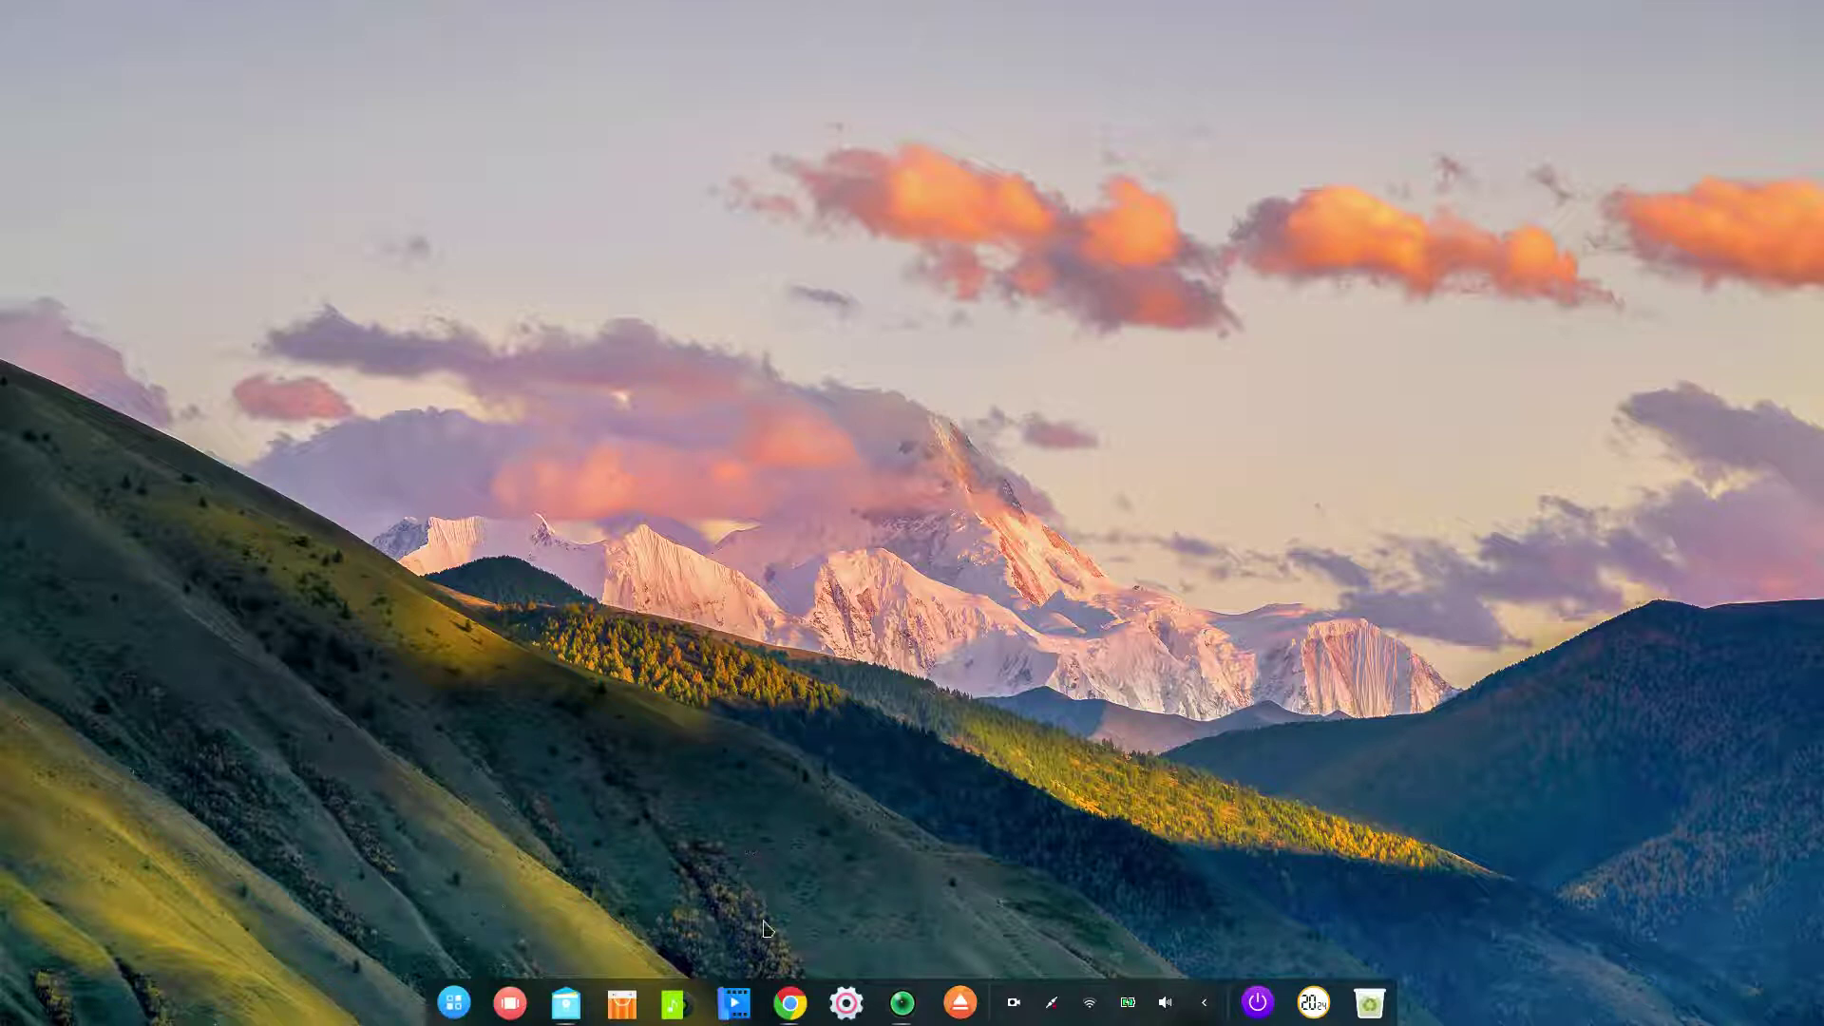
Step: Bring up the Deepin 15.8 release notes in Chrome and read the introduction and the new dock features
left_click(795, 1009)
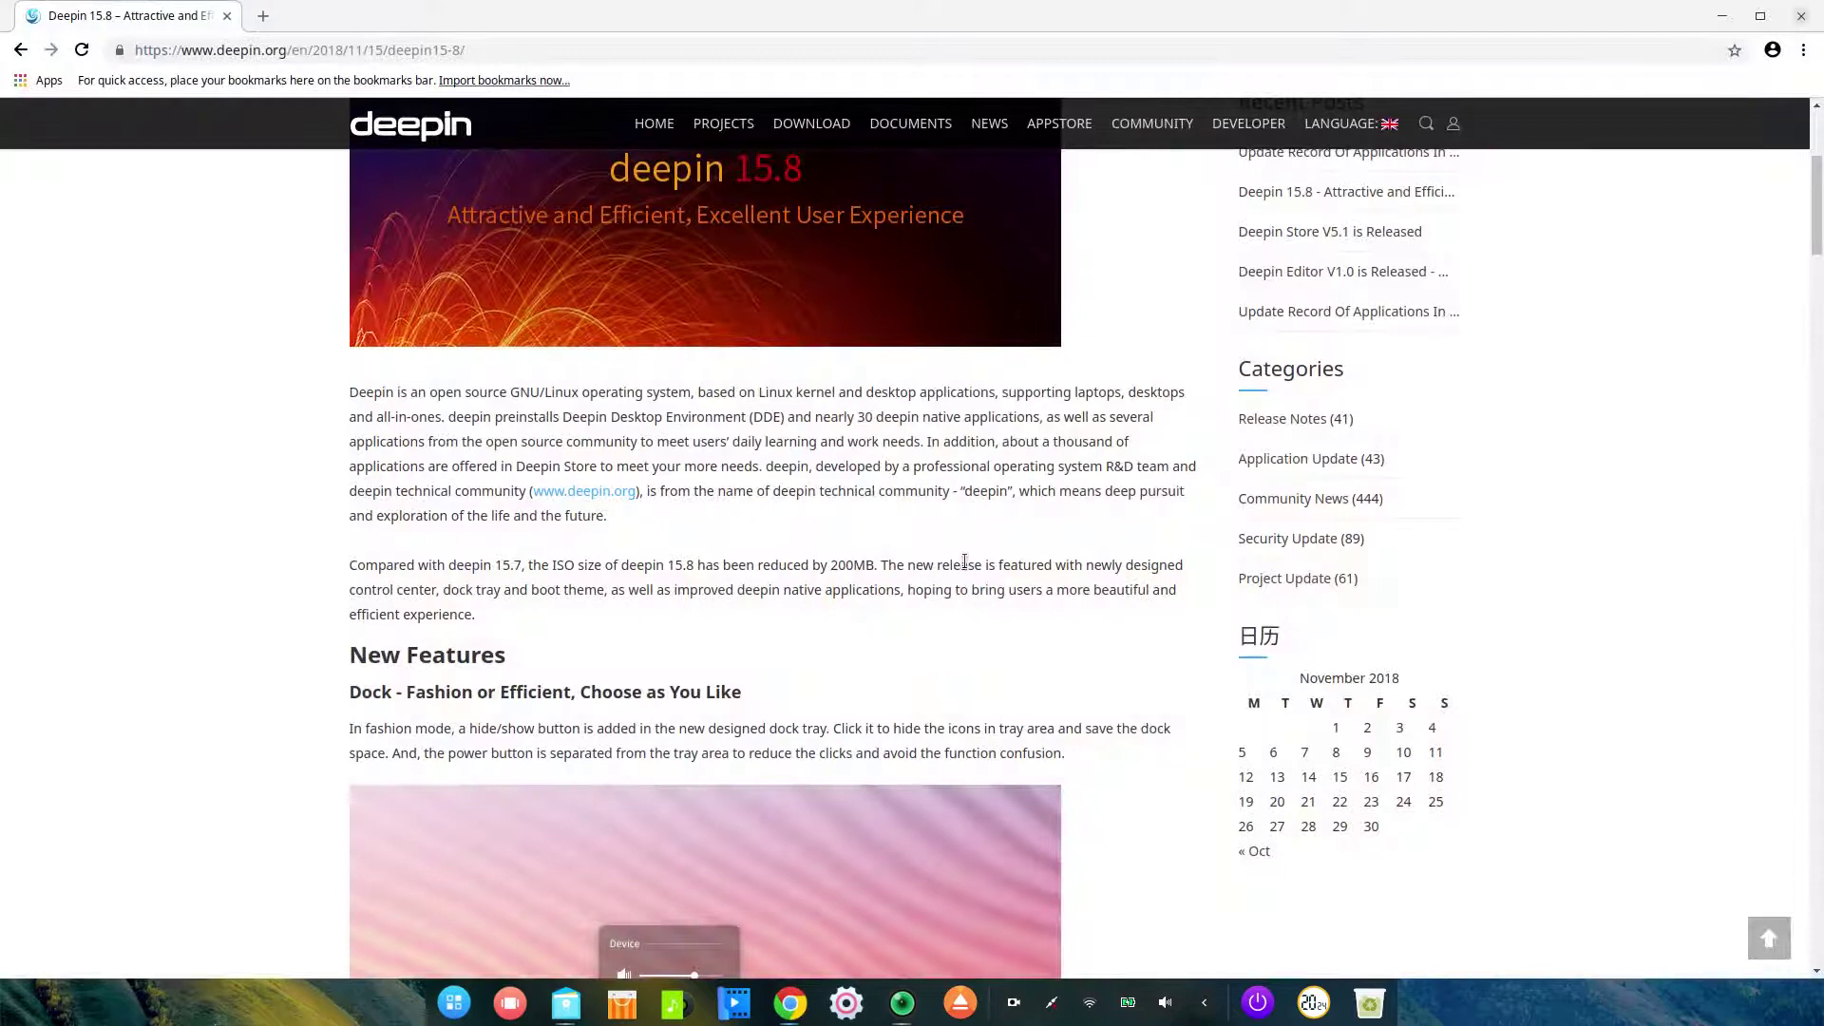
scroll(877, 508, "down", 2)
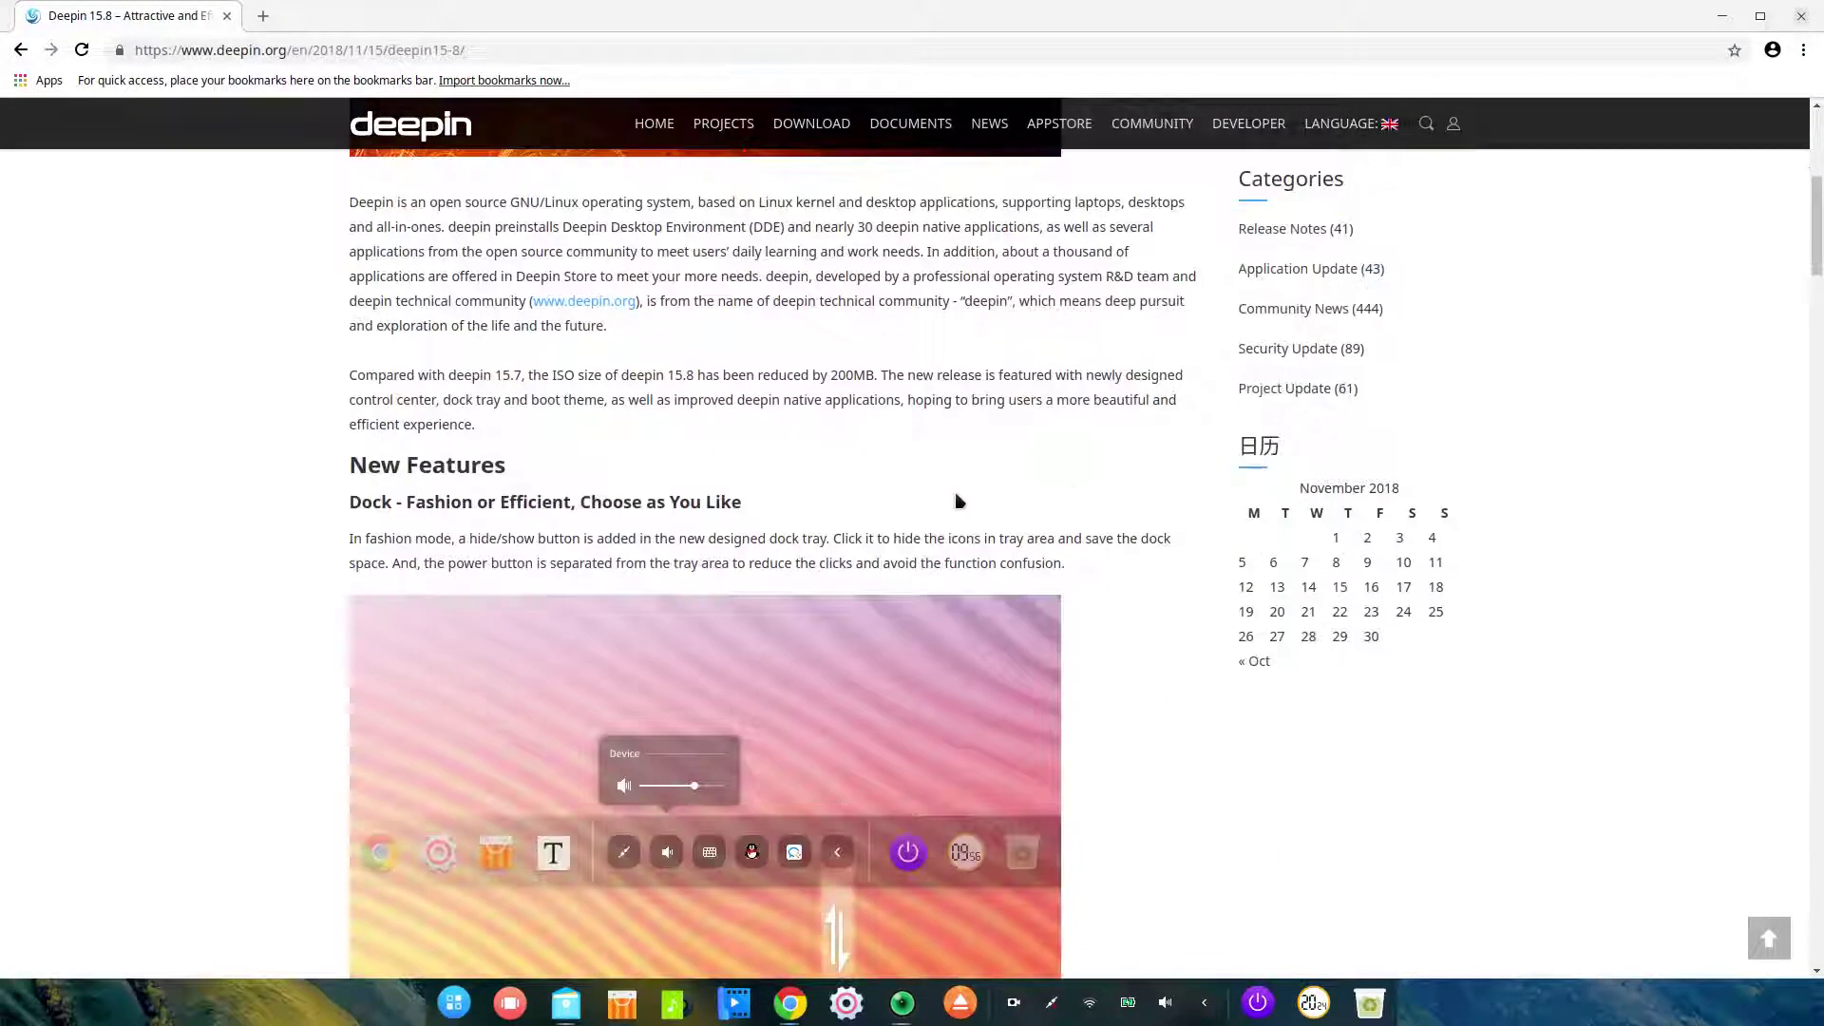
scroll(1092, 470, "down", 3)
scroll(1096, 475, "up", 2)
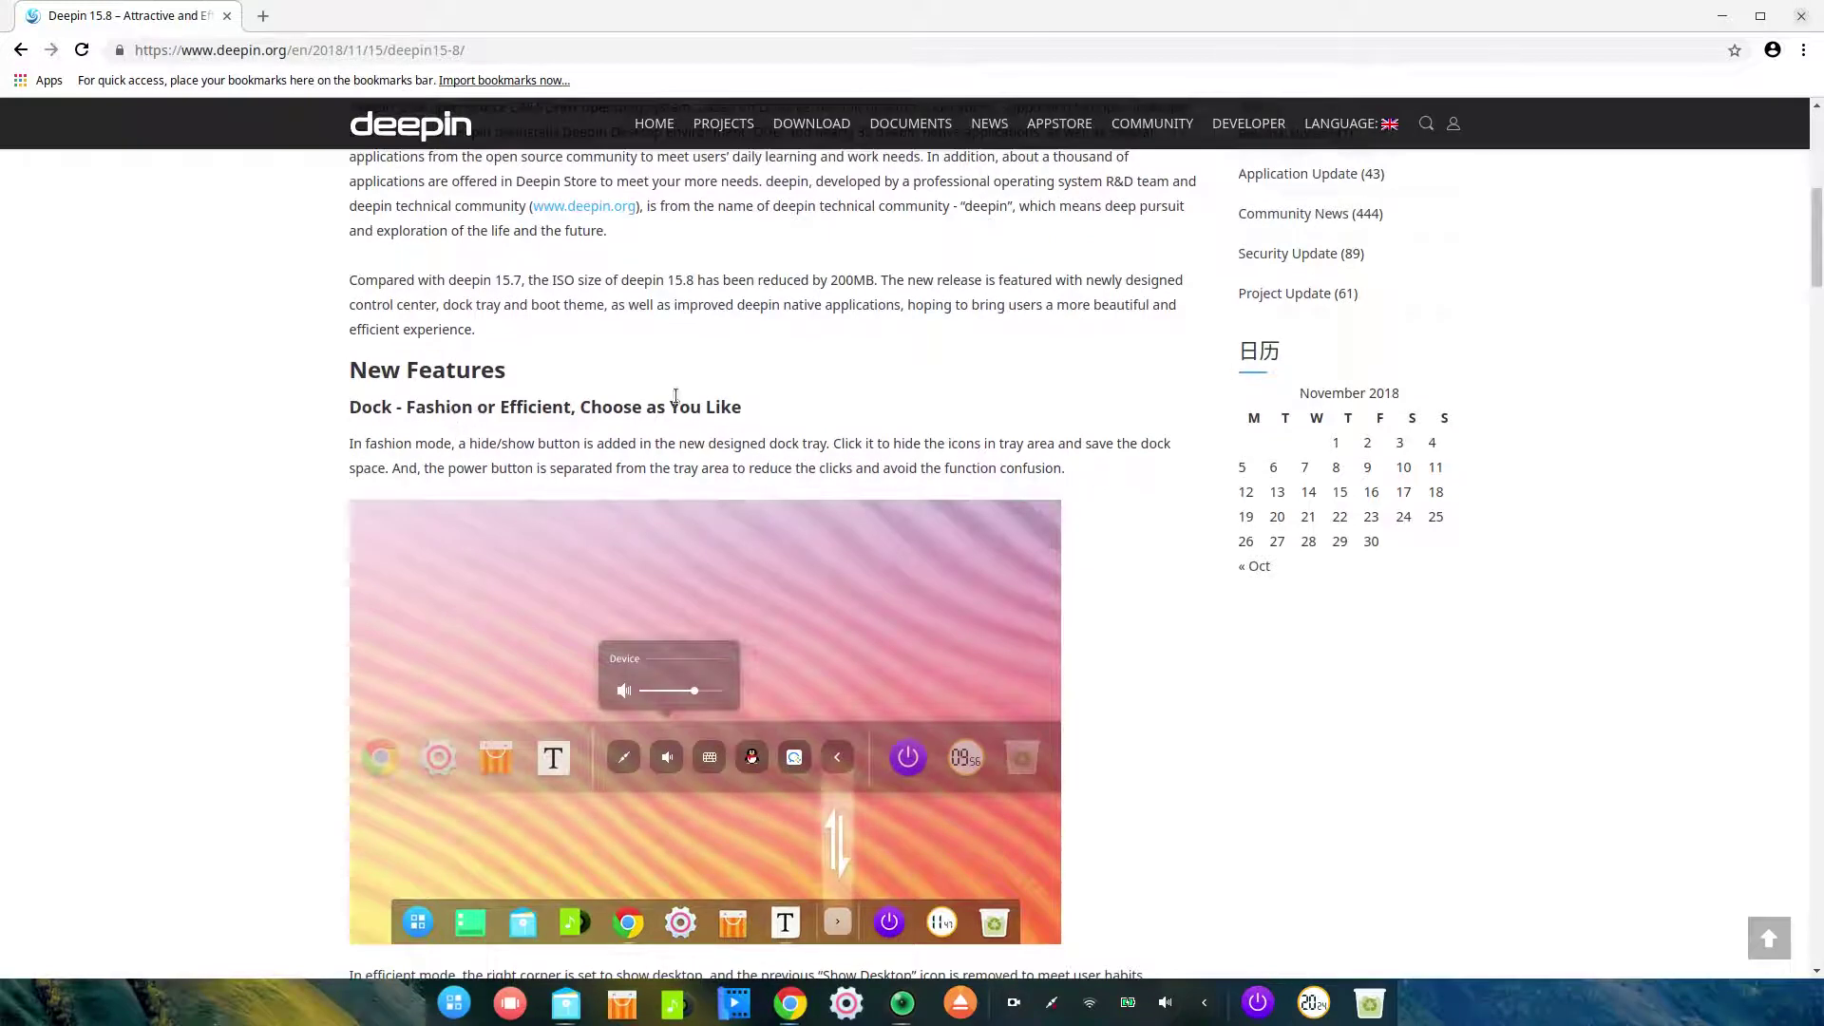
Step: Hide the tray icons in the dock and show them again
scroll(1023, 739, "down", 1)
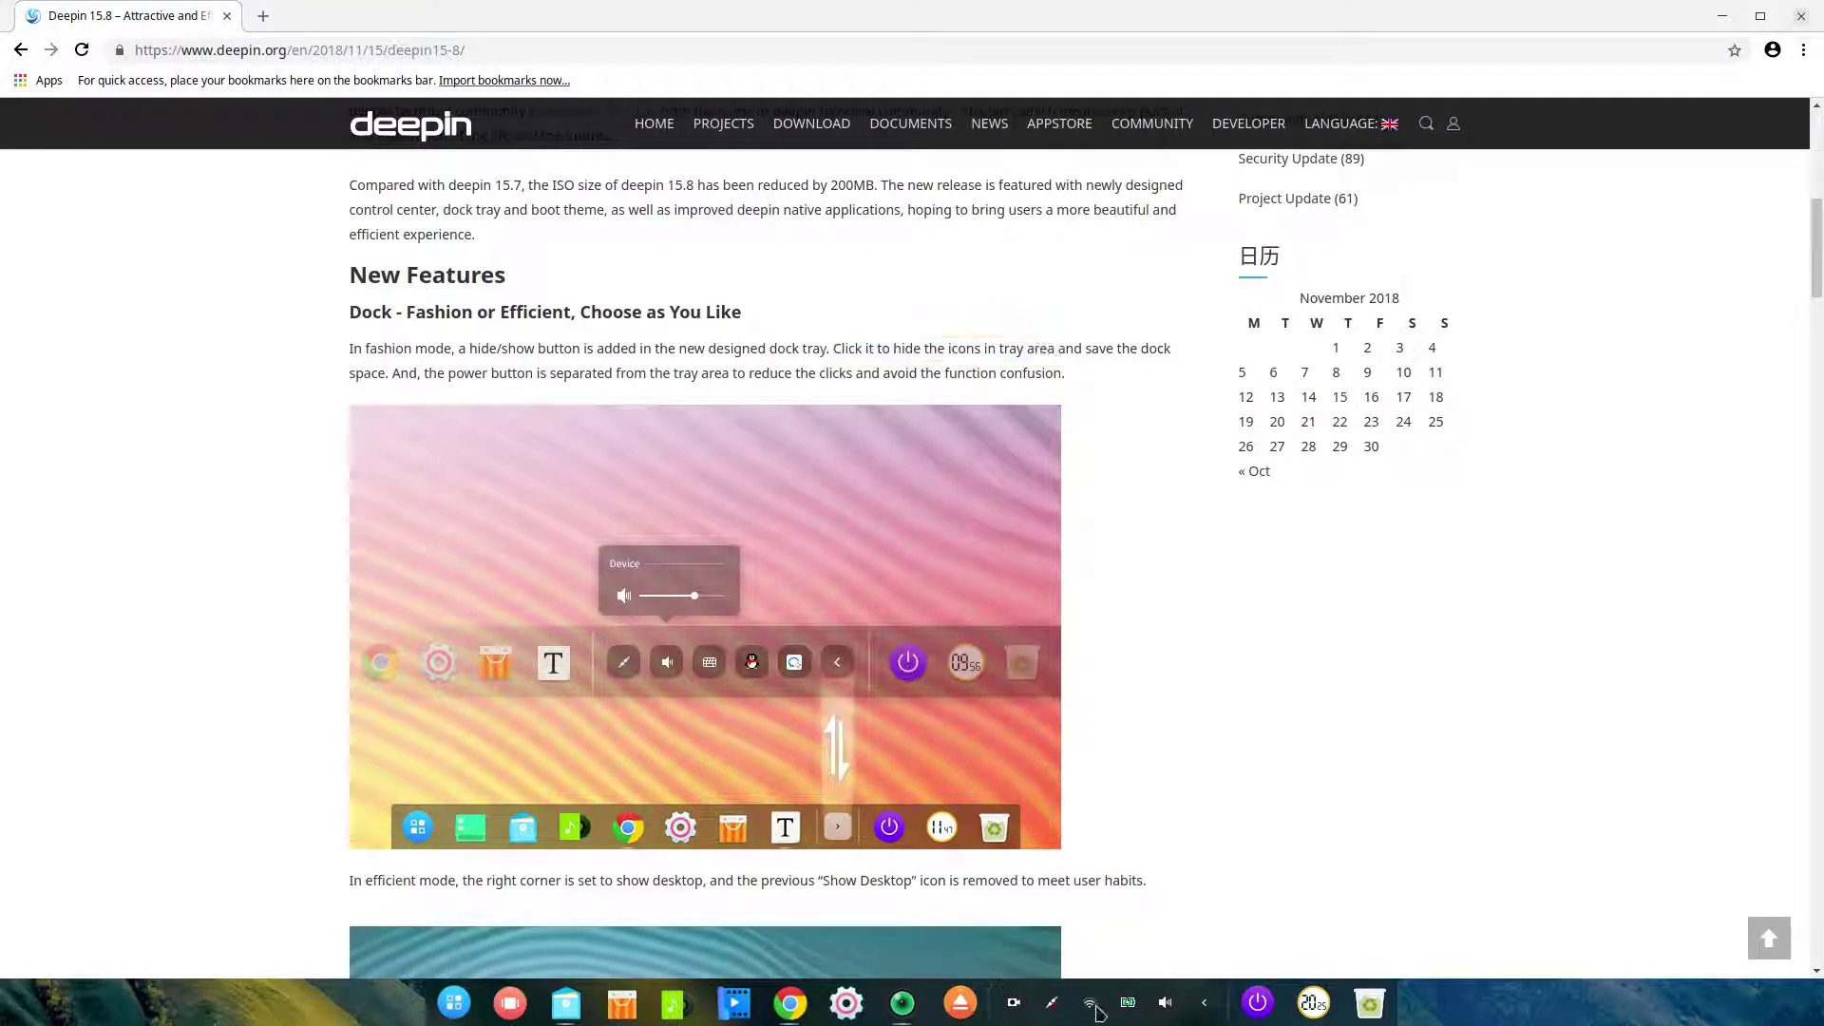
left_click(1204, 1005)
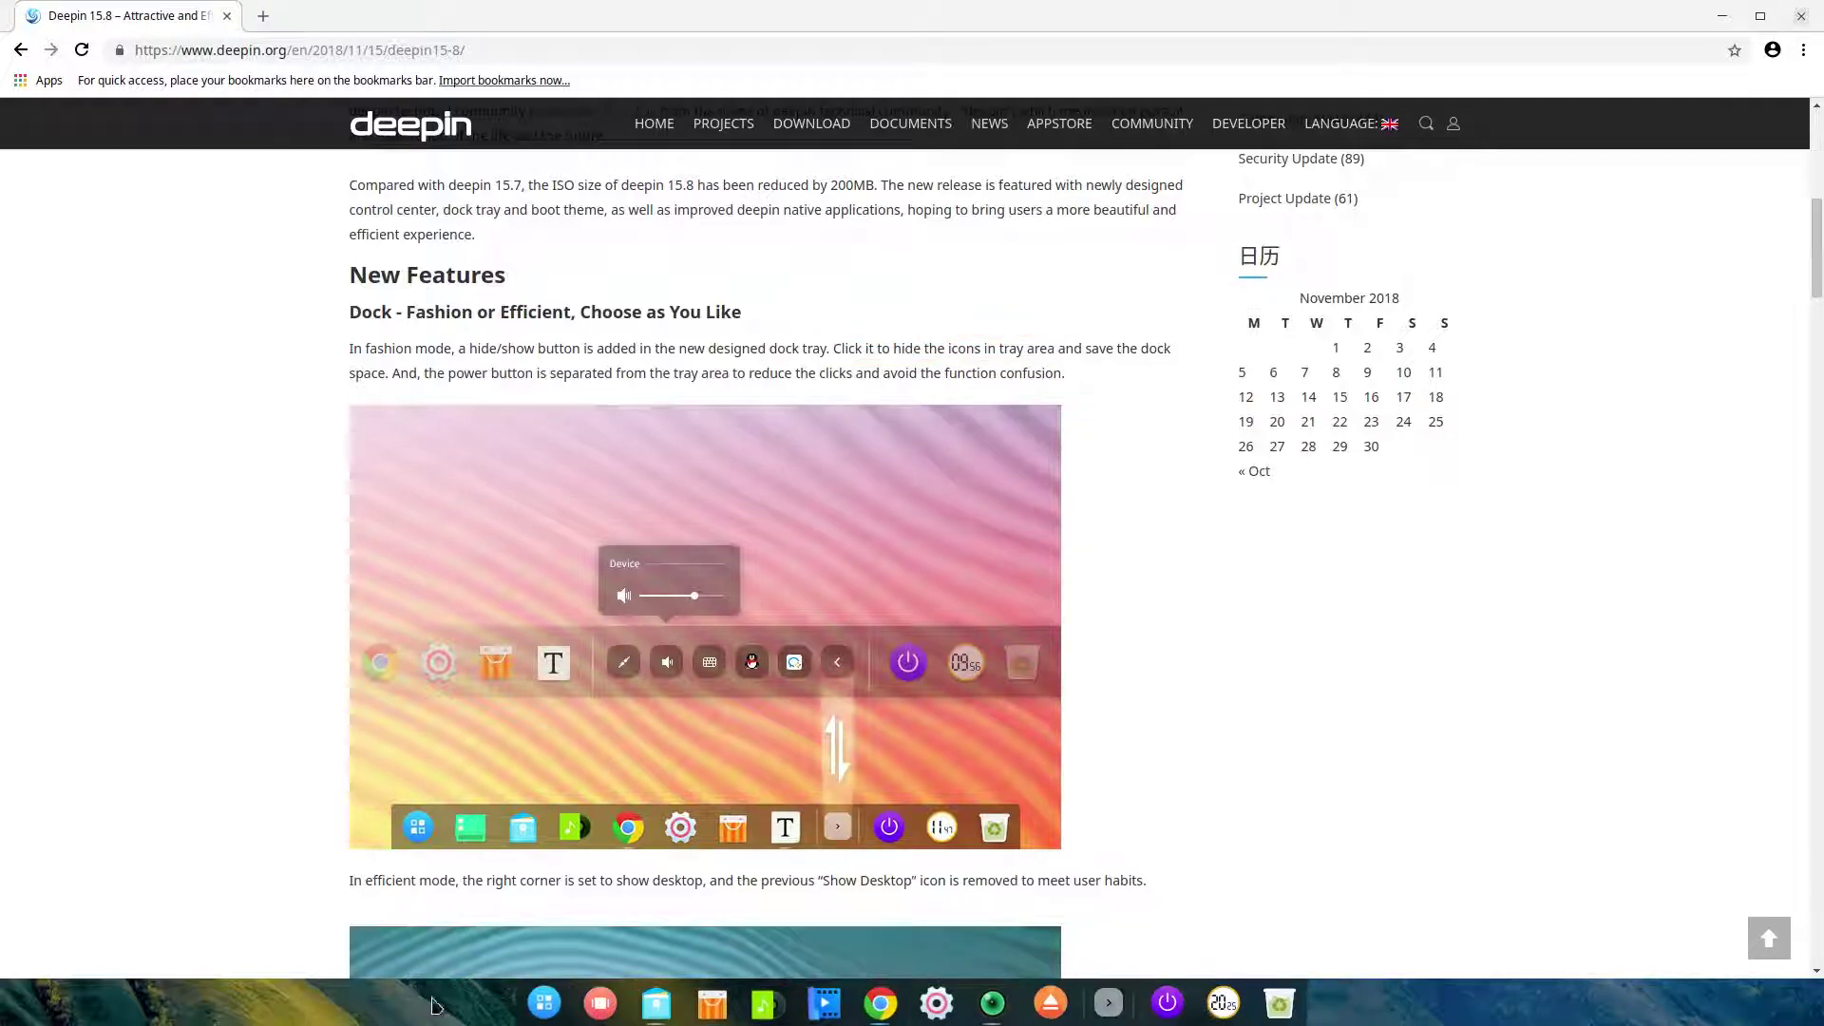
left_click(1110, 1003)
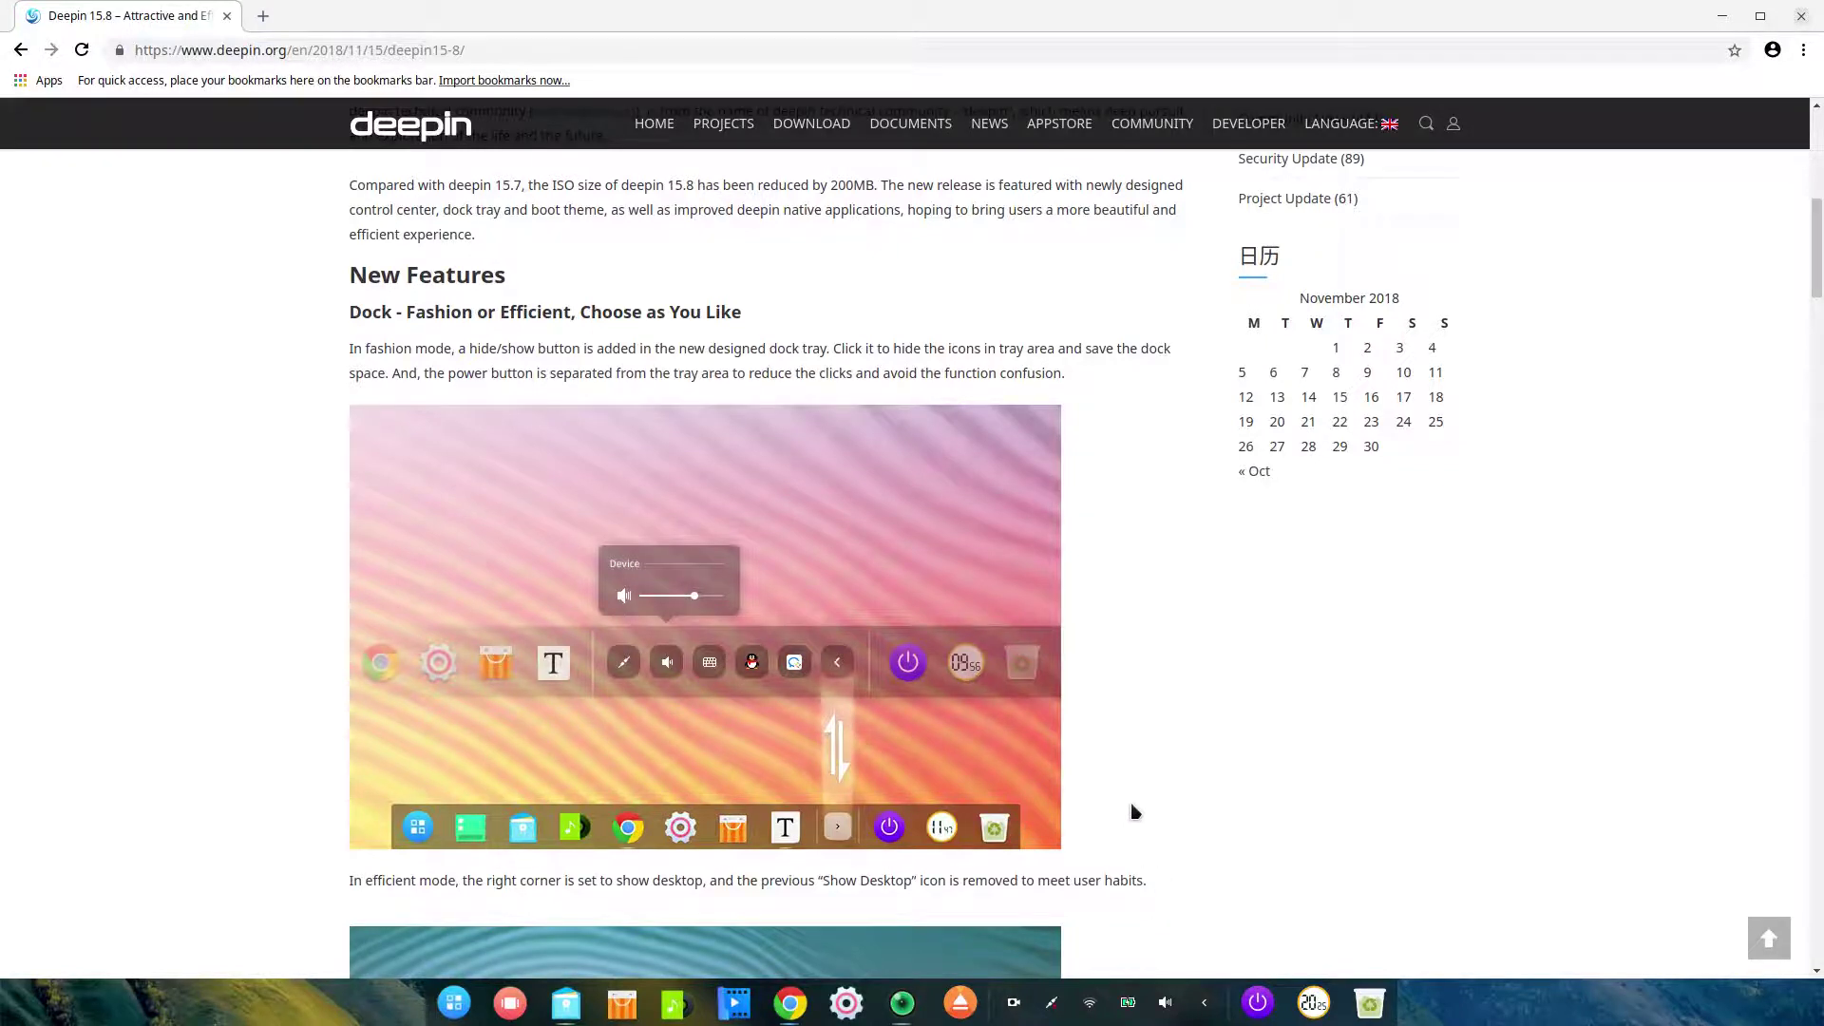
Step: Read the release notes' efficient mode description and switch the dock to Efficient Mode
scroll(1130, 814, "down", 6)
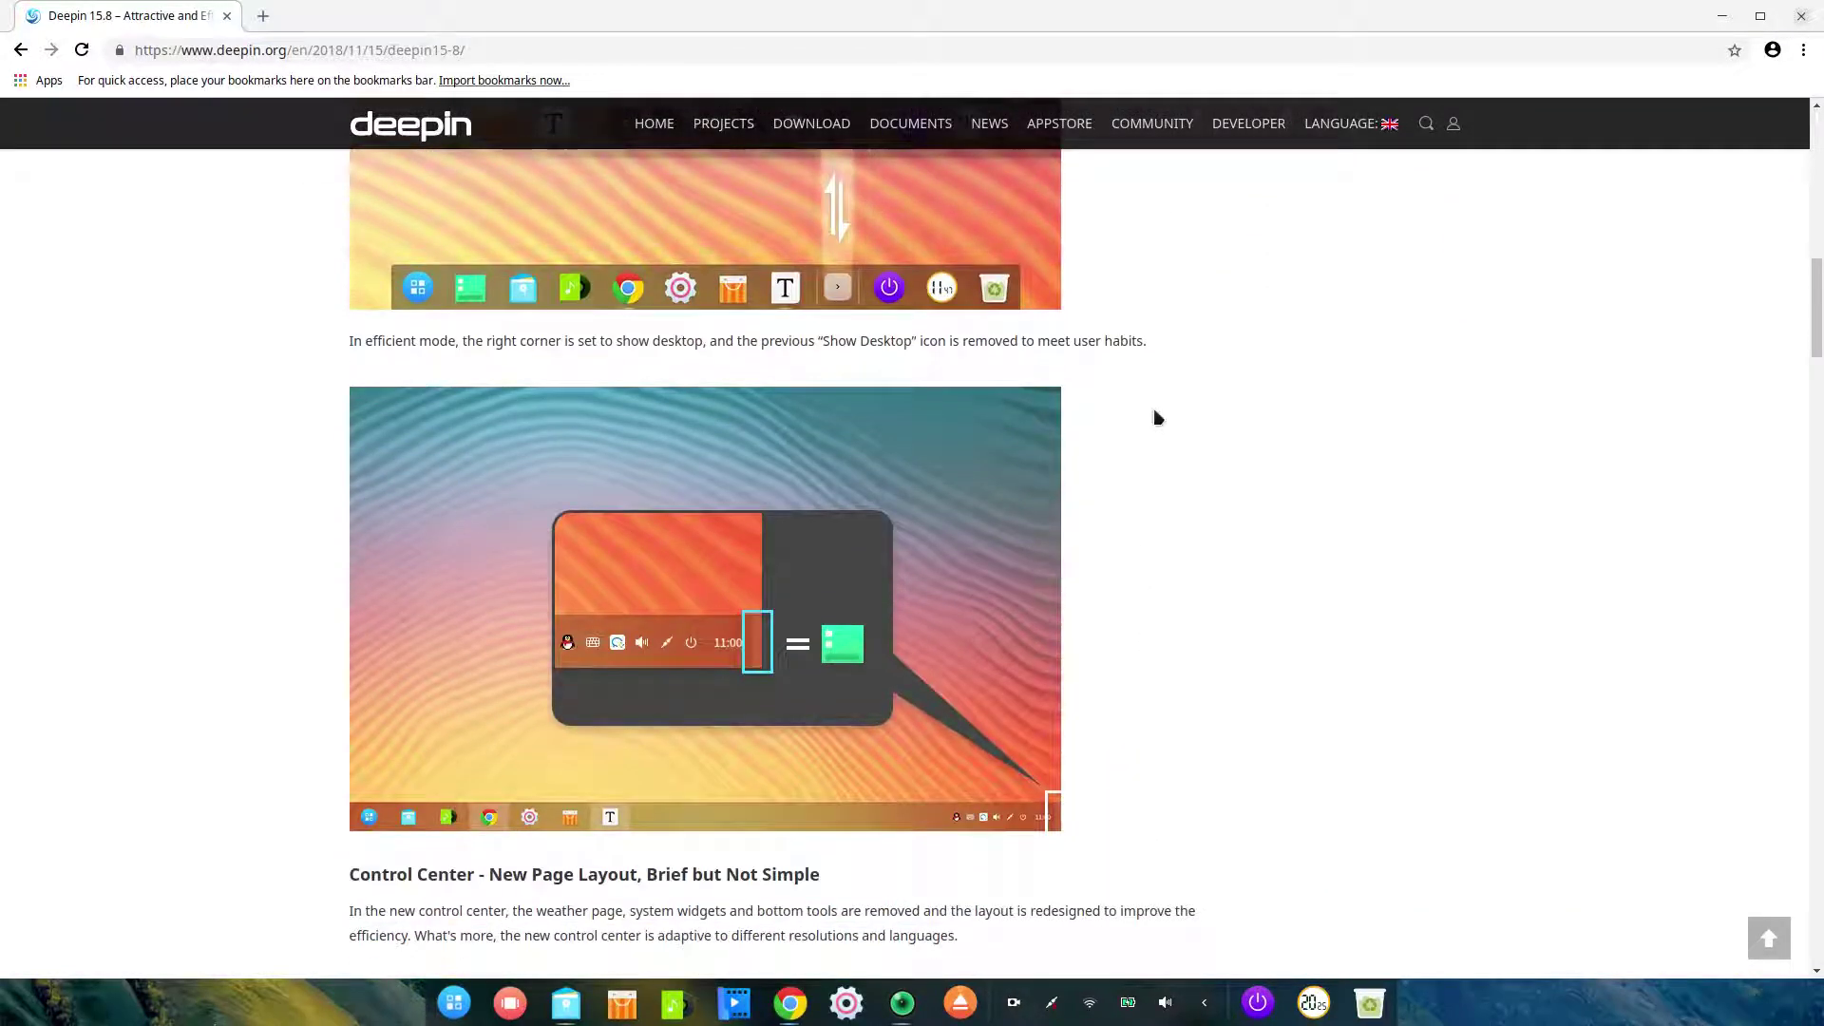
scroll(1157, 418, "down", 1)
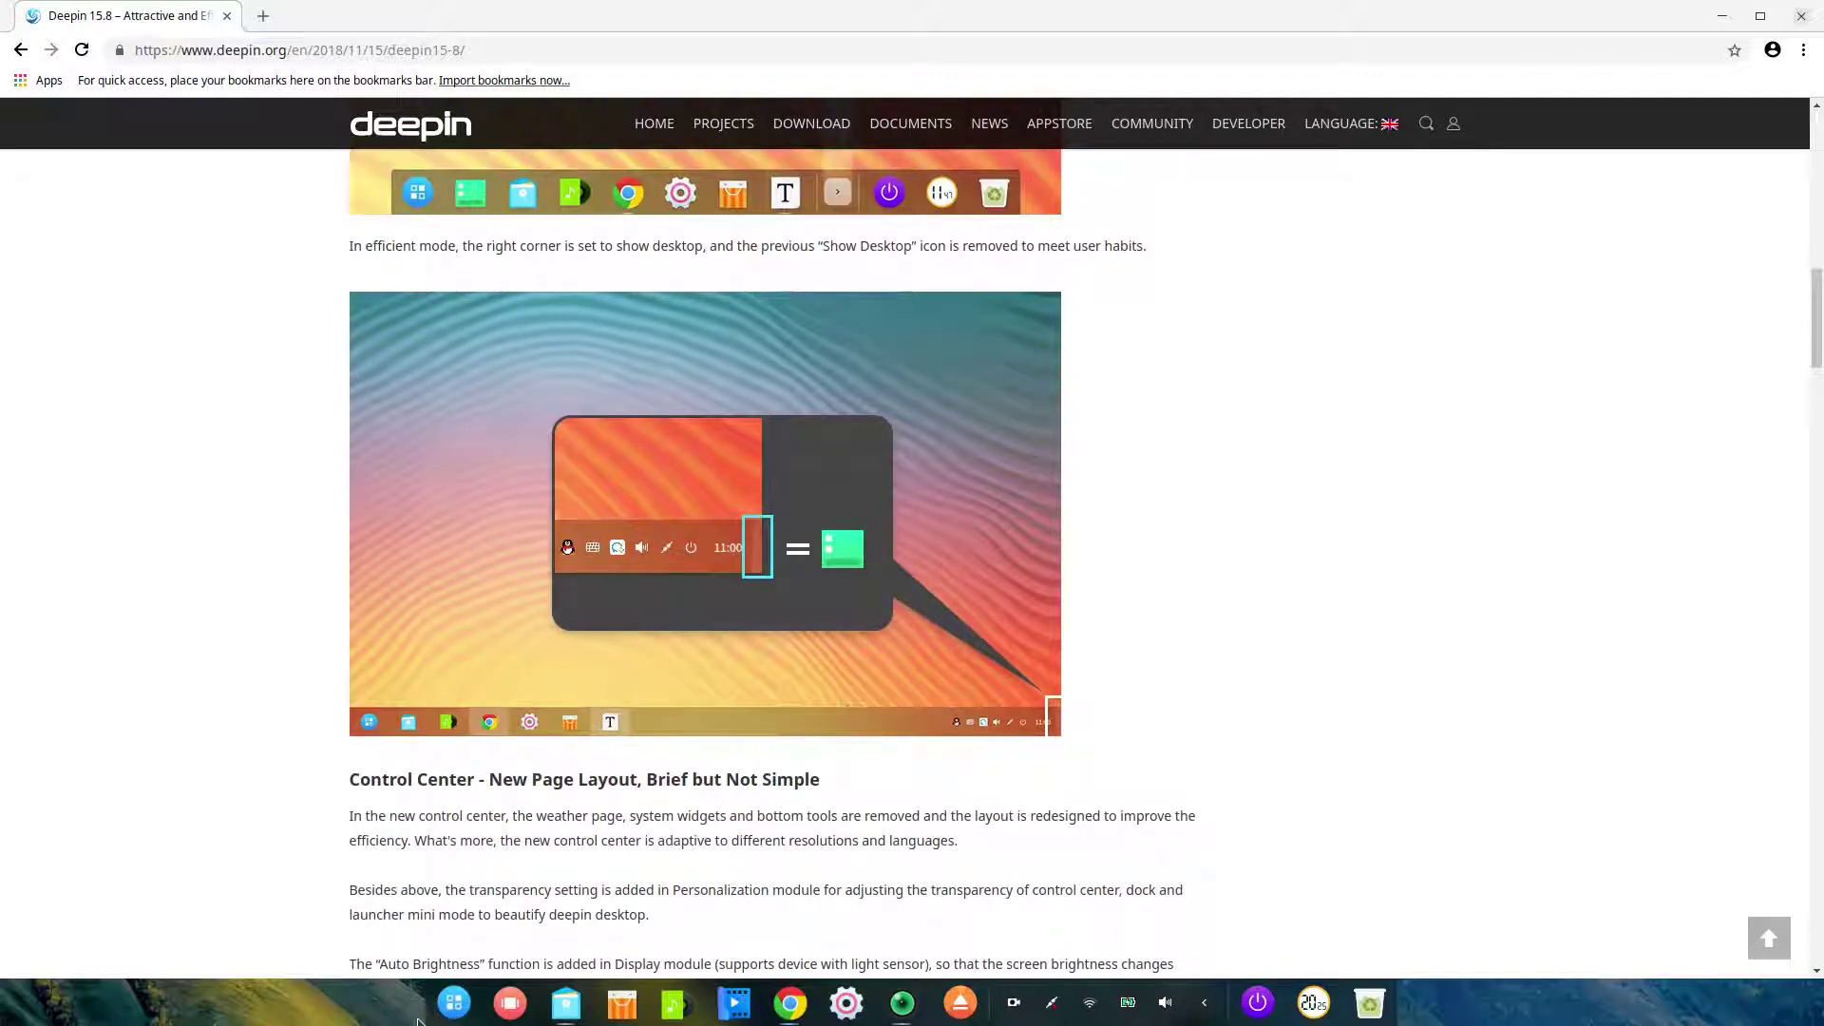
right_click(492, 993)
mouse_move(515, 916)
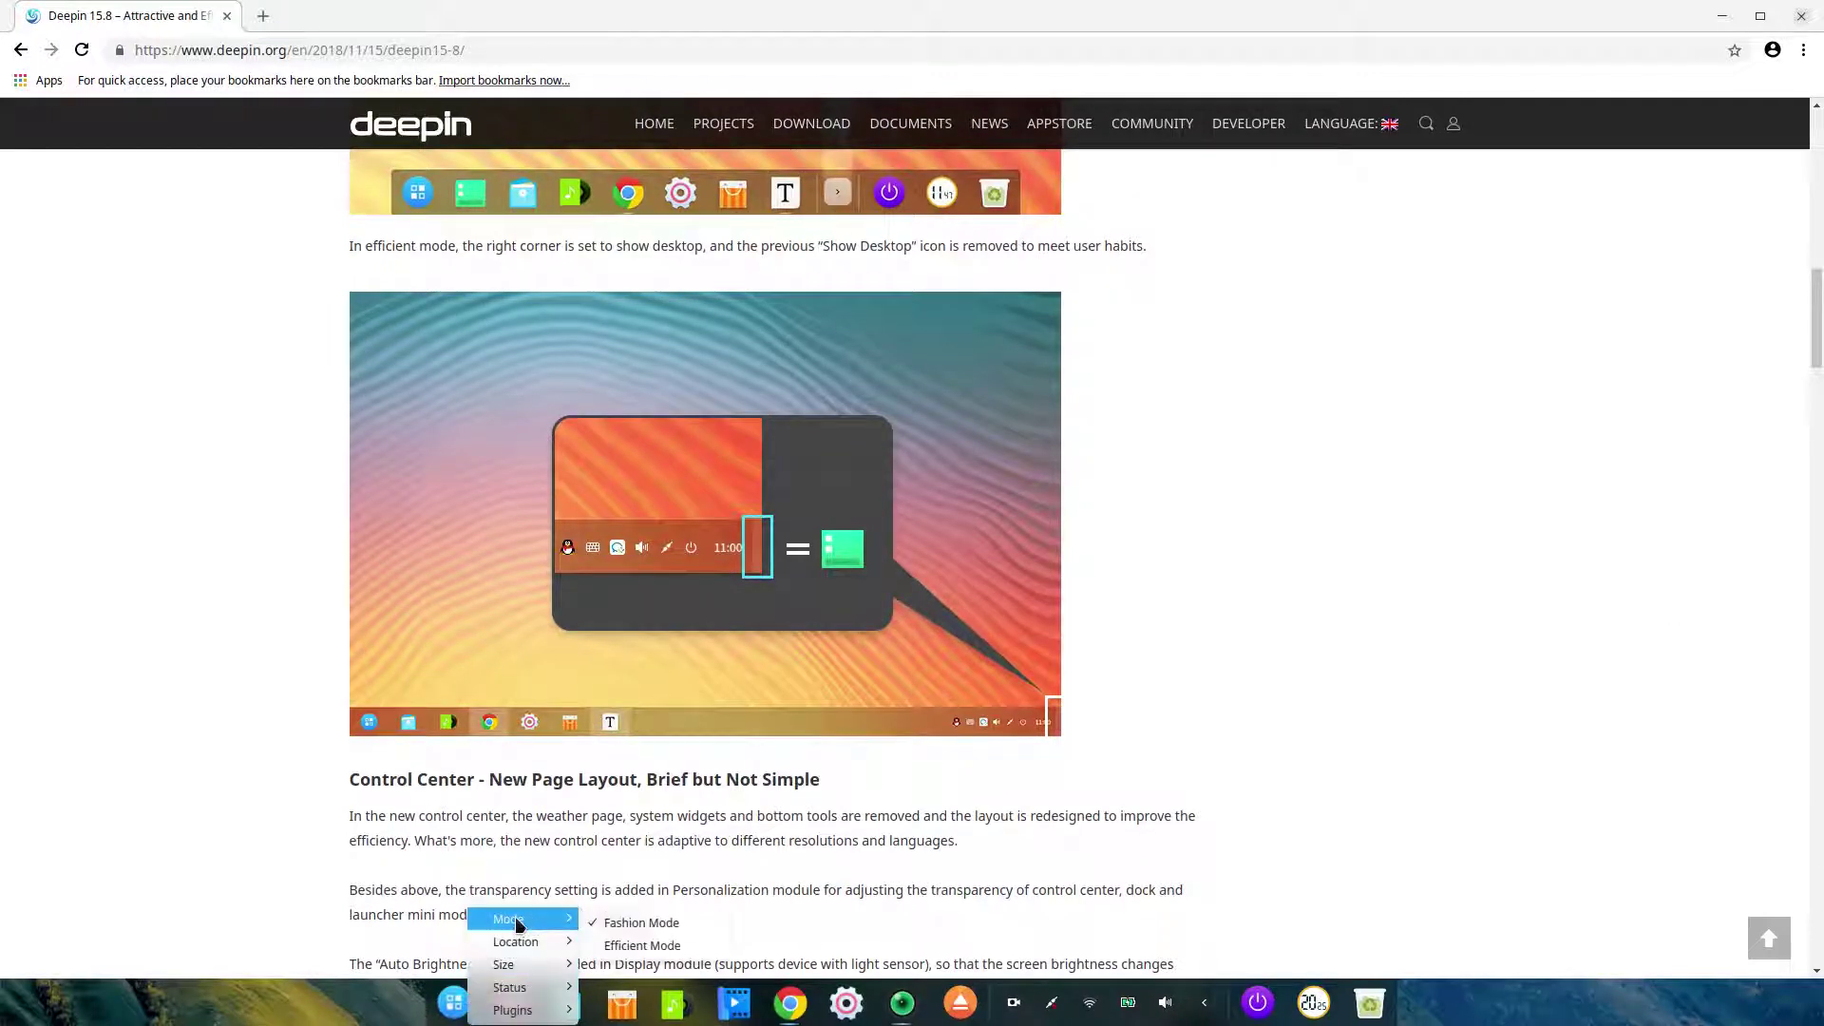
left_click(621, 946)
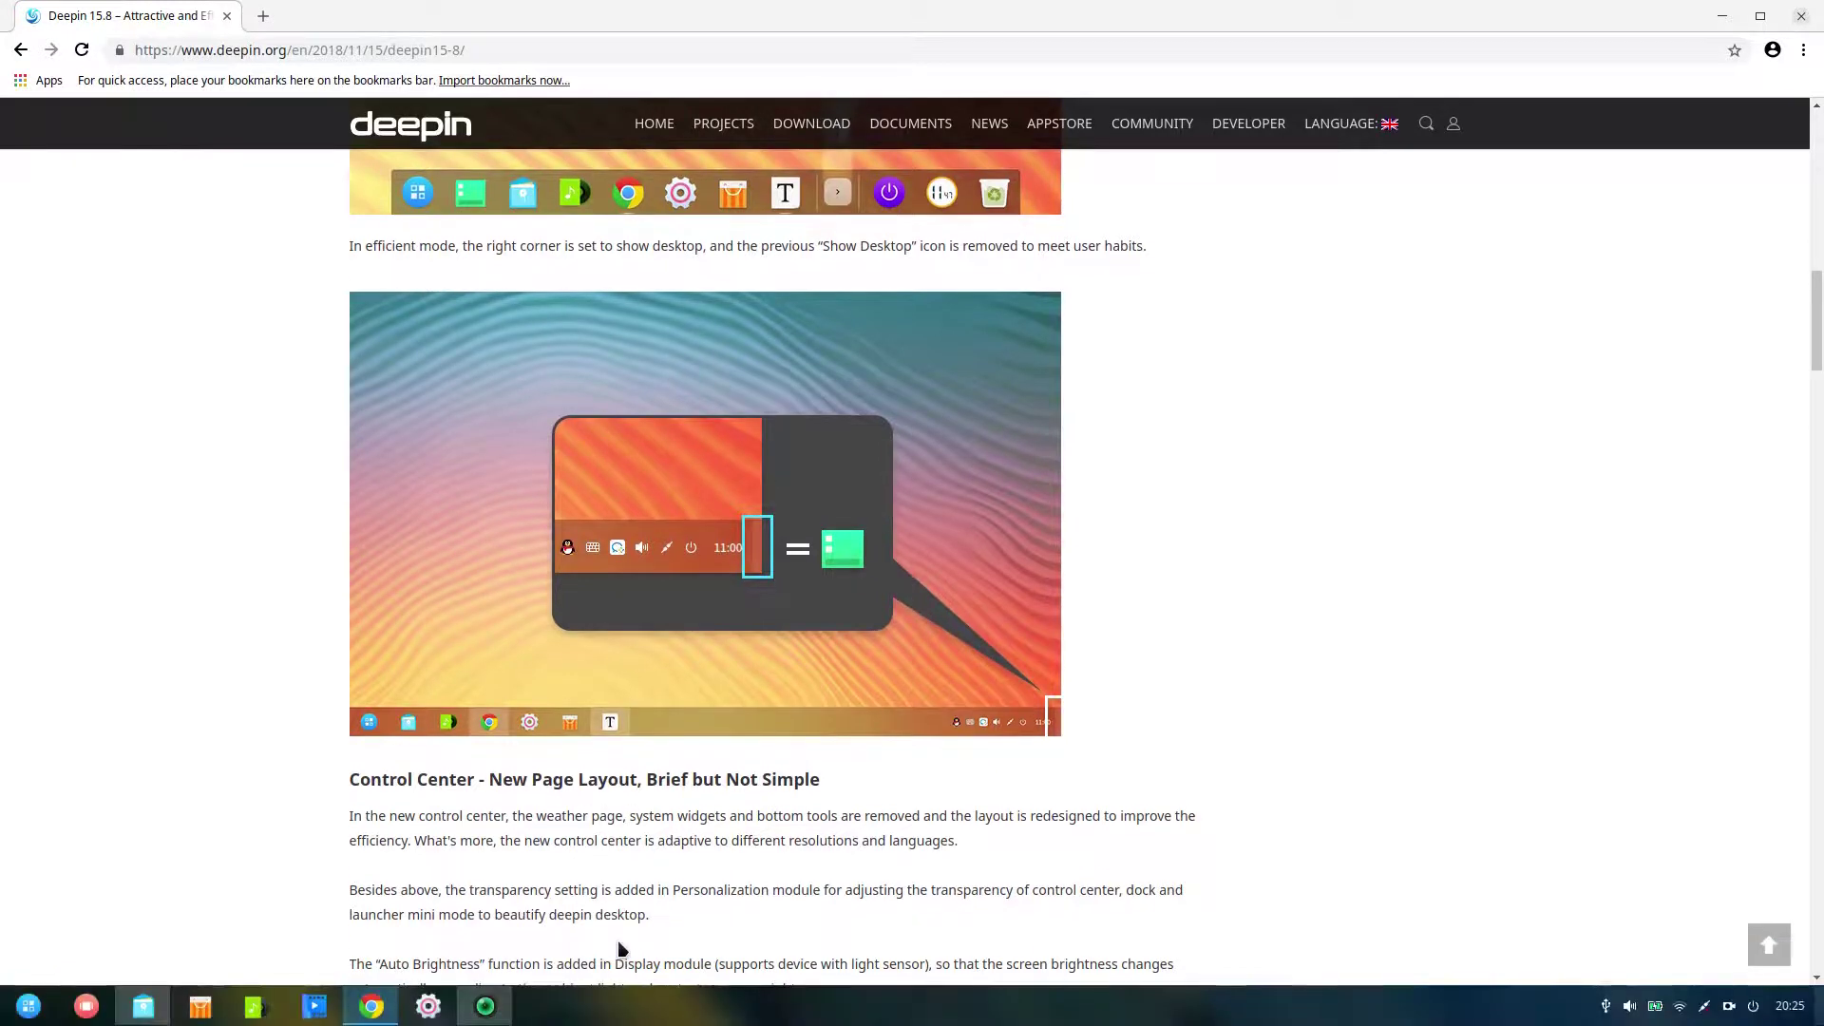
Step: Show the desktop using the dock's corner area and bring the Chrome window back
left_click(1817, 1007)
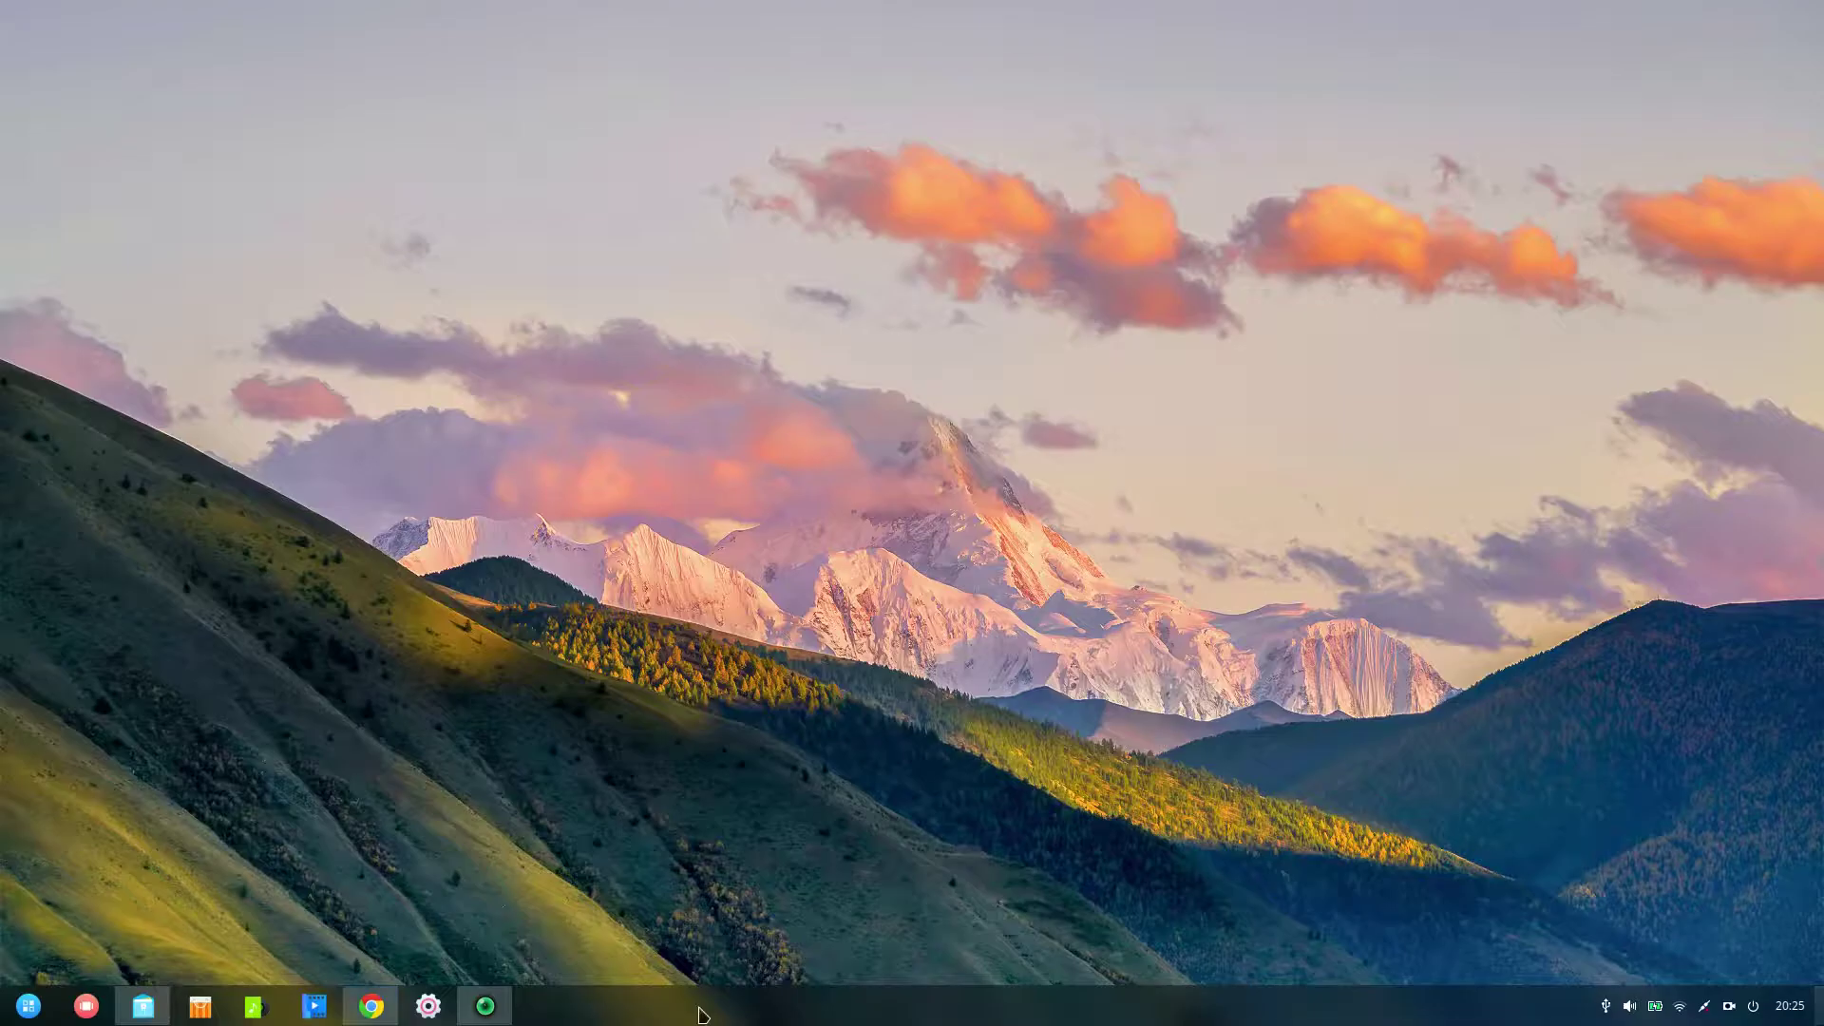
left_click(371, 1006)
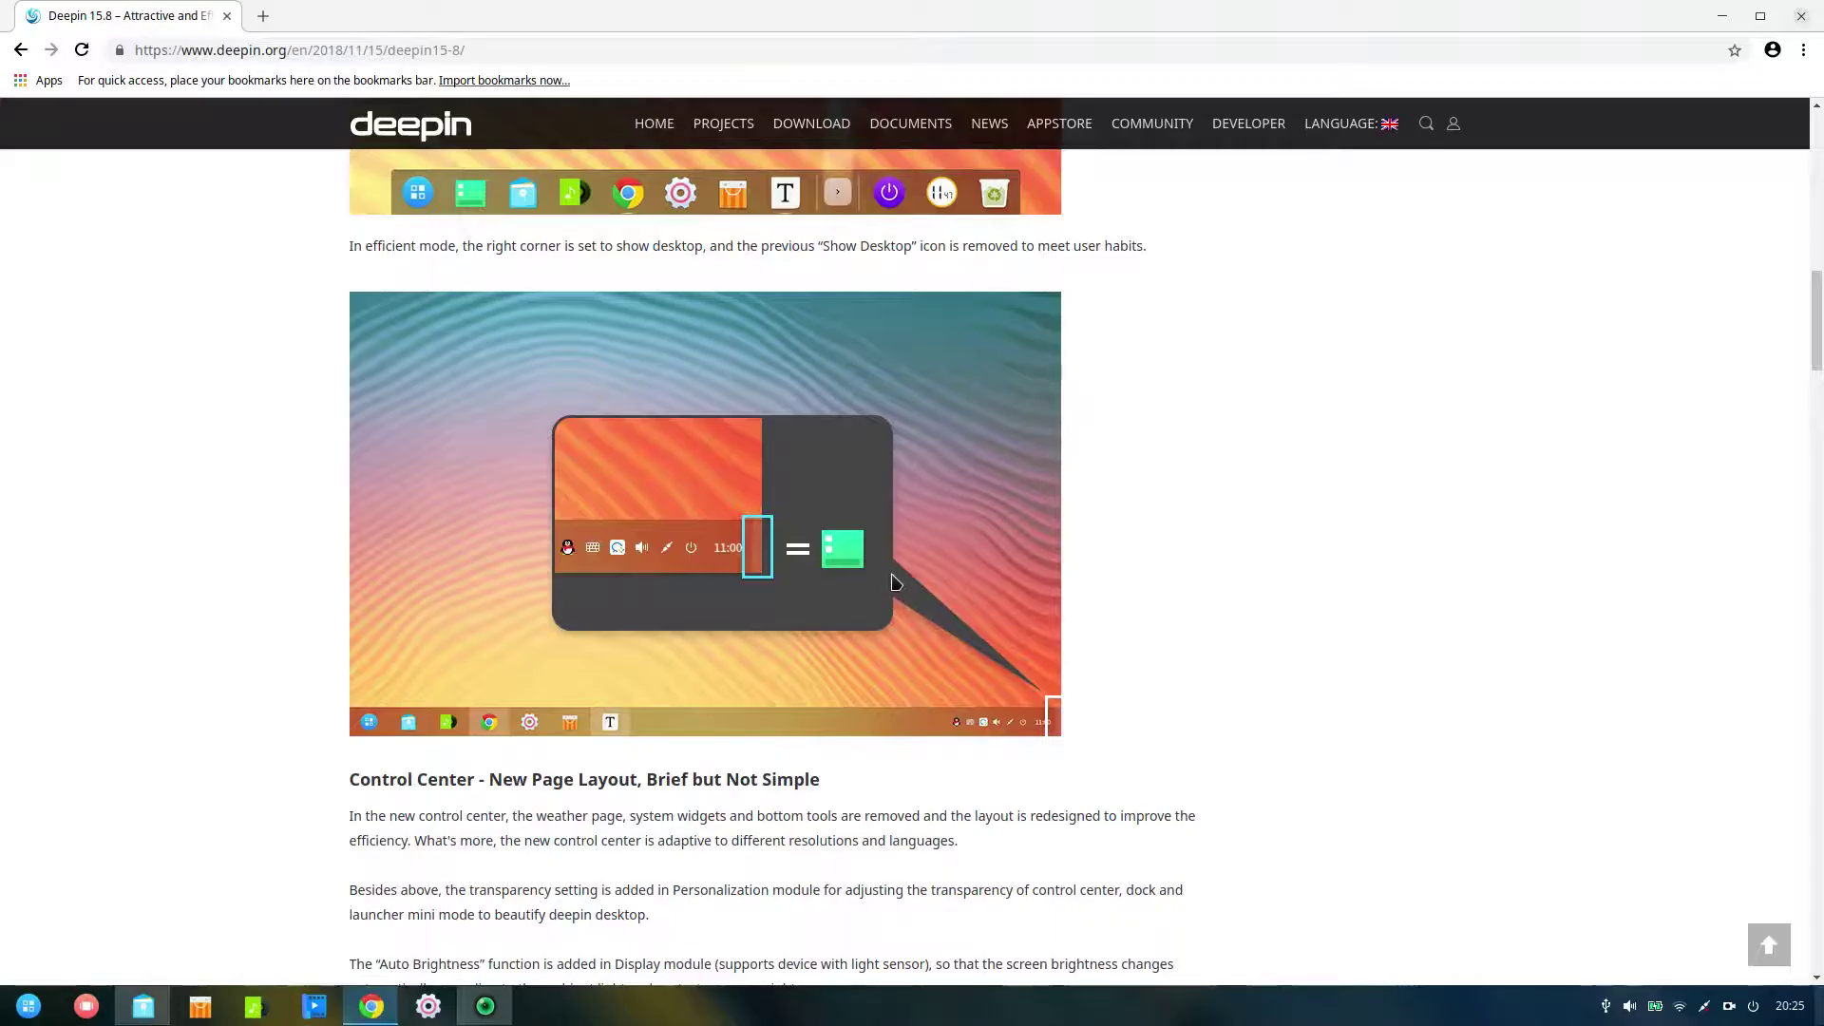
Step: Read the Control Center, Boot Menu and Dark Theme sections of the release notes
scroll(893, 581, "down", 5)
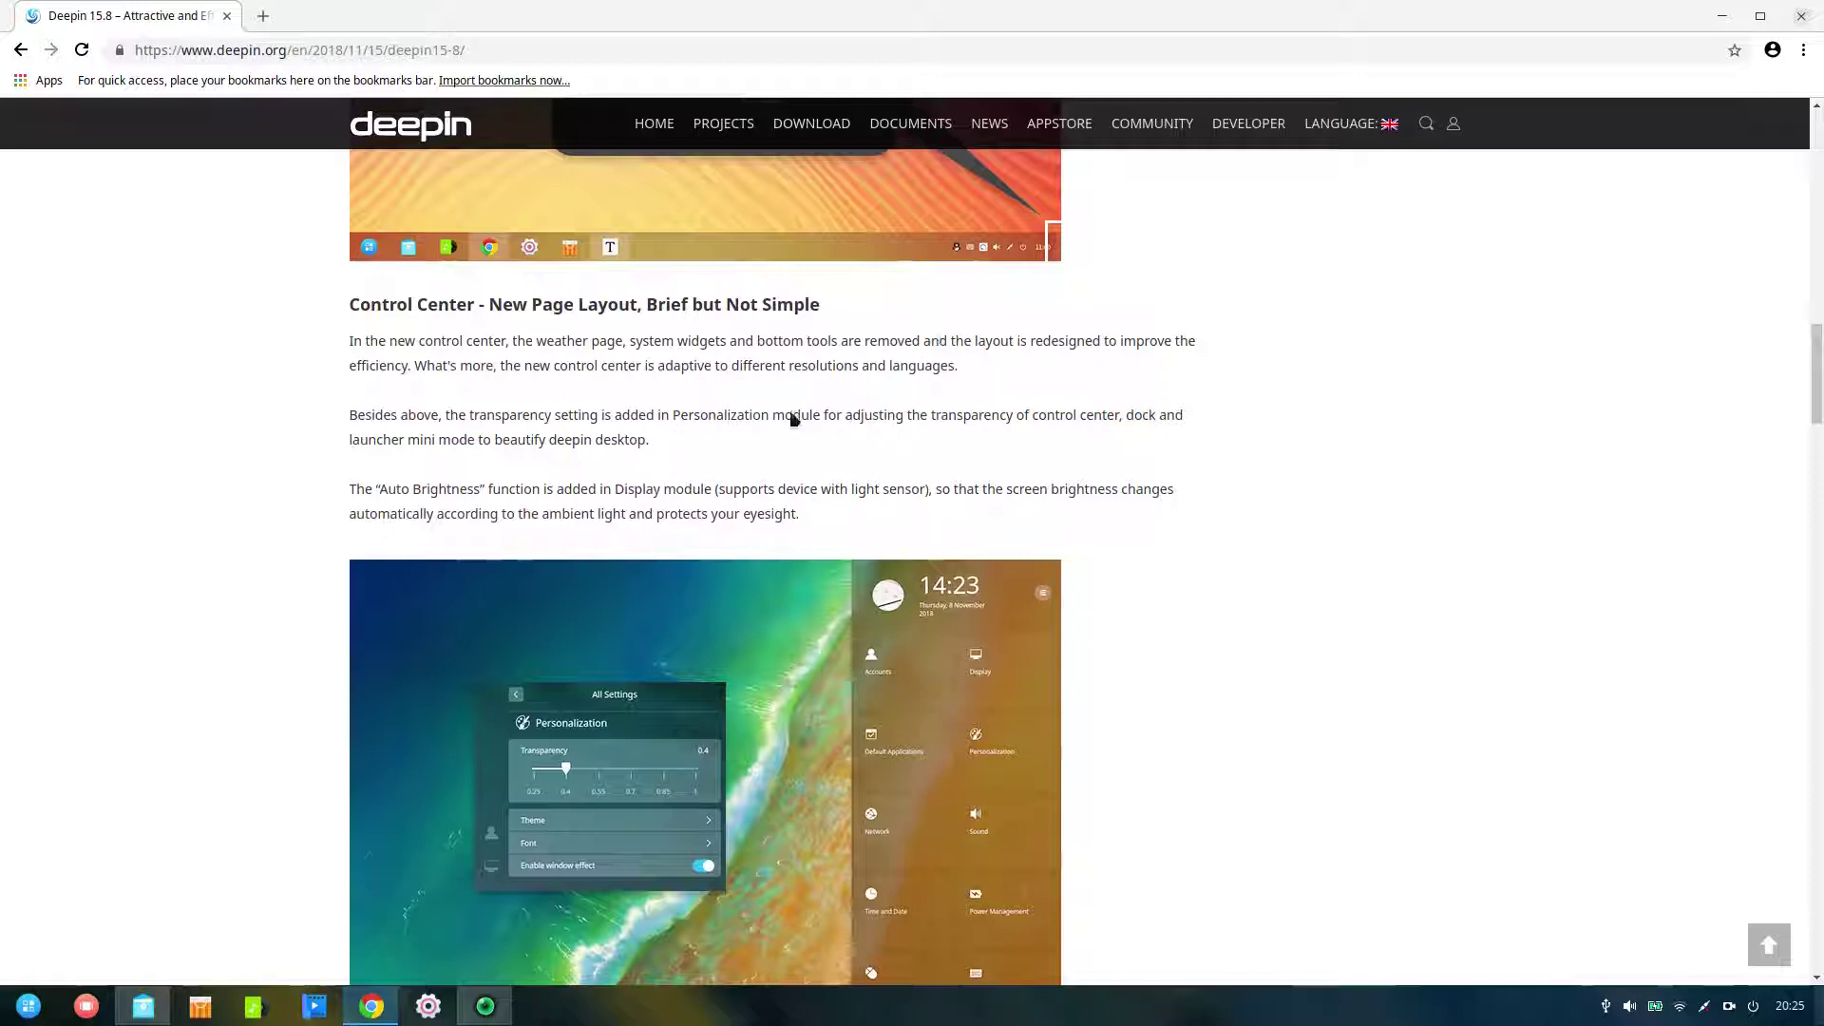
scroll(804, 415, "down", 5)
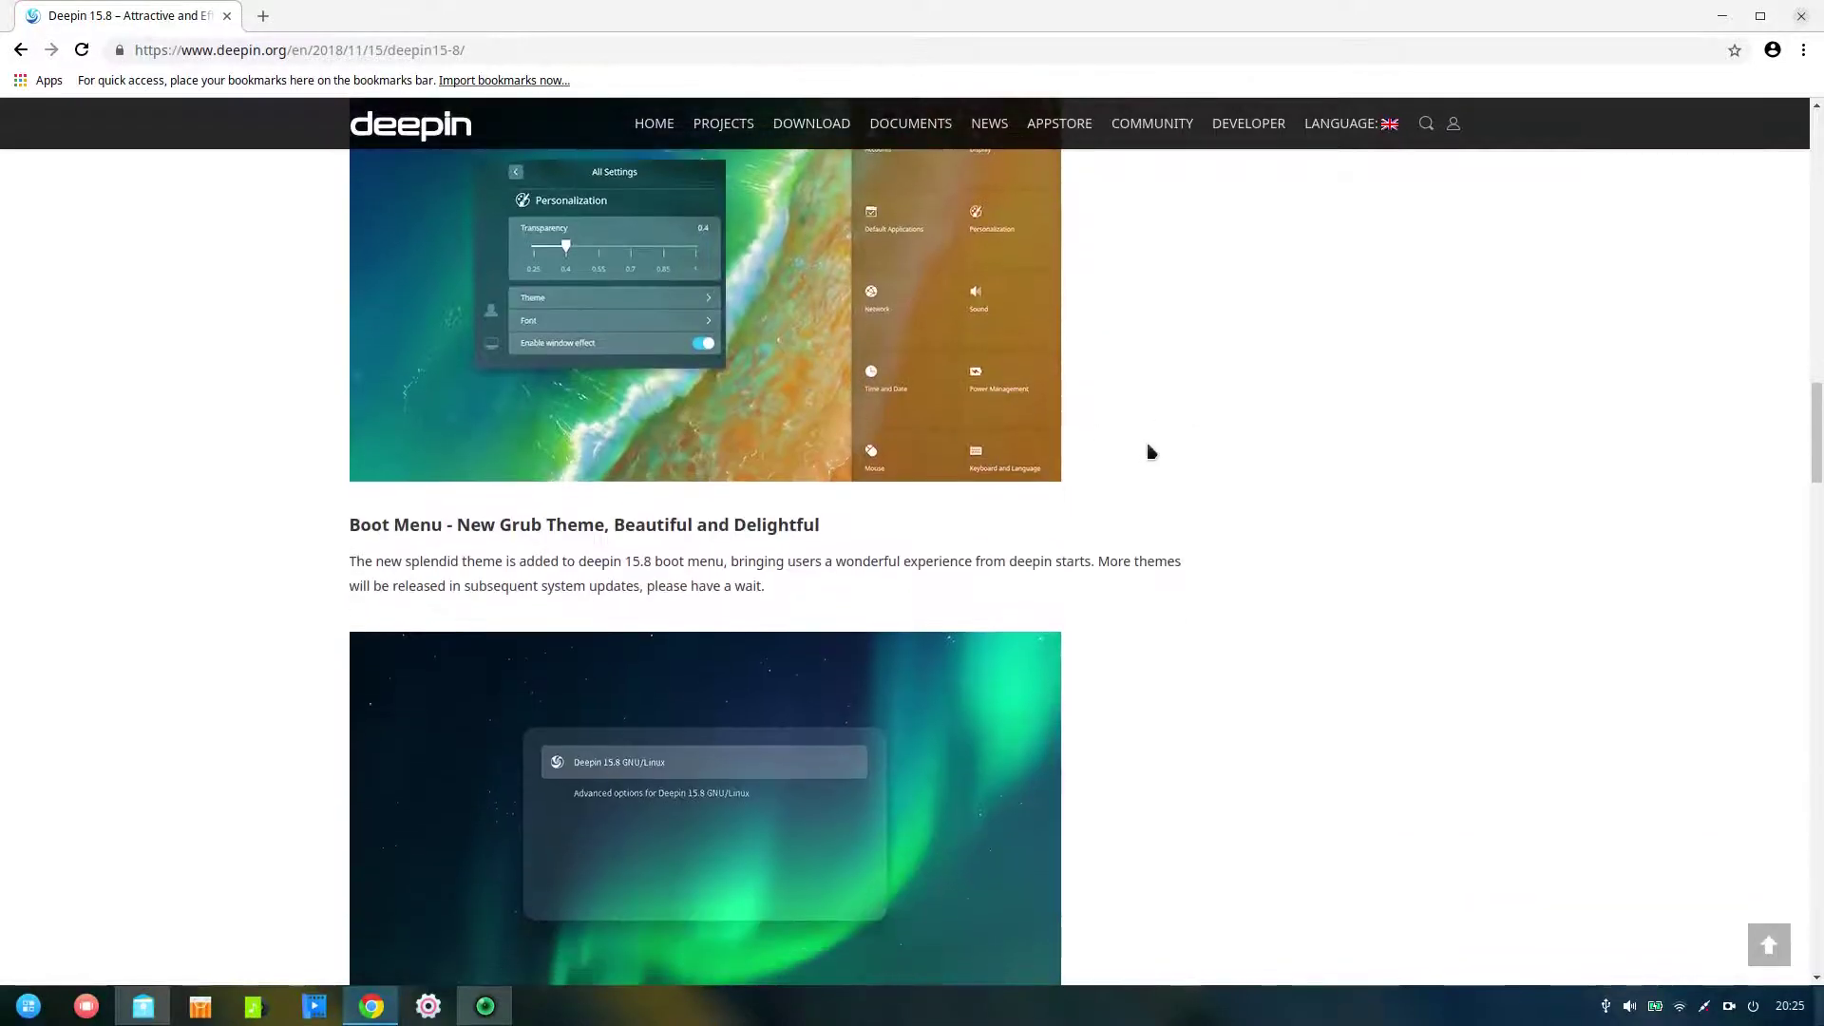
scroll(1149, 451, "down", 2)
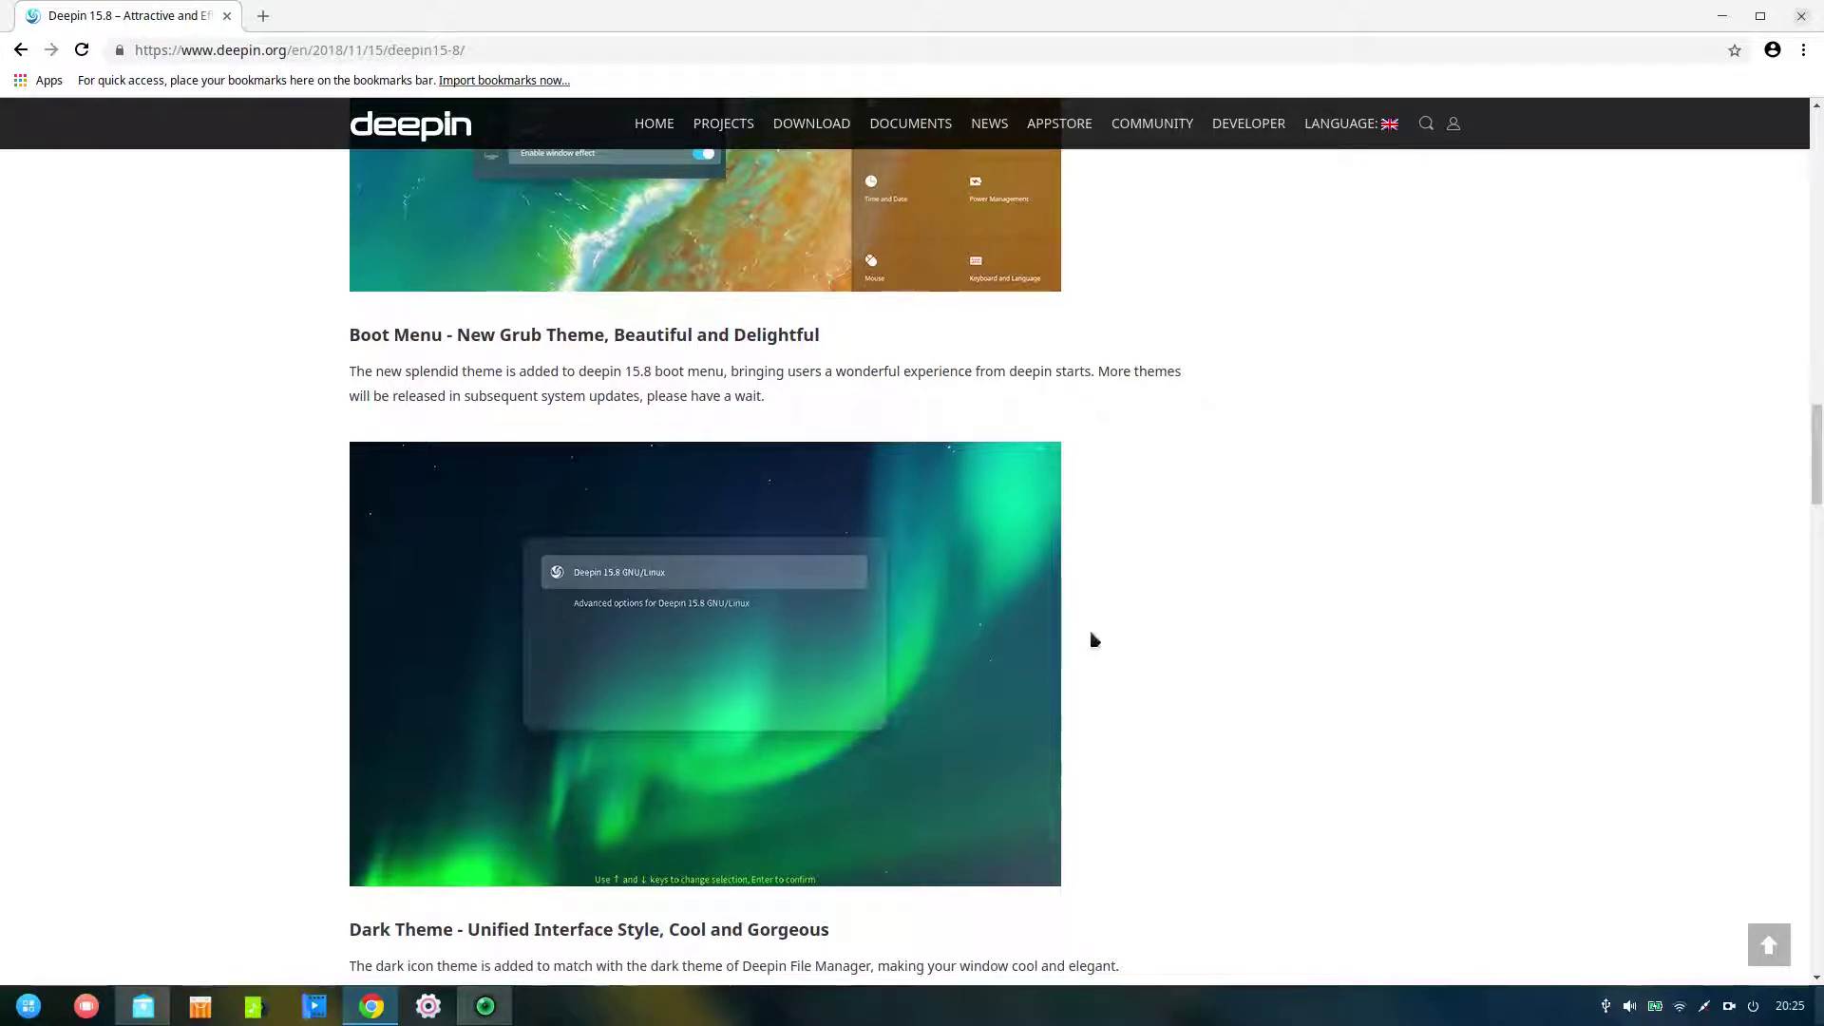
scroll(1124, 566, "down", 2)
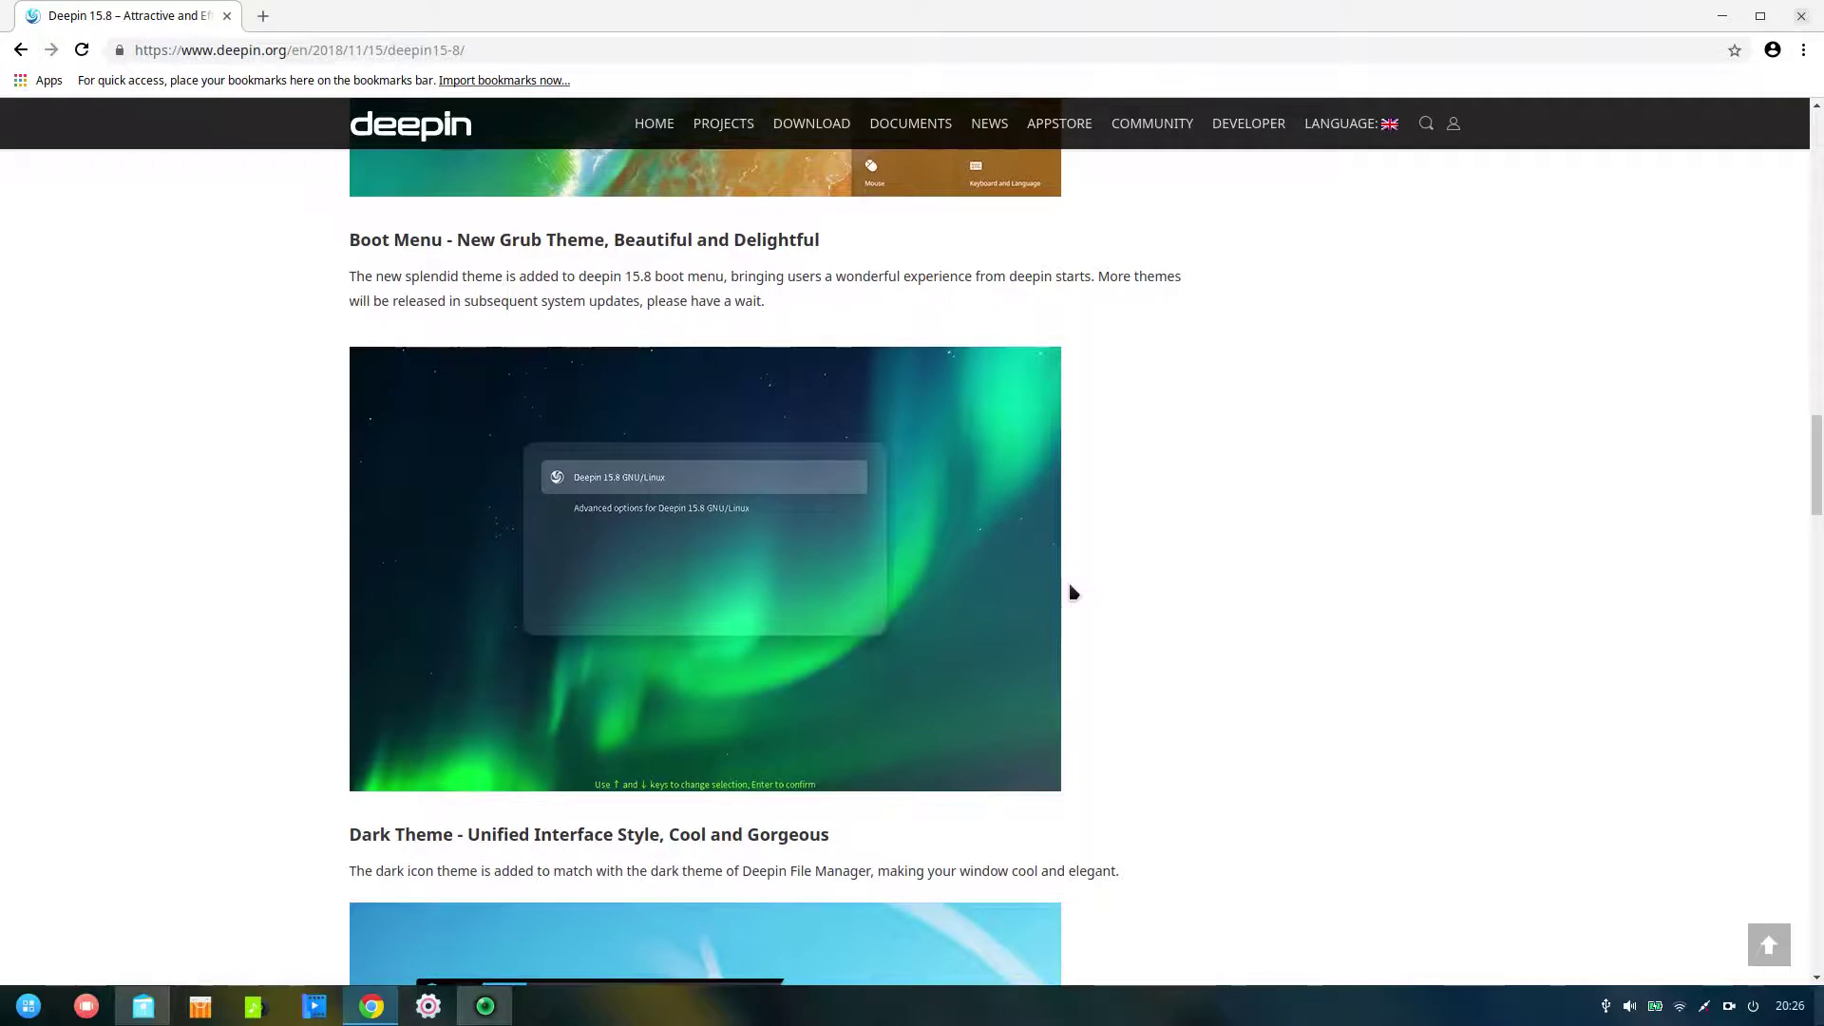
scroll(1073, 594, "down", 6)
scroll(1157, 406, "up", 7)
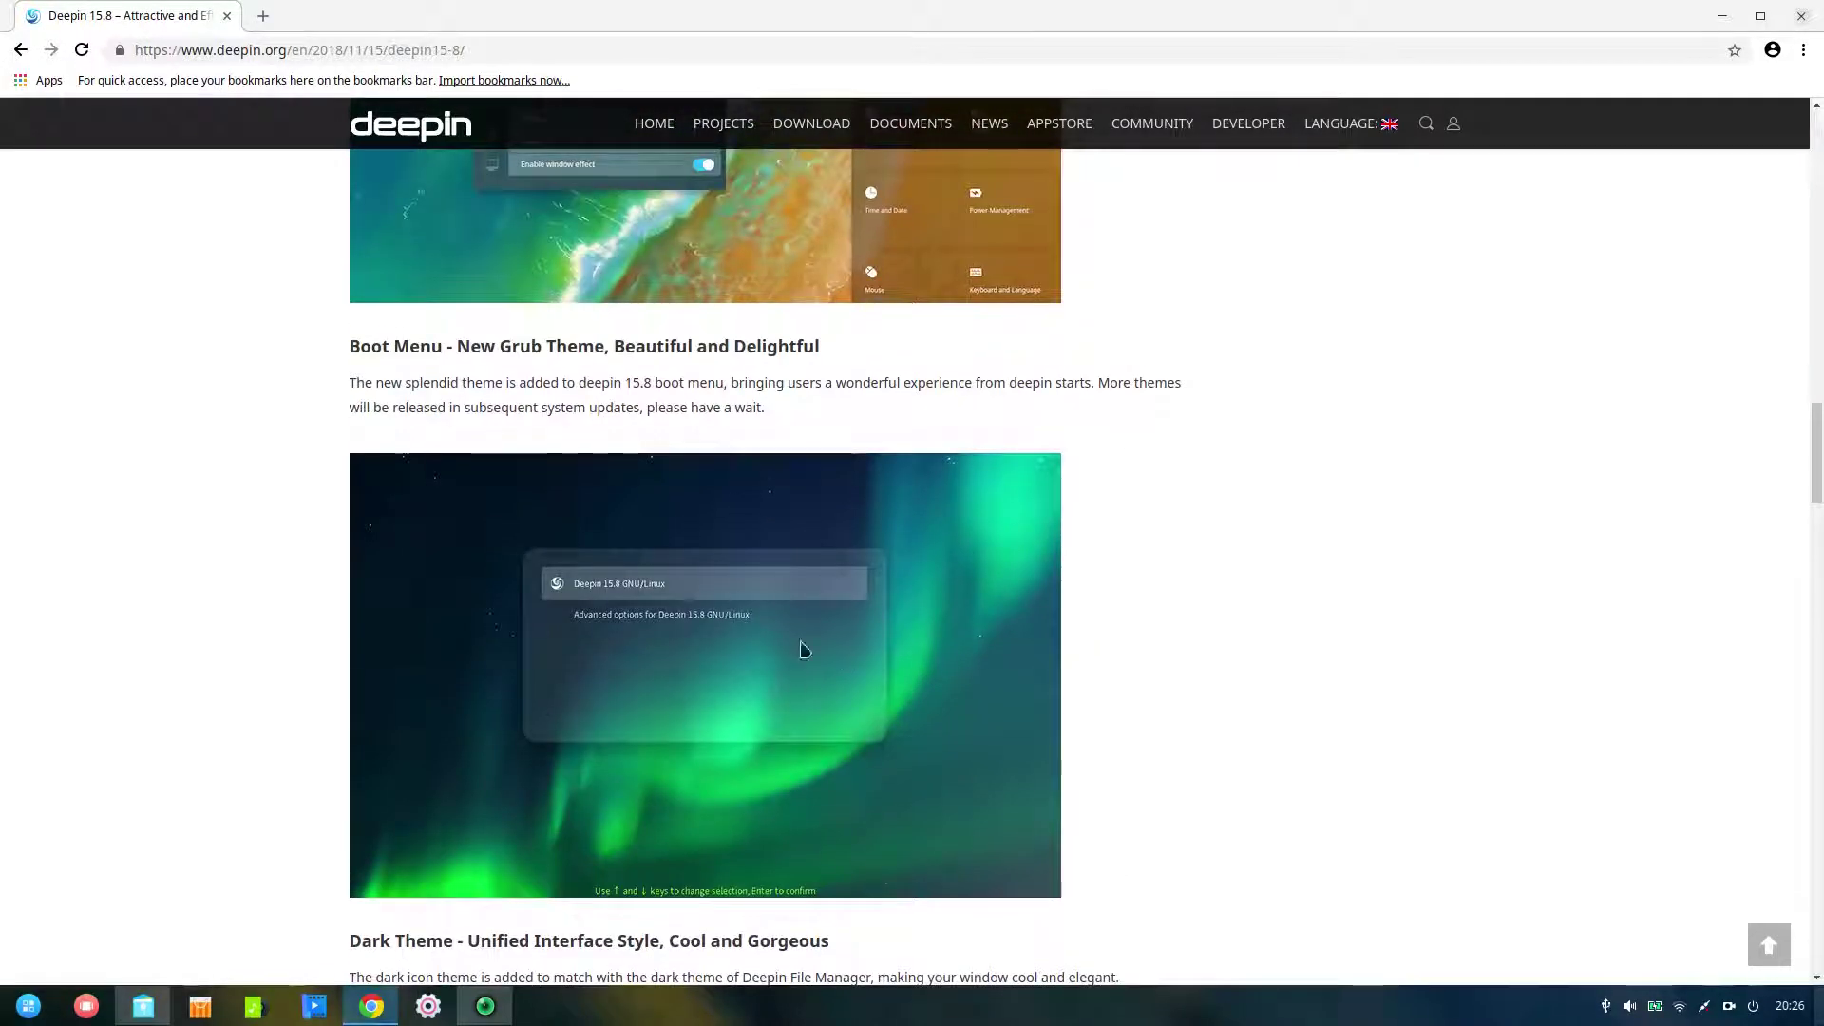
scroll(931, 541, "down", 5)
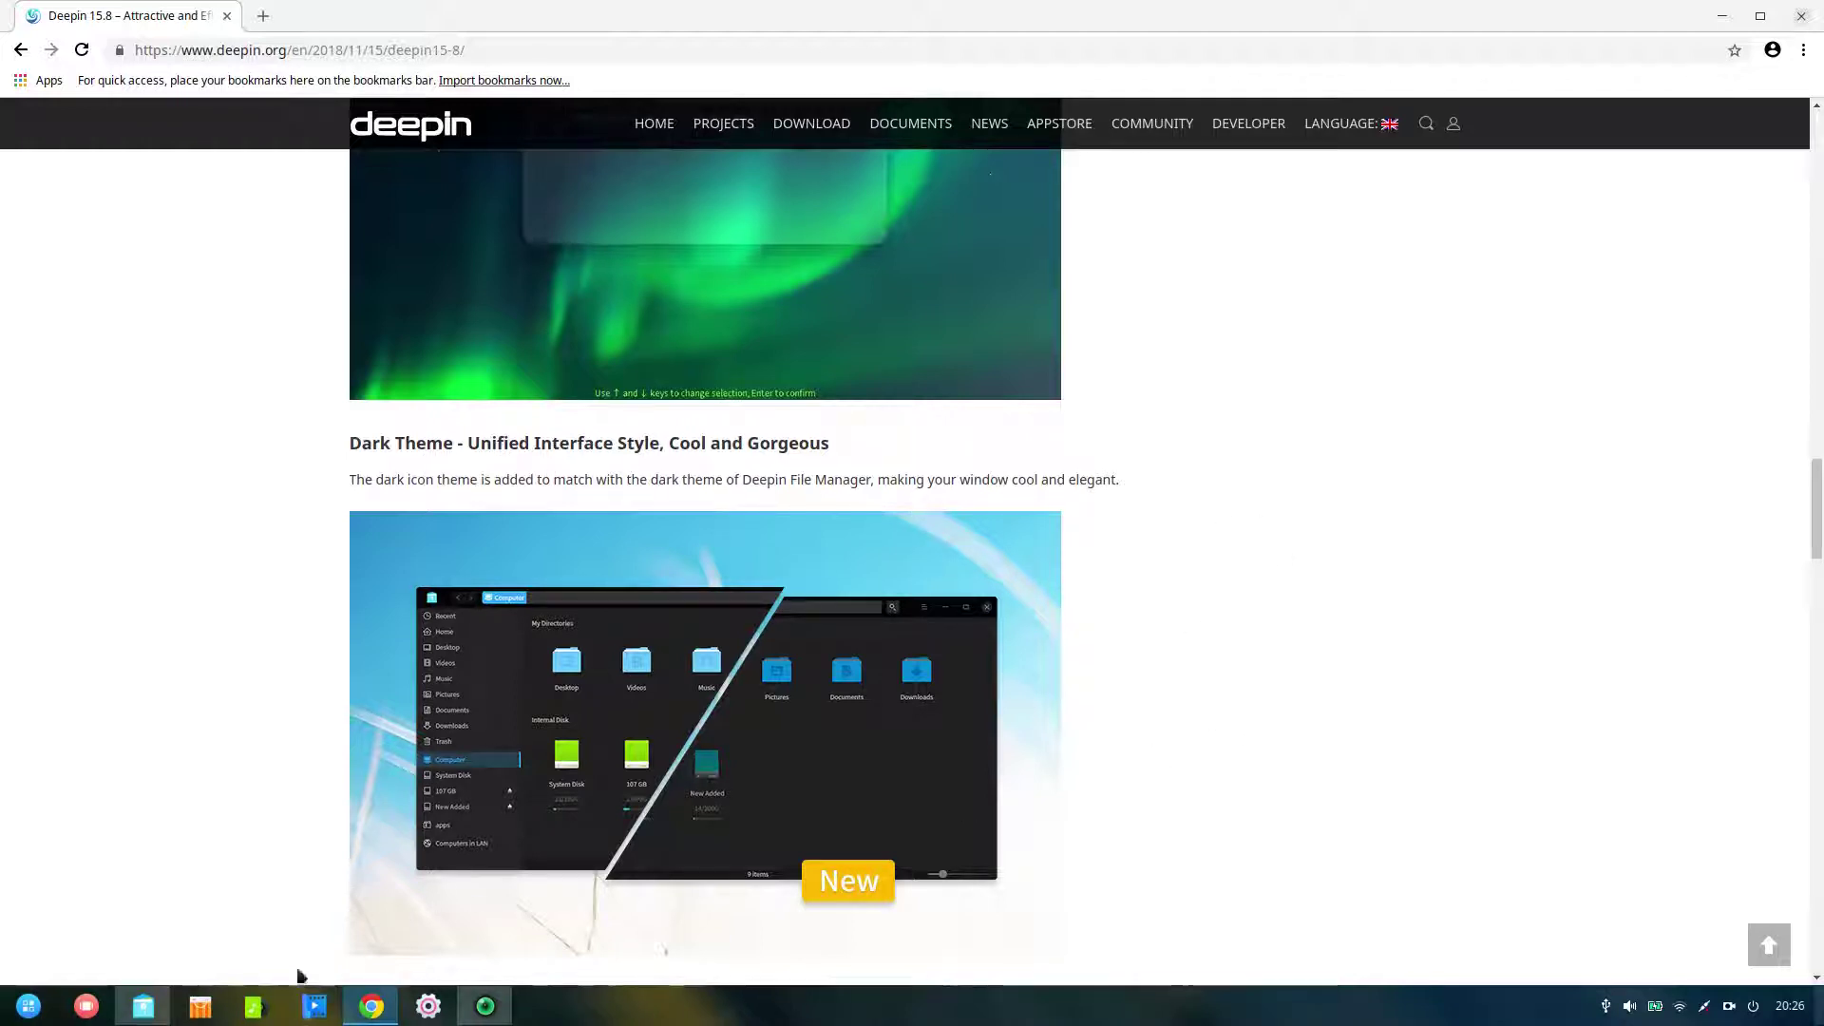
Step: Open the Home folder in Deepin File Manager and switch the window to Dark Theme
left_click(143, 1005)
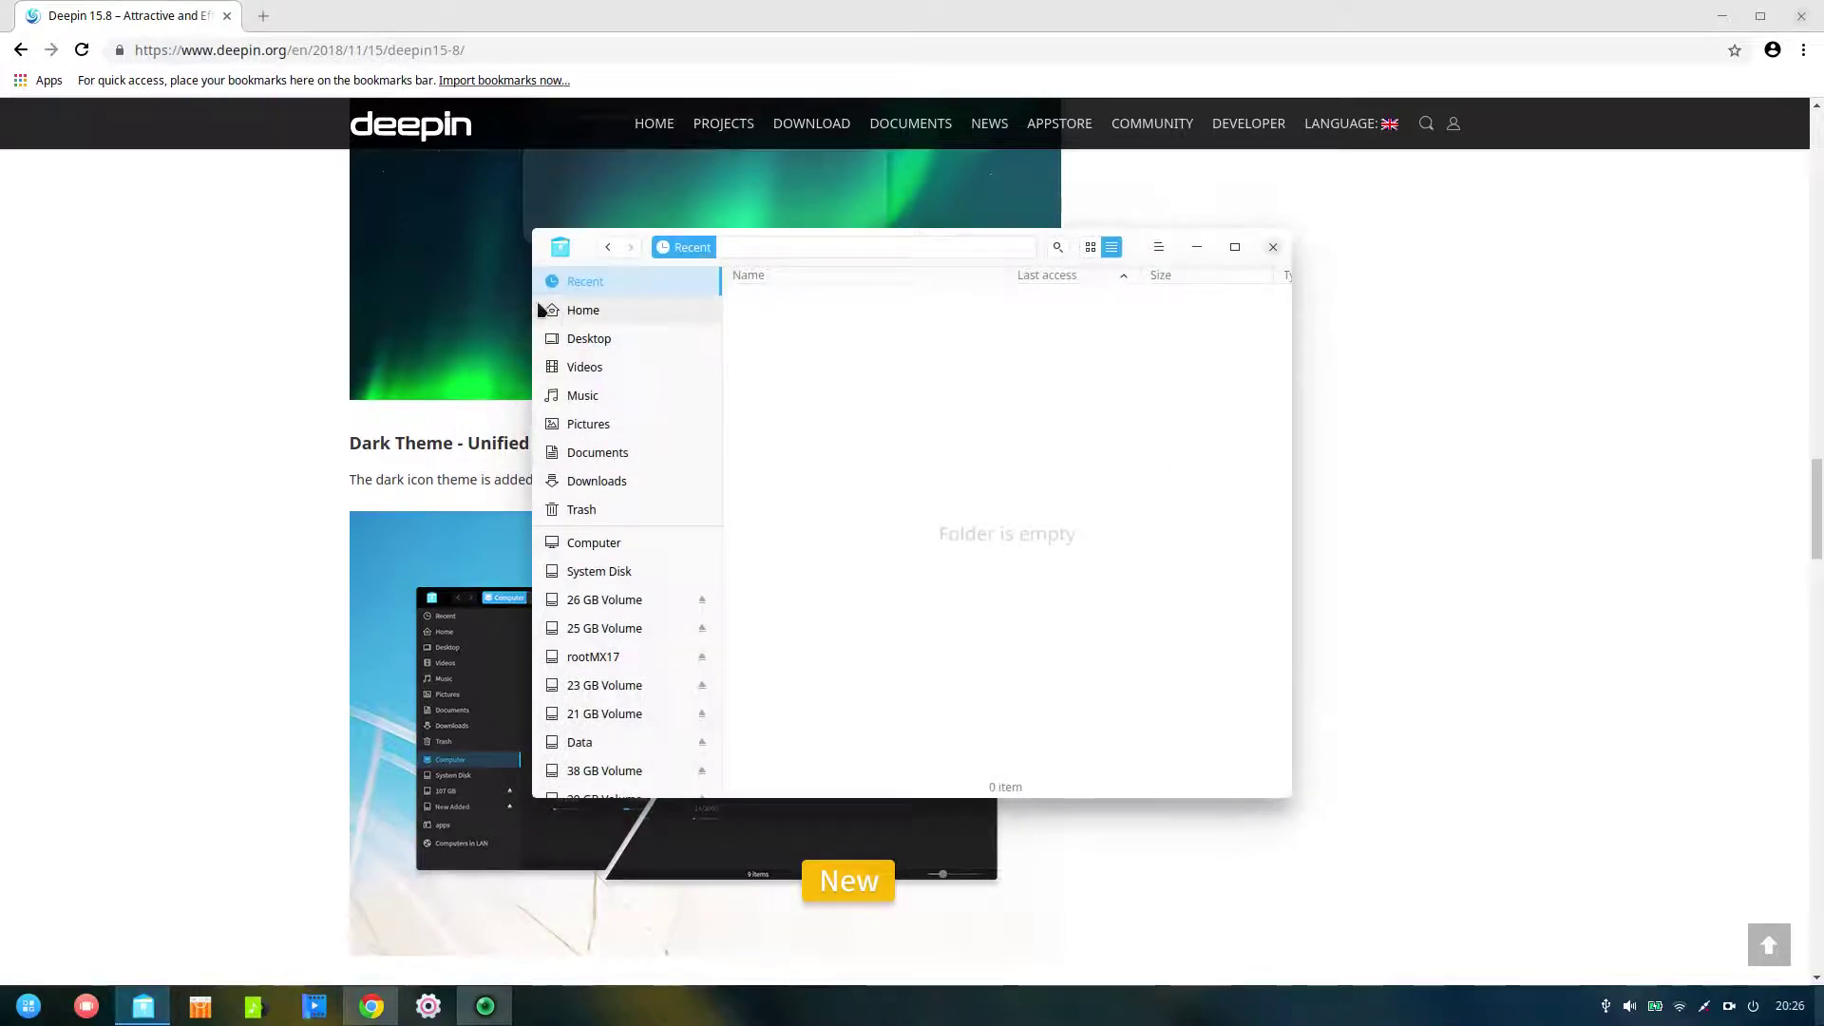
left_click(602, 317)
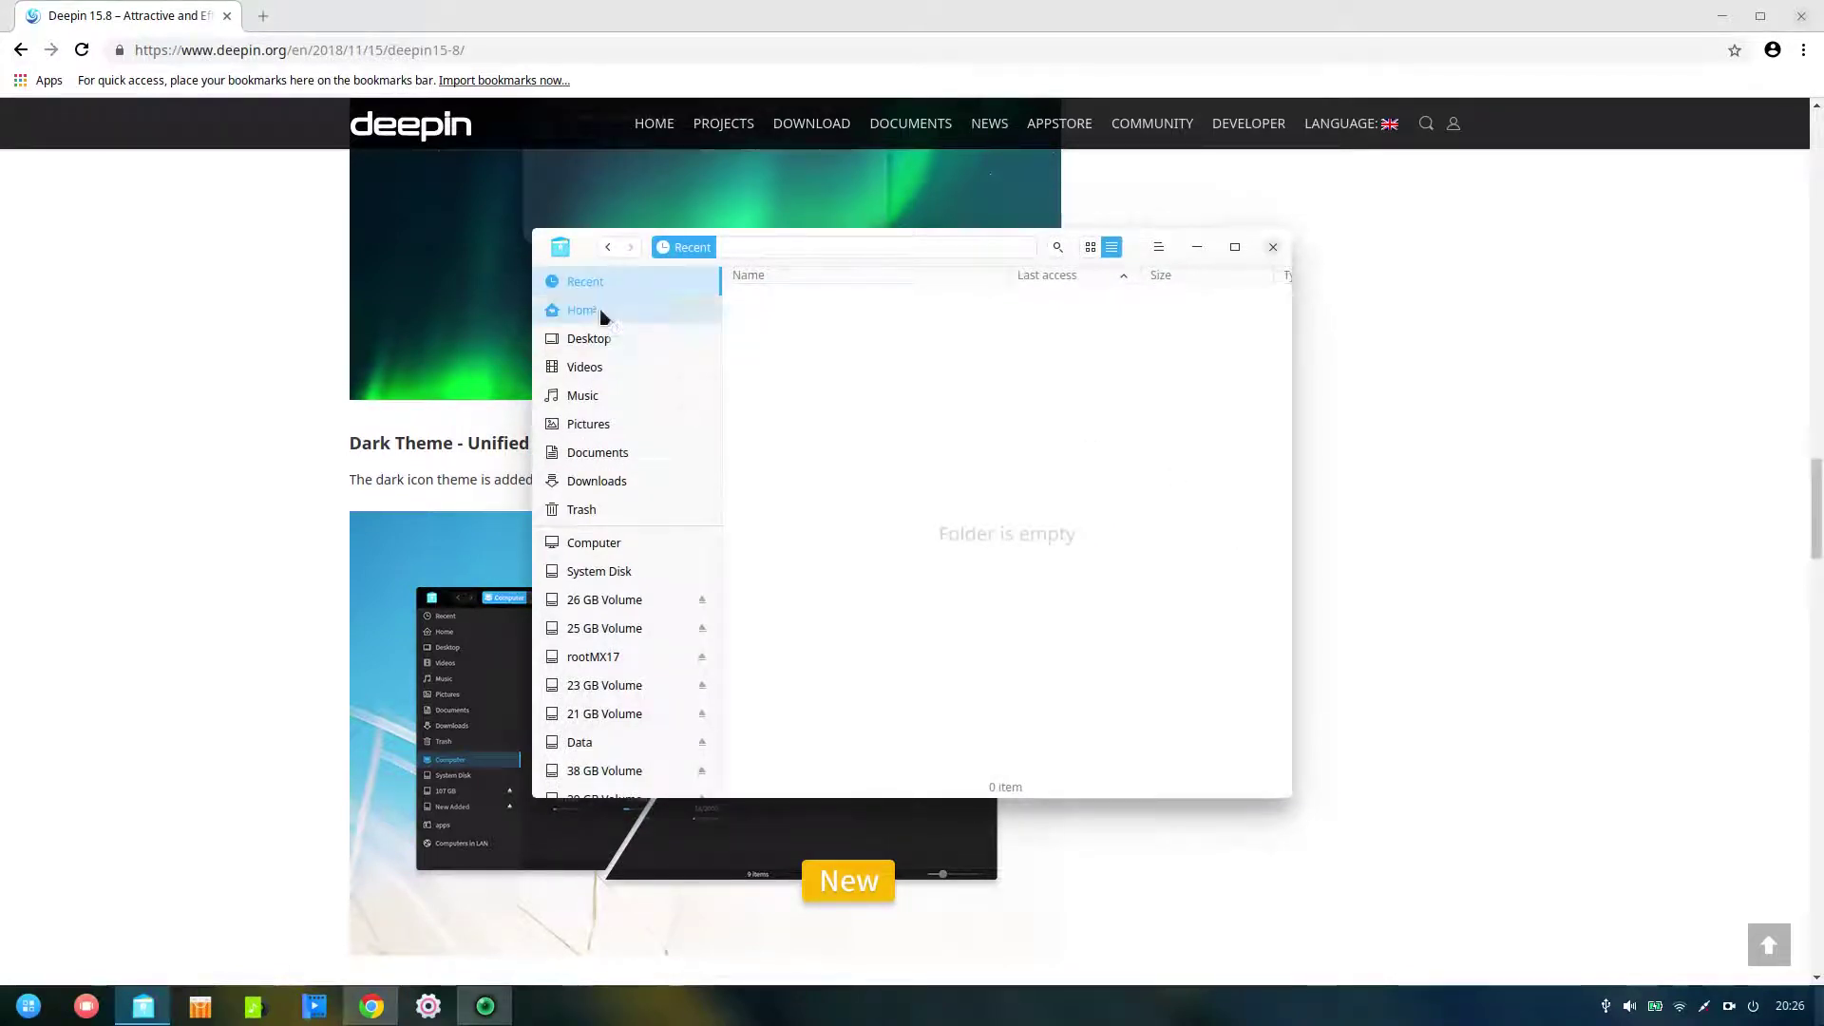
left_click(1158, 247)
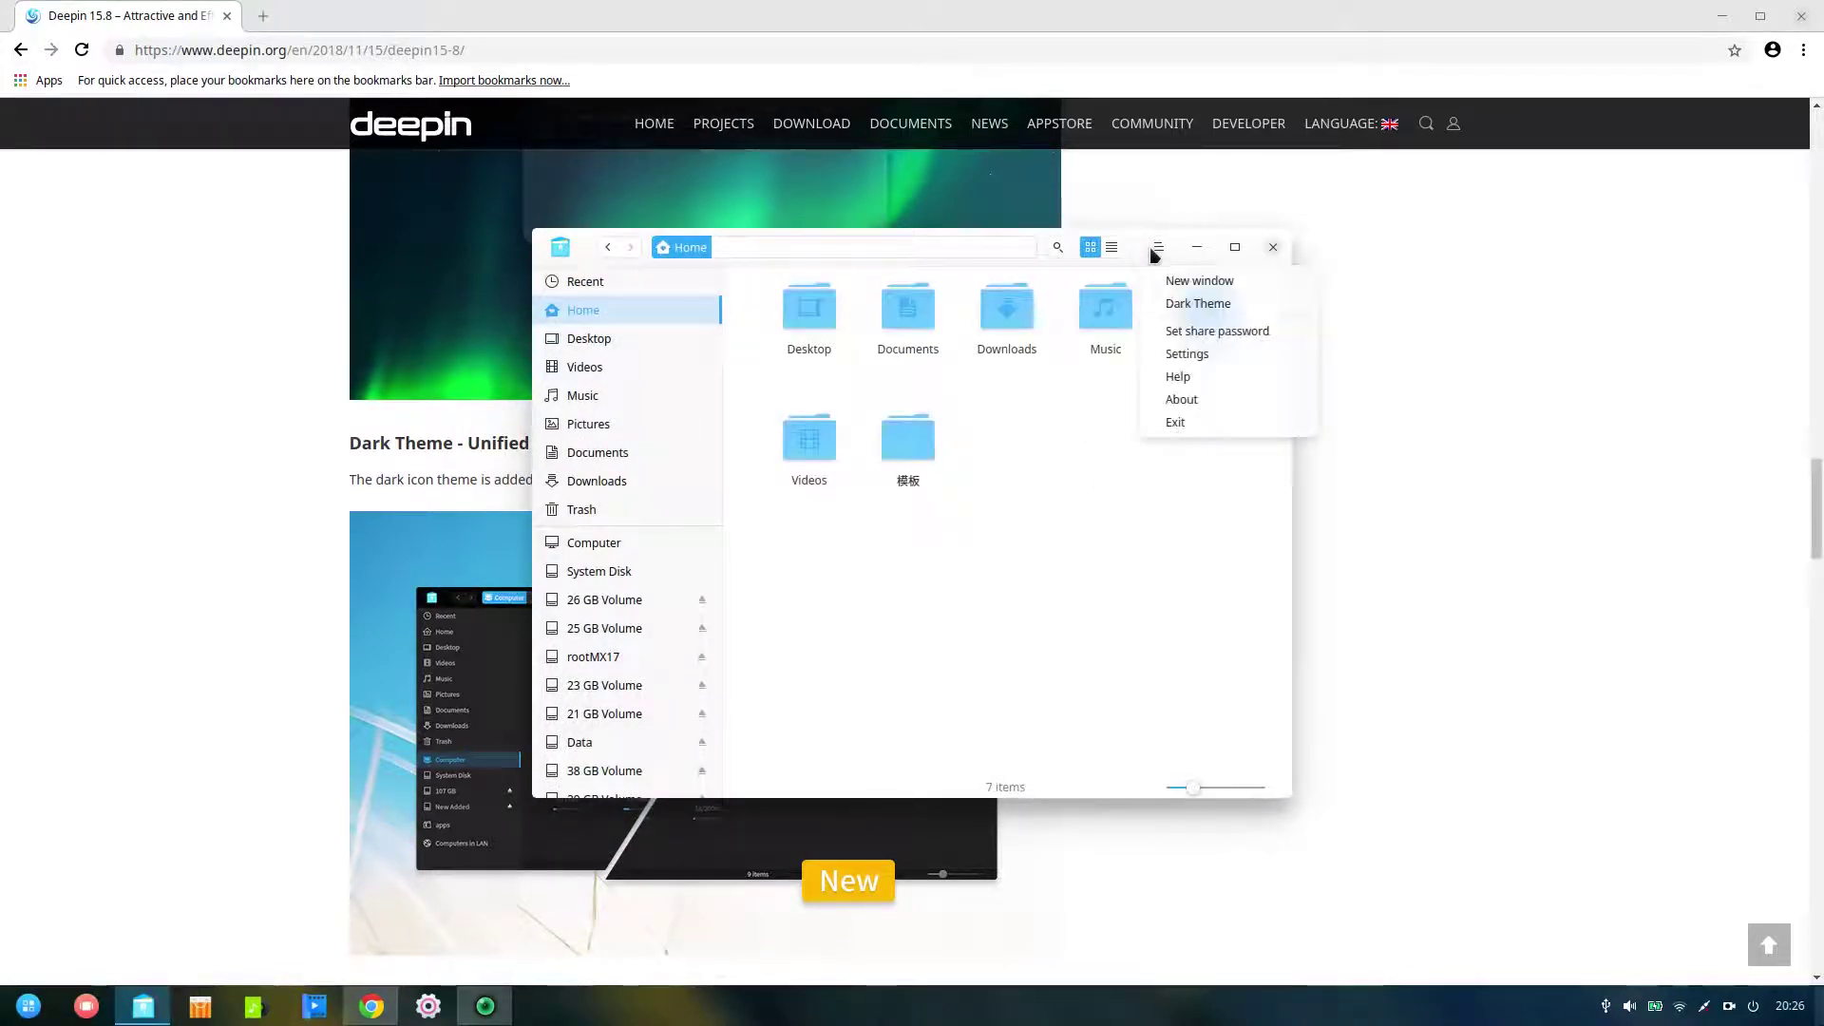
left_click(1178, 304)
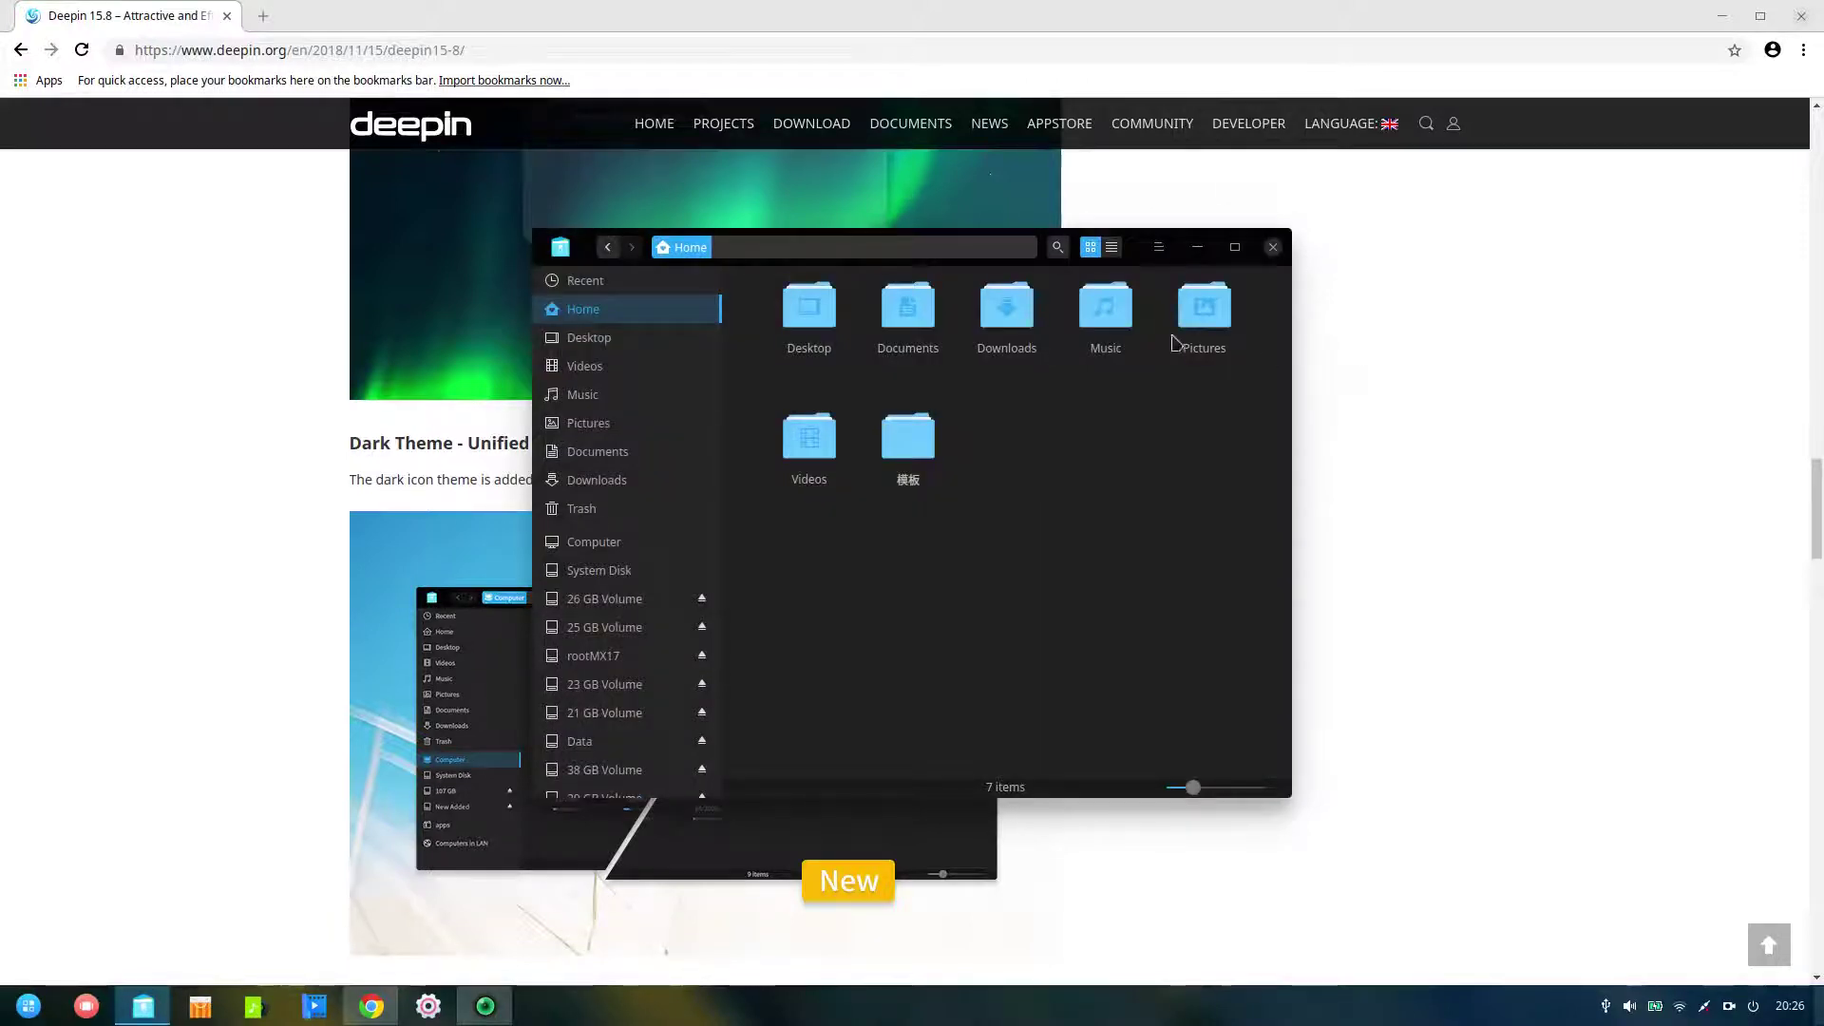
Step: Turn off the file manager's Dark Theme and minimize its window
left_click(1159, 247)
left_click(1177, 304)
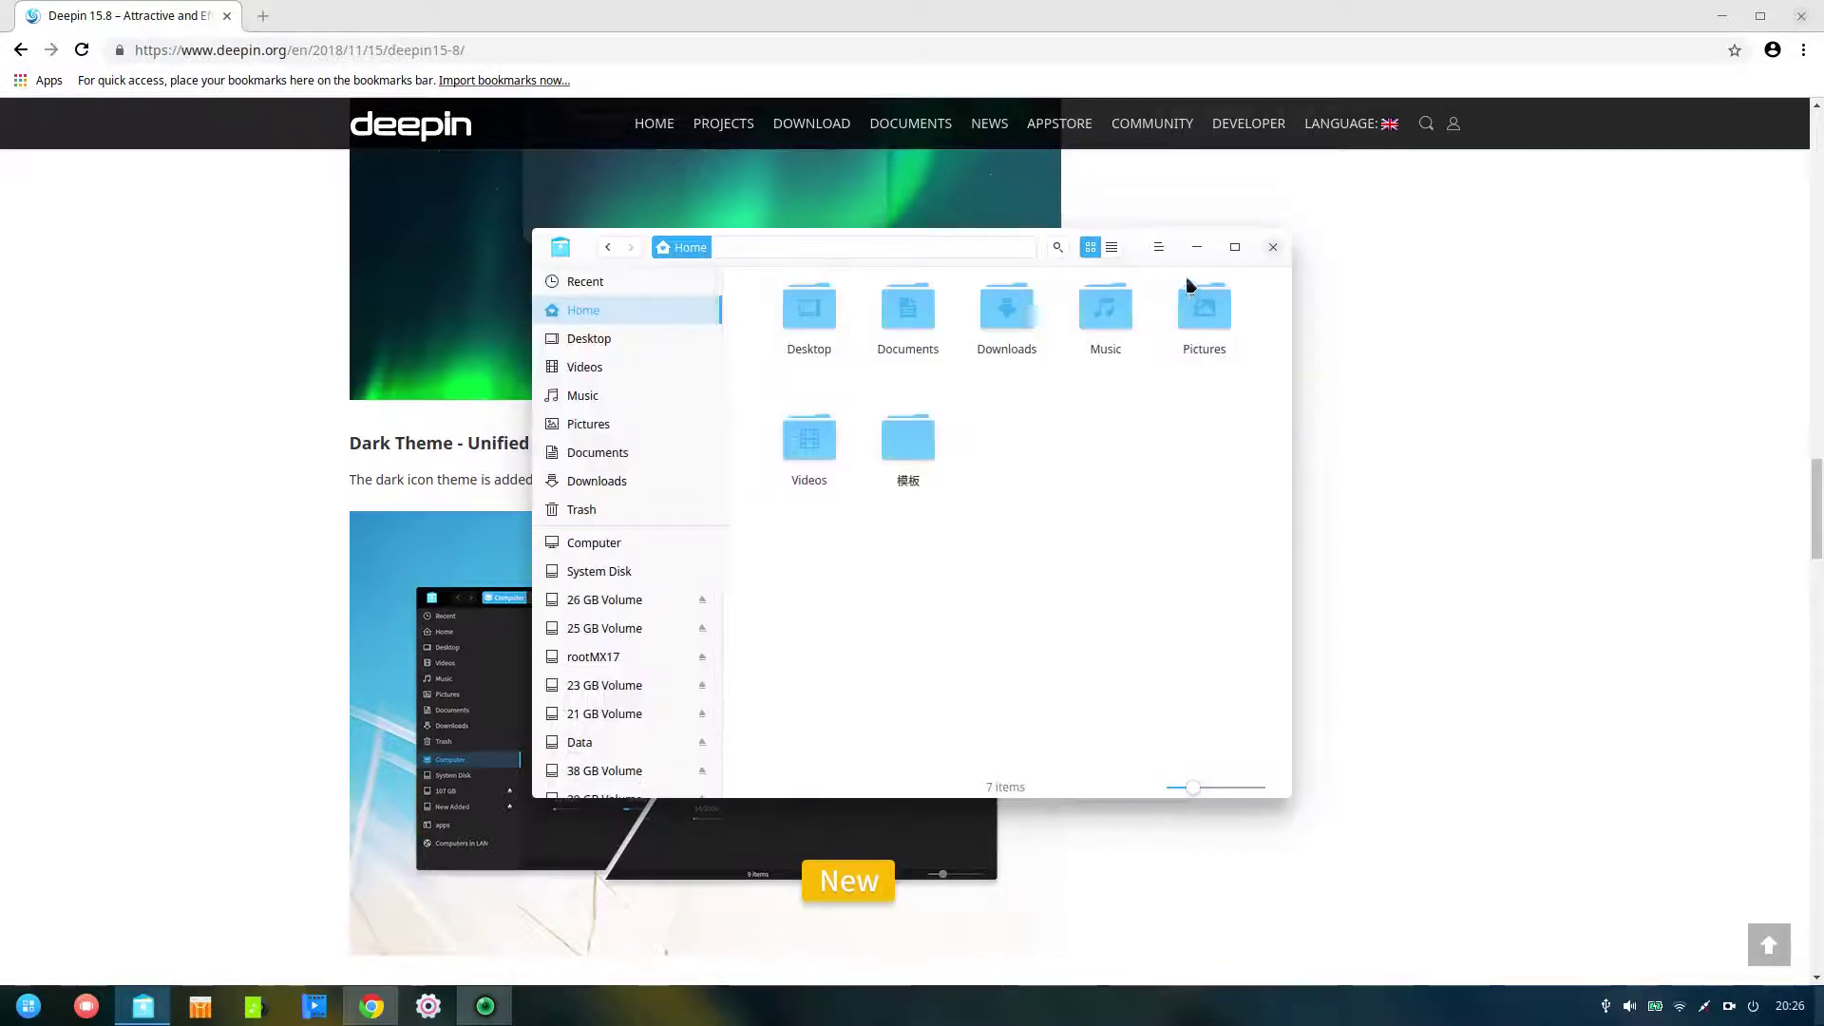
left_click(1197, 247)
Step: Read the Deepin Installer full disk encryption and Deepin File Manager sections of the release notes
scroll(1159, 505, "down", 7)
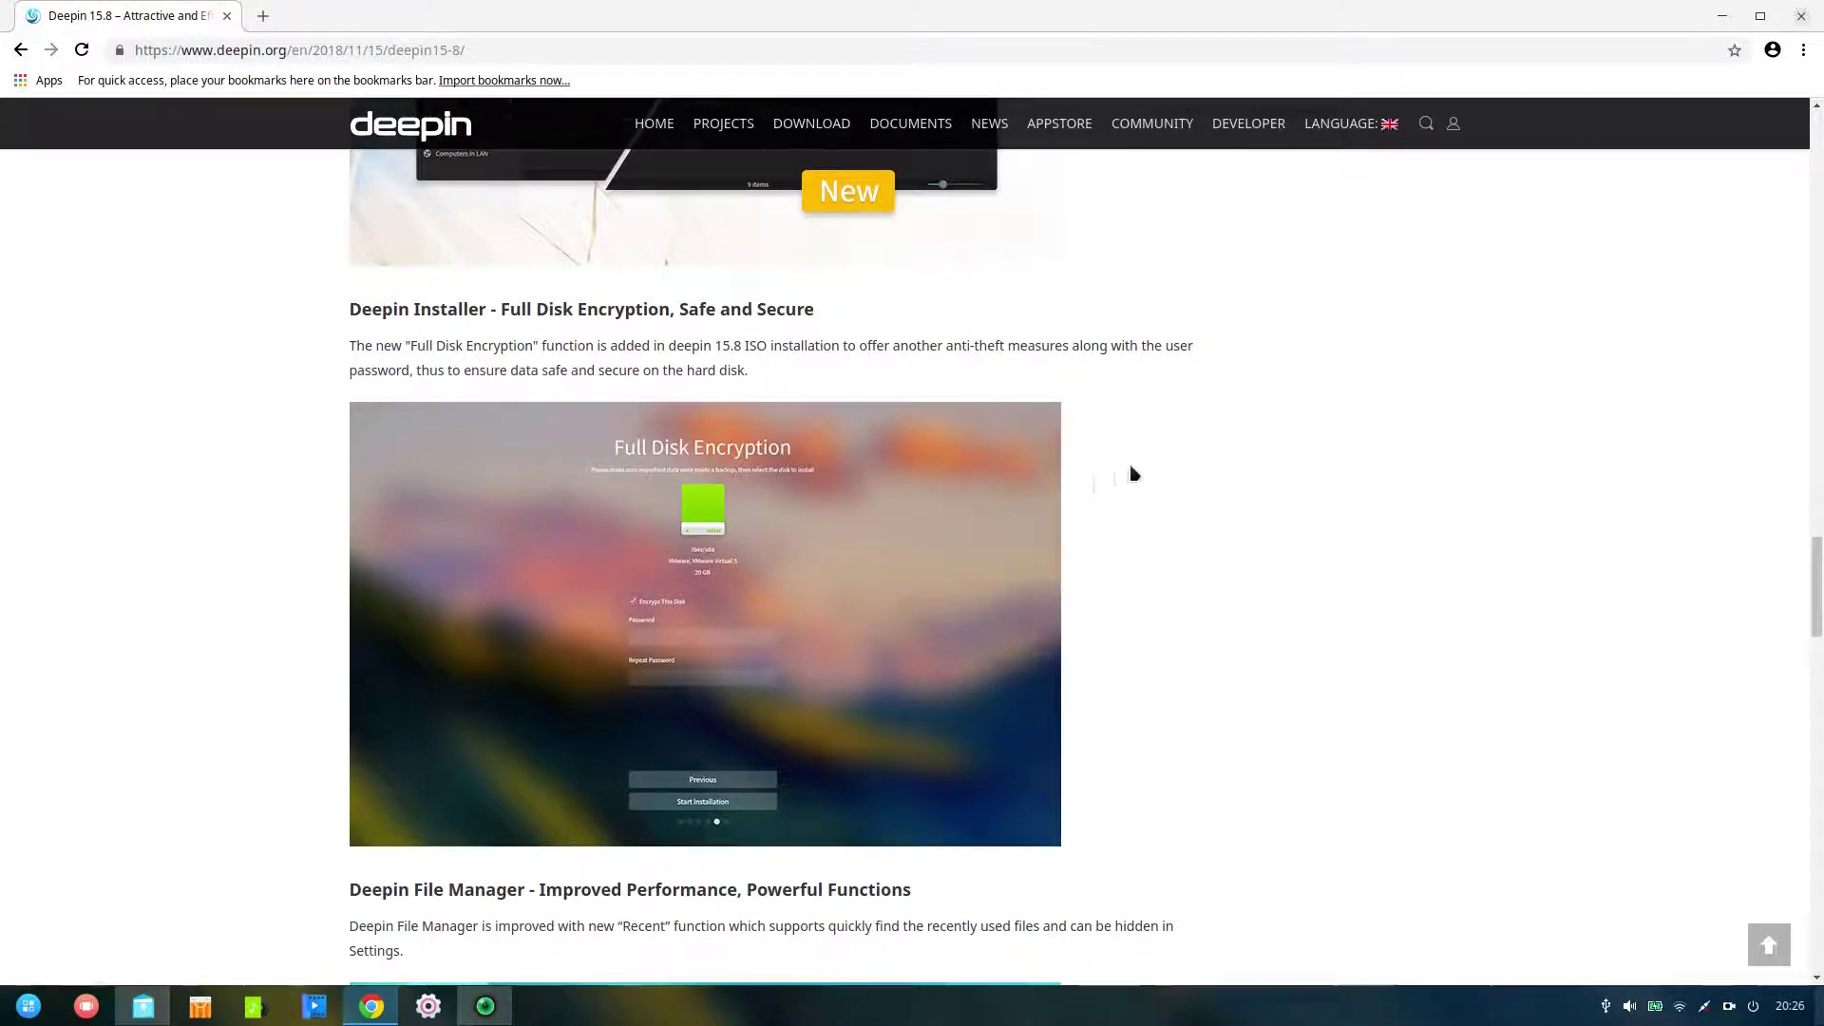
scroll(1274, 500, "down", 7)
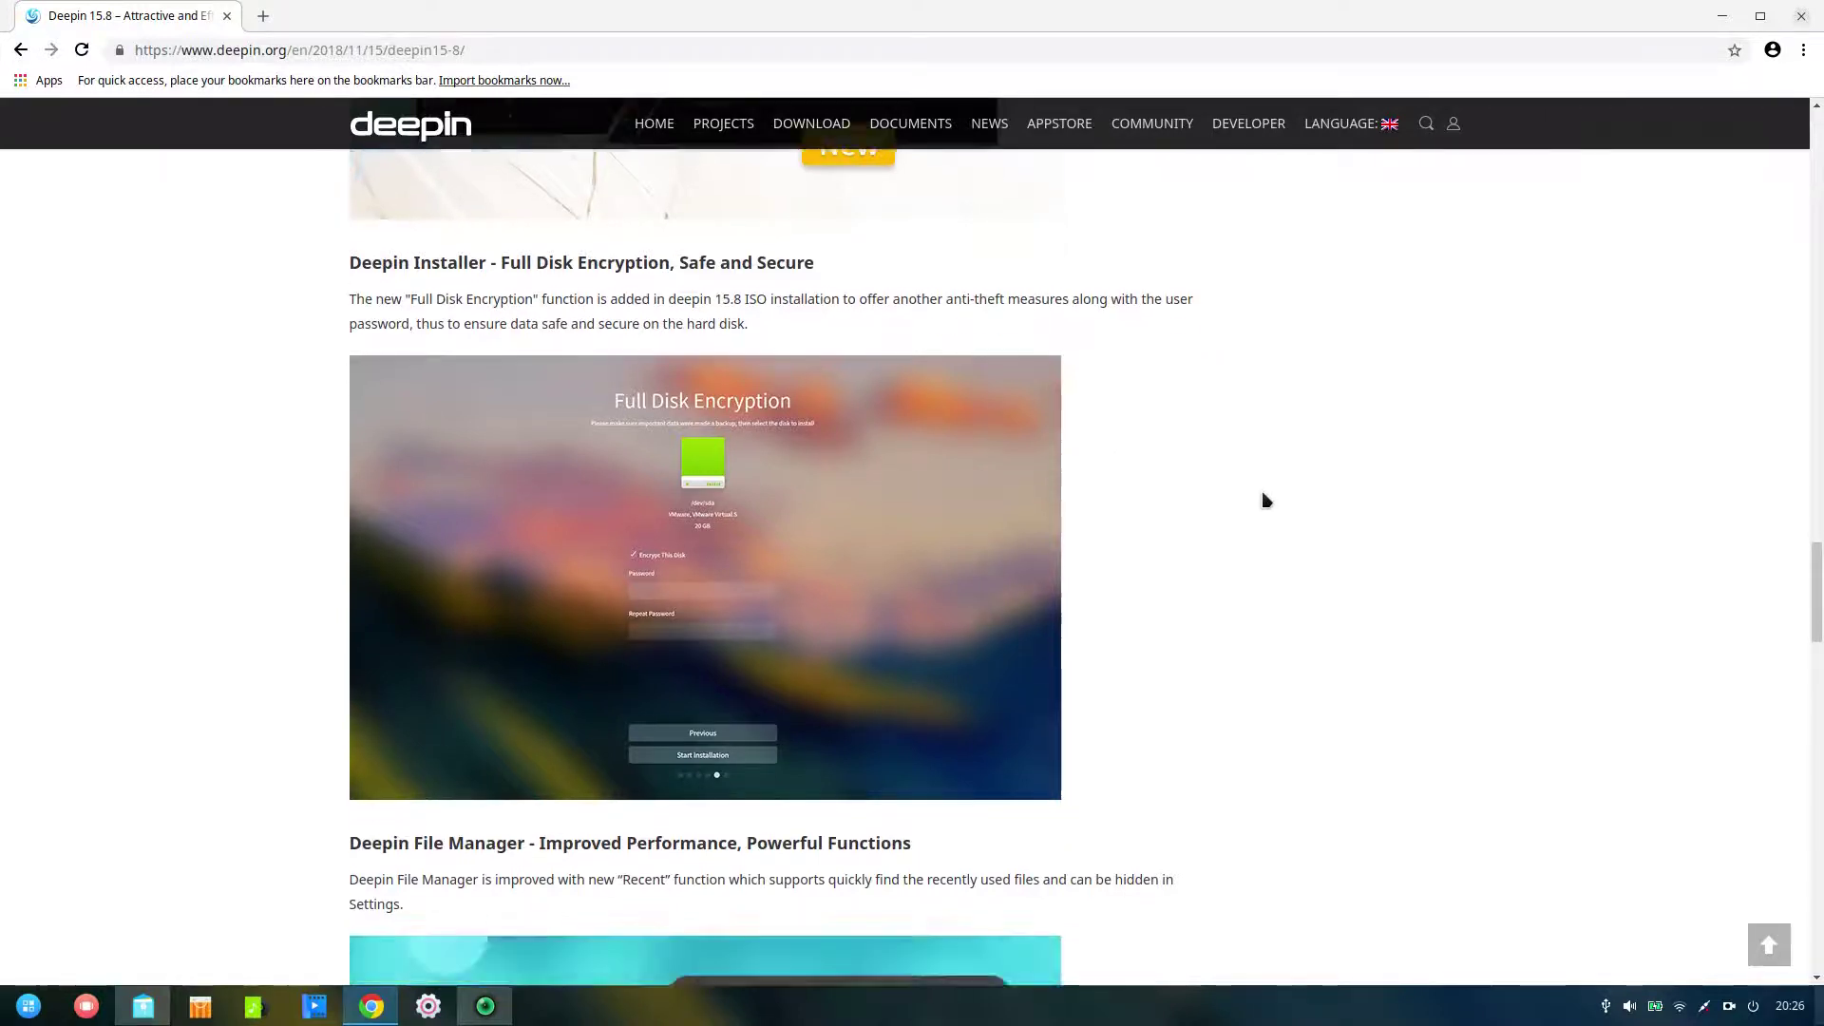
scroll(1266, 500, "up", 2)
scroll(1266, 501, "up", 1)
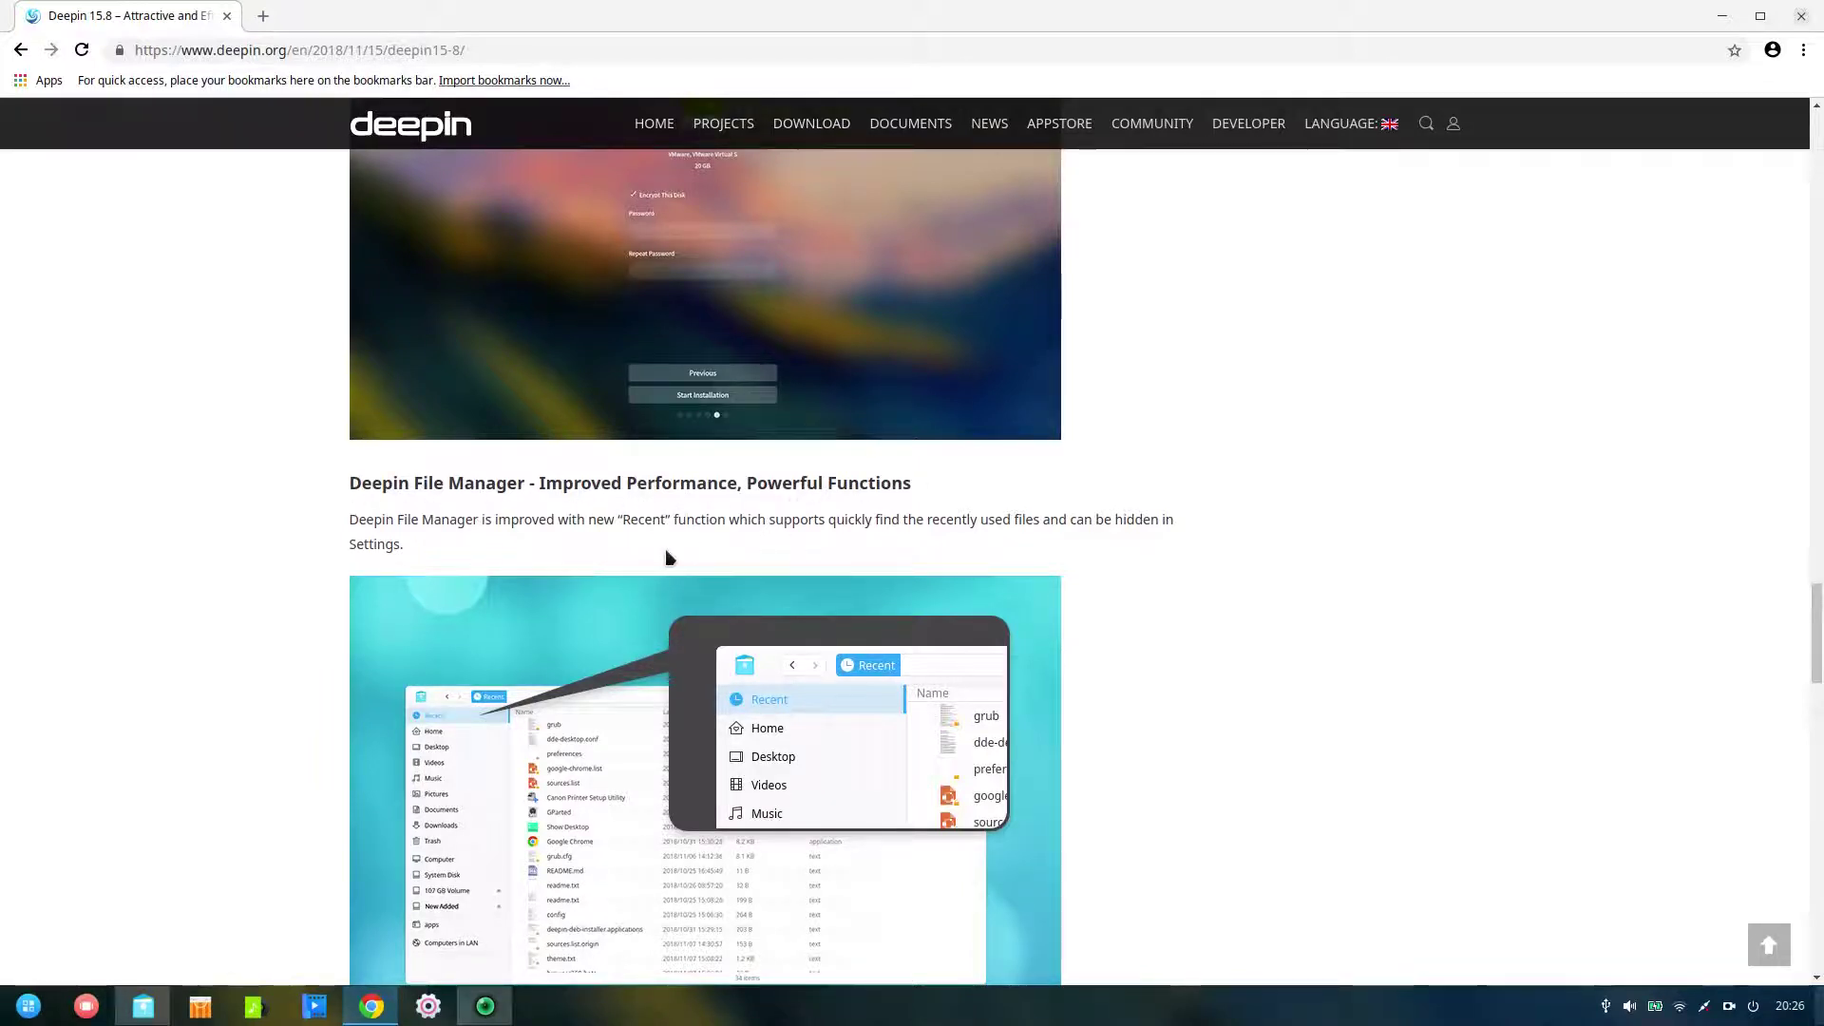
scroll(1133, 506, "down", 1)
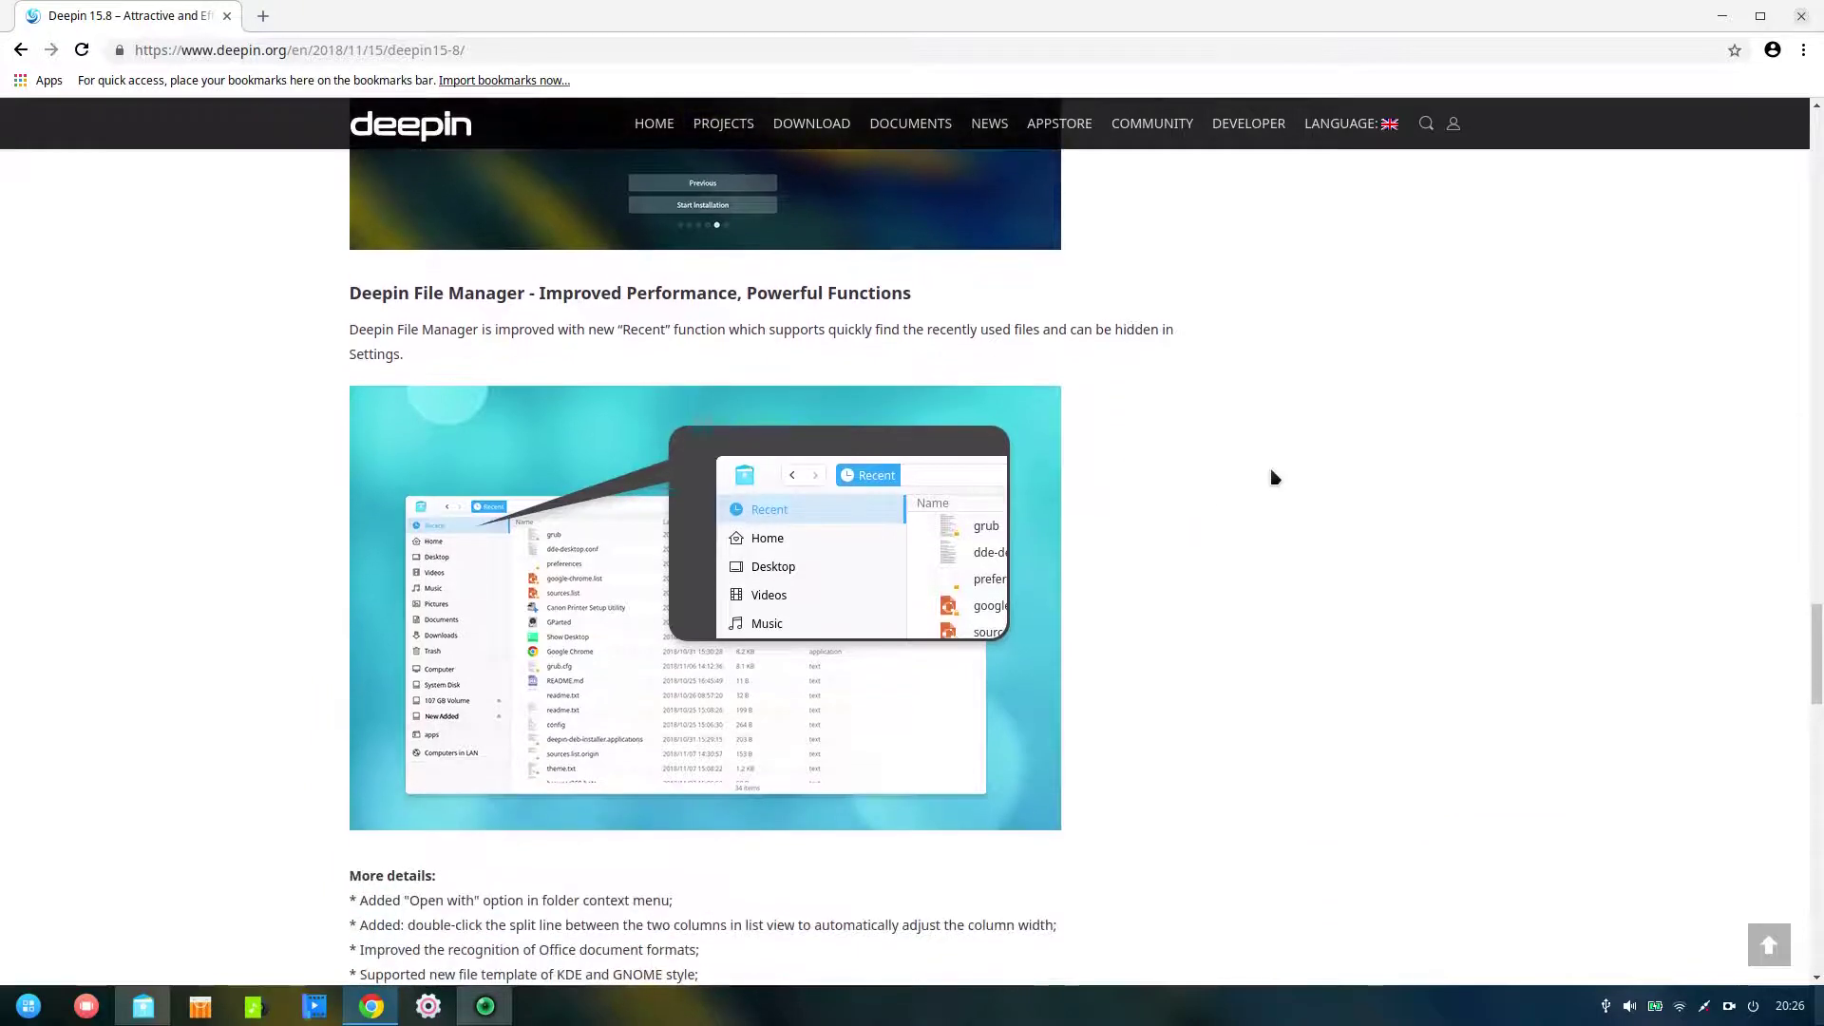
scroll(1271, 476, "down", 1)
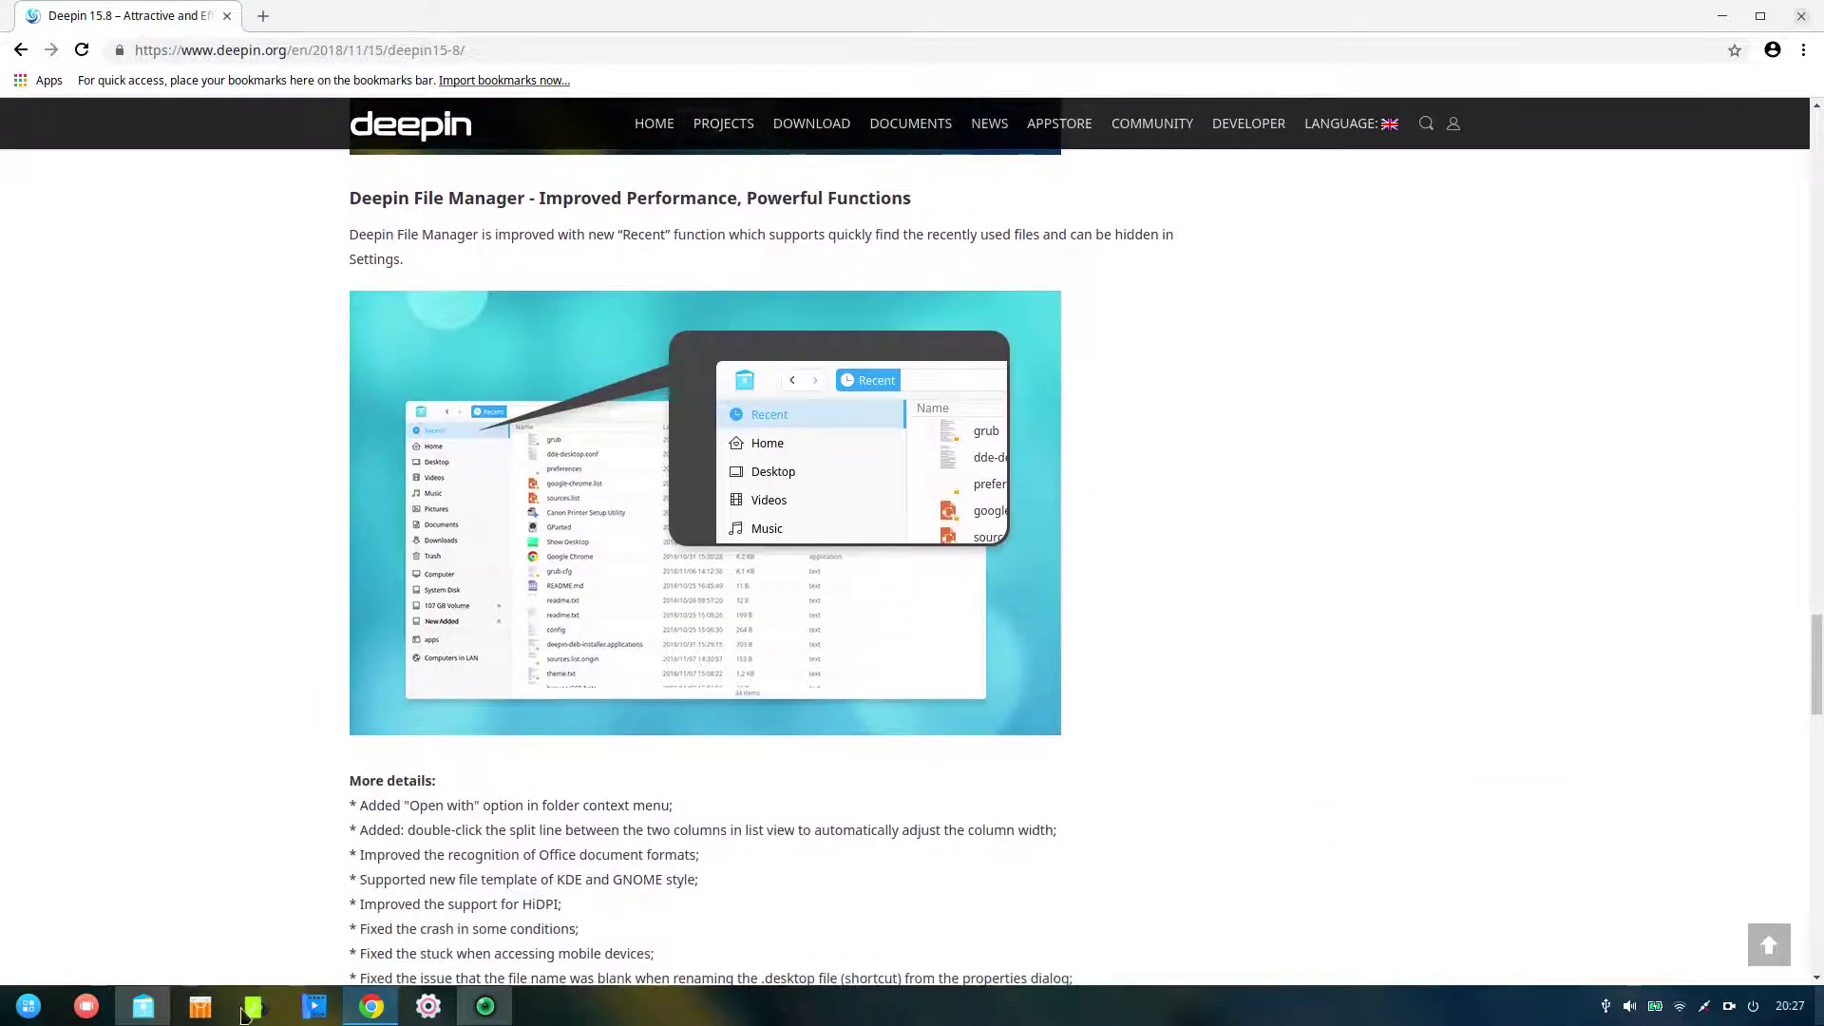
Step: Restore the file manager to check its Recent and Home locations, and minimize it again
left_click(163, 1008)
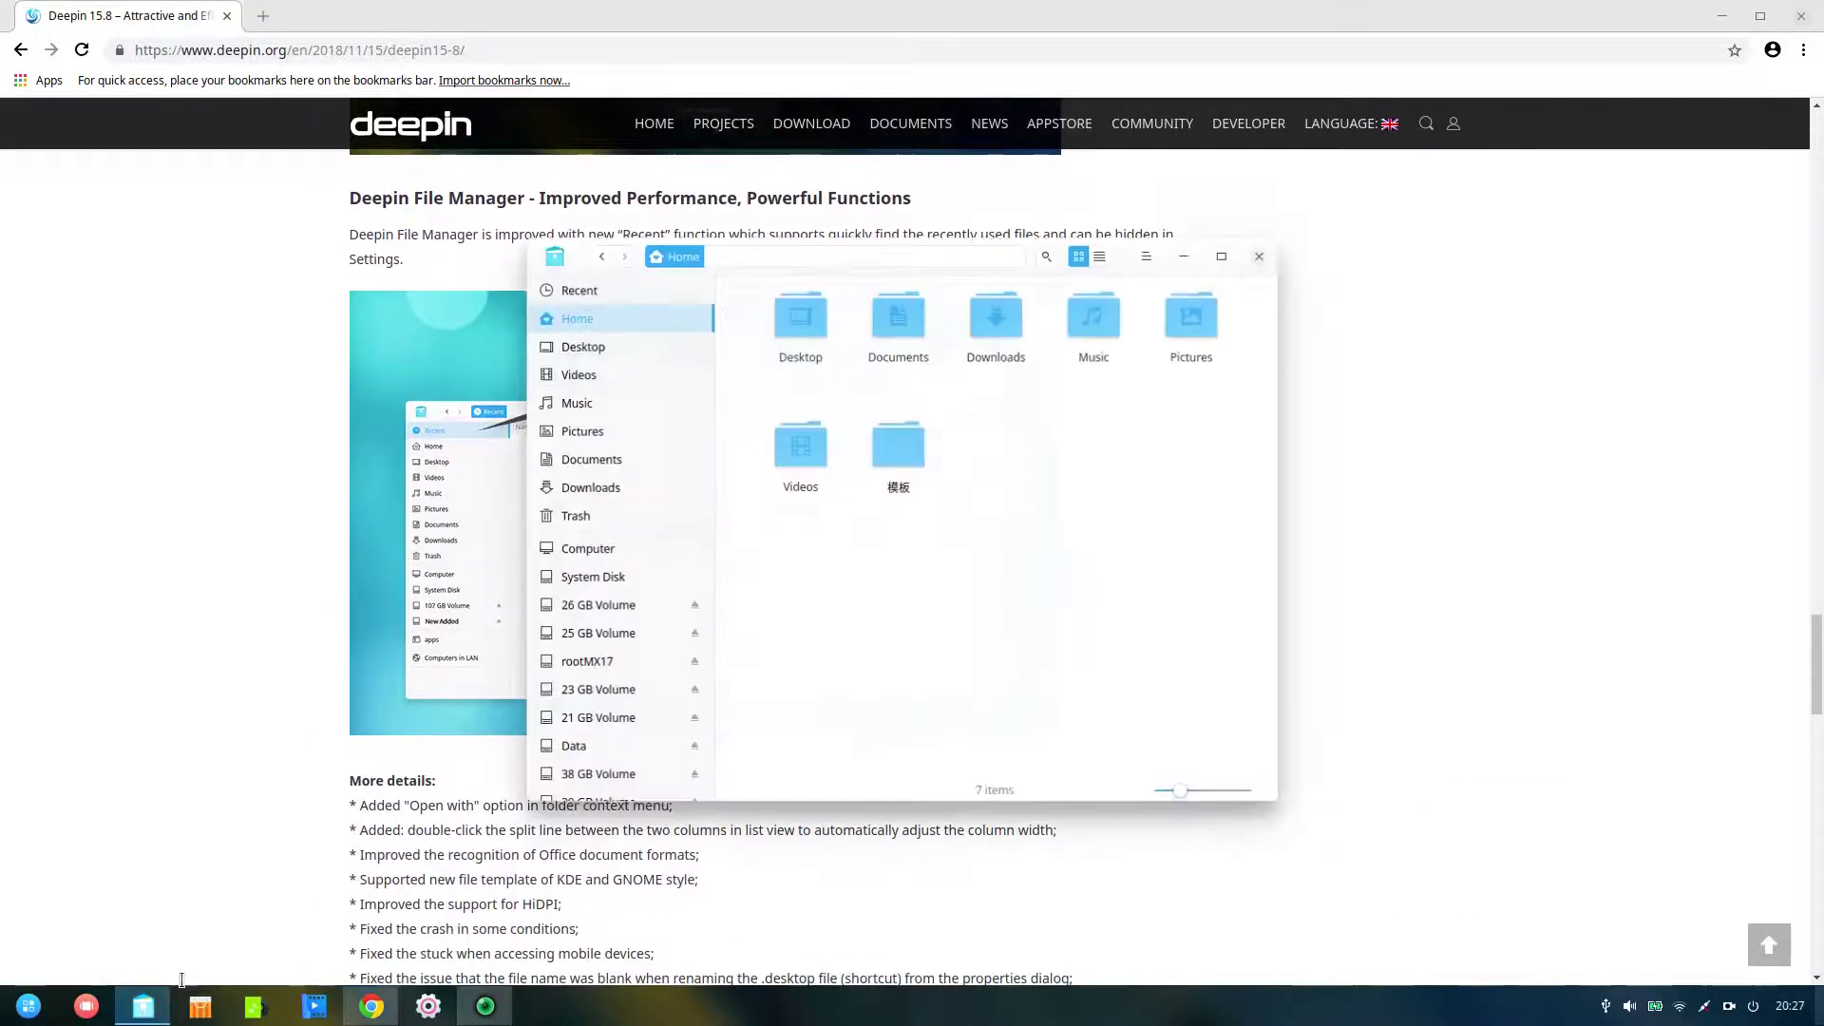
left_click(594, 284)
left_click(582, 311)
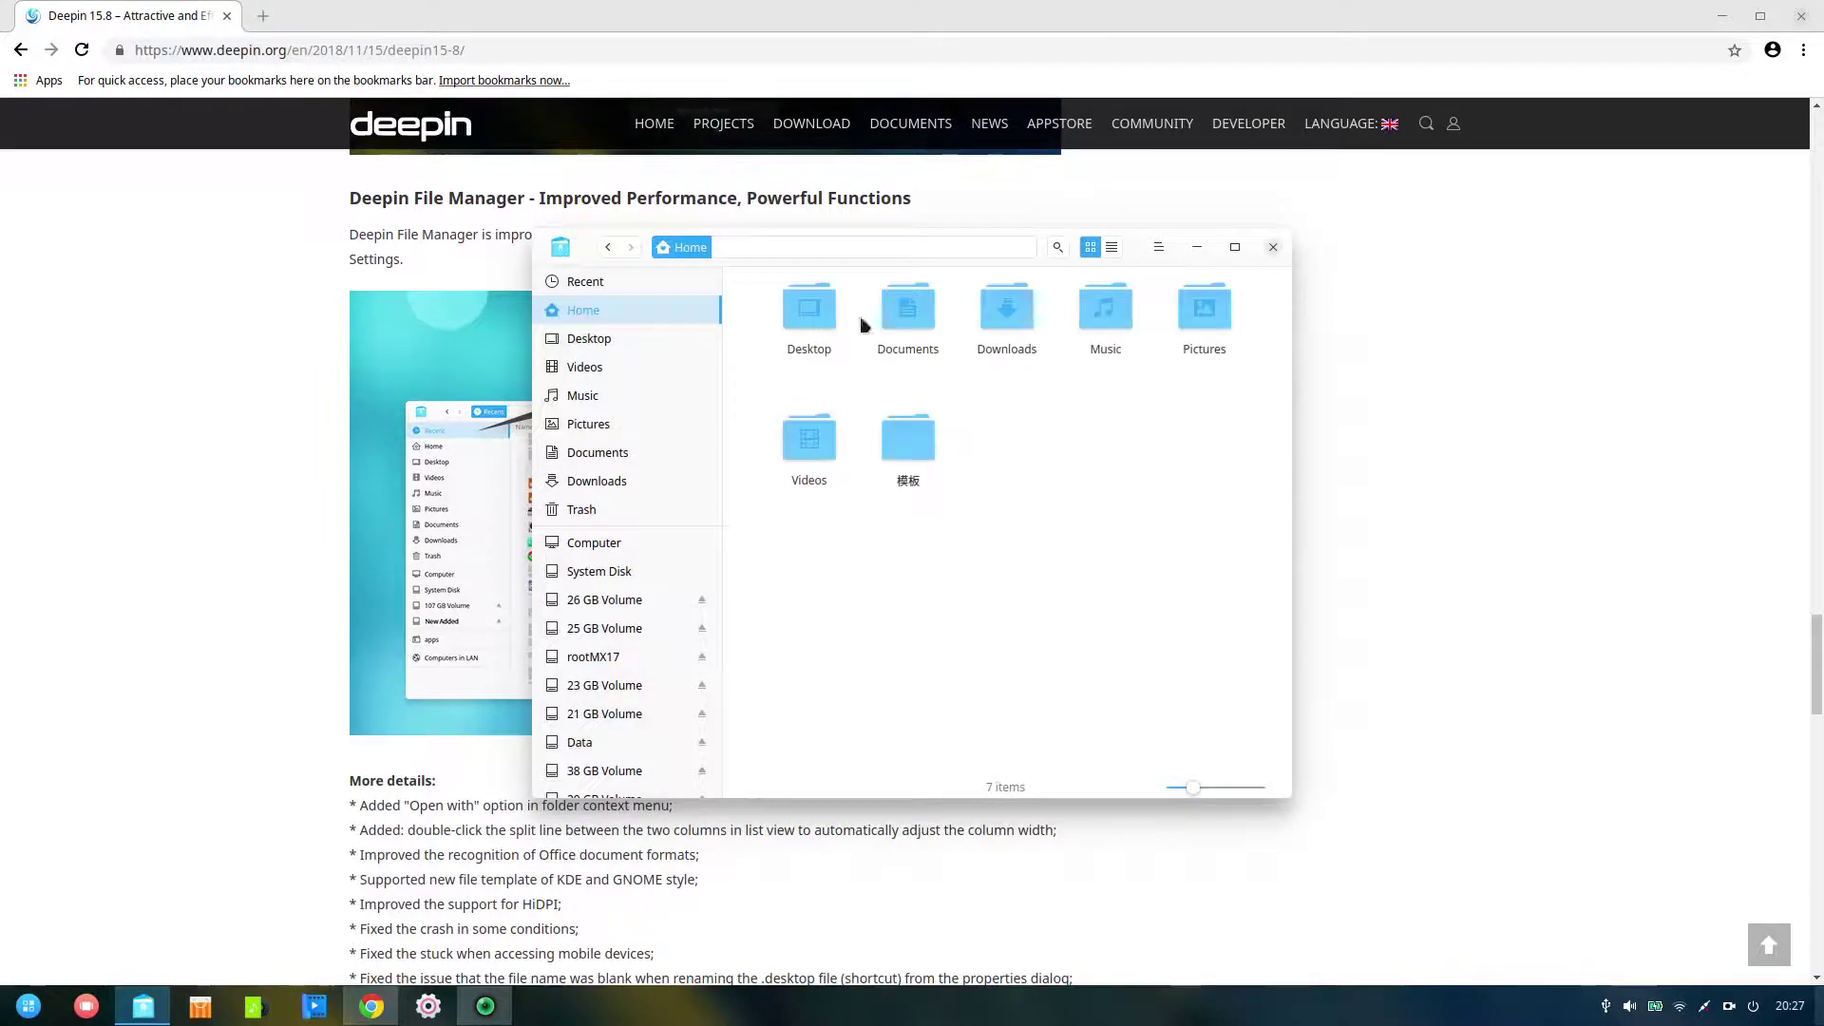
left_click(1197, 247)
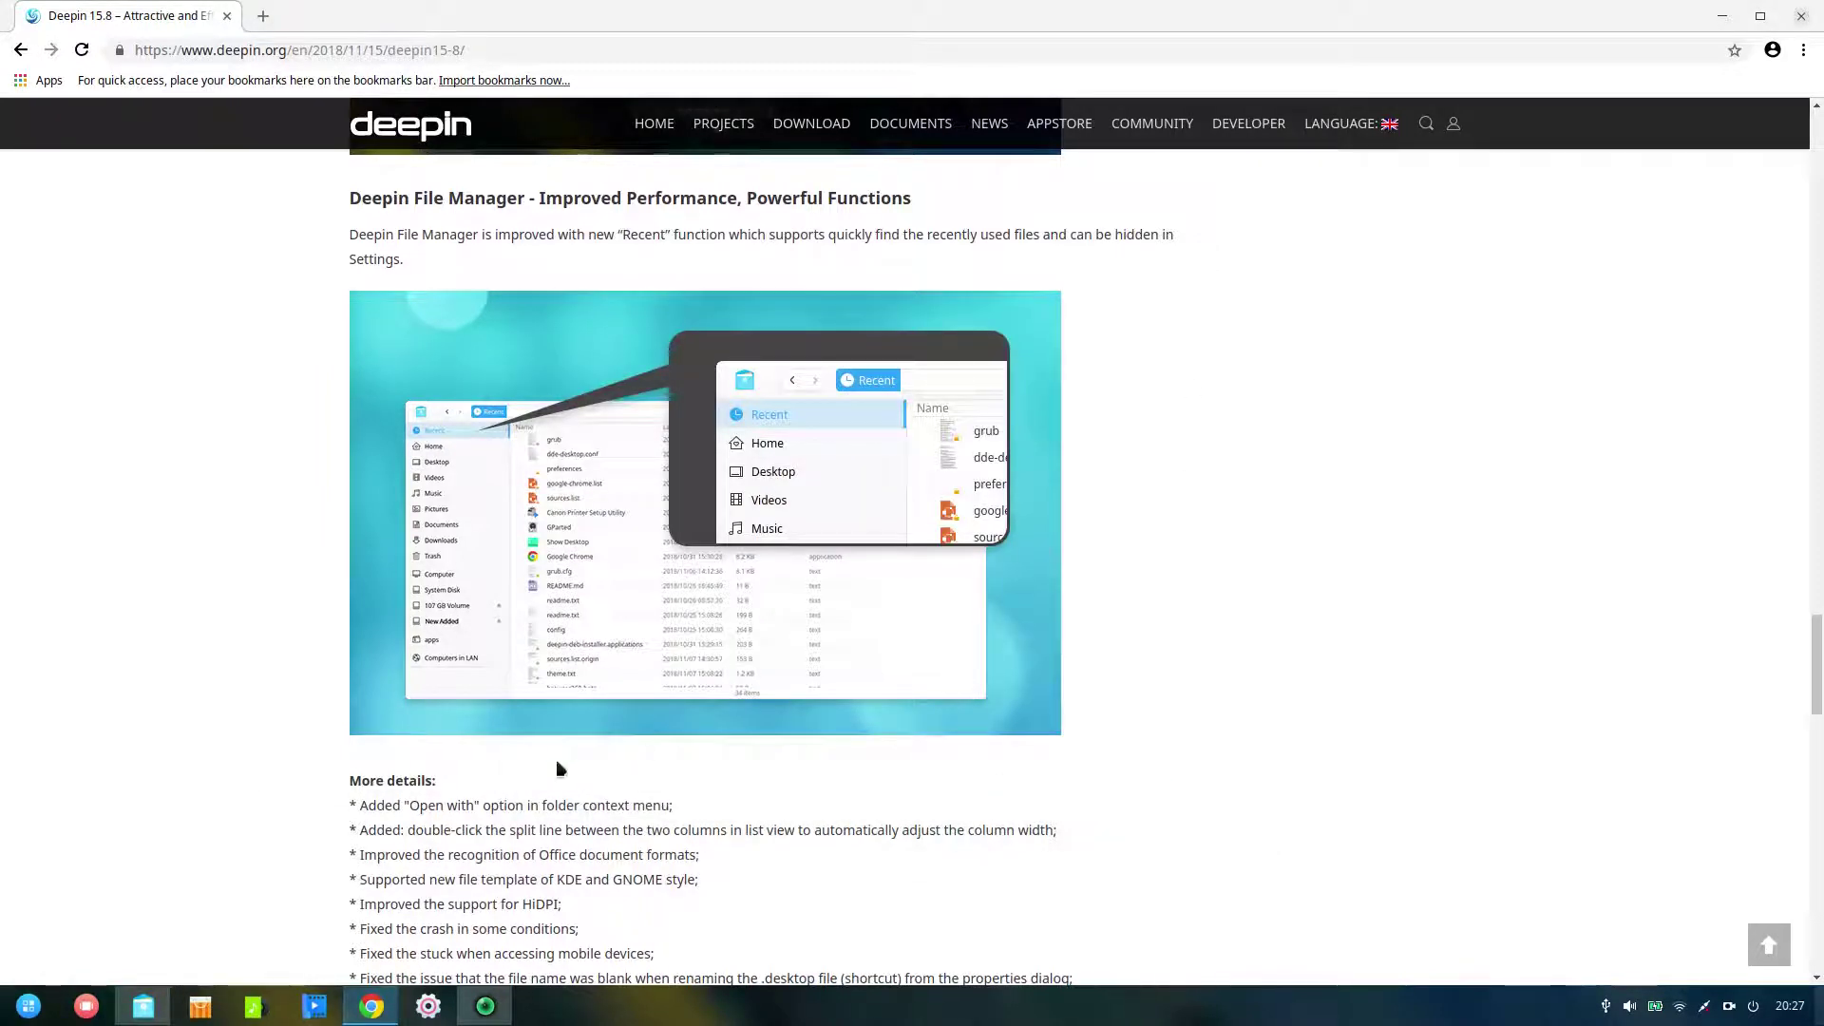
Step: Review the file manager's "More details" list and the start of the "Bug Fixes and Improved Functions" section
scroll(1134, 709, "down", 3)
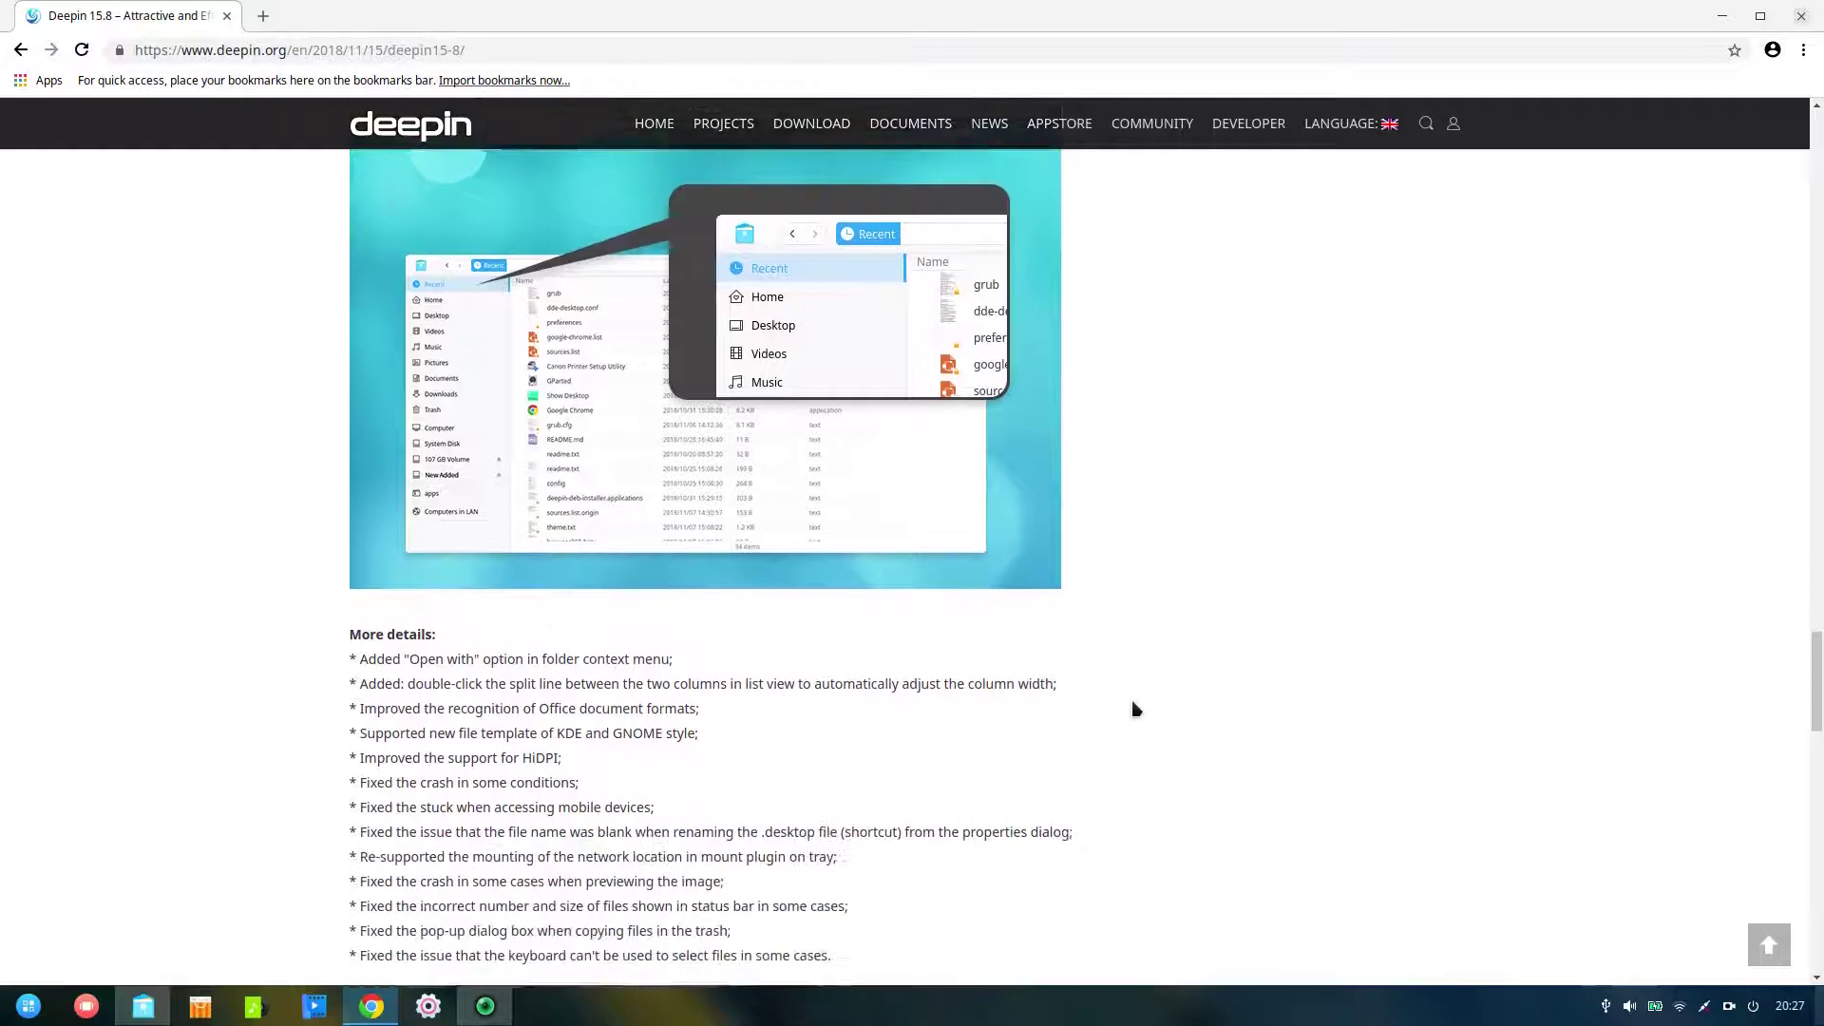
scroll(1132, 709, "up", 5)
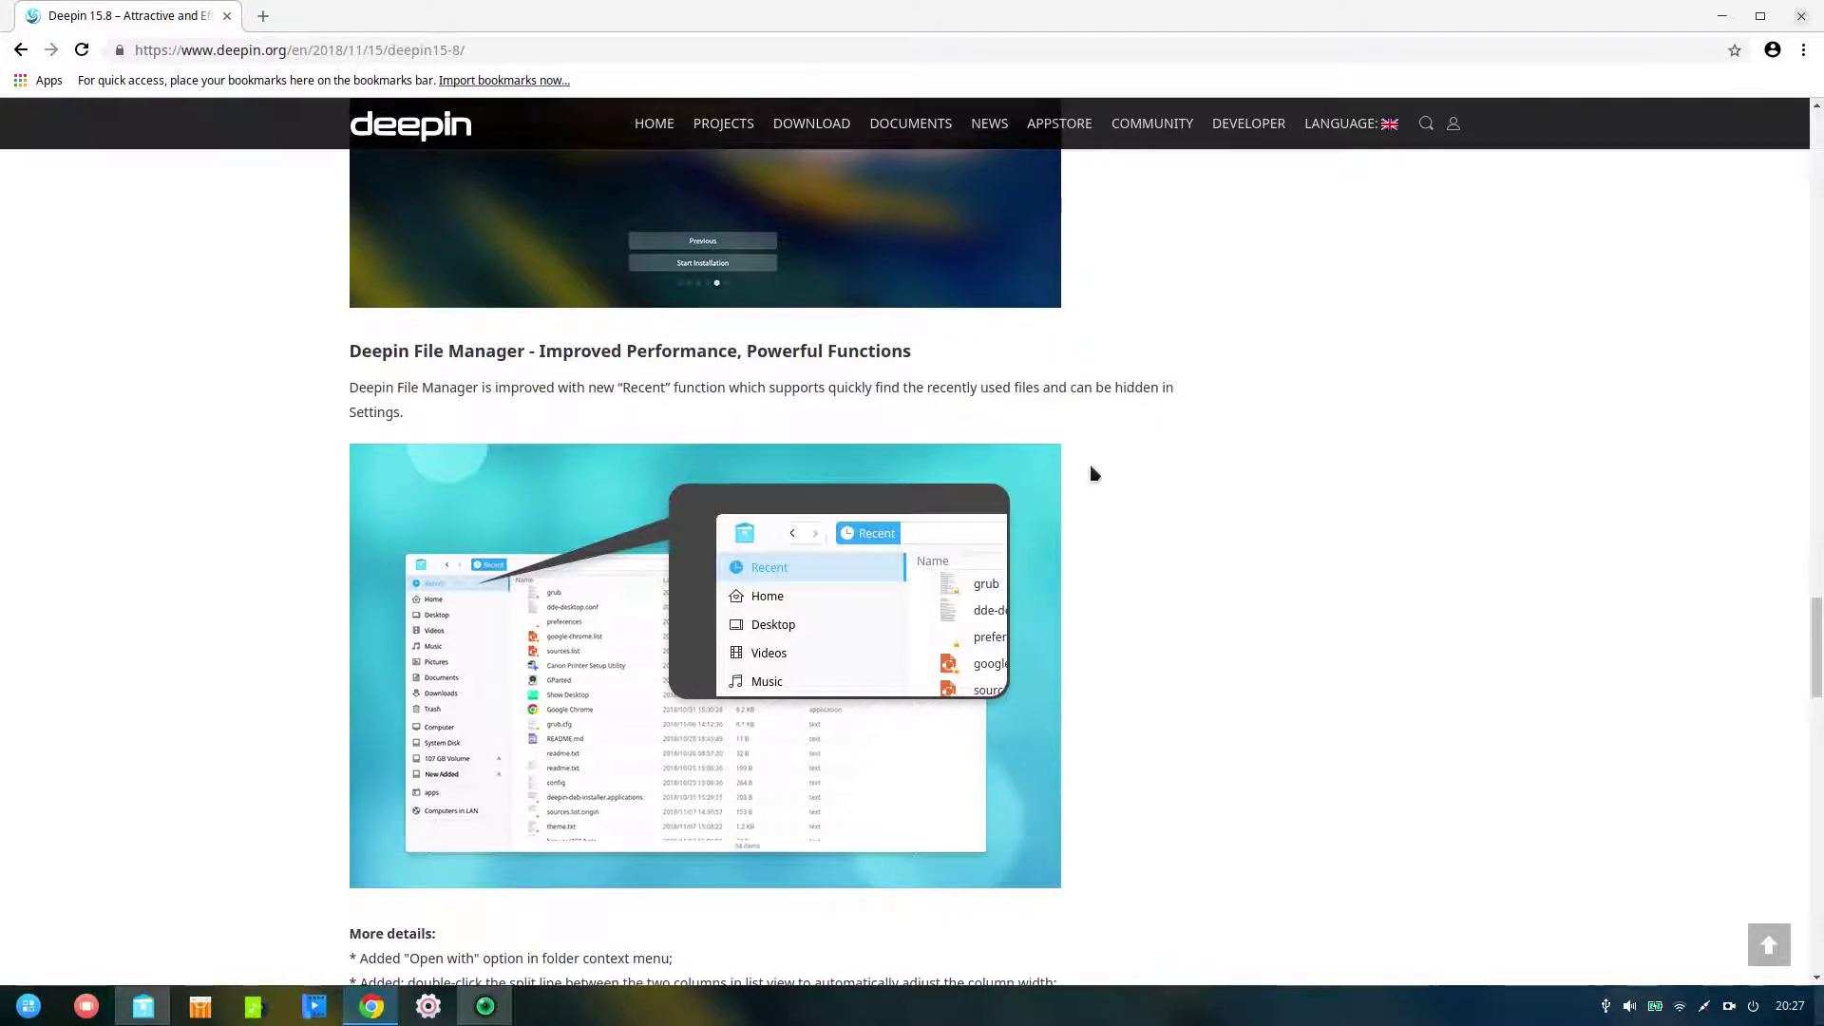
scroll(1090, 473, "down", 6)
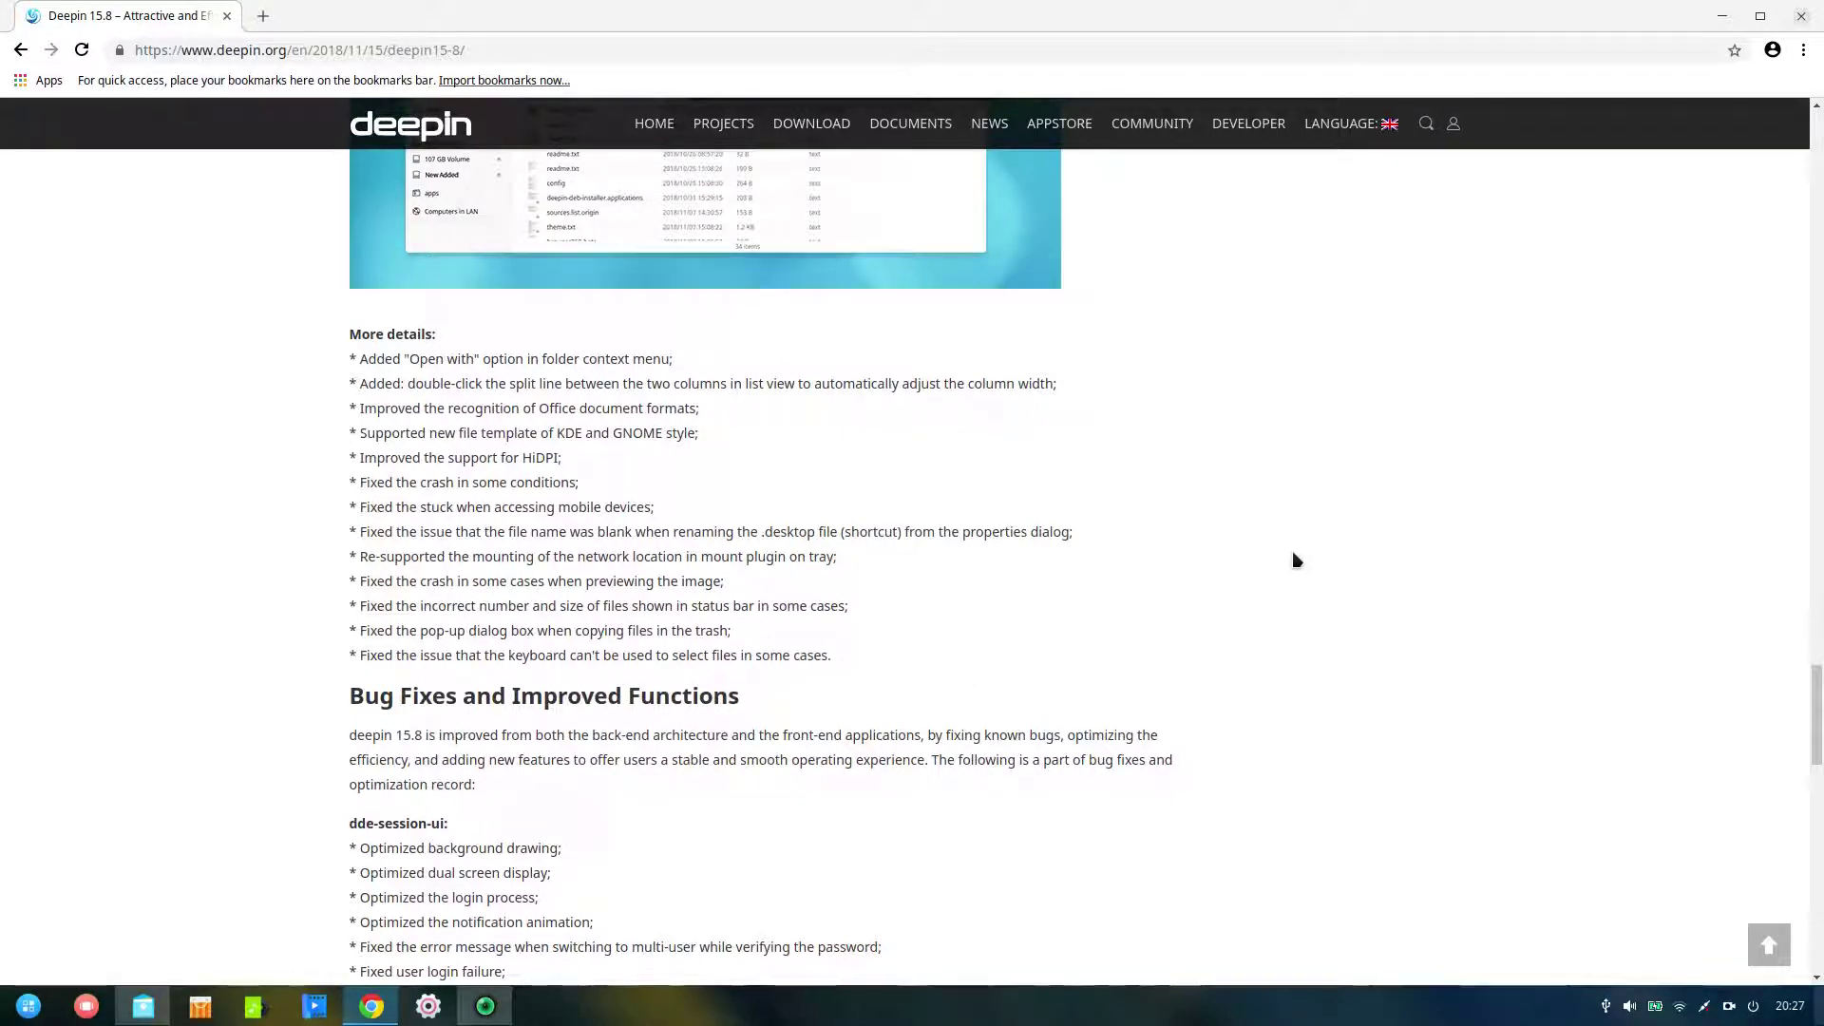
scroll(1297, 561, "down", 3)
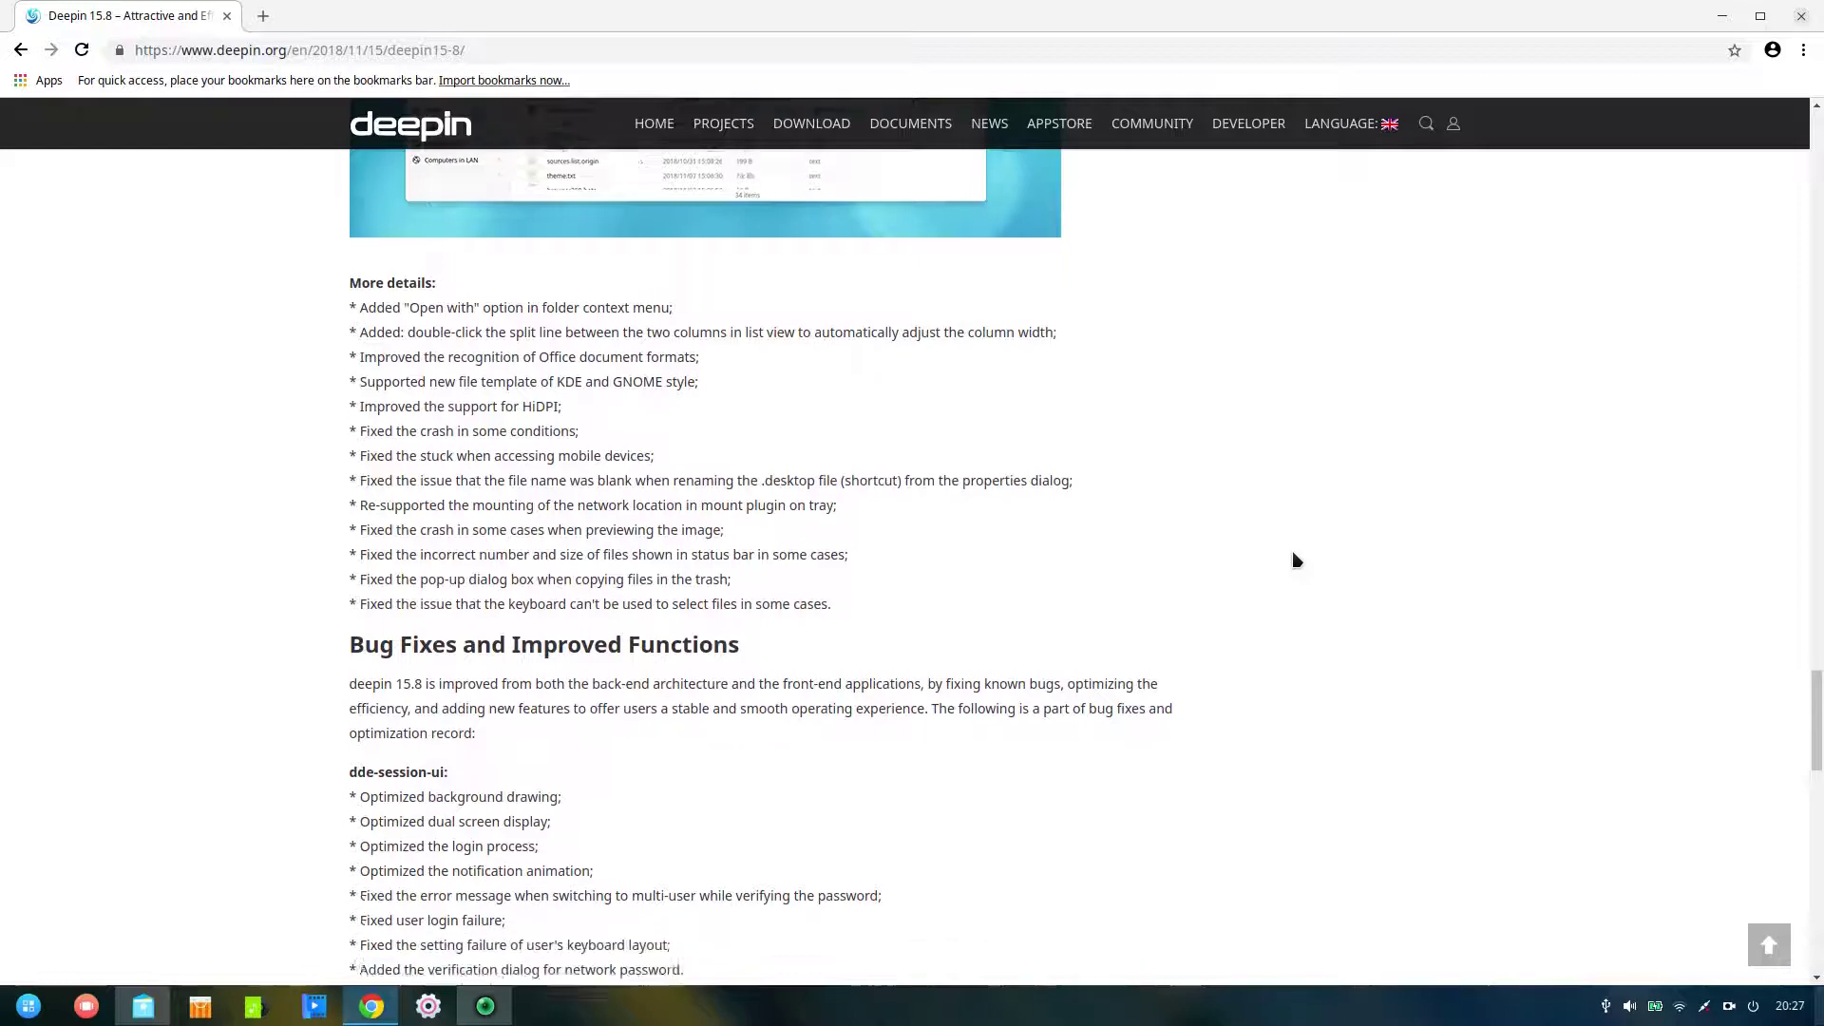
Step: Read the release notes' bug fixes for each component, the Known but Unfixed Bugs, ISO Downloads and closing sections
scroll(1290, 564, "down", 3)
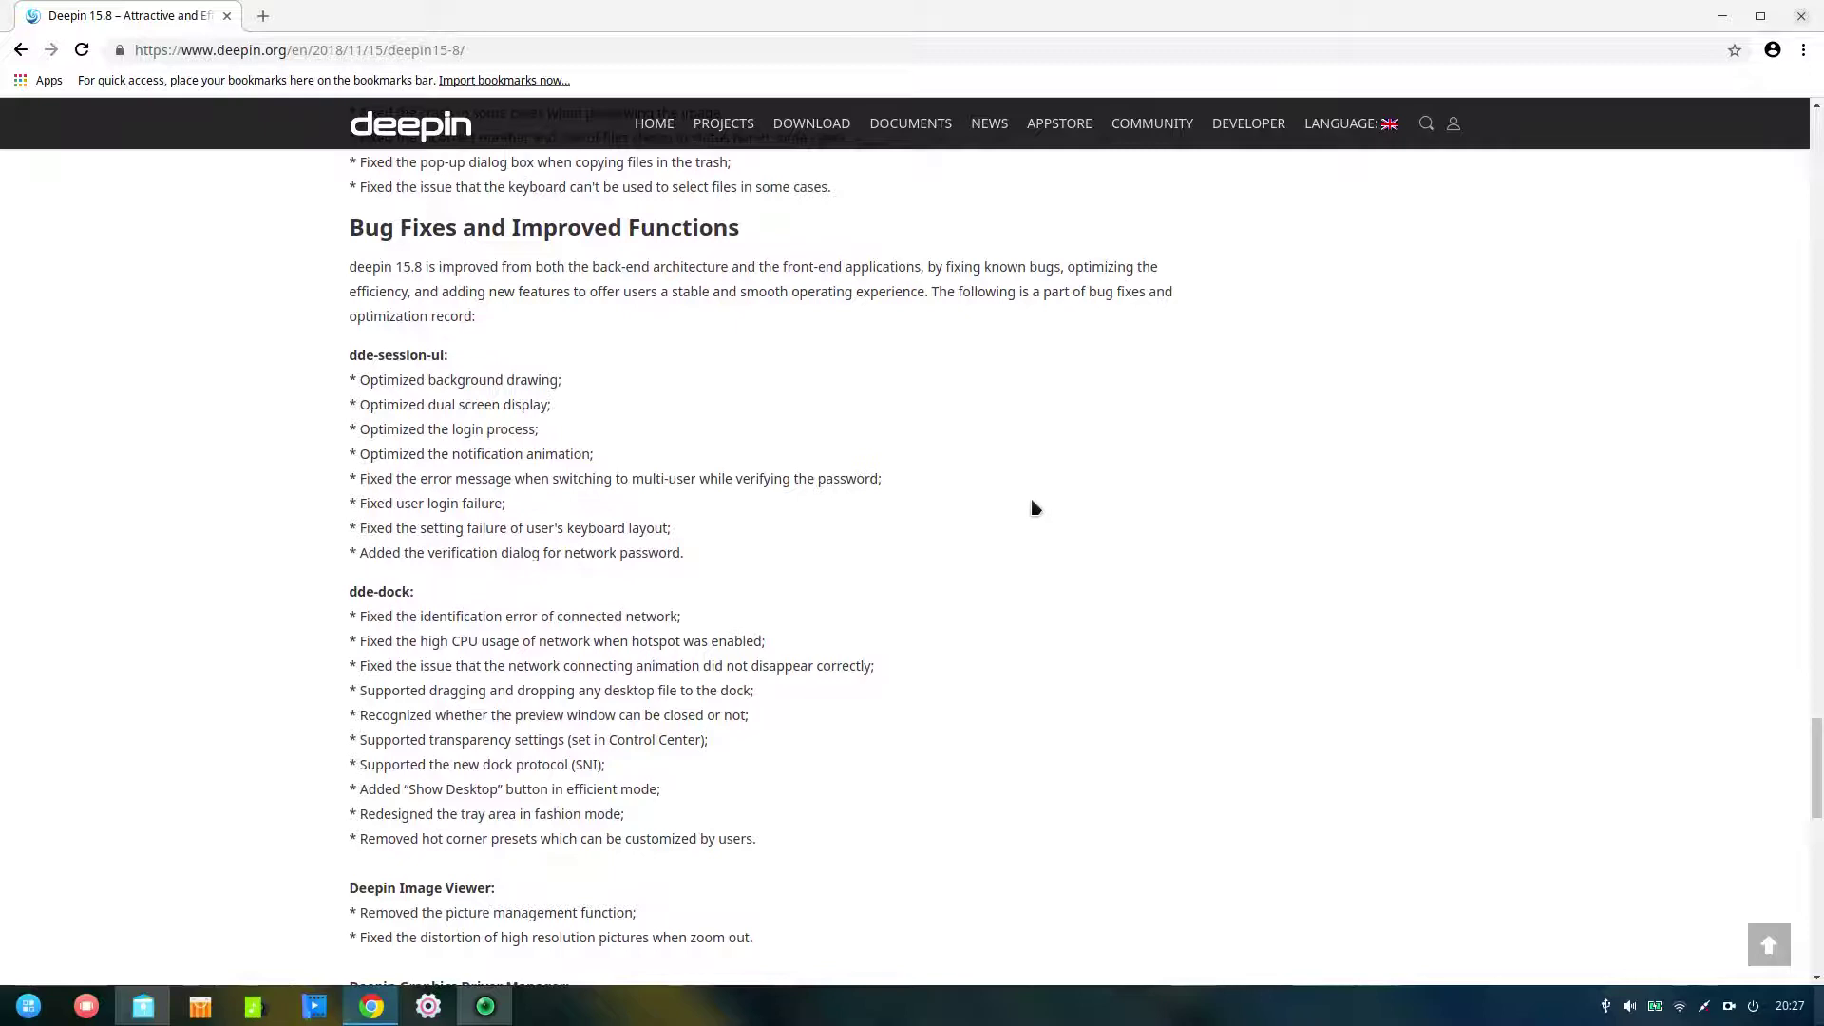
scroll(1035, 508, "down", 5)
scroll(1034, 508, "down", 2)
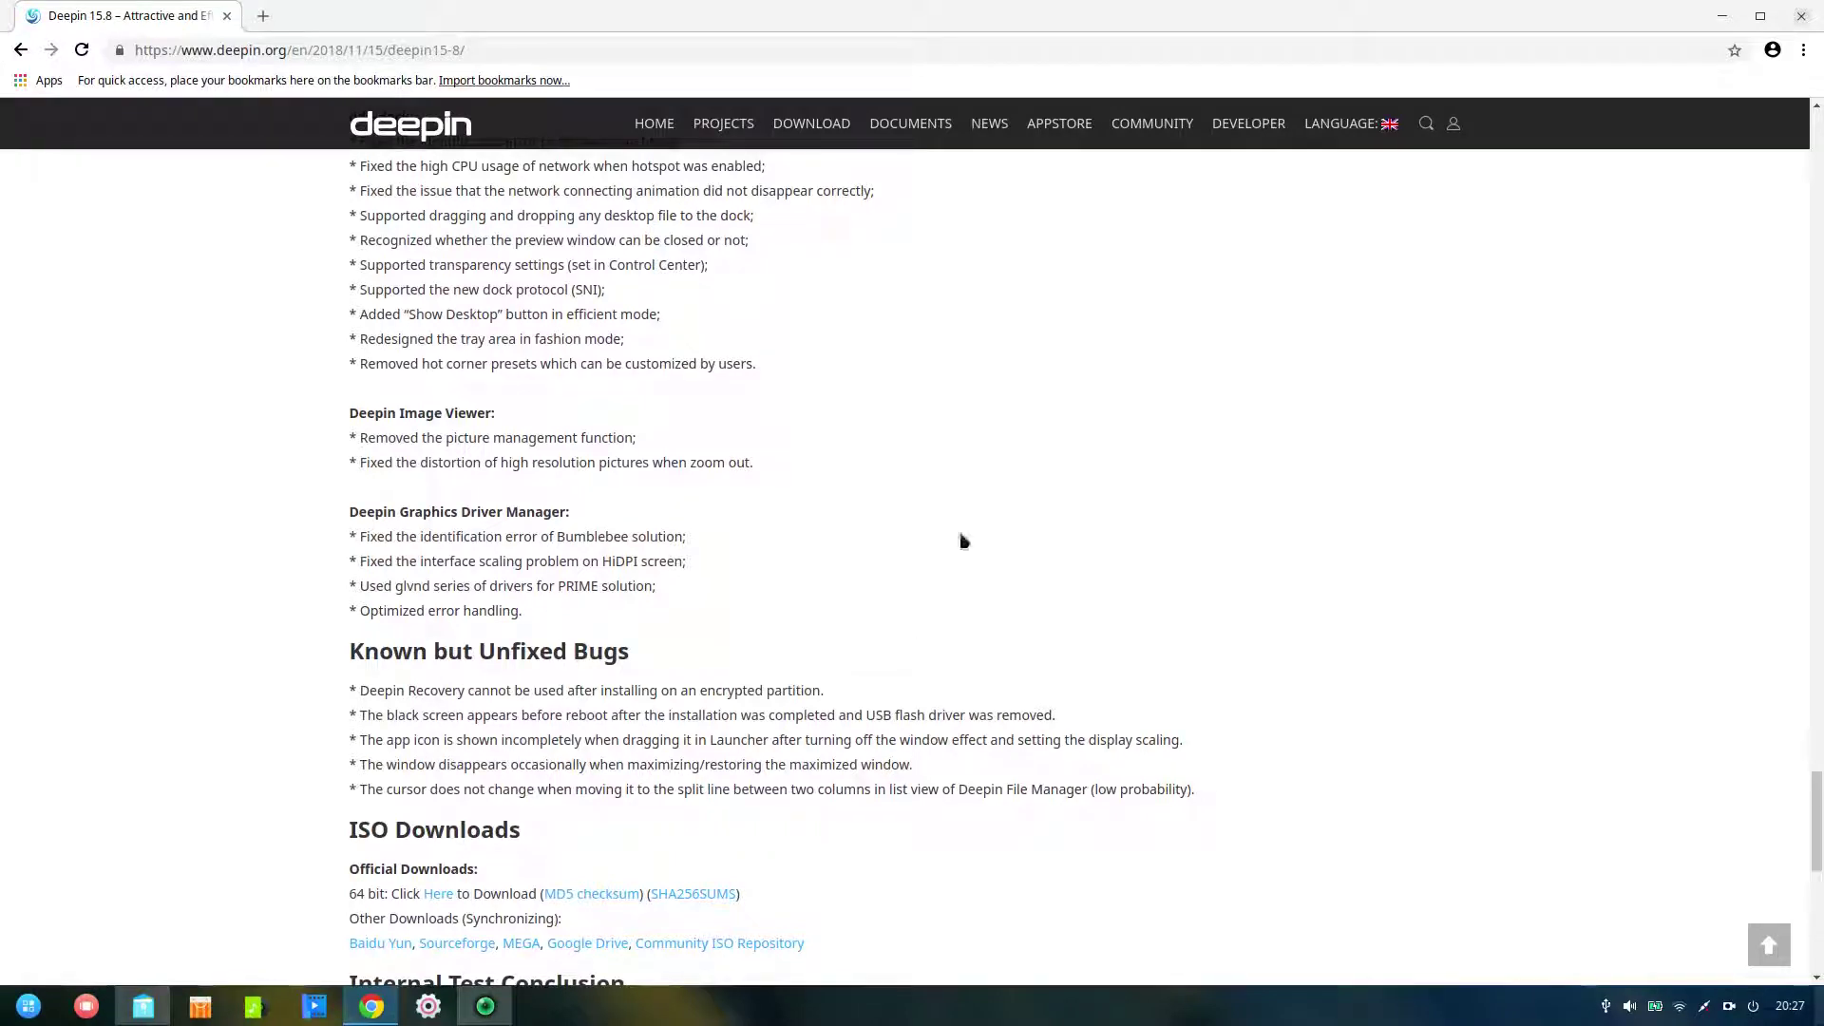
scroll(958, 538, "down", 5)
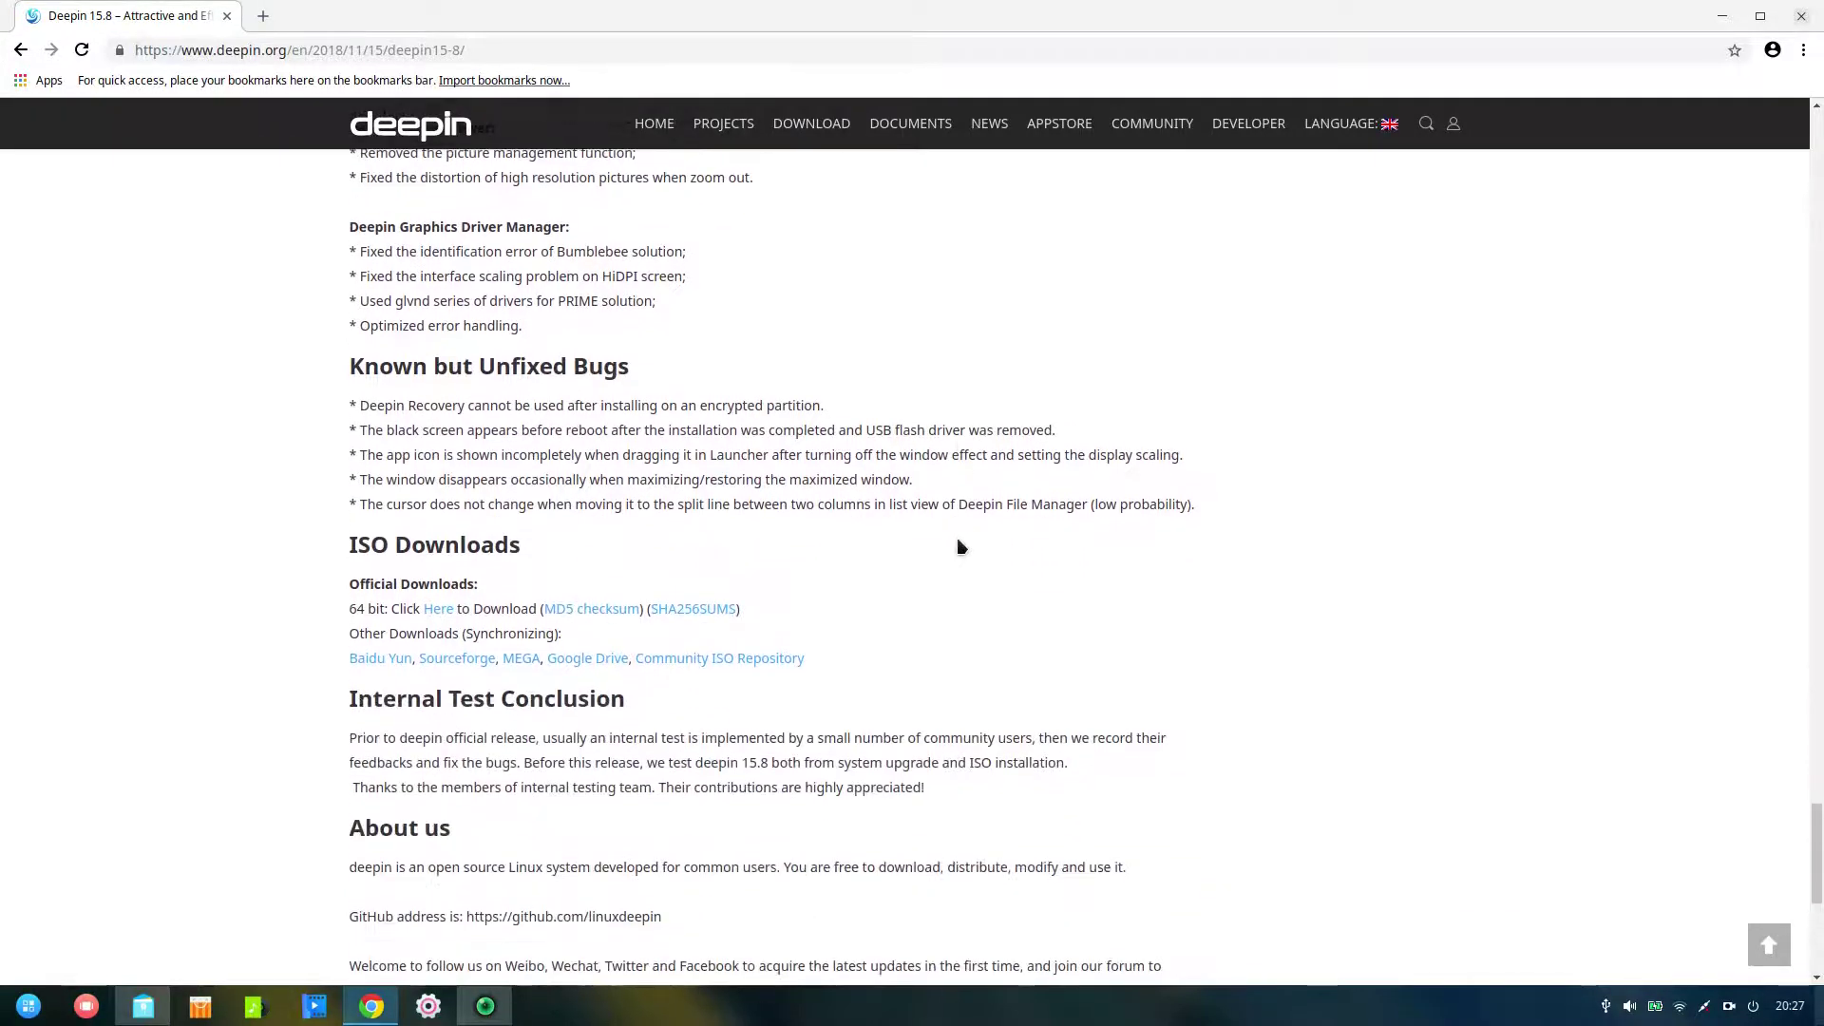
scroll(787, 551, "down", 5)
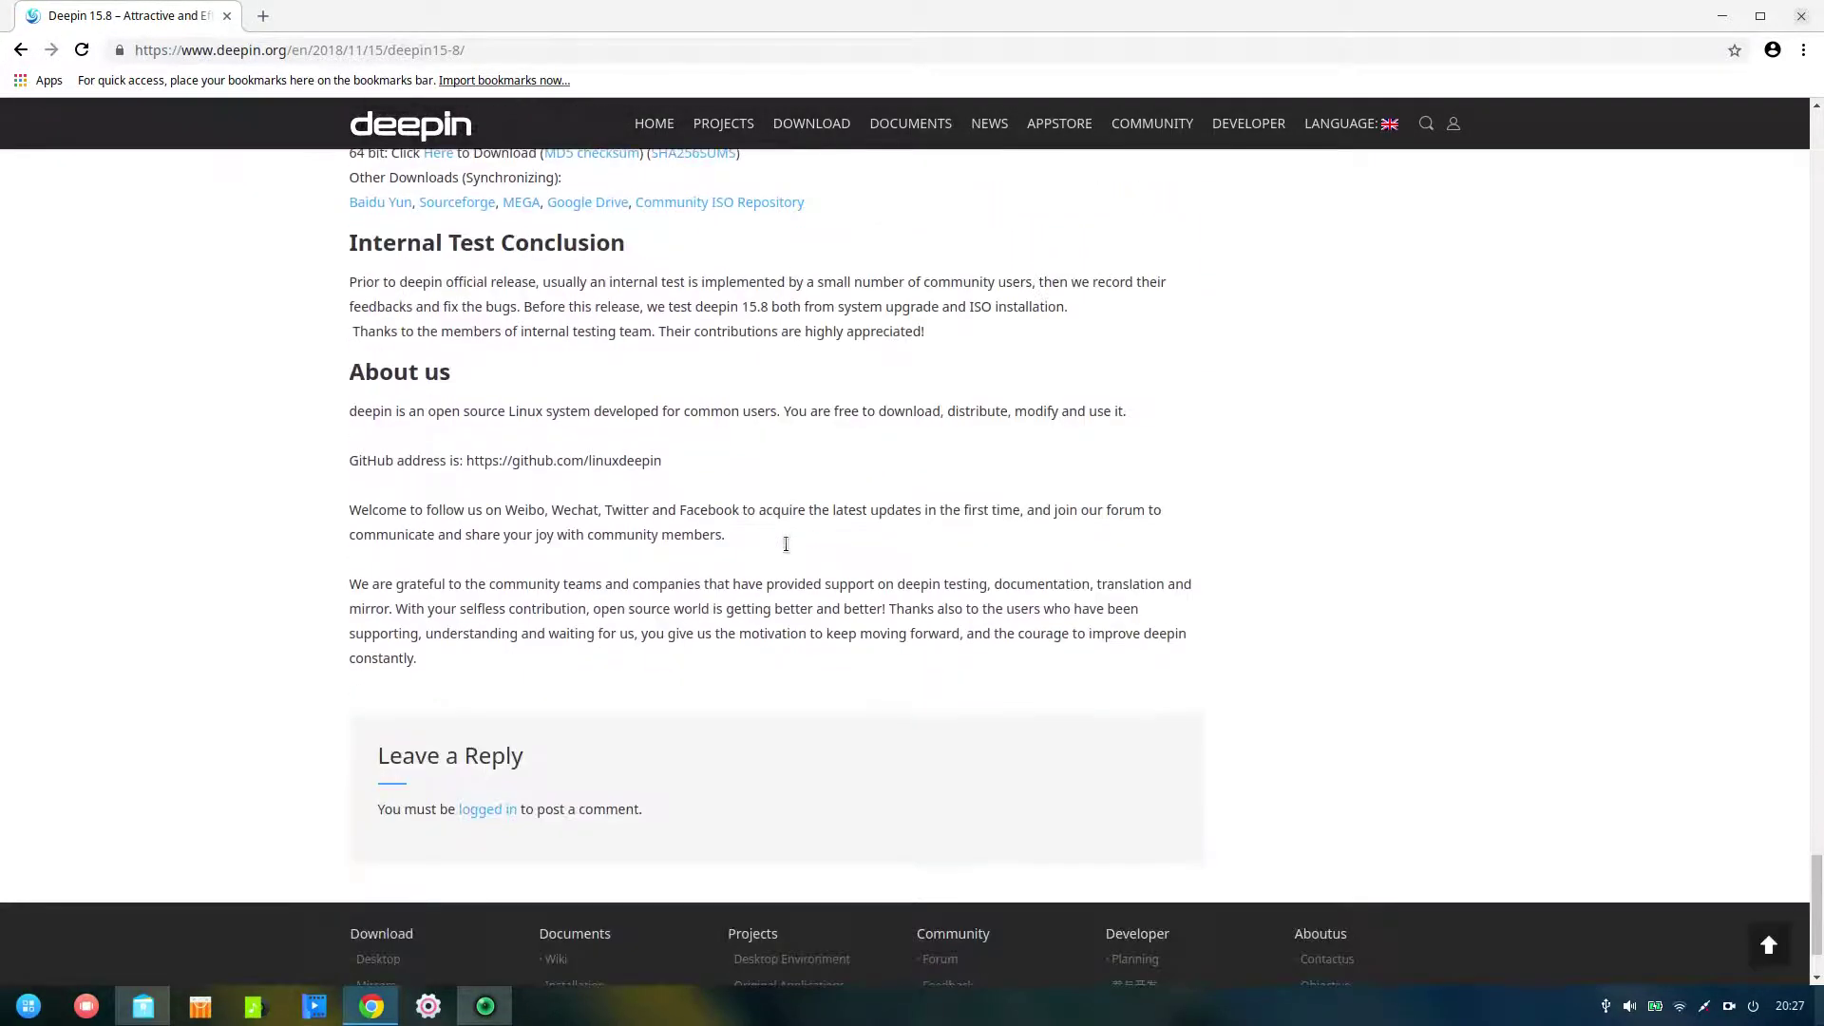
scroll(787, 551, "up", 9)
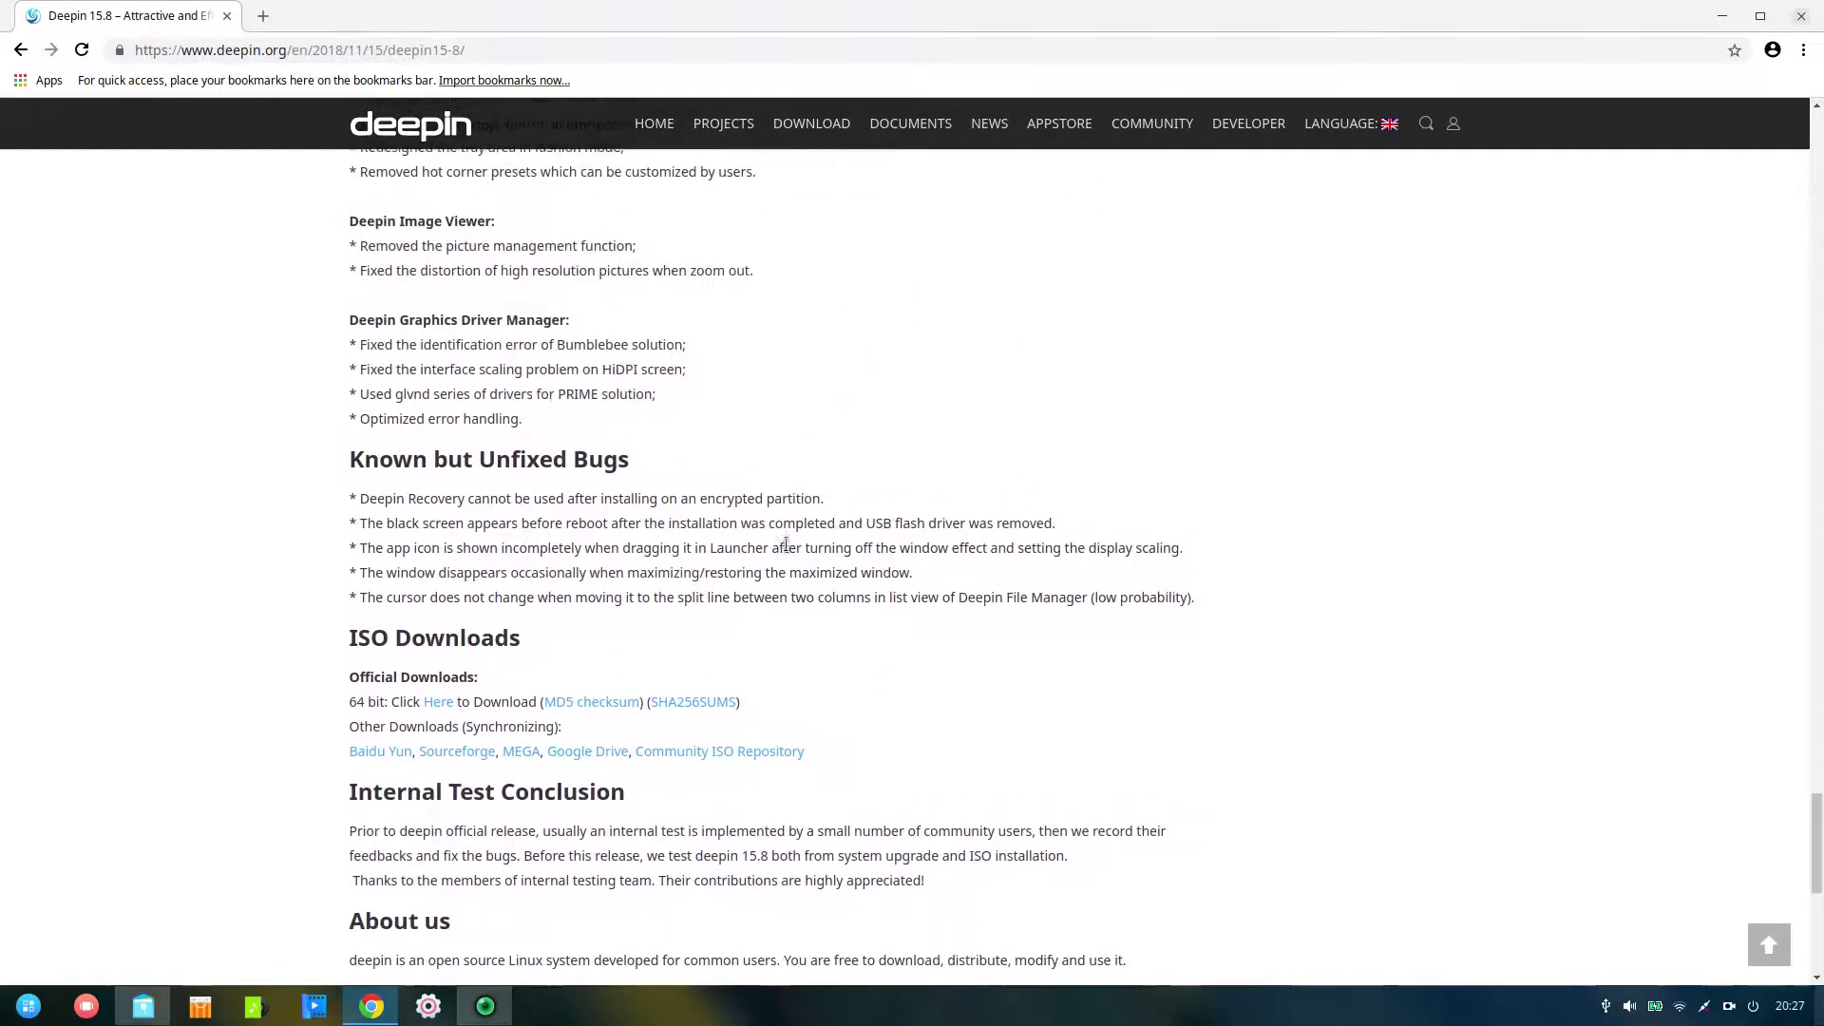
scroll(785, 543, "up", 5)
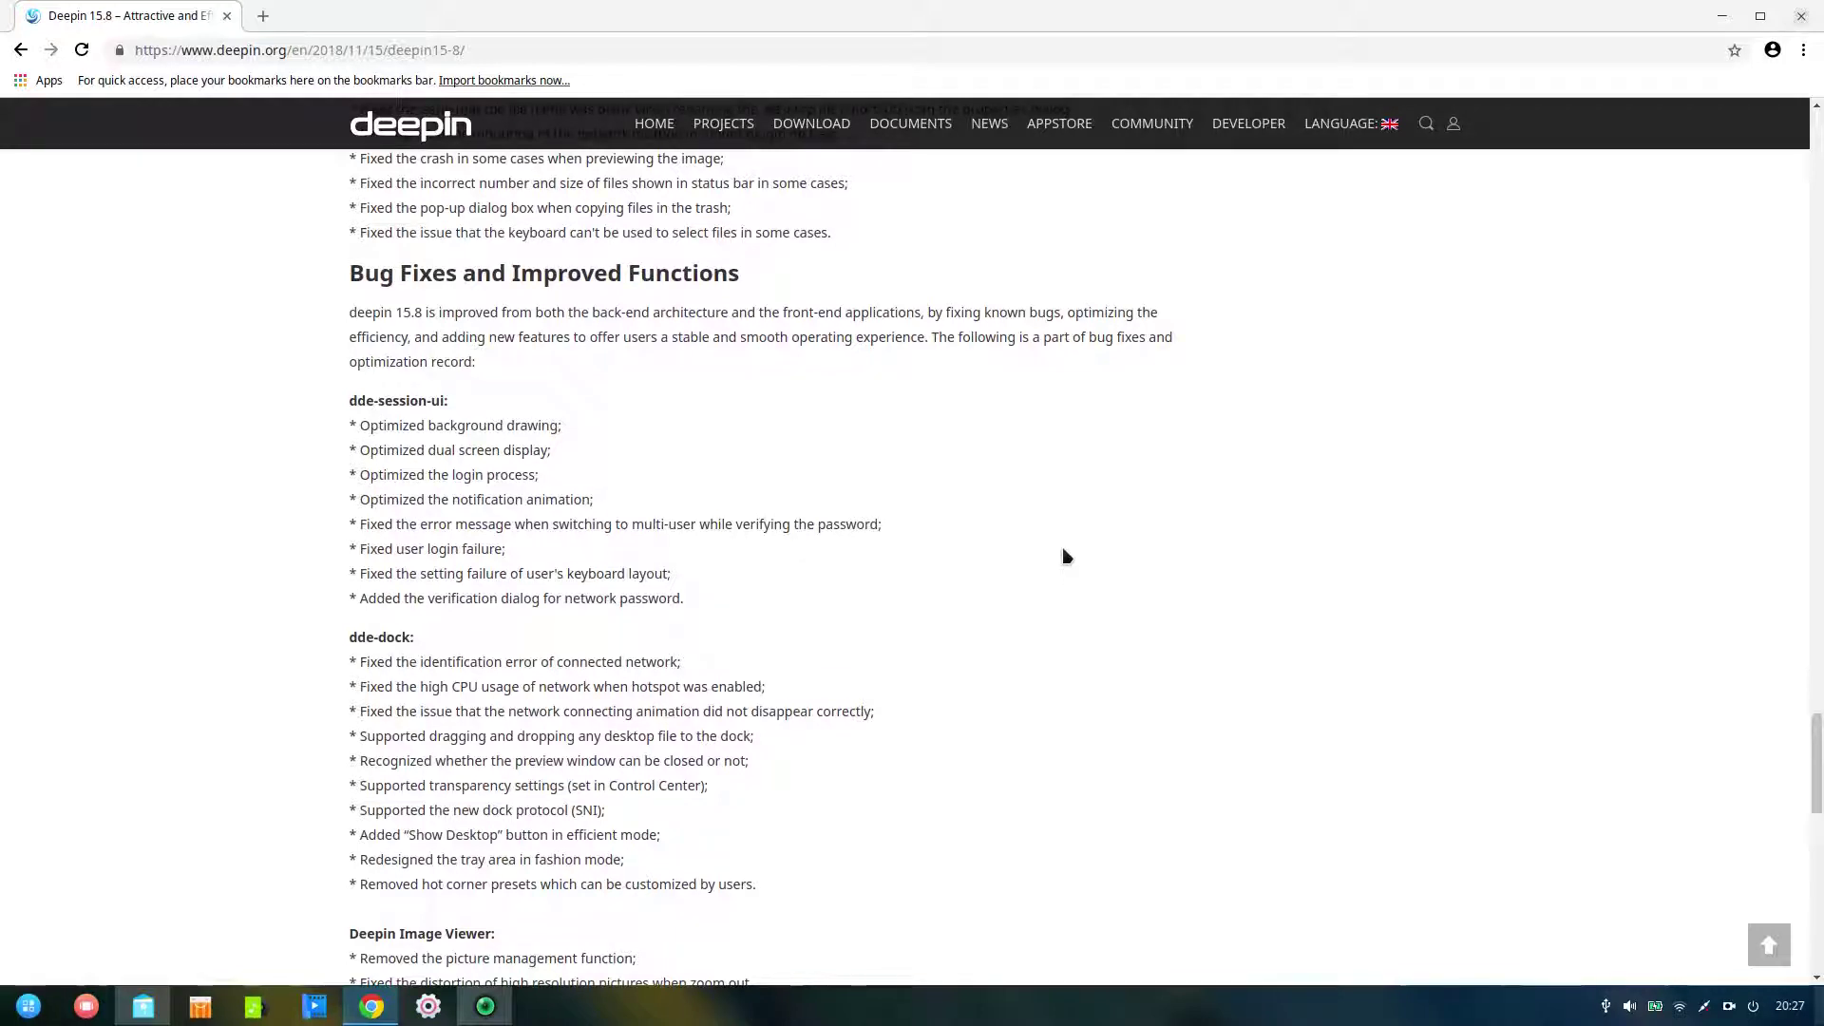
scroll(1065, 556, "down", 5)
scroll(1066, 555, "down", 2)
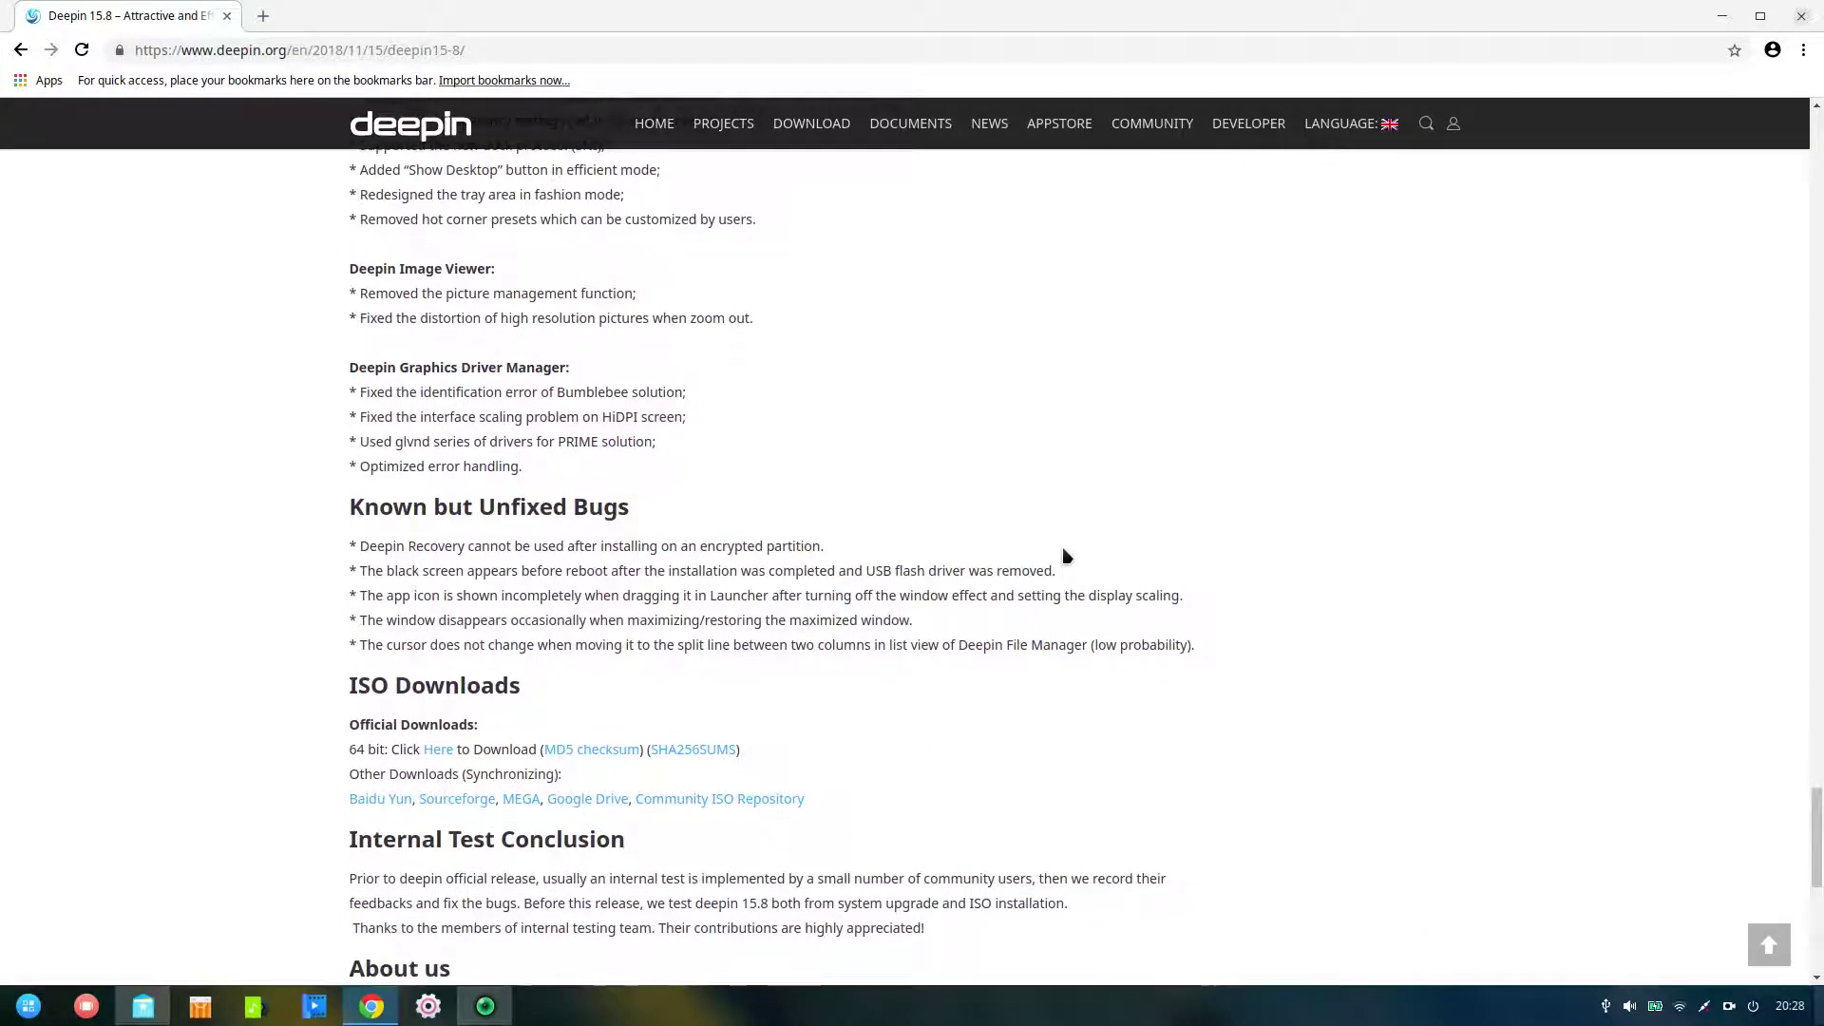
scroll(1065, 556, "down", 2)
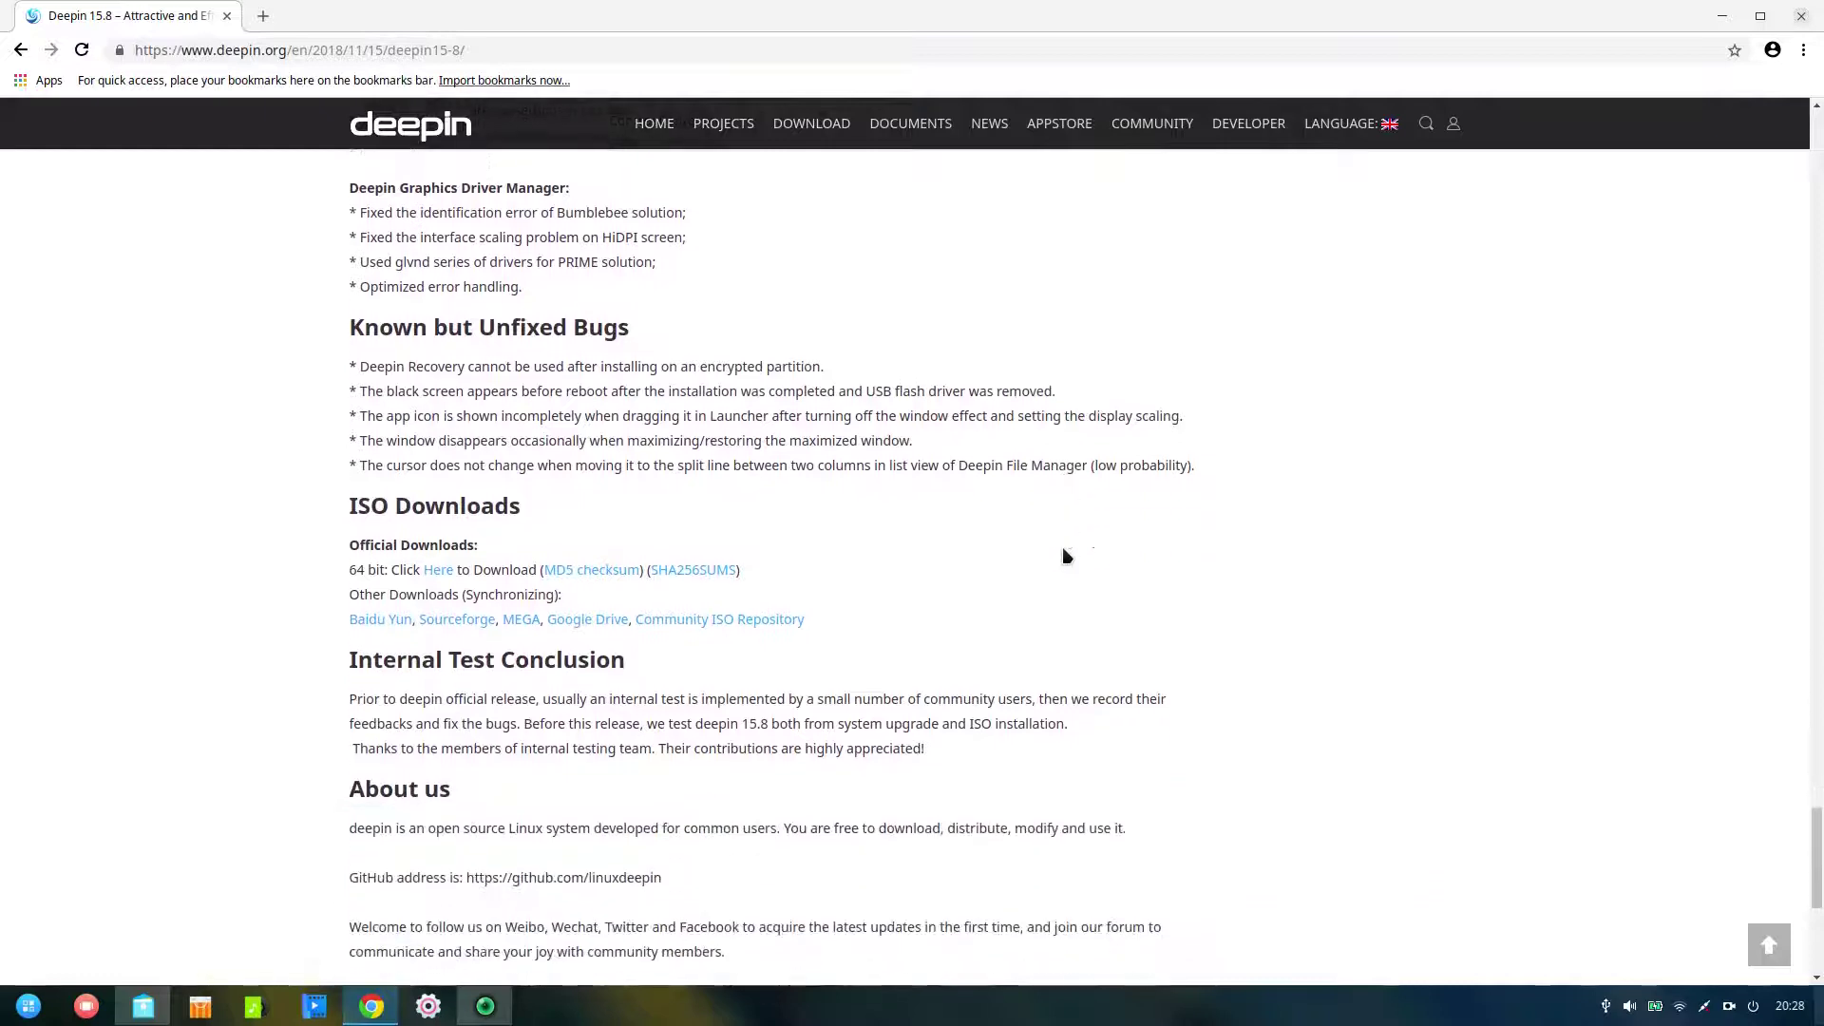
Step: Minimize the browser and switch the dock to fashion mode
left_click(1724, 20)
right_click(810, 1018)
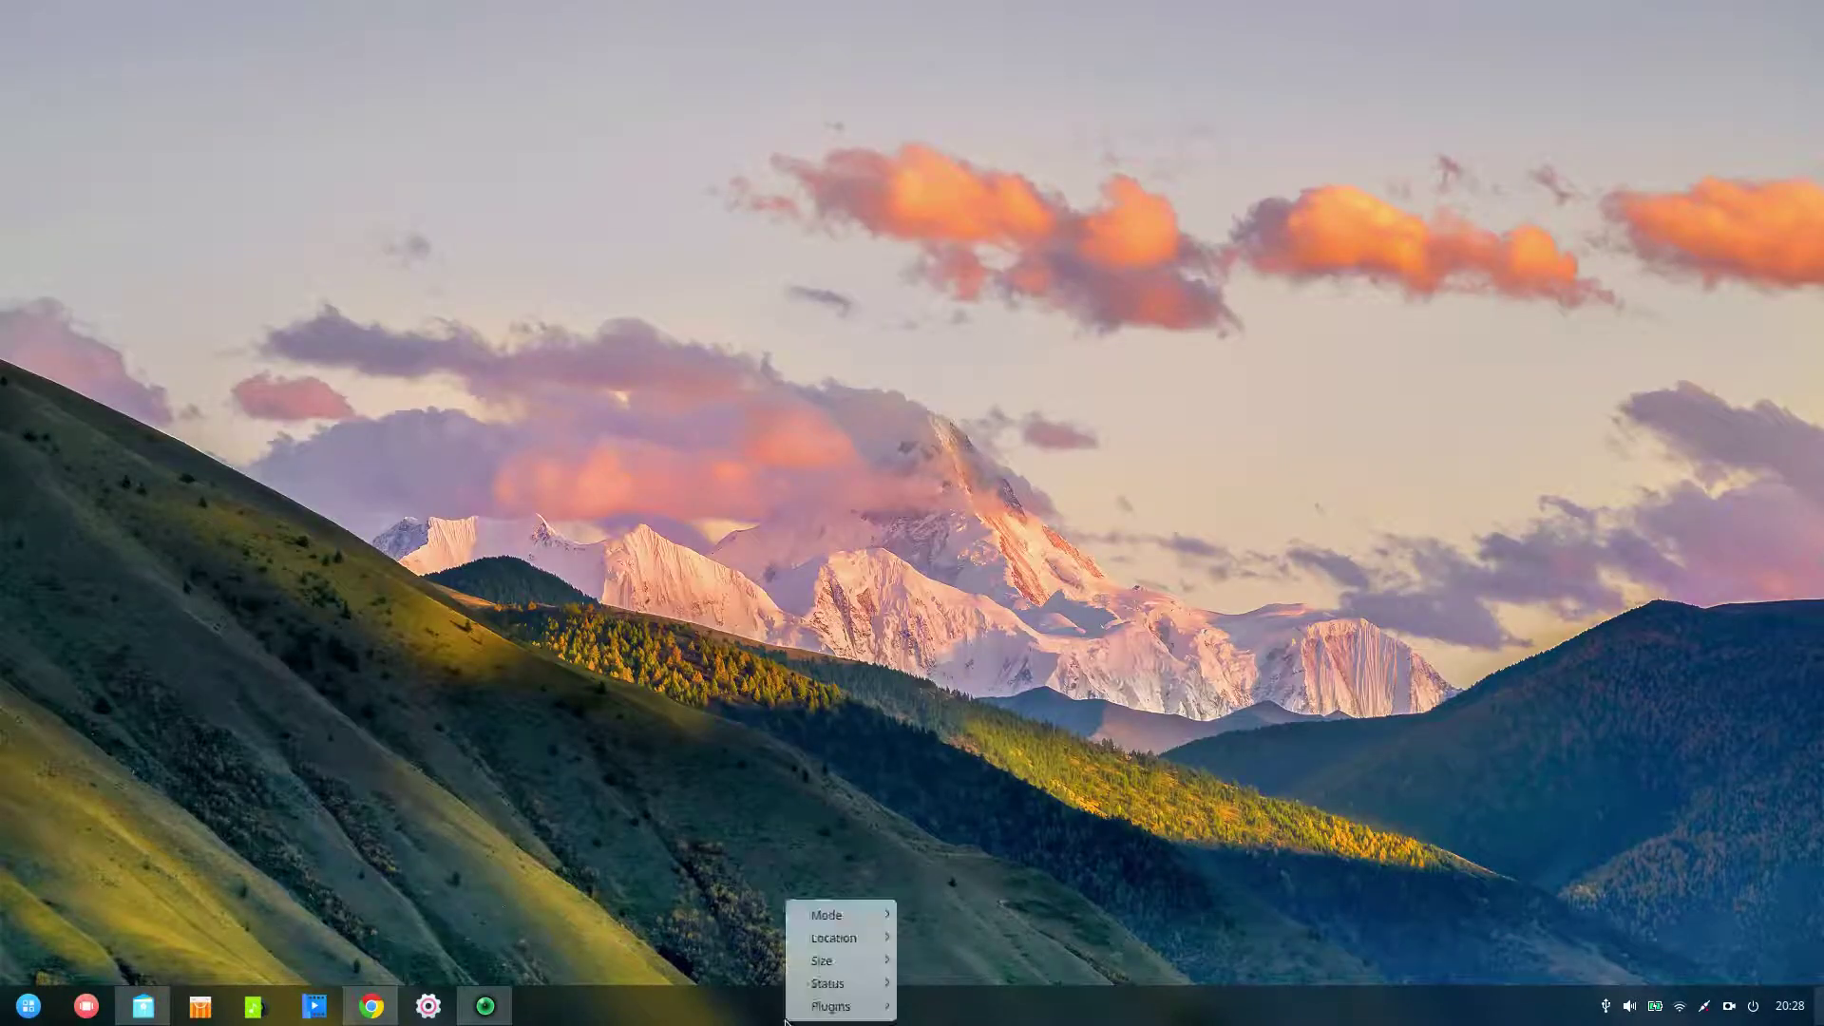
mouse_move(856, 916)
left_click(943, 918)
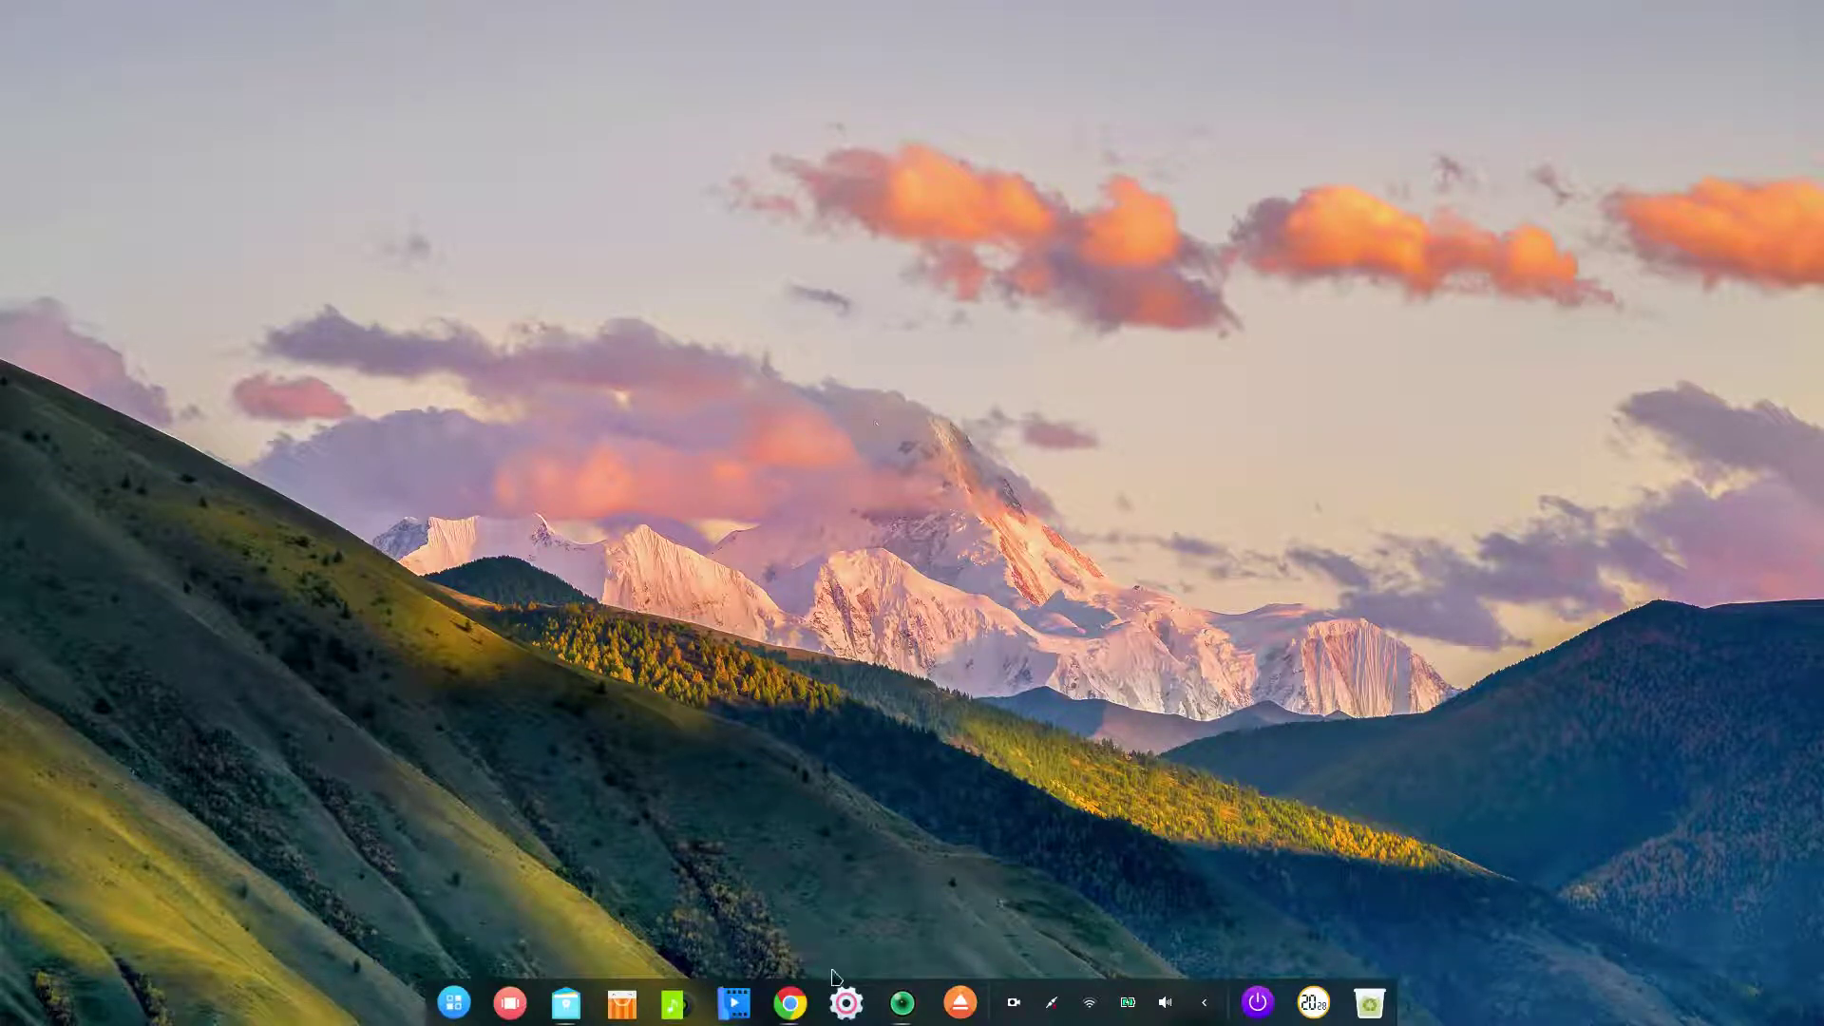
Step: Open the Control Center and look over its detected updates and Network settings, returning to the main page
left_click(847, 1002)
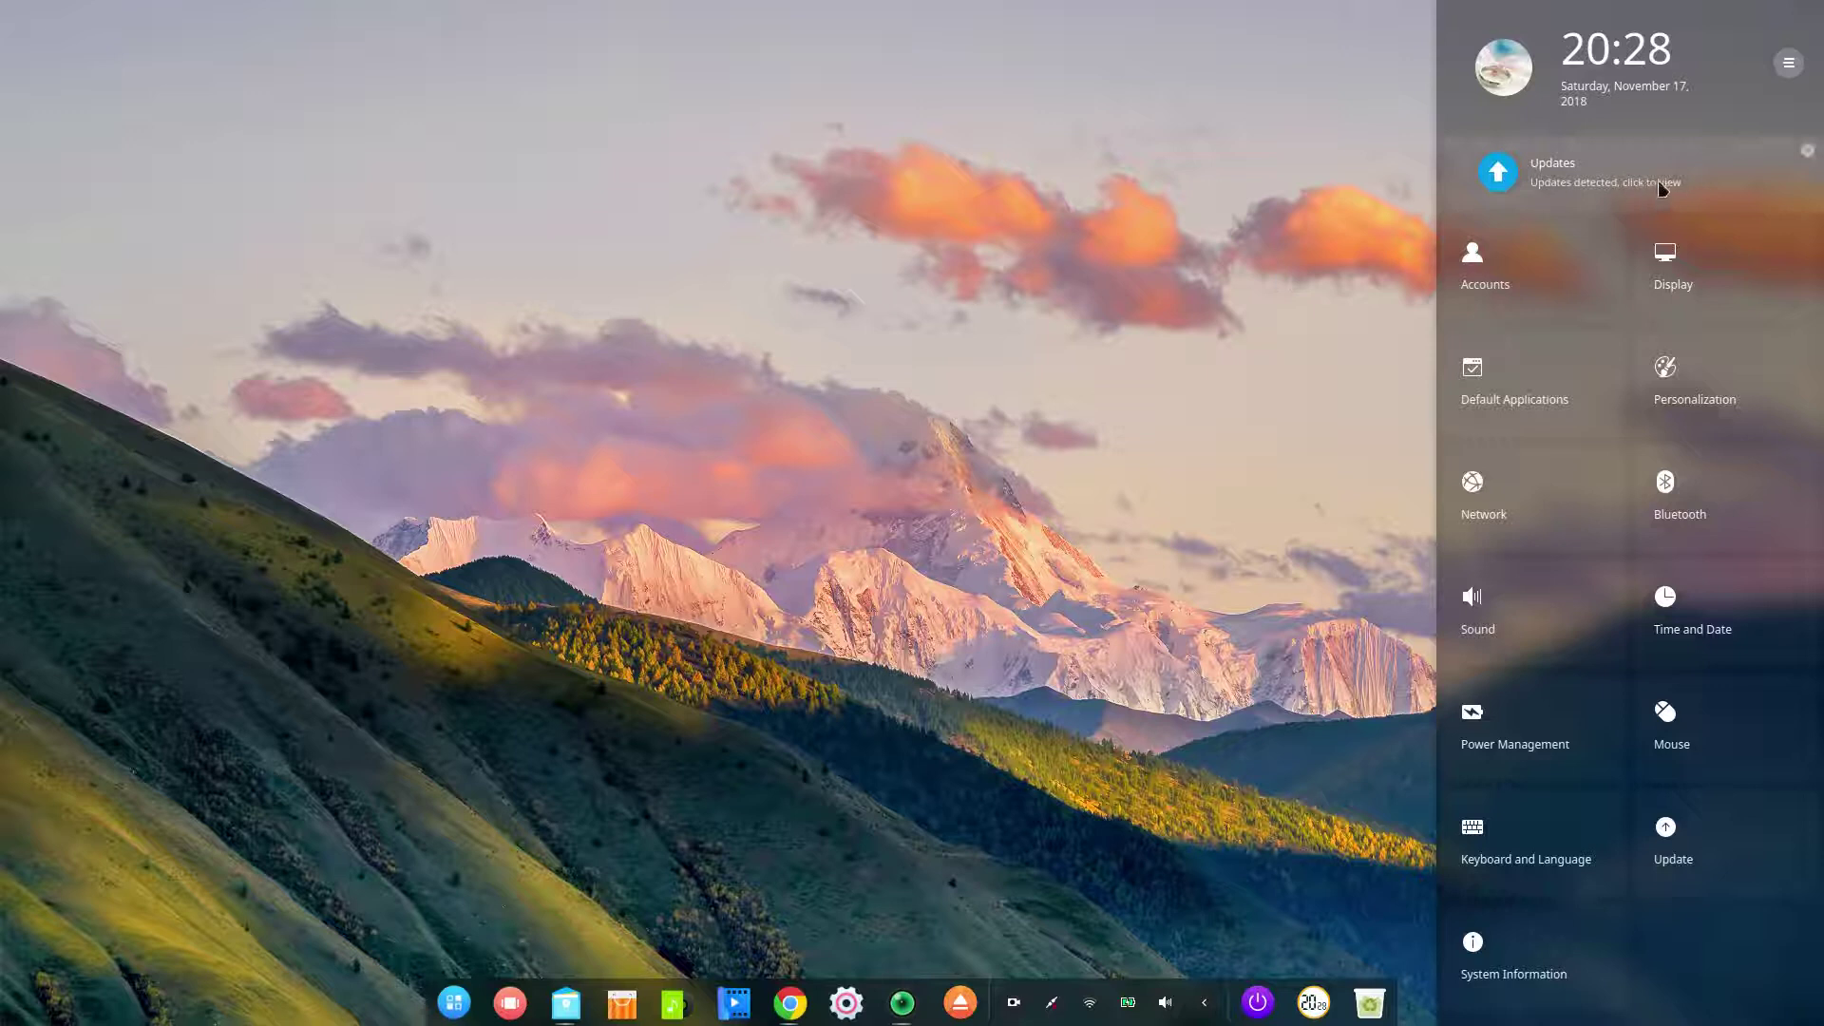
left_click(1570, 177)
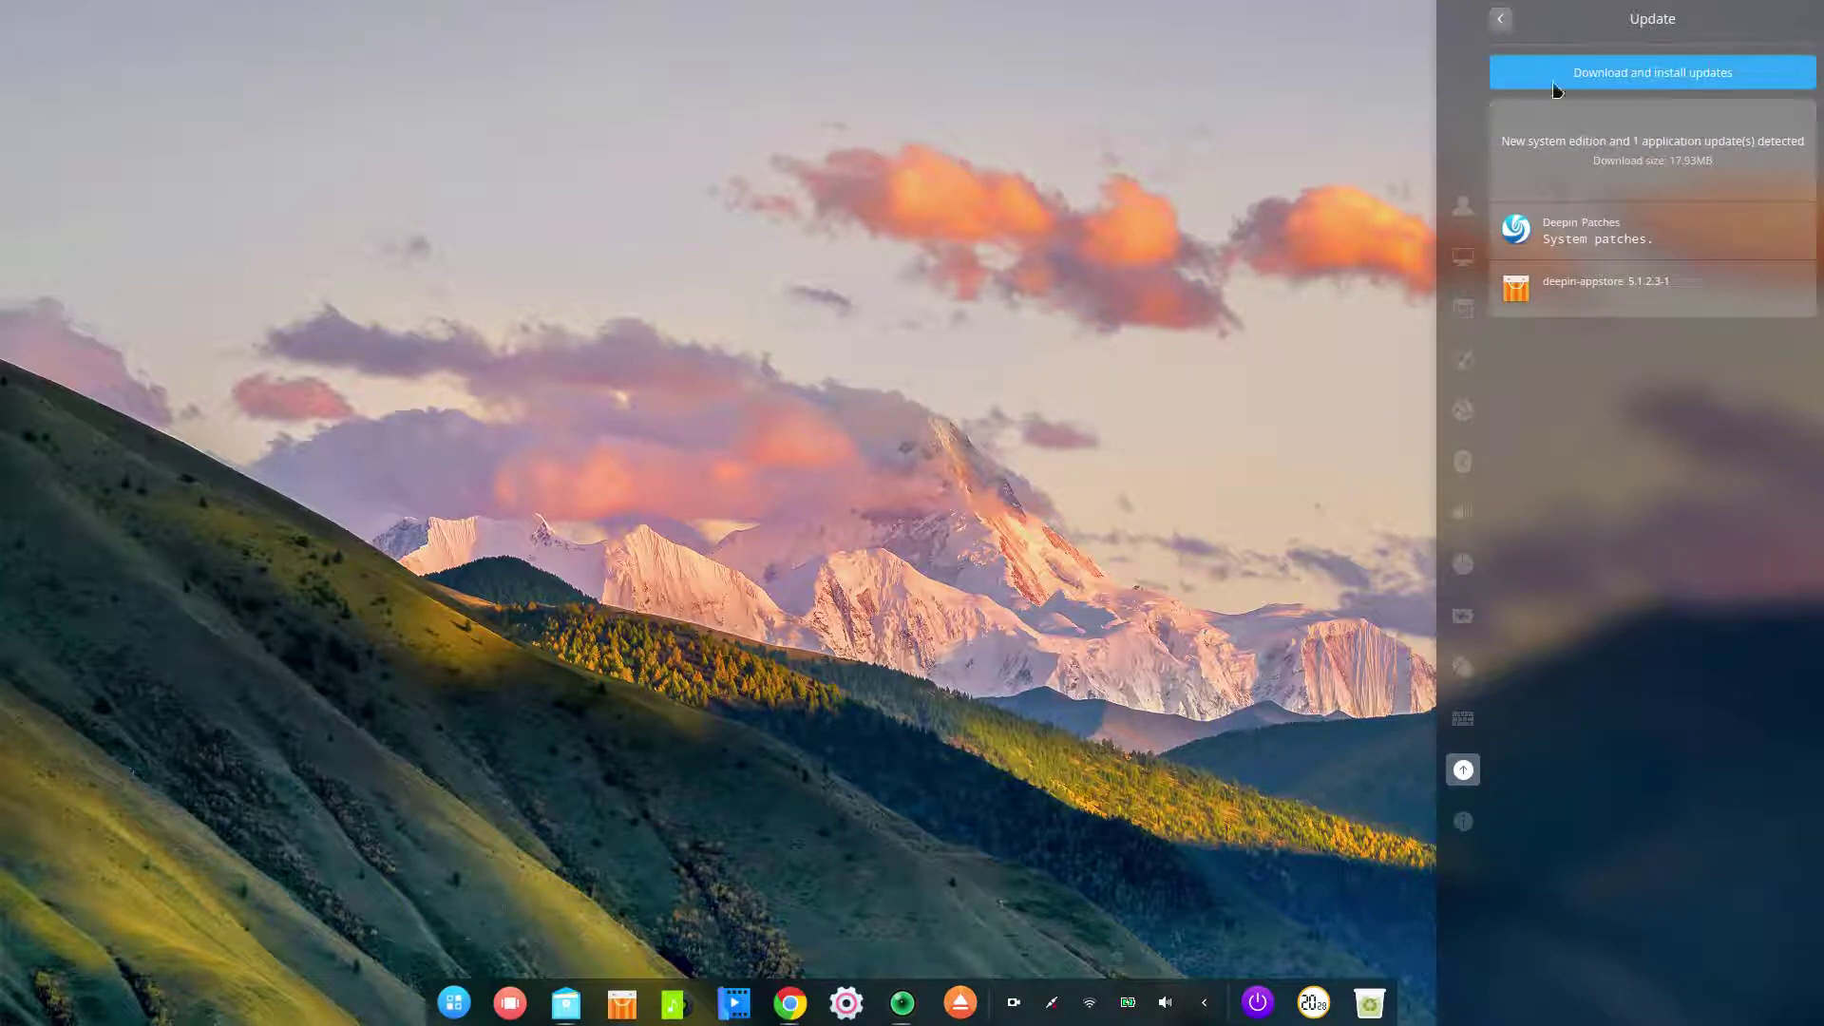
left_click(1500, 19)
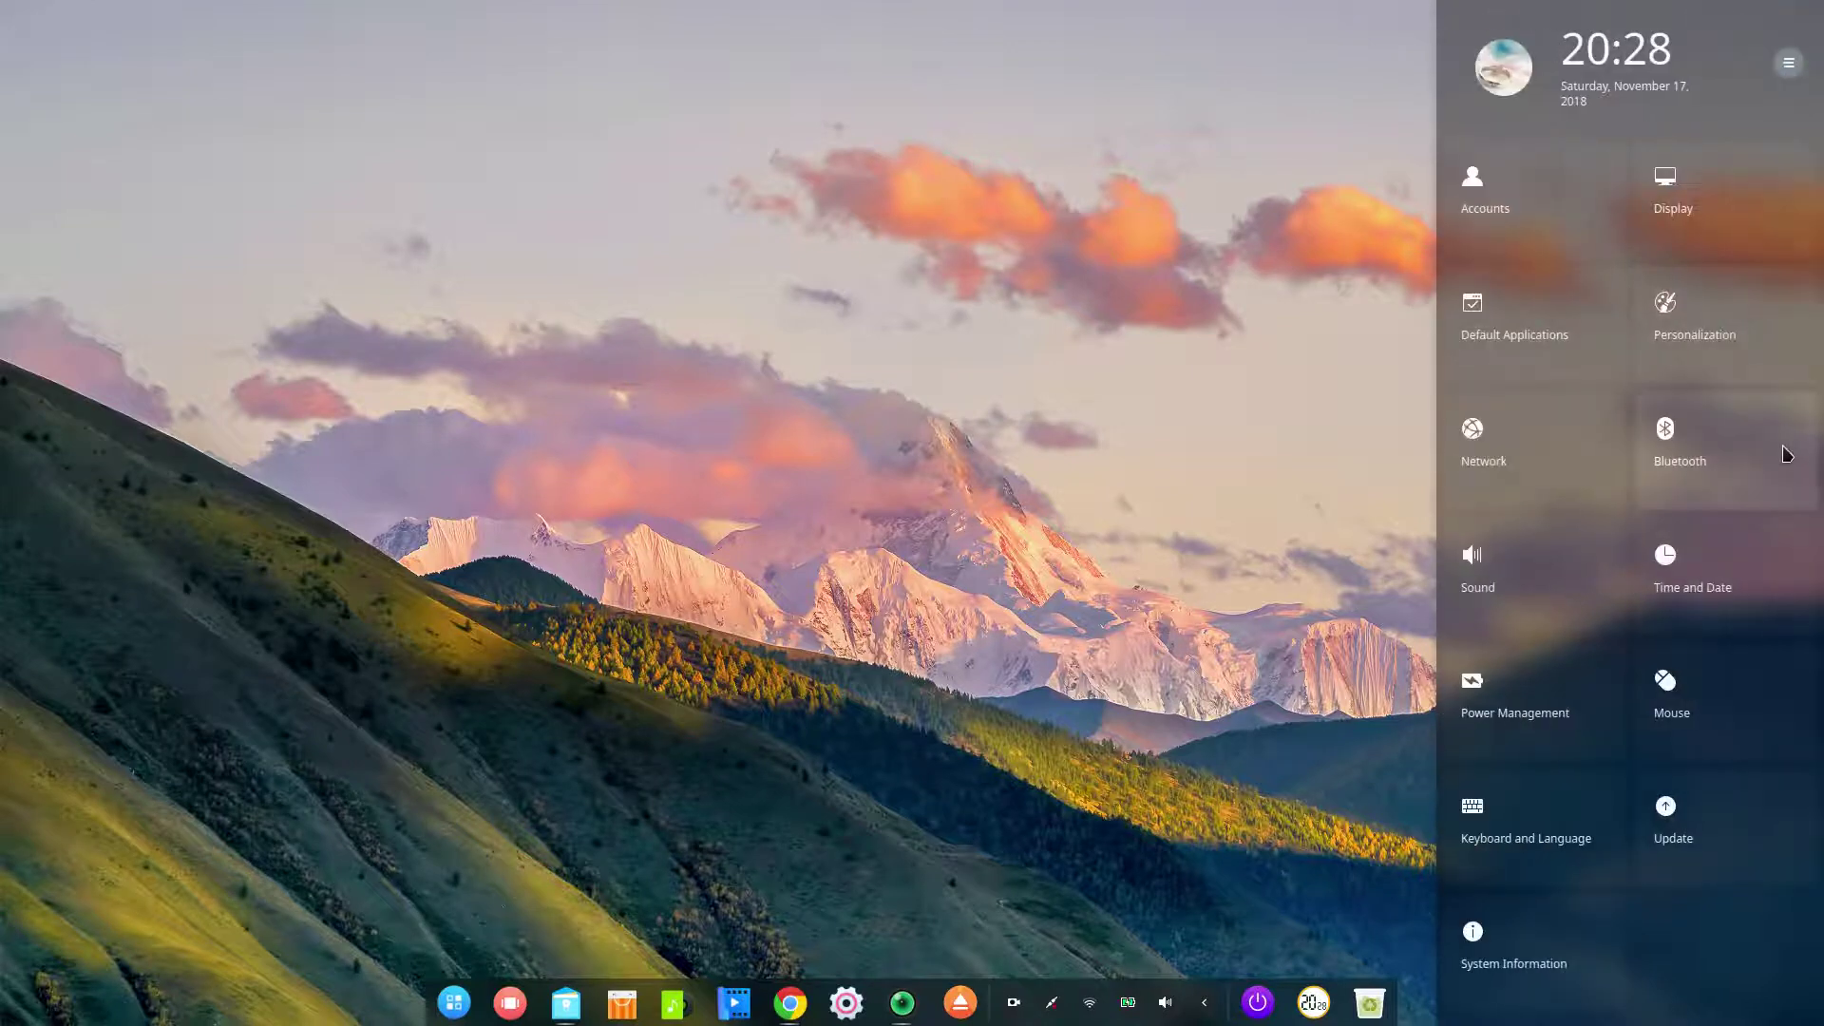
left_click(1525, 462)
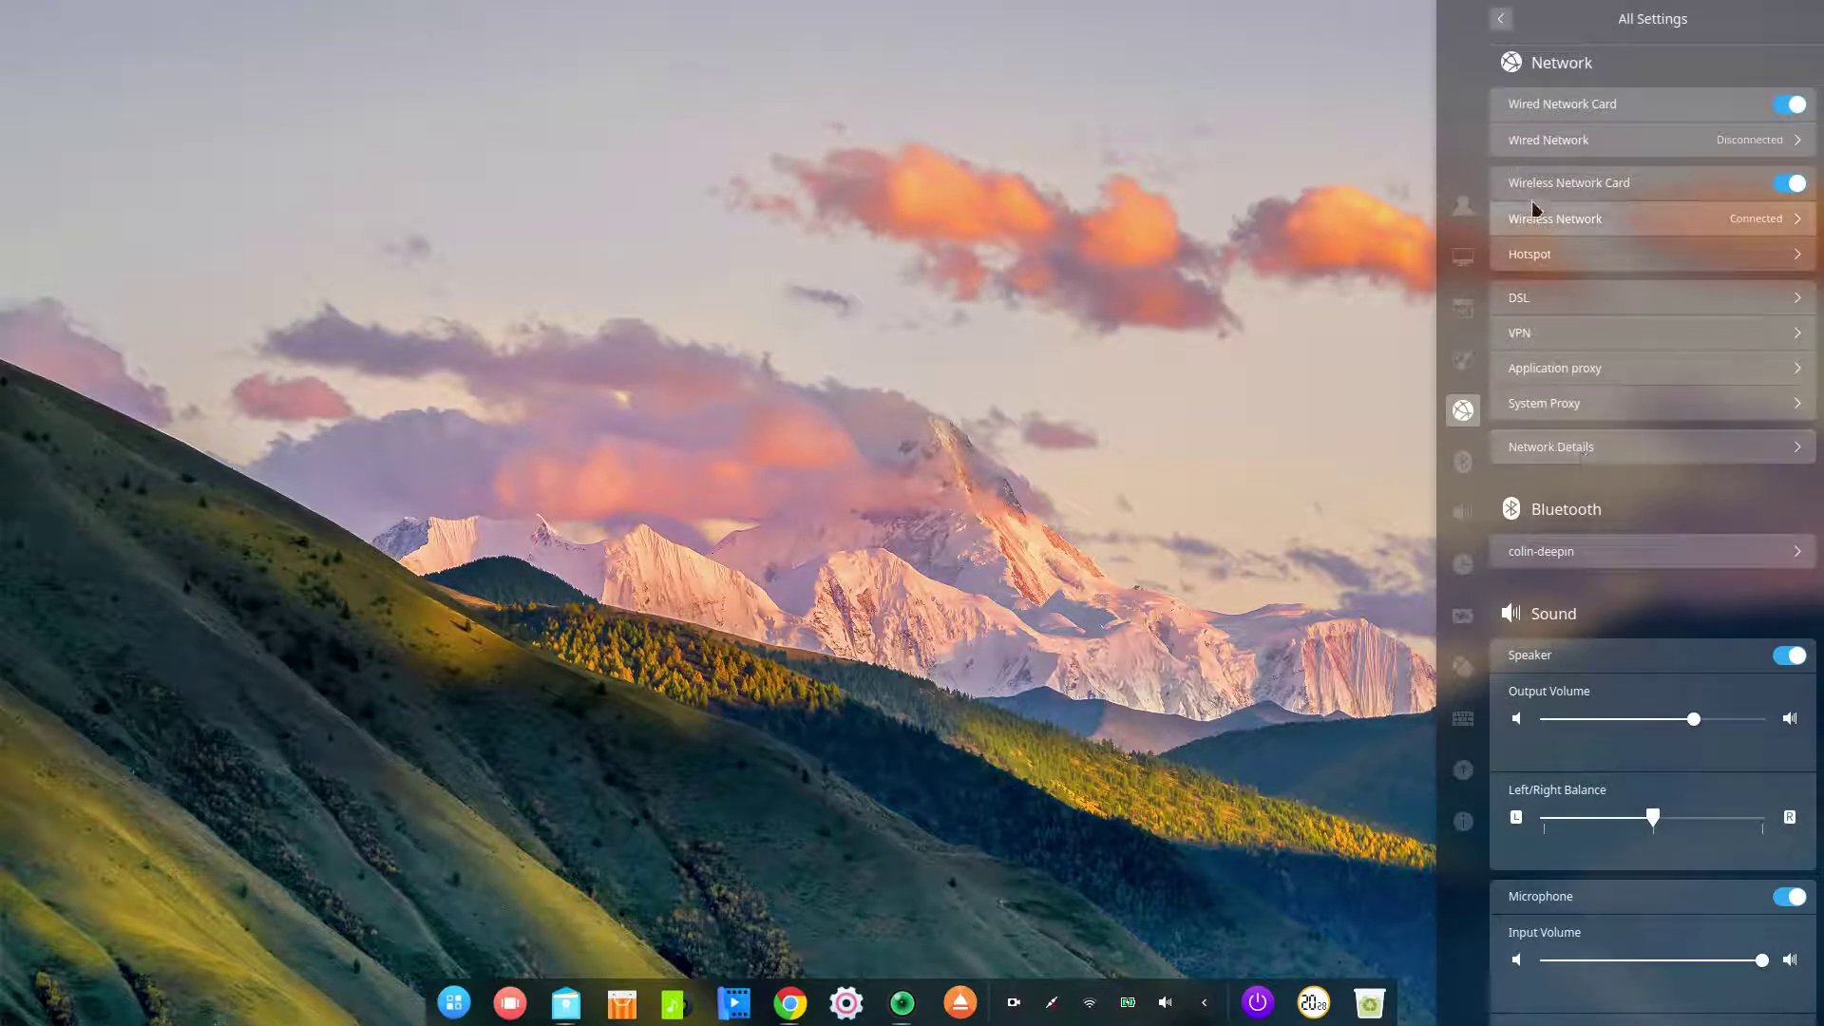
left_click(1500, 21)
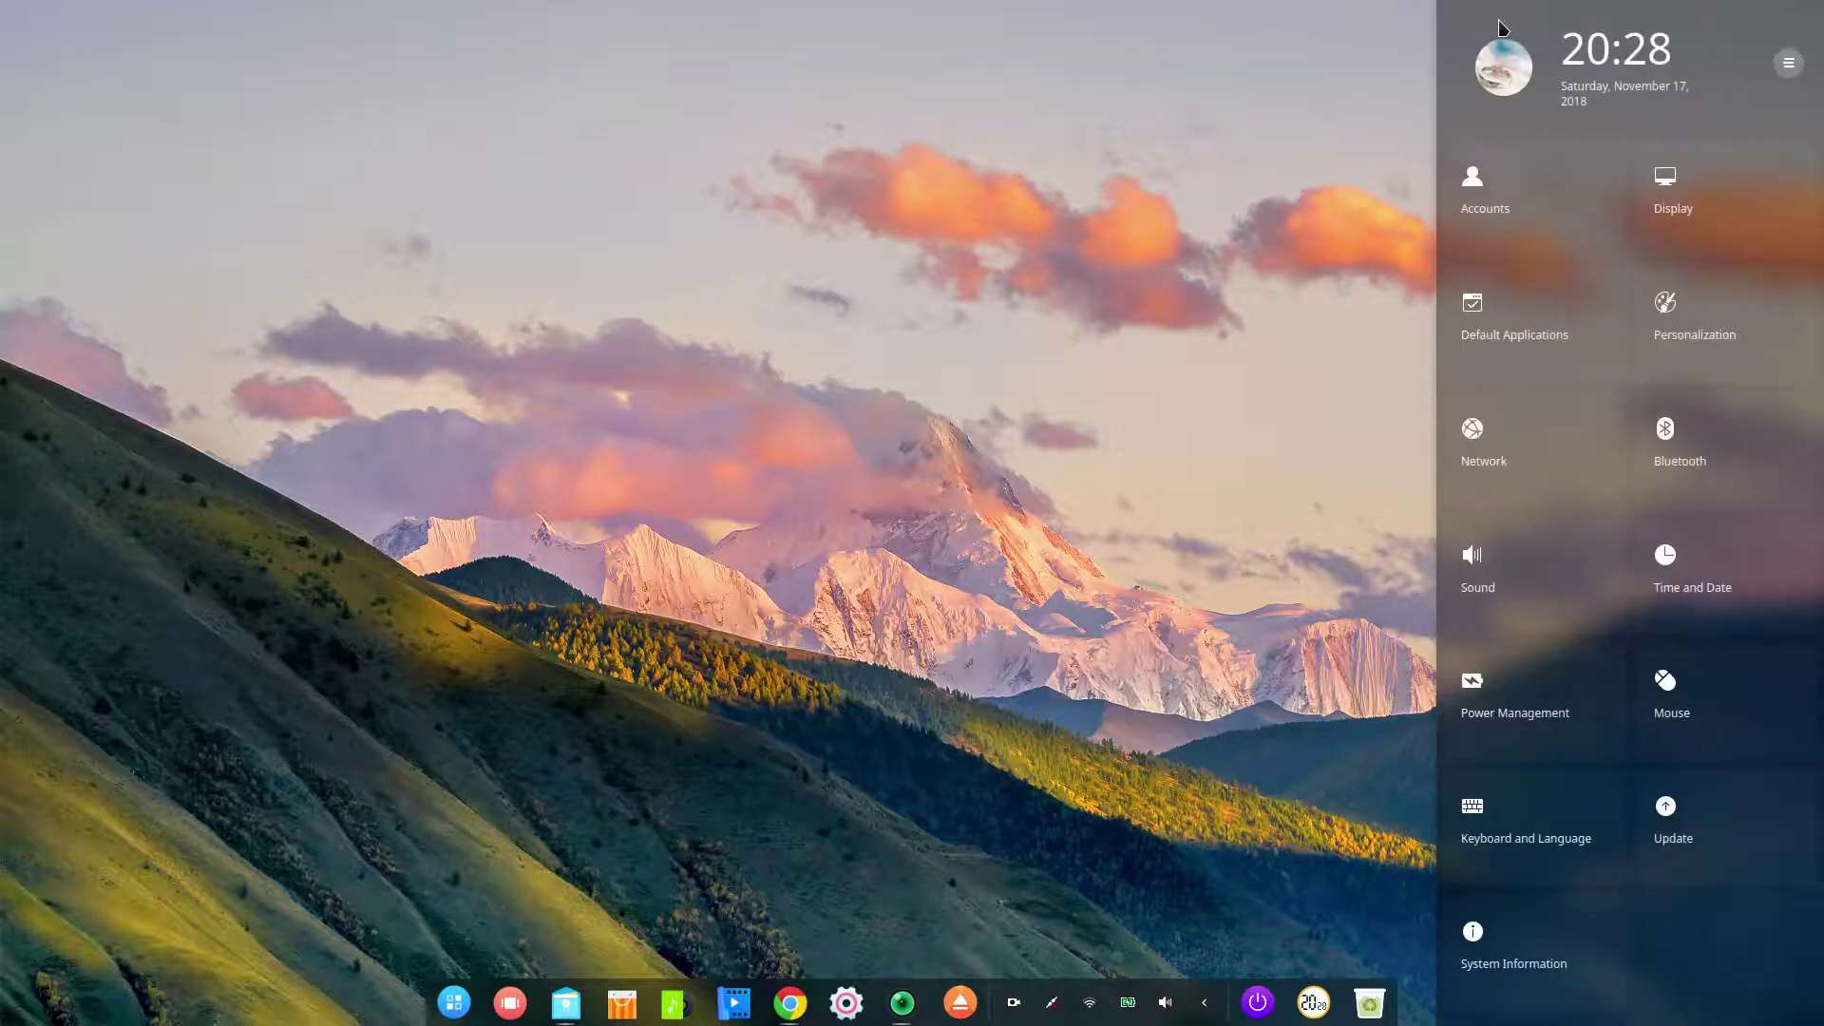
Step: Open the Switch Mirror list in the Update Settings and run a speed test on the mirrors
left_click(1740, 807)
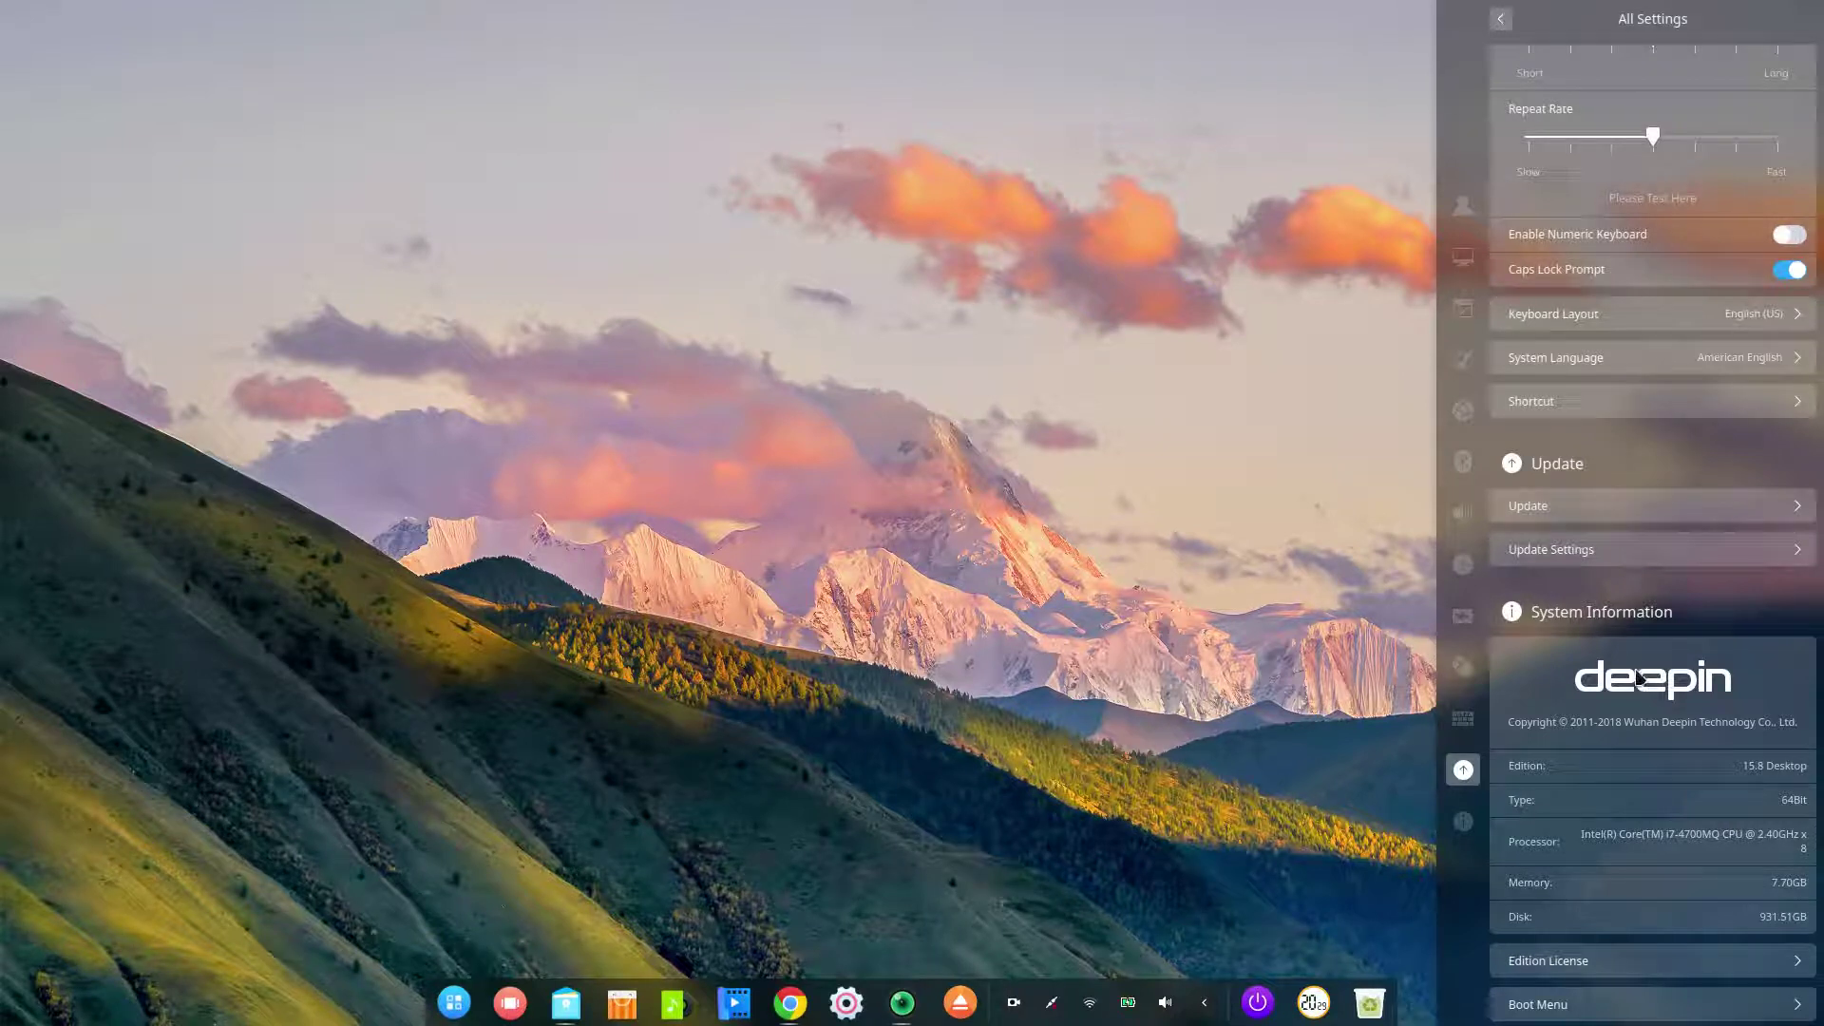
left_click(1586, 551)
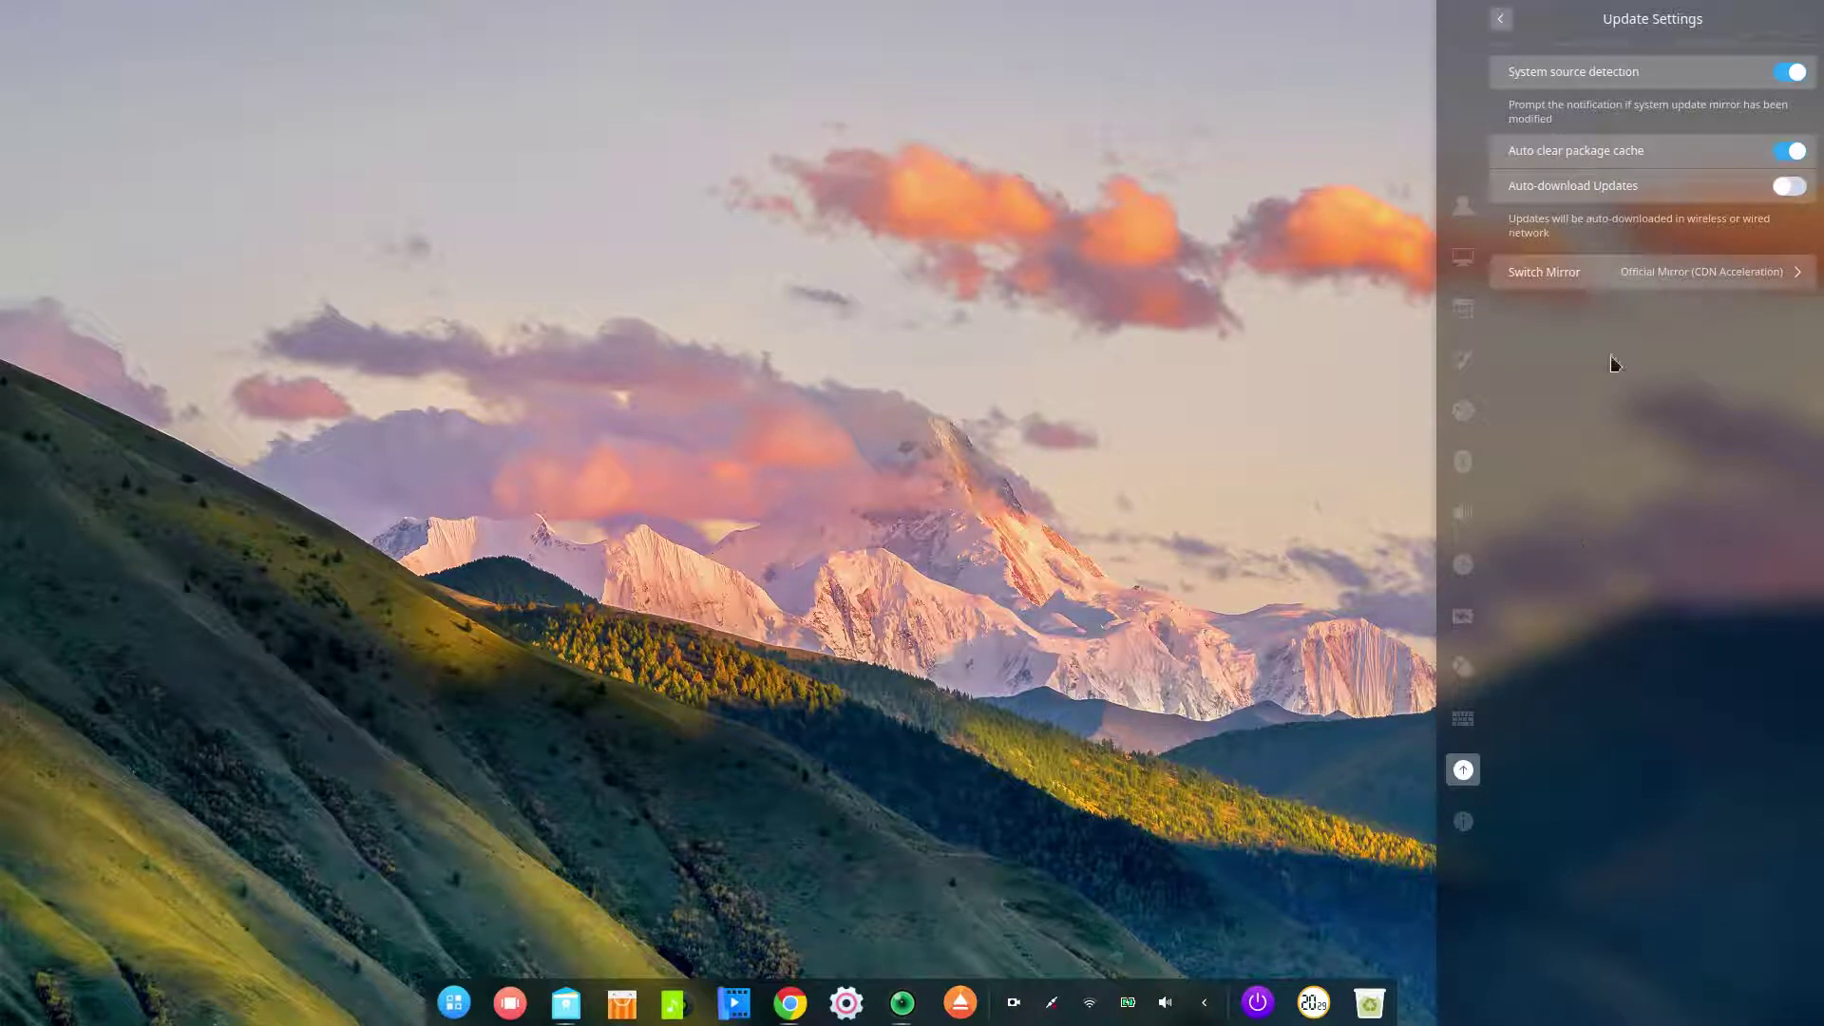
left_click(1585, 275)
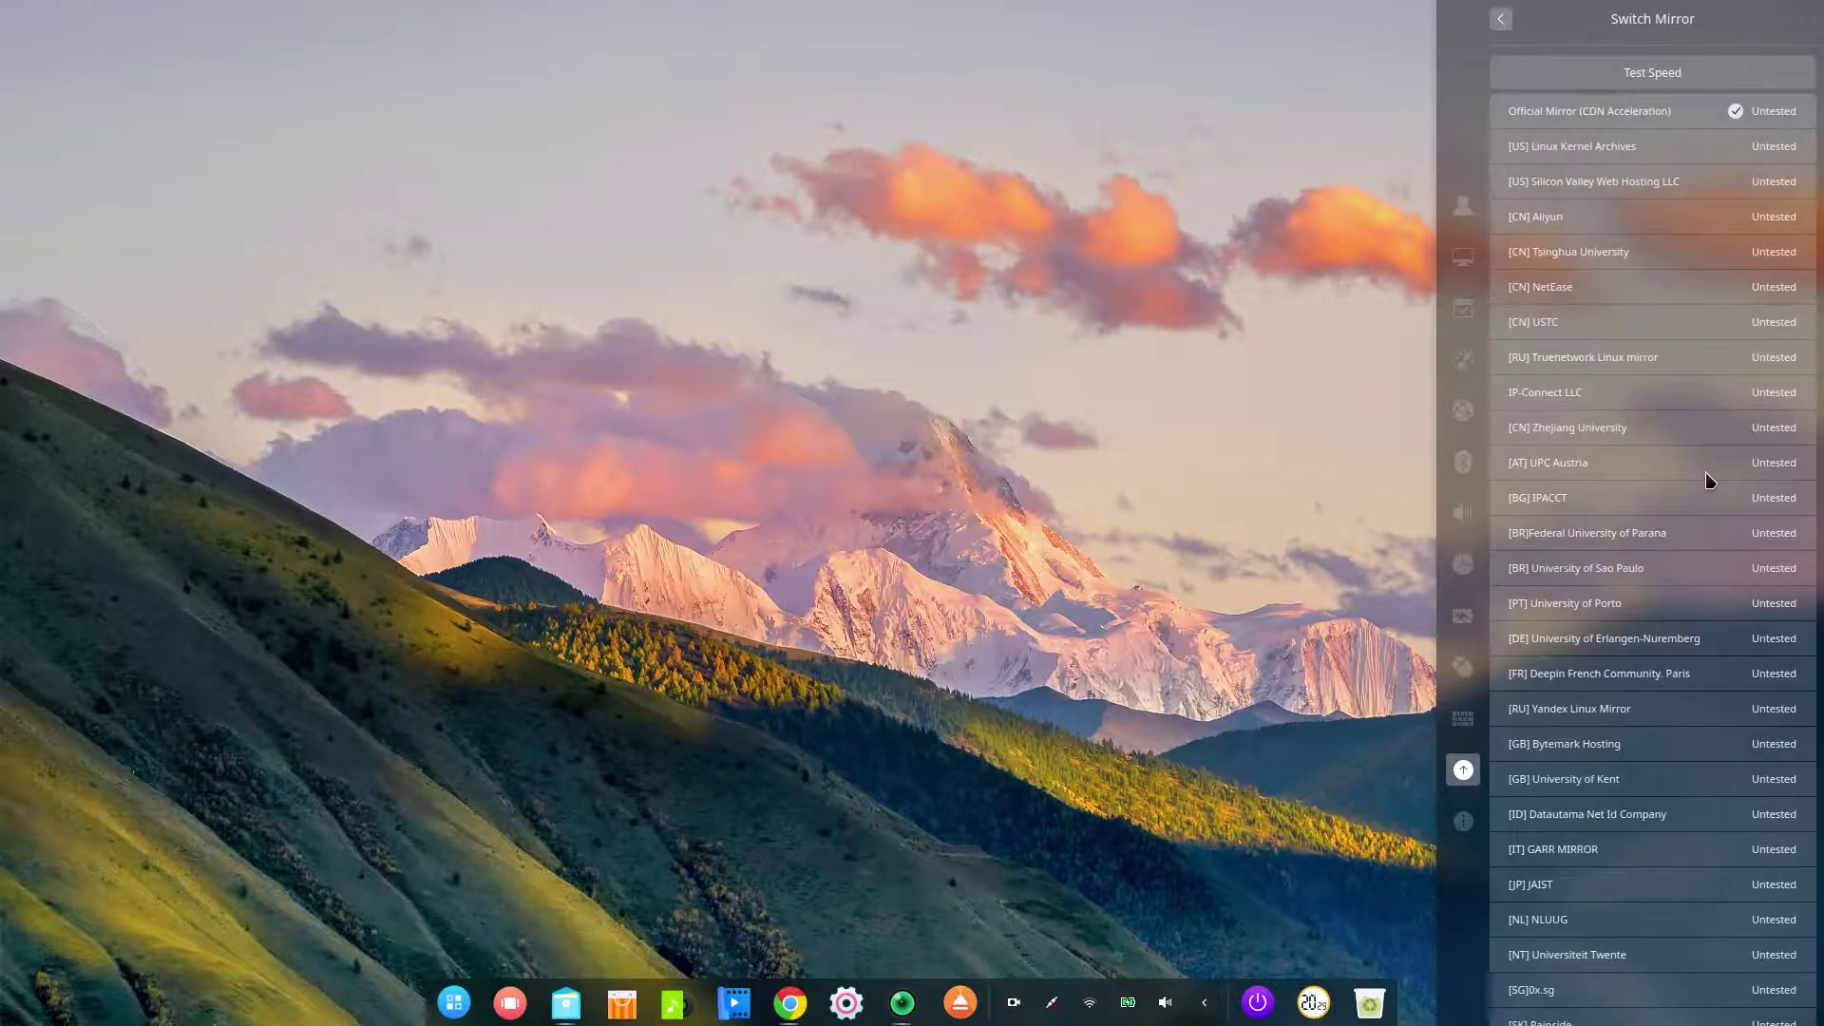
left_click(1595, 84)
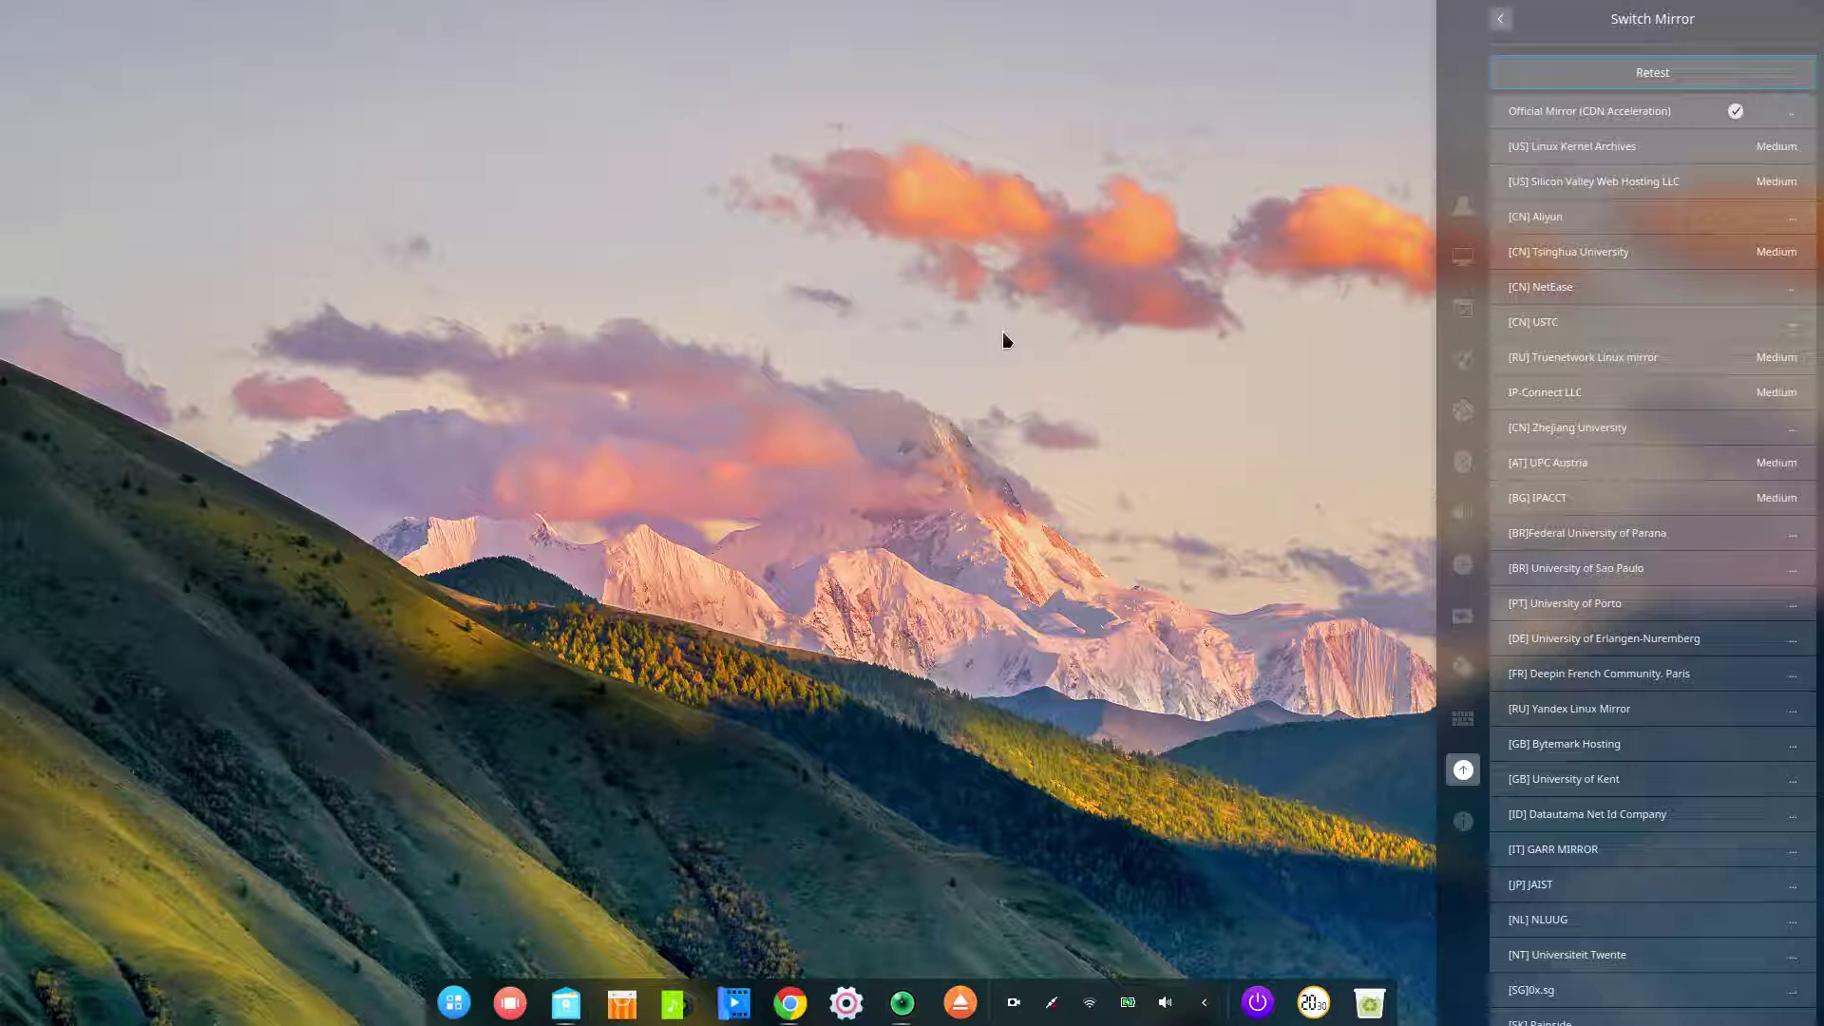
Step: Switch the update mirror to AARNET, check the other mirrors' speed ratings, and return to the Control Center's main page
scroll(1634, 384, "down", 5)
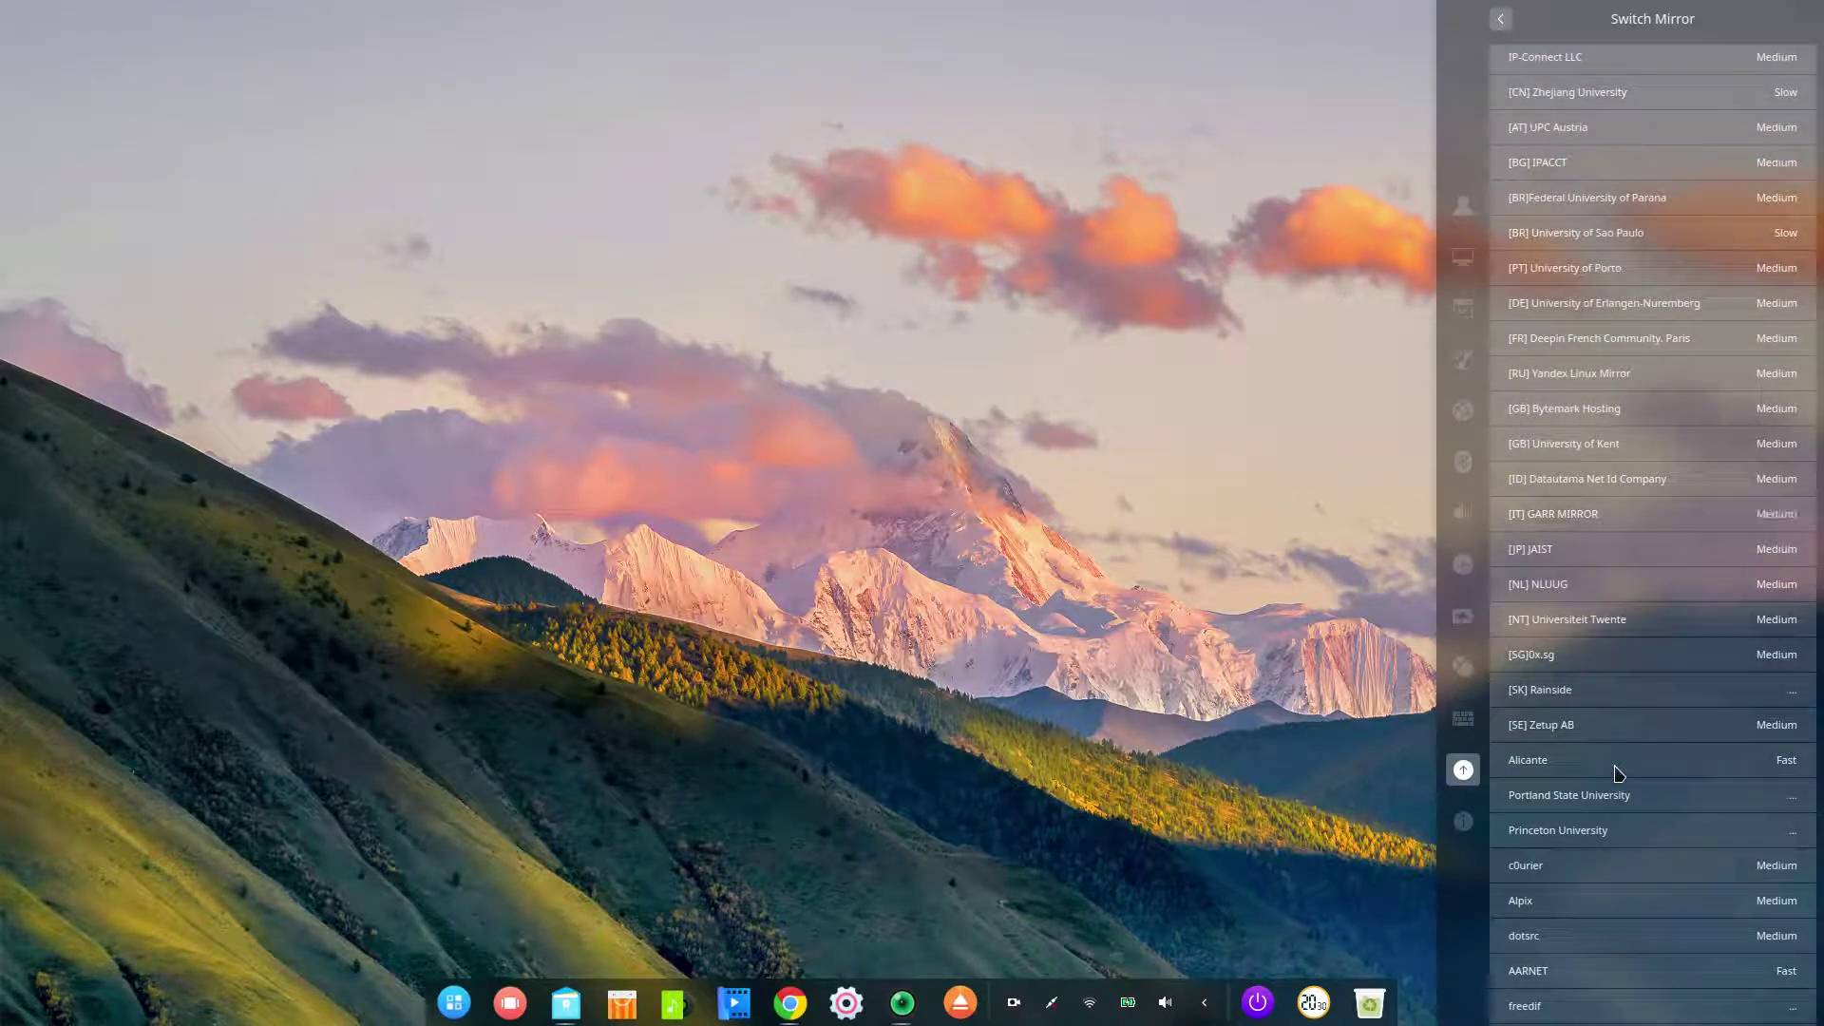
scroll(1617, 772, "down", 3)
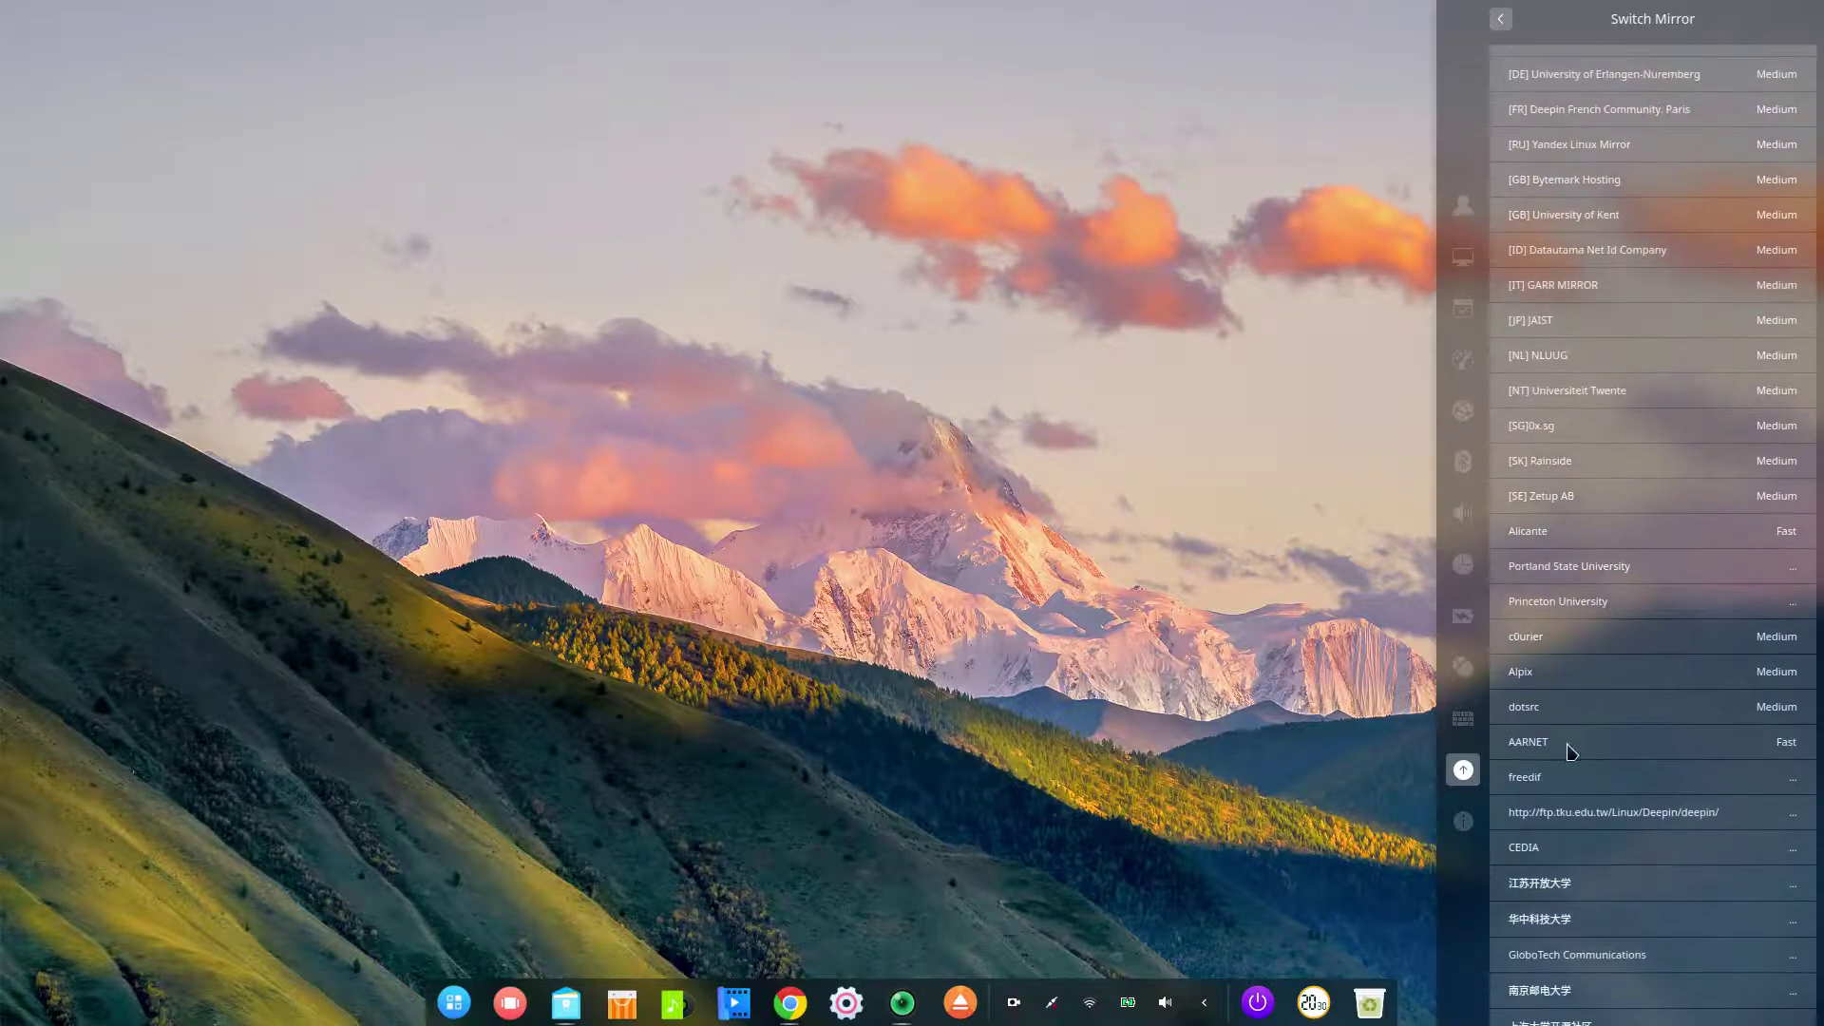
left_click(1577, 750)
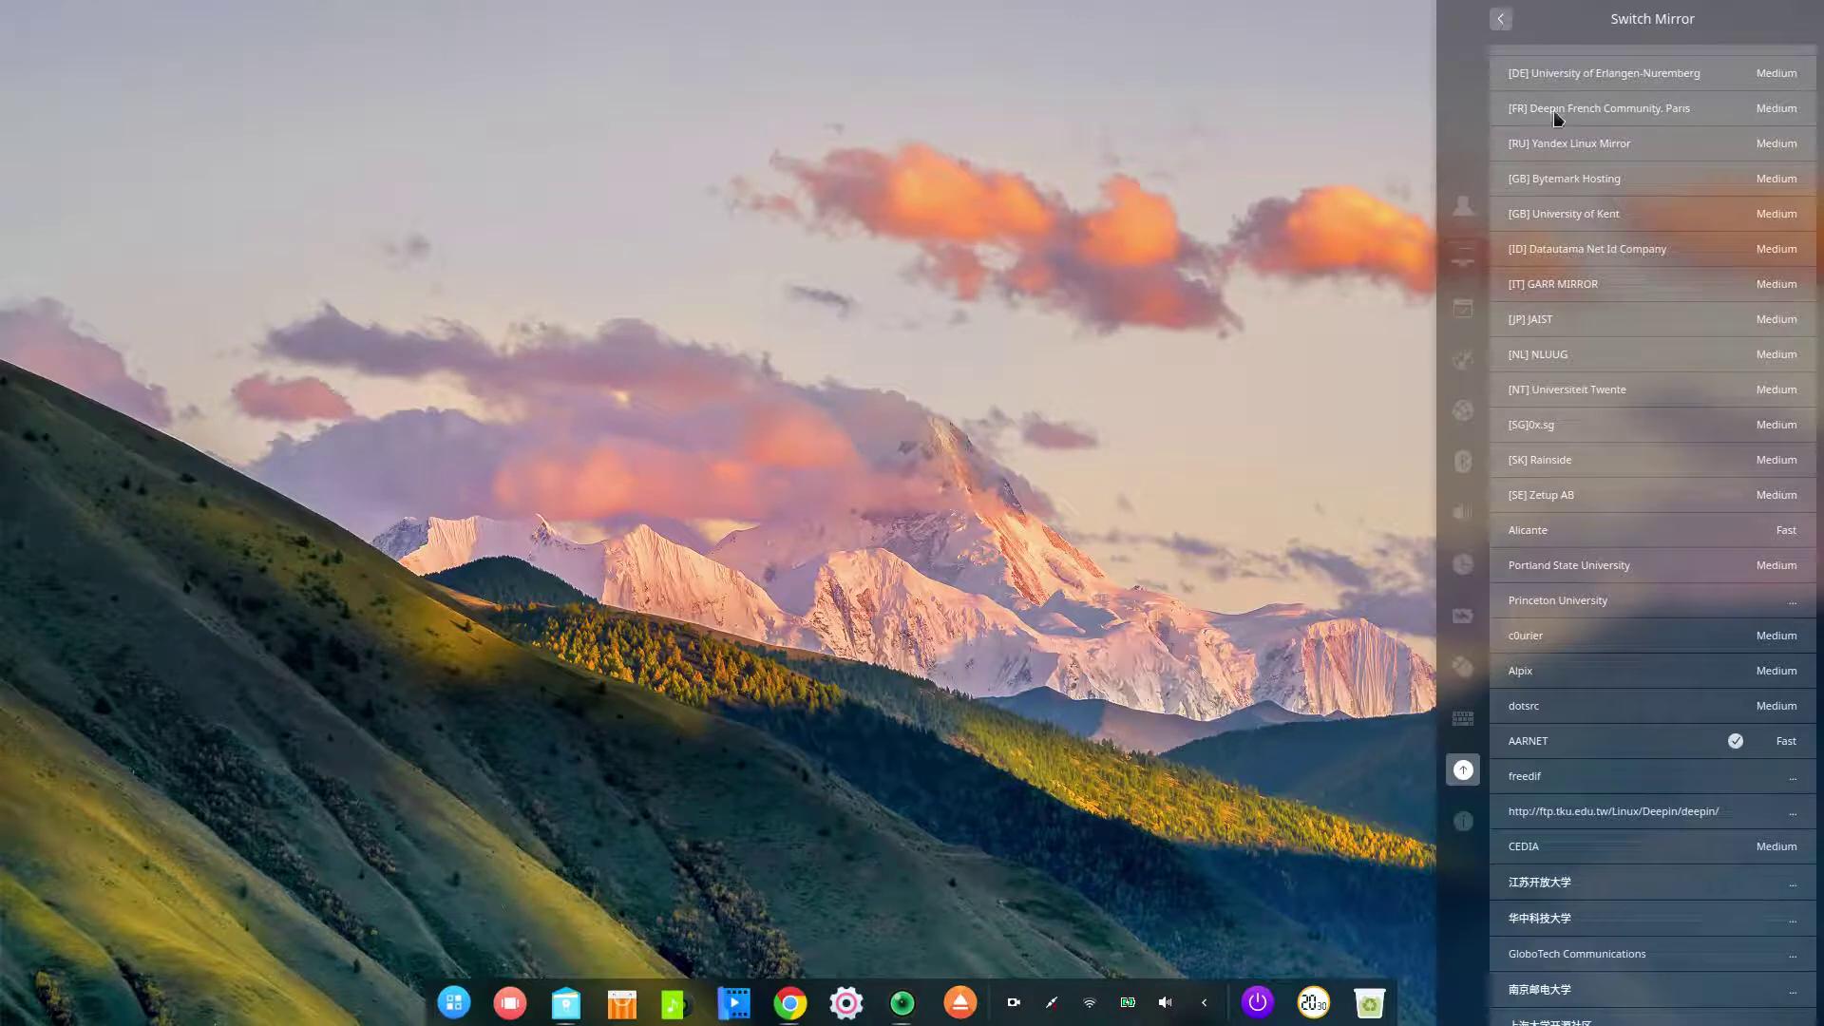
scroll(1621, 433, "down", 2)
scroll(1619, 429, "up", 10)
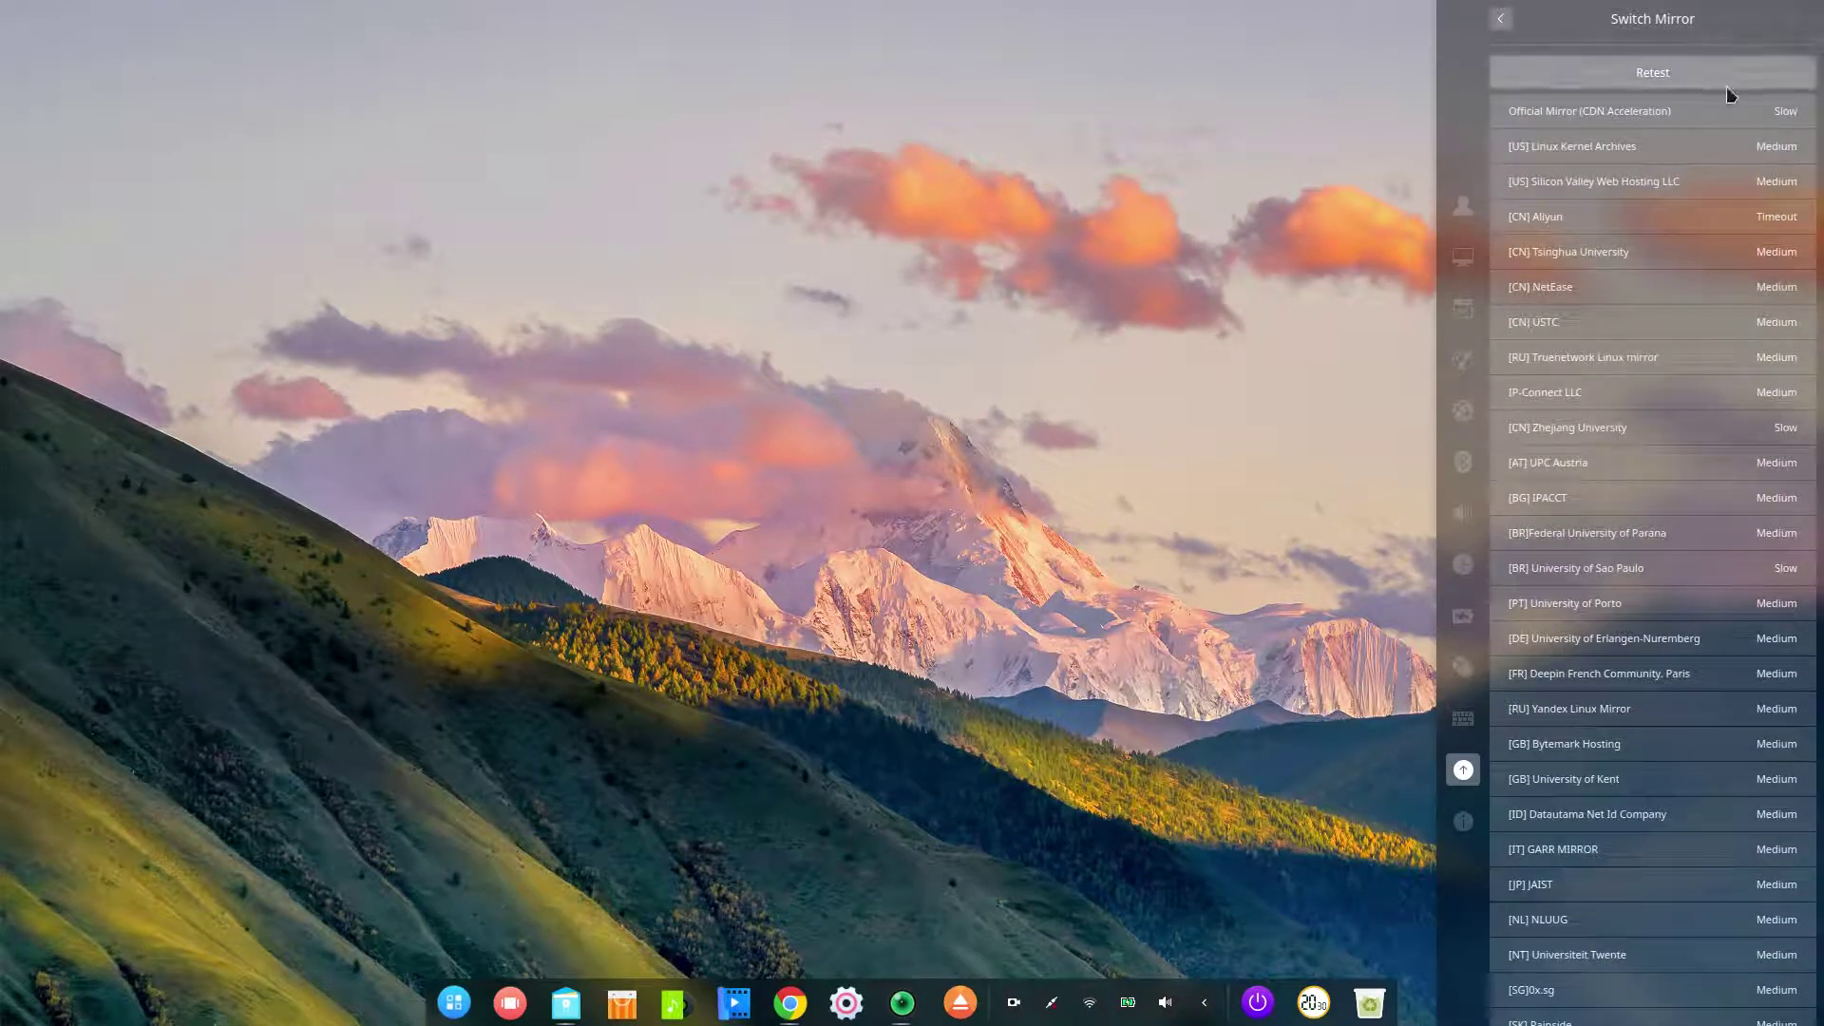
scroll(1627, 381, "down", 12)
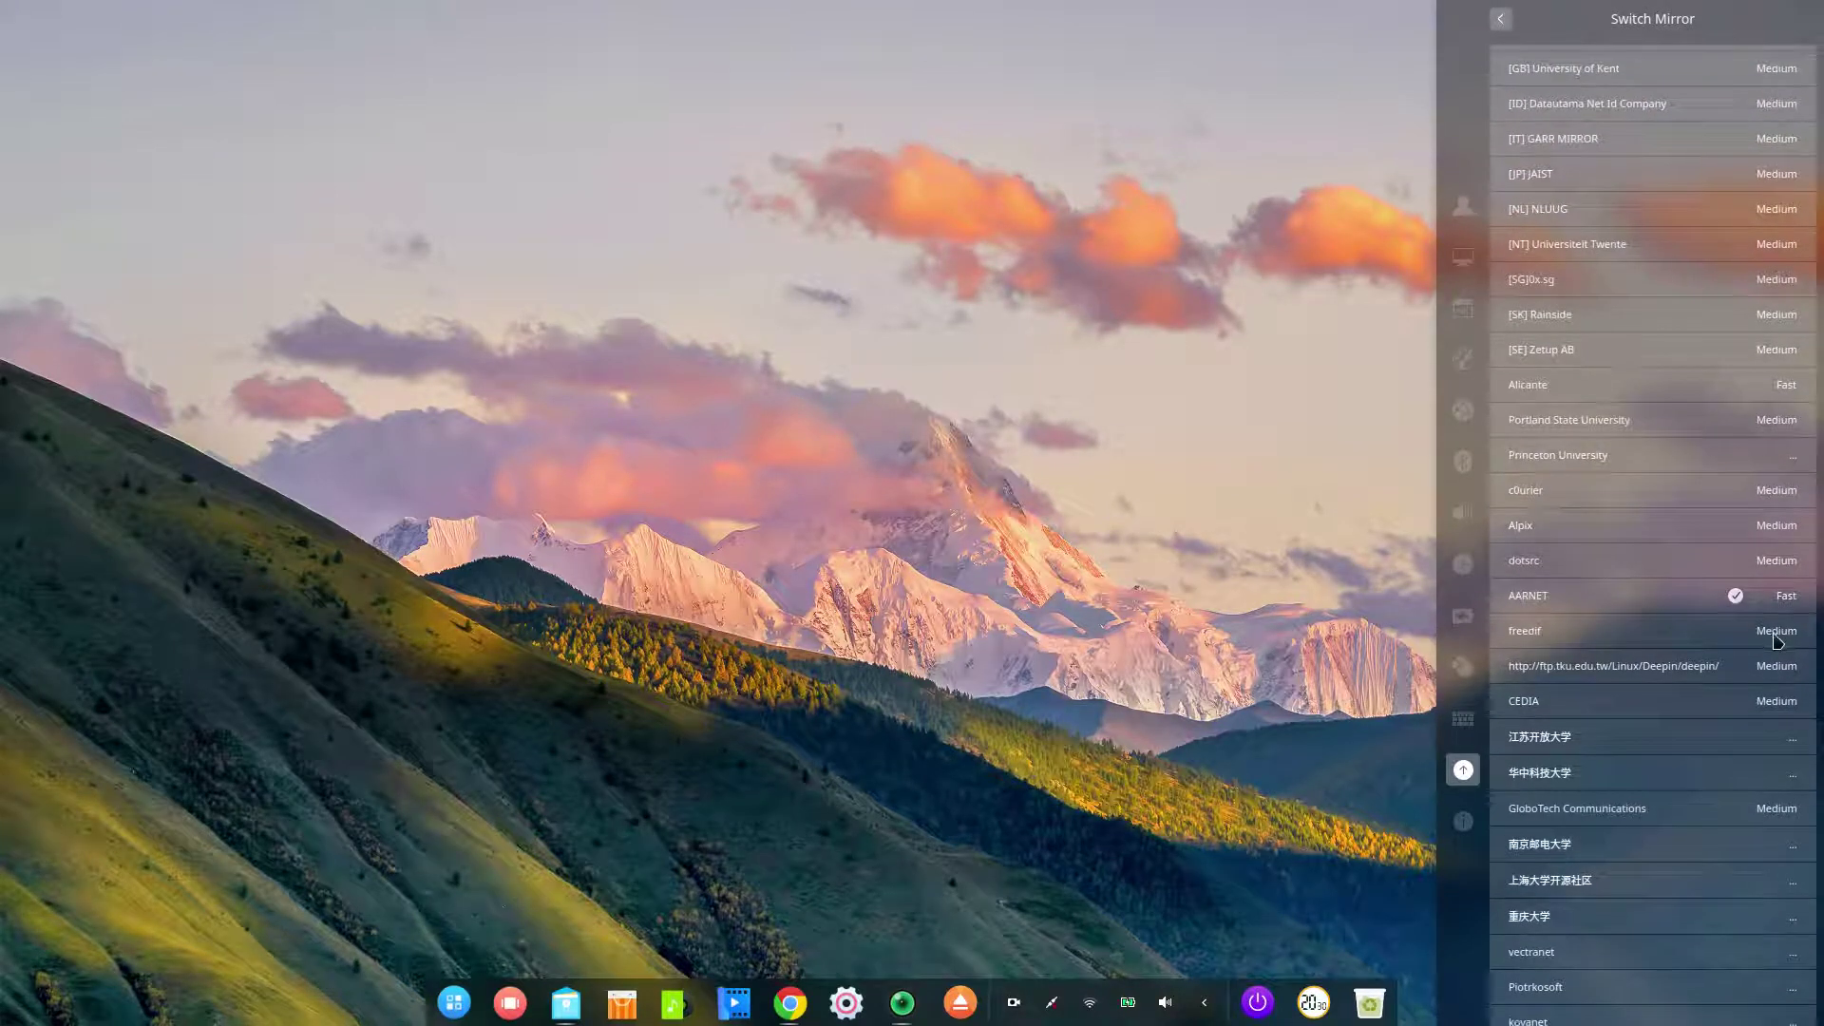
left_click(1501, 19)
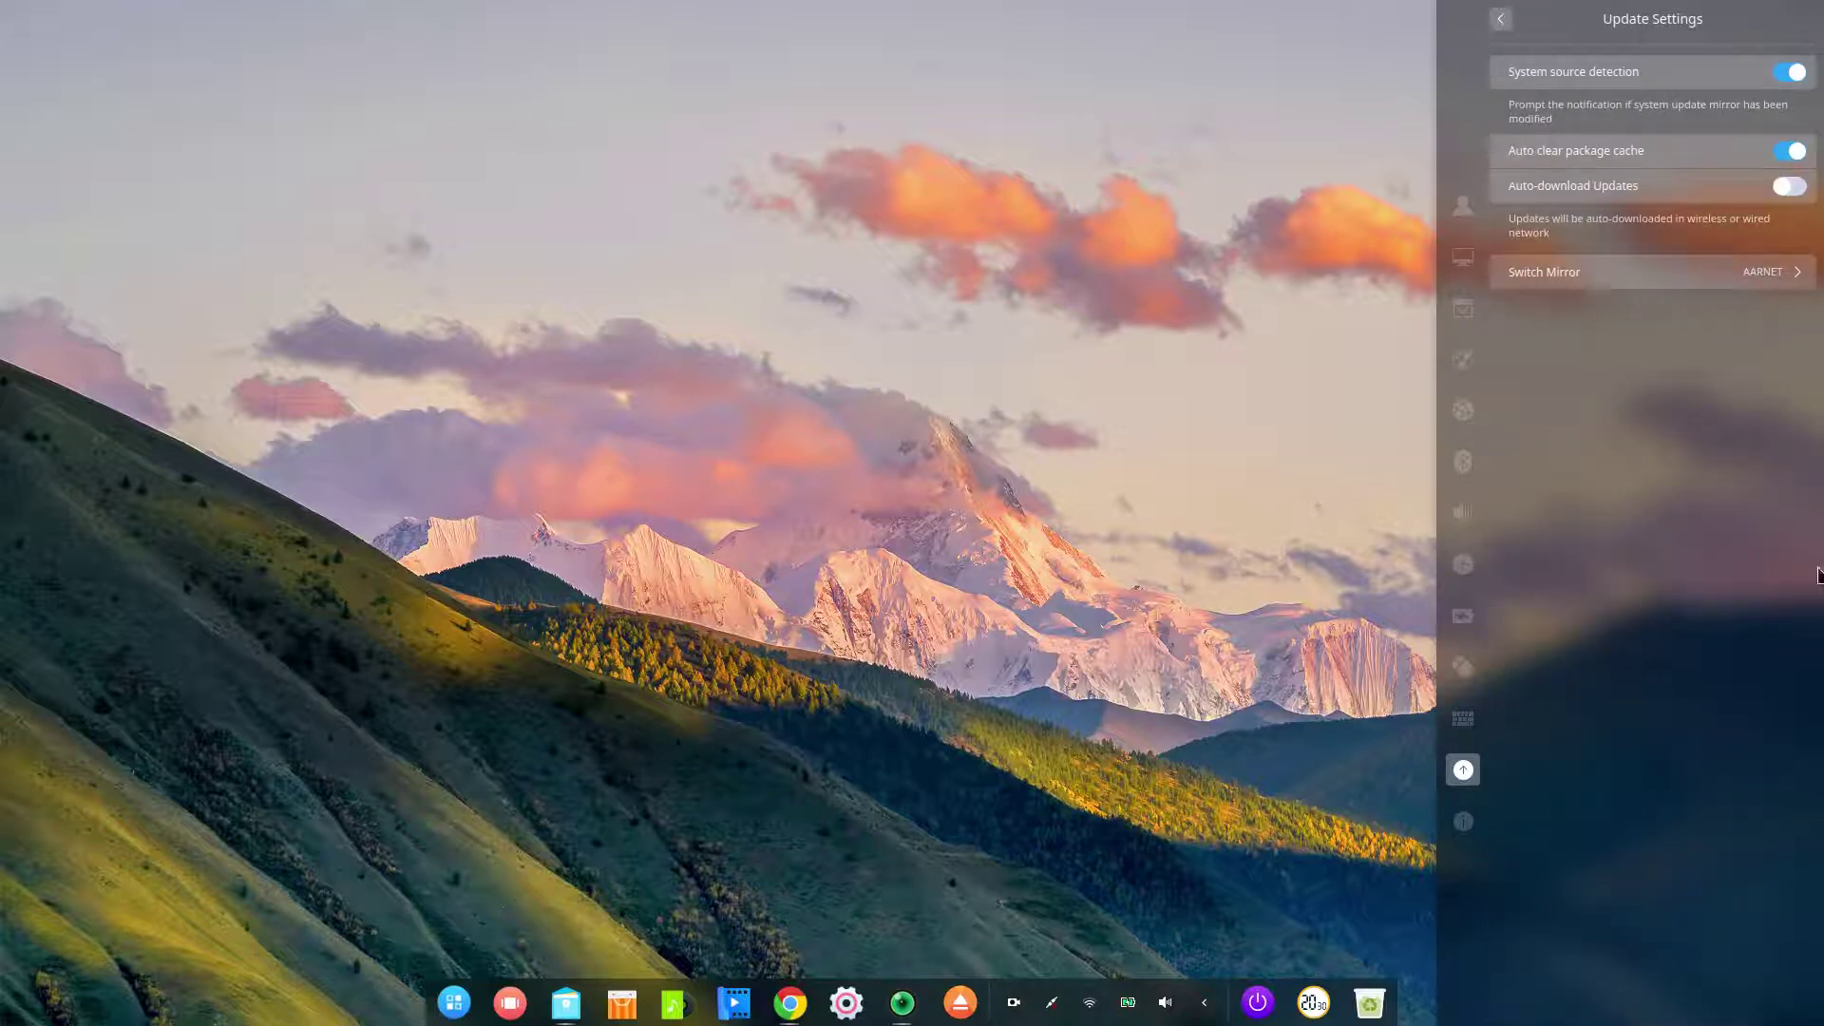
left_click(1500, 19)
left_click(1500, 19)
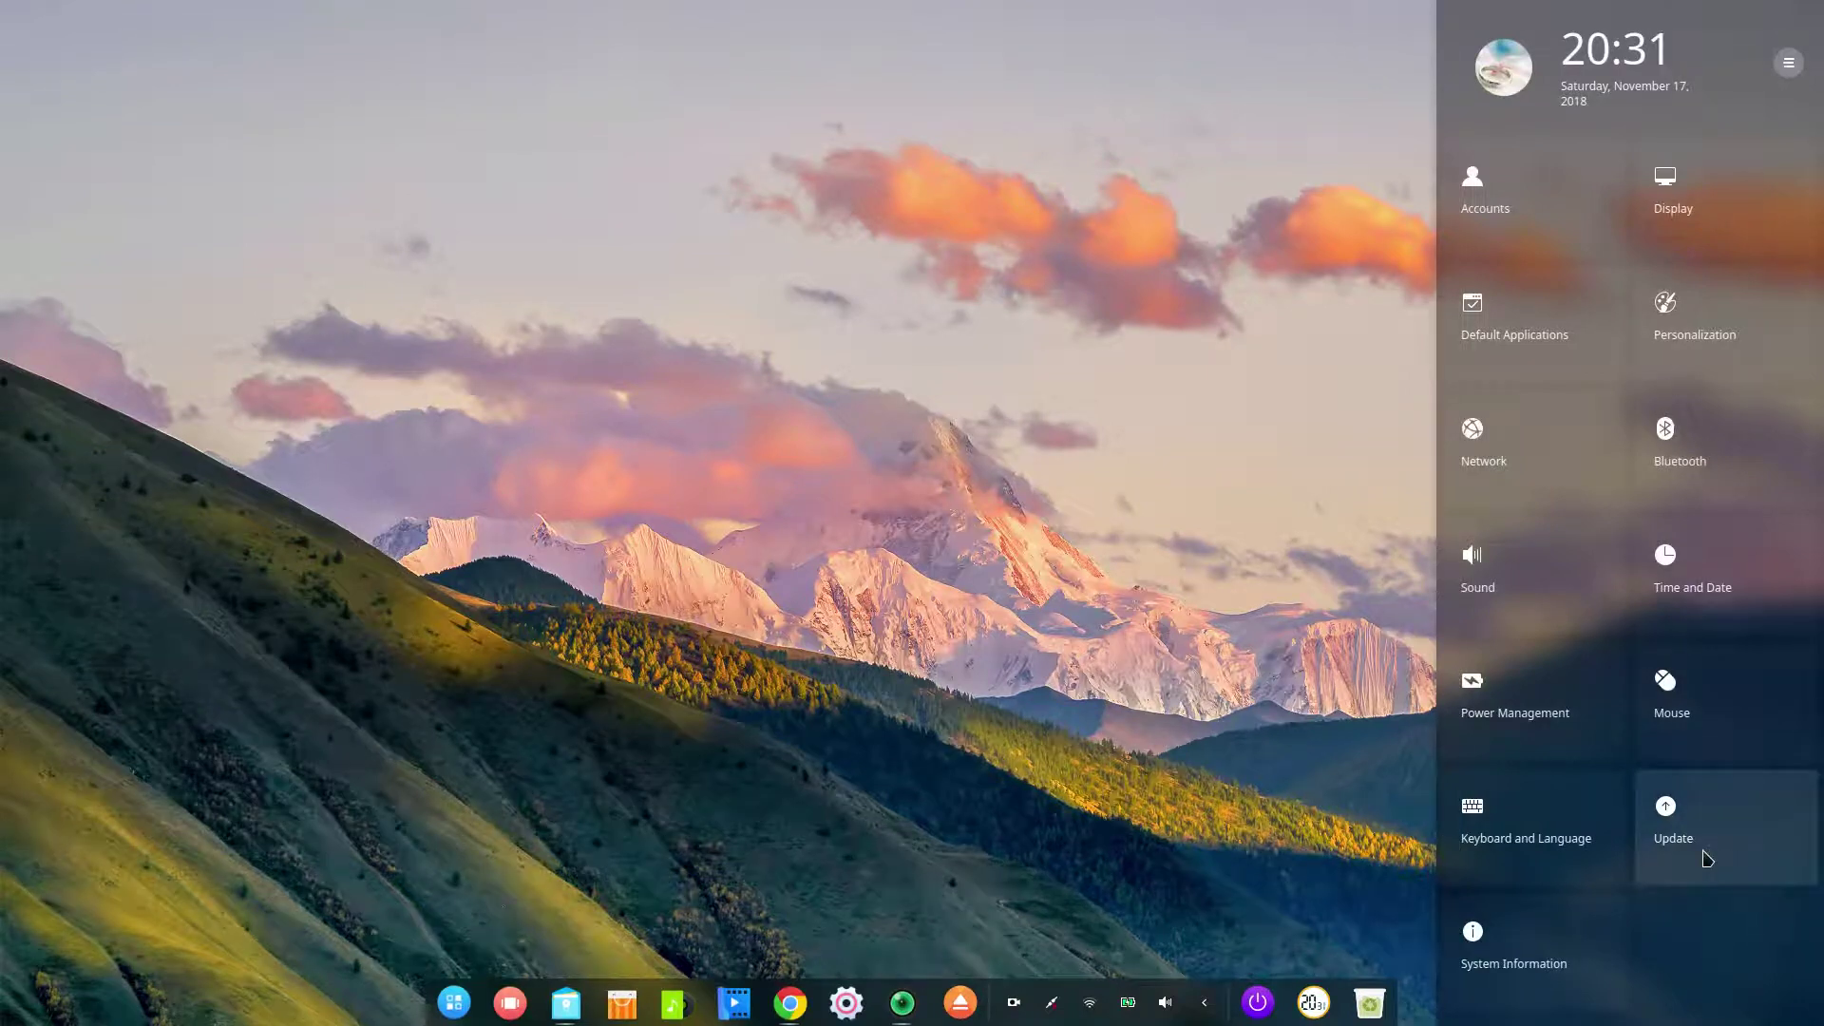
Step: Download and install the detected system and application updates, and decline the restart
left_click(1708, 858)
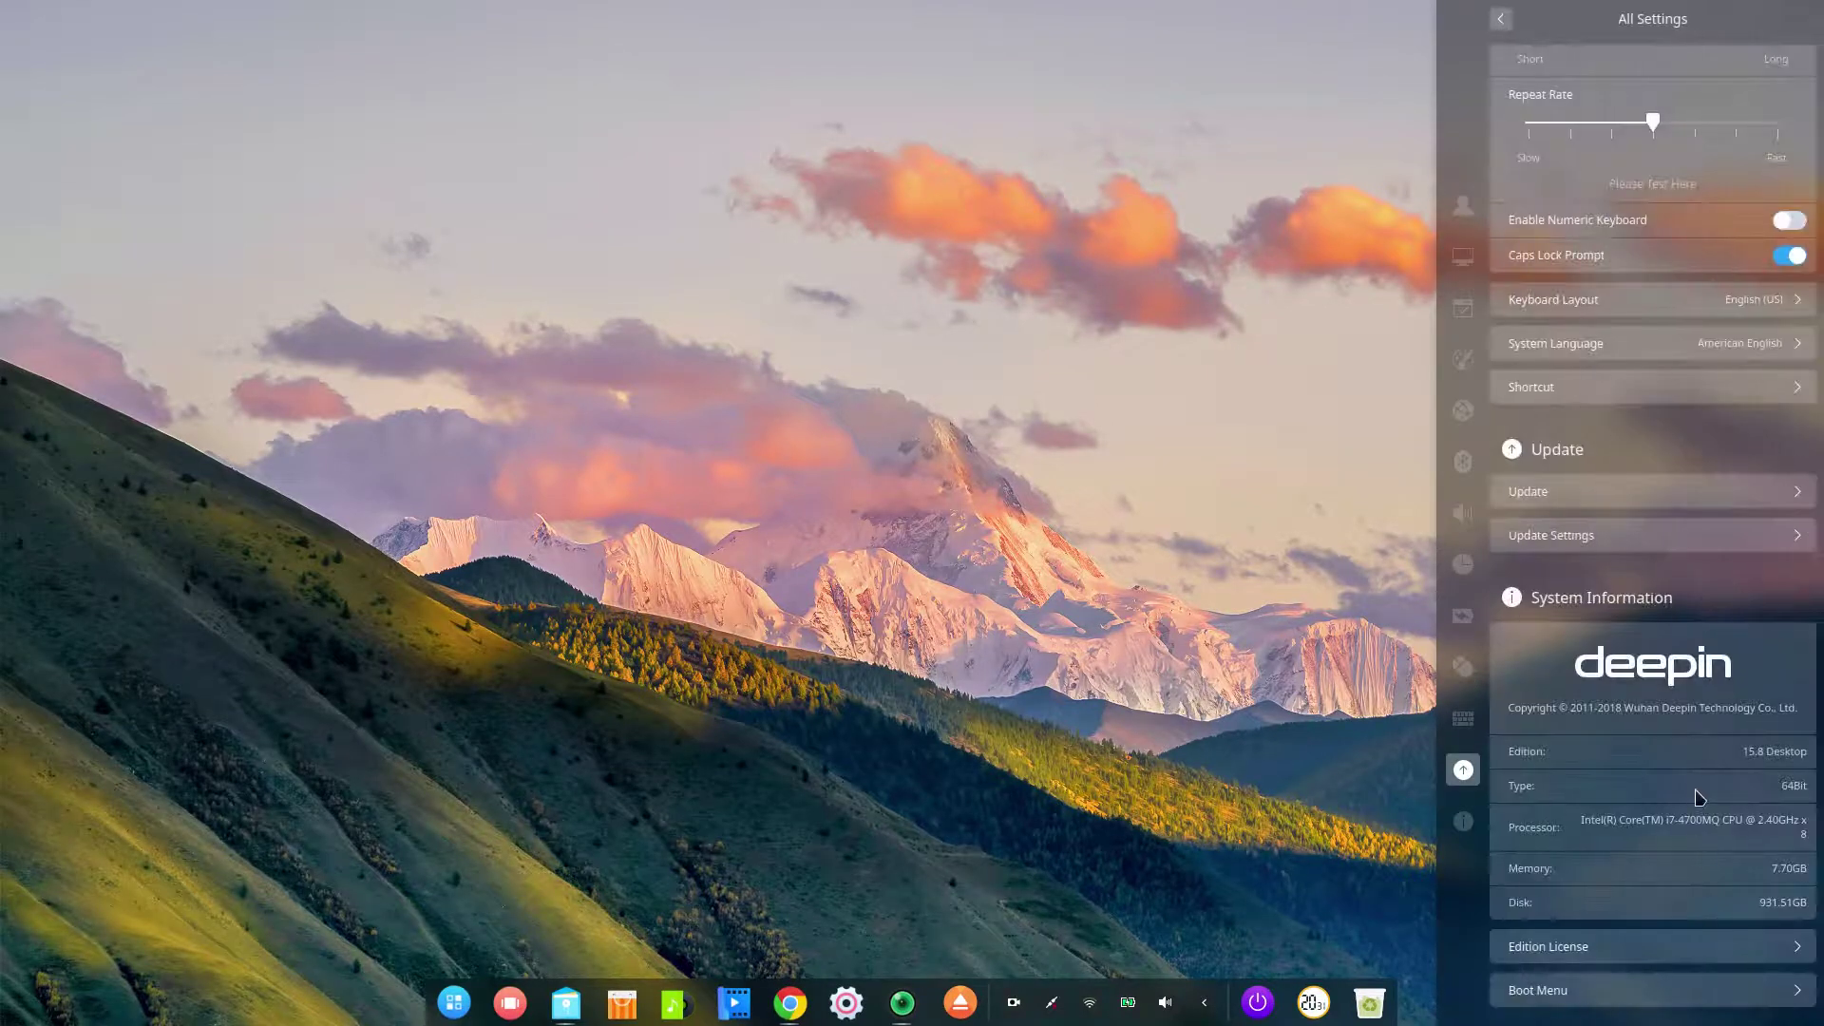
left_click(1594, 494)
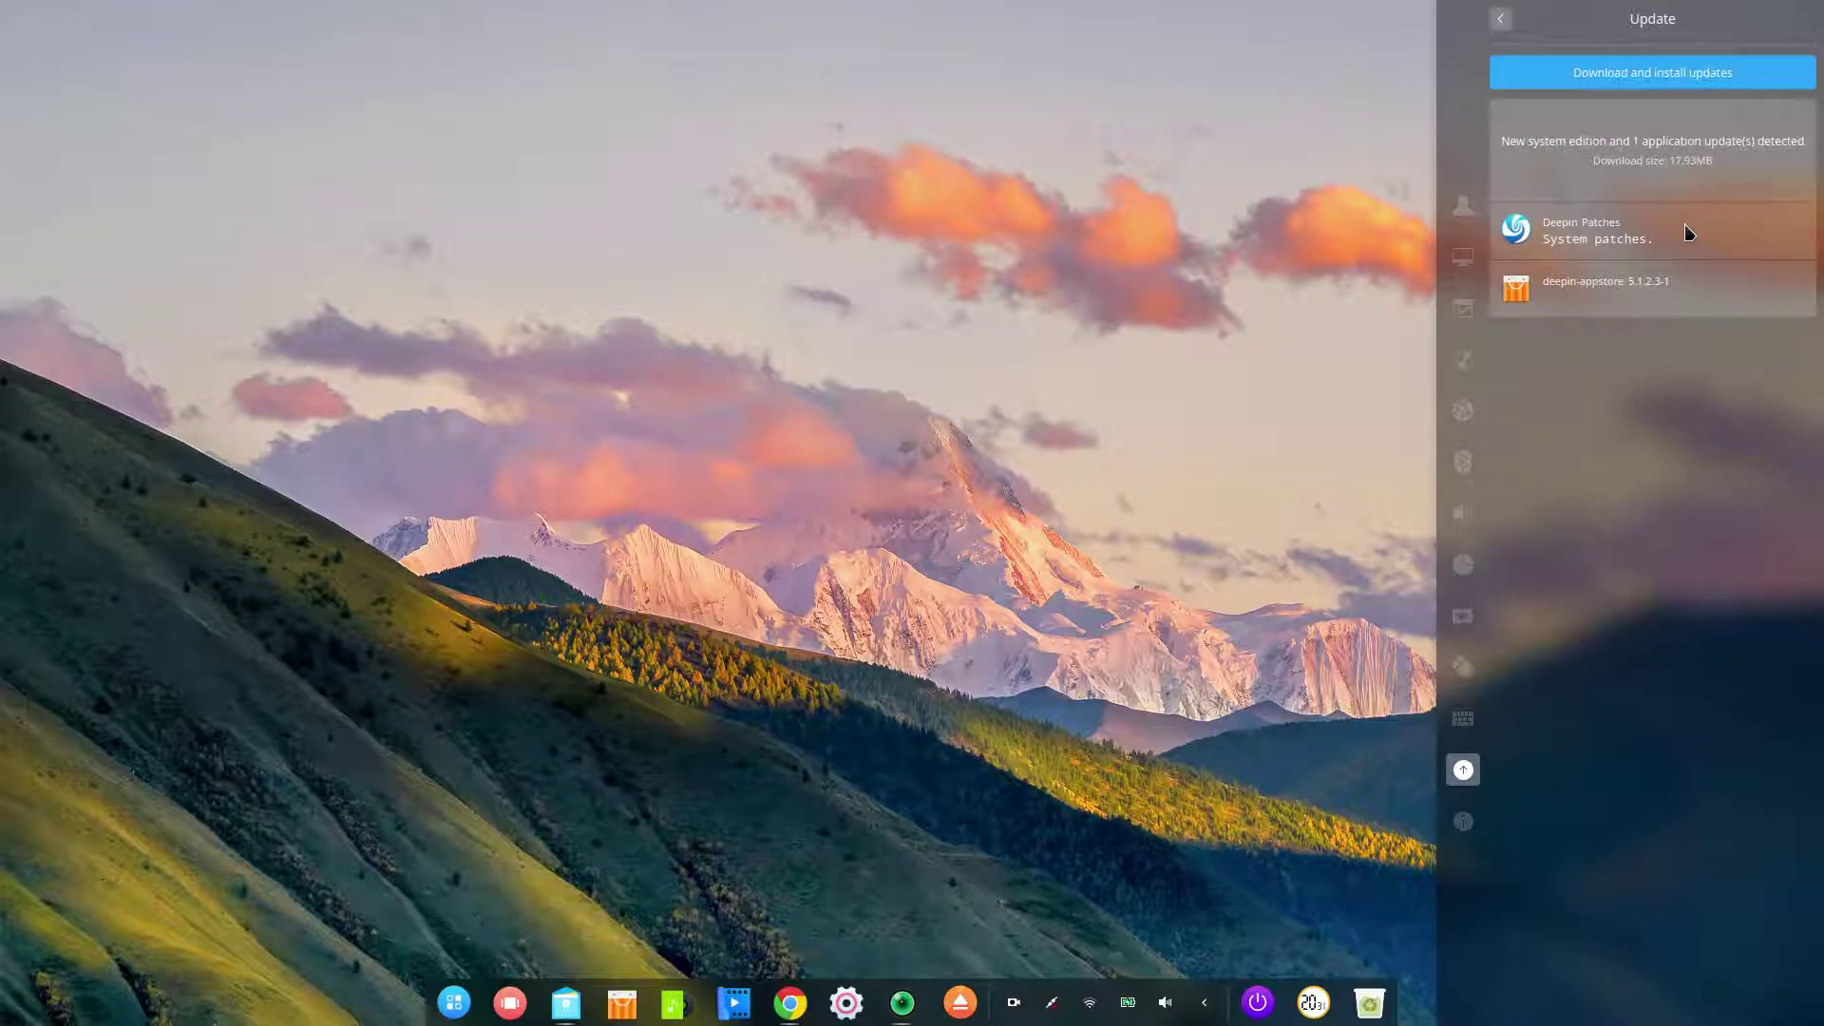
left_click(1646, 81)
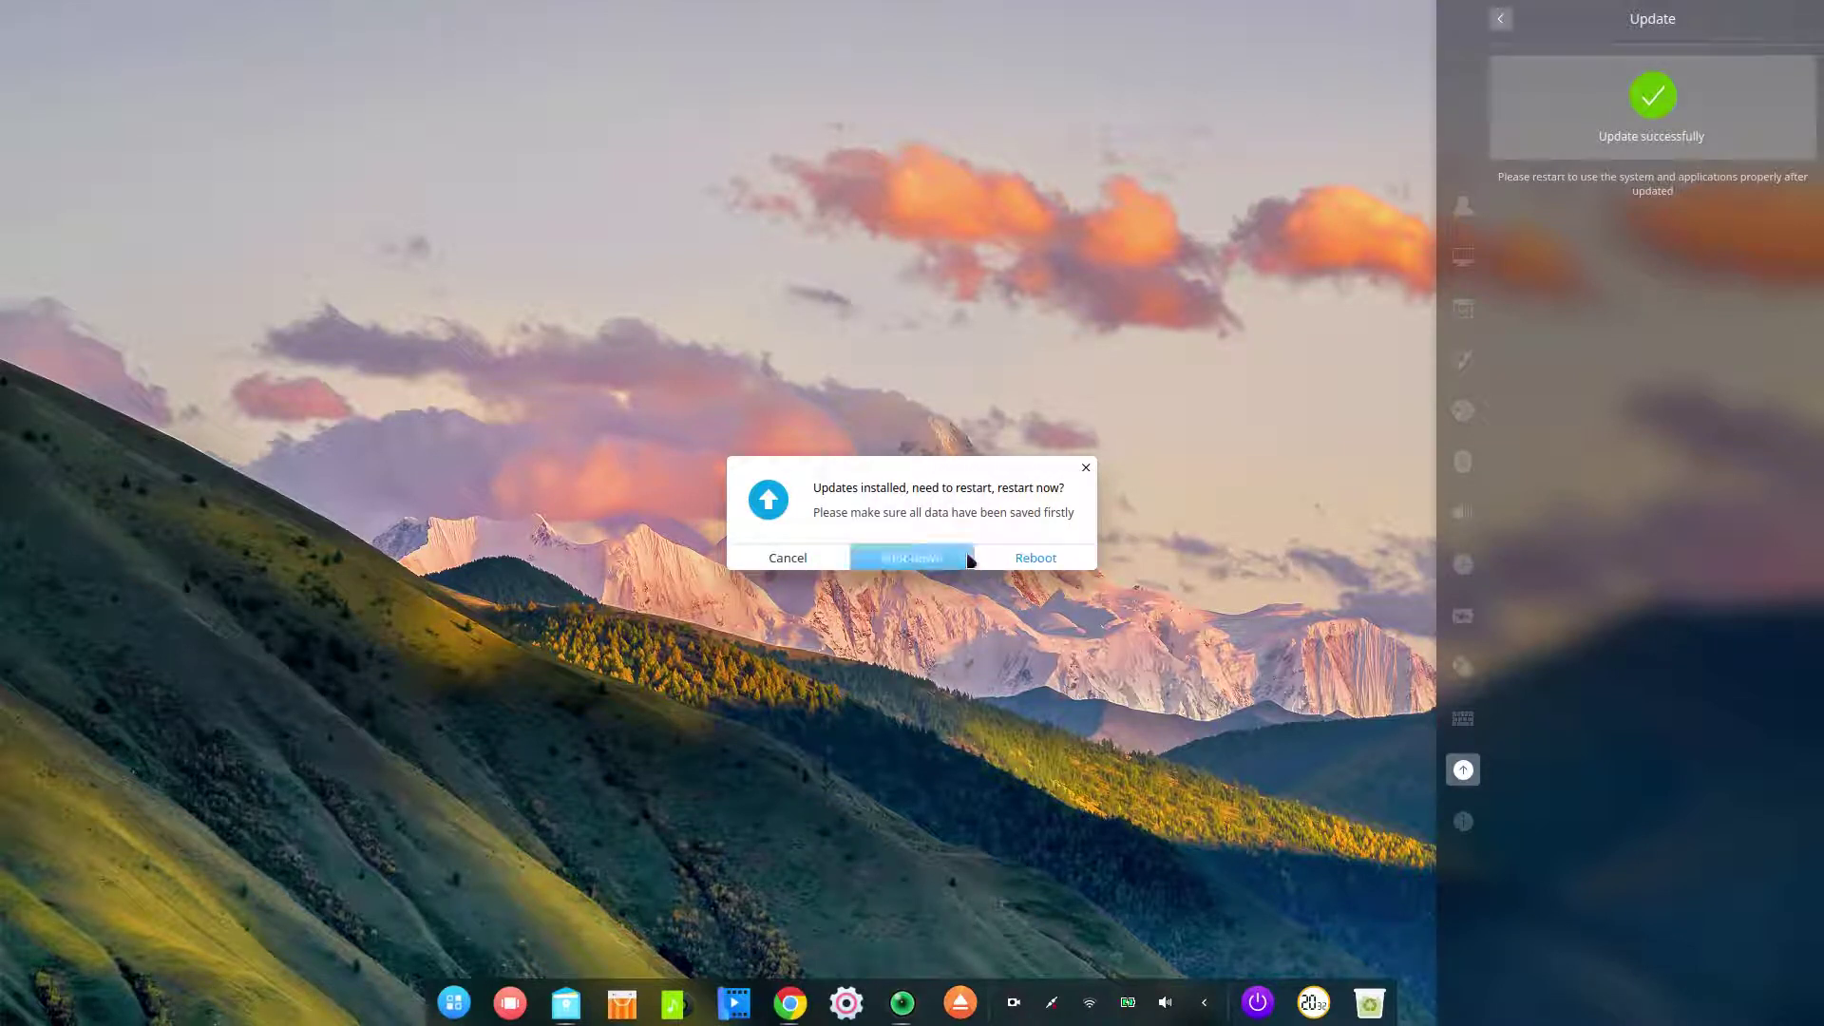
left_click(788, 558)
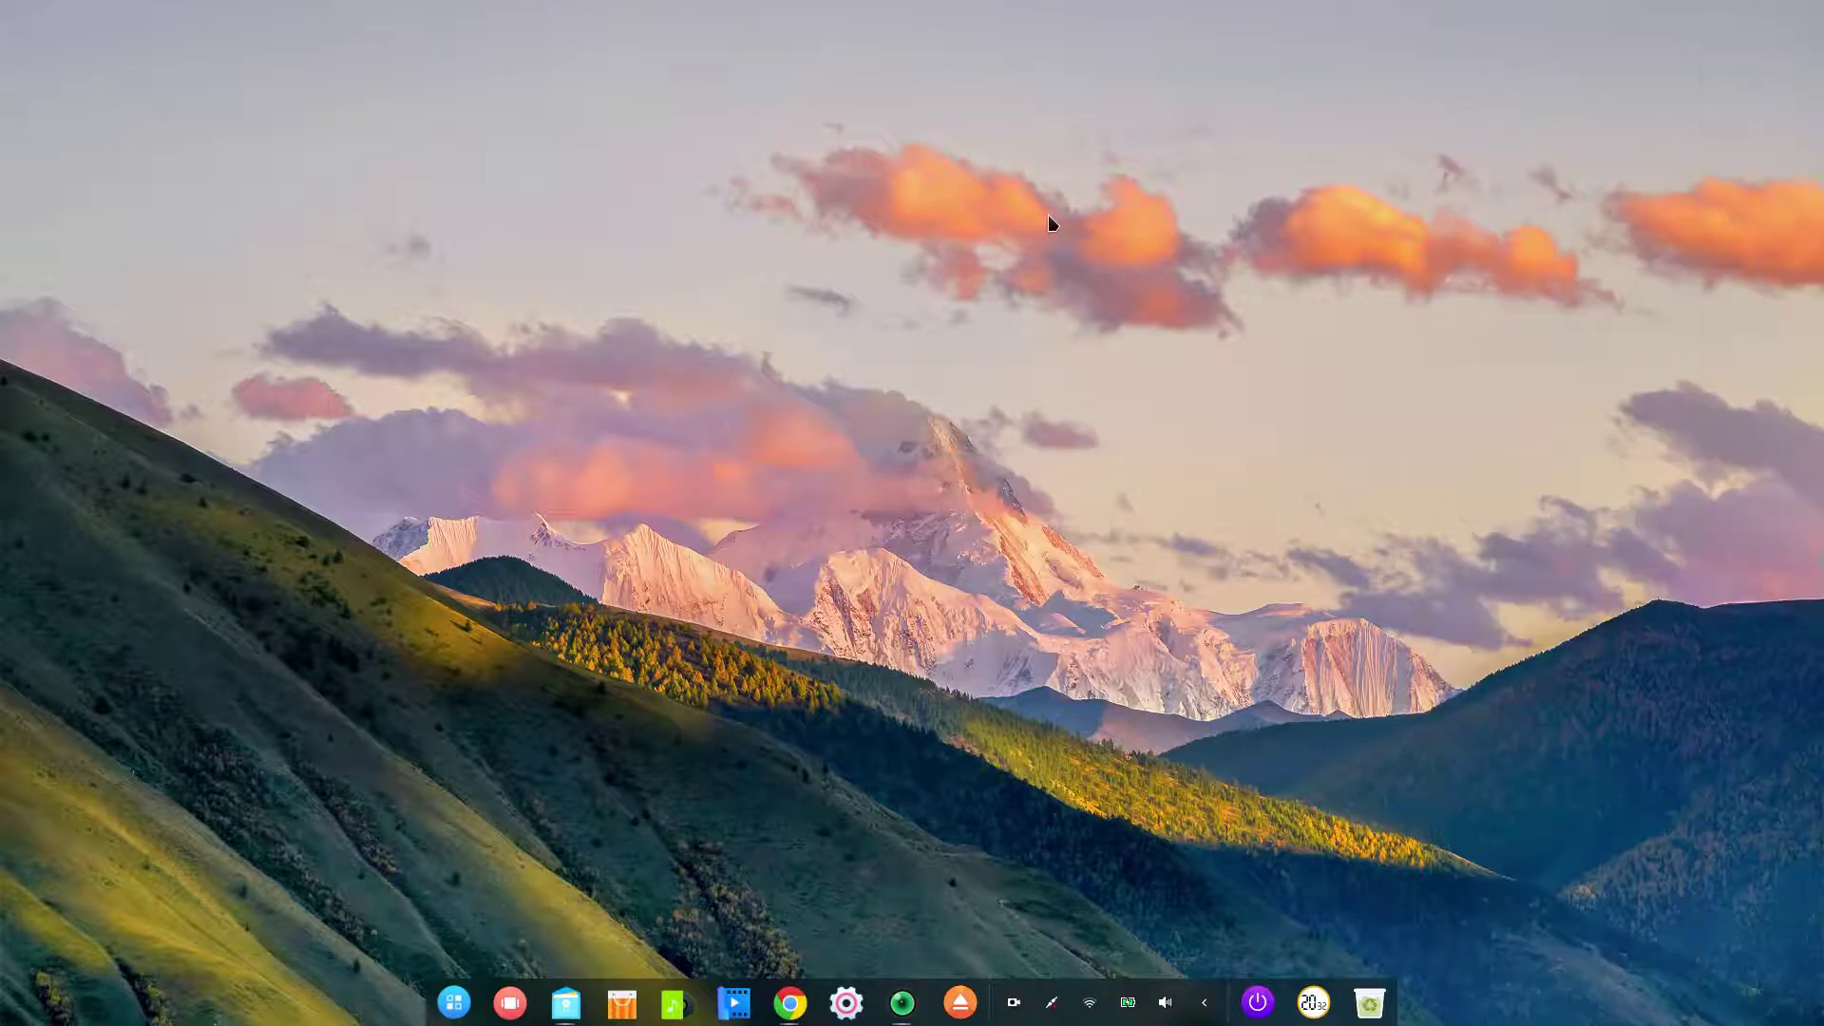
Step: Reopen the Control Center and go back from the Update page to its main page
left_click(845, 1003)
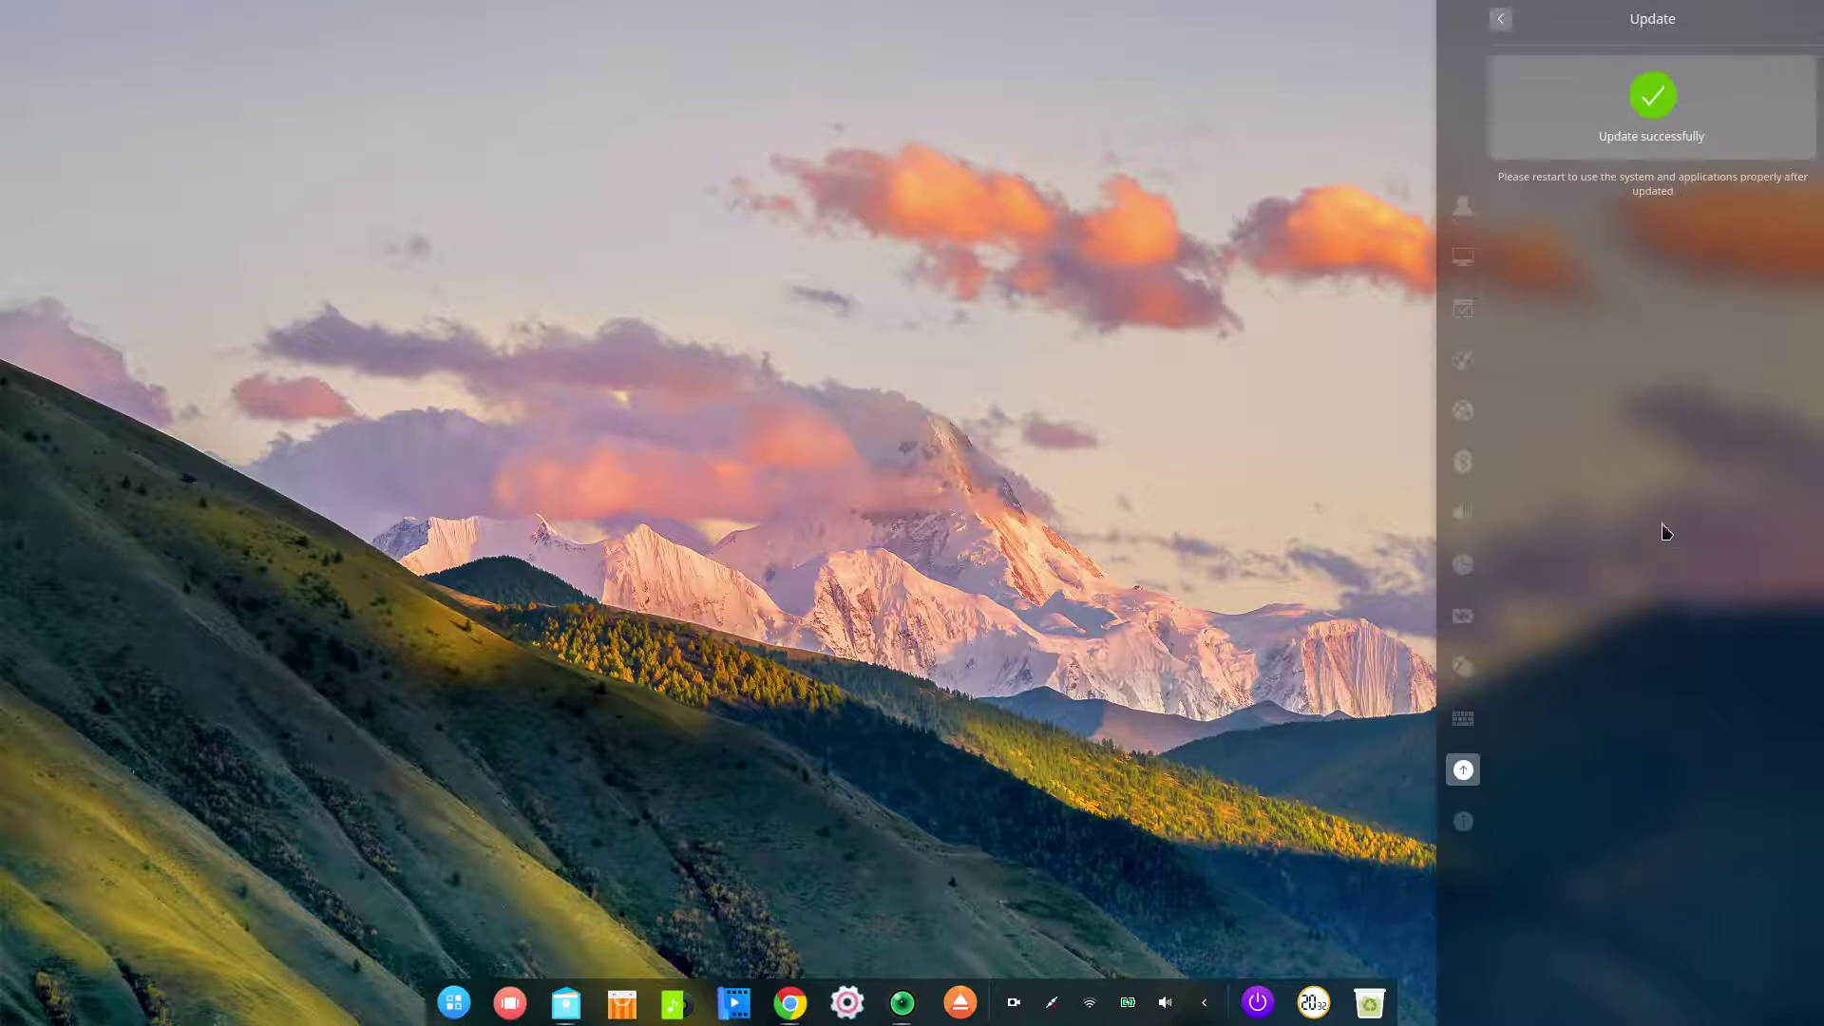
left_click(1501, 19)
left_click(1500, 22)
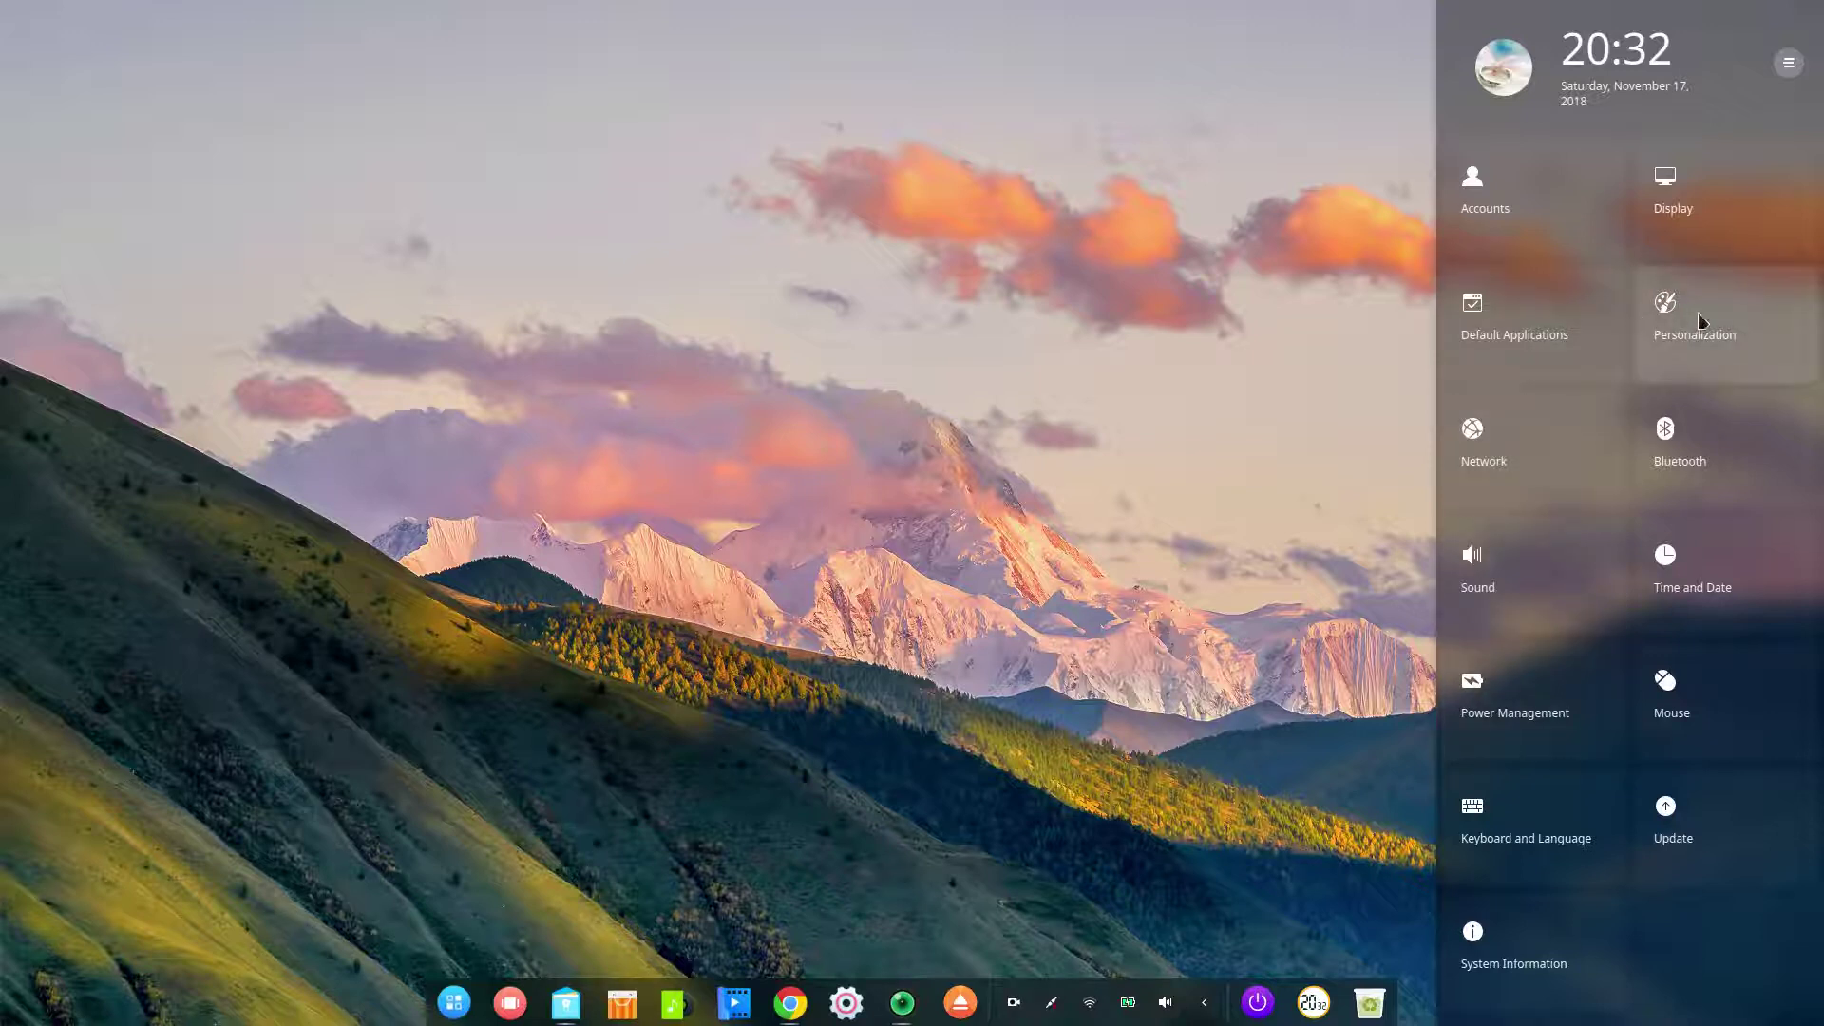
Step: Restore the file manager, move its window toward the desktop's upper-left area, and turn on Dark Theme
left_click(566, 1004)
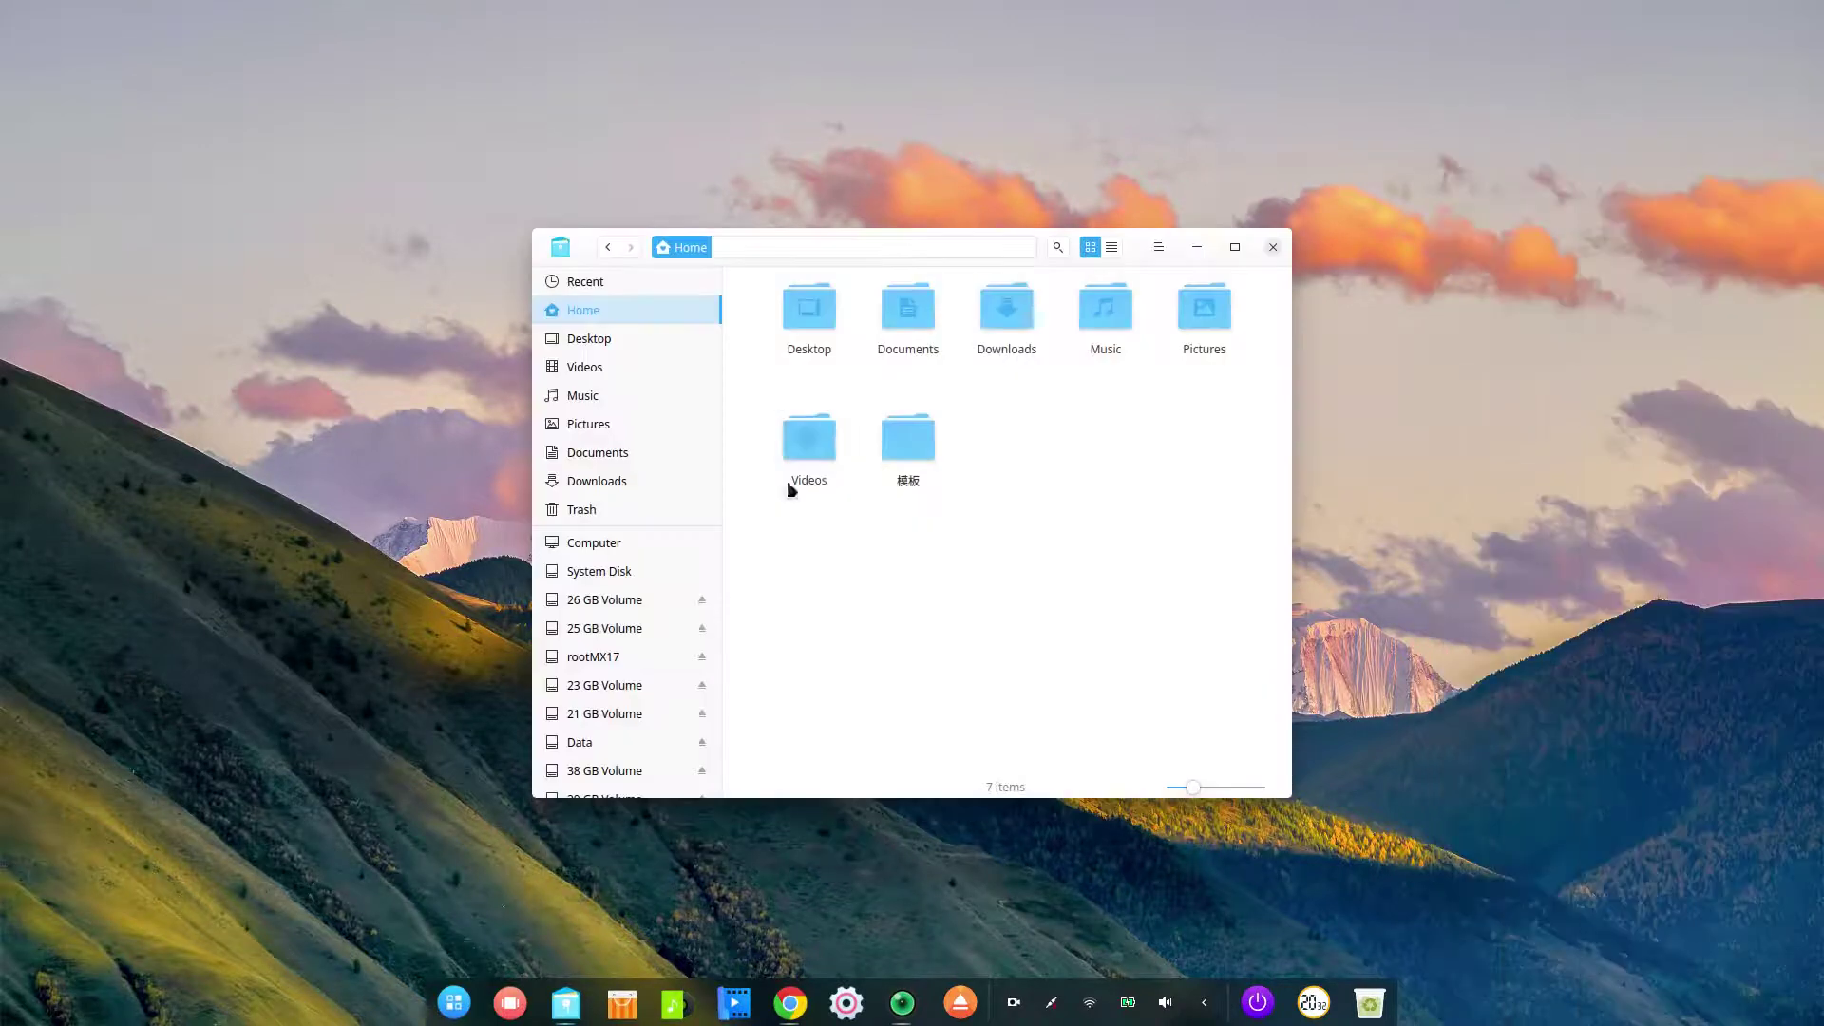
left_click_drag(1135, 244, 890, 153)
left_click(915, 158)
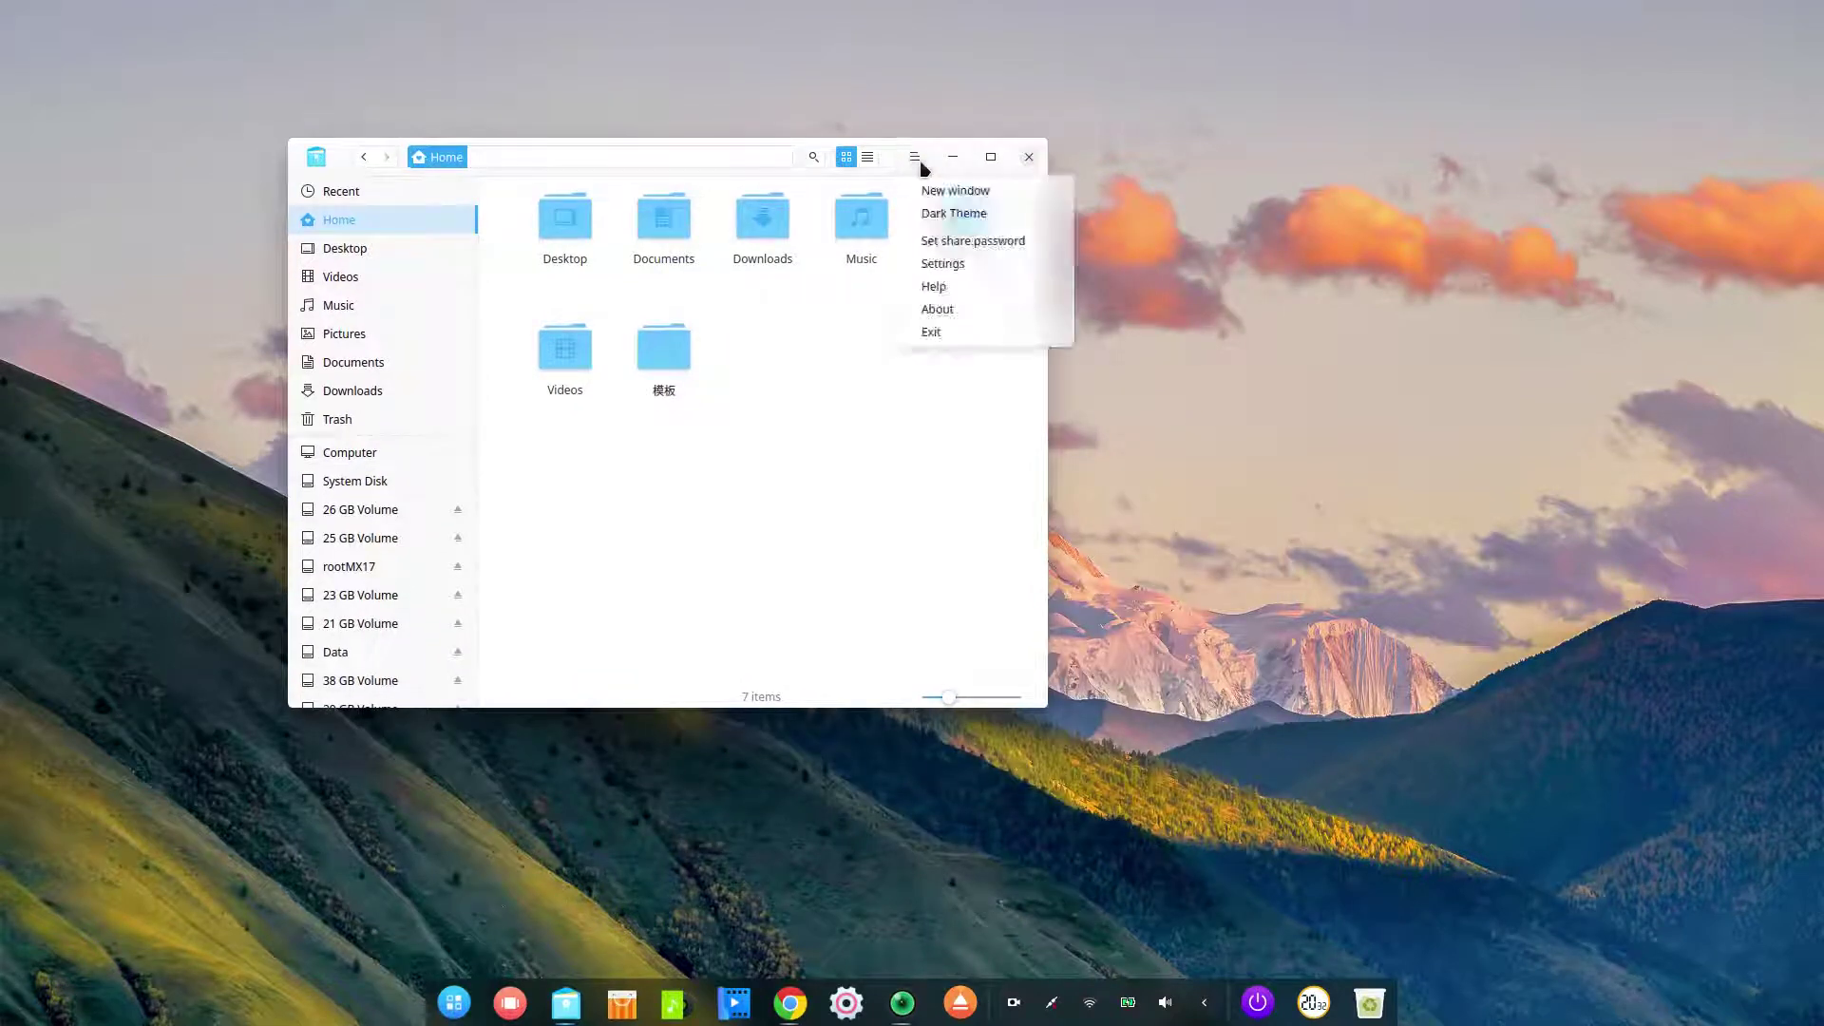
left_click(936, 211)
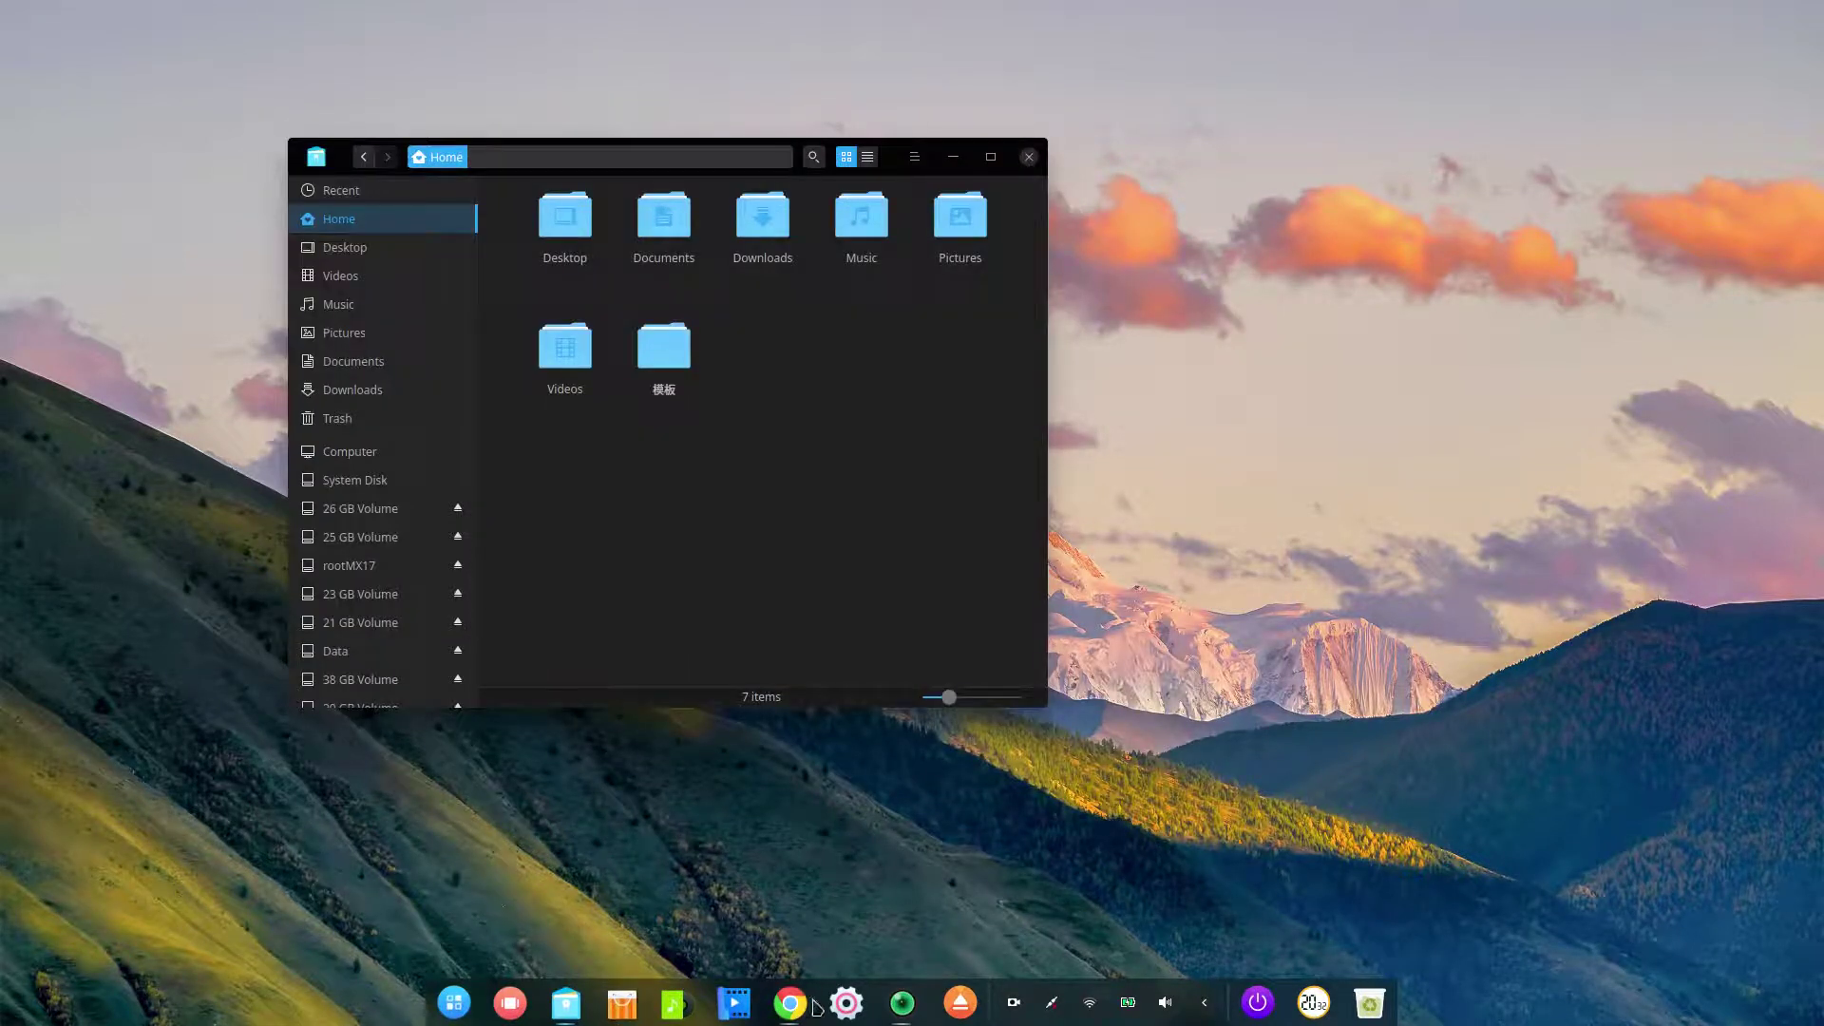
Step: In the Control Center's Personalization theme settings, try the deepin-dark icon theme, switch back to deepin, and apply the Papirus icon theme
left_click(845, 1003)
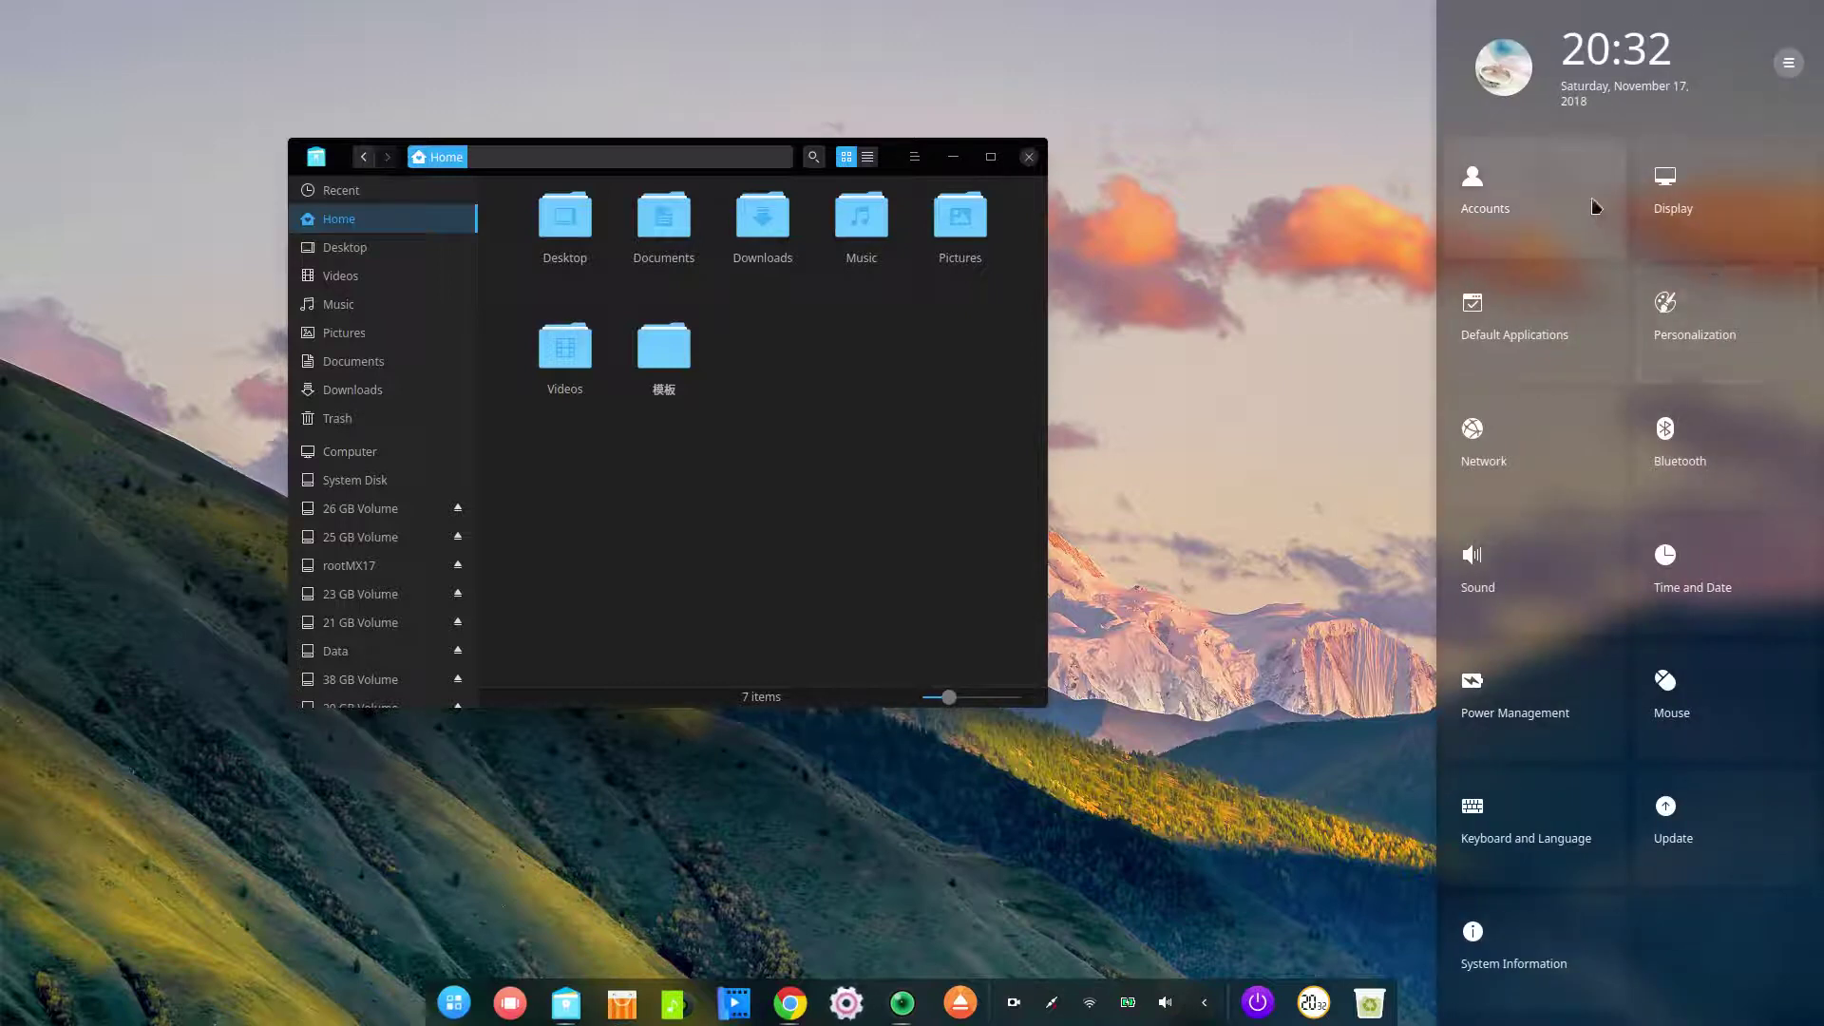
left_click(1733, 361)
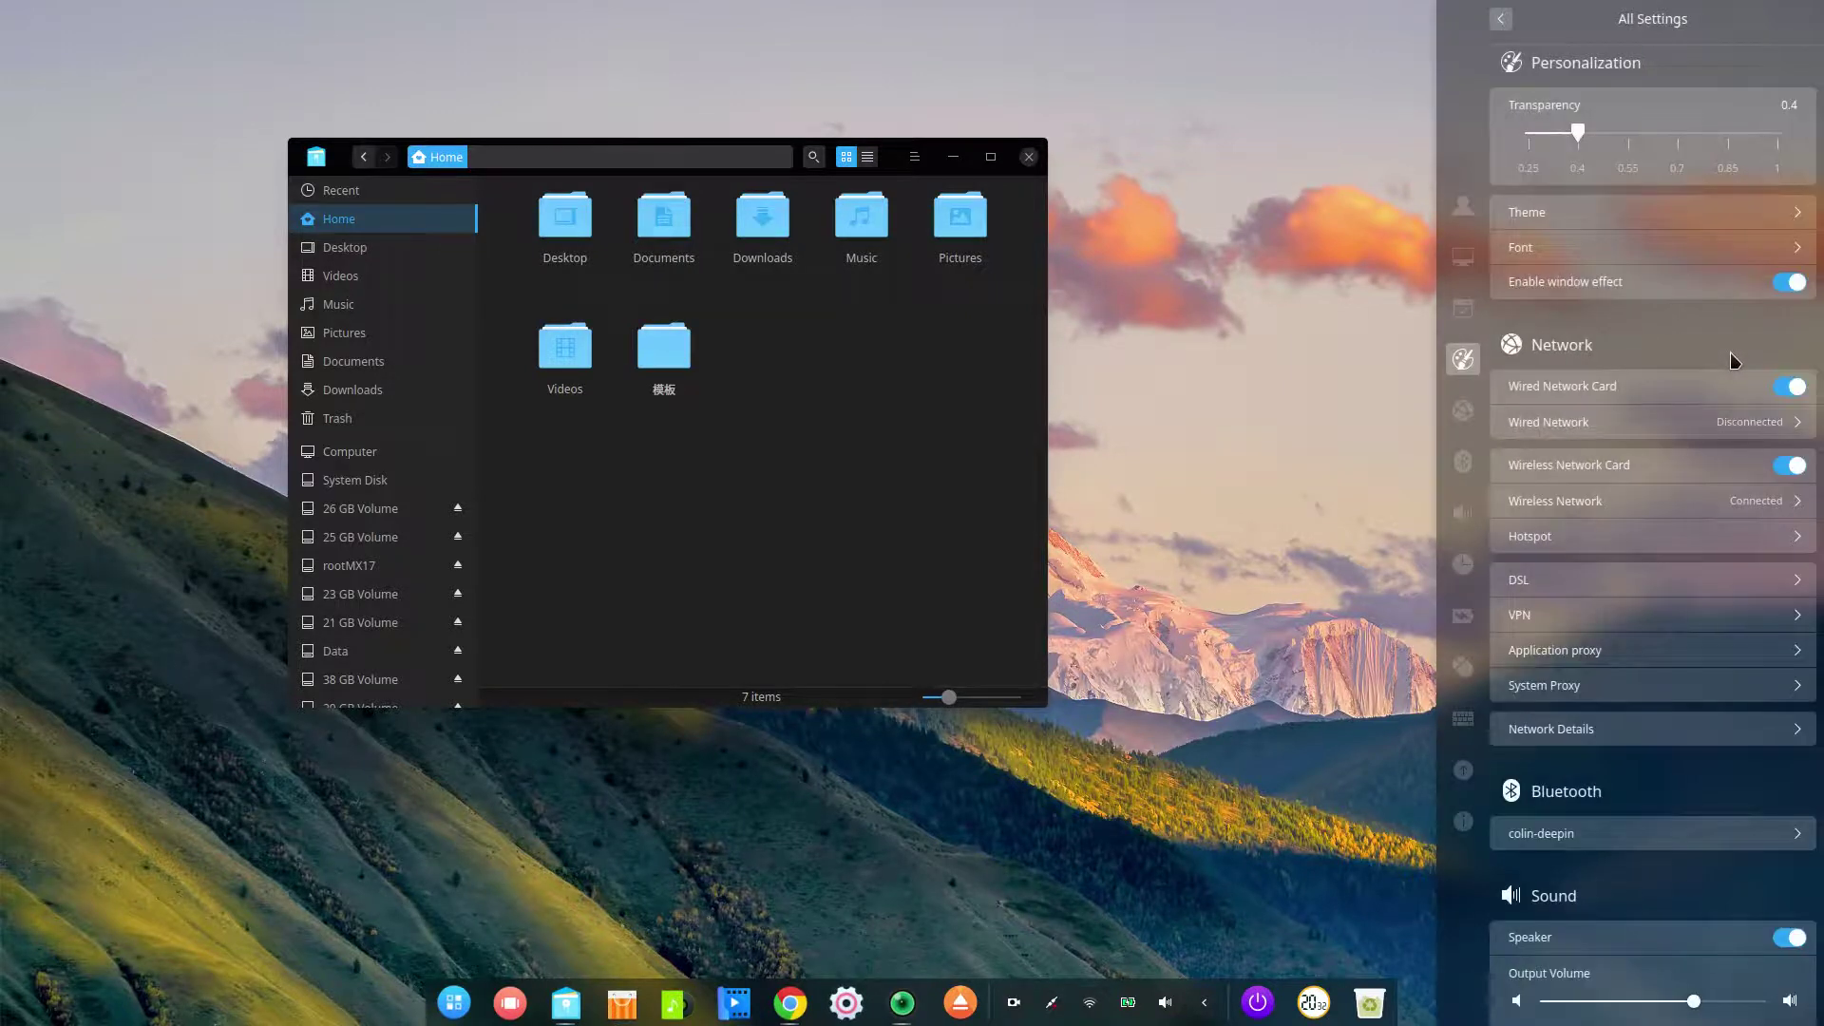
left_click(1597, 215)
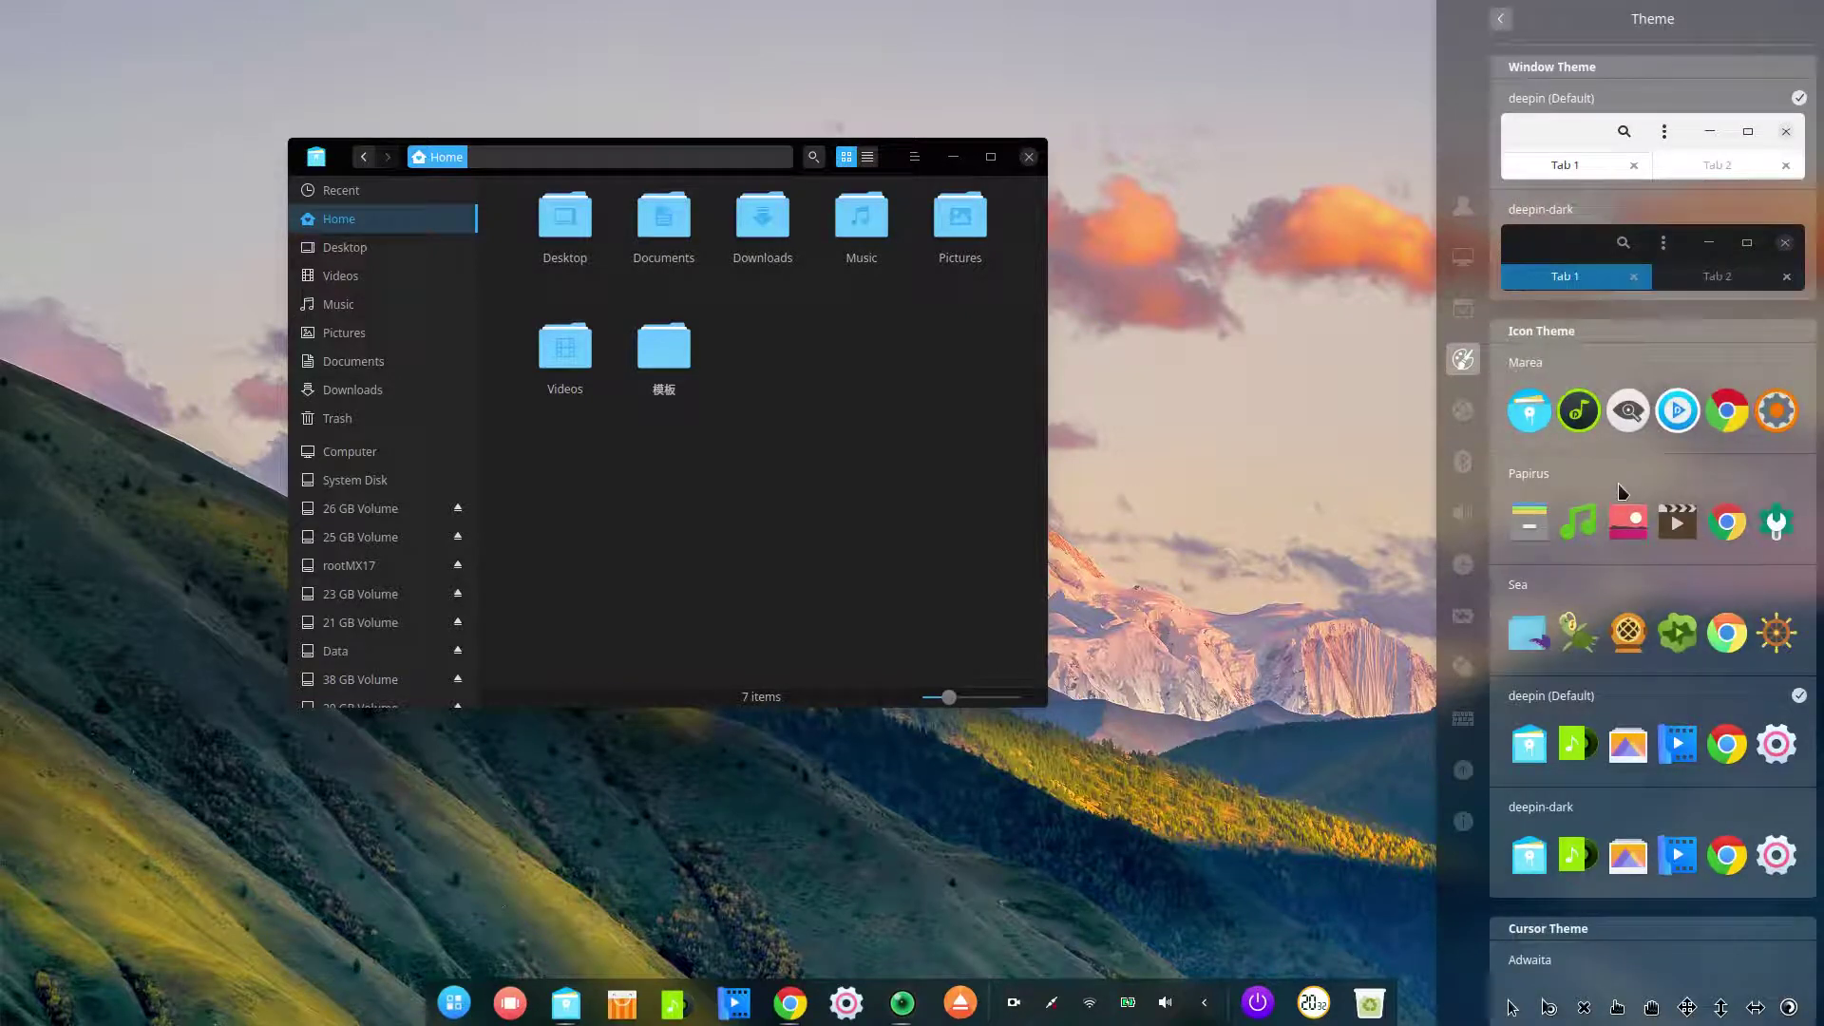
scroll(1622, 492, "down", 2)
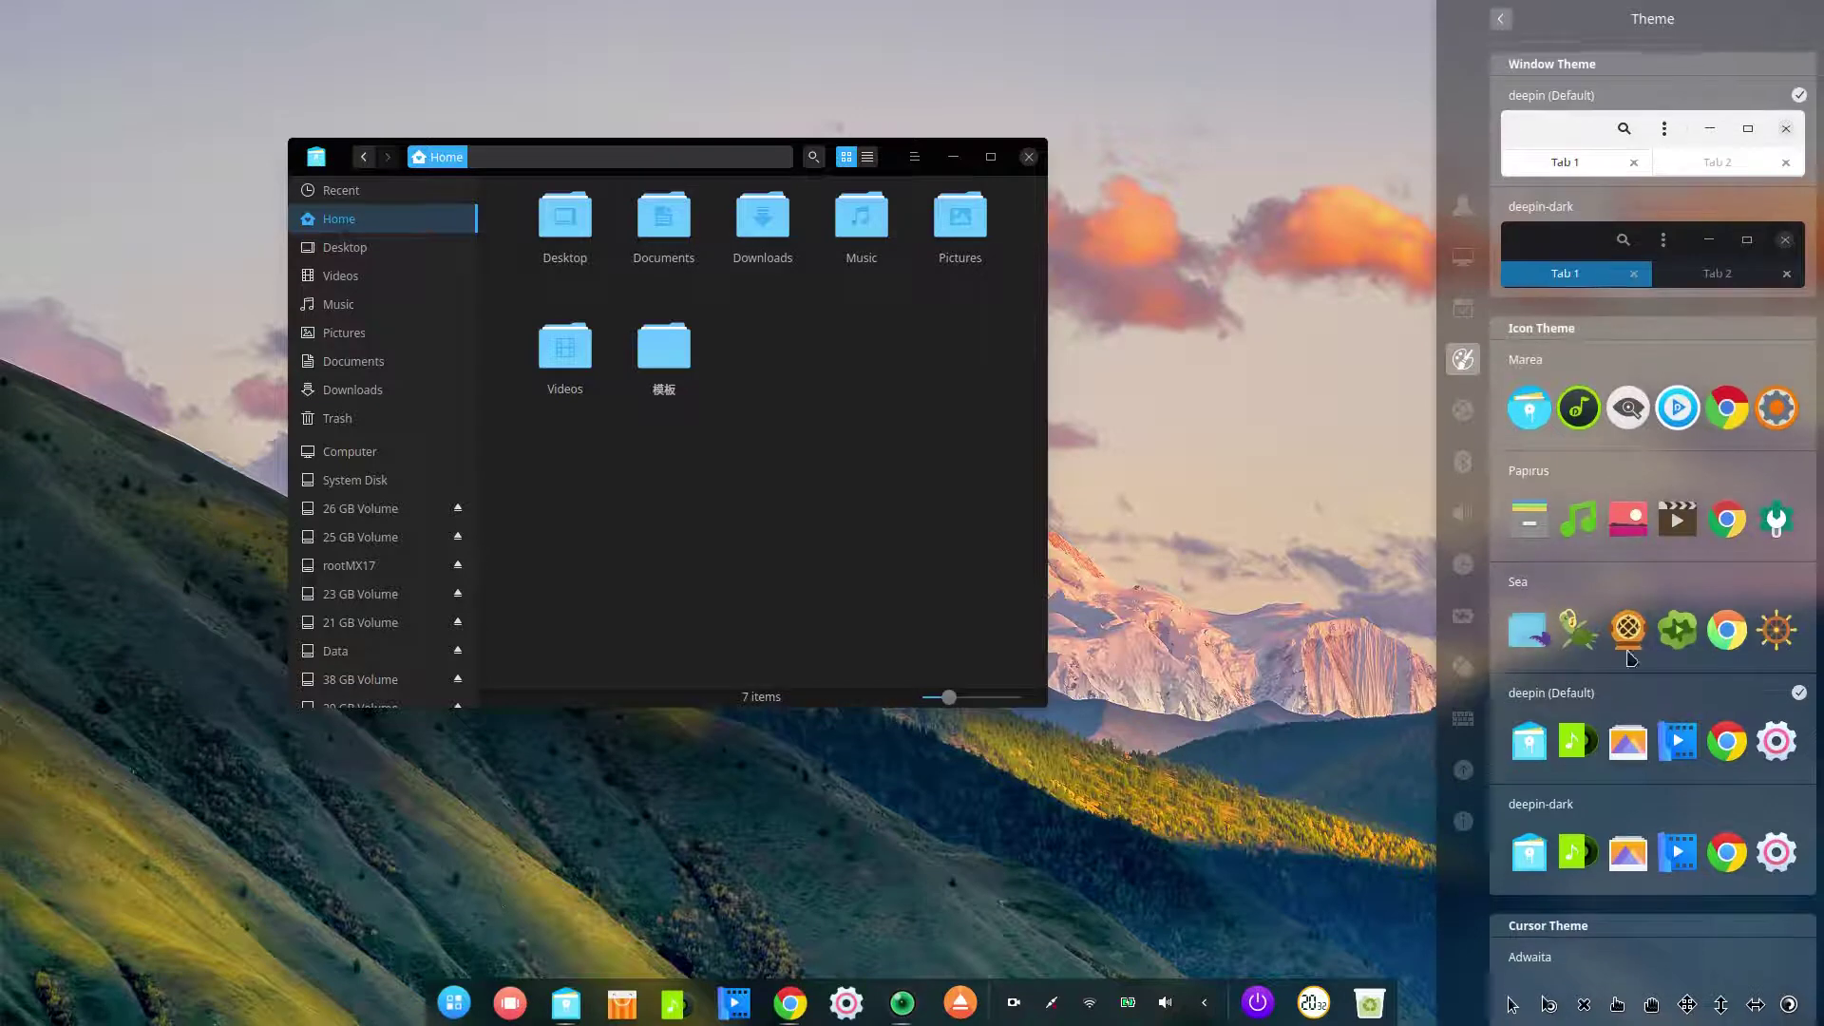
left_click(1596, 843)
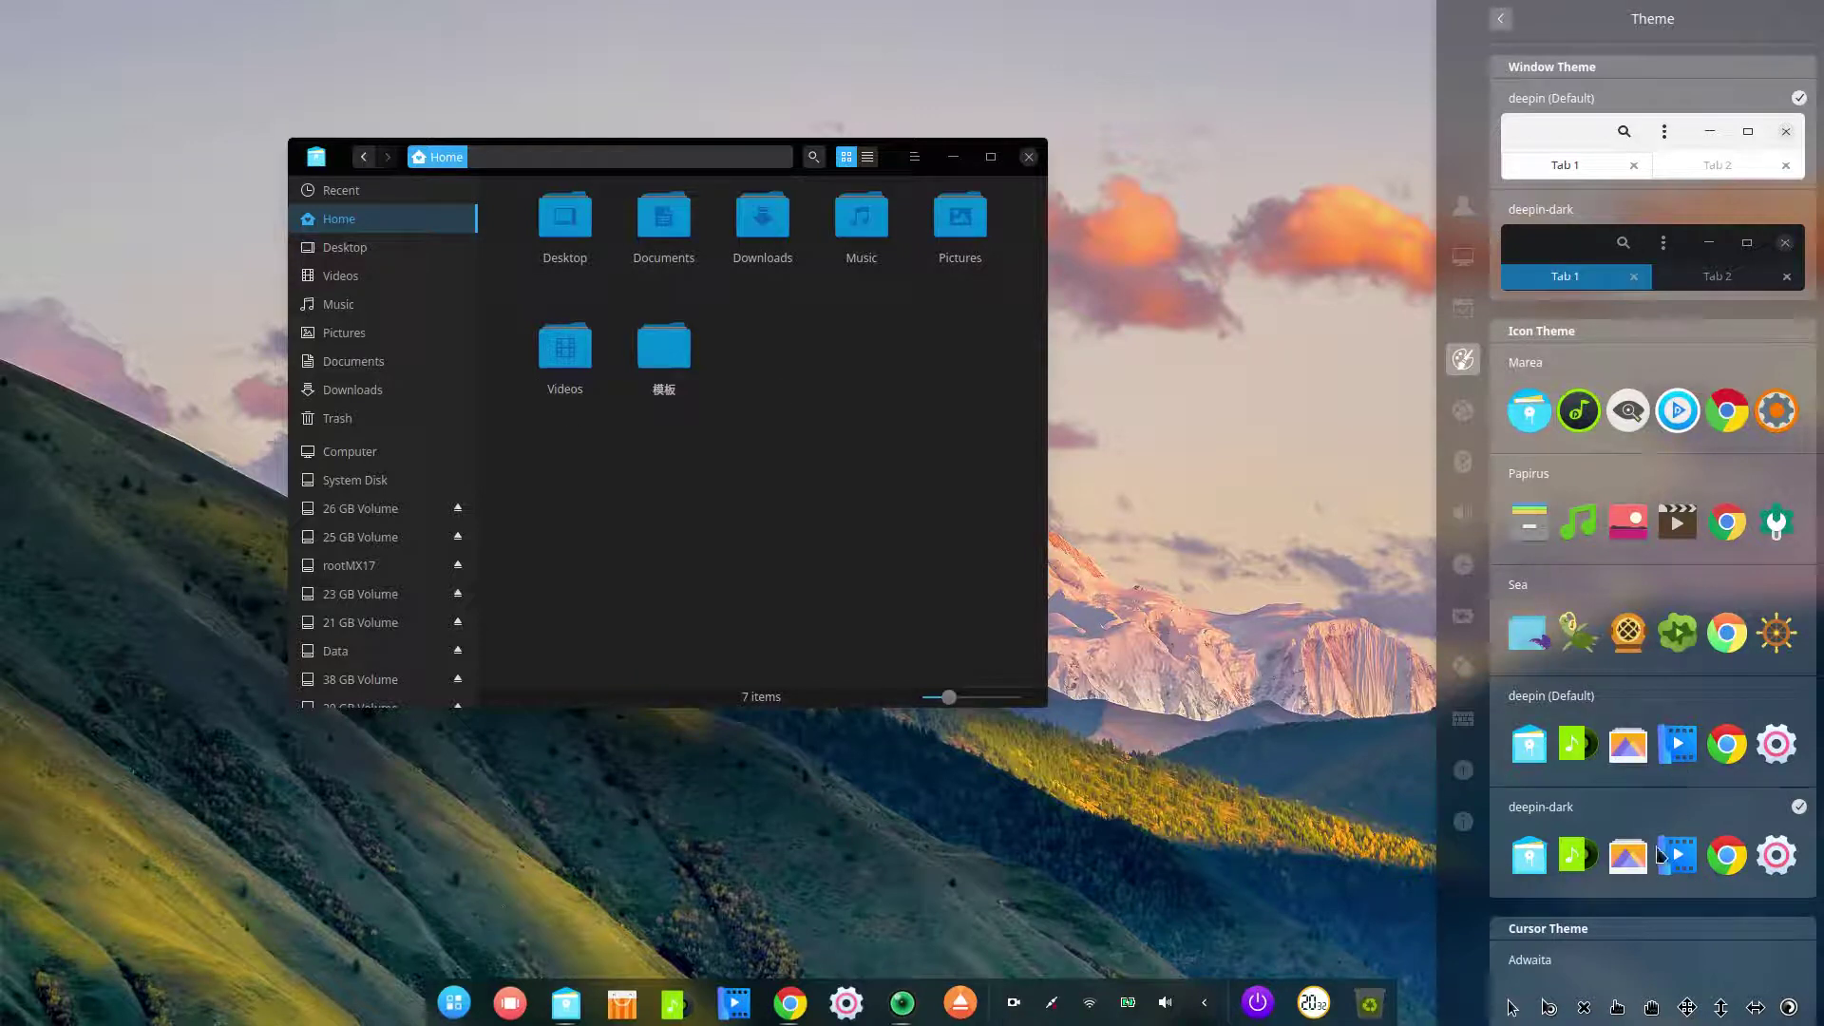
left_click(1627, 746)
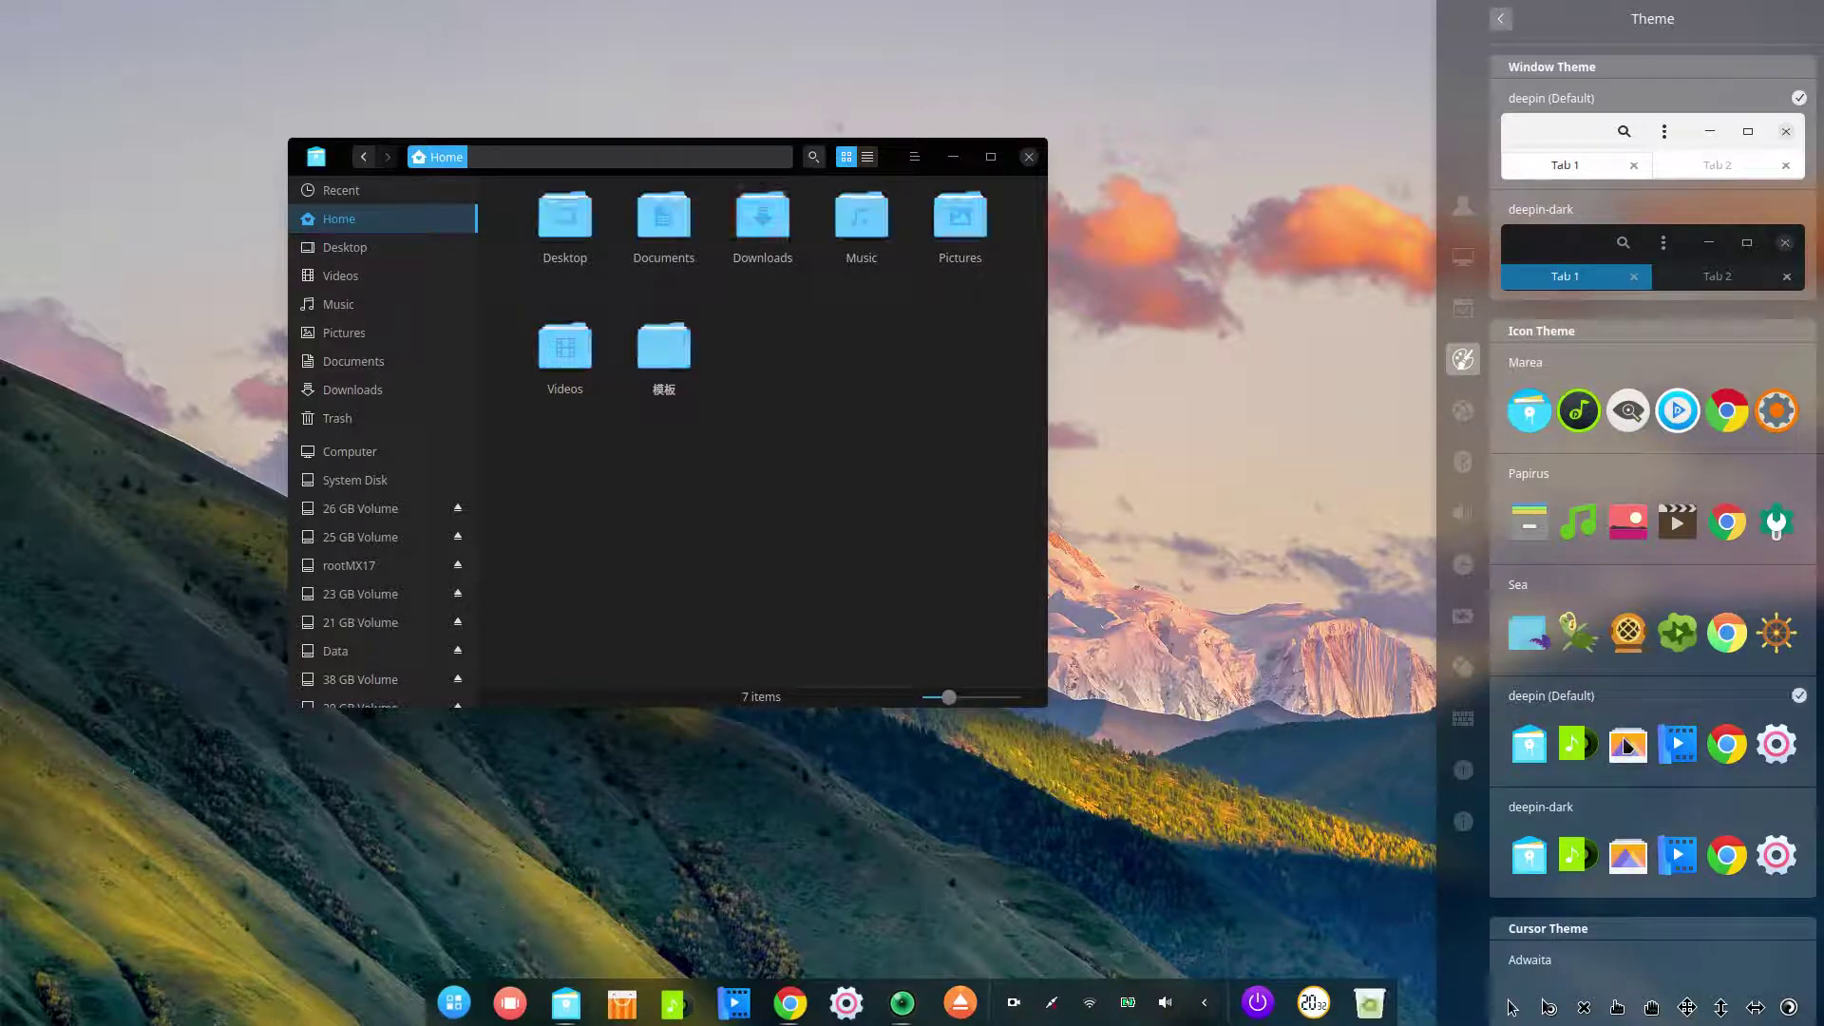
left_click(1589, 516)
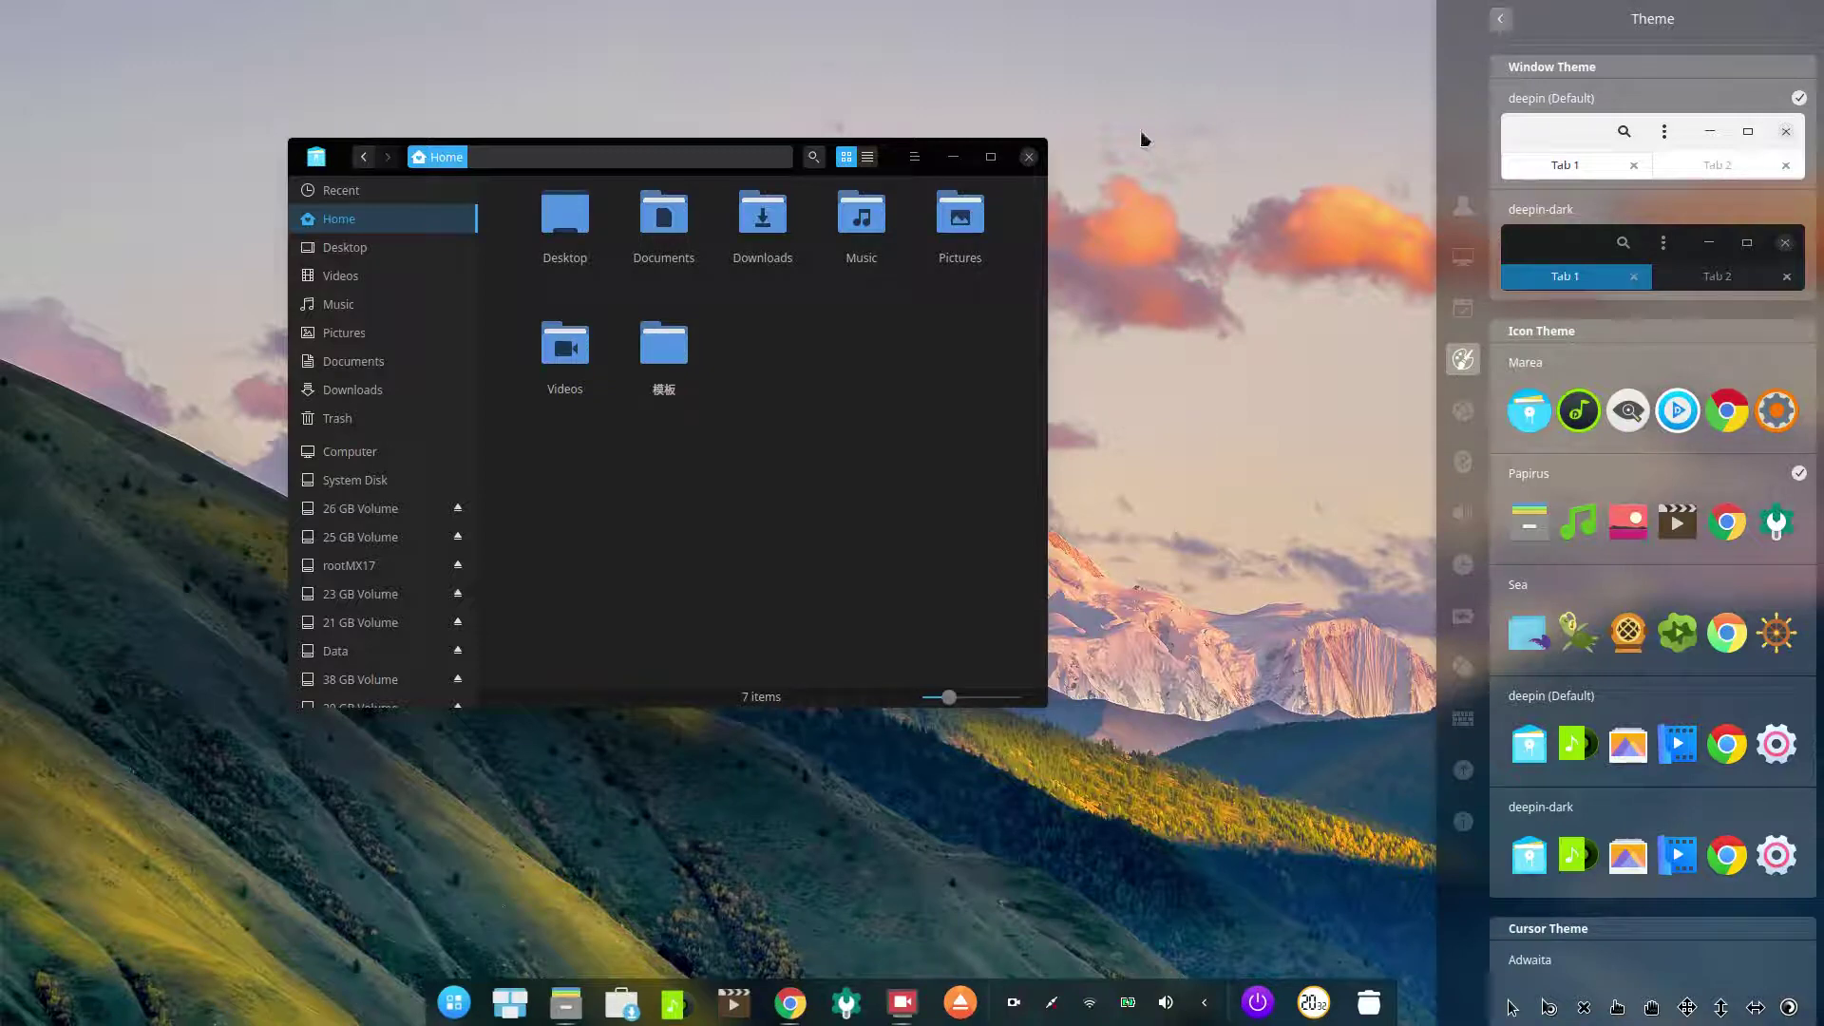
Step: Turn off the file manager's Dark Theme and close its window
left_click(915, 156)
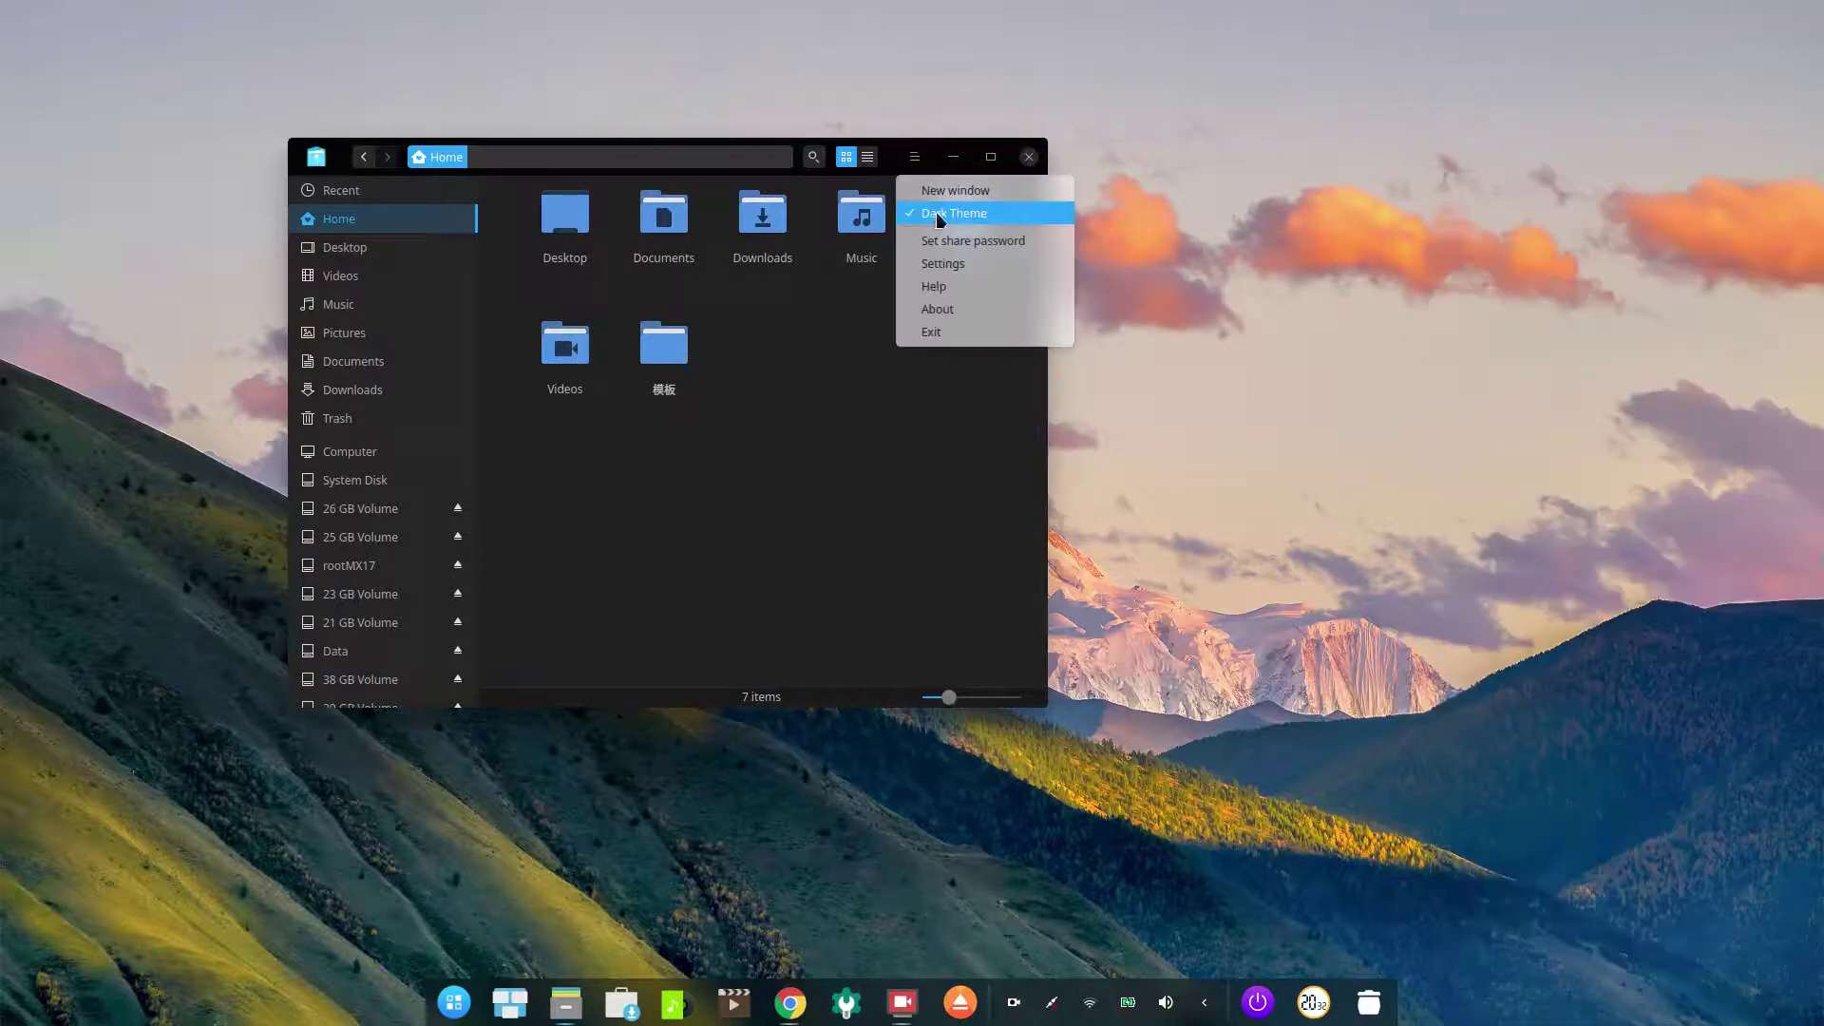
left_click(941, 215)
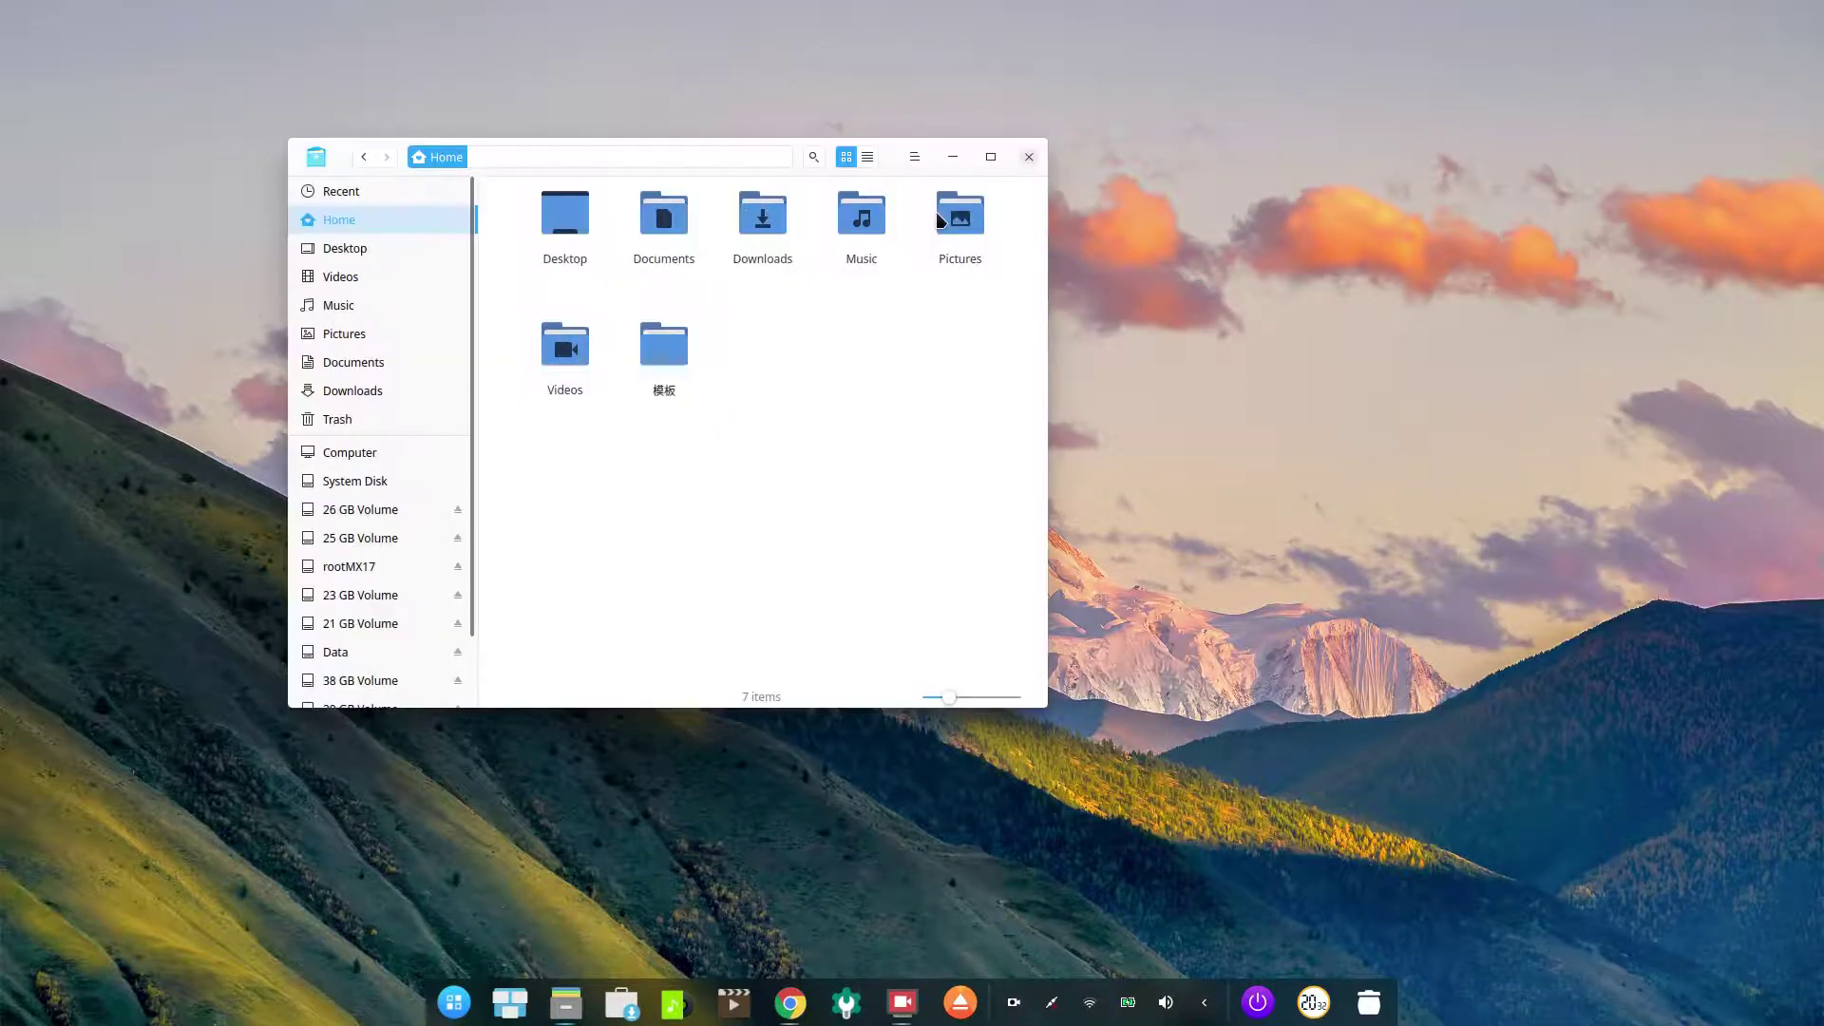
left_click(1029, 158)
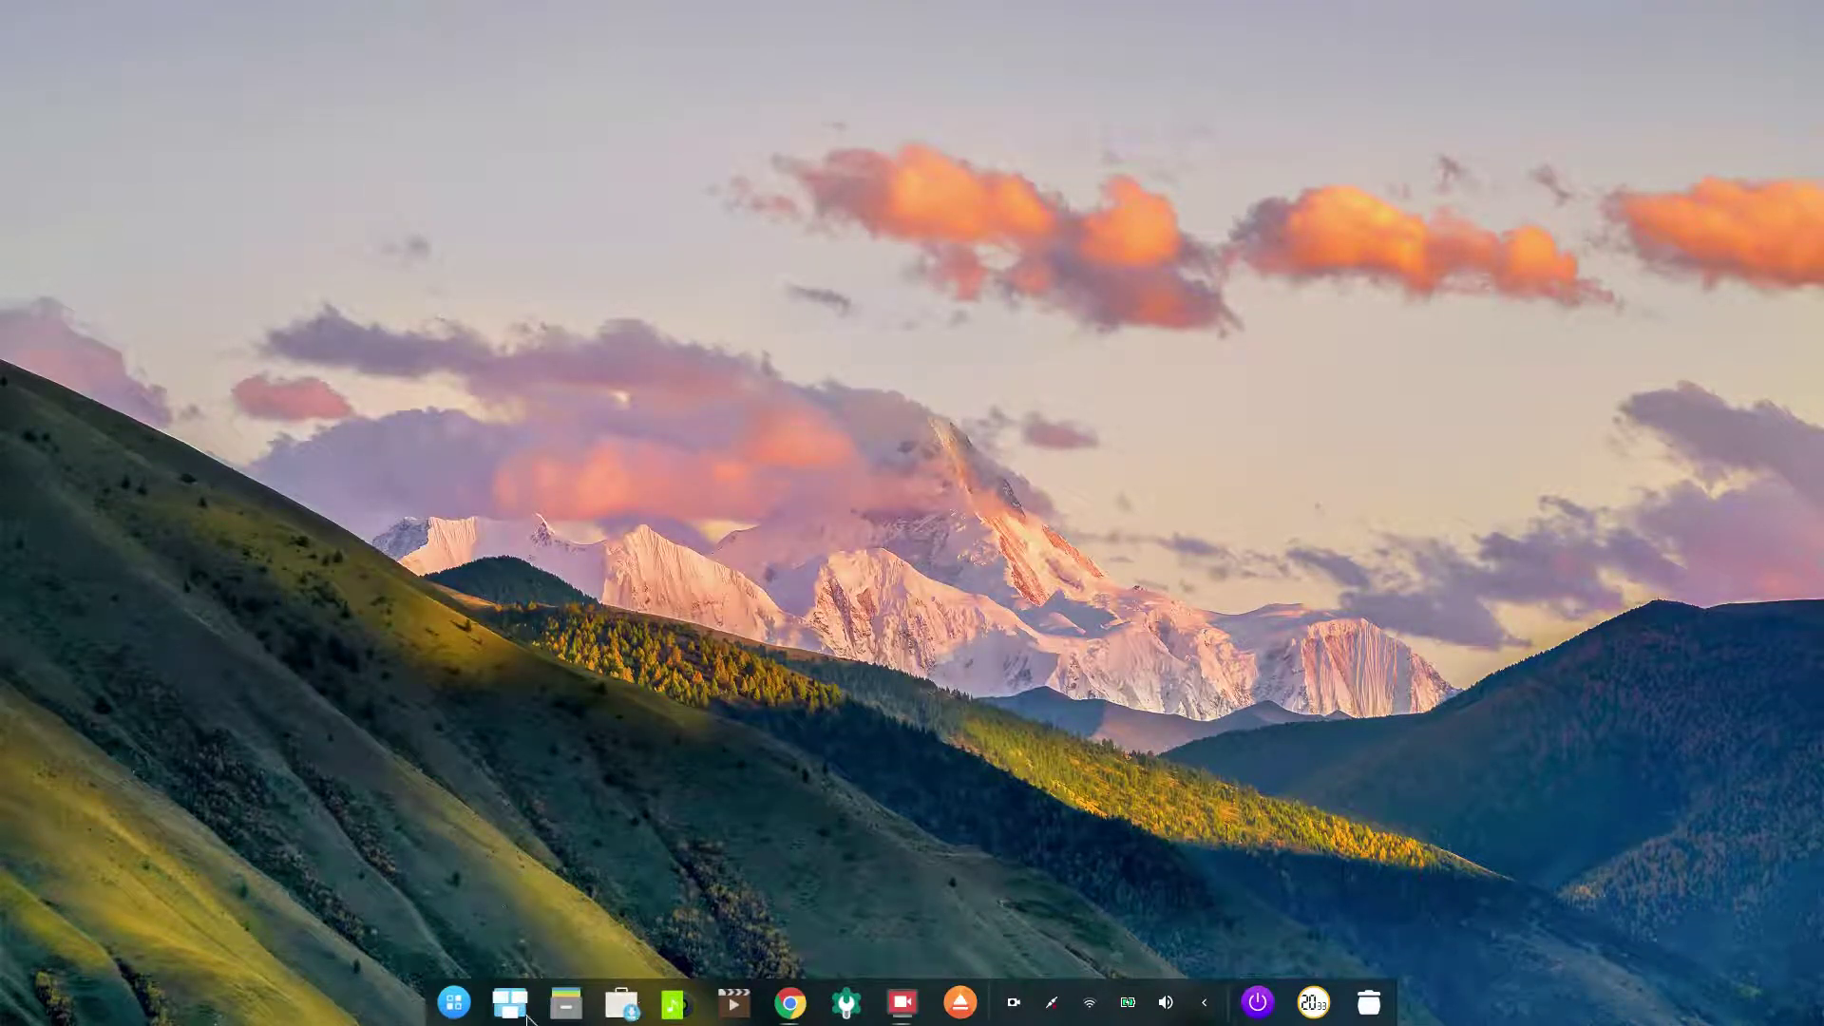
Step: Open Deepin Movie, switch it to Light Theme and back, and close the player
left_click(735, 1014)
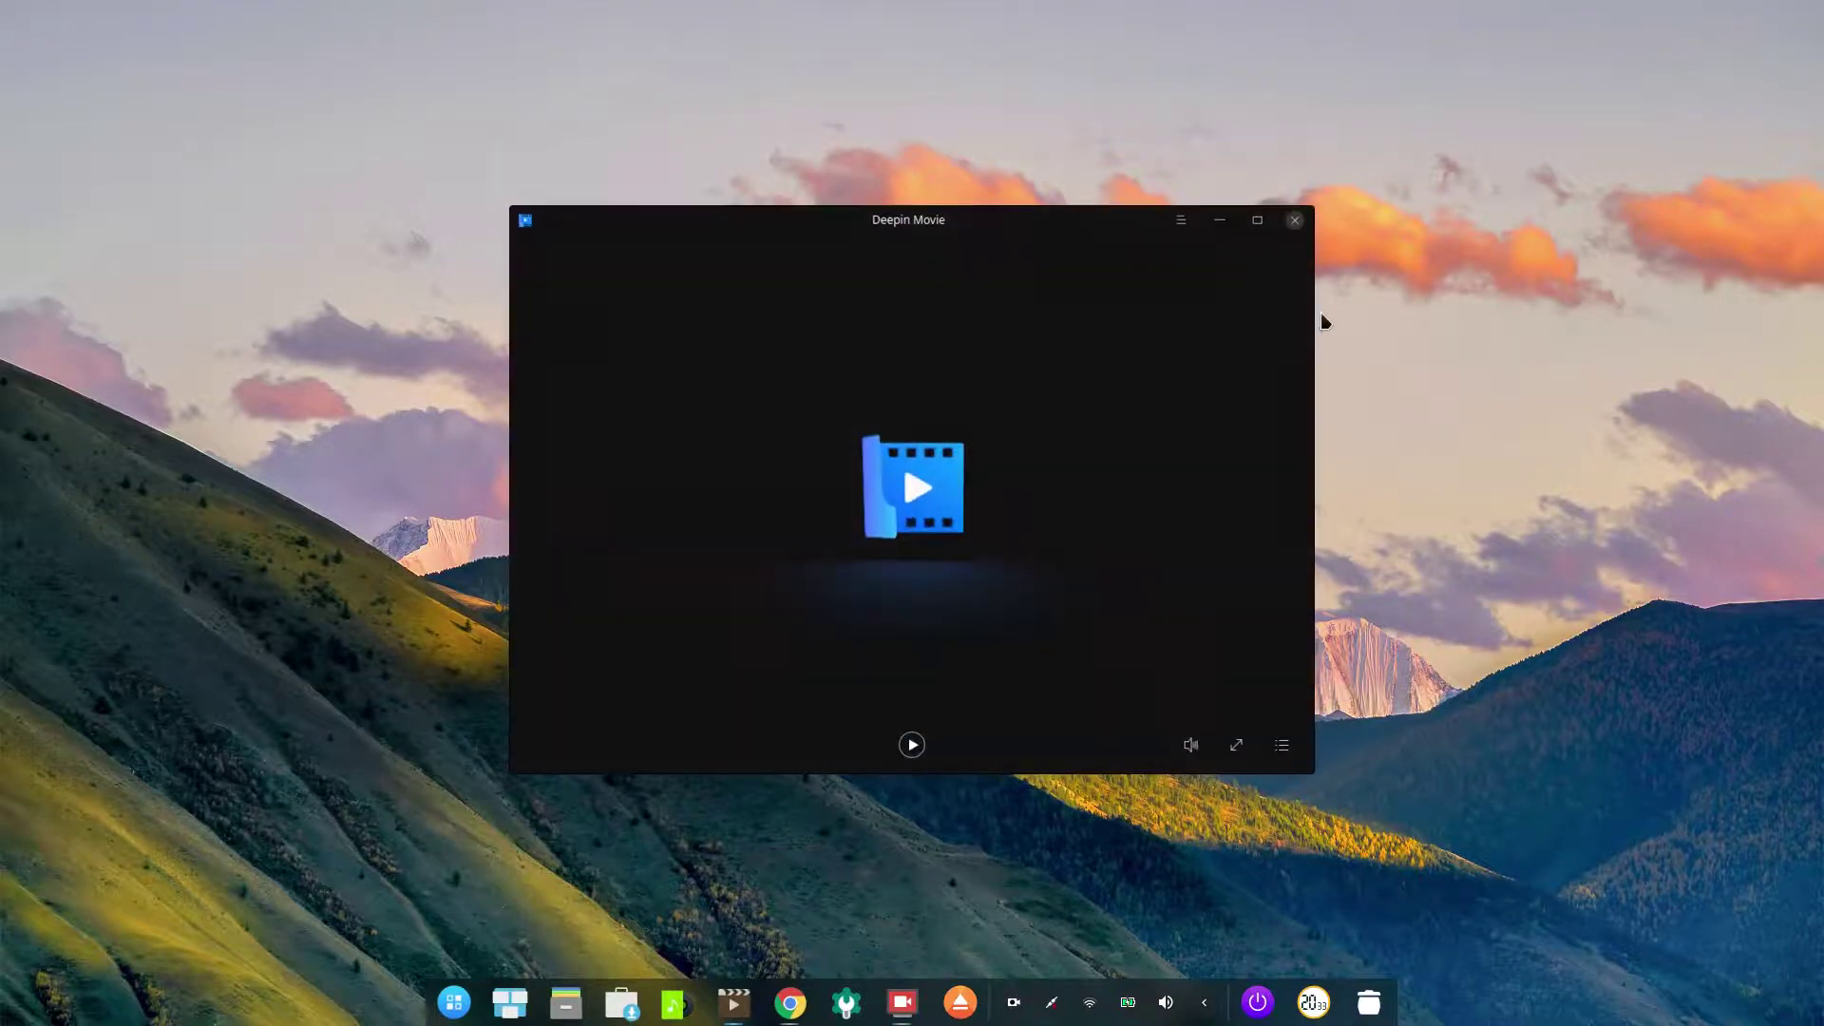
left_click(1178, 220)
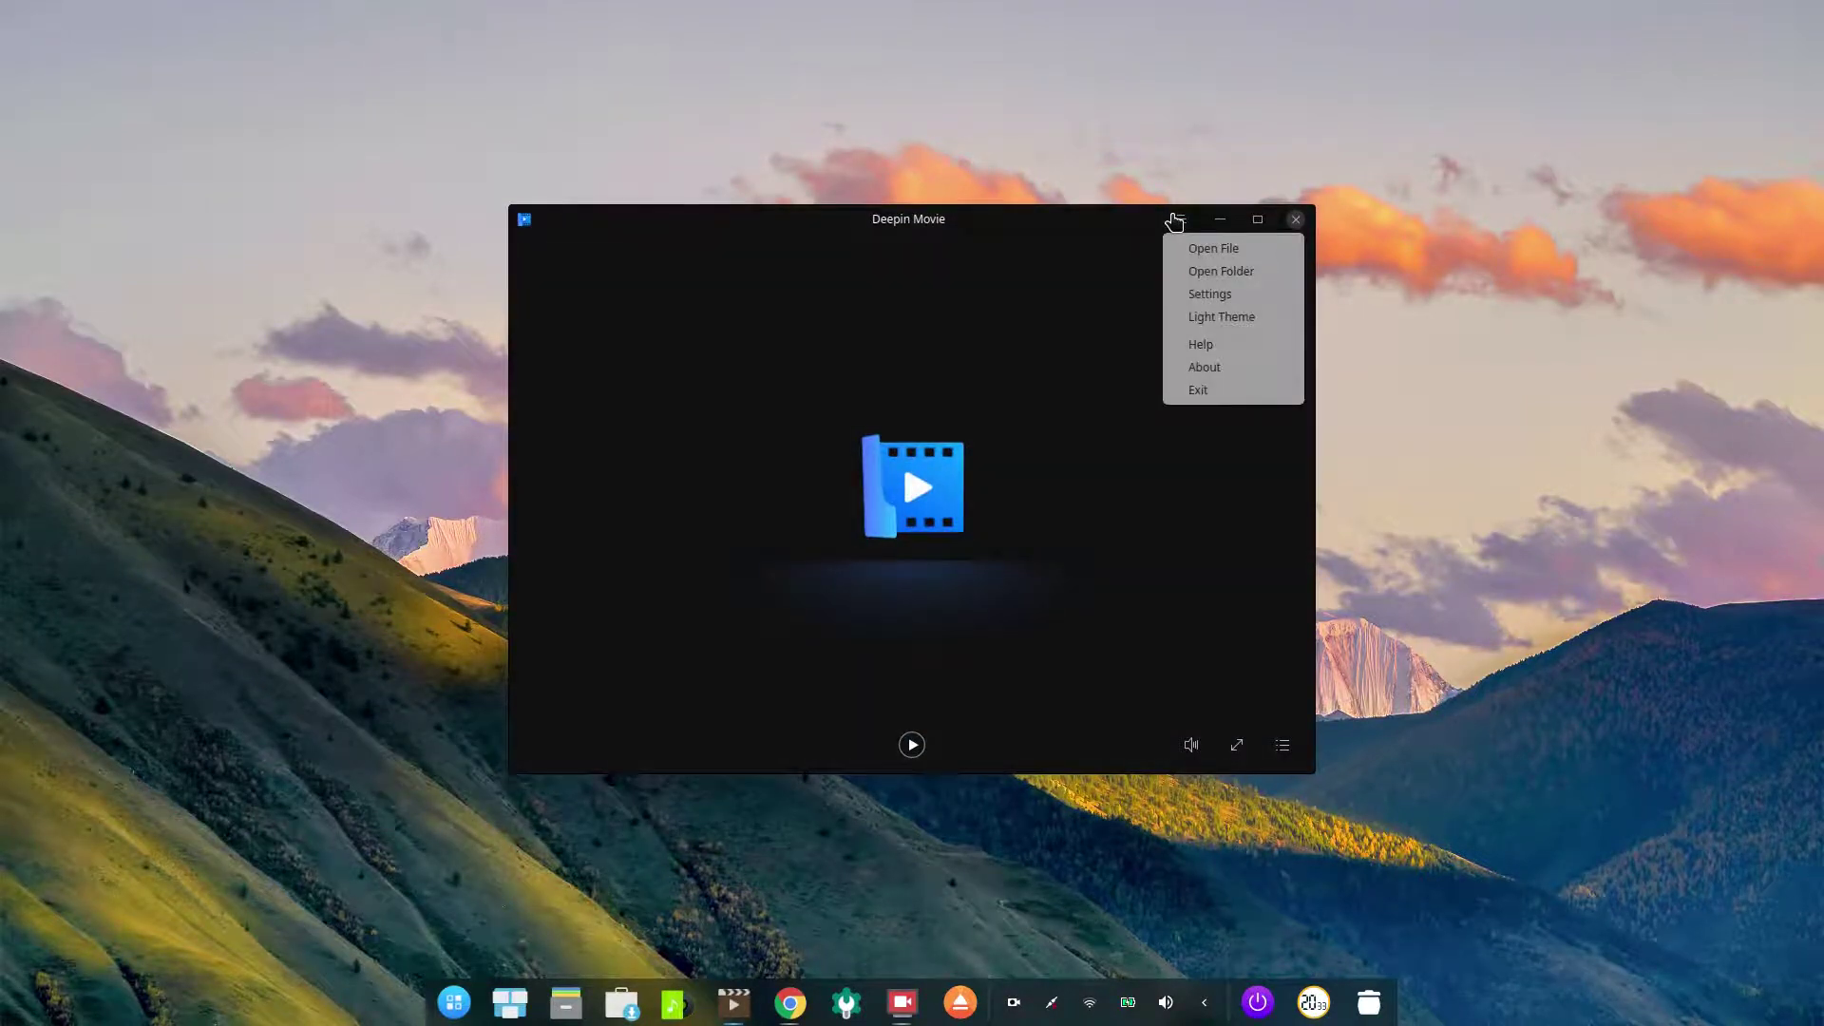
left_click(1245, 317)
left_click(1181, 221)
left_click(1213, 319)
left_click(1294, 221)
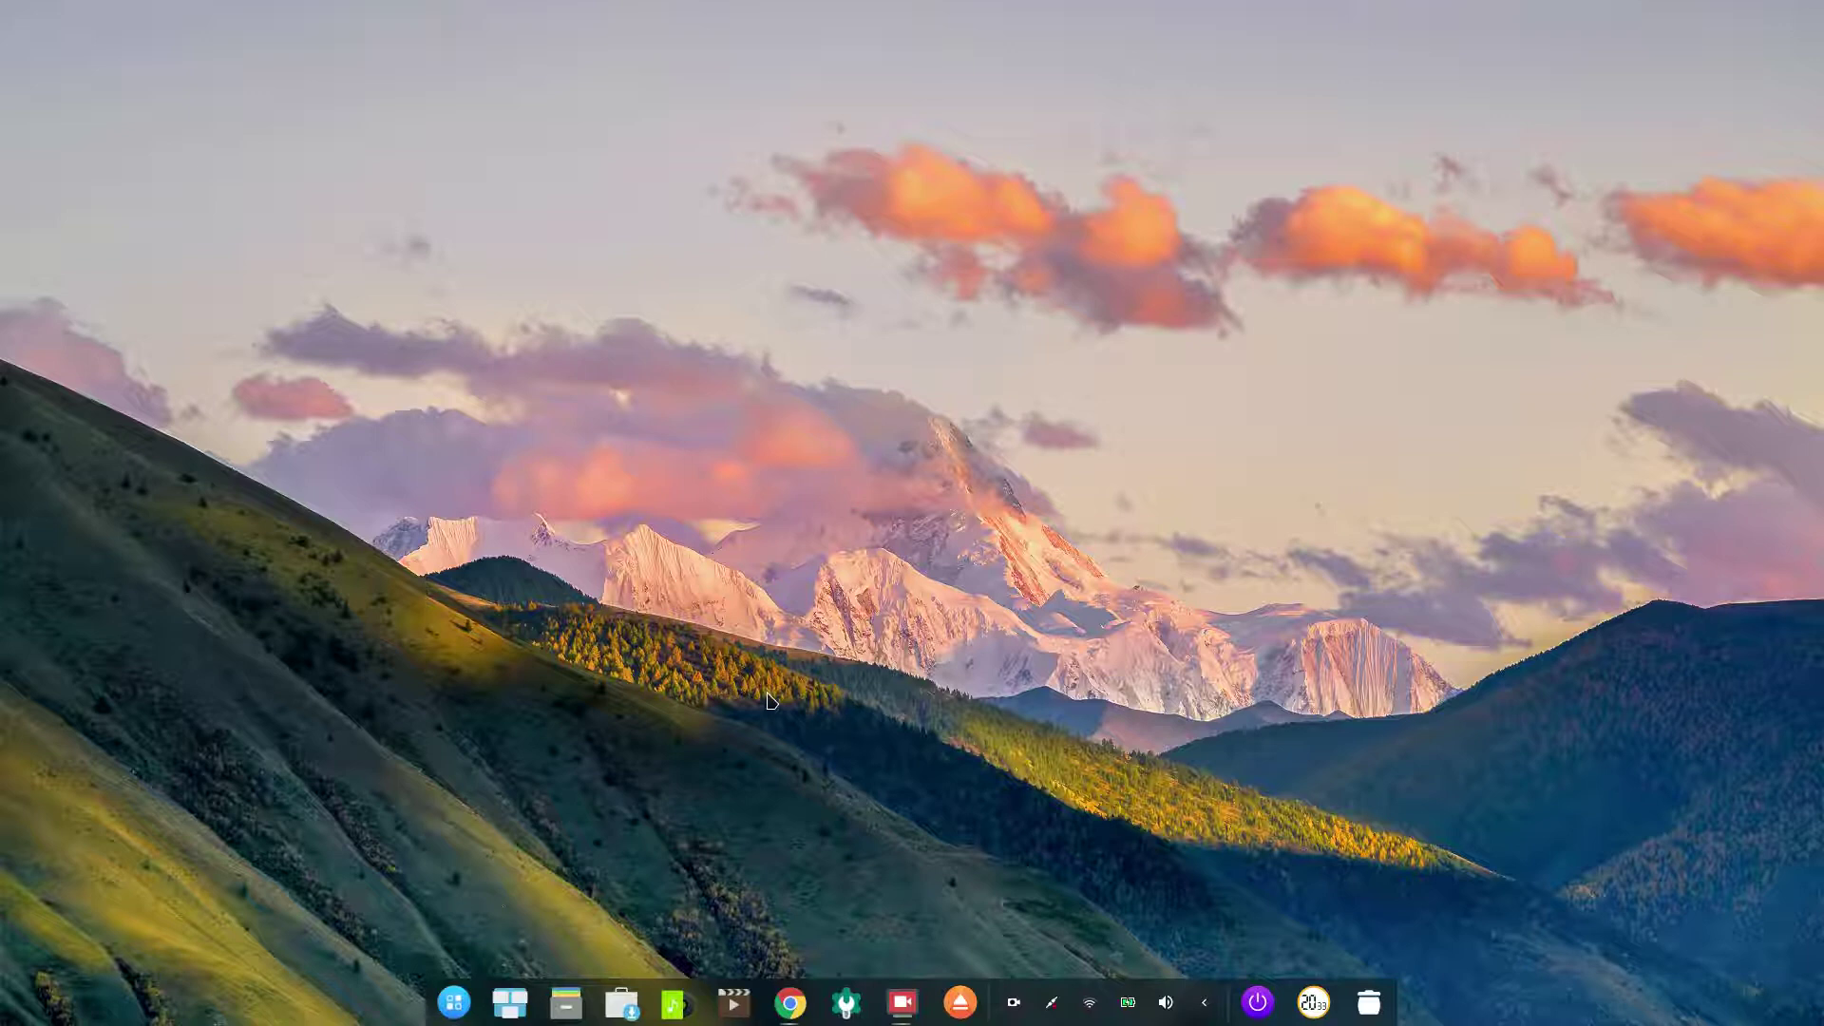
Step: Launch Deepin Calculator from the application launcher, check its menu options, and close it
left_click(455, 1002)
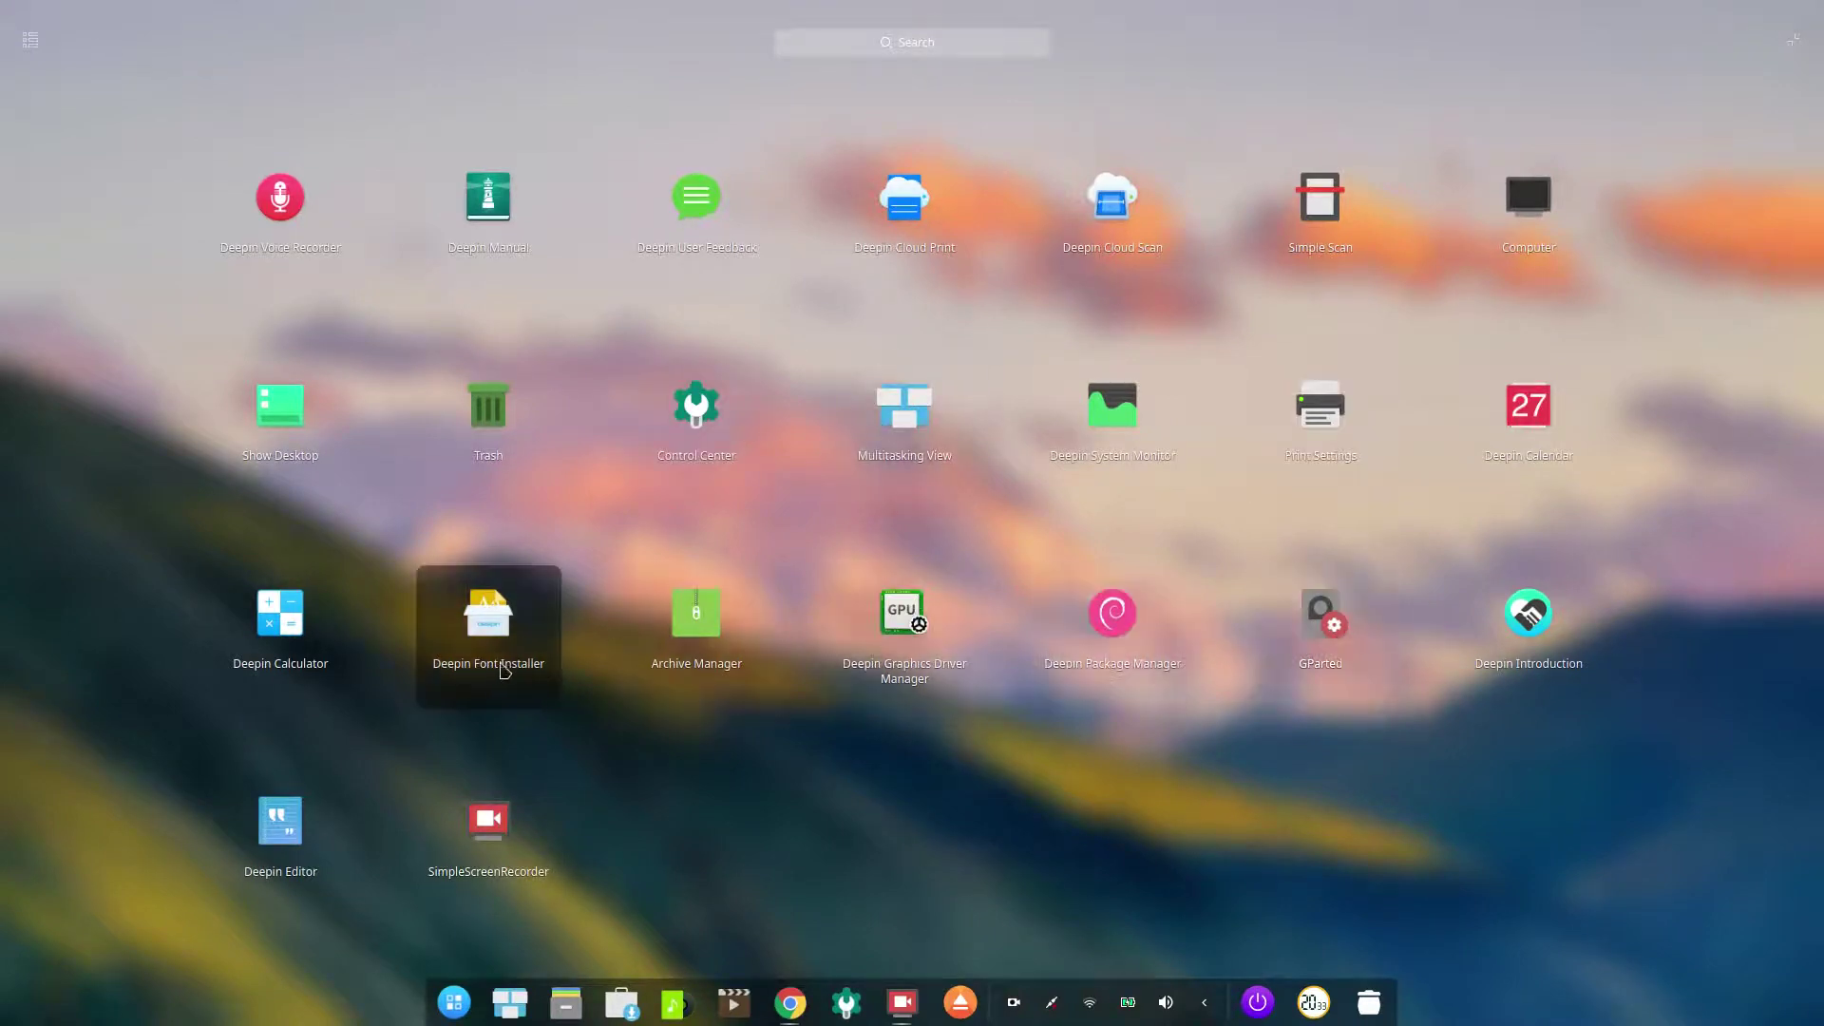
left_click(311, 674)
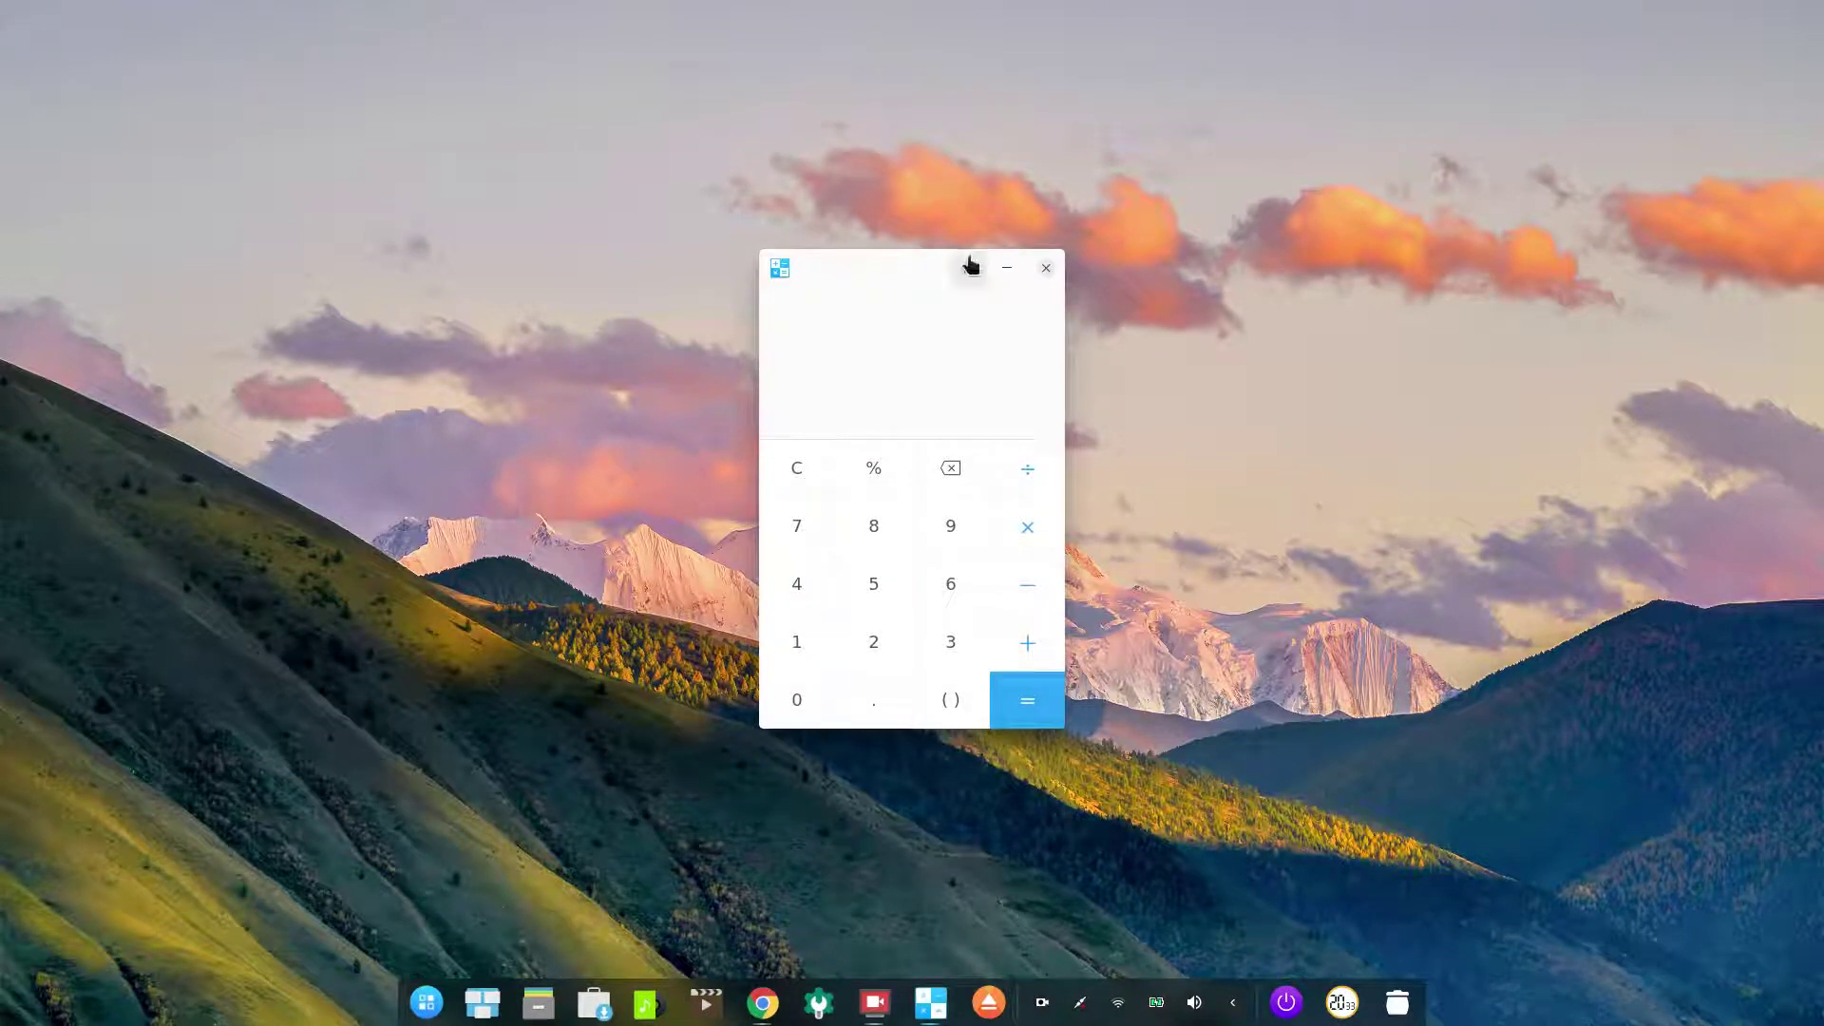
left_click(970, 266)
left_click(1046, 268)
left_click(1046, 268)
Step: Launch GParted with the account password entered for authentication, view the disk partitions, and close it
left_click(443, 1013)
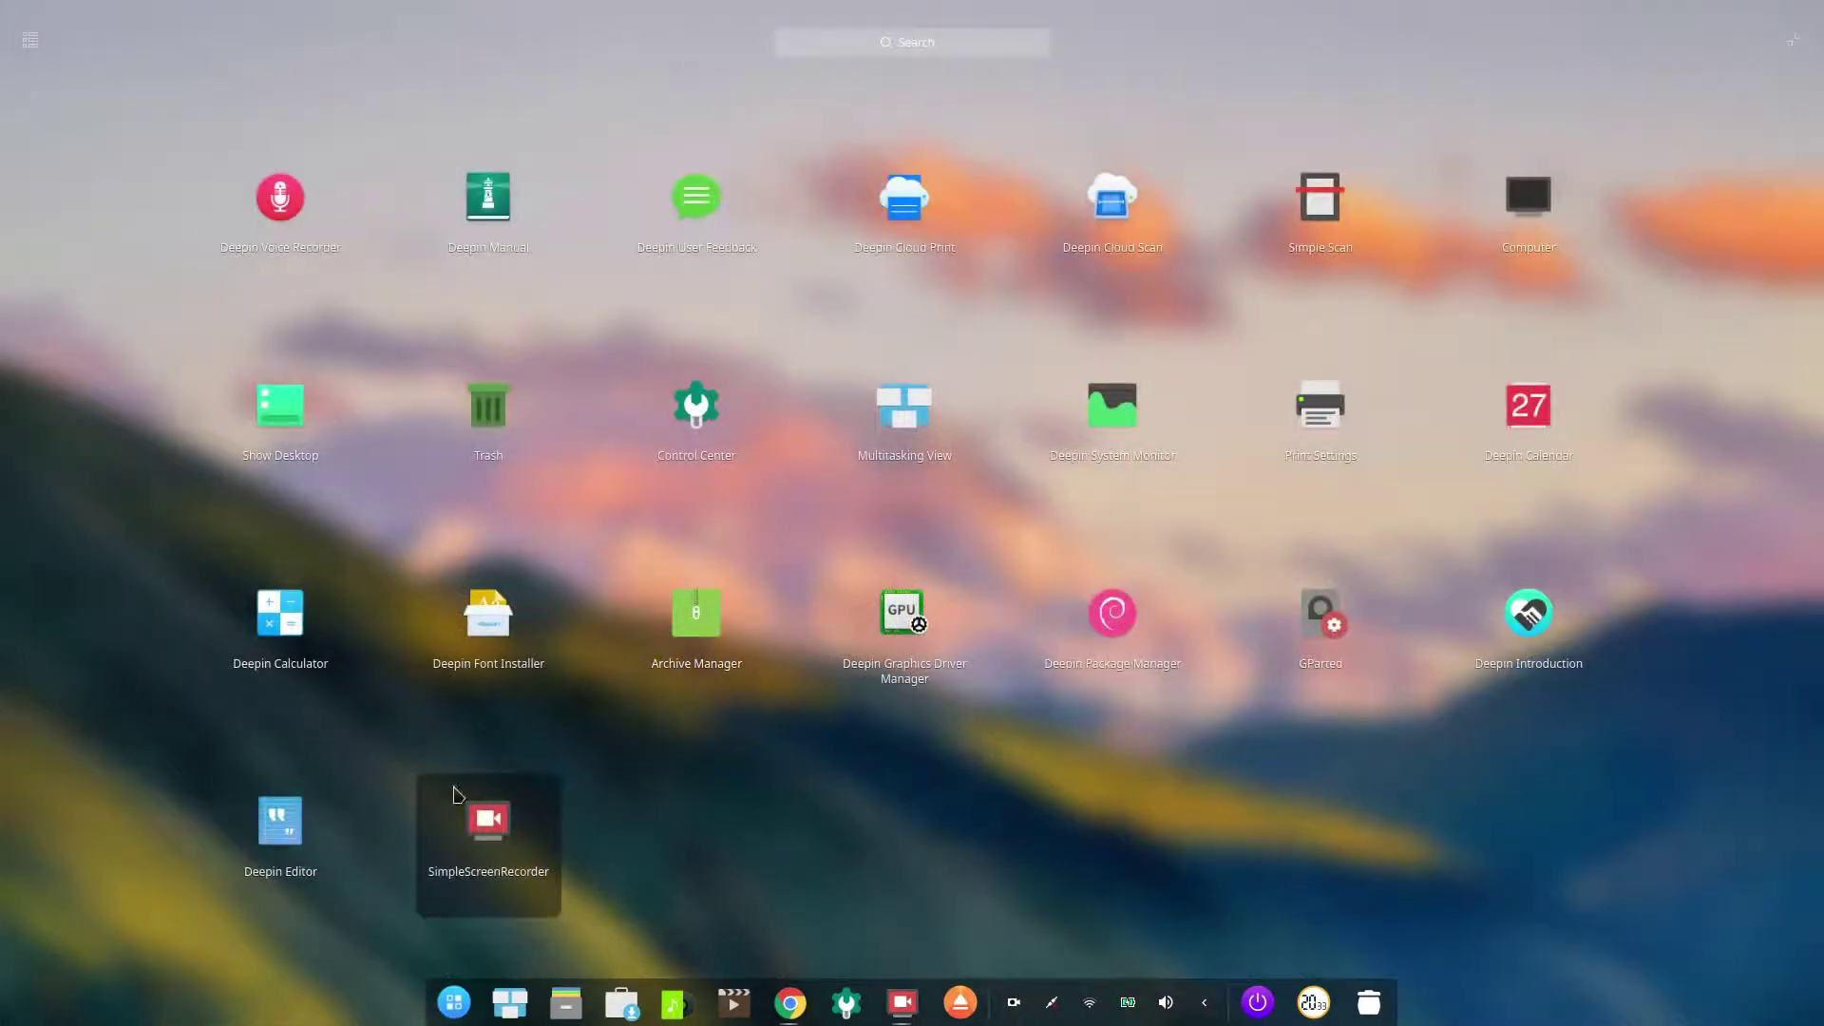
left_click(1323, 622)
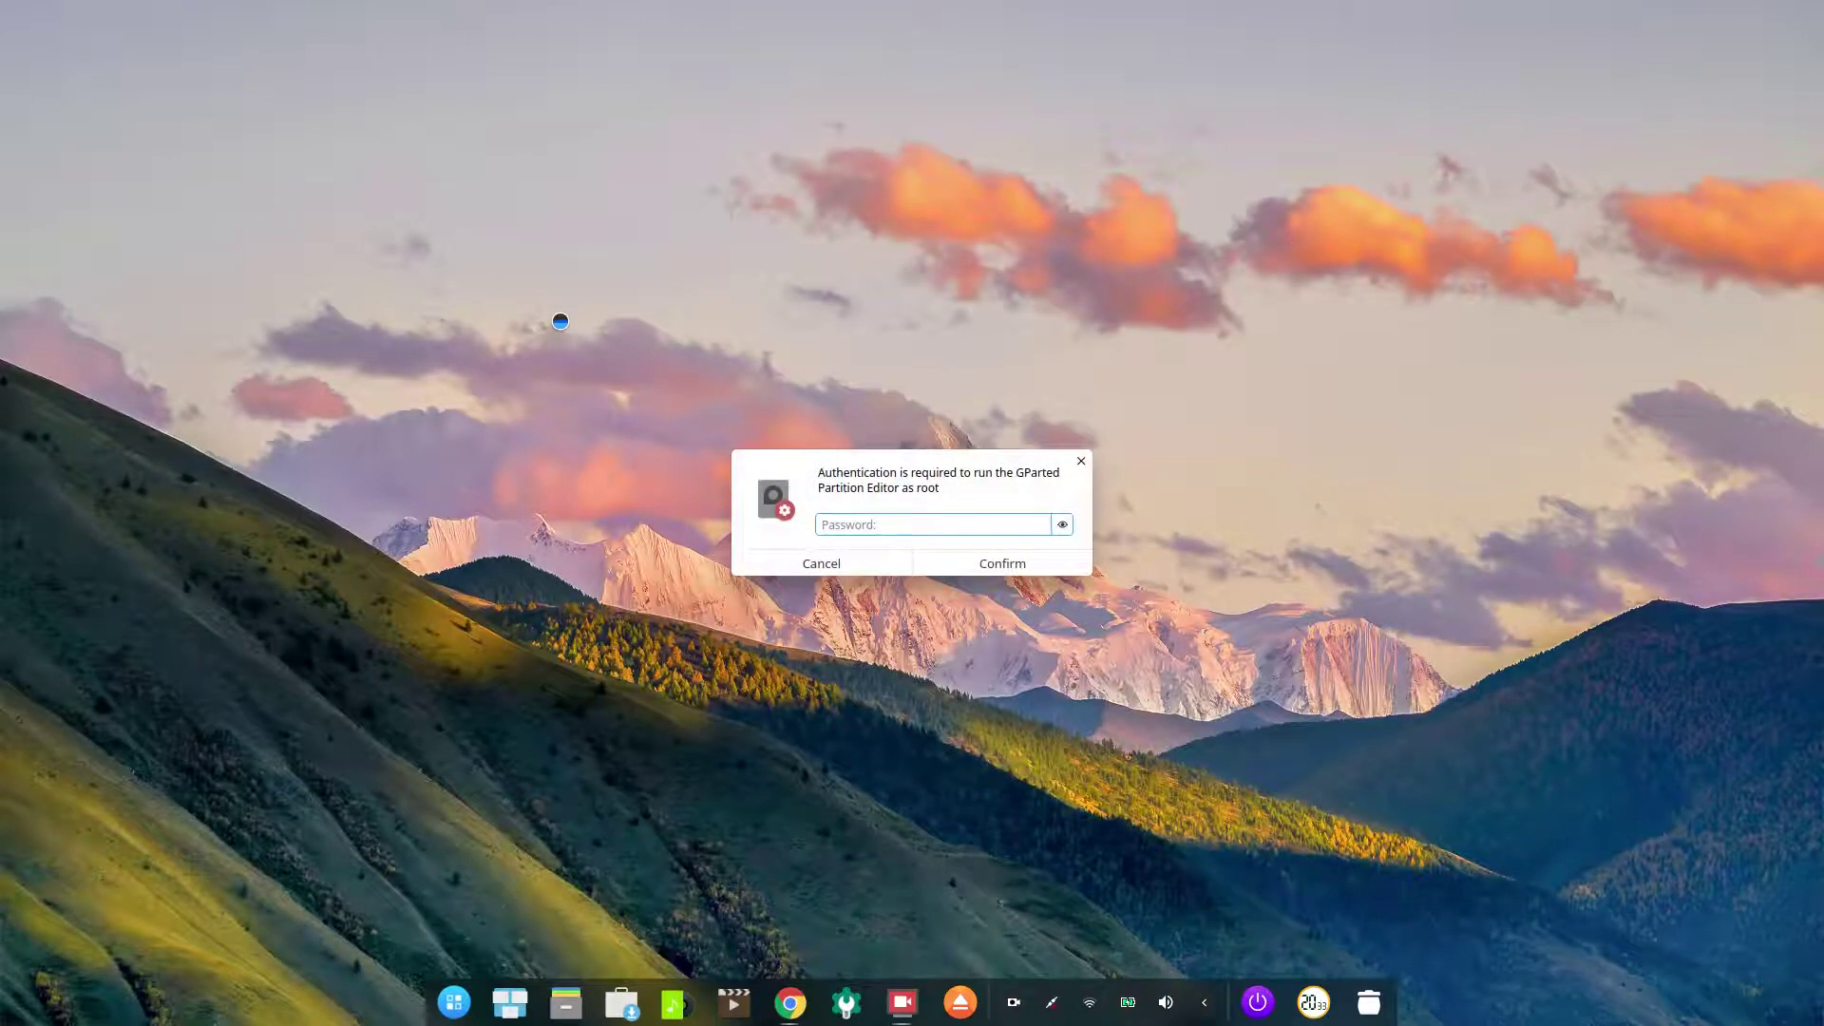
type("••")
key("Return")
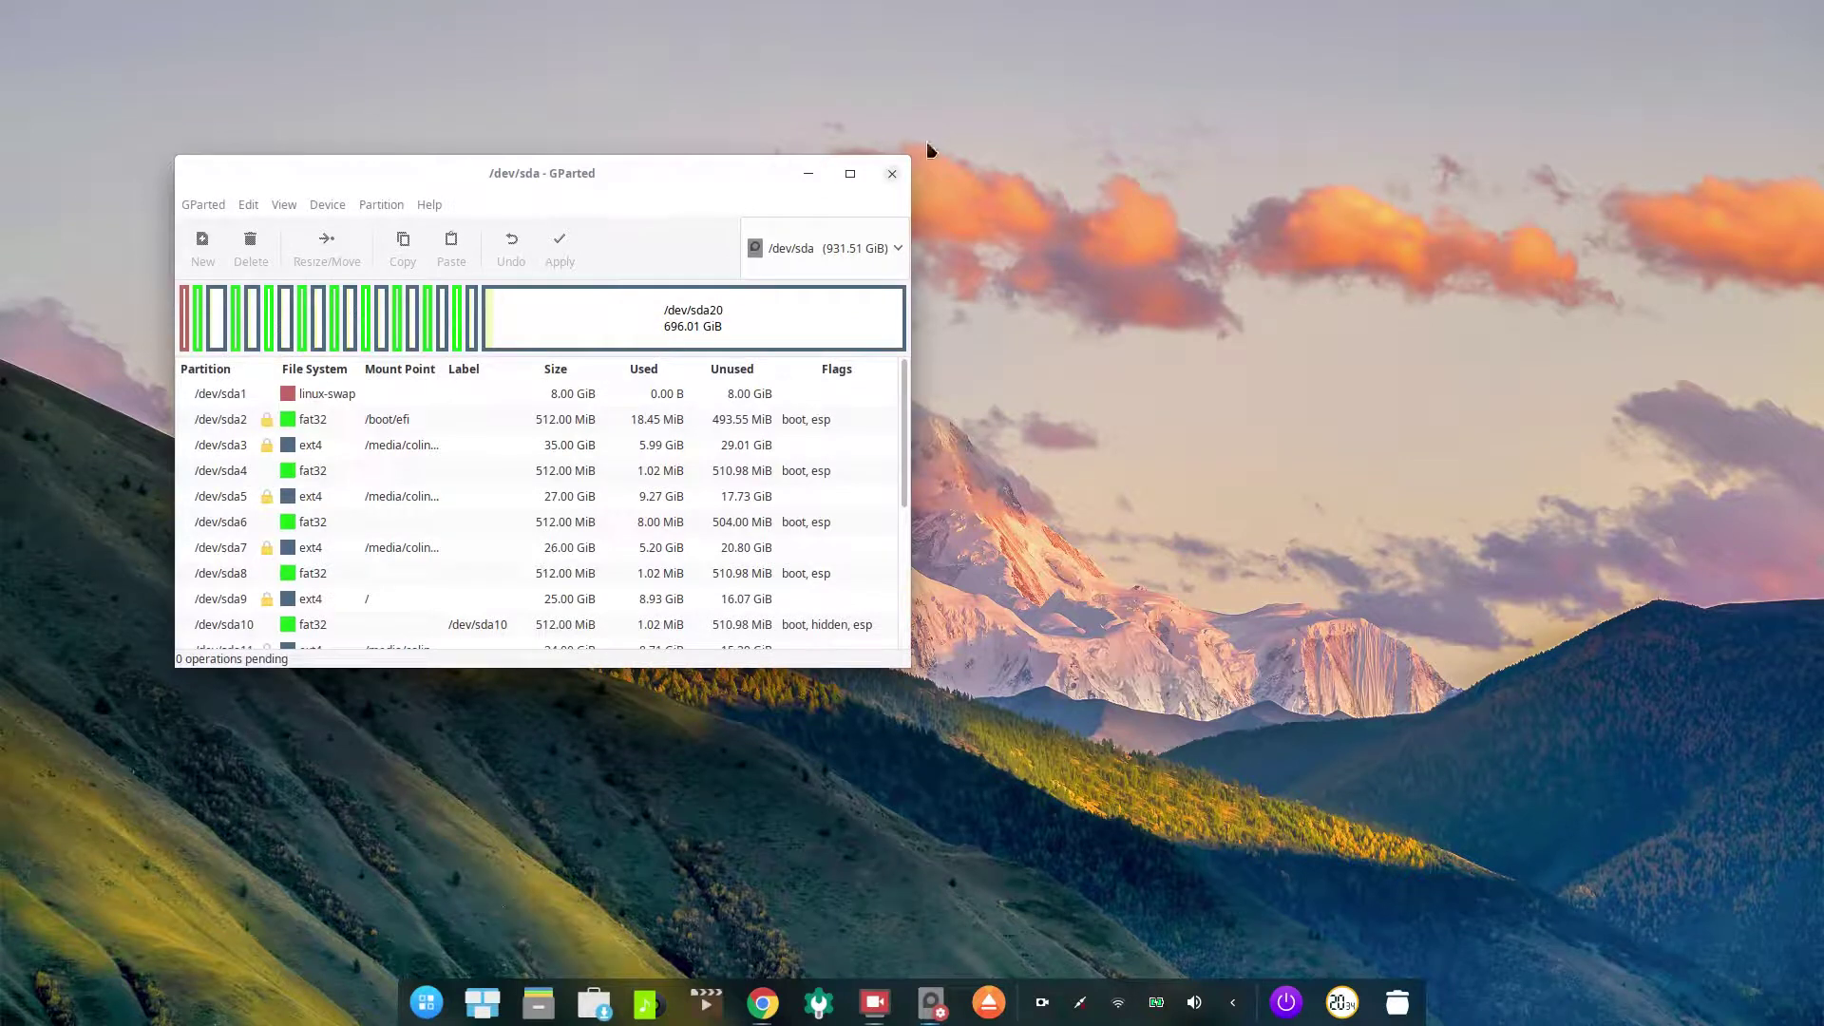
left_click(891, 173)
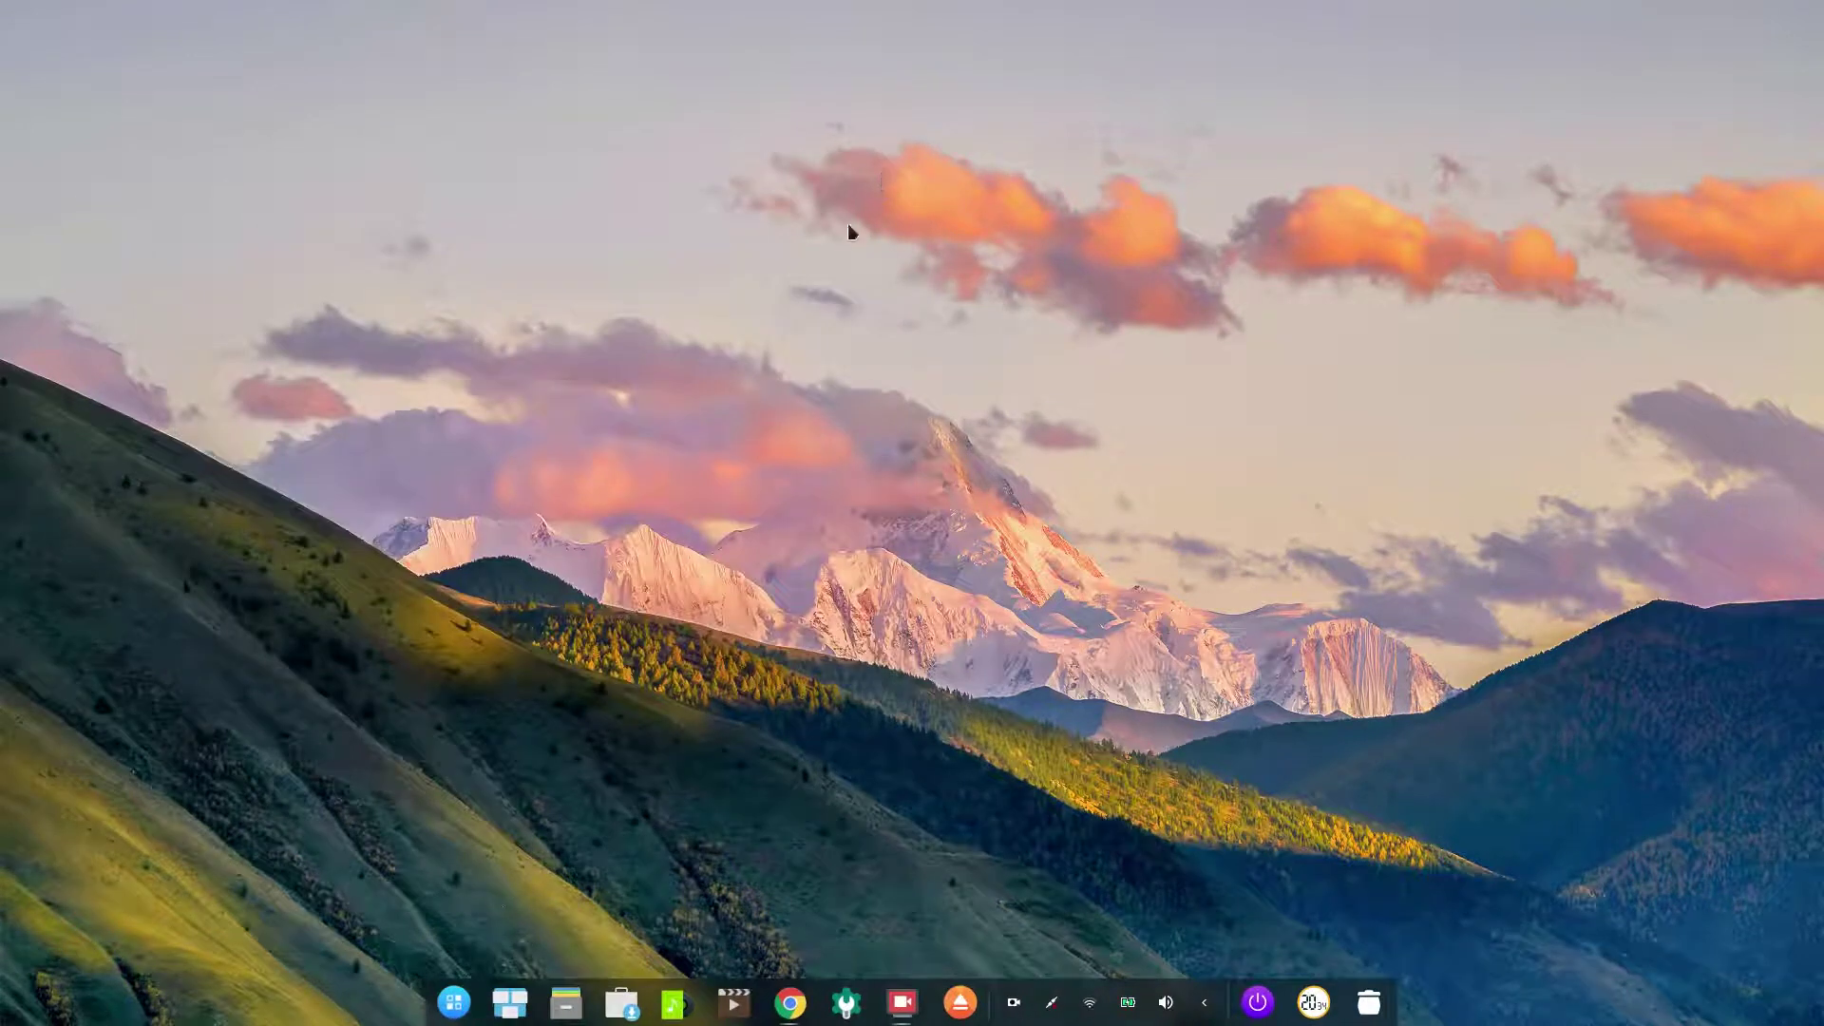
left_click(844, 1003)
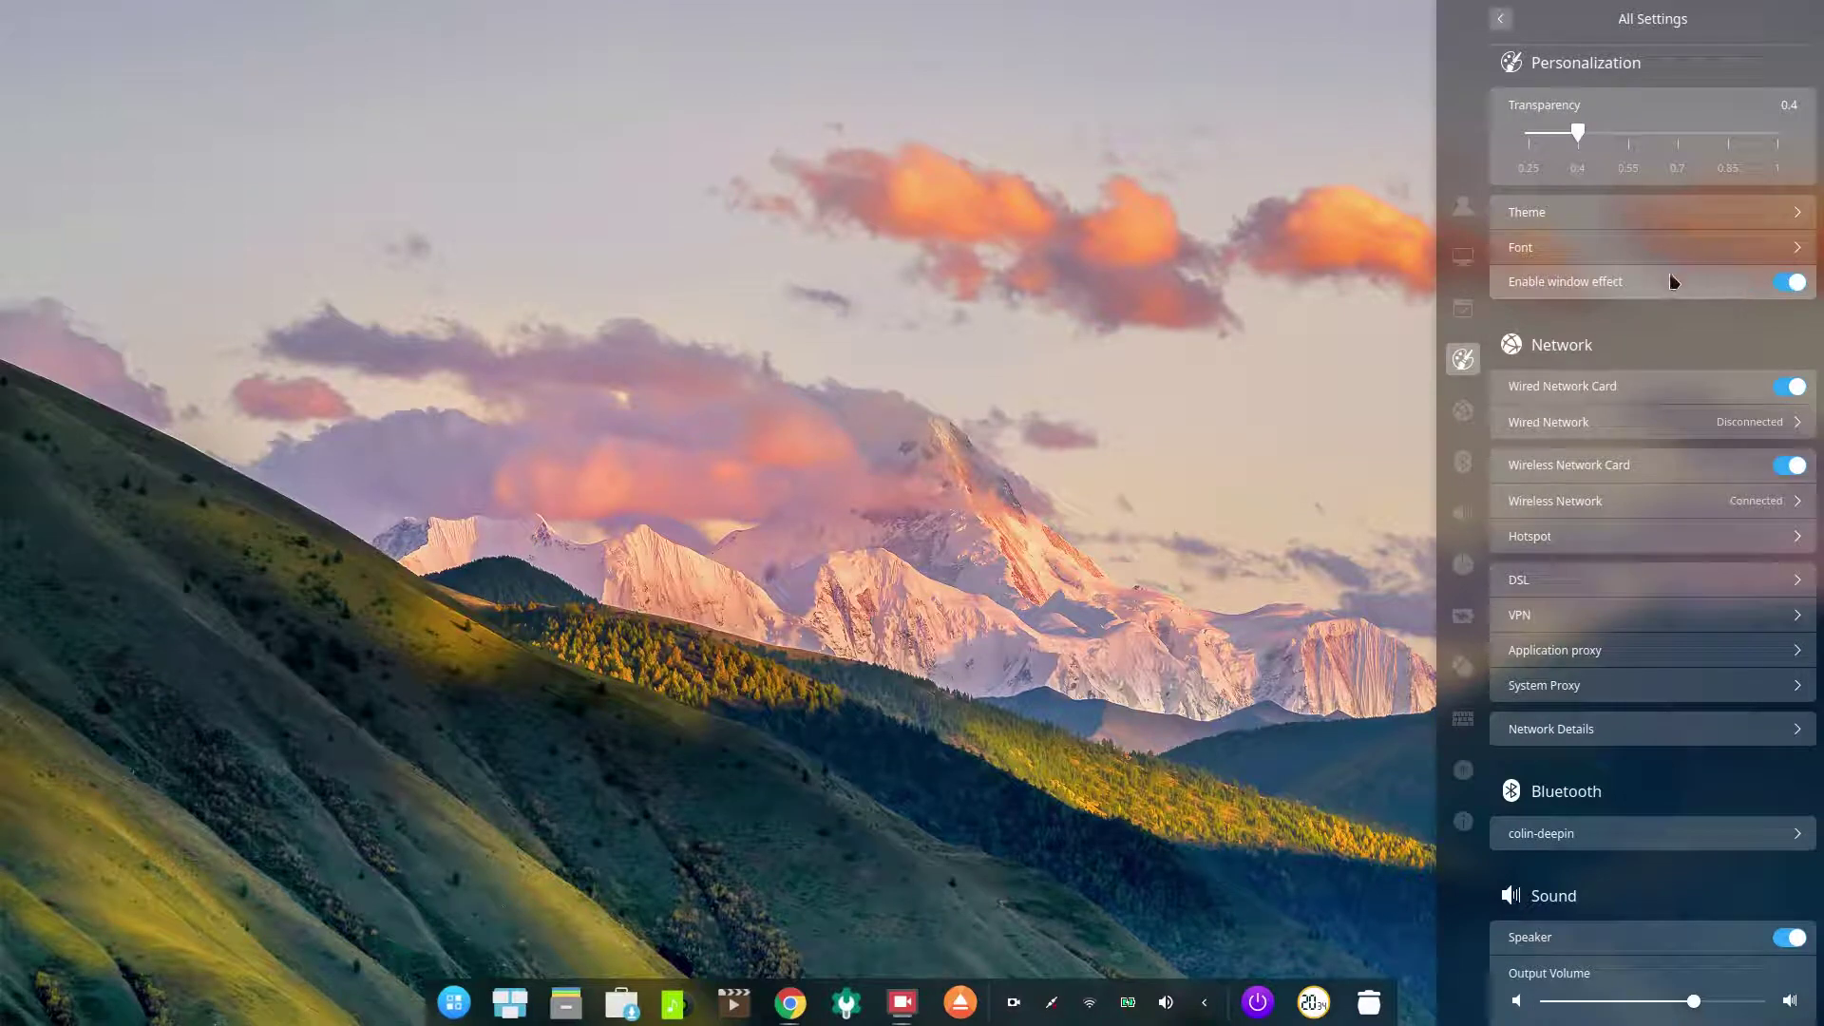
left_click(1000, 732)
Step: Open the file manager, check its main menu, minimize and restore it, and examine the Videos folder's context options
left_click(566, 1002)
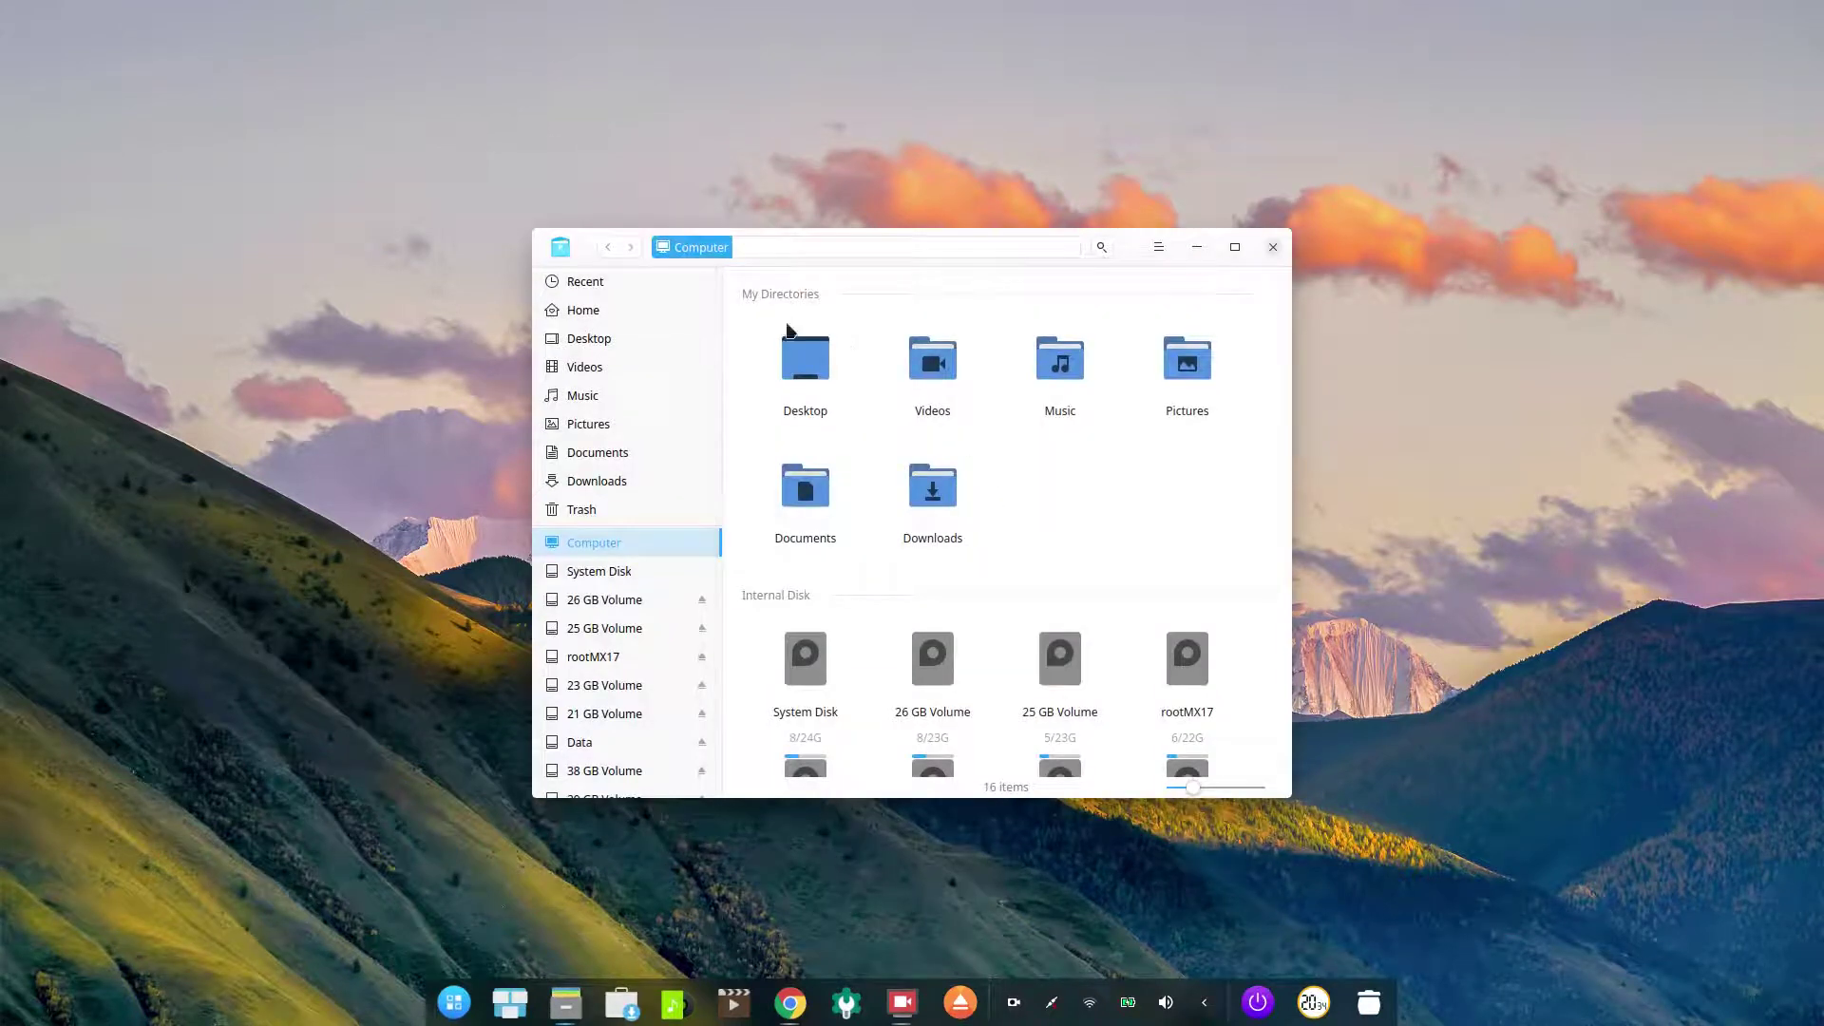
left_click(1159, 247)
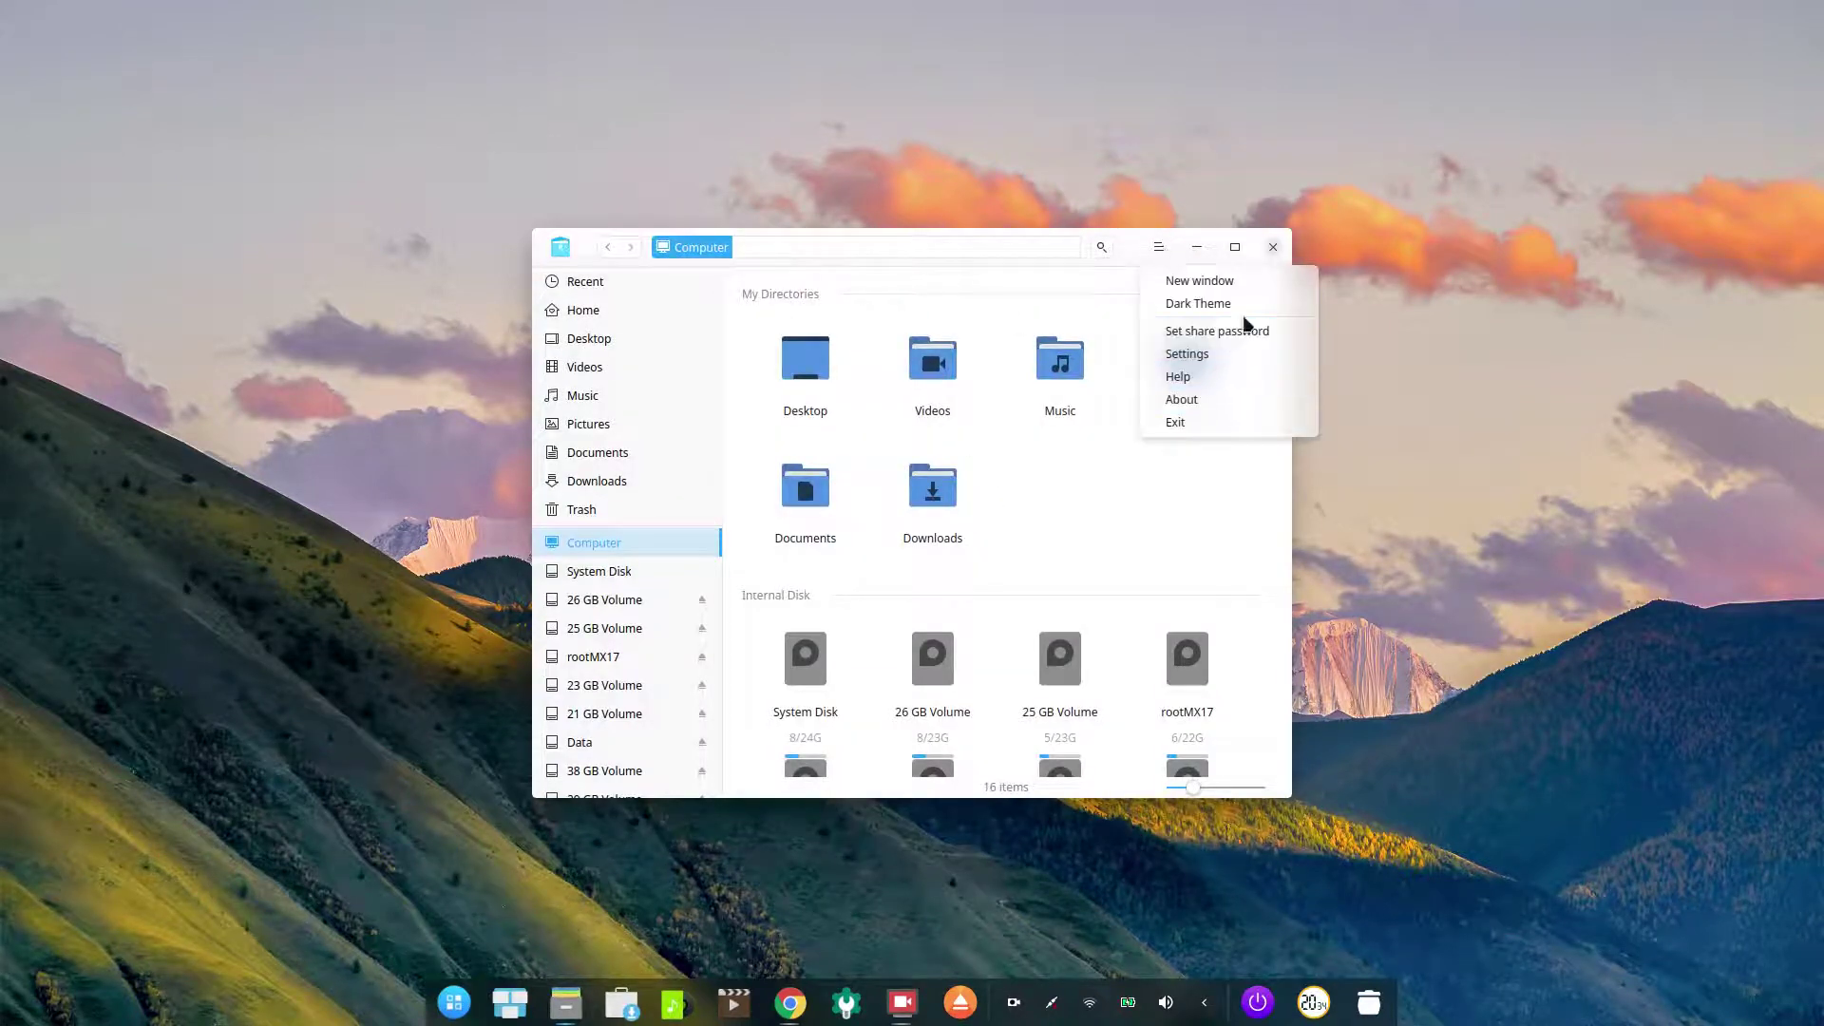
left_click(1157, 253)
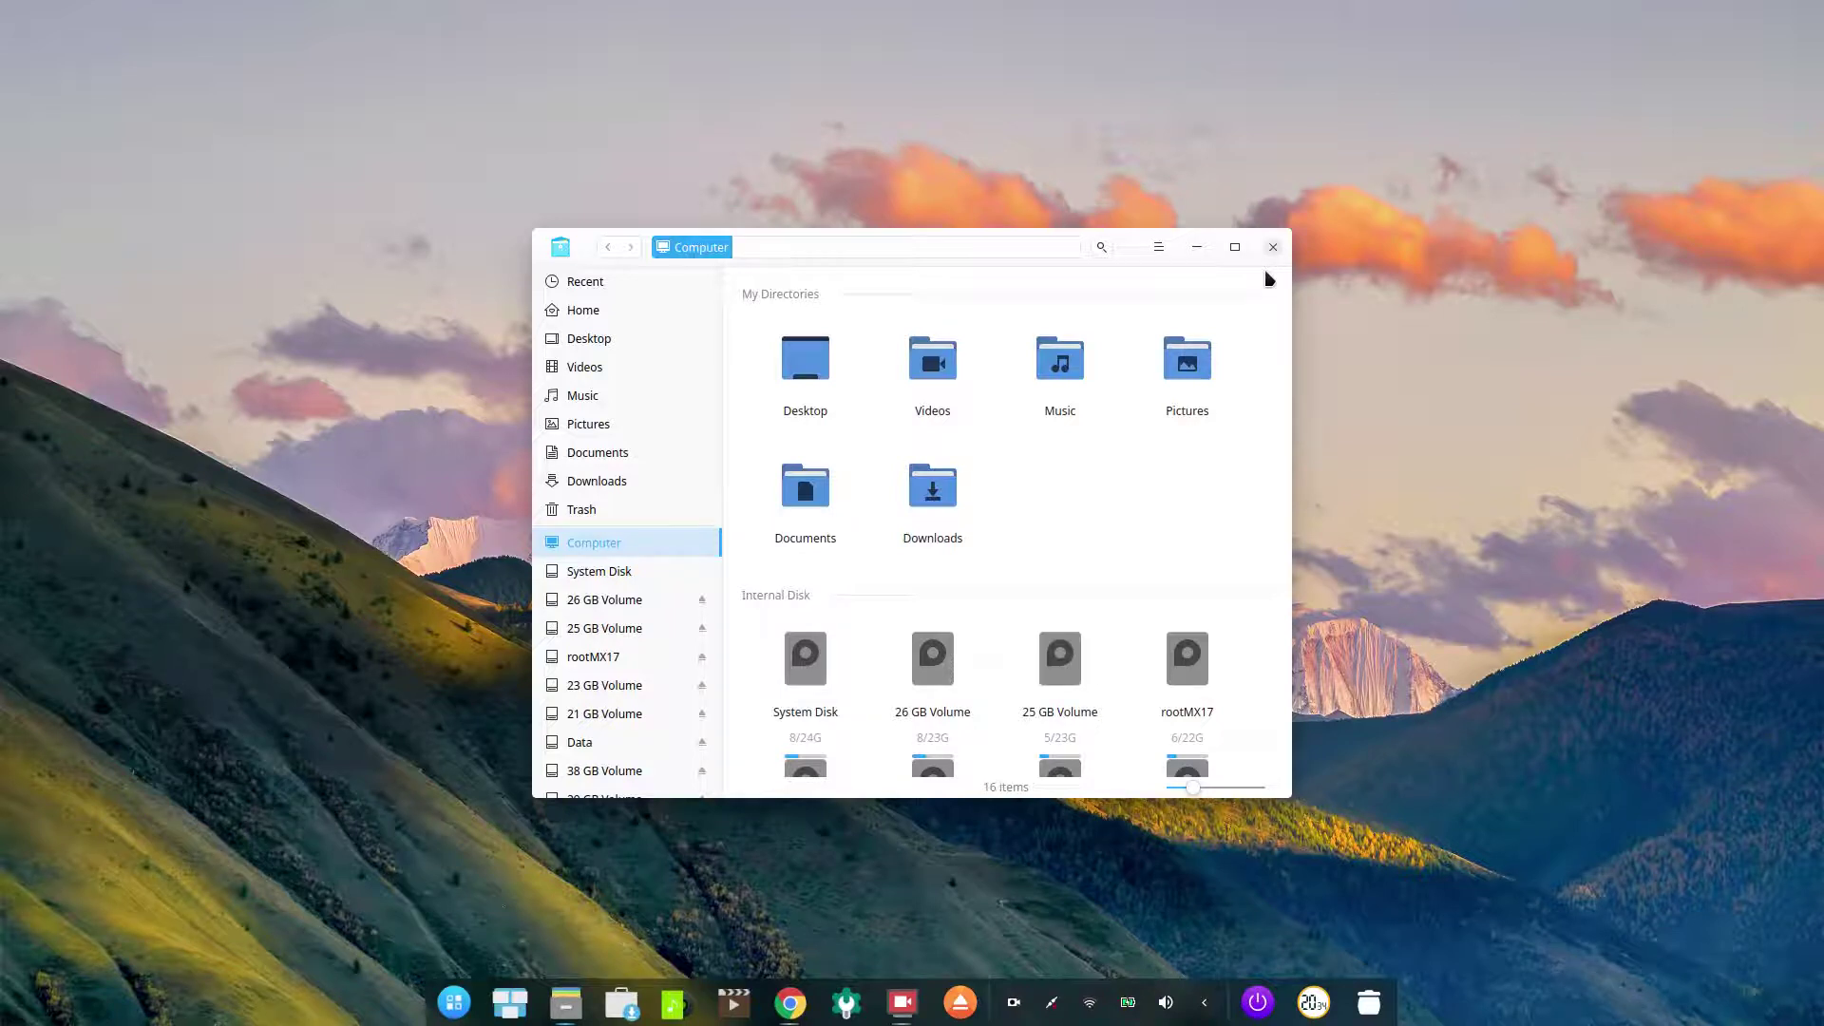
left_click(1199, 257)
left_click(563, 1006)
right_click(944, 370)
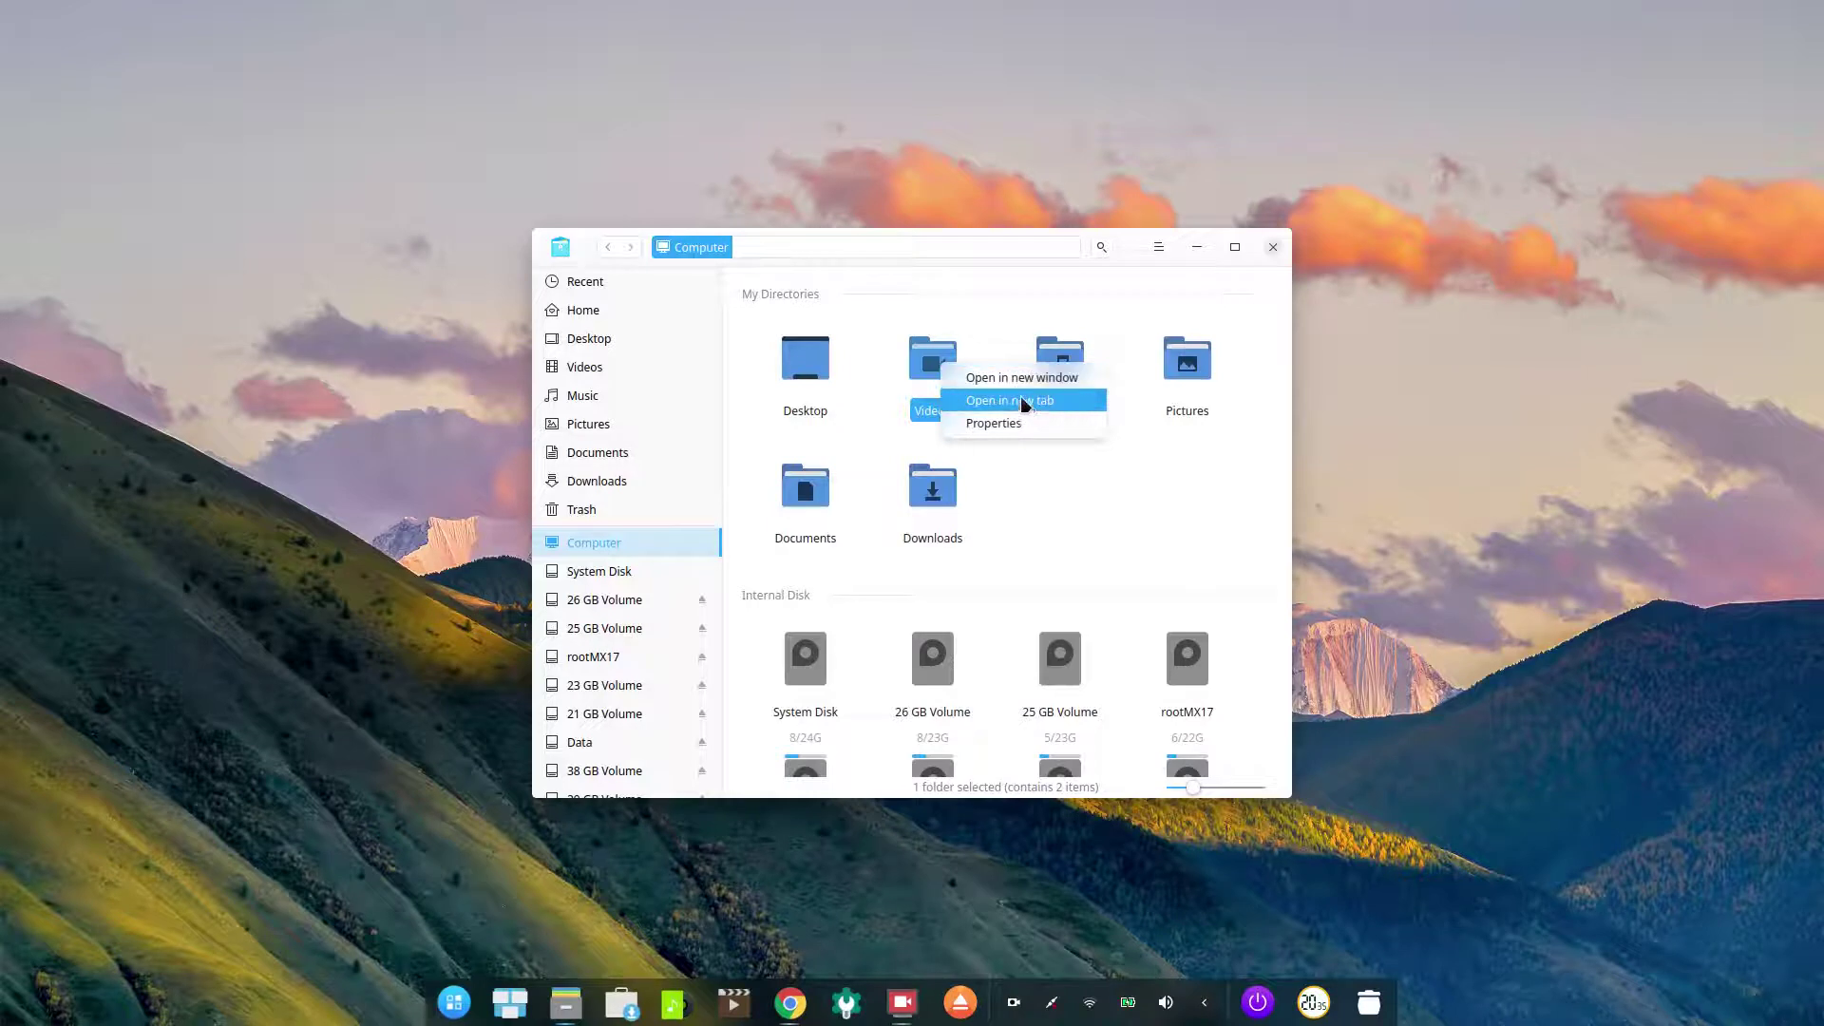
left_click(1114, 488)
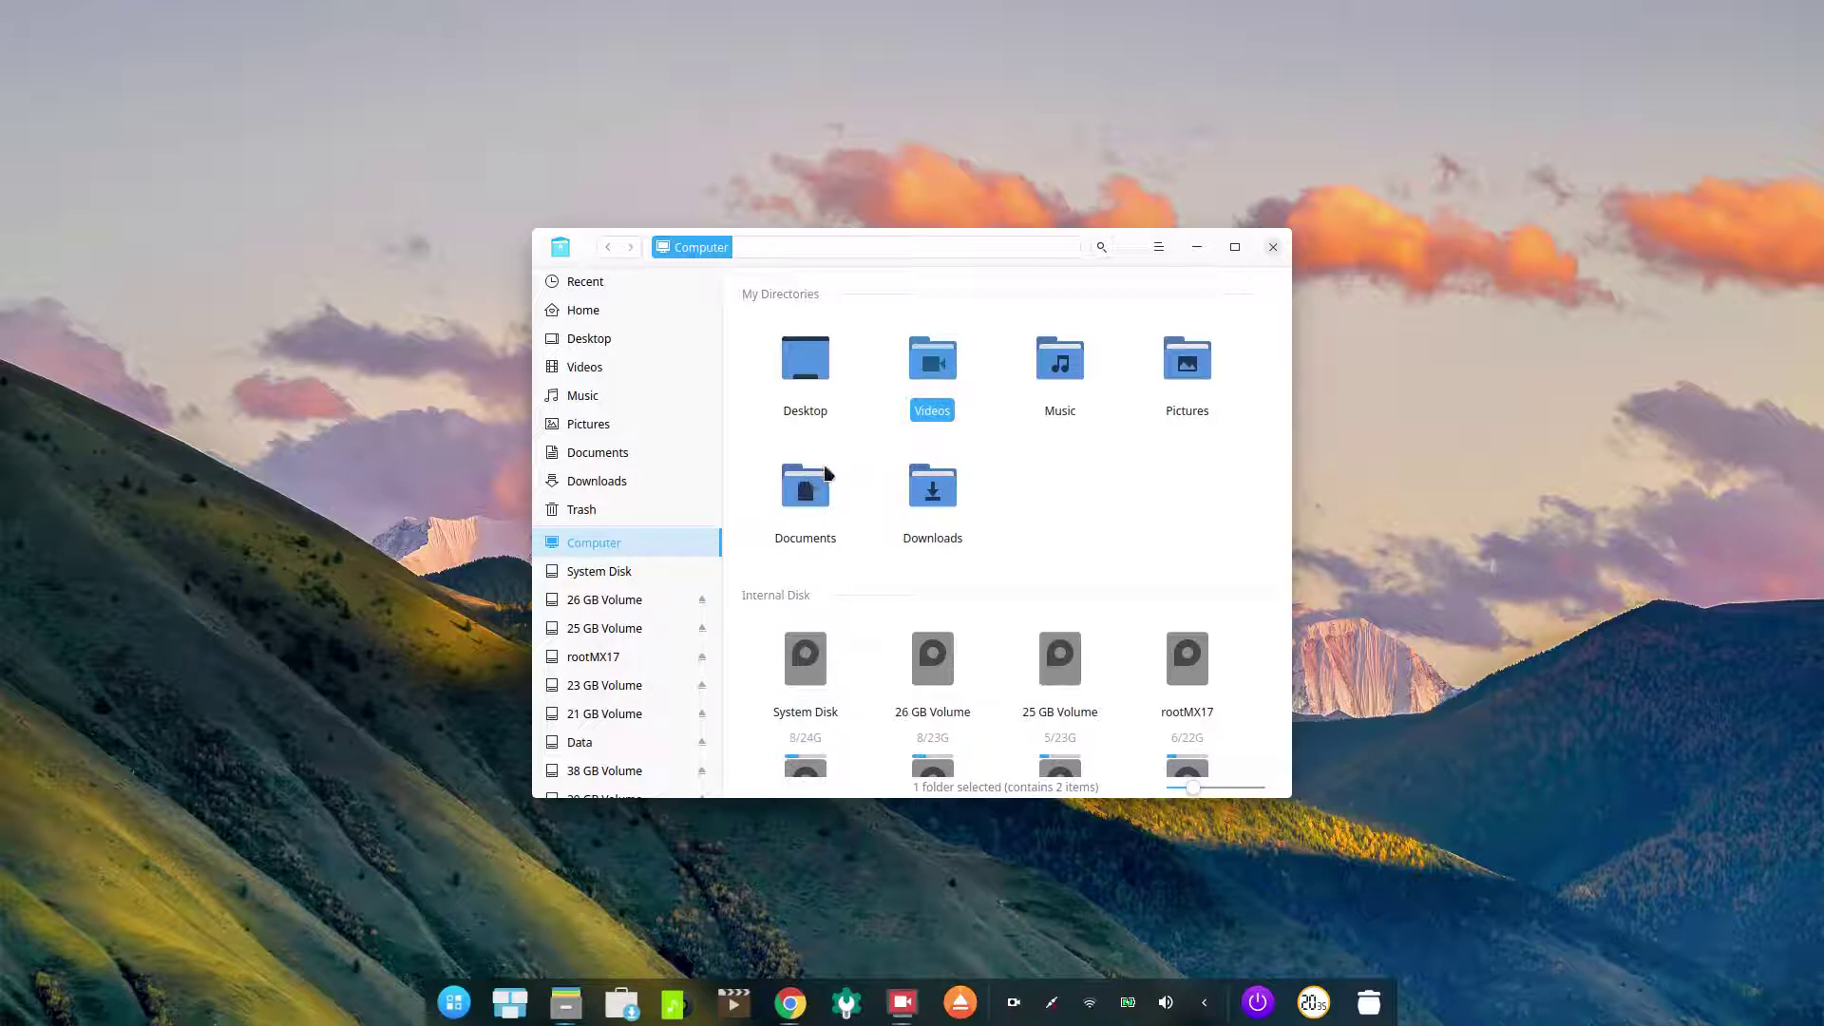
Step: Open the Documents folder and create a plain text document in it, keeping the default name Text
double_click(809, 504)
right_click(906, 337)
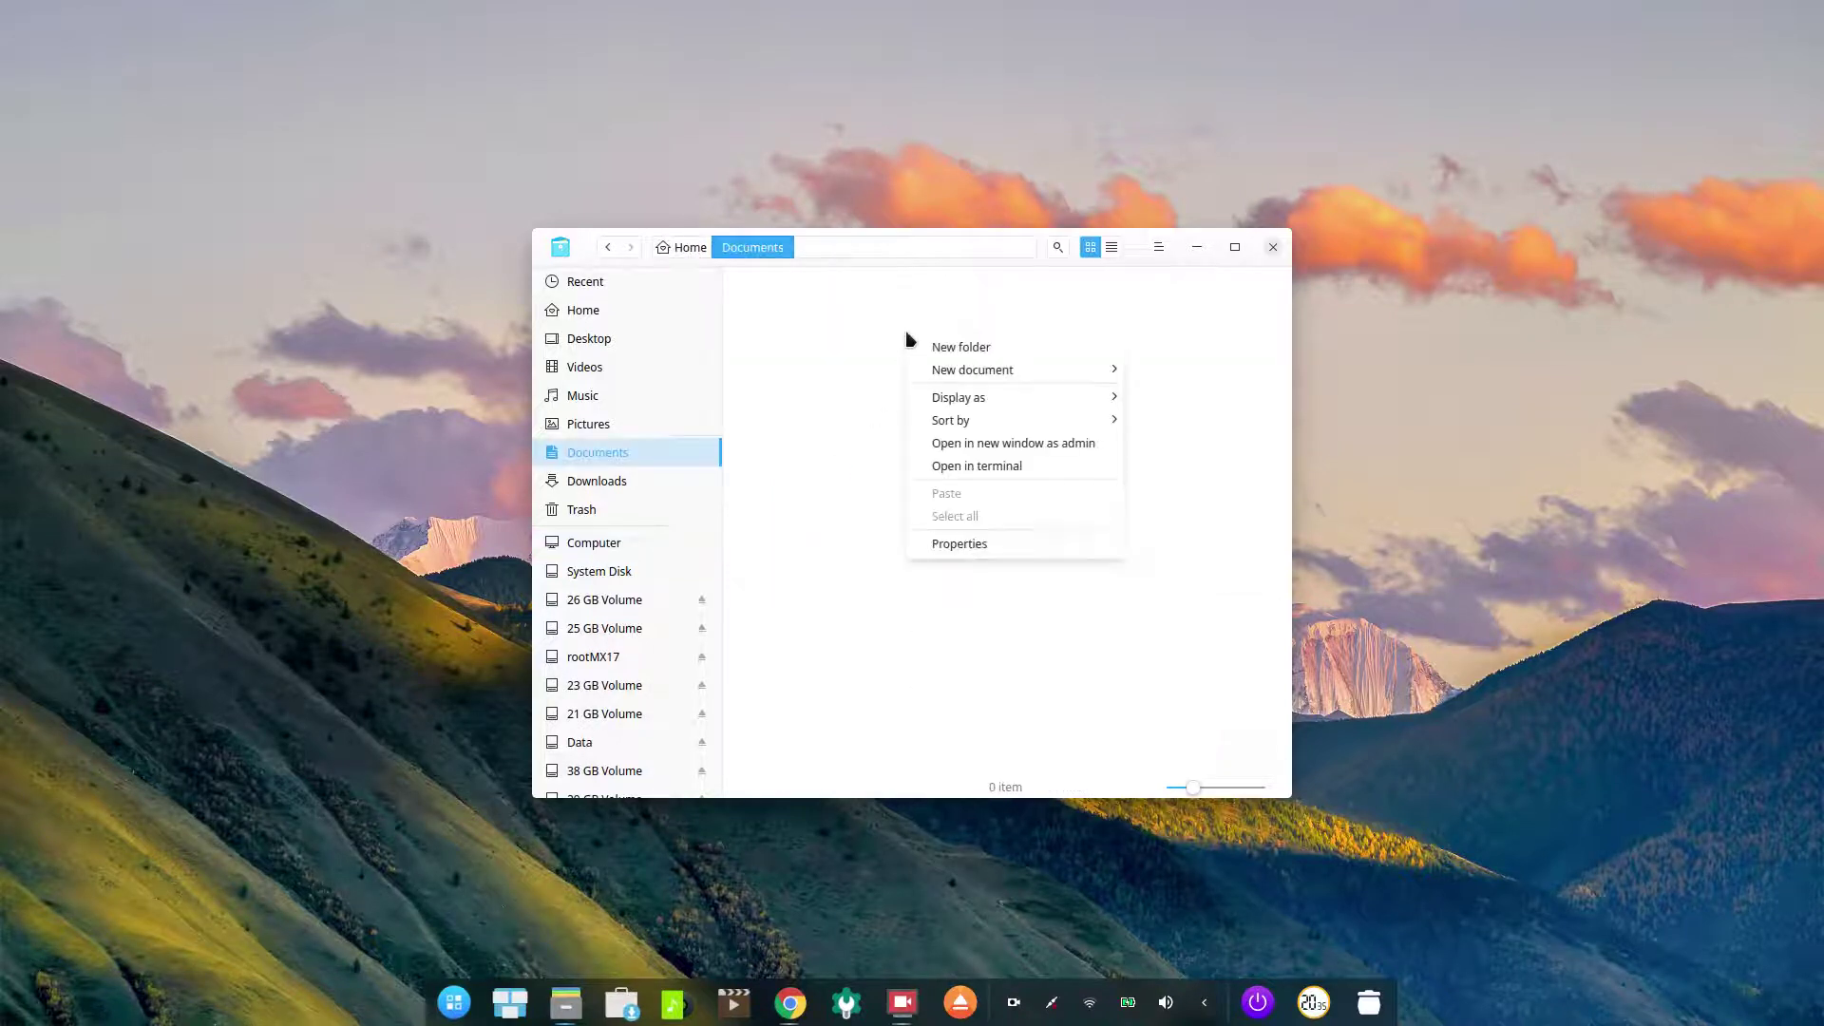
mouse_move(1036, 376)
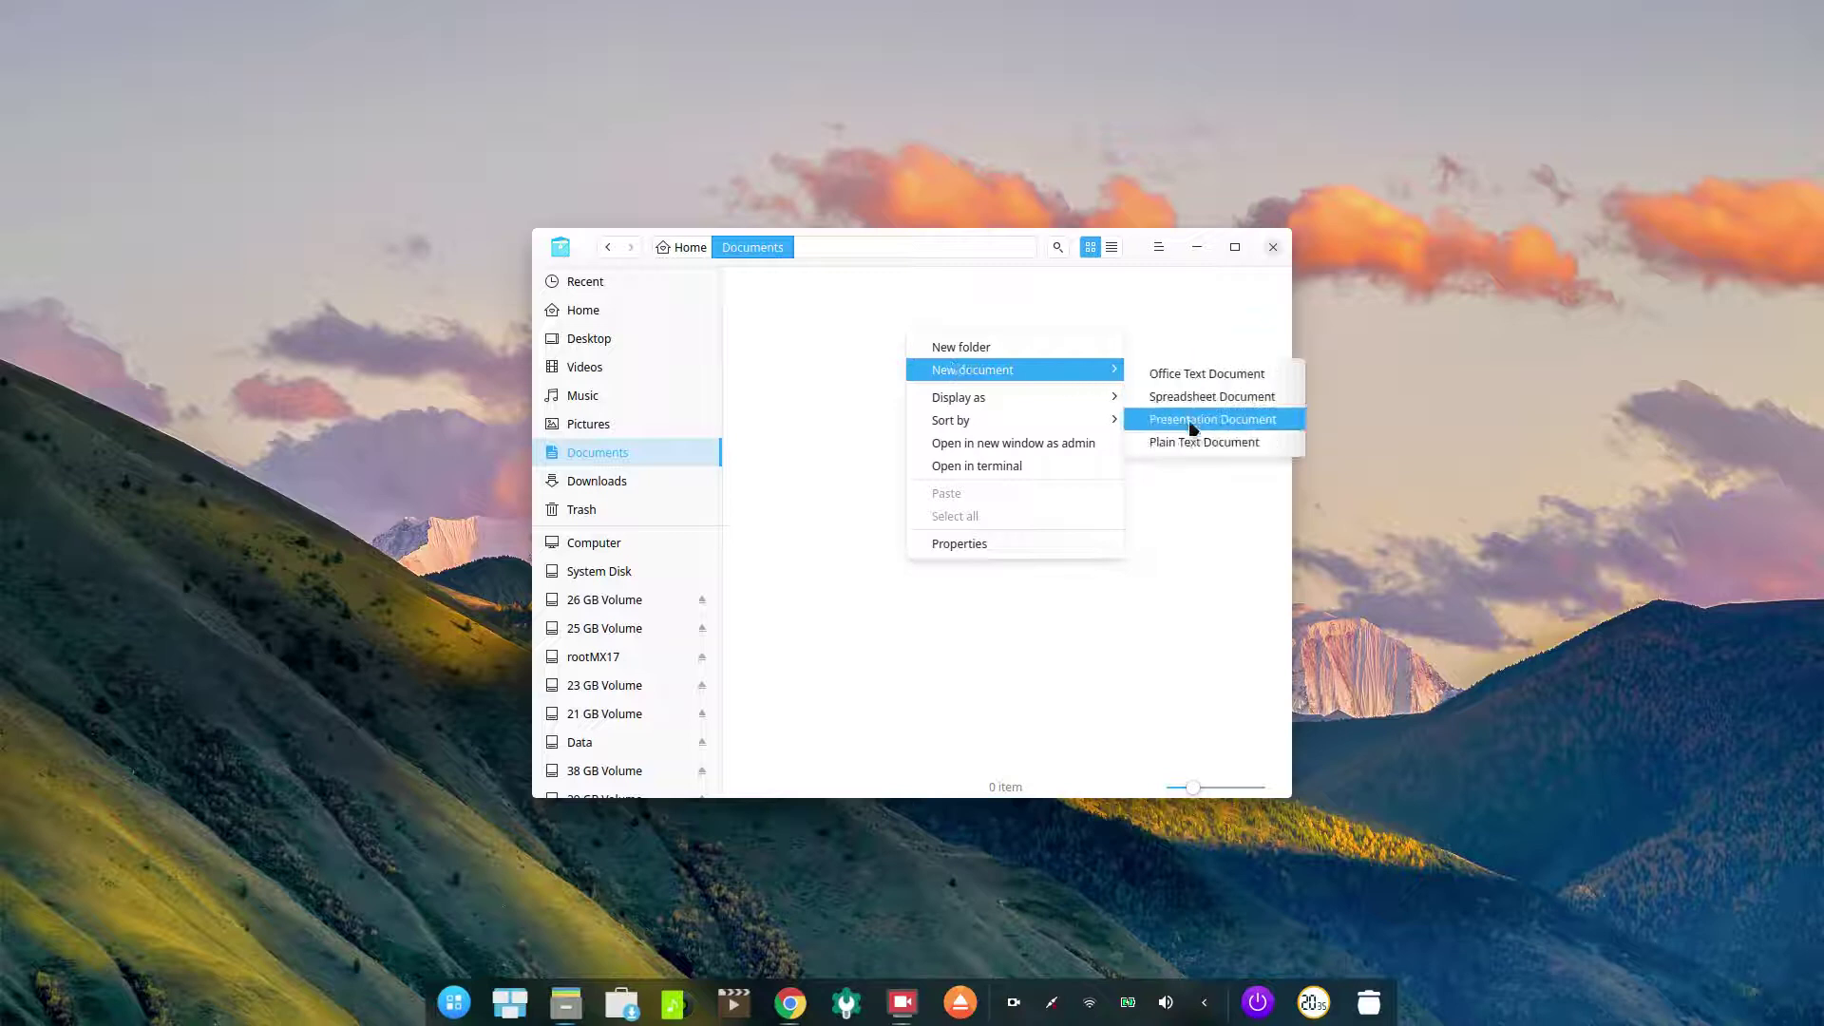
left_click(1199, 443)
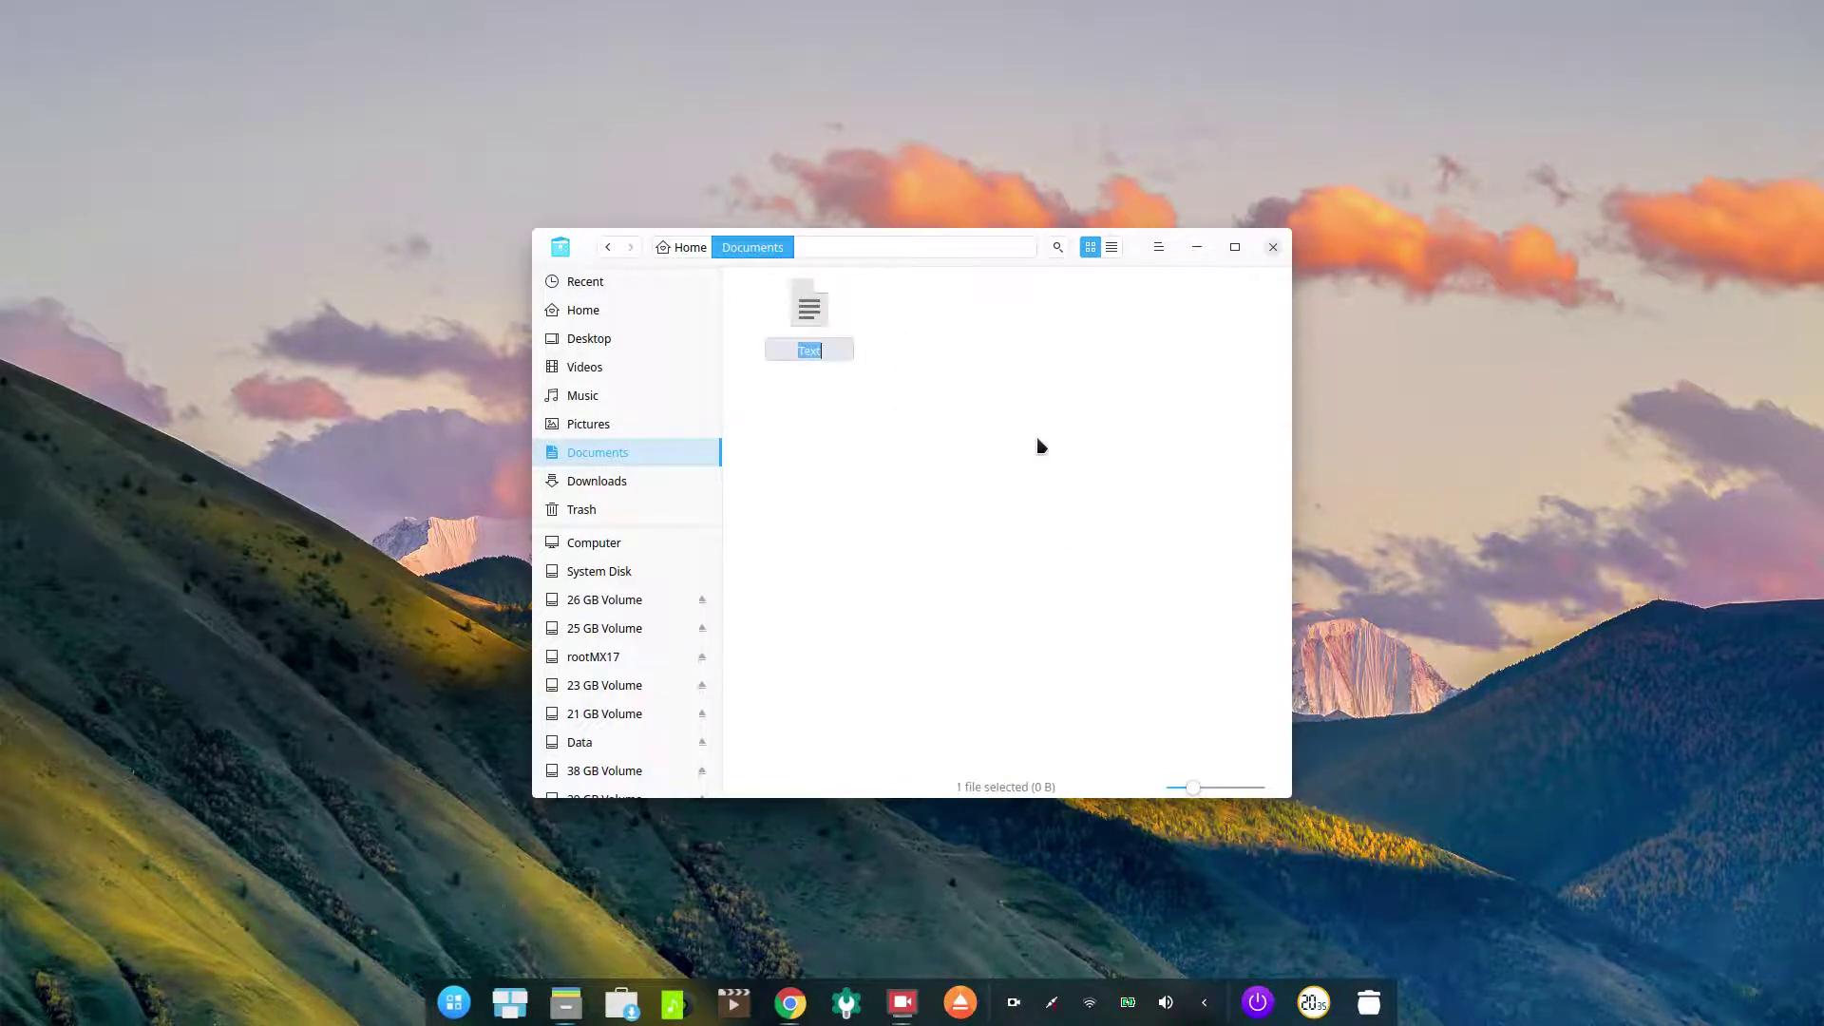
key("Return")
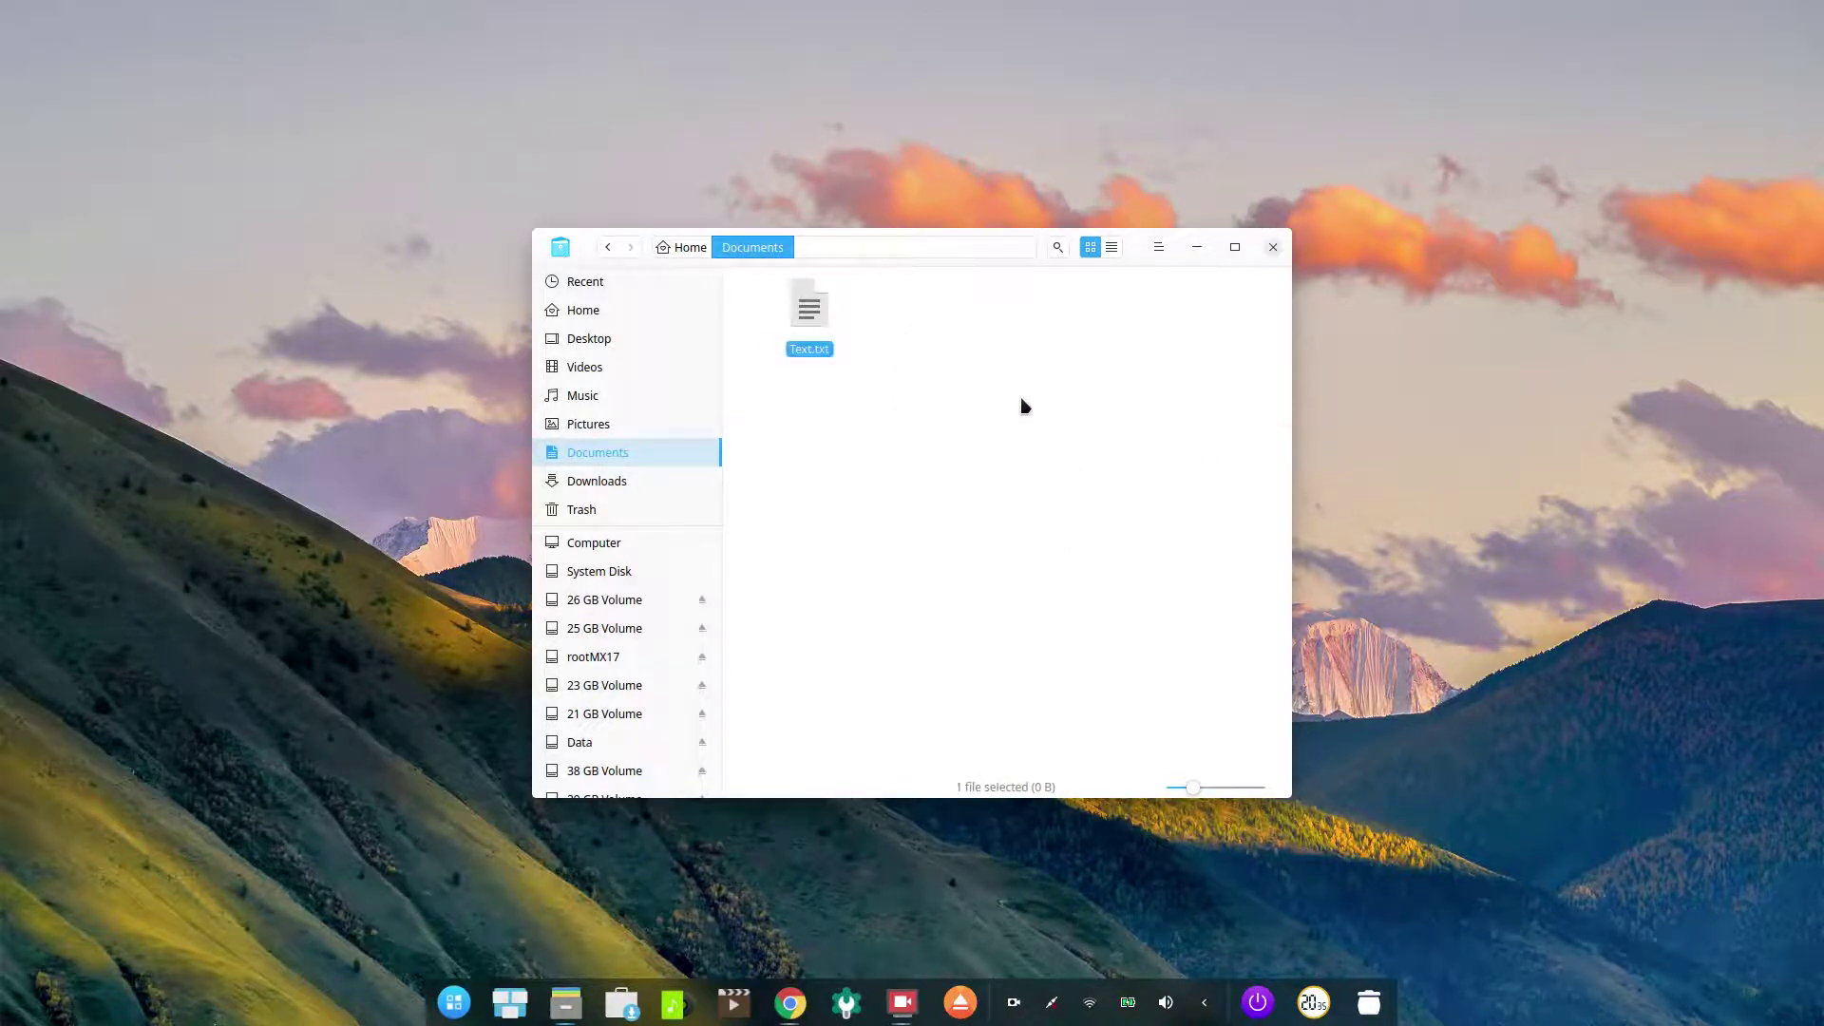
Step: Check which programs are offered for opening Text.txt without choosing one
right_click(810, 314)
mouse_move(920, 353)
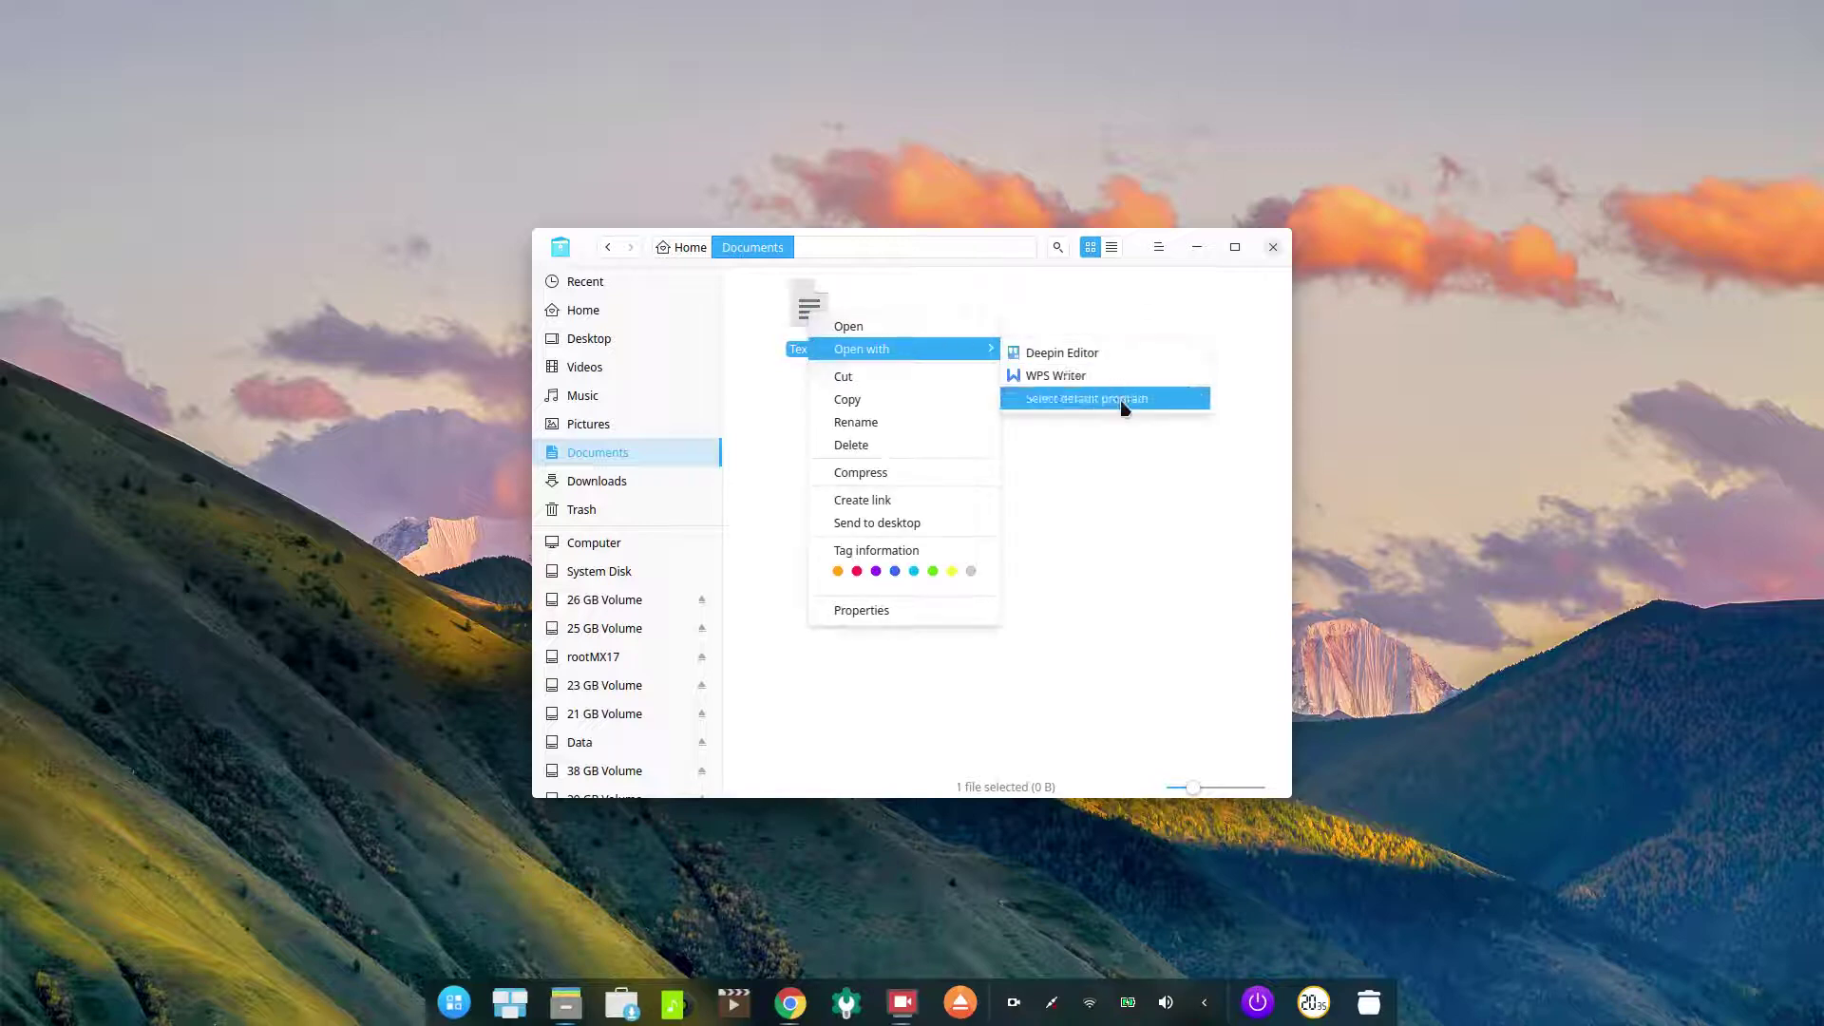
left_click(1087, 322)
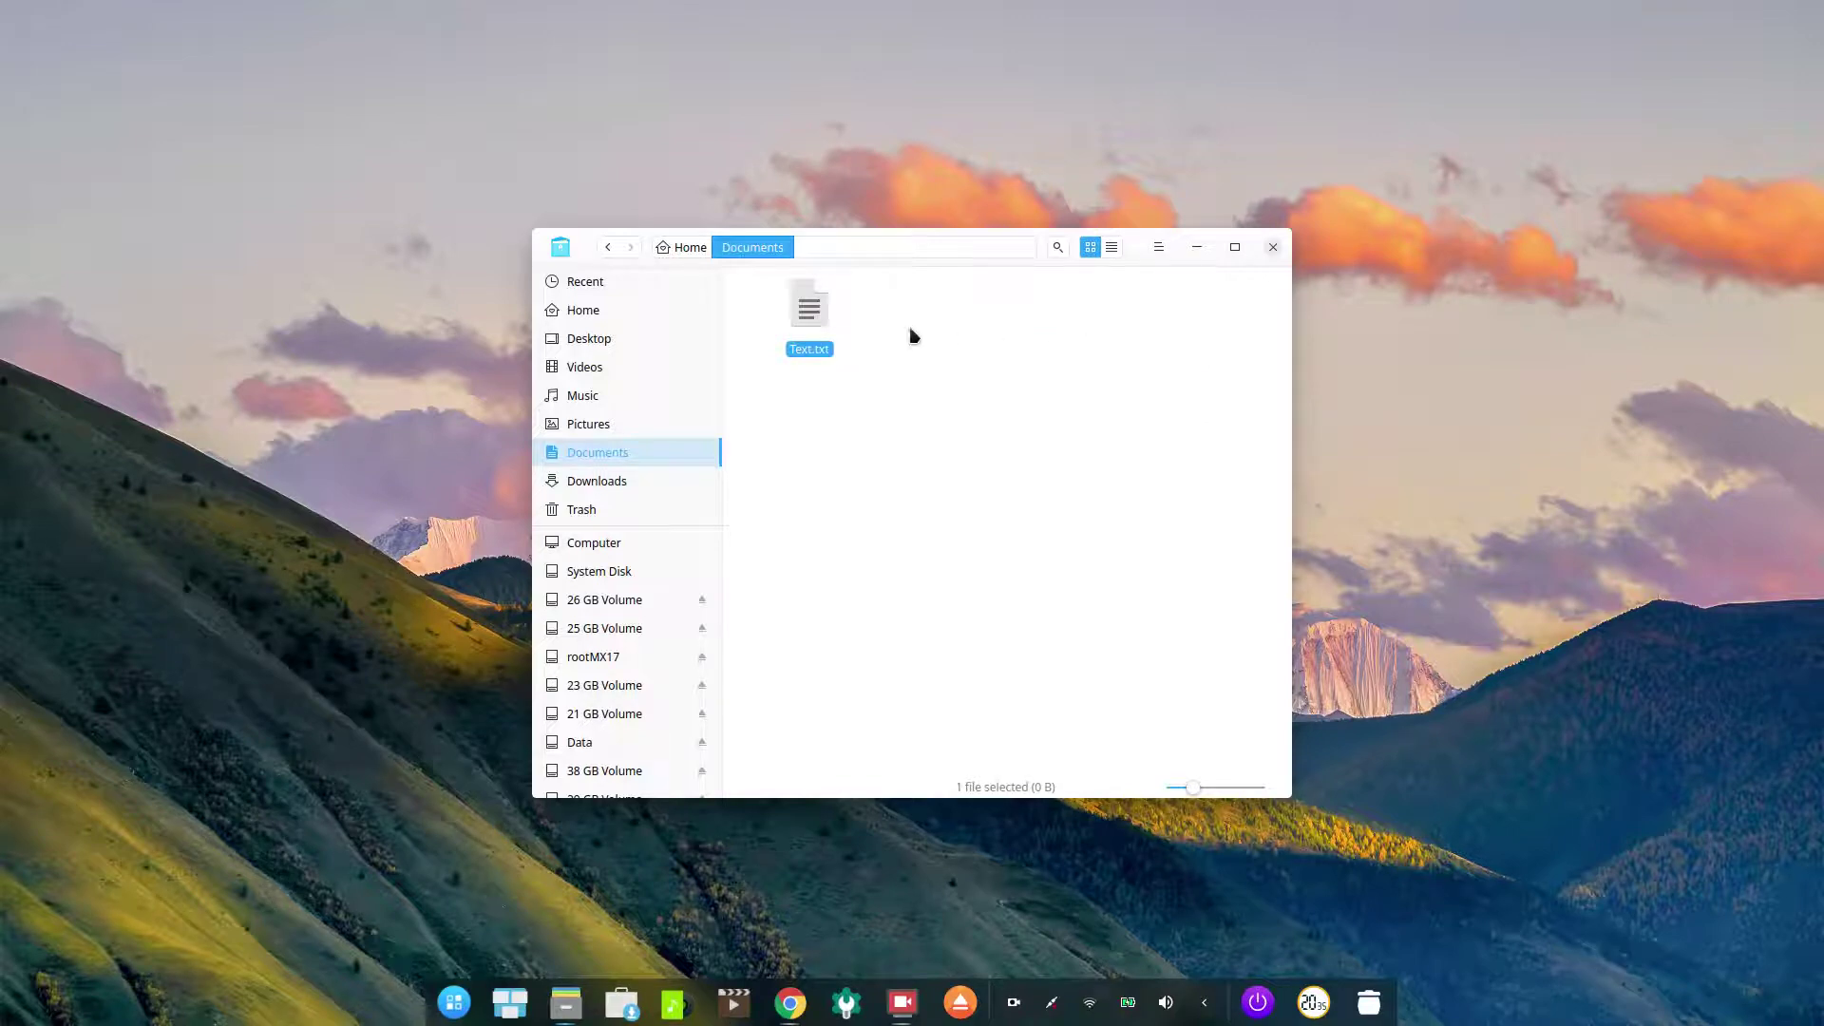
Step: Add the orange tag to Text.txt and remove it again
right_click(823, 328)
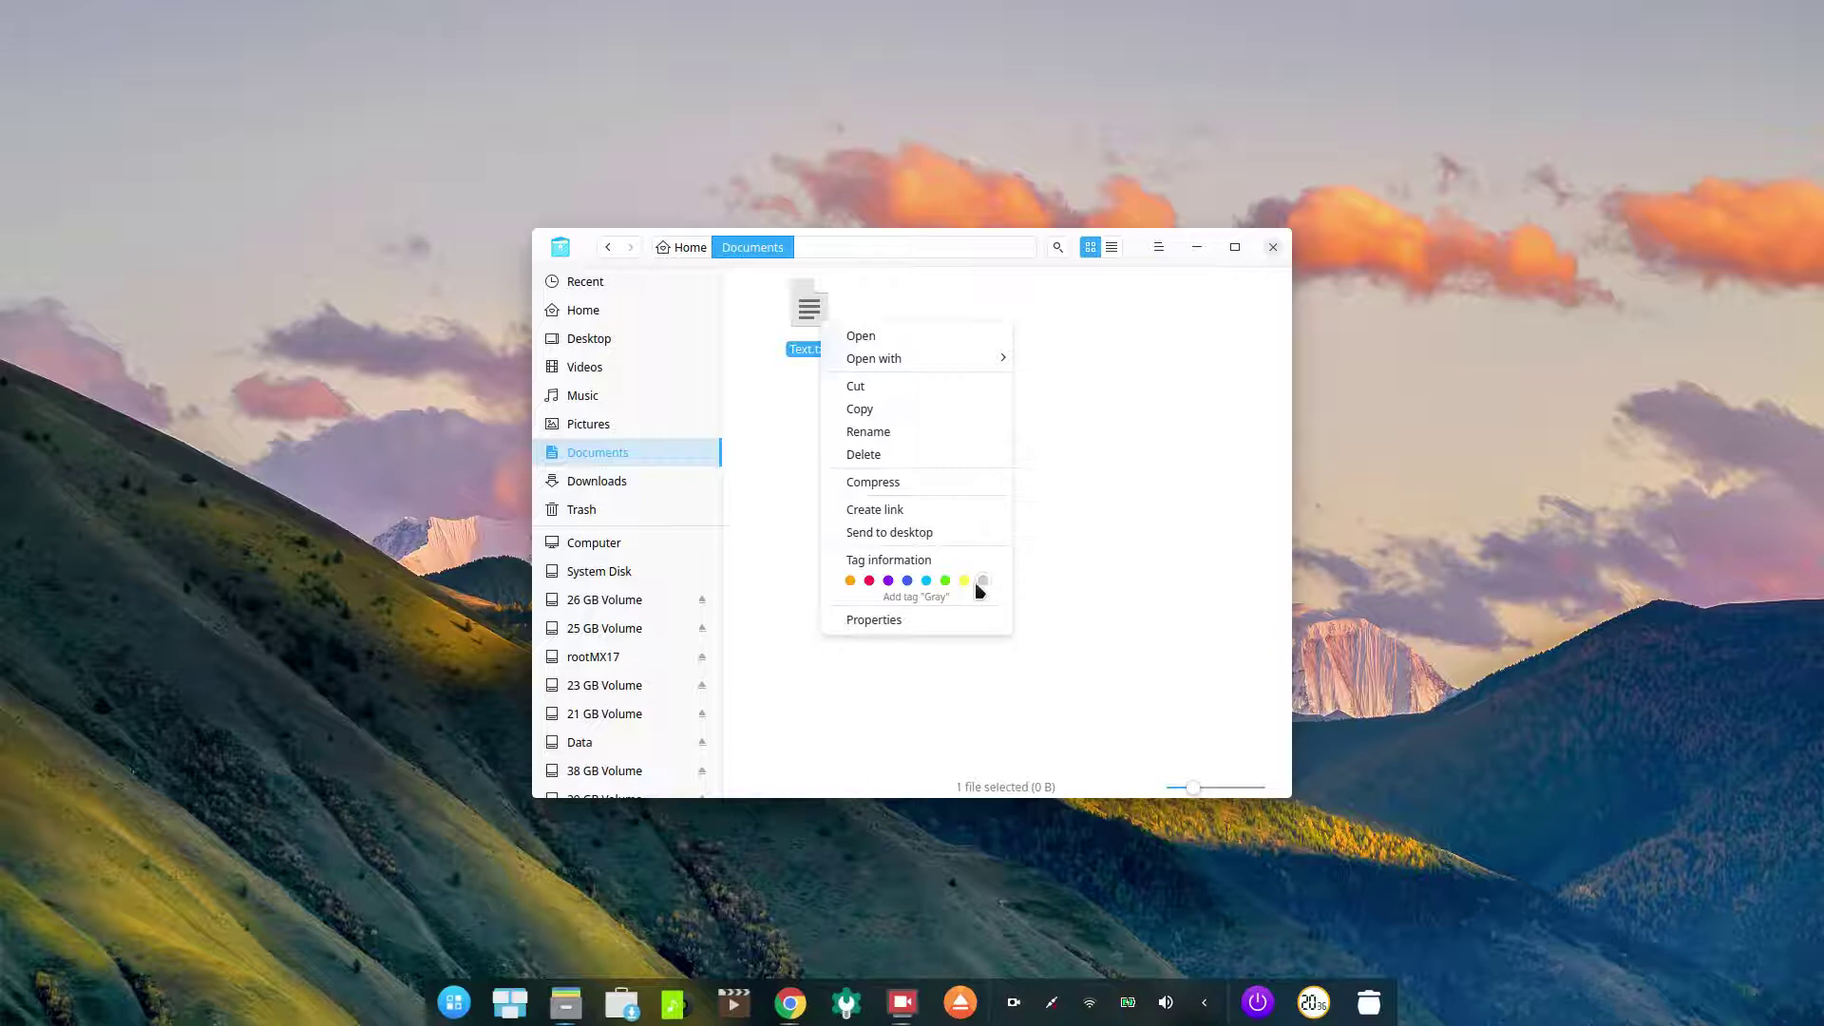
left_click(850, 581)
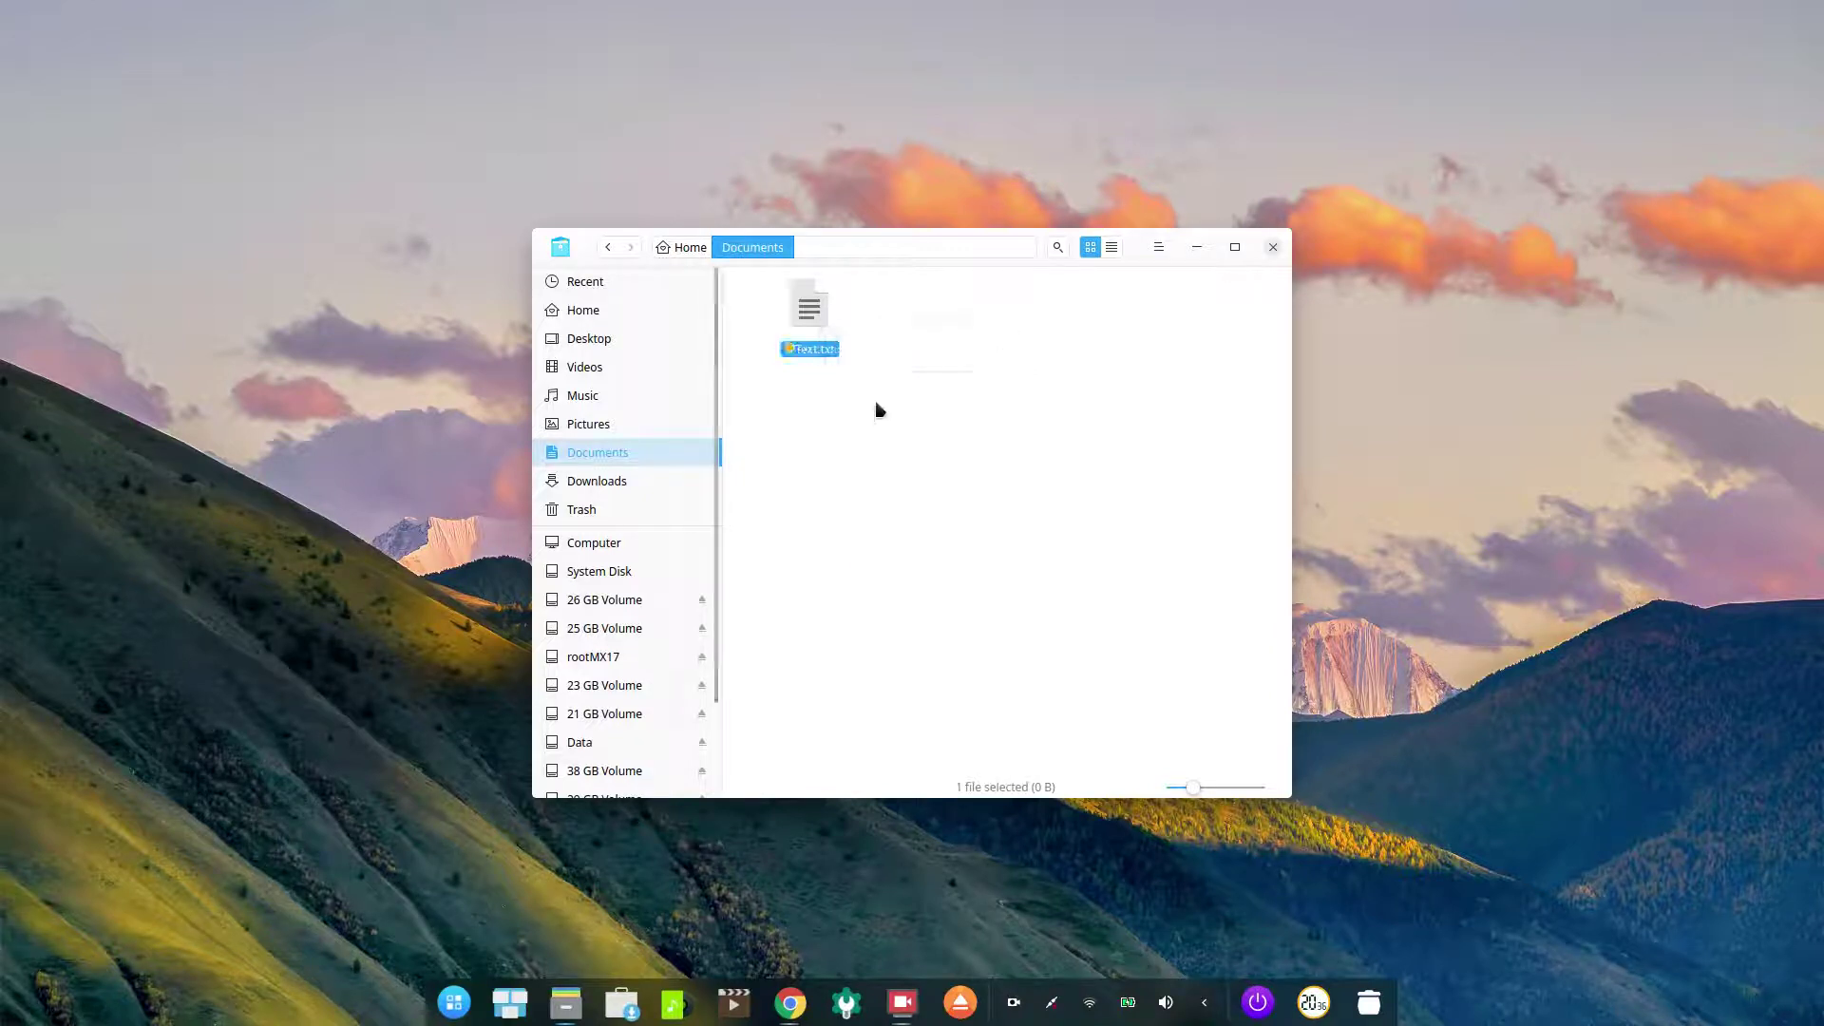
right_click(809, 306)
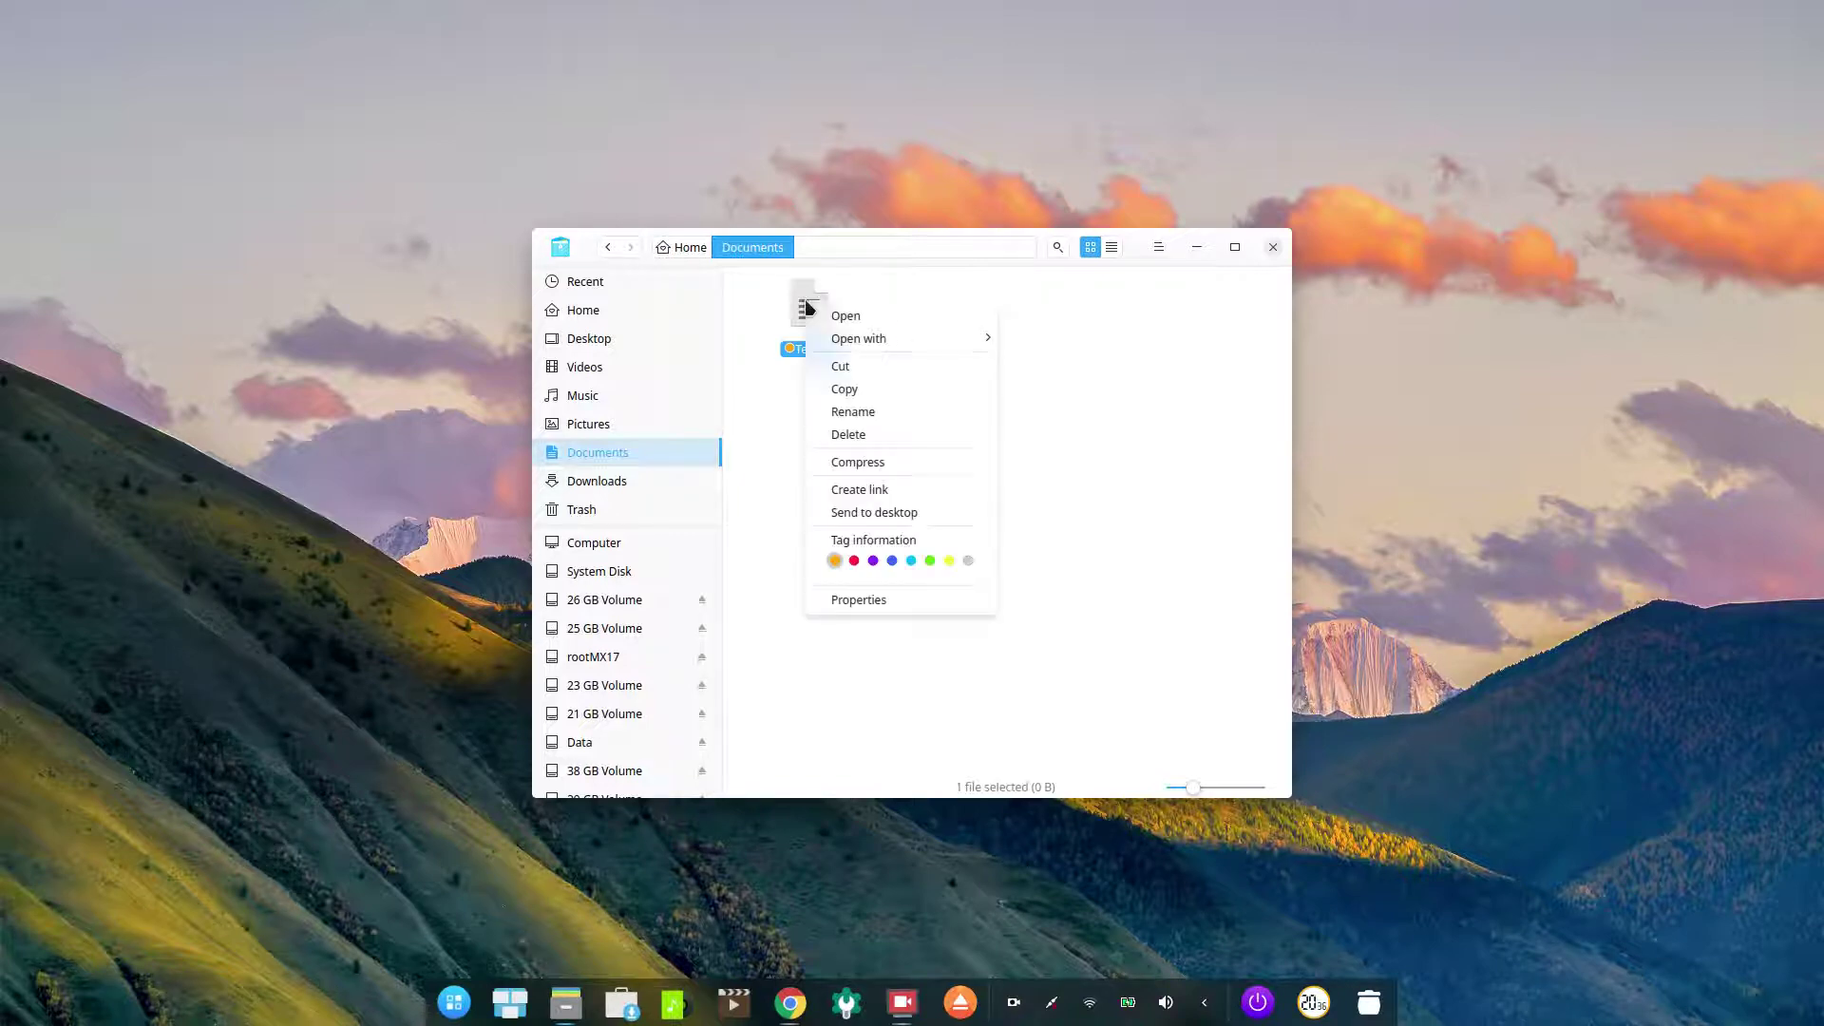
left_click(836, 561)
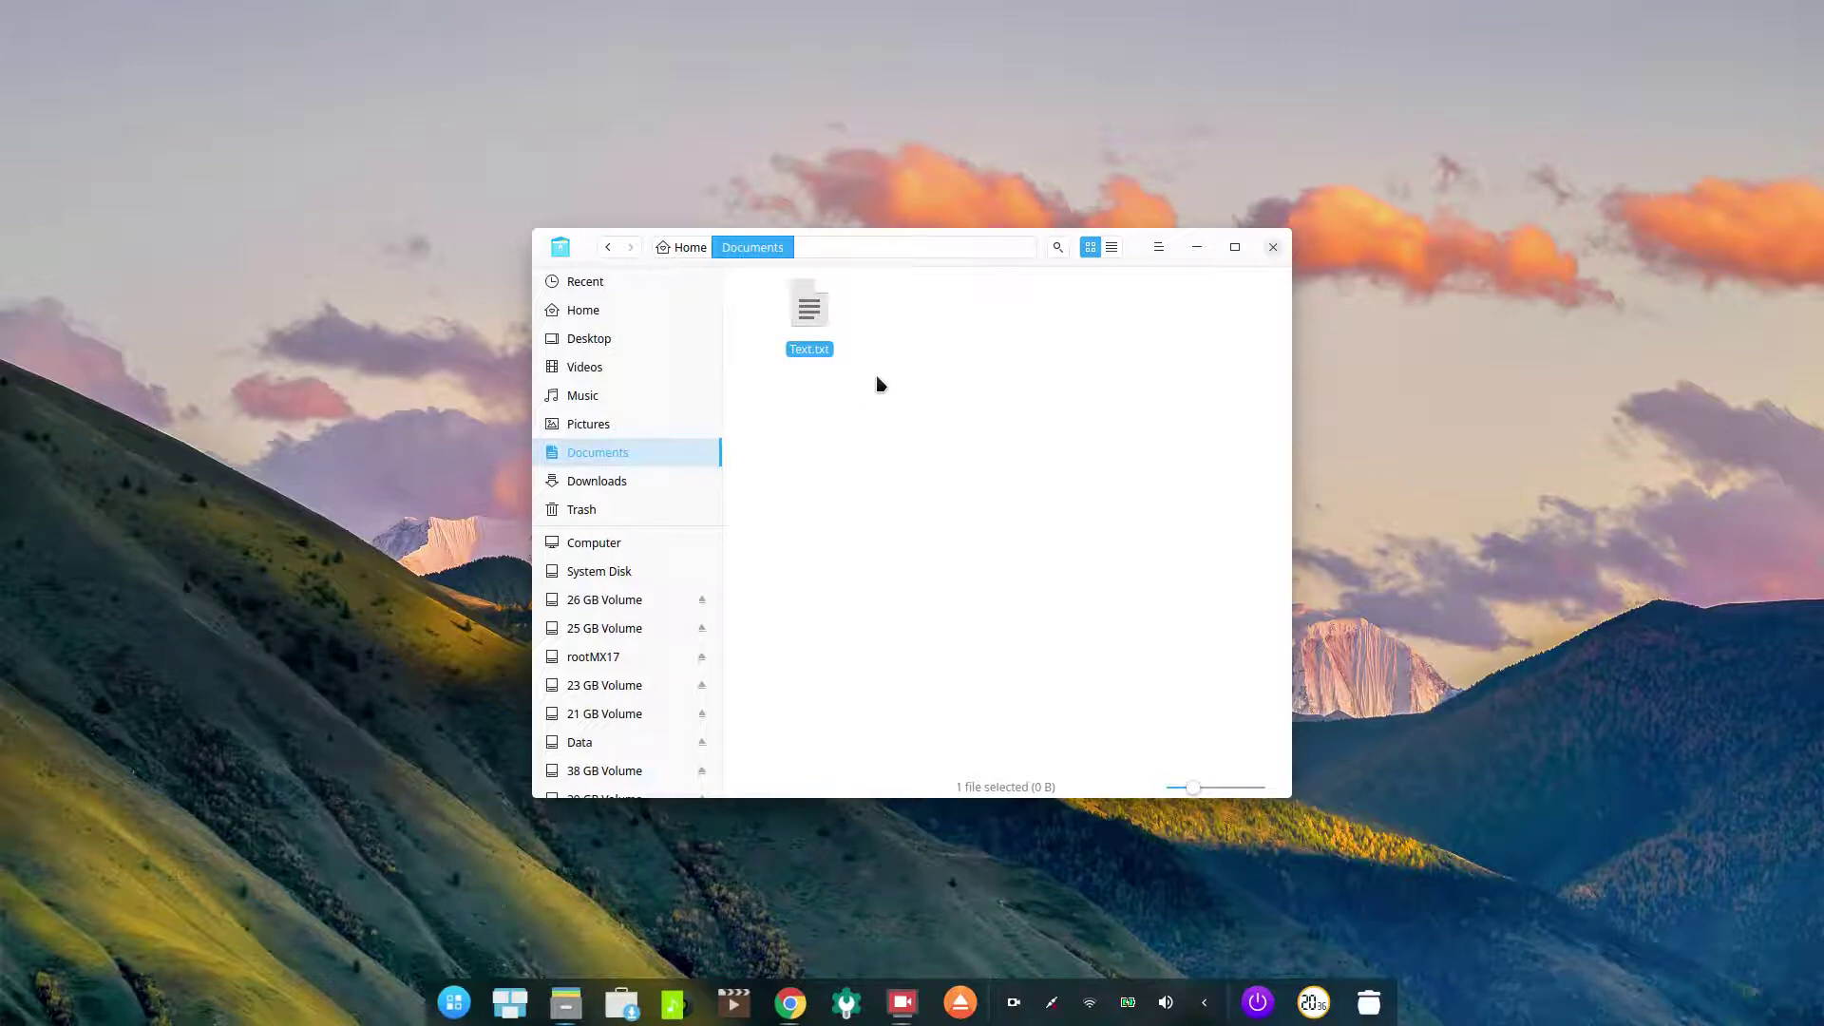
Step: Examine the context options of the Documents folder in Home and close the file manager
left_click(583, 309)
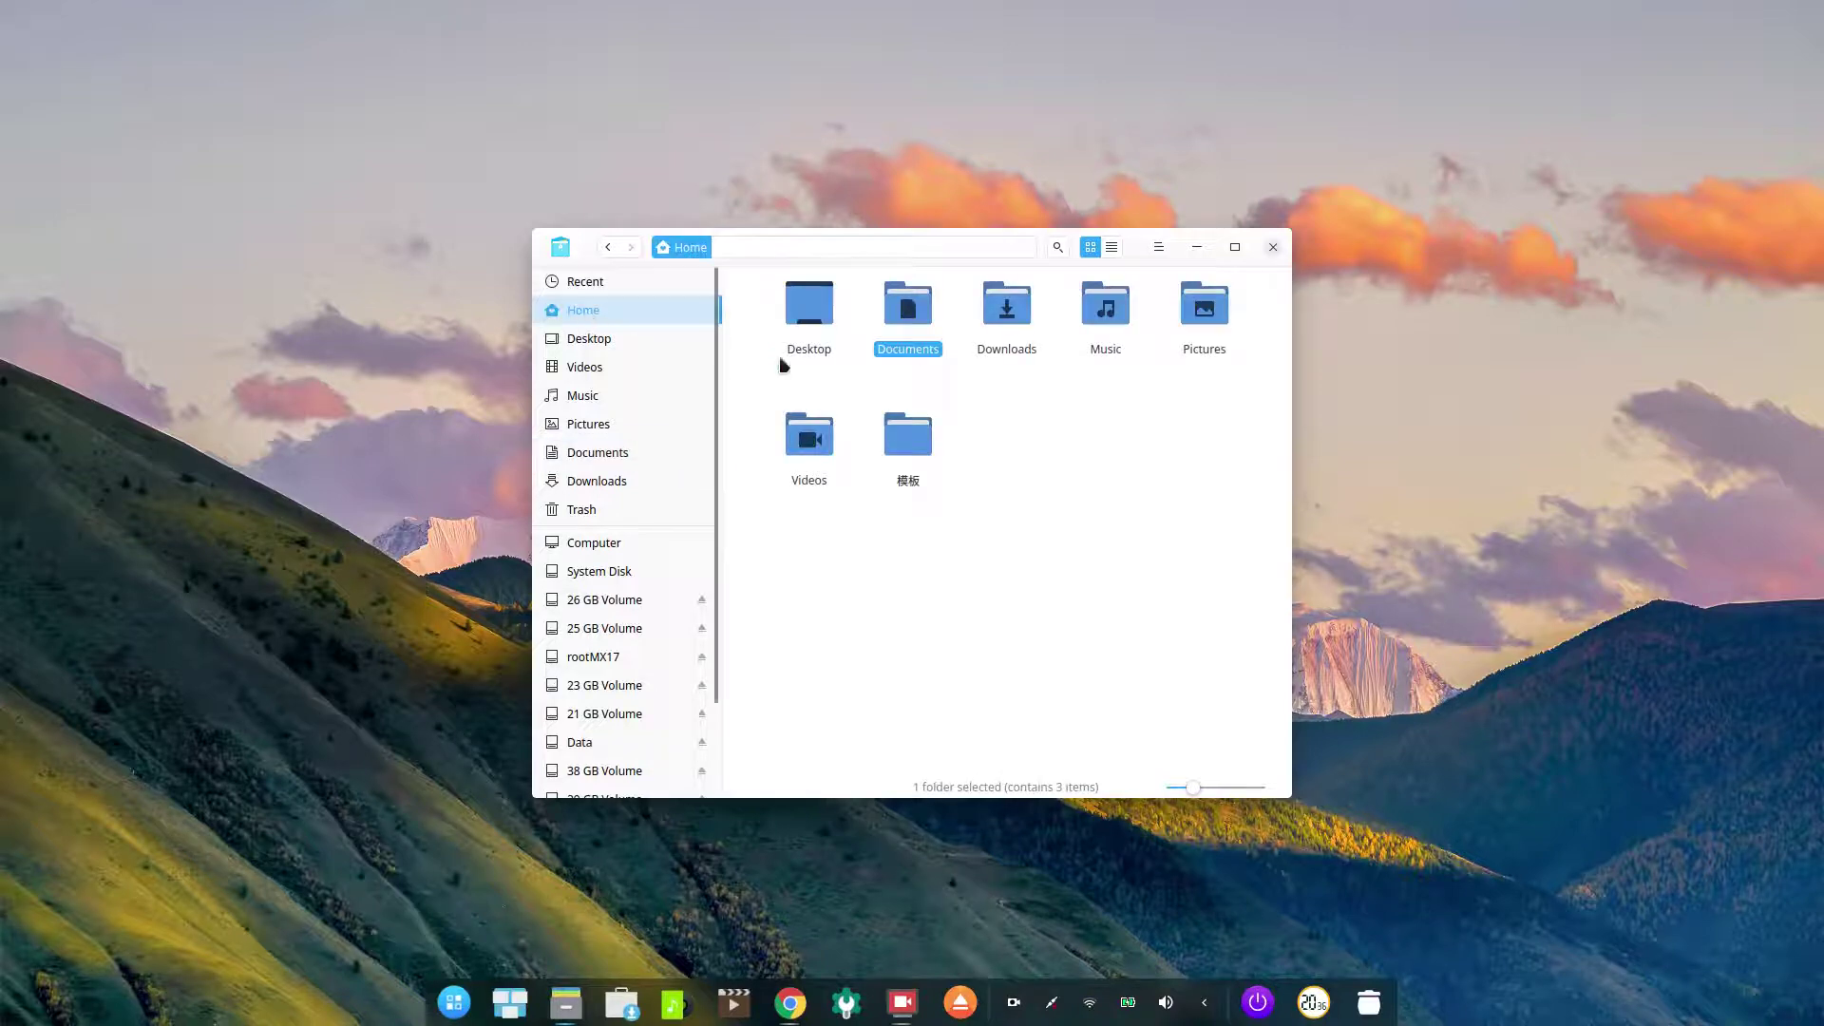
right_click(906, 326)
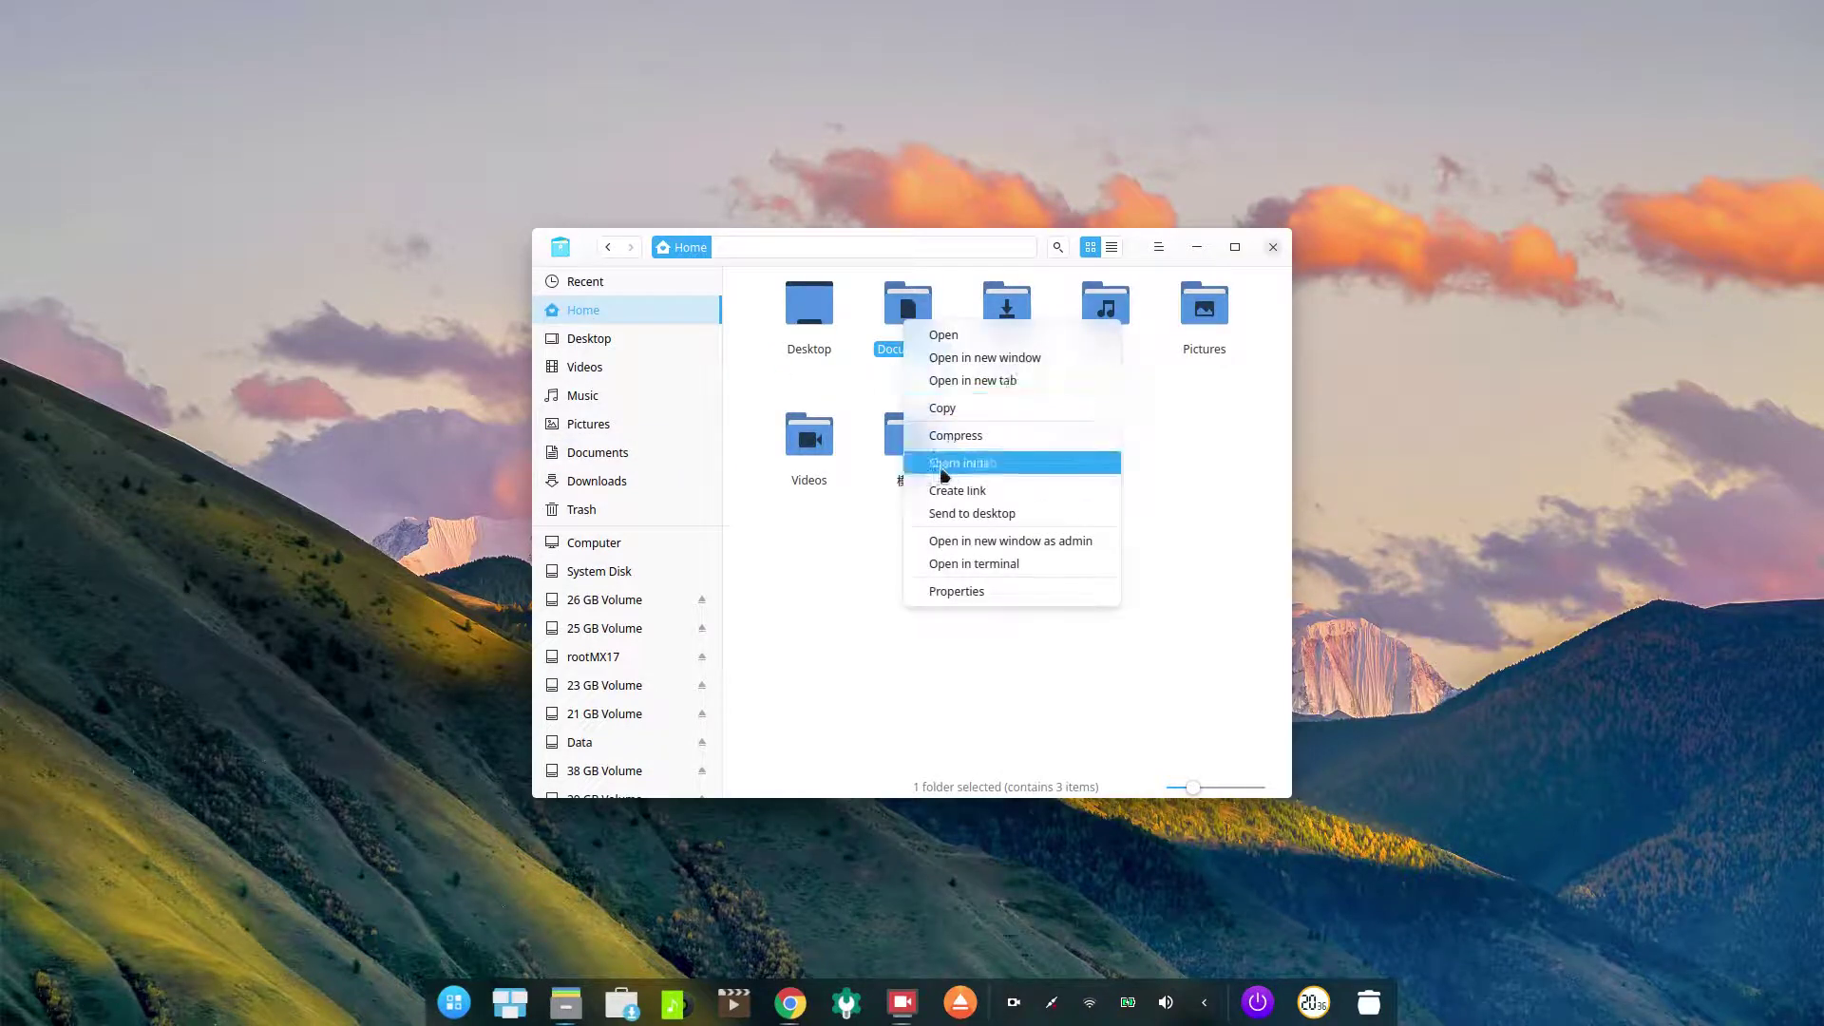
left_click(988, 359)
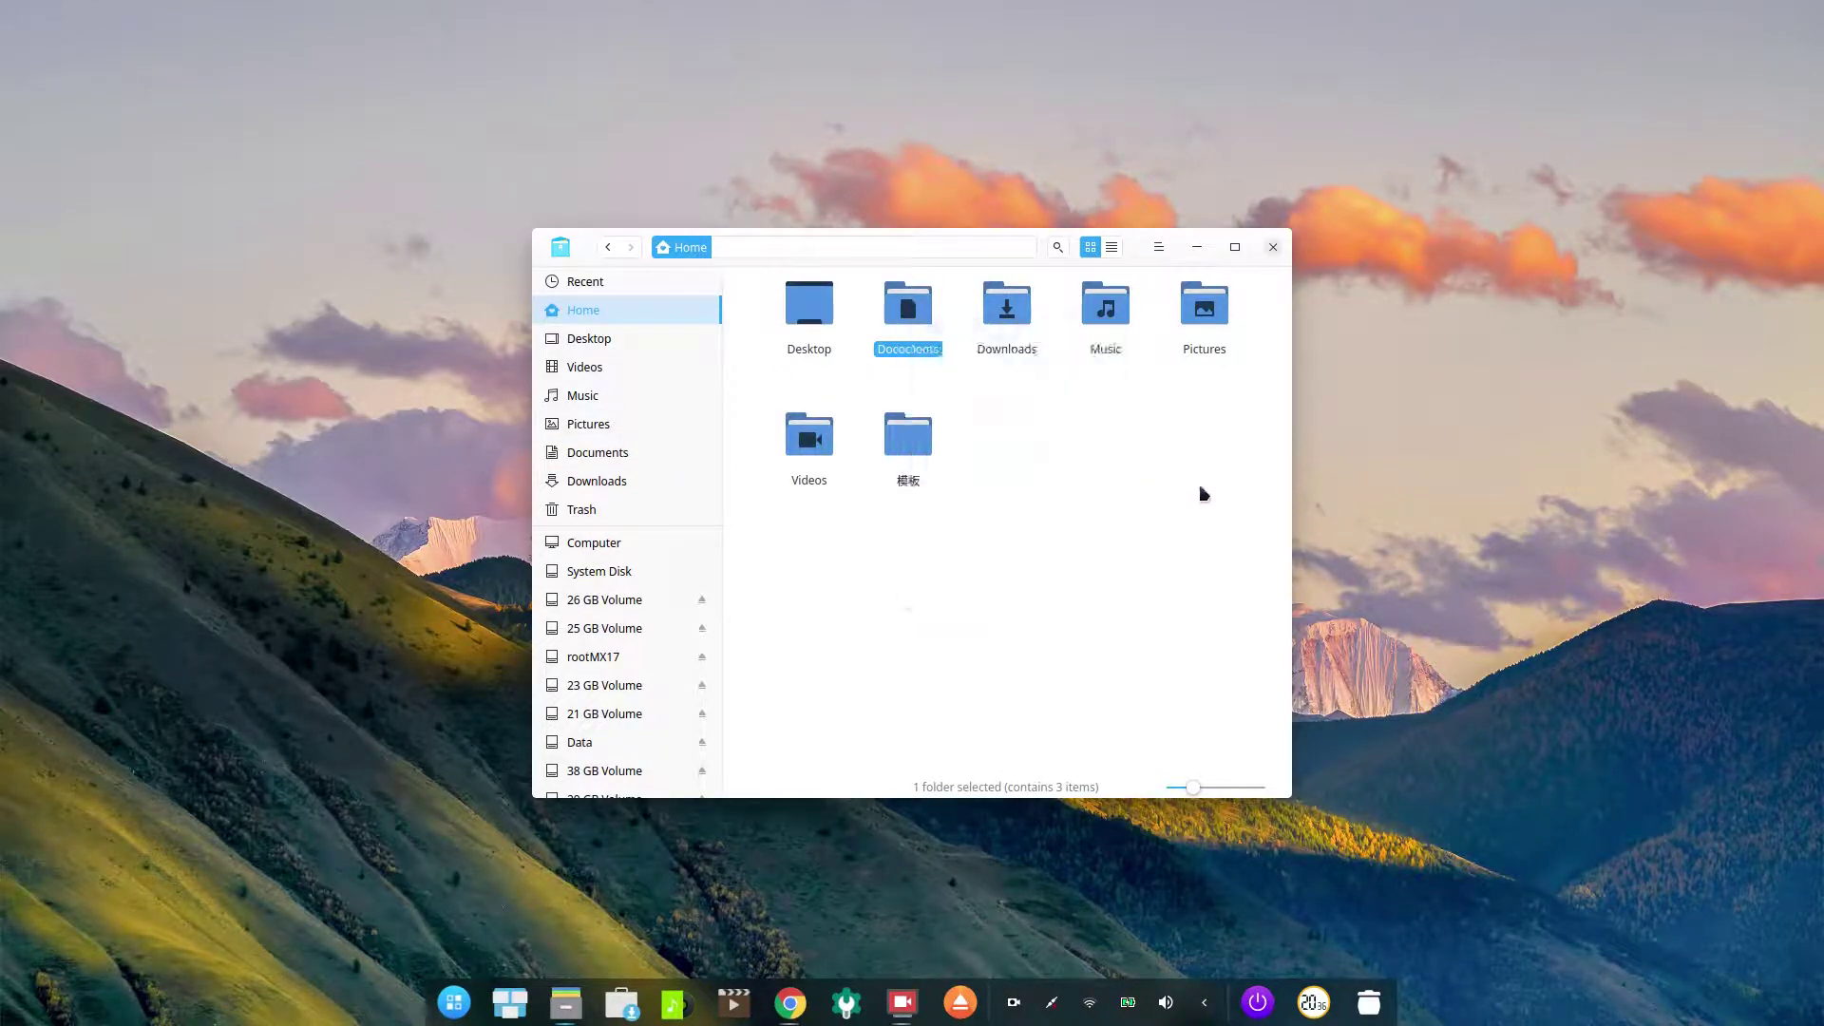
left_click(1273, 247)
Step: Reopen the file manager and open the FRITZ-NAS server among the computers in the LAN
key("super+e")
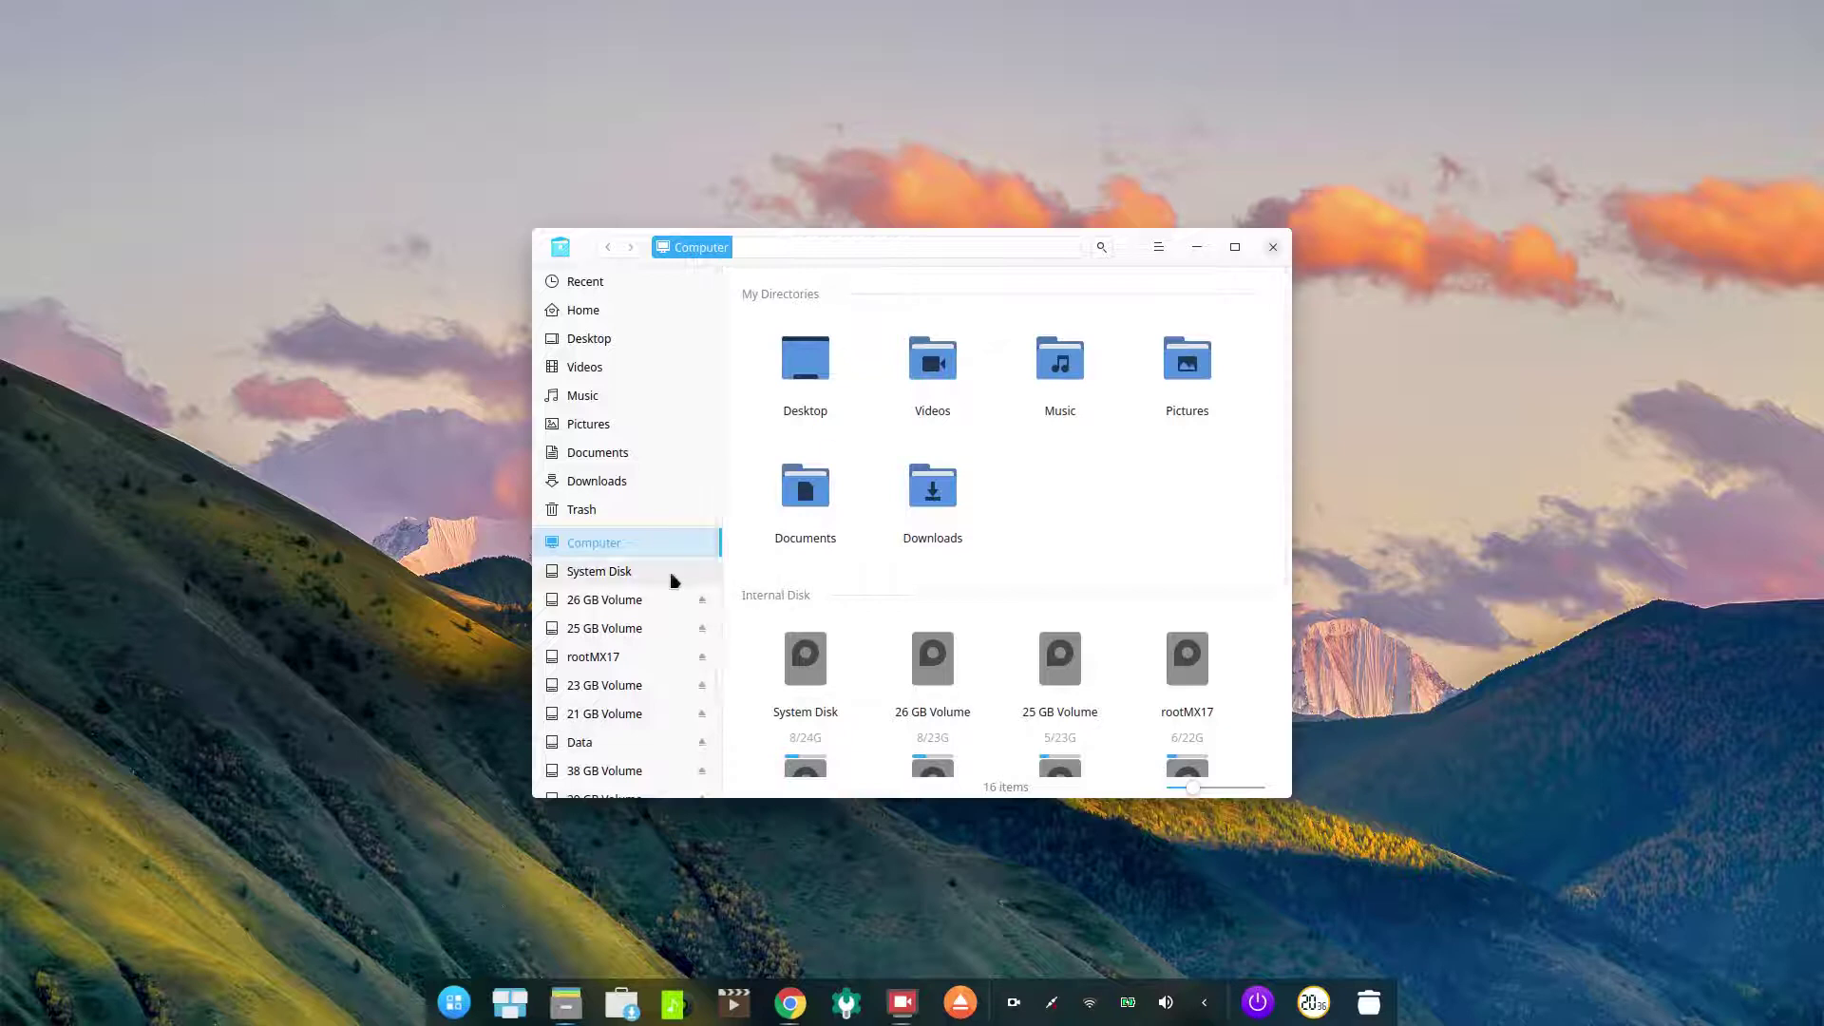
scroll(672, 579, "down", 2)
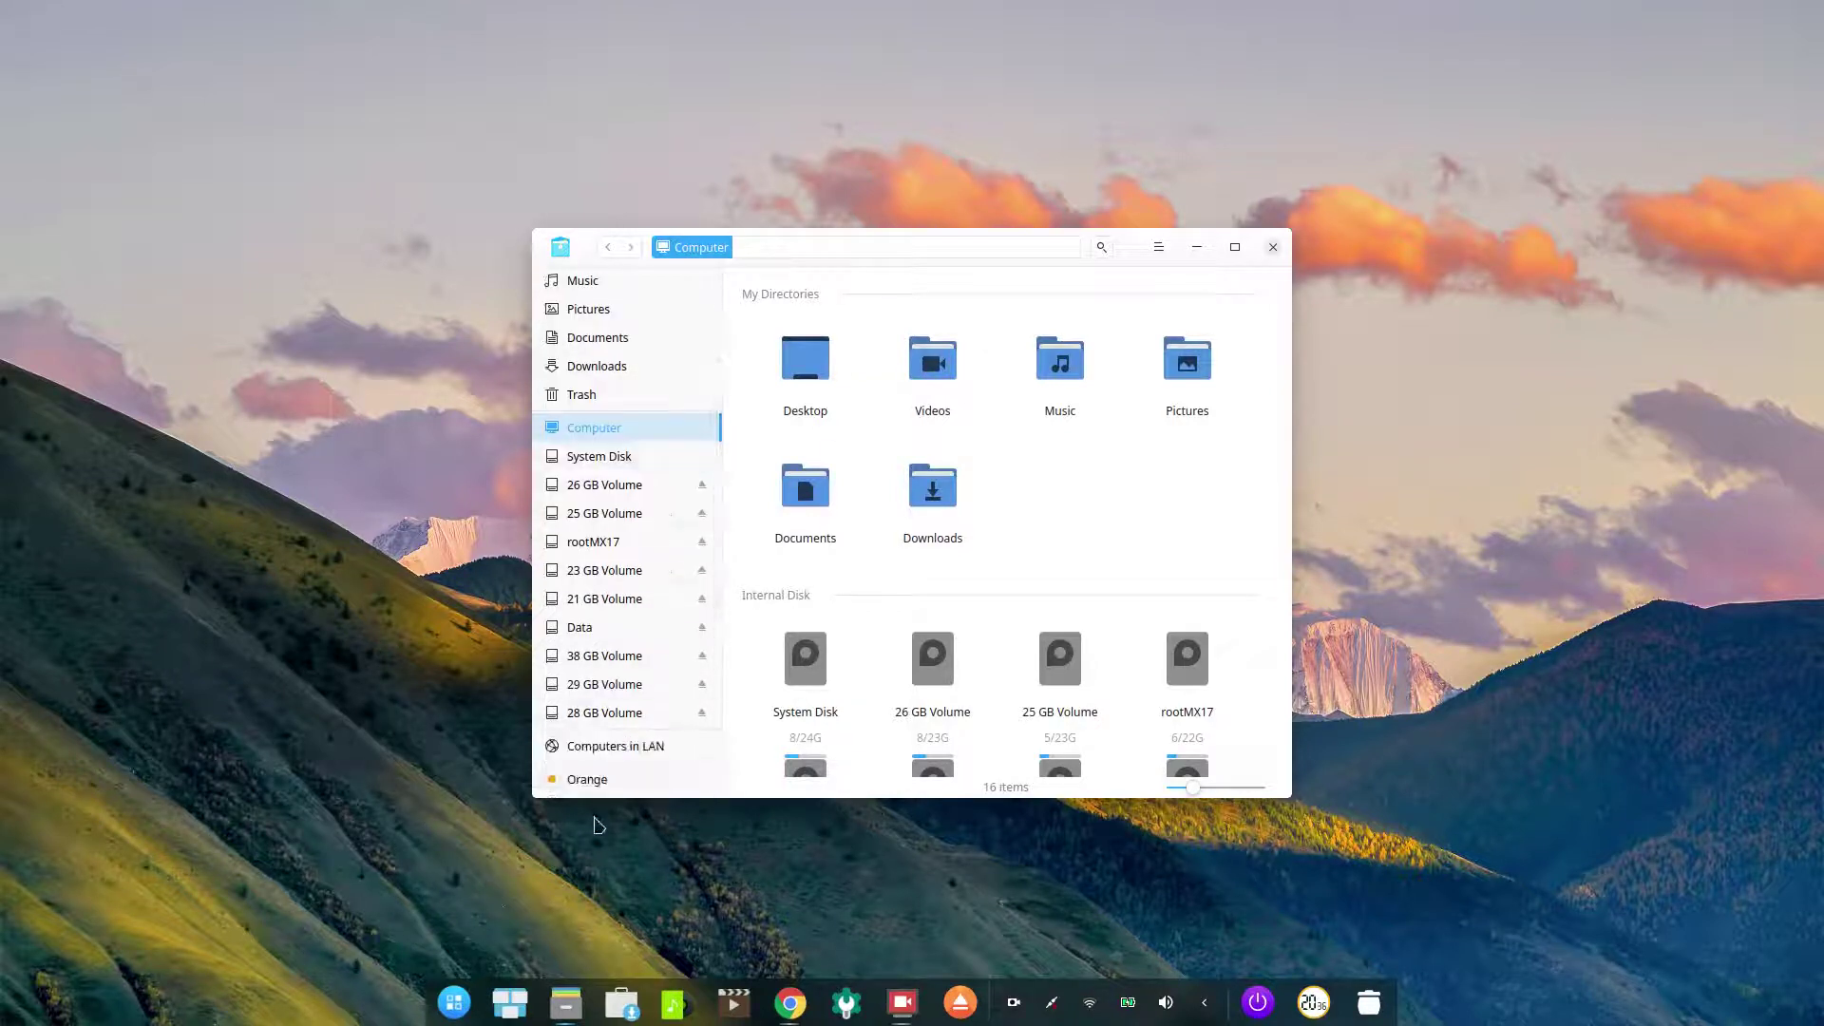
left_click(620, 749)
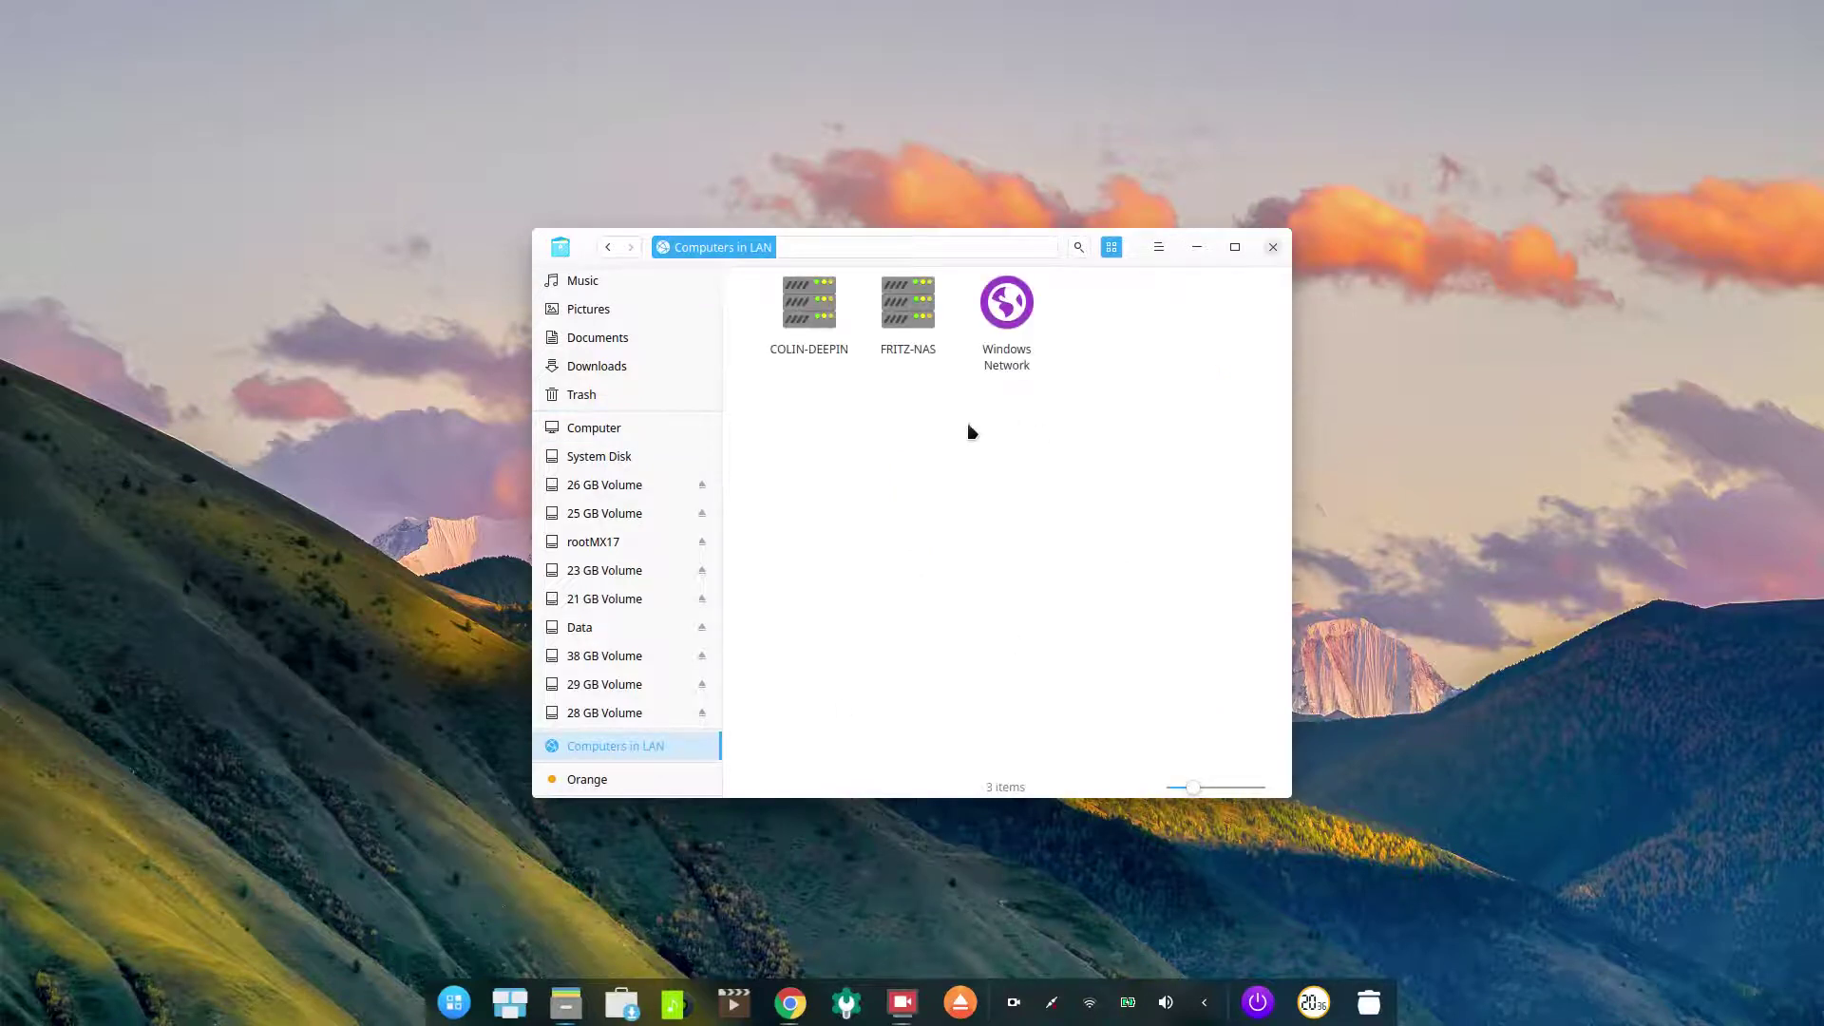
double_click(910, 313)
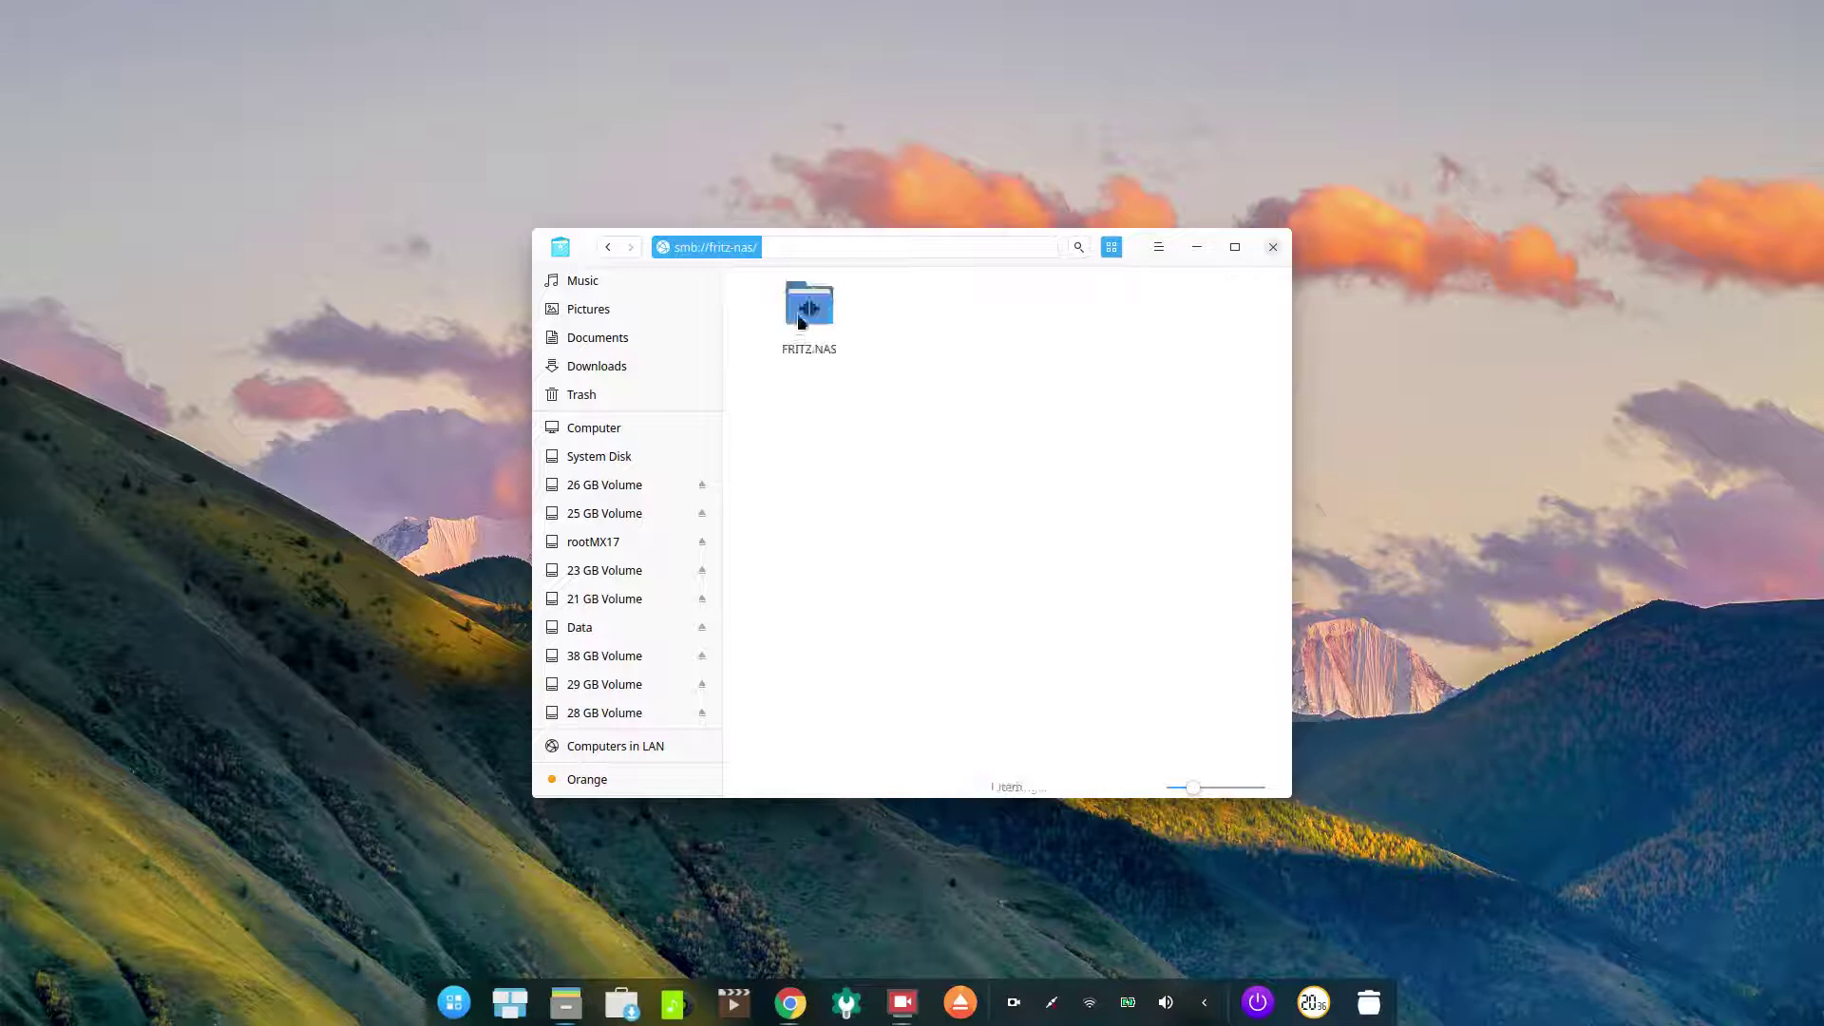
Step: Connect to the FRITZ.NAS share as a registered user with the account password, and view its ADATA_HV620 folder before closing the file manager
double_click(808, 301)
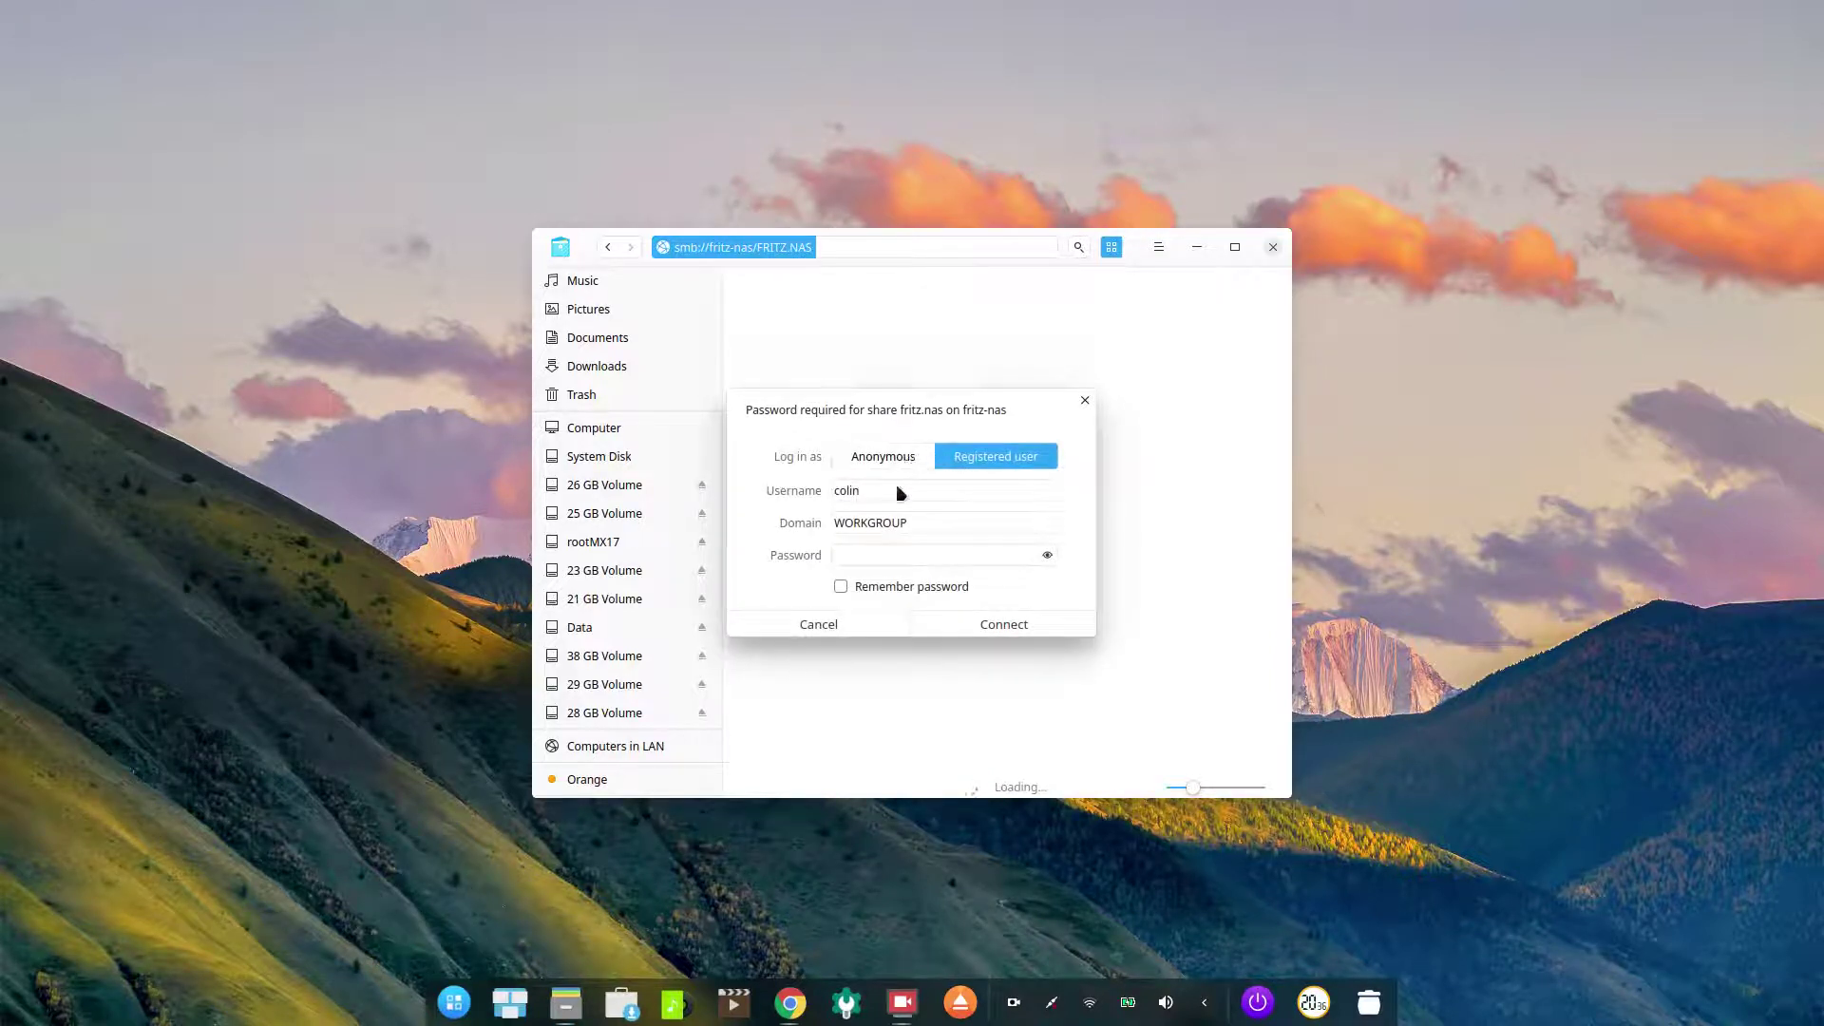
left_click(868, 559)
type("**")
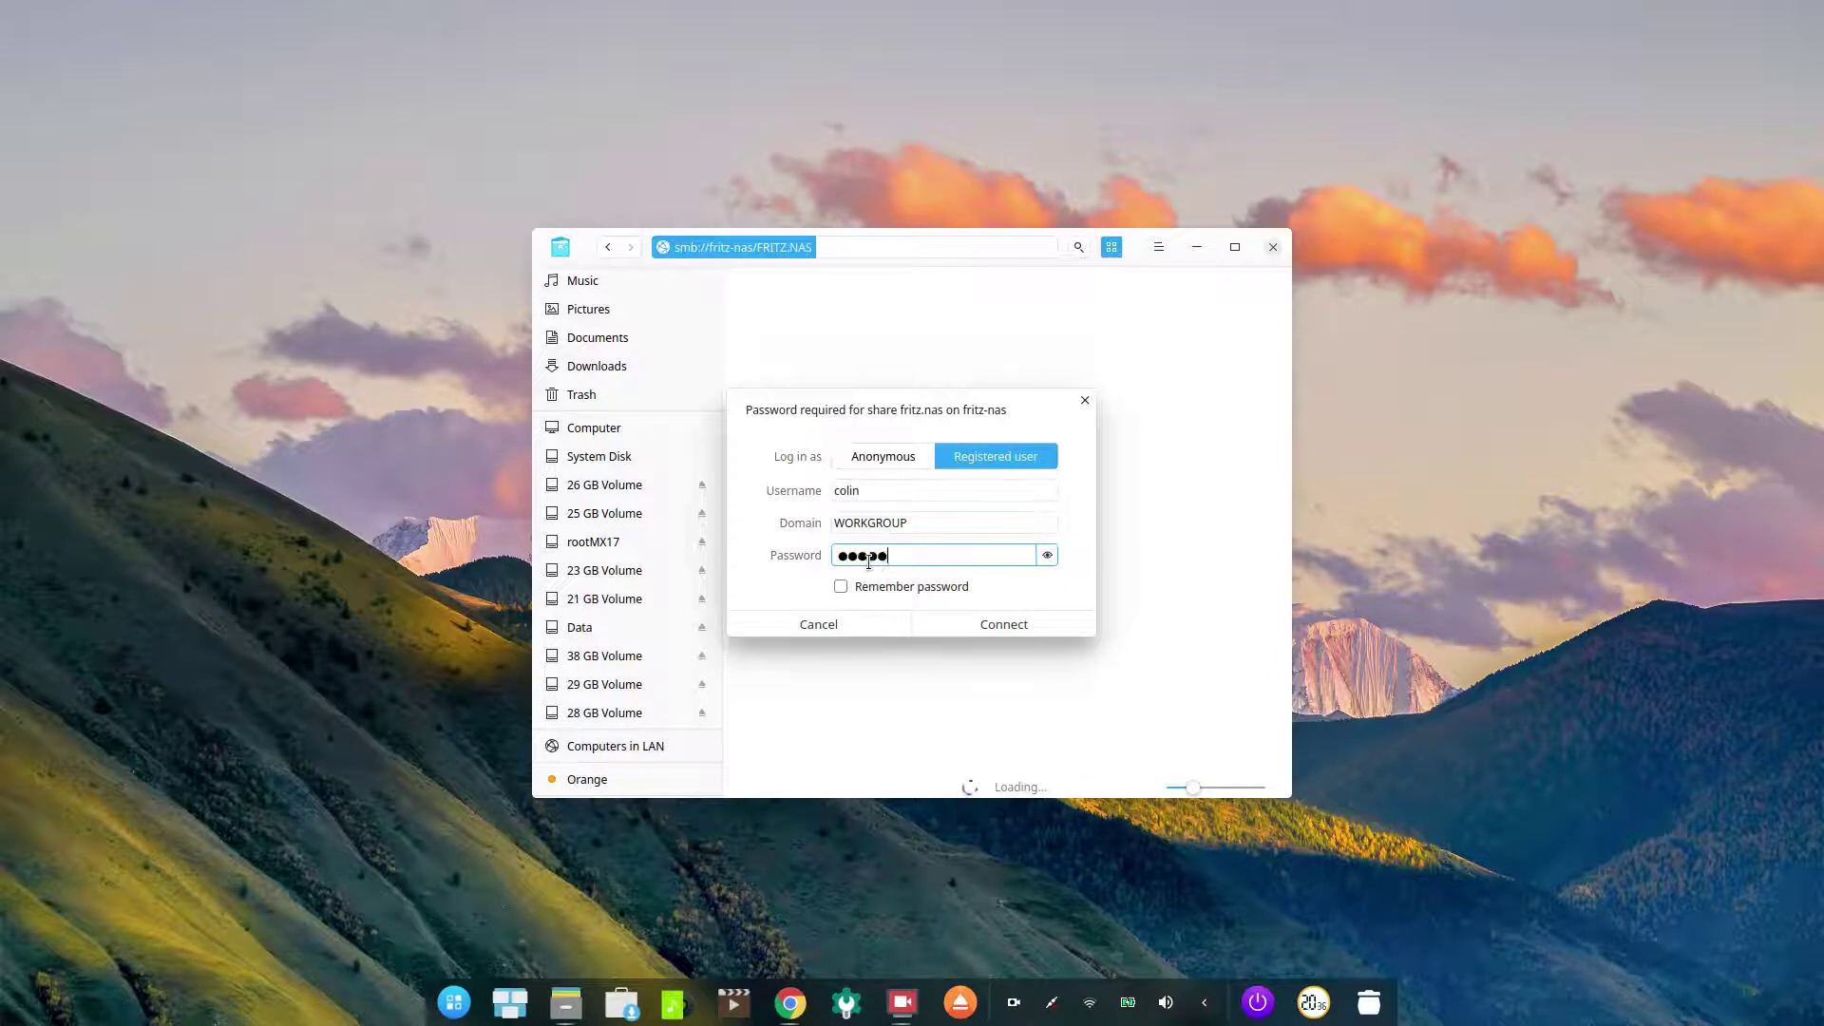
key("Return")
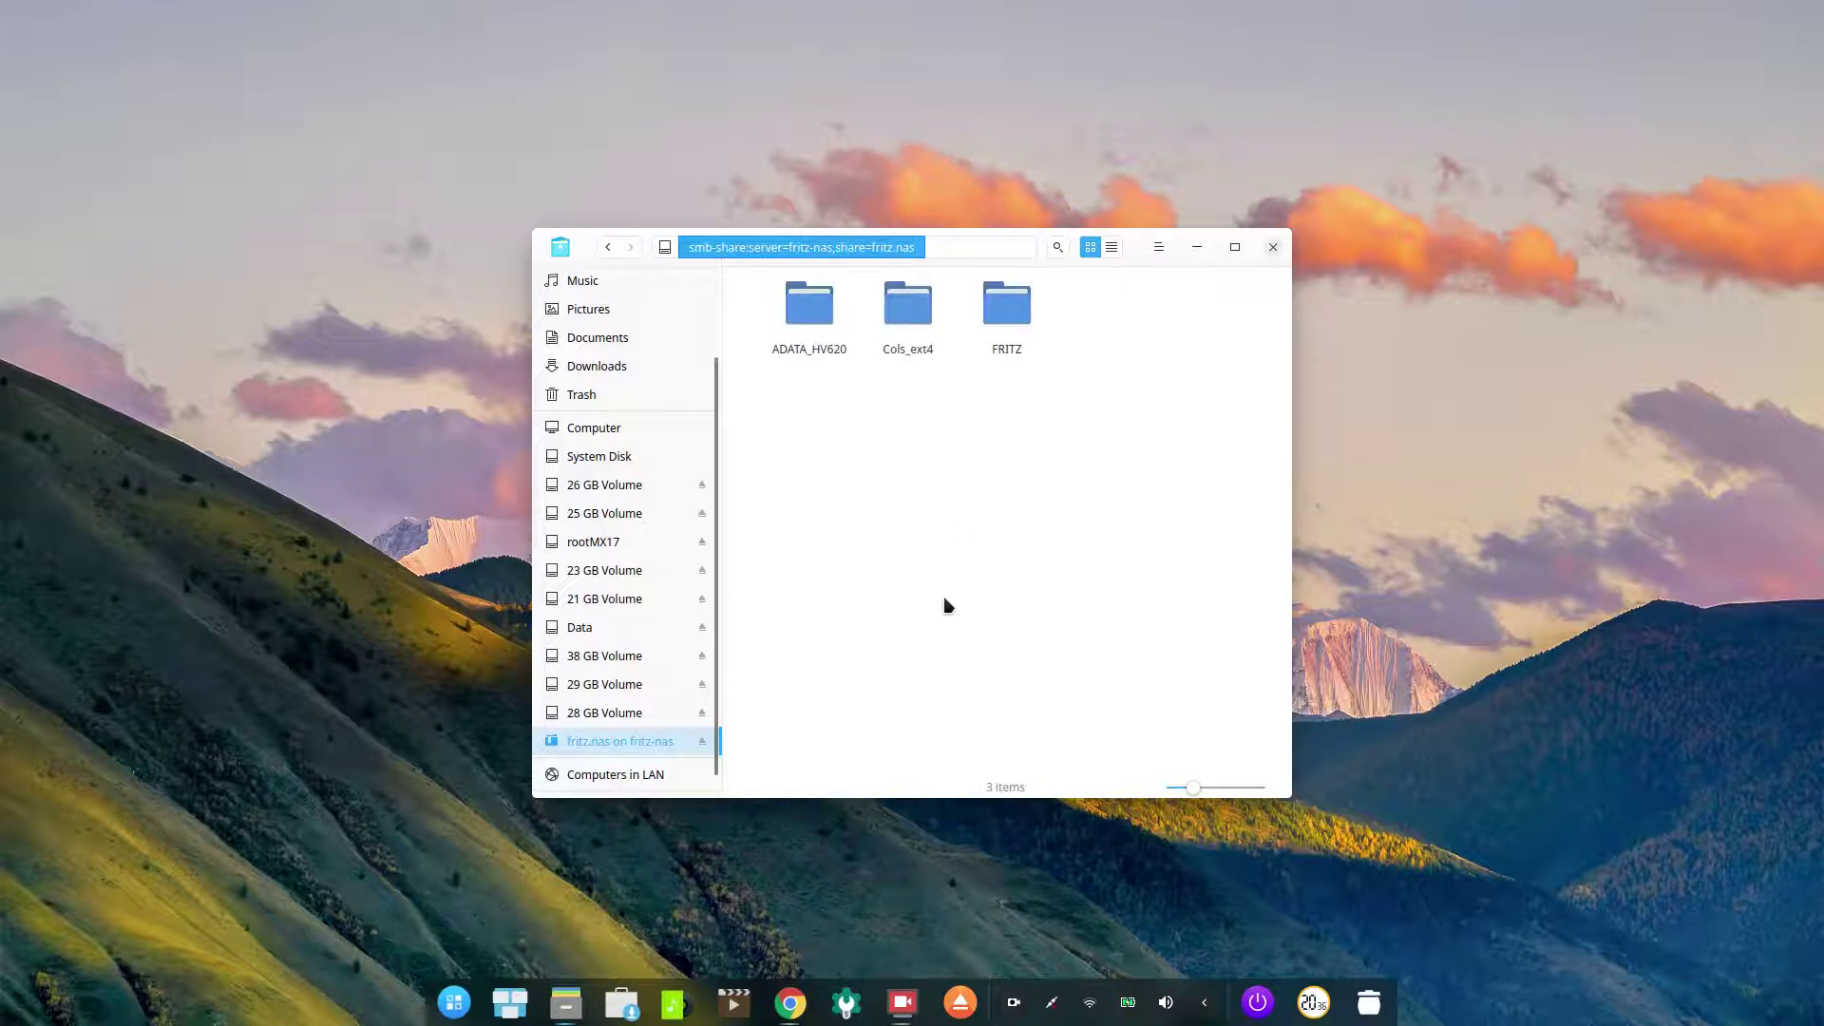
double_click(809, 304)
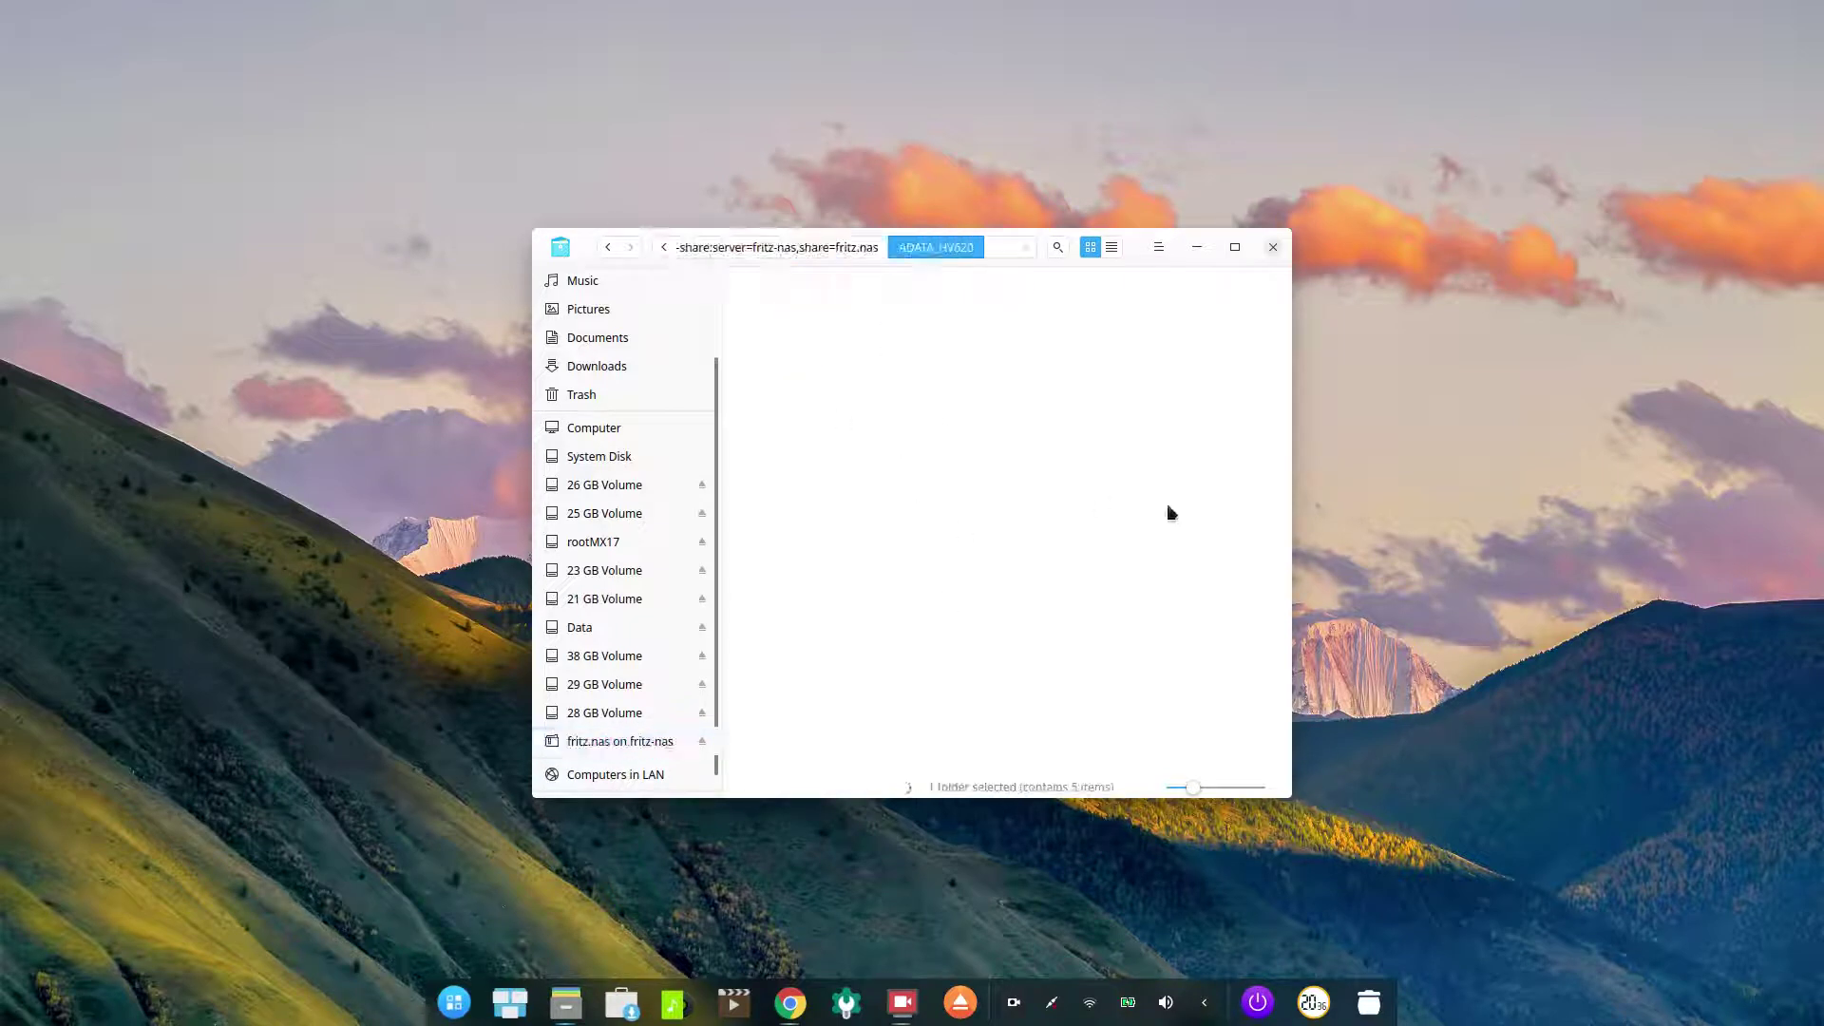
left_click(1273, 248)
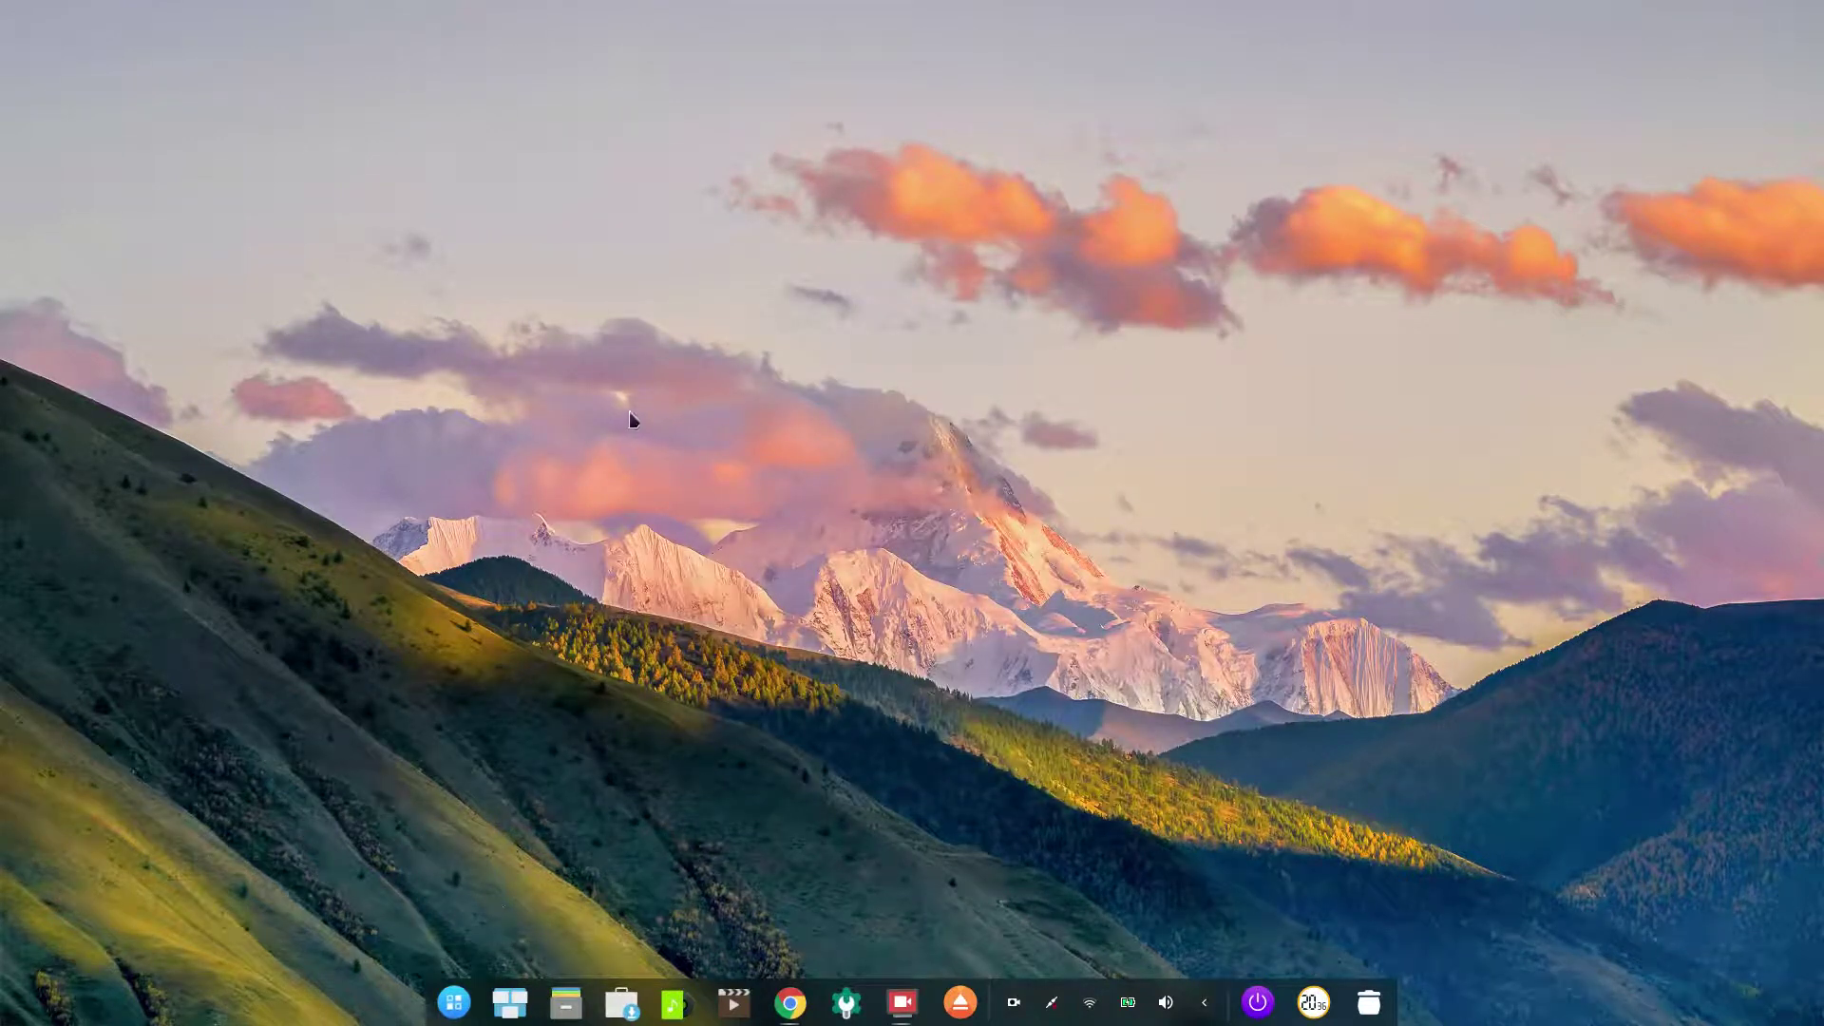
Step: Open the Deepin app store and shift its window slightly across the desktop
left_click(623, 1007)
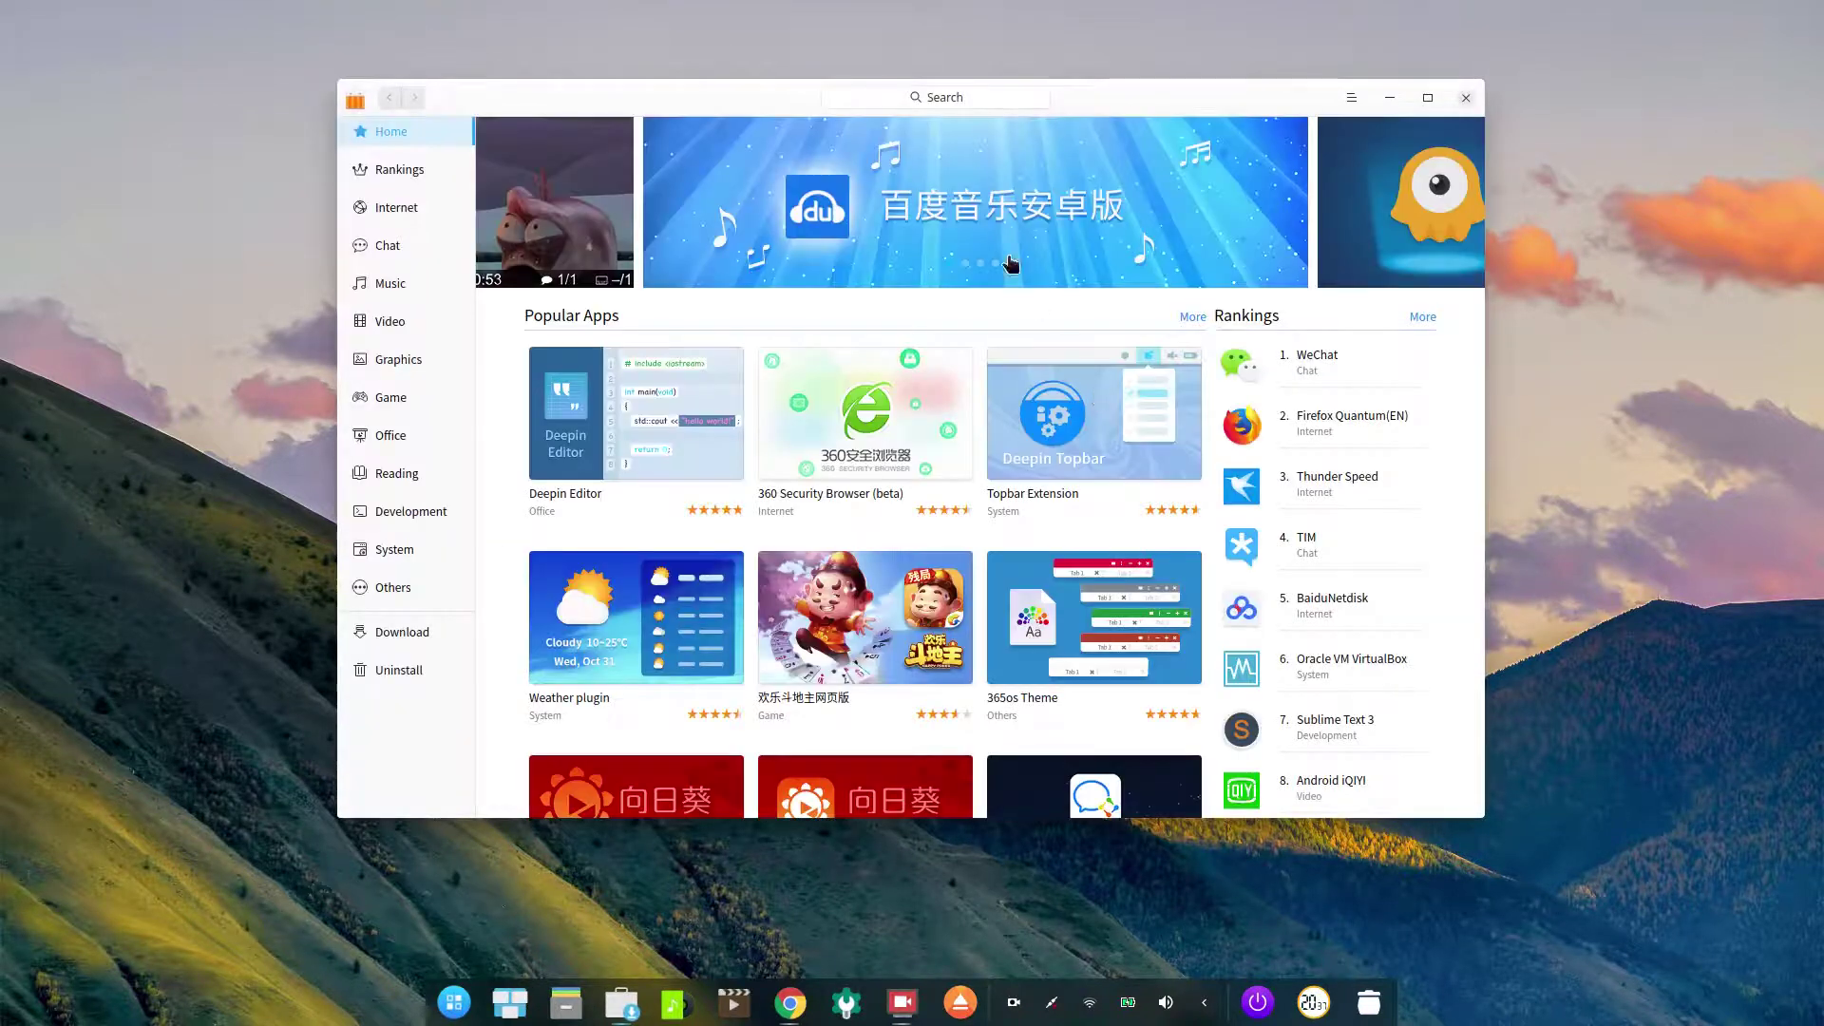
left_click_drag(1137, 103, 1085, 102)
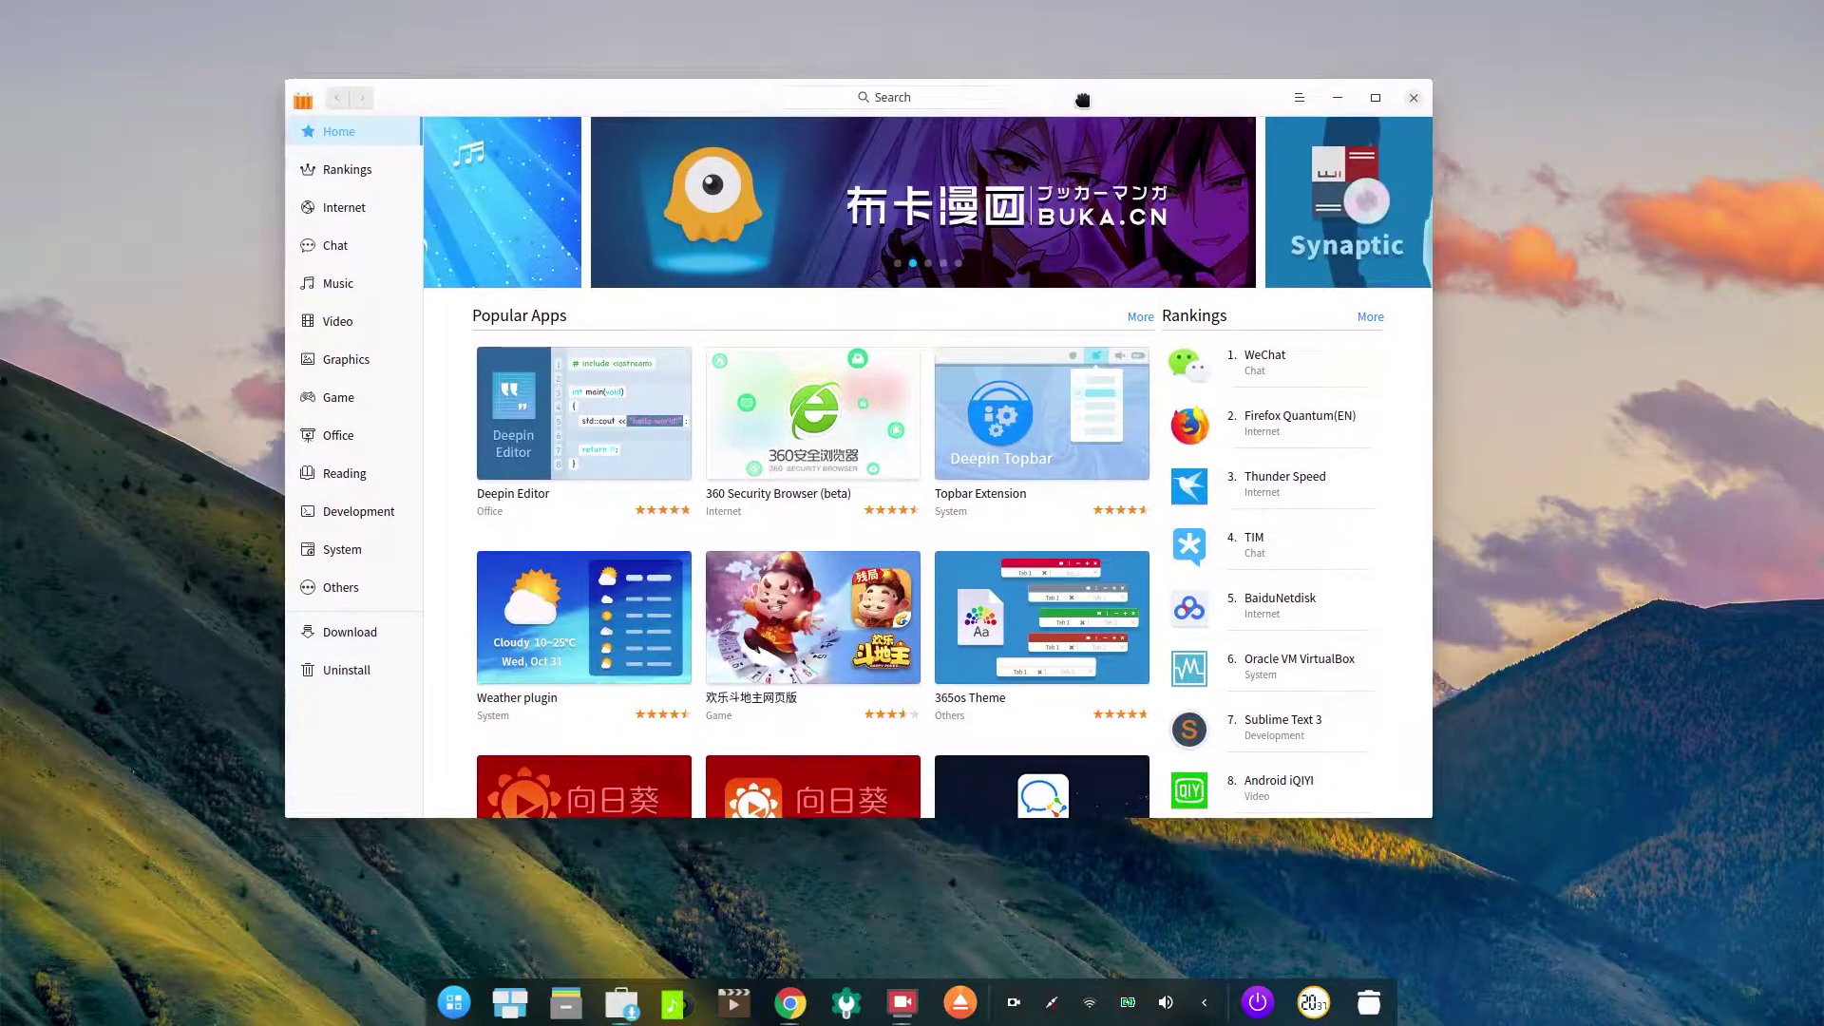
Step: Turn on the app store's dark theme and switch it back off
left_click(1300, 105)
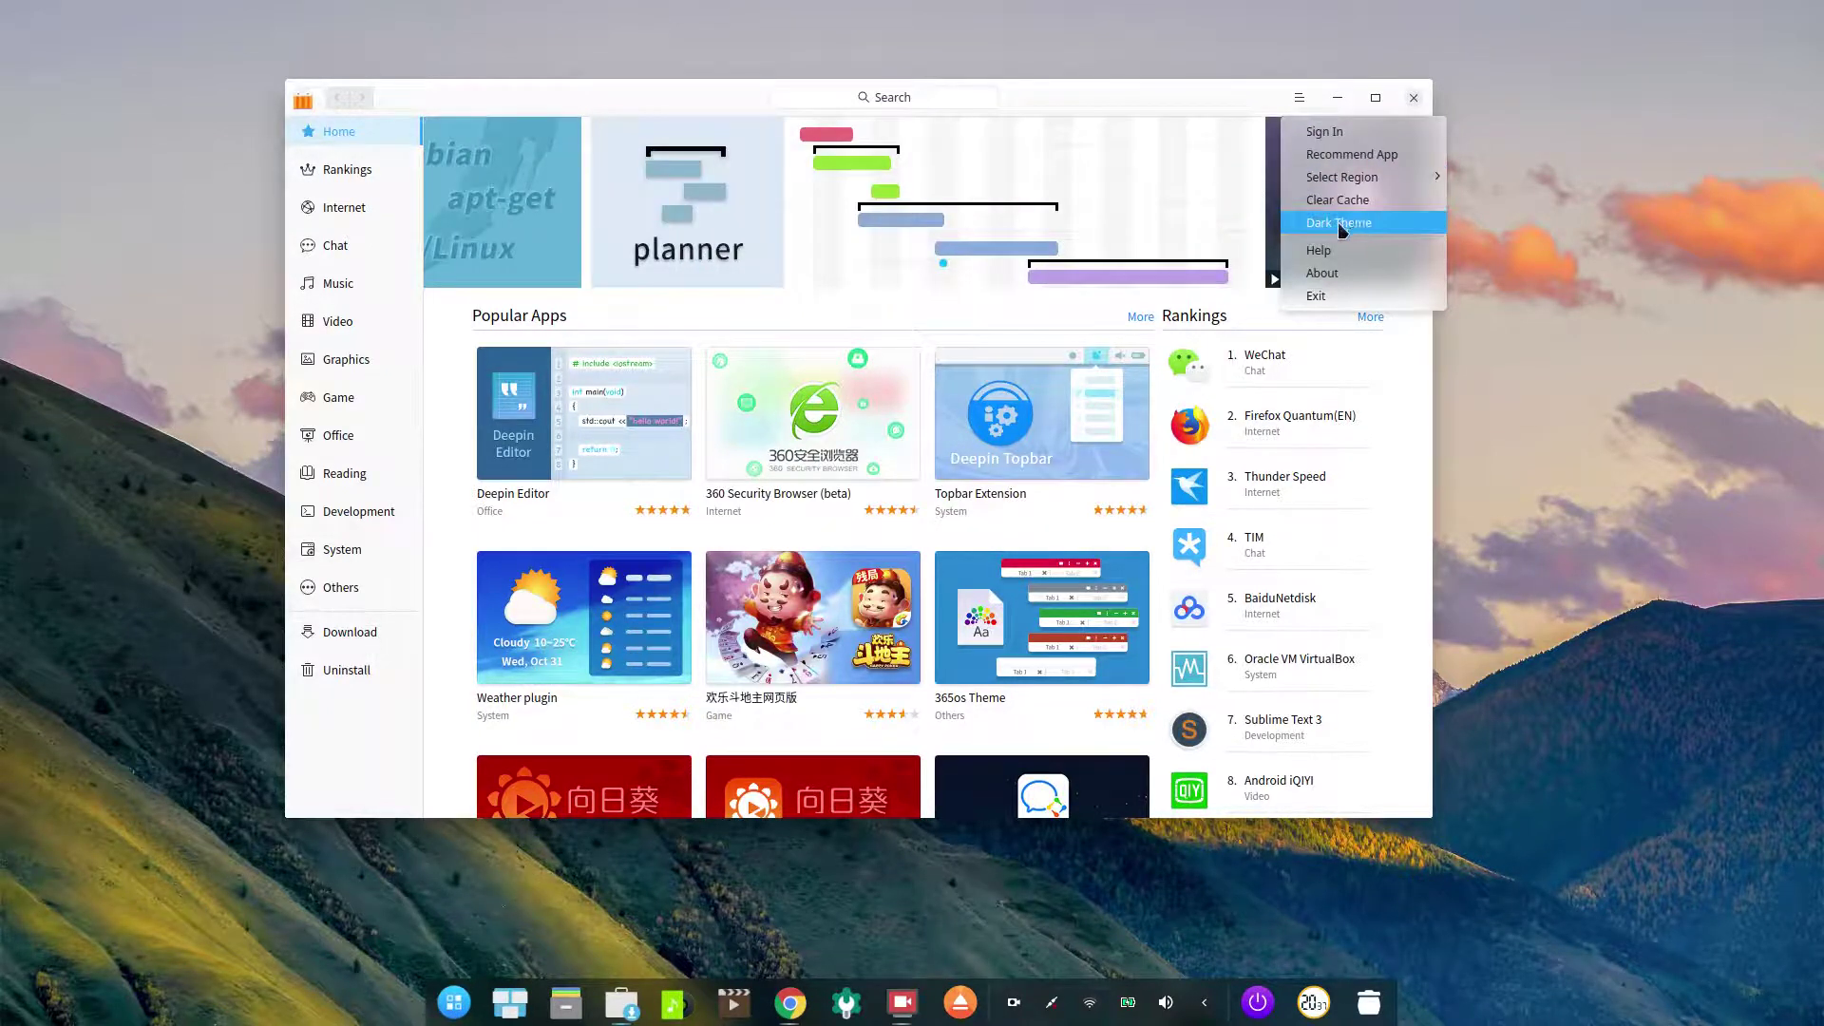
left_click(1370, 221)
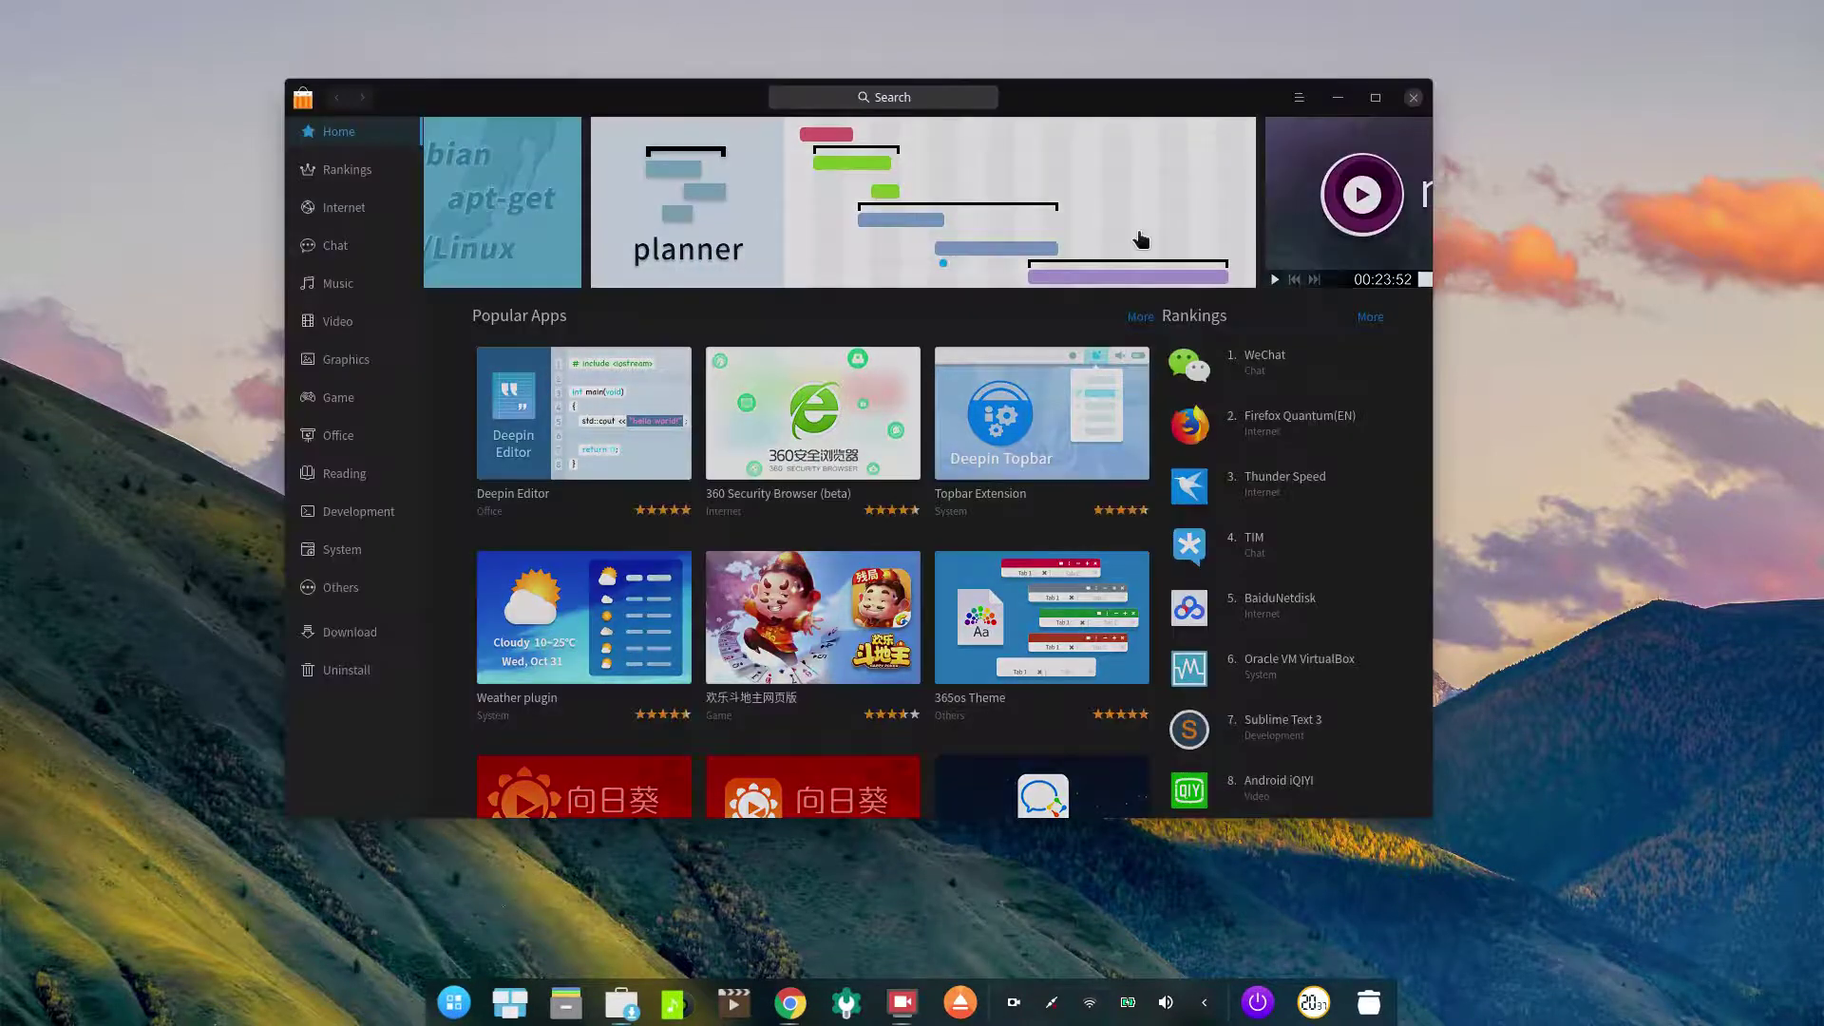
left_click(1299, 98)
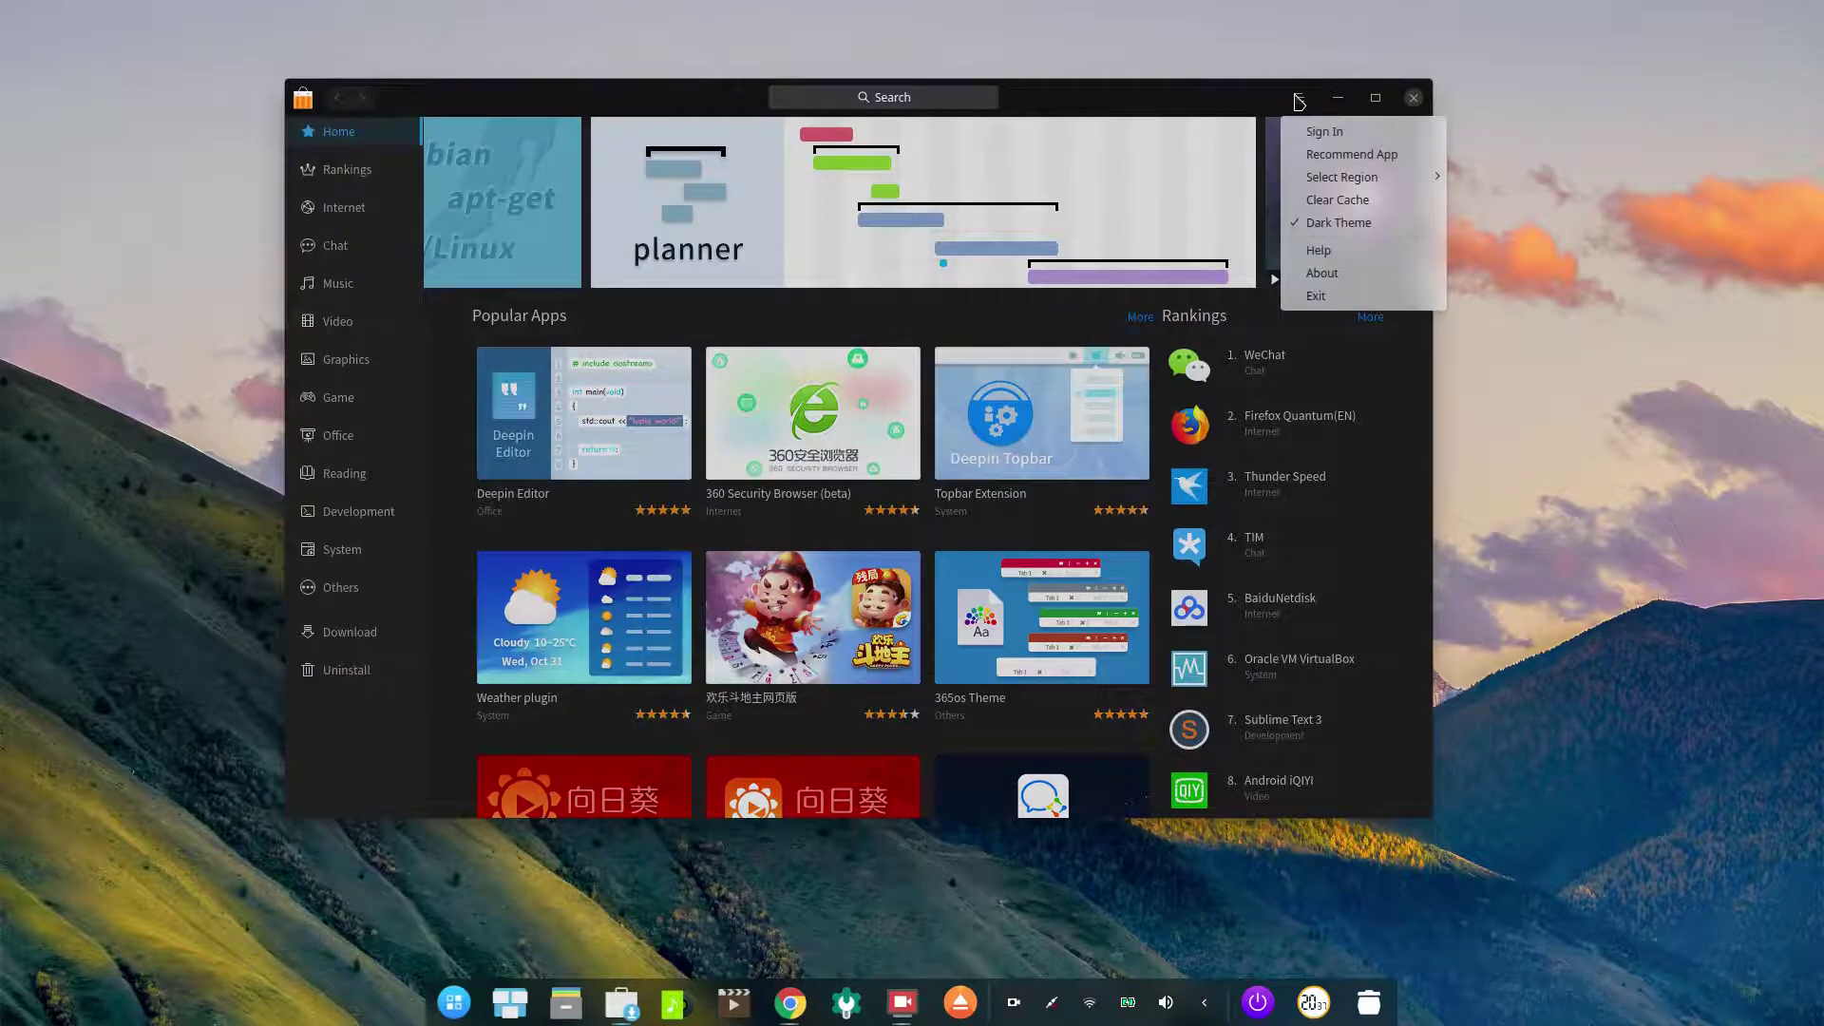
left_click(1332, 222)
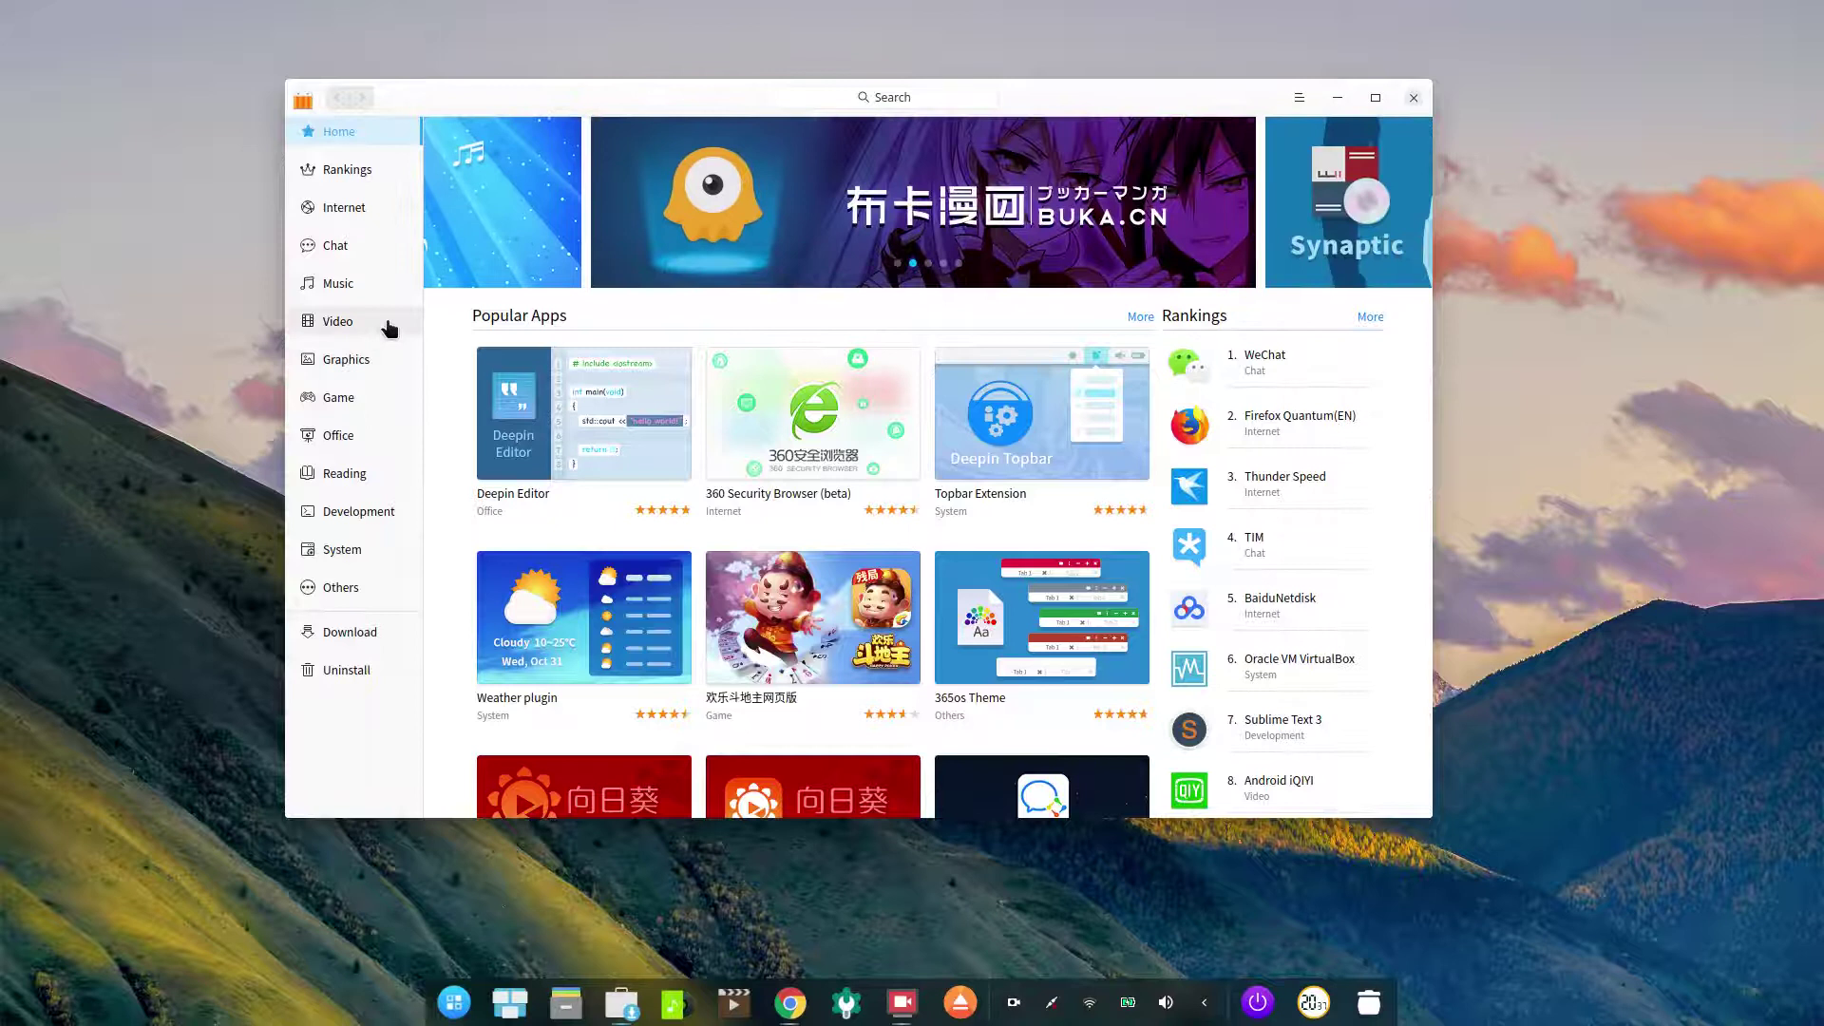
Step: Browse the apps in the Video category and check the store's download tasks
left_click(344, 329)
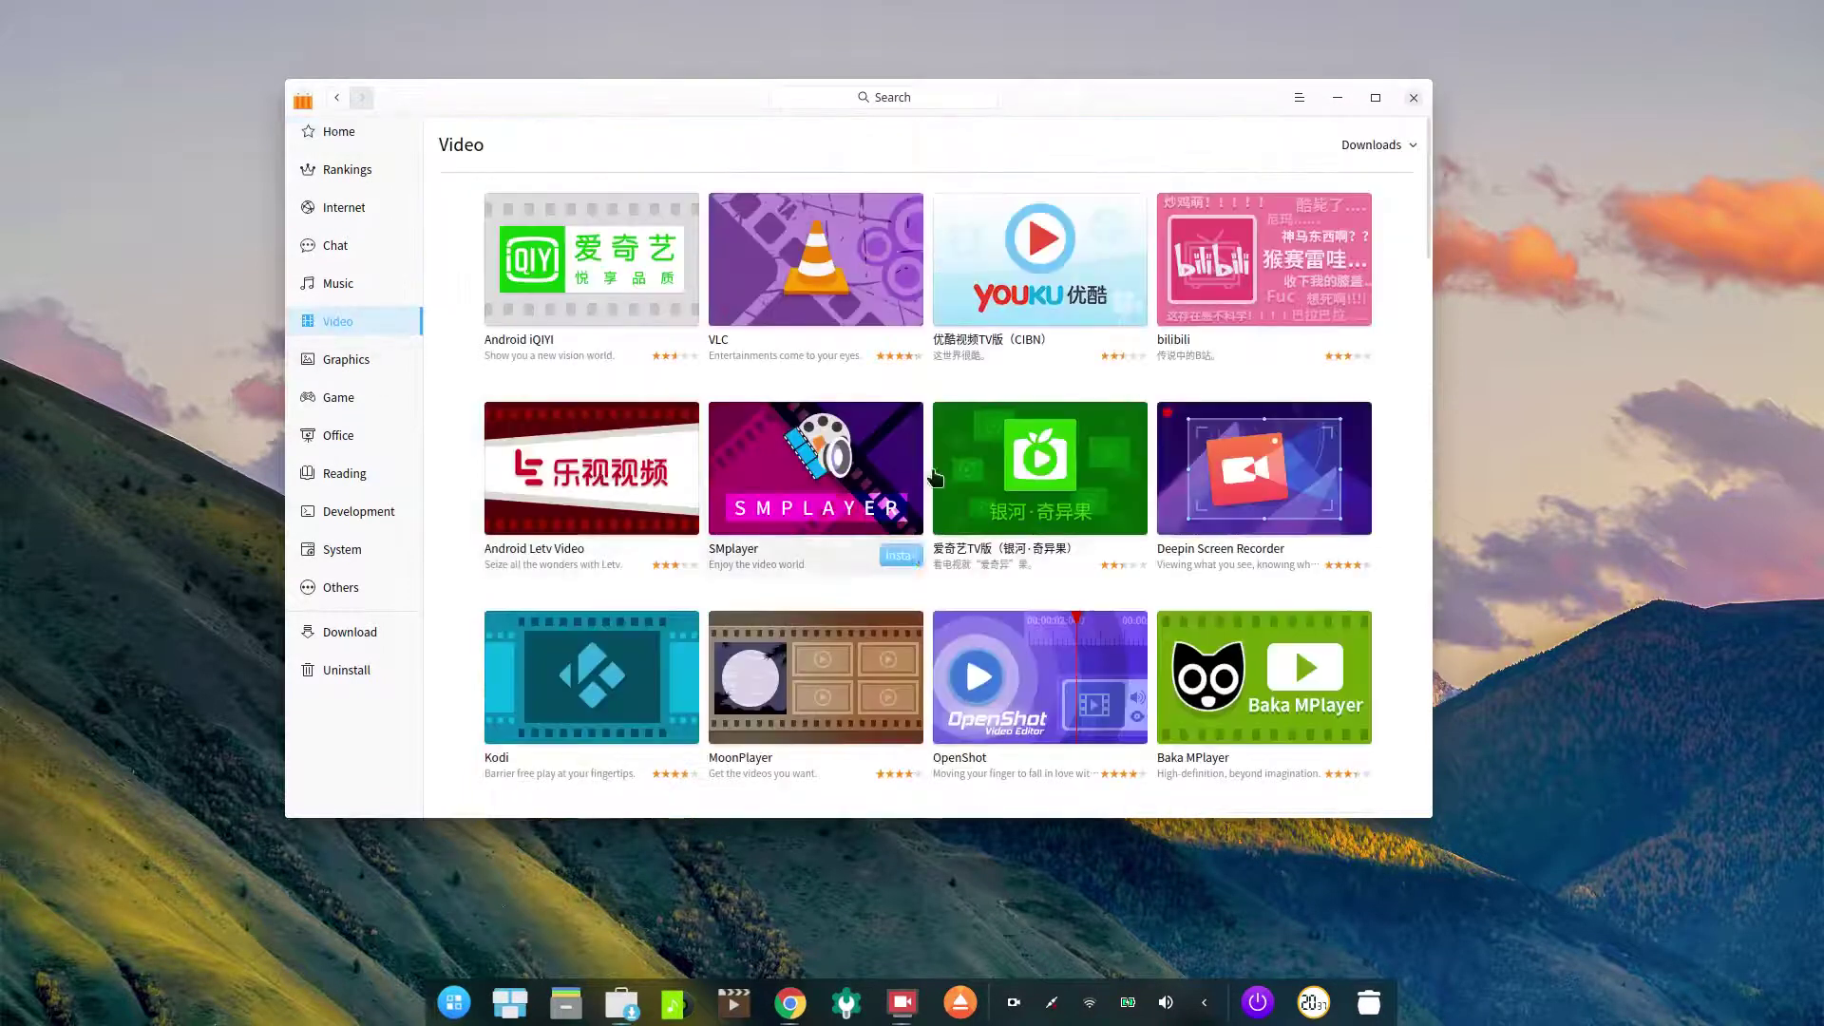
scroll(855, 409, "down", 8)
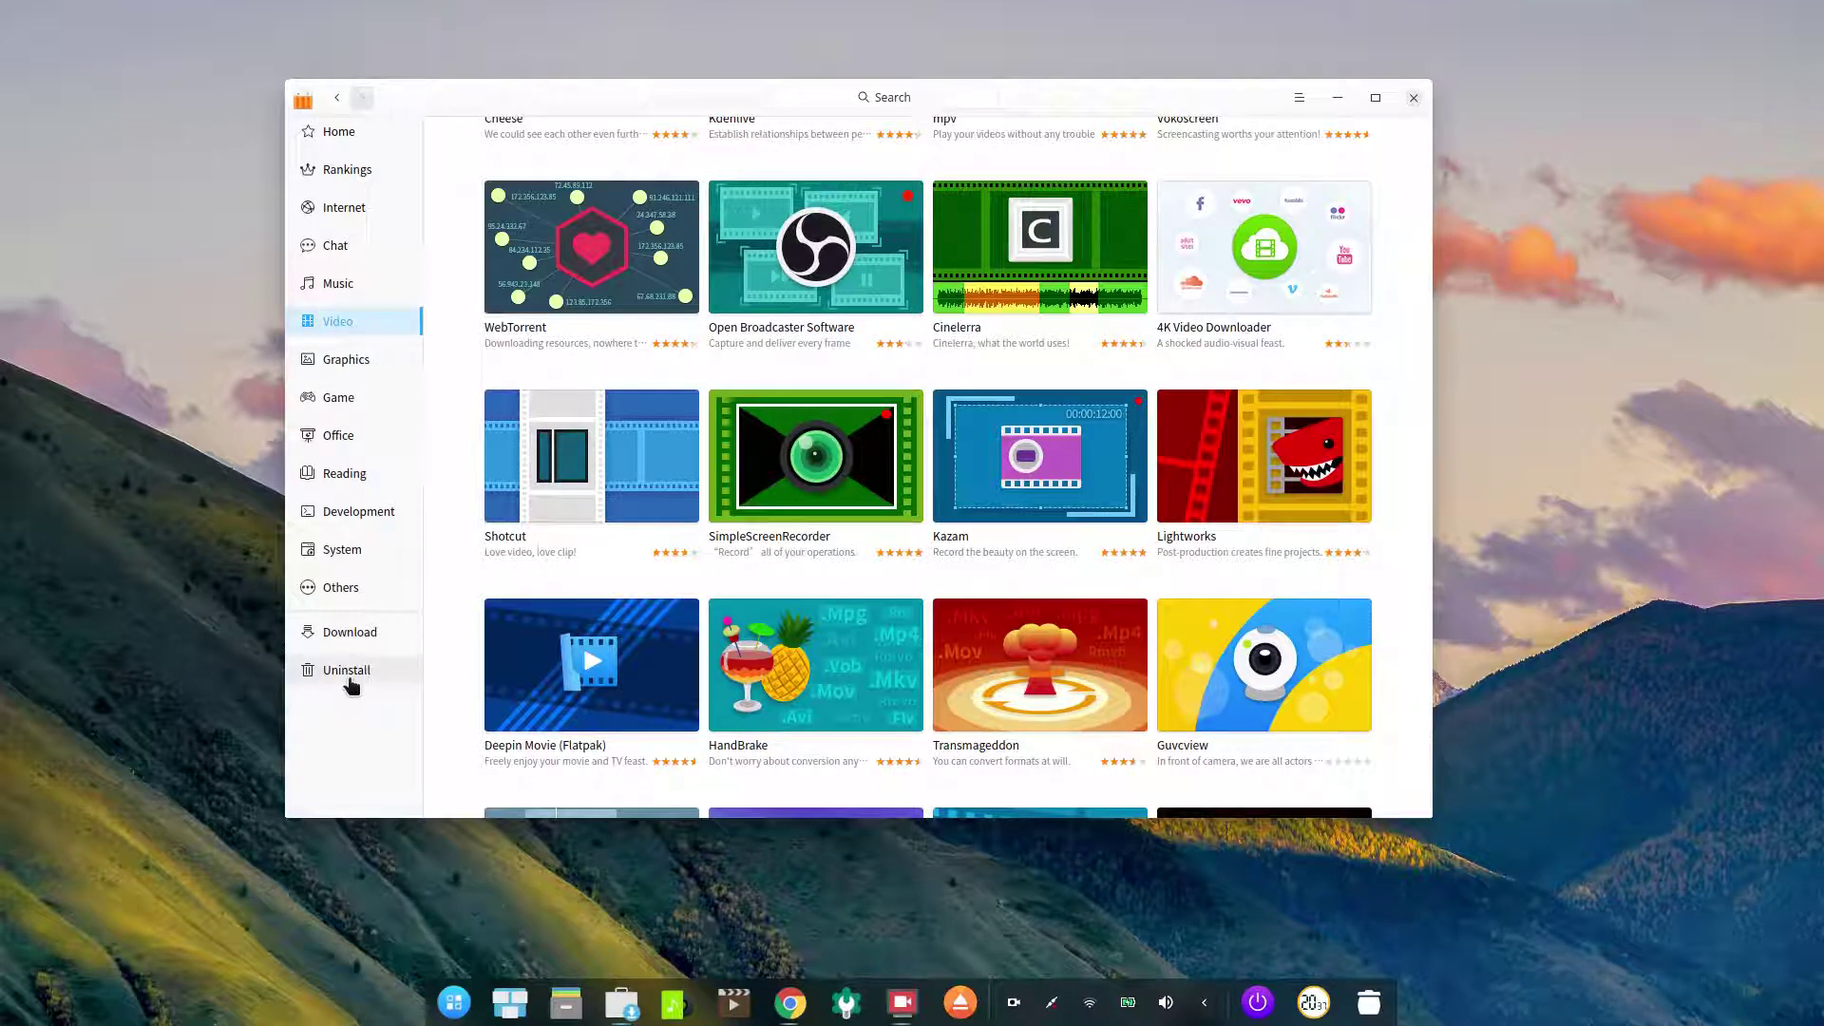
left_click(346, 632)
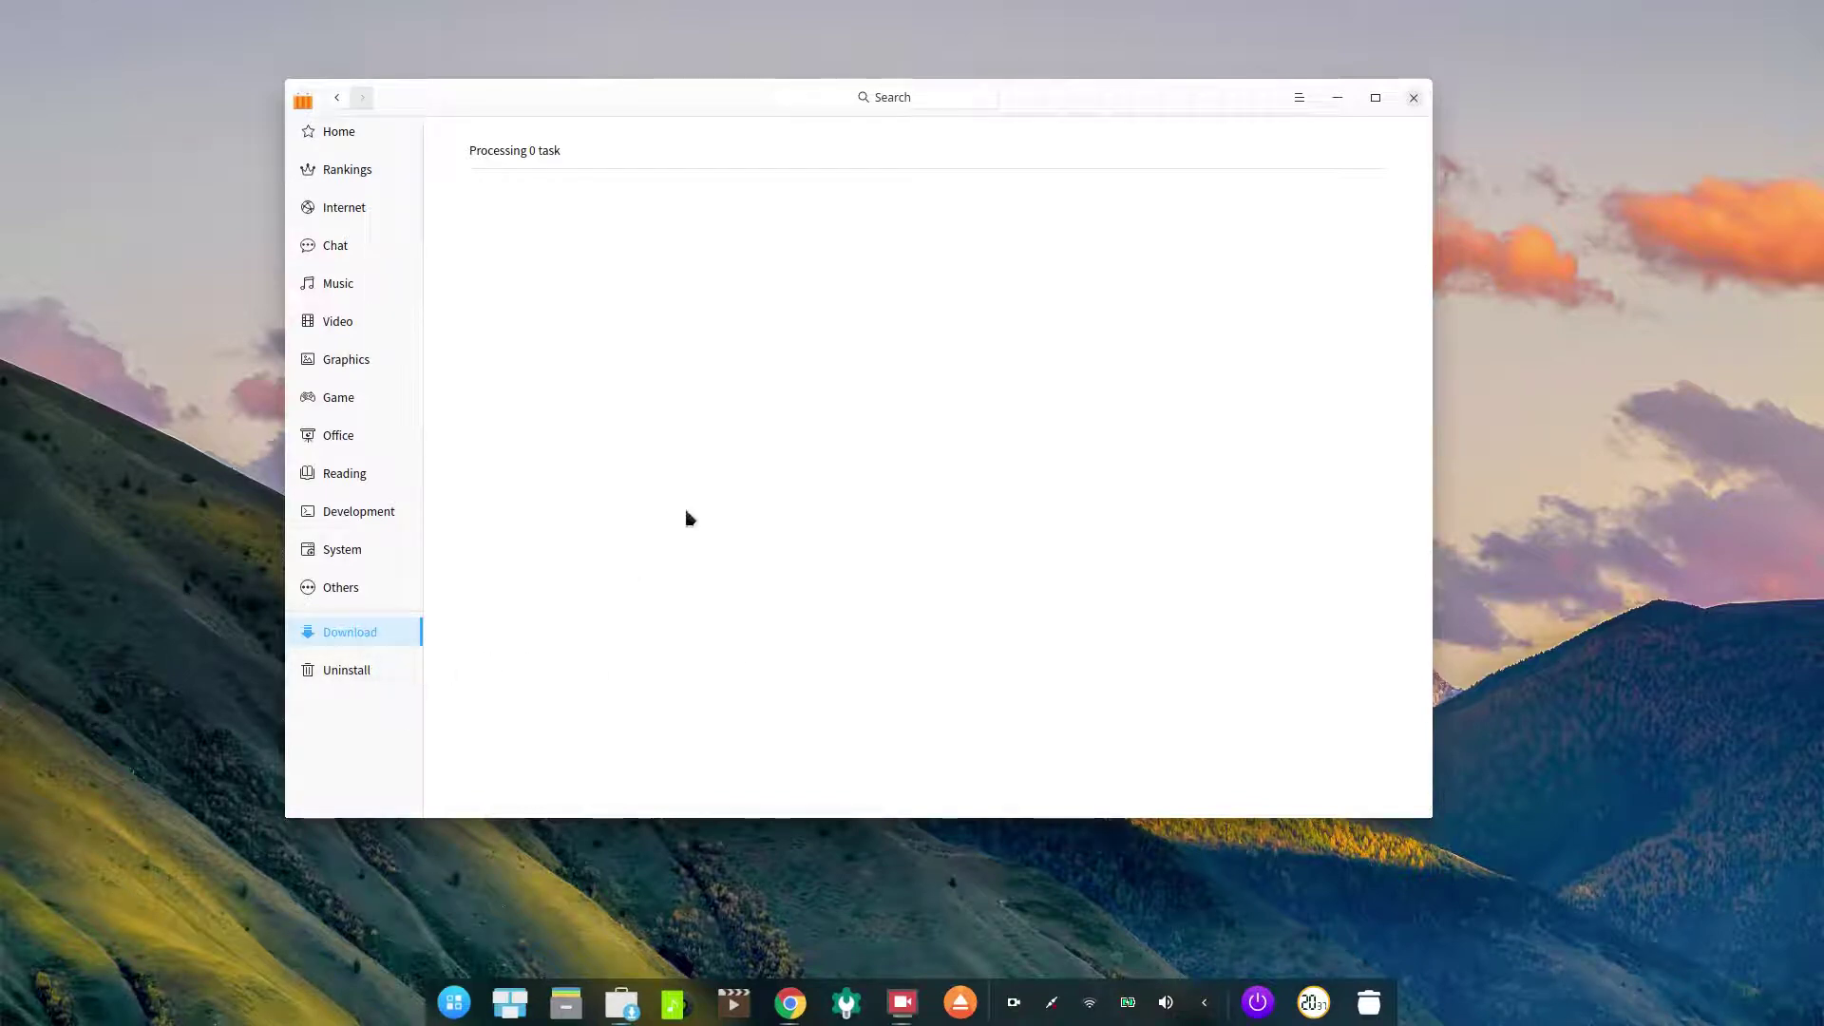
Step: Browse the apps offered in the Others and System categories
left_click(346, 589)
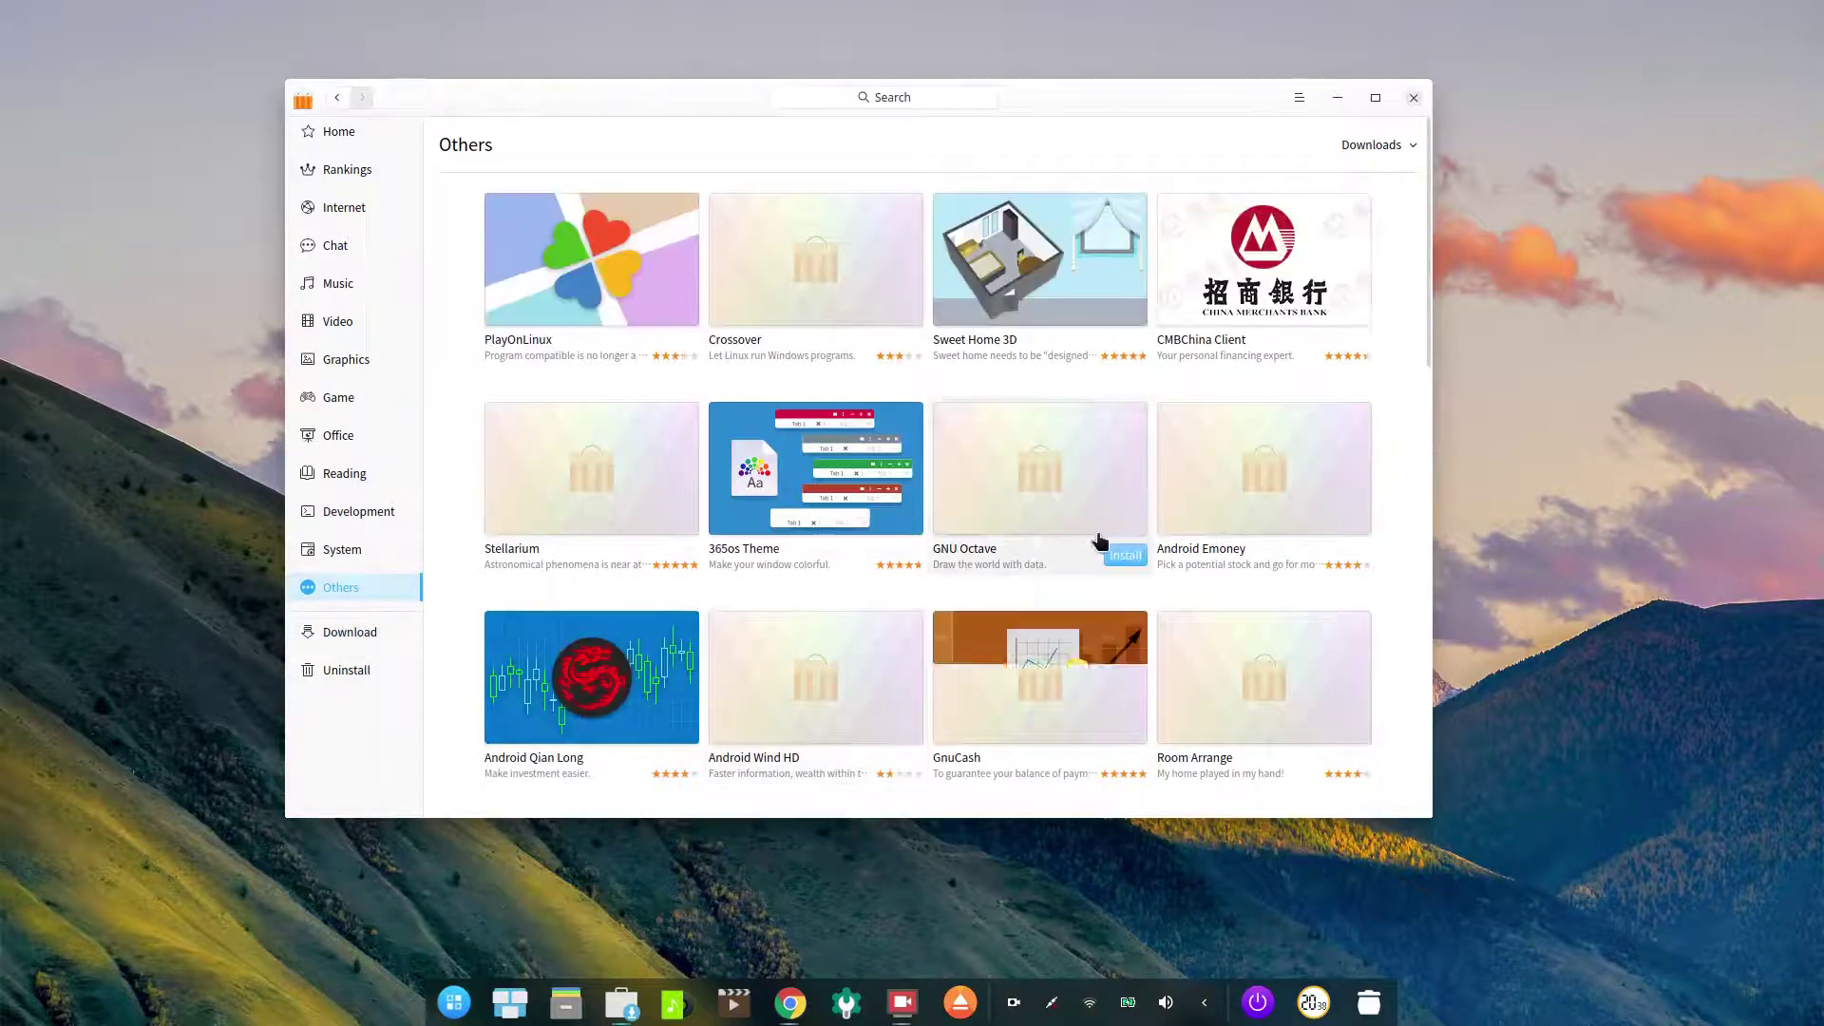
scroll(881, 476, "down", 5)
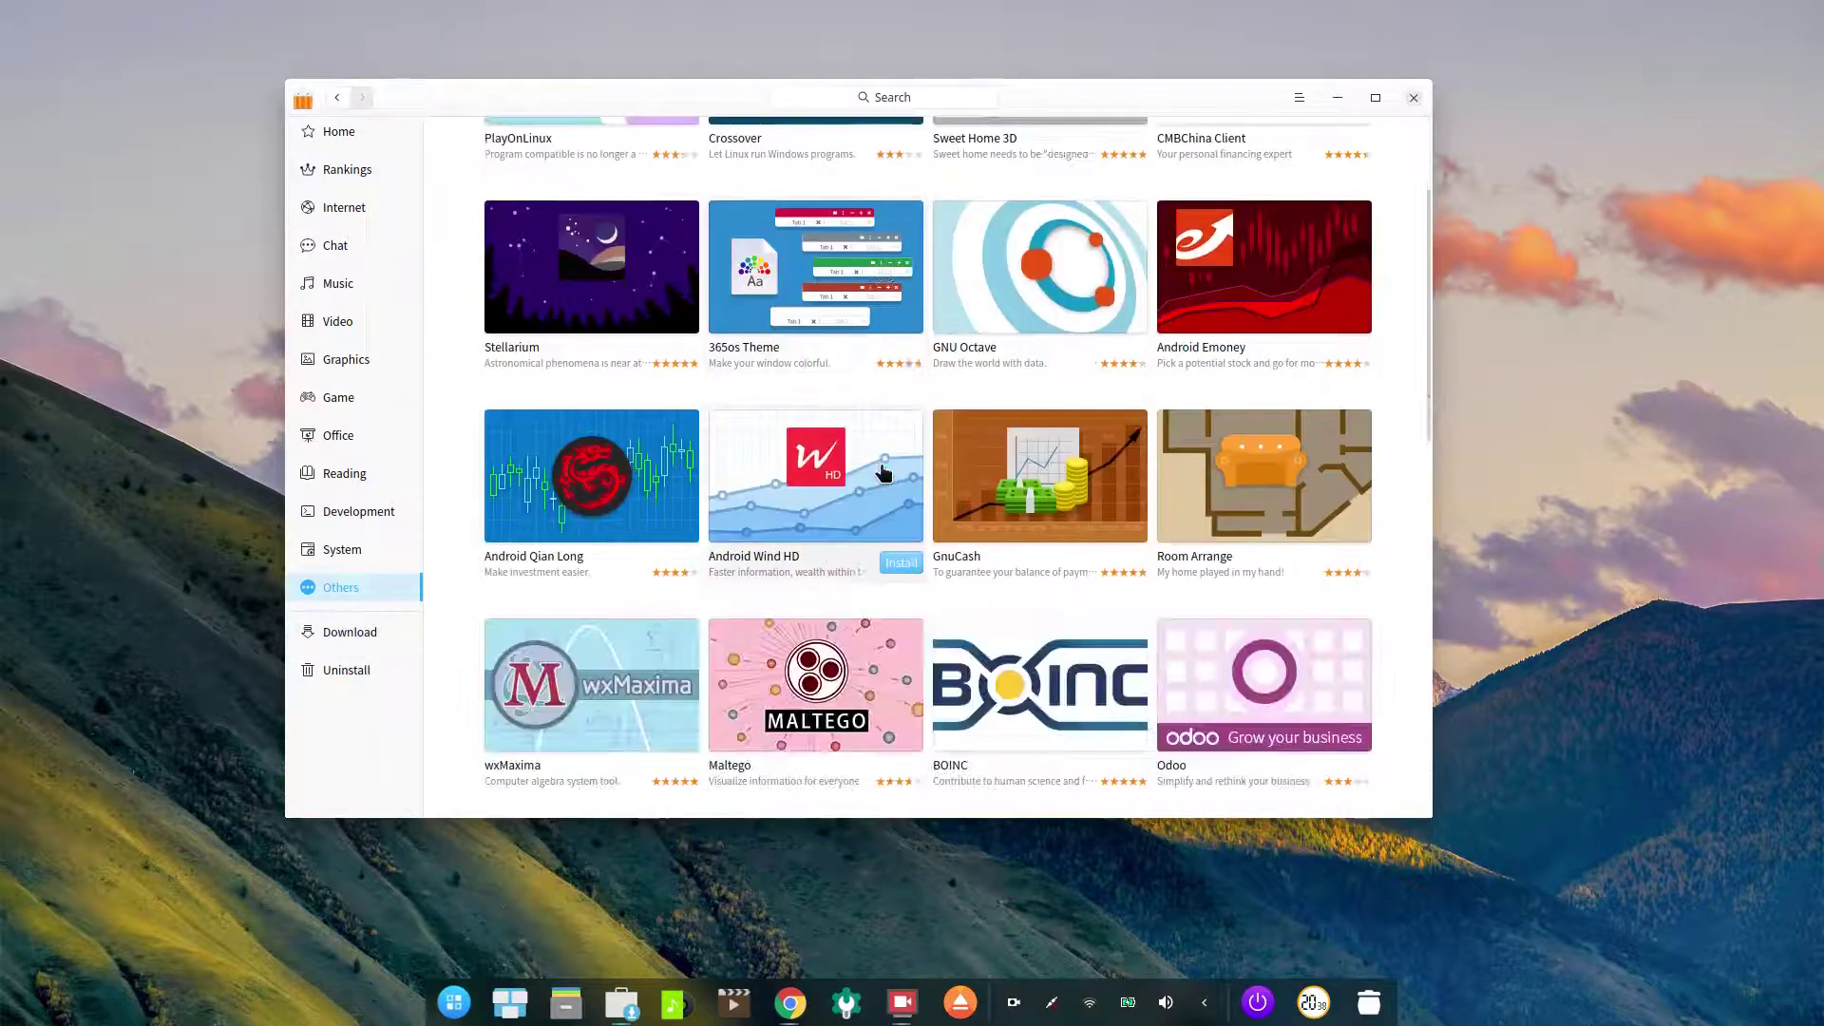
scroll(882, 475, "down", 5)
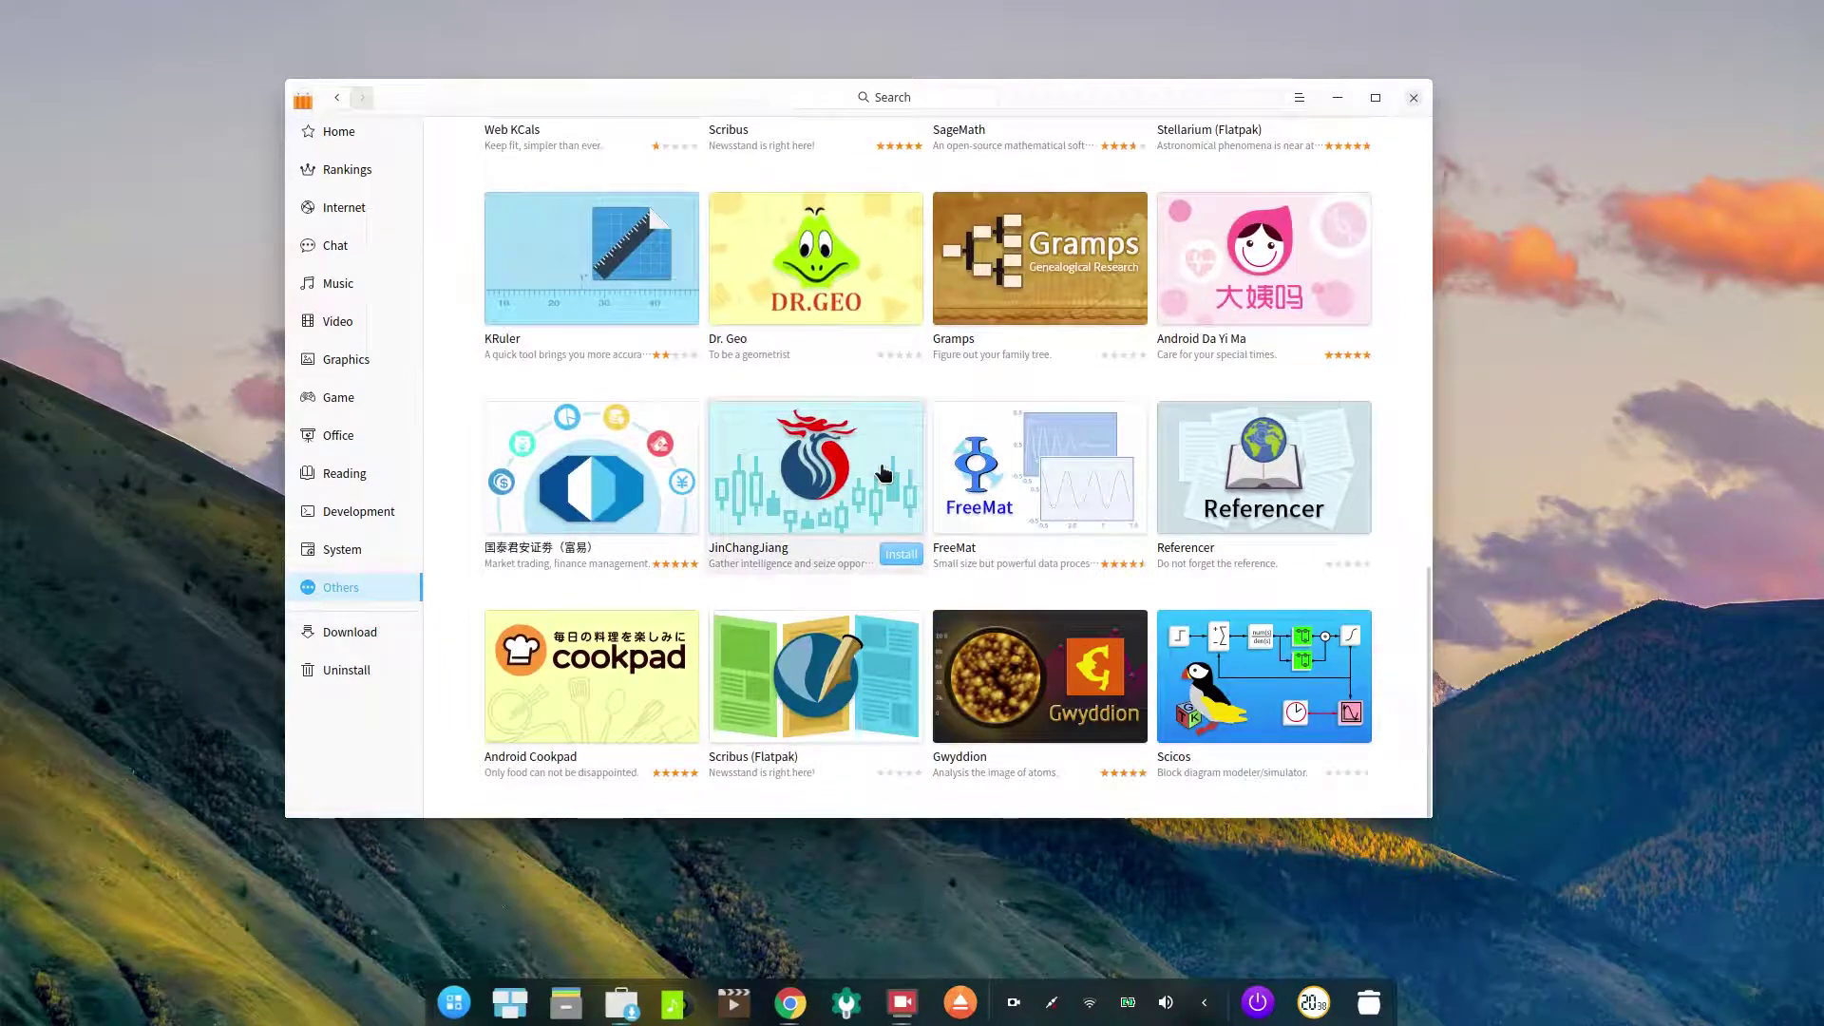
left_click(350, 549)
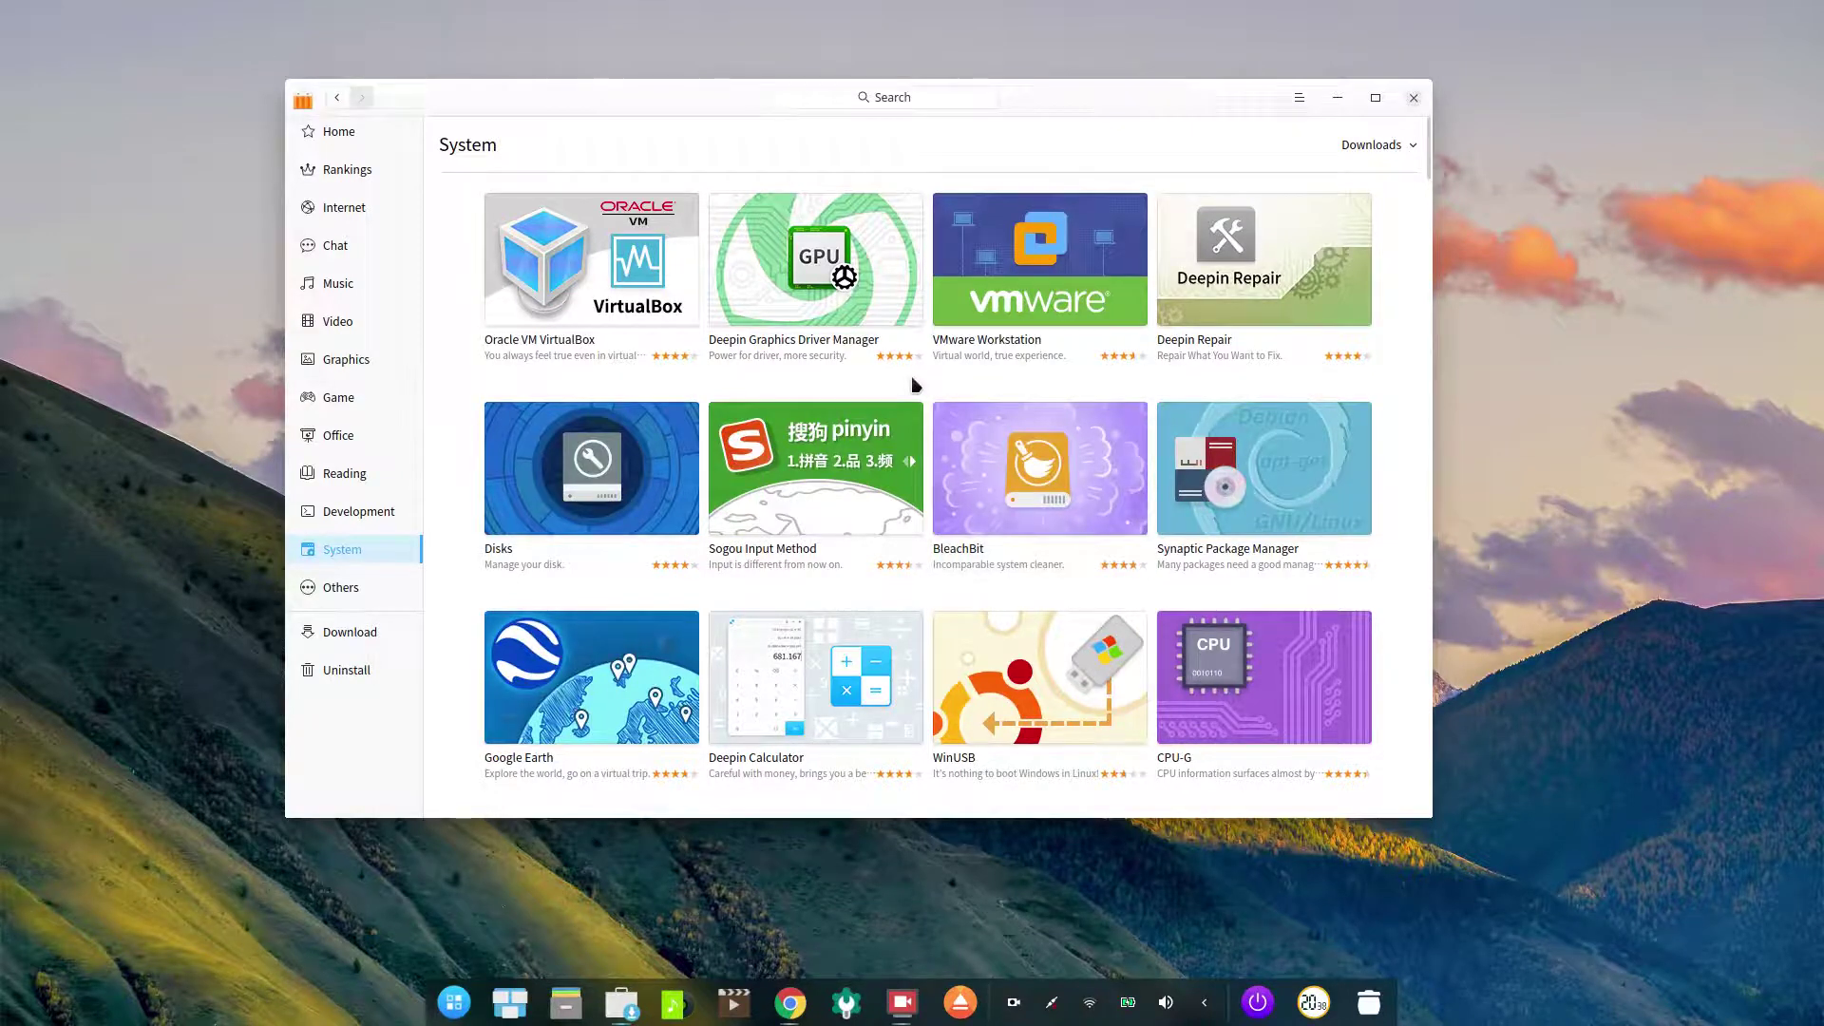
scroll(914, 383, "down", 10)
scroll(914, 383, "down", 8)
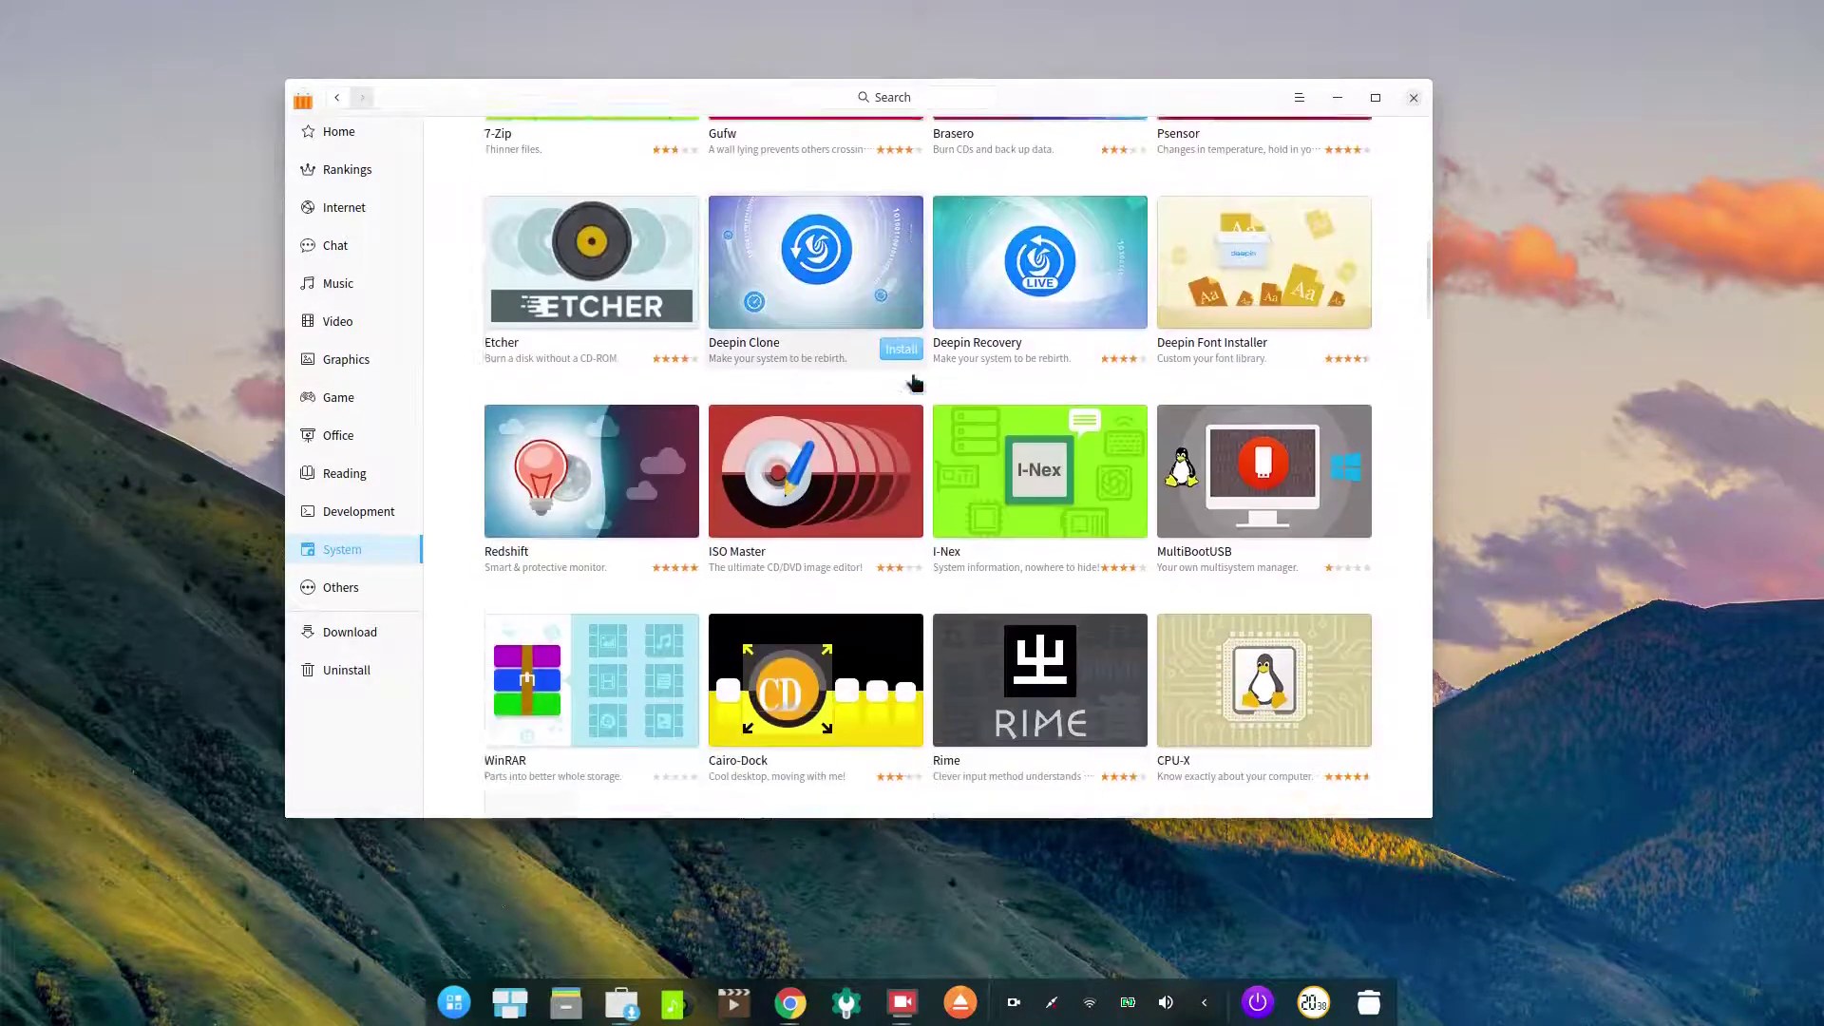
scroll(914, 383, "down", 2)
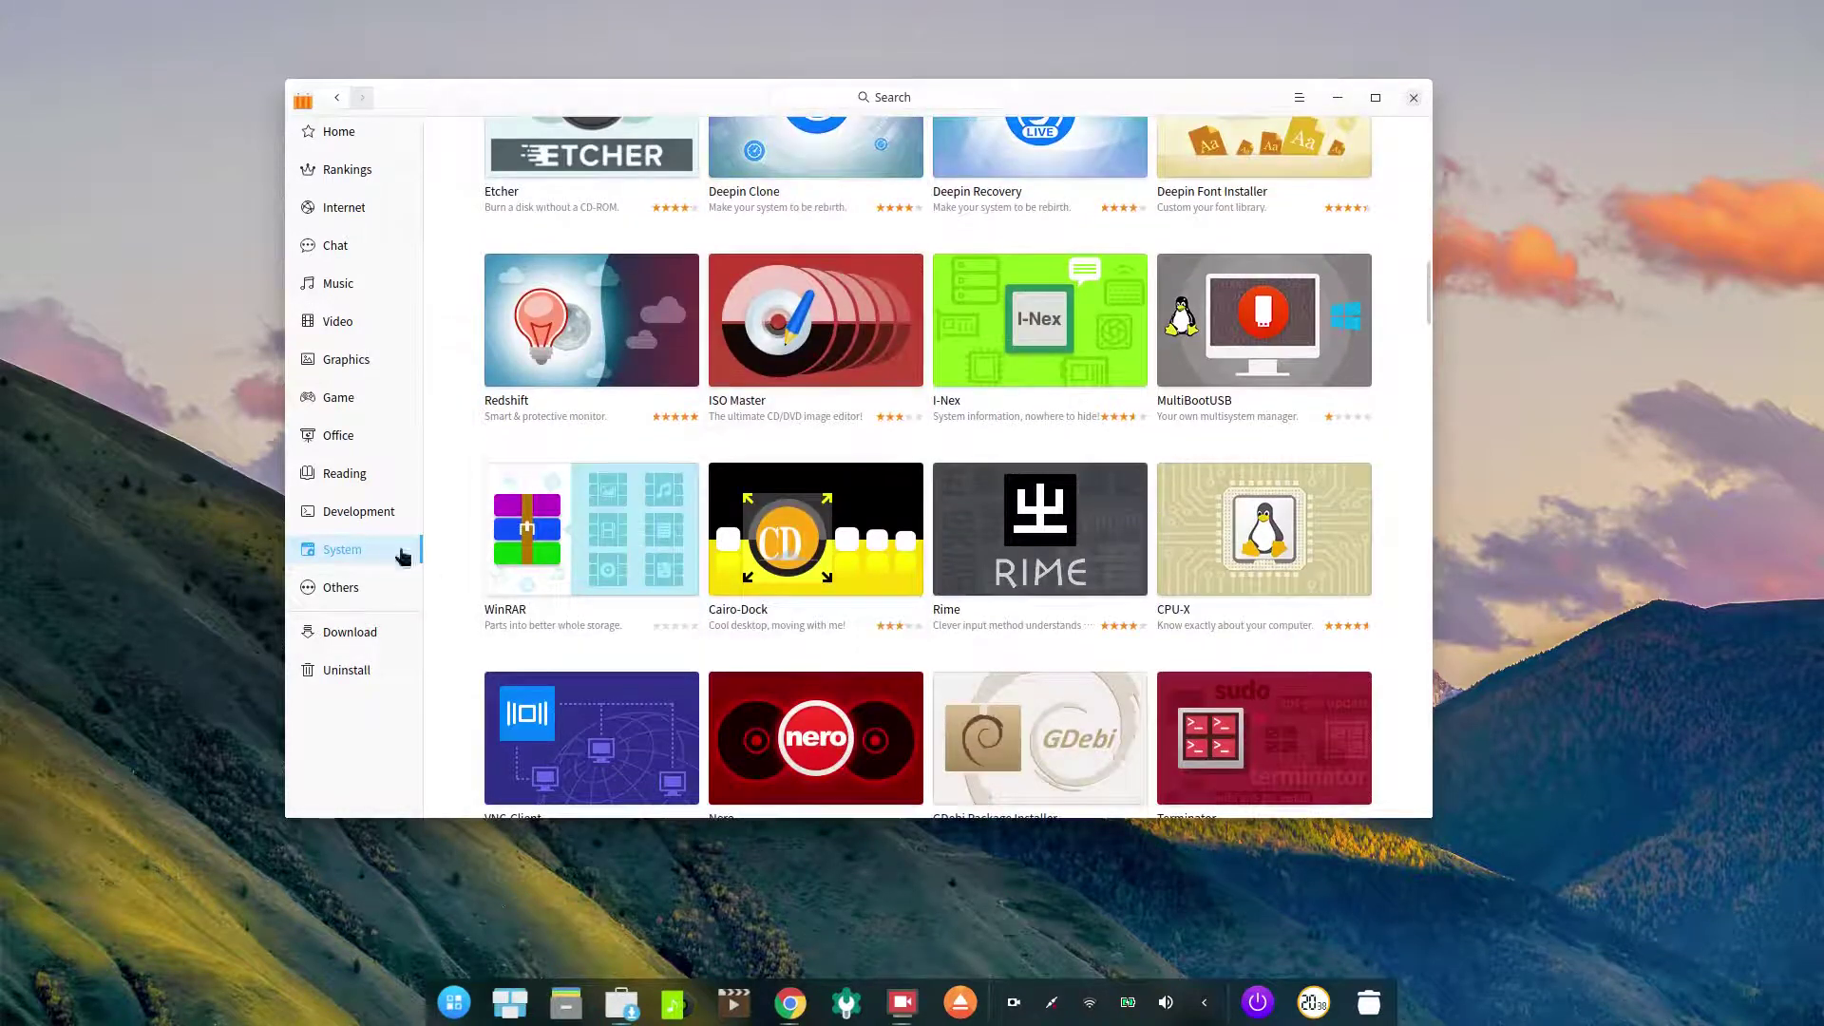
Step: Look through the Development, Reading, Office, Game and Graphics categories in turn
left_click(348, 515)
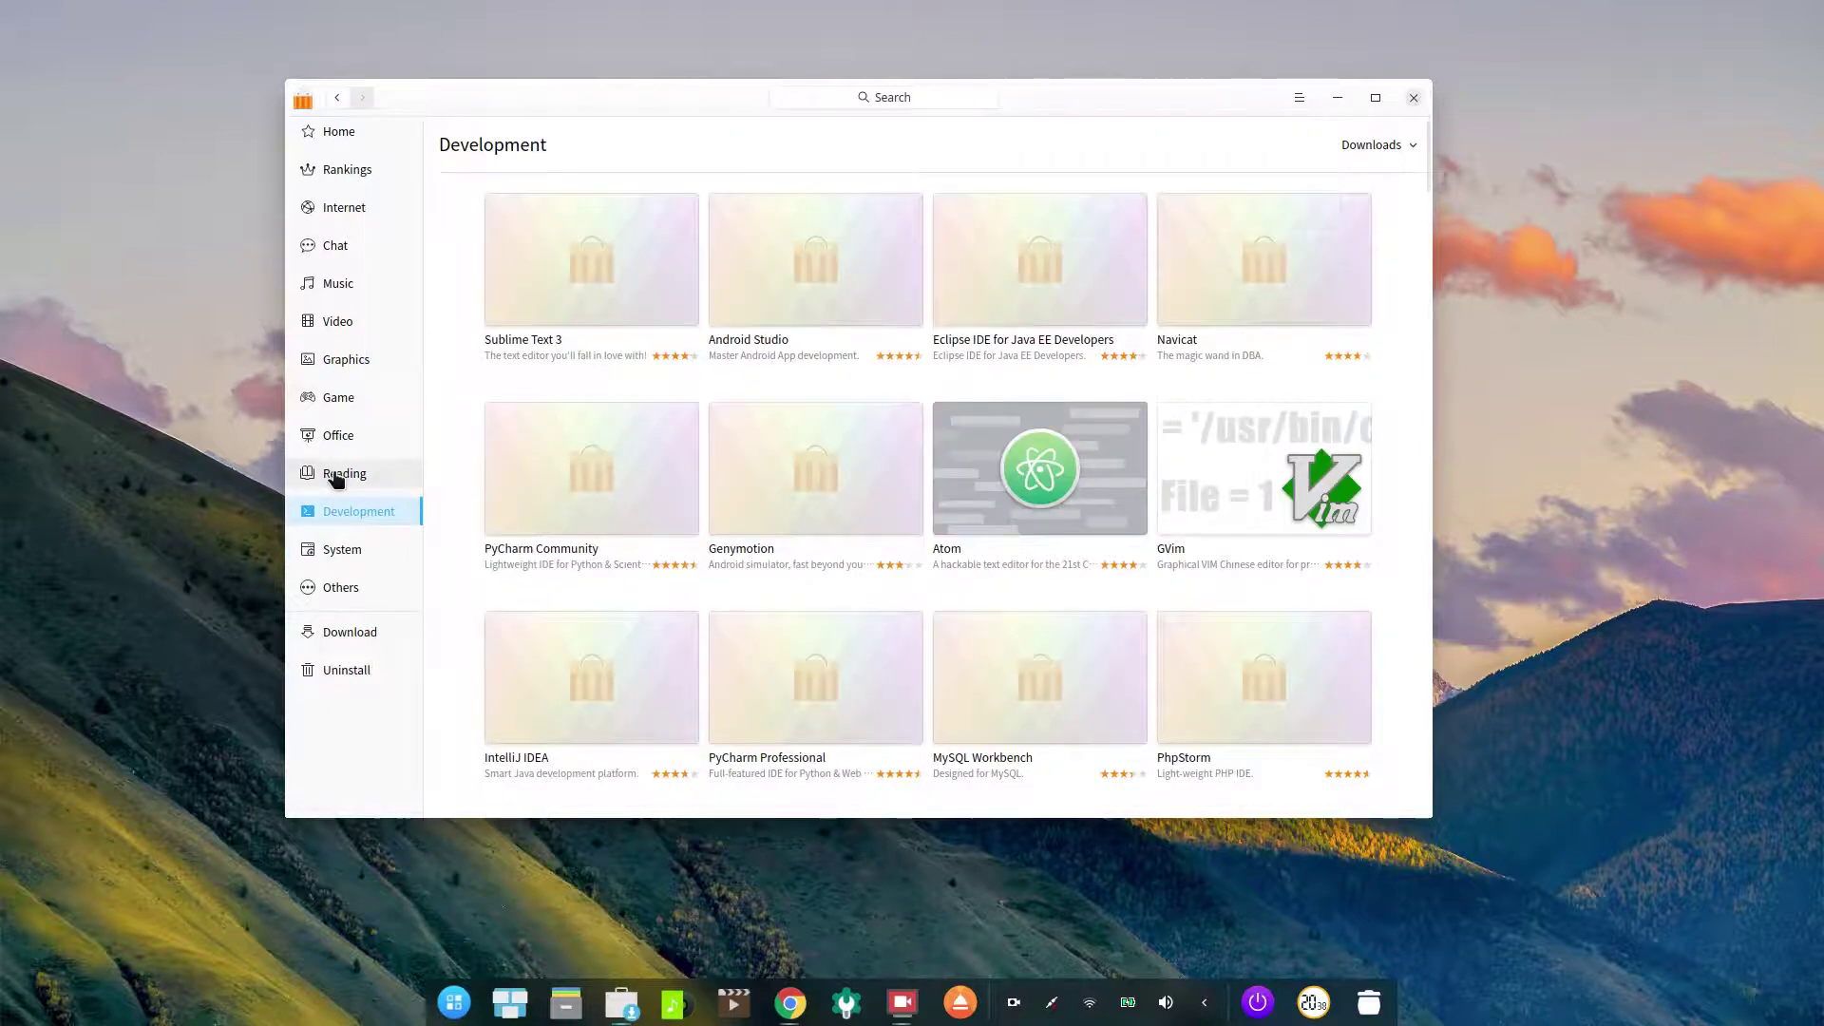
left_click(336, 475)
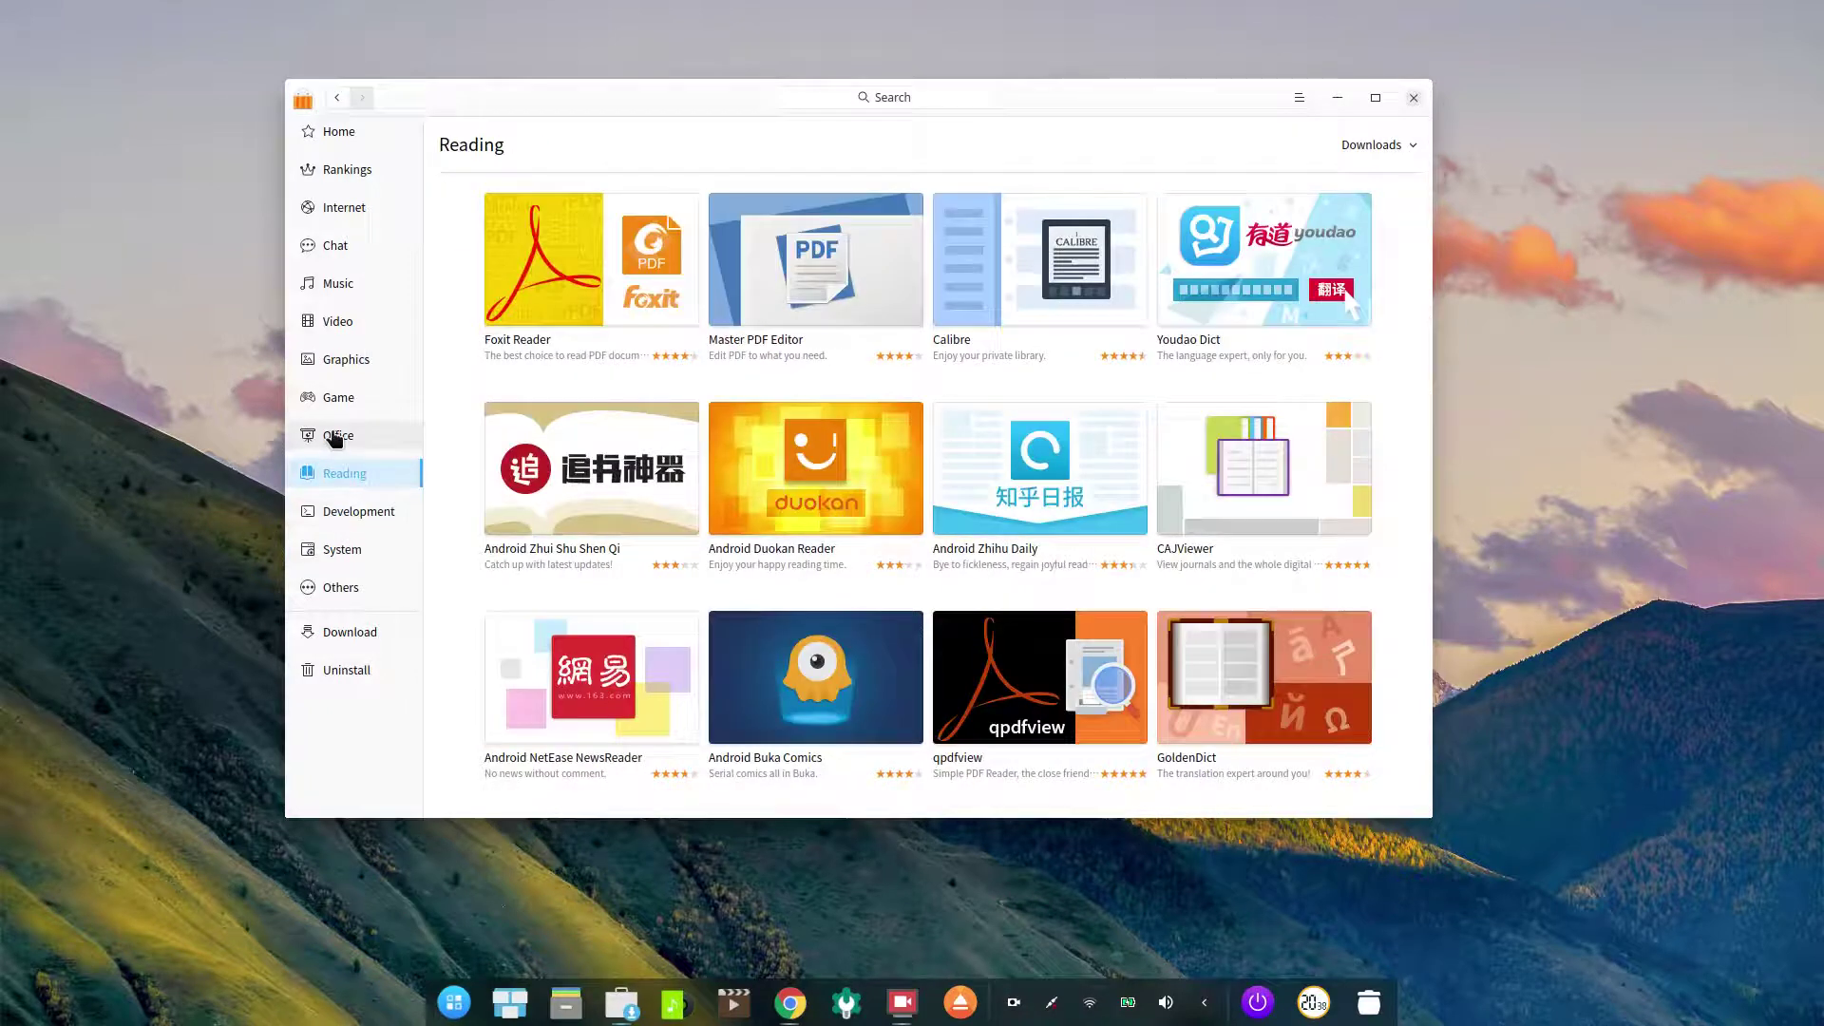
left_click(334, 438)
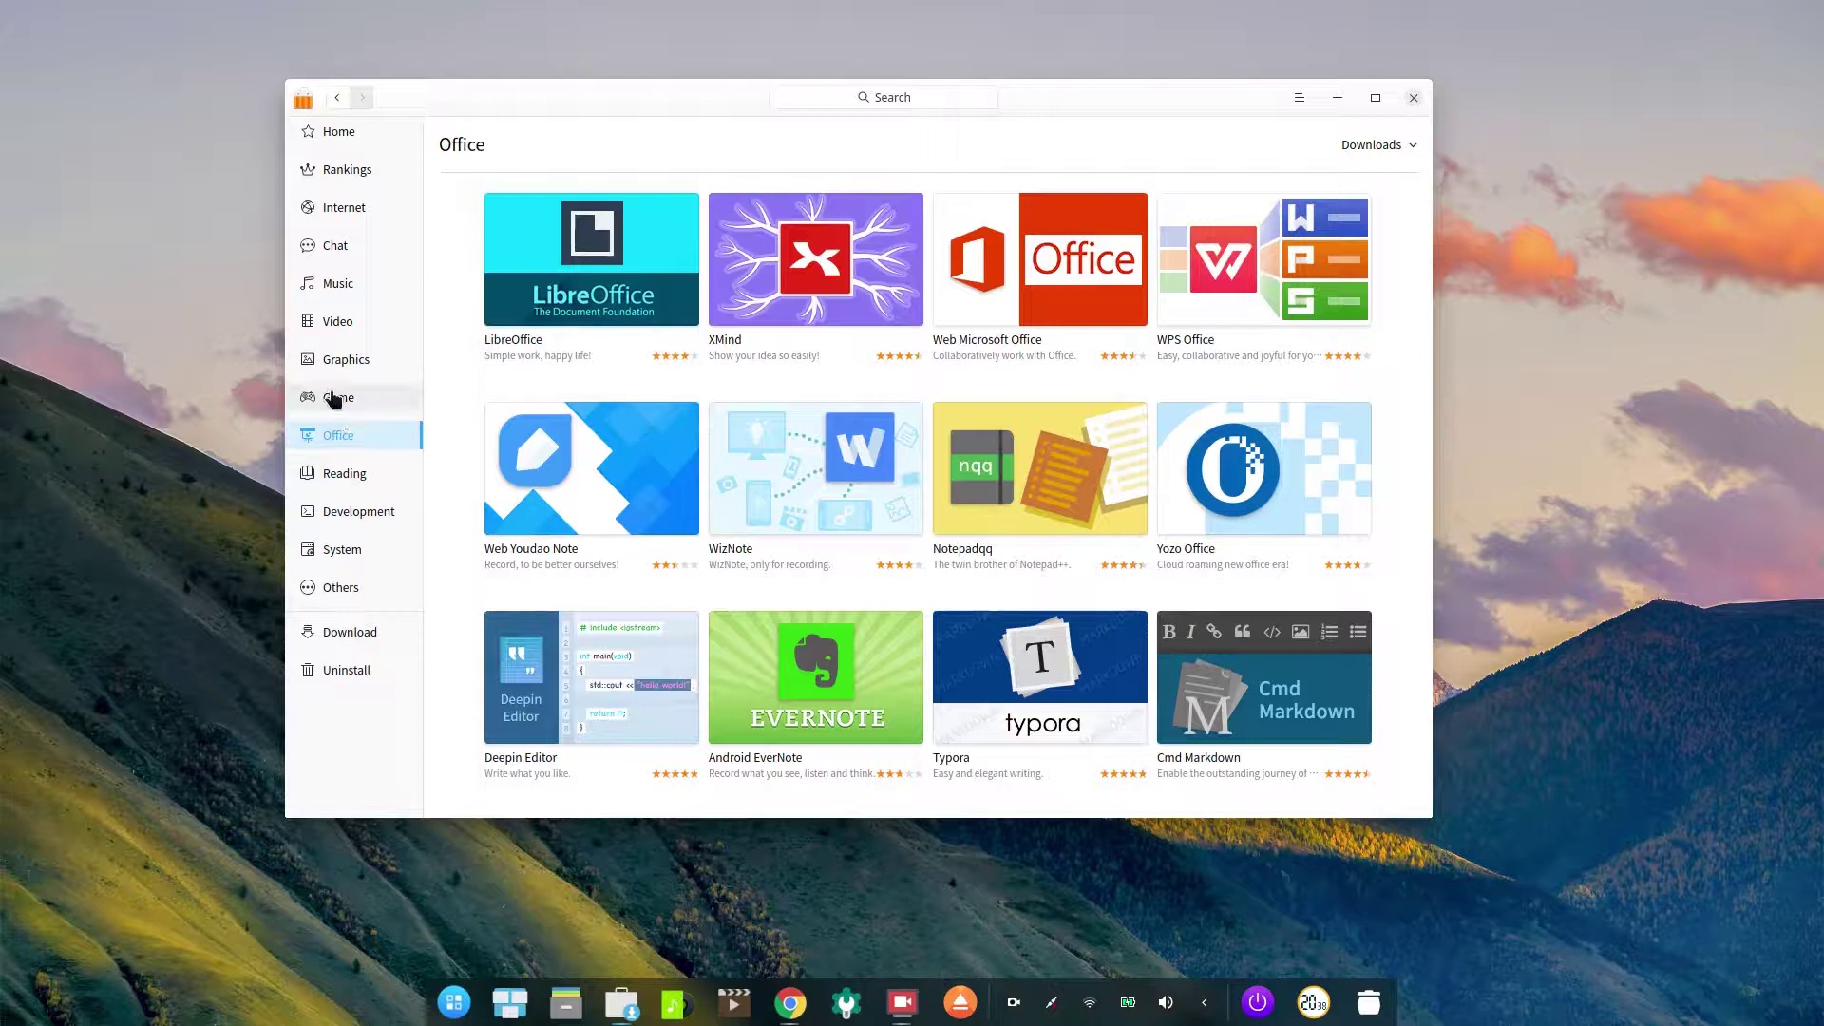
left_click(333, 399)
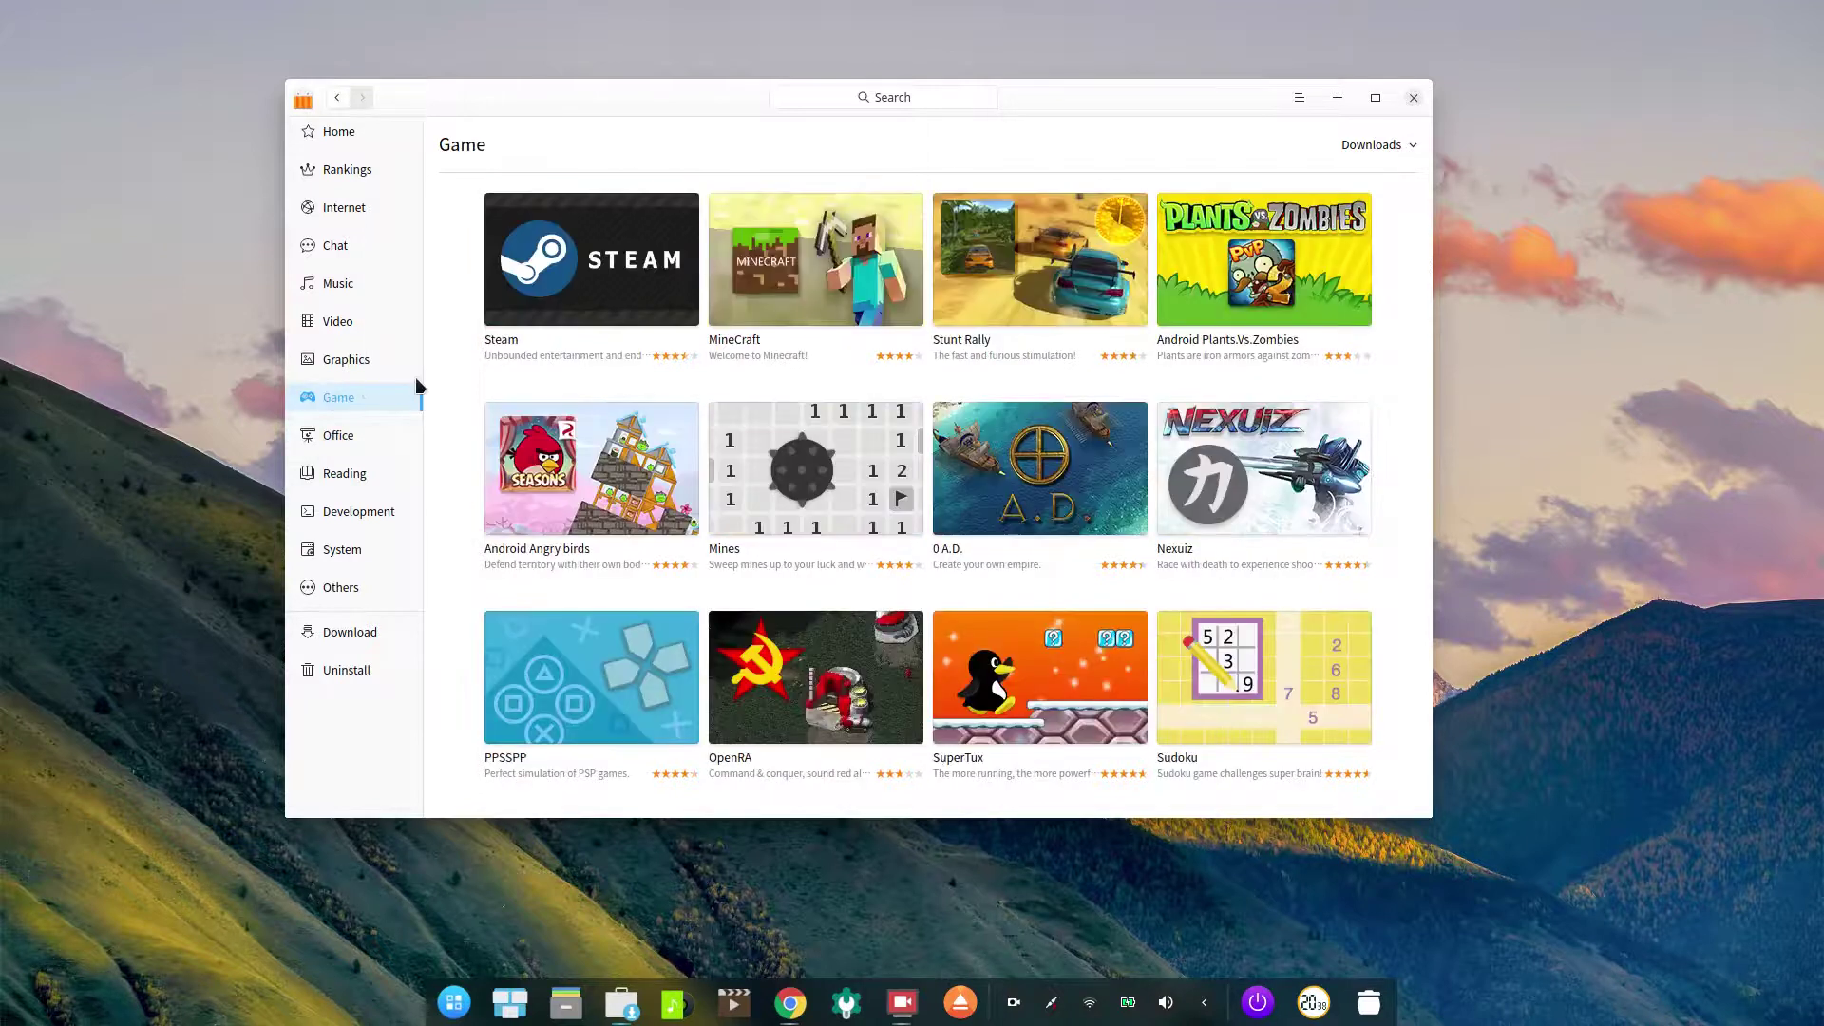
left_click(334, 363)
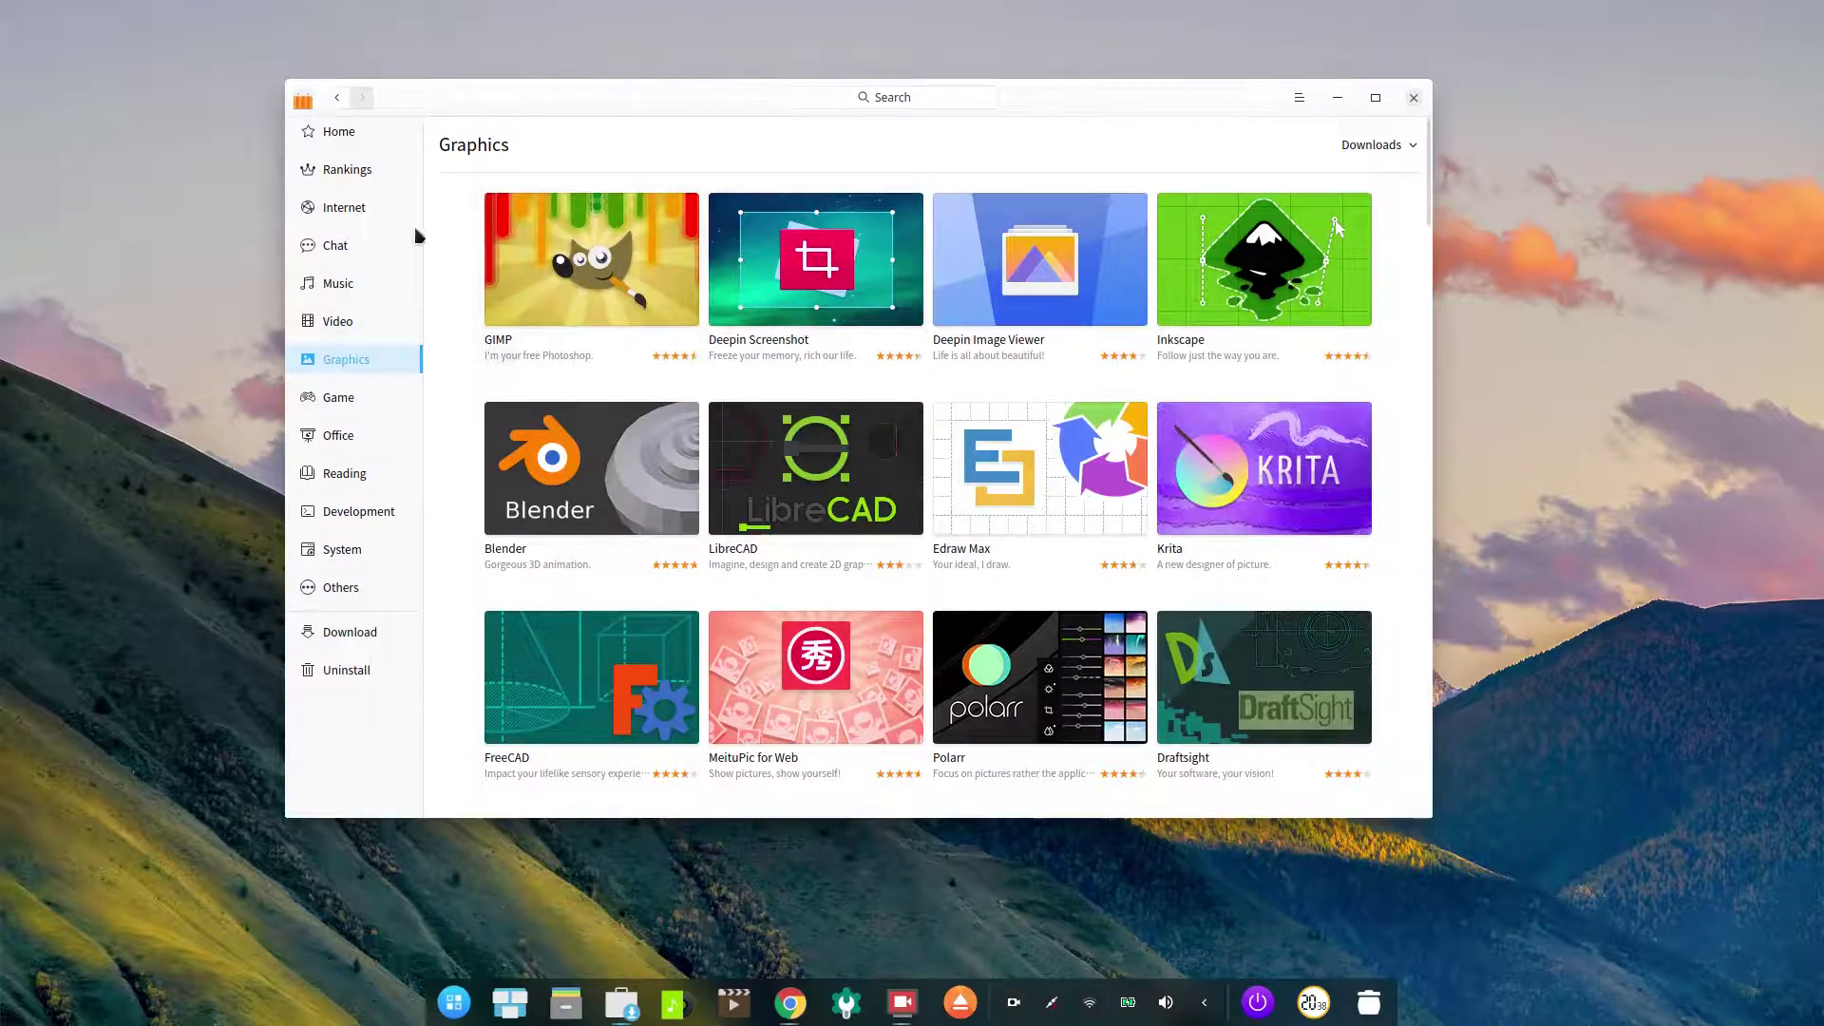
Step: Browse the store's Top 100 app rankings
left_click(347, 173)
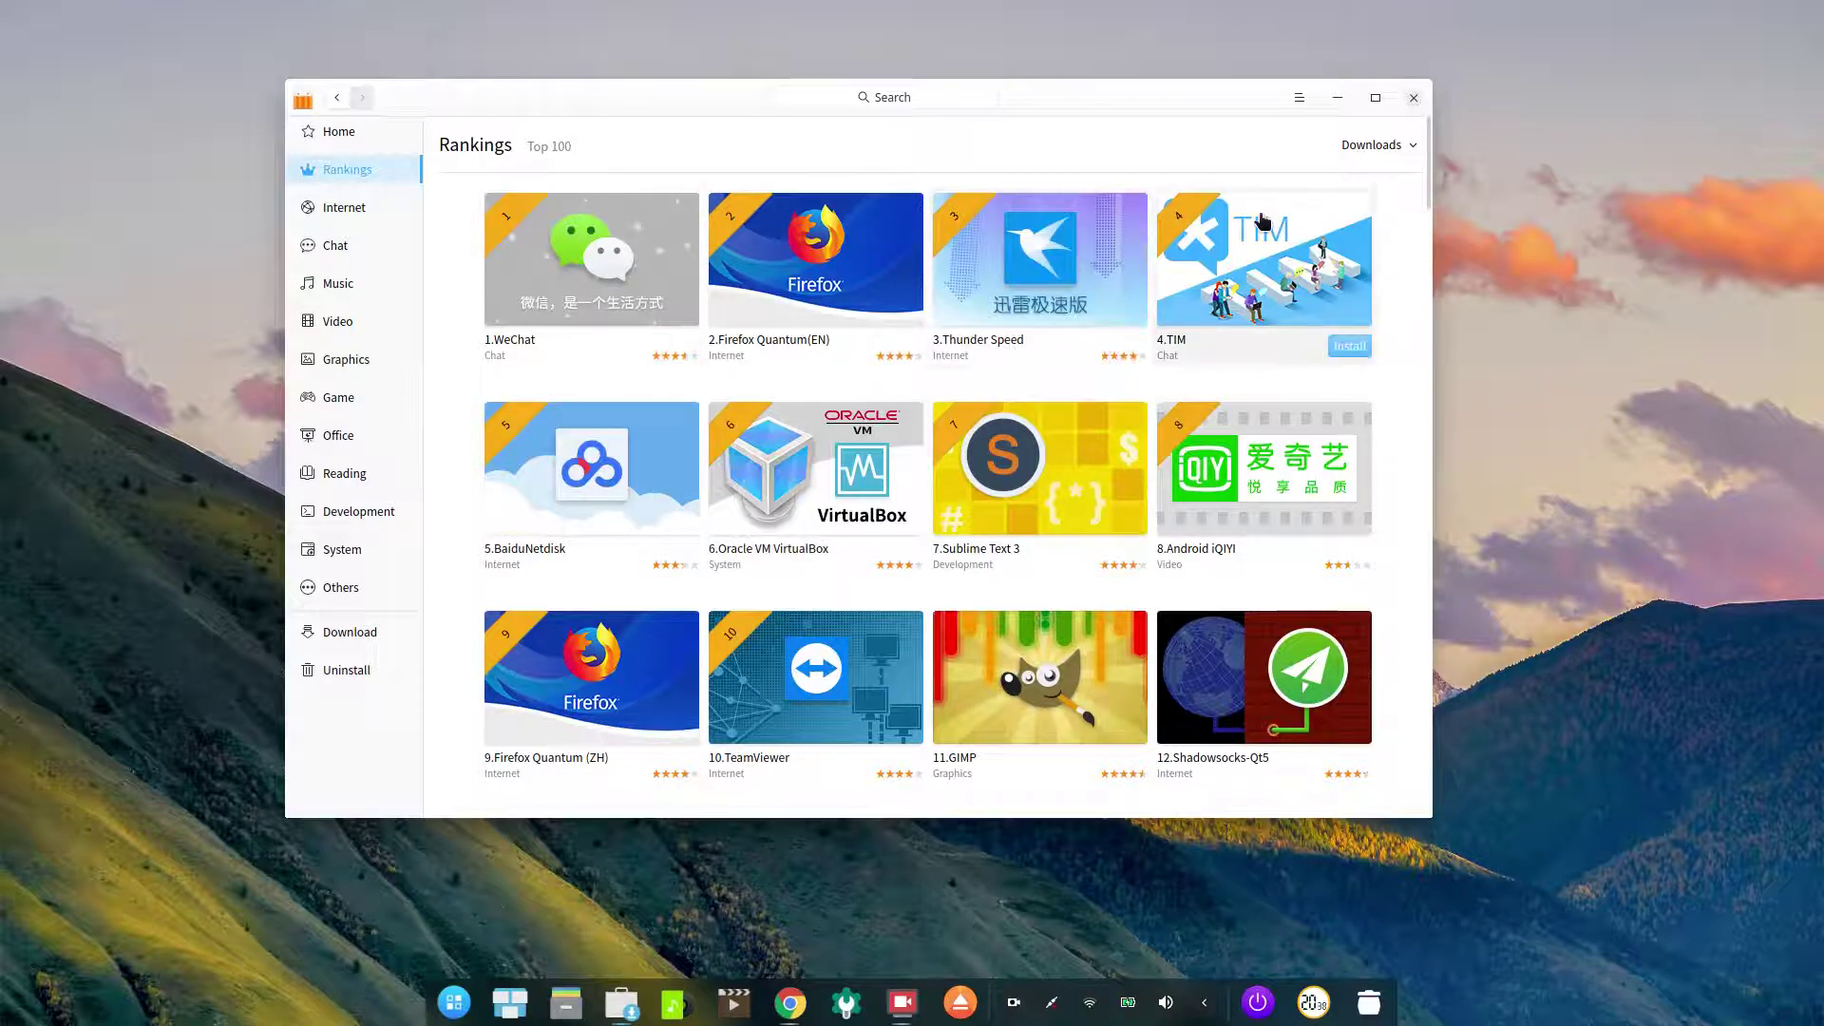
scroll(1009, 433, "down", 3)
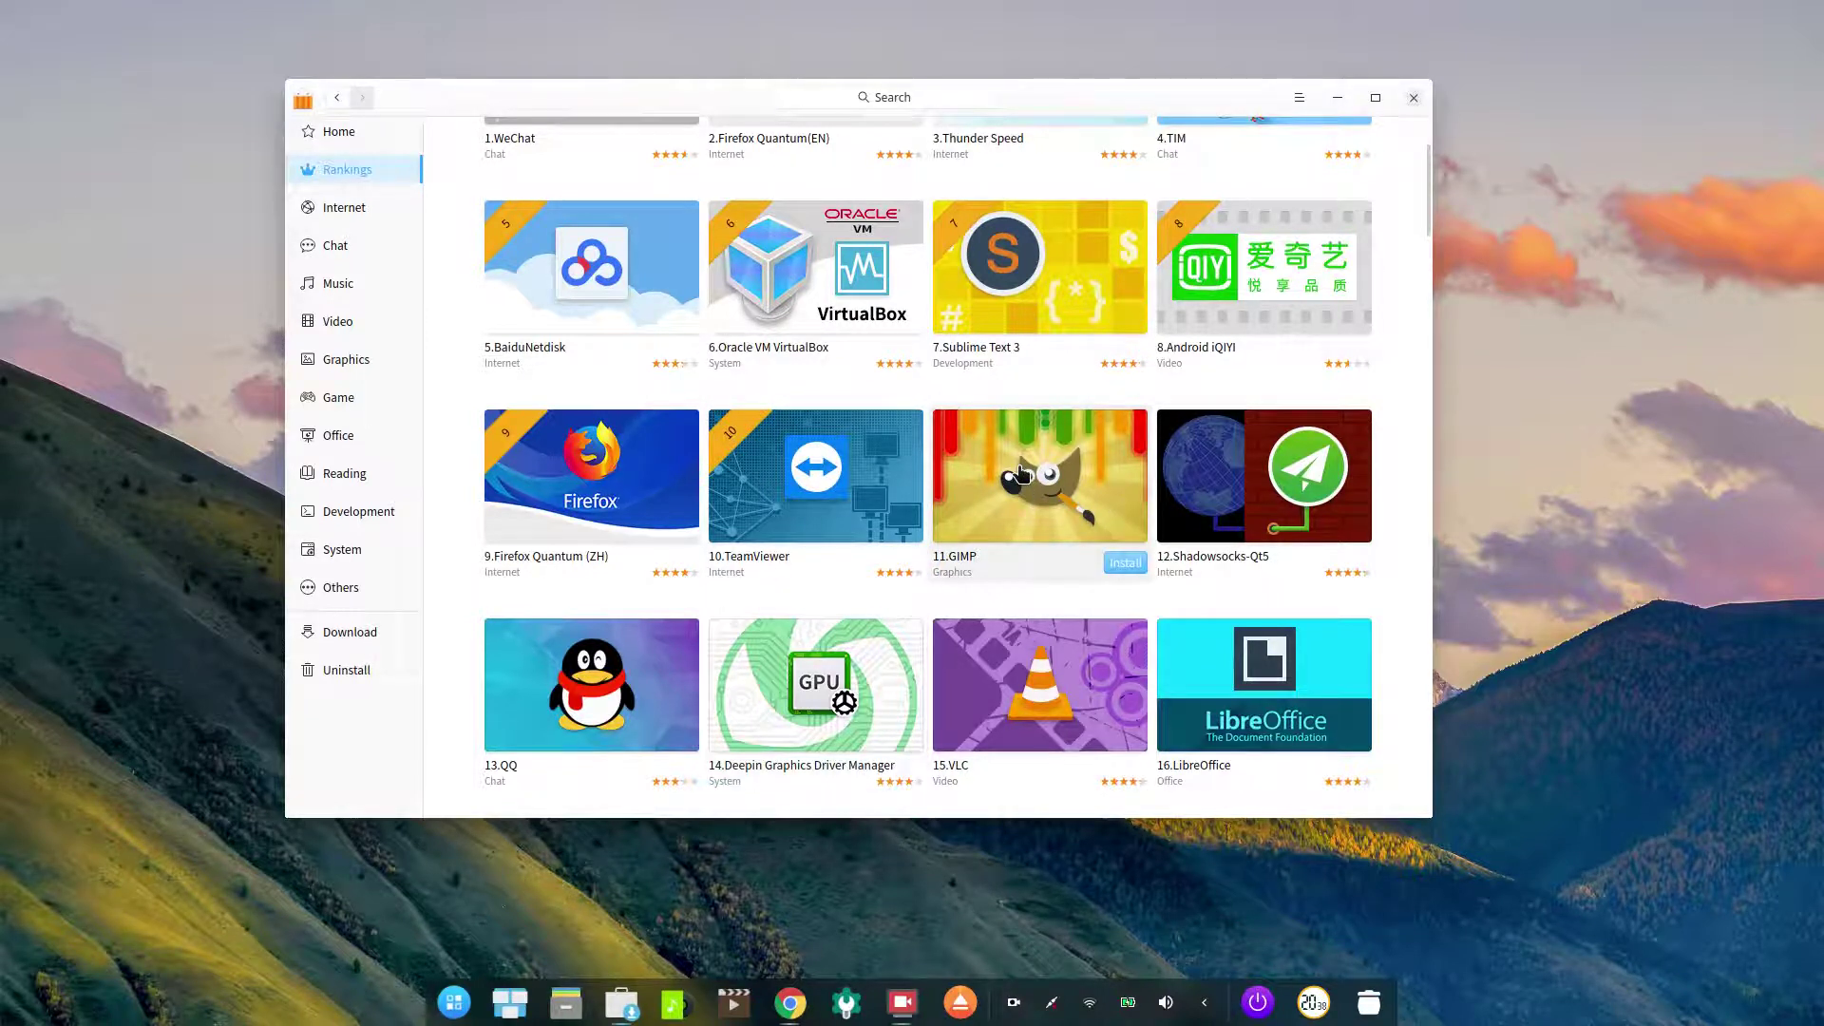
scroll(1020, 472, "down", 5)
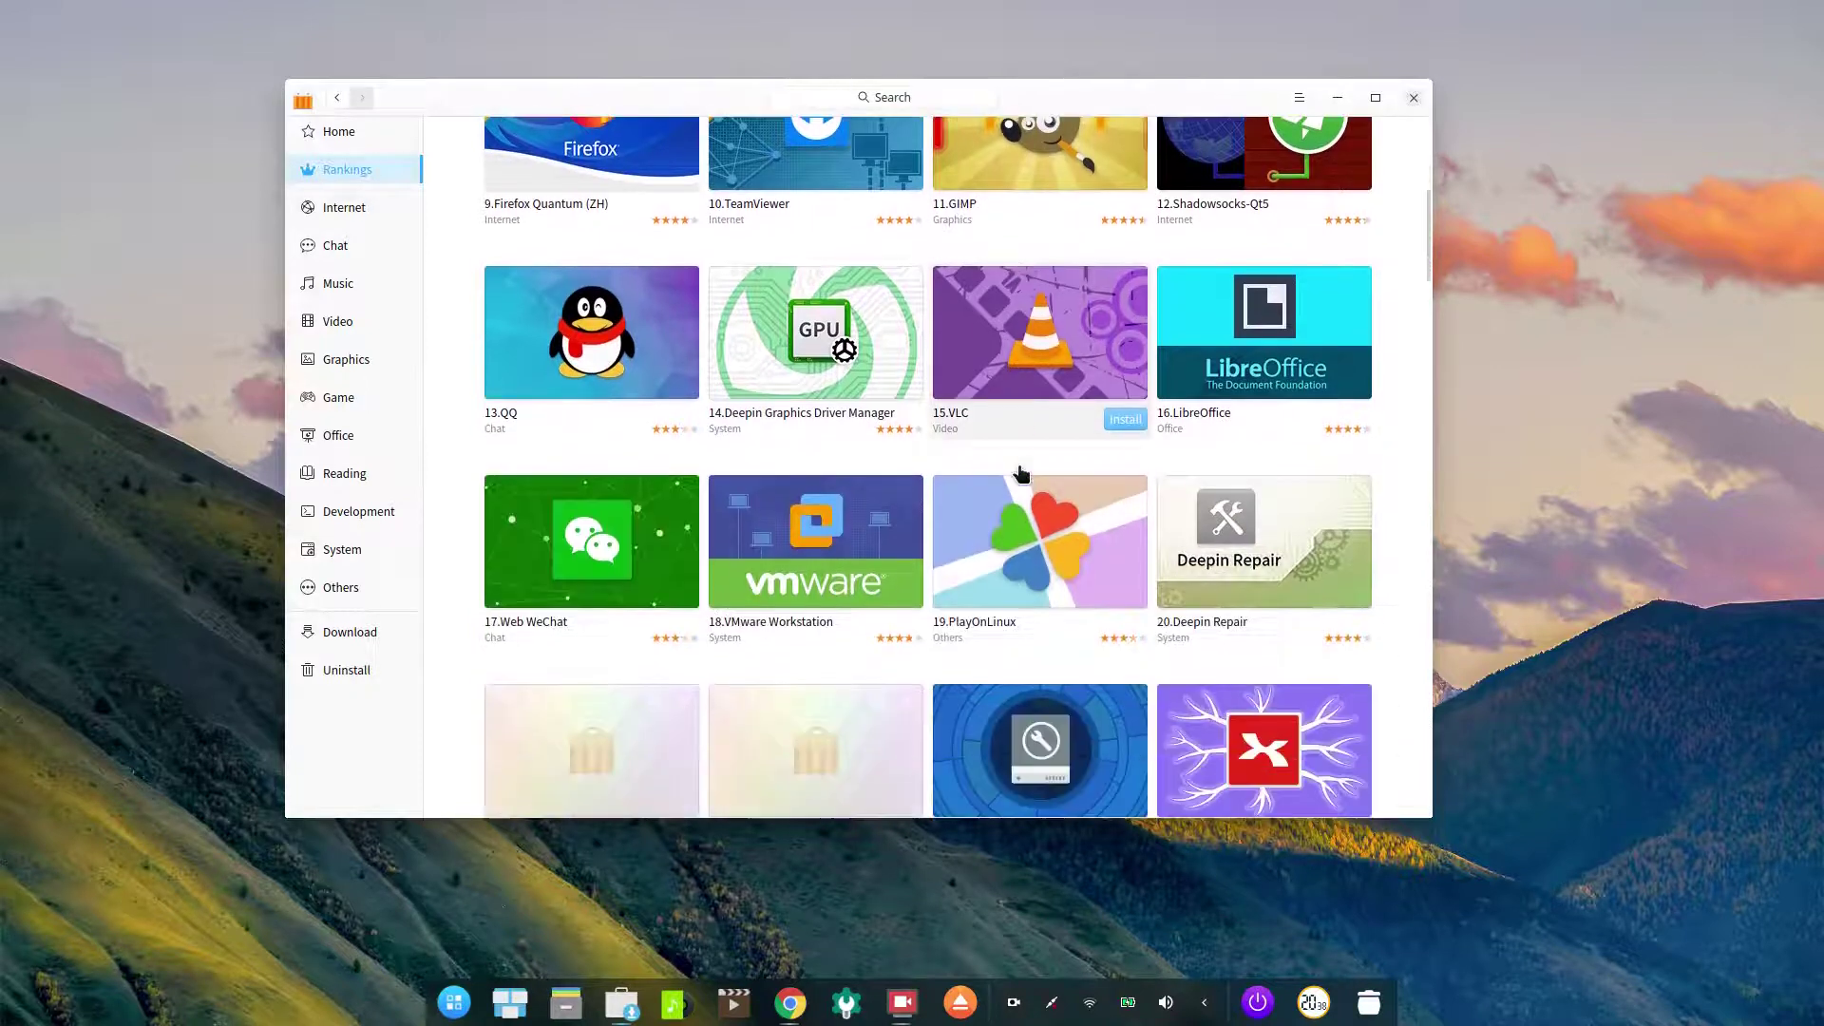
Step: Look further down the Top 100 rankings, and view the apps in the Internet and Chat categories
scroll(1021, 473, "down", 5)
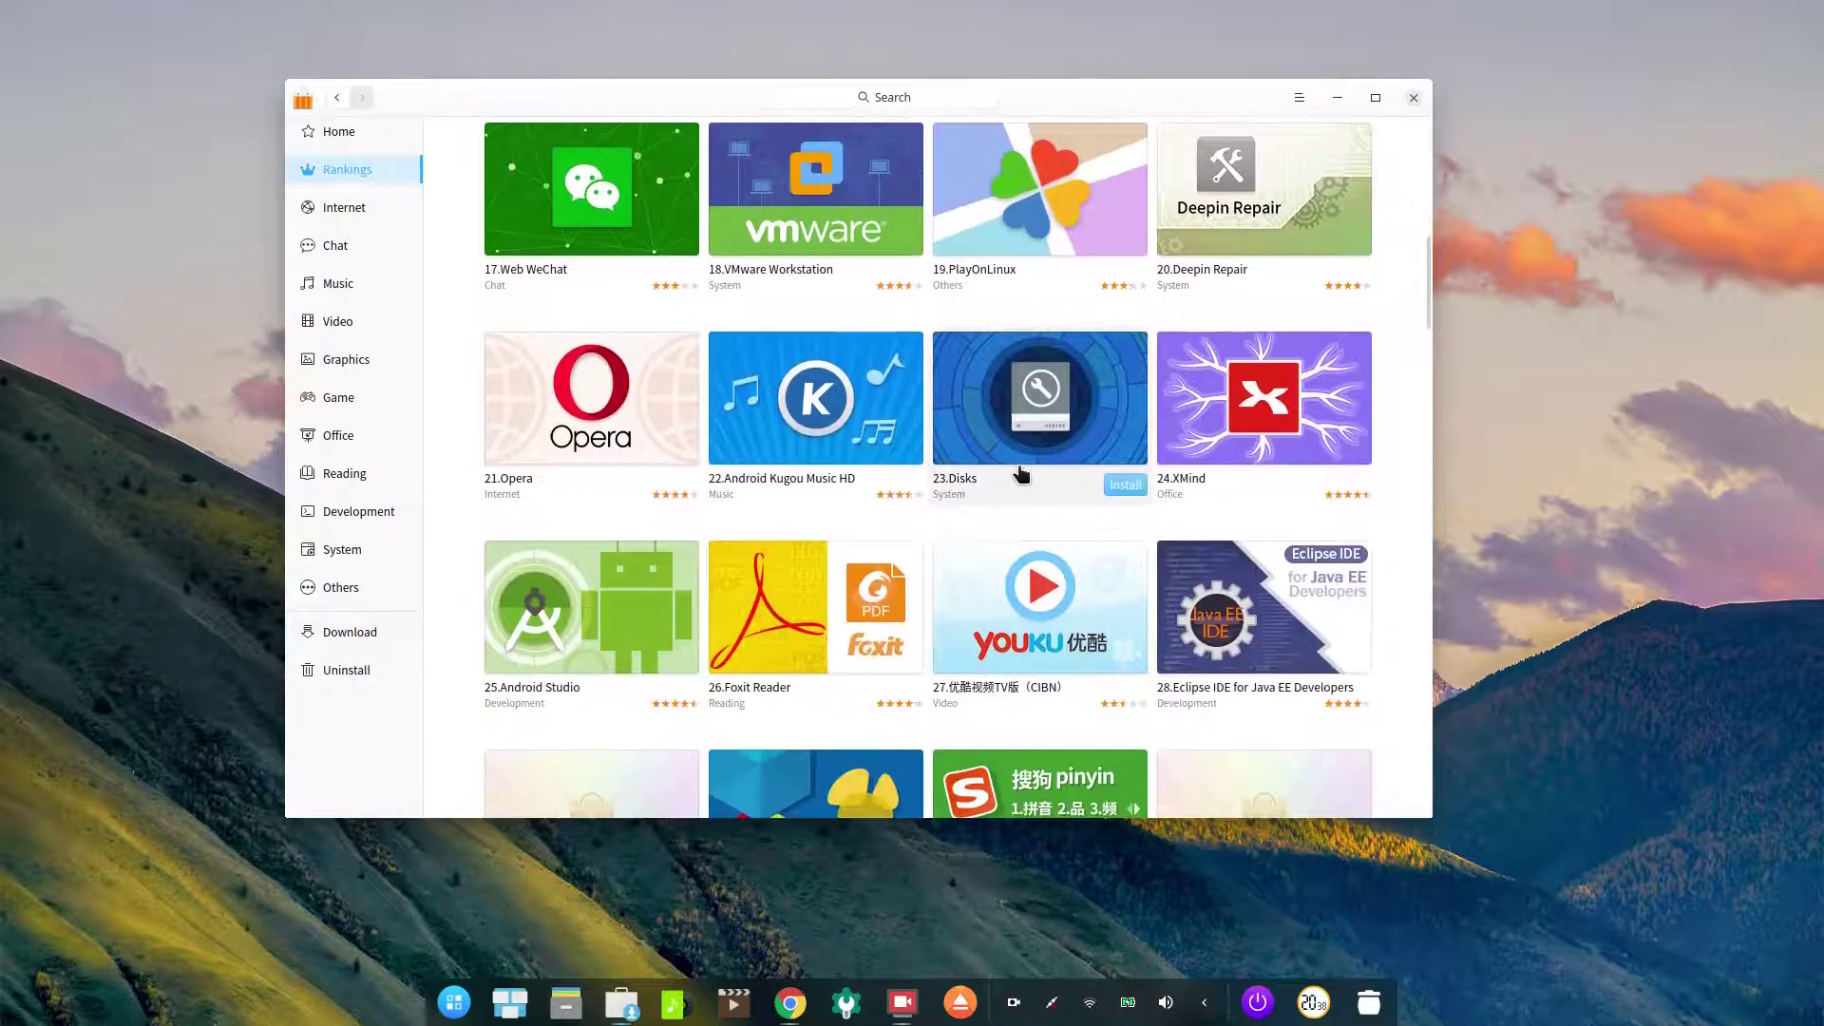
scroll(1021, 474, "up", 12)
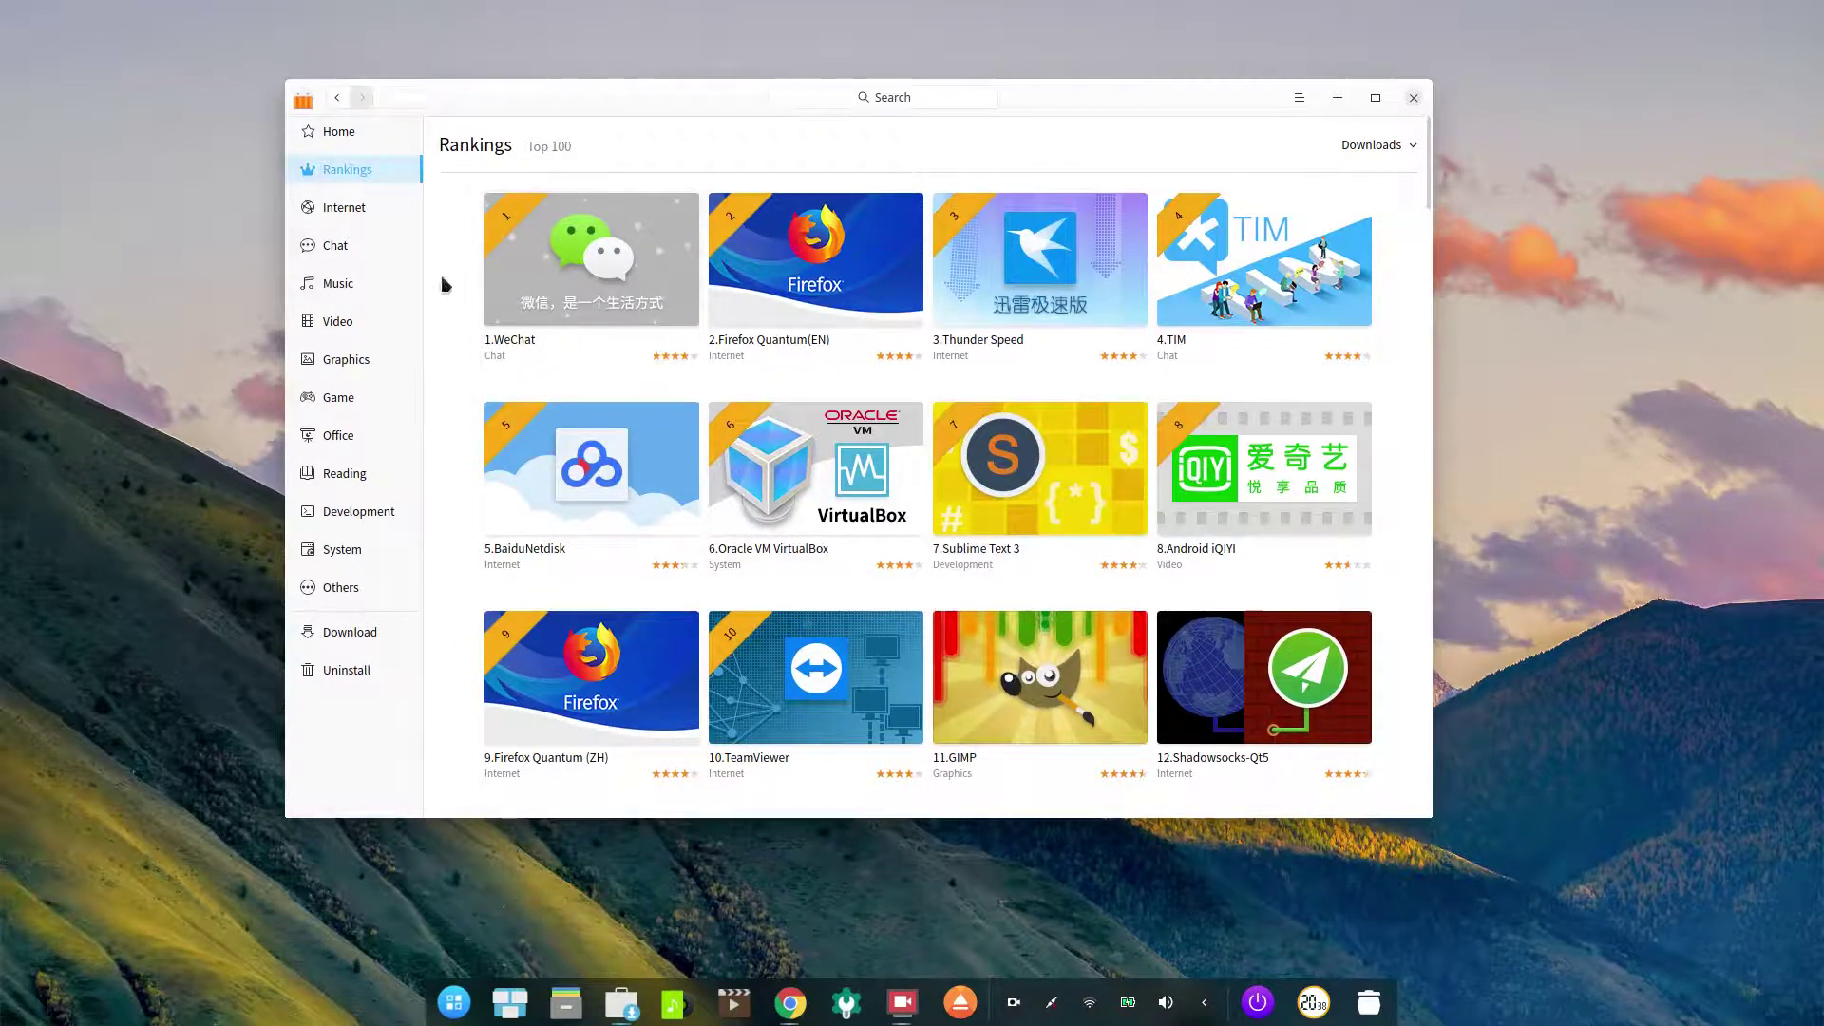
left_click(342, 208)
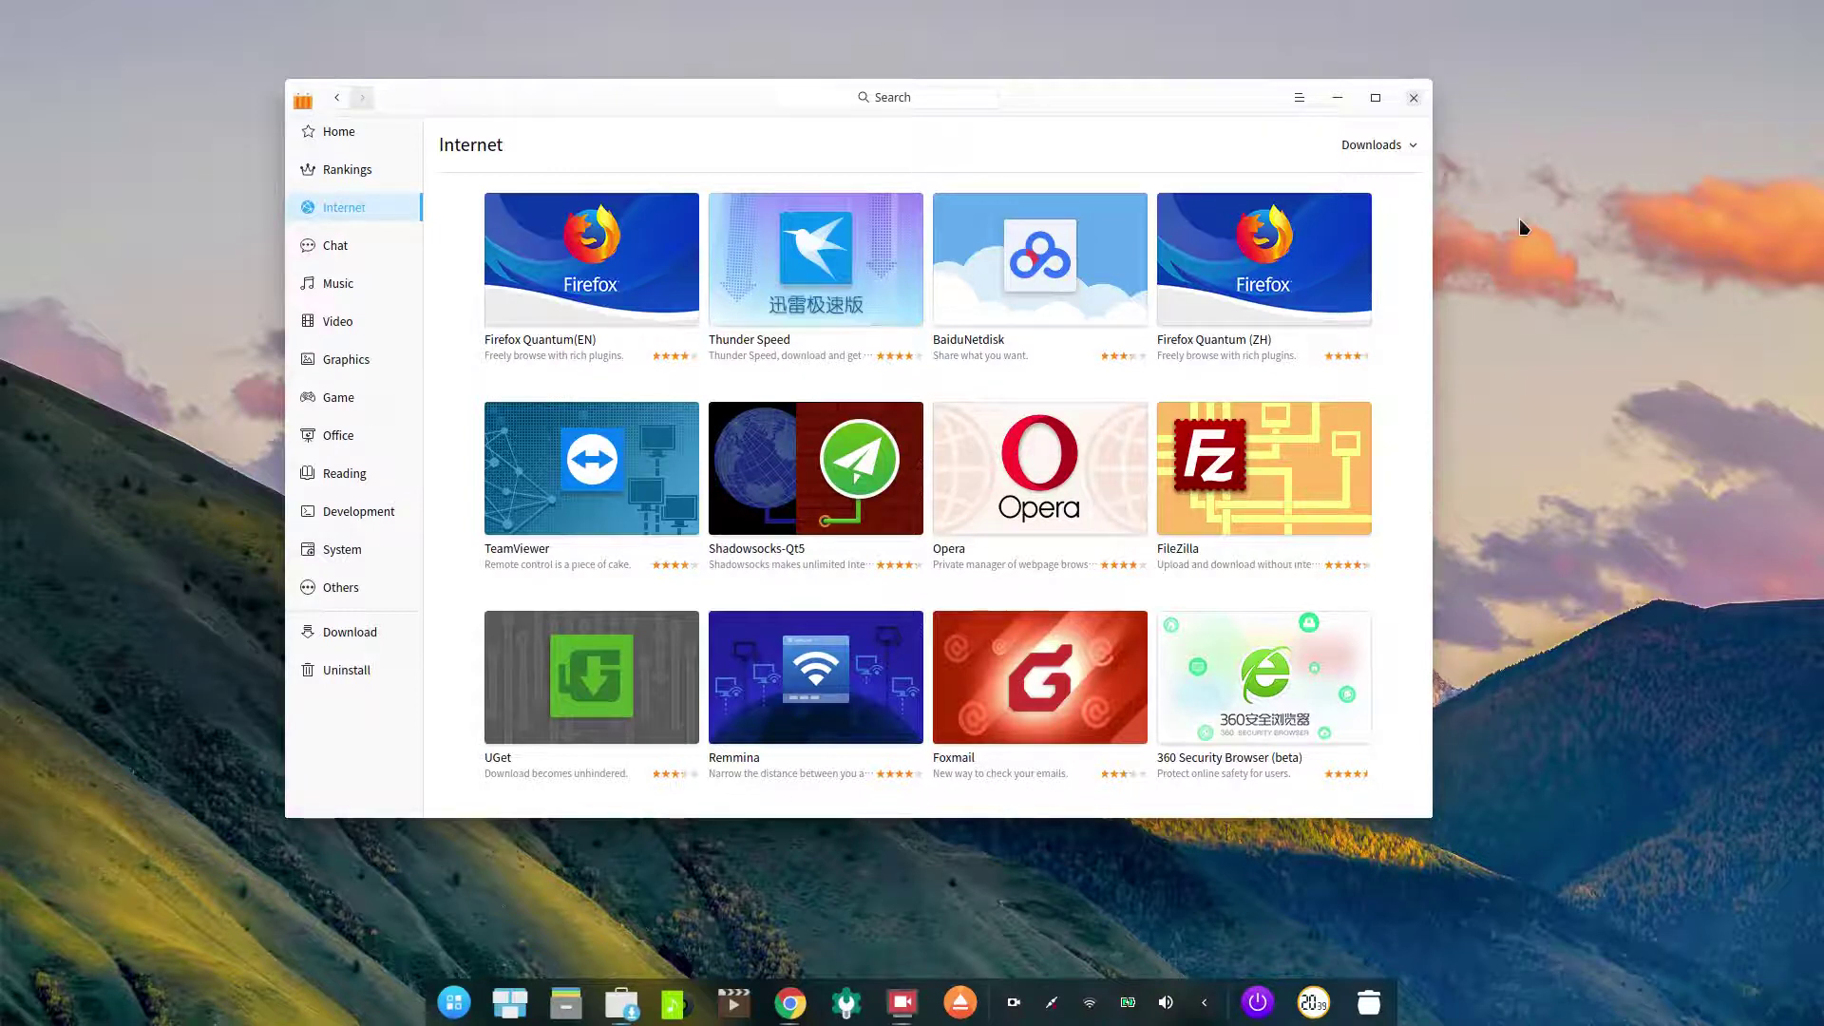
left_click(403, 250)
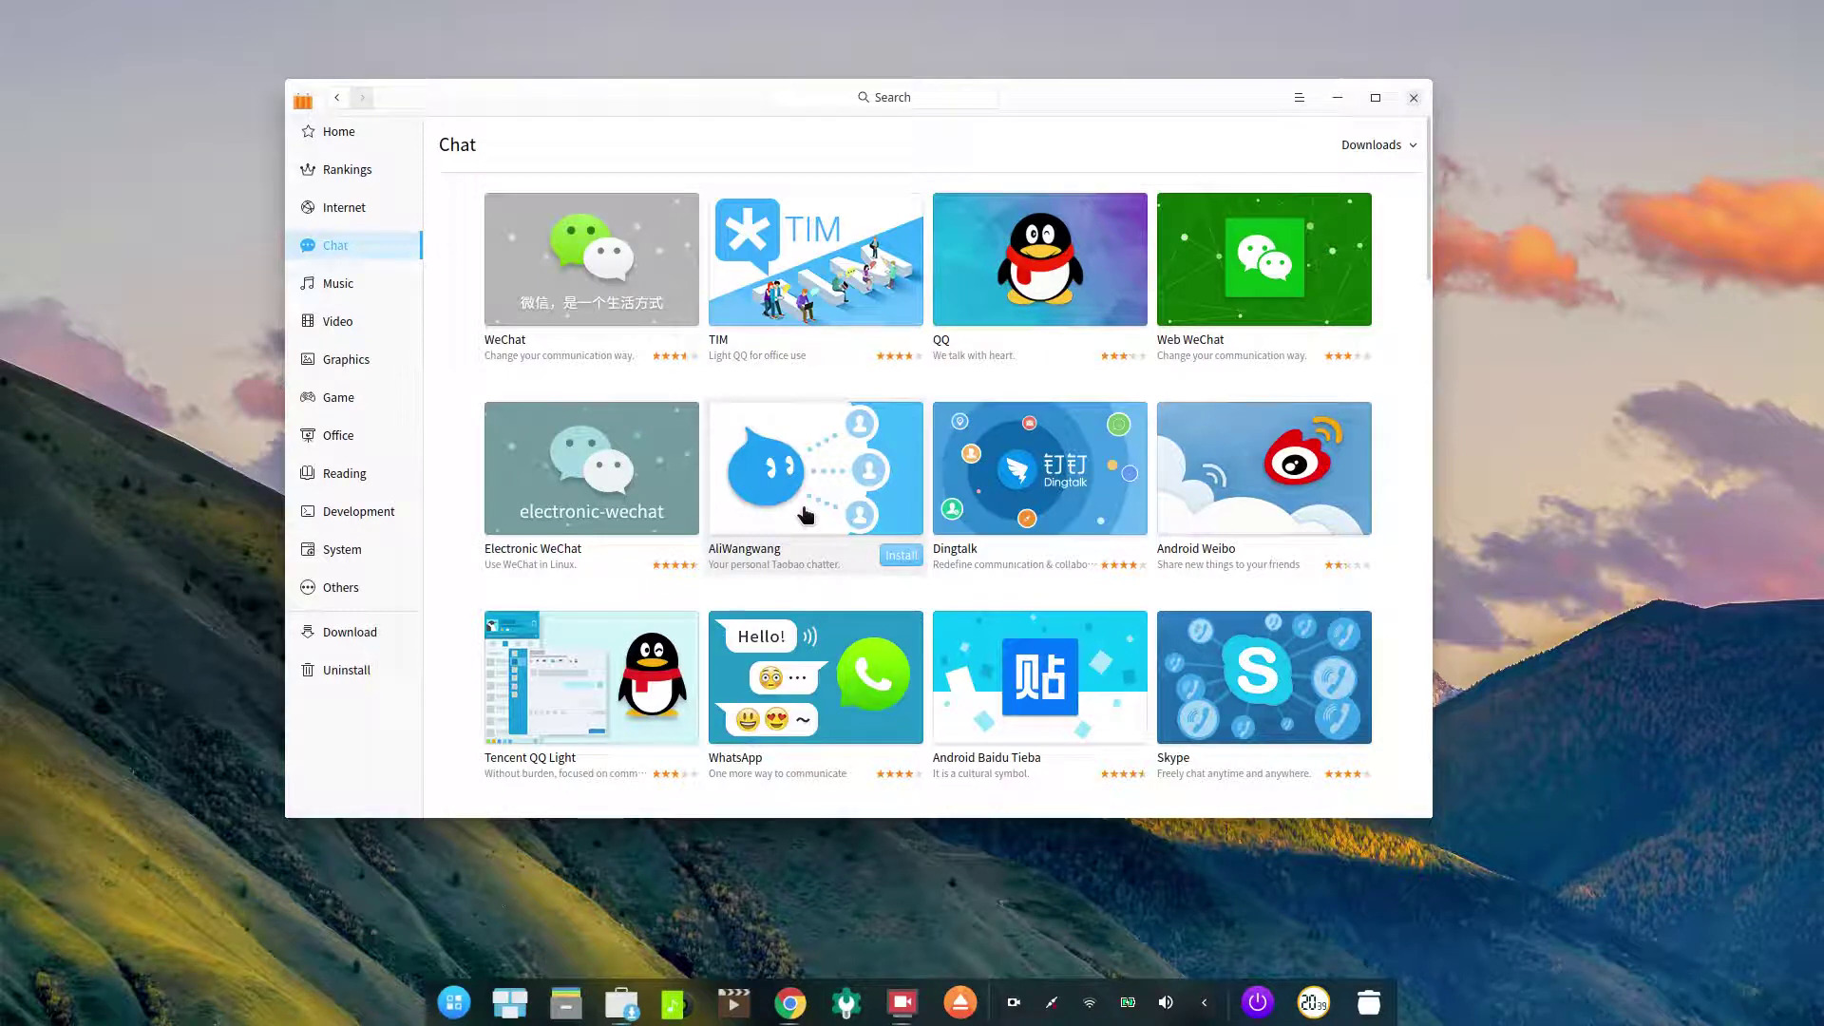
Step: Browse the apps in the Music category and close the app store
left_click(403, 285)
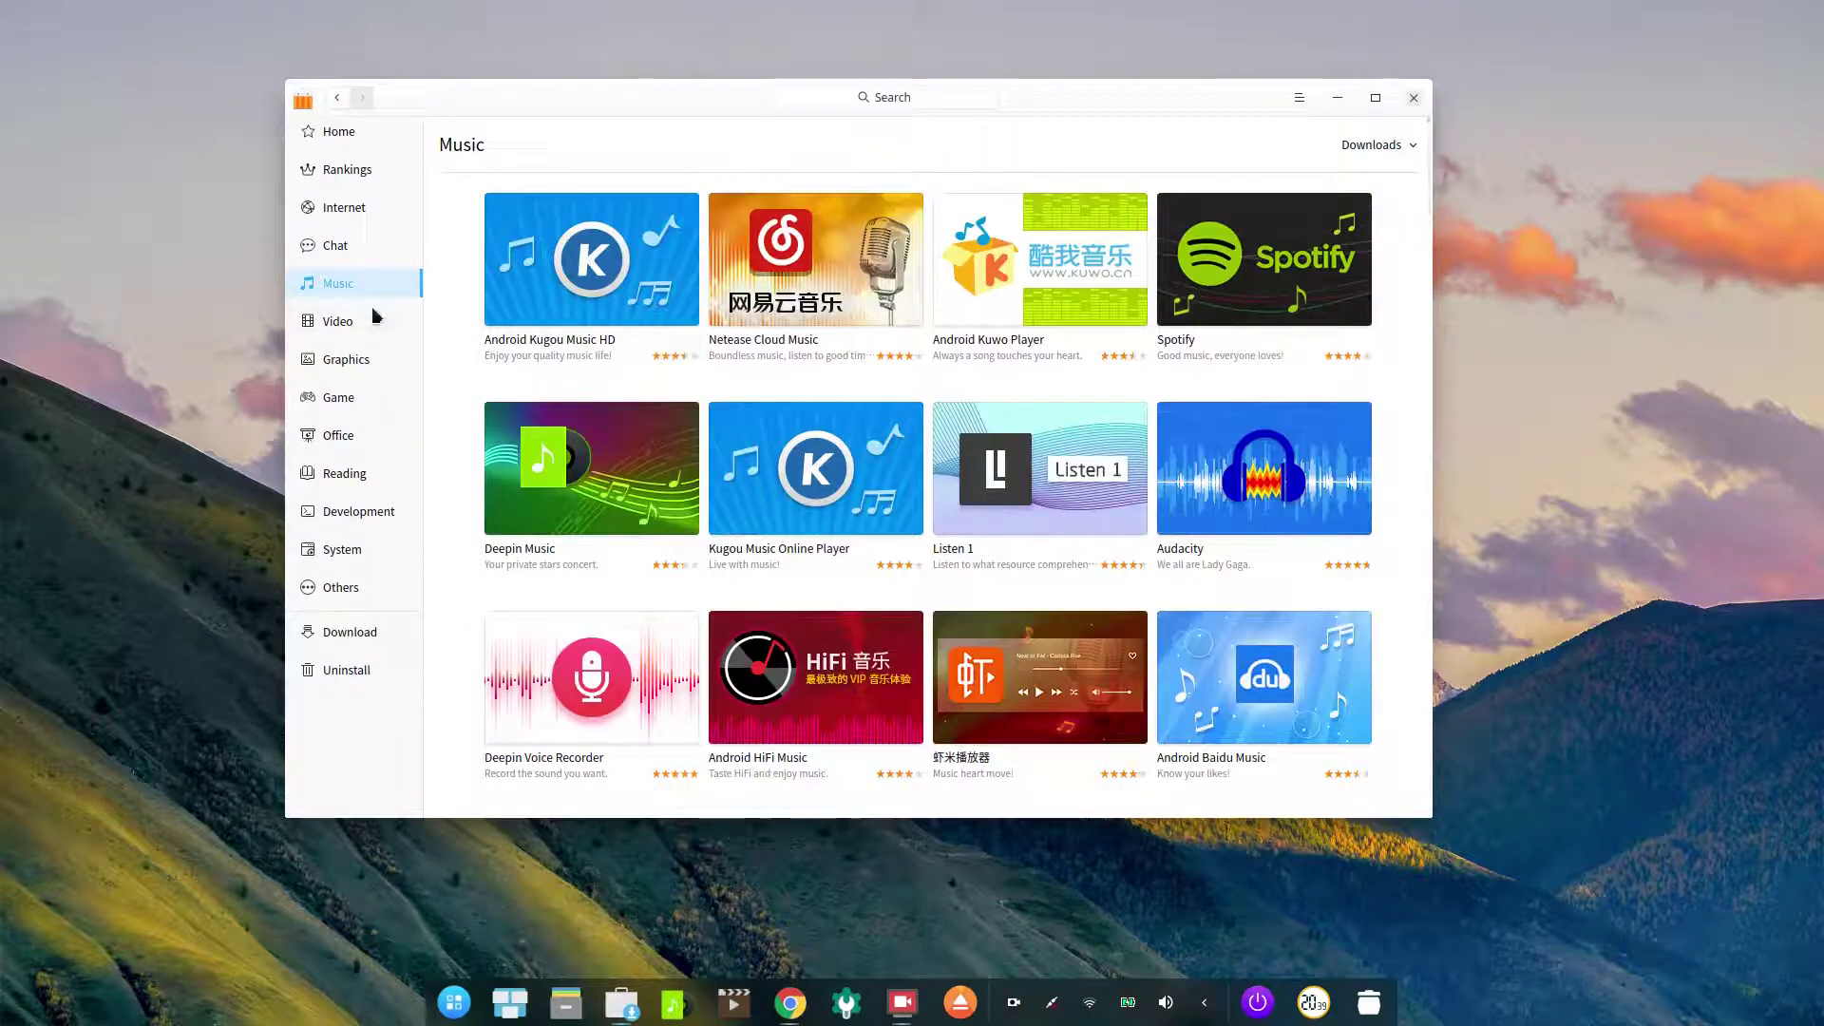
scroll(1093, 376, "down", 4)
scroll(1093, 375, "down", 3)
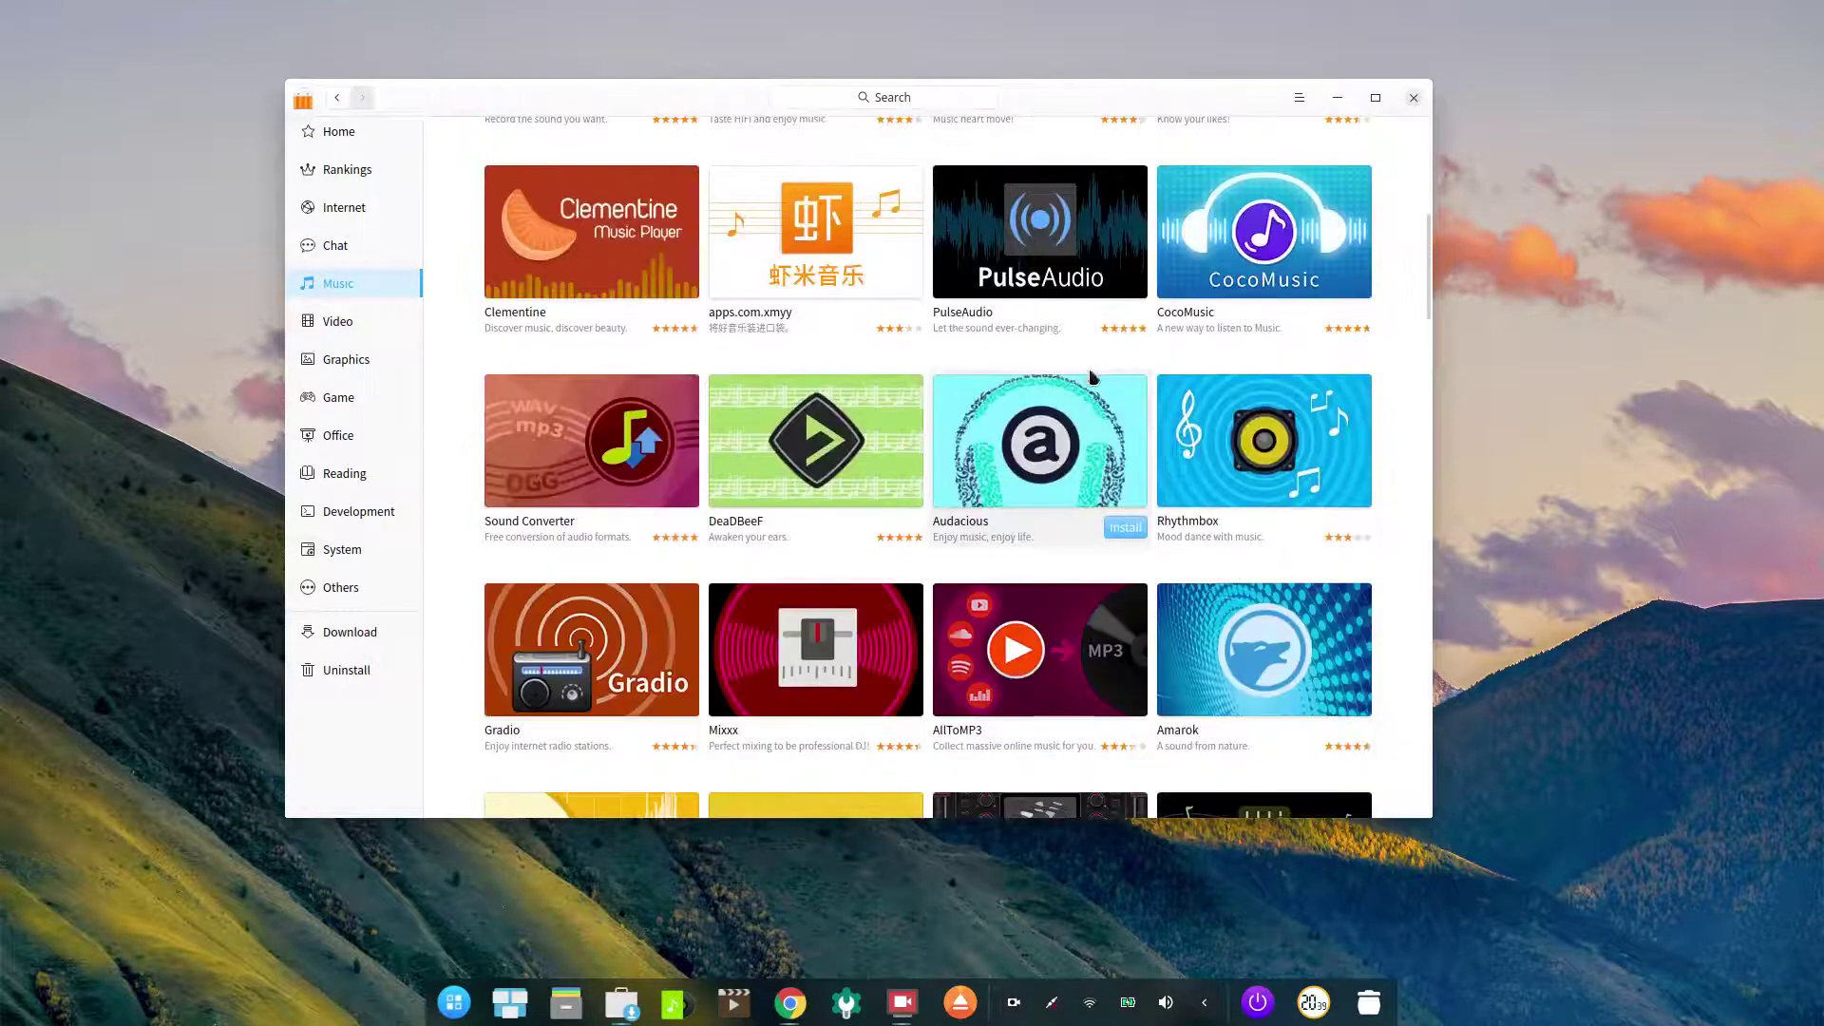
scroll(1093, 375, "down", 6)
scroll(1093, 375, "up", 13)
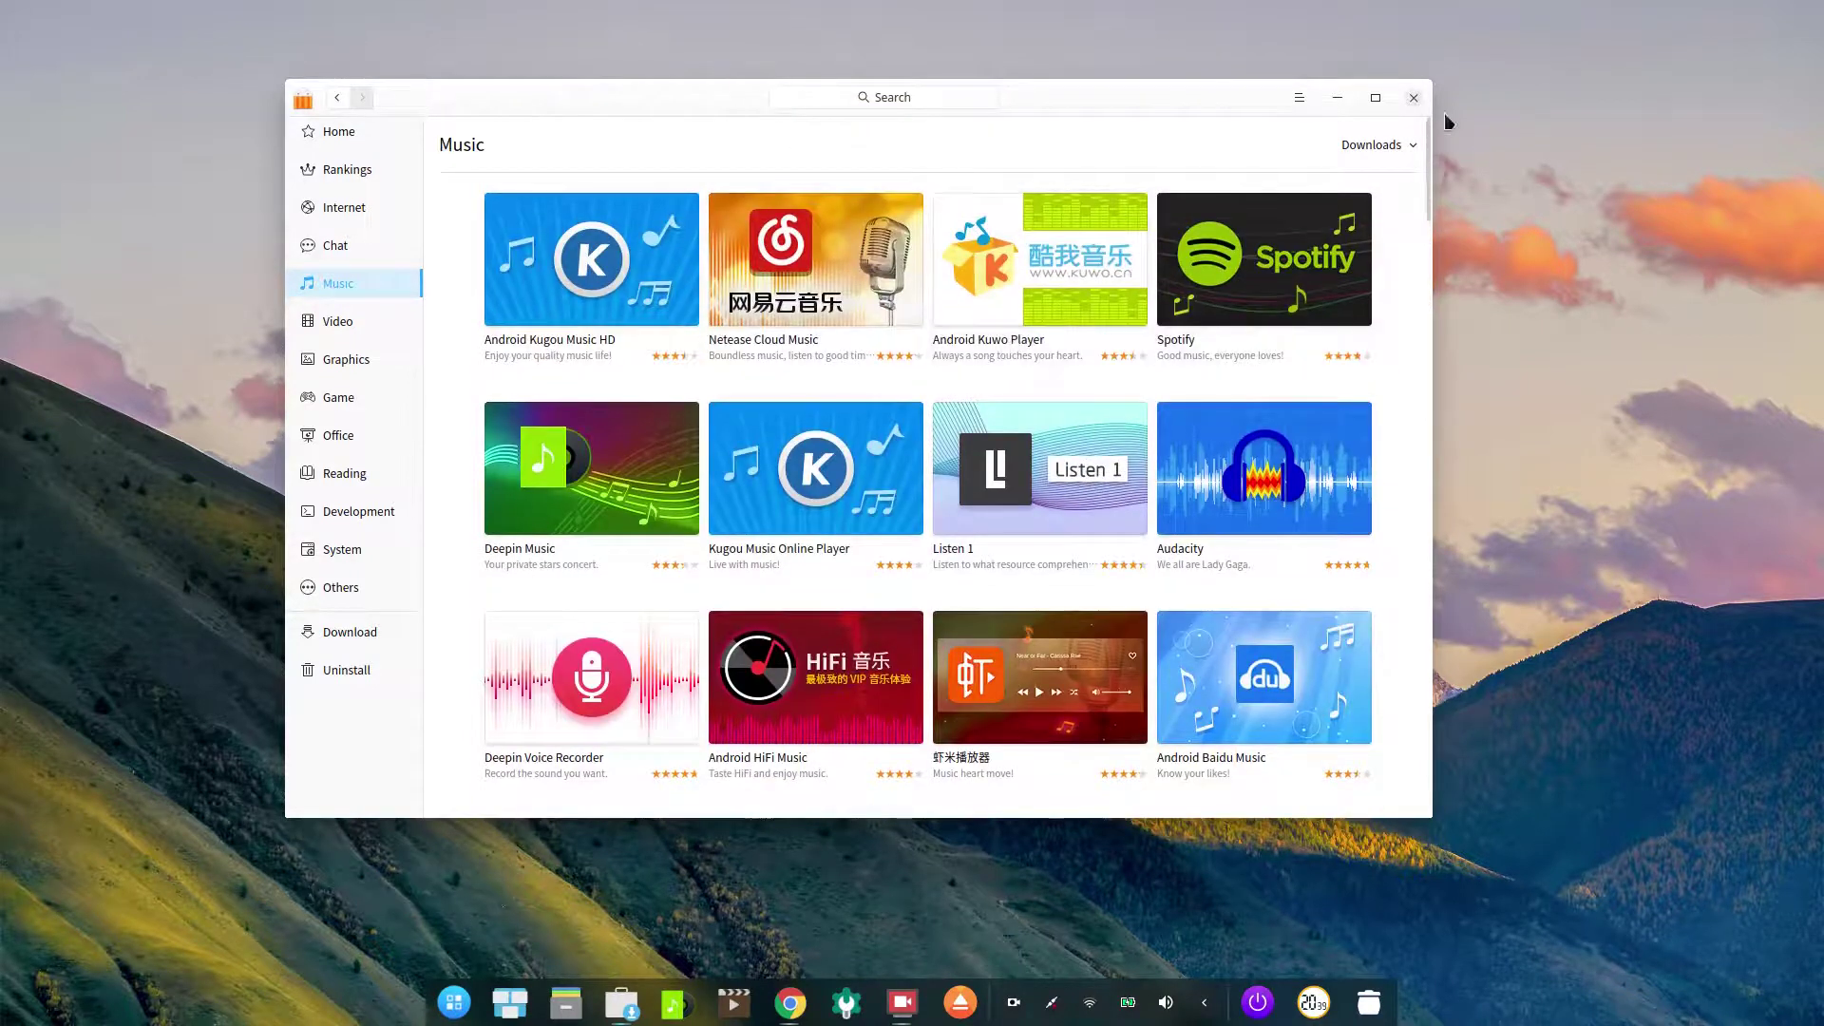
left_click(1421, 101)
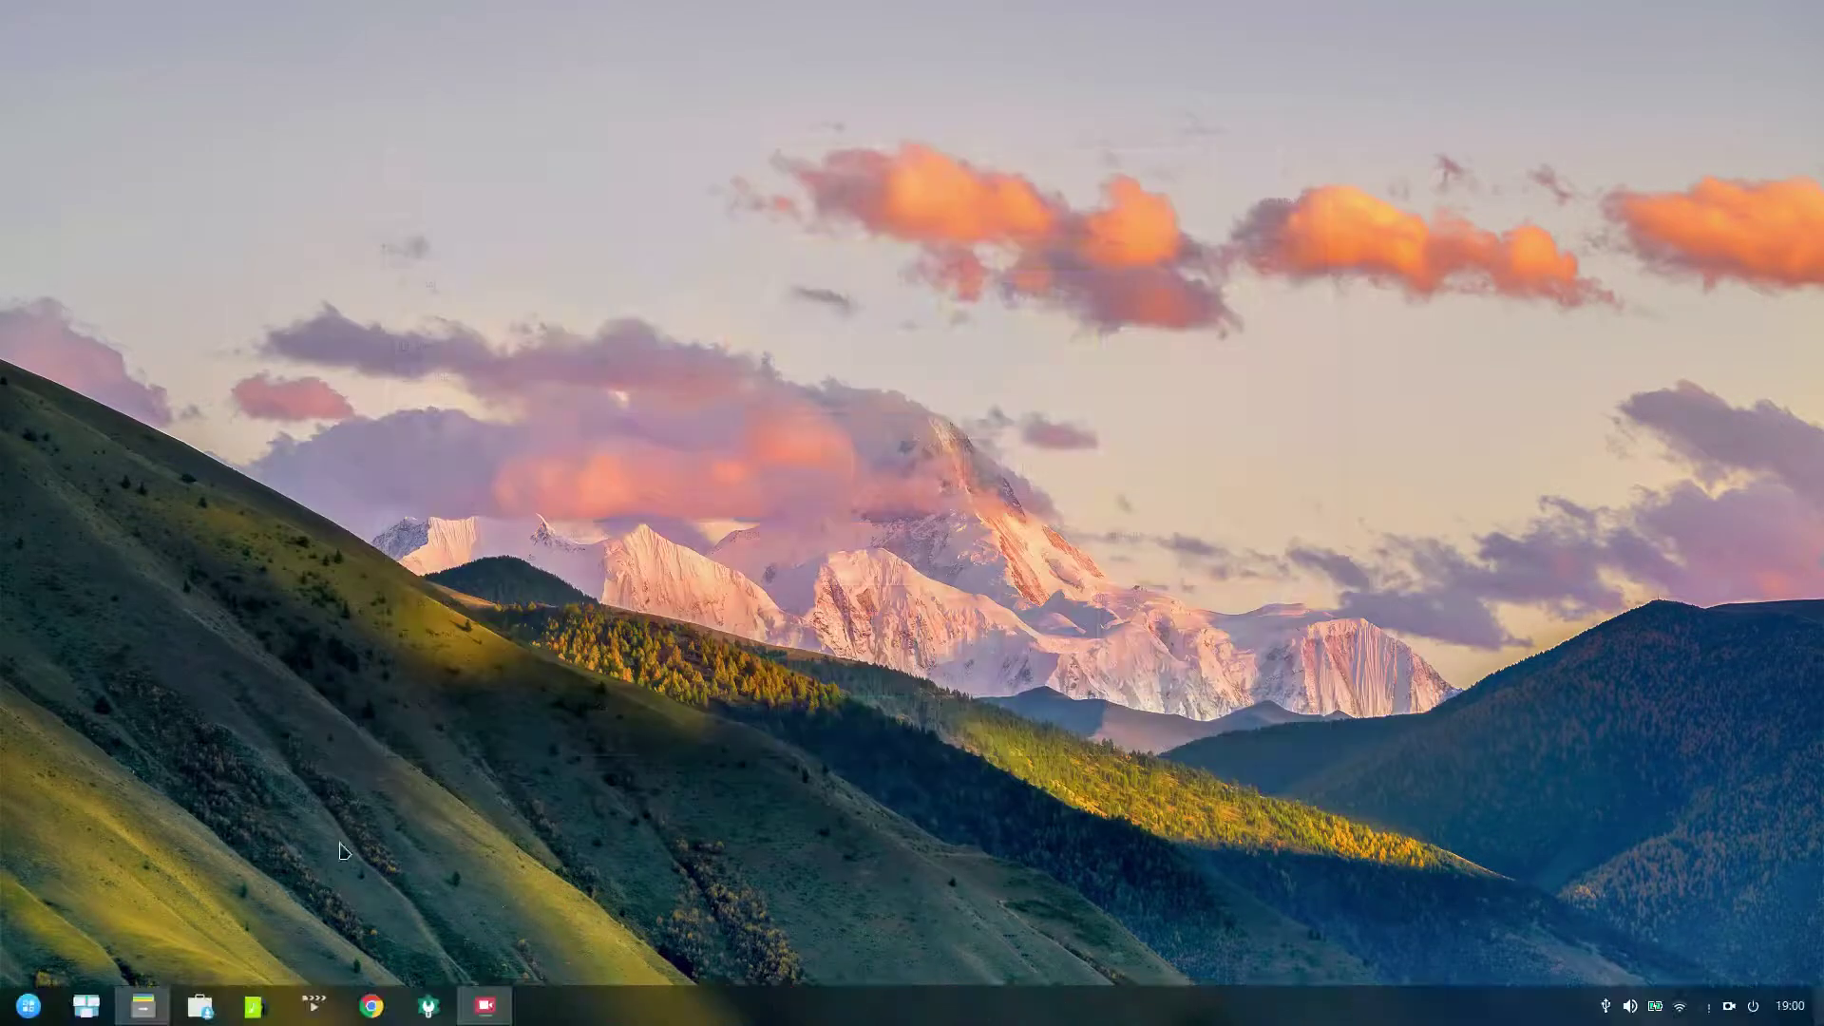
Step: Reopen the app store, install the mpv player from the Video category and close the store
left_click(204, 999)
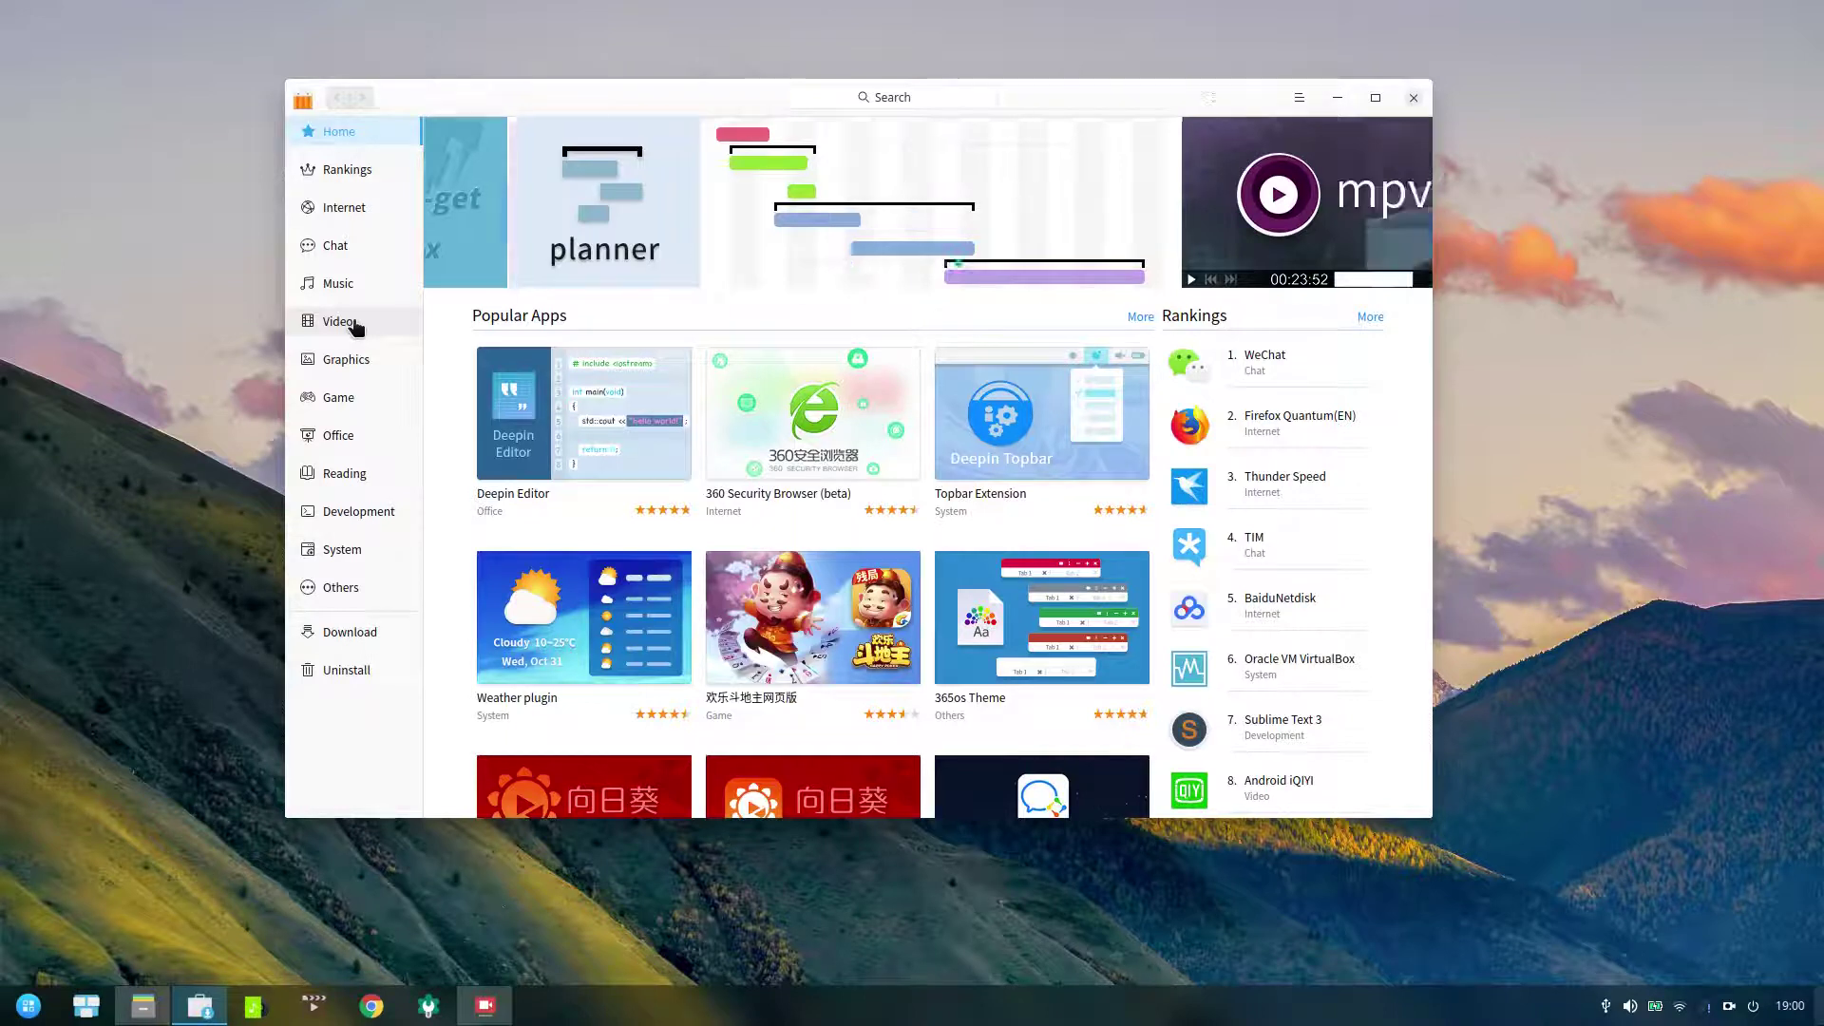
left_click(344, 323)
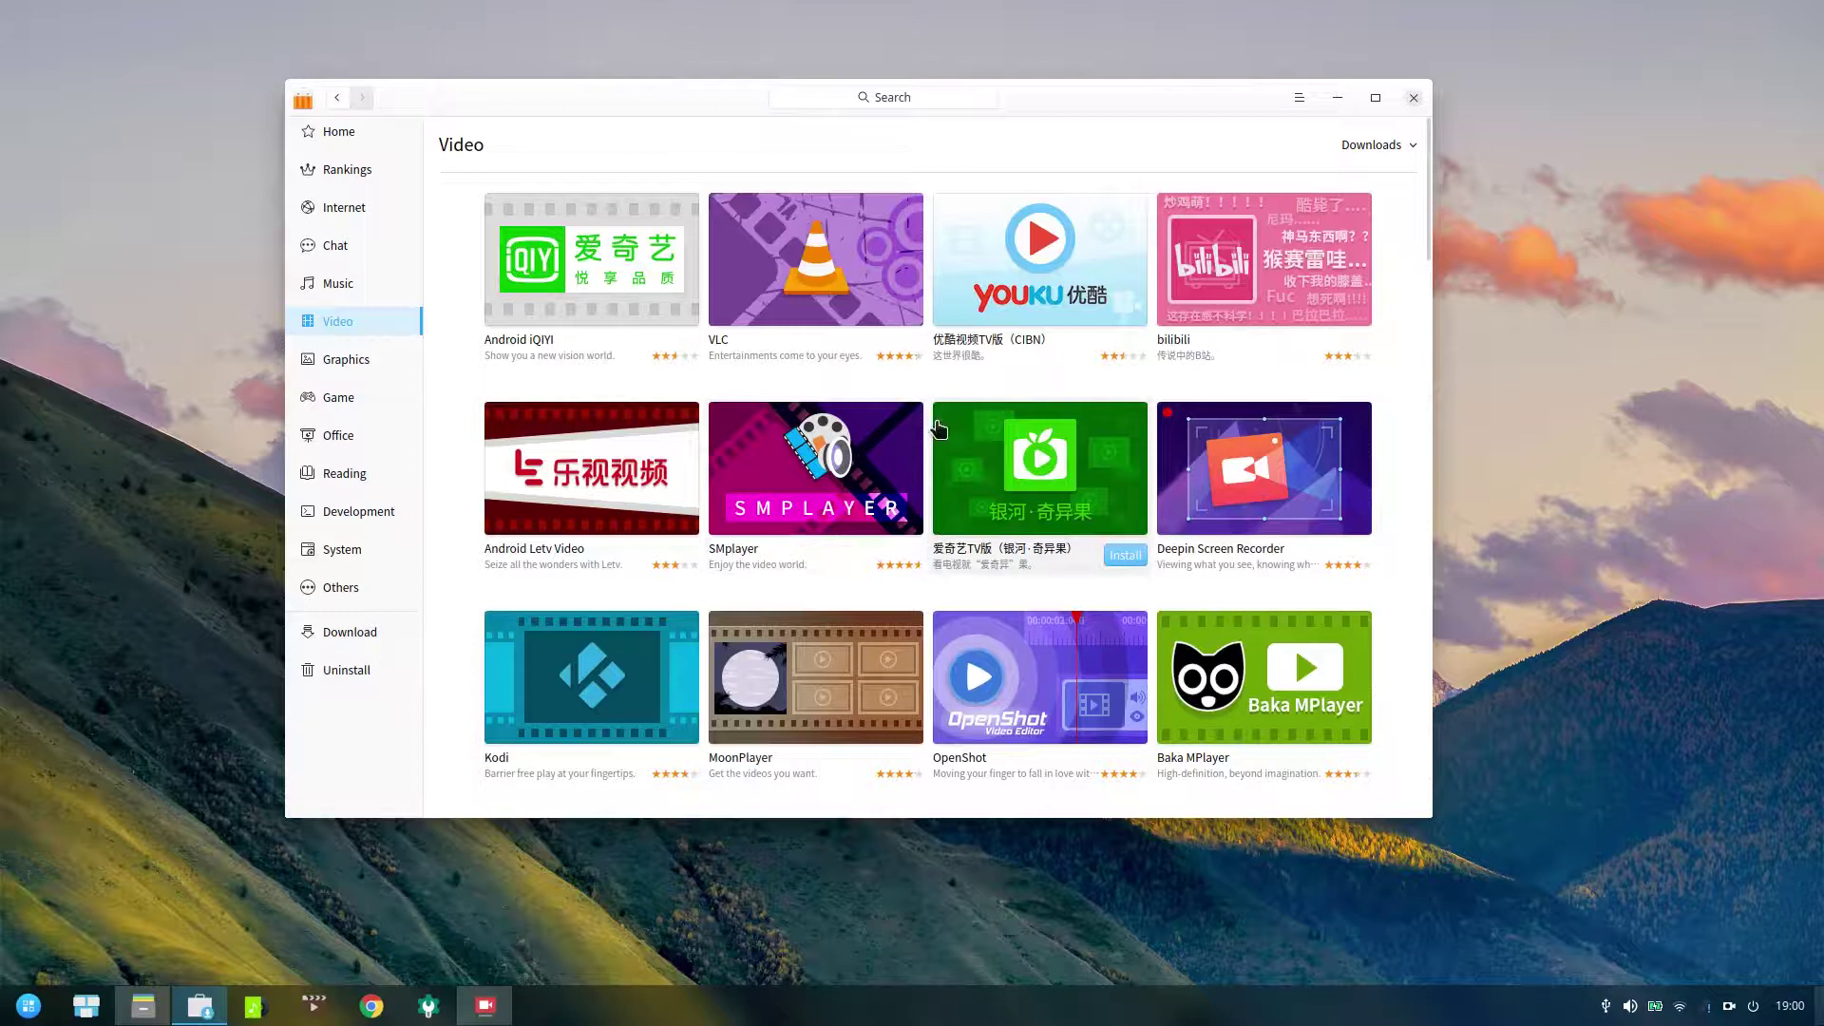
scroll(939, 429, "down", 2)
scroll(938, 430, "down", 3)
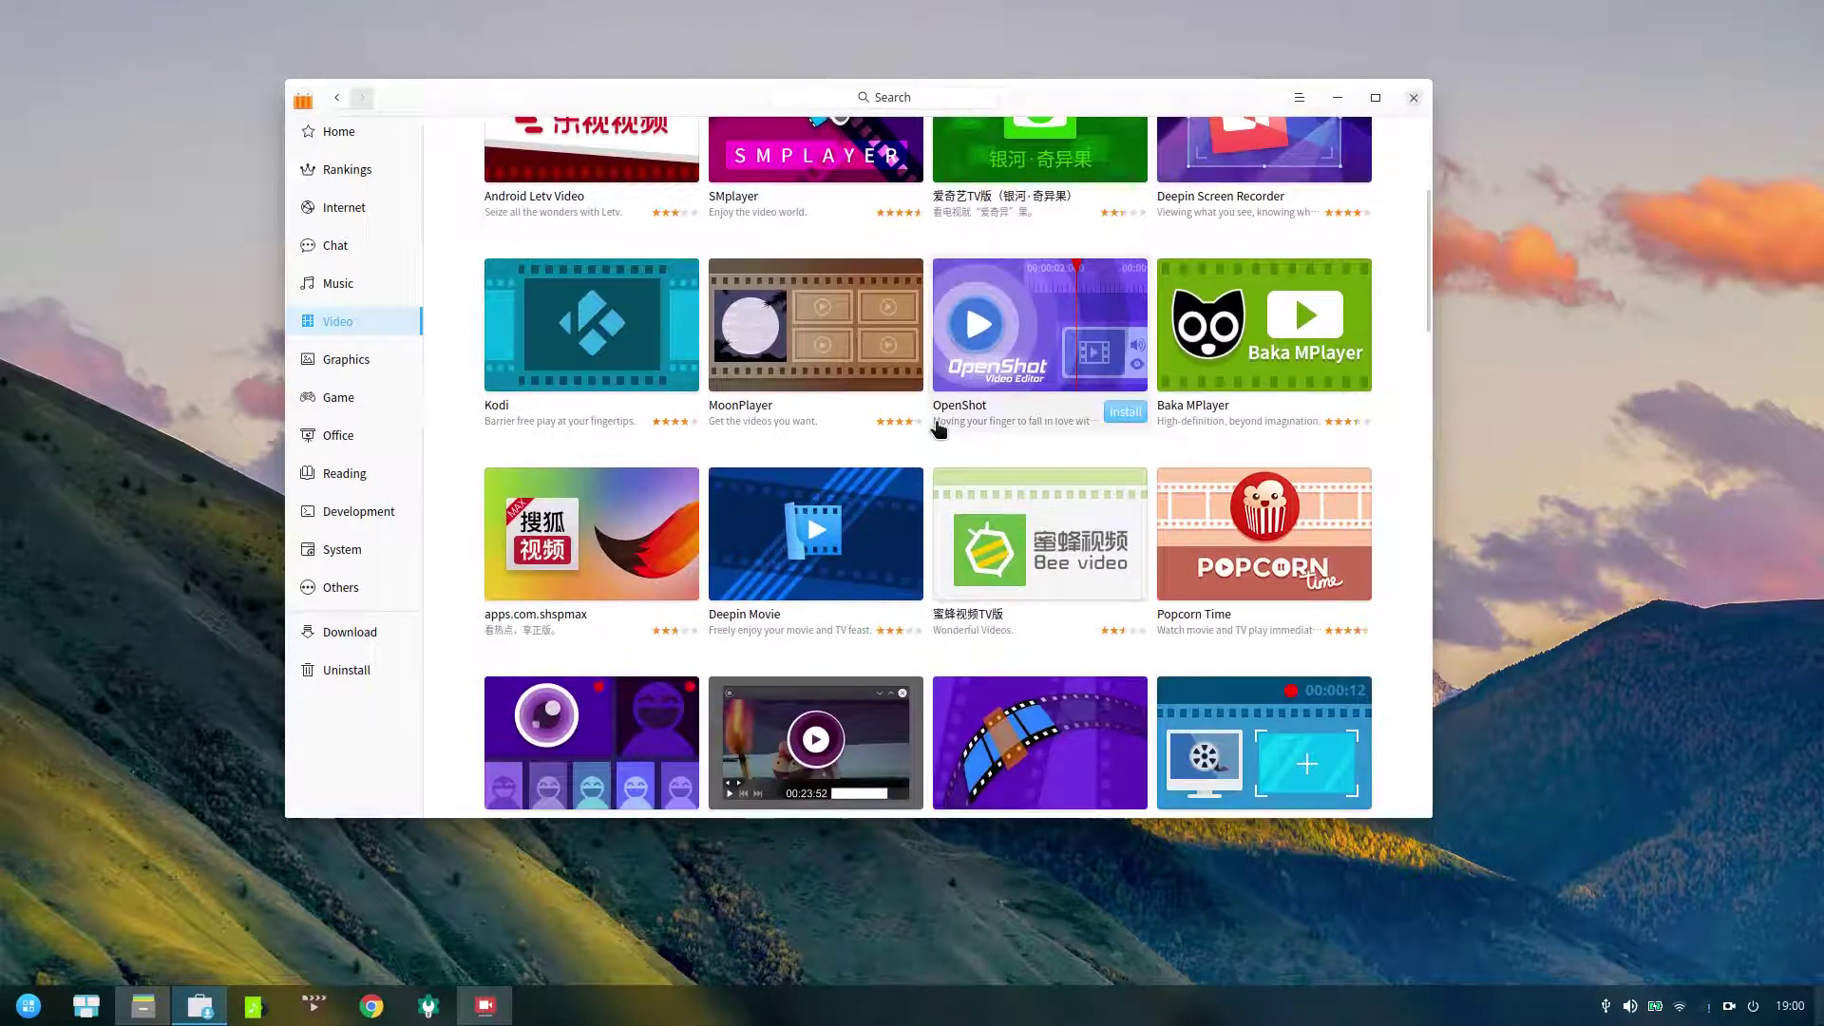
scroll(939, 430, "down", 5)
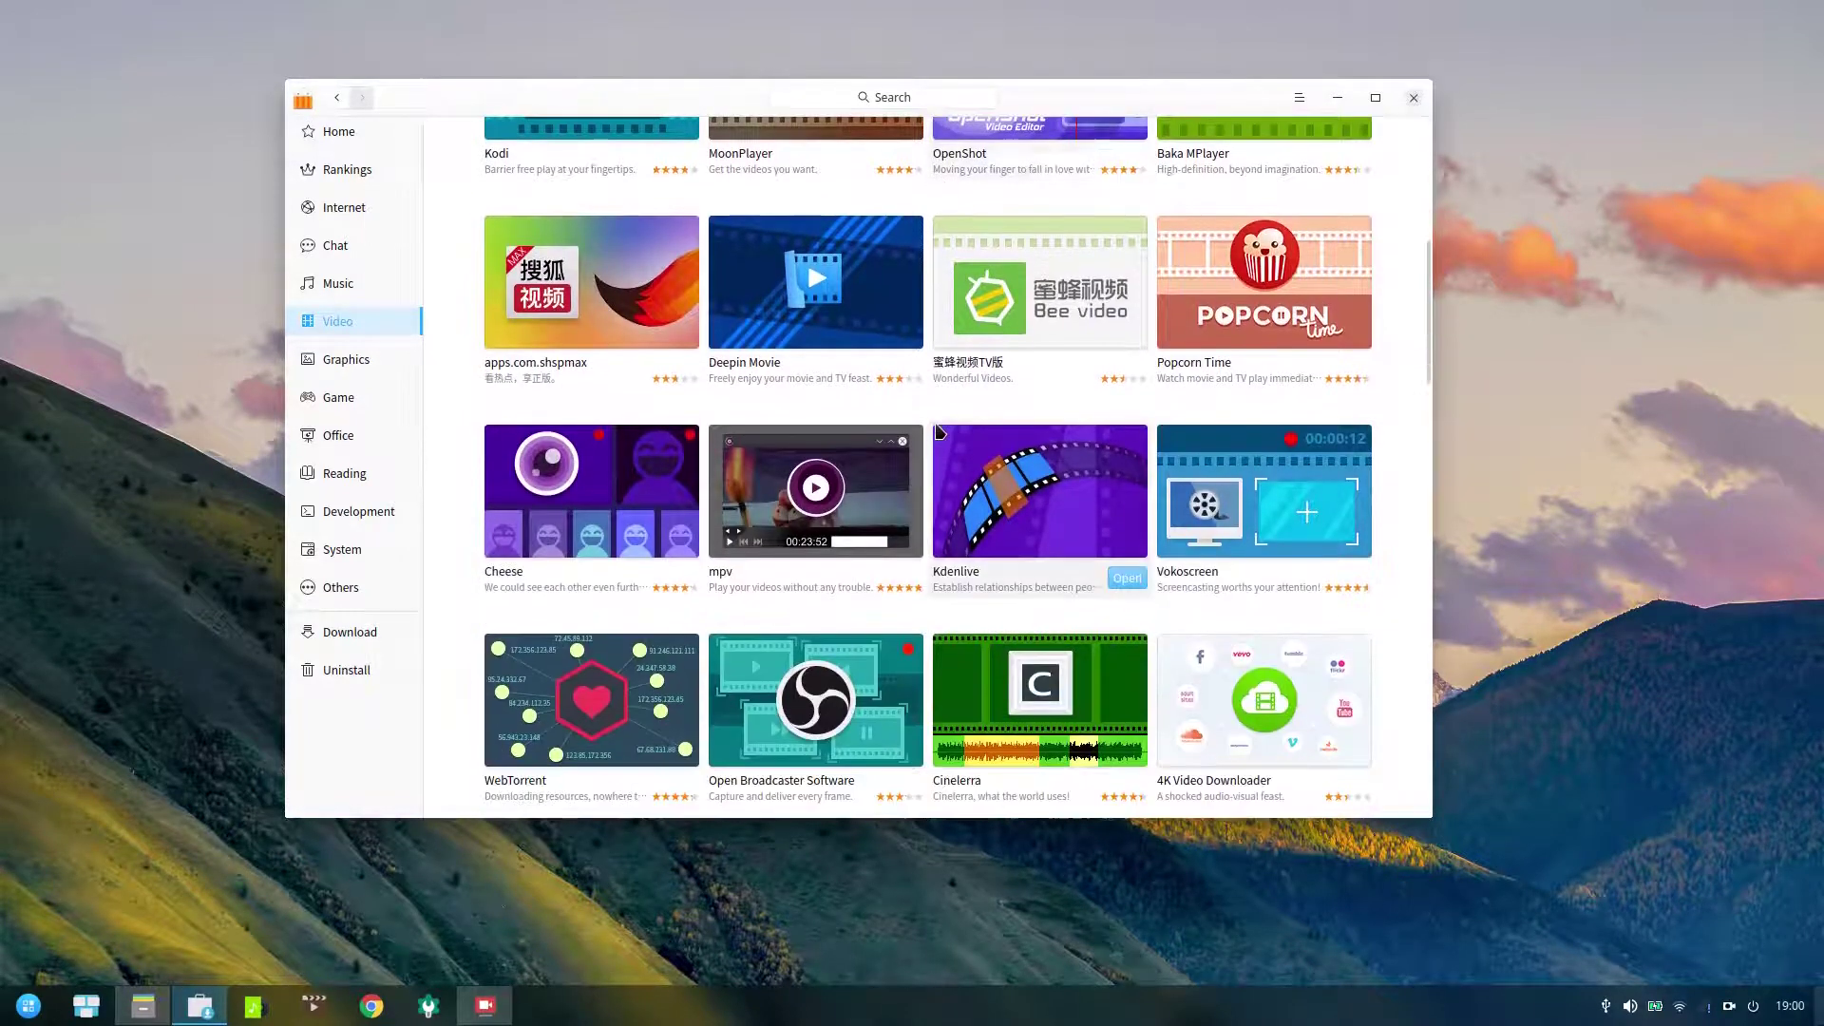
scroll(939, 429, "down", 9)
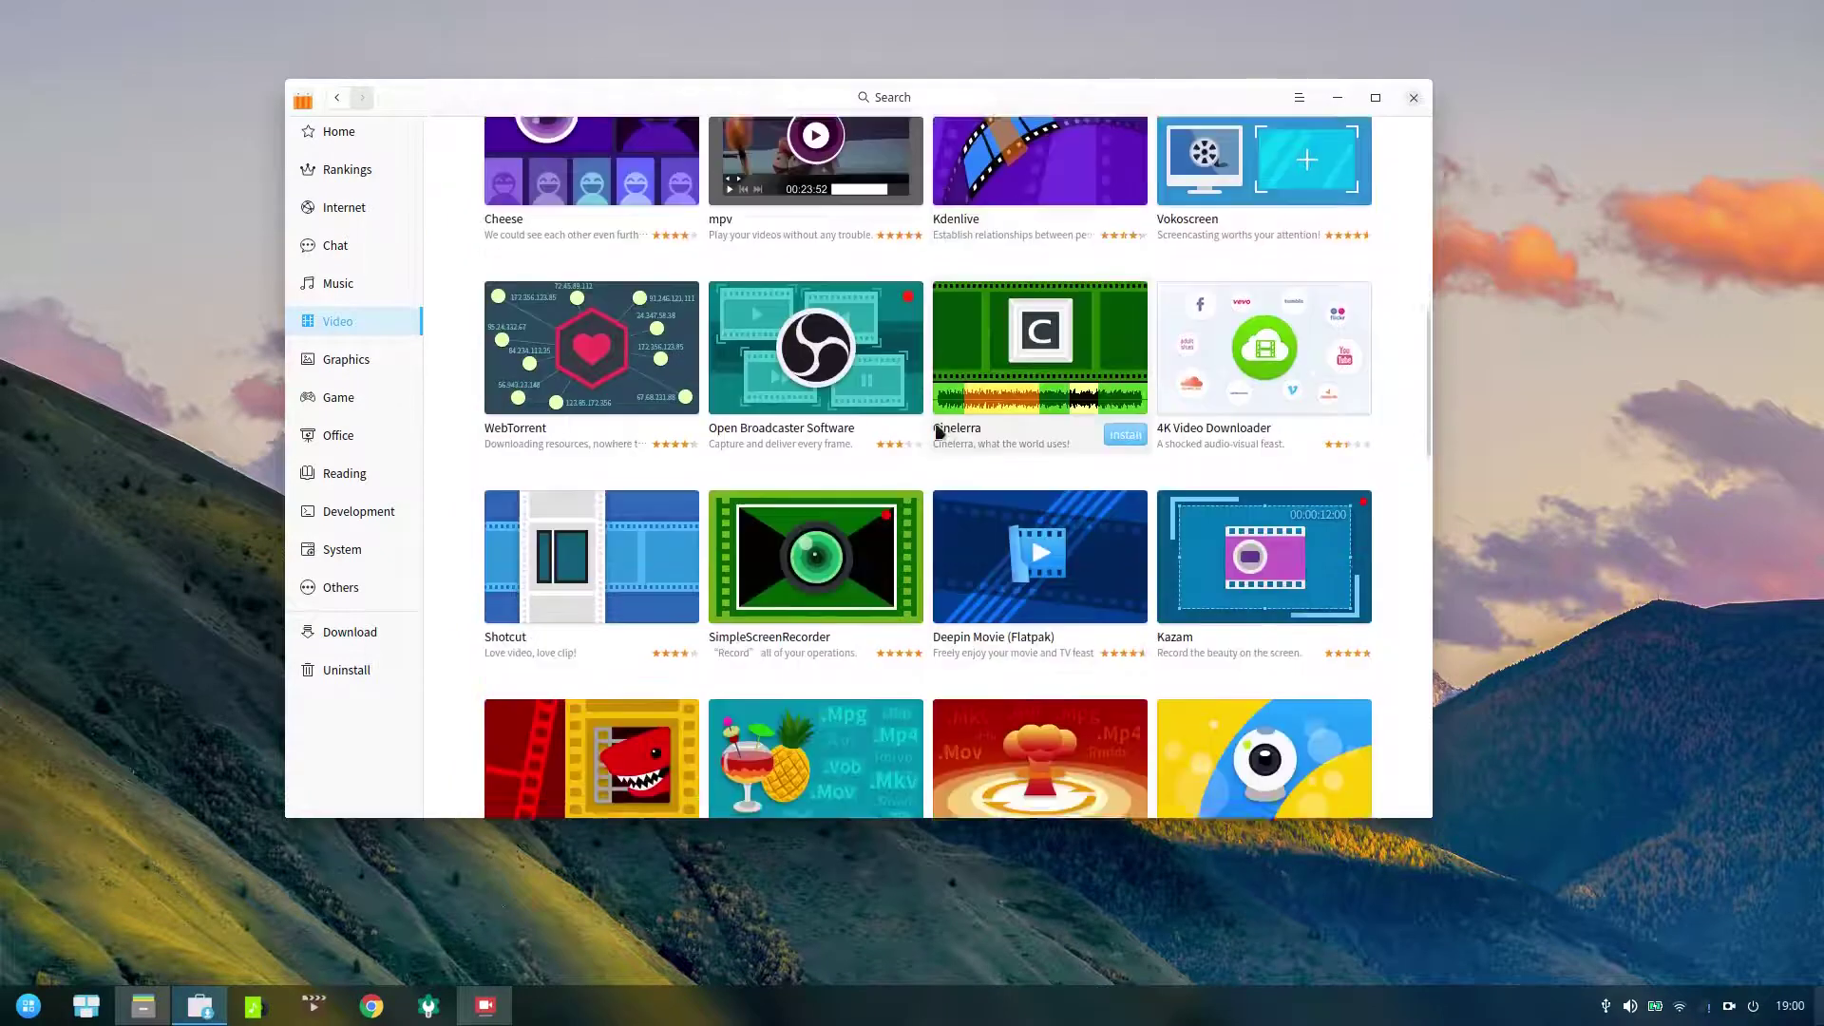
scroll(939, 431, "down", 5)
scroll(931, 485, "down", 4)
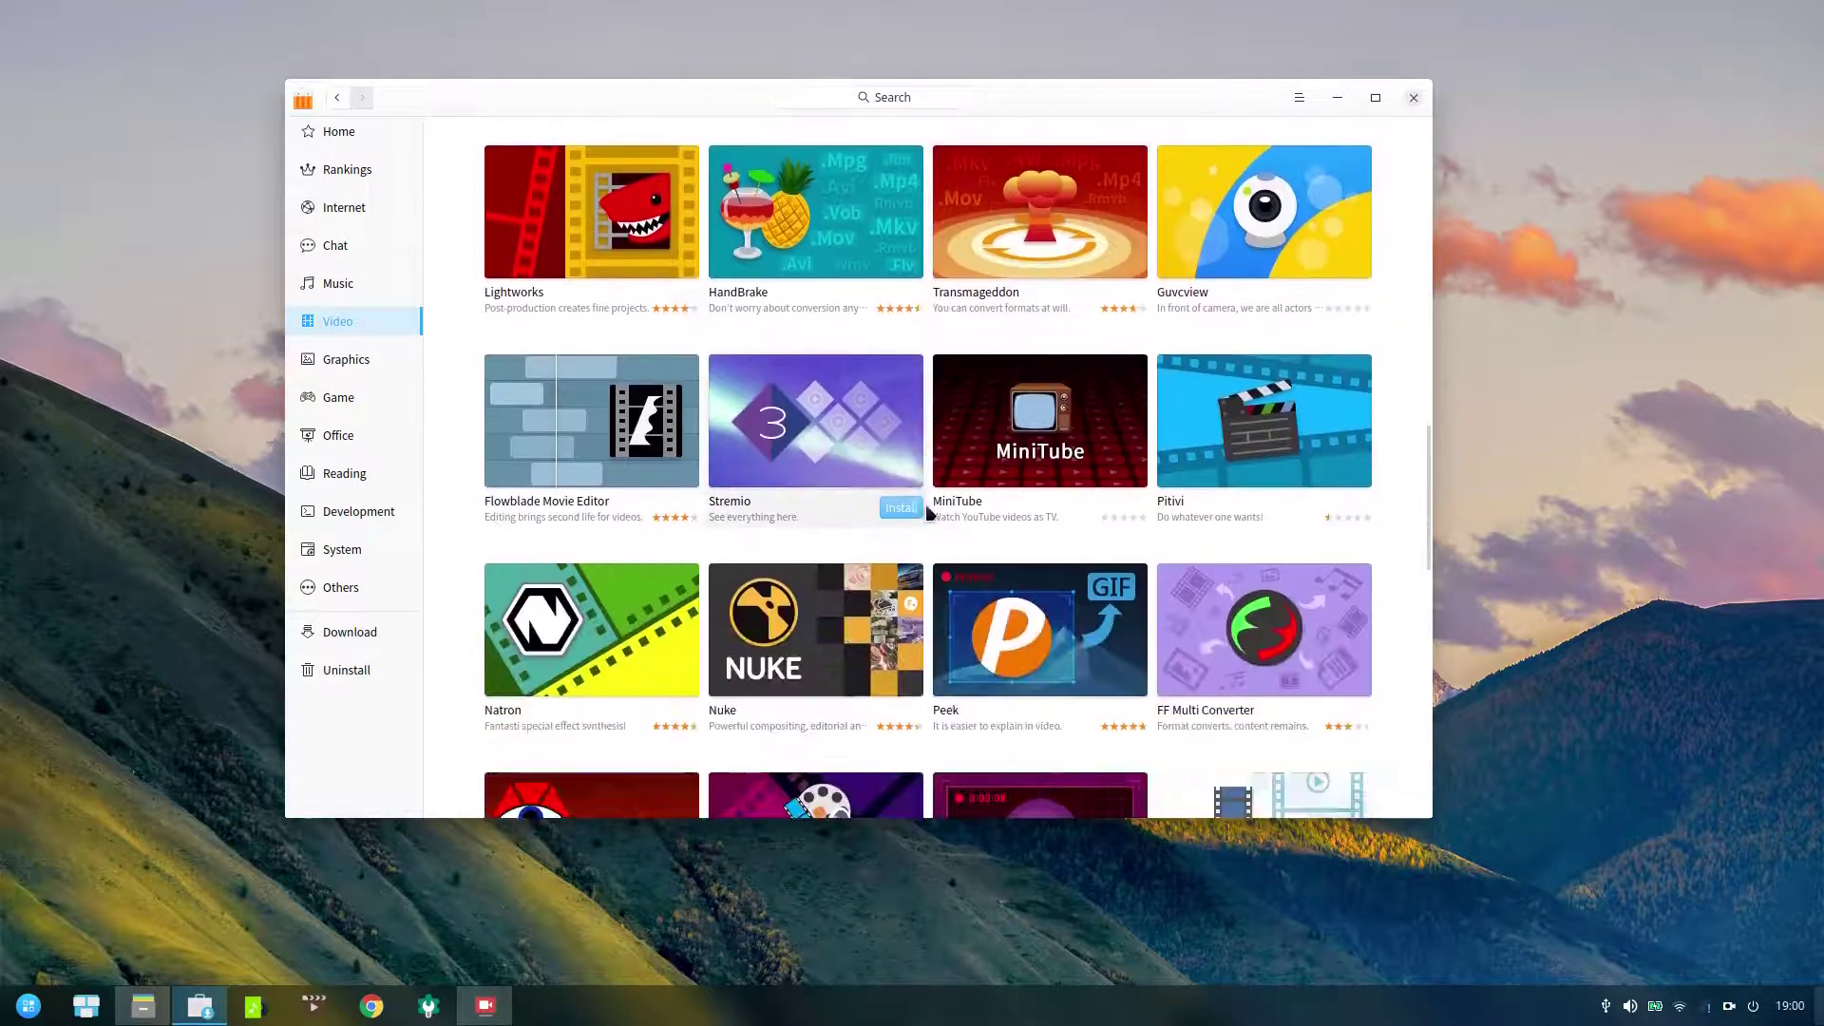
scroll(930, 514, "up", 13)
scroll(928, 513, "up", 1)
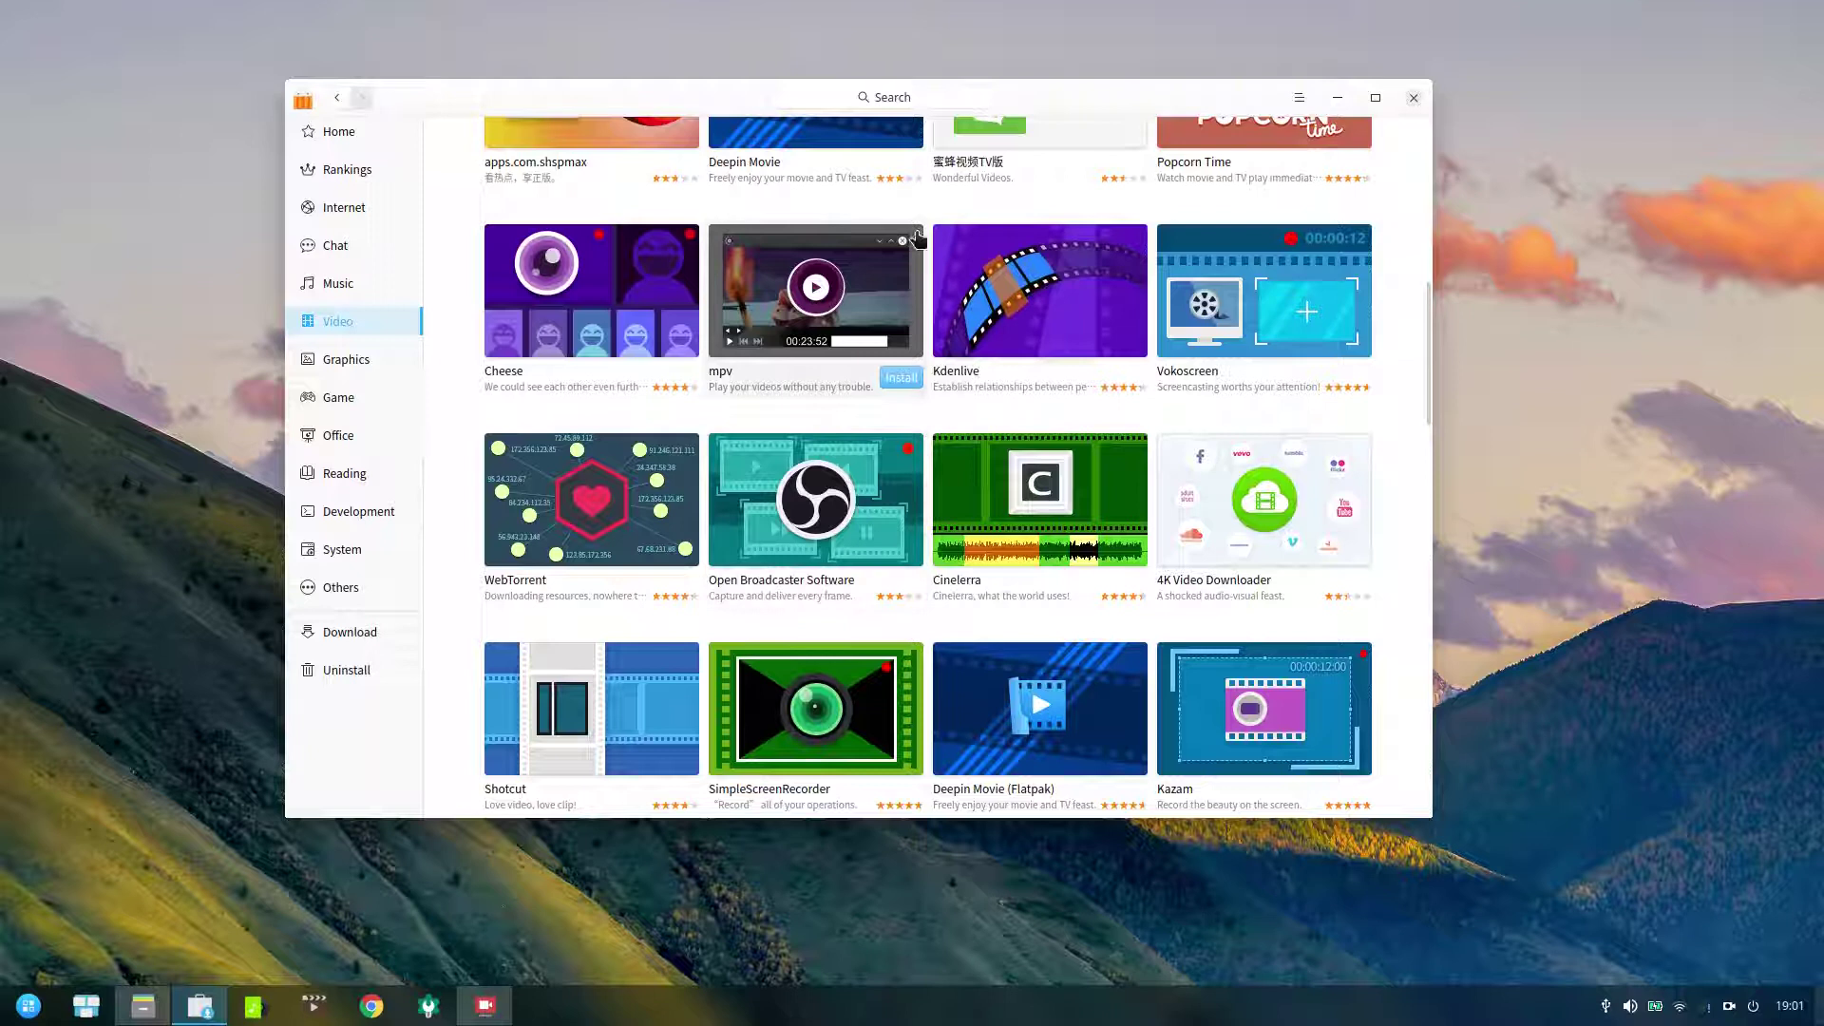
left_click(901, 380)
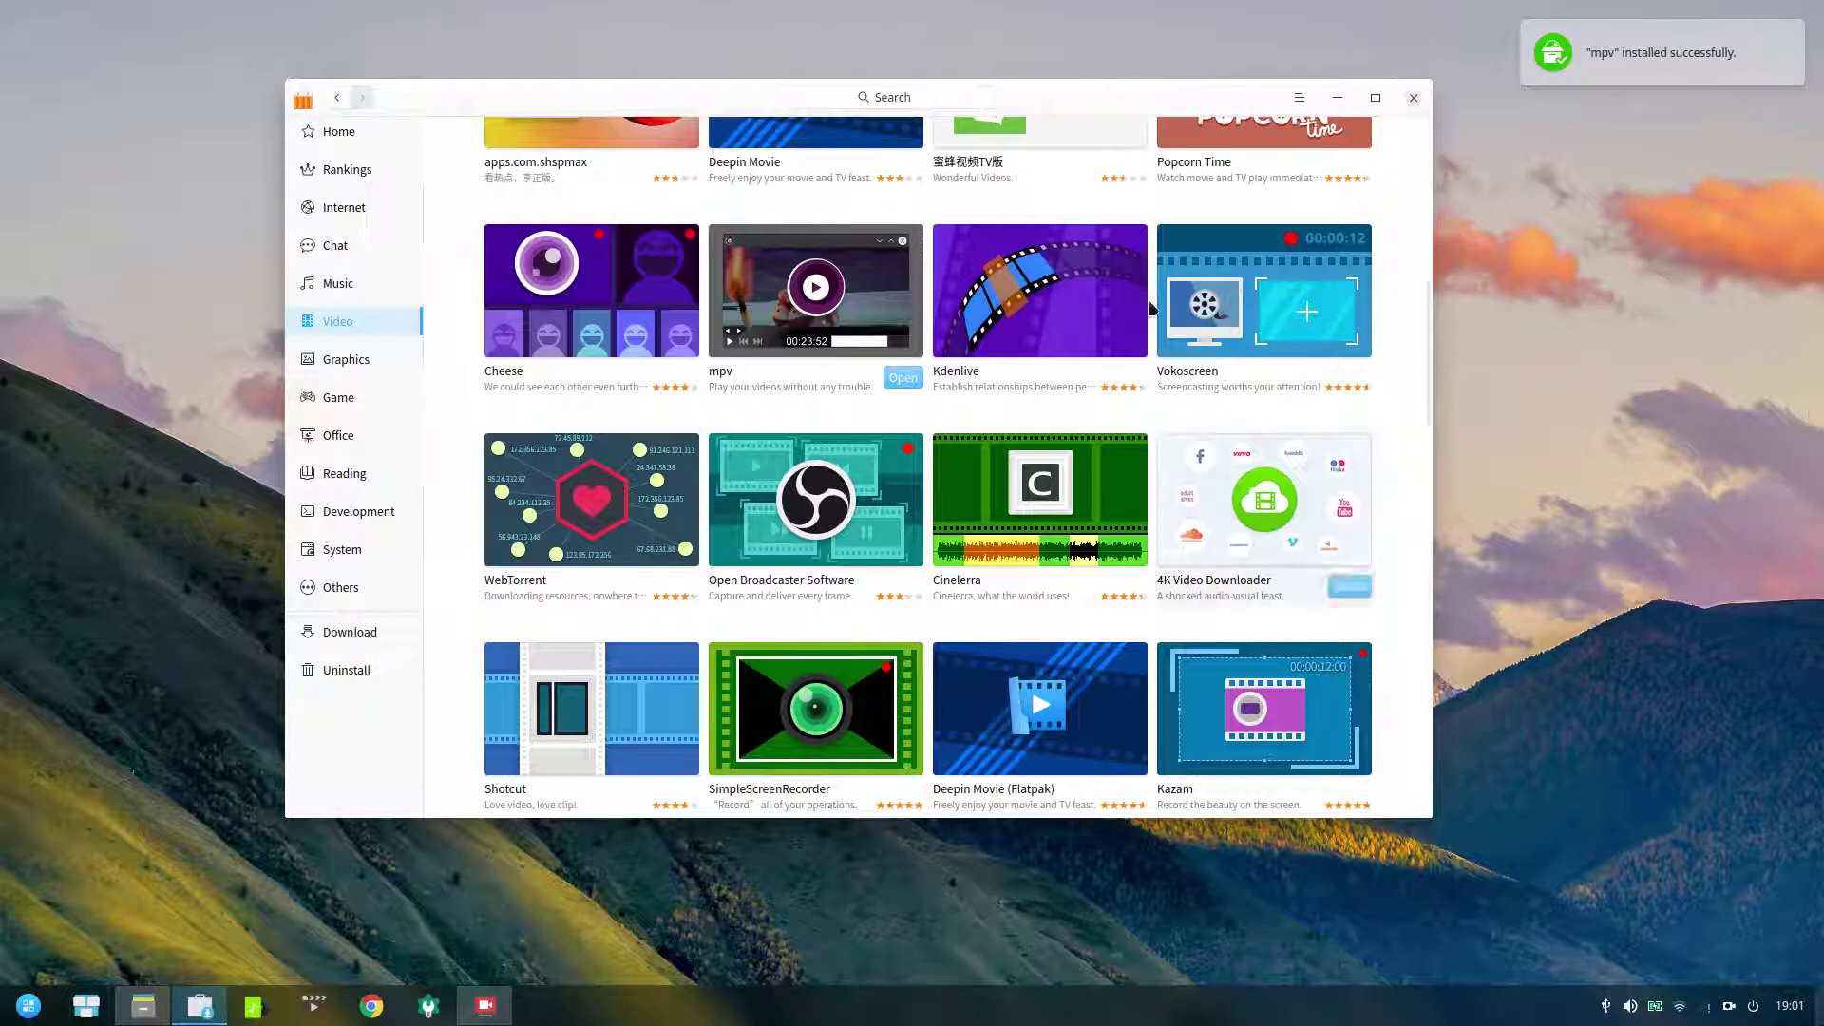
left_click(1418, 100)
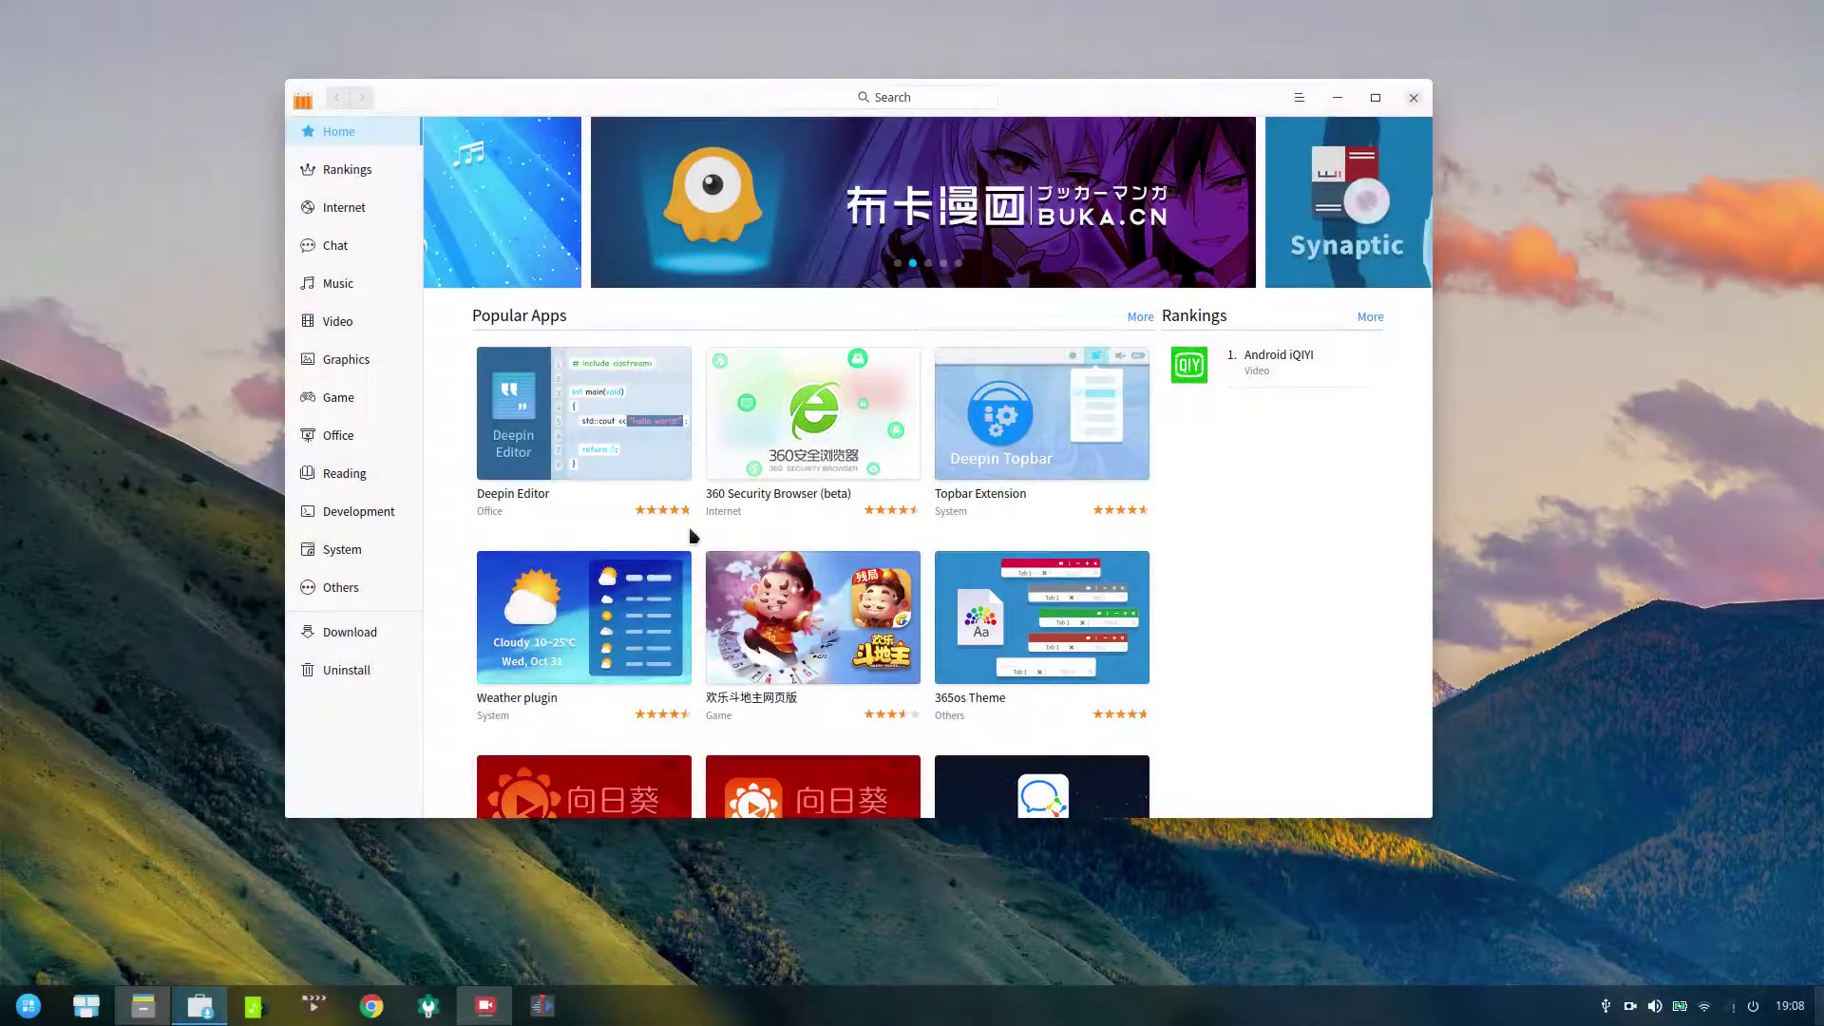
Step: Review the store's full list of installed applications available for uninstalling, with their sizes, installation dates and versions
scroll(664, 509, "down", 1)
left_click(323, 672)
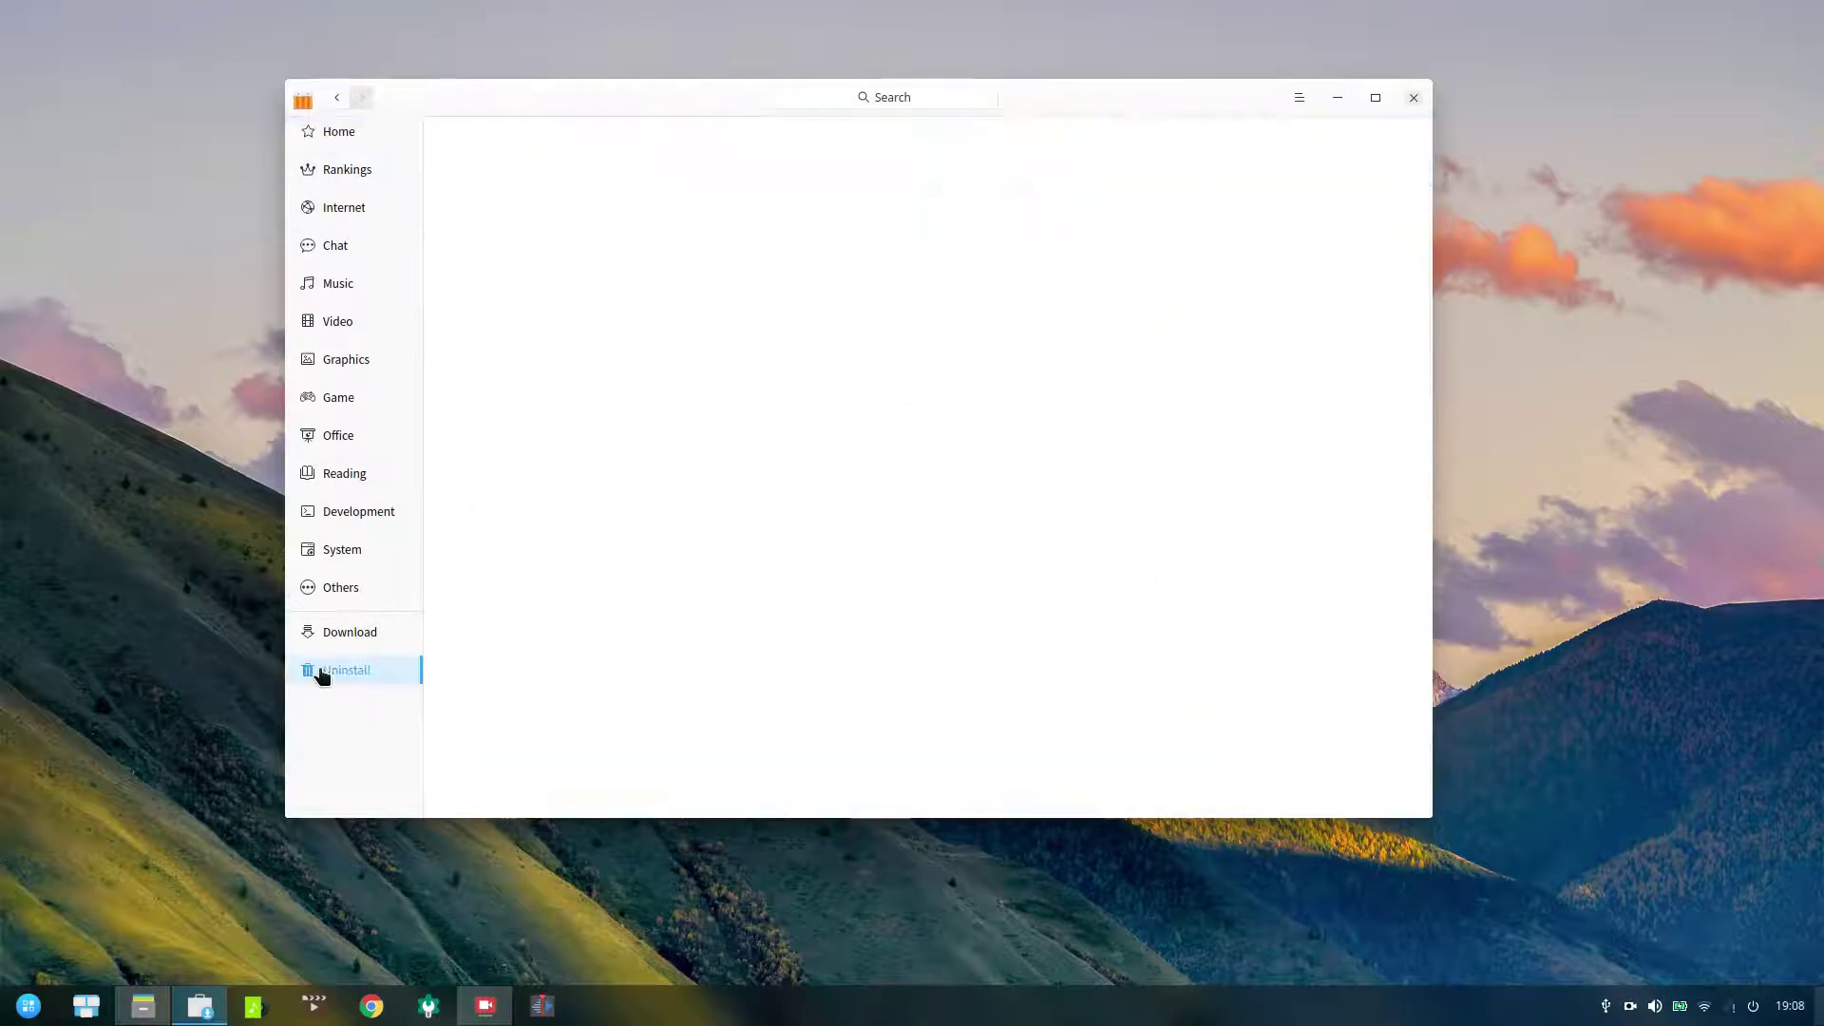
scroll(713, 302, "down", 5)
scroll(712, 303, "down", 8)
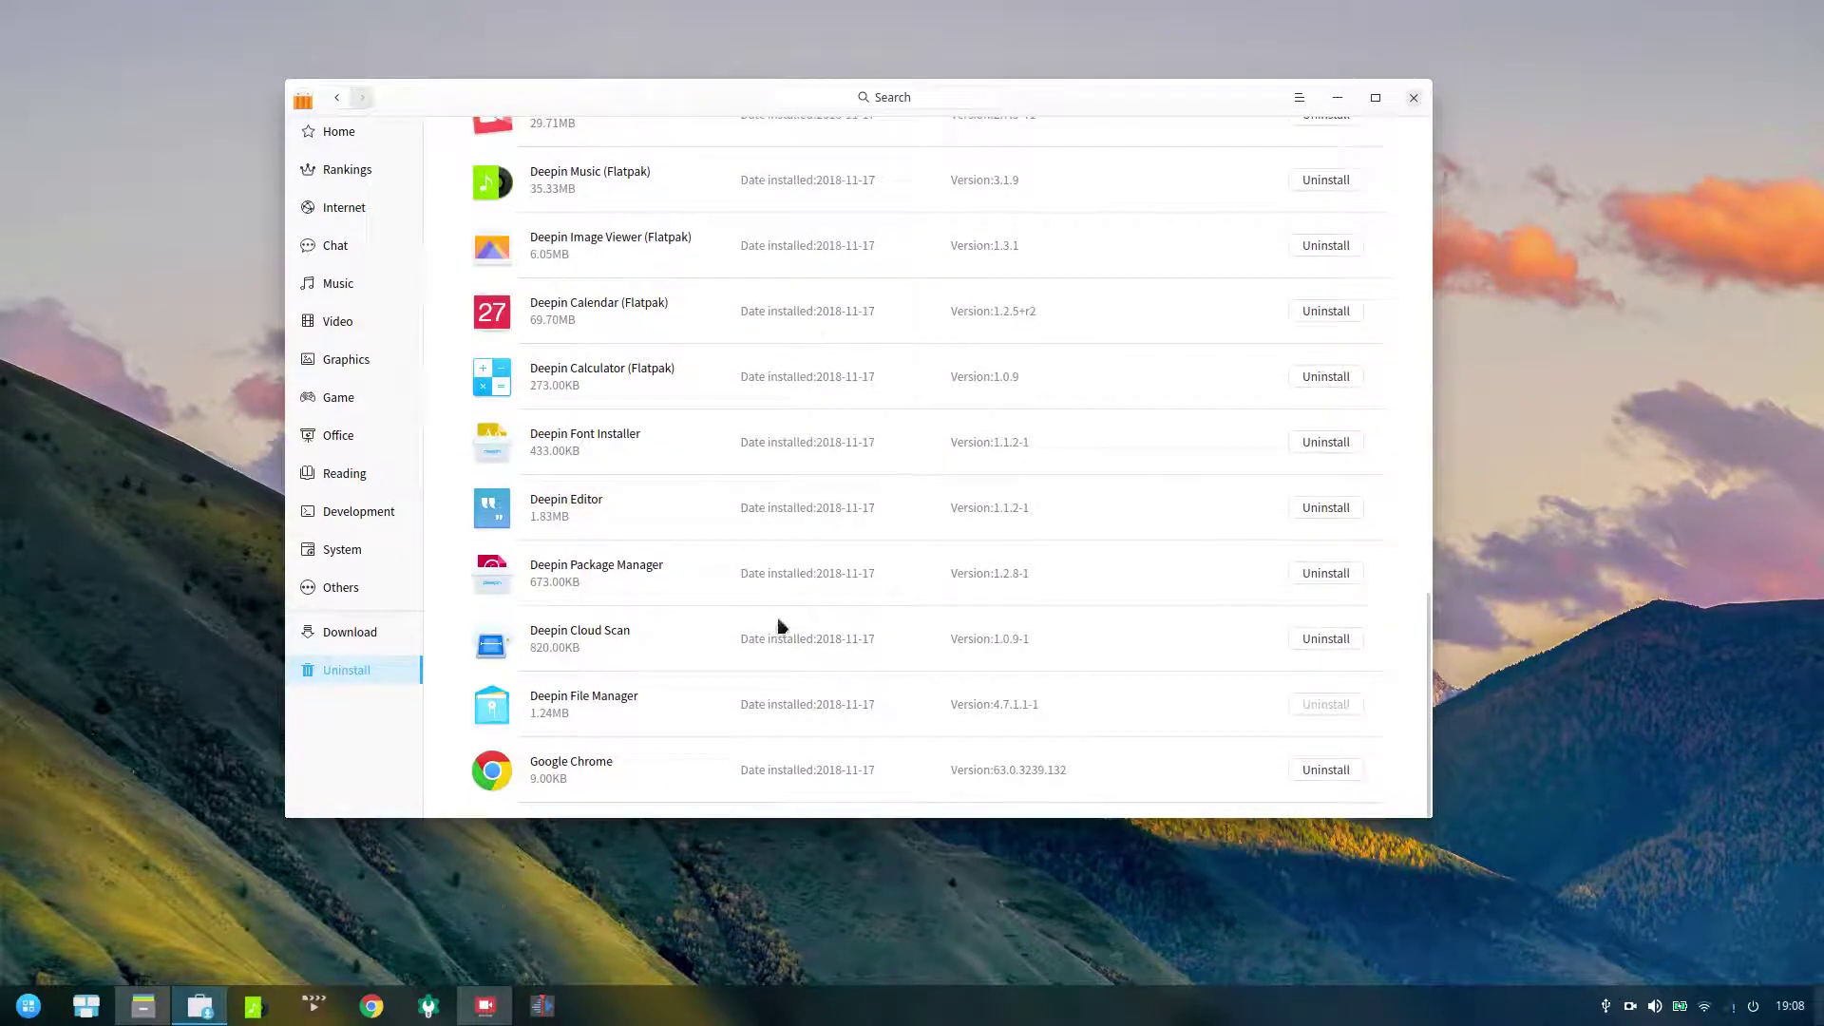
scroll(780, 626, "up", 1)
scroll(779, 626, "down", 1)
scroll(751, 220, "up", 20)
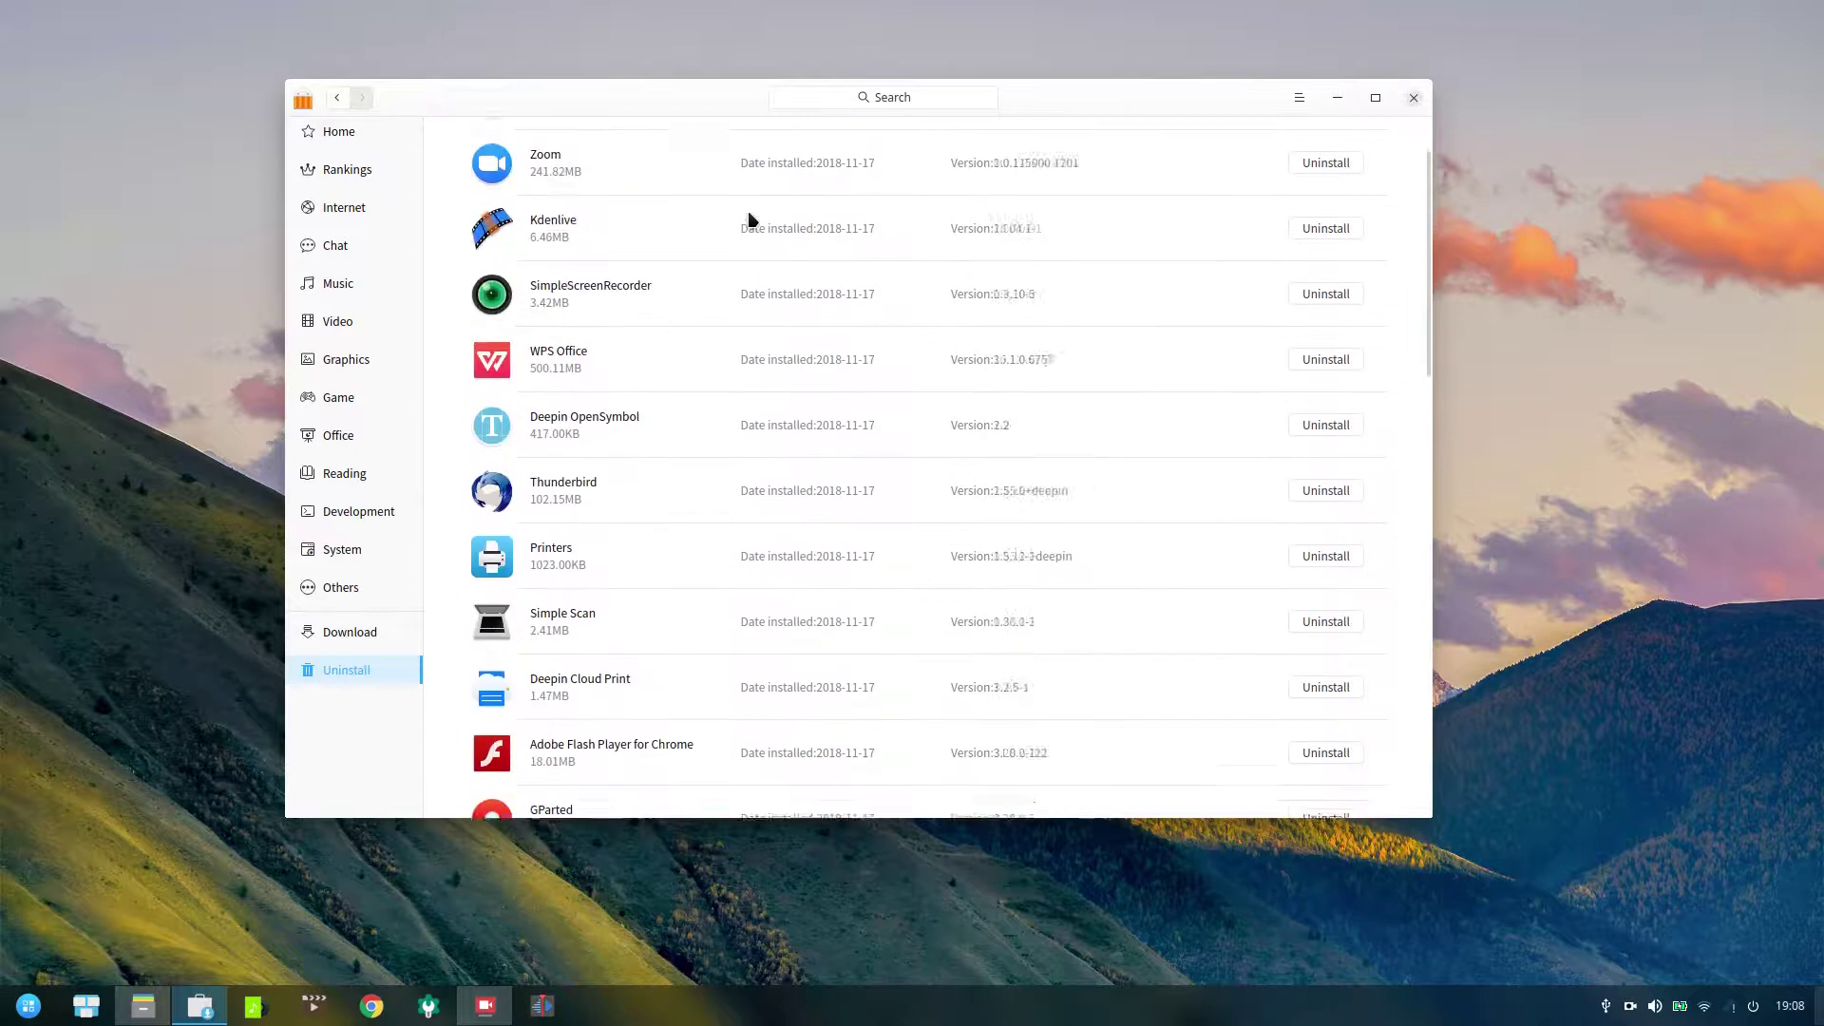
scroll(751, 219, "up", 2)
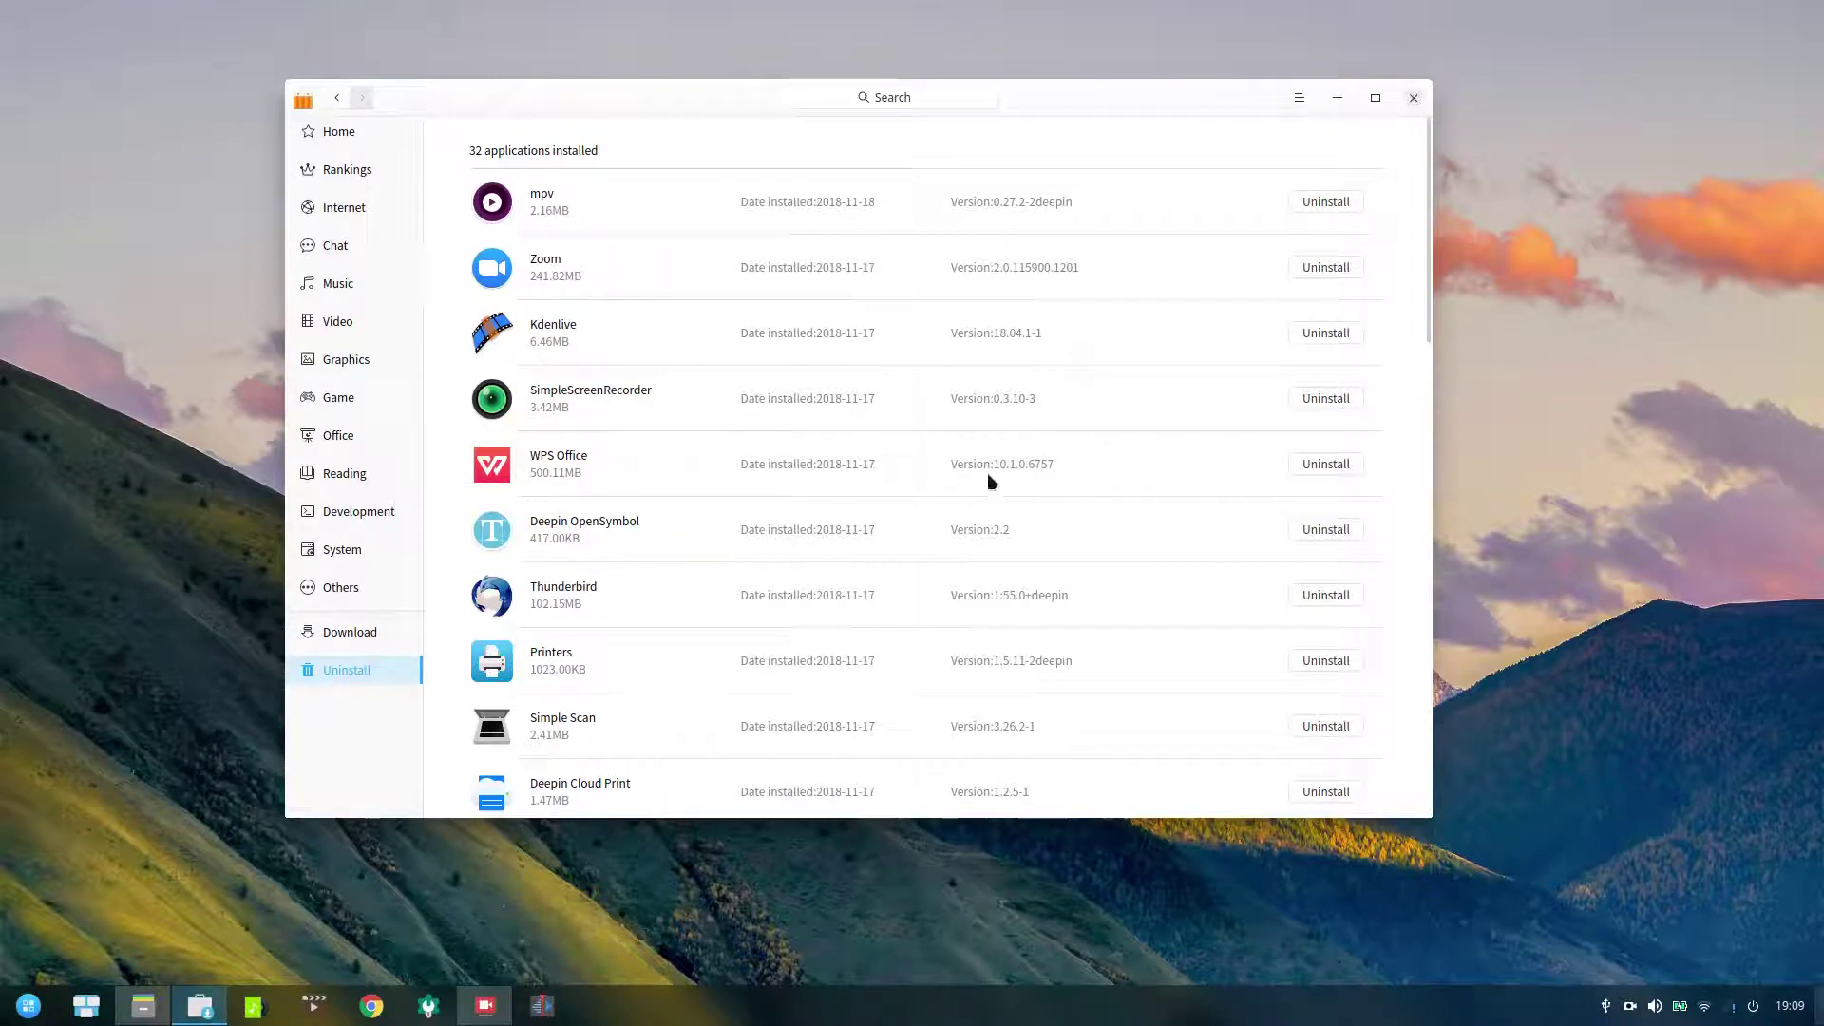
scroll(1131, 333, "down", 9)
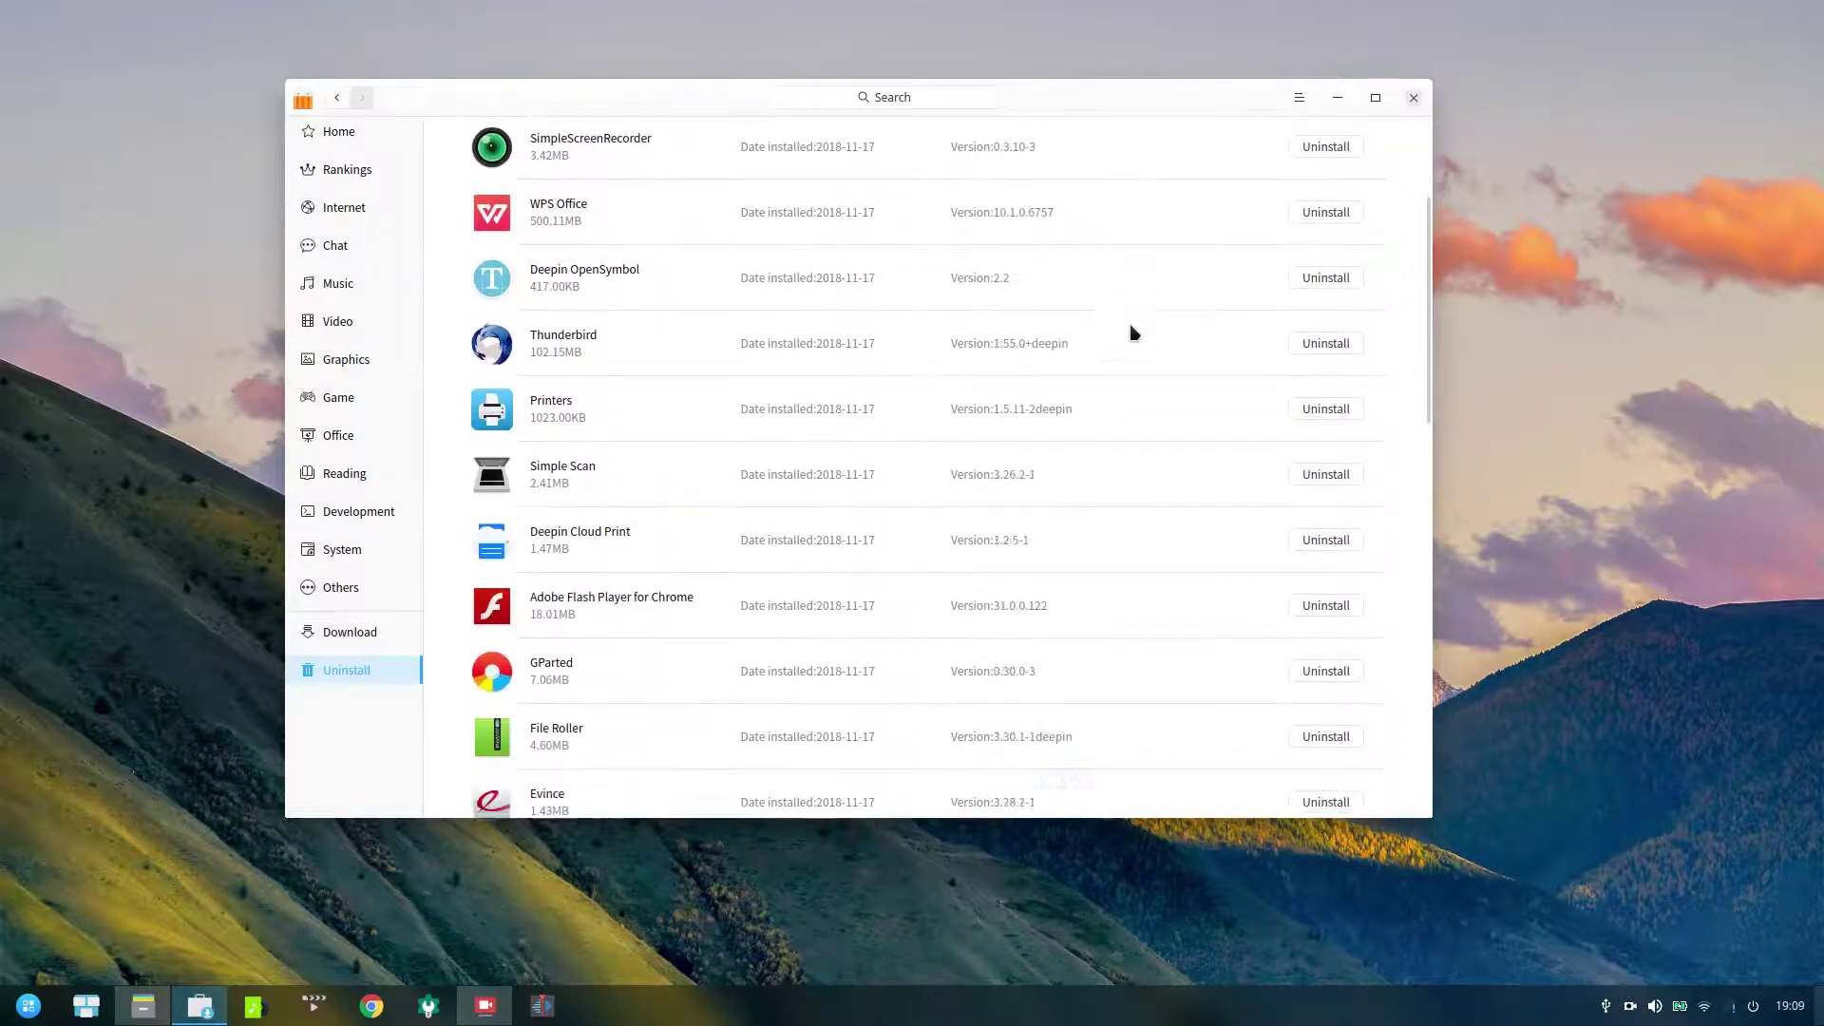
scroll(1132, 334, "down", 11)
scroll(1131, 334, "down", 2)
scroll(1132, 333, "down", 7)
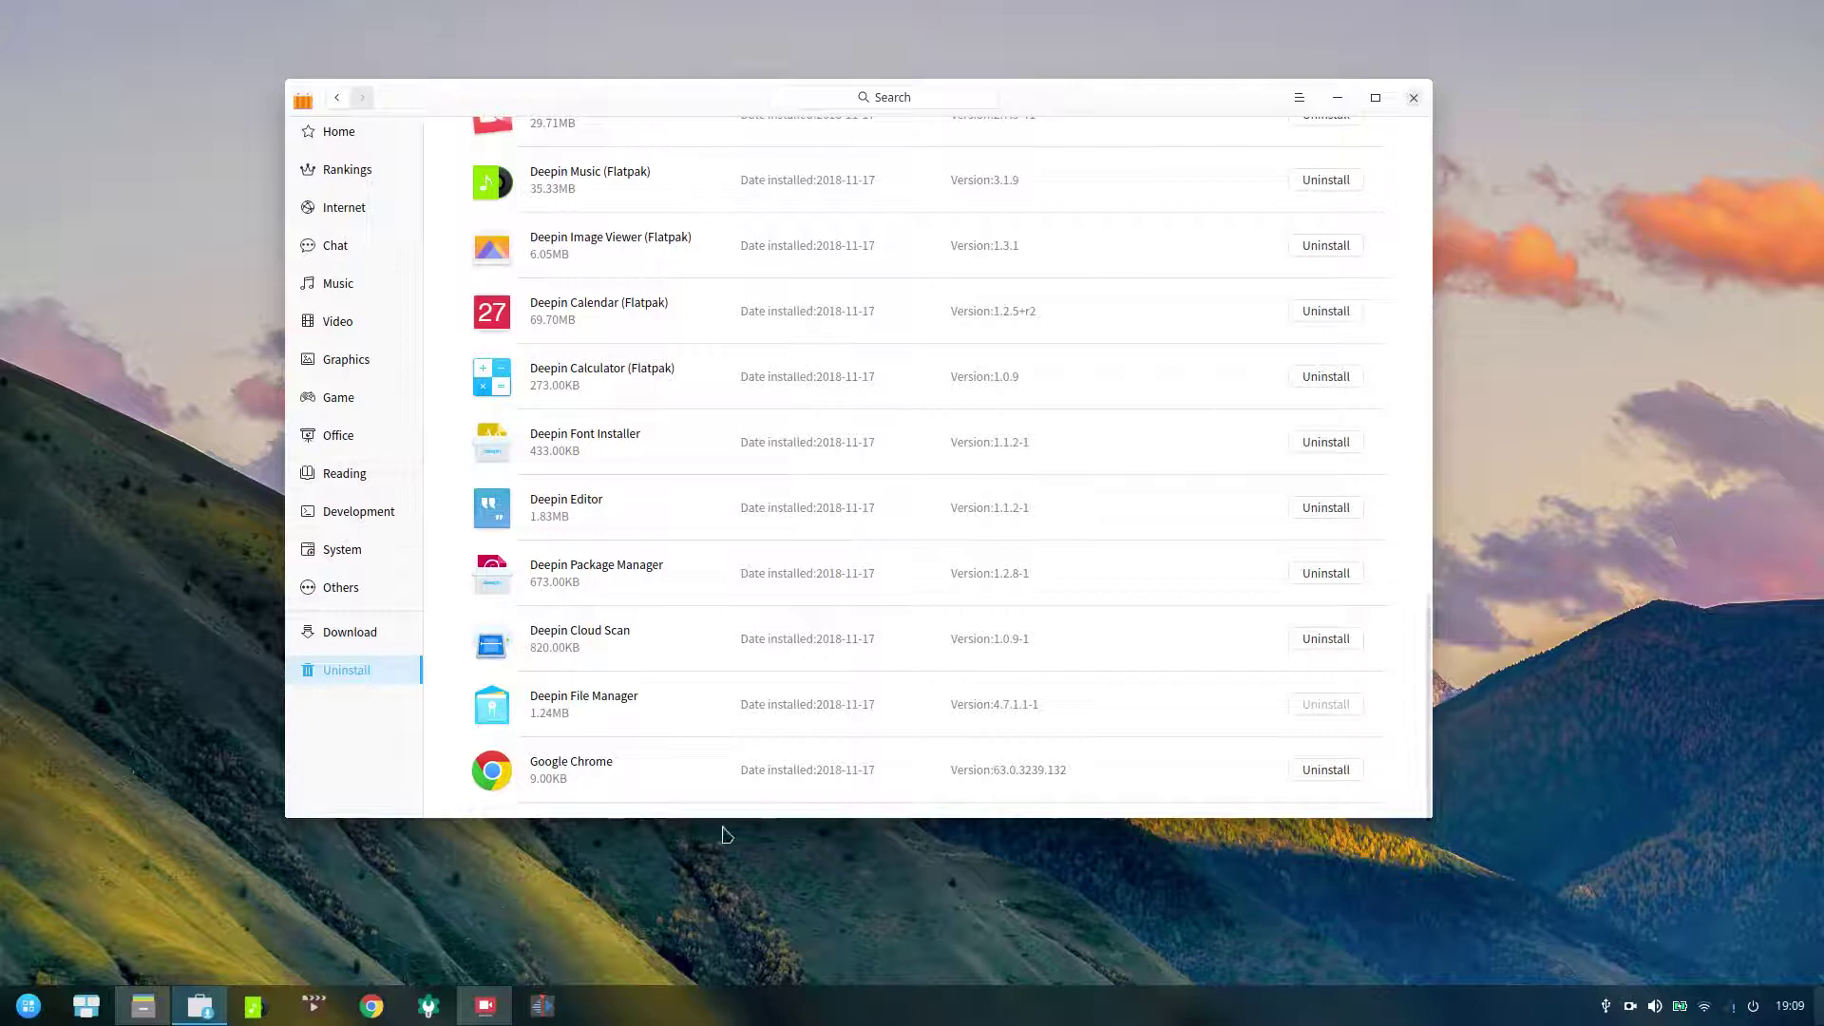
scroll(826, 634, "up", 3)
scroll(829, 635, "up", 2)
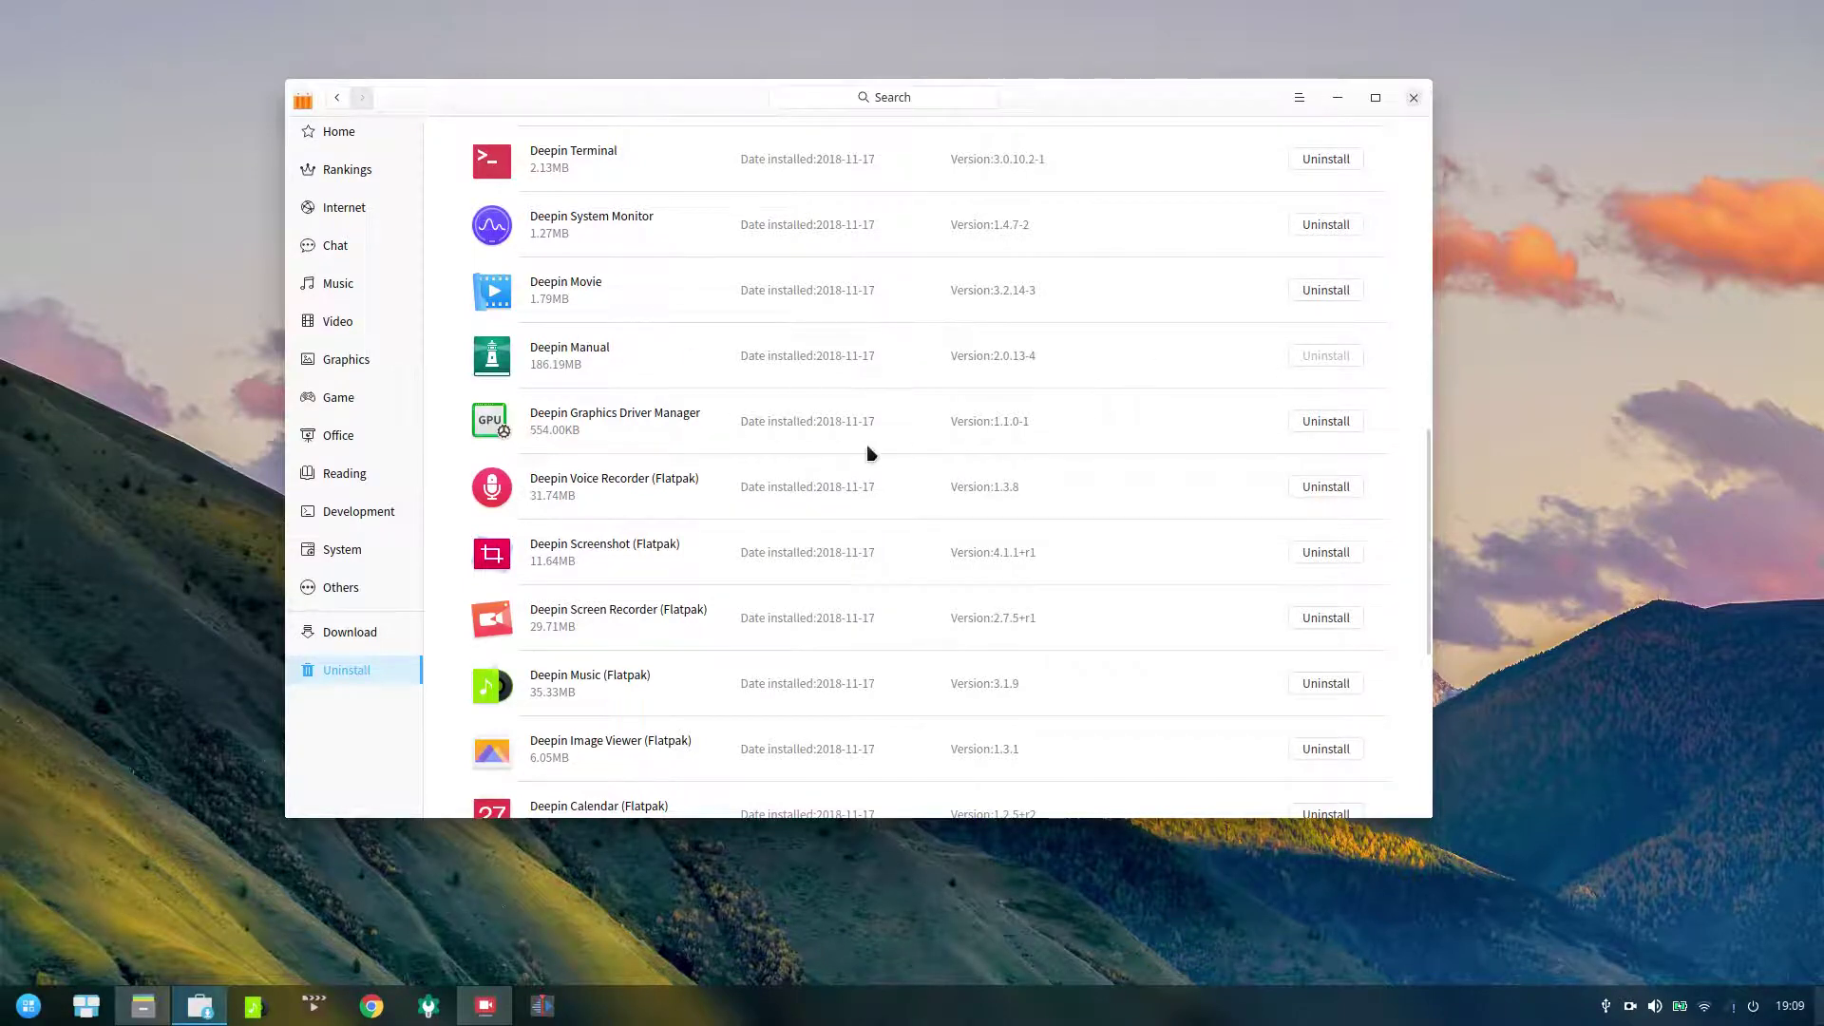
scroll(867, 453, "down", 5)
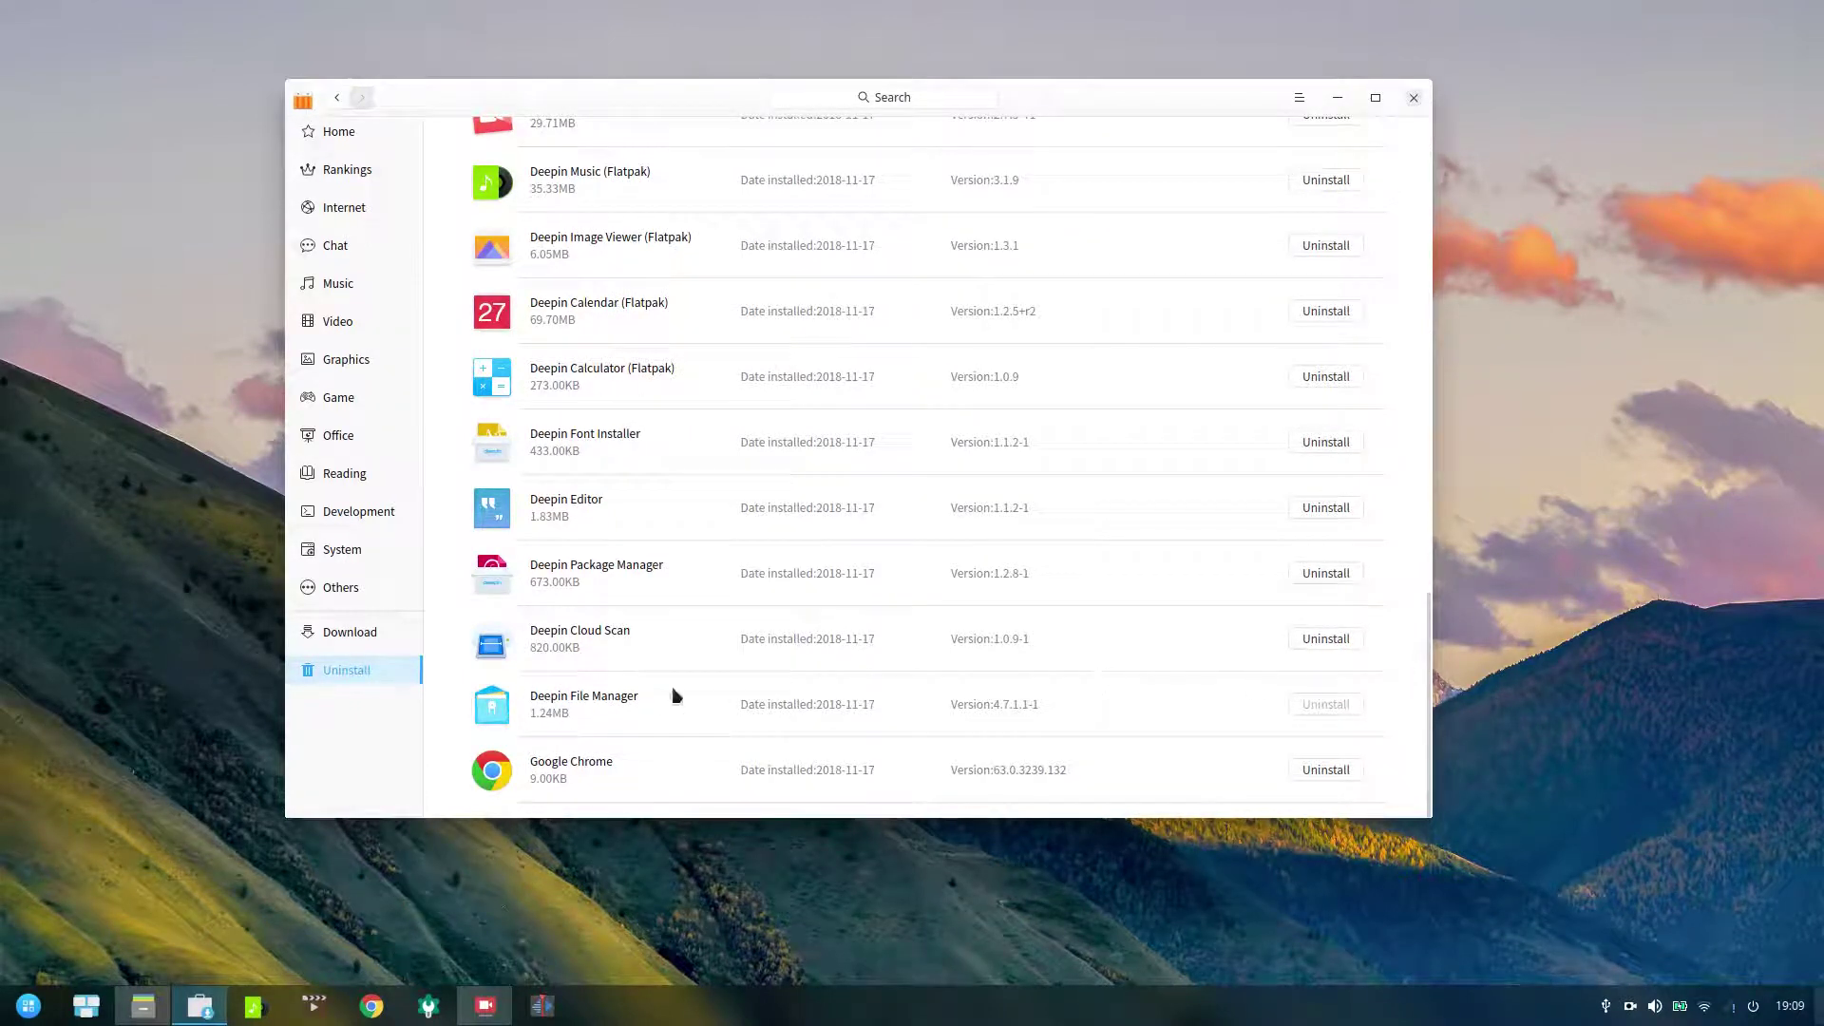
scroll(936, 316, "up", 13)
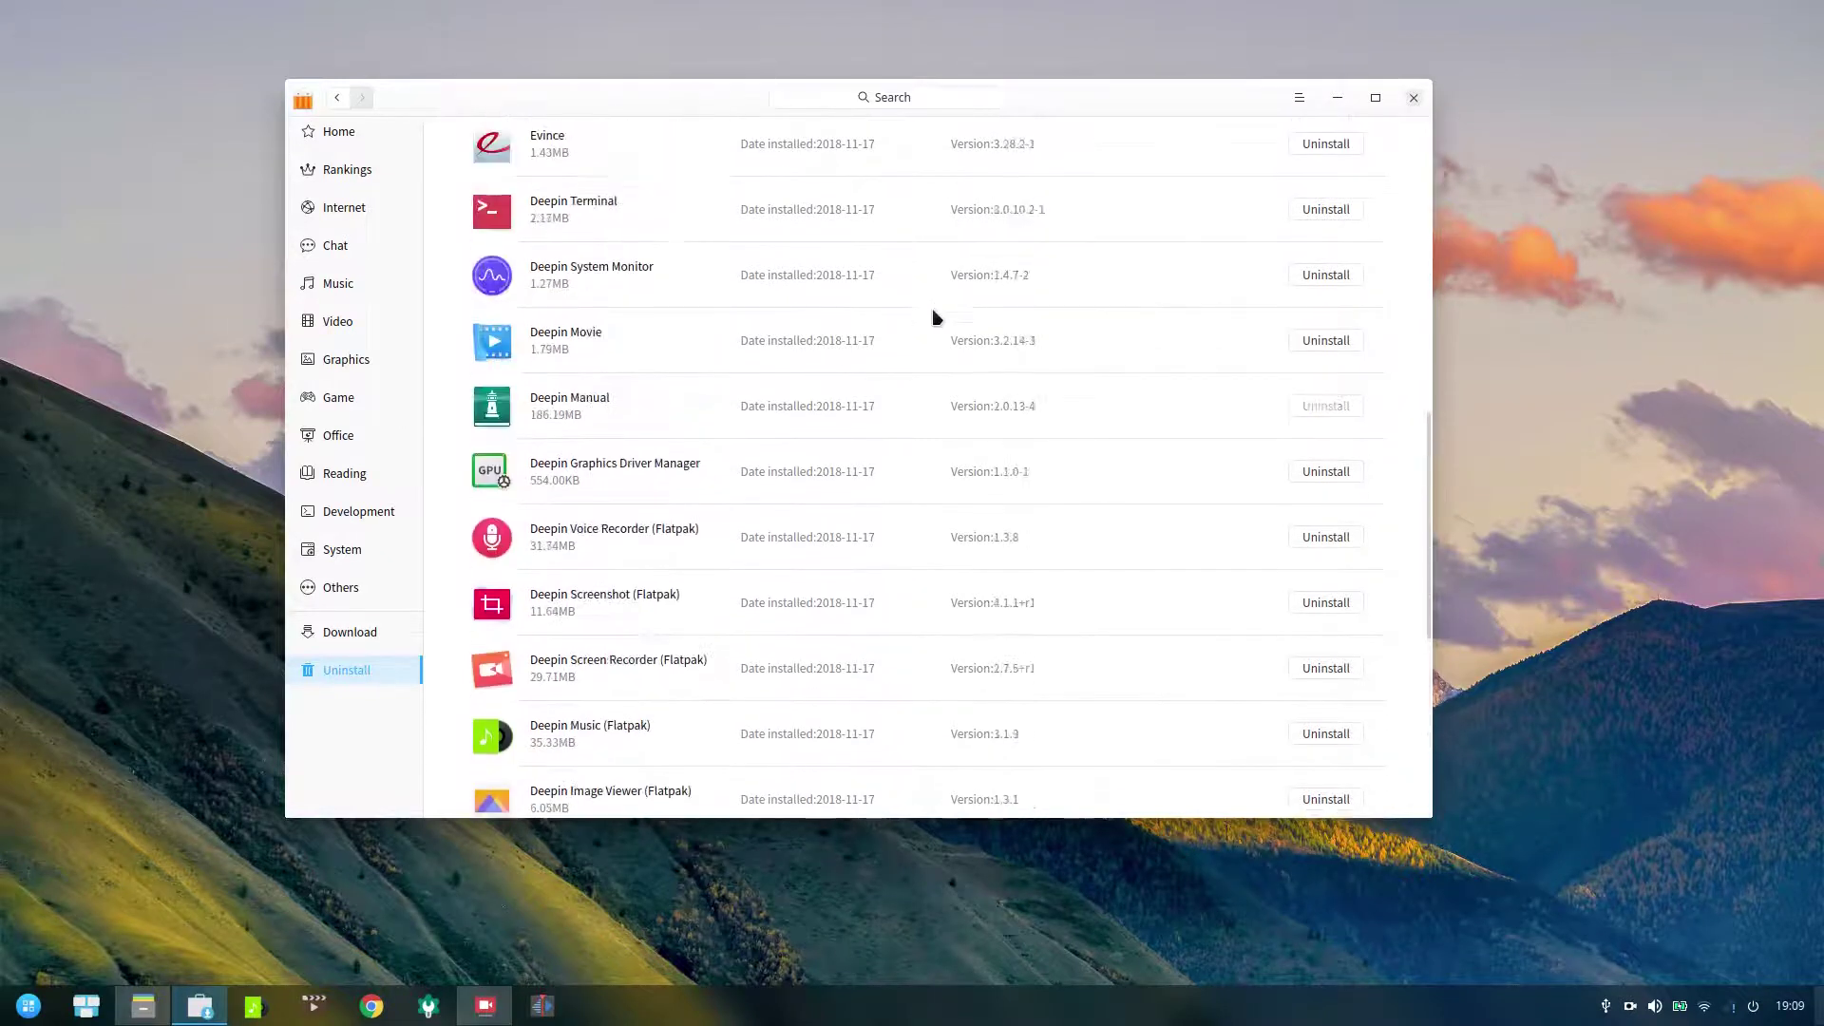
scroll(936, 316, "up", 4)
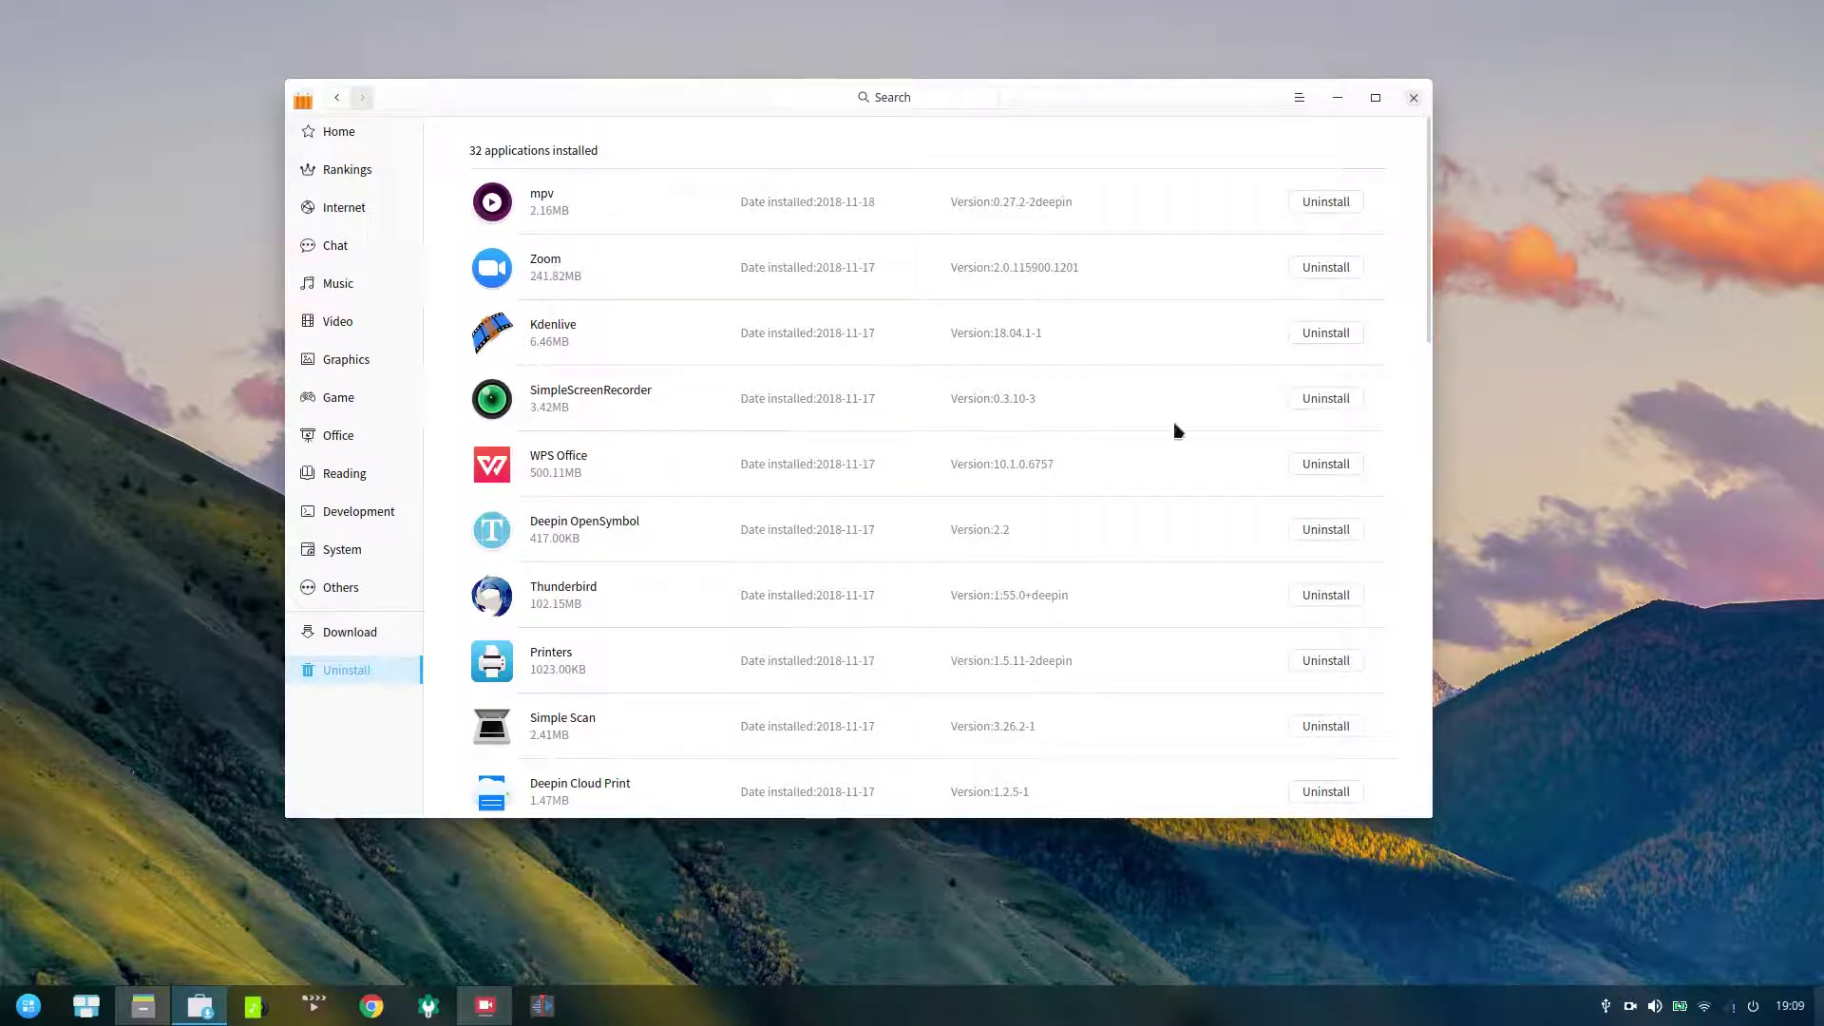
scroll(928, 438, "down", 12)
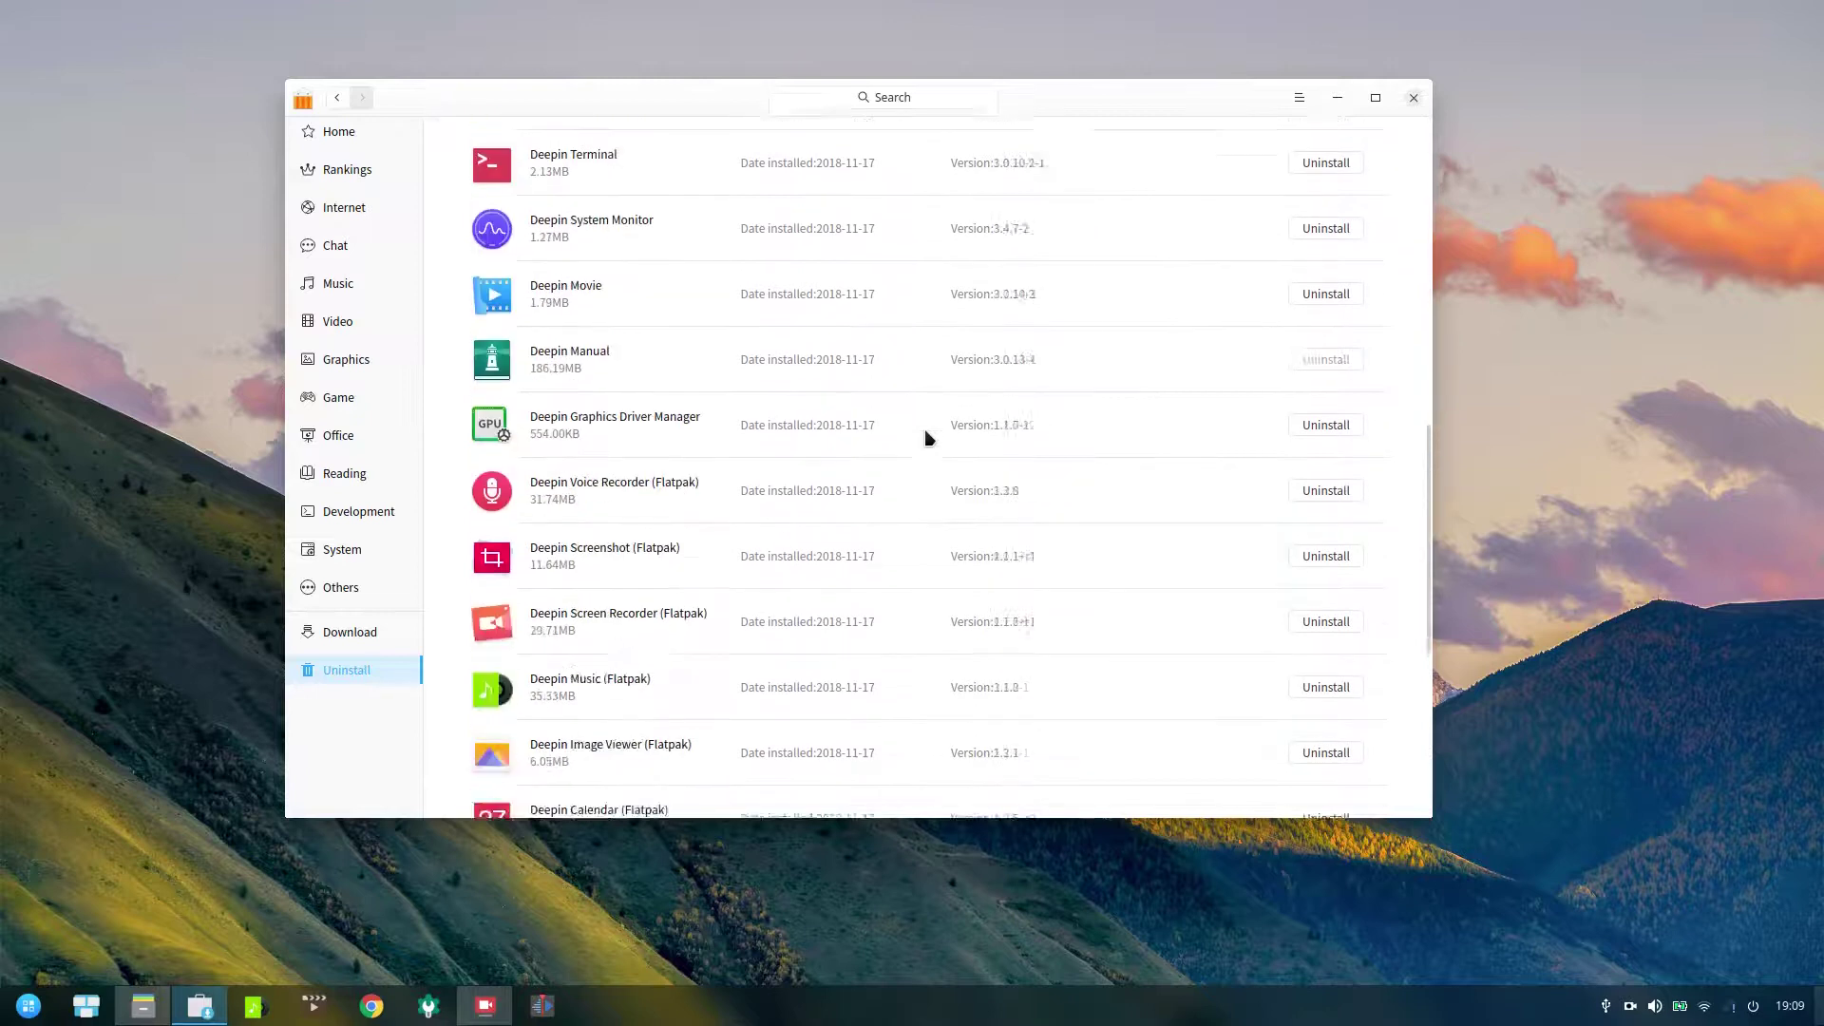
Step: Open the Flatpak Apps topic under Hot Topics on the store's home page and browse all its apps
left_click(328, 588)
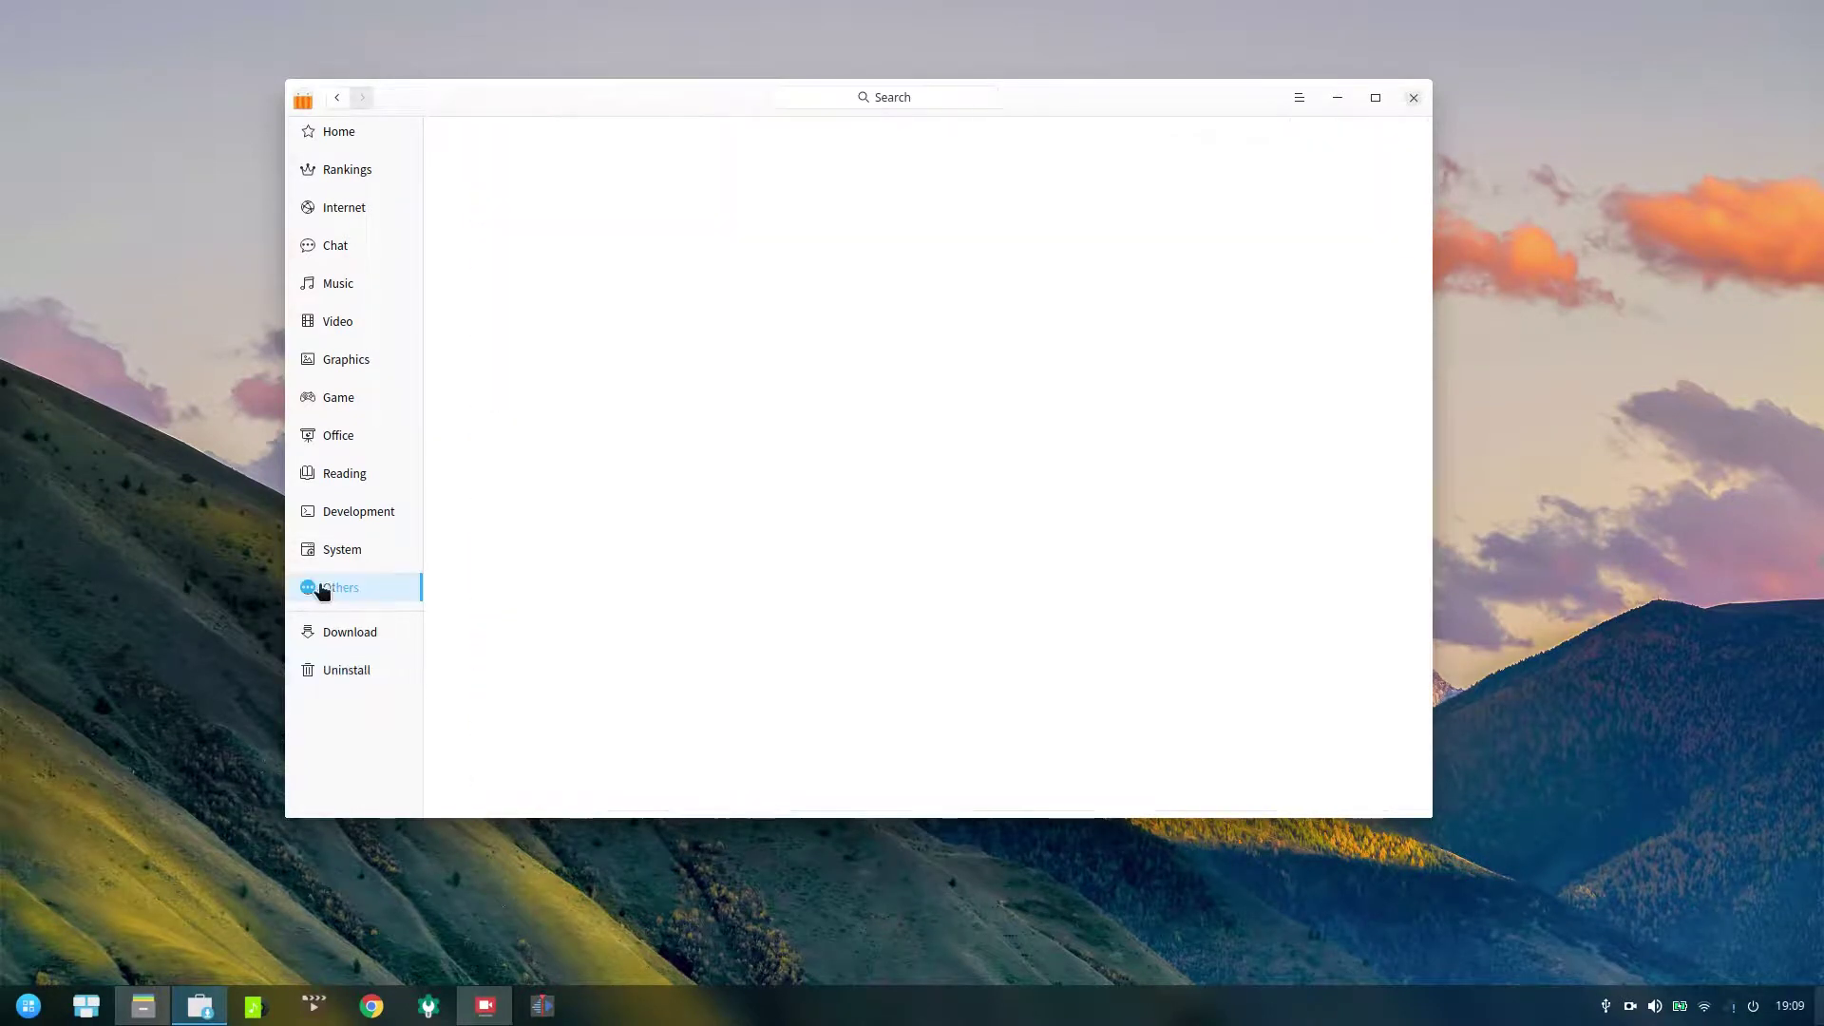
left_click(349, 138)
scroll(927, 358, "down", 6)
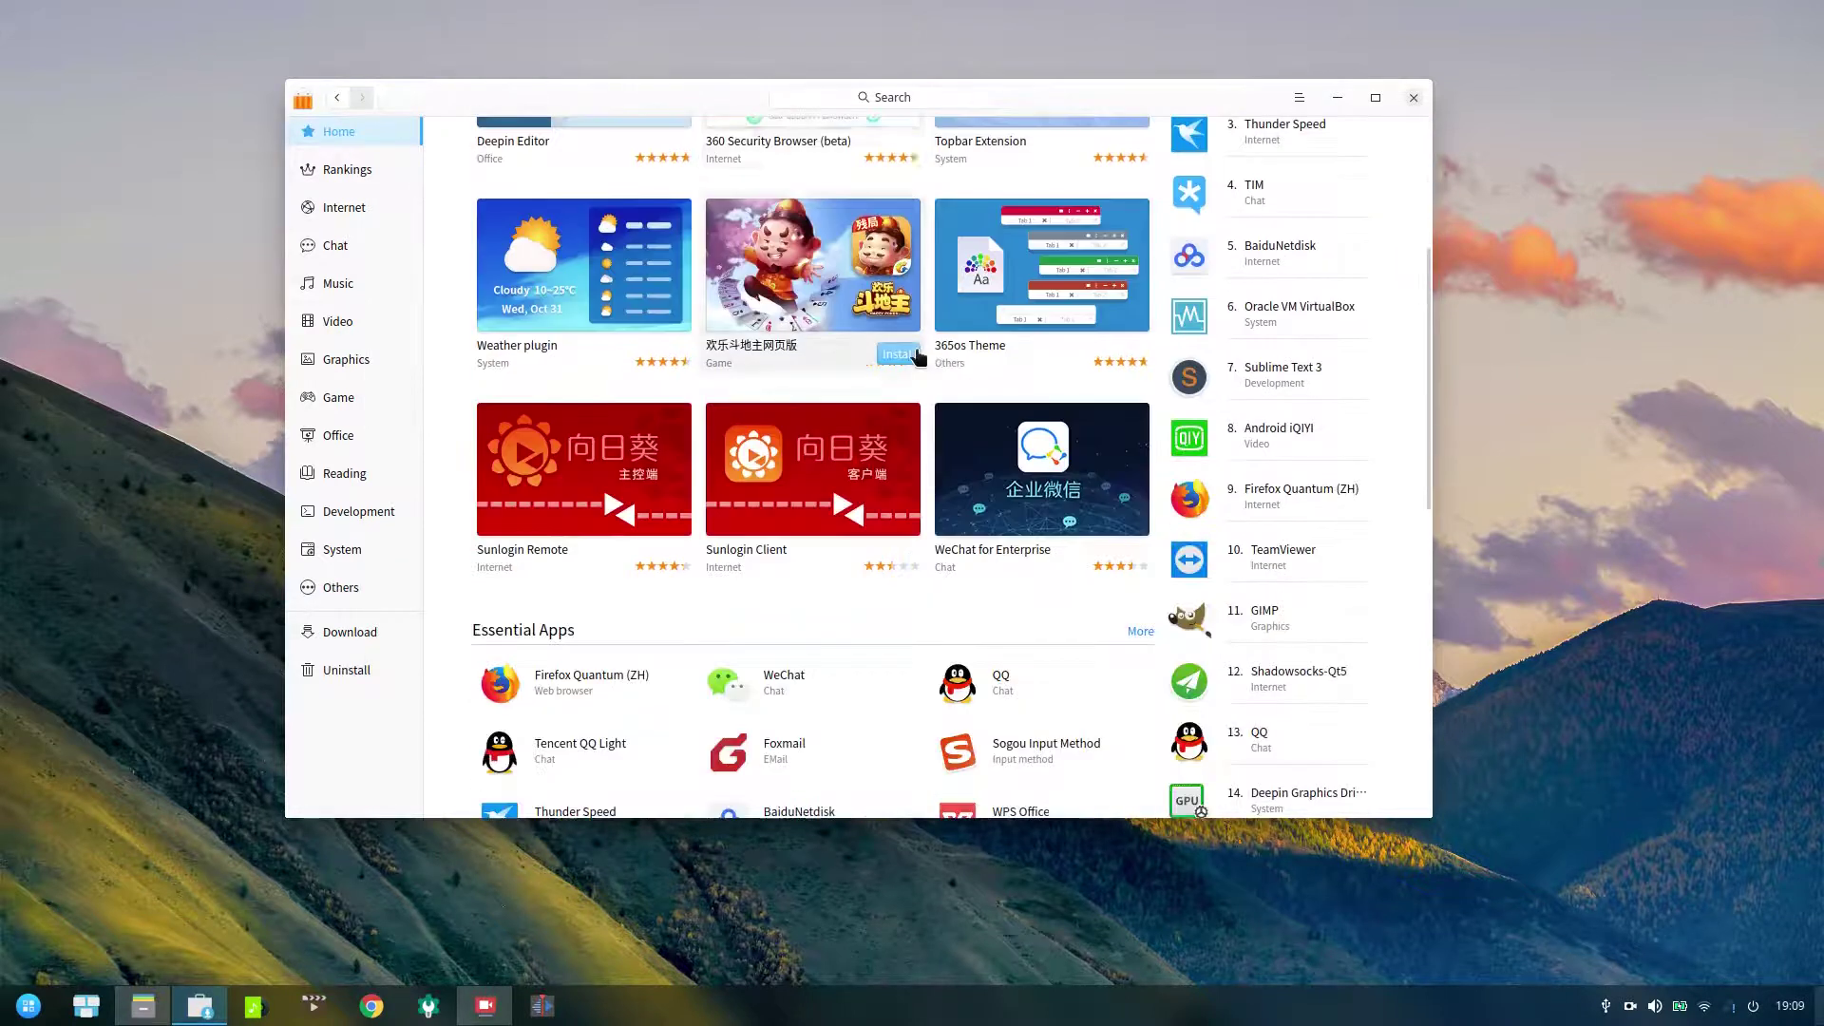
scroll(914, 356, "down", 4)
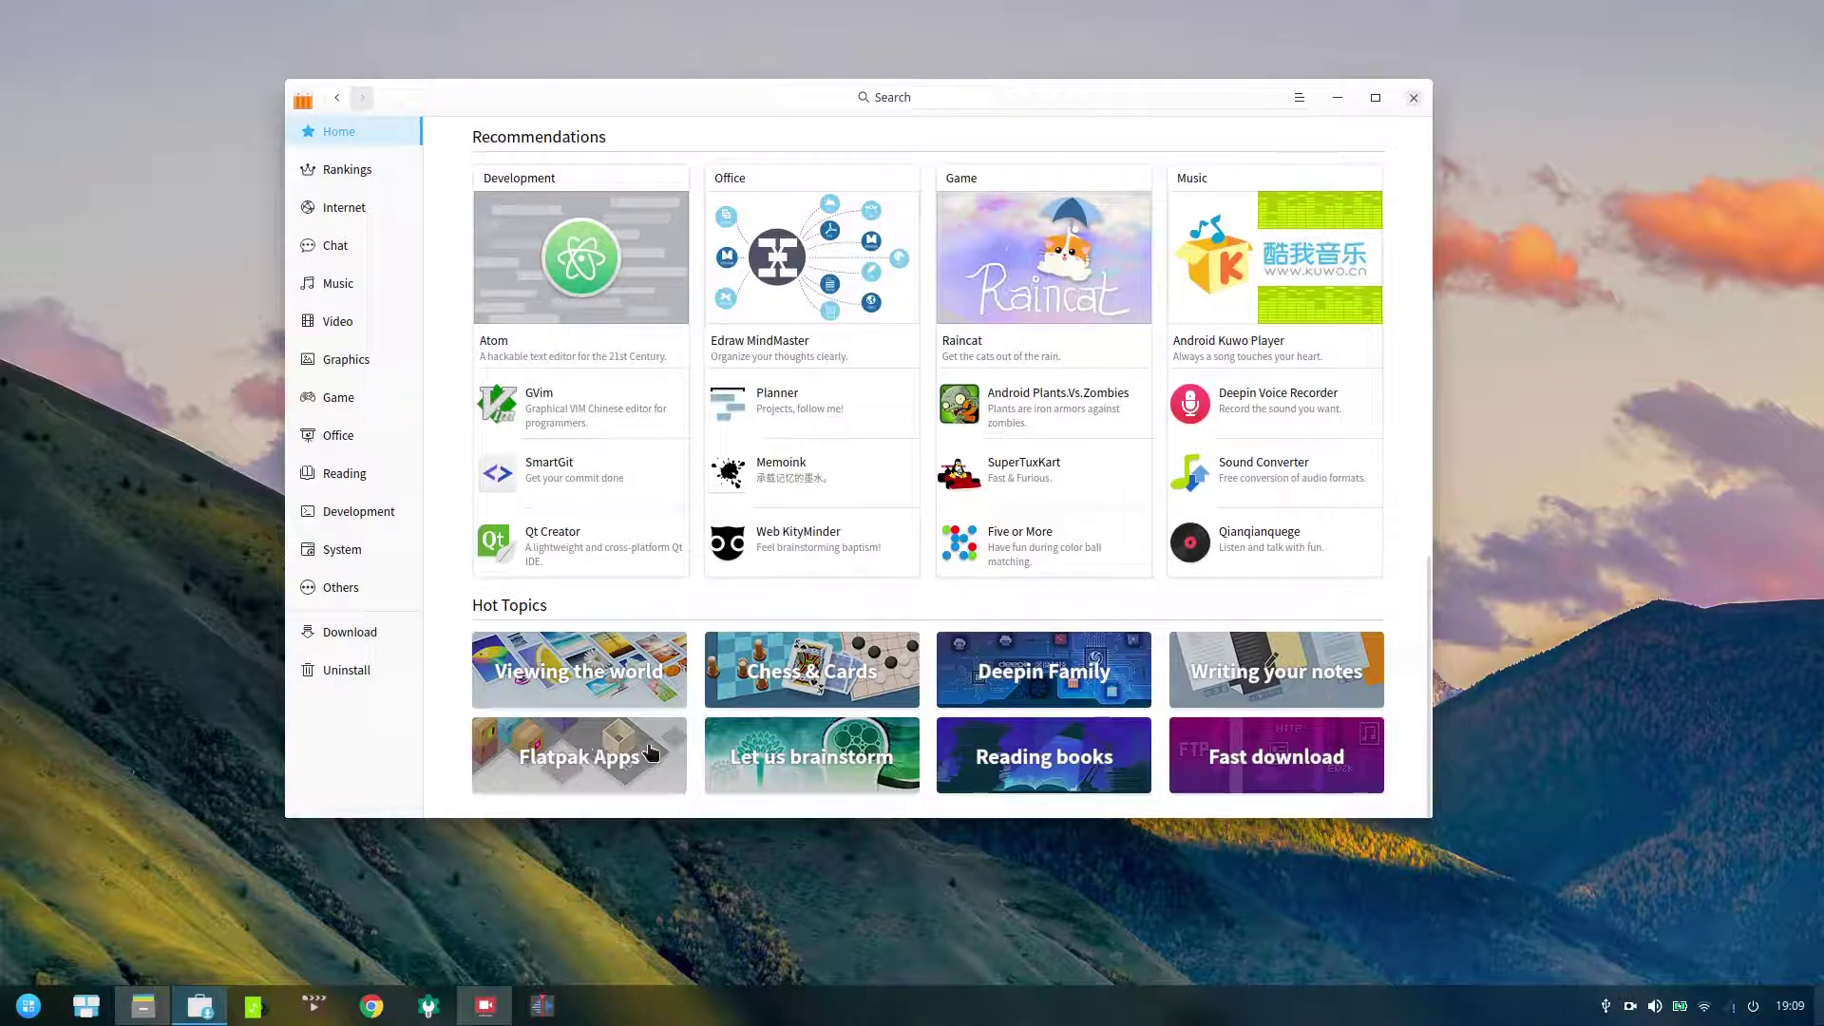
left_click(573, 756)
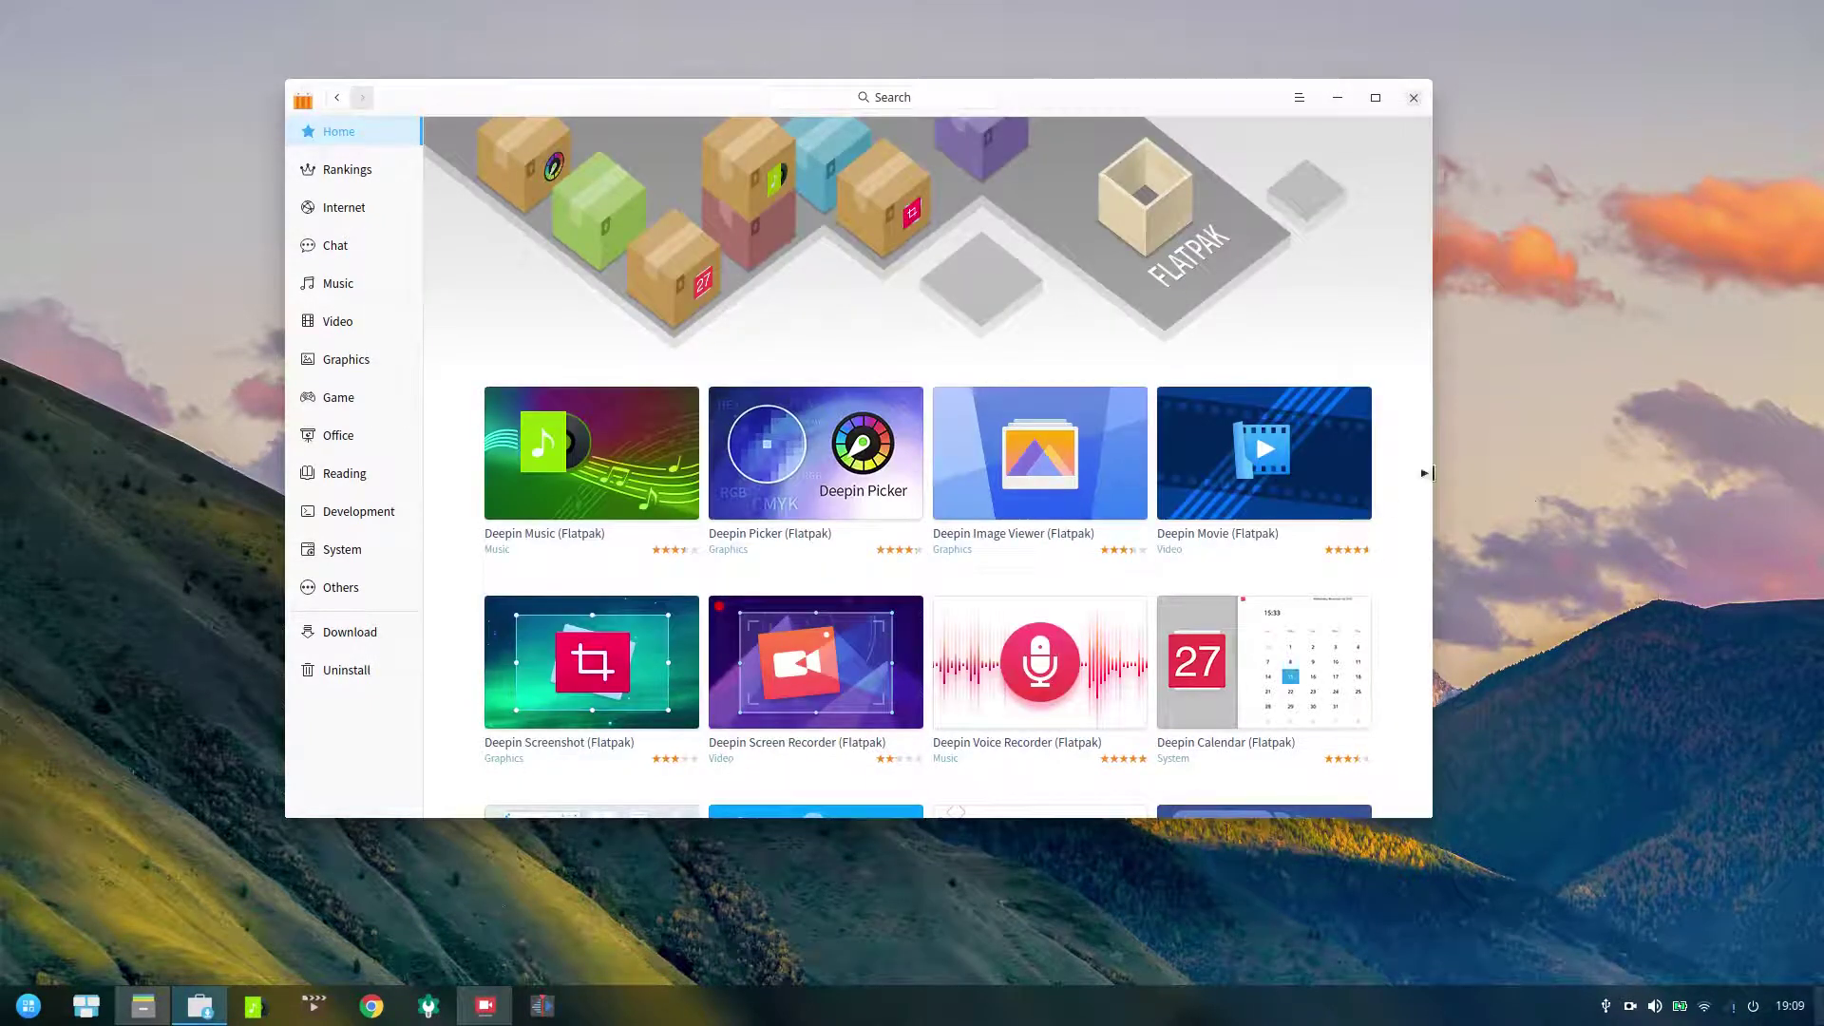
scroll(713, 448, "down", 3)
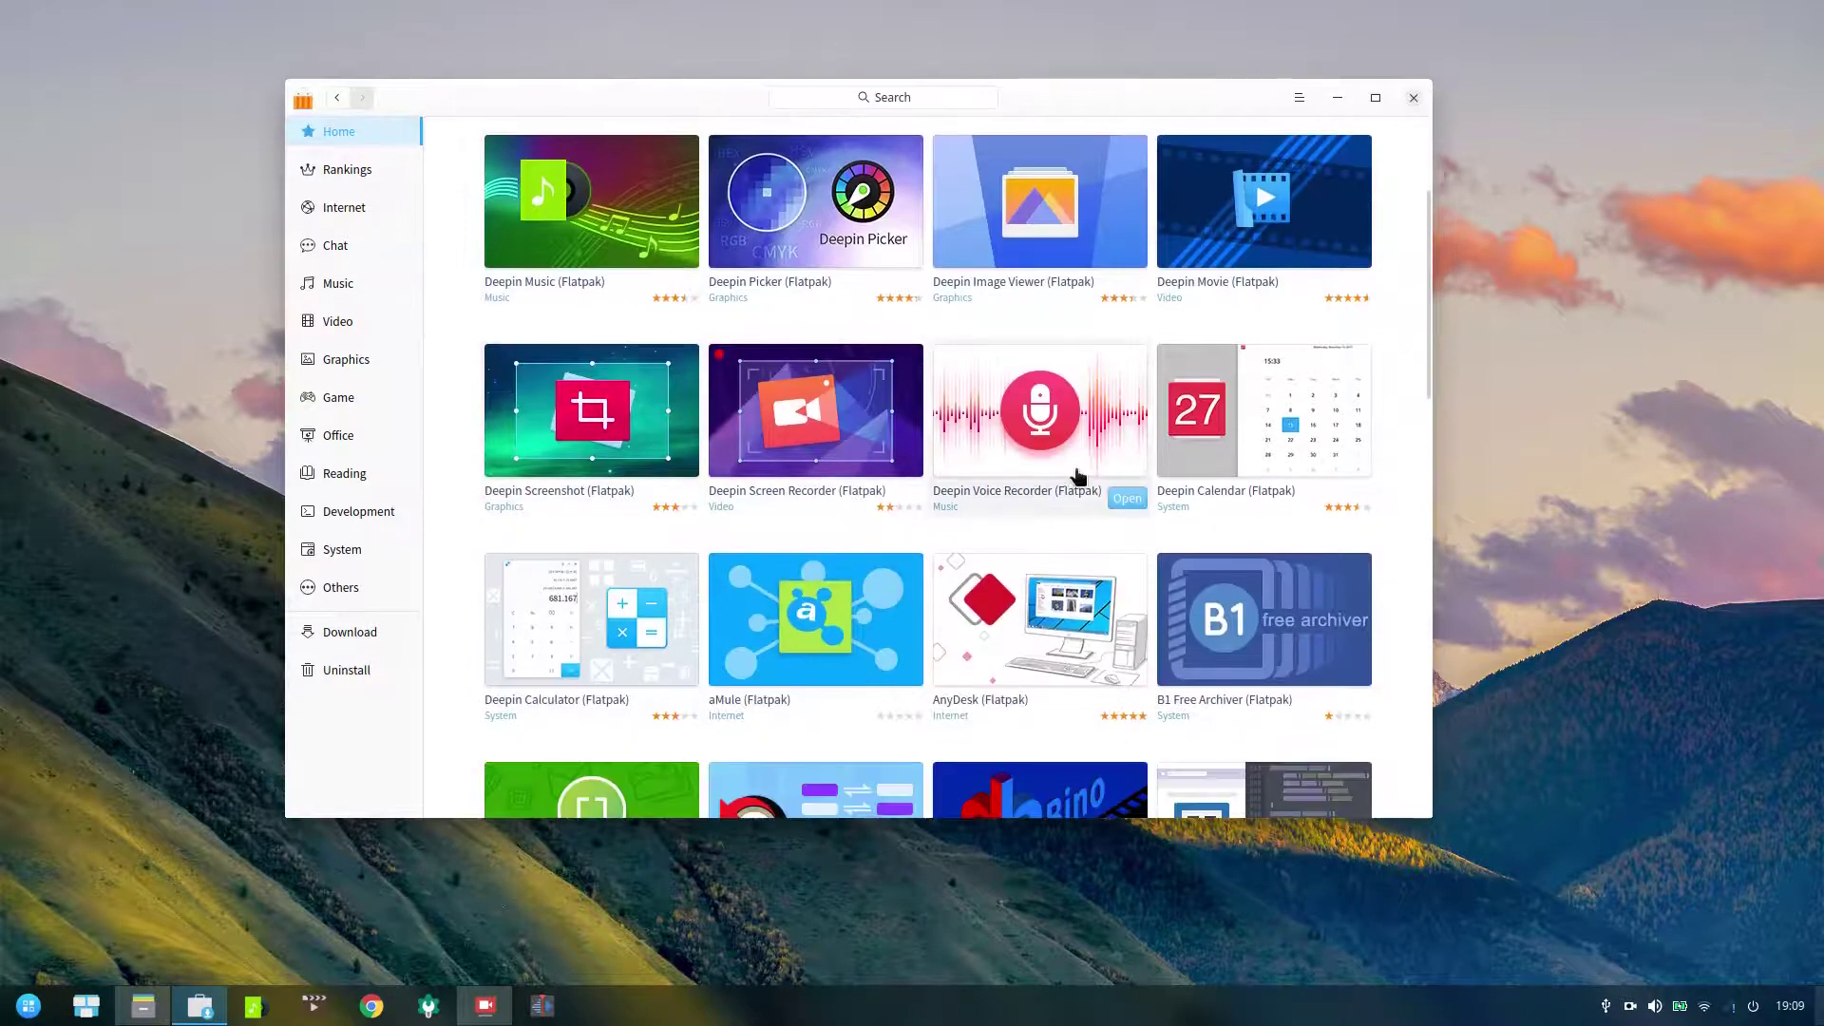
scroll(901, 508, "down", 3)
scroll(901, 504, "down", 8)
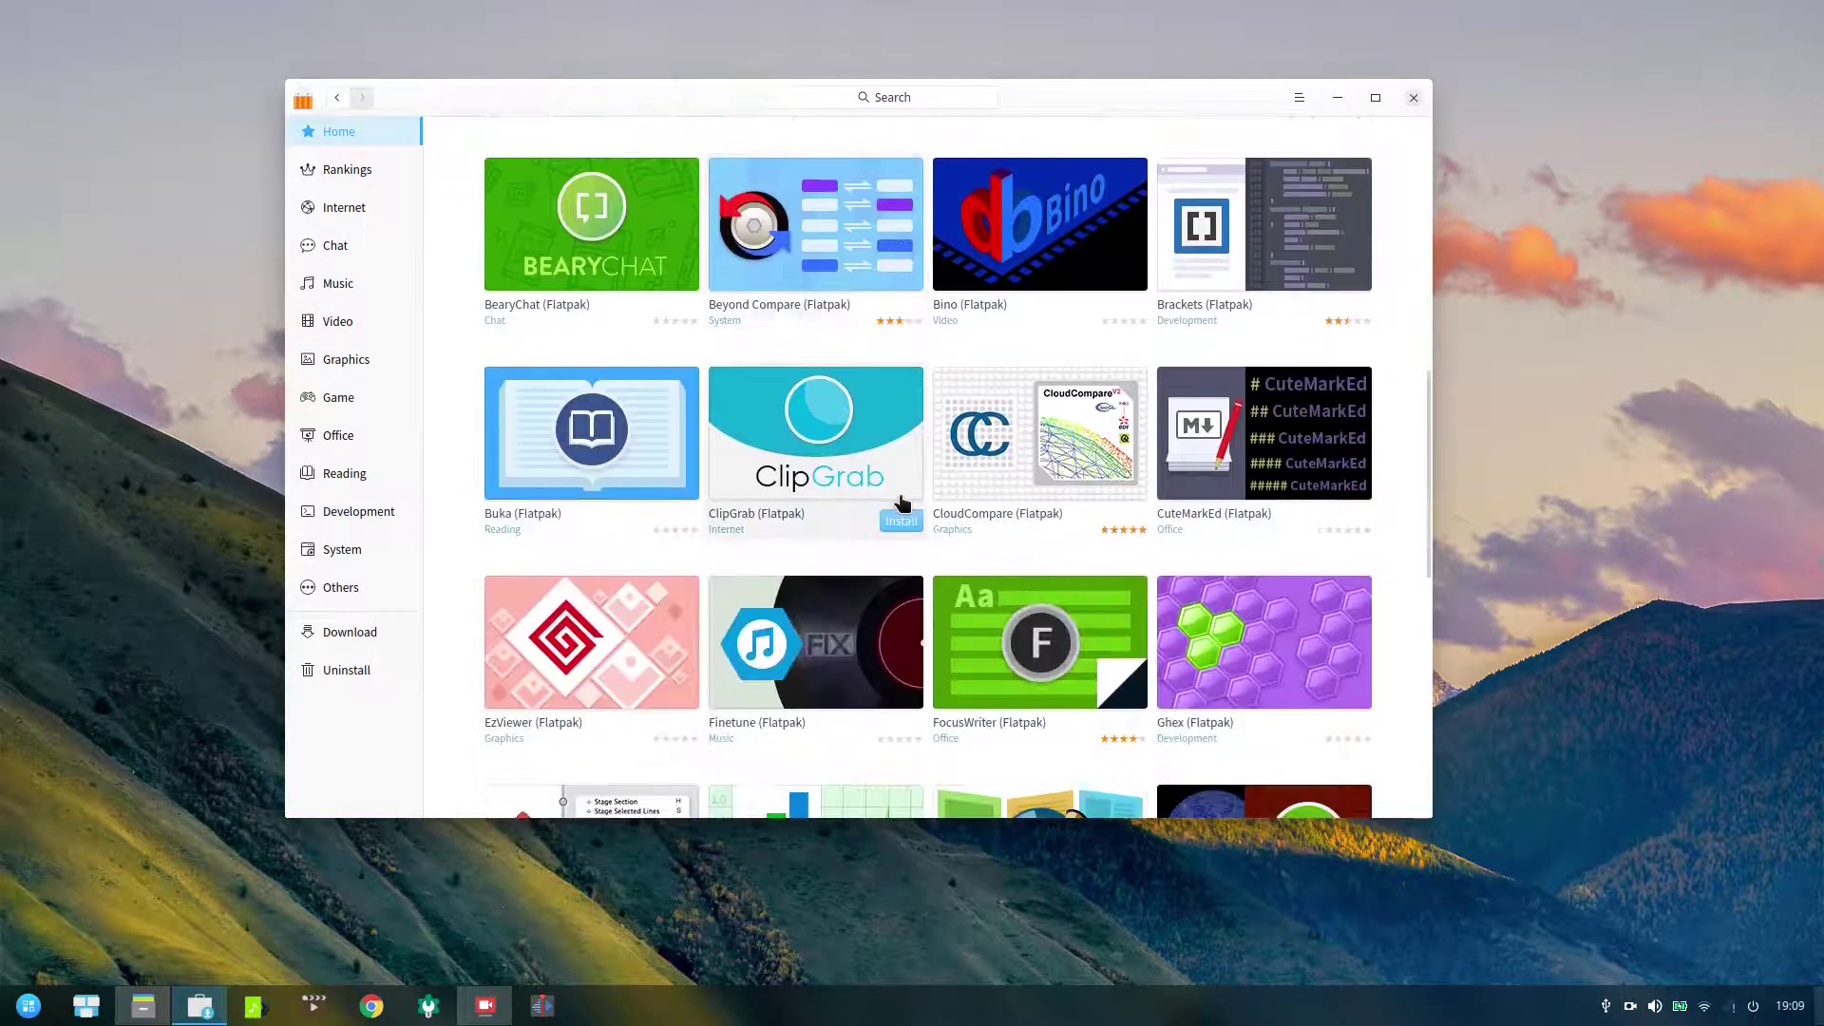
scroll(902, 504, "down", 4)
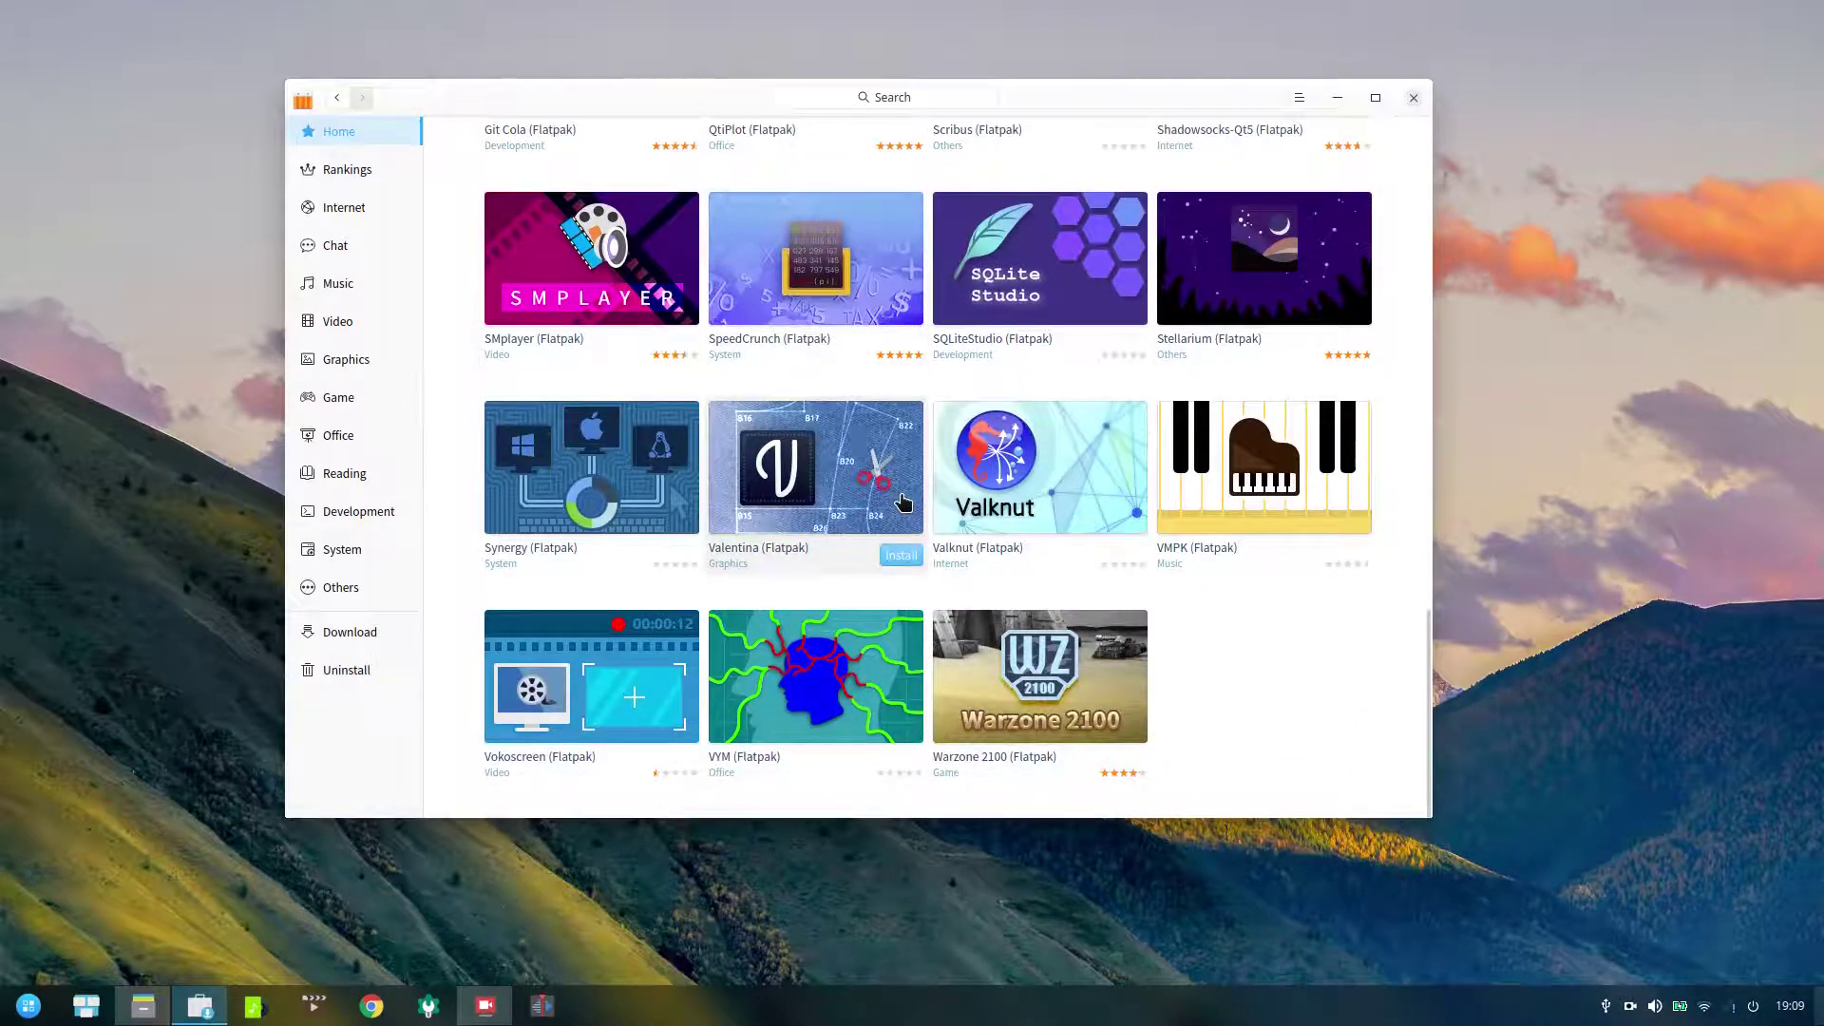
Step: Leave the Flatpak apps list and browse the apps in the store's Video category
scroll(902, 504, "up", 20)
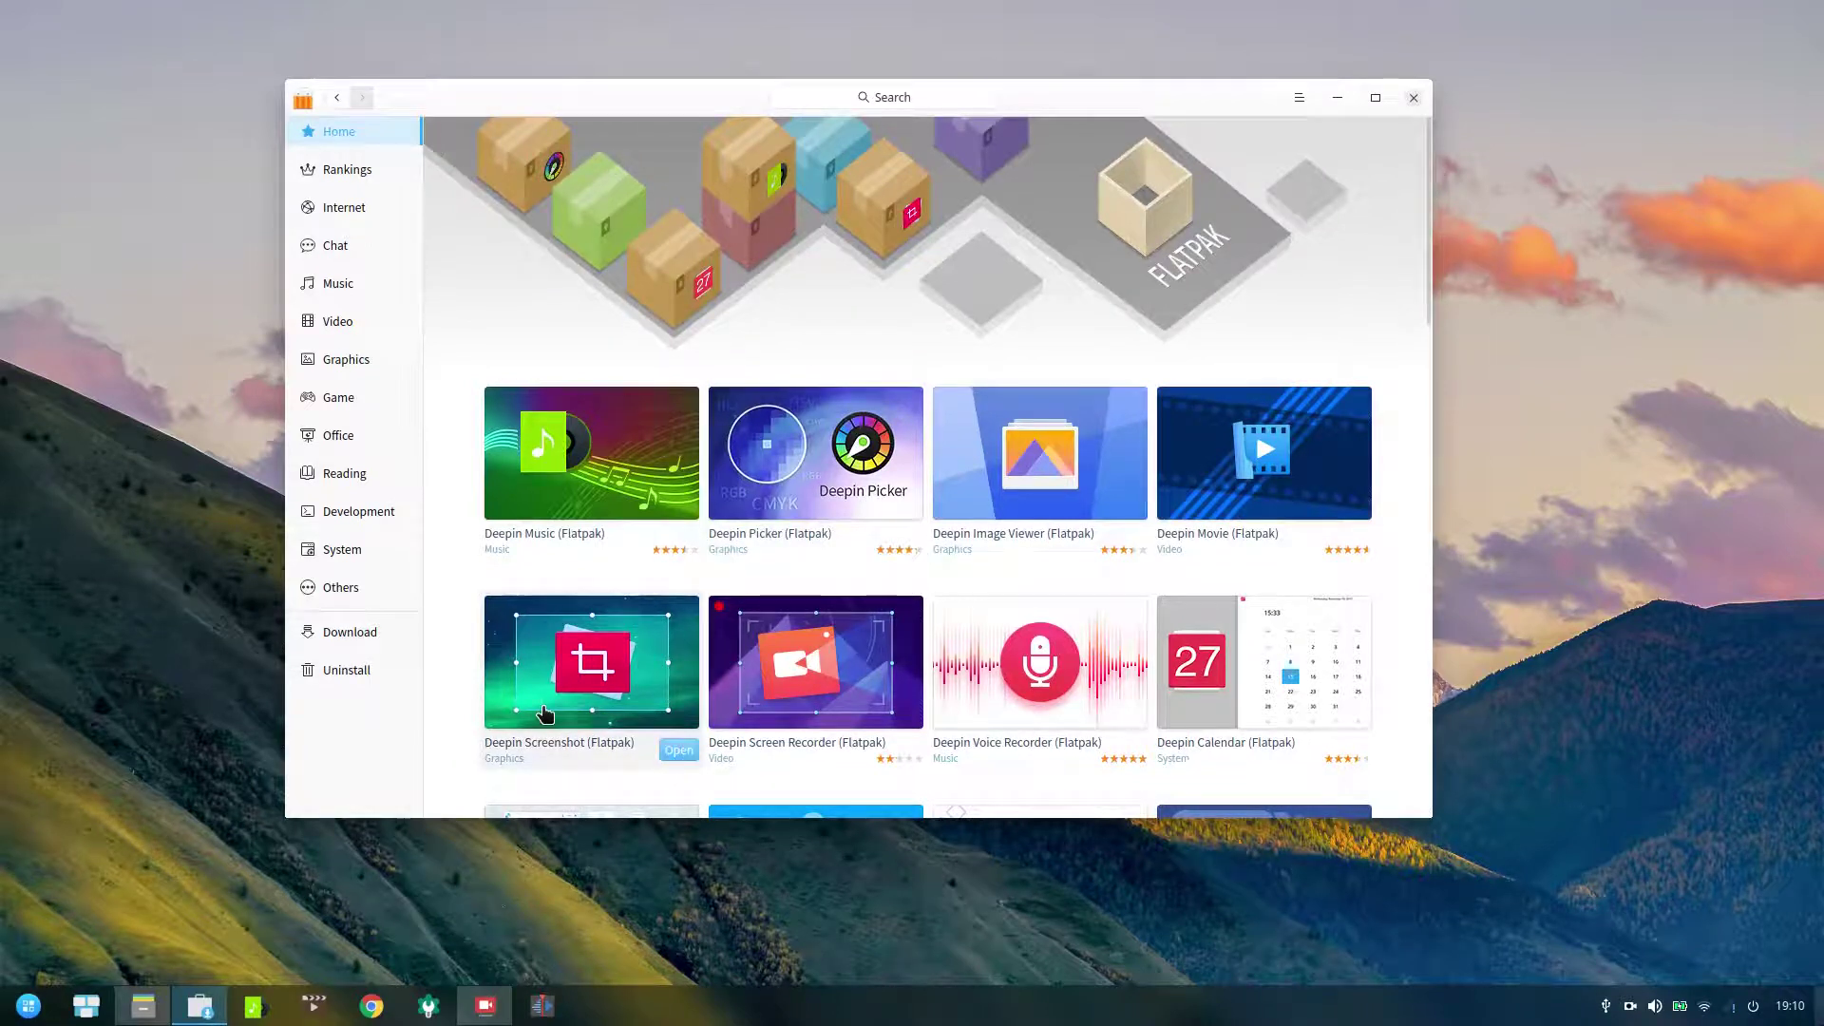
left_click(340, 323)
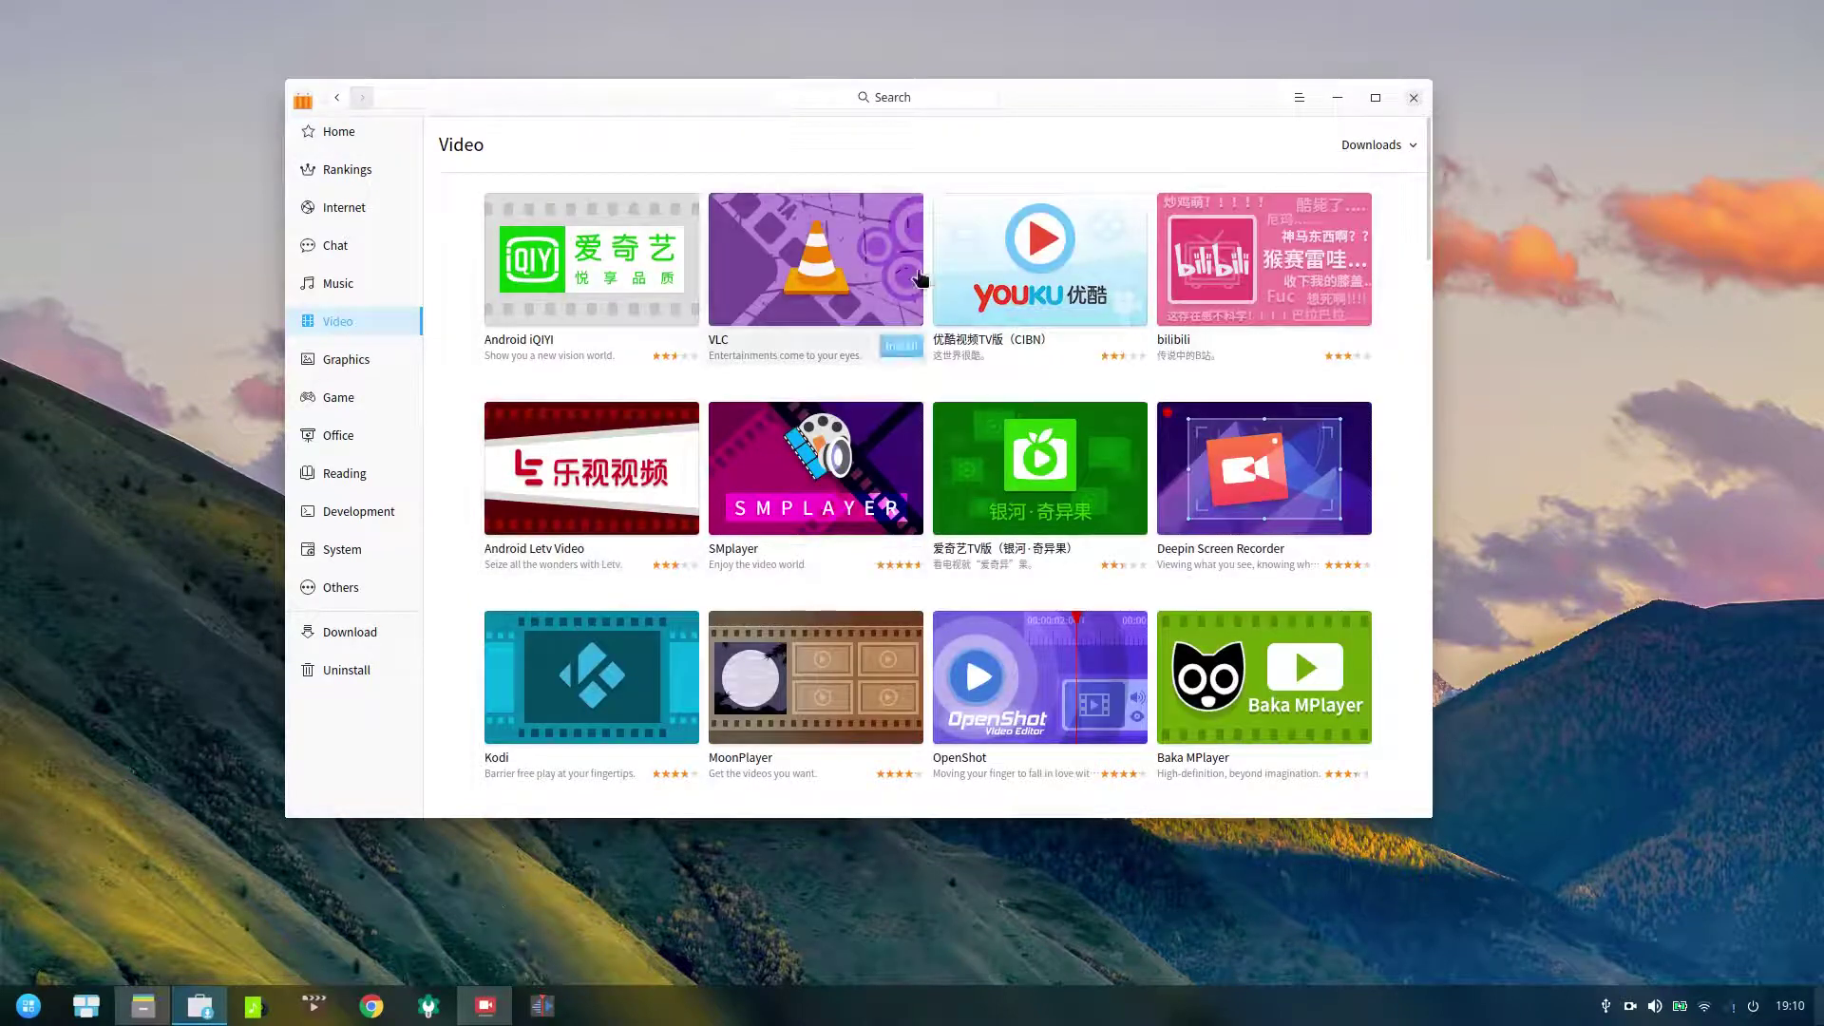
scroll(919, 276, "down", 5)
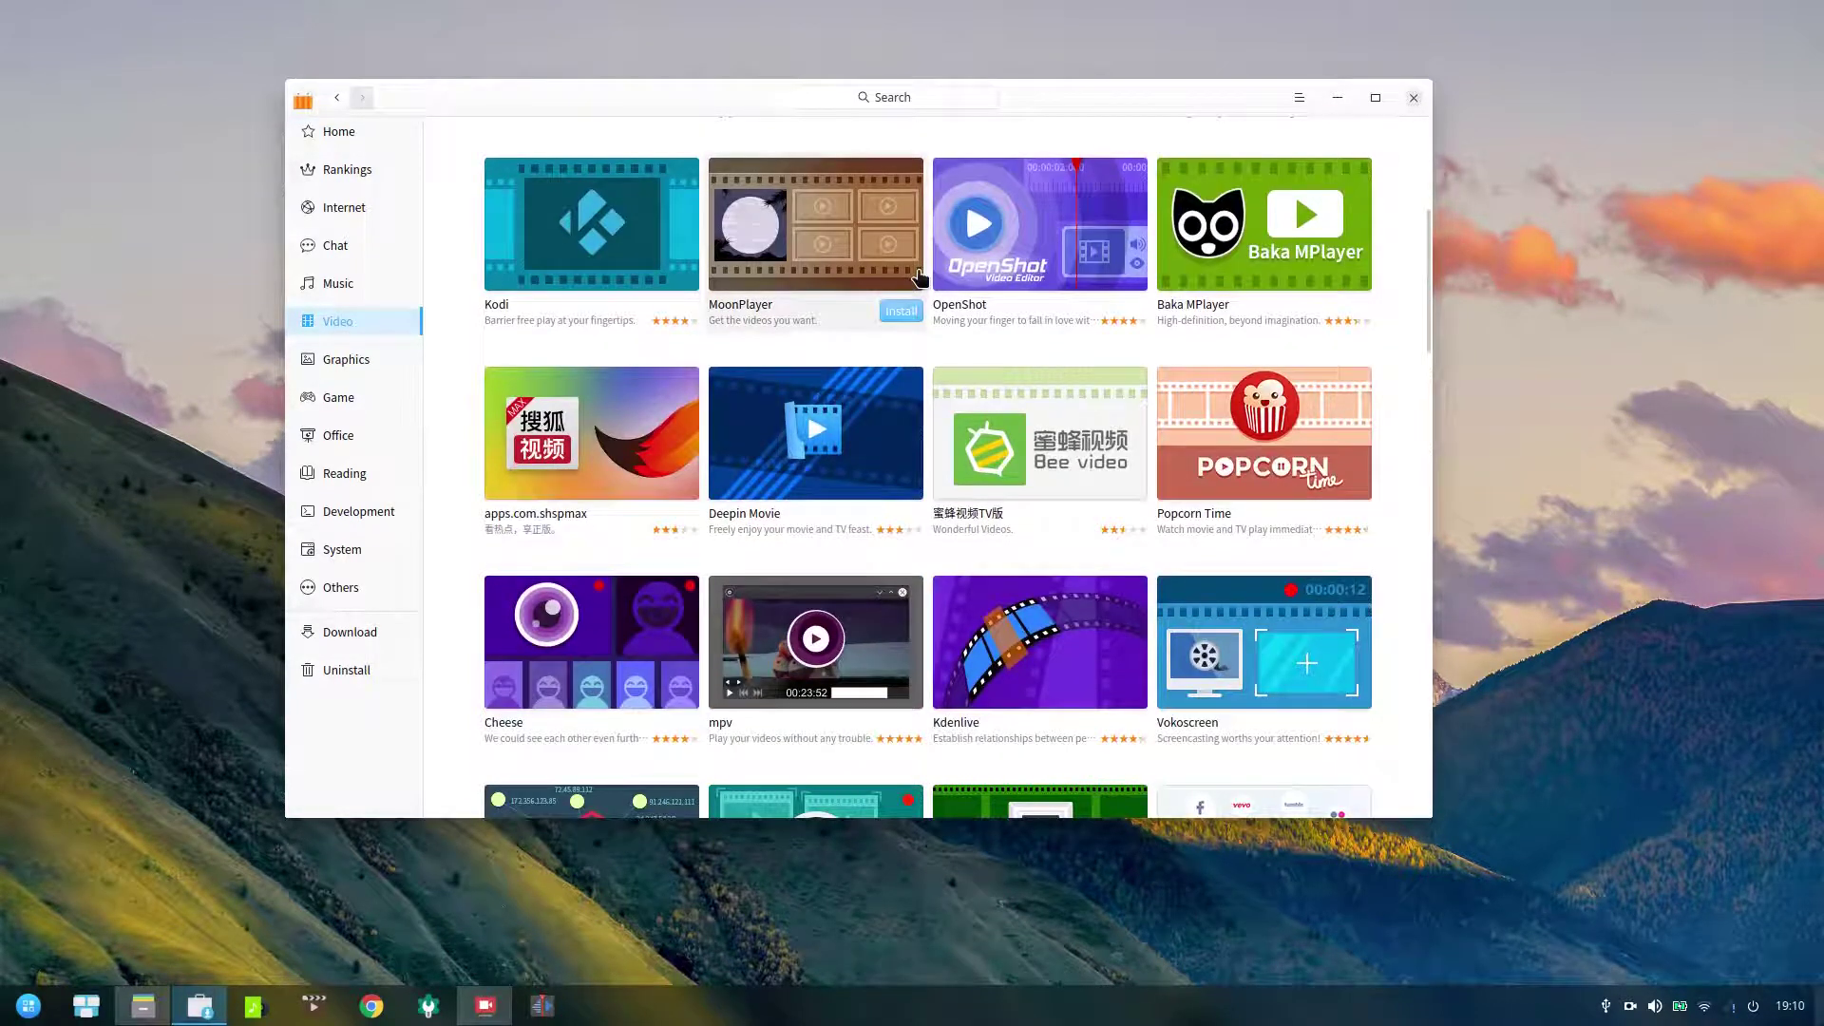
scroll(920, 277, "down", 7)
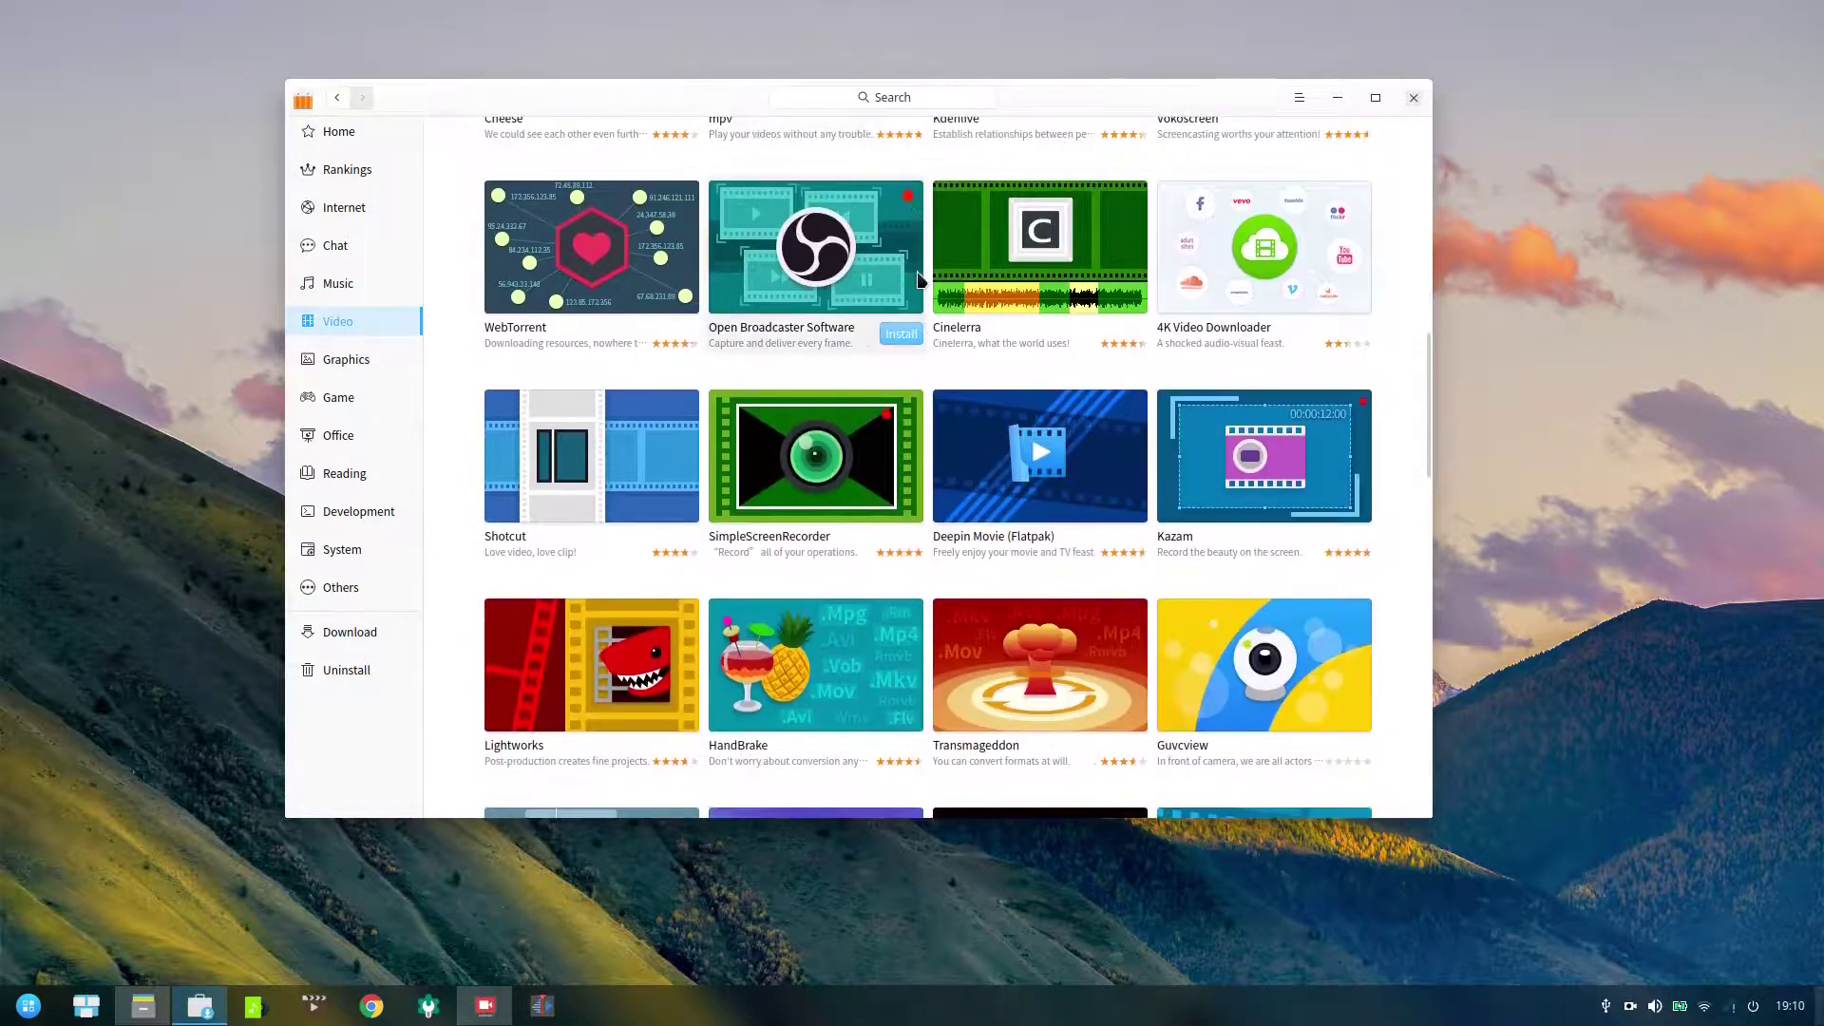
scroll(926, 404, "down", 5)
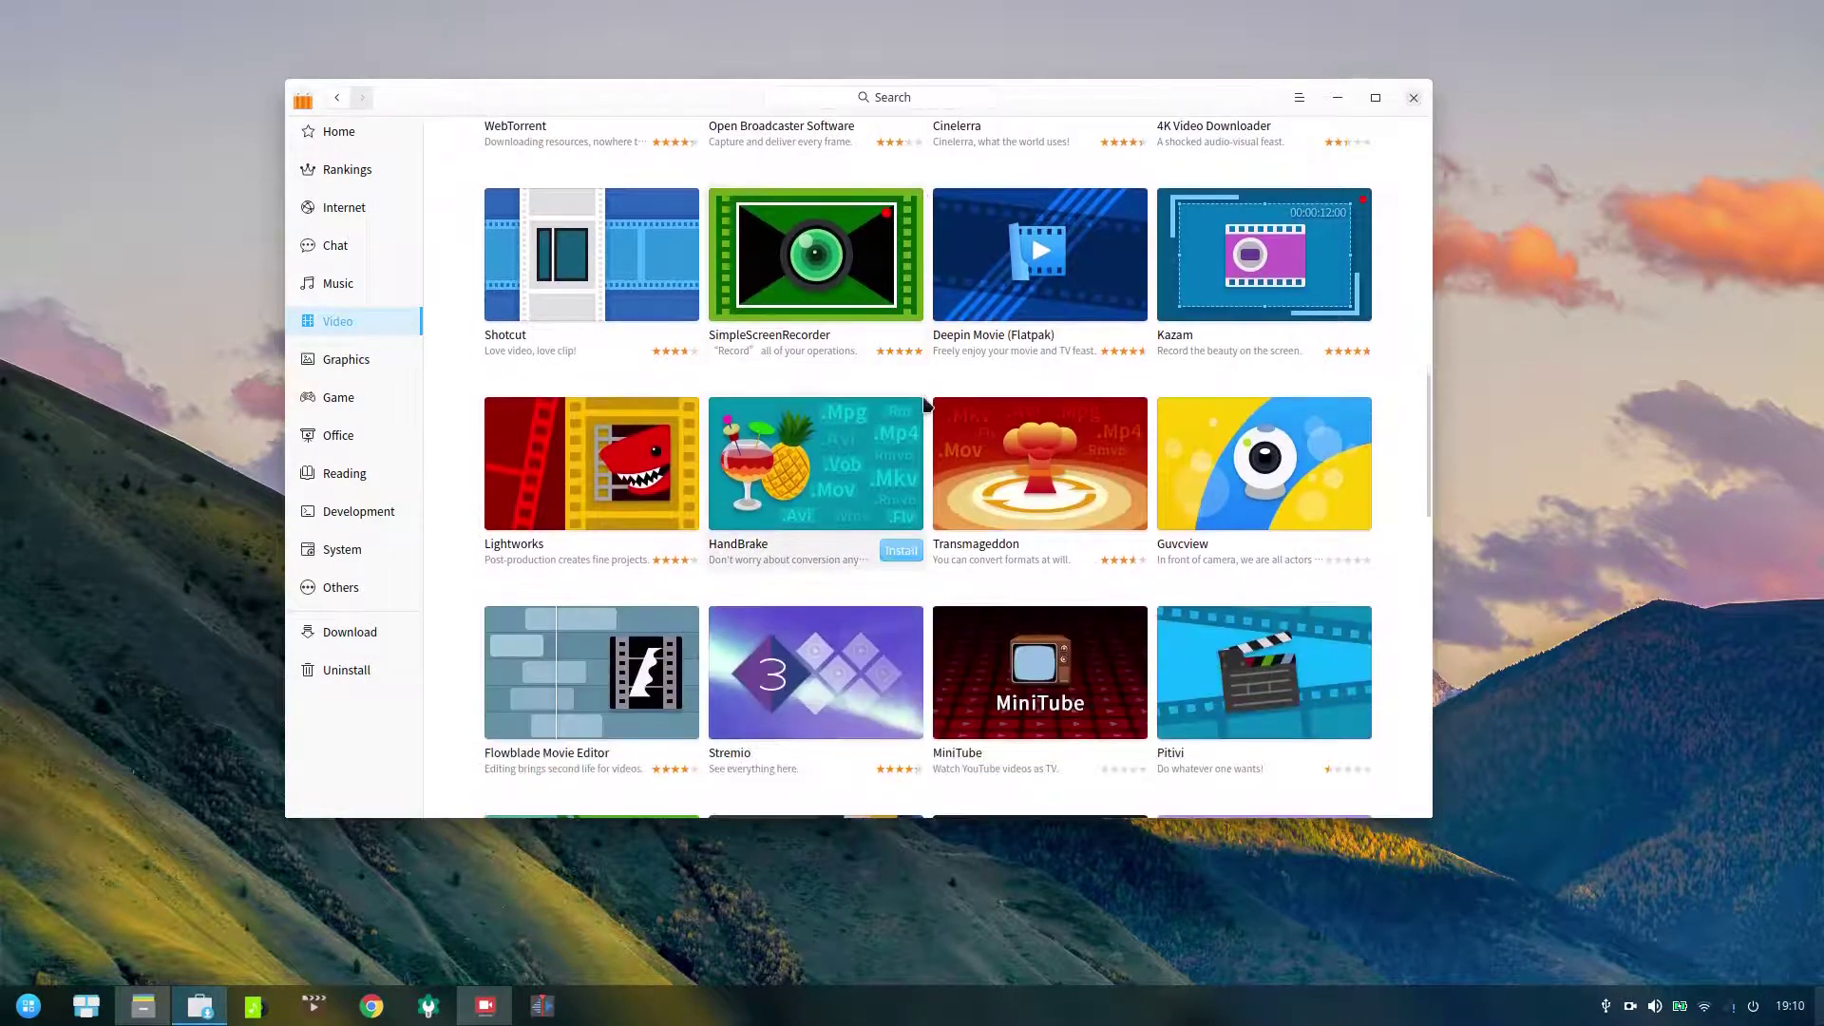
scroll(927, 404, "down", 2)
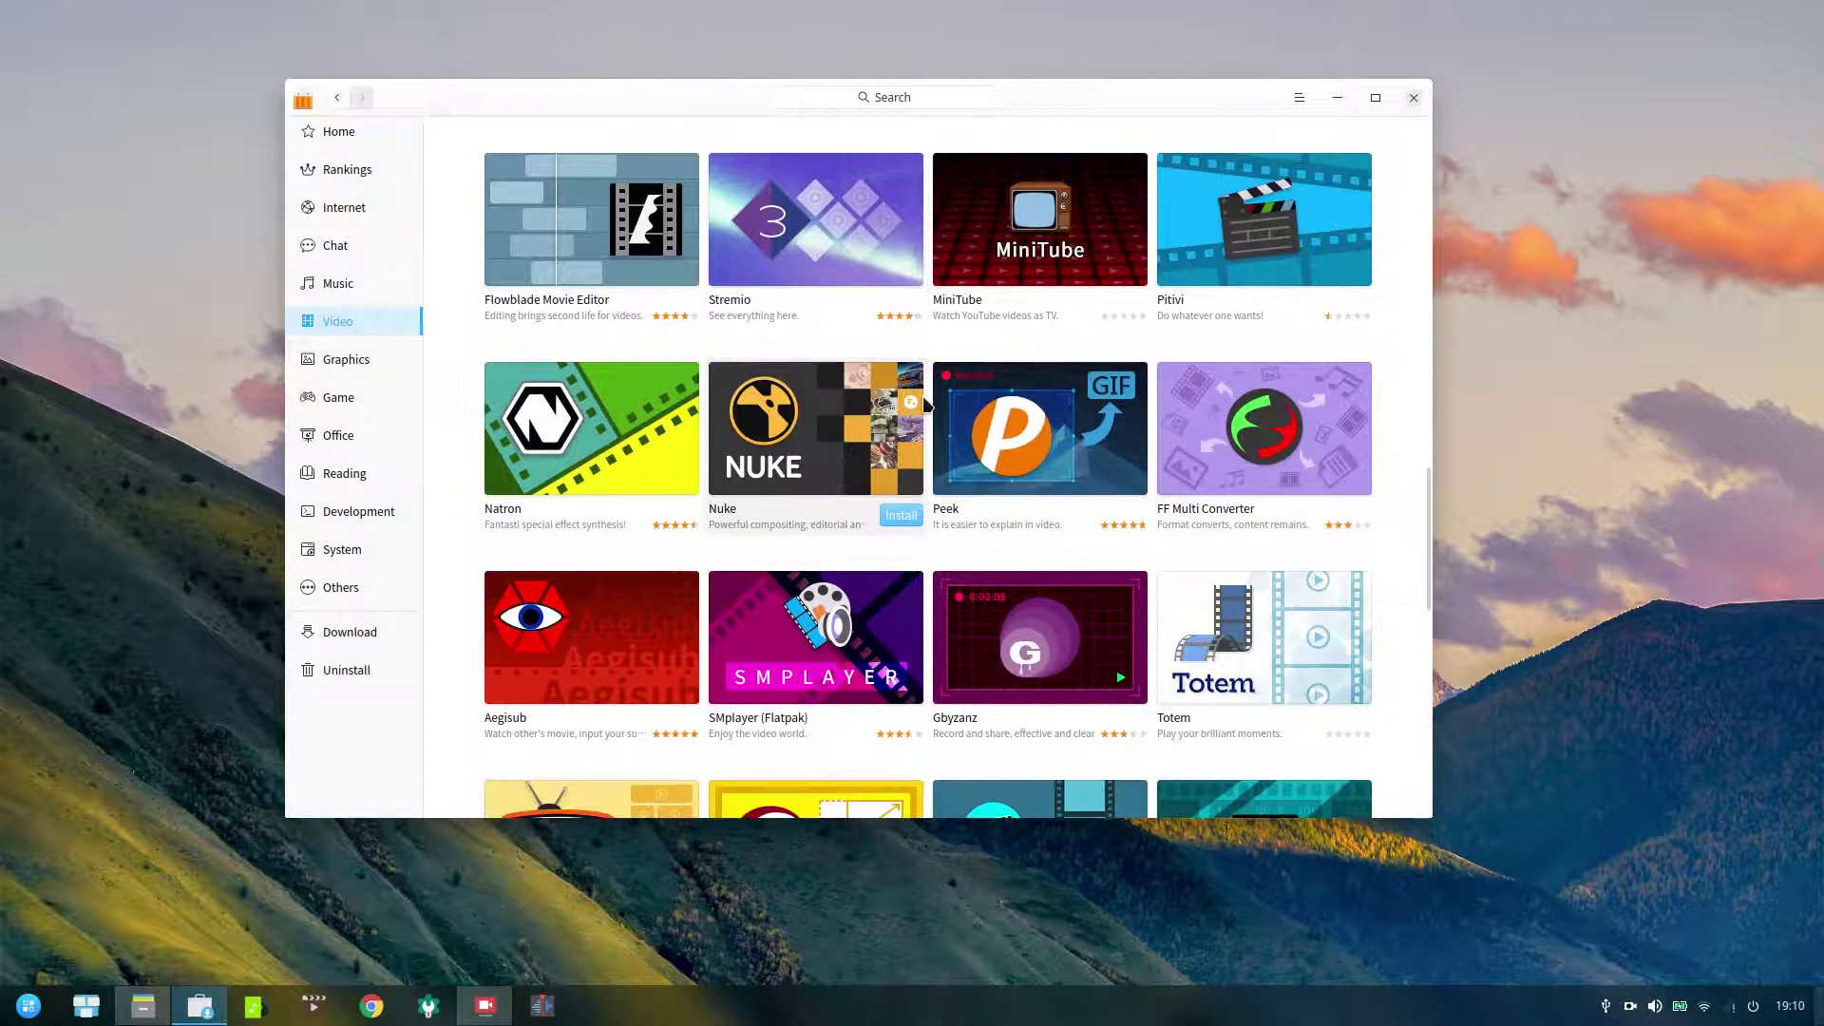
scroll(927, 403, "down", 3)
scroll(926, 404, "down", 2)
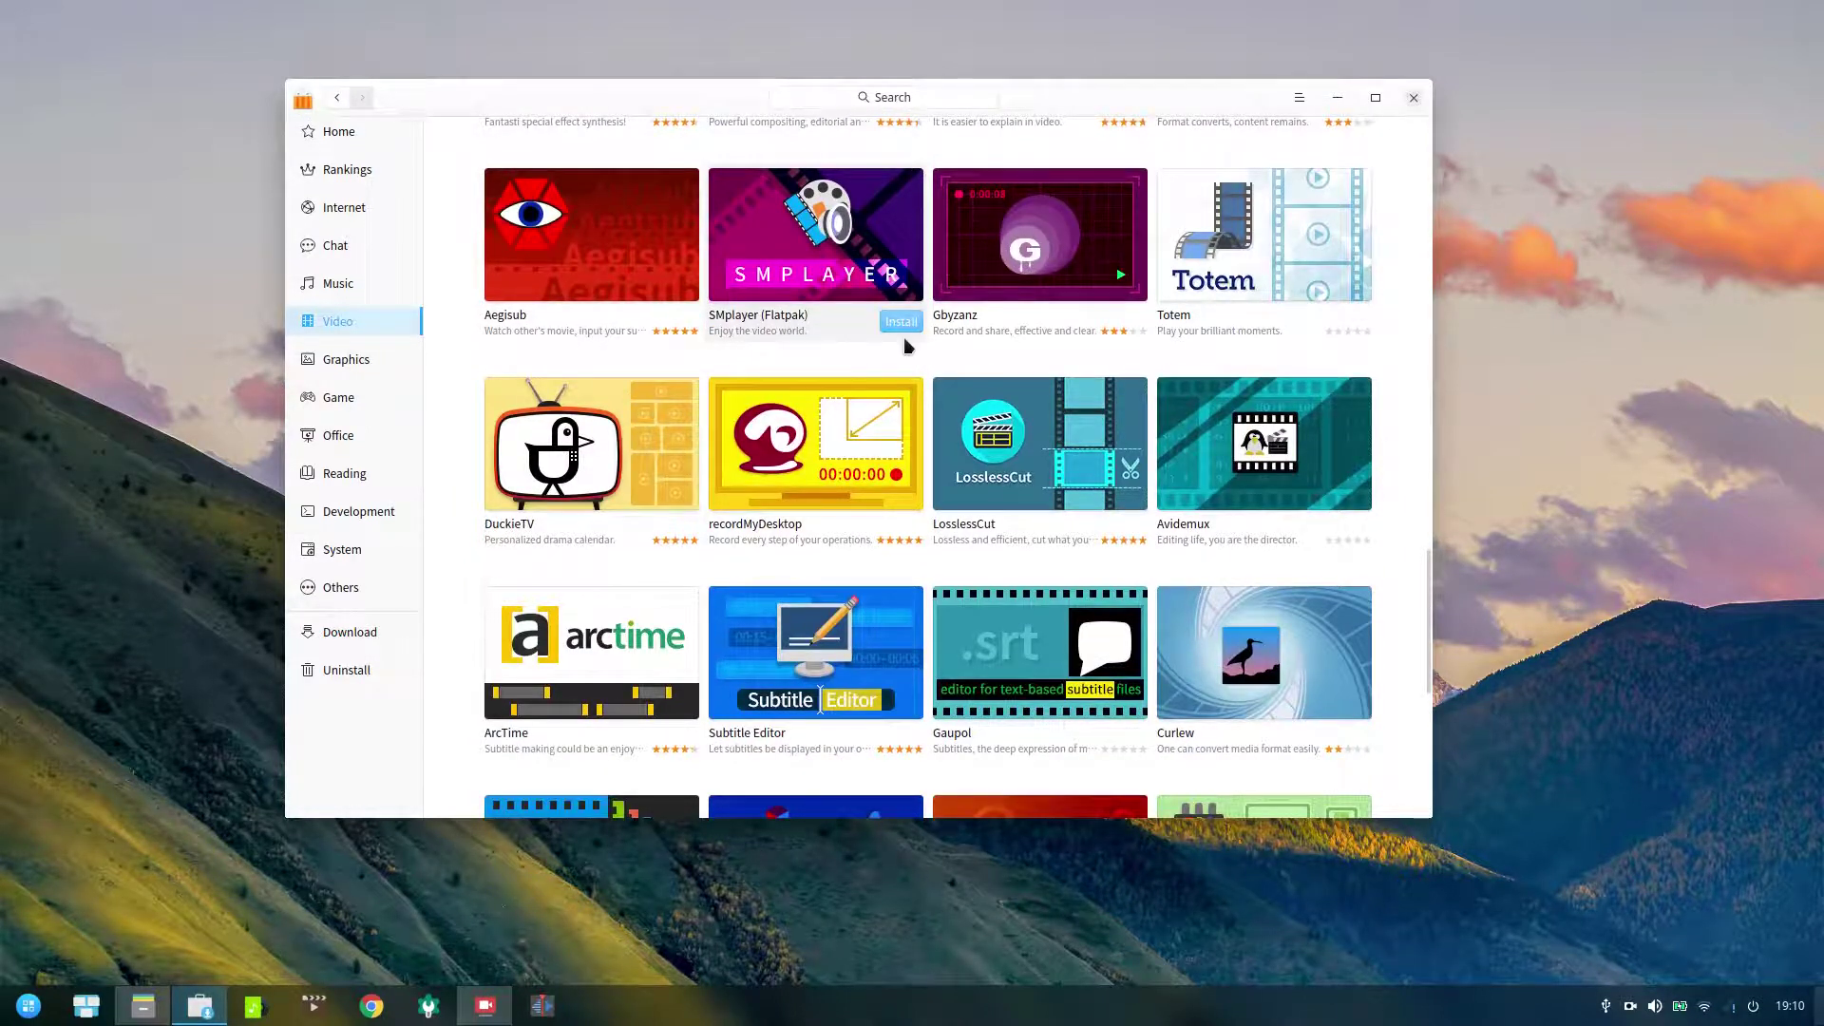
scroll(906, 345, "down", 6)
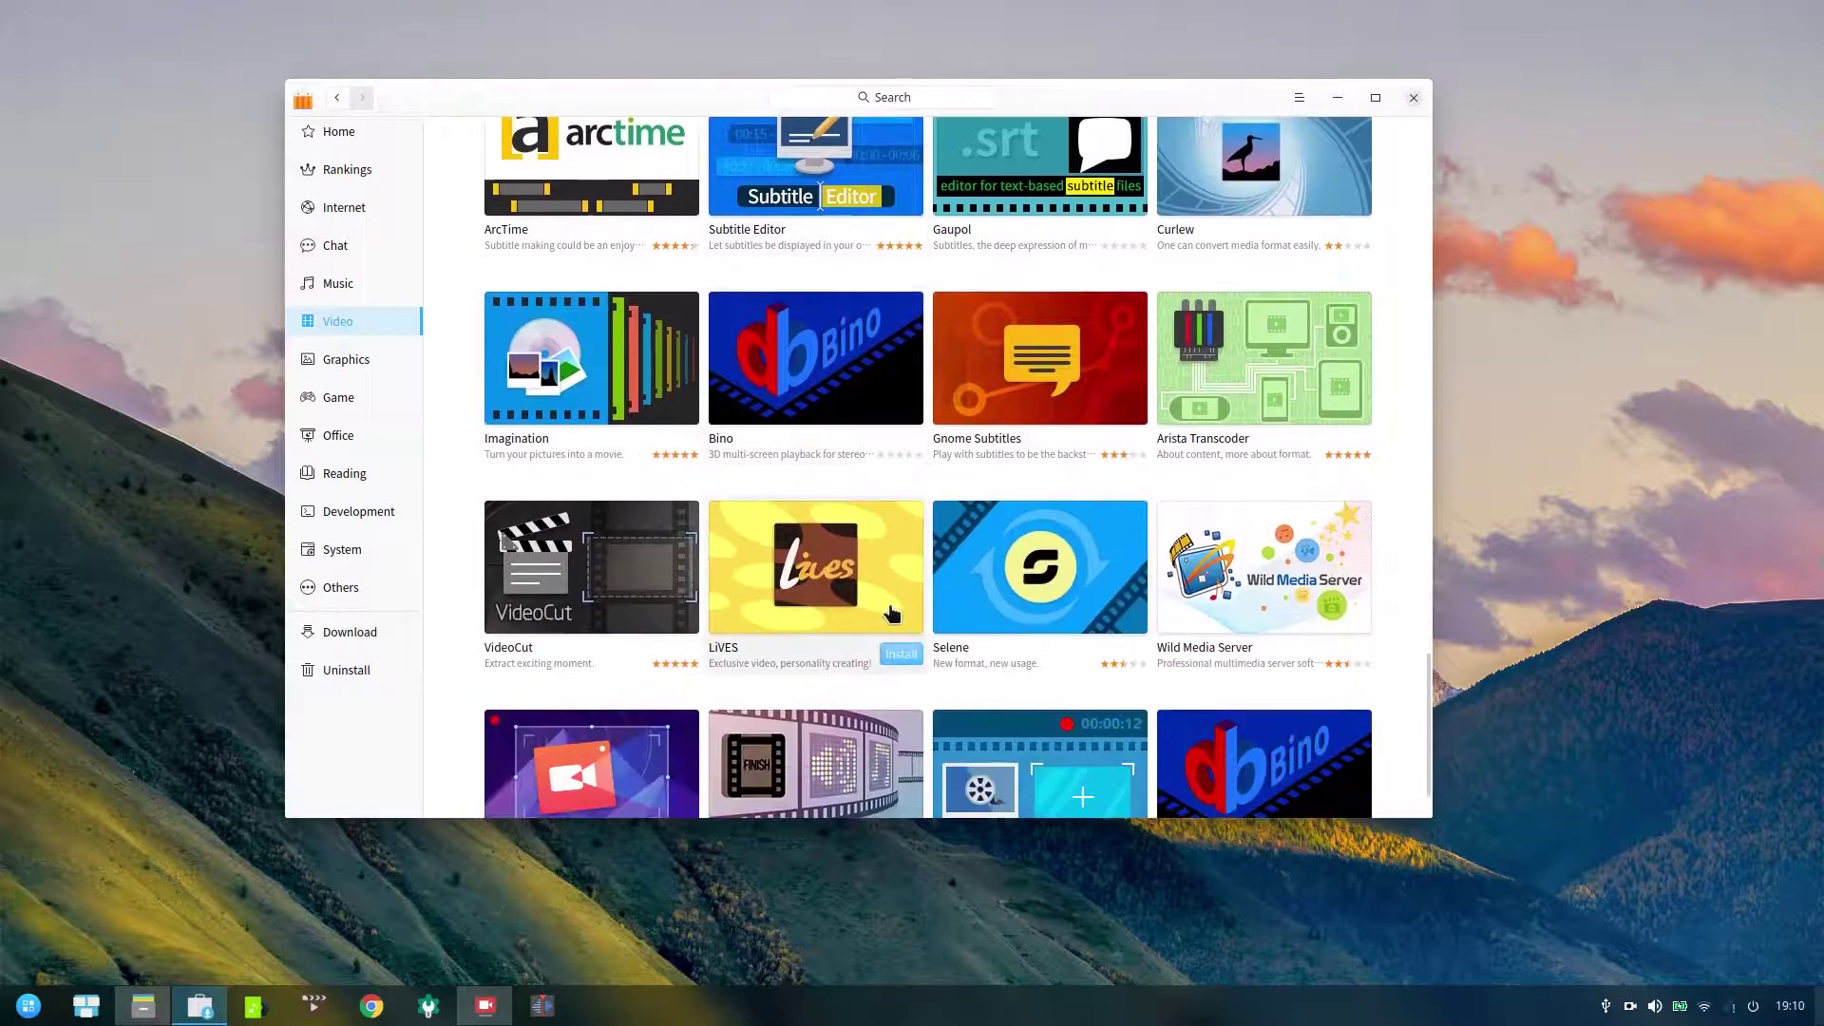
Step: Browse the apps offered in the store's Music category, from the most downloaded ones down to the lesser-known players
left_click(359, 283)
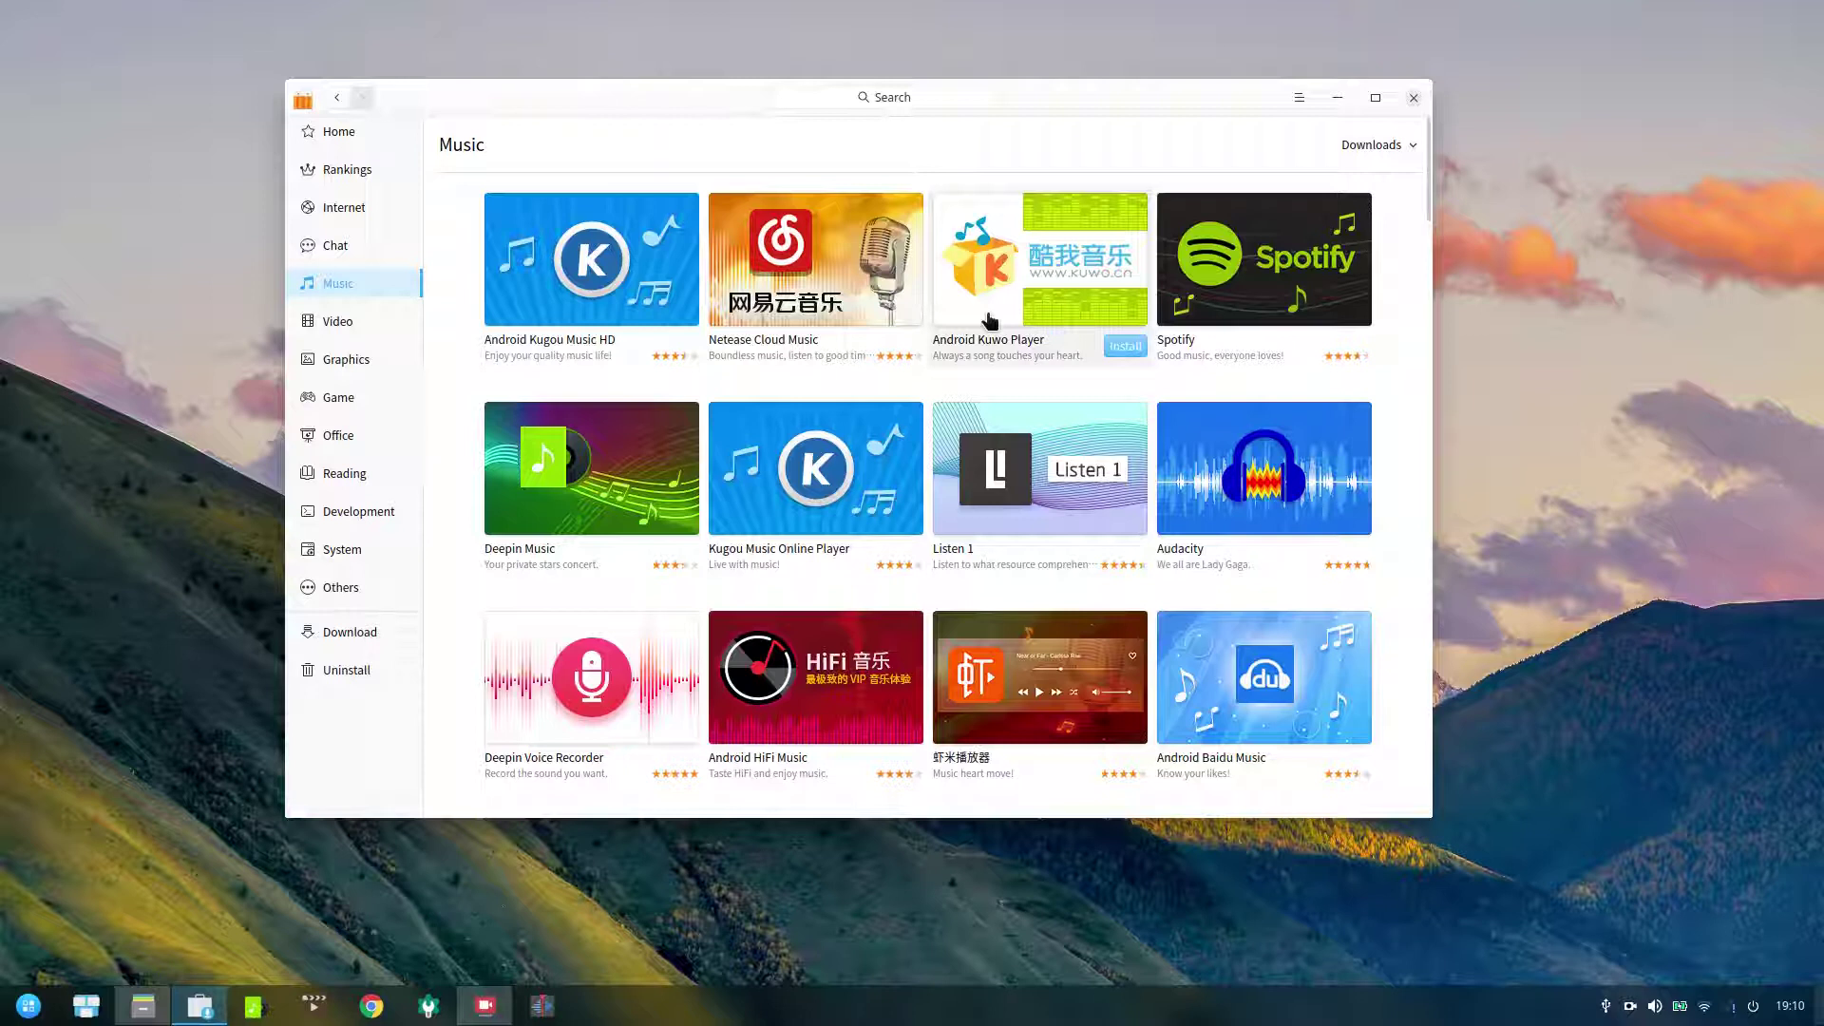
scroll(989, 321, "down", 5)
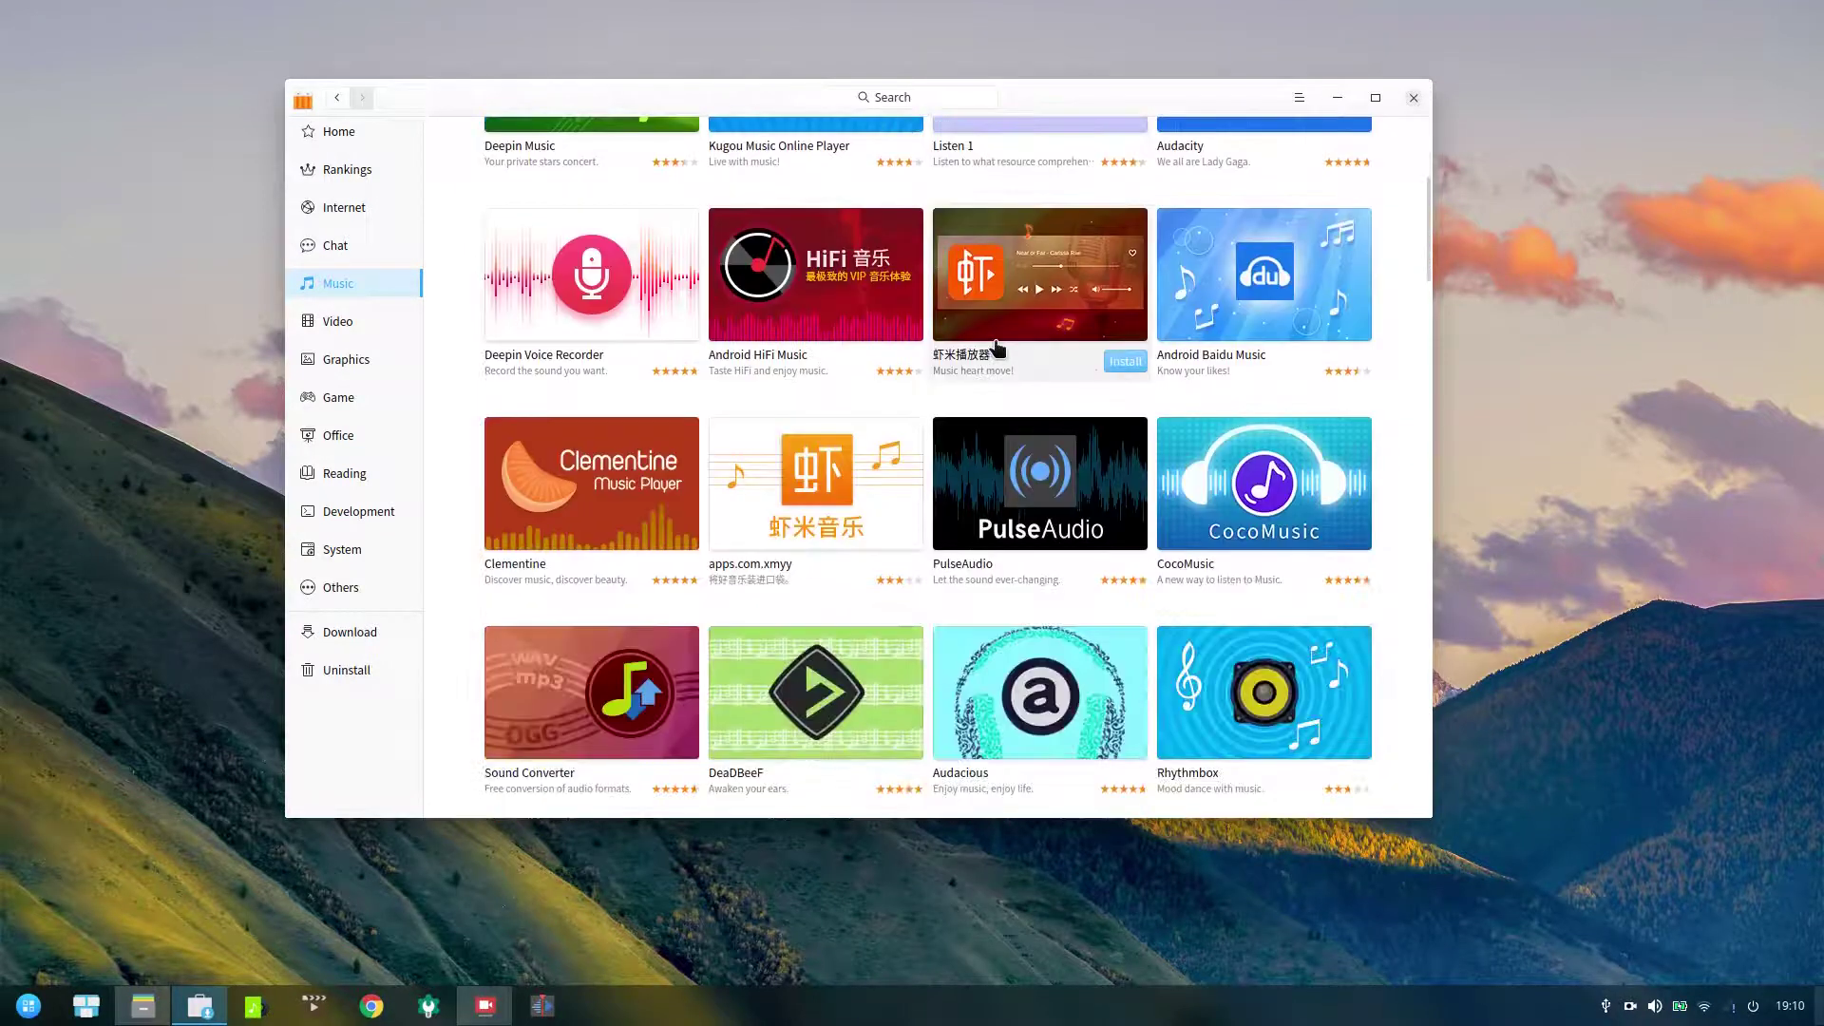
scroll(995, 350, "down", 4)
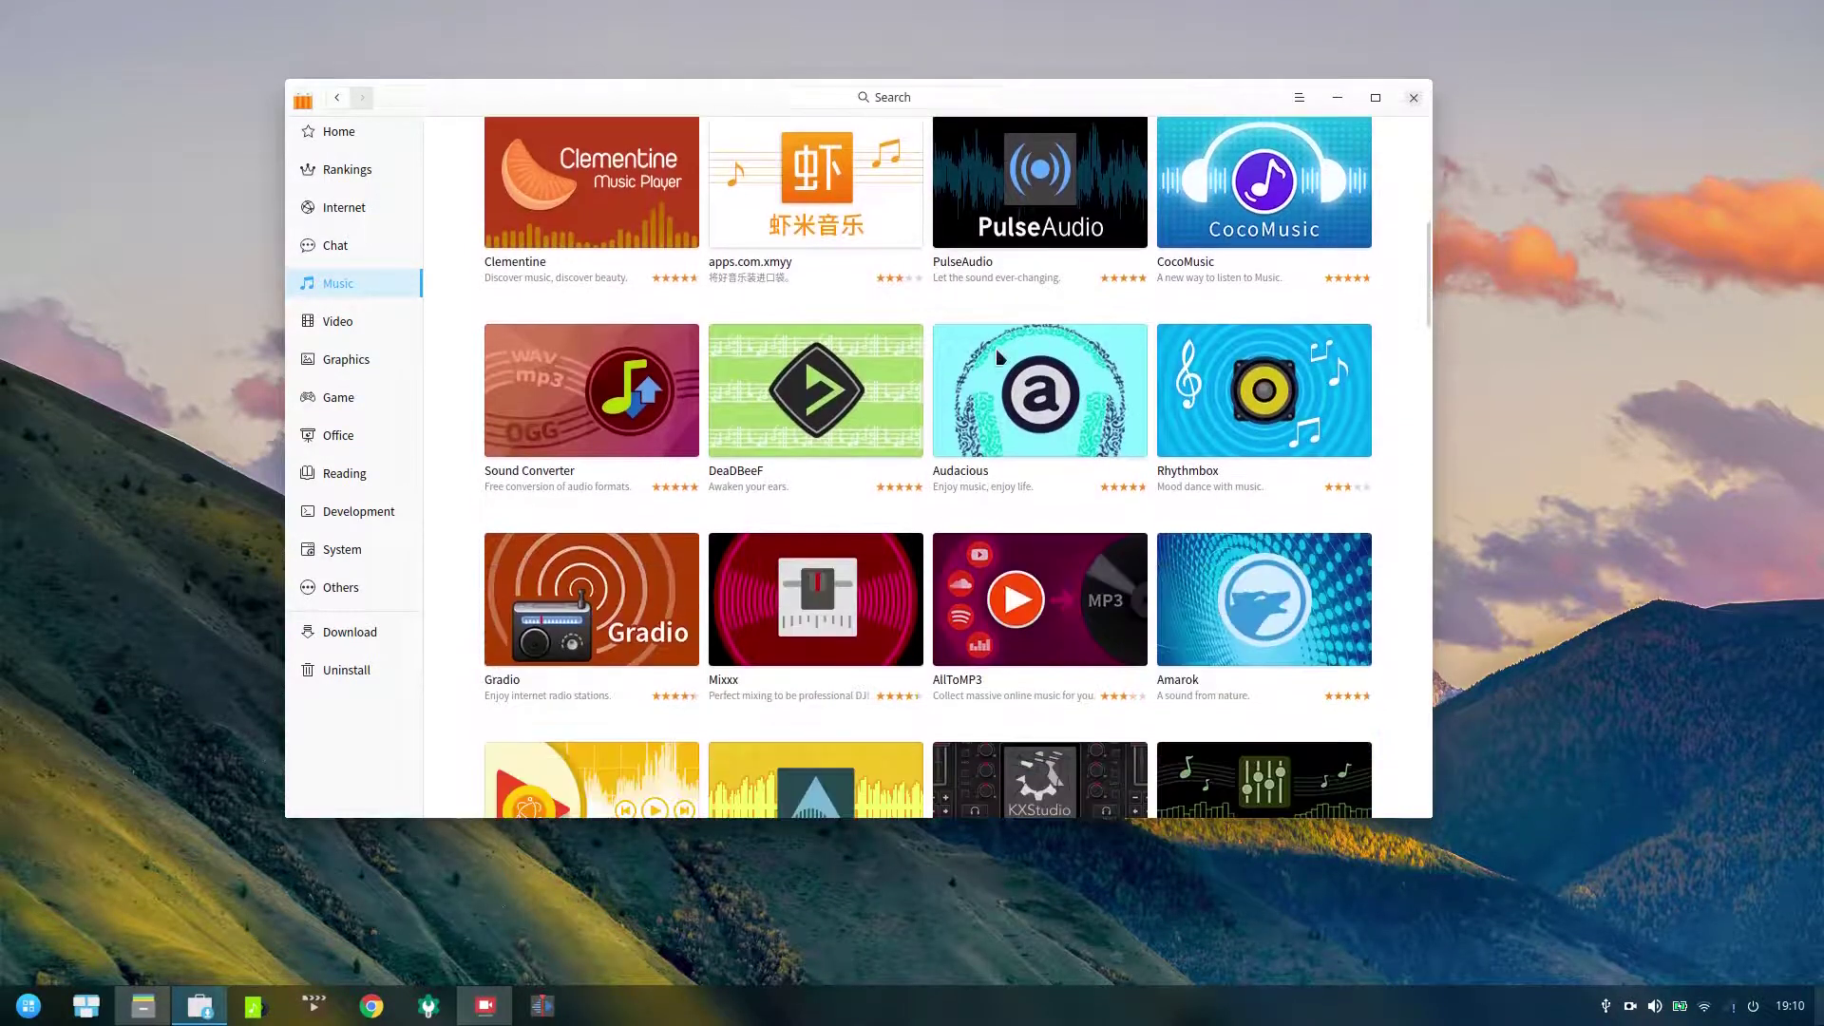
scroll(893, 308, "down", 1)
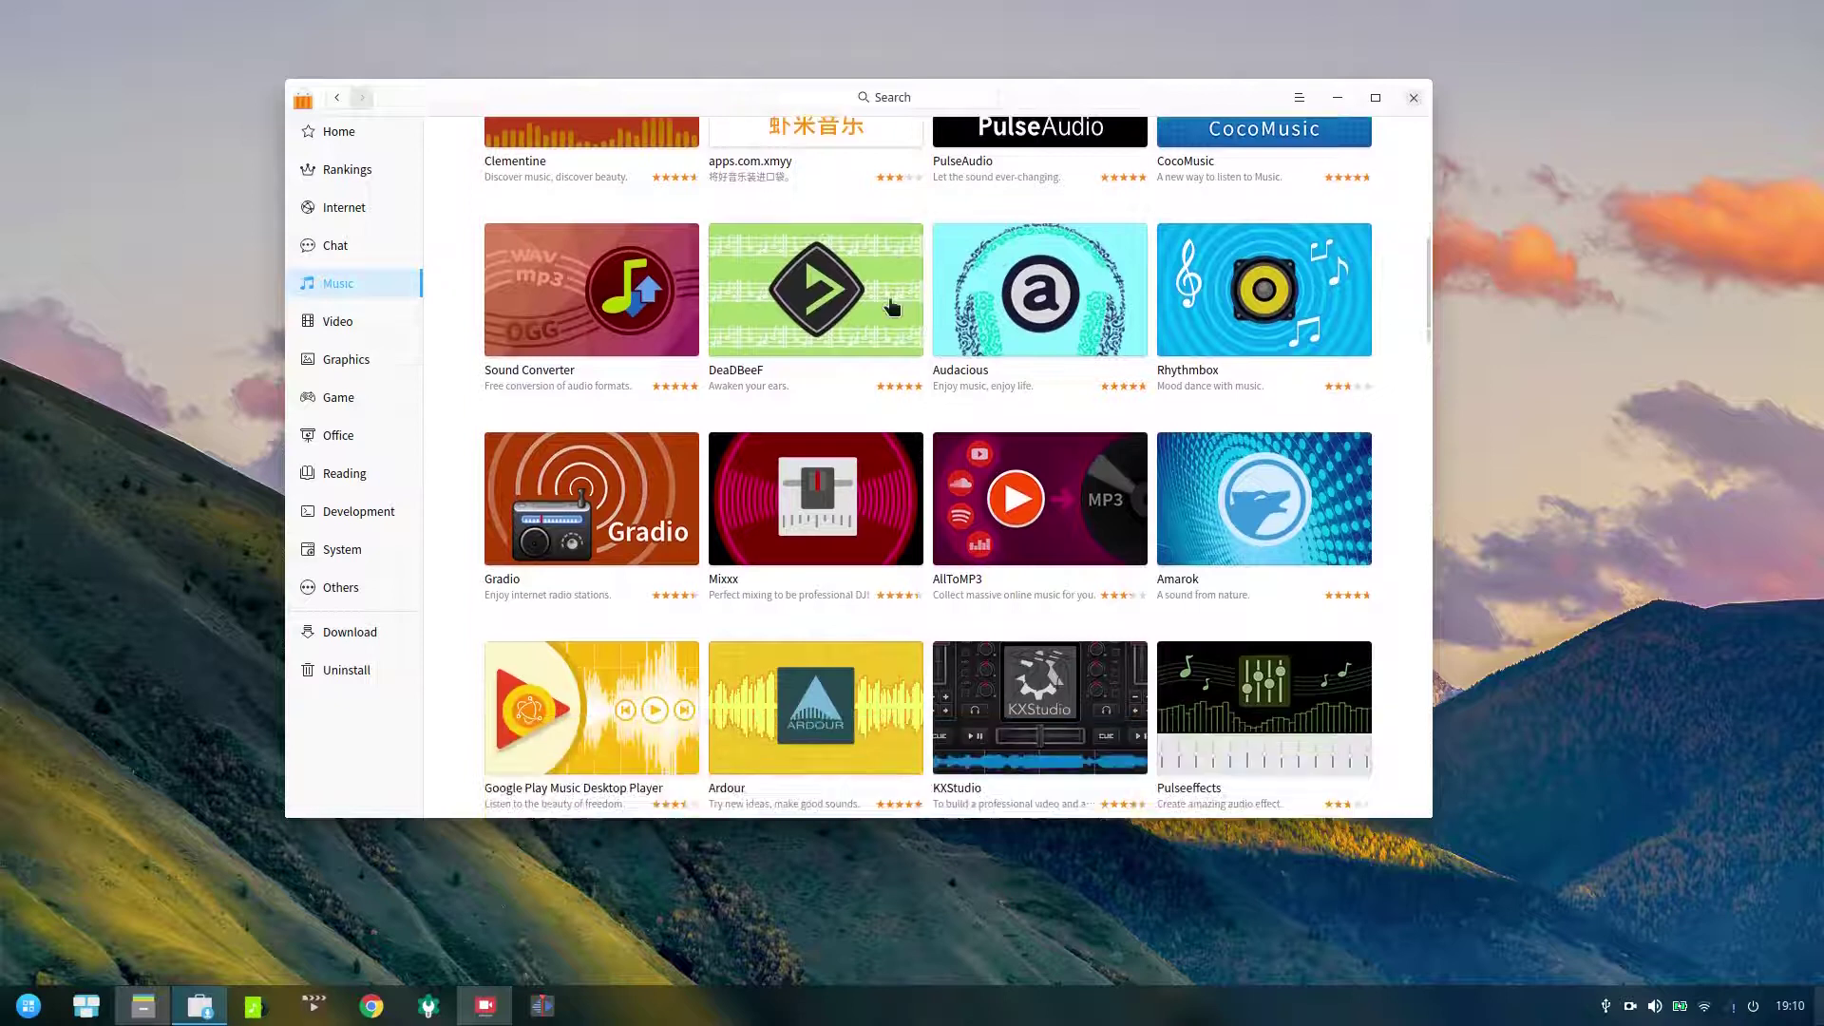
scroll(893, 306, "down", 1)
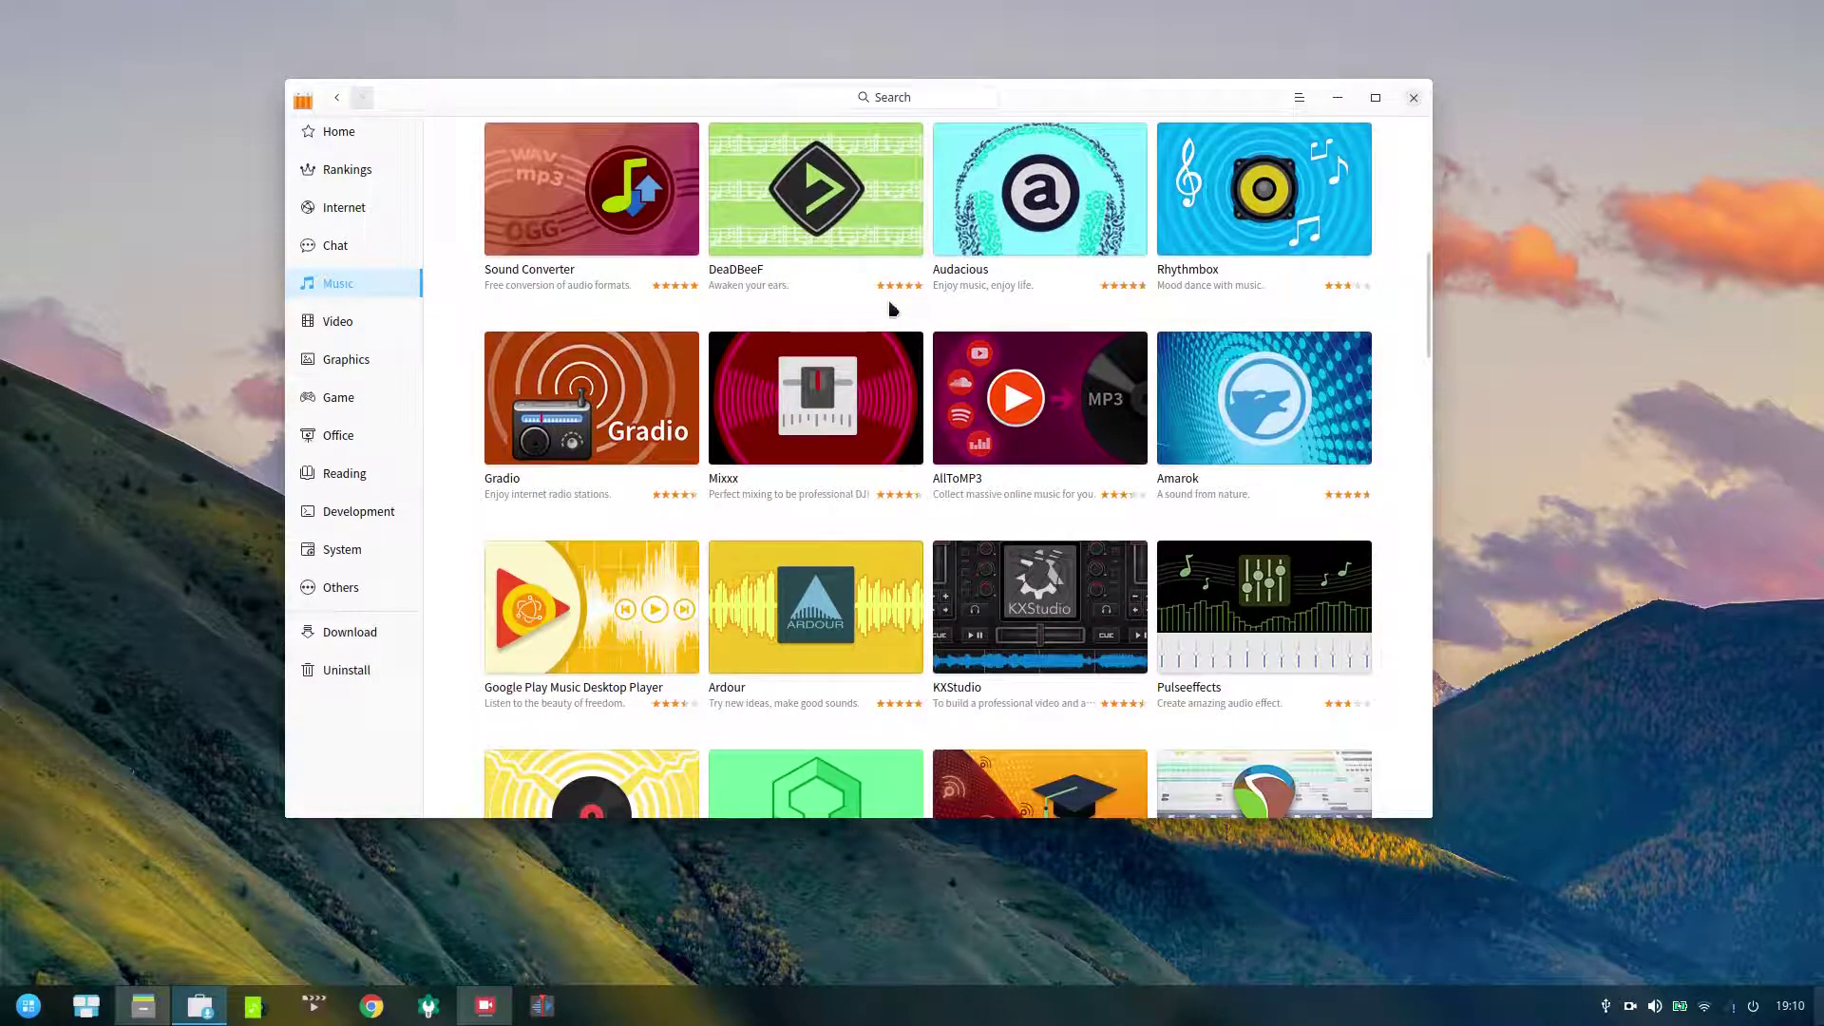
scroll(891, 306, "down", 3)
scroll(891, 306, "down", 7)
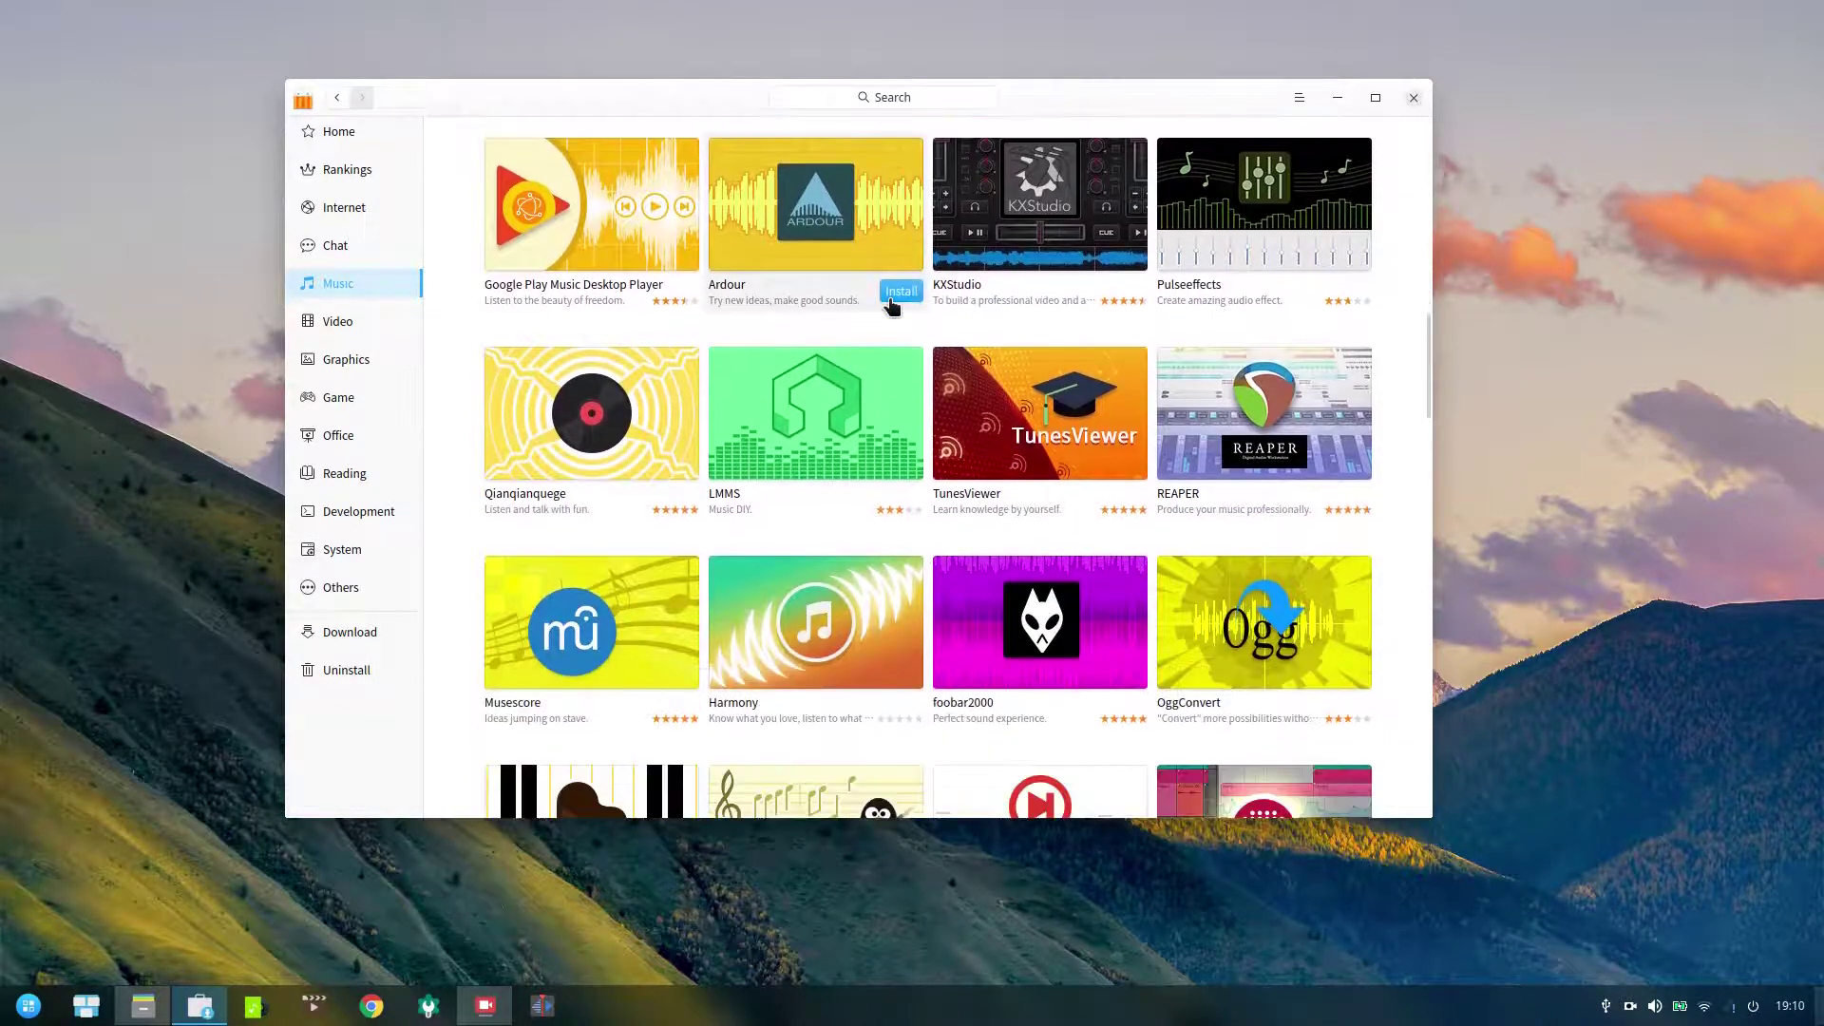
scroll(892, 306, "down", 6)
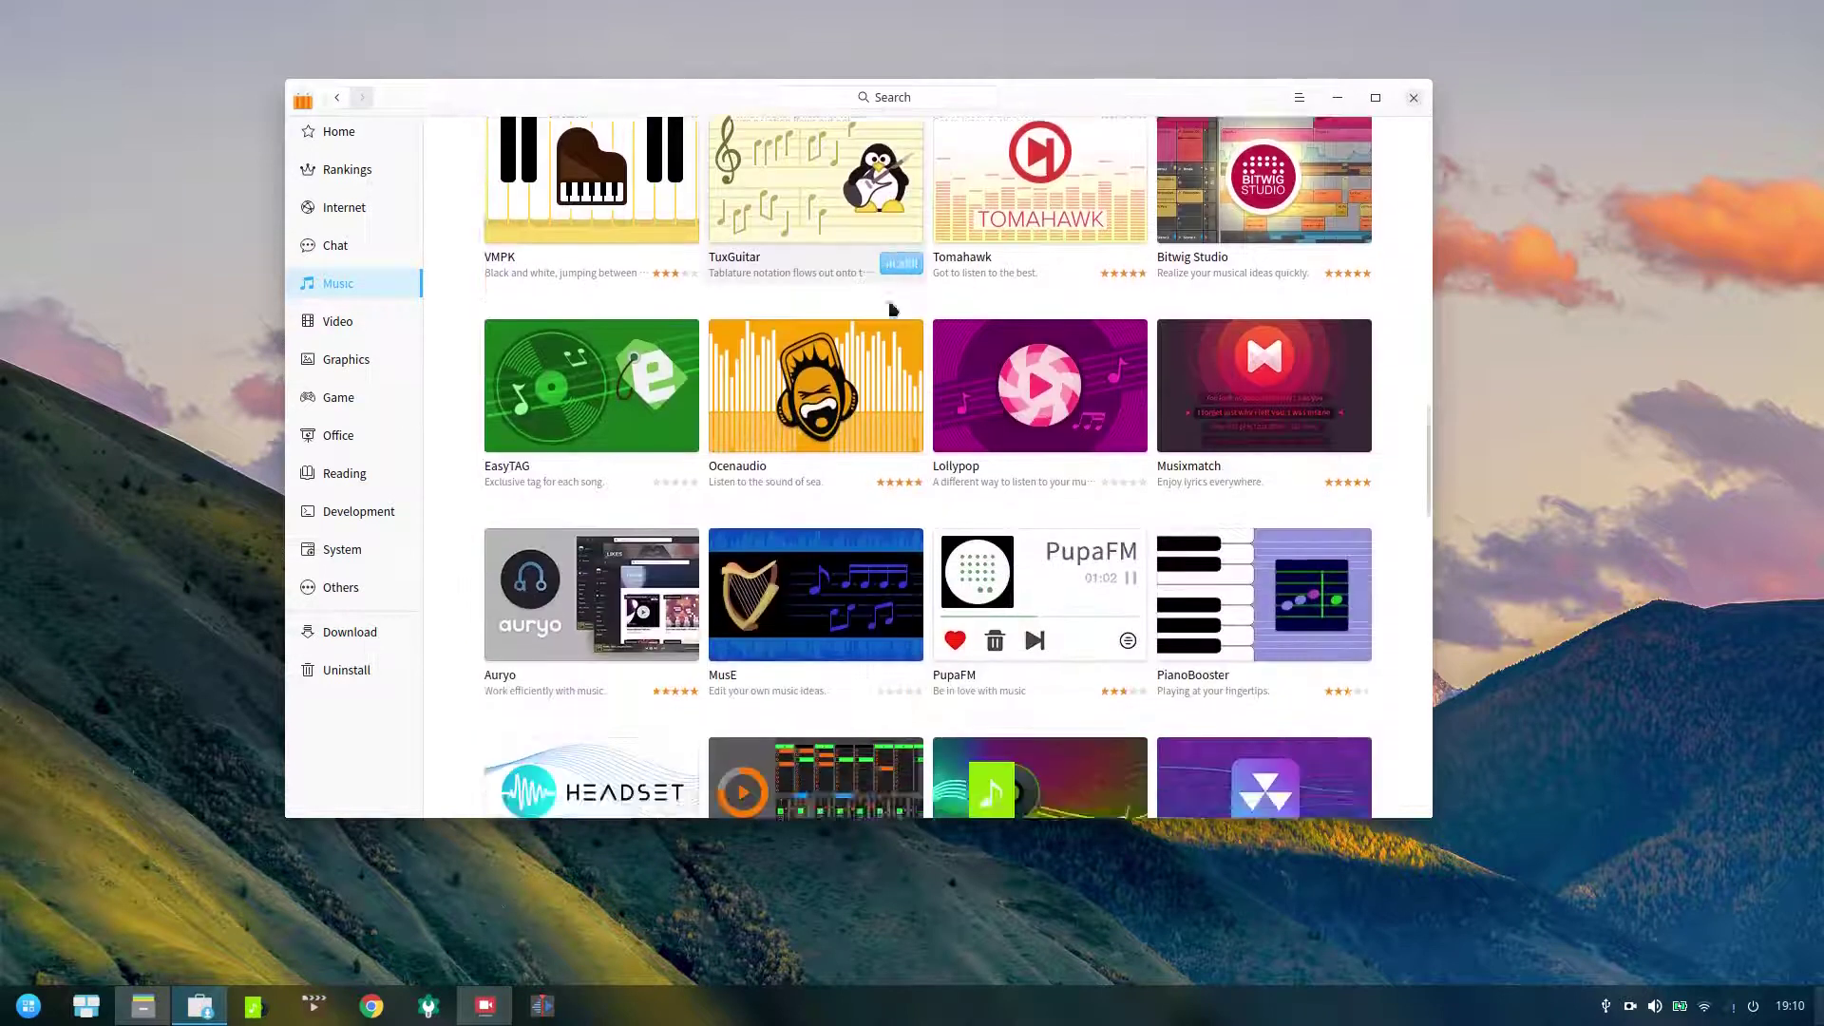
scroll(891, 306, "down", 2)
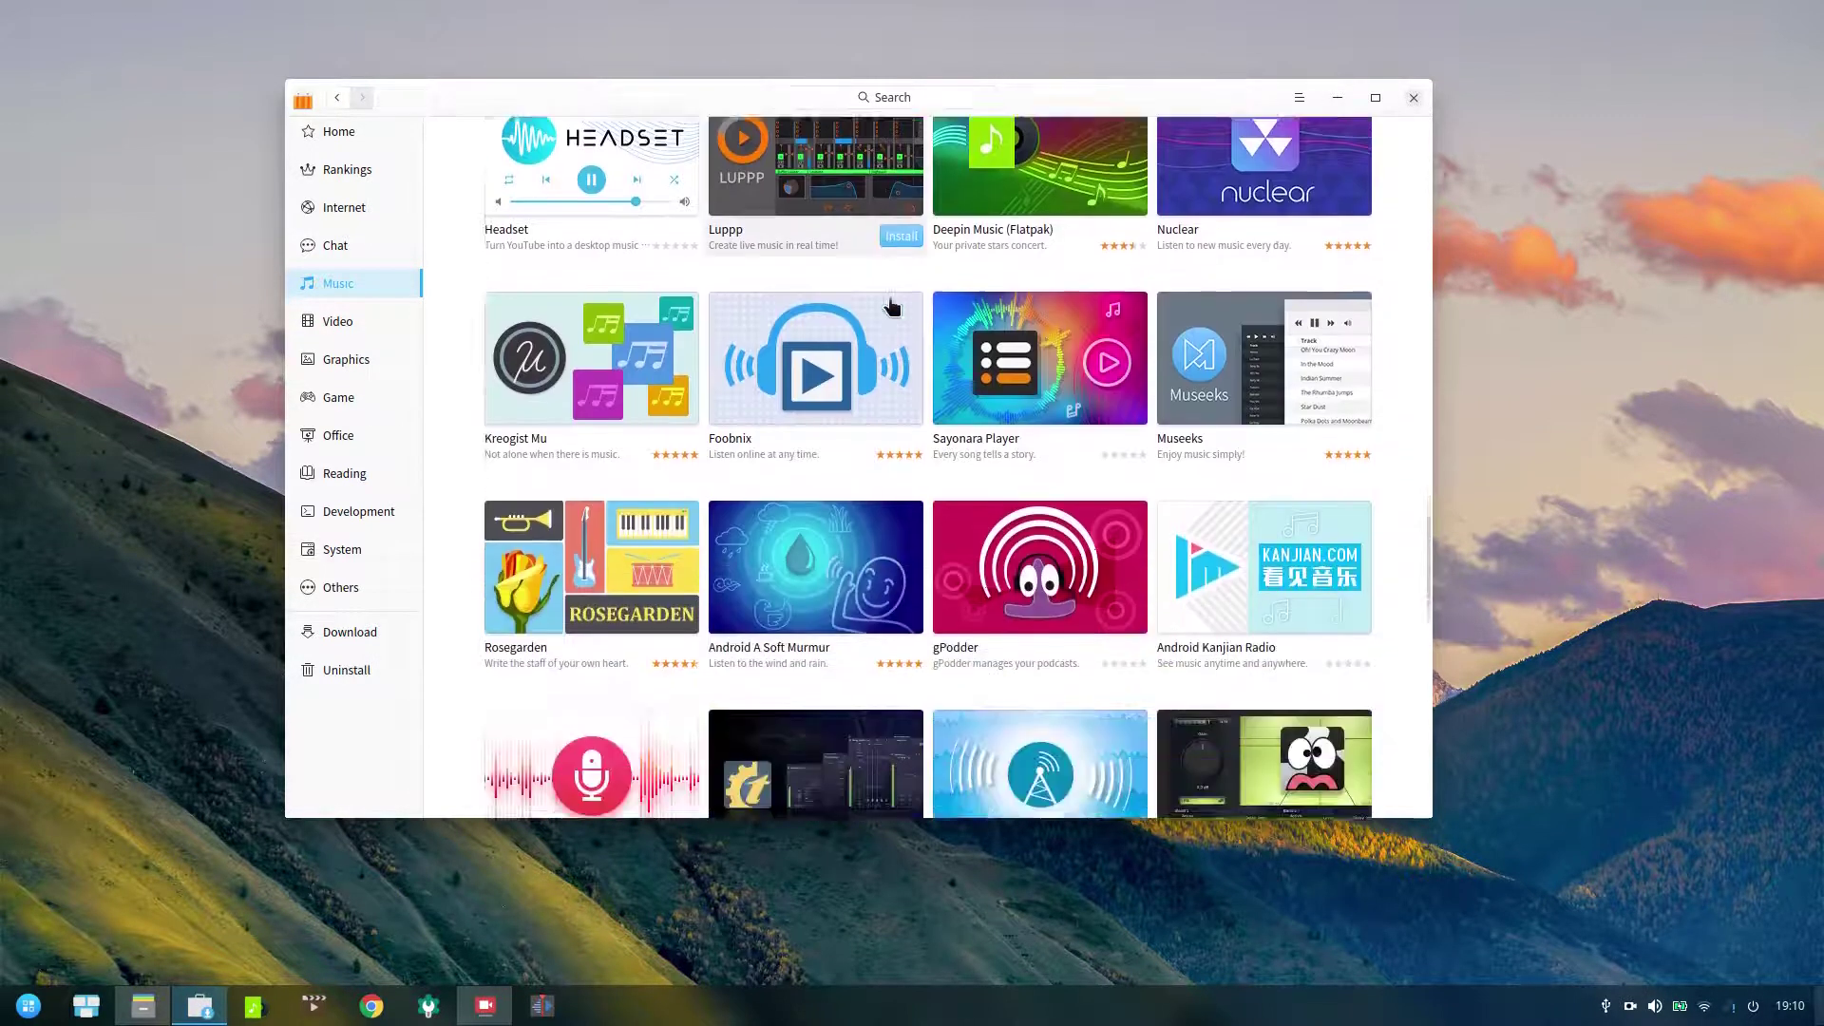
scroll(891, 306, "down", 2)
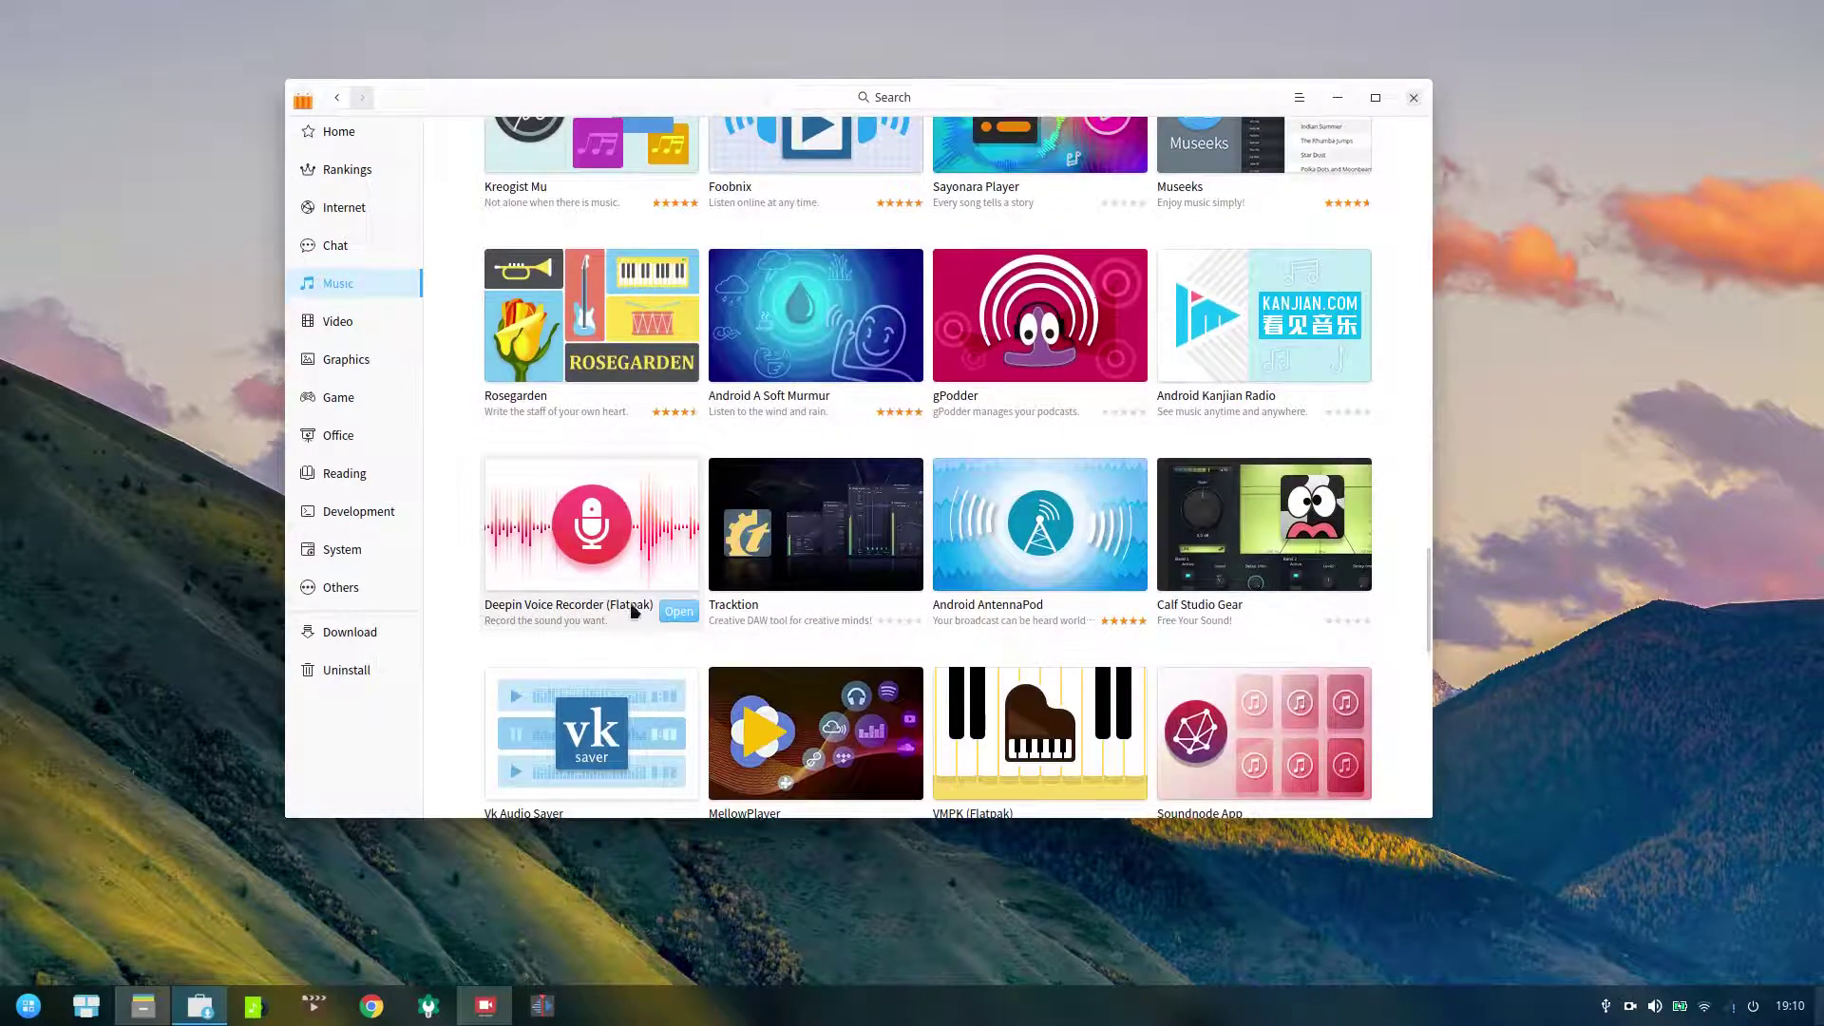
scroll(860, 523, "down", 3)
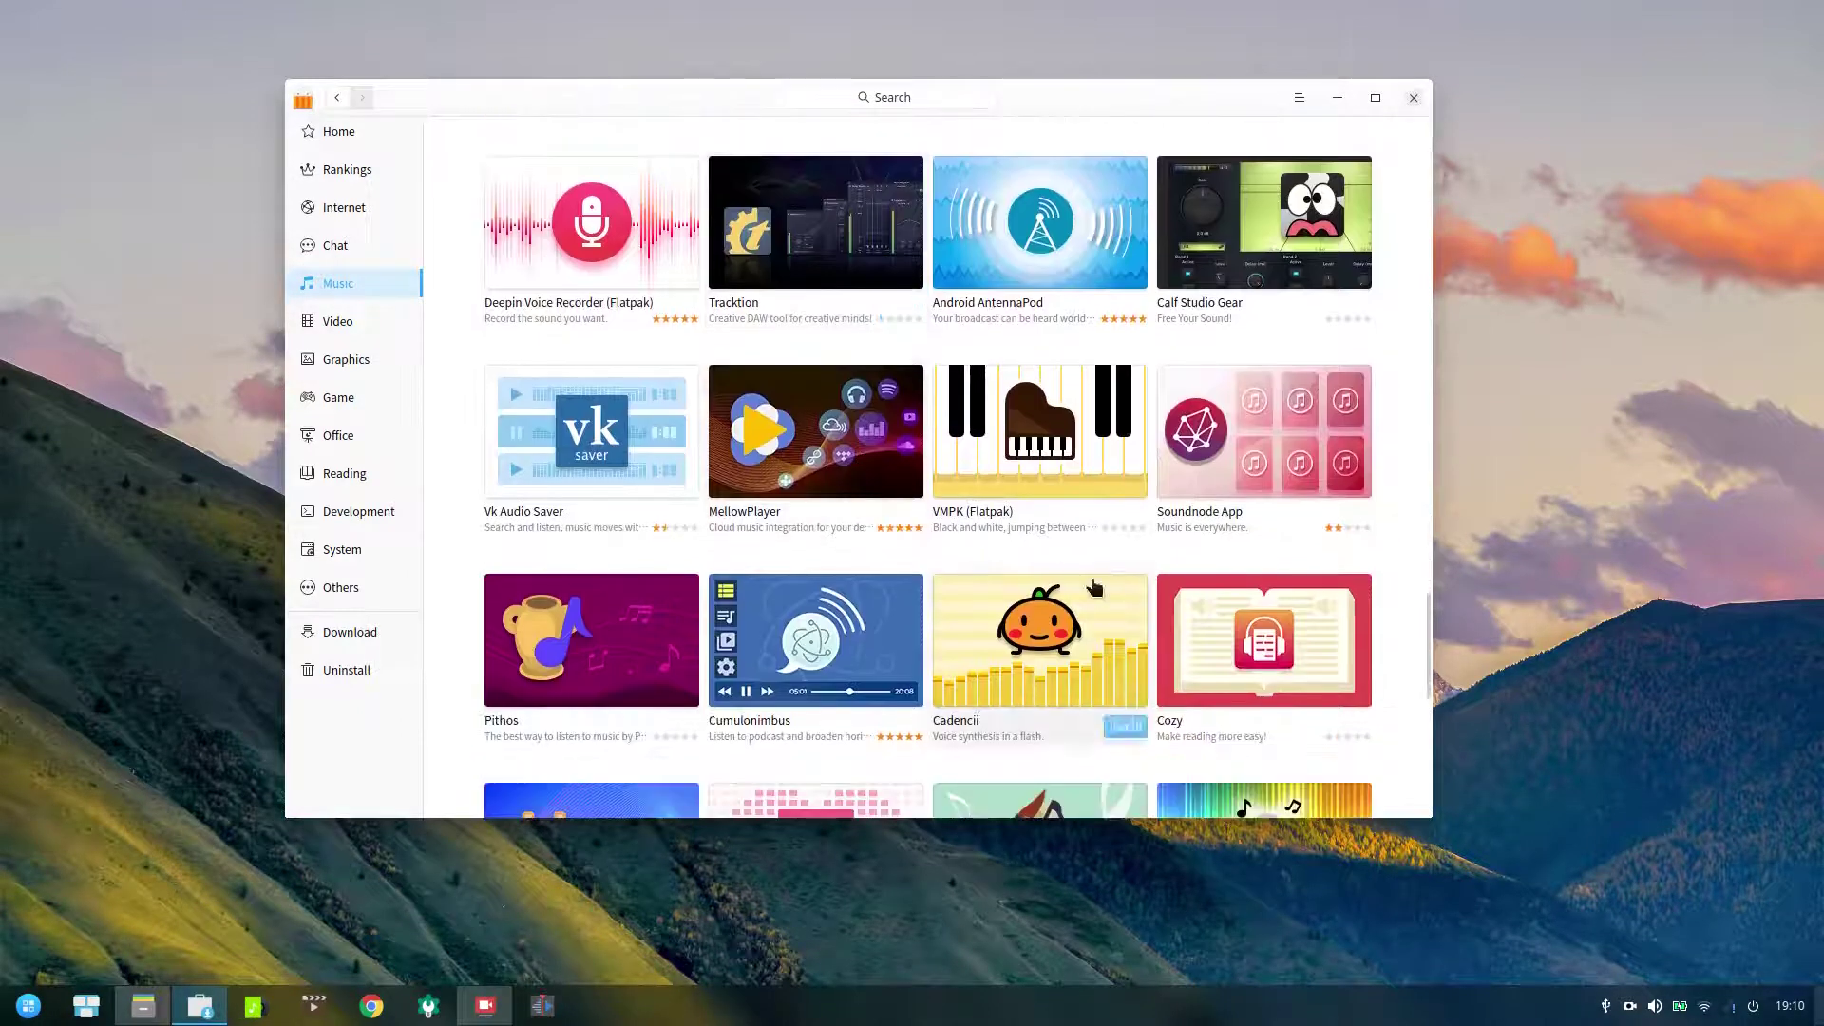
scroll(700, 460, "down", 2)
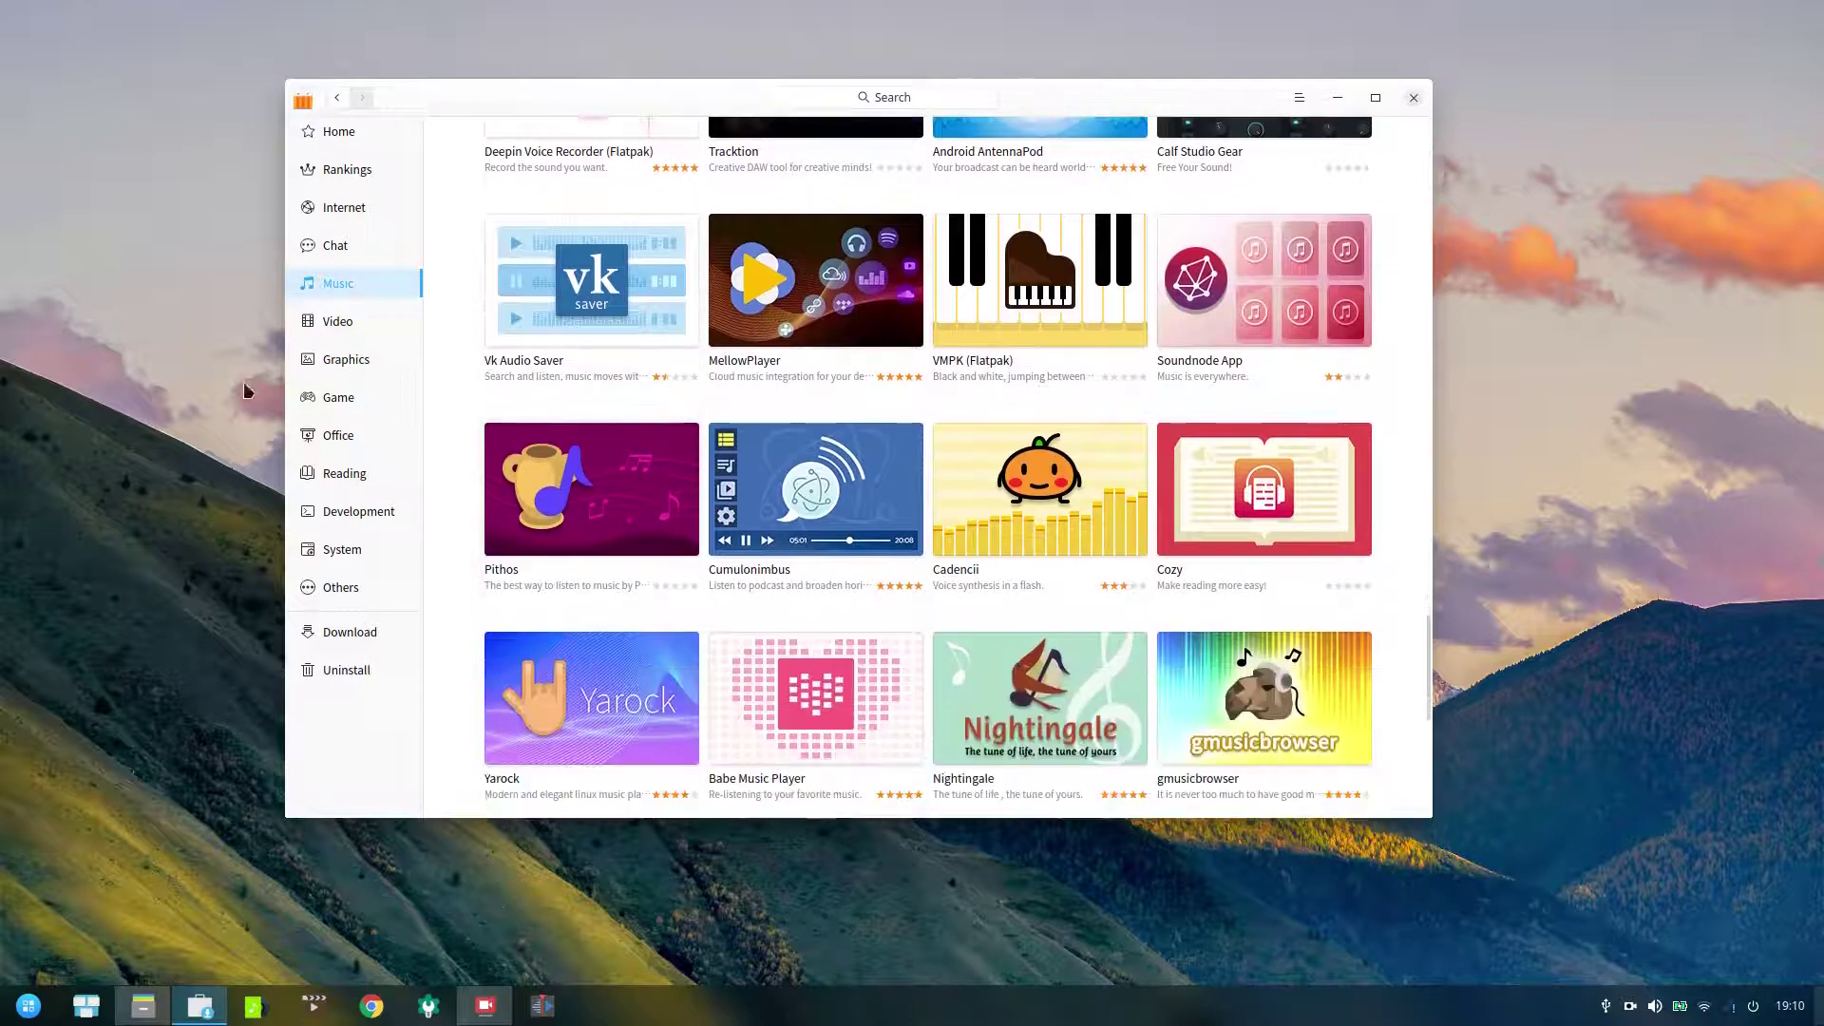
Step: Browse the browsers, download managers and other apps in the store's Internet category
left_click(340, 211)
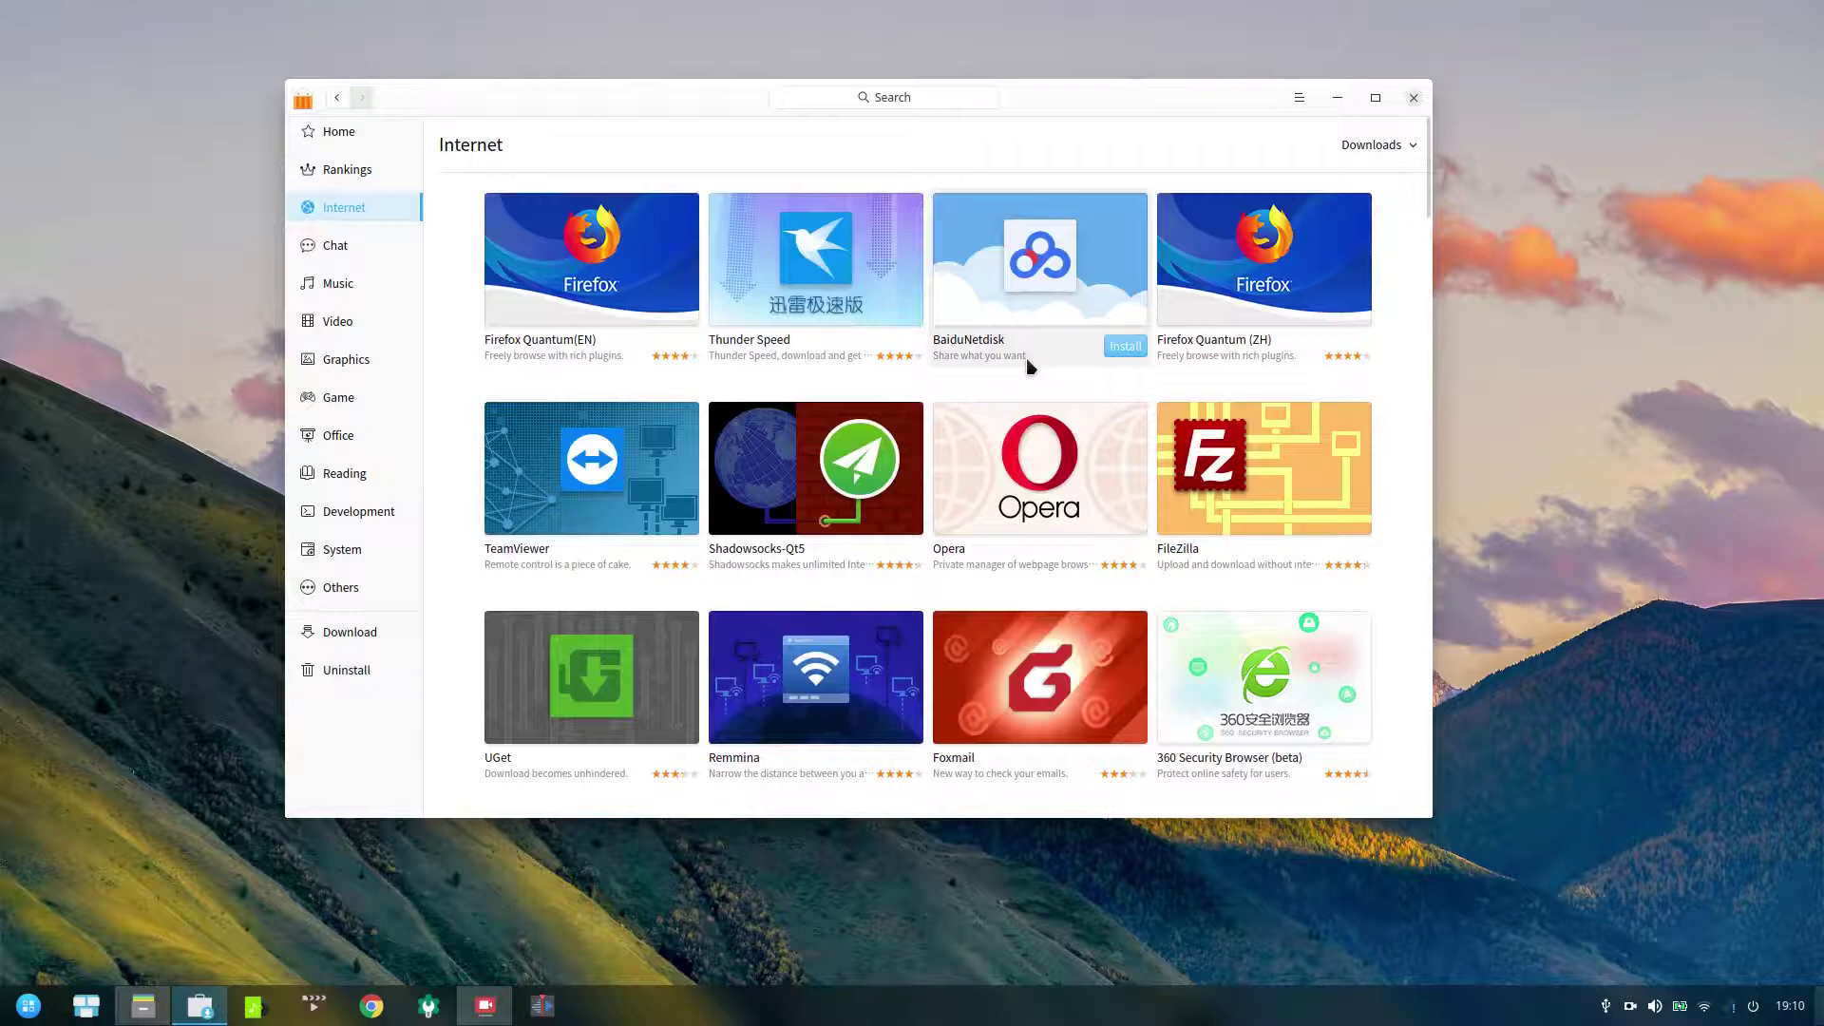
scroll(1029, 367, "down", 8)
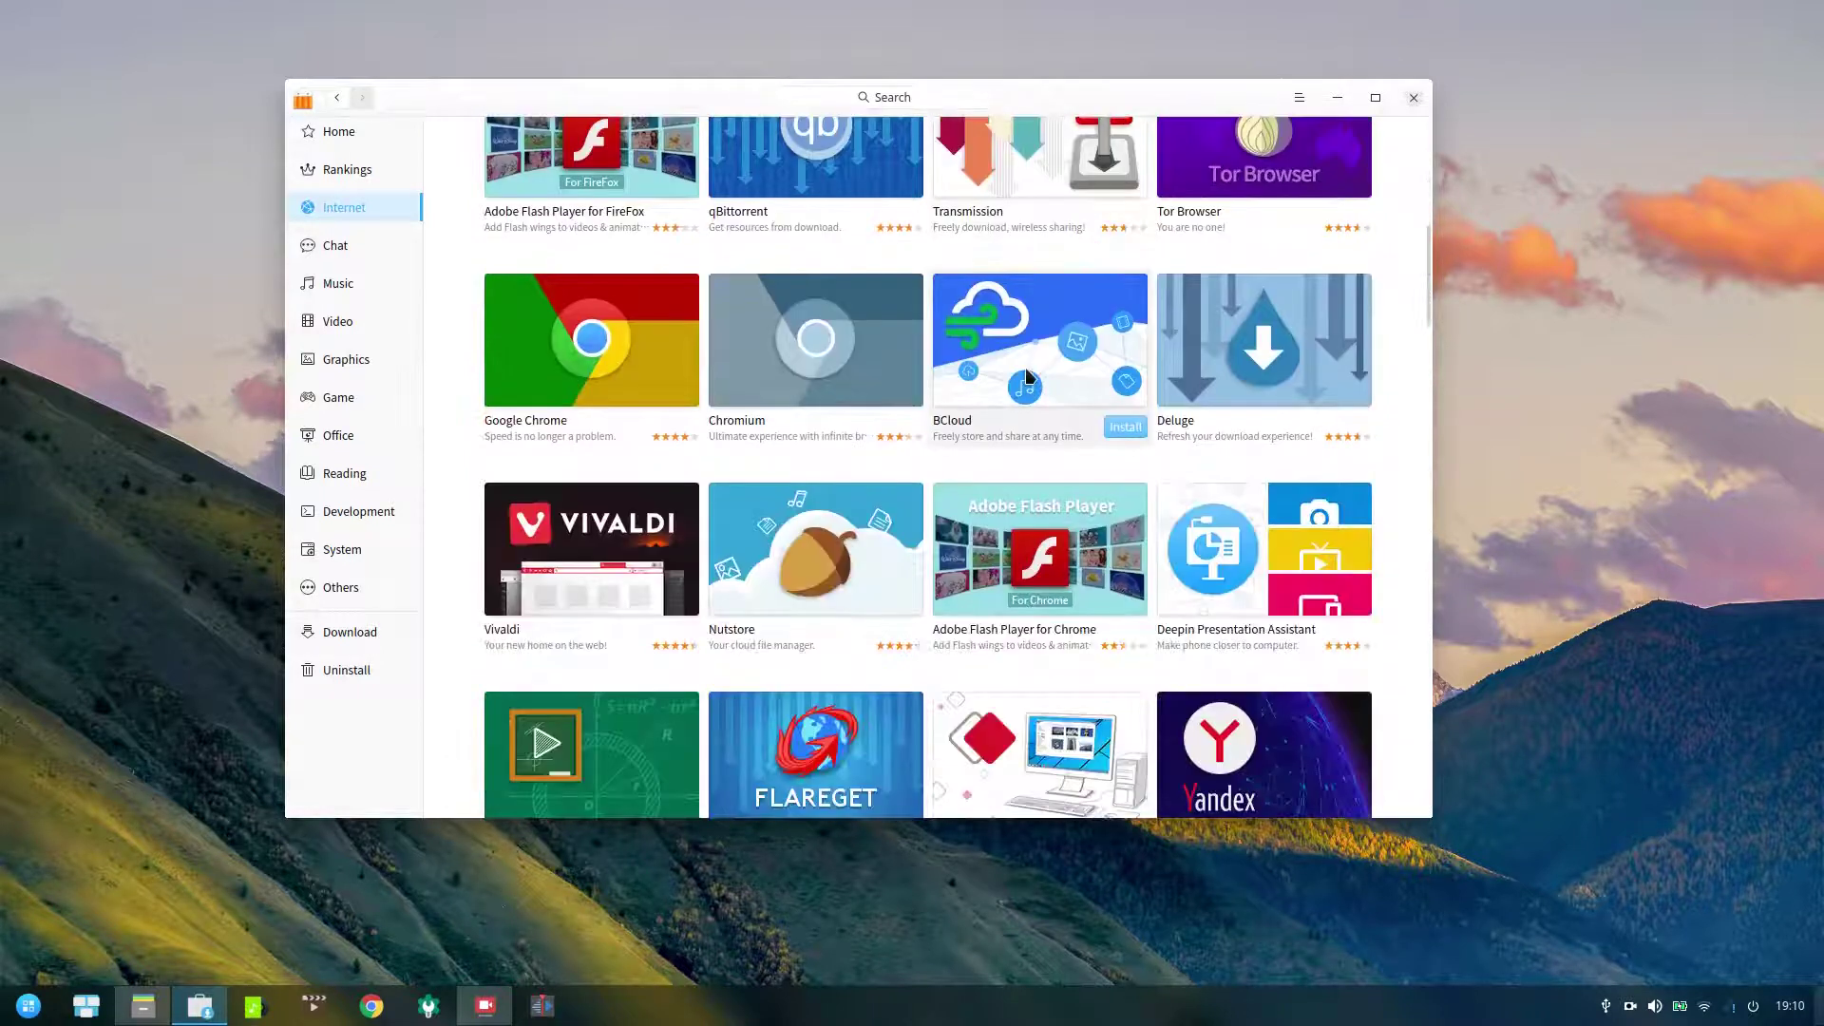
scroll(1026, 375, "down", 2)
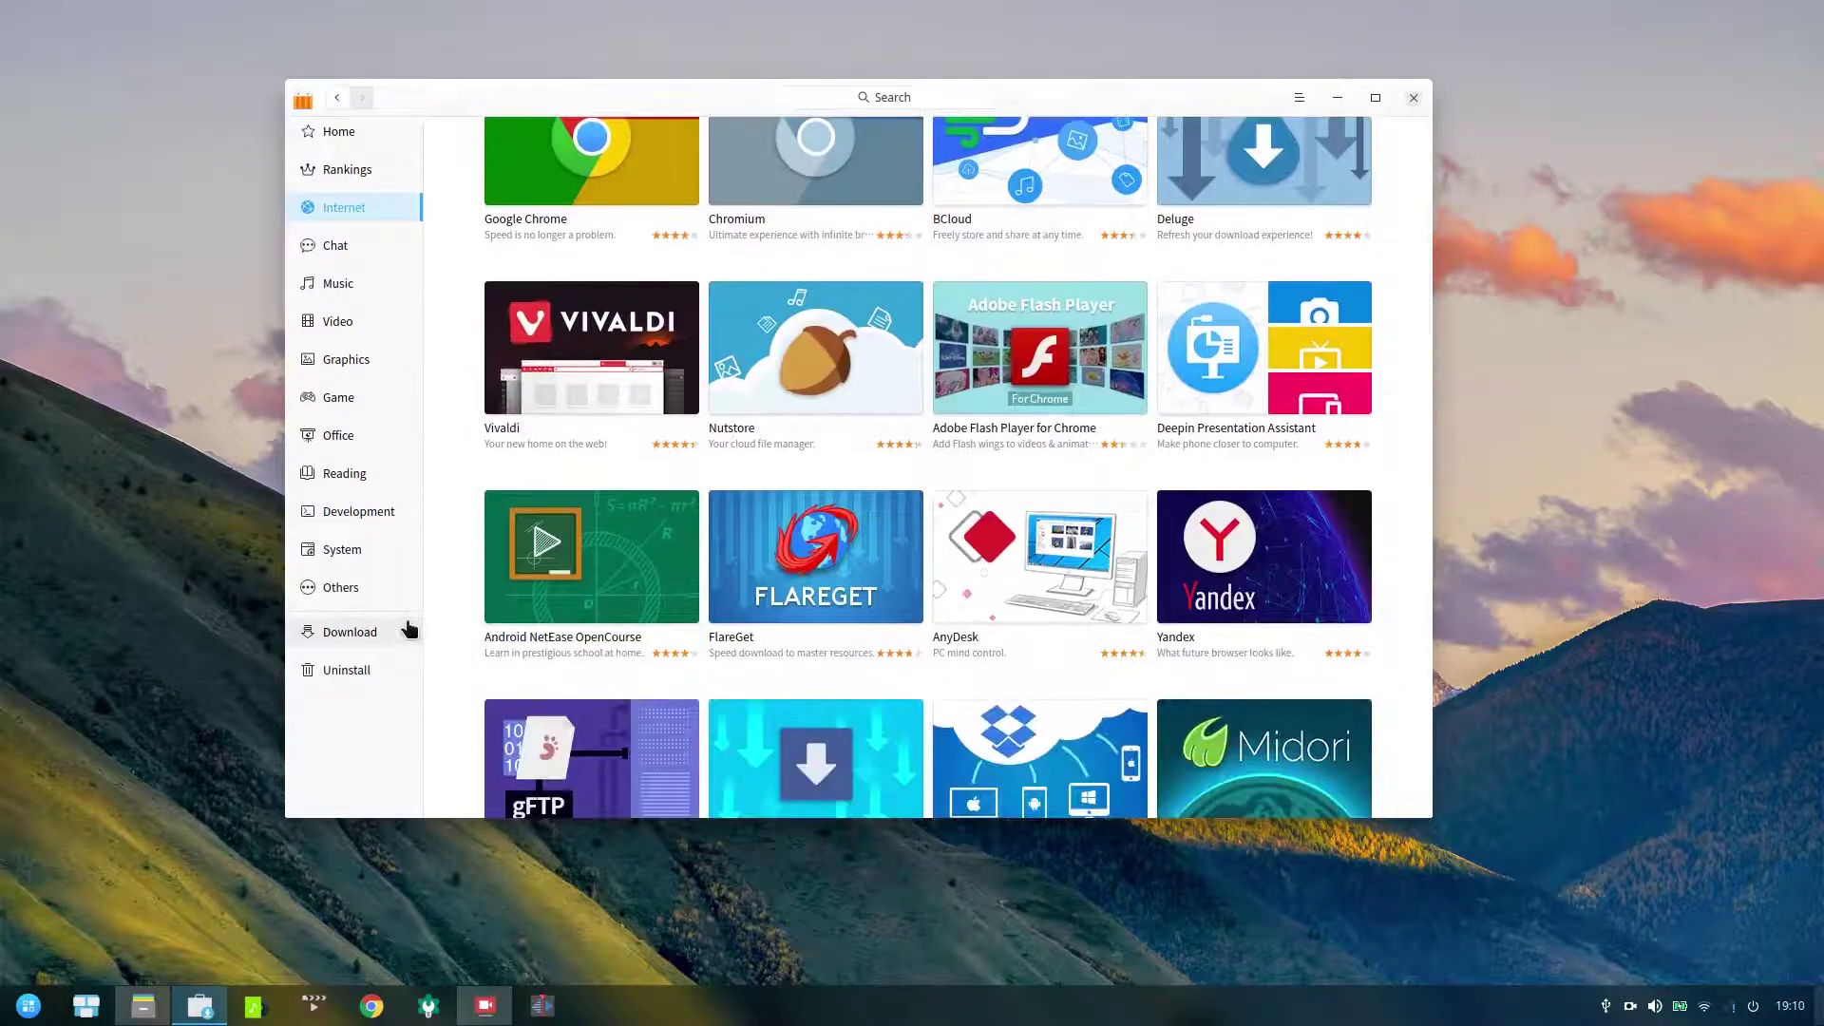
Step: Reopen the Flatpak Apps topic from Hot Topics on the store's home page and return to the home page
left_click(340, 133)
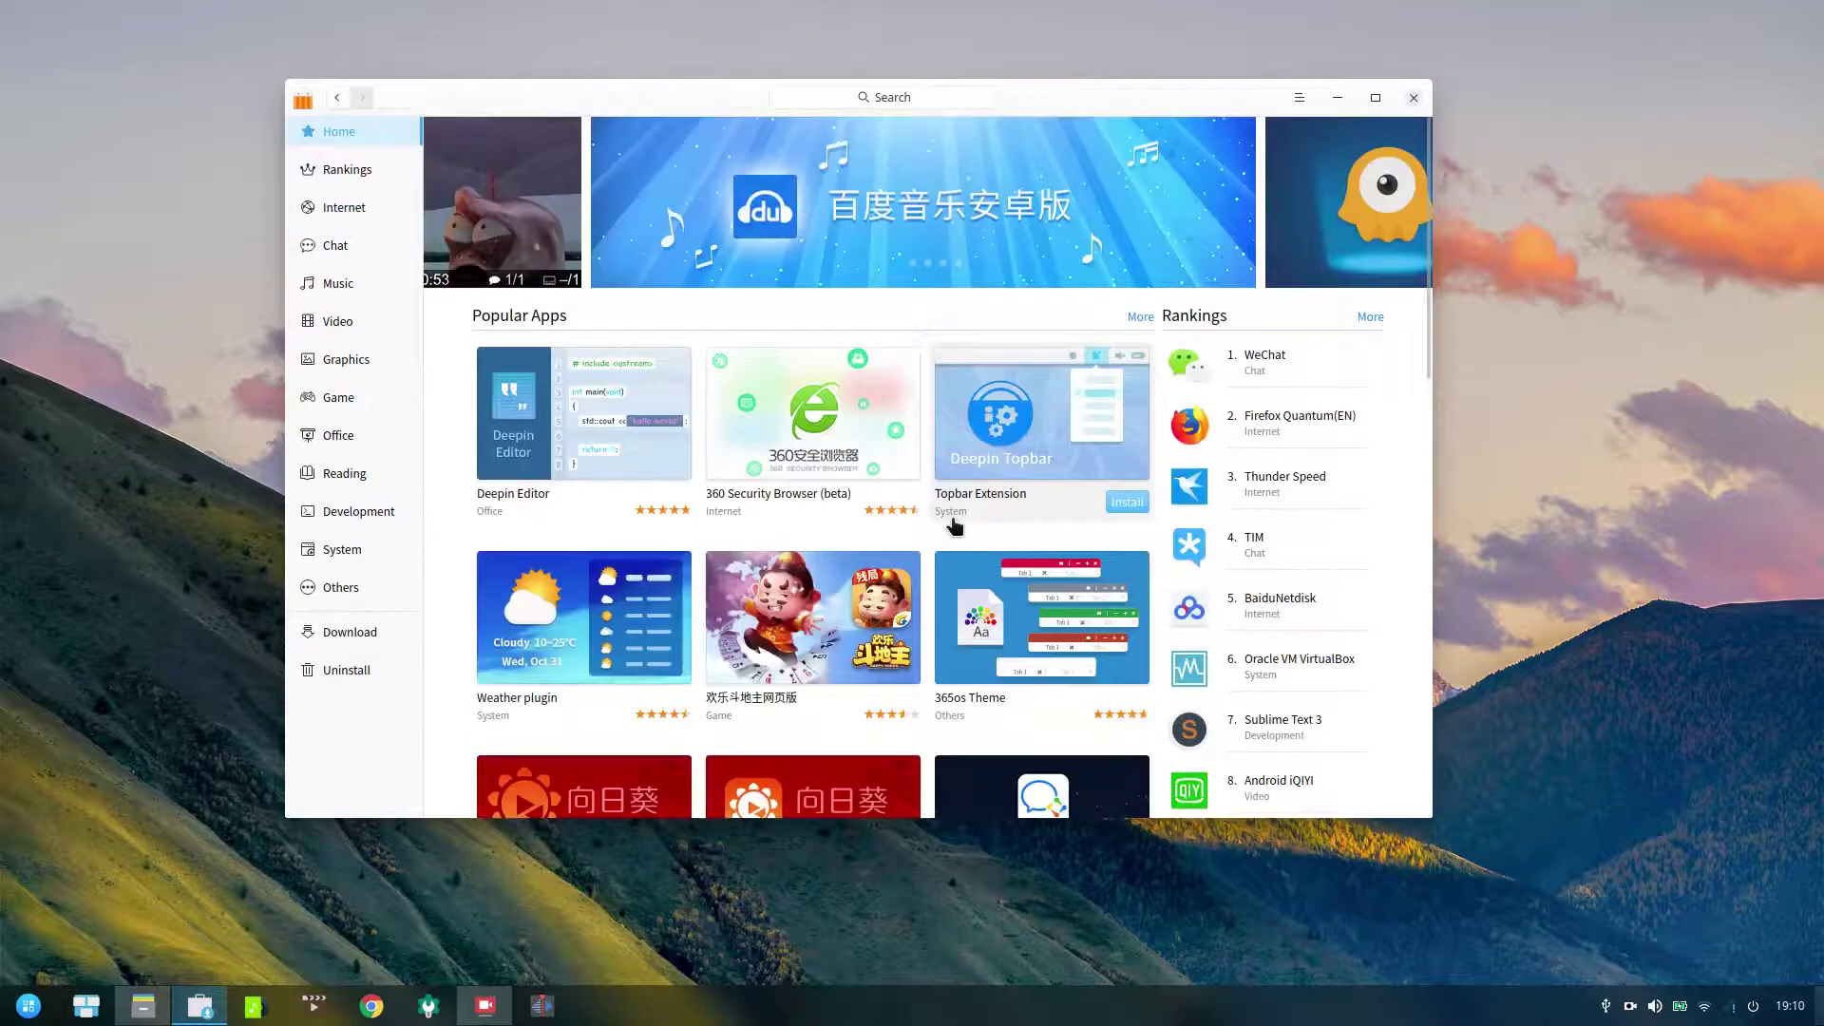
scroll(955, 526, "down", 15)
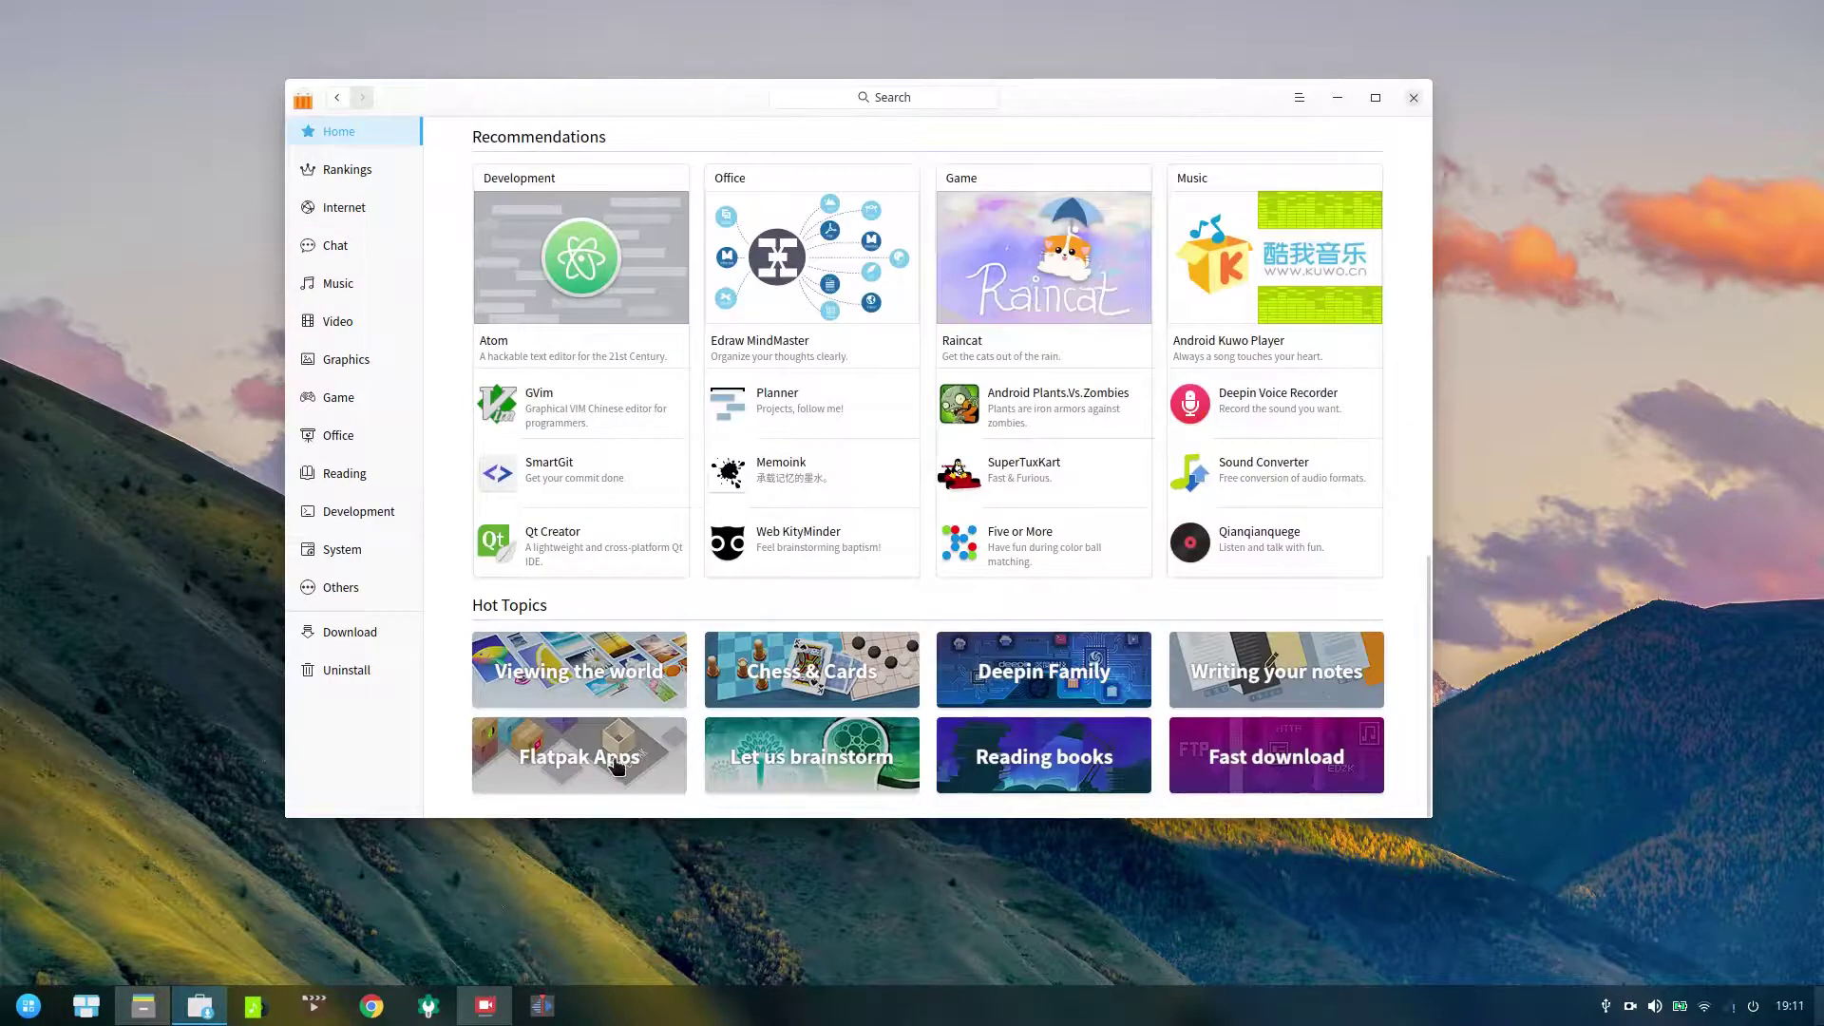
left_click(591, 766)
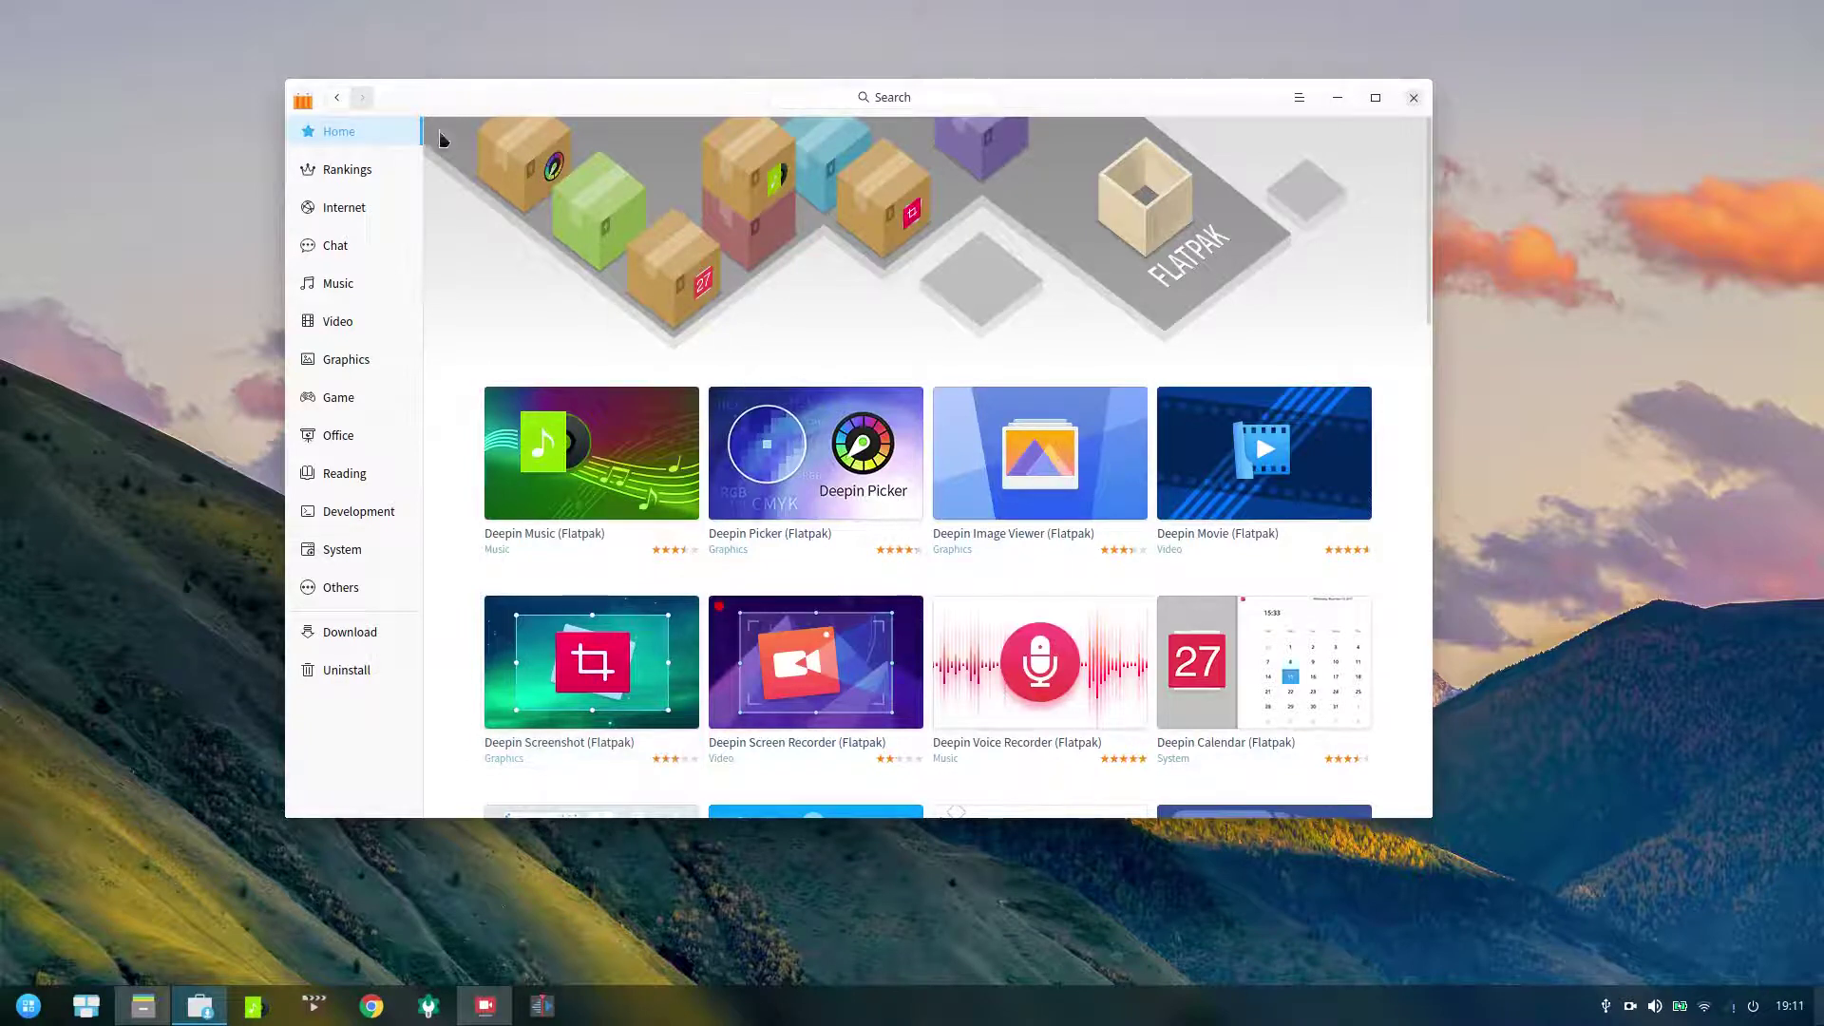
left_click(338, 99)
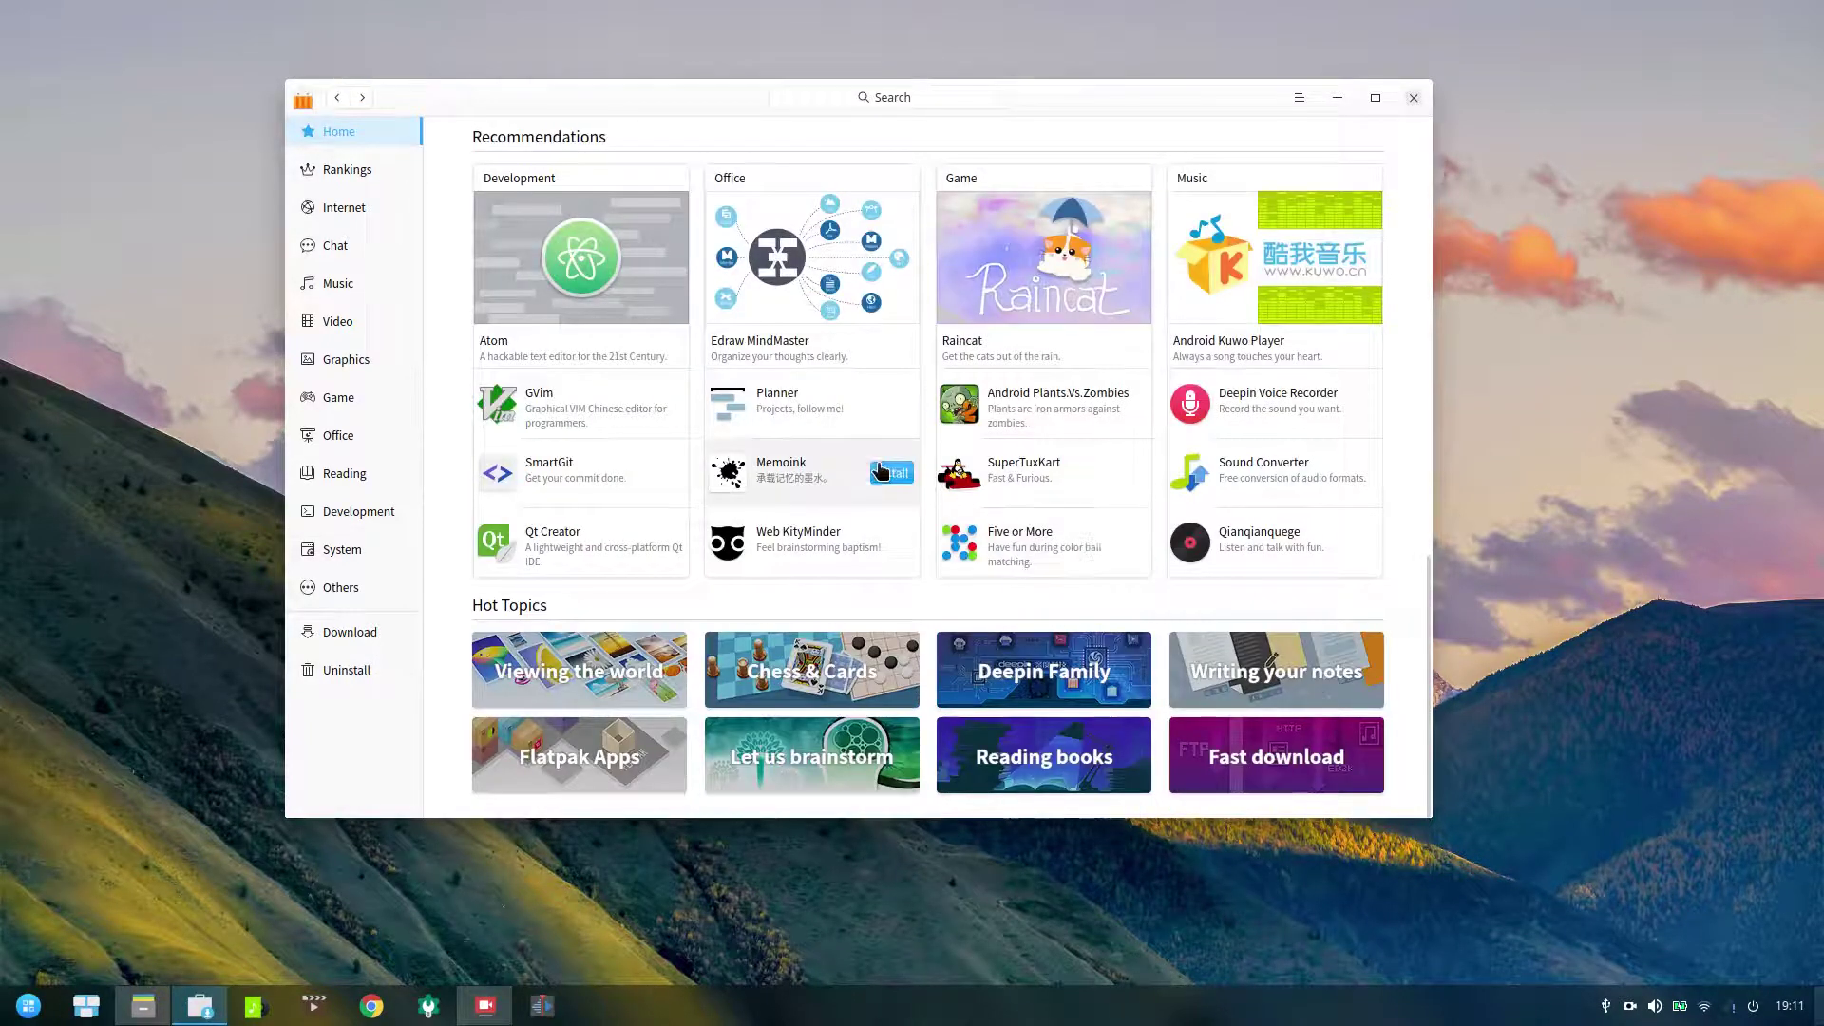
Step: View the apps in the store's Fast download topic and return to the Hot Topics on the home page
scroll(875, 468, "up", 4)
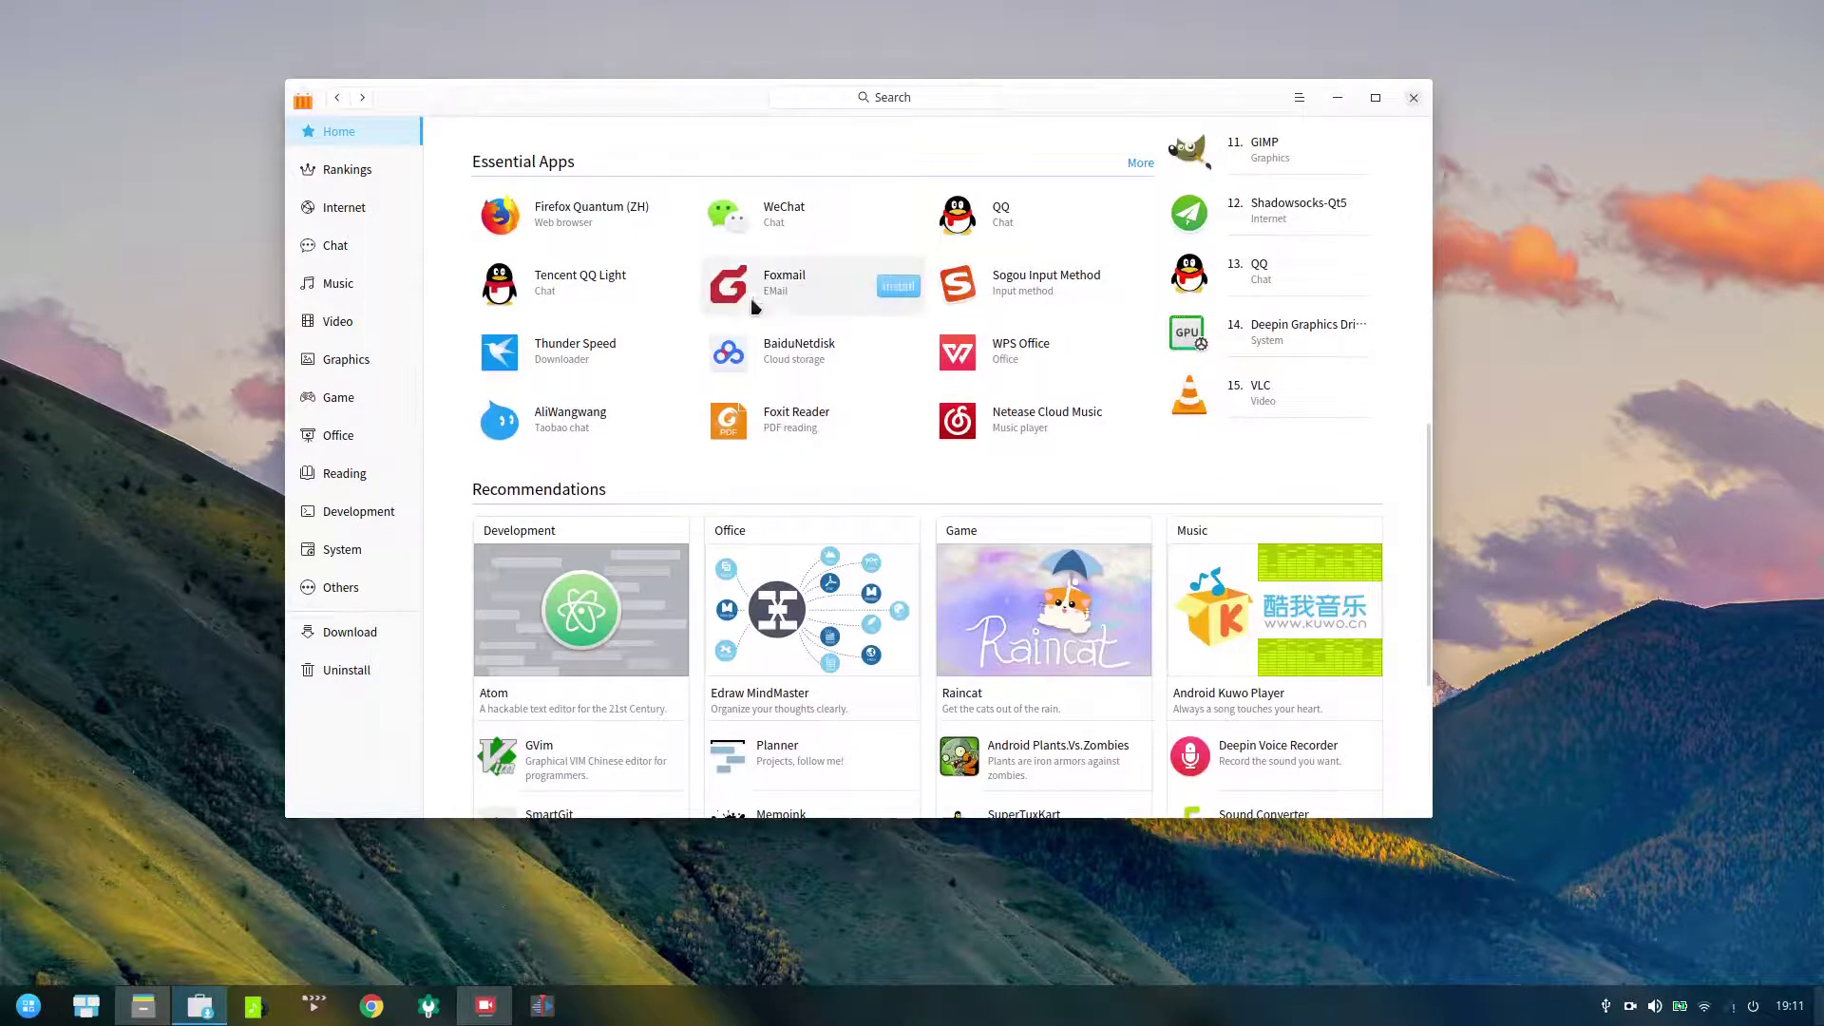
scroll(756, 306, "down", 4)
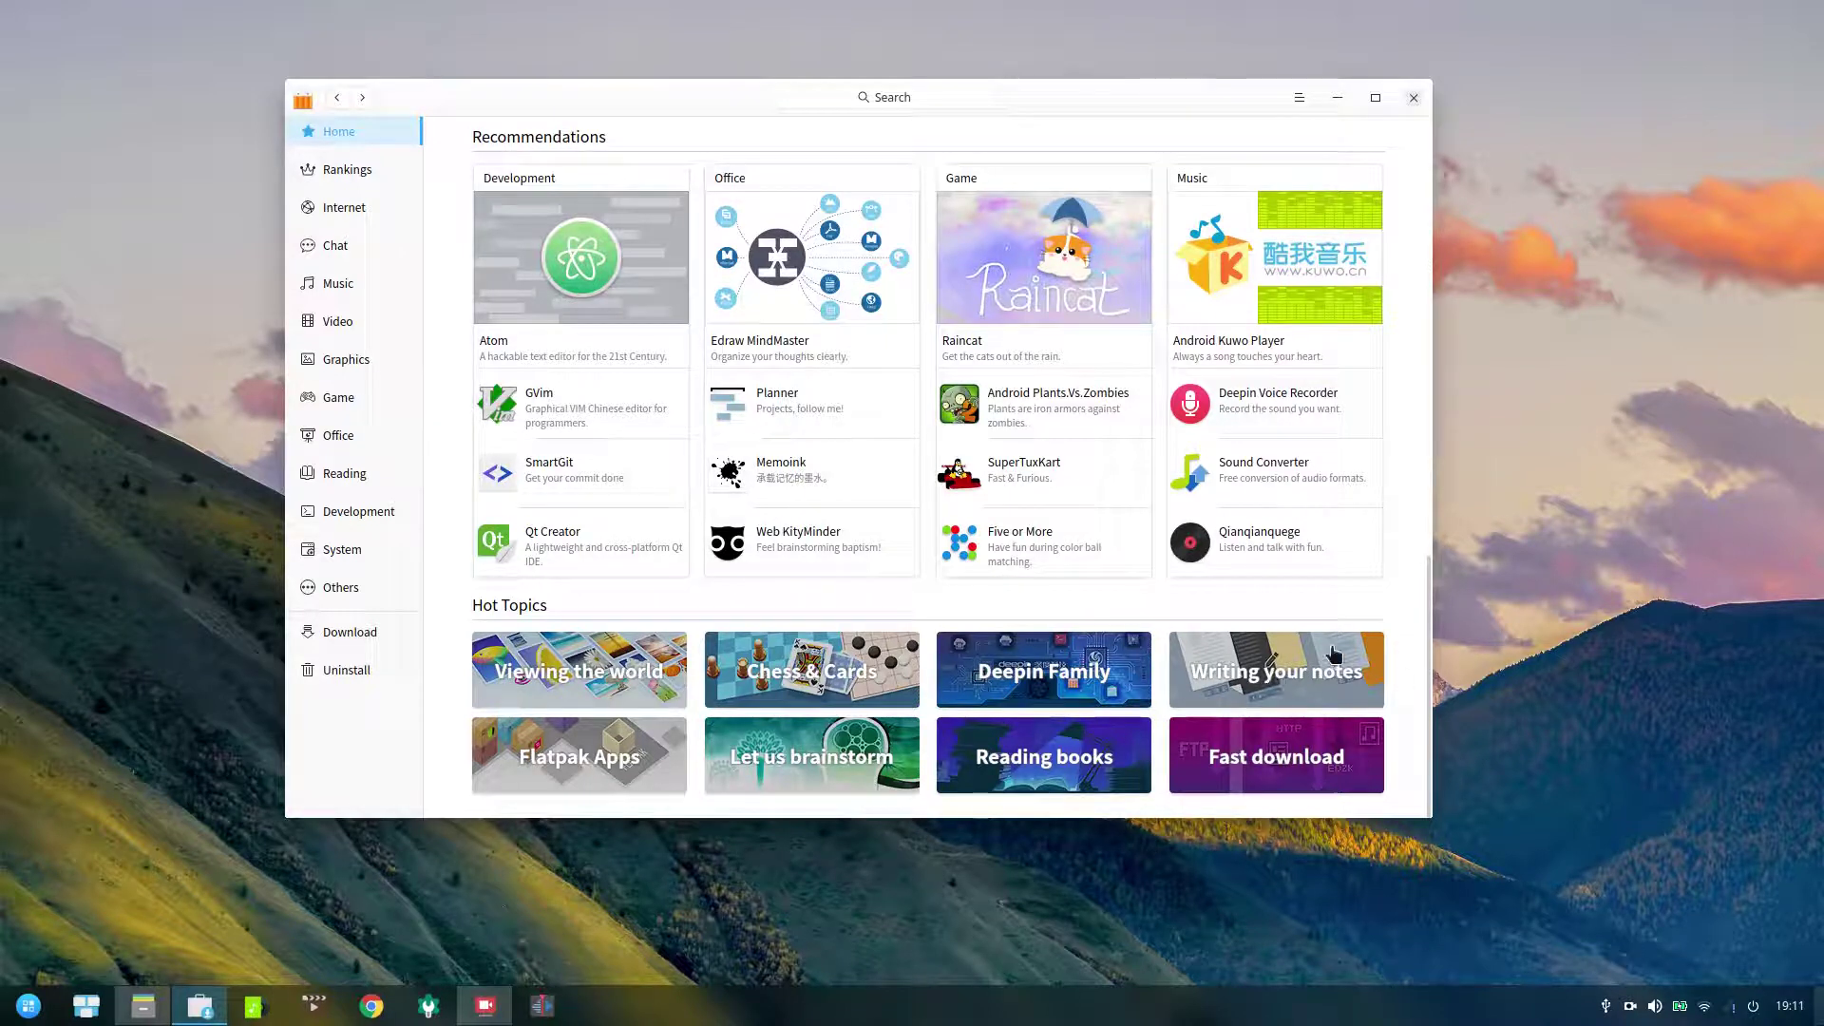
left_click(1311, 760)
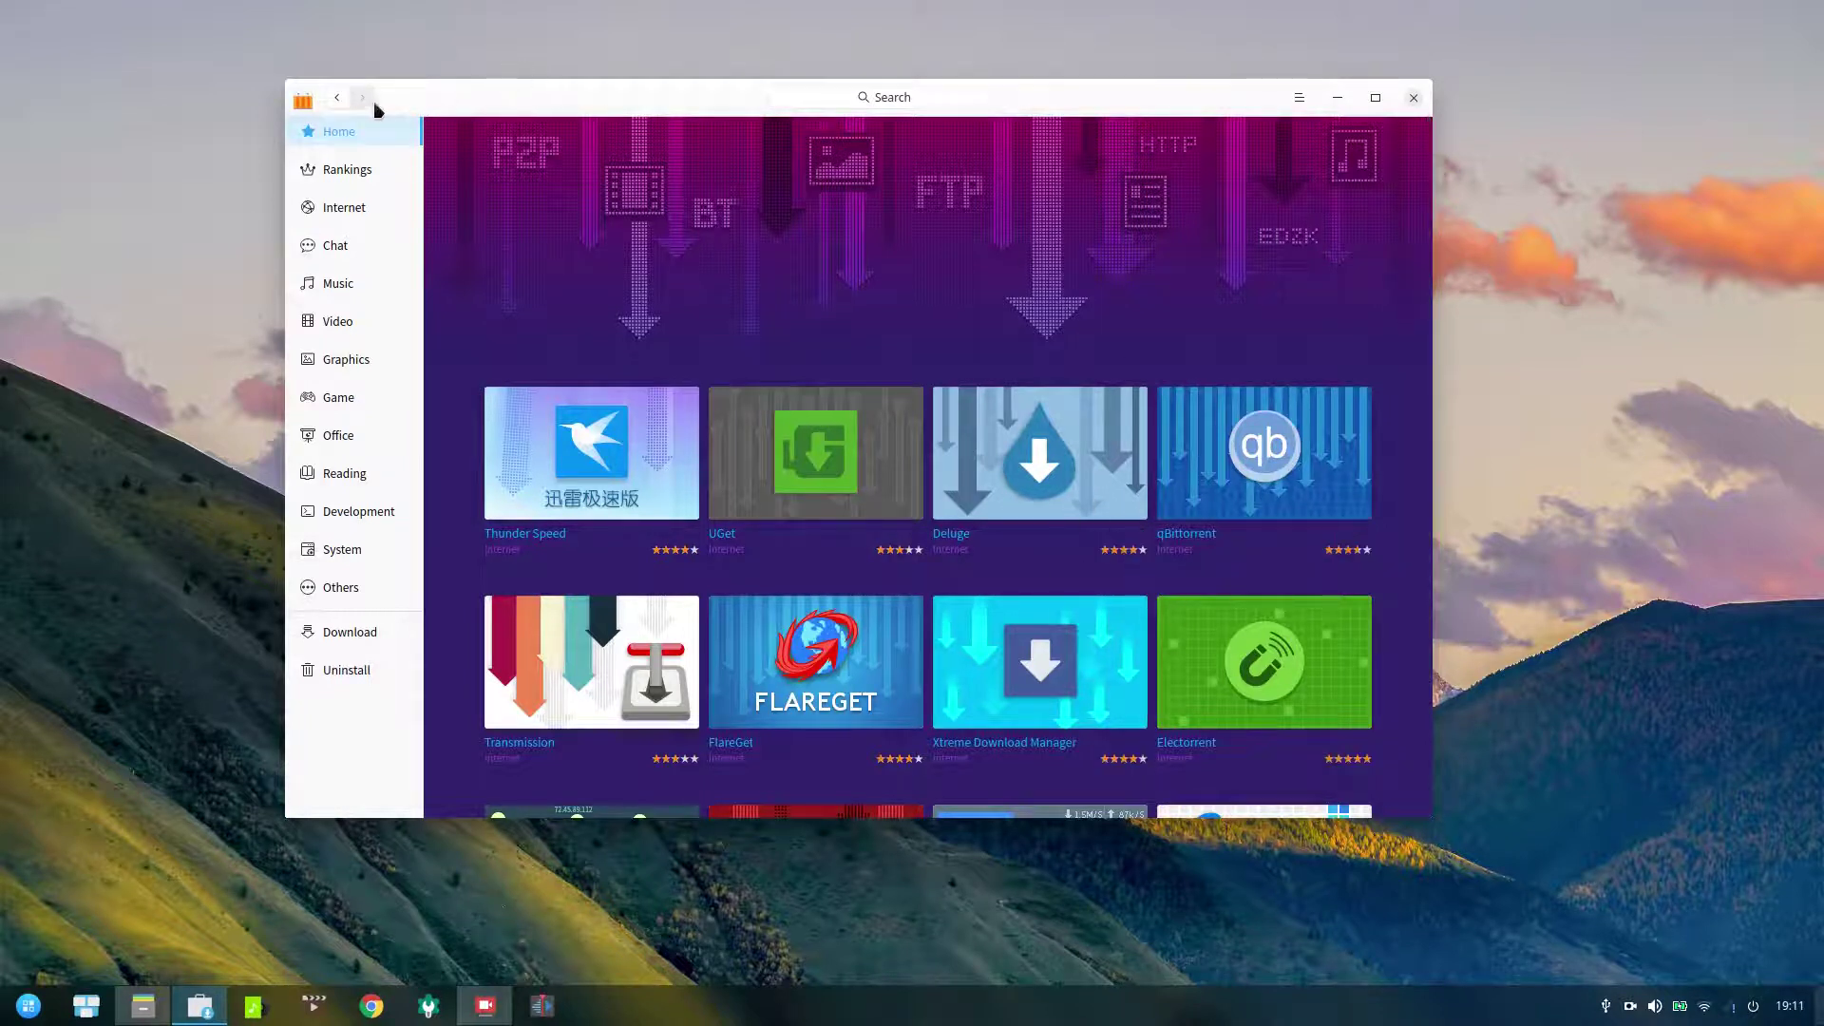
left_click(340, 96)
scroll(1237, 382, "down", 5)
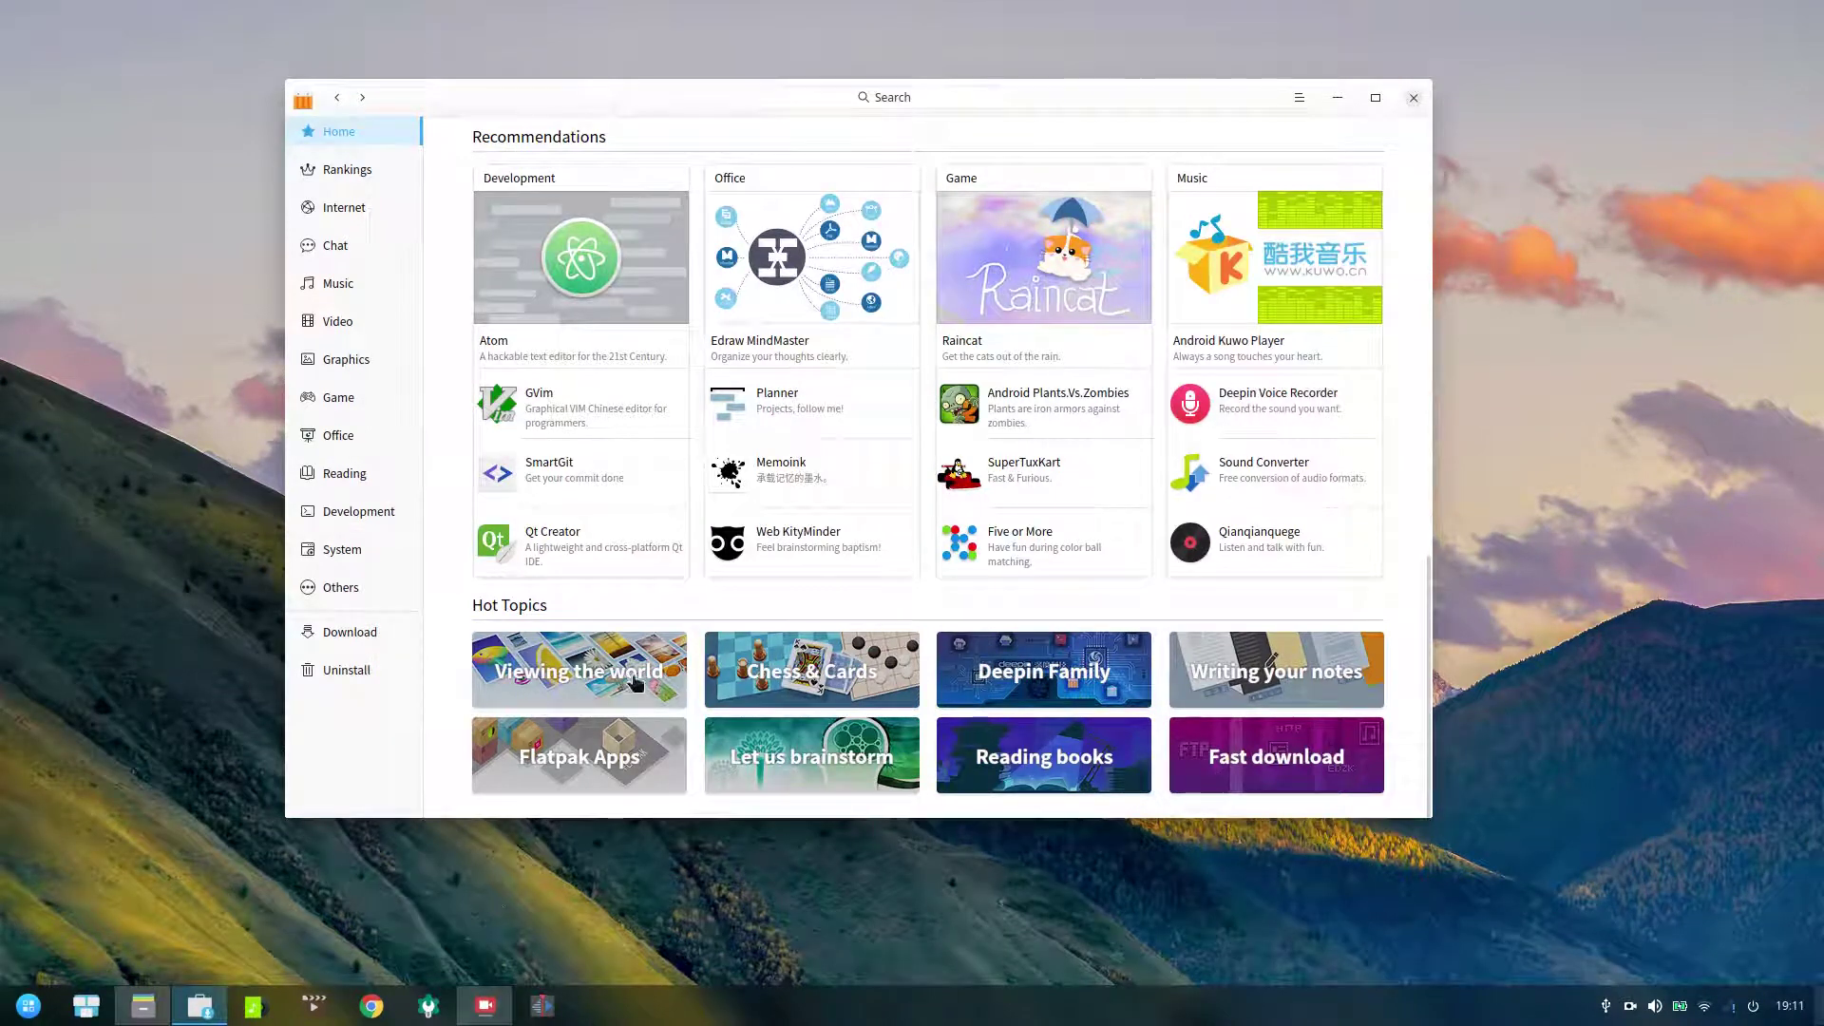
Step: Look through the image viewer apps in the Viewing the world topic and go back to the store's home page
left_click(602, 658)
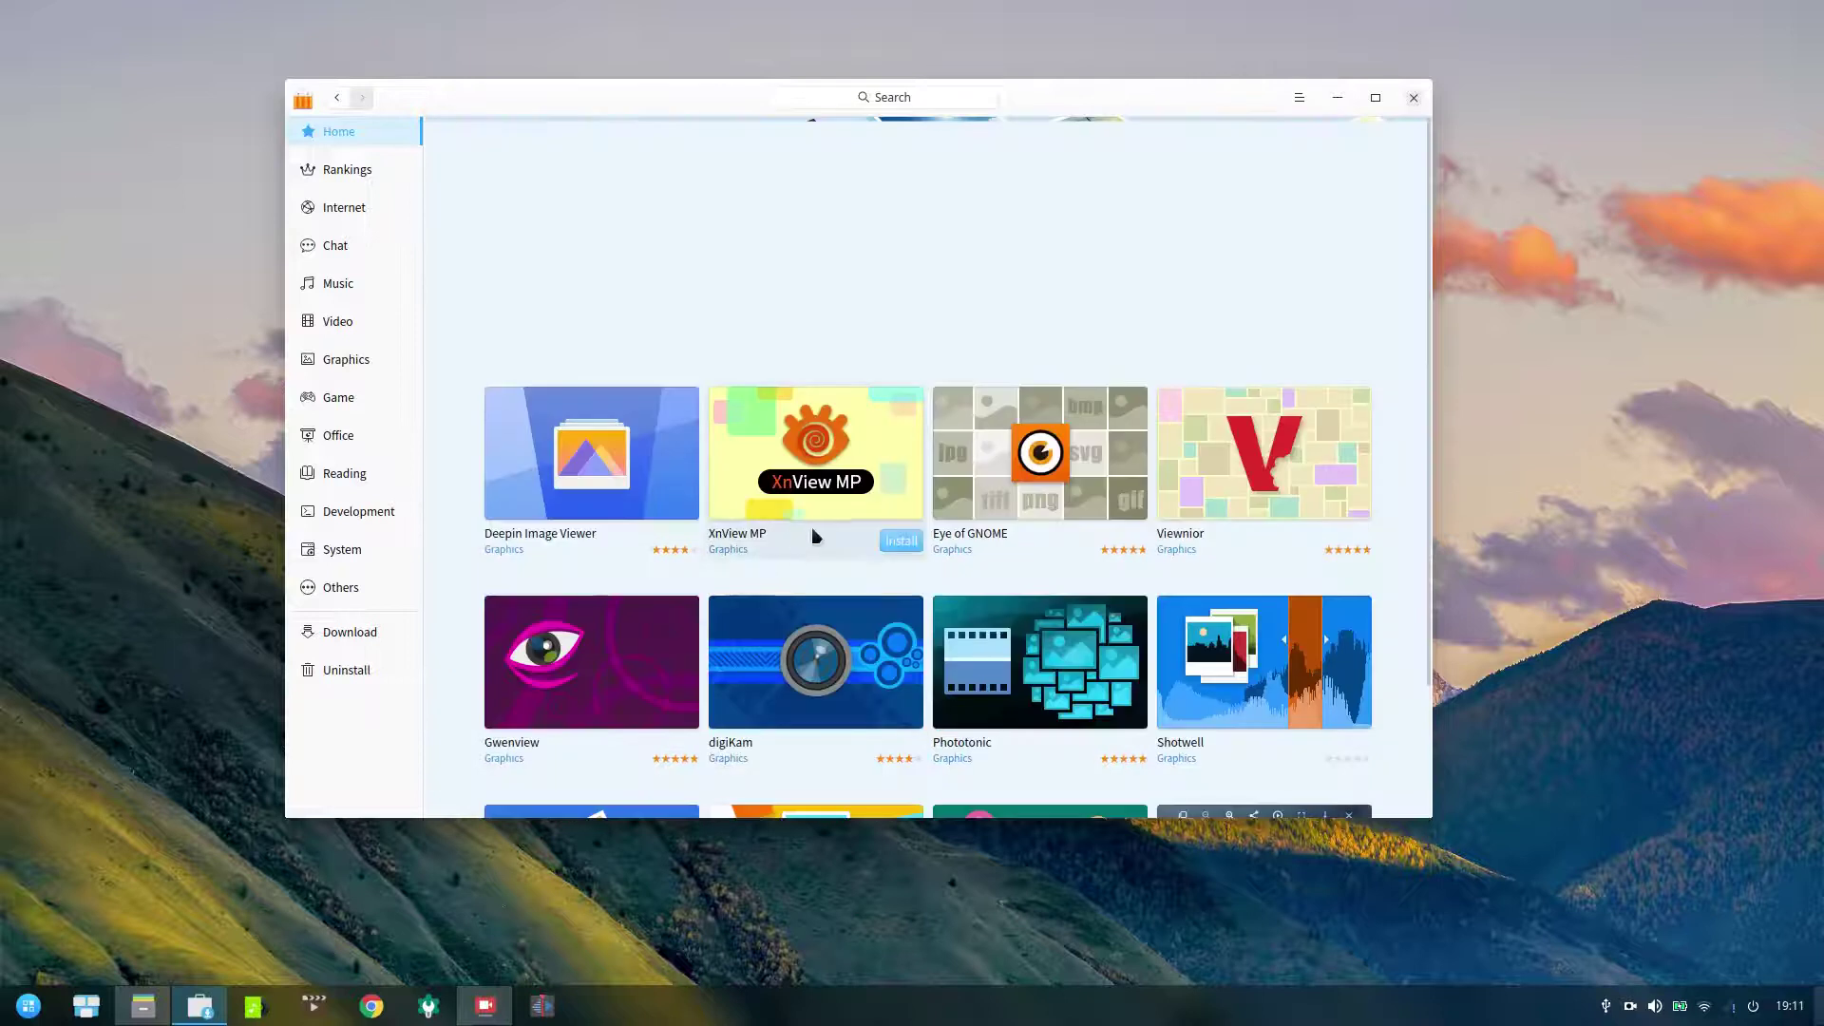
scroll(816, 535, "down", 5)
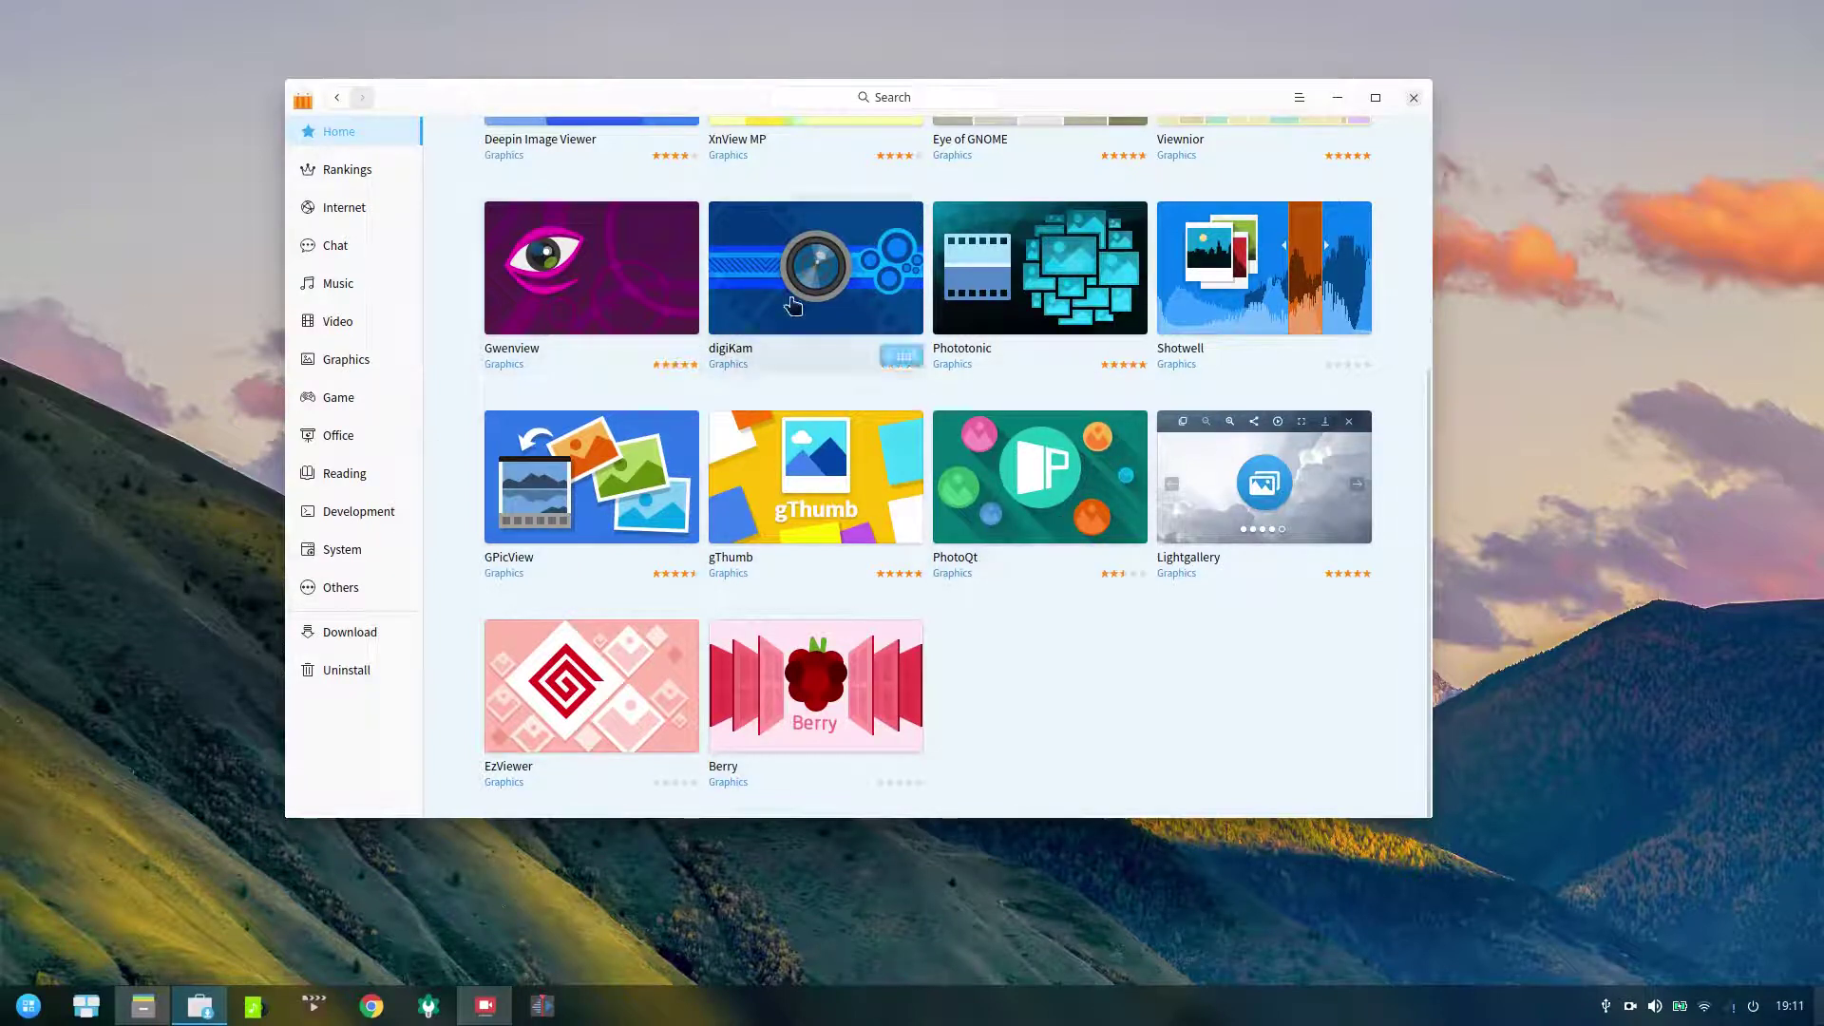
scroll(1151, 434, "up", 5)
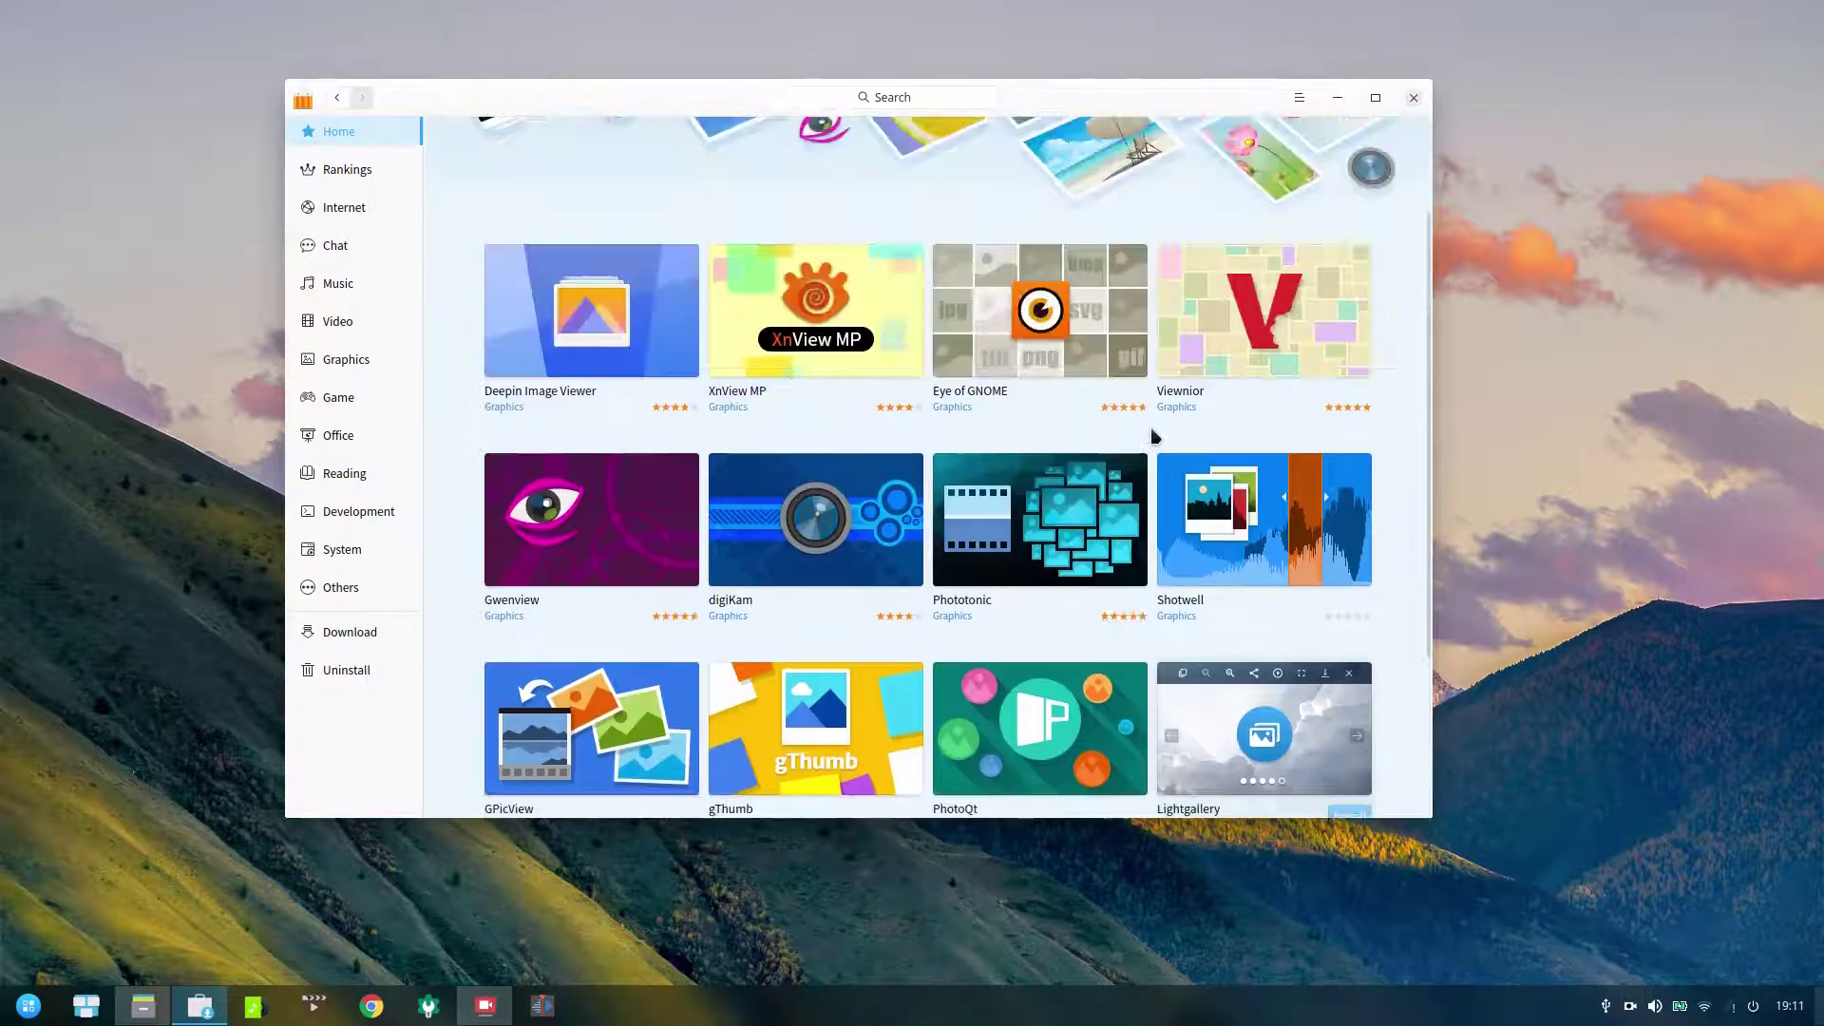
scroll(1152, 433, "down", 4)
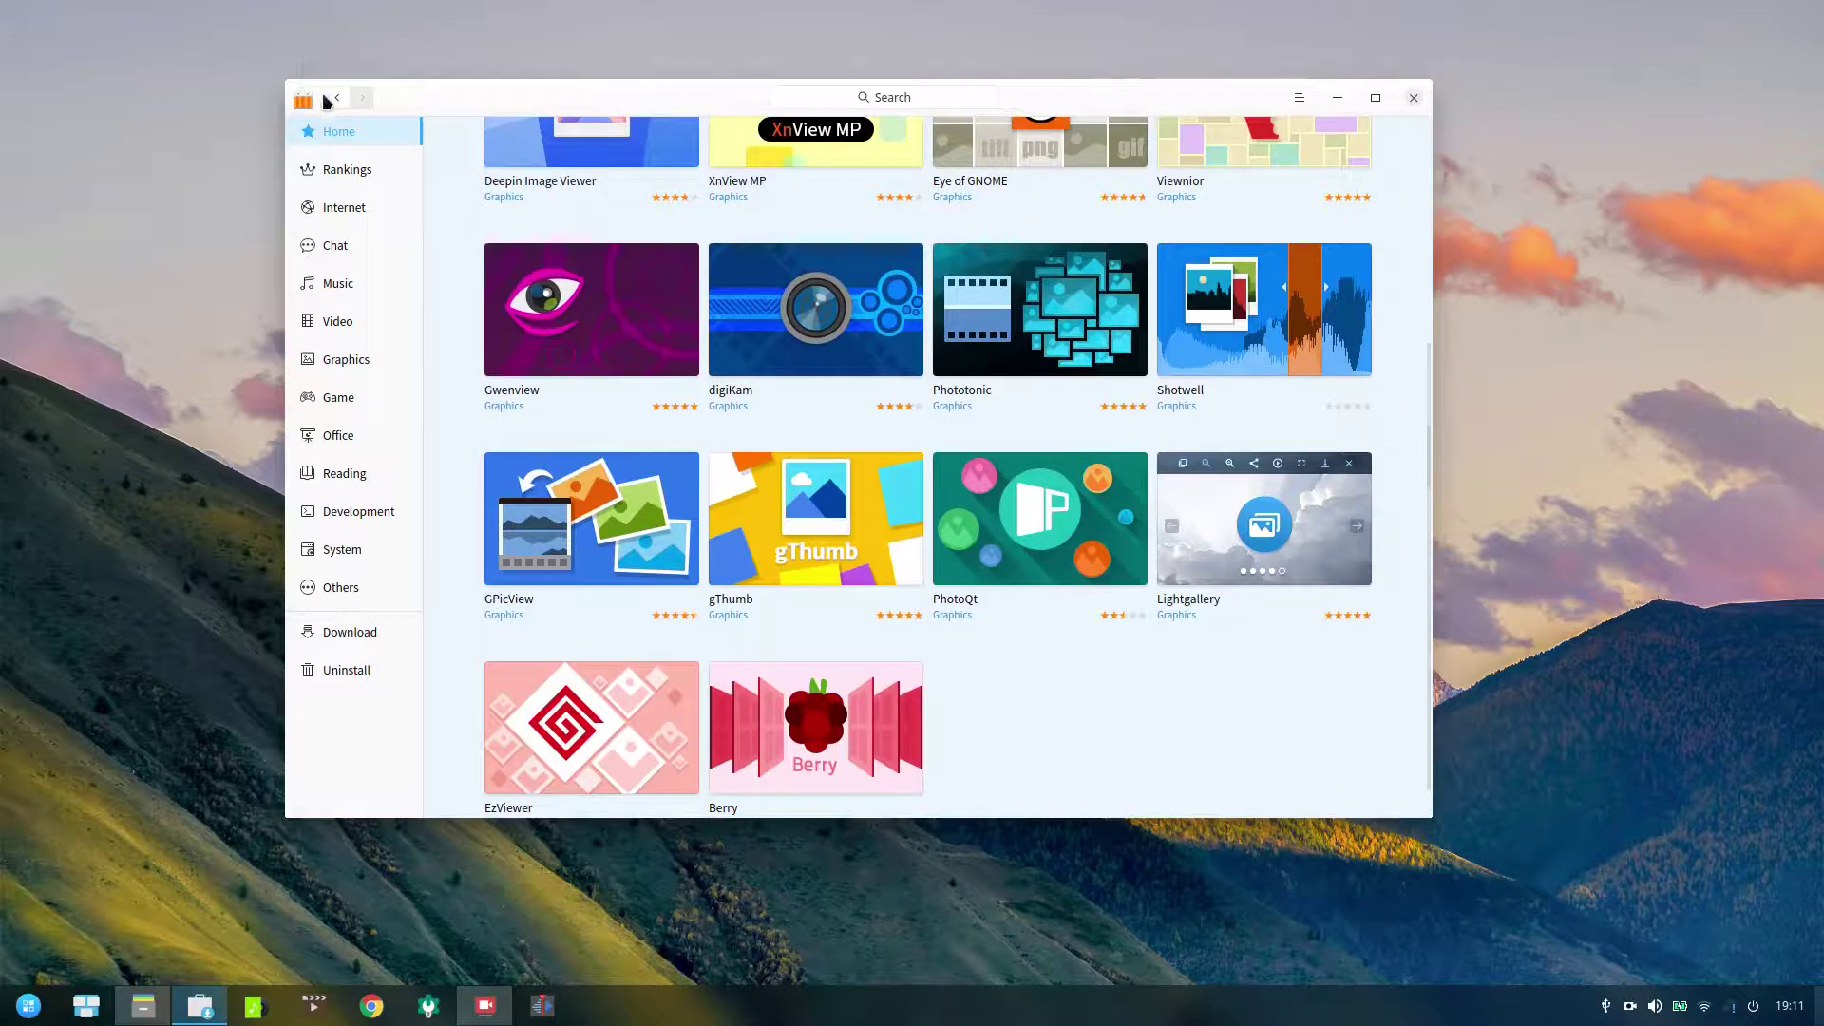
left_click(338, 97)
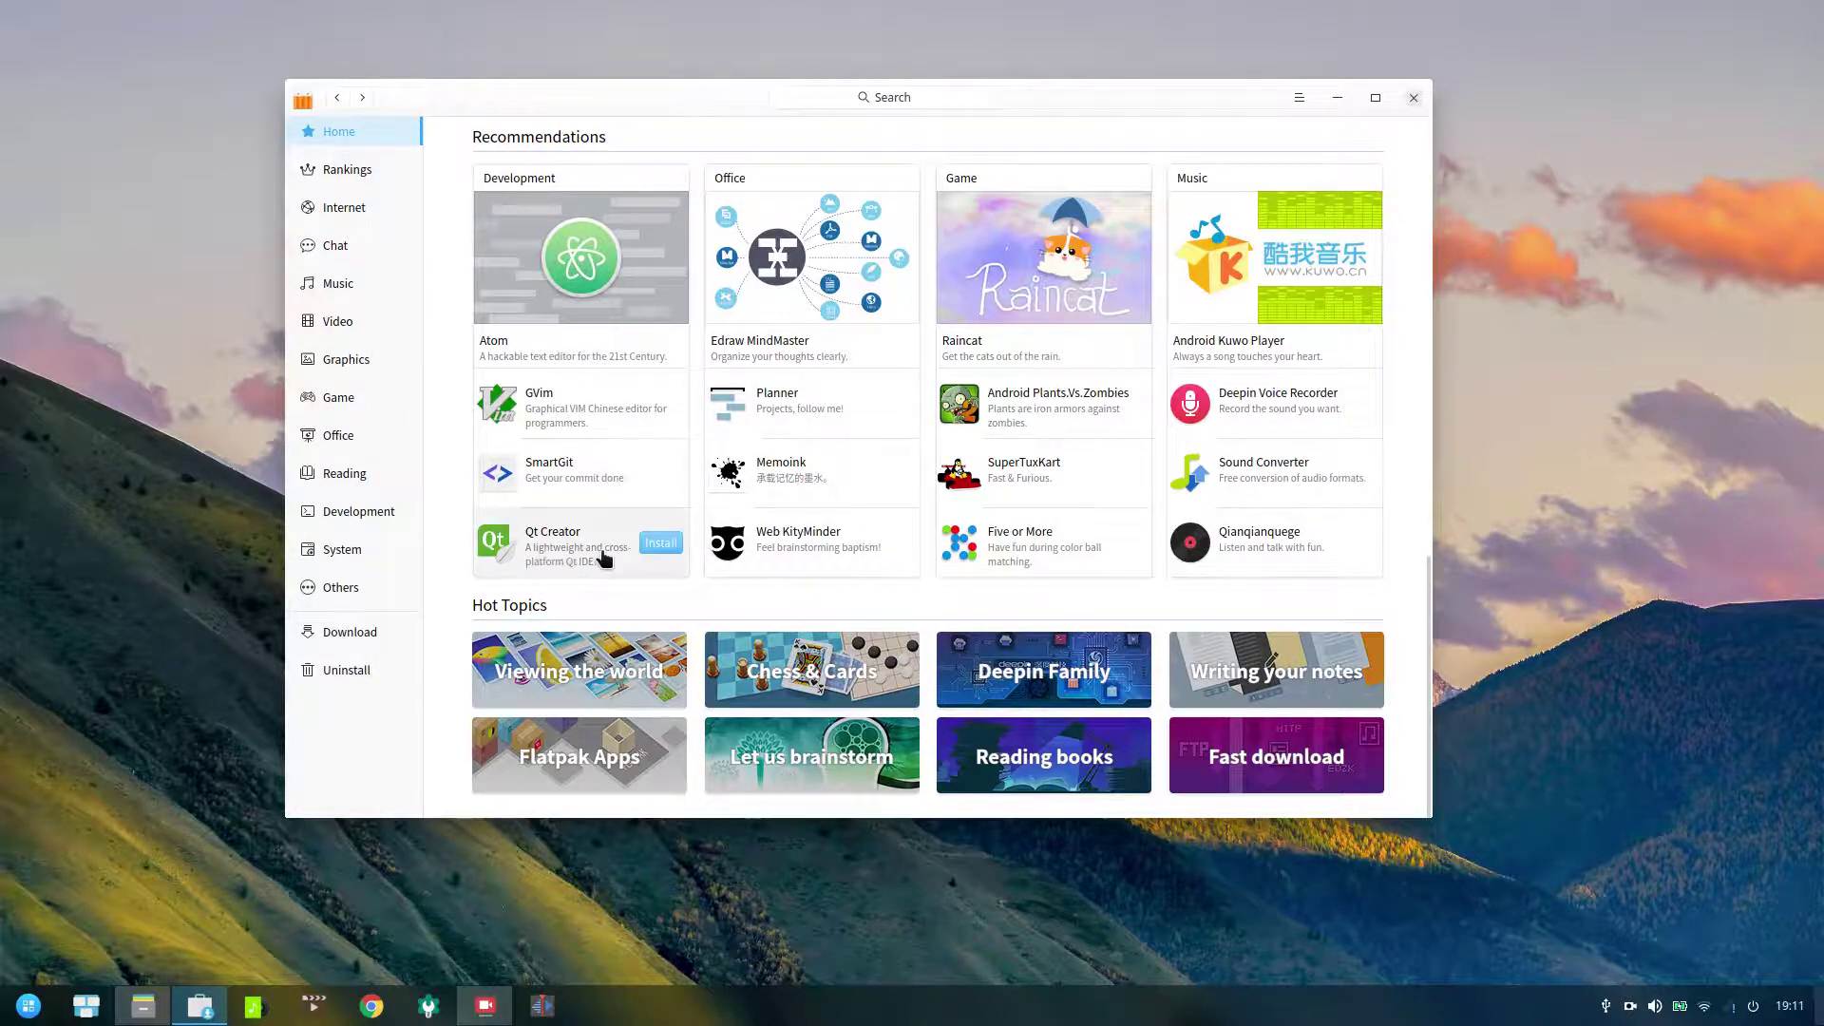
Step: Look over the store's home page from Recommendations through Essential Apps up to Popular Apps and Rankings
scroll(604, 561, "up", 3)
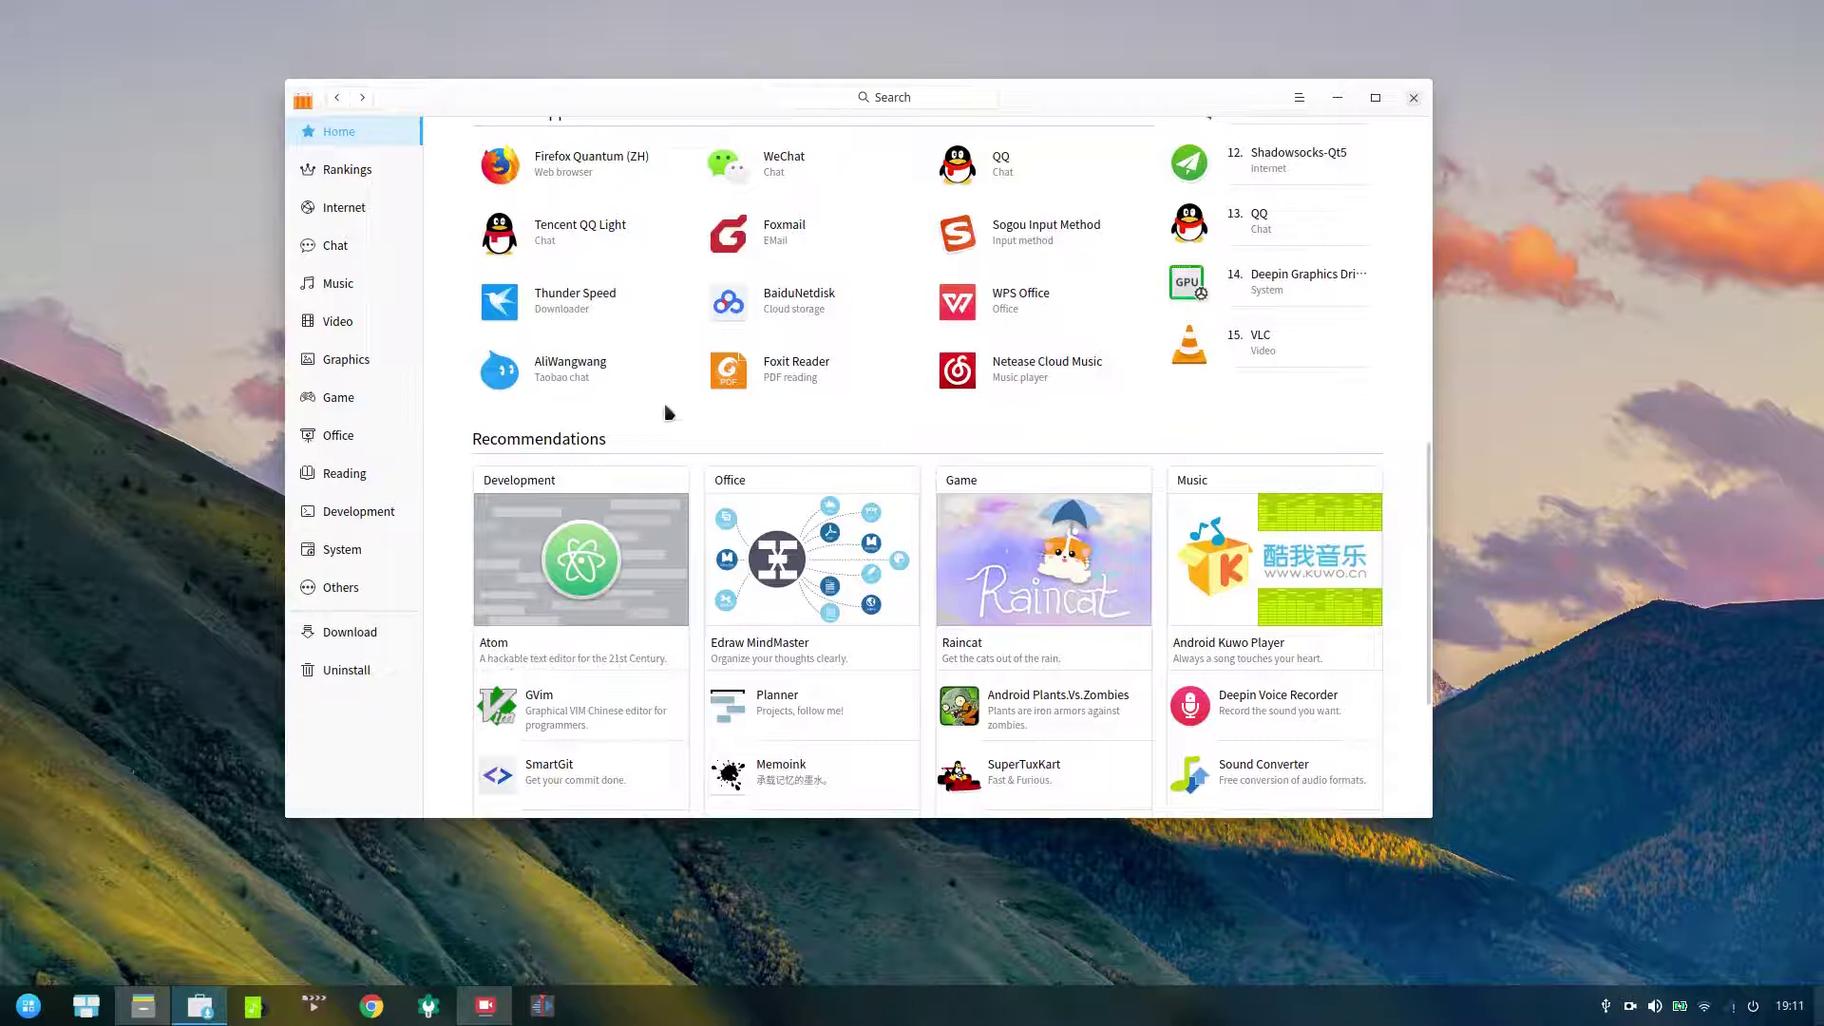
scroll(1017, 475, "down", 2)
scroll(1015, 472, "up", 6)
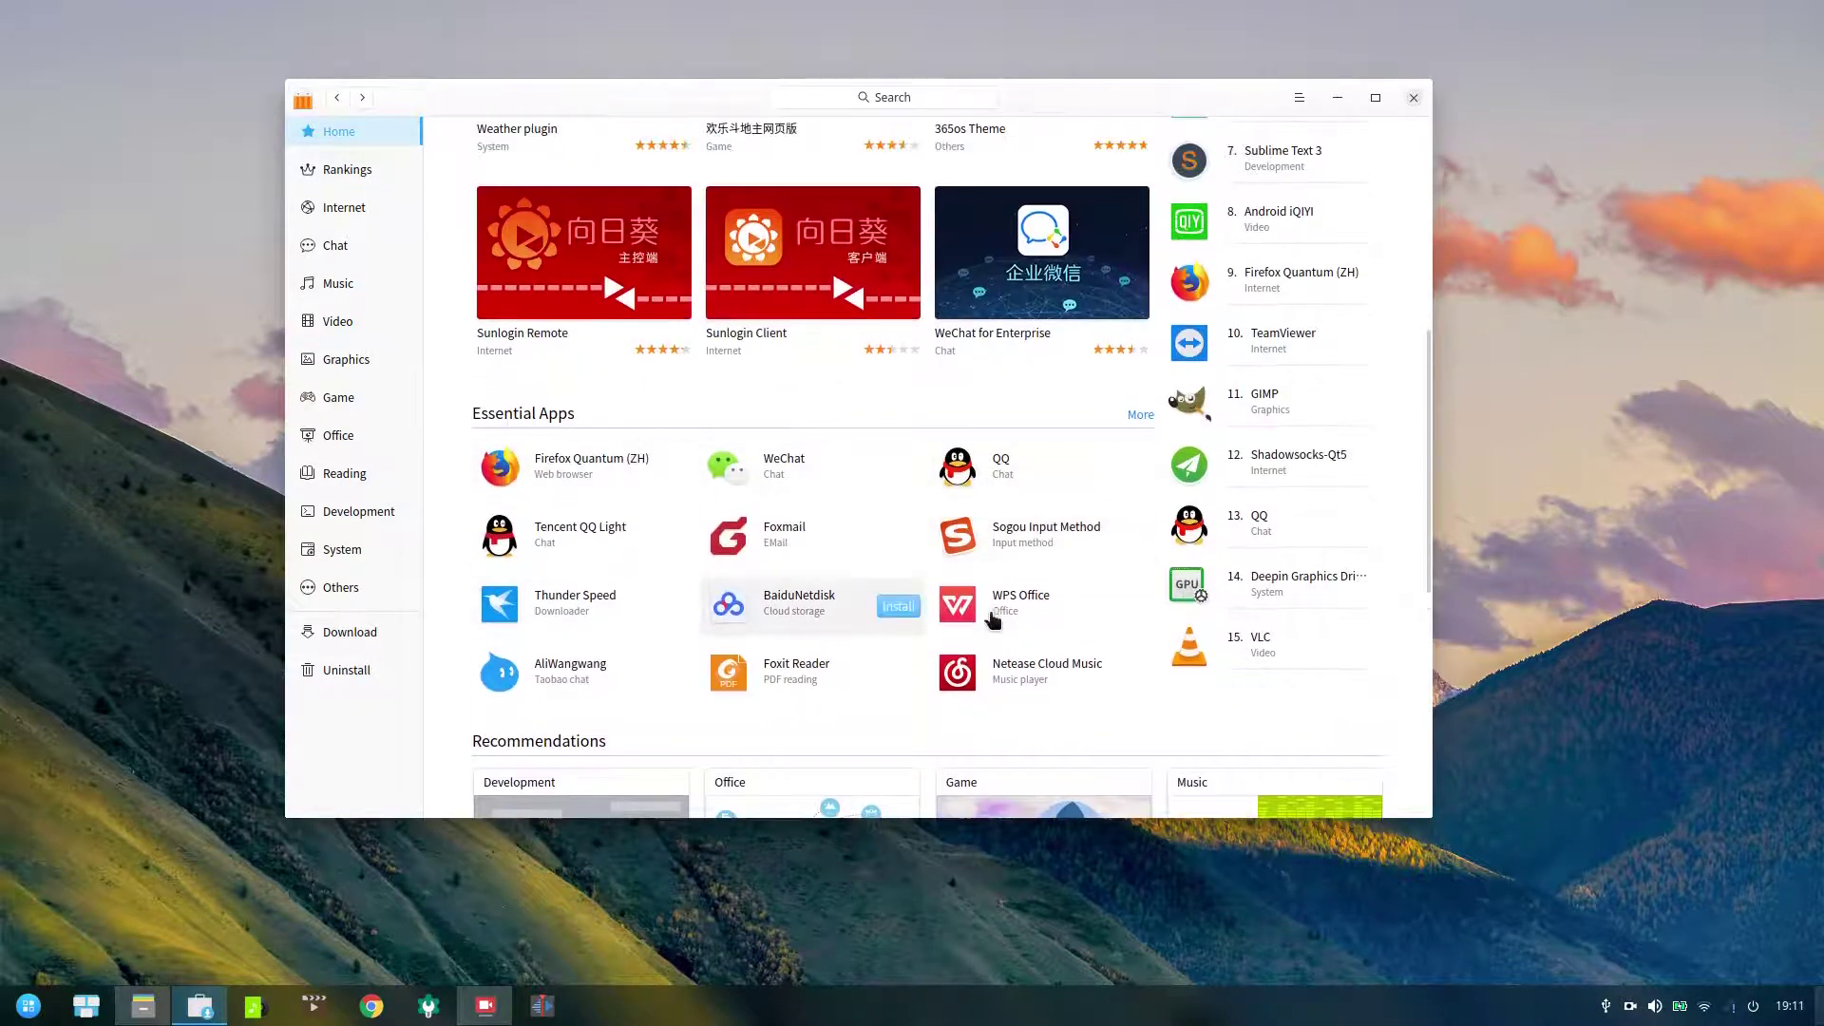
scroll(1026, 421, "up", 1)
scroll(1026, 422, "up", 5)
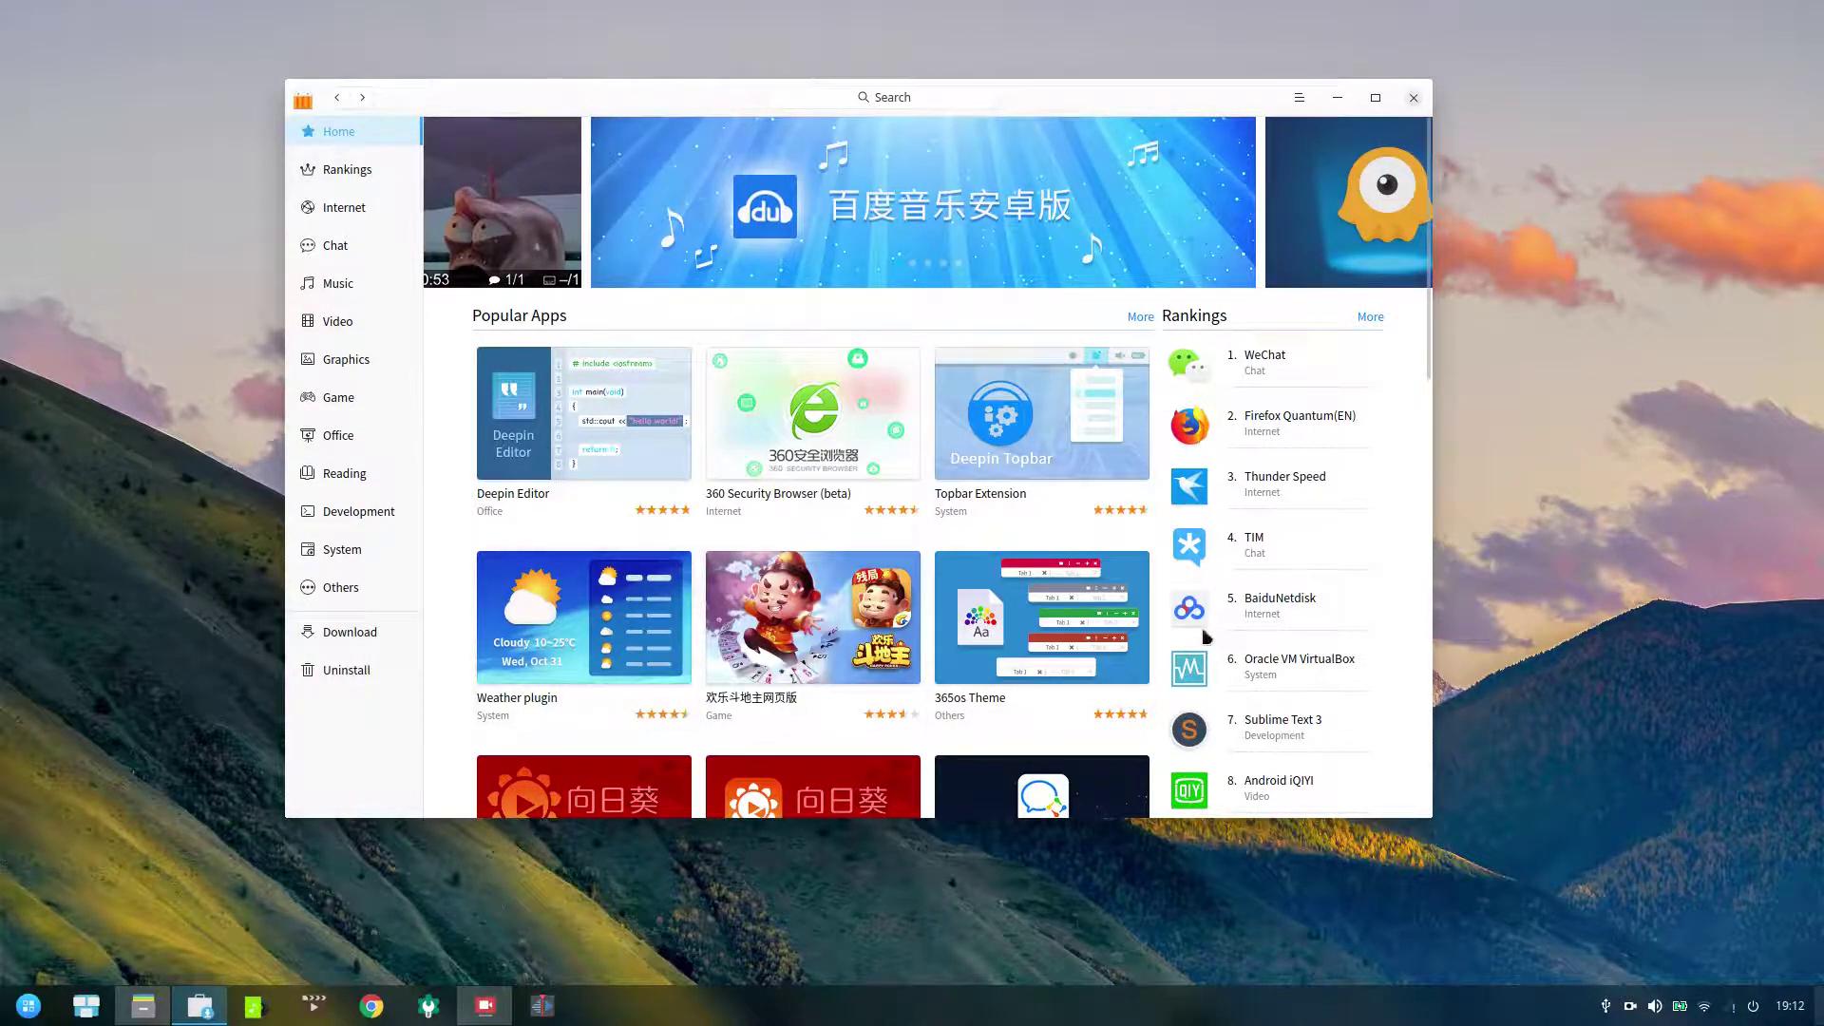
mouse_move(1219, 600)
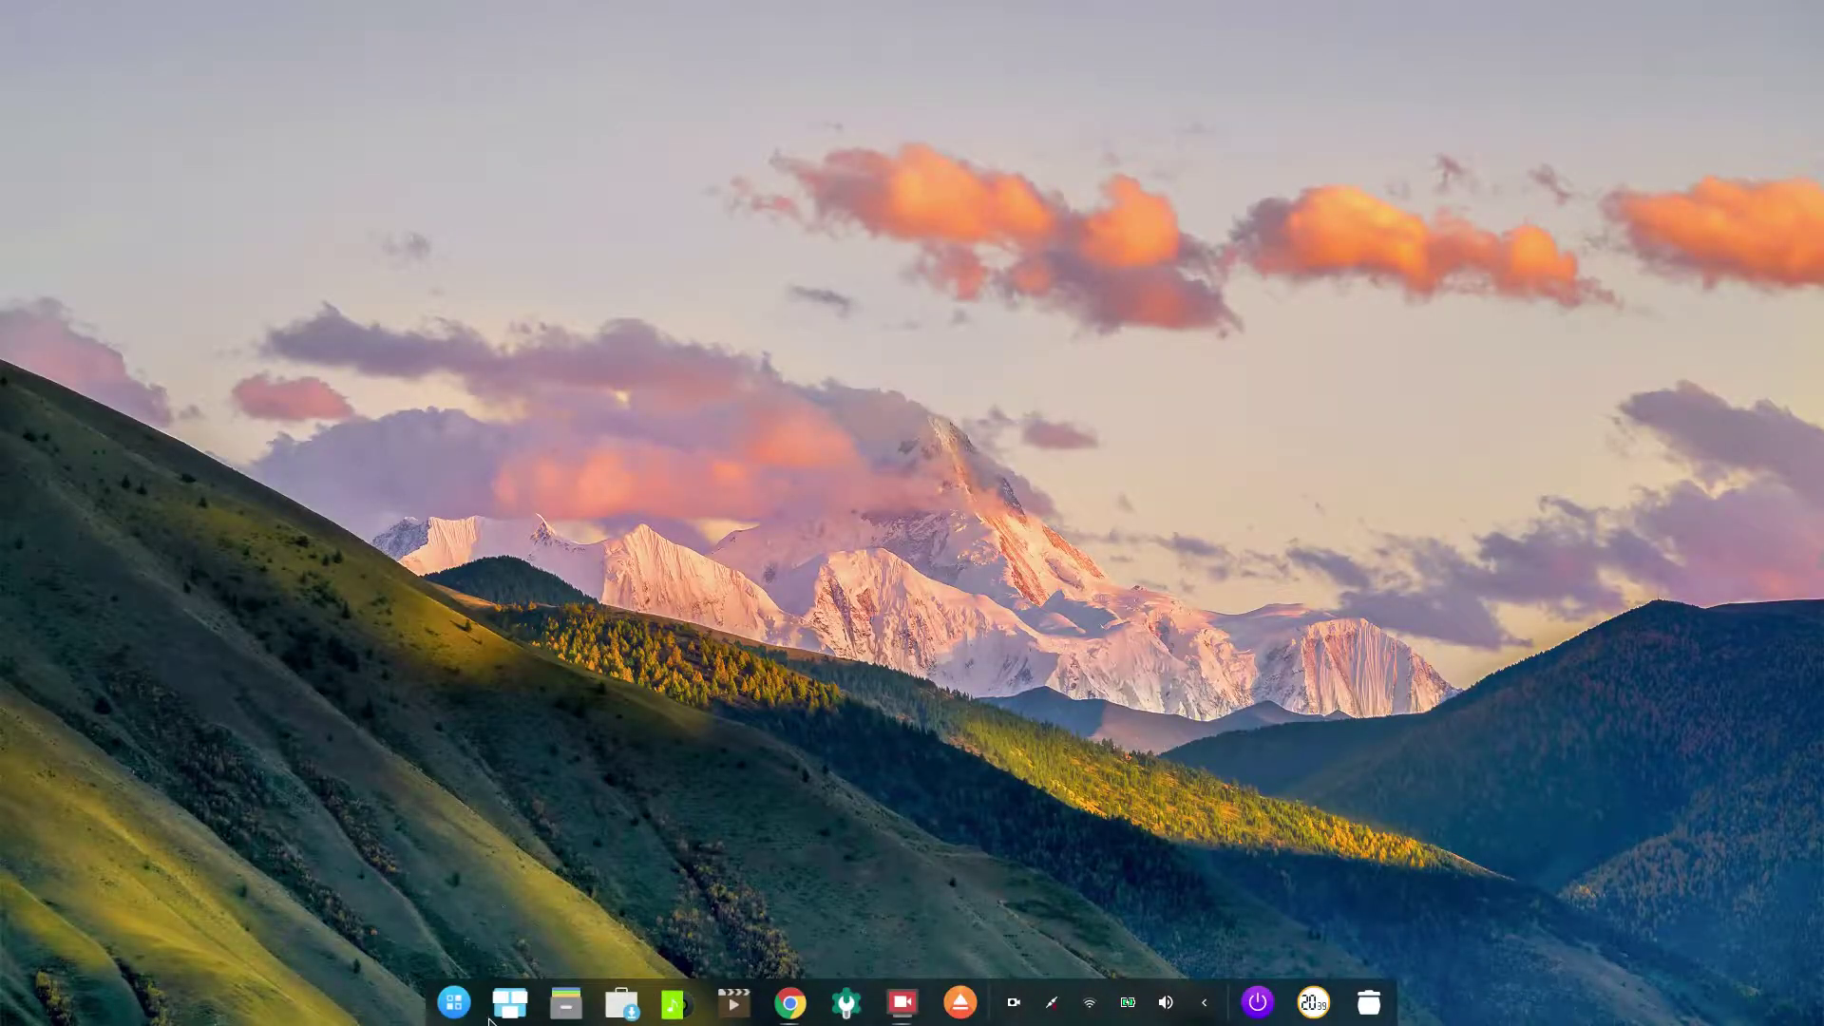
Step: Open the app launcher in its compact menu form and view the Internet and Music categories
left_click(457, 1010)
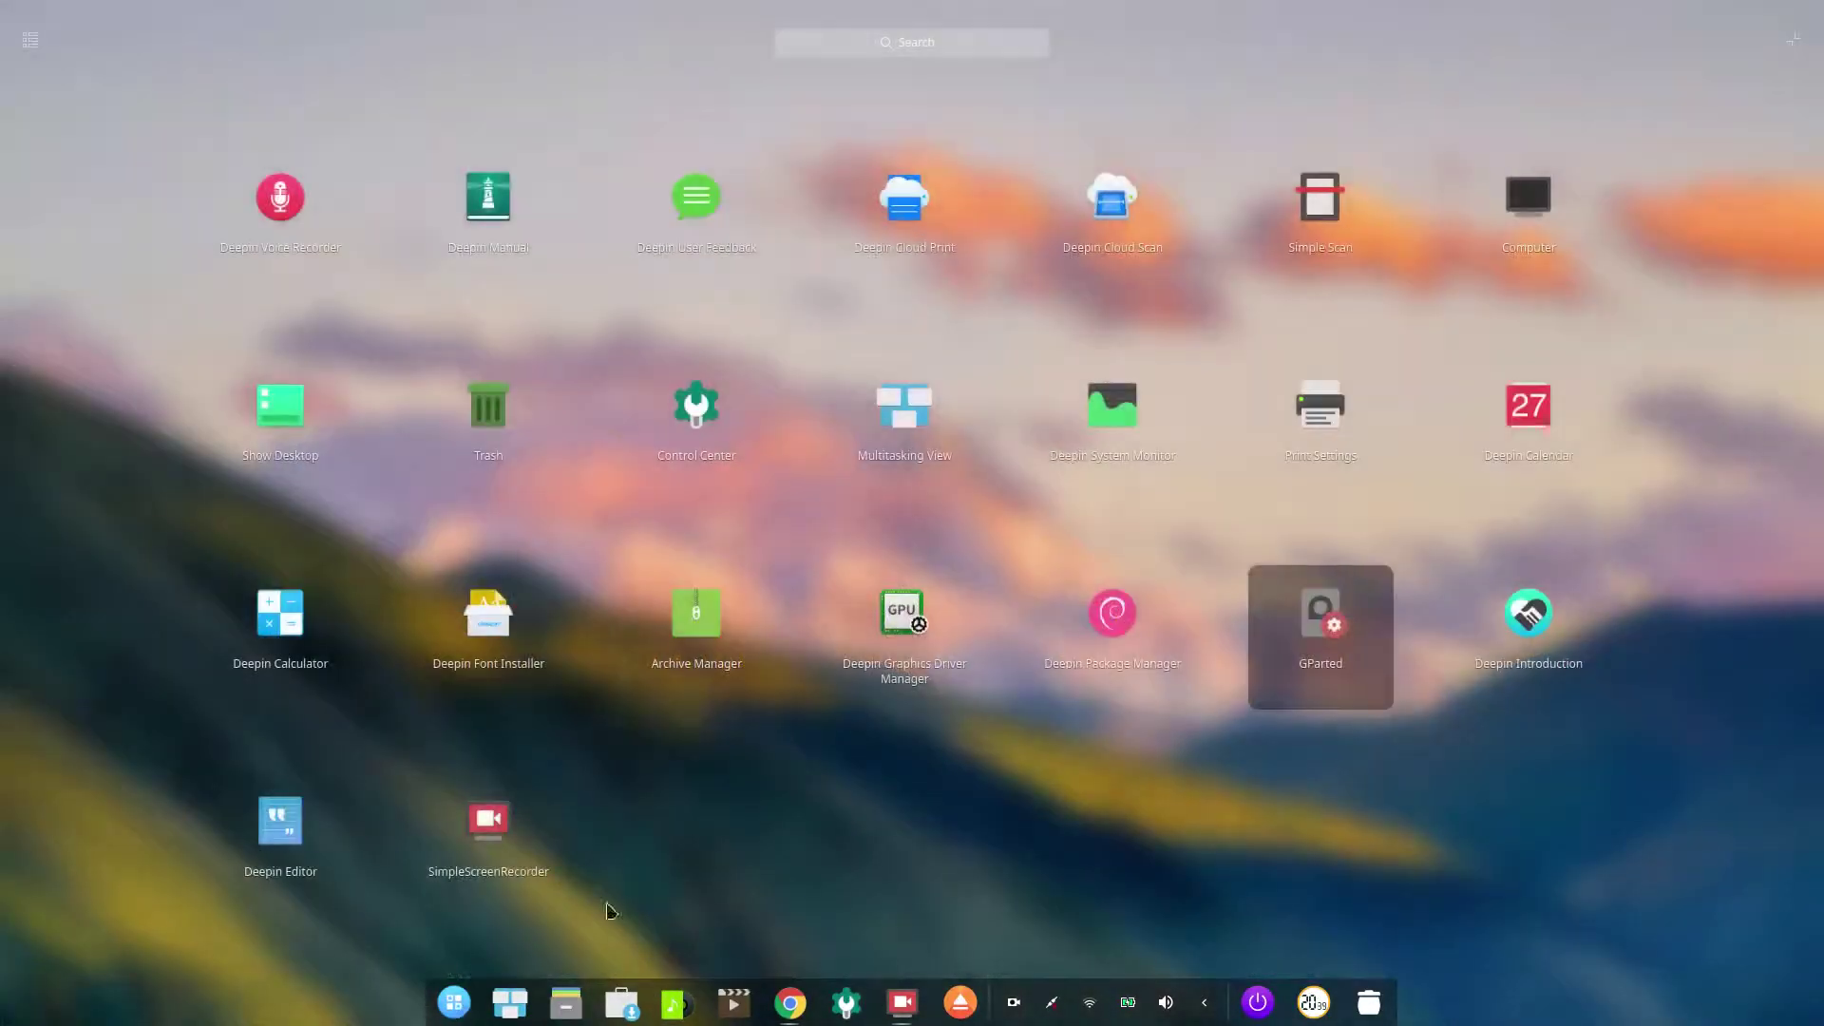
left_click(1793, 40)
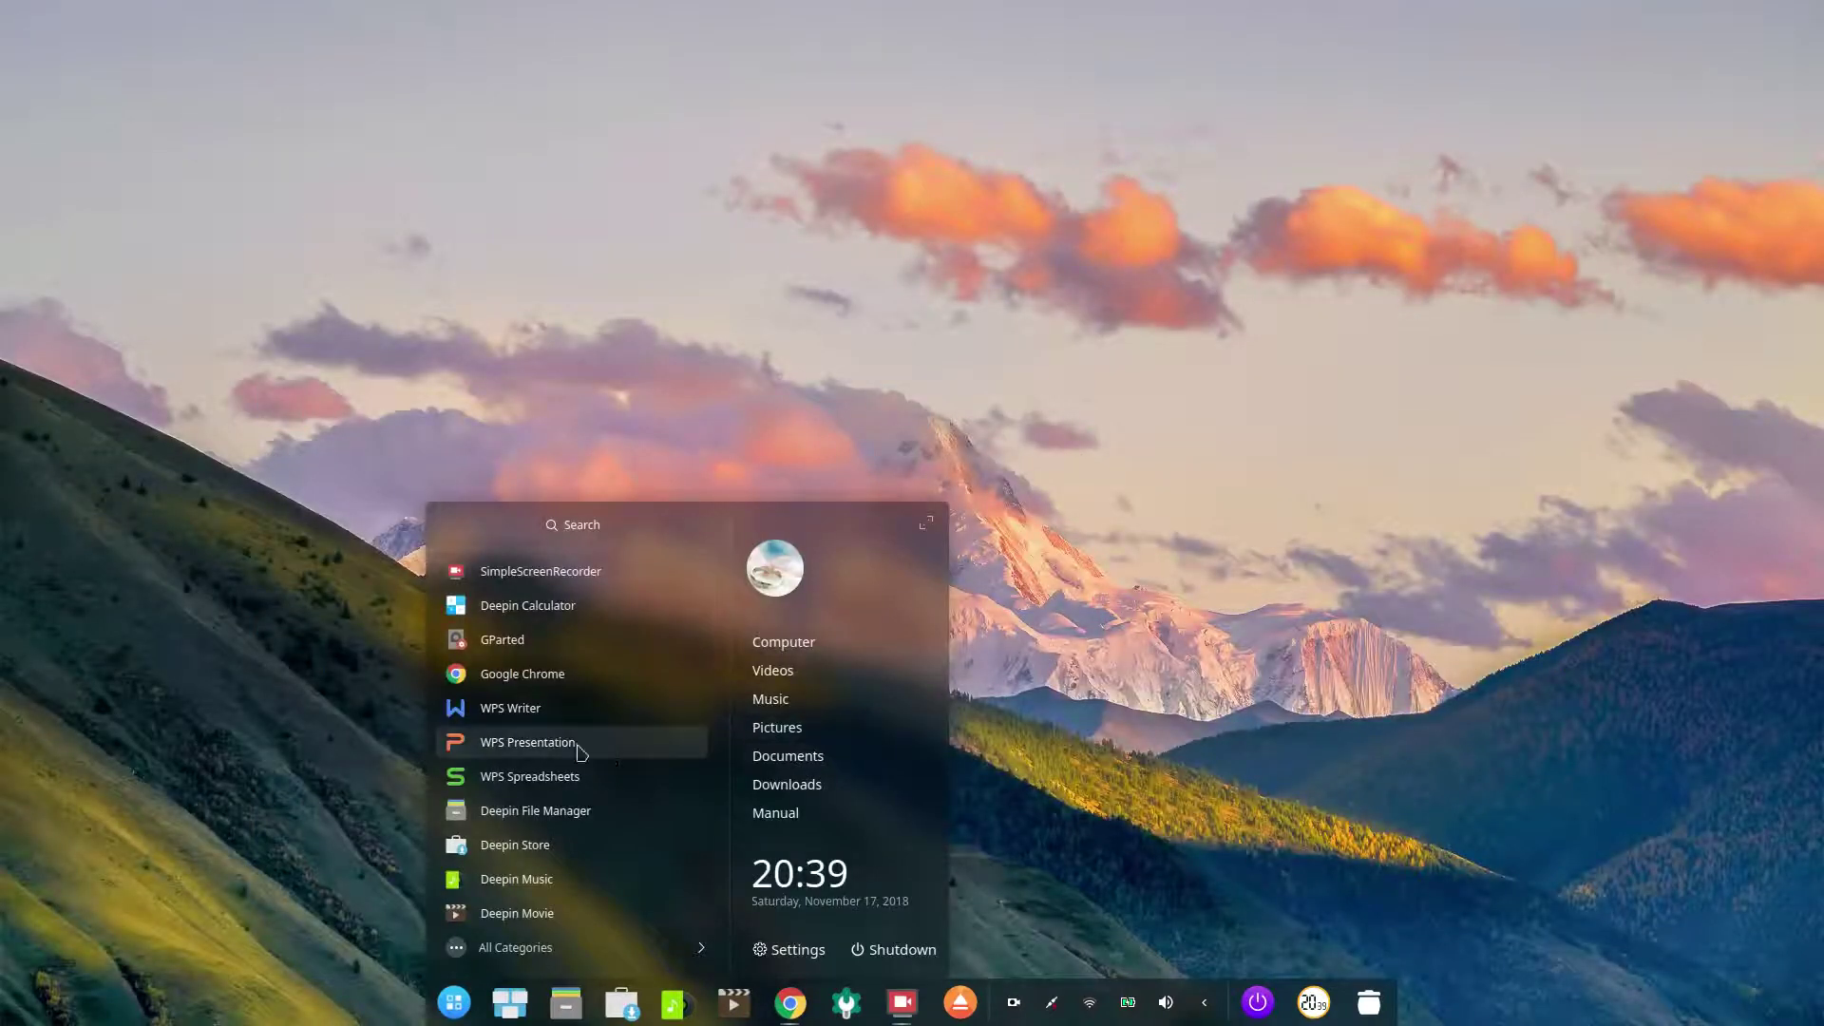
left_click(525, 947)
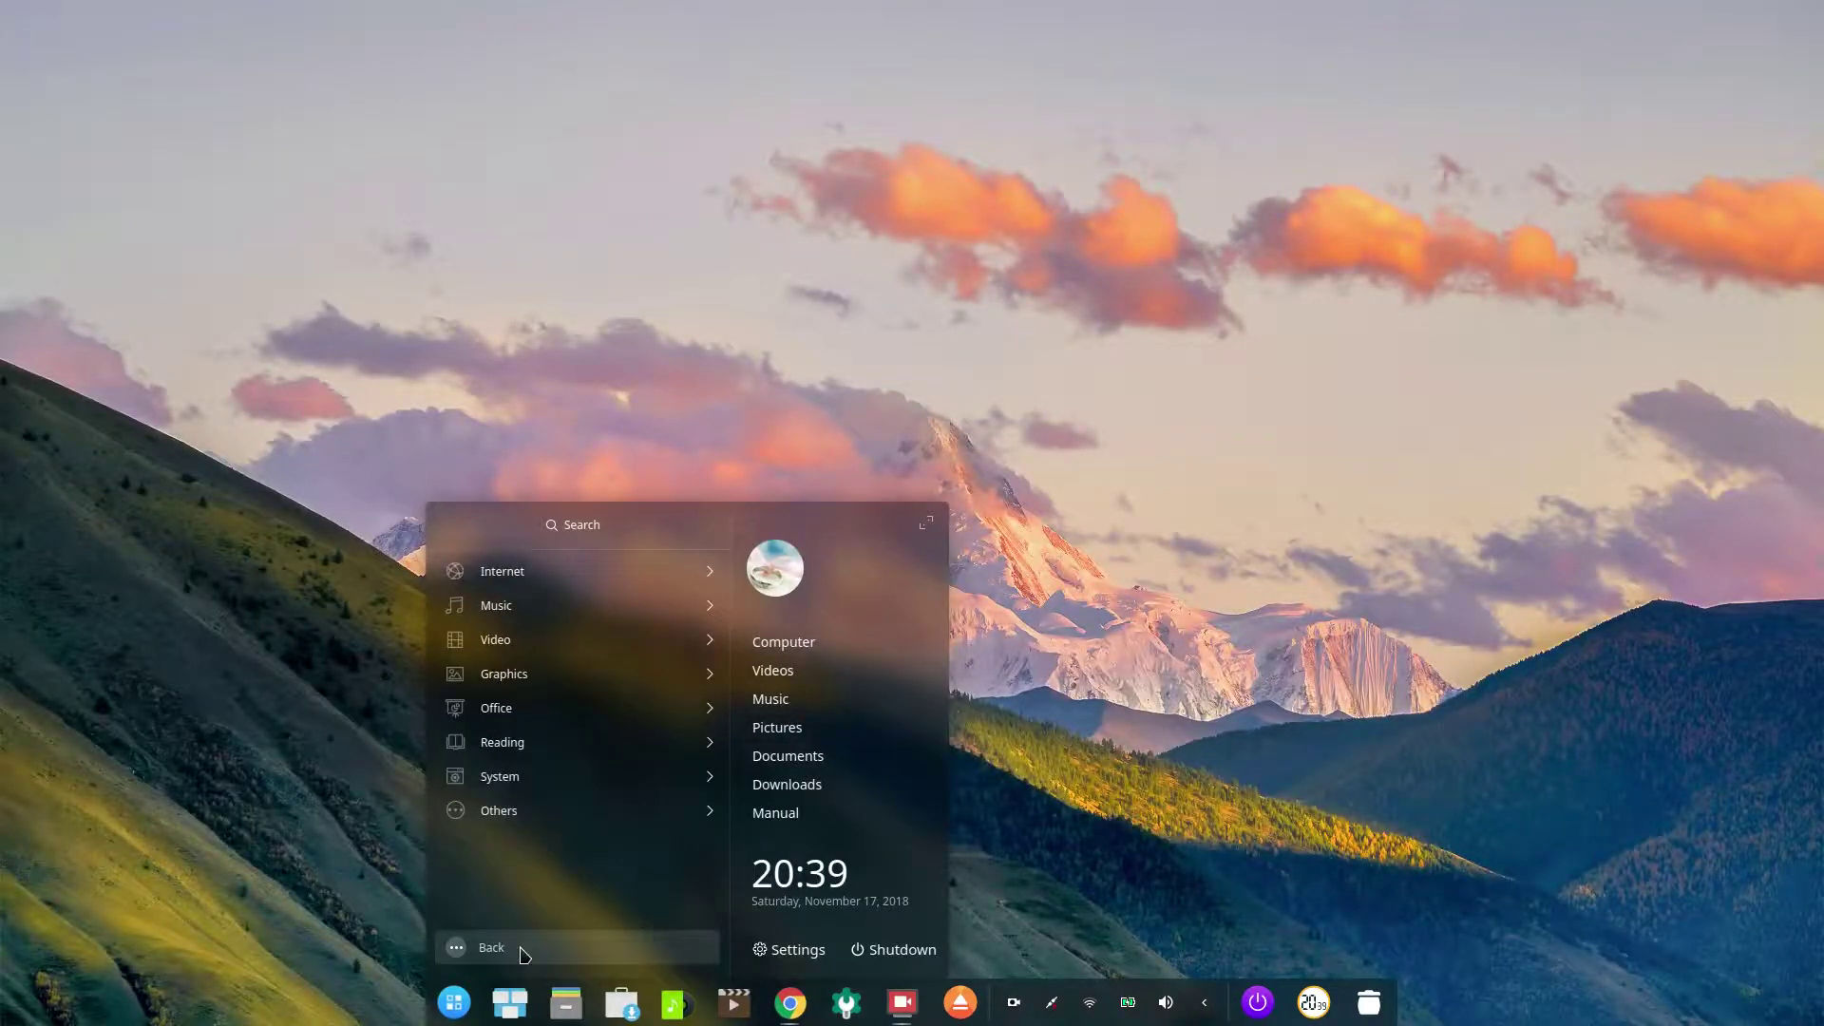
left_click(538, 583)
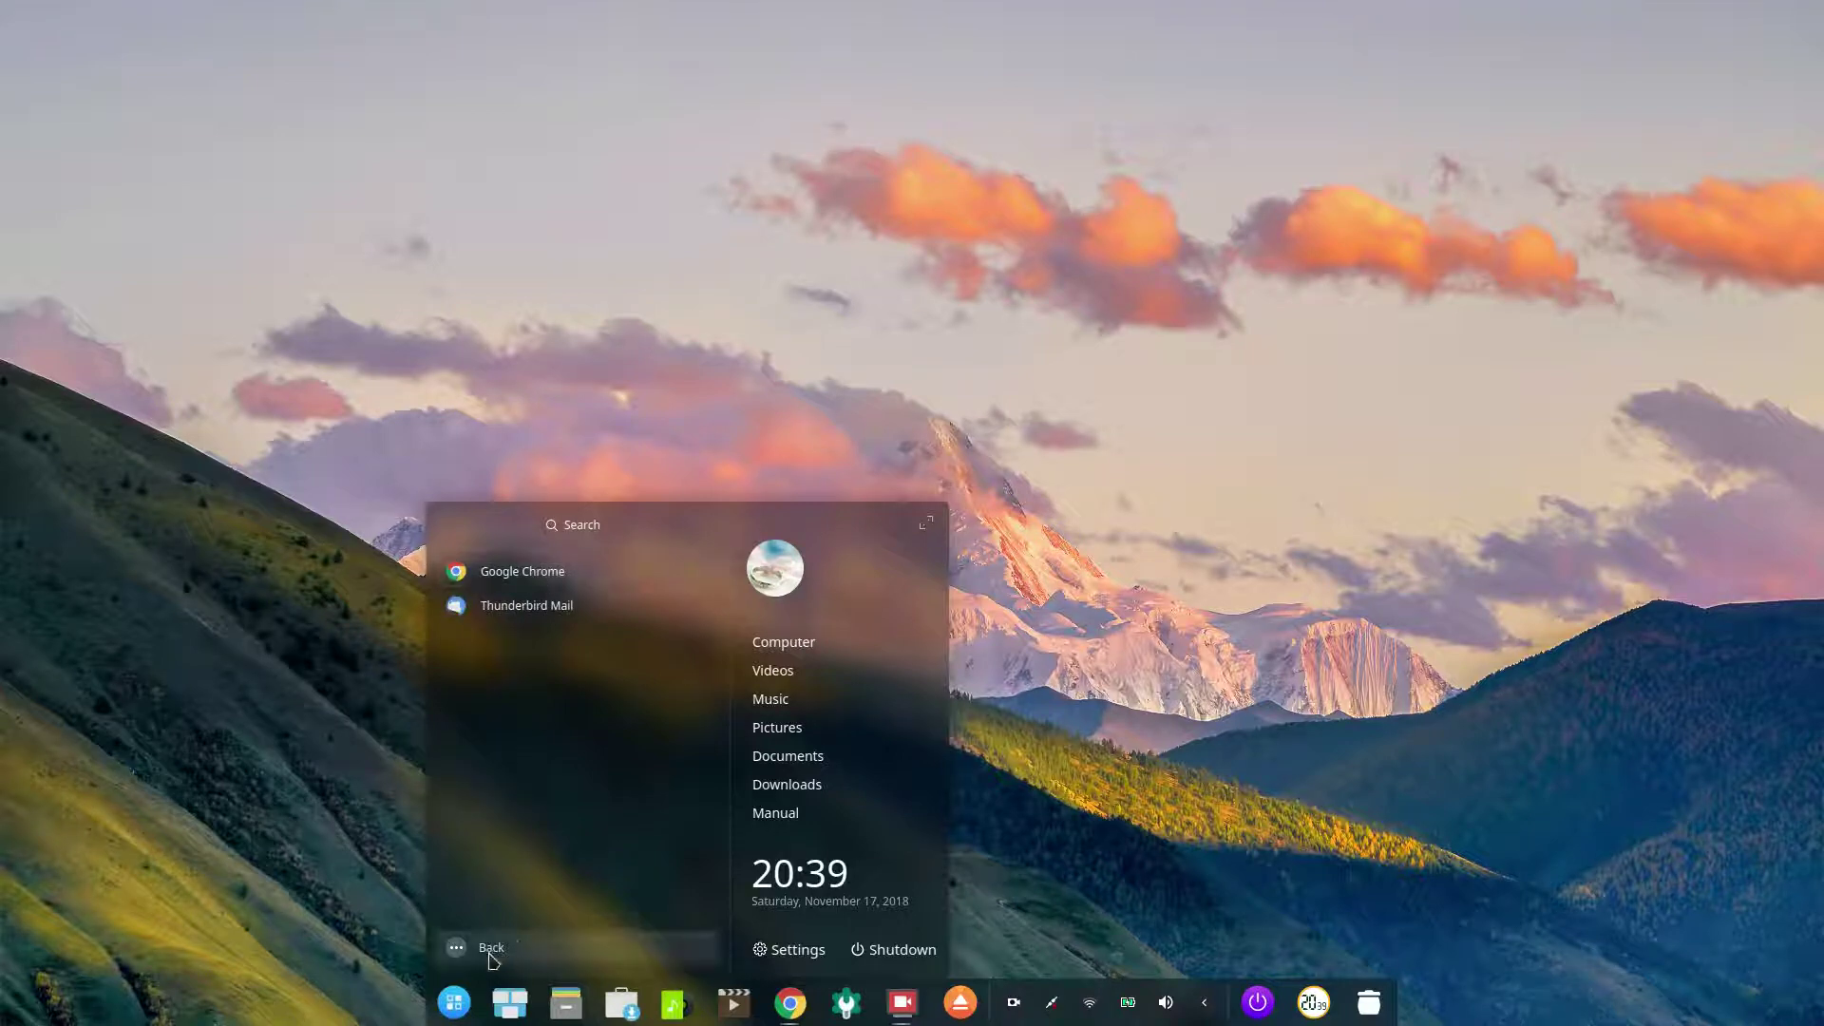
left_click(528, 954)
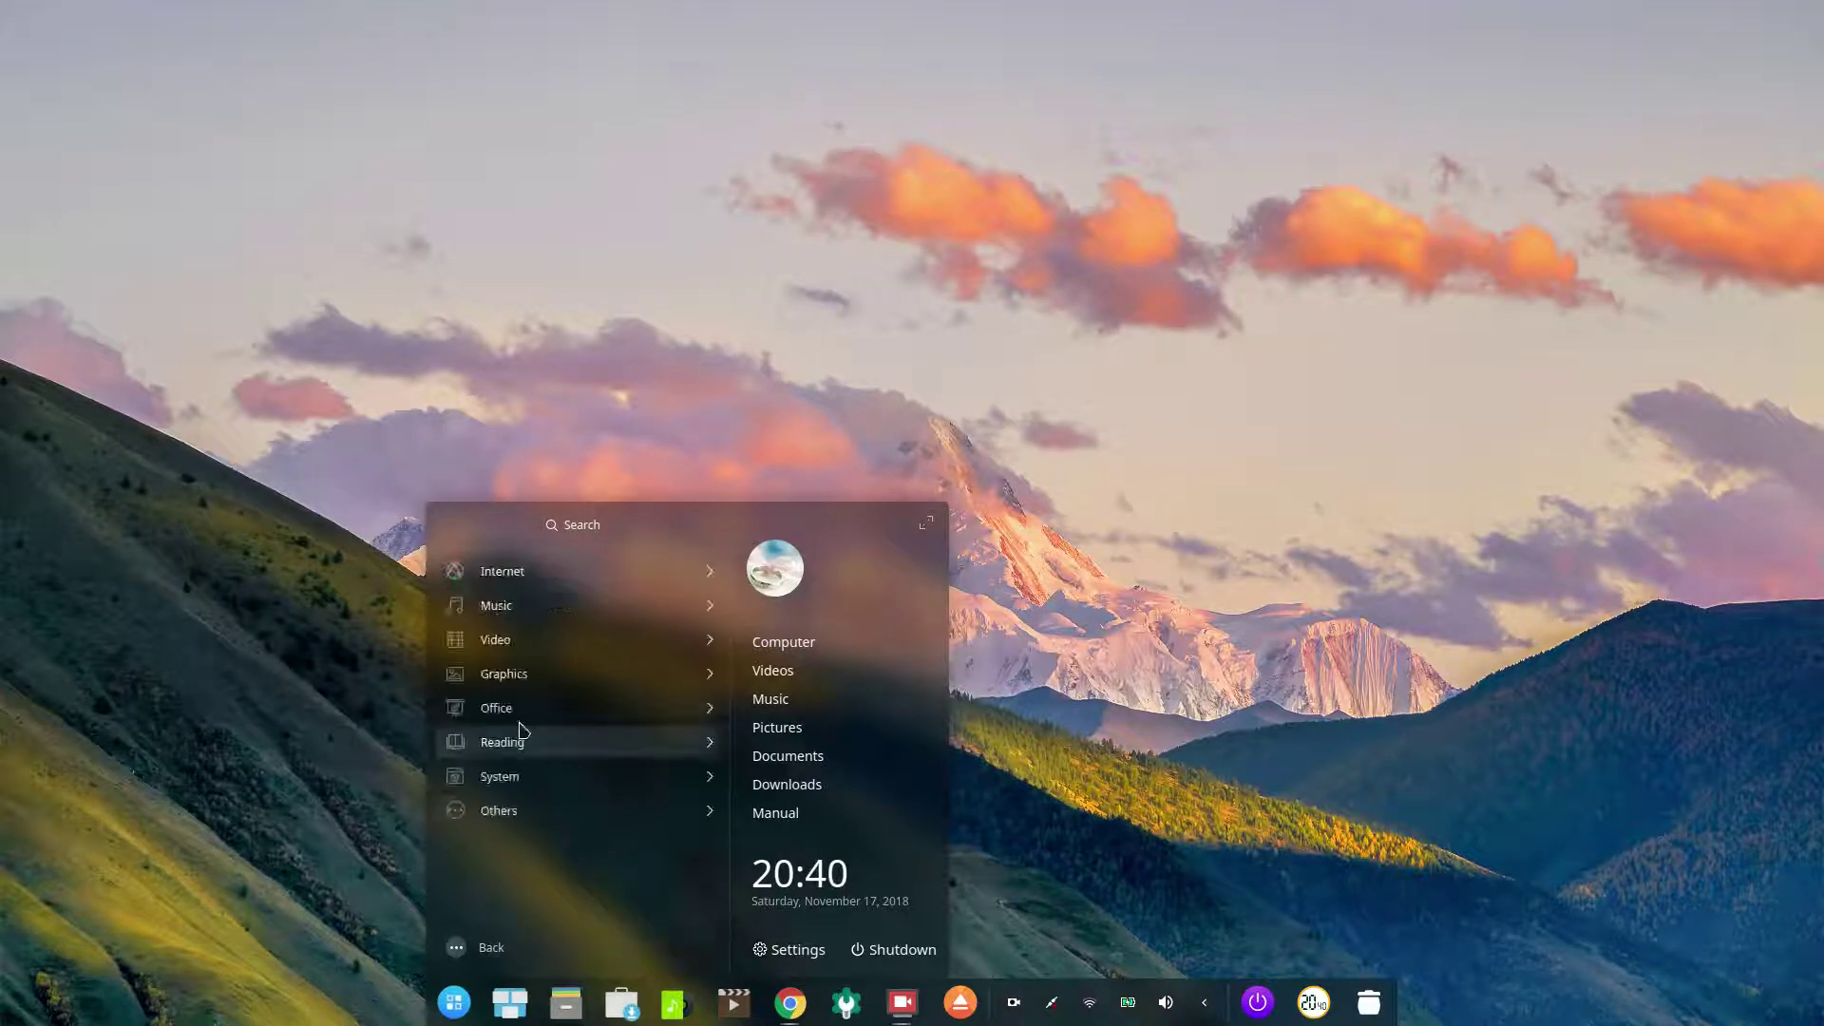
left_click(518, 609)
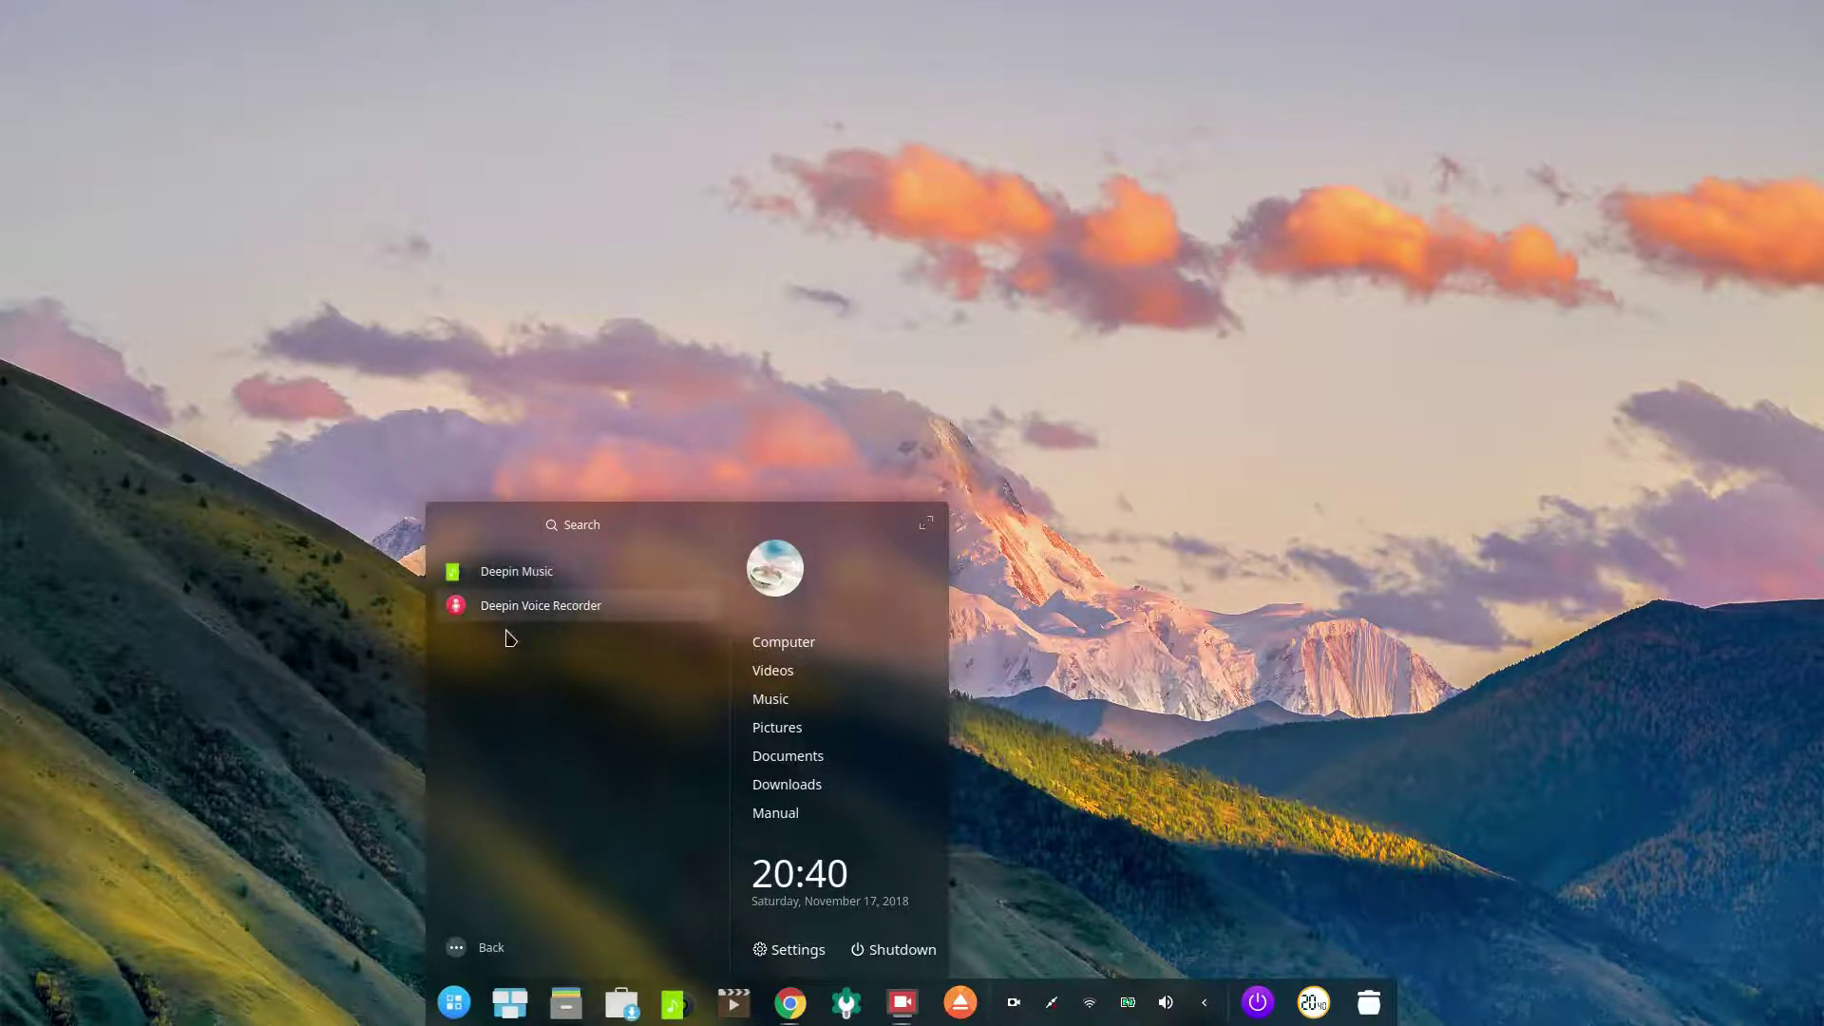
left_click(485, 945)
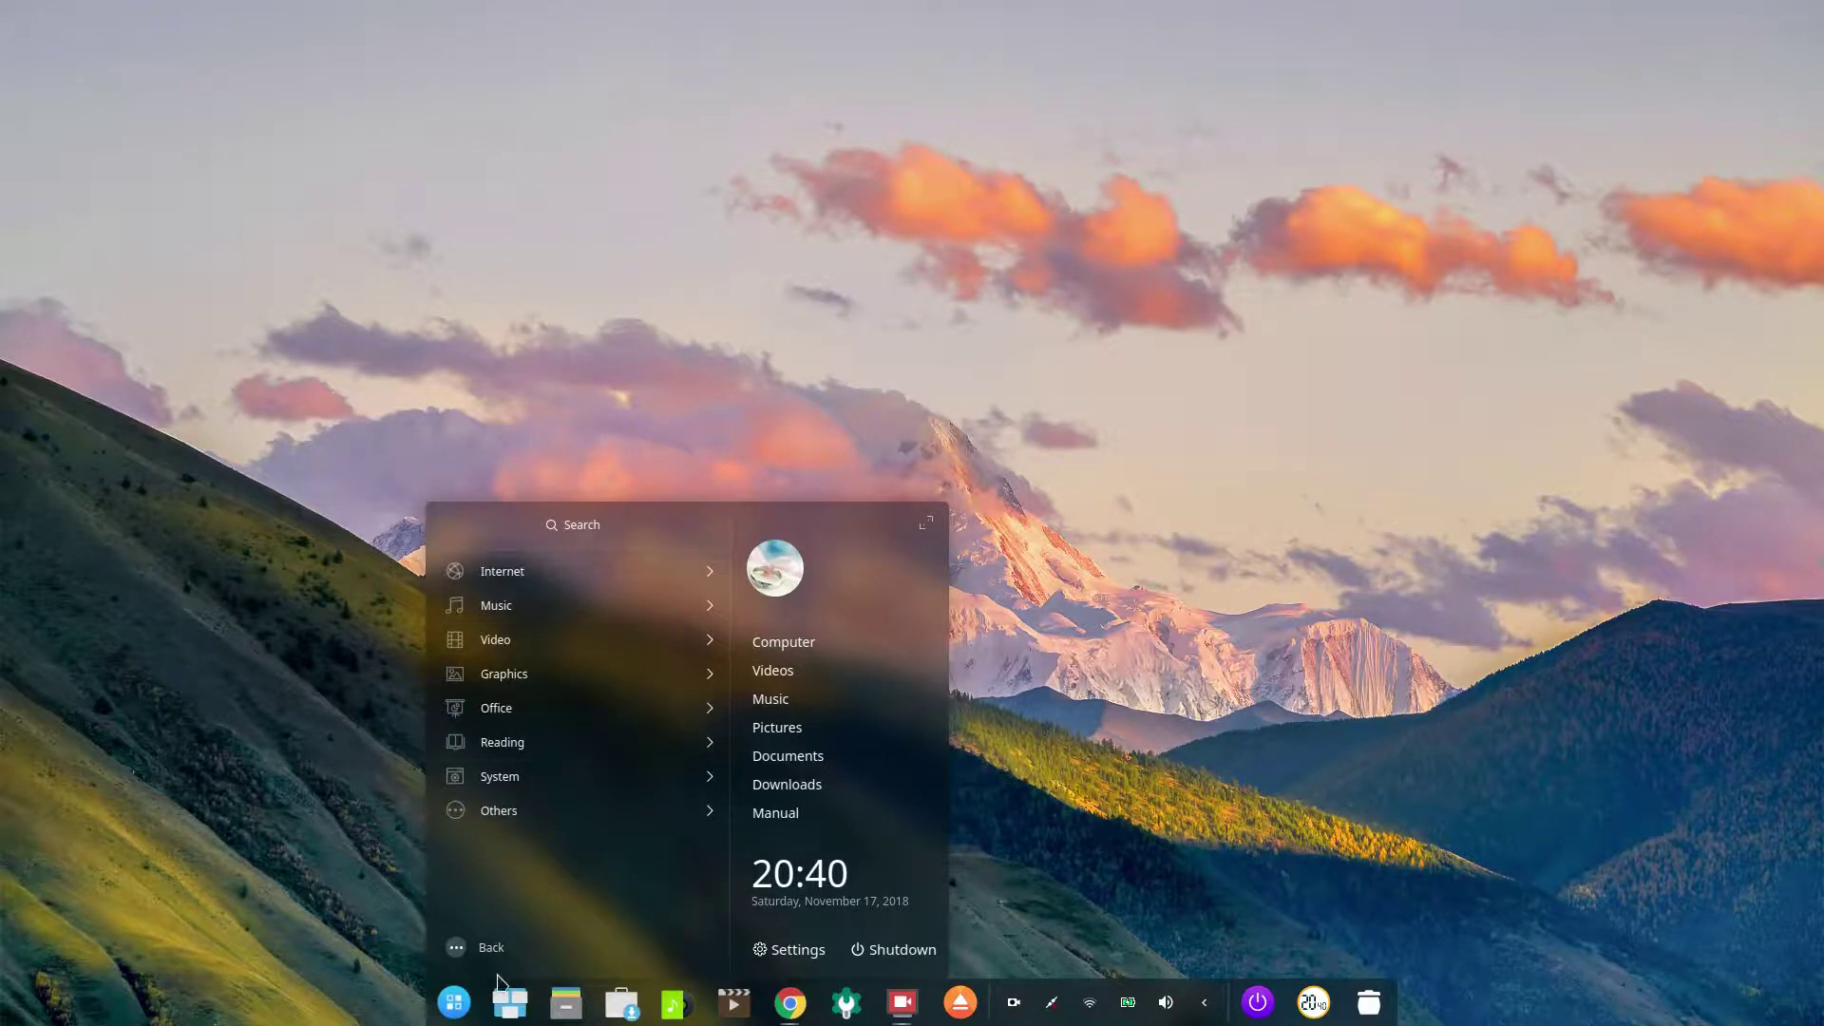
Step: Return the launcher to full screen, group the apps by category and go to the Music category
left_click(927, 523)
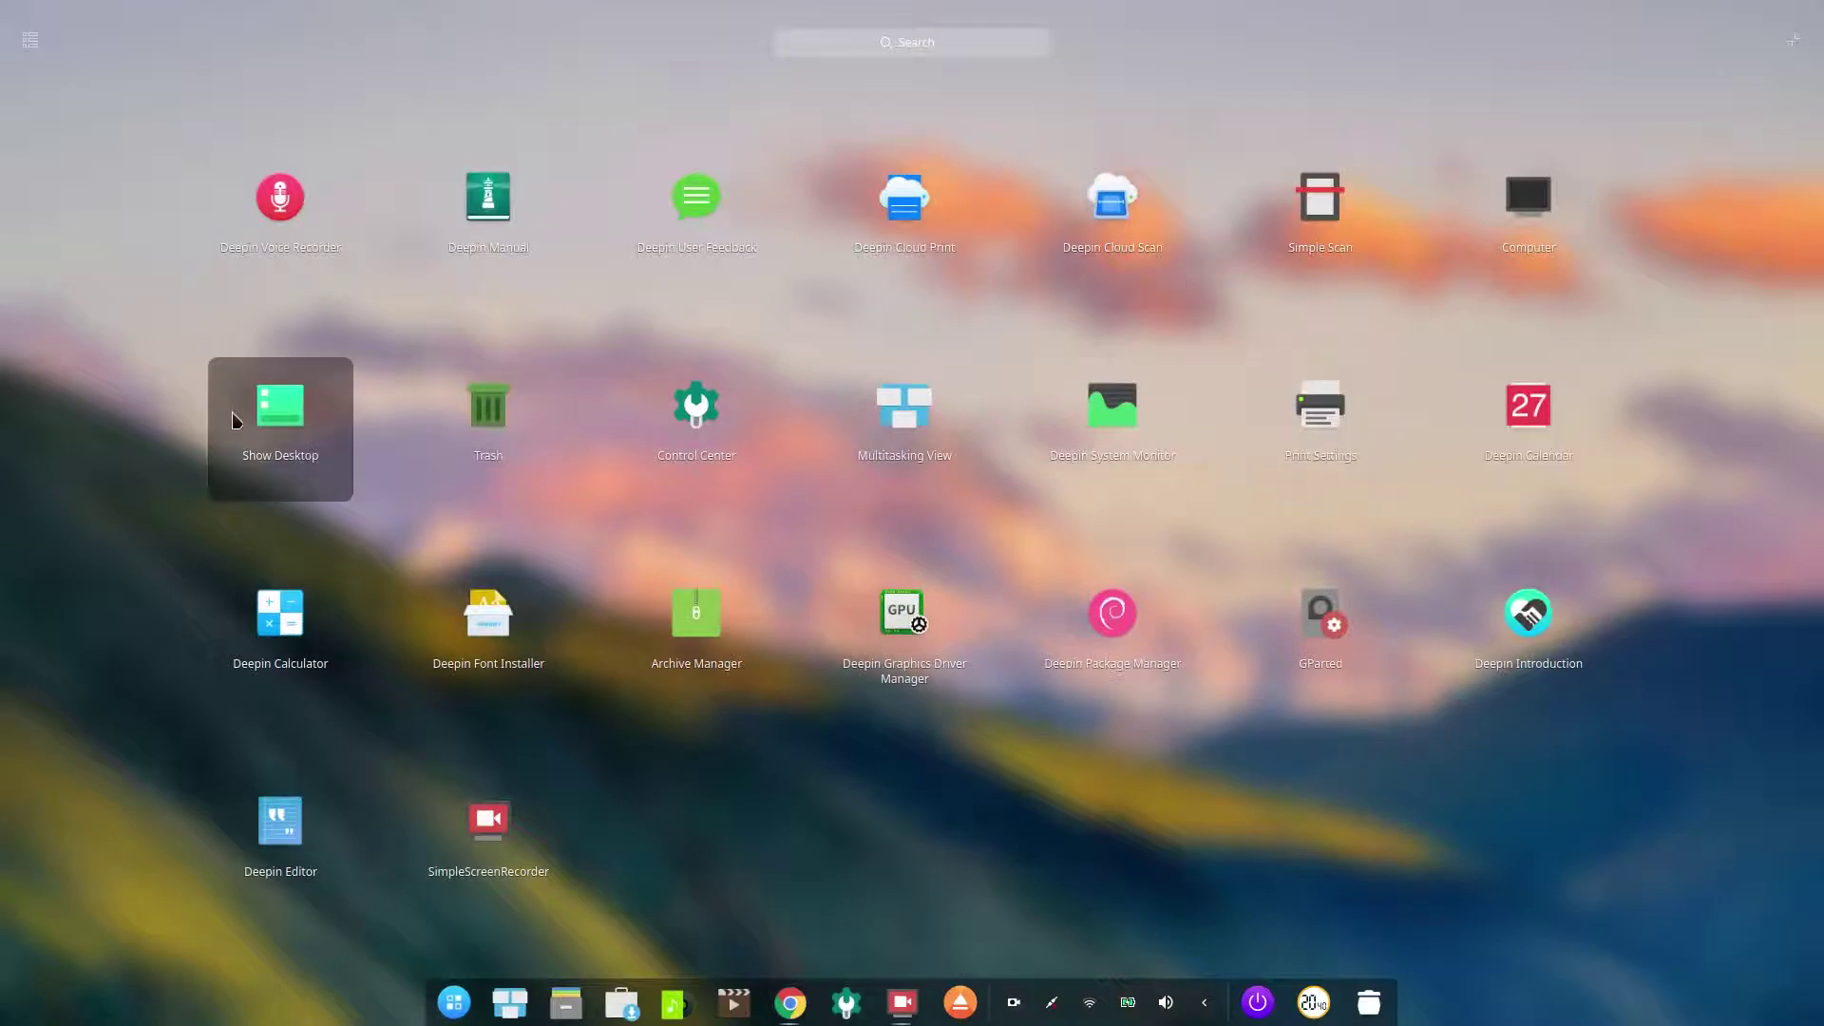
left_click(30, 40)
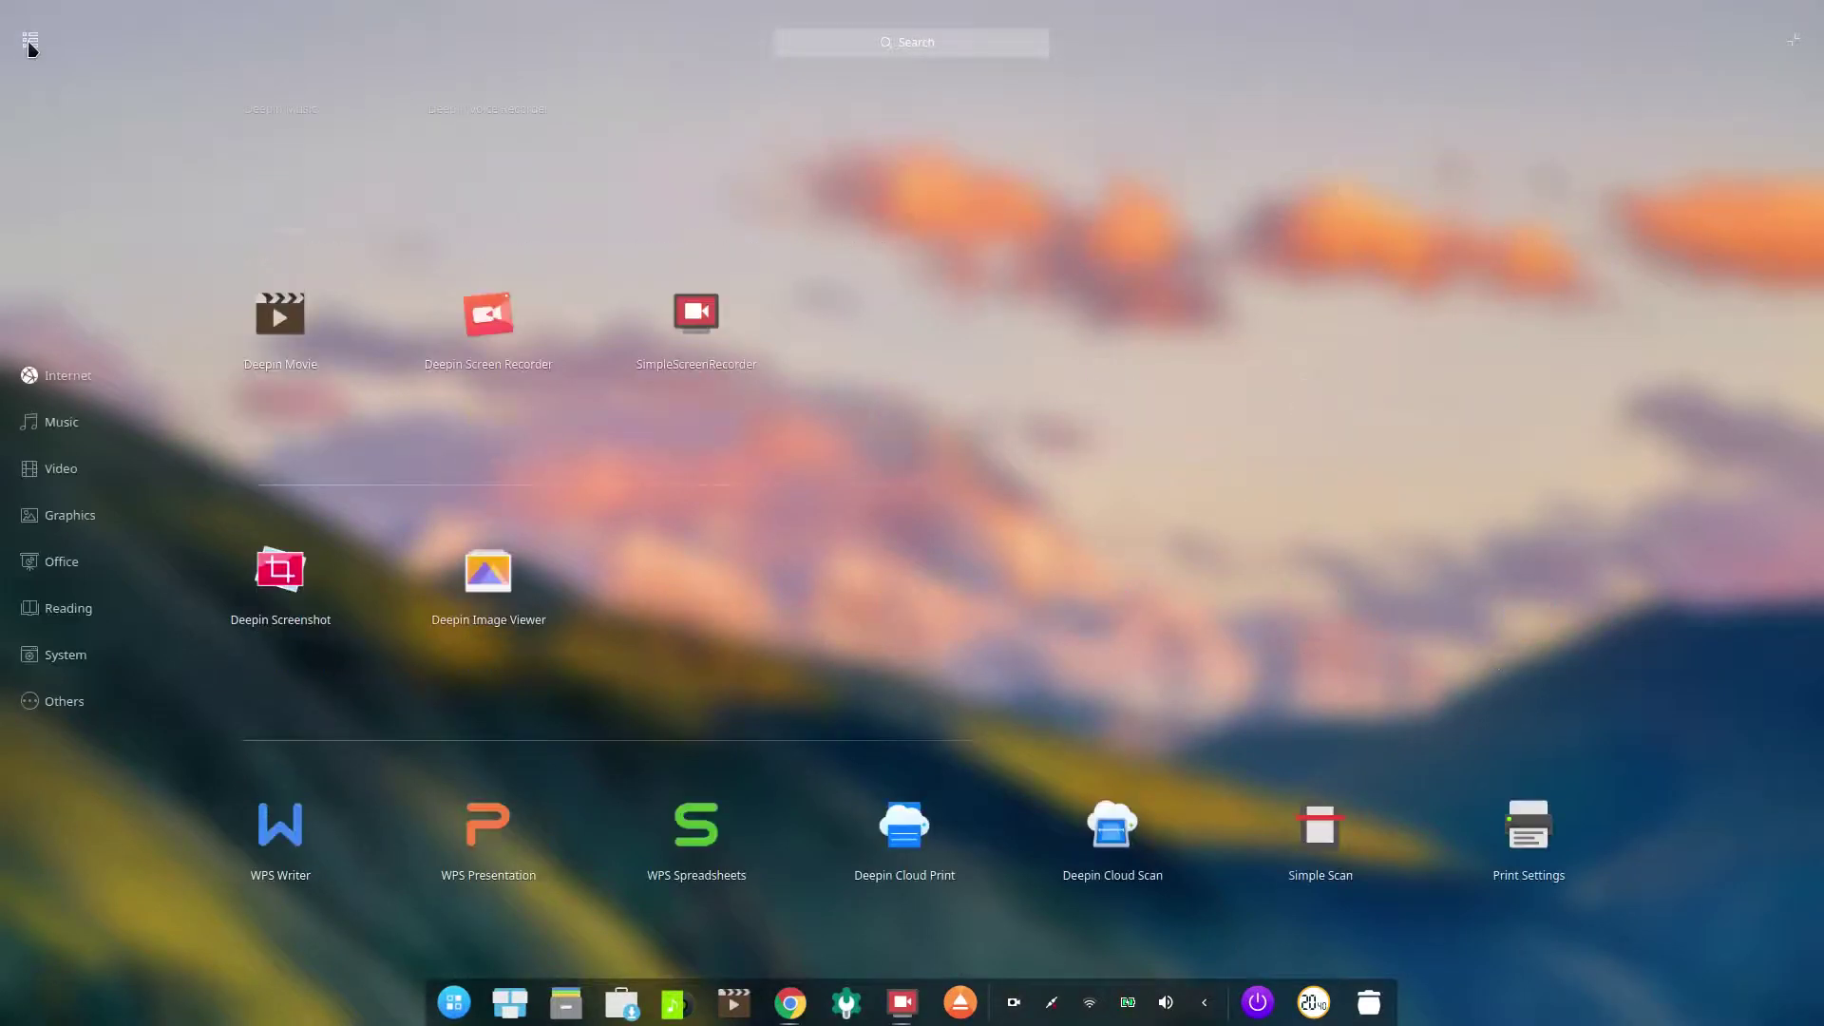
left_click(59, 429)
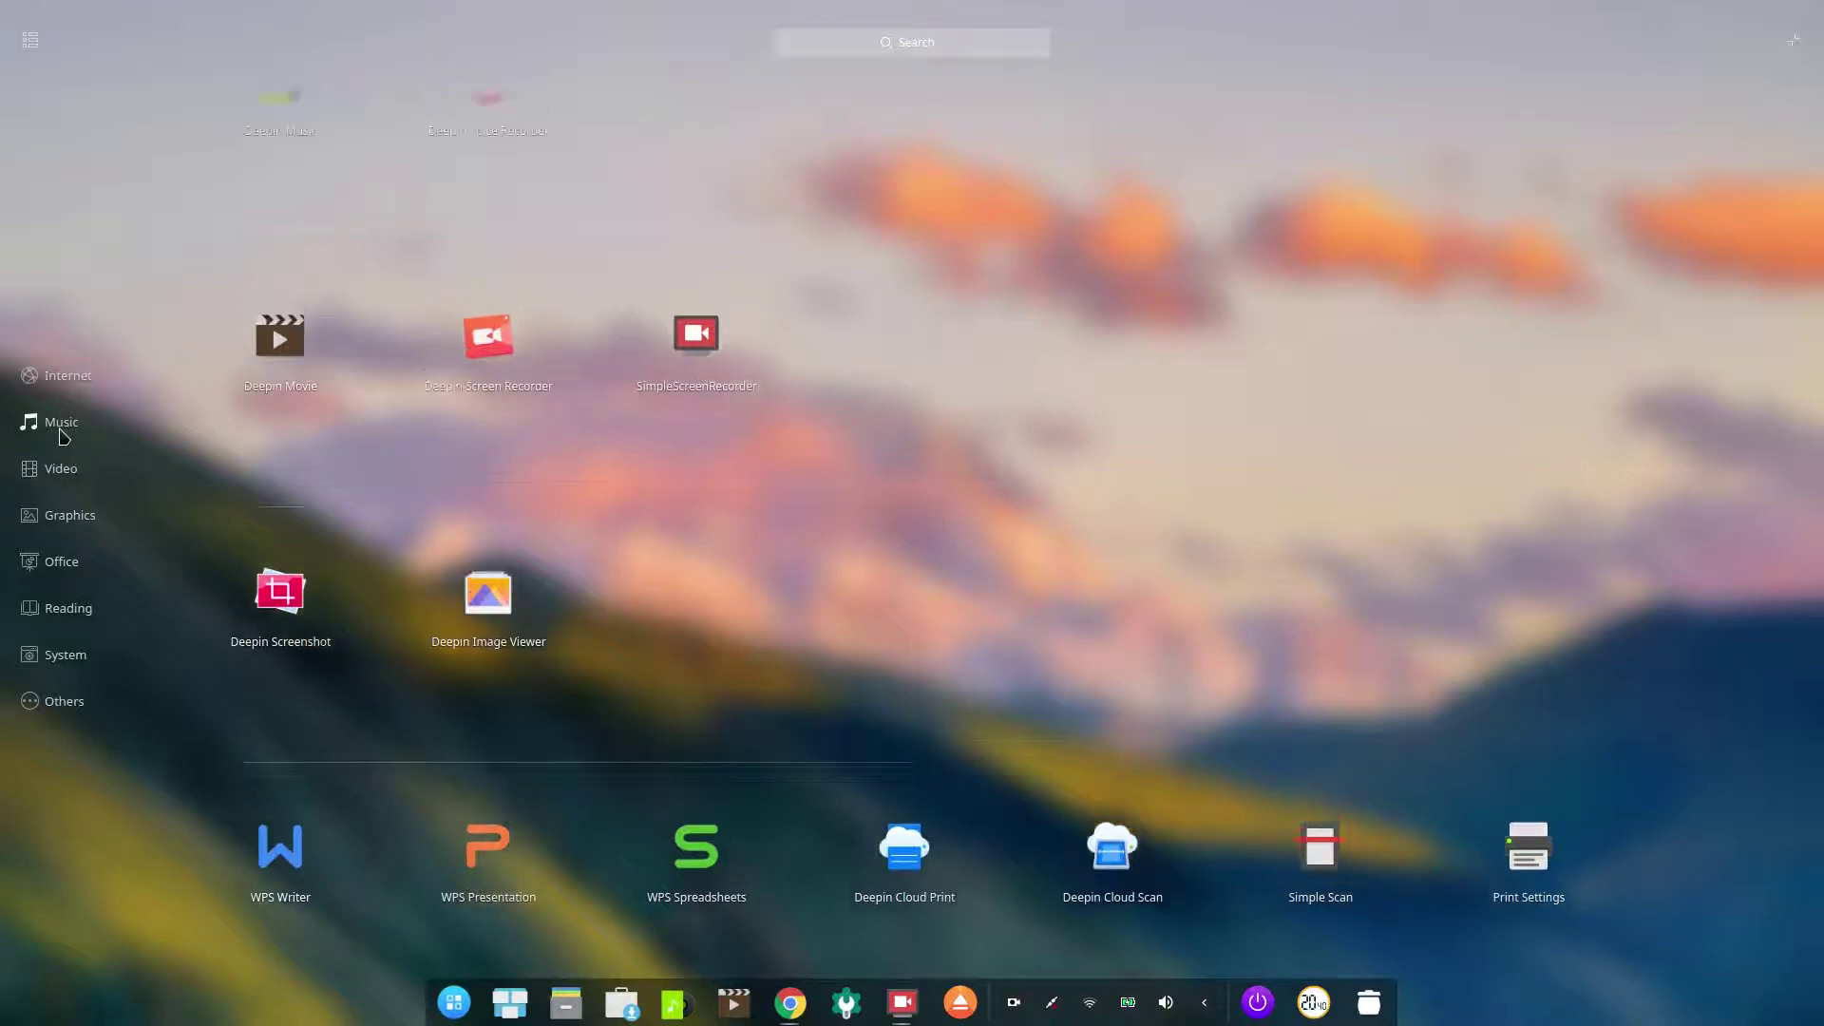
Step: Examine the launcher's category groups from Internet through System and Others, and close the launcher
scroll(548, 427, "down", 4)
scroll(757, 414, "down", 8)
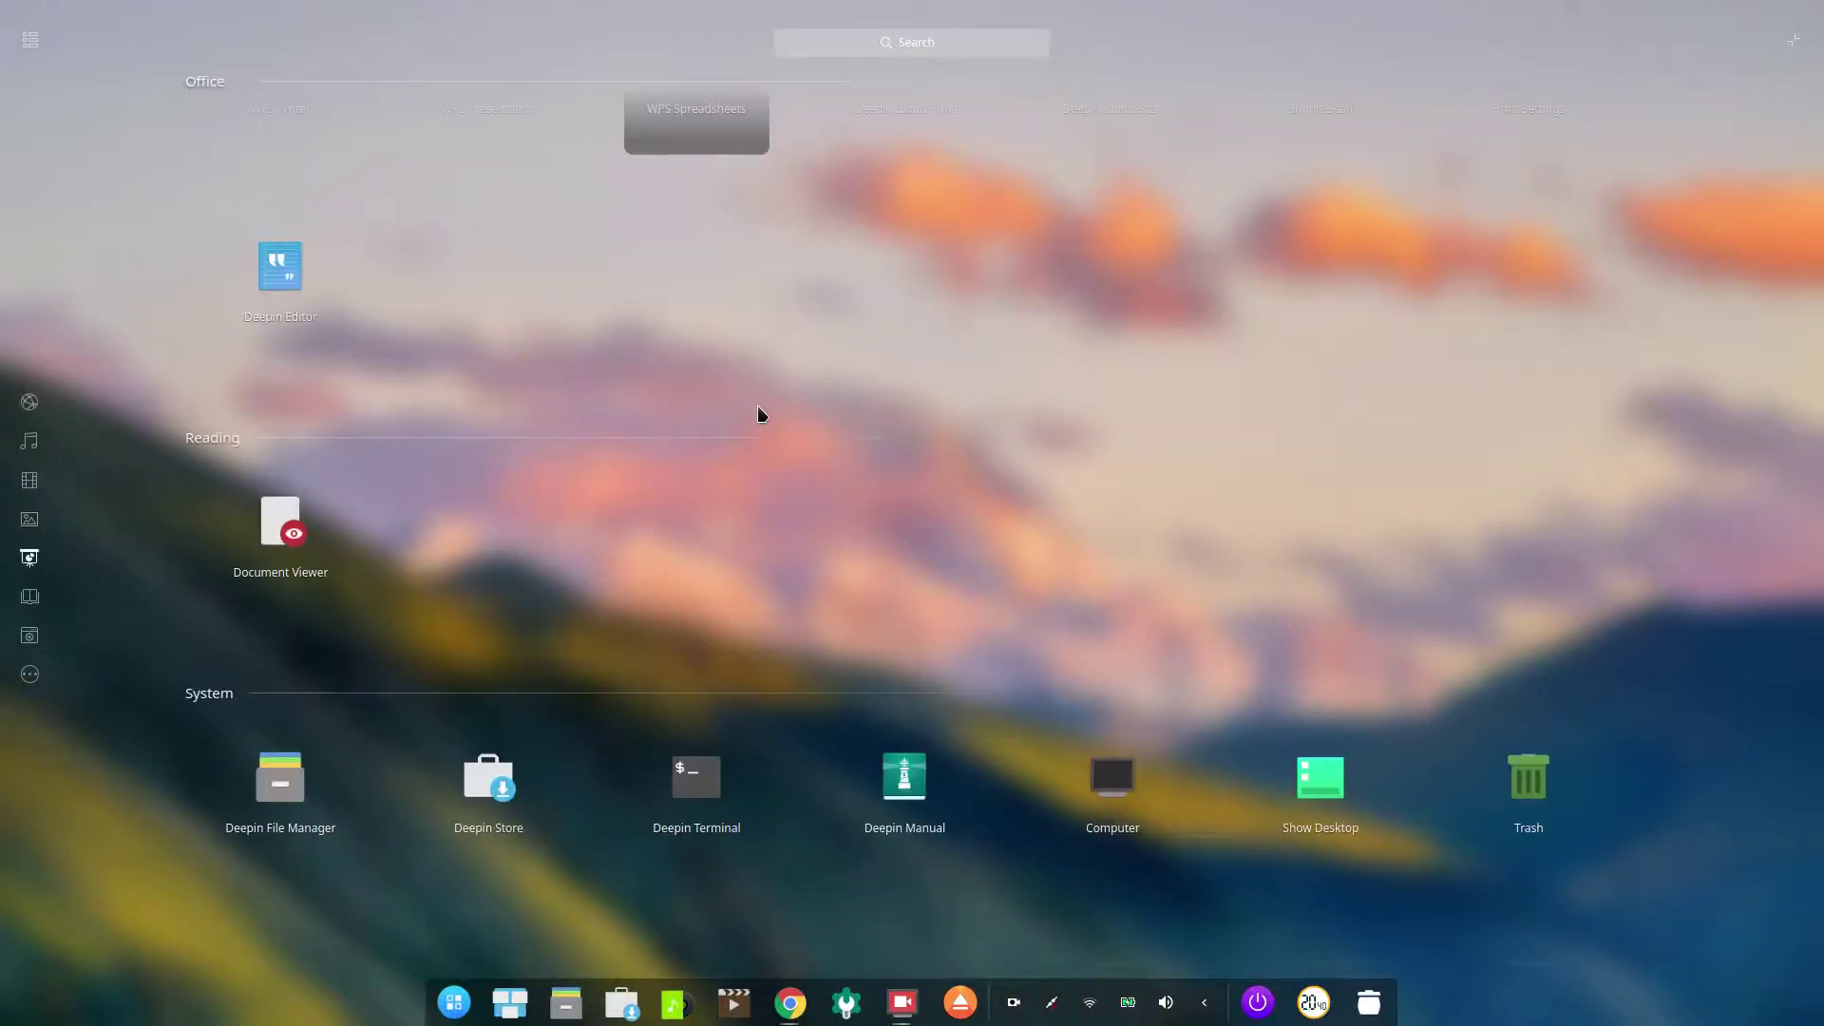
scroll(750, 401, "up", 12)
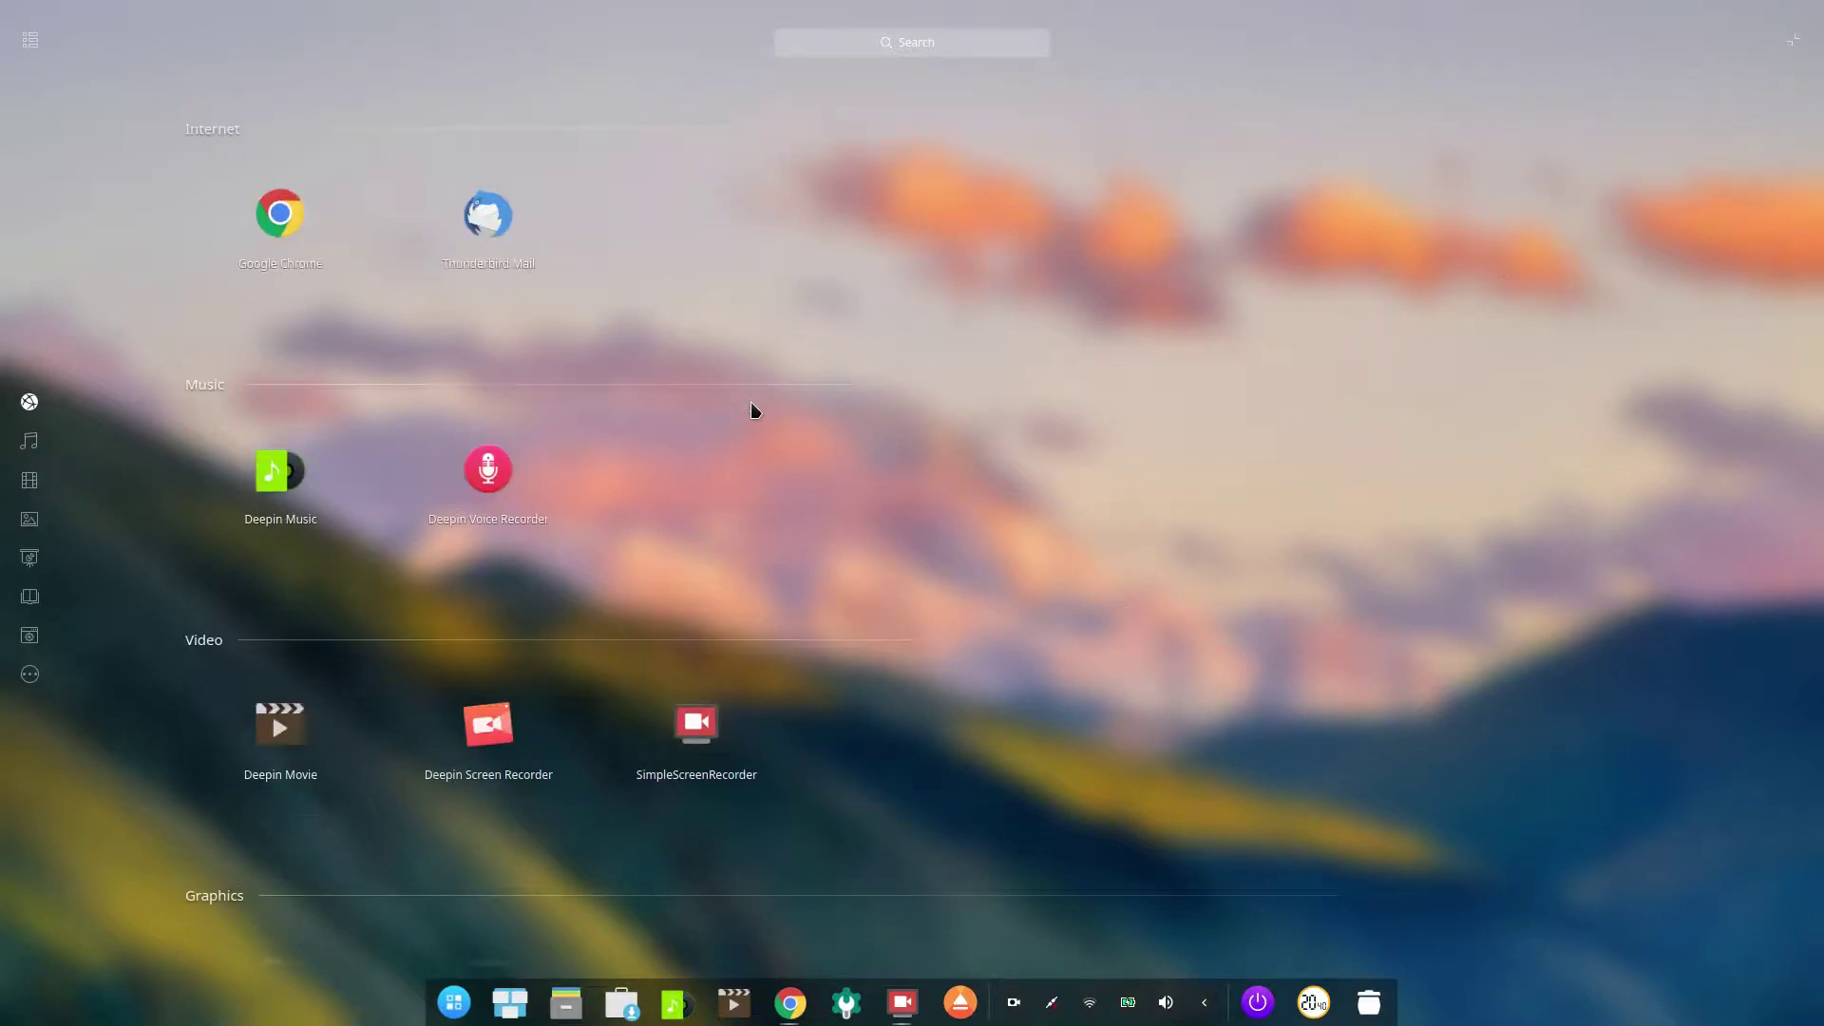
scroll(751, 402, "down", 12)
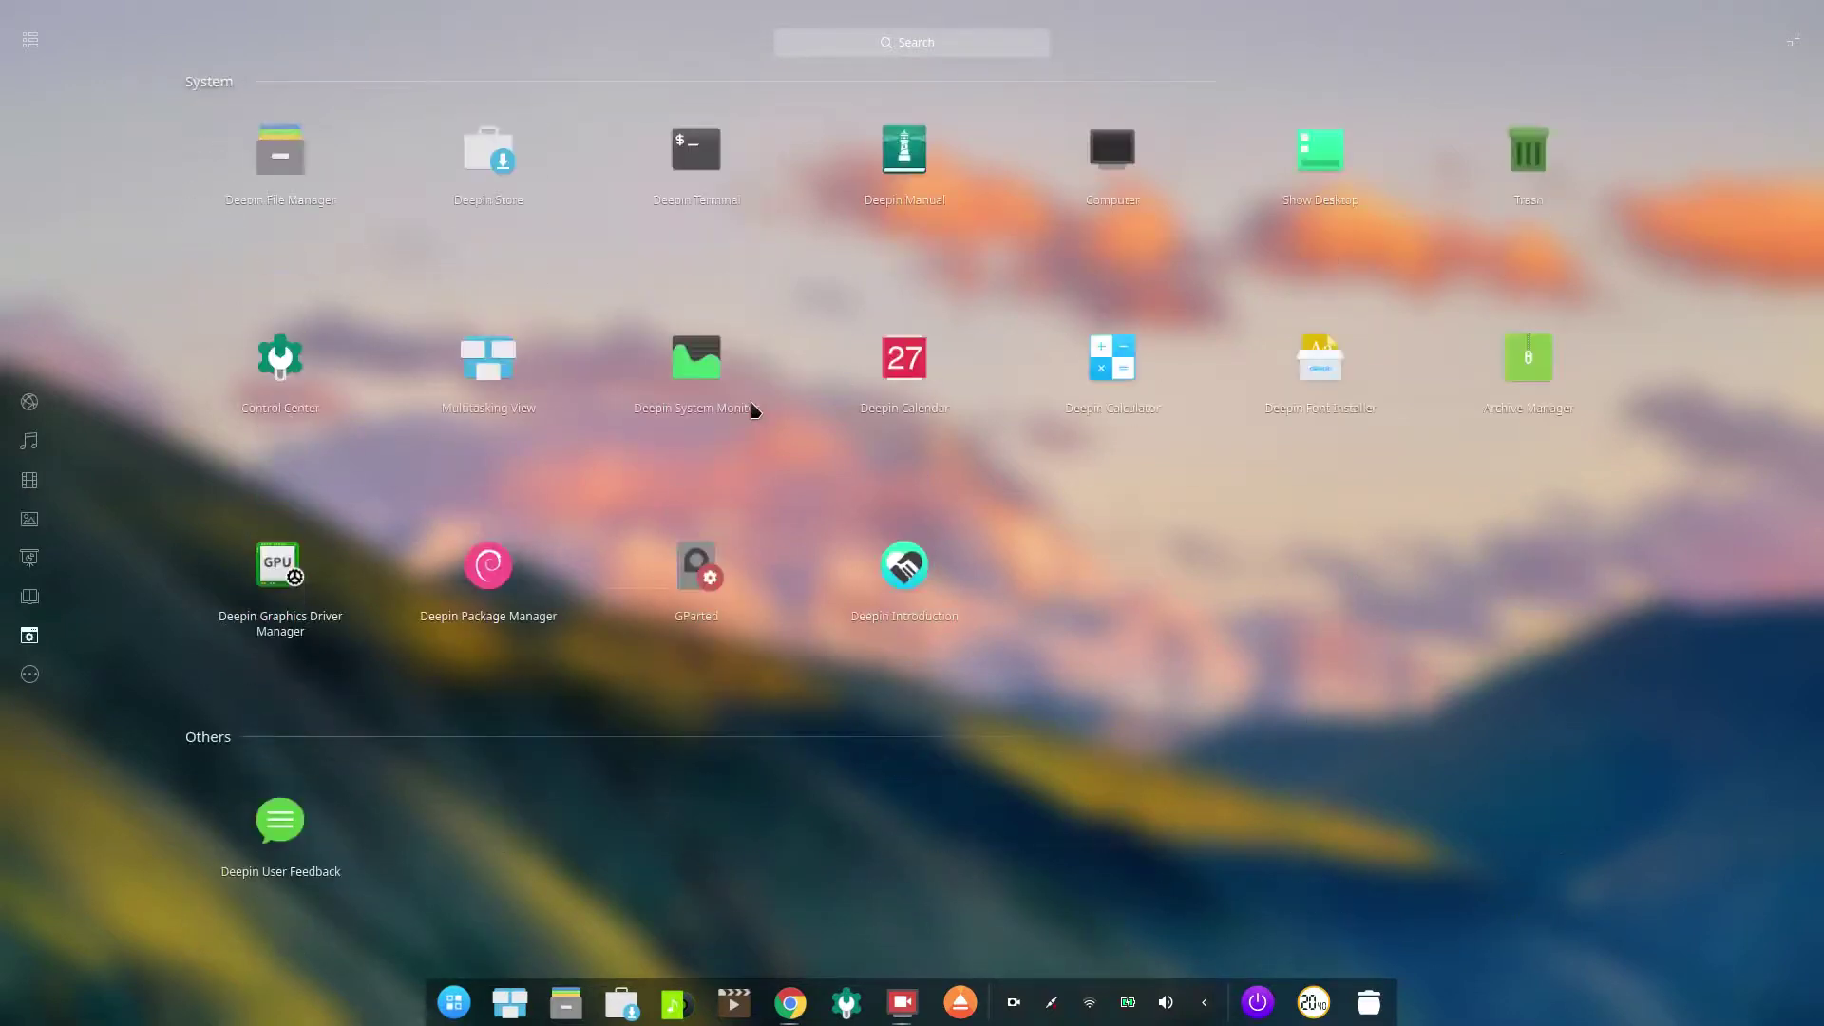
scroll(757, 423, "up", 2)
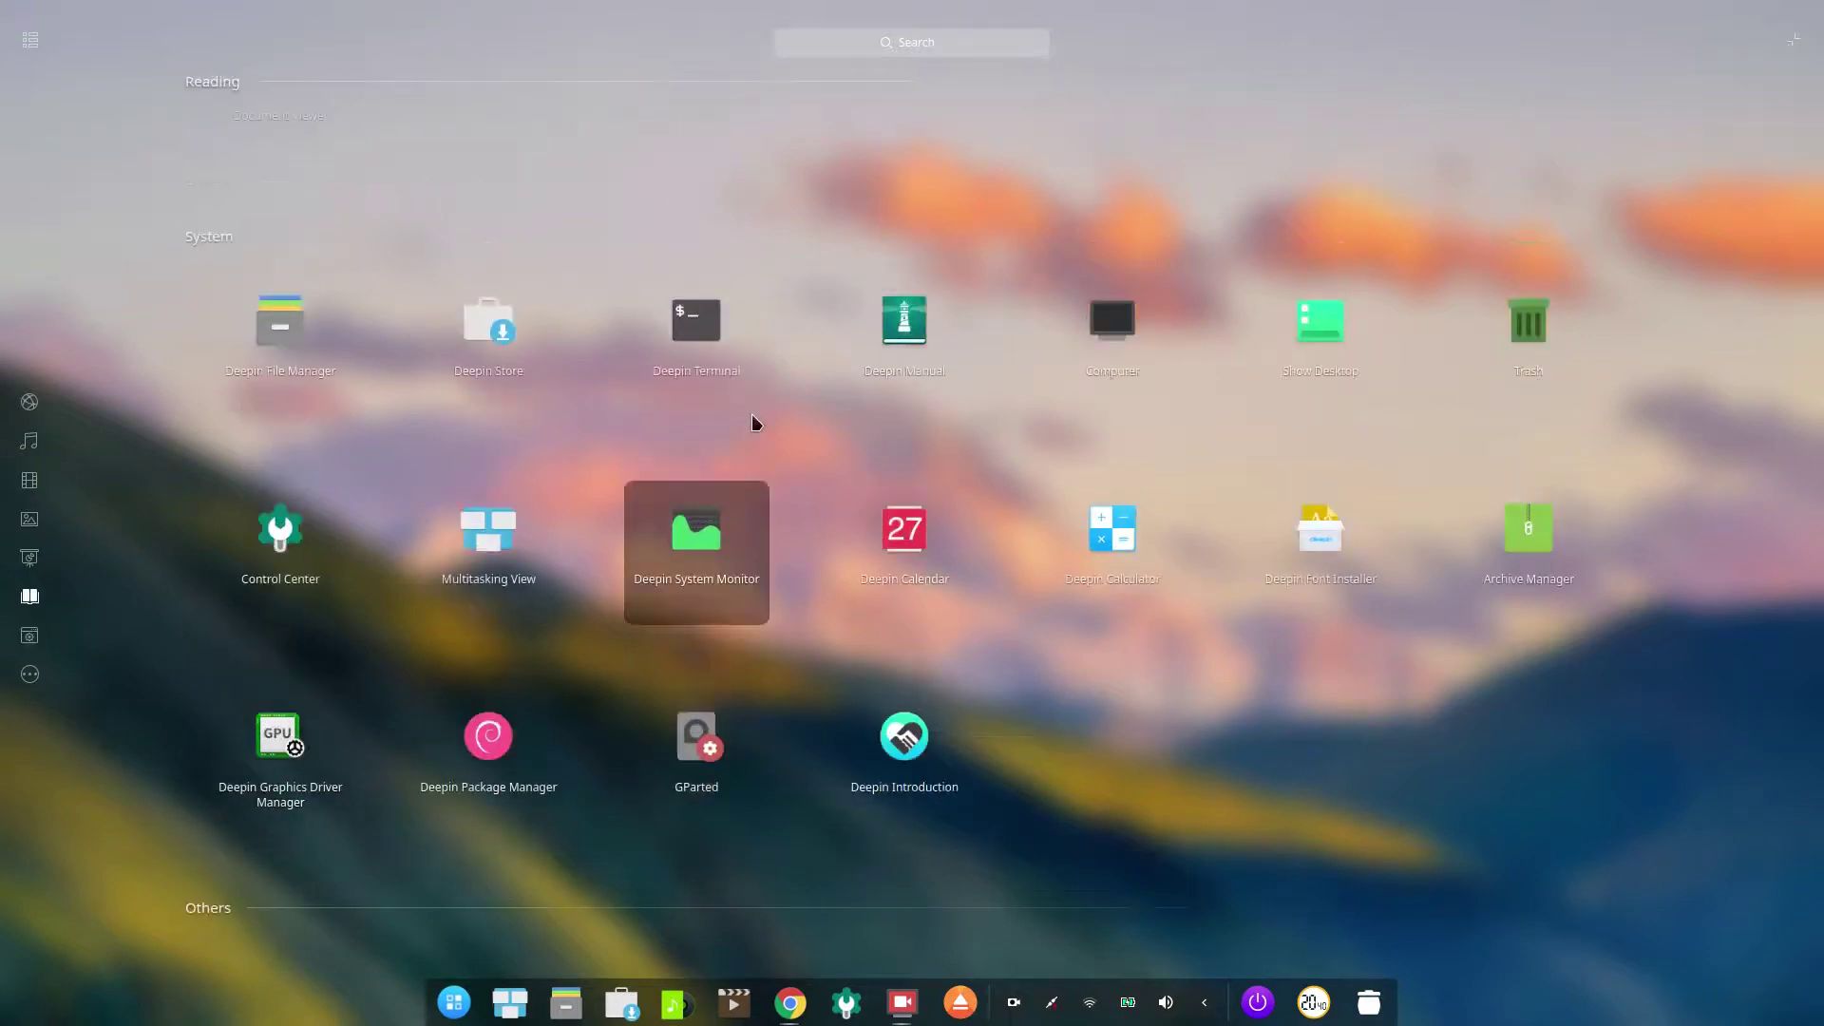
scroll(756, 423, "up", 1)
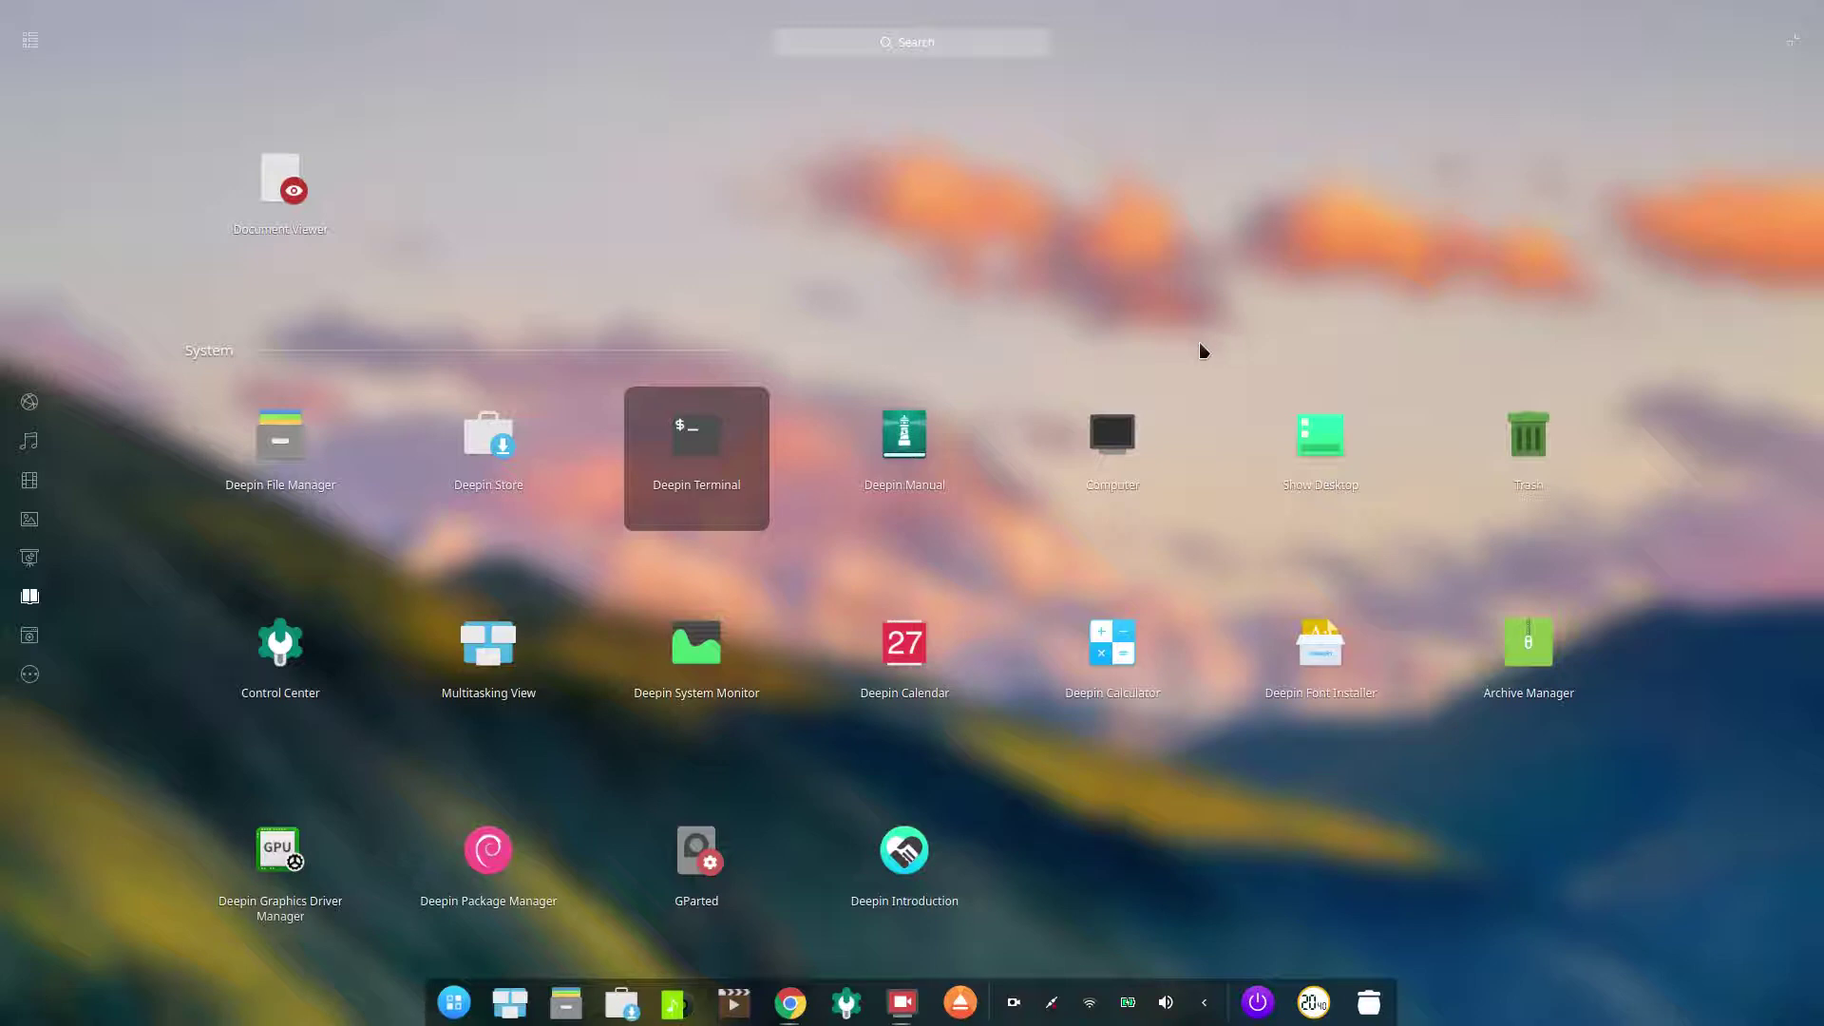
mouse_move(31, 617)
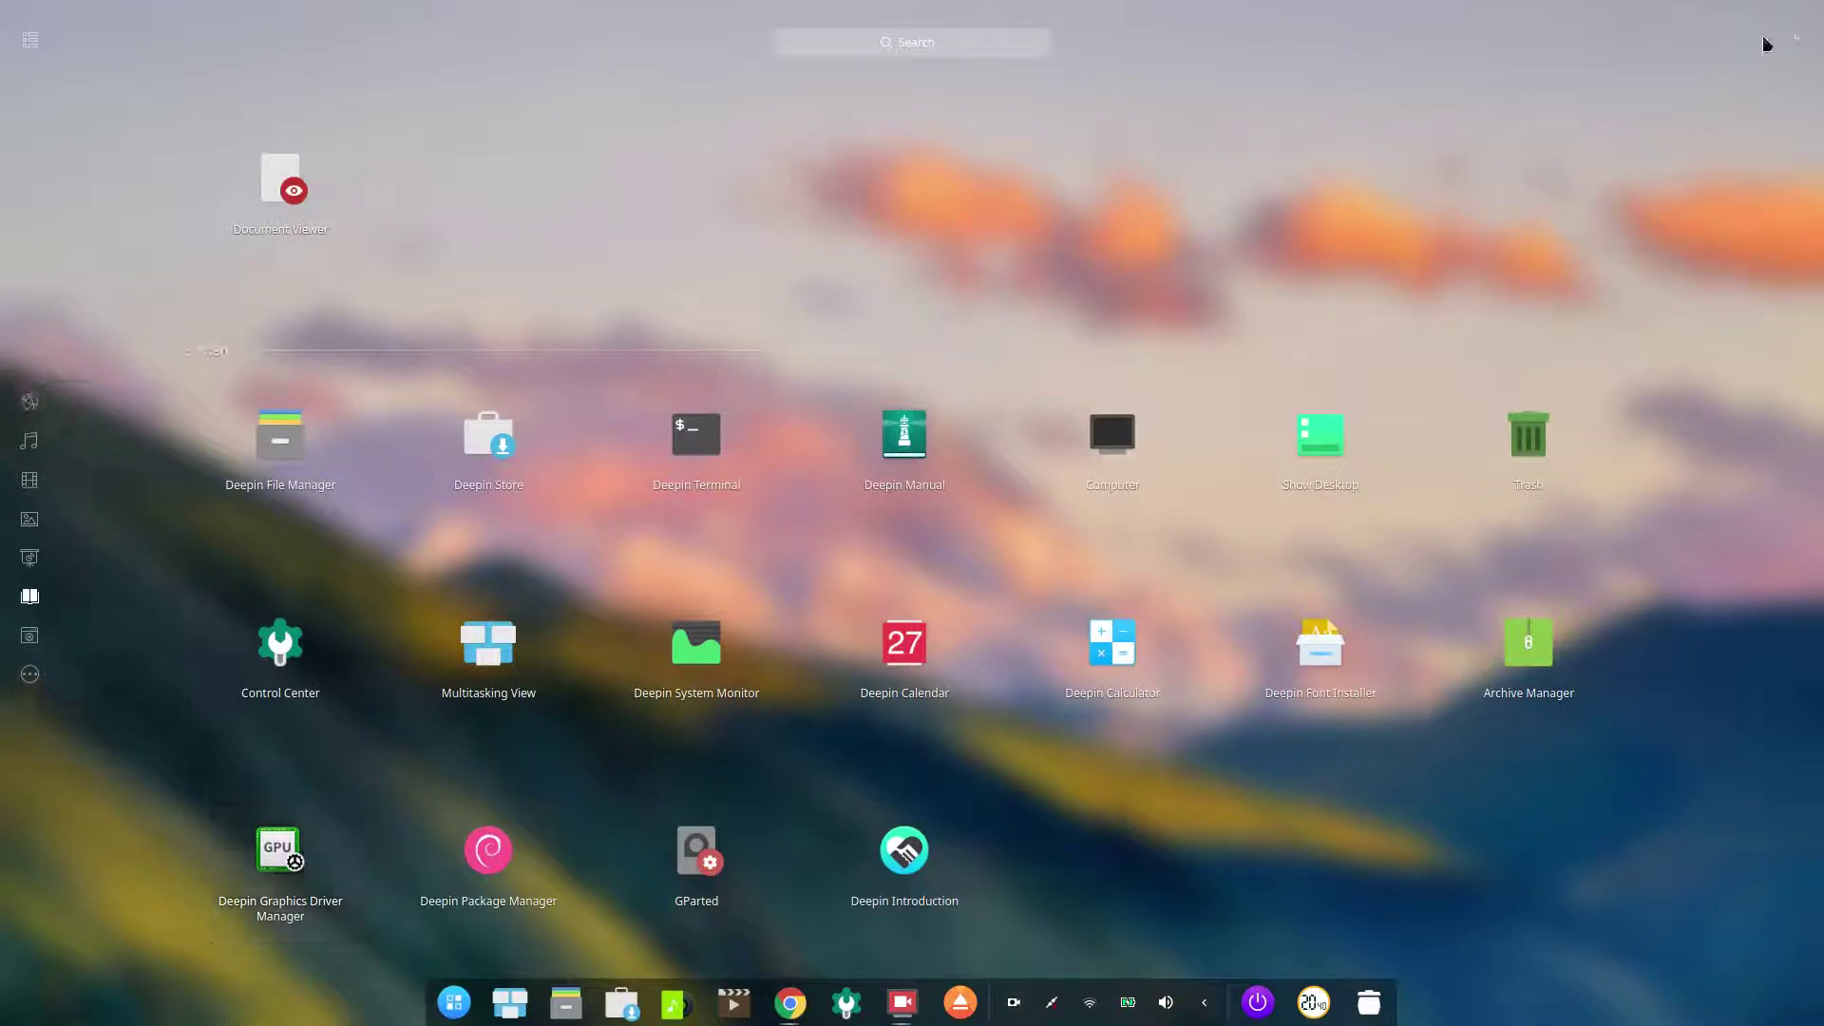
left_click(682, 93)
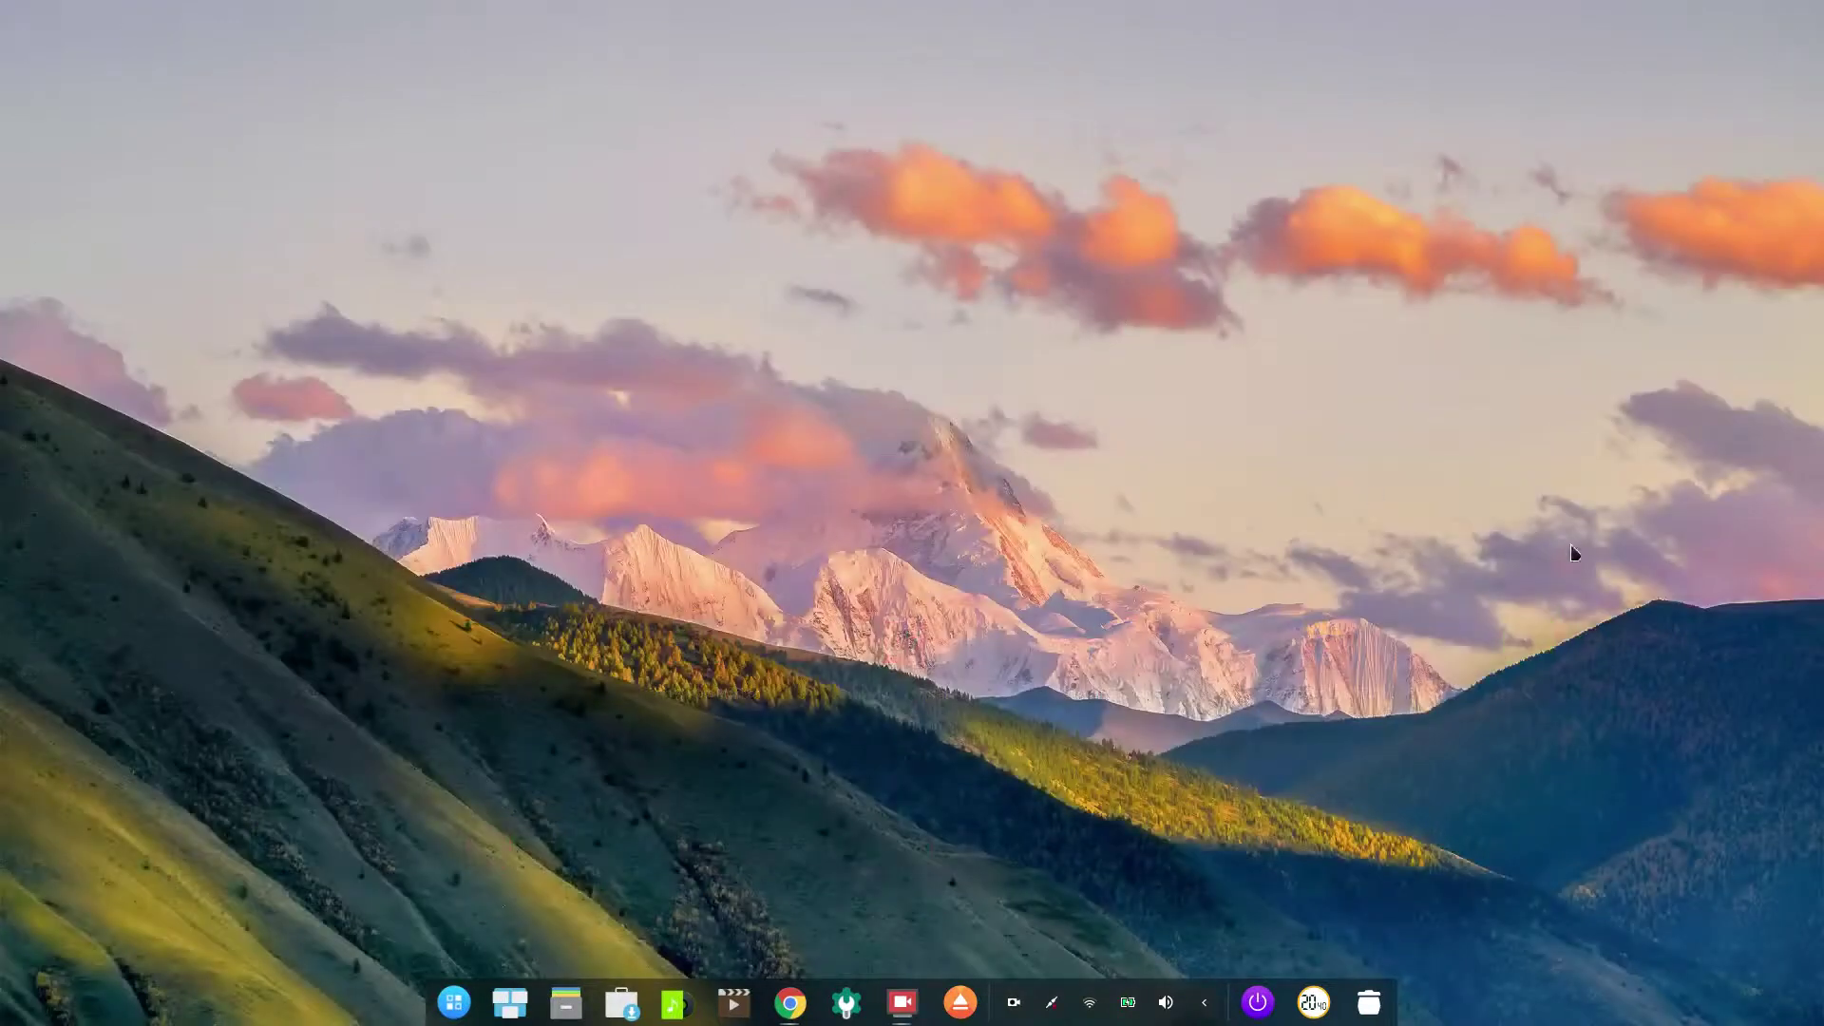
Step: View the desktop's Corner Settings for all four screen corners and leave them without assigning an action
right_click(958, 210)
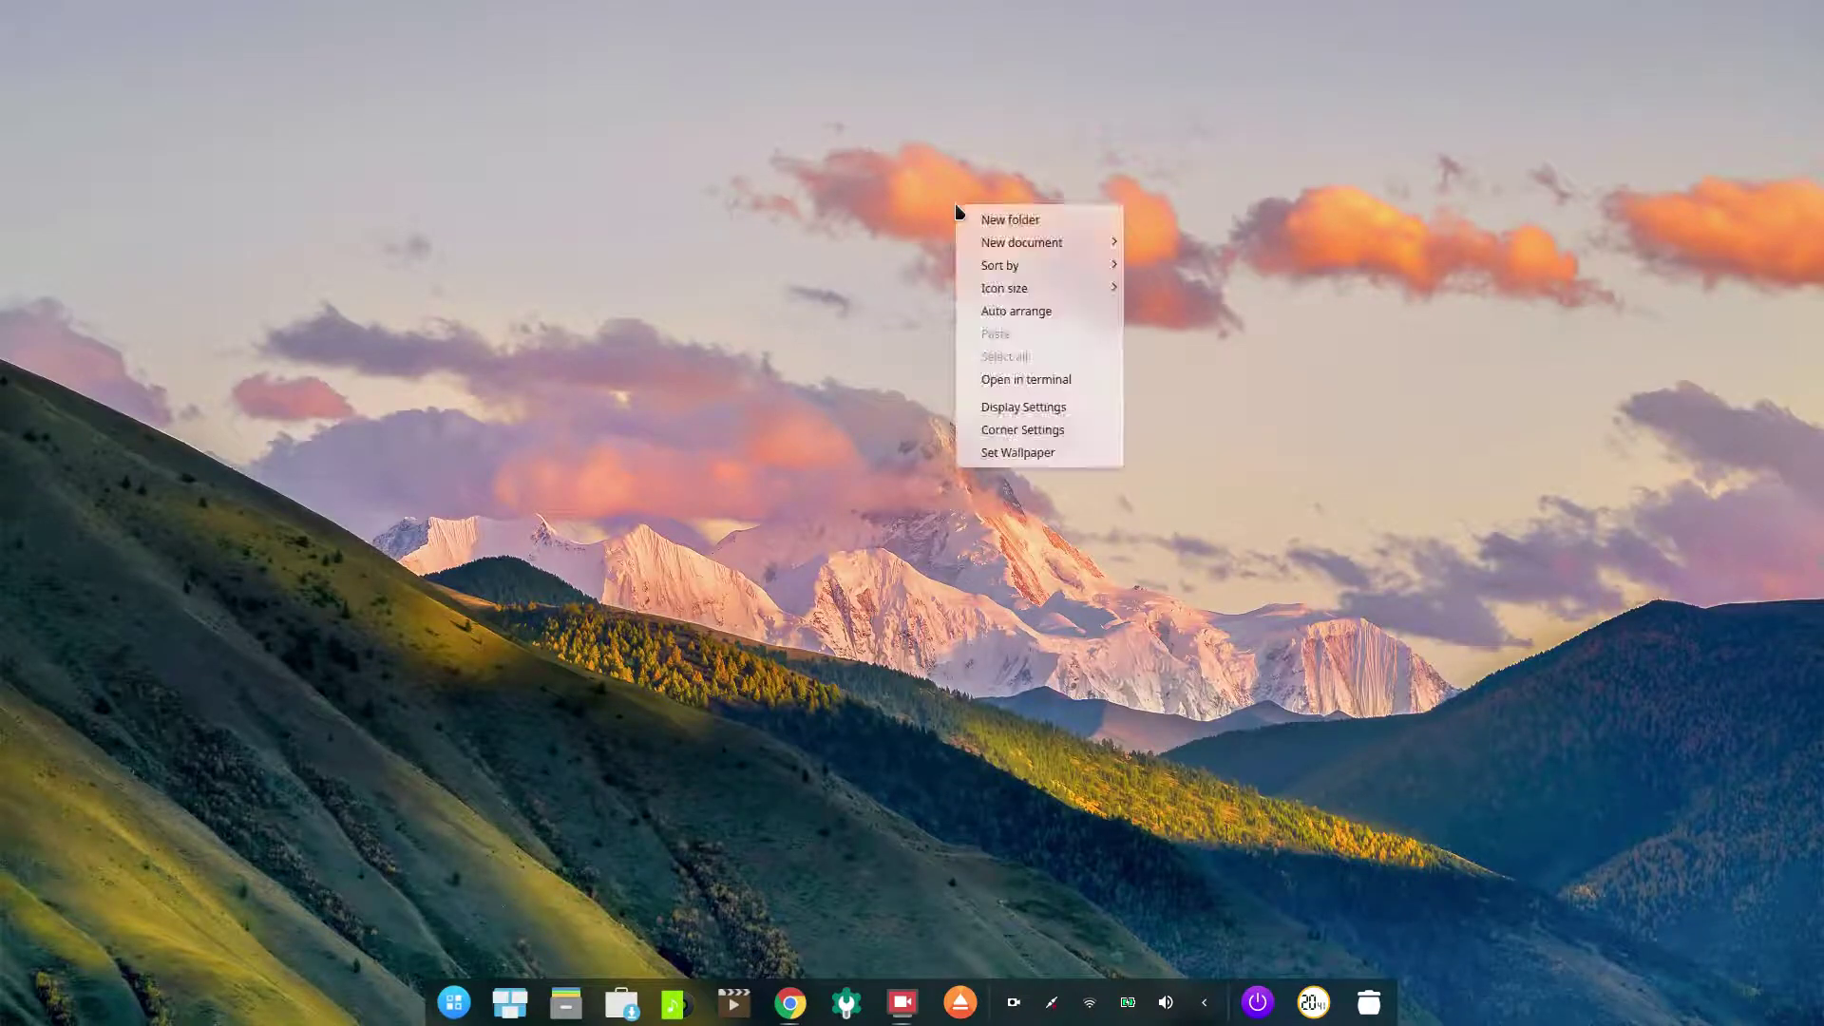
left_click(1017, 432)
mouse_move(1766, 67)
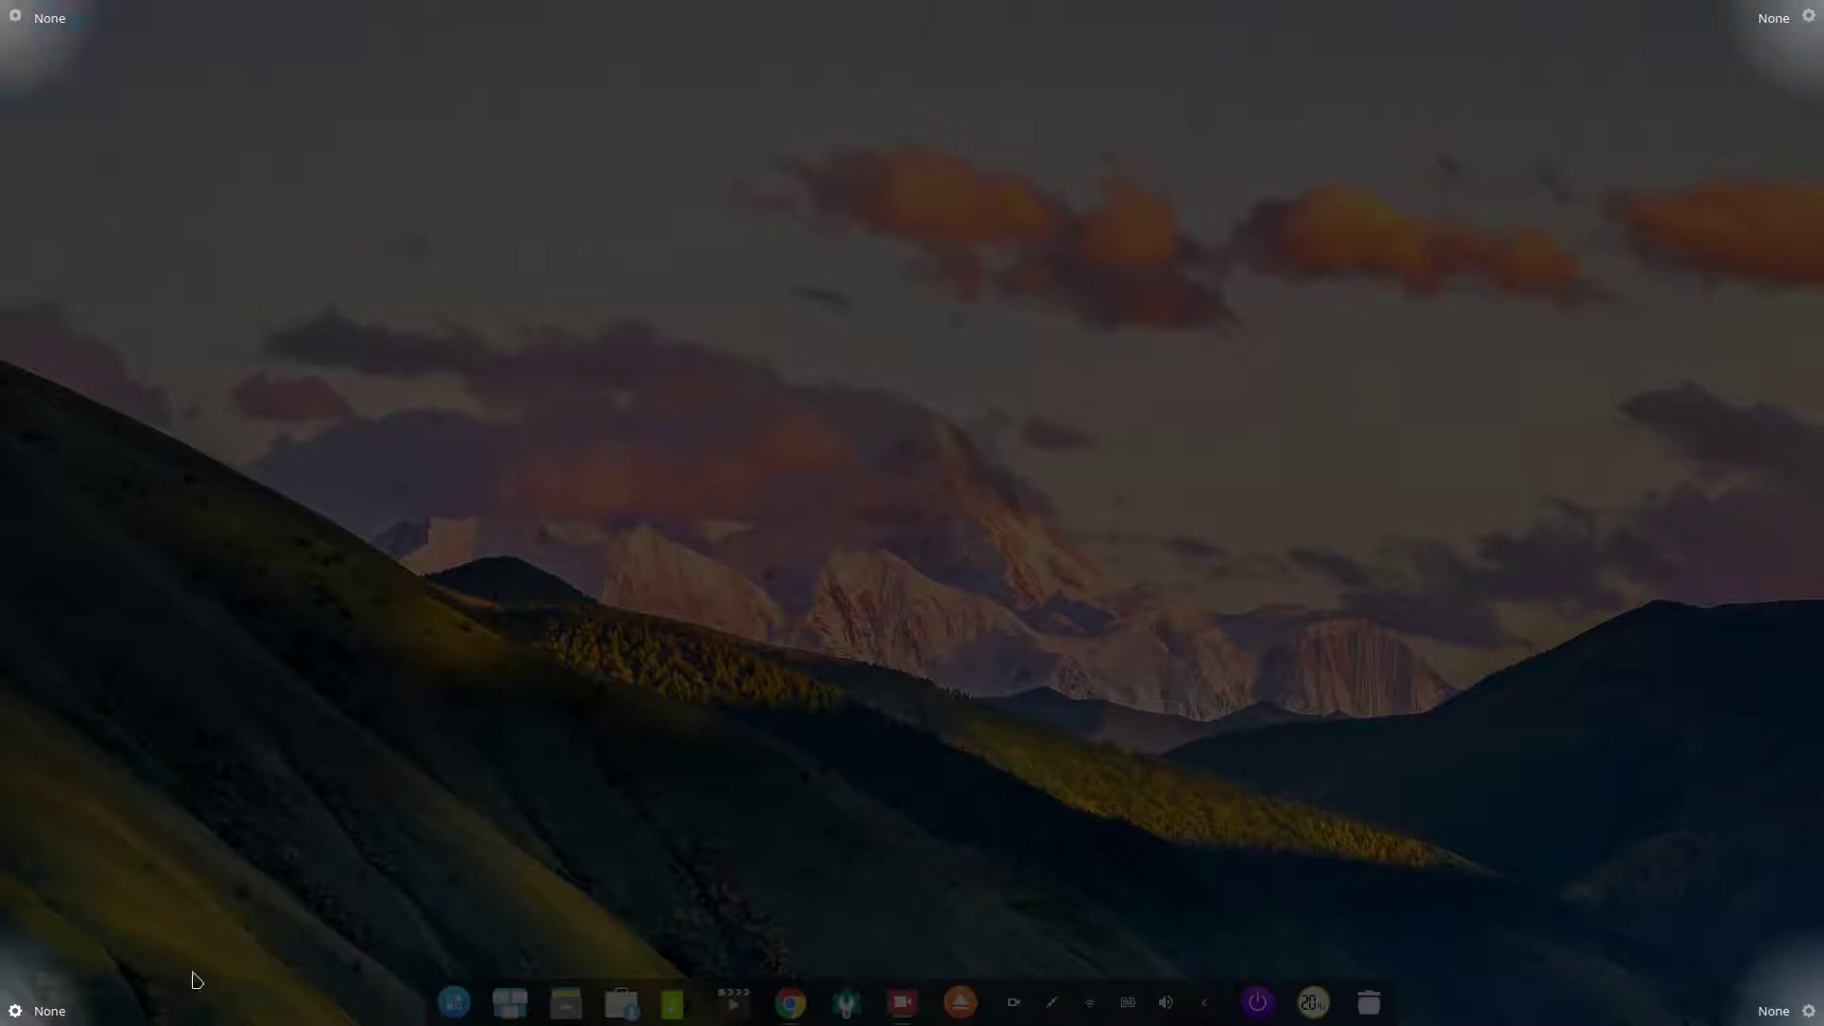
left_click(1064, 442)
Step: Open the desktop's wallpaper chooser and examine the available wallpaper thumbnails from one end of the strip to the other
right_click(806, 285)
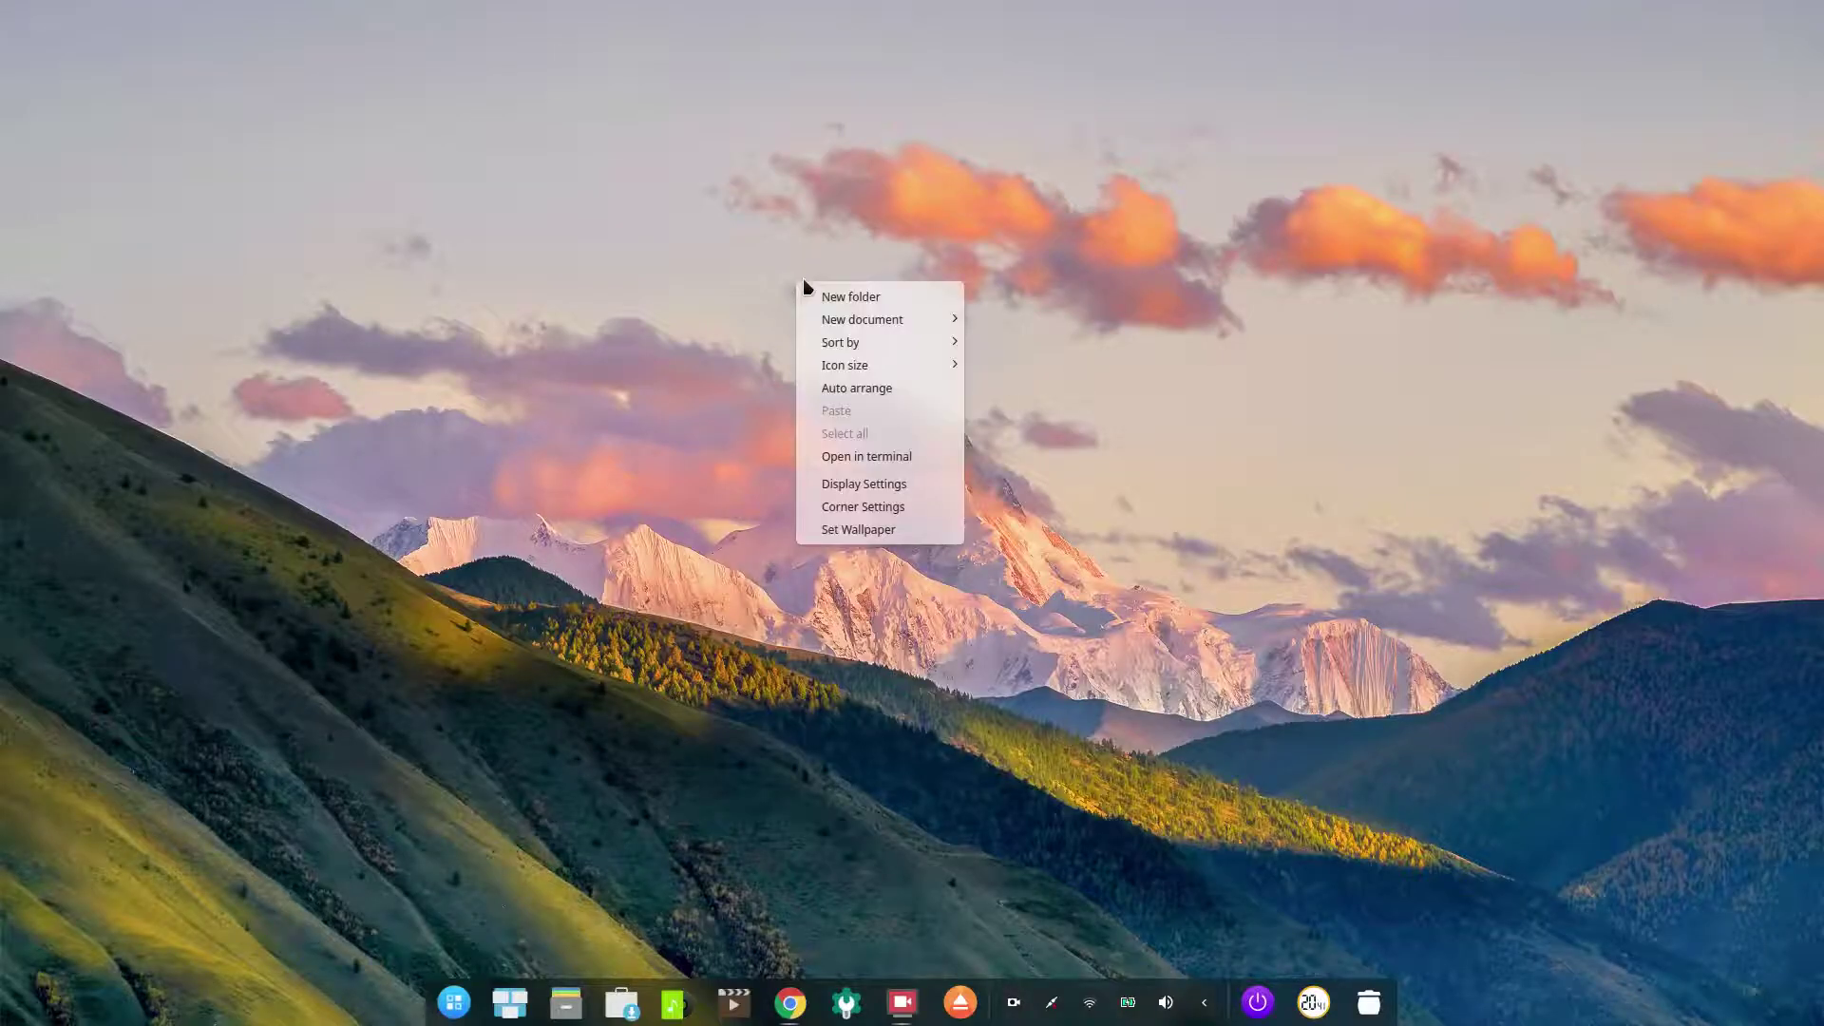
left_click(926, 531)
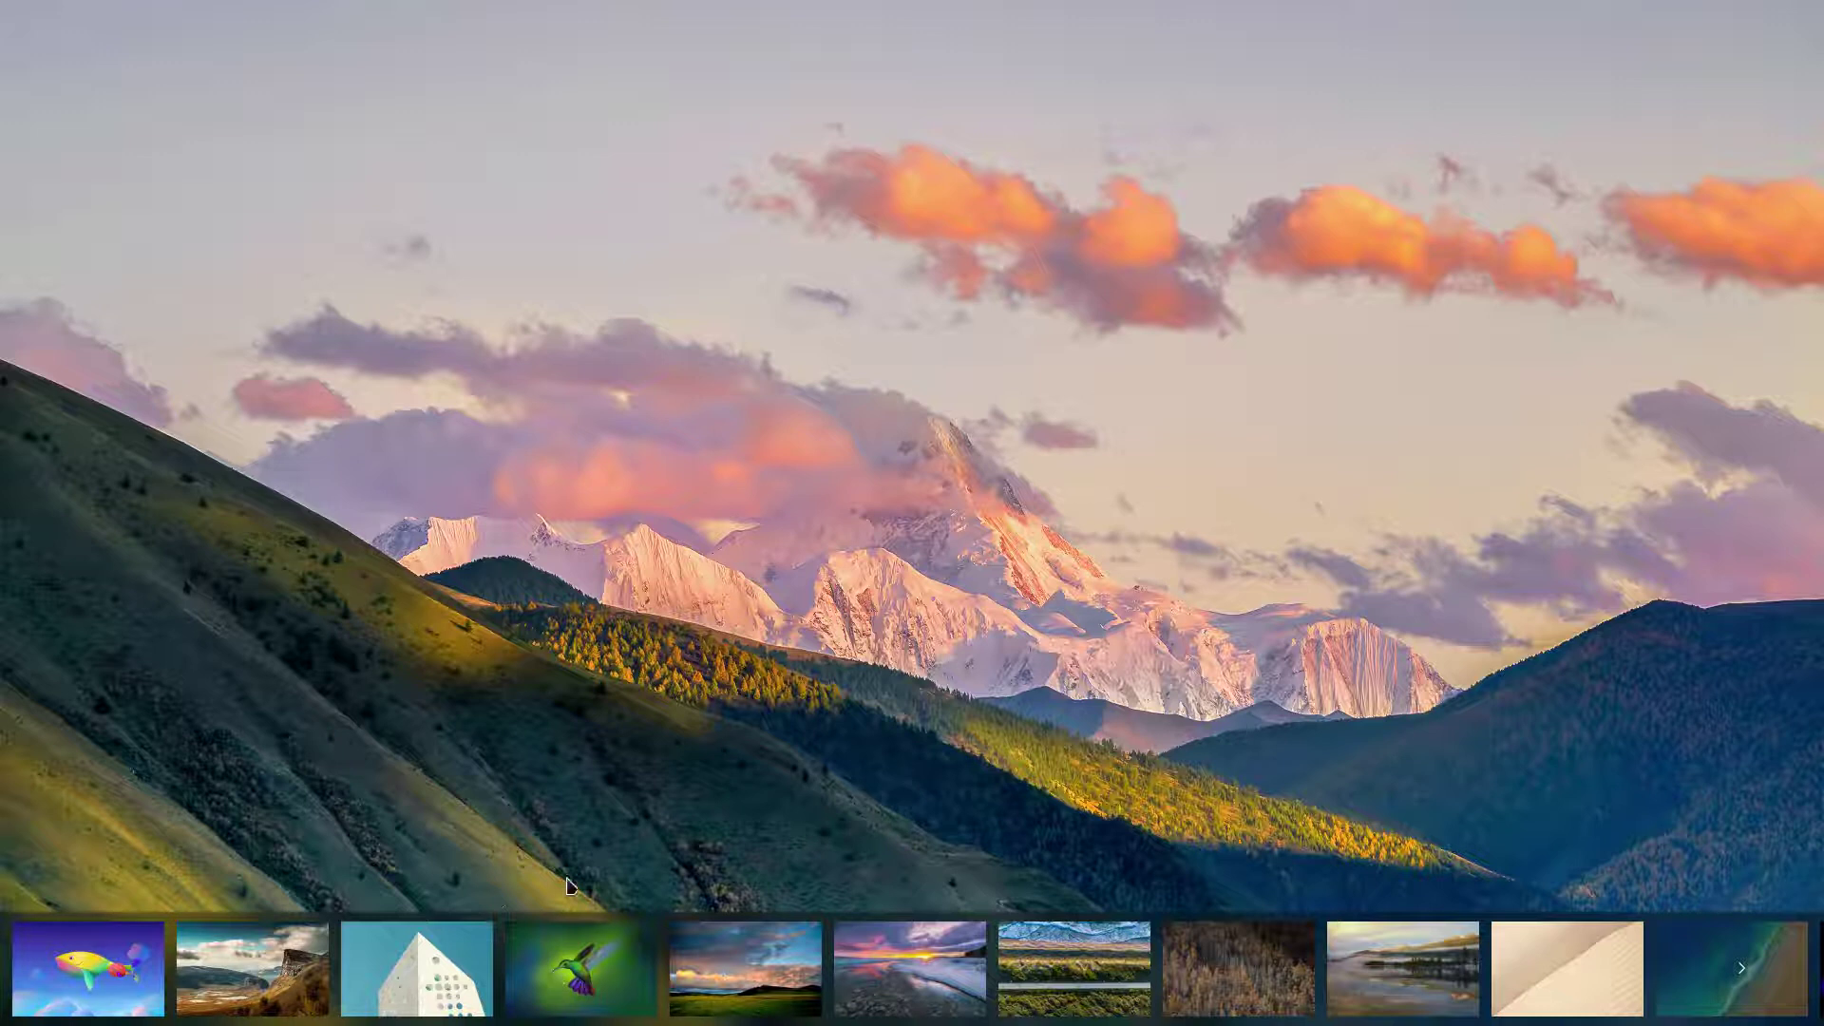
scroll(609, 985, "down", 3)
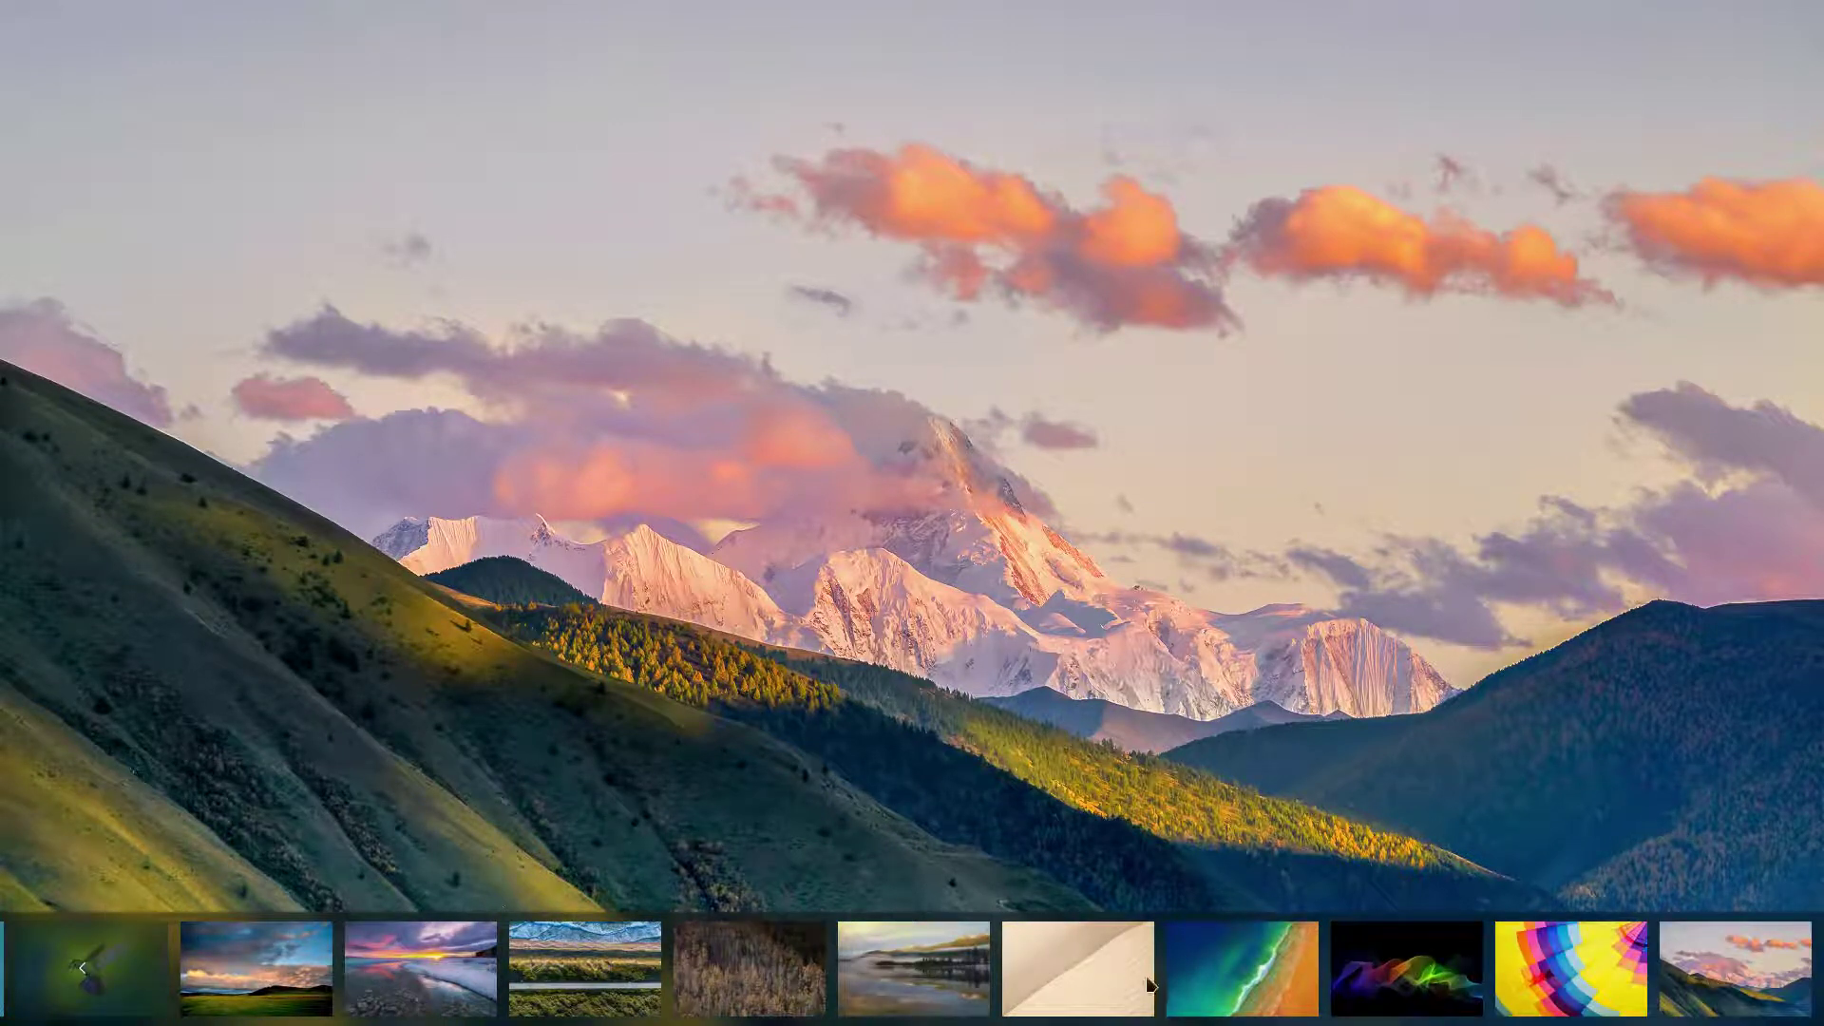
scroll(1150, 986, "down", 3)
scroll(1150, 985, "up", 3)
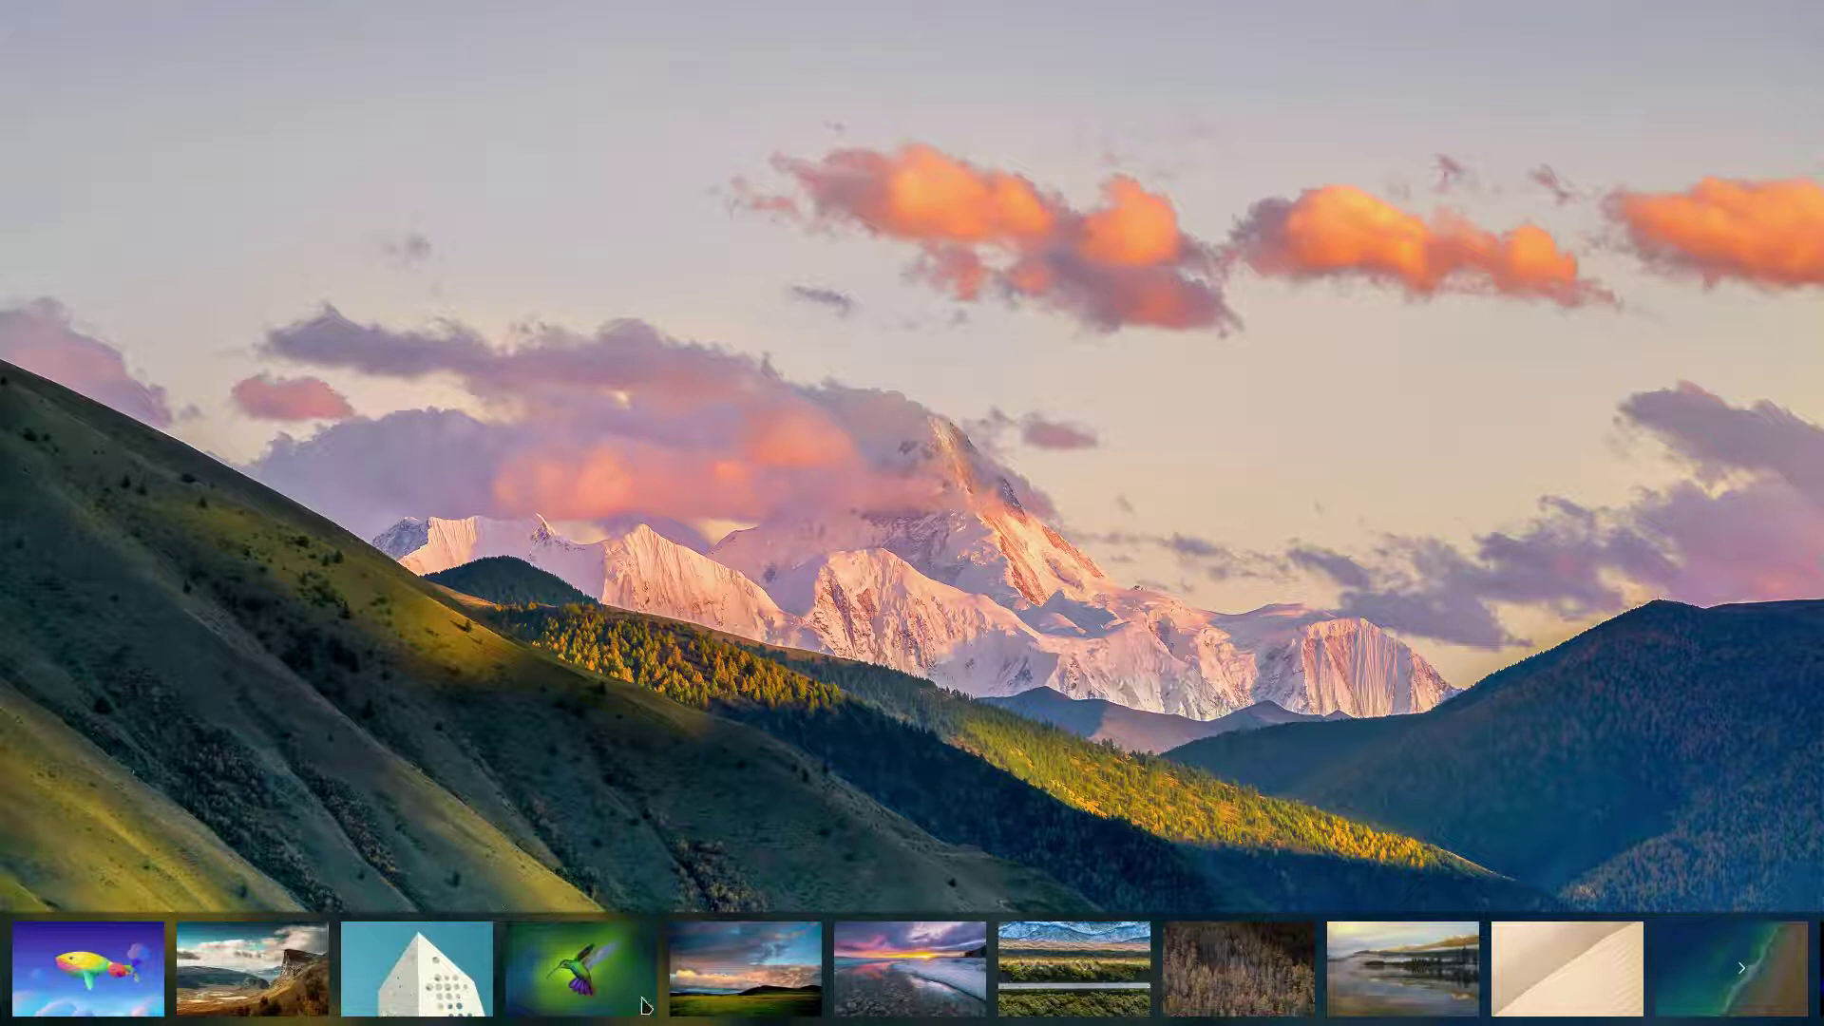
scroll(632, 992, "down", 3)
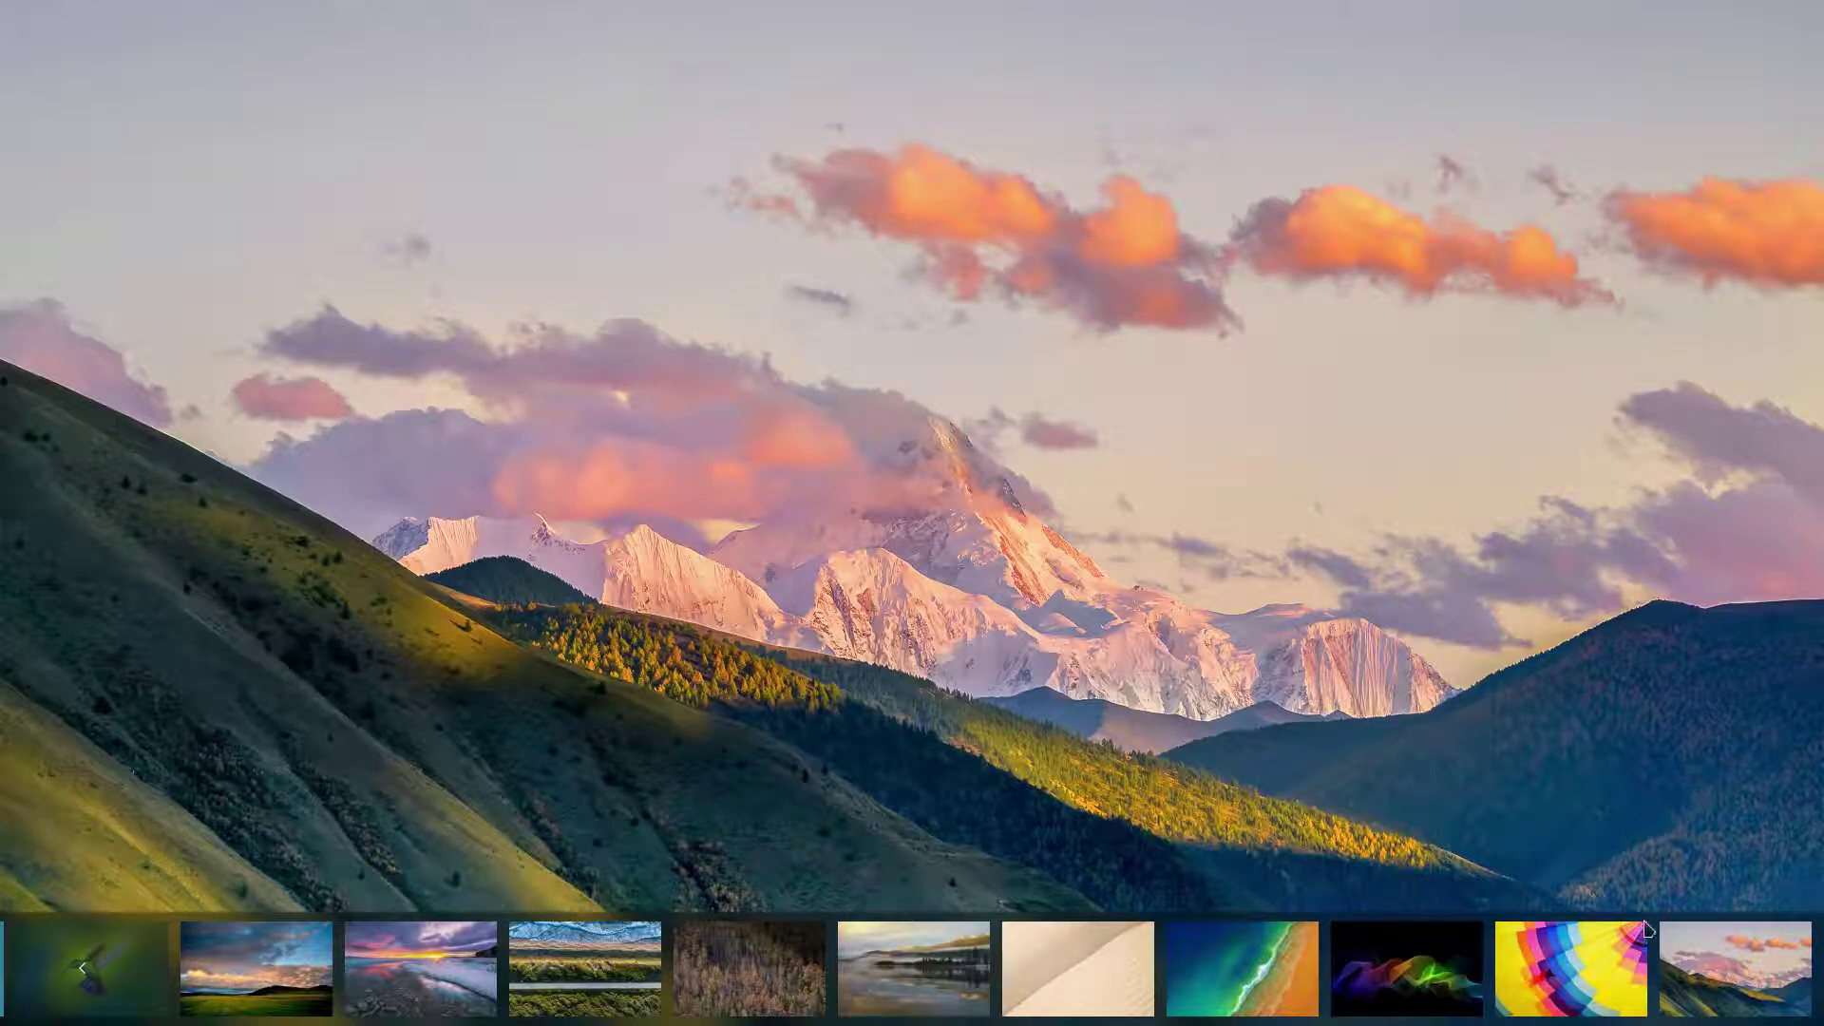
scroll(1116, 987, "up", 3)
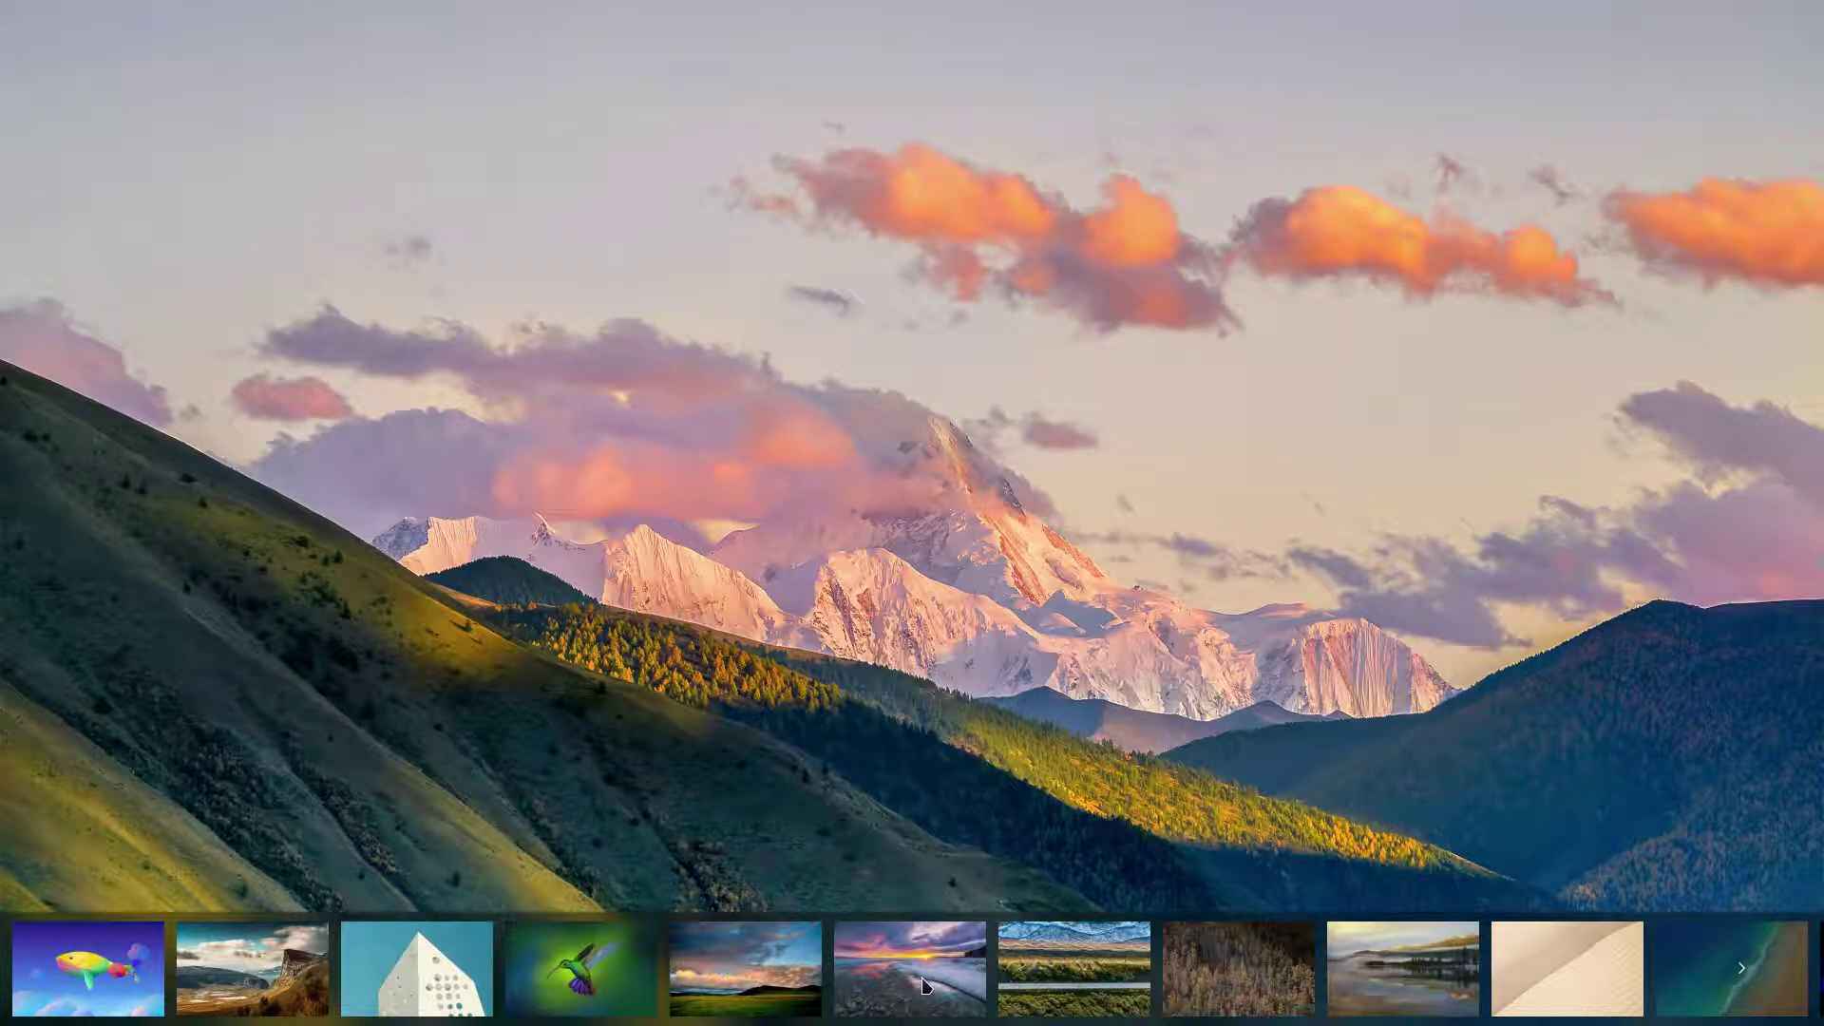
scroll(922, 986, "down", 3)
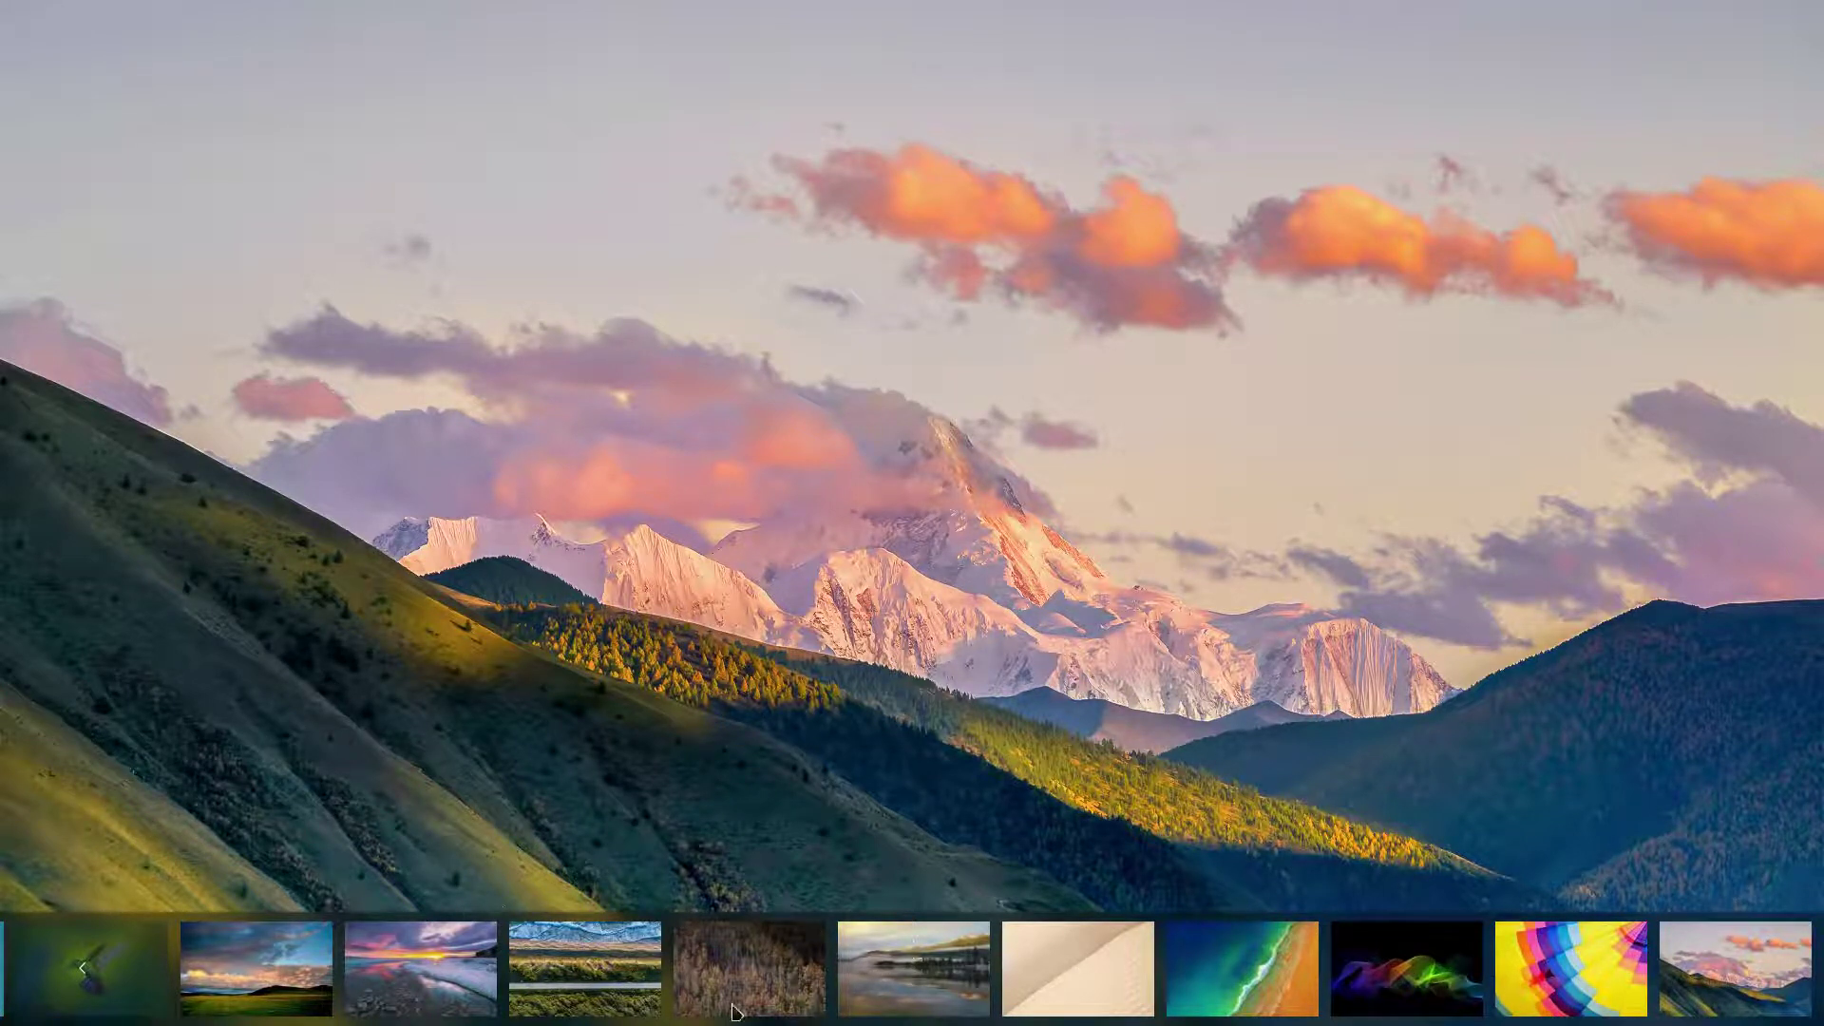
scroll(734, 1013, "up", 3)
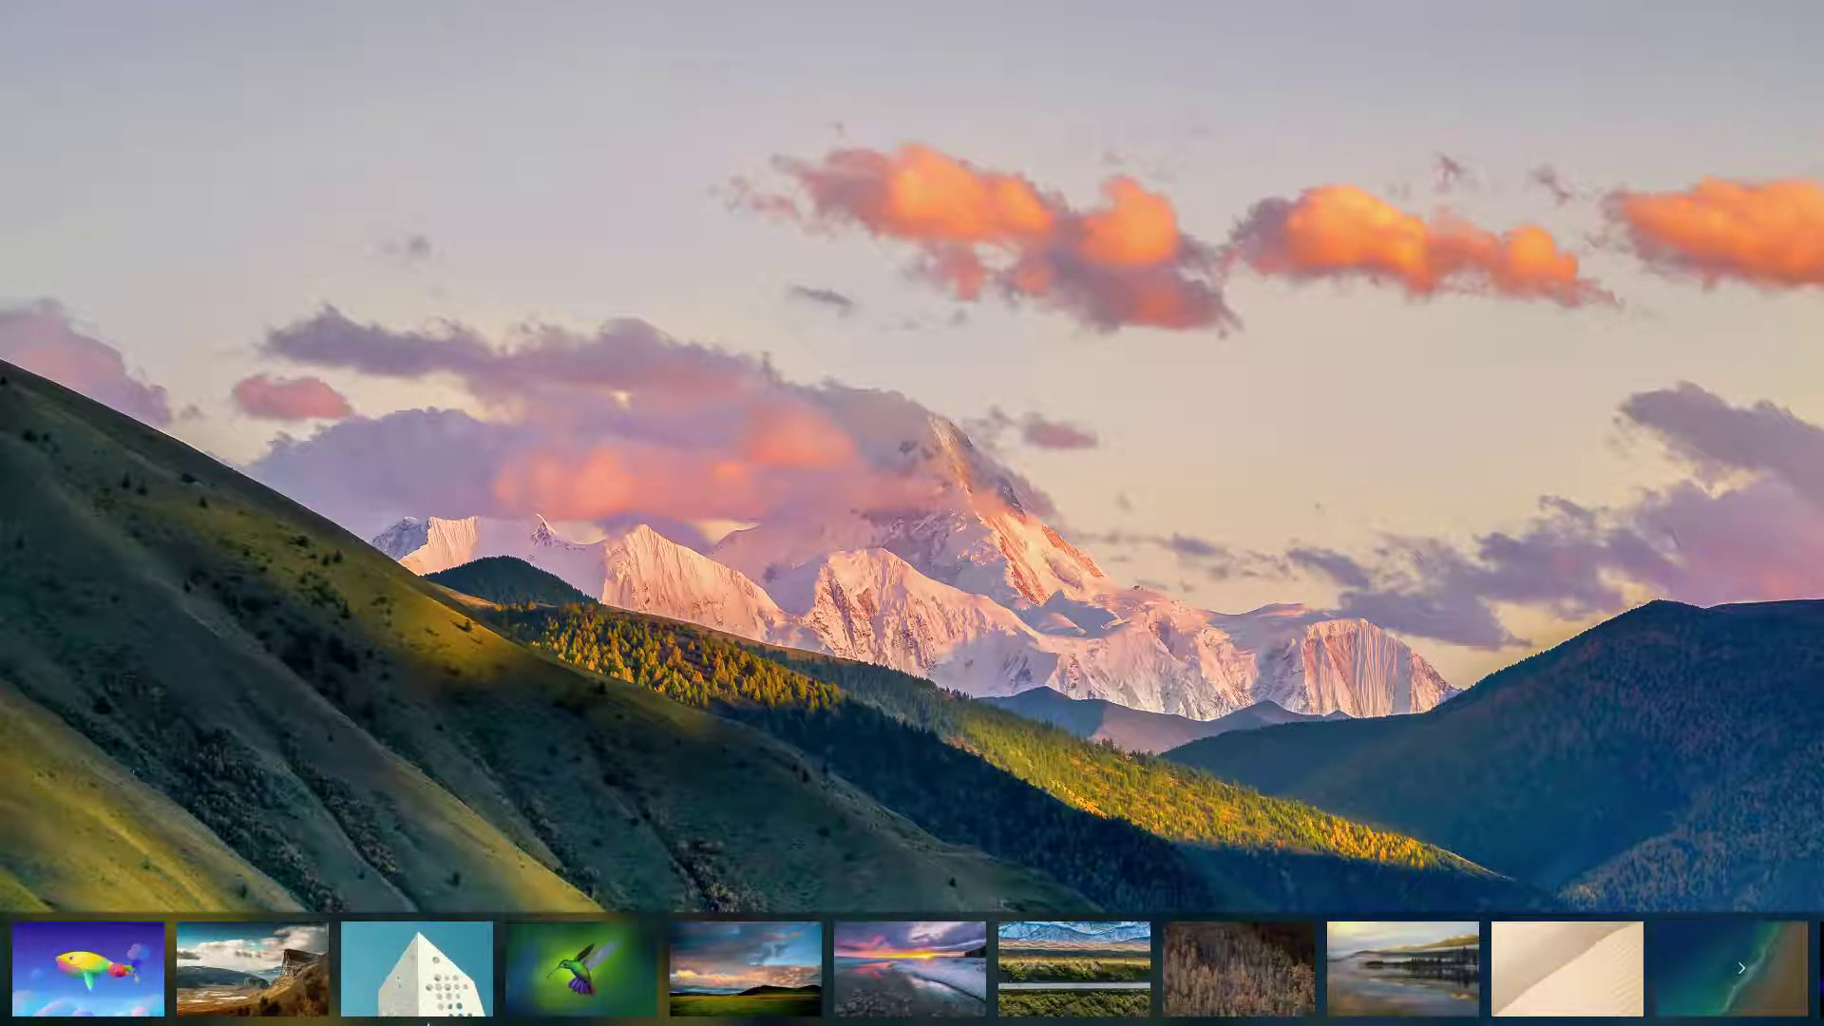
Step: Preview the green field, hummingbird, cartoon whale, coloured light-wave and hot-air balloon wallpapers, return to the snowy mountain wallpaper and leave the chooser
left_click(777, 994)
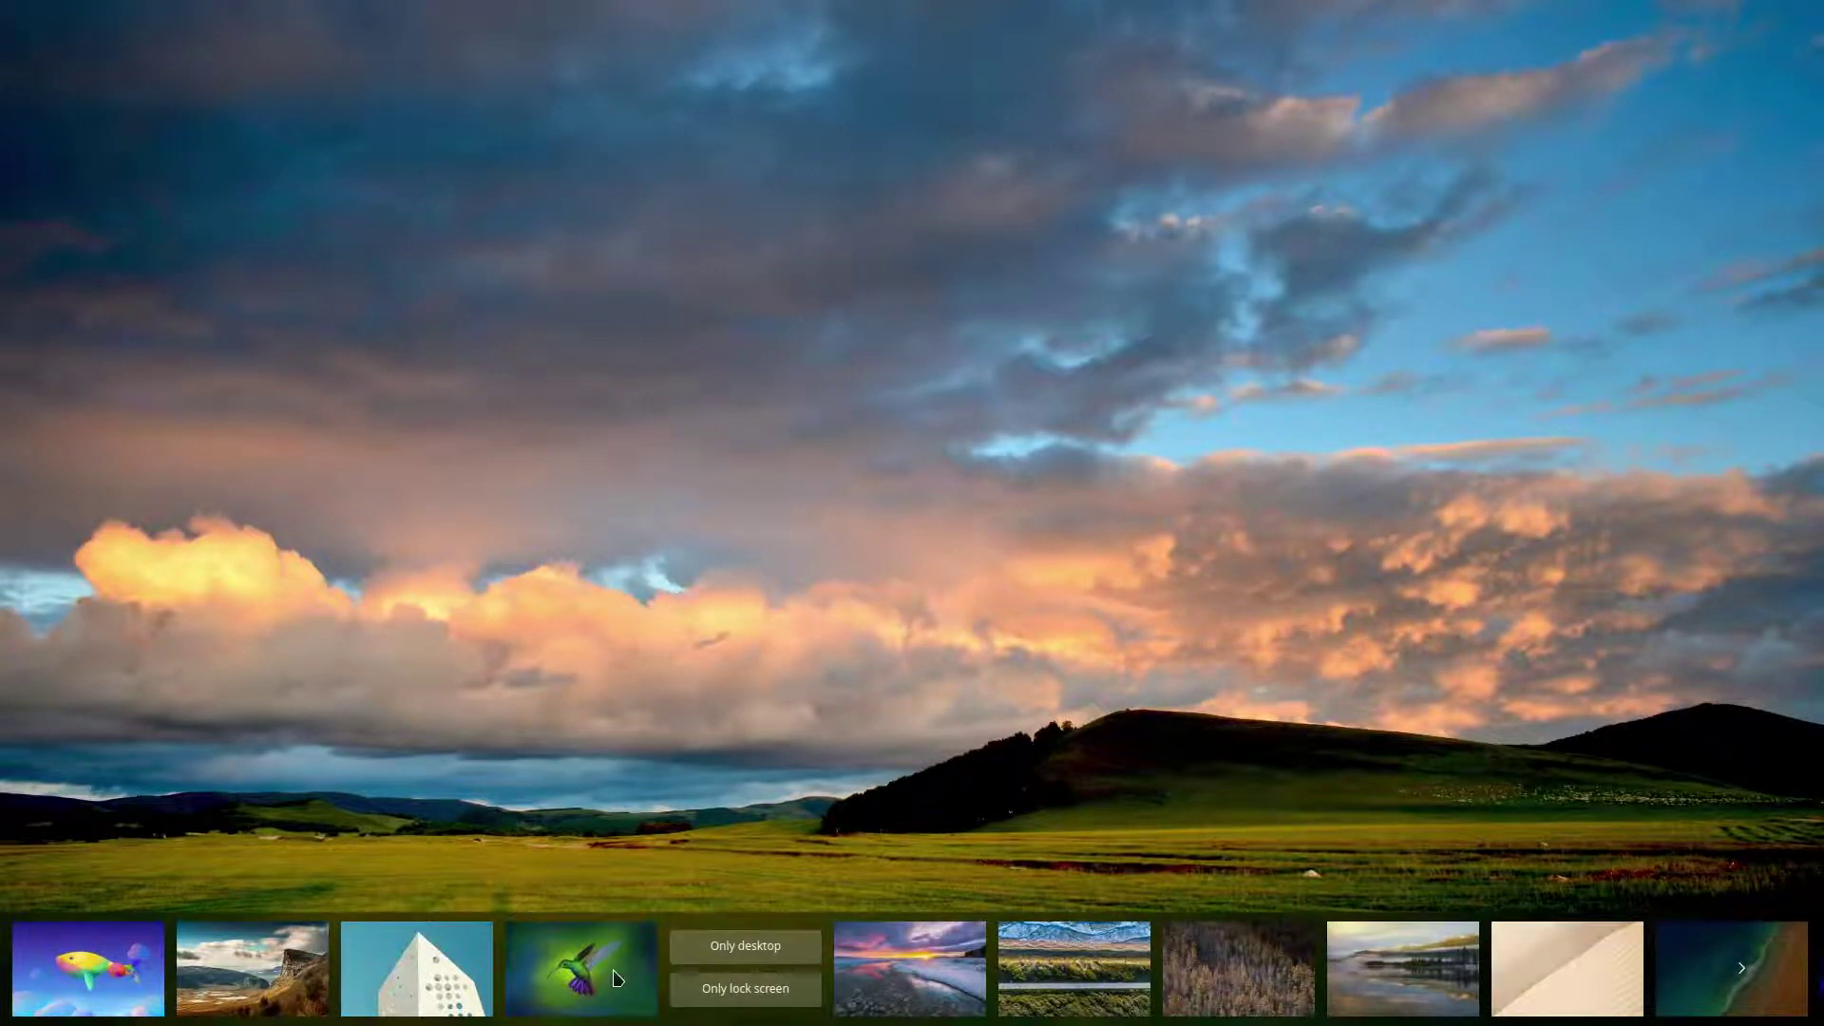
left_click(616, 977)
left_click(112, 976)
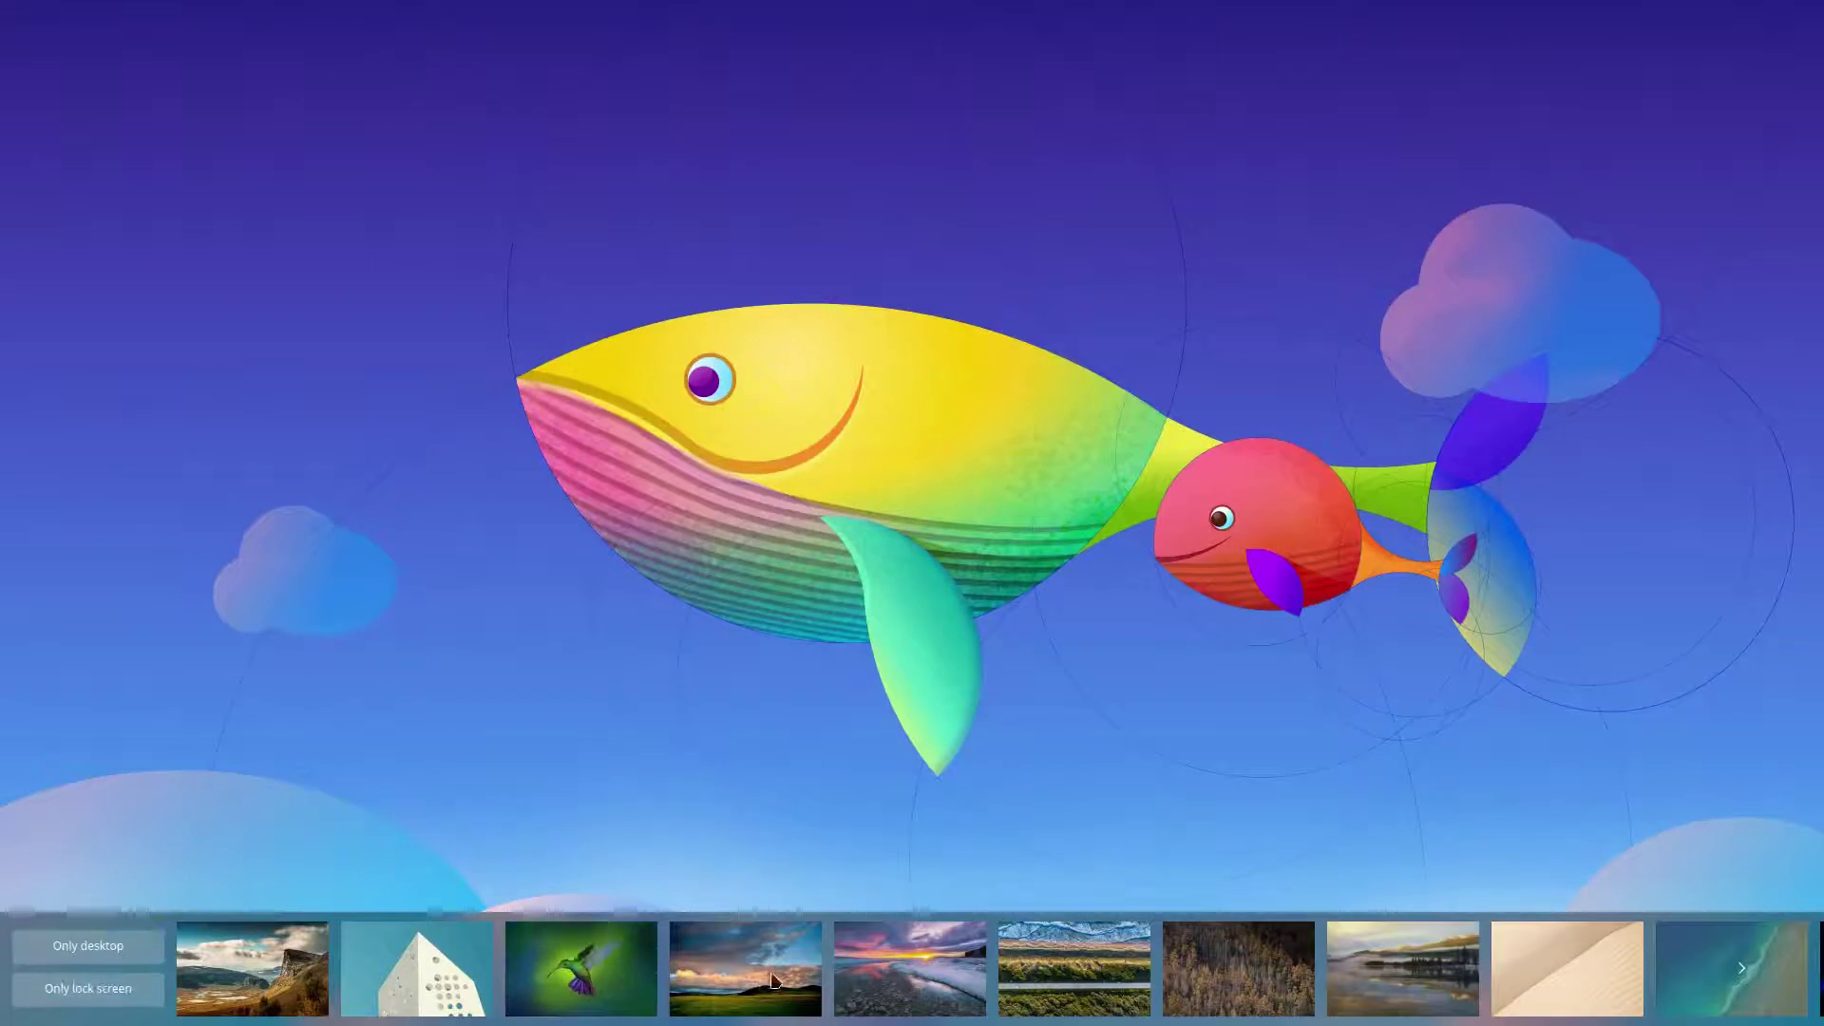
scroll(774, 981, "down", 3)
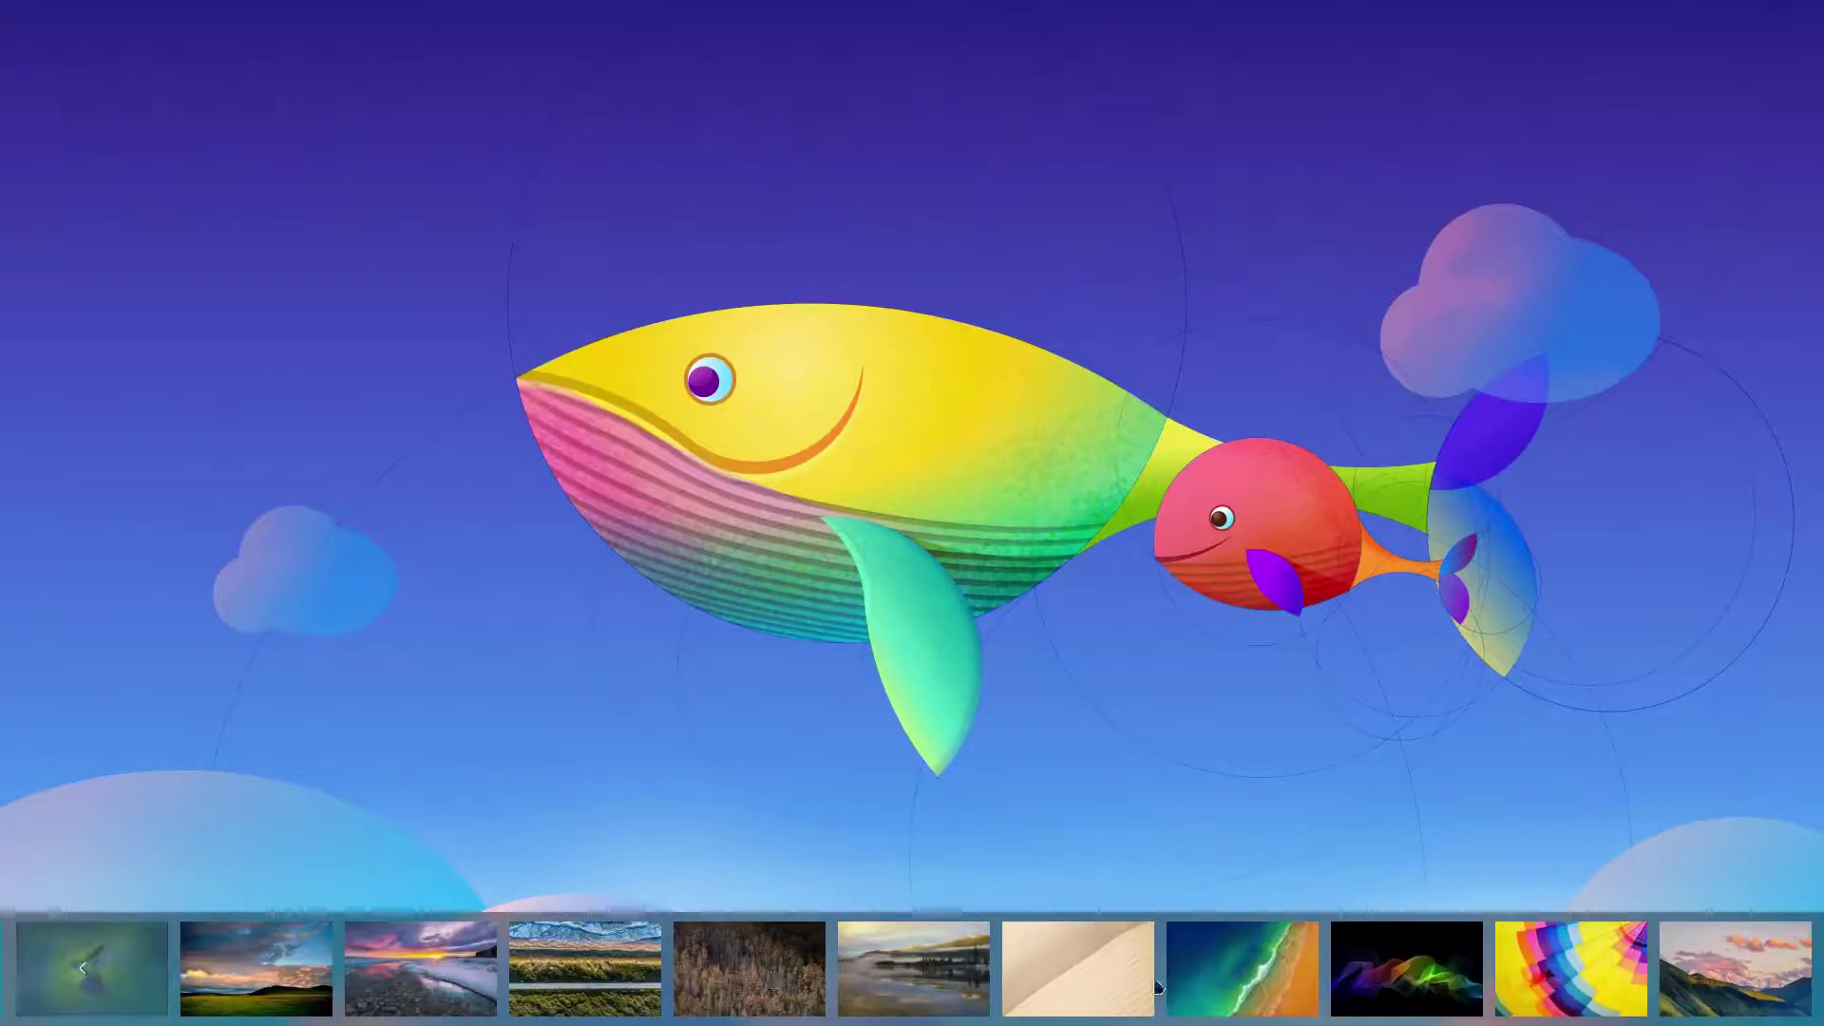
left_click(1425, 971)
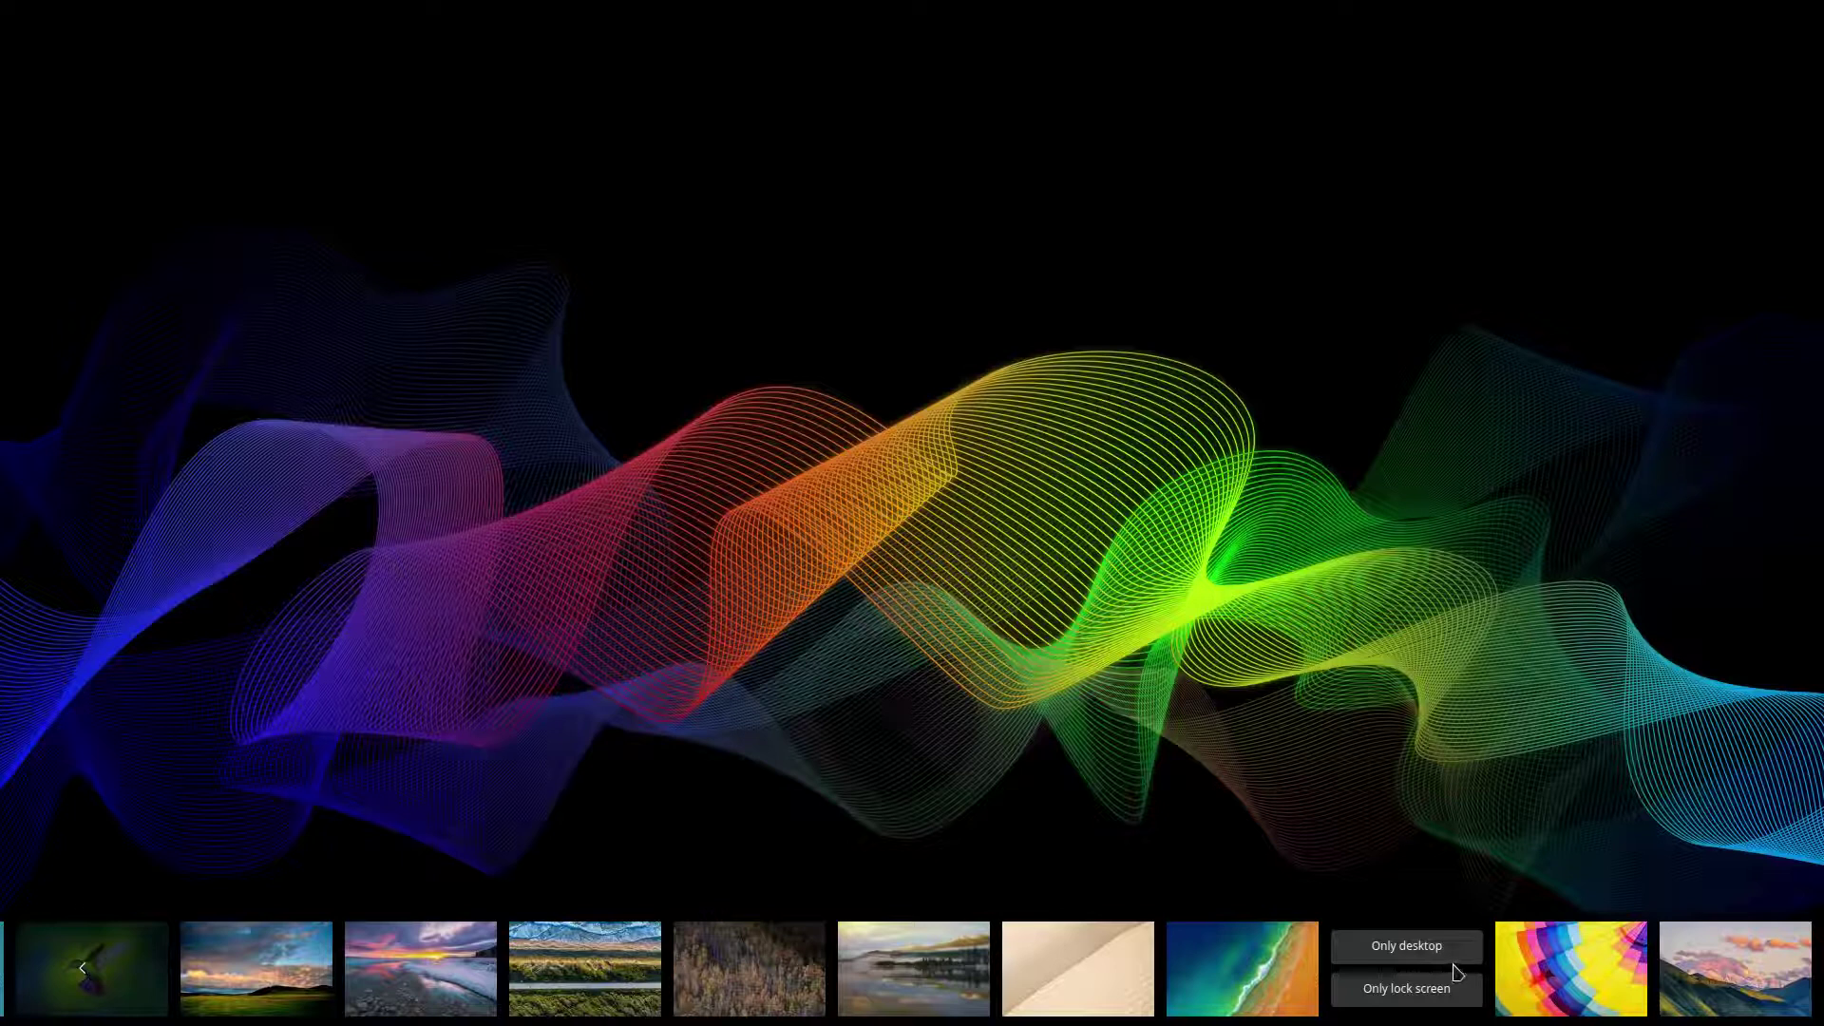
left_click(1560, 973)
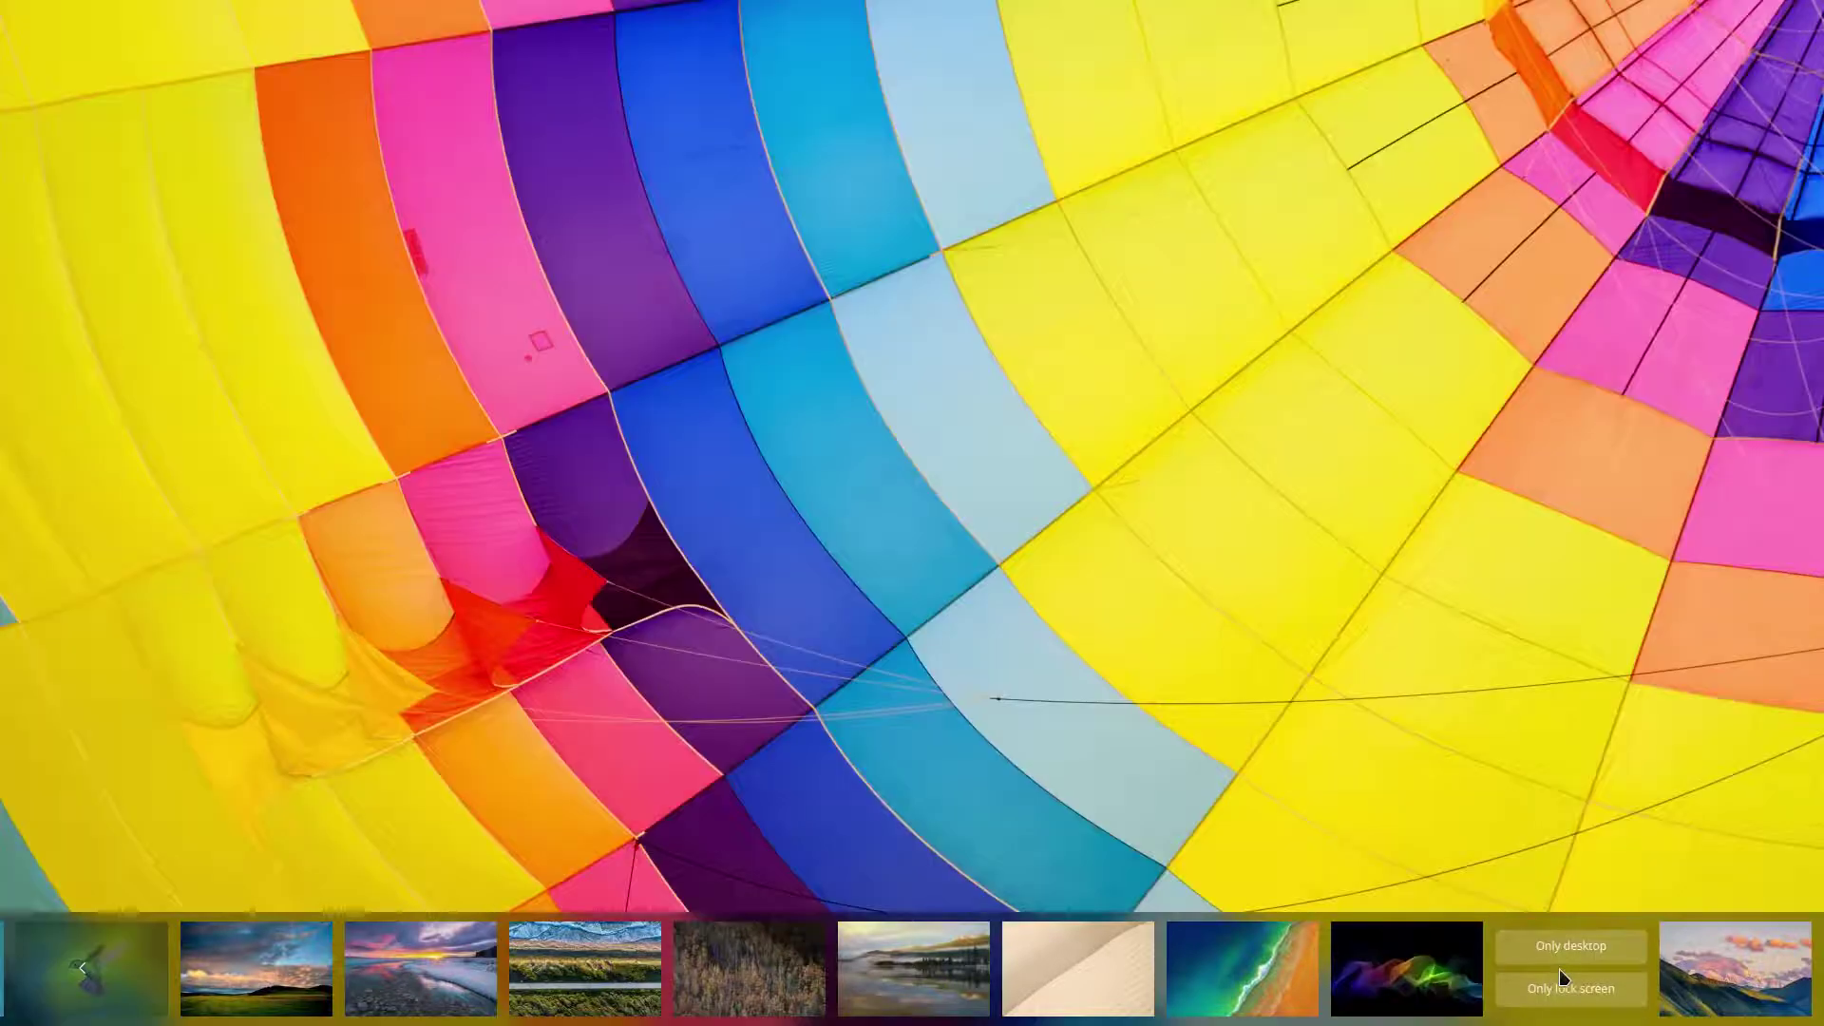
left_click(1727, 965)
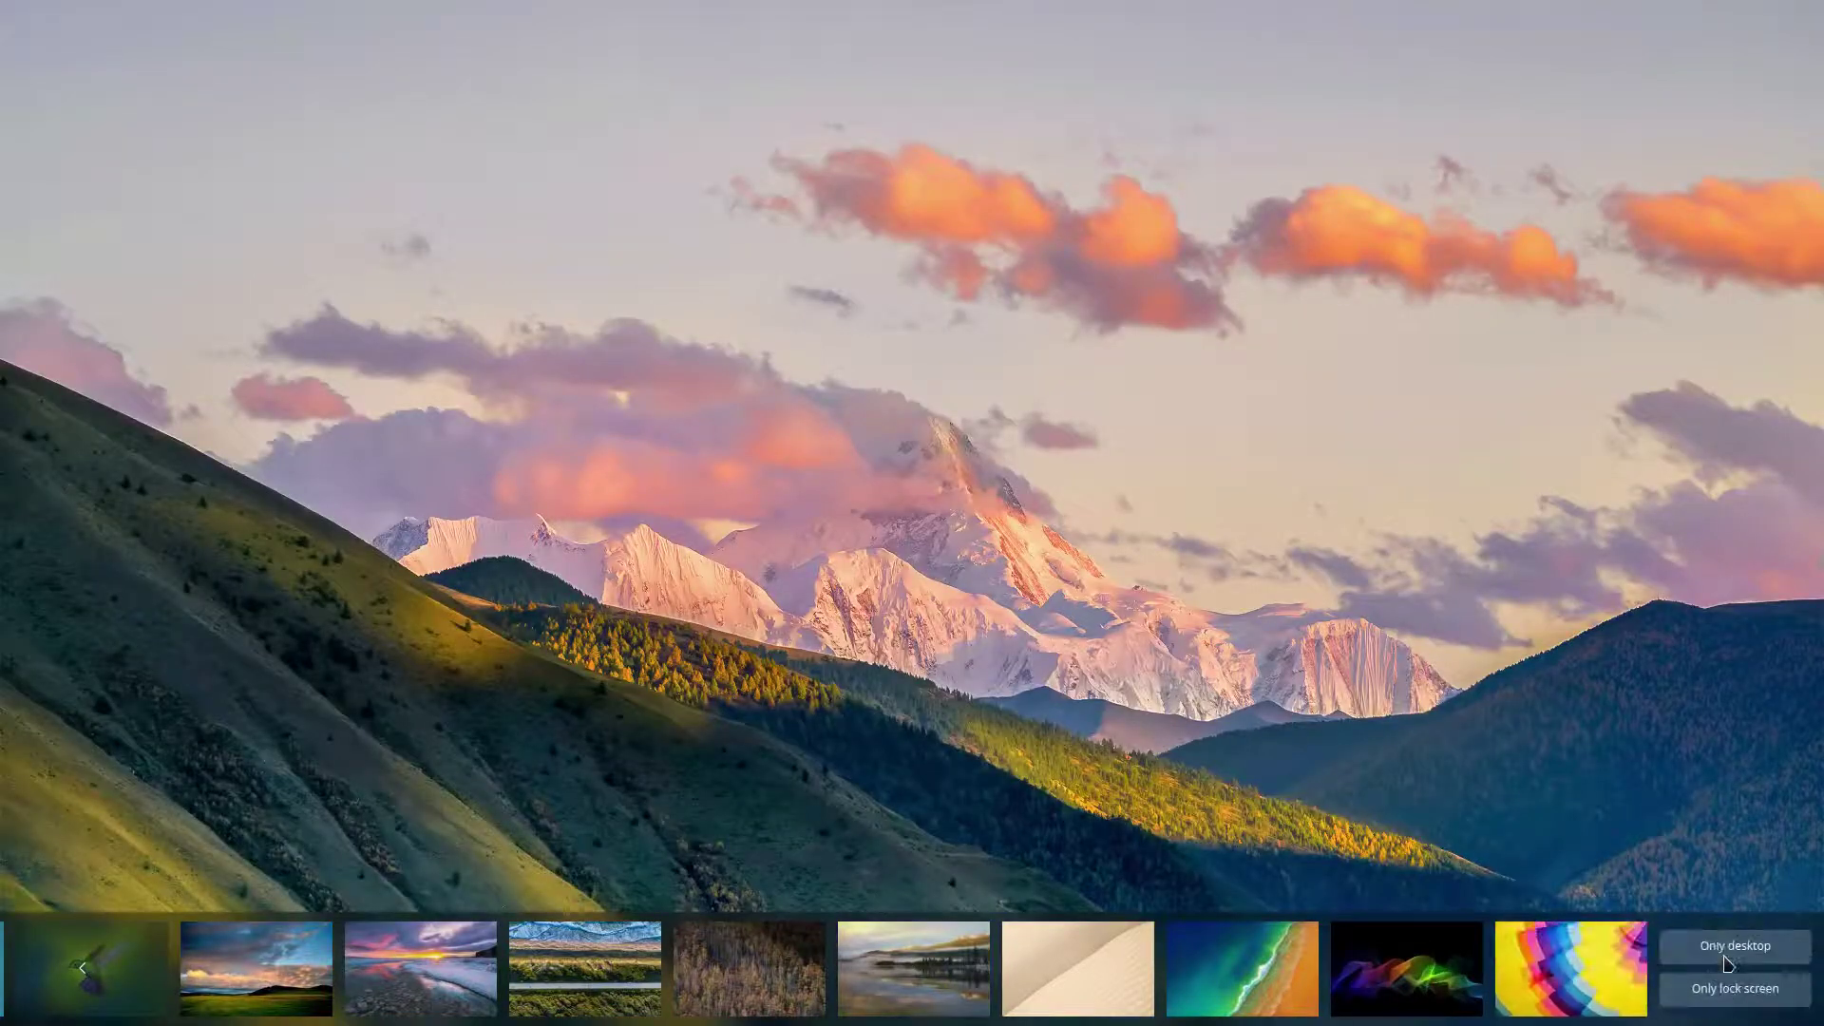
left_click(1193, 615)
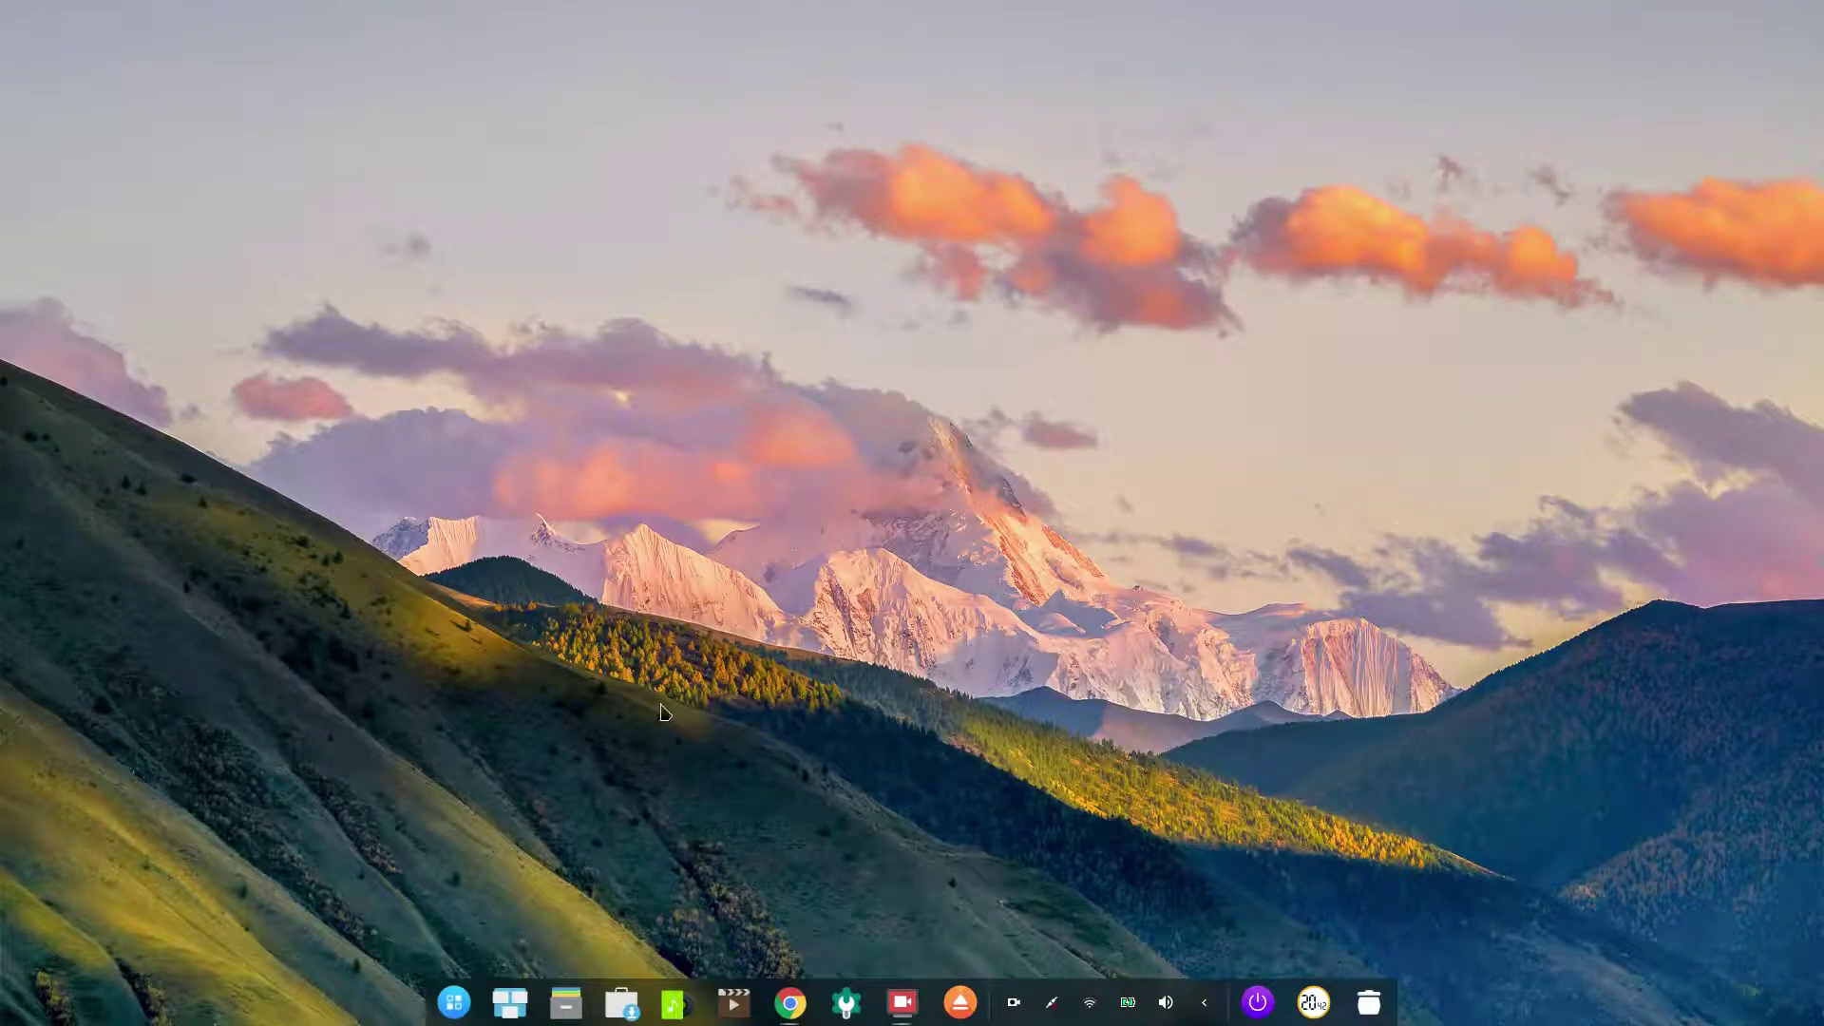
Step: Open the file manager and the app store, and start Deepin Editor through a launcher search for "text"
left_click(566, 1002)
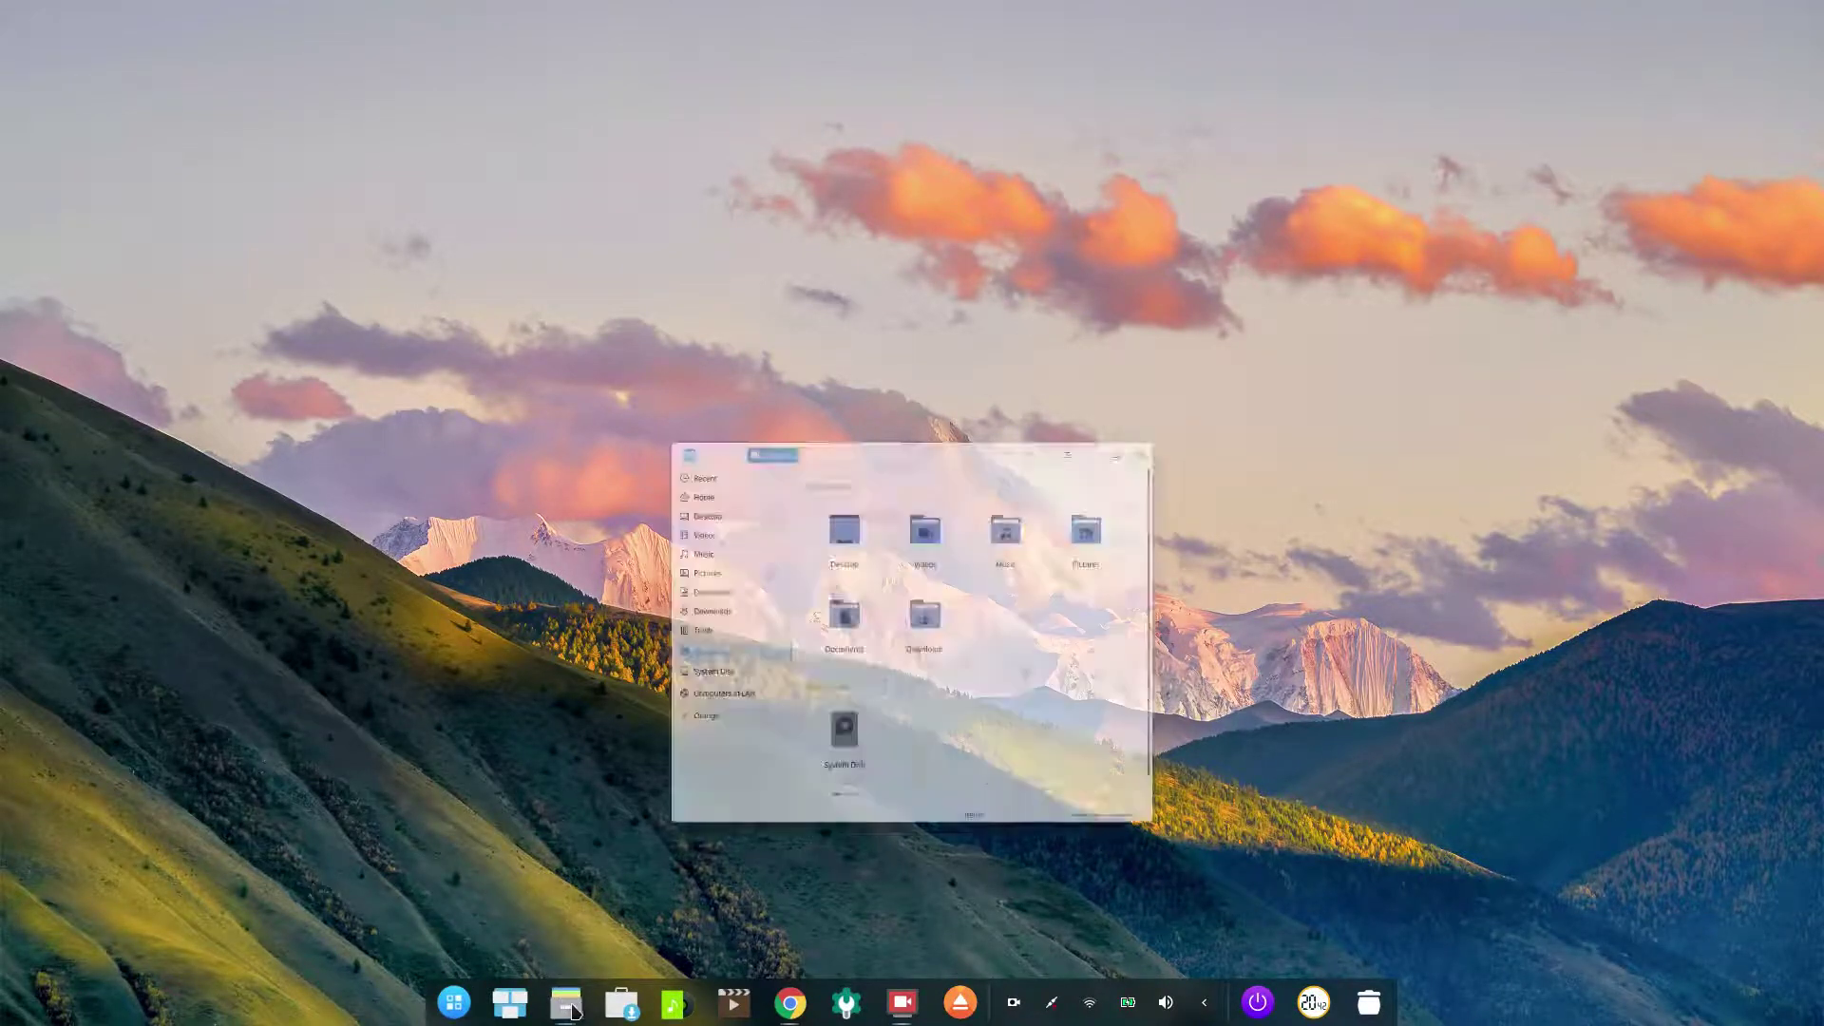
left_click(620, 1002)
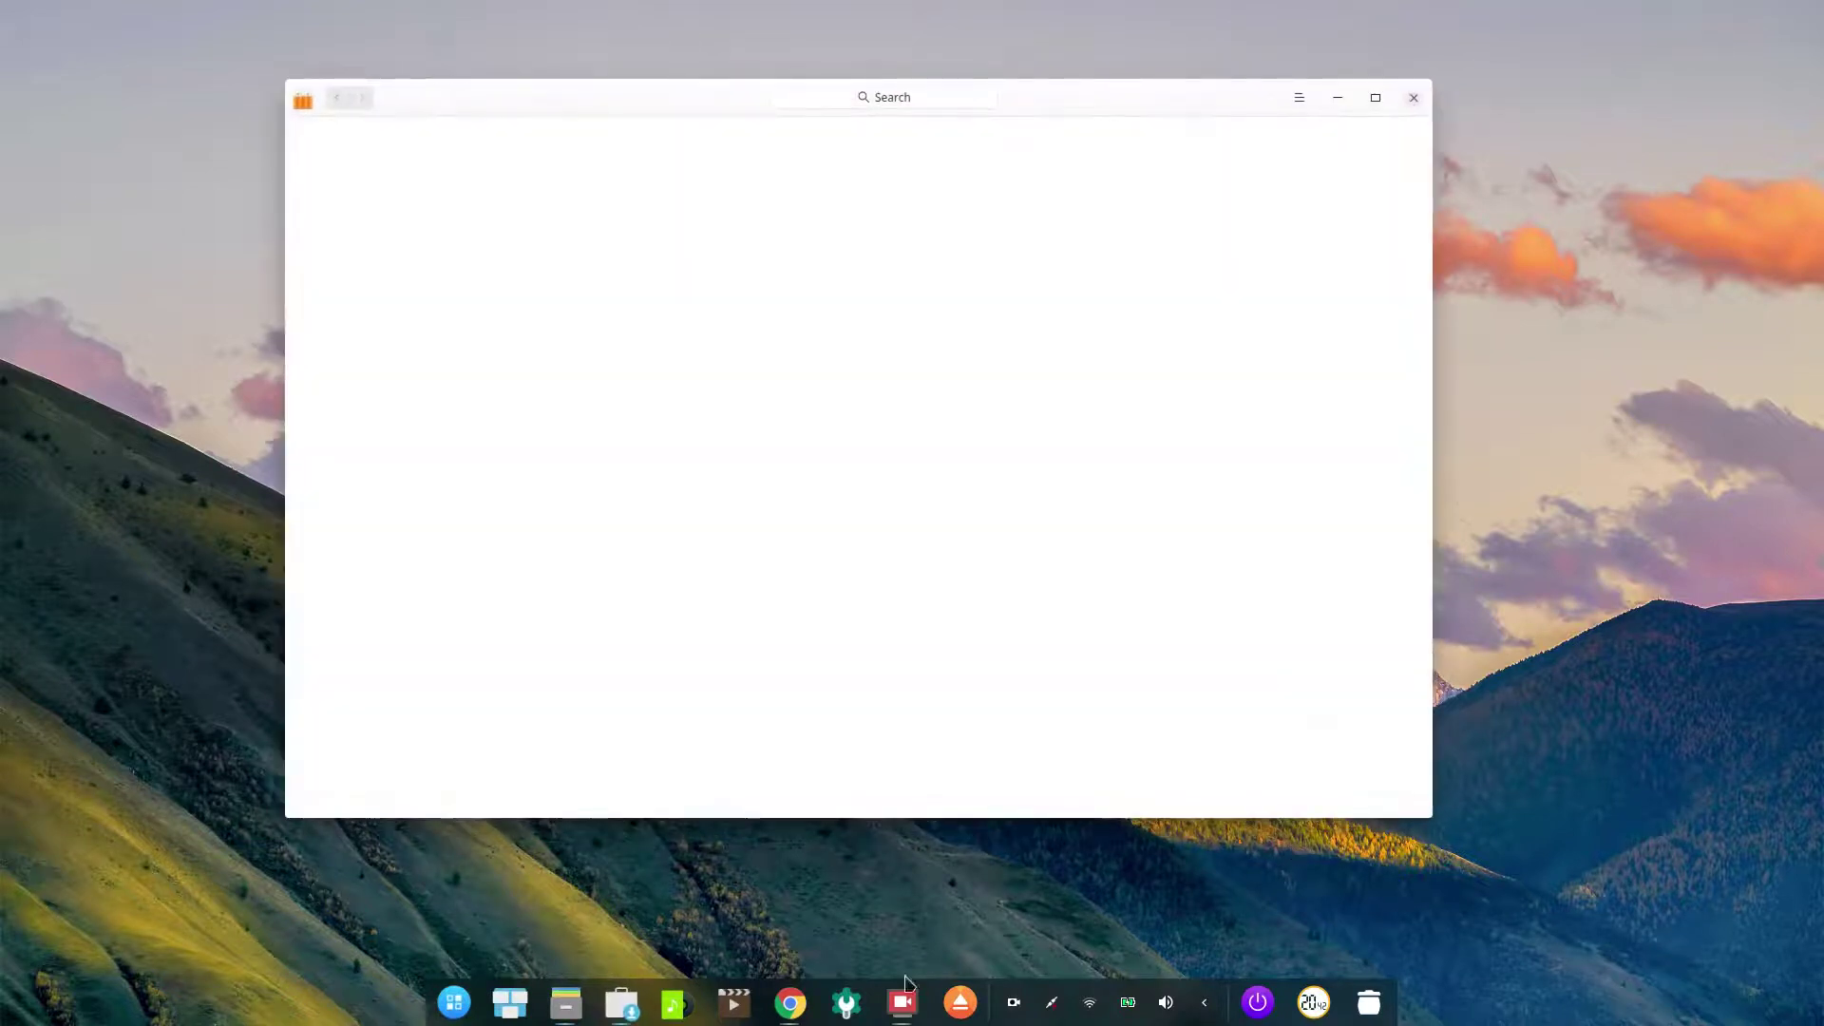
left_click(454, 1003)
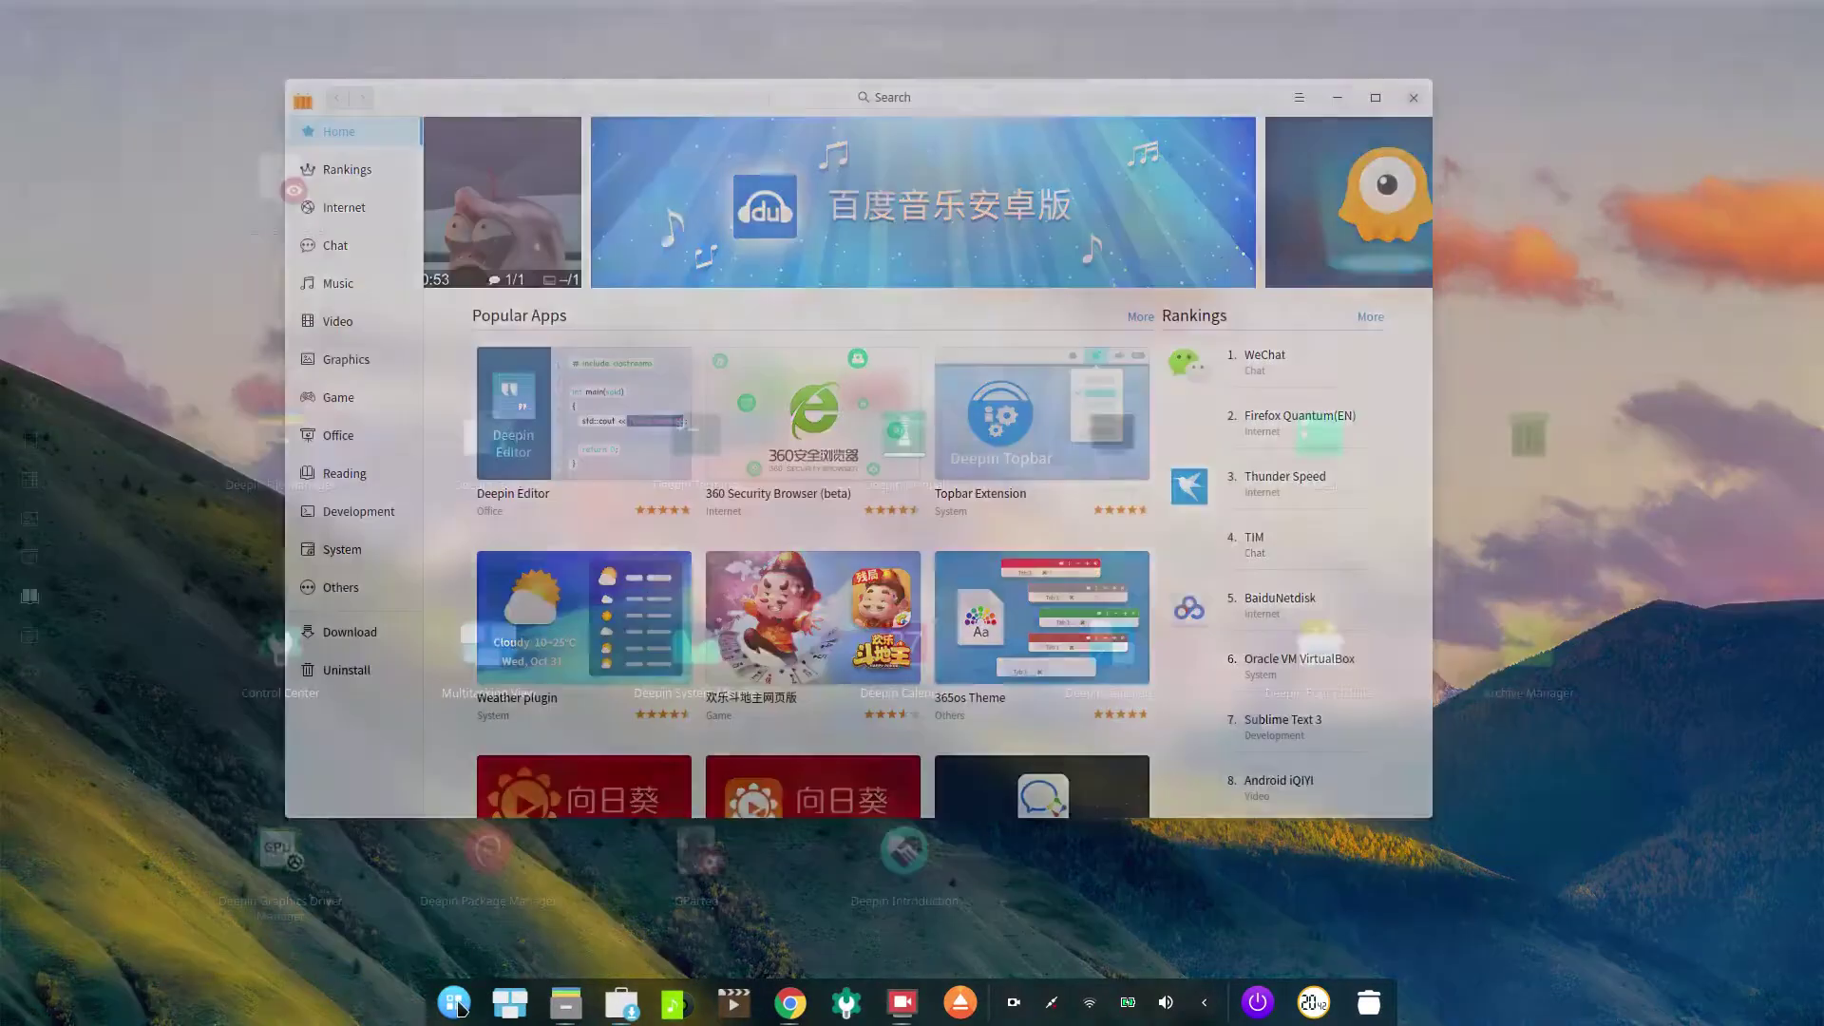
type("text")
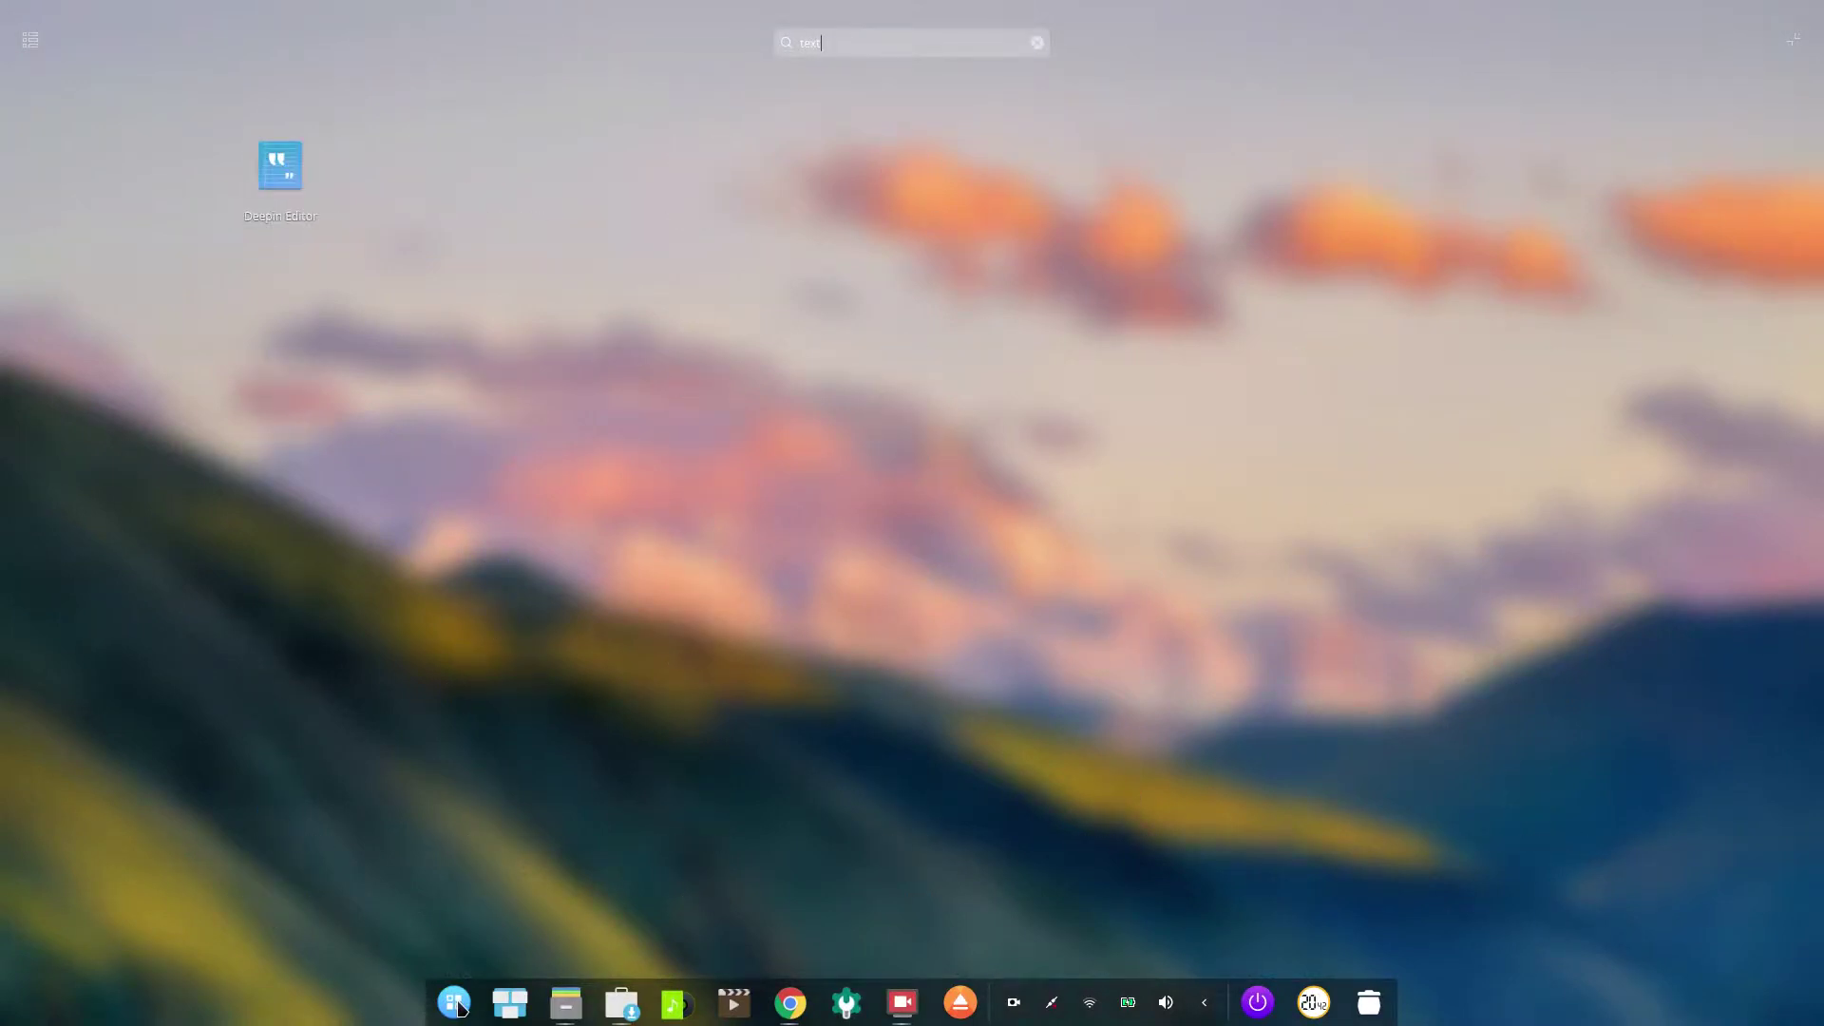
key("Return")
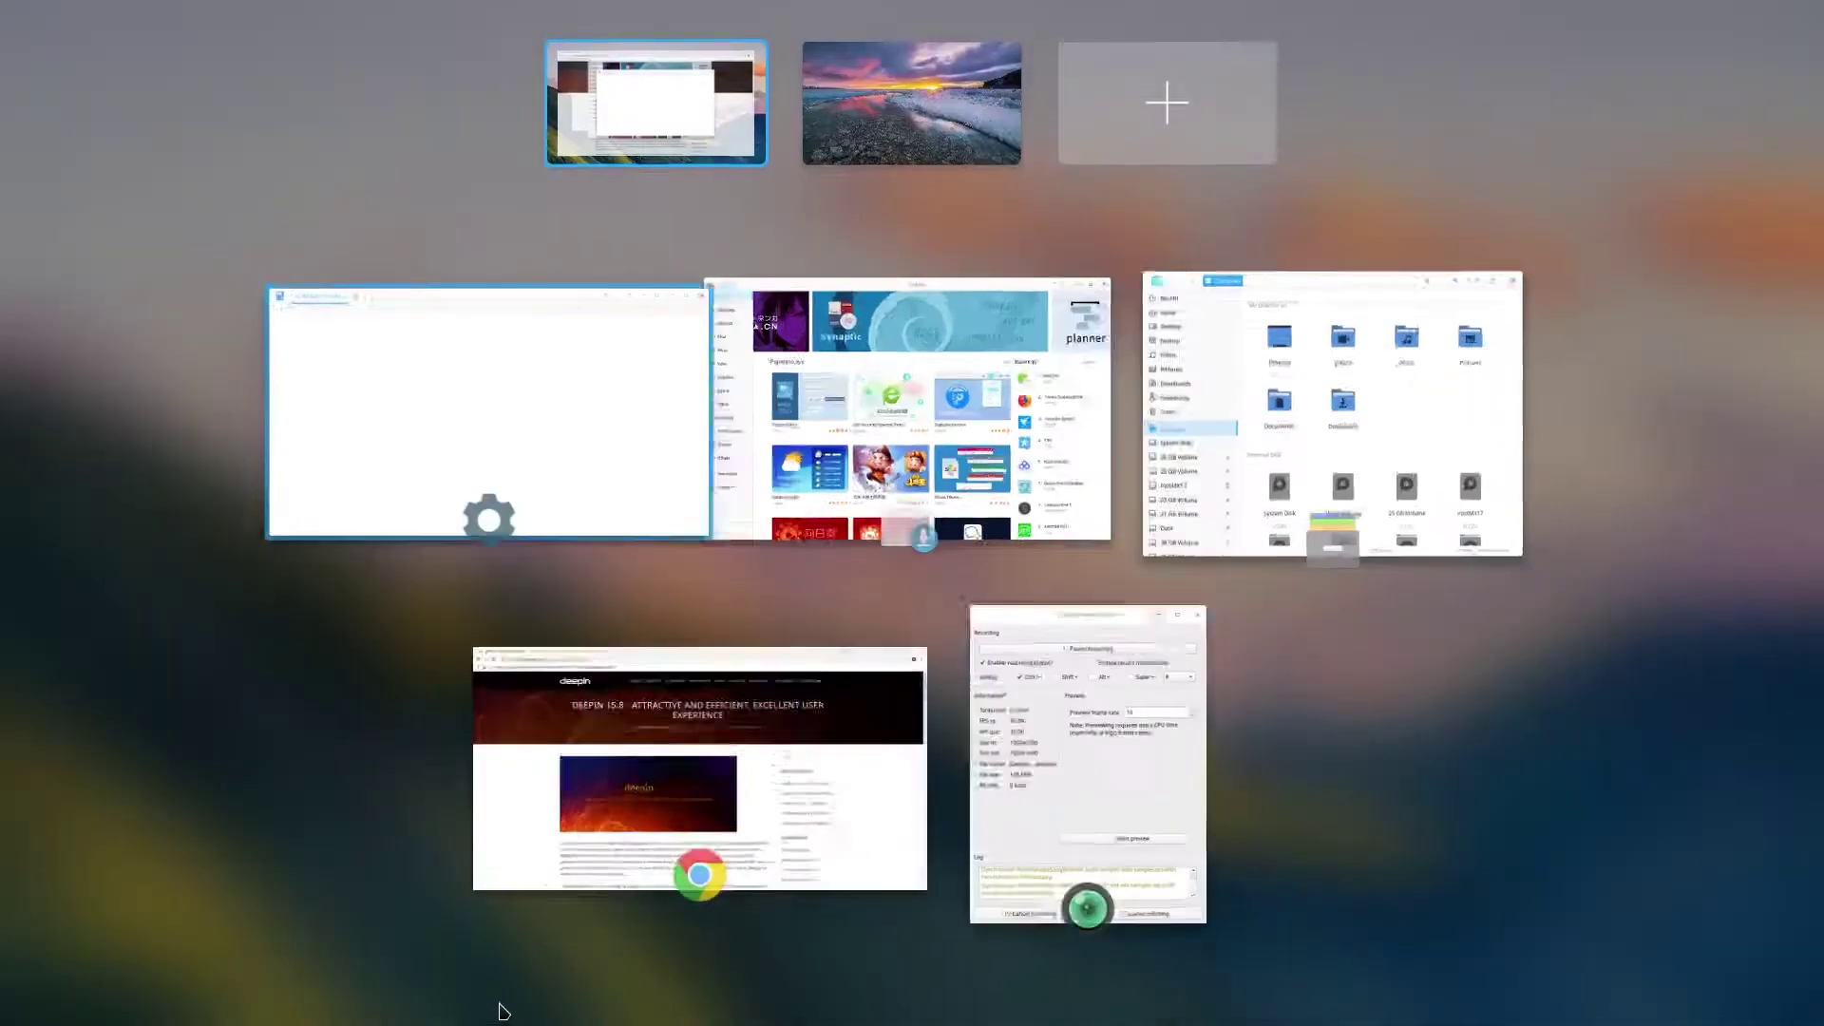
Step: View the open windows and workspaces in the Multitasking View and return to the desktop
left_click(487, 1002)
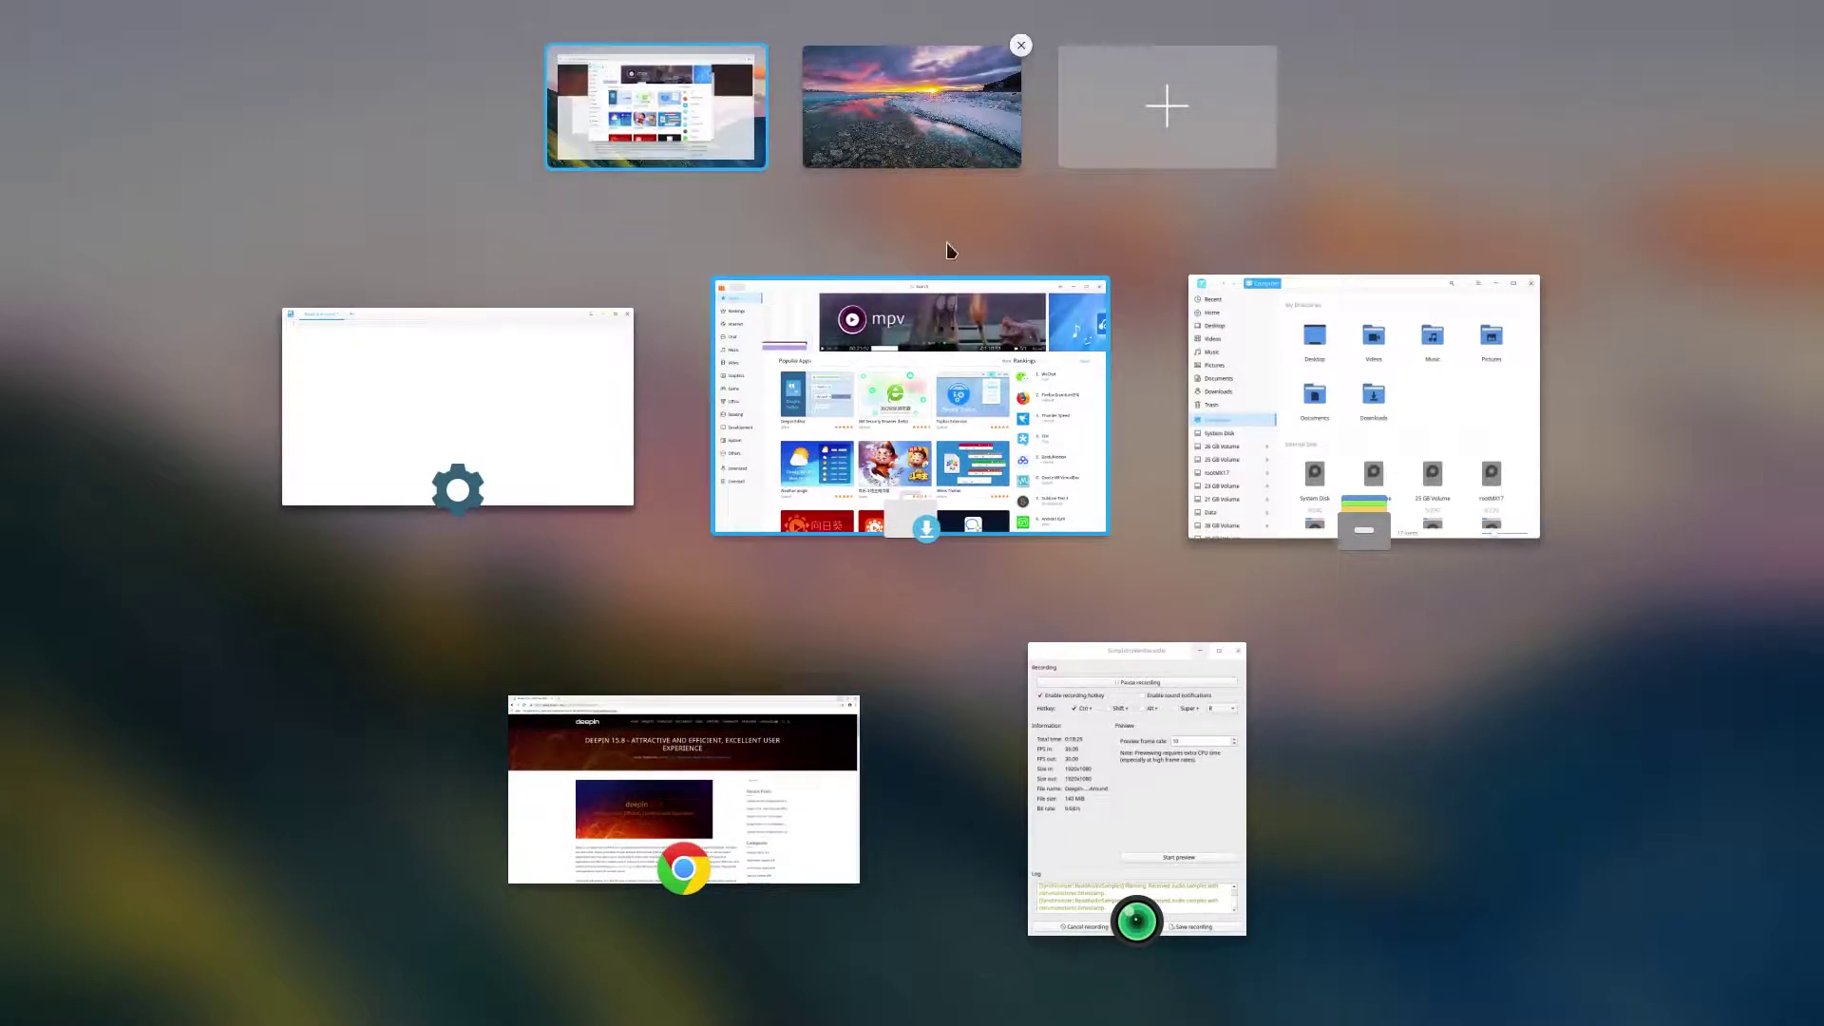
left_click_drag(583, 325, 297, 347)
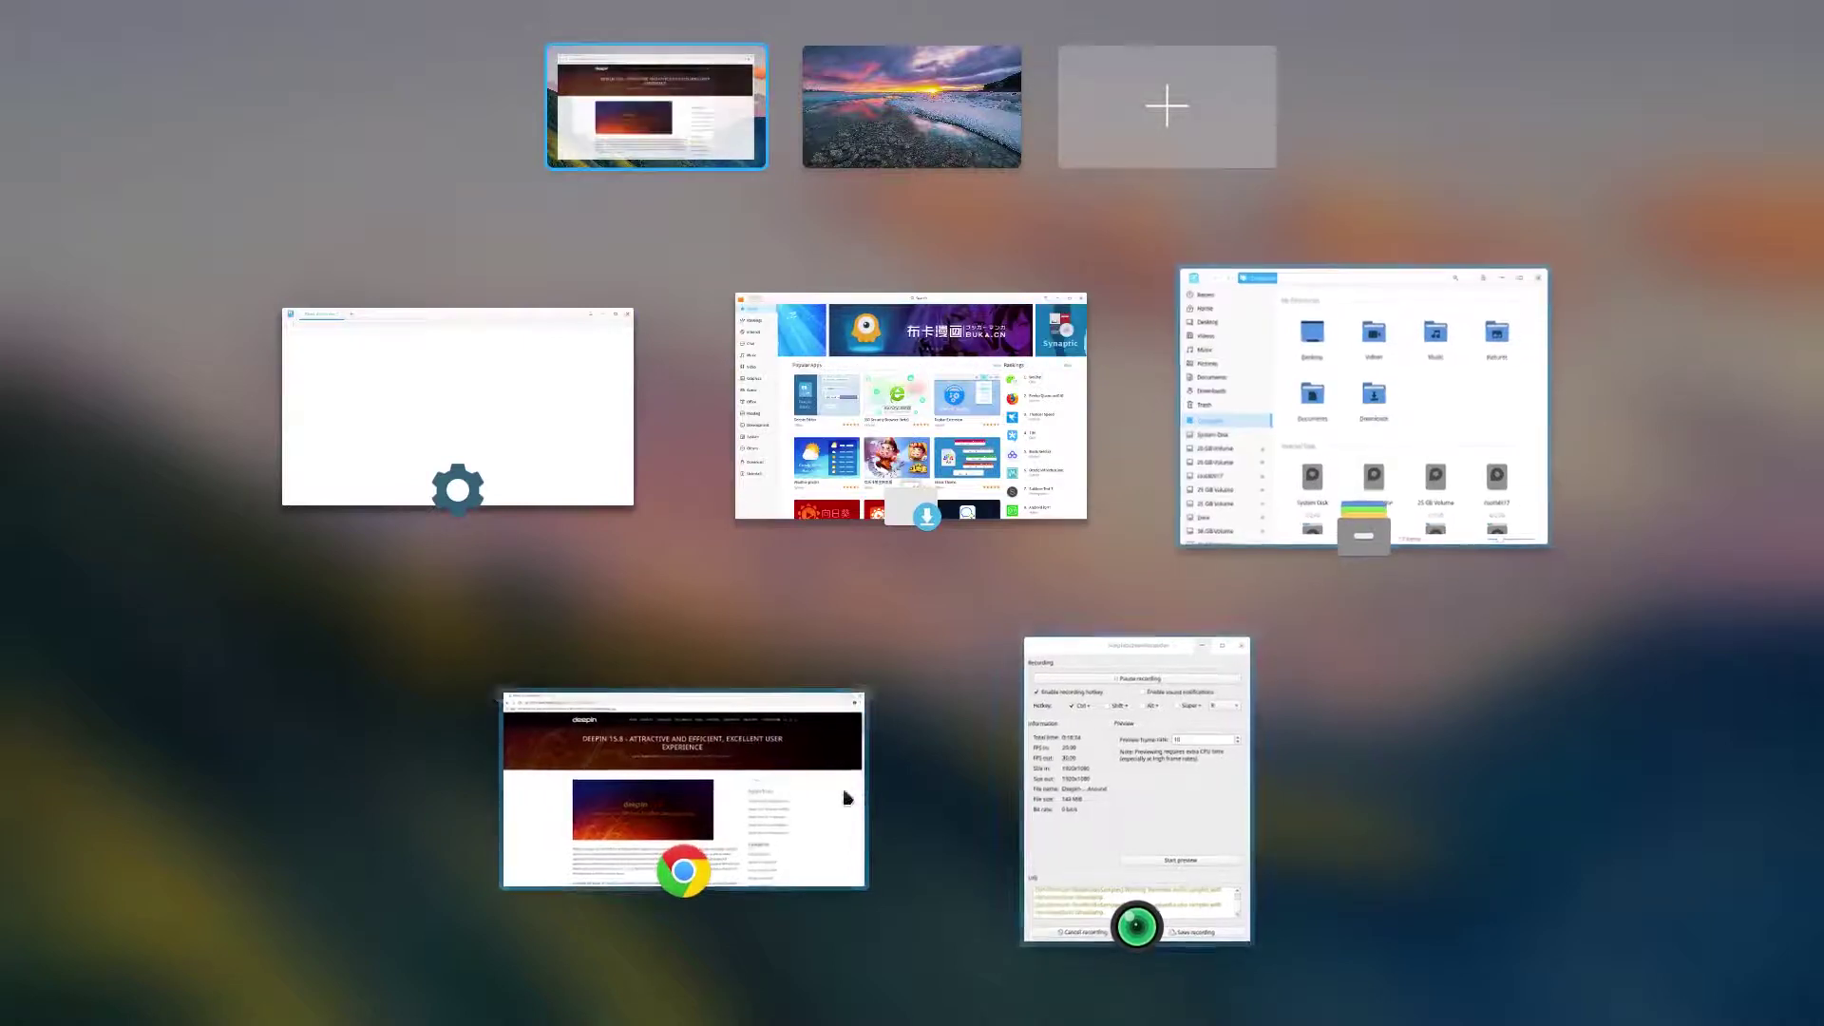
left_click(1472, 154)
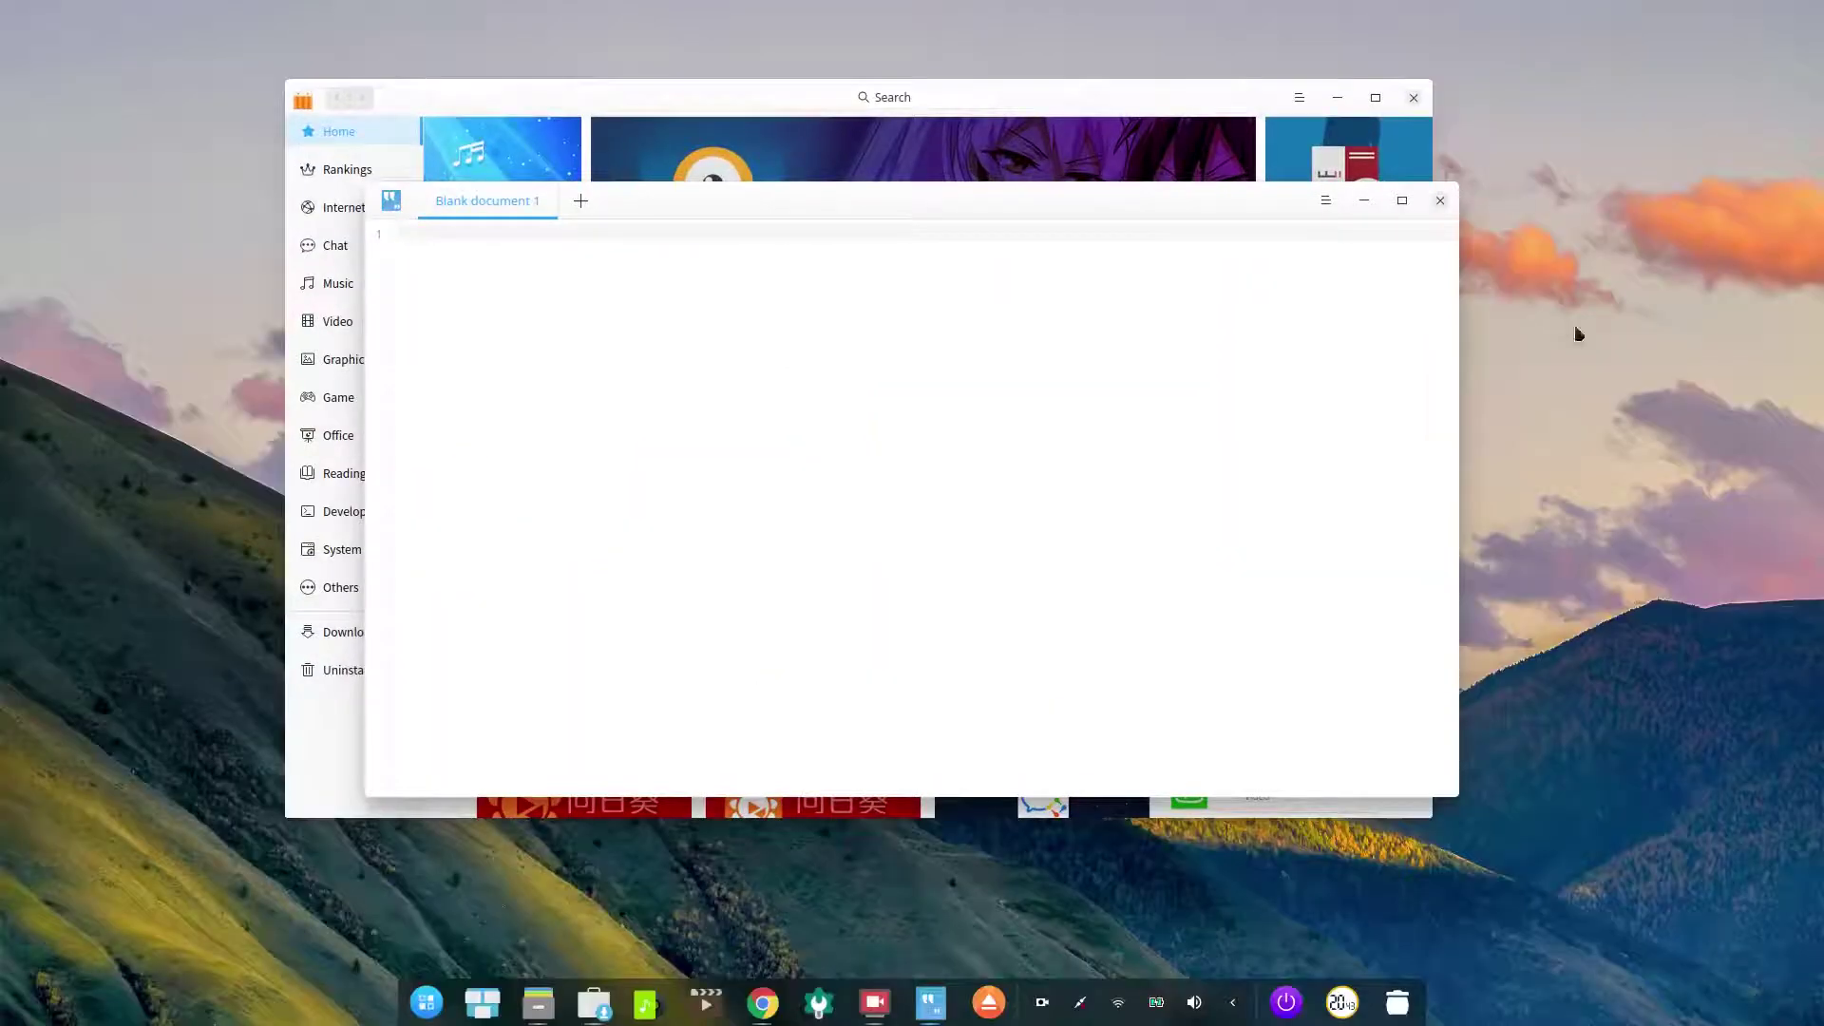
Step: Minimize the text editor, app store and file manager windows, and check the minimized windows in the Multitasking View
left_click(1365, 200)
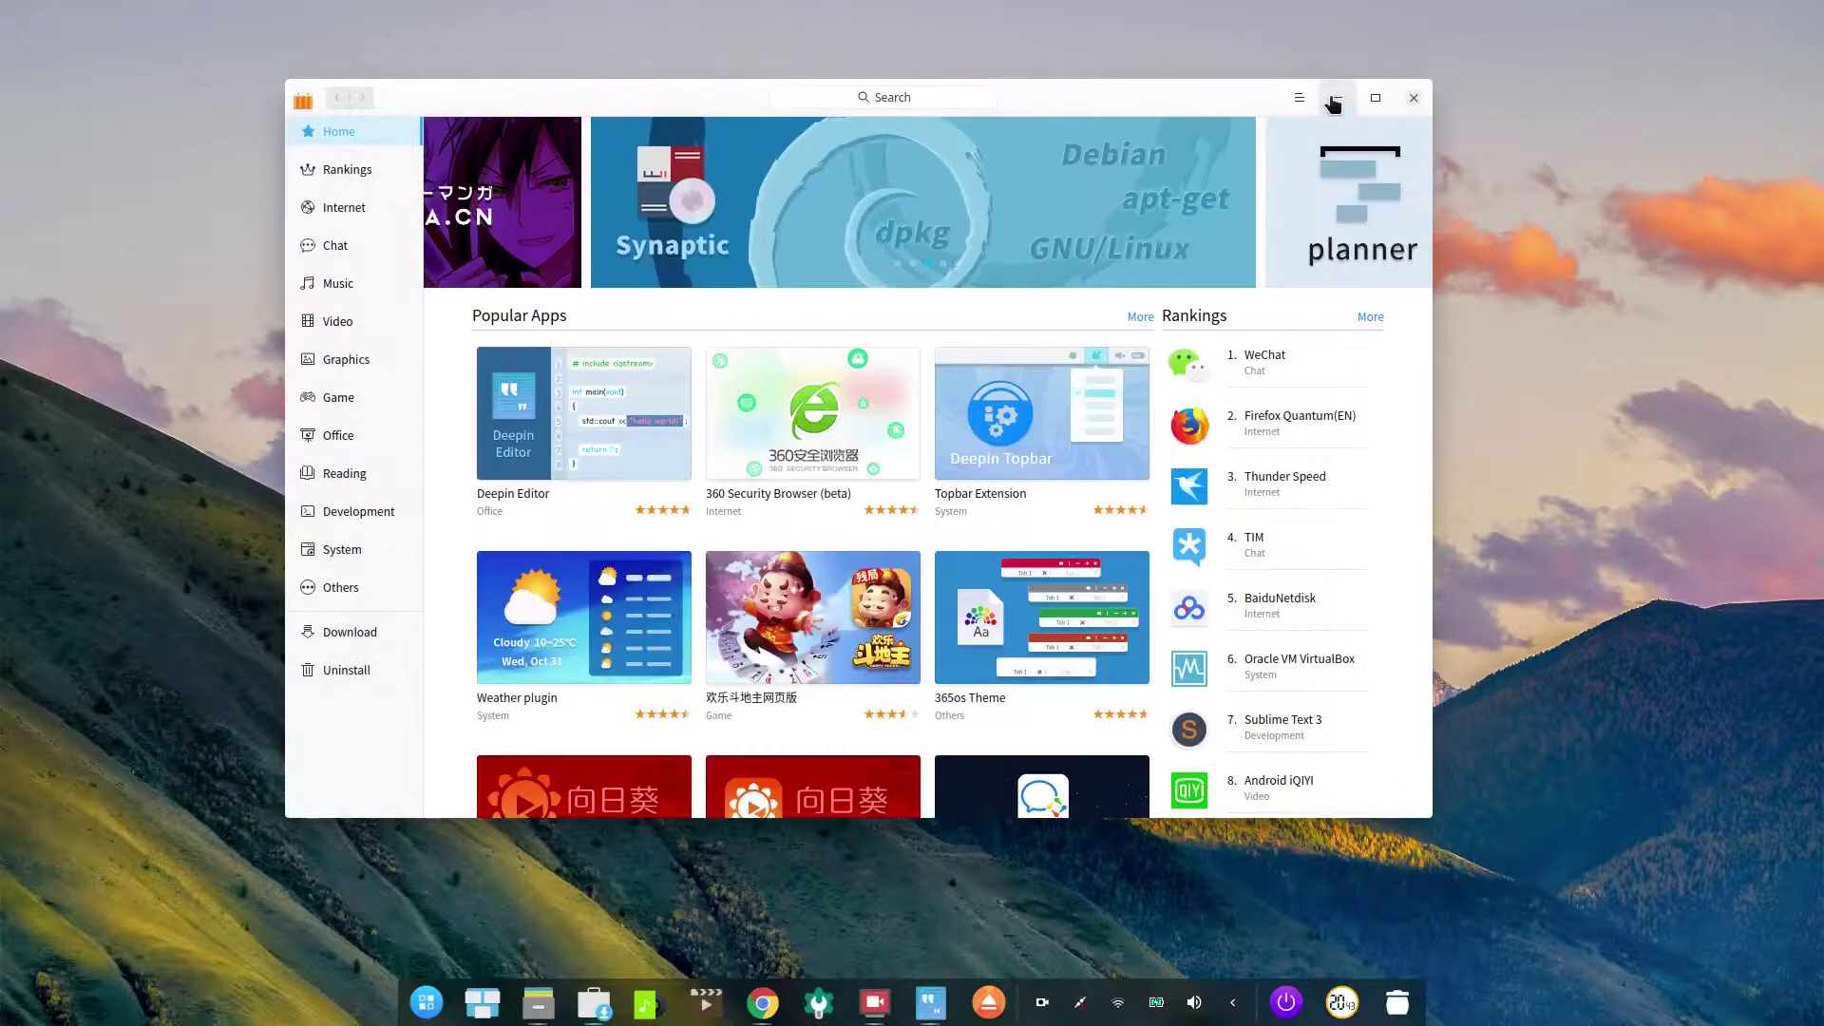
left_click(1337, 97)
left_click(1197, 247)
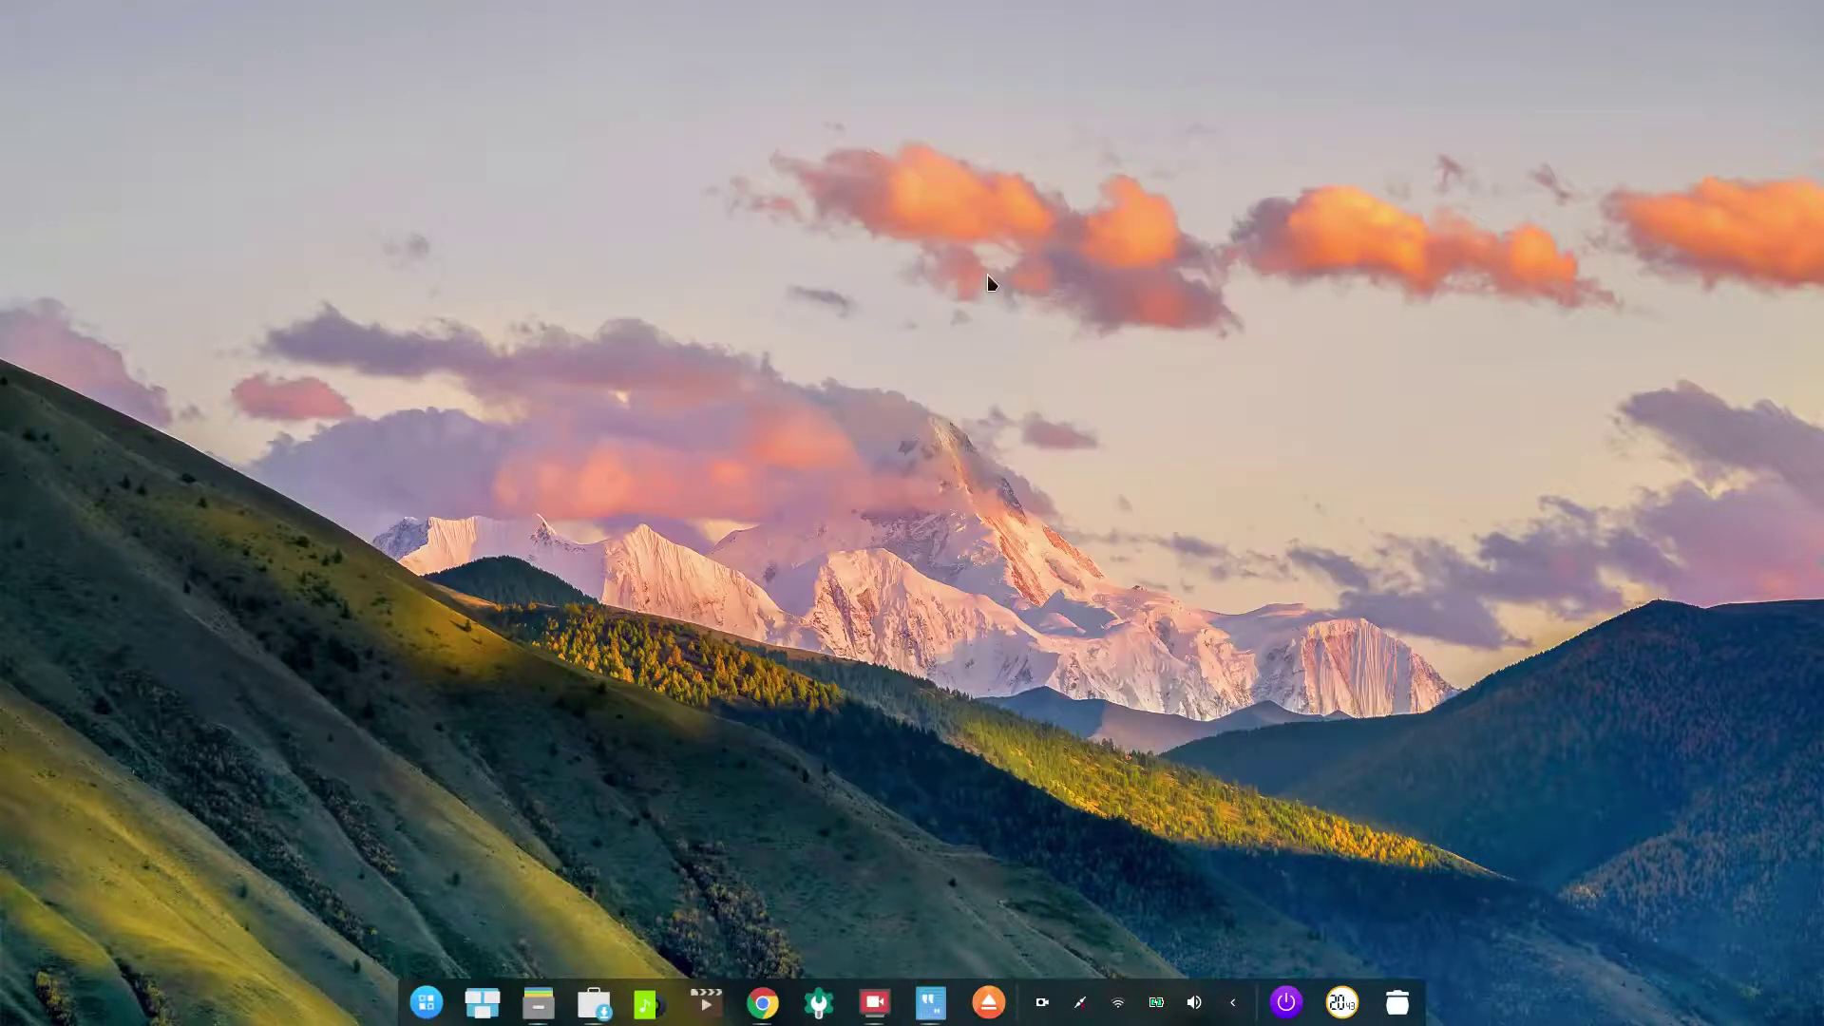
left_click(482, 1003)
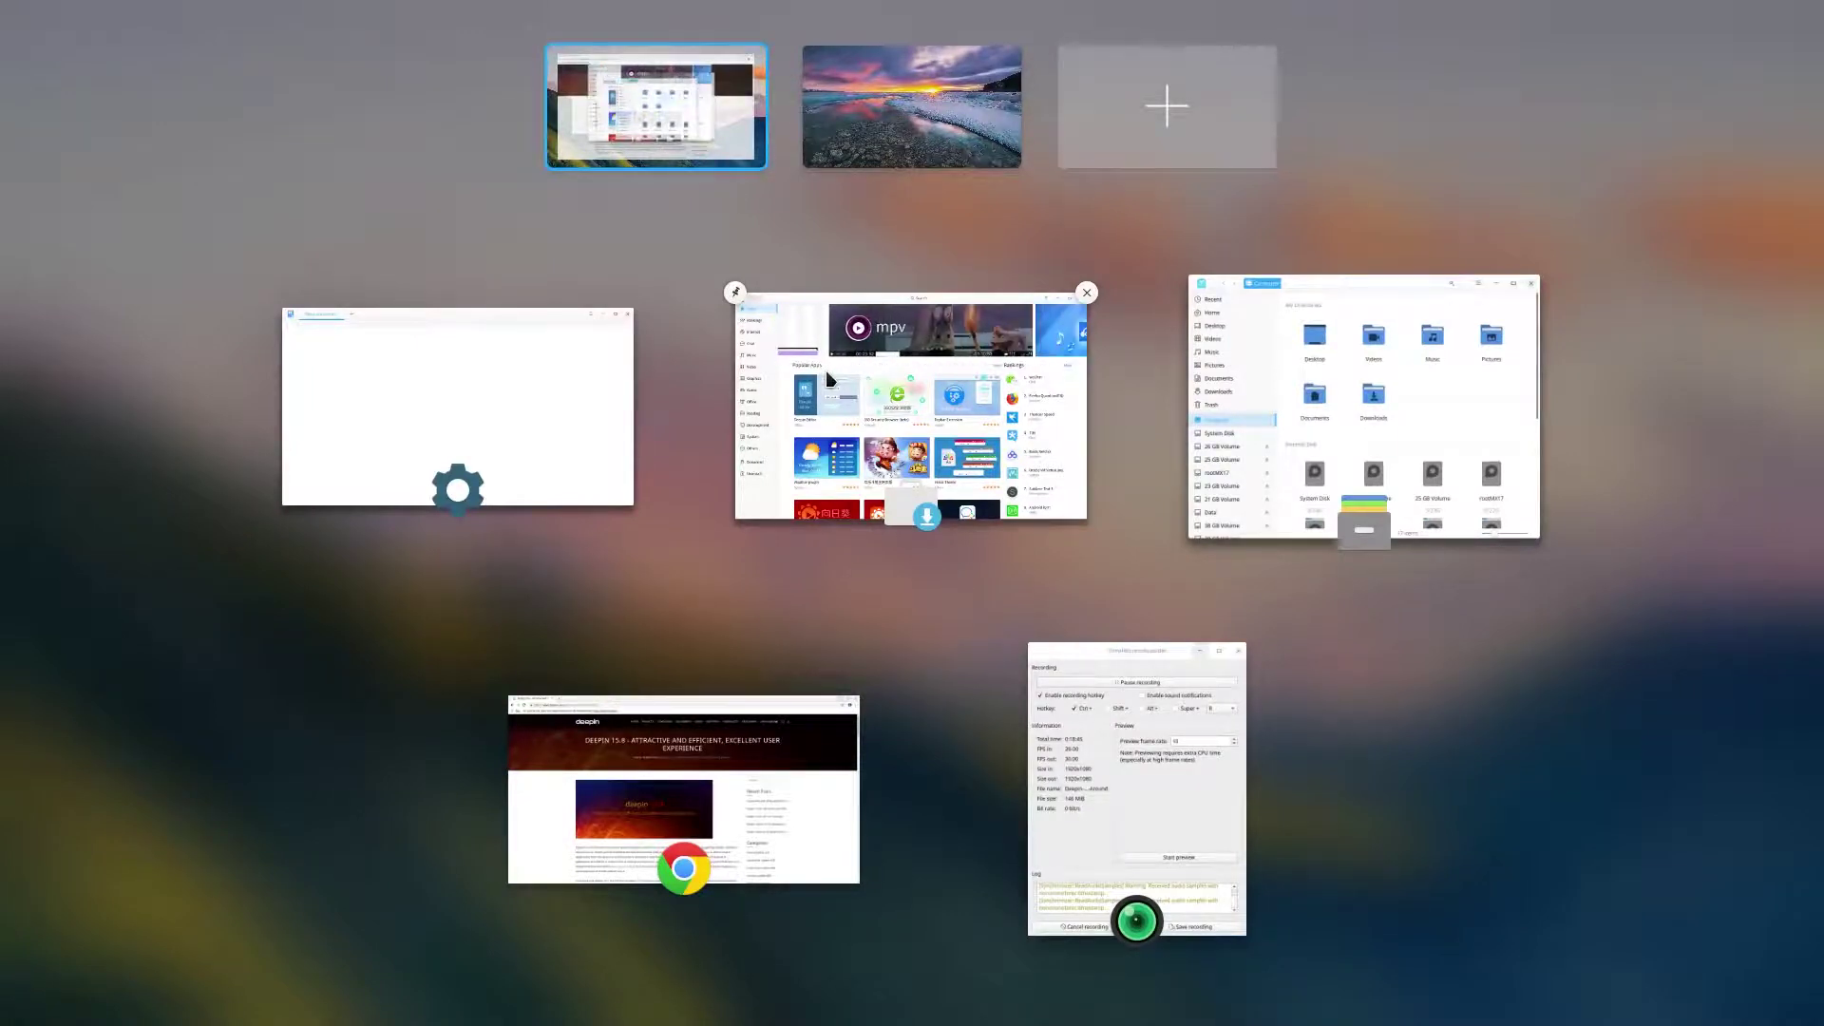
left_click(1510, 732)
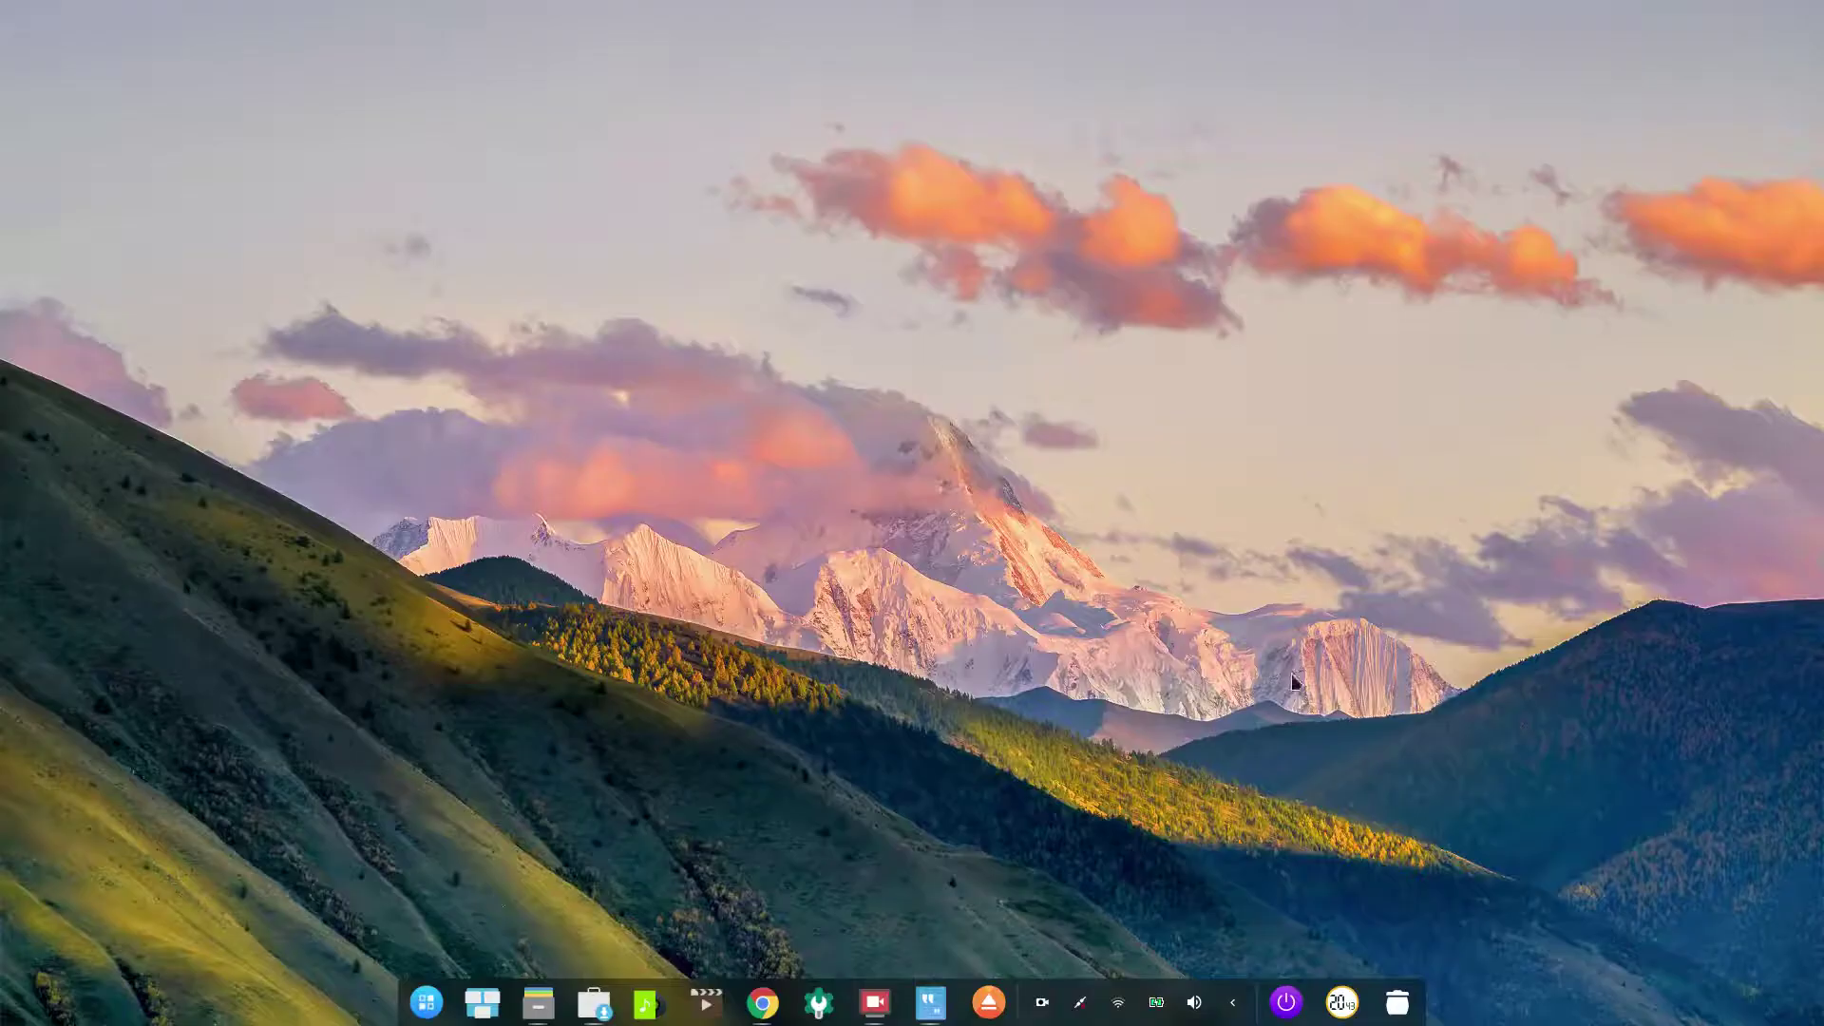
Step: Search the app launcher for "text", clear the search to show the category list and close the launcher
left_click(429, 1011)
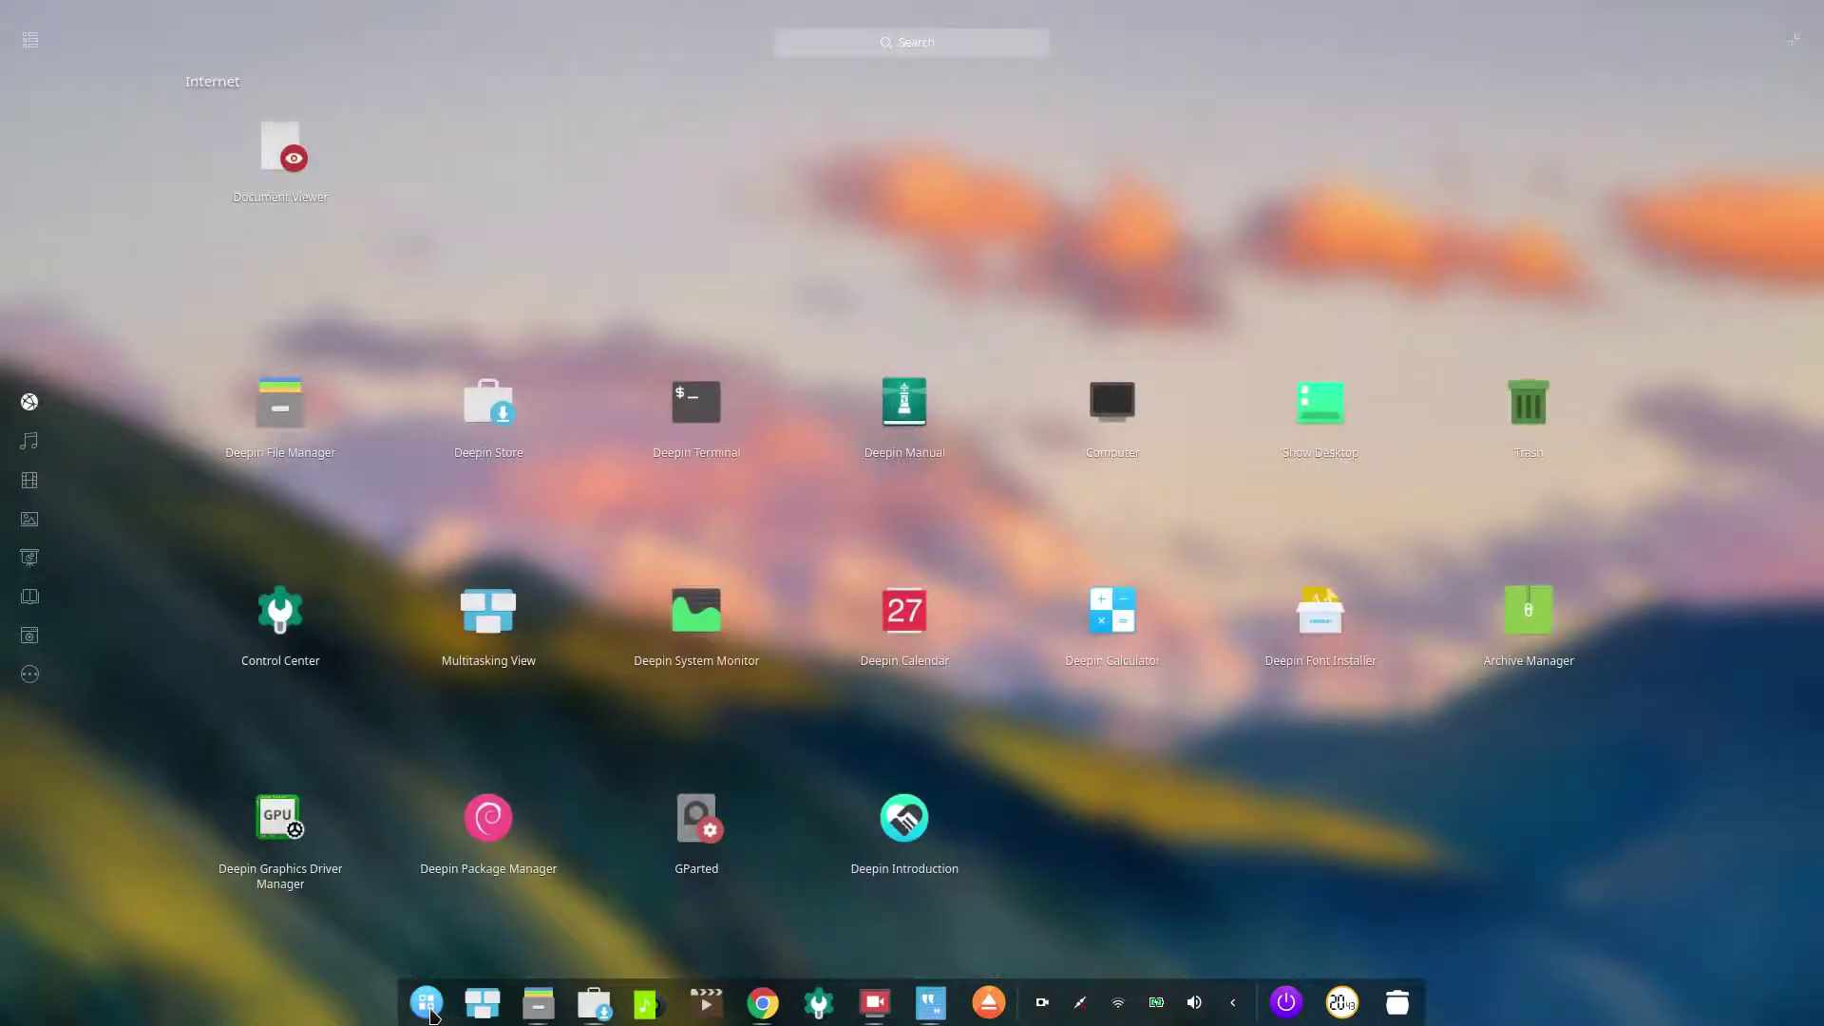
type("text")
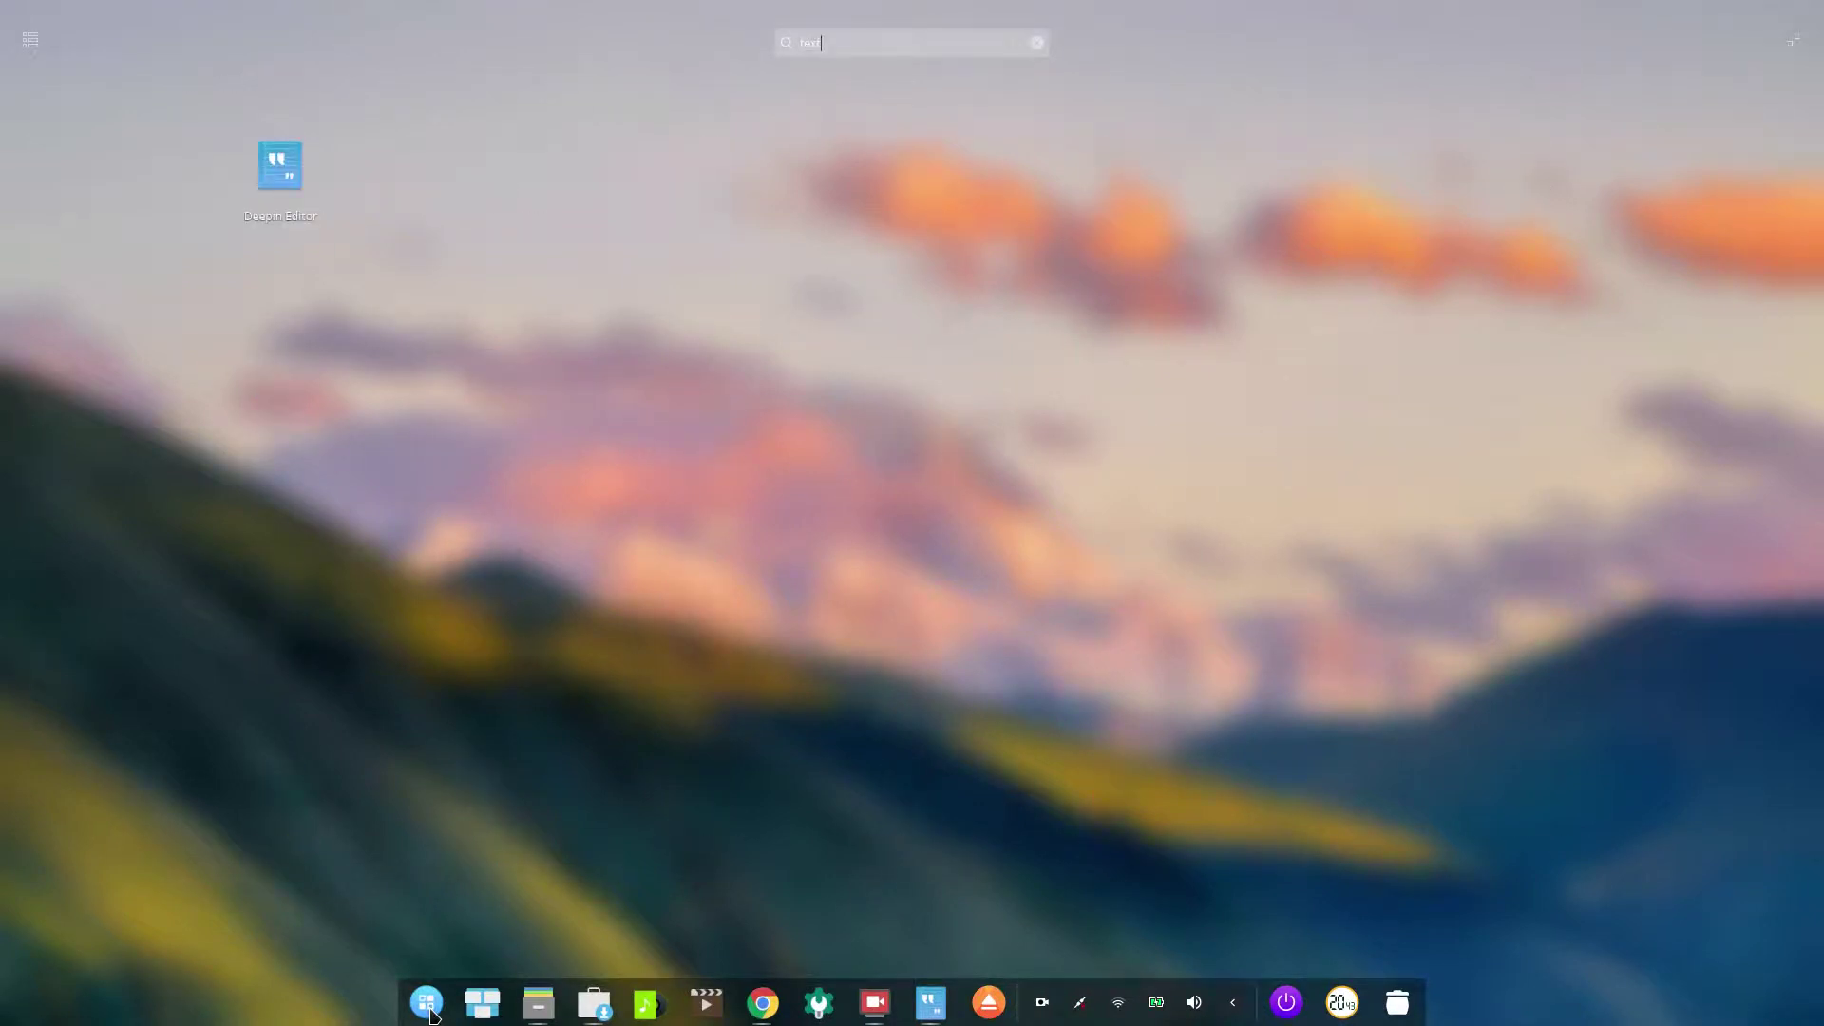
key("BackSpace")
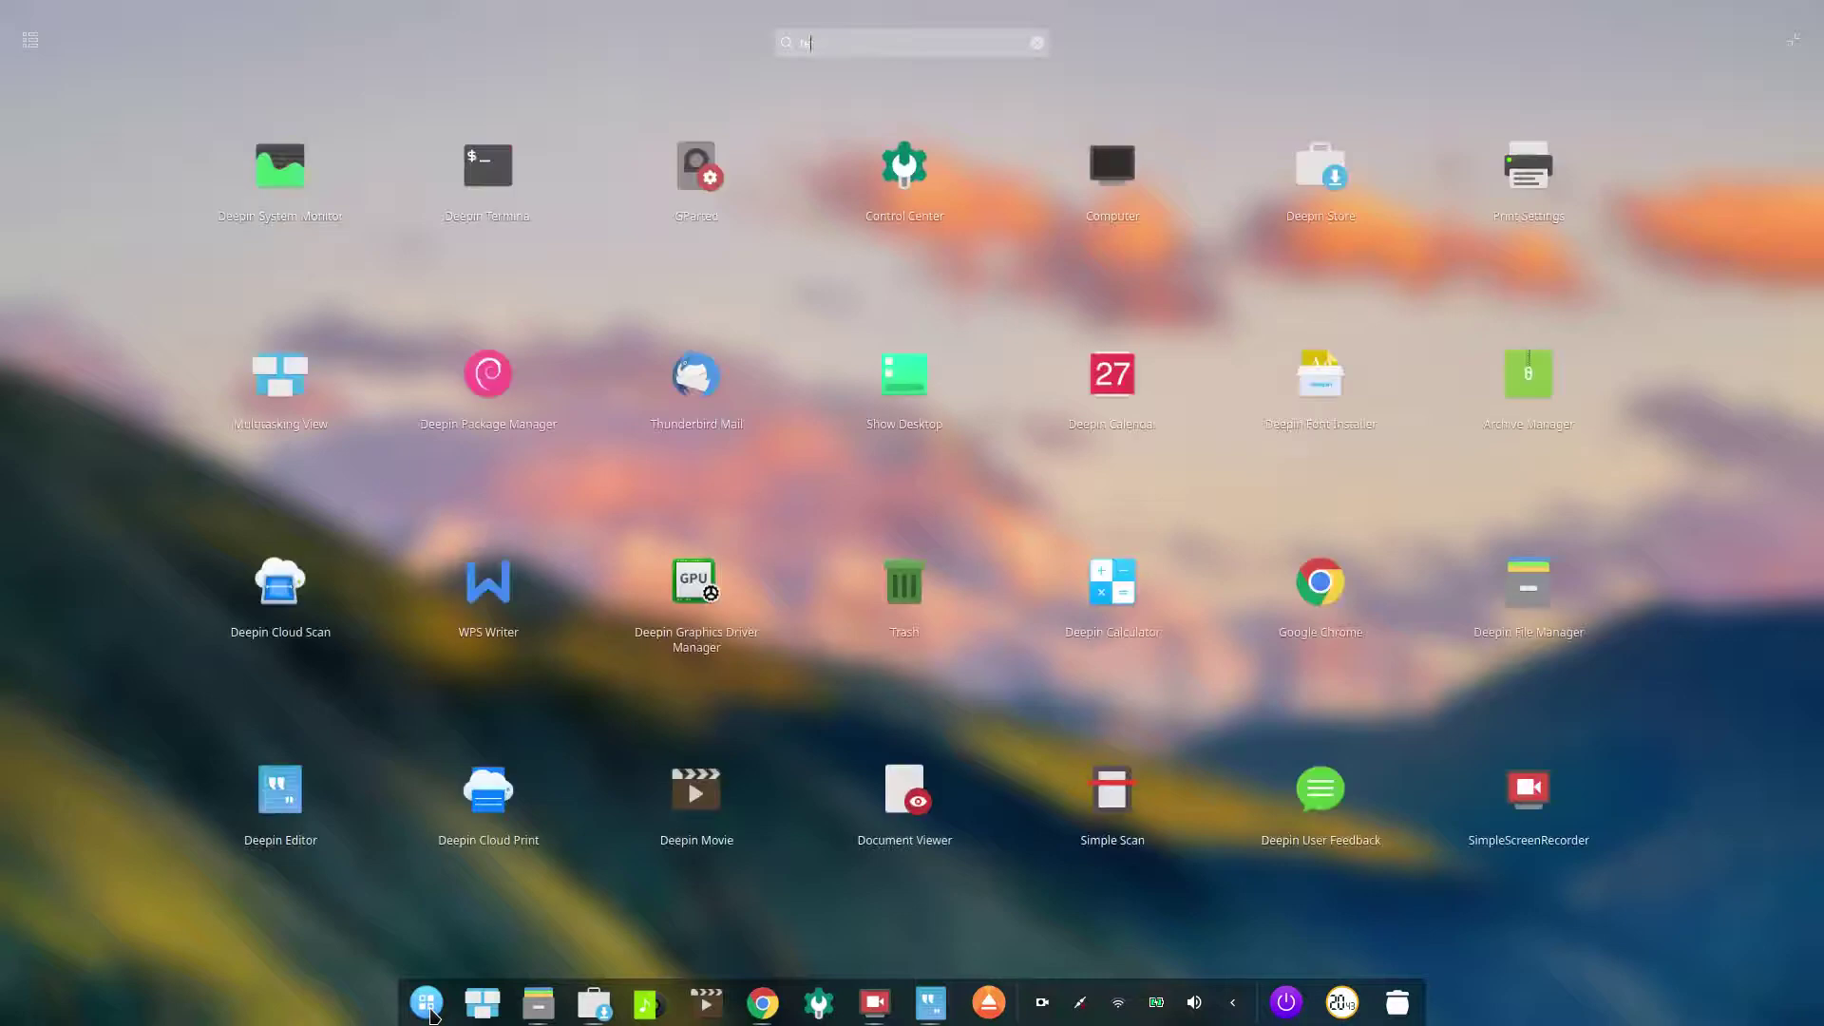
key("BackSpace")
key("BackSpace")
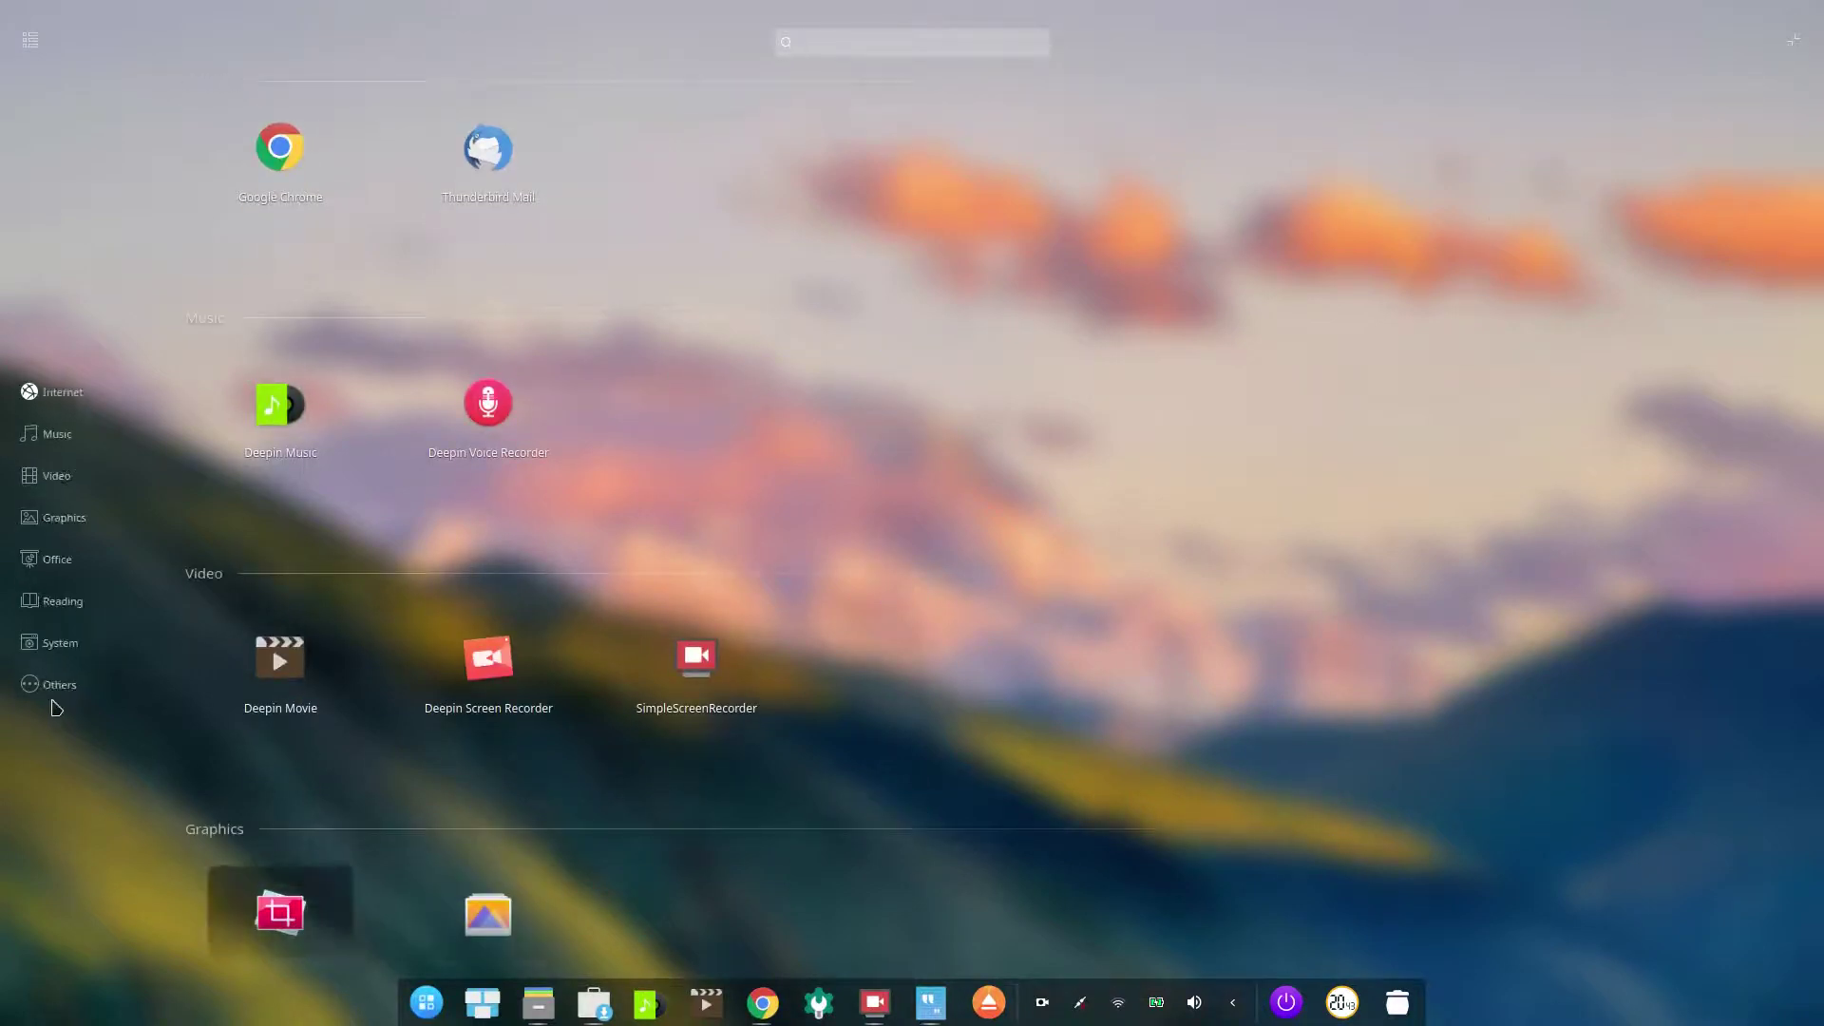
left_click(1454, 466)
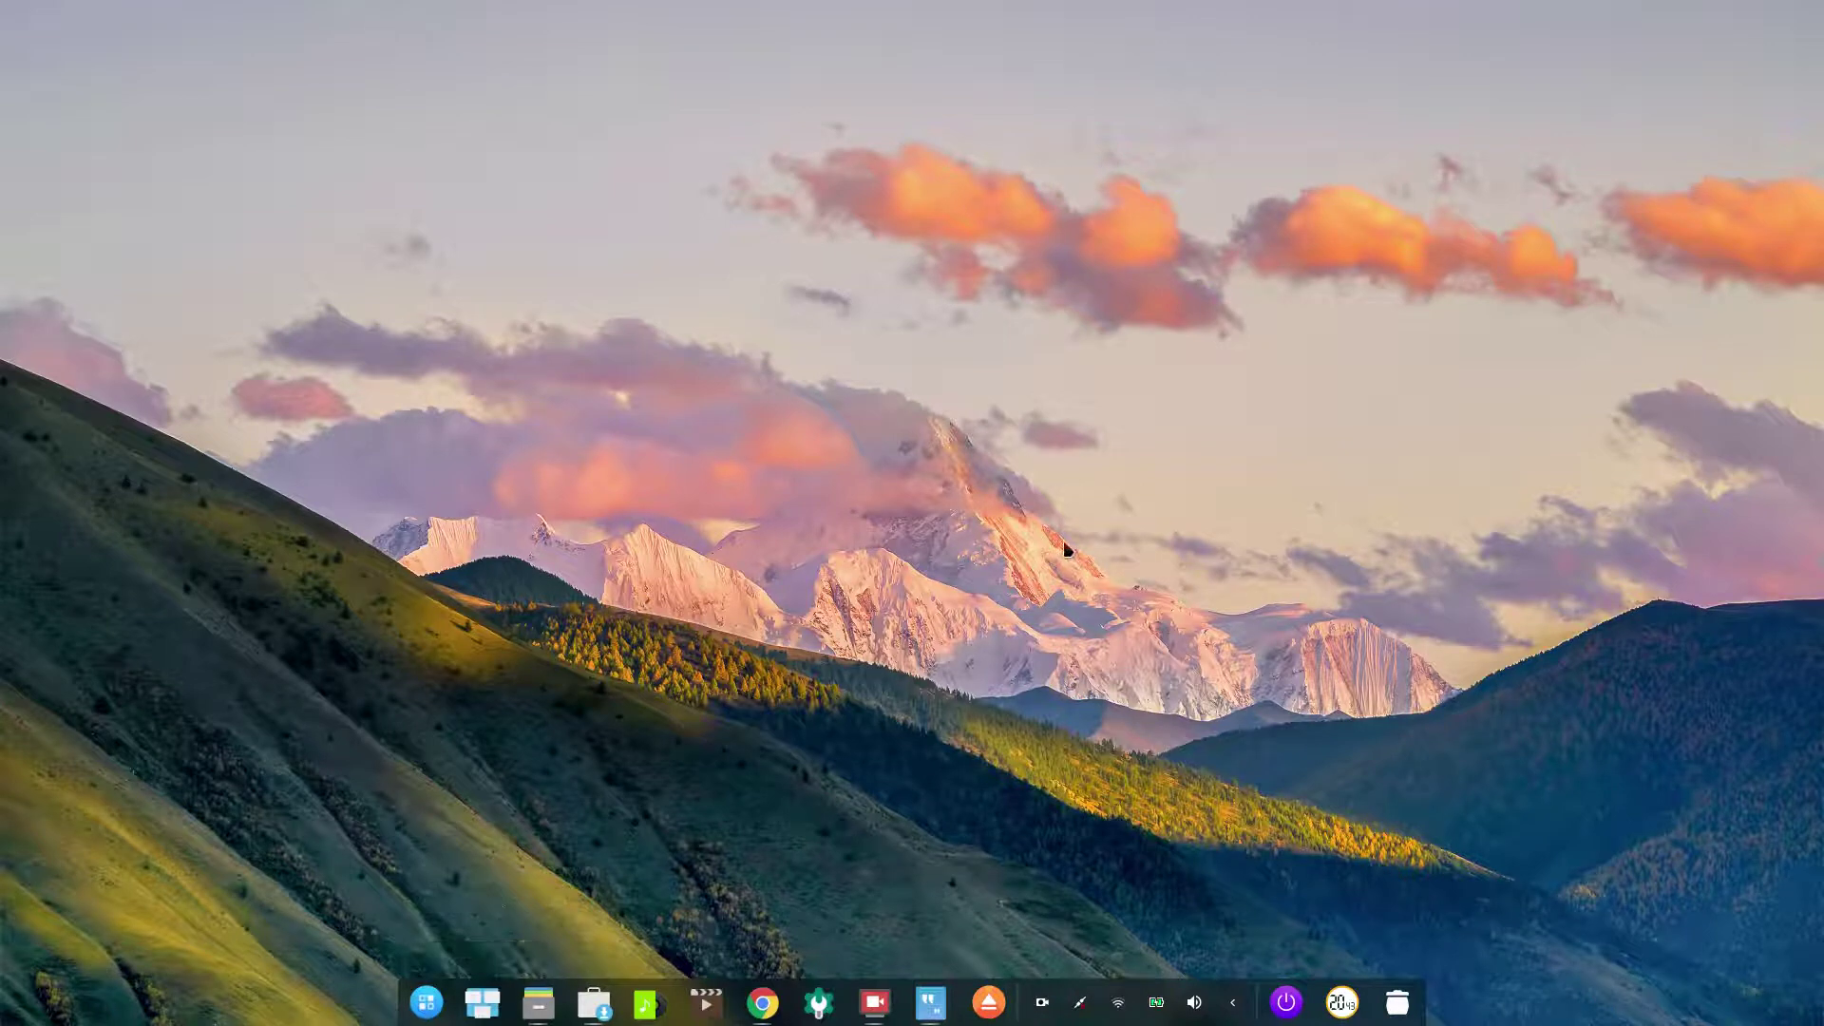
Step: Reopen the app launcher, repeat the search for "text" without focusing the search field first, and clear it
key("super")
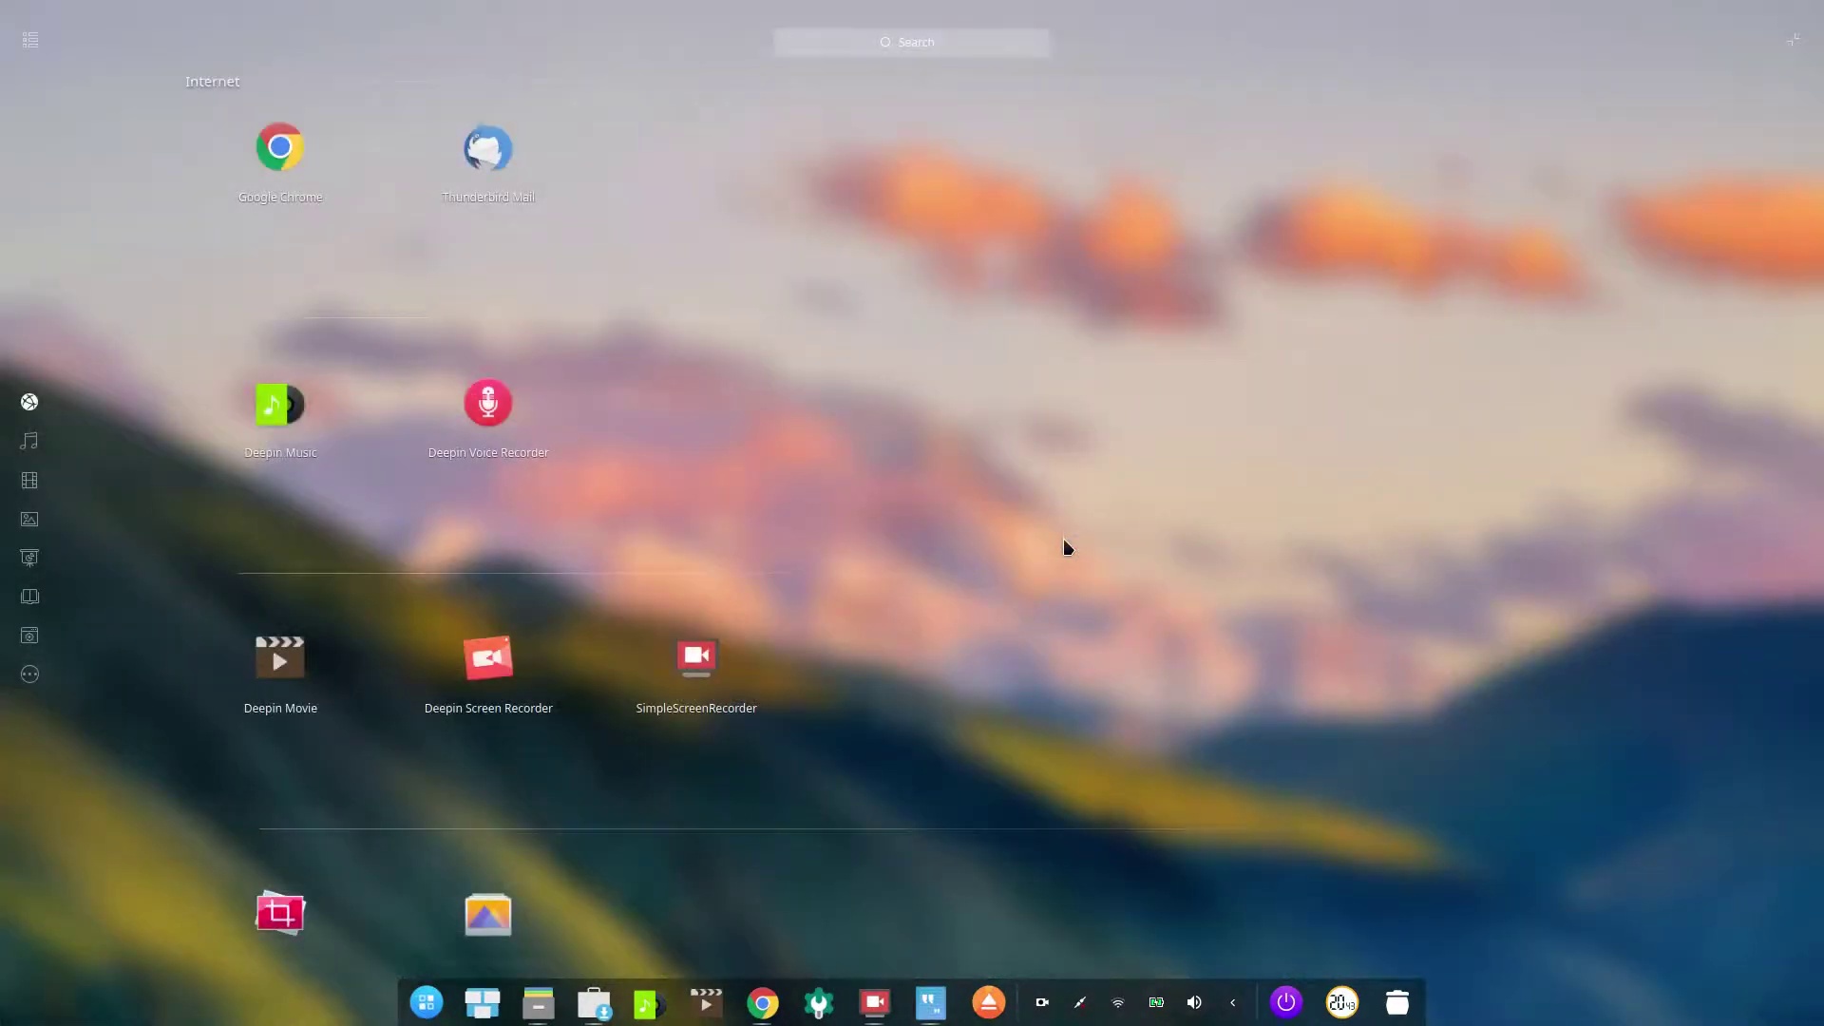
type("text")
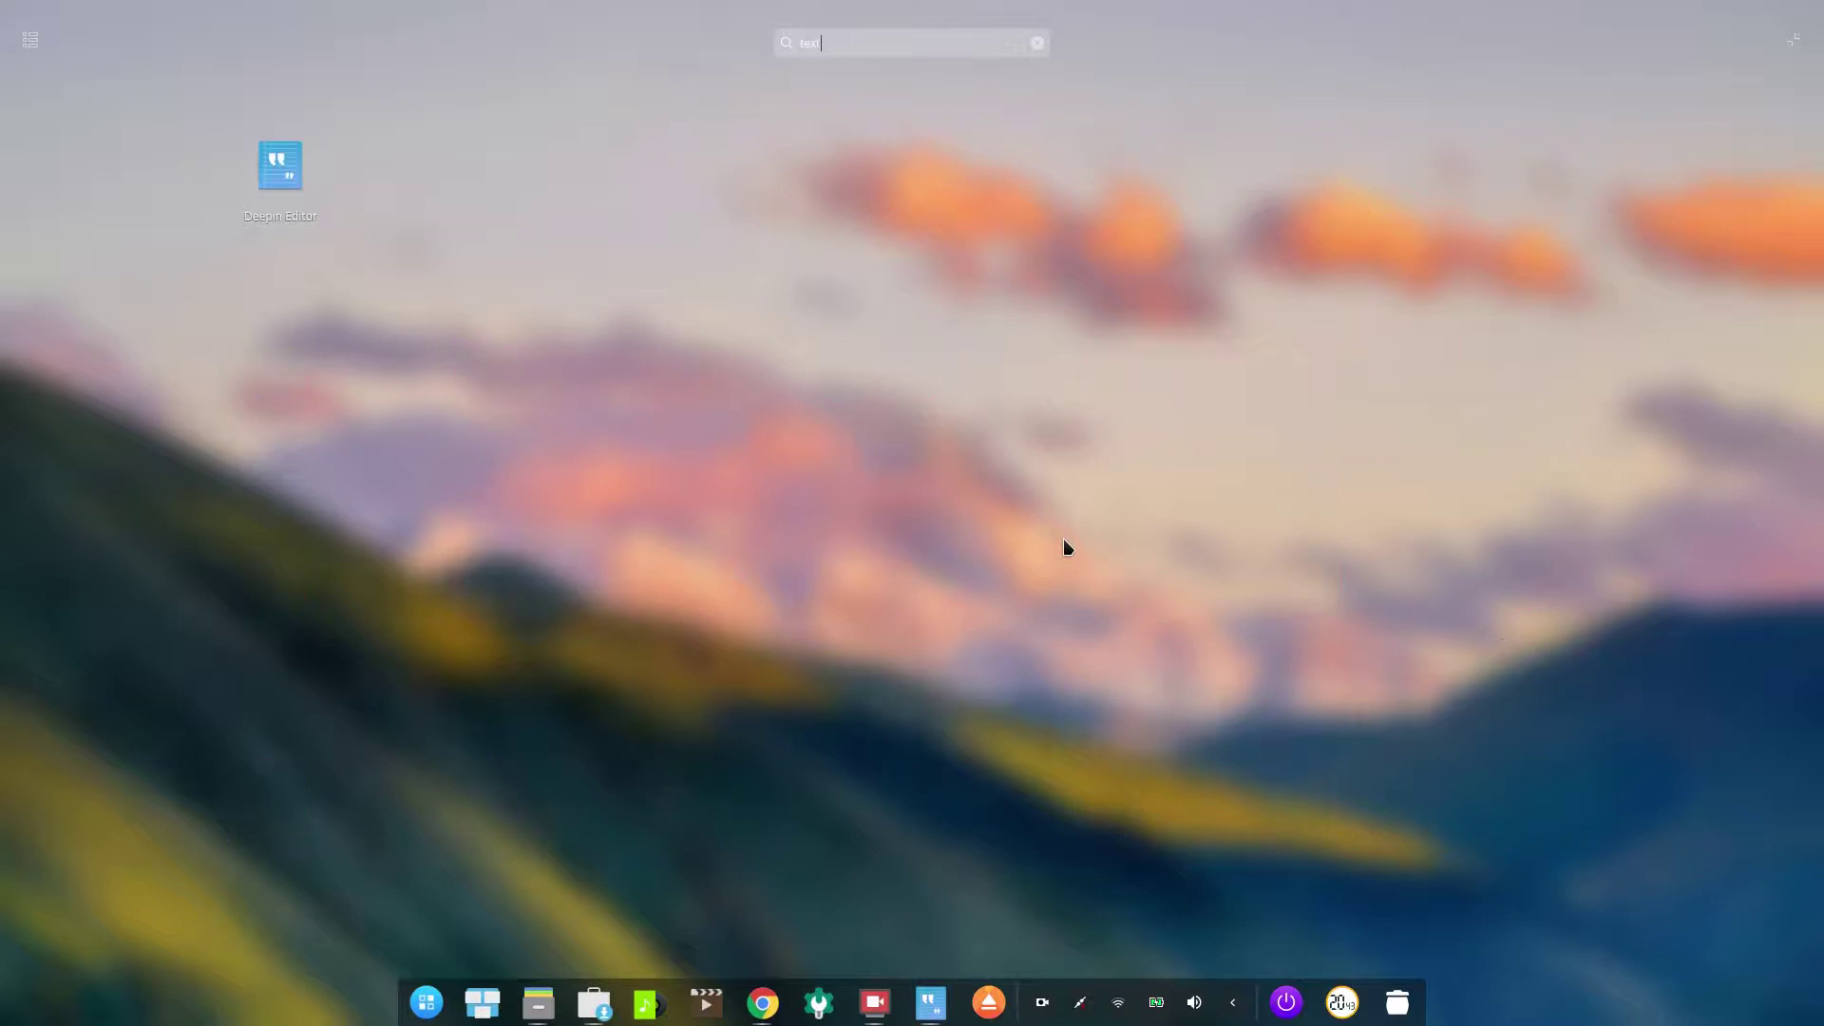
key("BackSpace")
key("BackSpace")
key("BackSpace")
key("BackSpace")
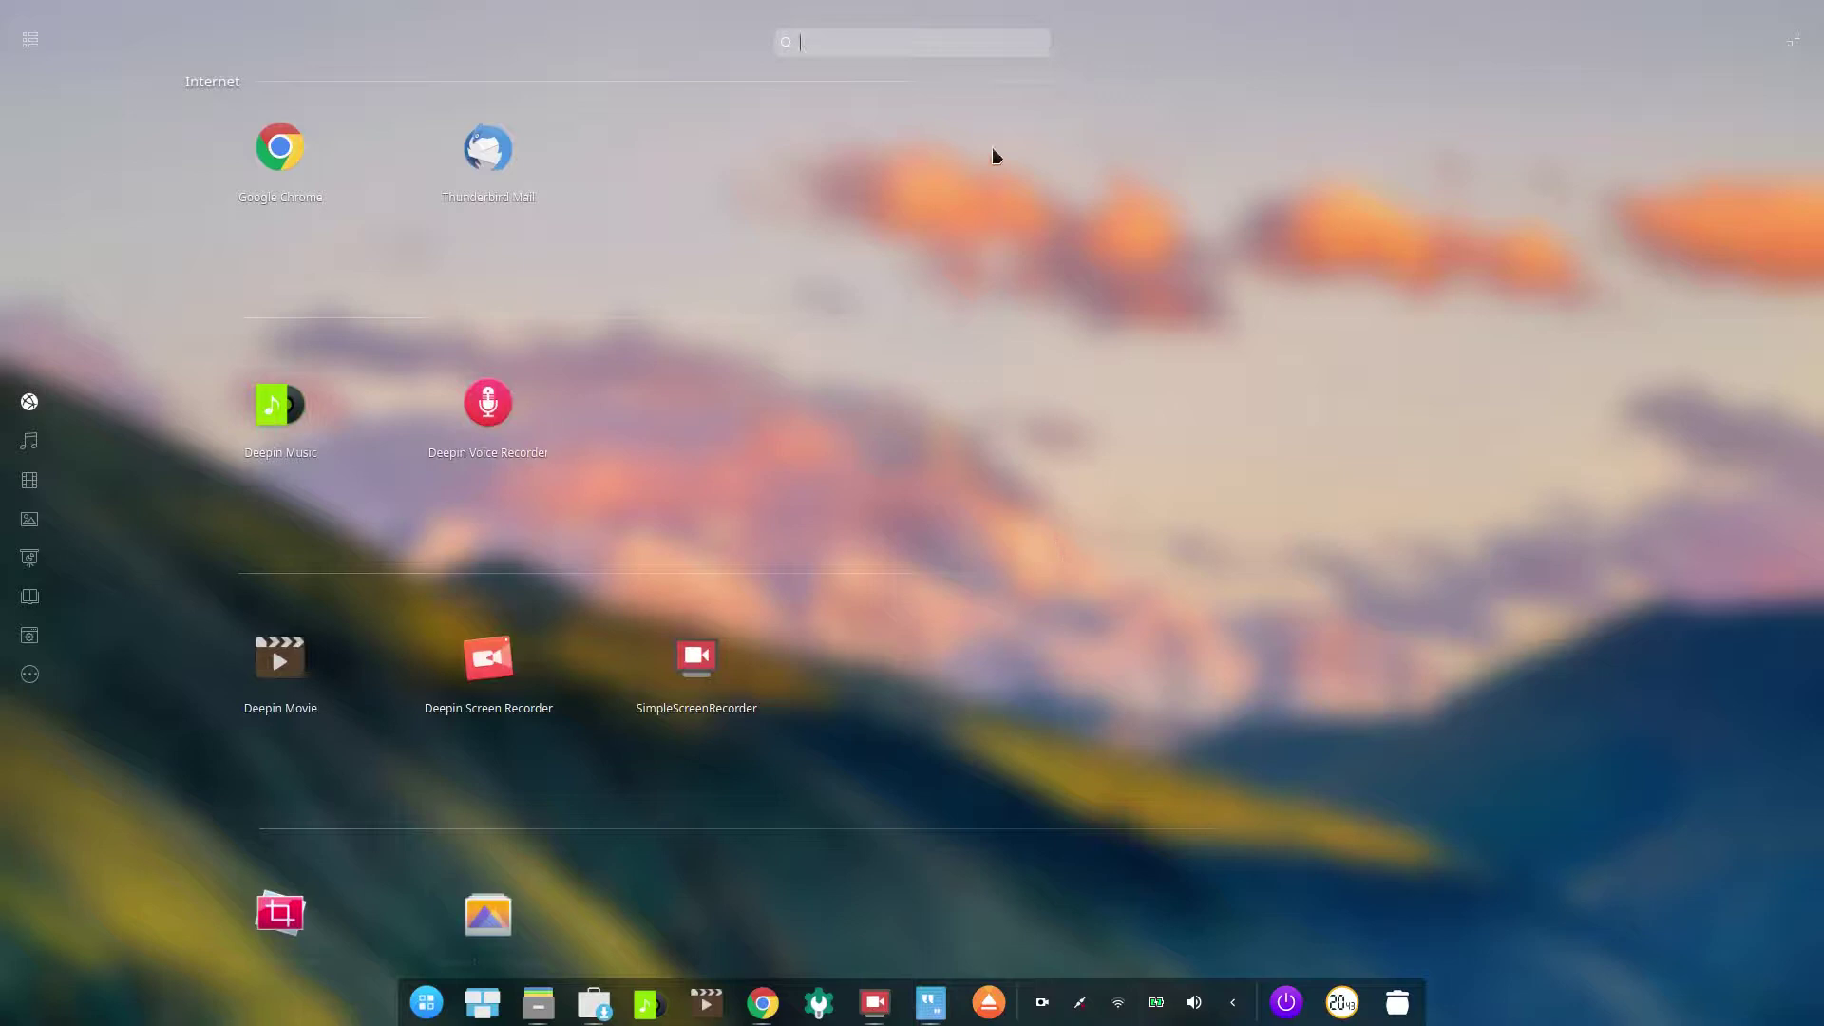
Step: Close the app launcher, open the file manager and search the Home folder for "text"
left_click(1422, 335)
left_click(539, 1003)
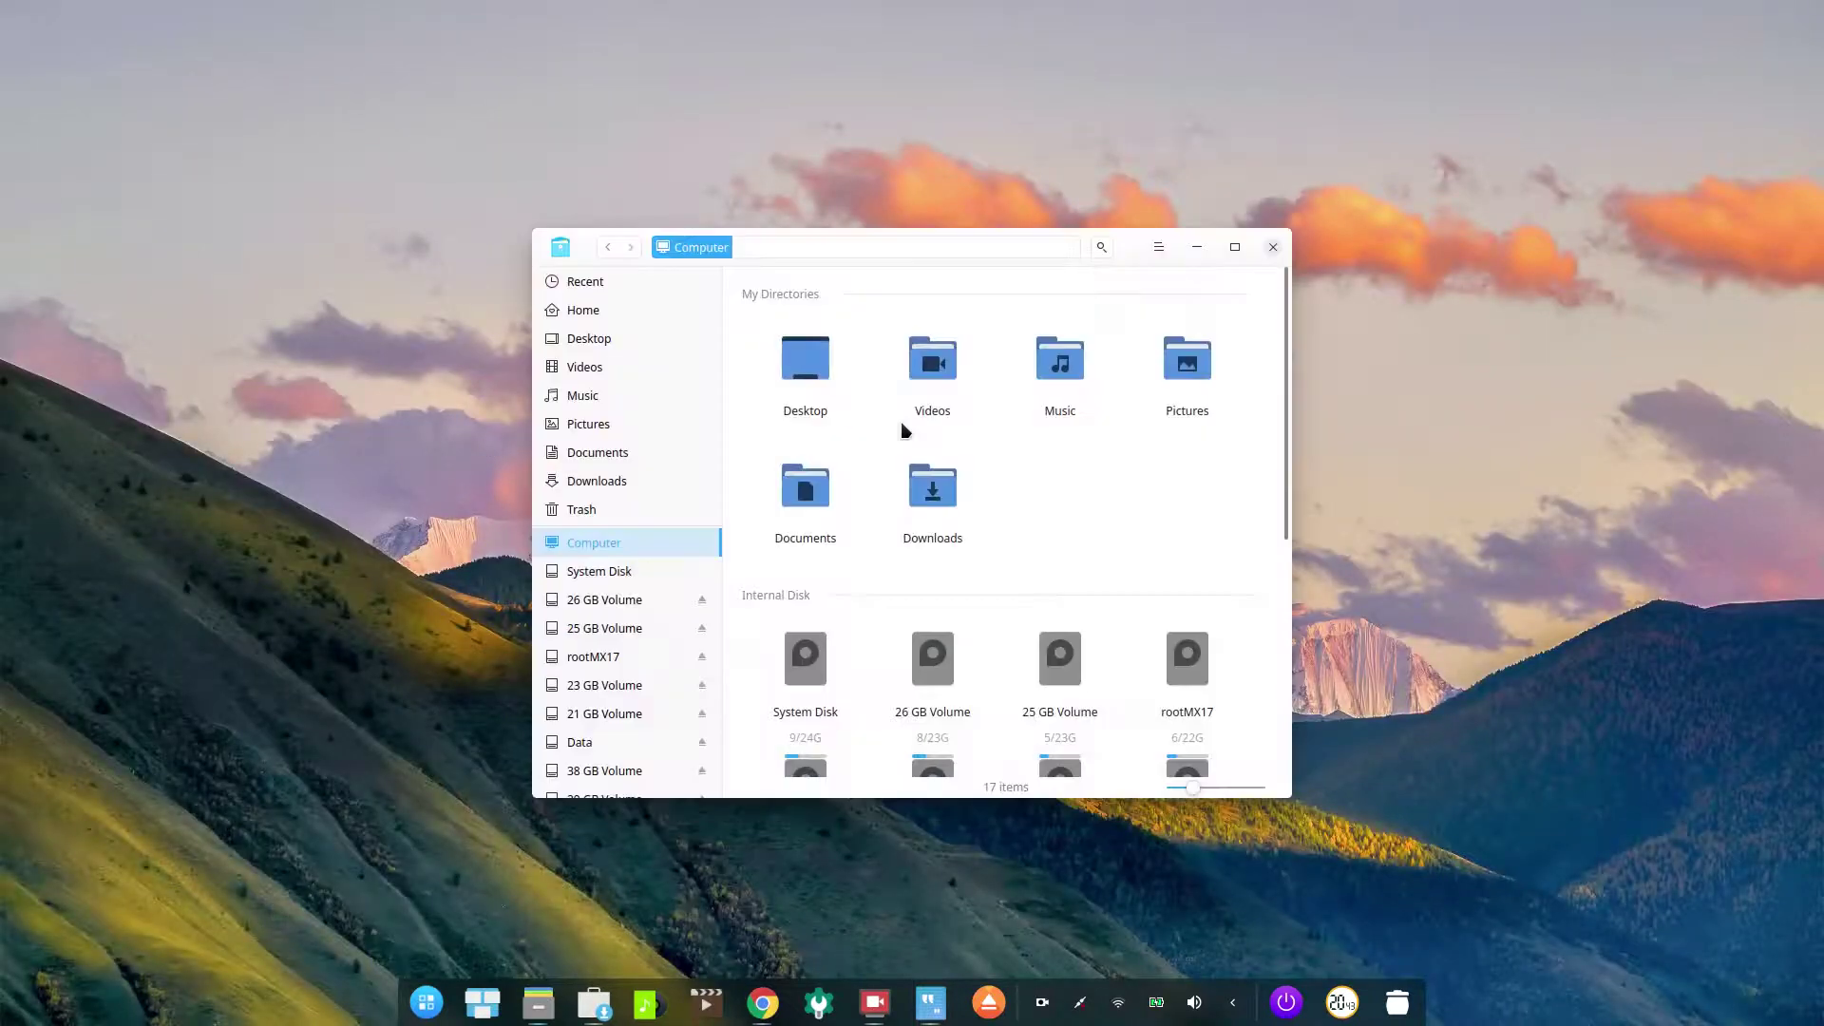
left_click(1102, 249)
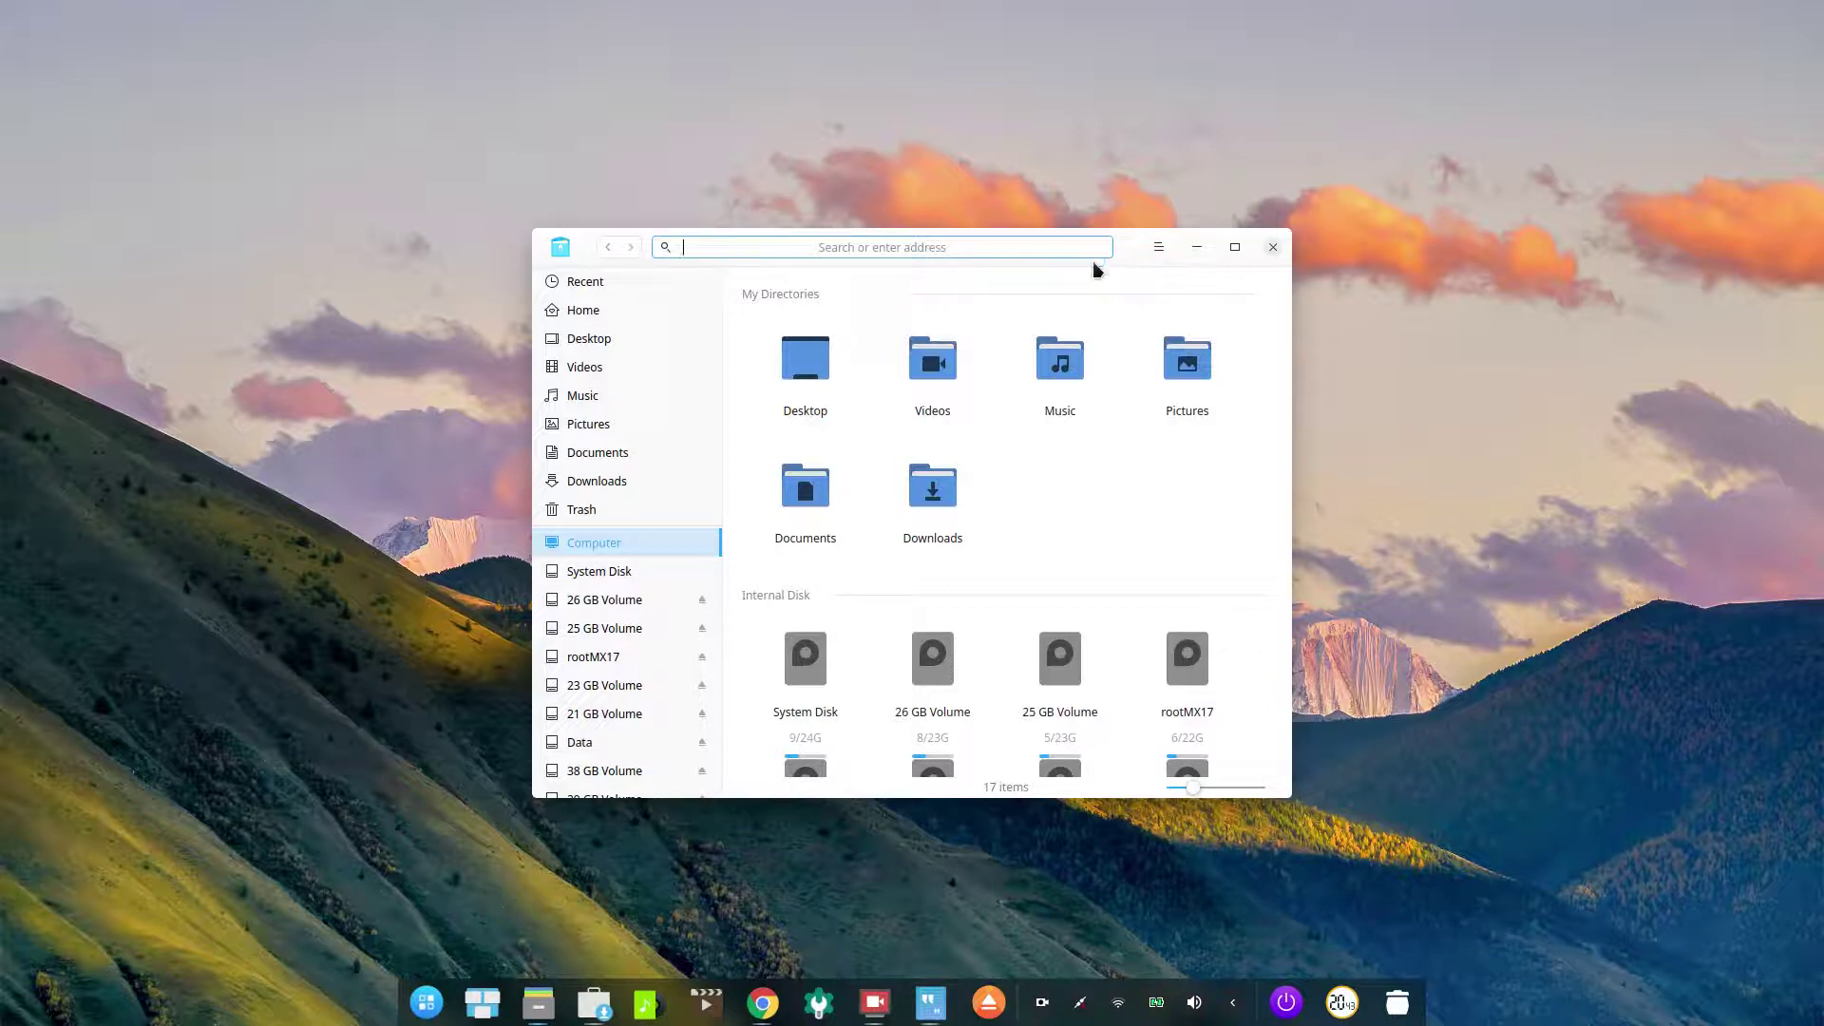
left_click(584, 310)
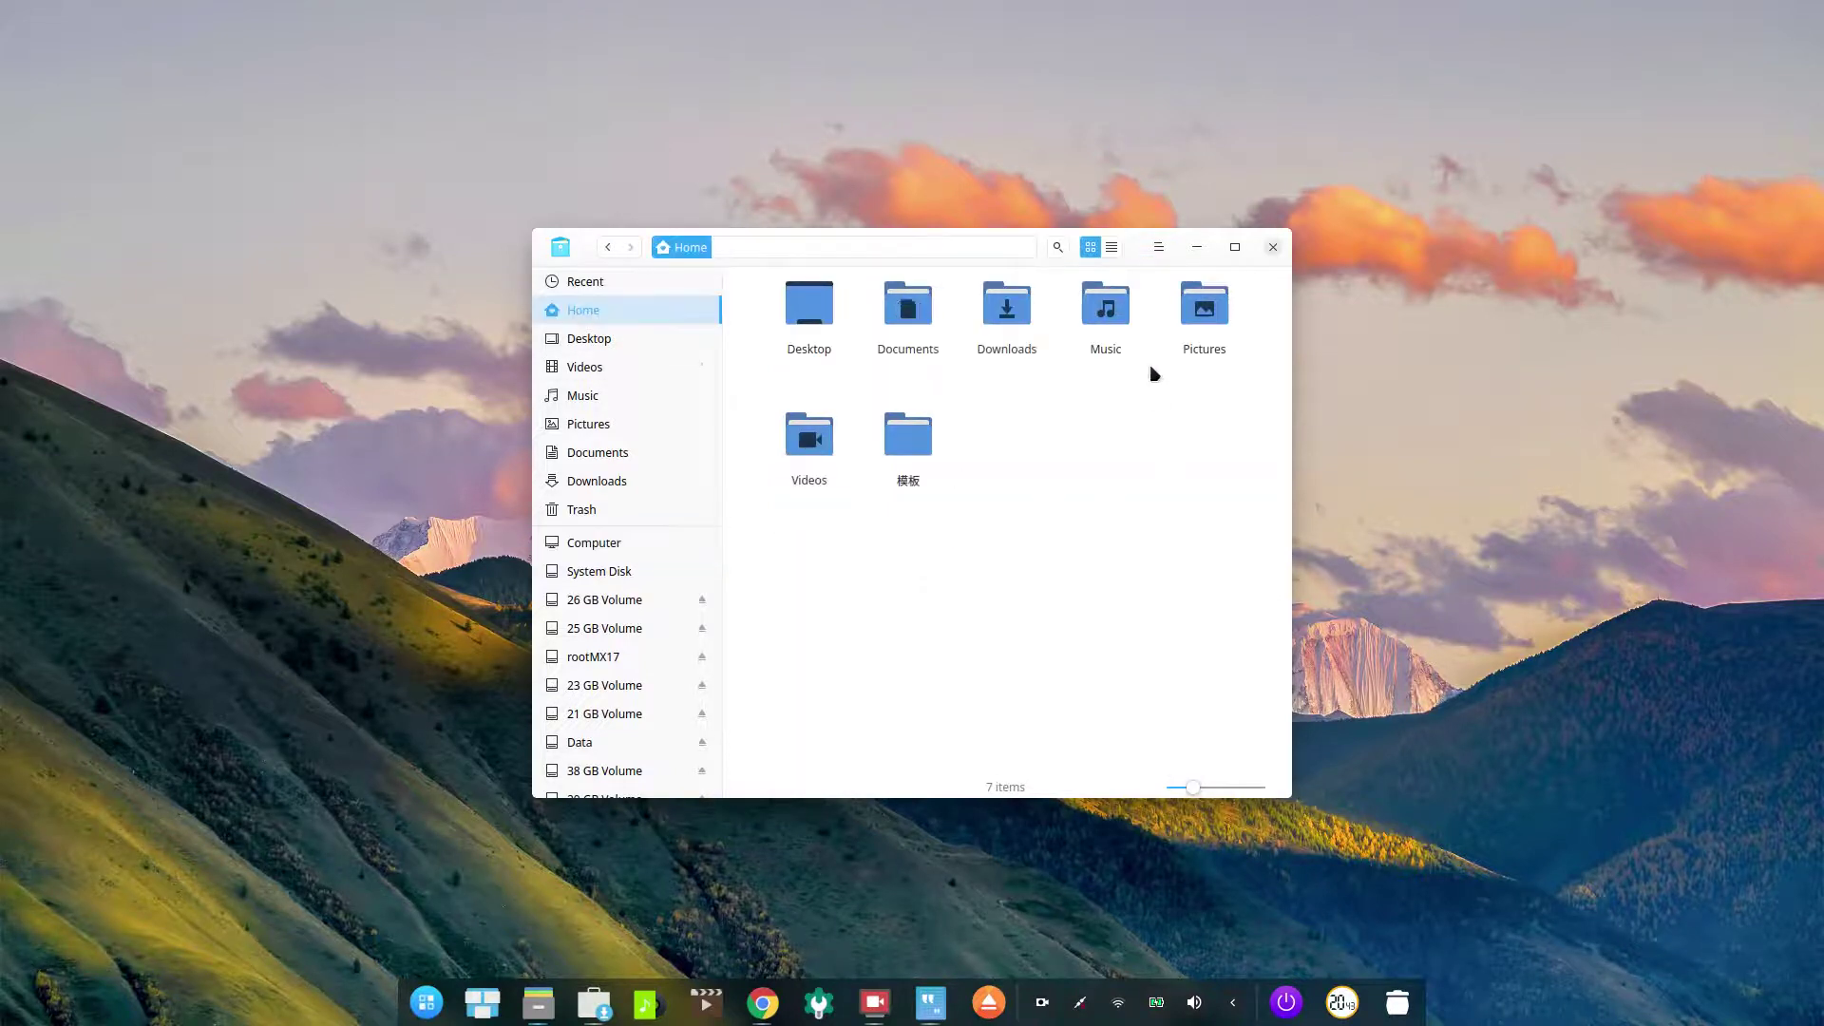
left_click(1058, 247)
type("text")
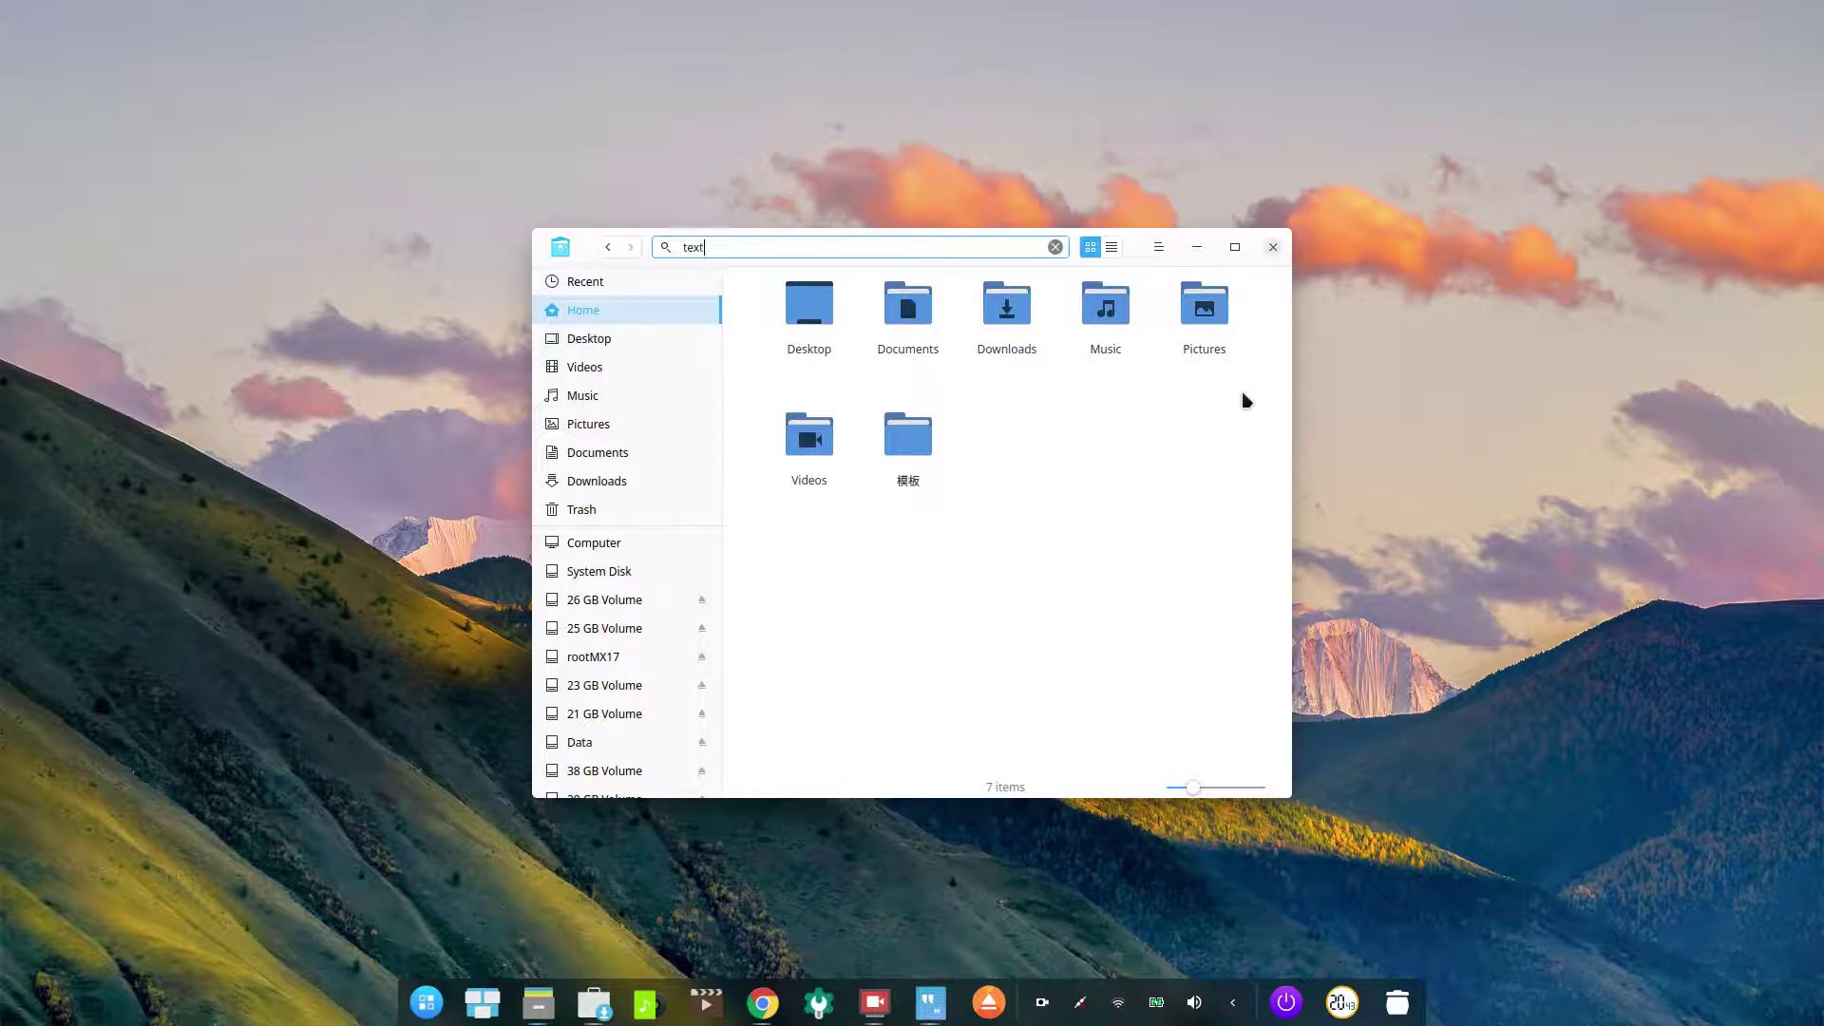
key("Return")
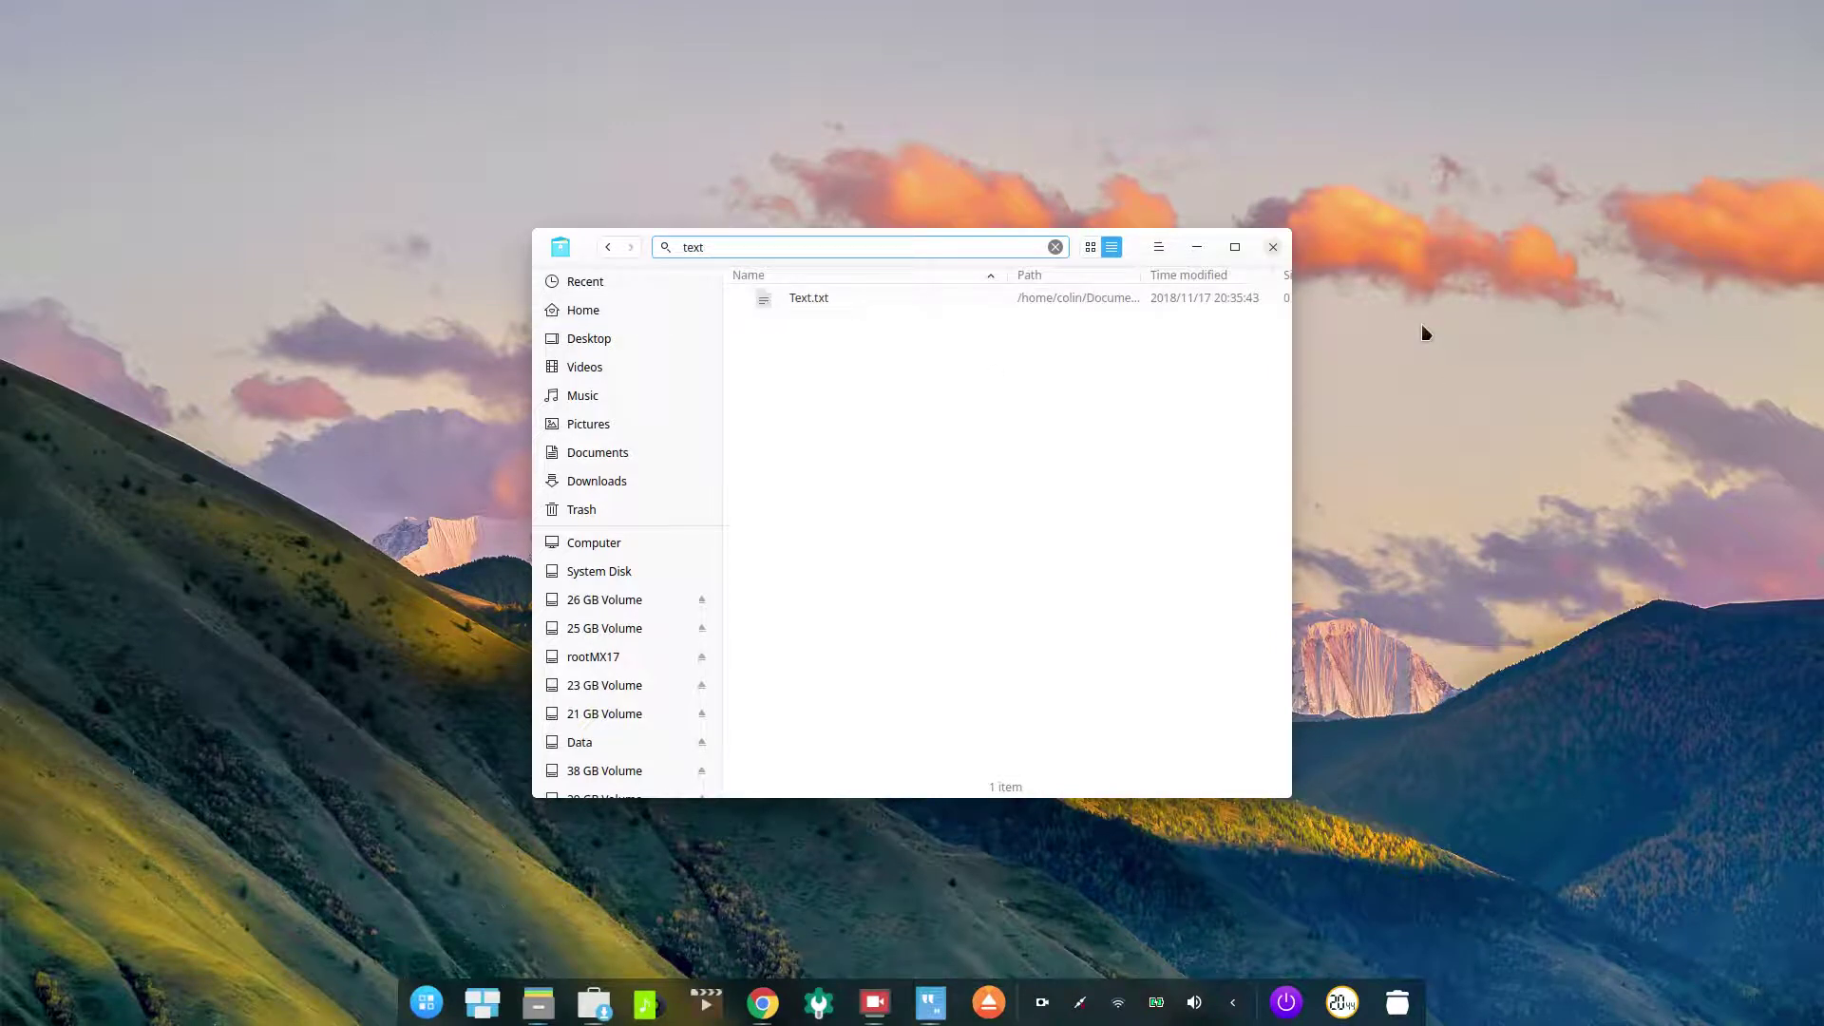
Step: Close the file manager, check the remaining windows in the Multitasking View and return to the desktop
left_click(1271, 249)
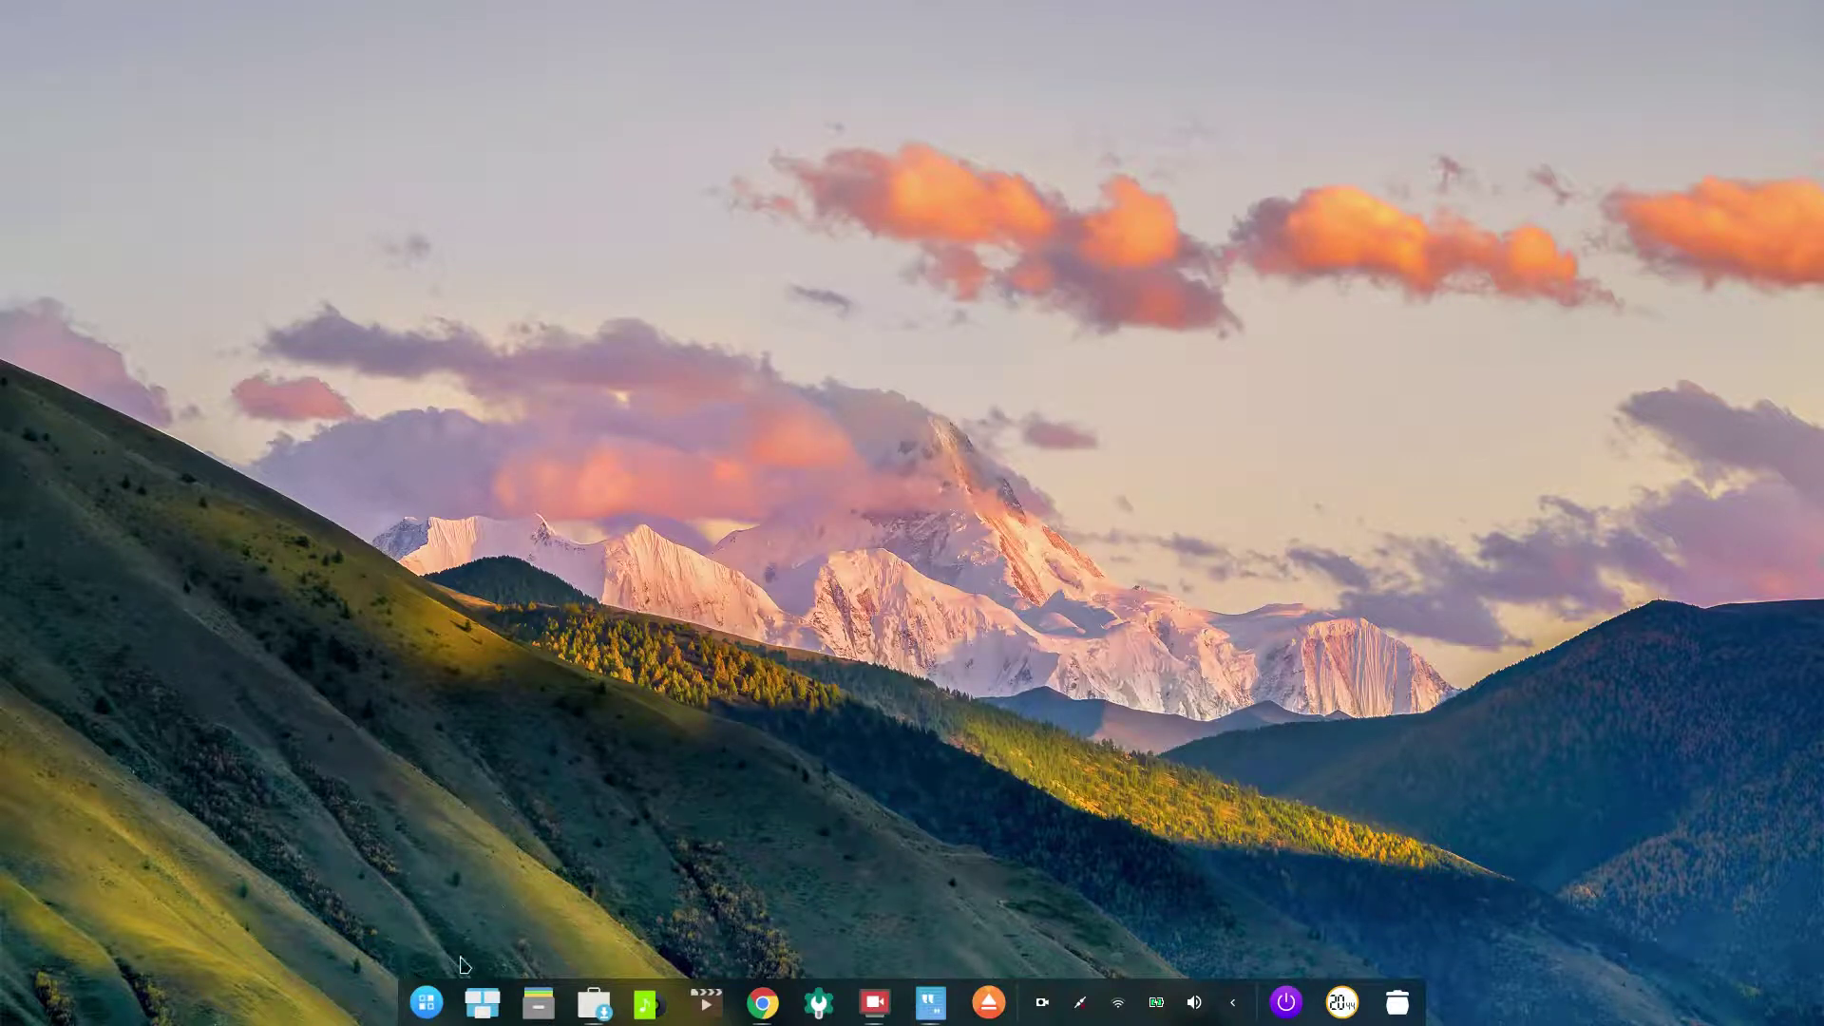
left_click(484, 1002)
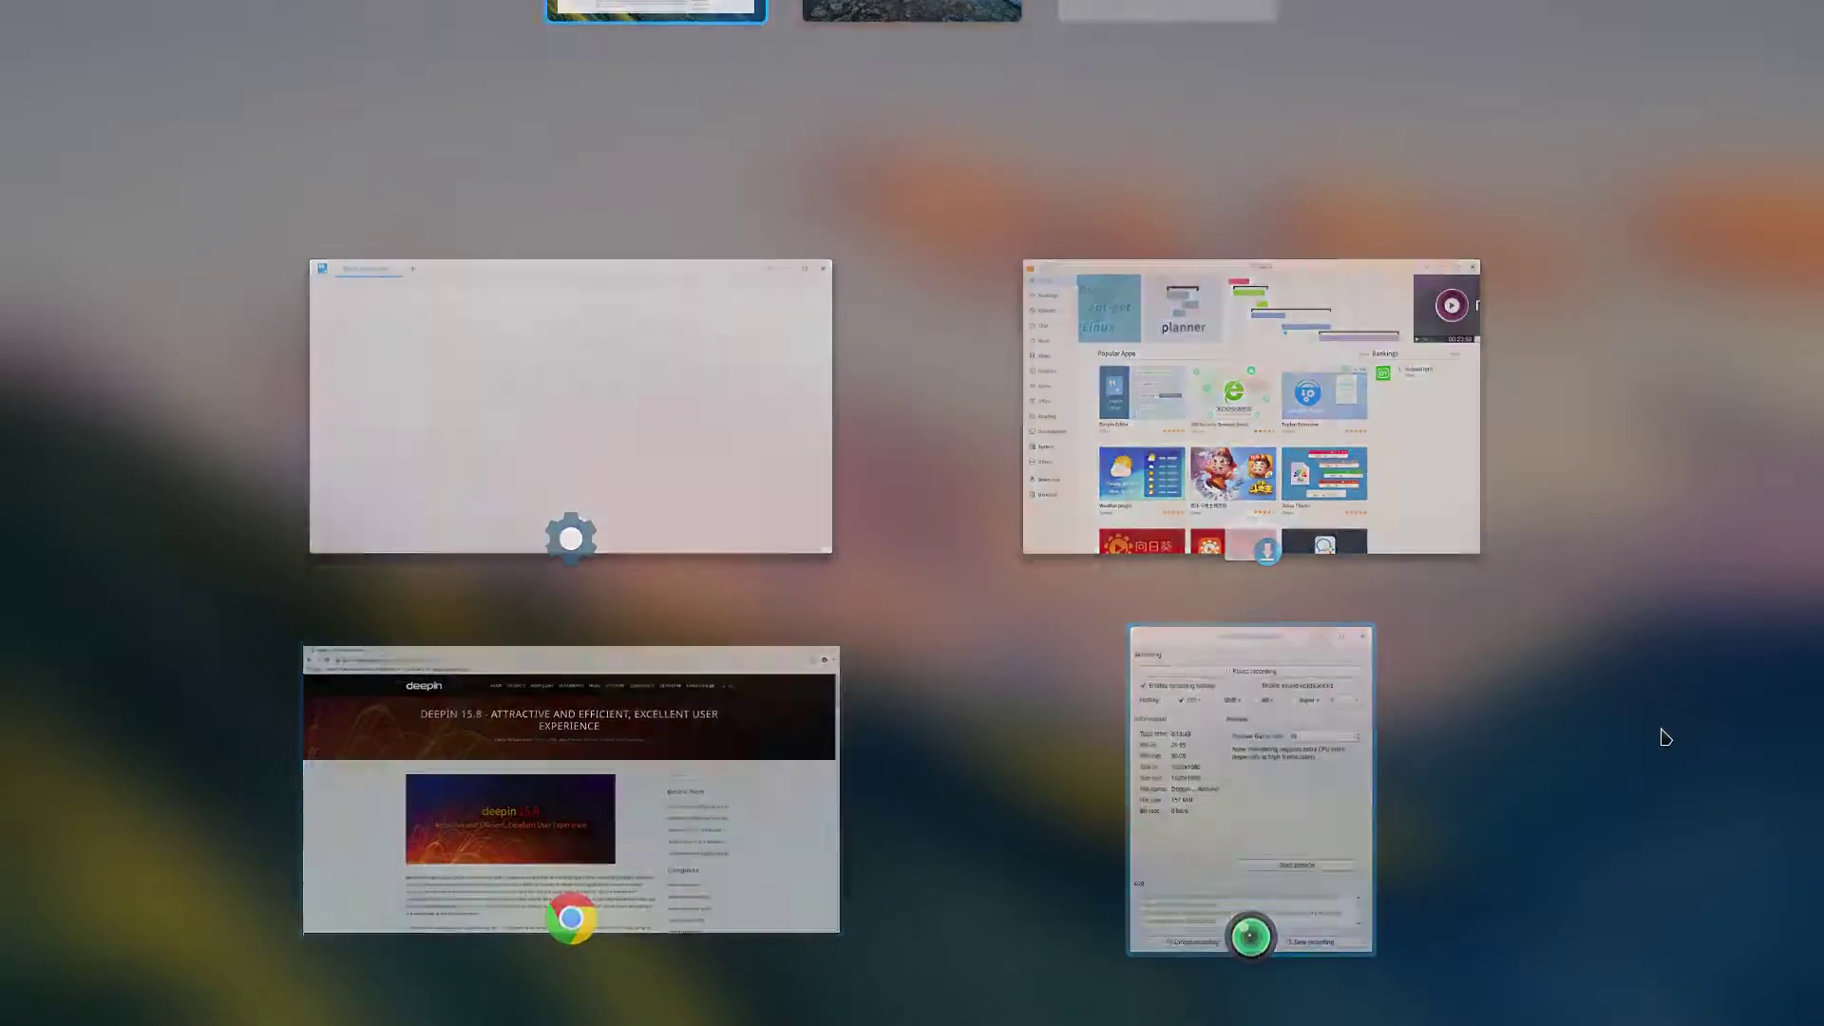
left_click(1665, 737)
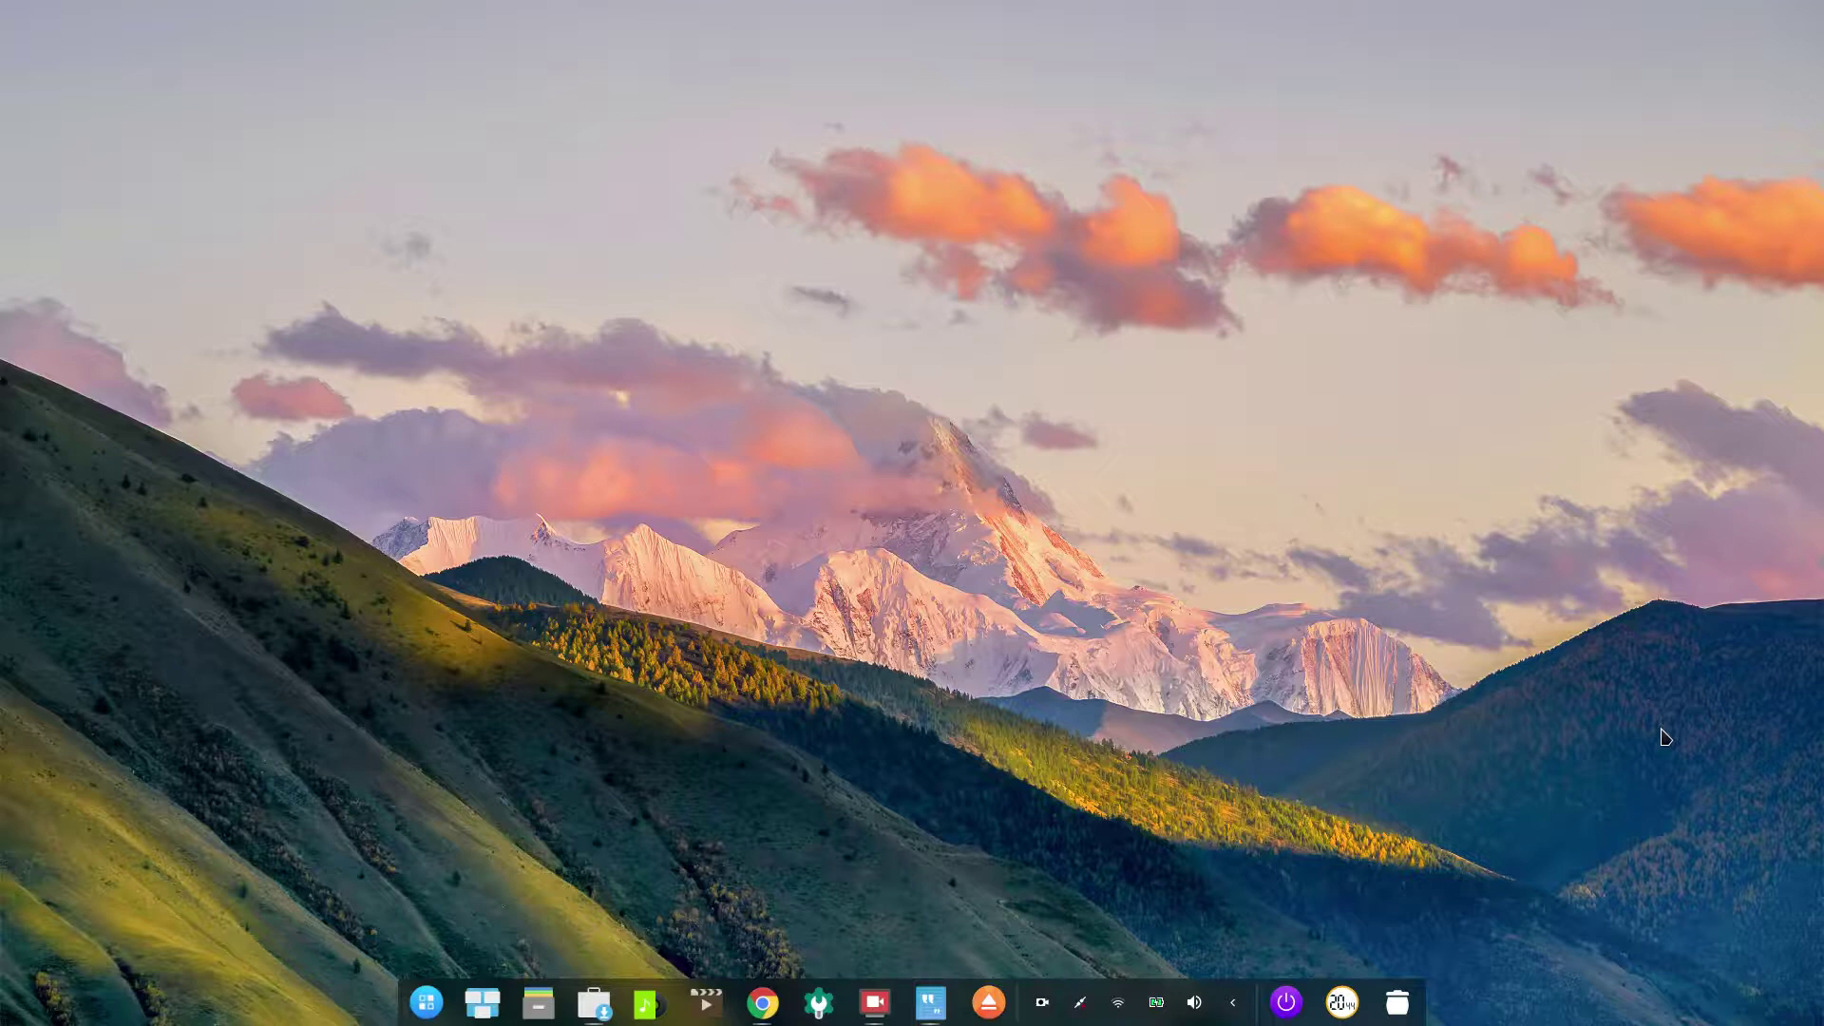
Step: Search for "text" in the app launcher, clear the search and return to the desktop
key("super")
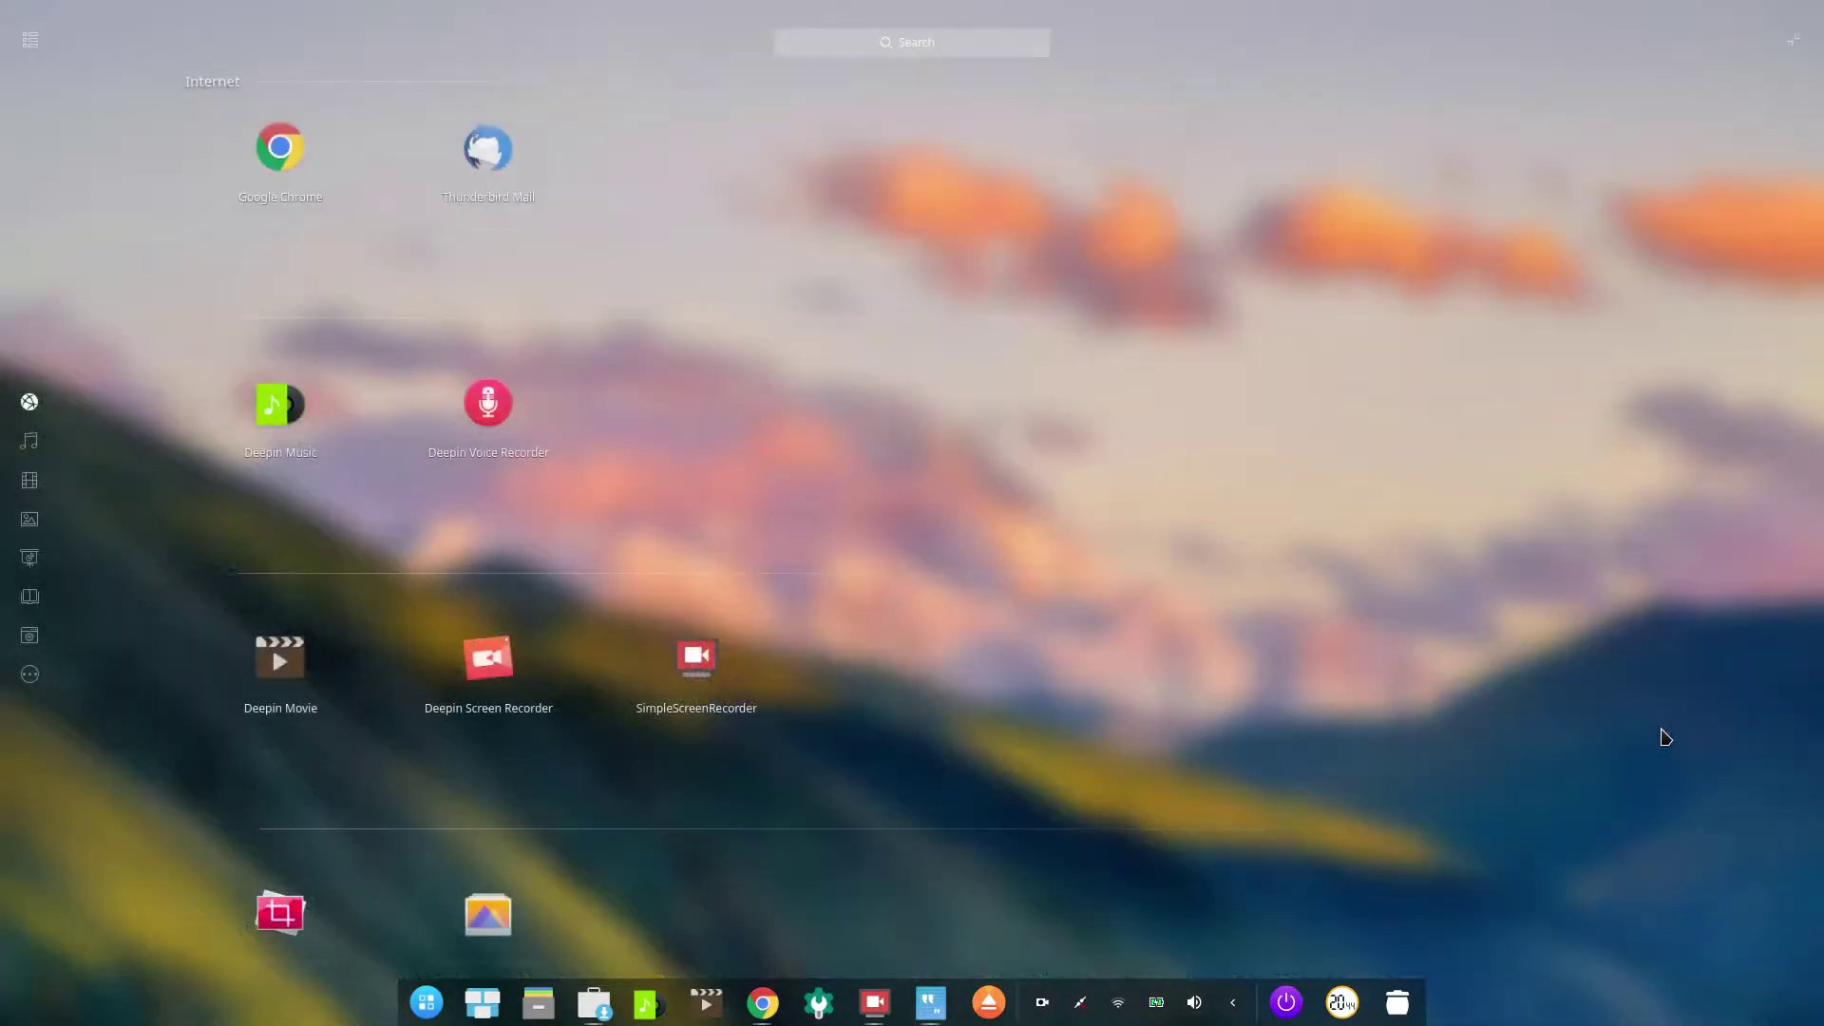
type("text")
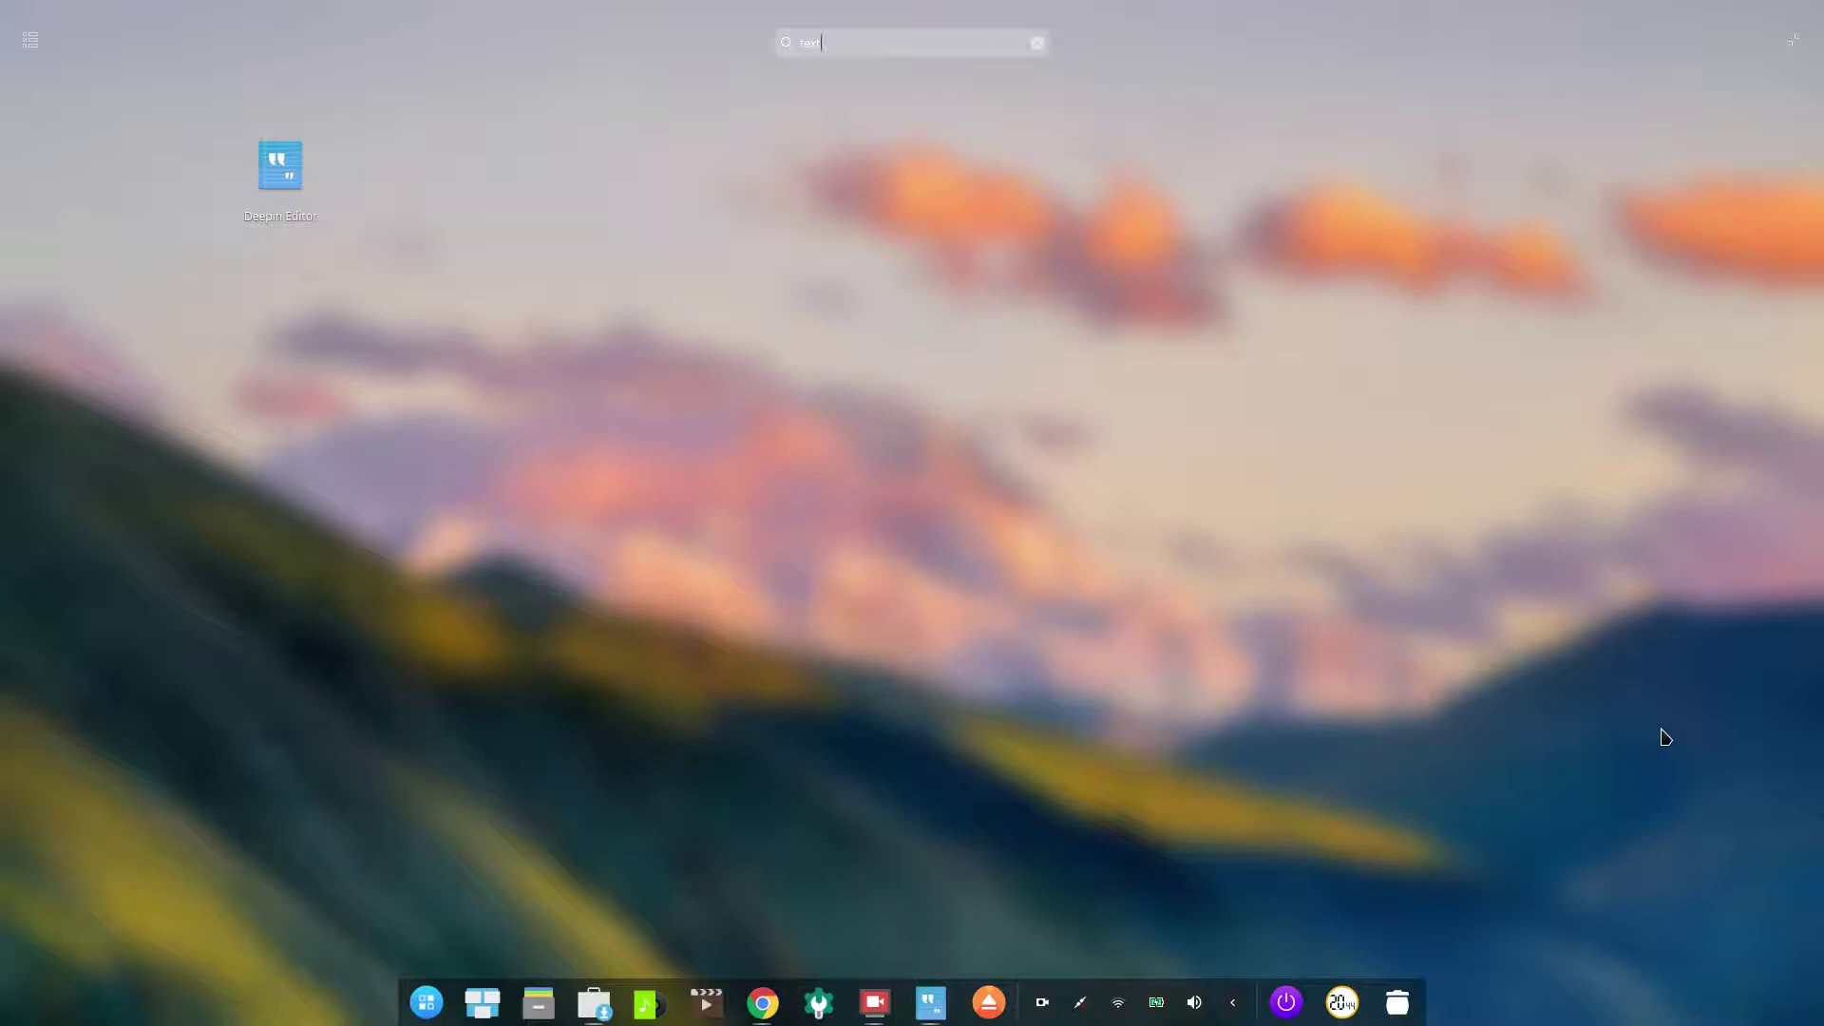
key("BackSpace")
key("BackSpace")
key("BackSpace")
key("BackSpace")
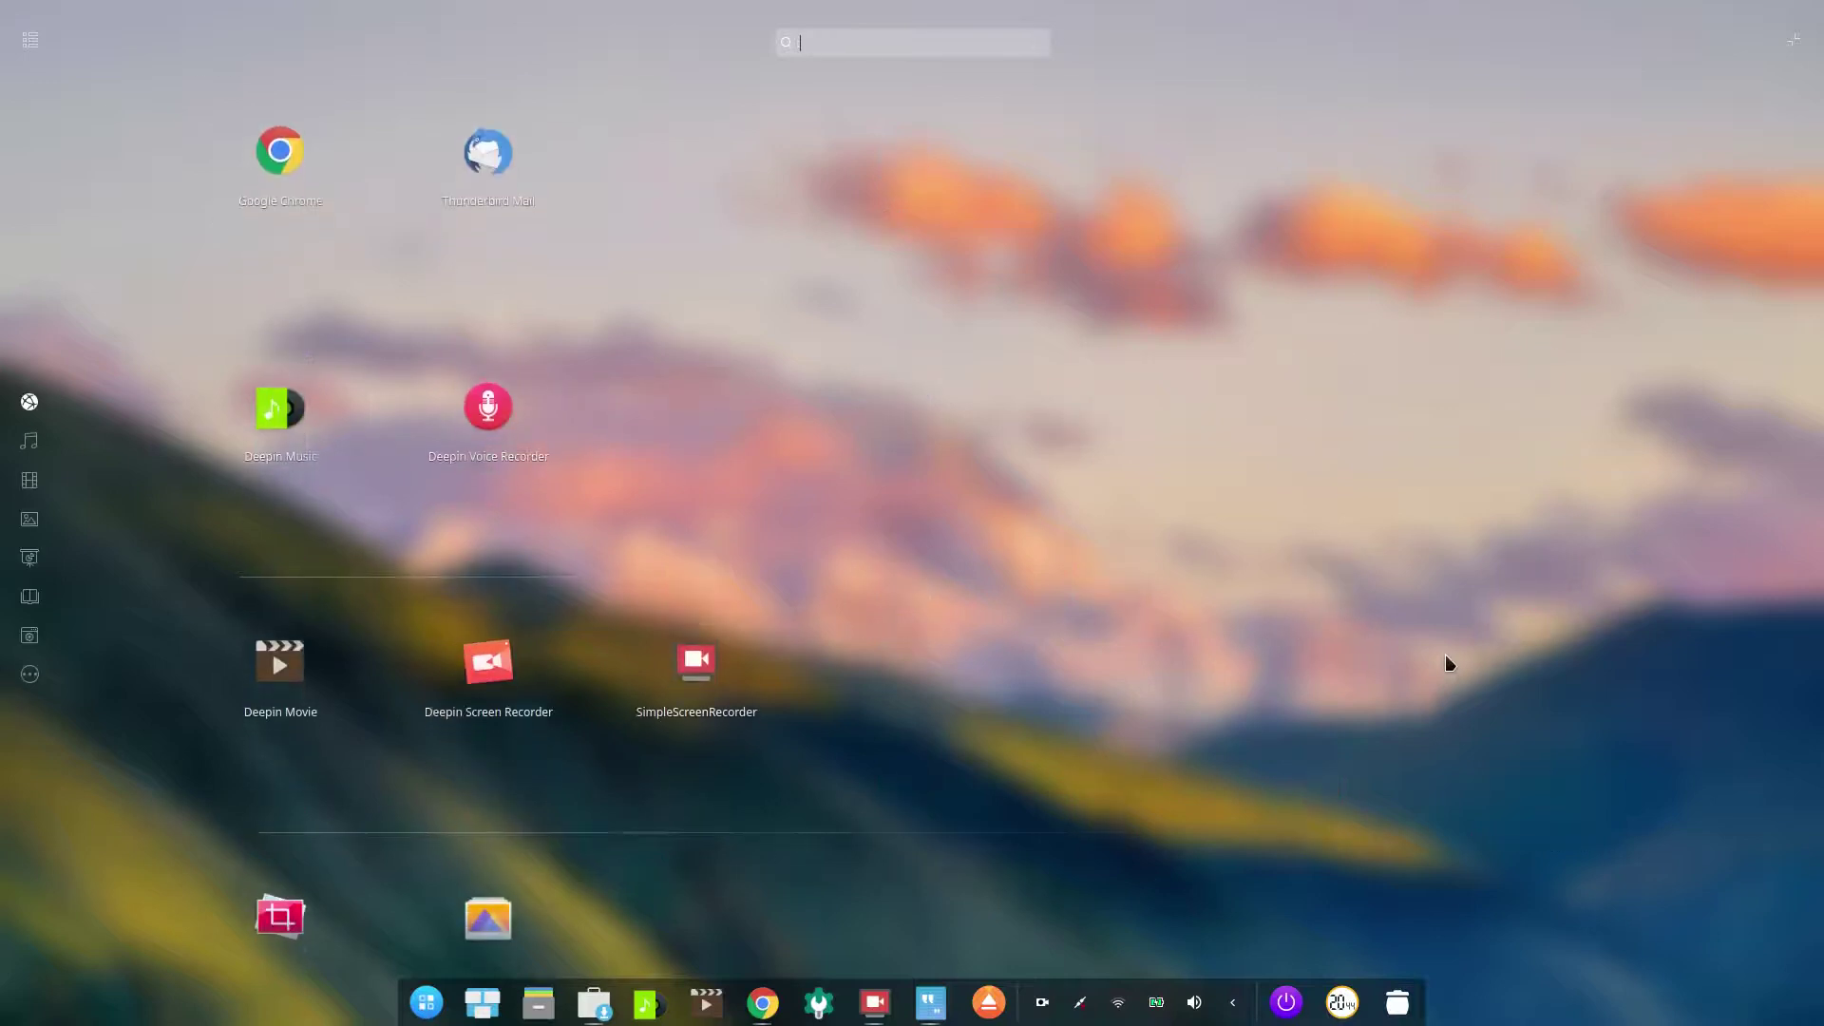
left_click(1524, 542)
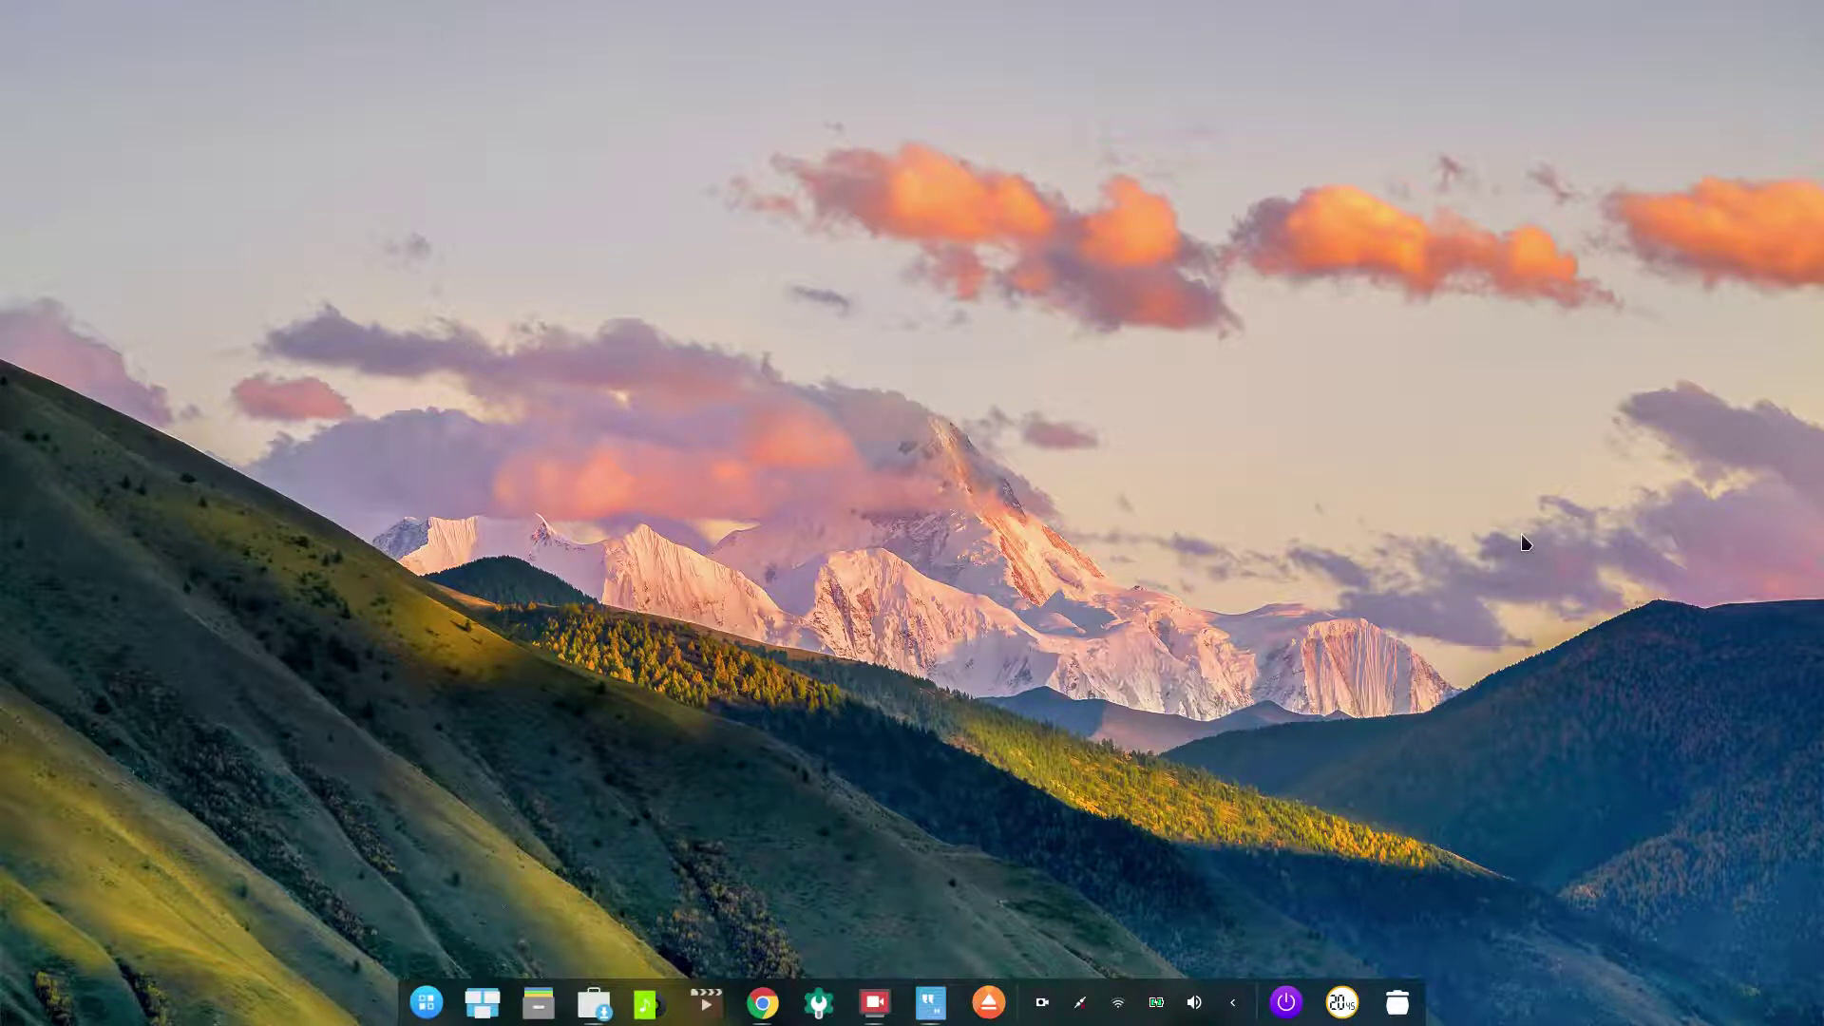
Step: View the settings categories in the Control Center and dismiss it
left_click(817, 1002)
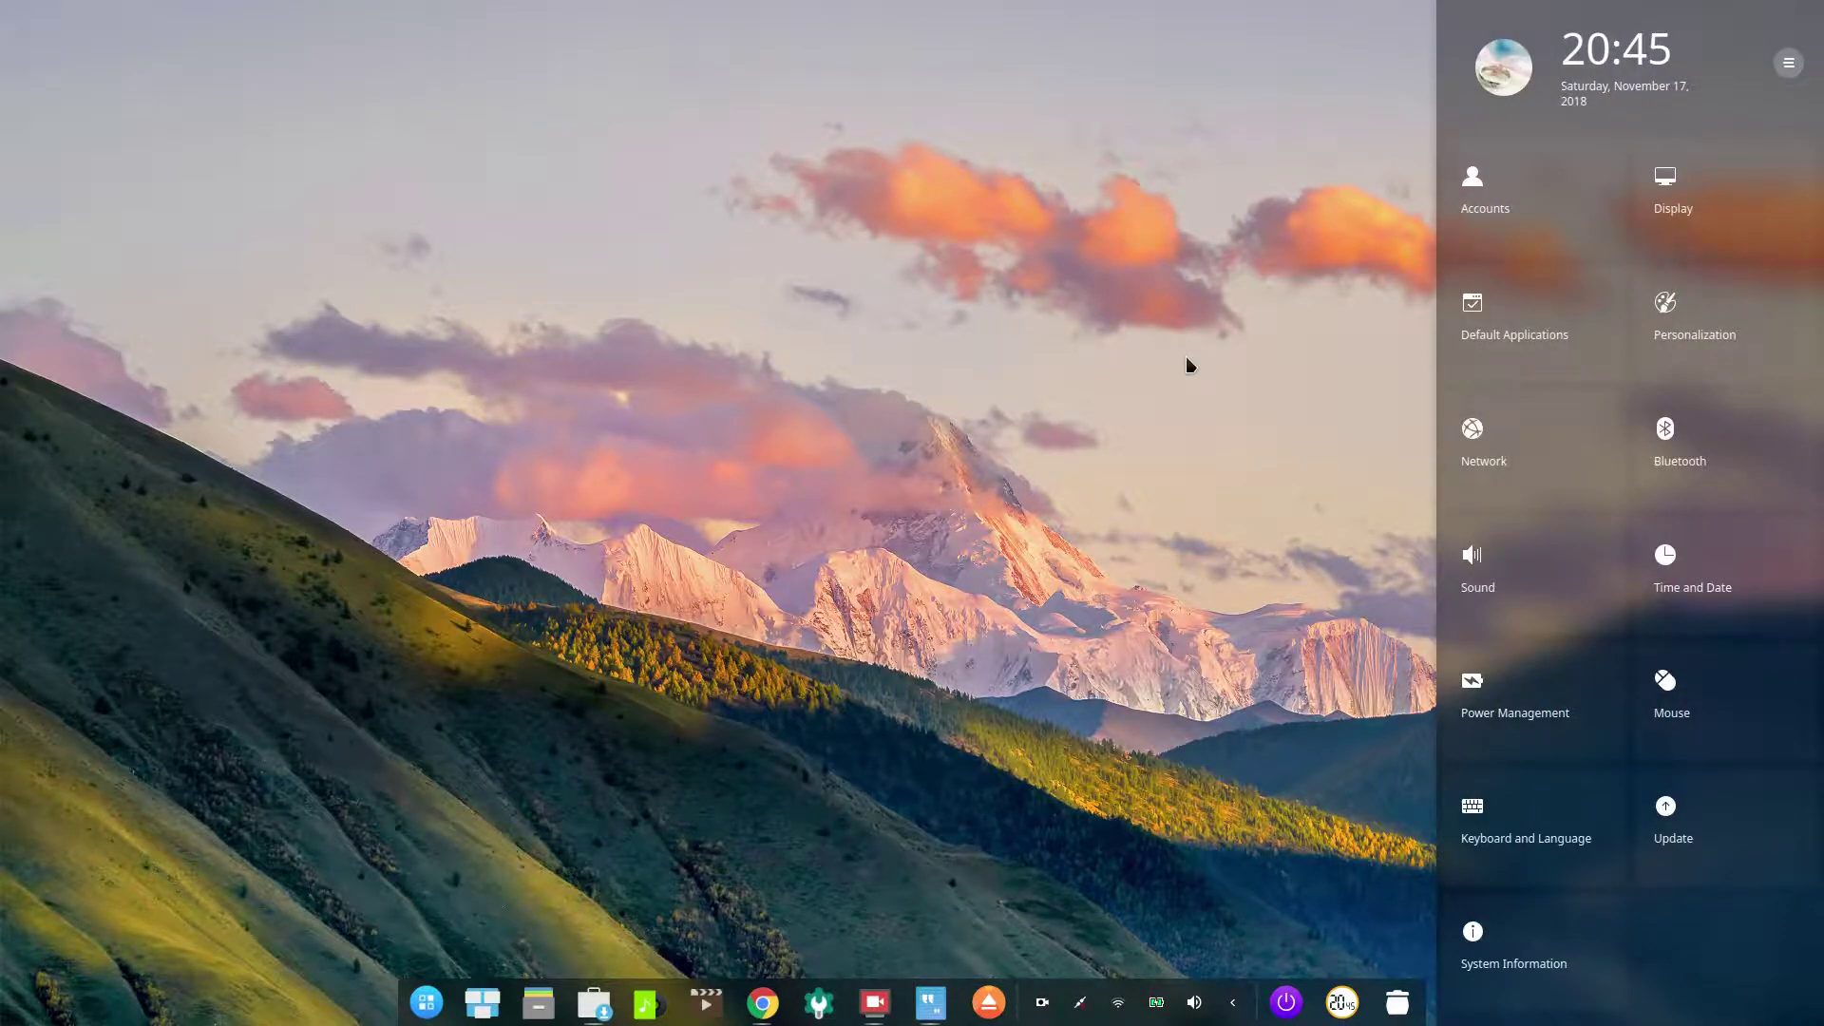
left_click(1228, 475)
Step: Open the calendar from the dock clock, view its options and close the calendar window
mouse_move(1345, 1010)
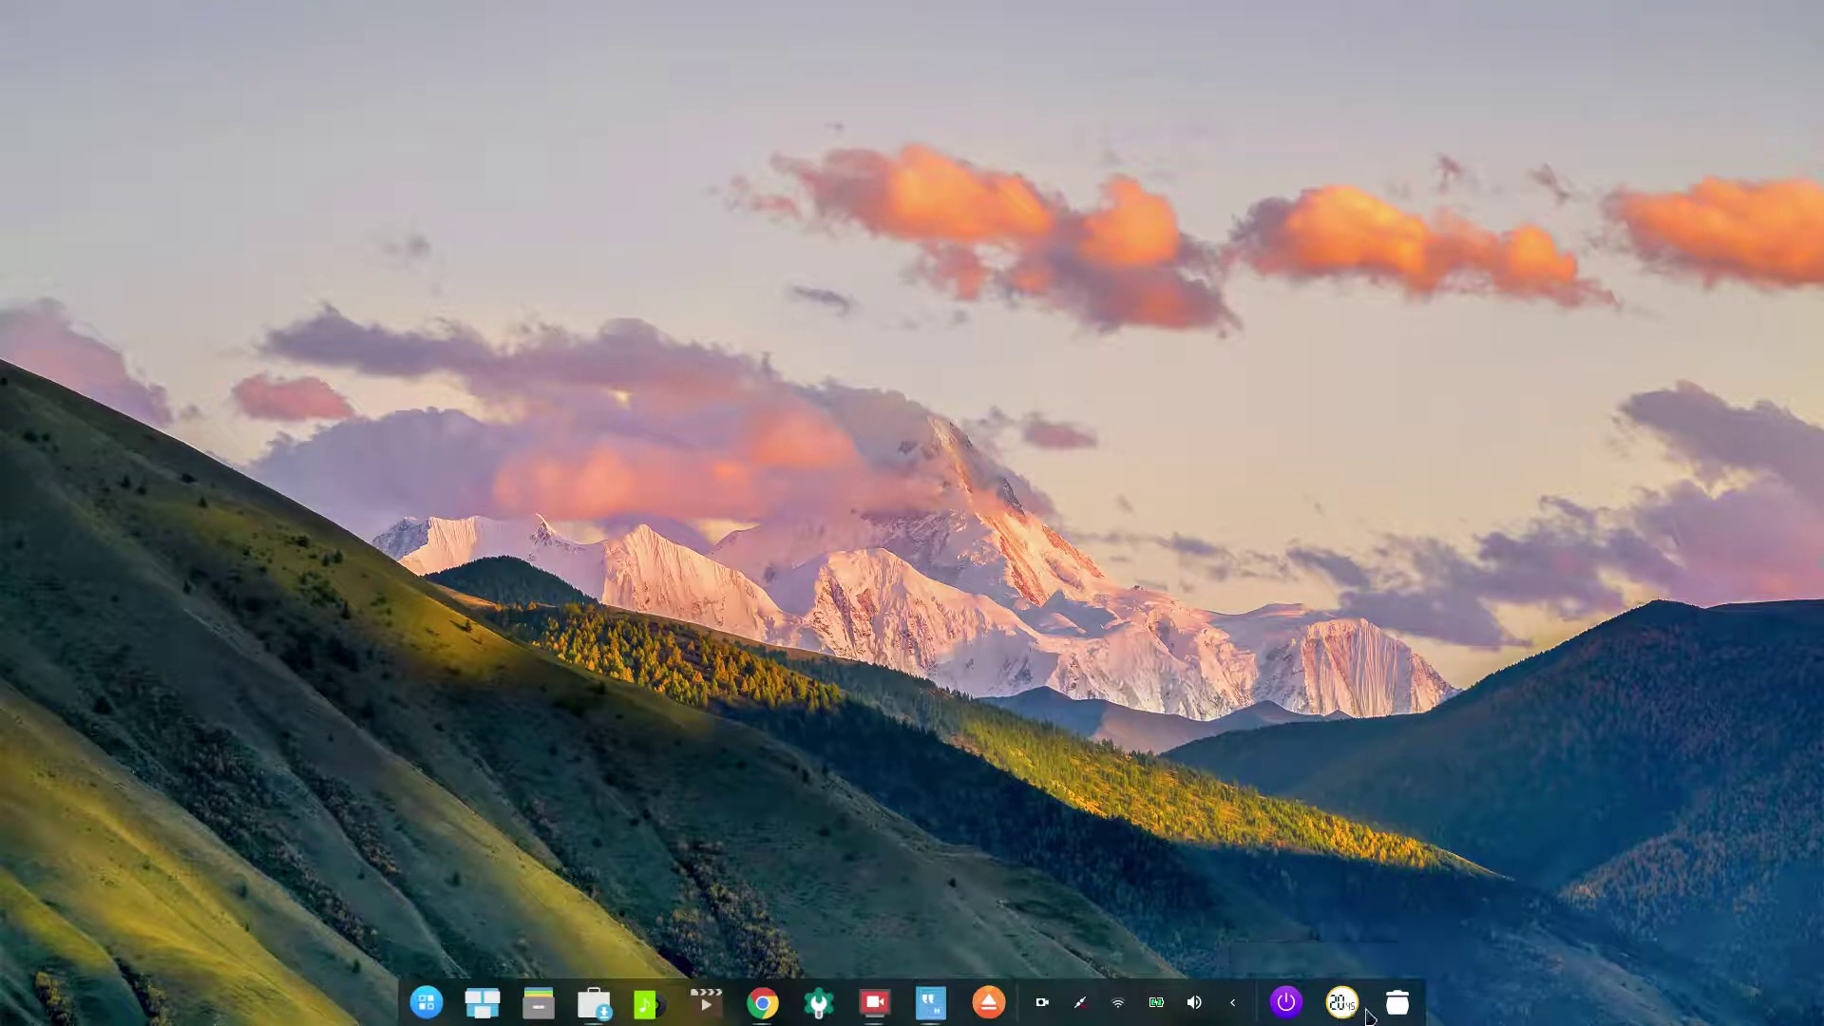
left_click(1344, 1006)
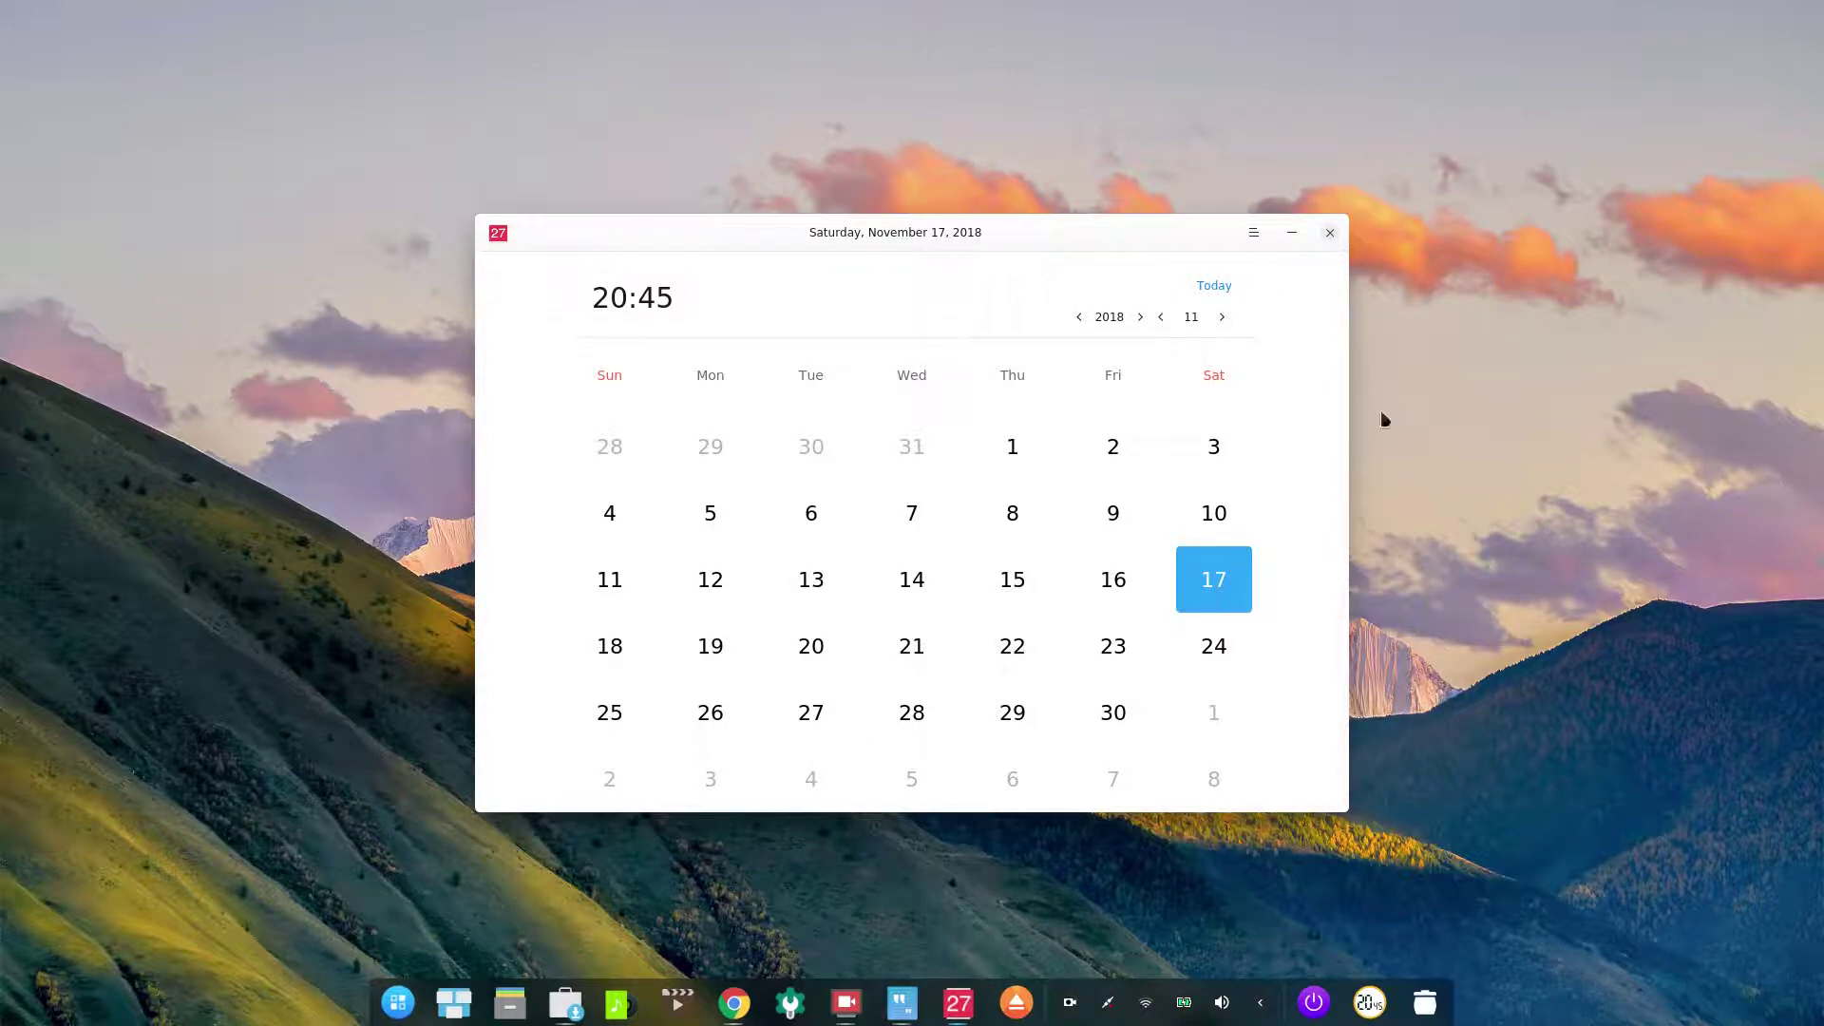
left_click(1254, 232)
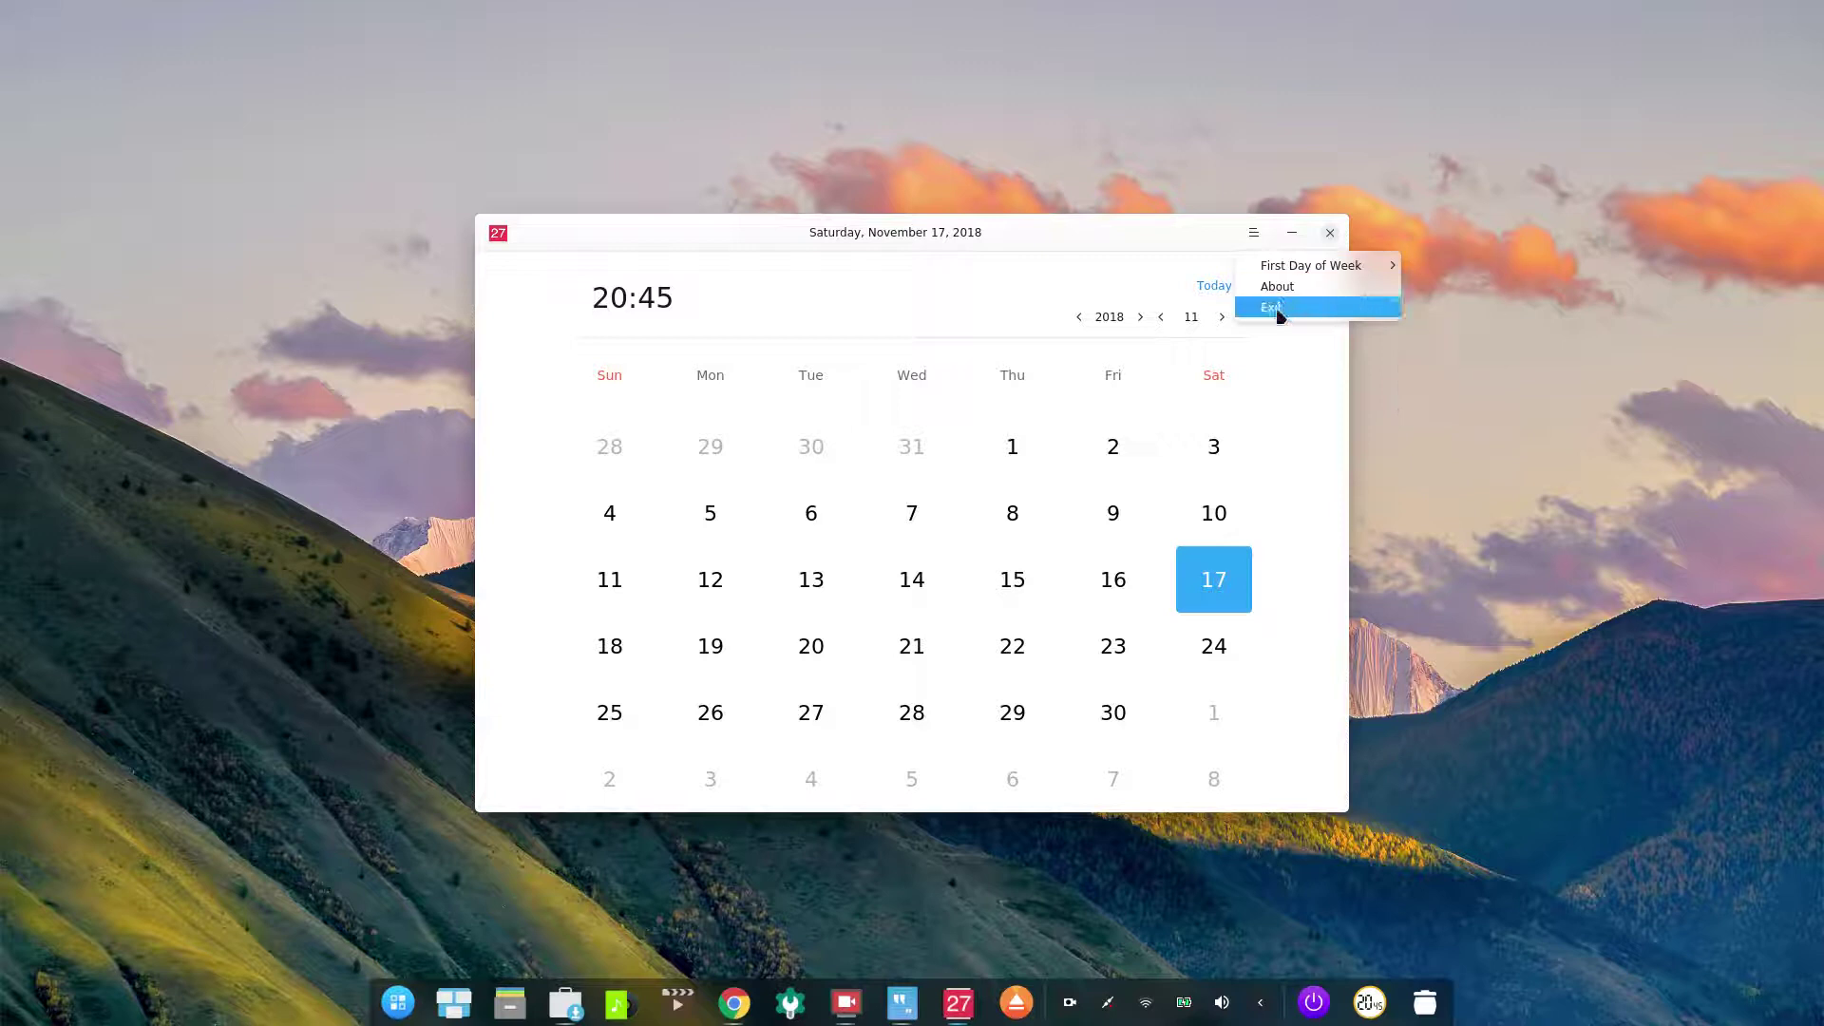
left_click(1186, 246)
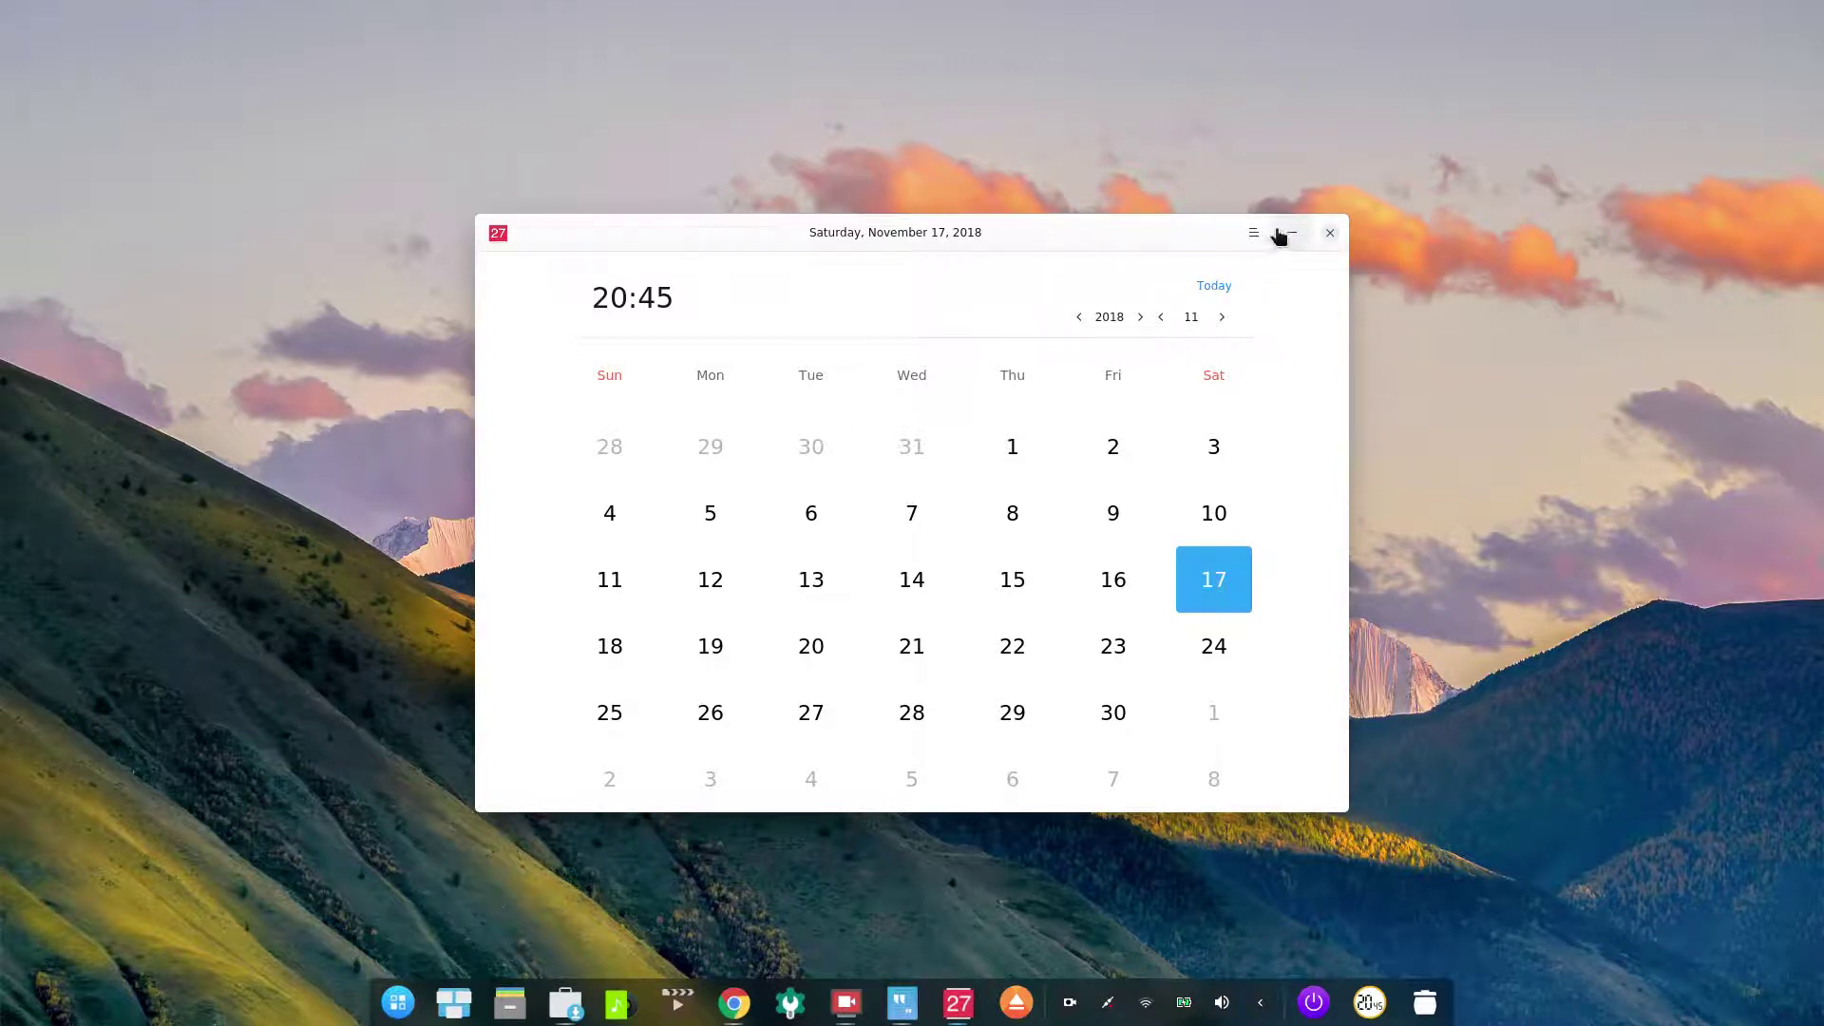
mouse_move(1071, 229)
left_mouse_down()
mouse_move(1064, 5)
mouse_move(1048, 224)
left_mouse_up()
left_click(1312, 226)
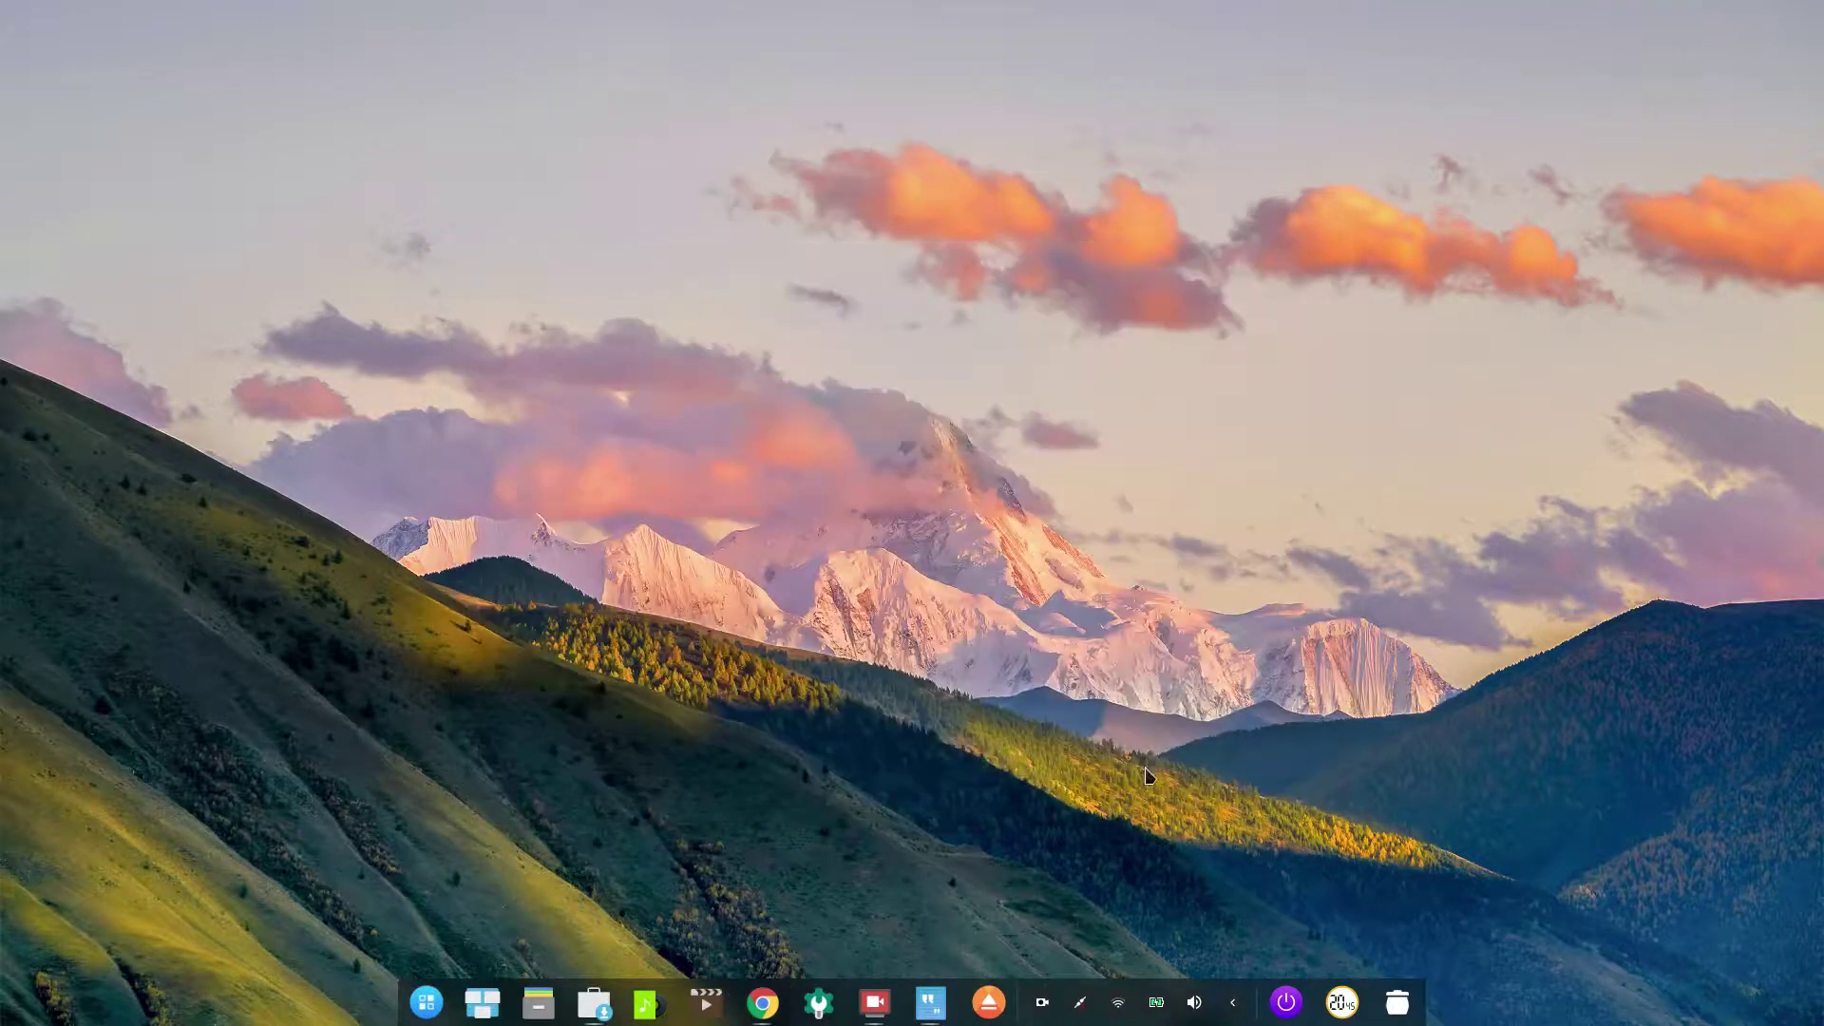
Step: Open the app launcher and switch it from the category view to the uncategorized grid of all applications
left_click(425, 1003)
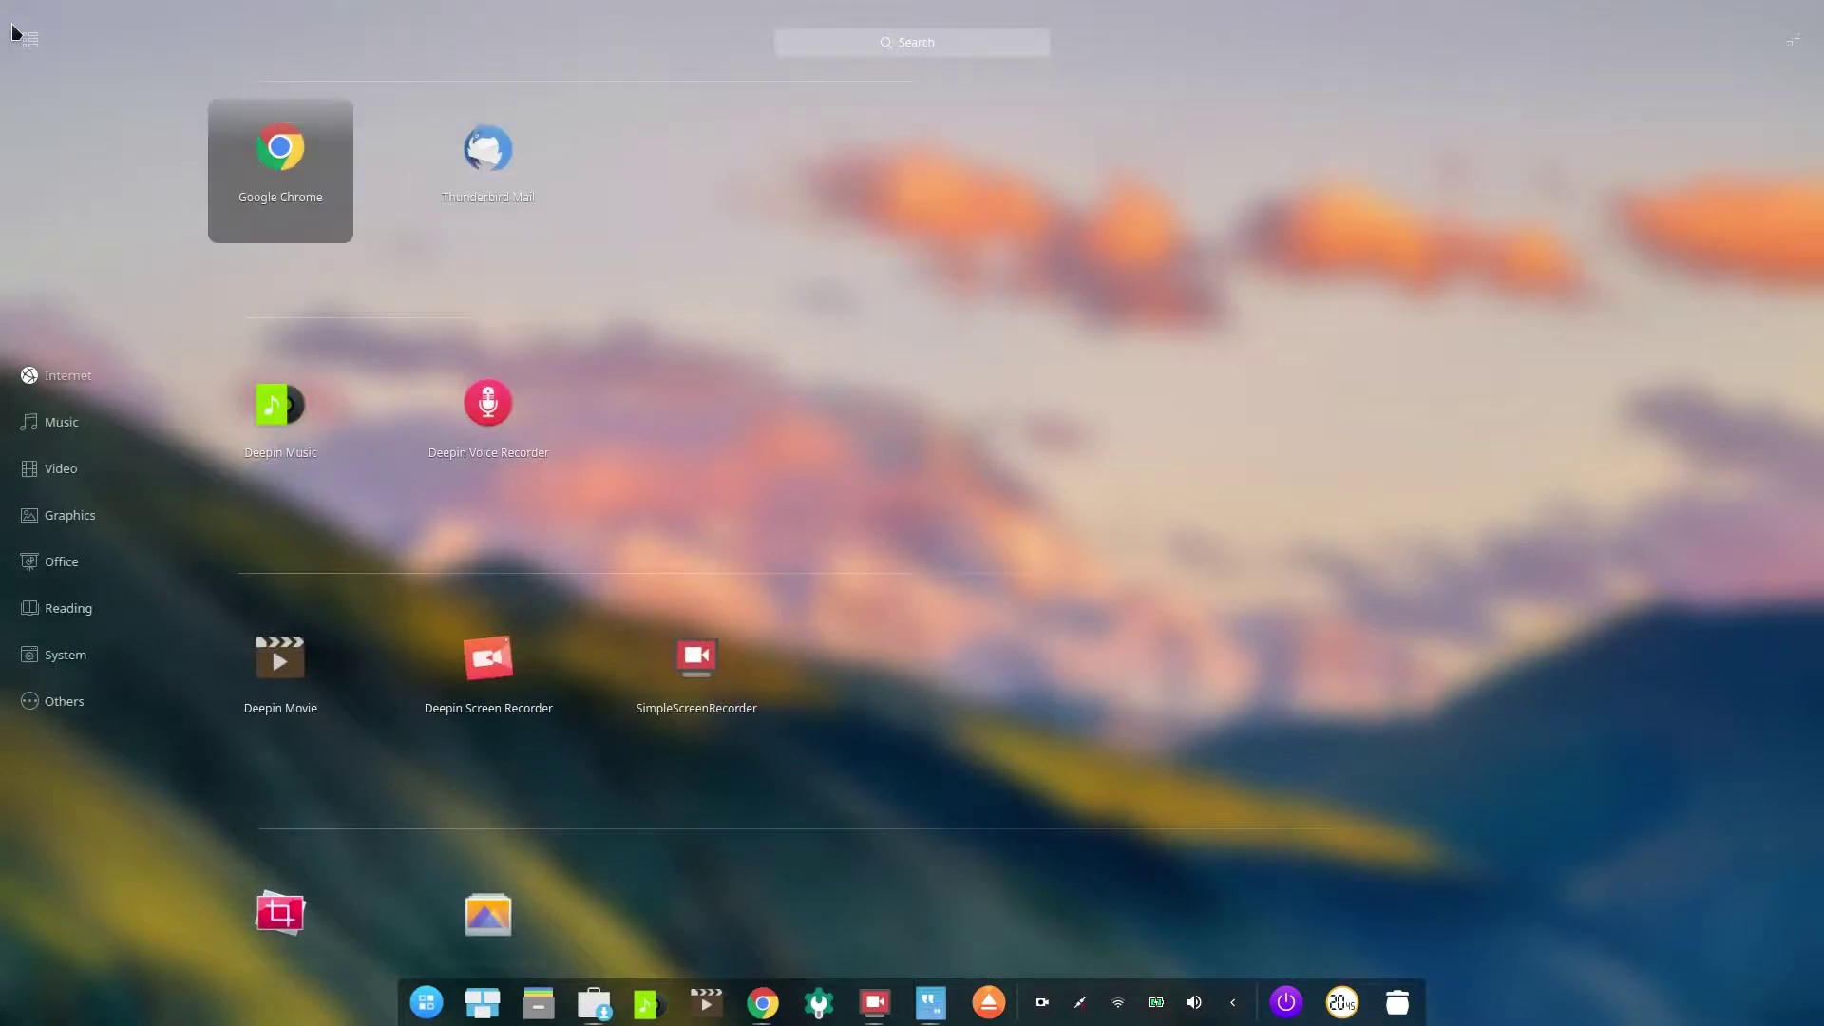
key("Escape")
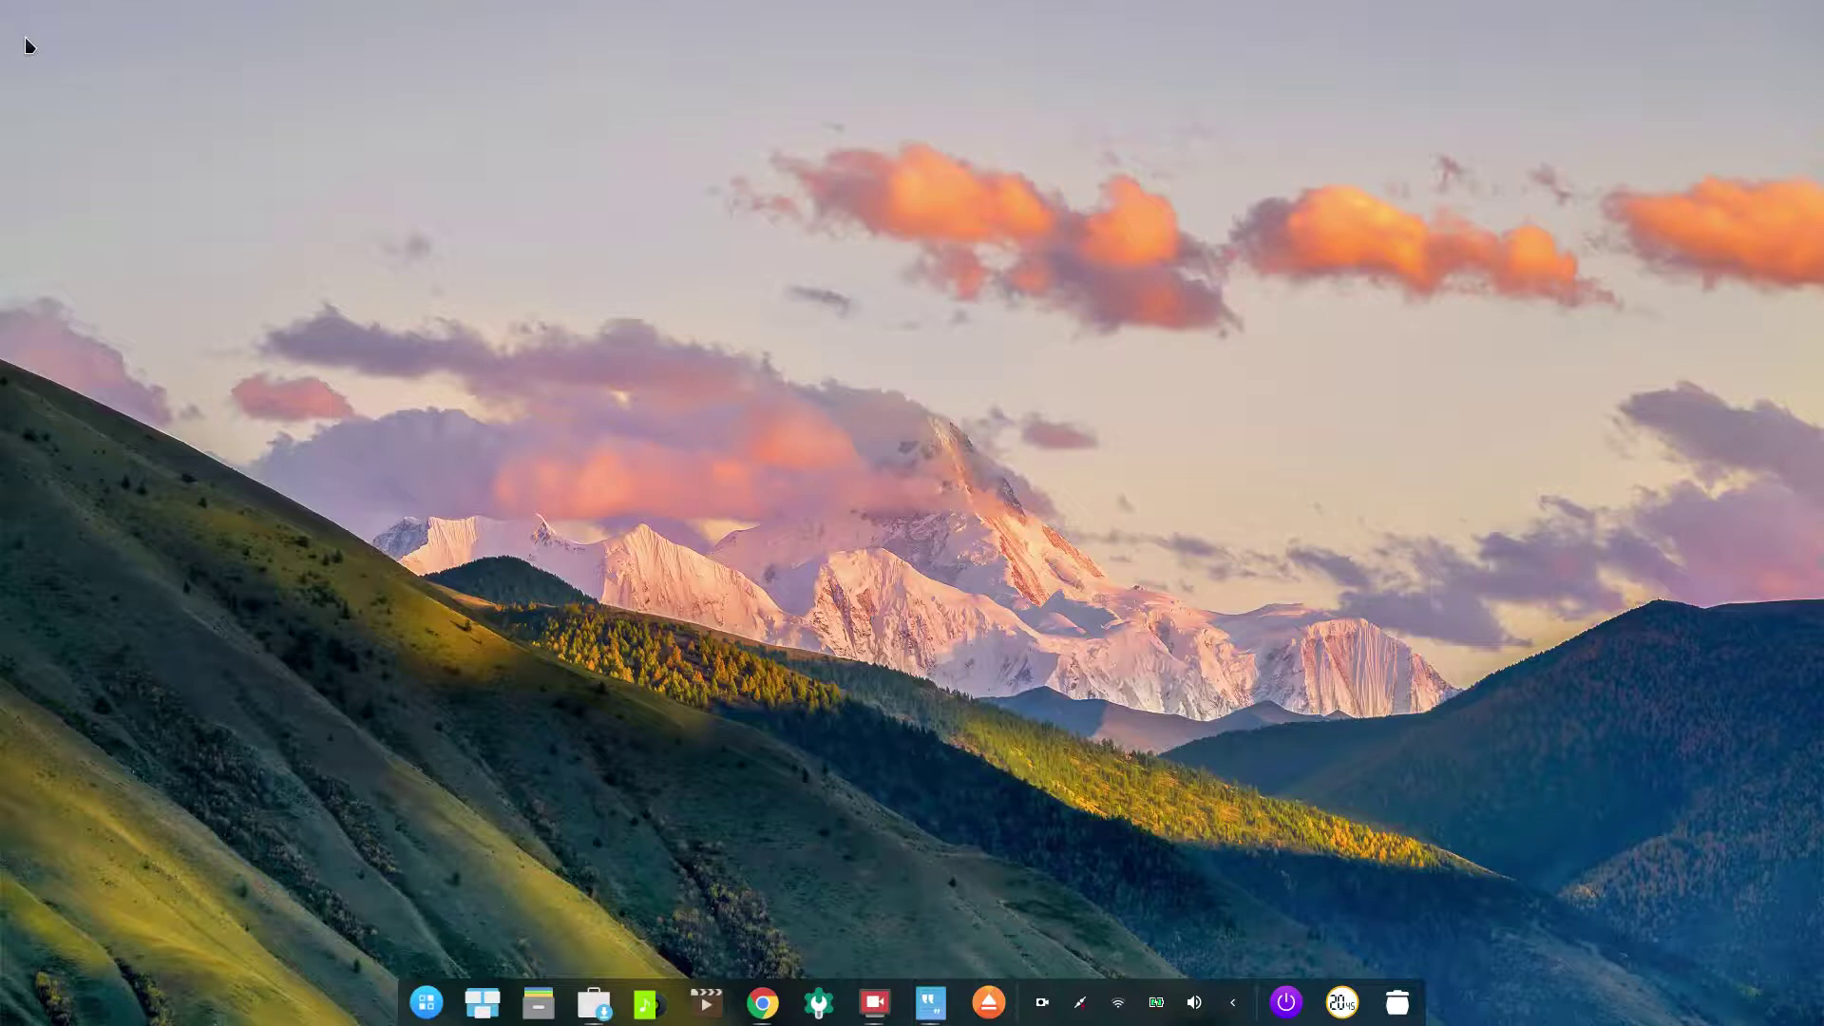
left_click(426, 1002)
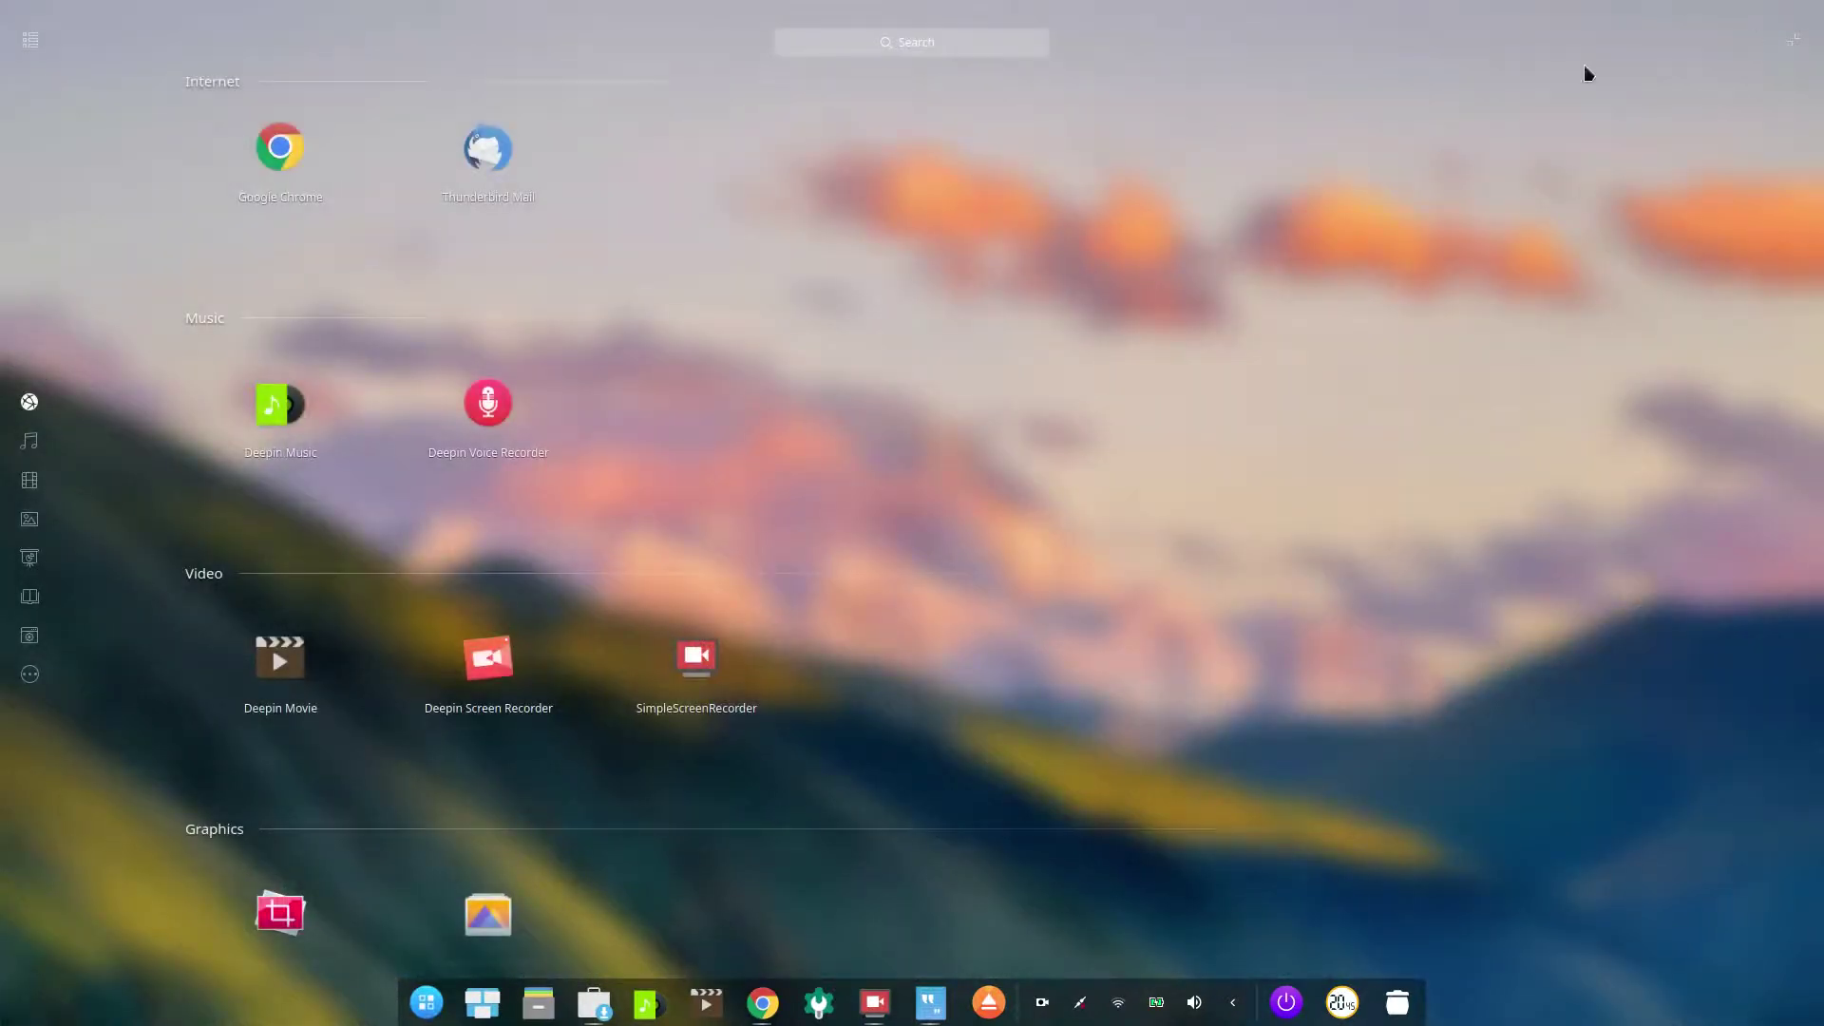
left_click(30, 39)
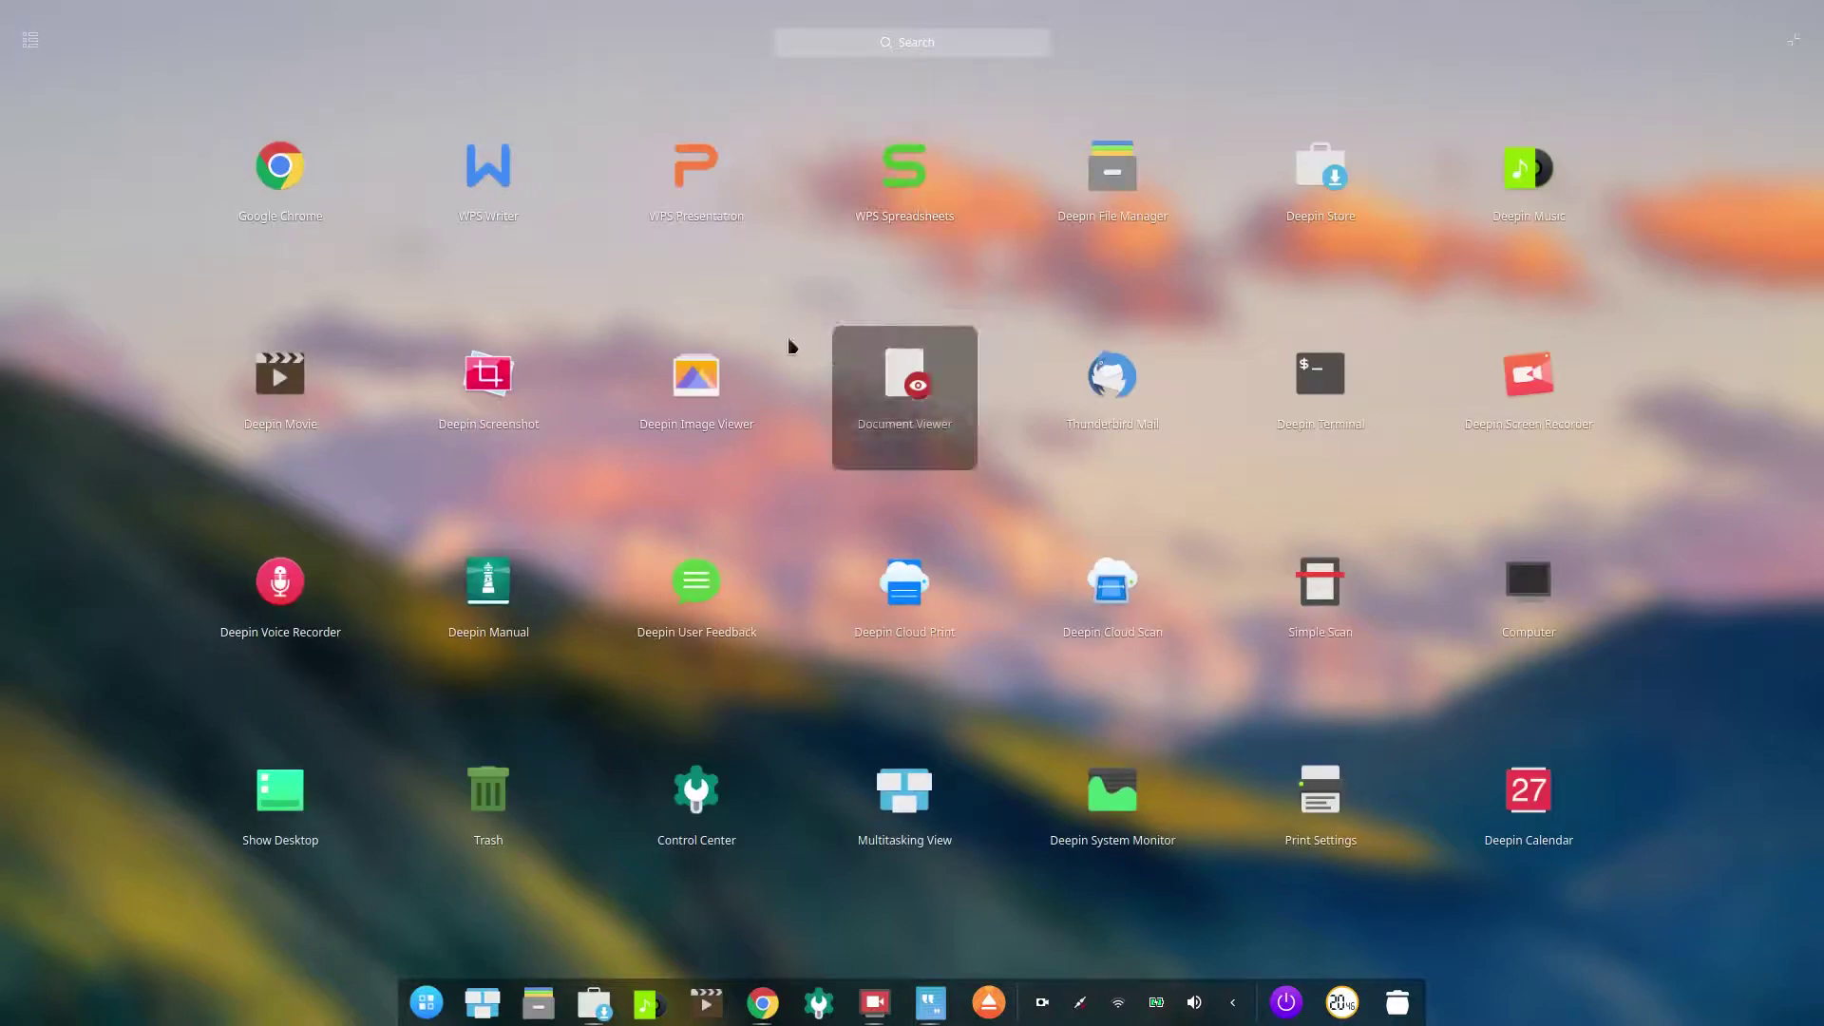
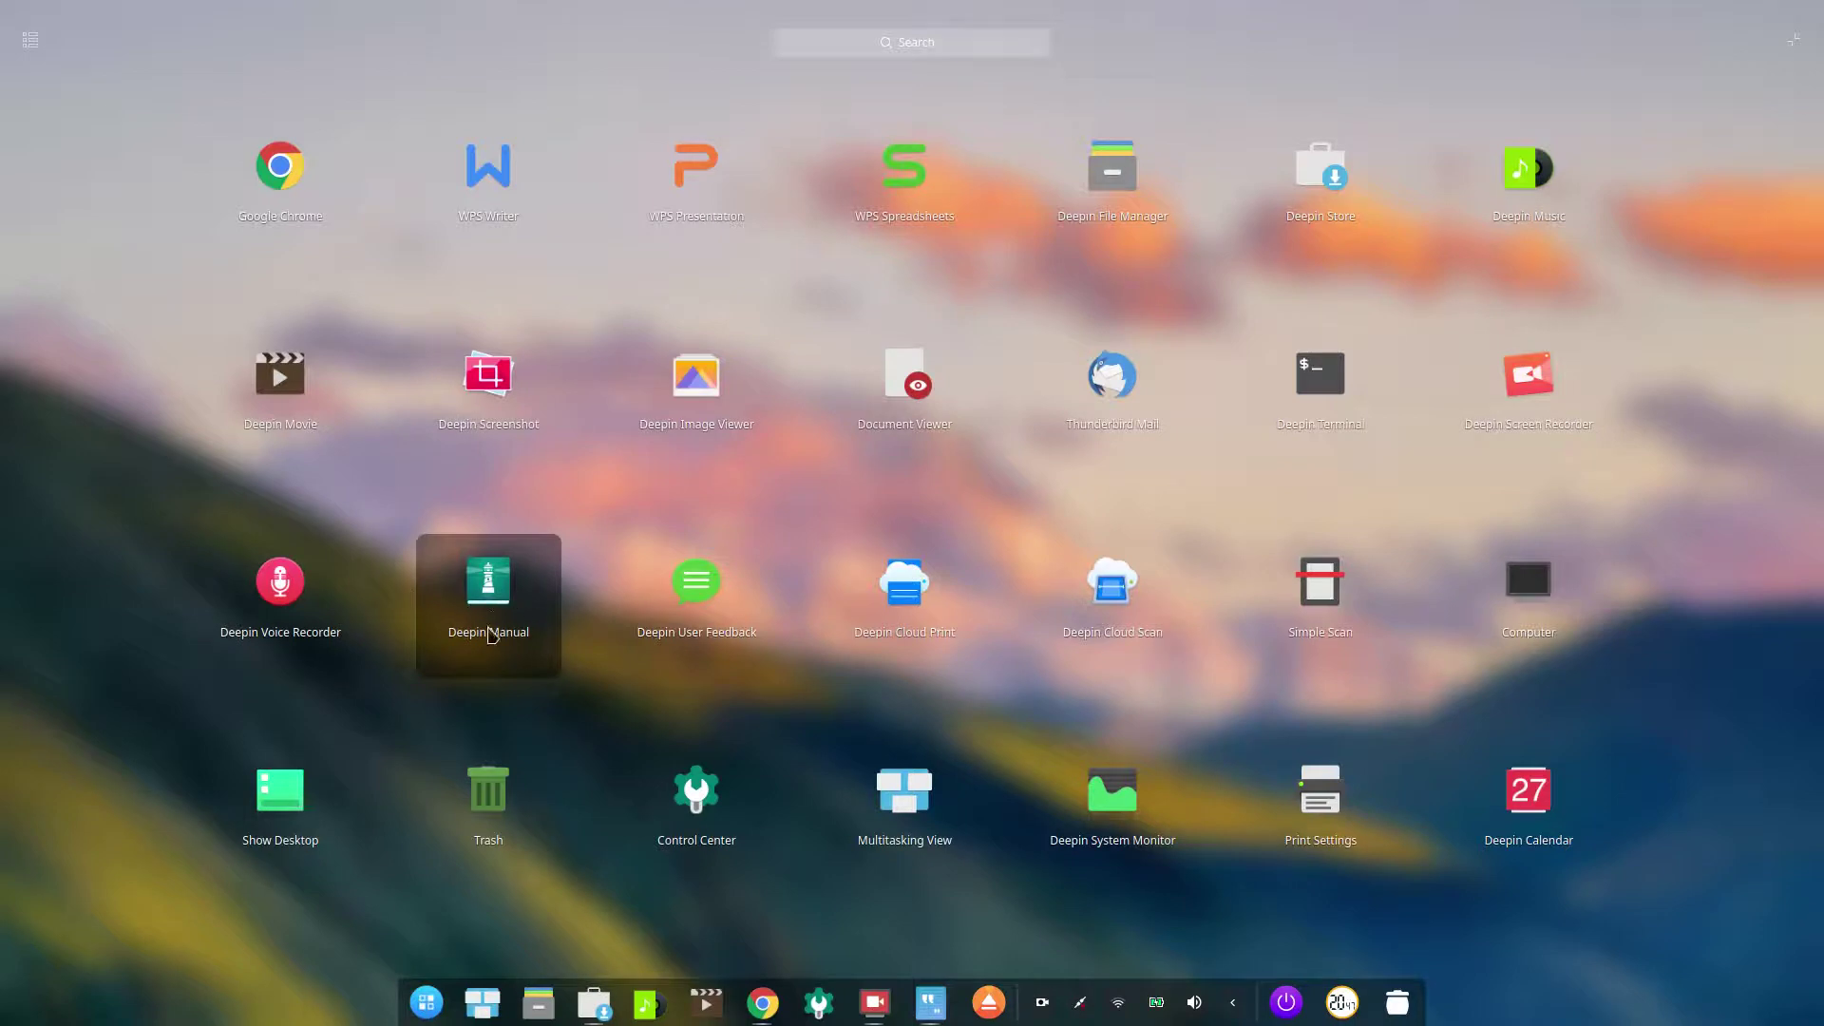
Step: Open Deepin Manual, look through its list of system and application topics, and close it
left_click(496, 584)
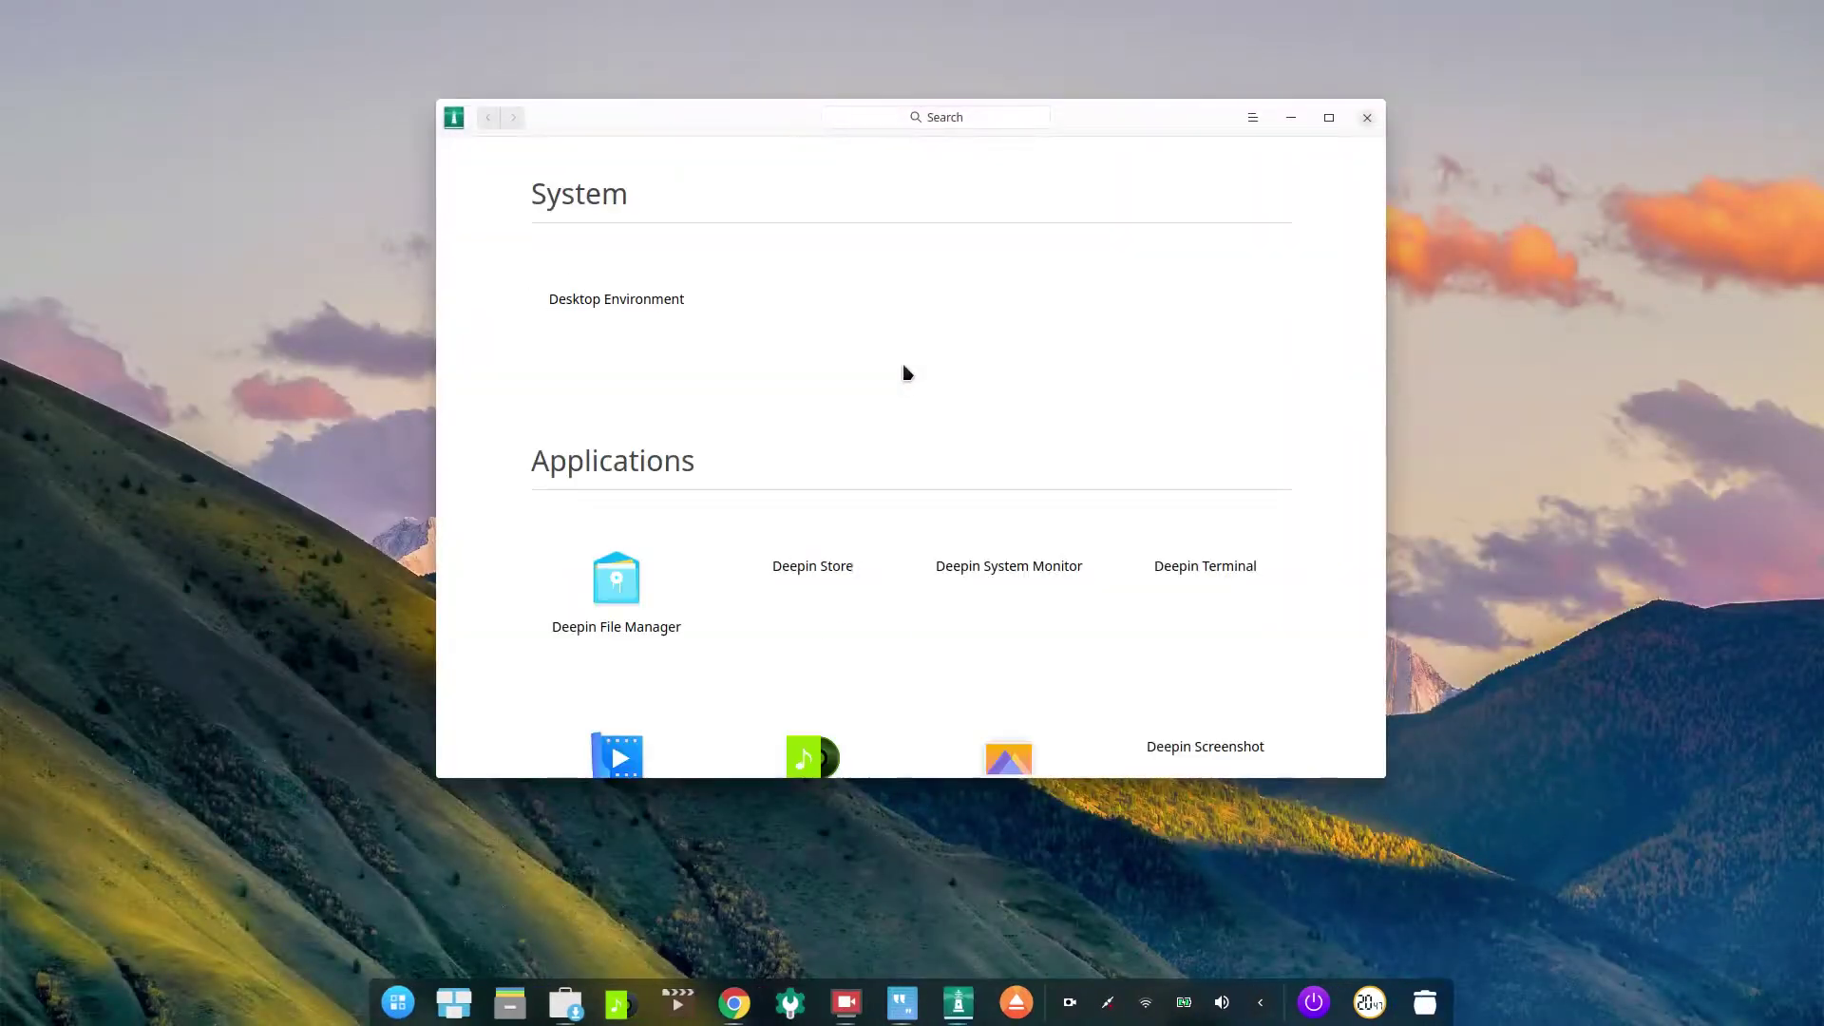
scroll(906, 372, "down", 5)
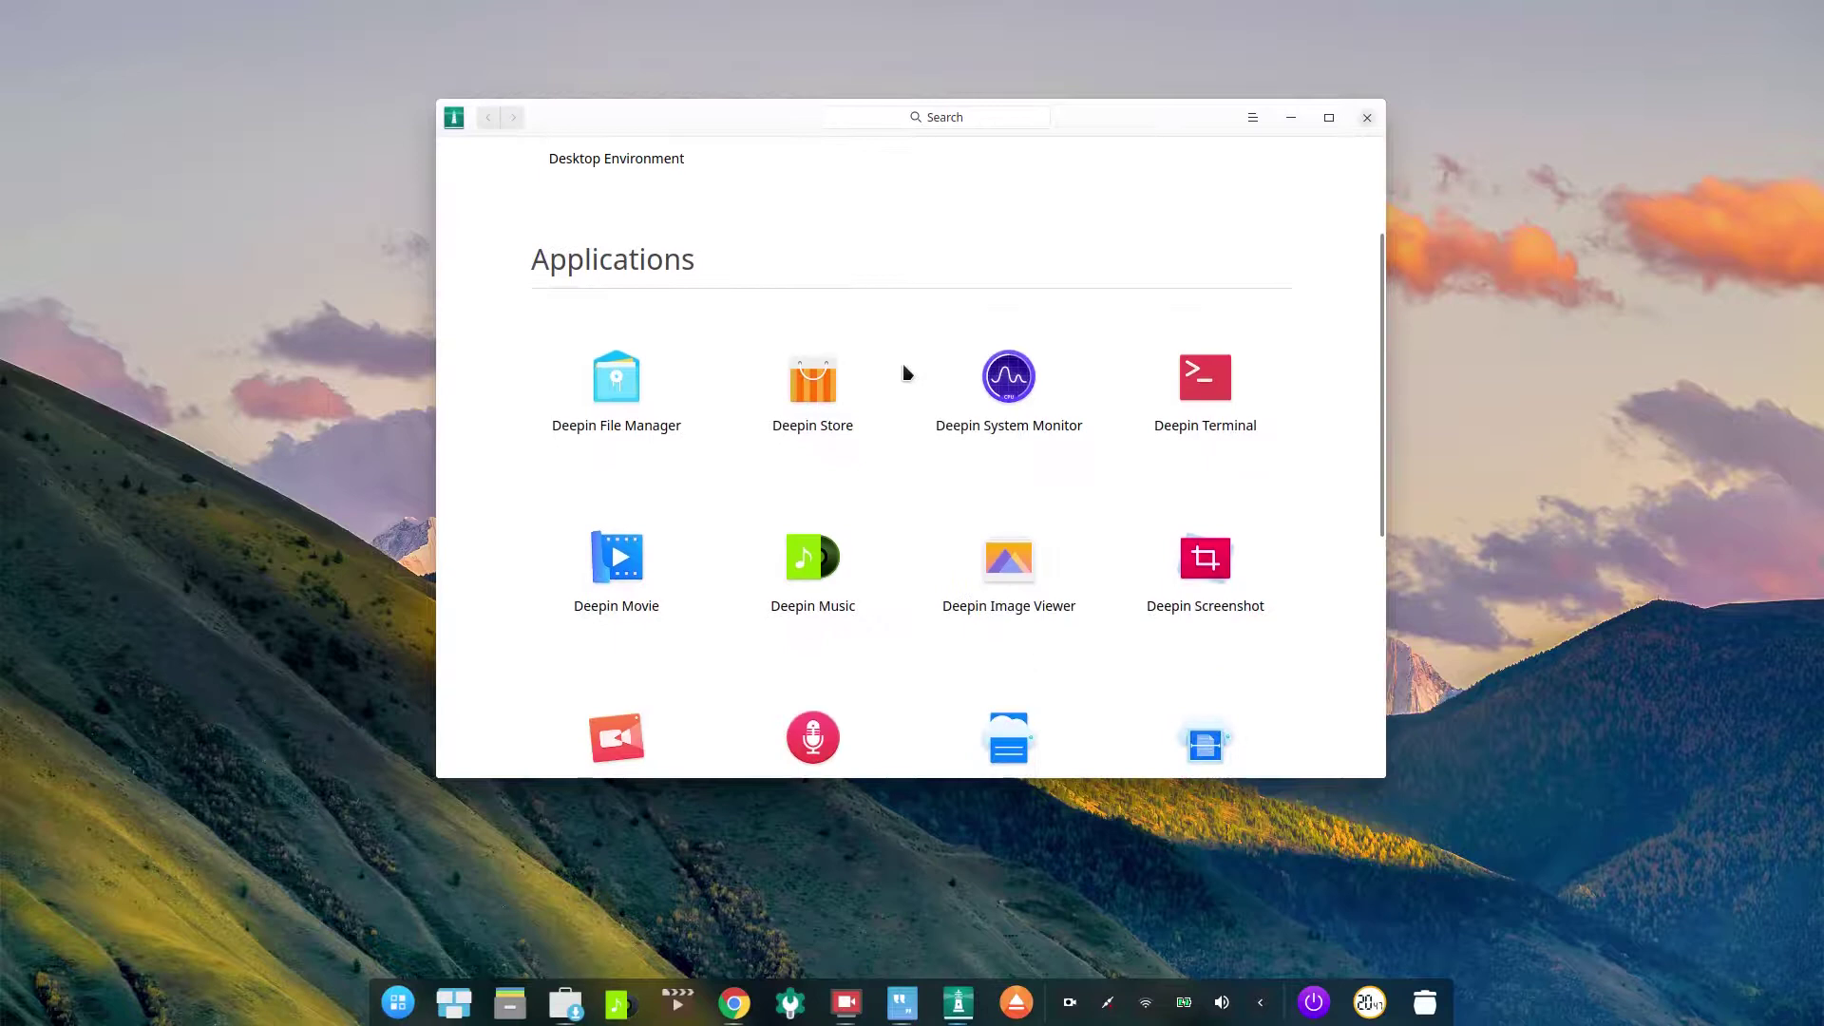
scroll(906, 373, "down", 2)
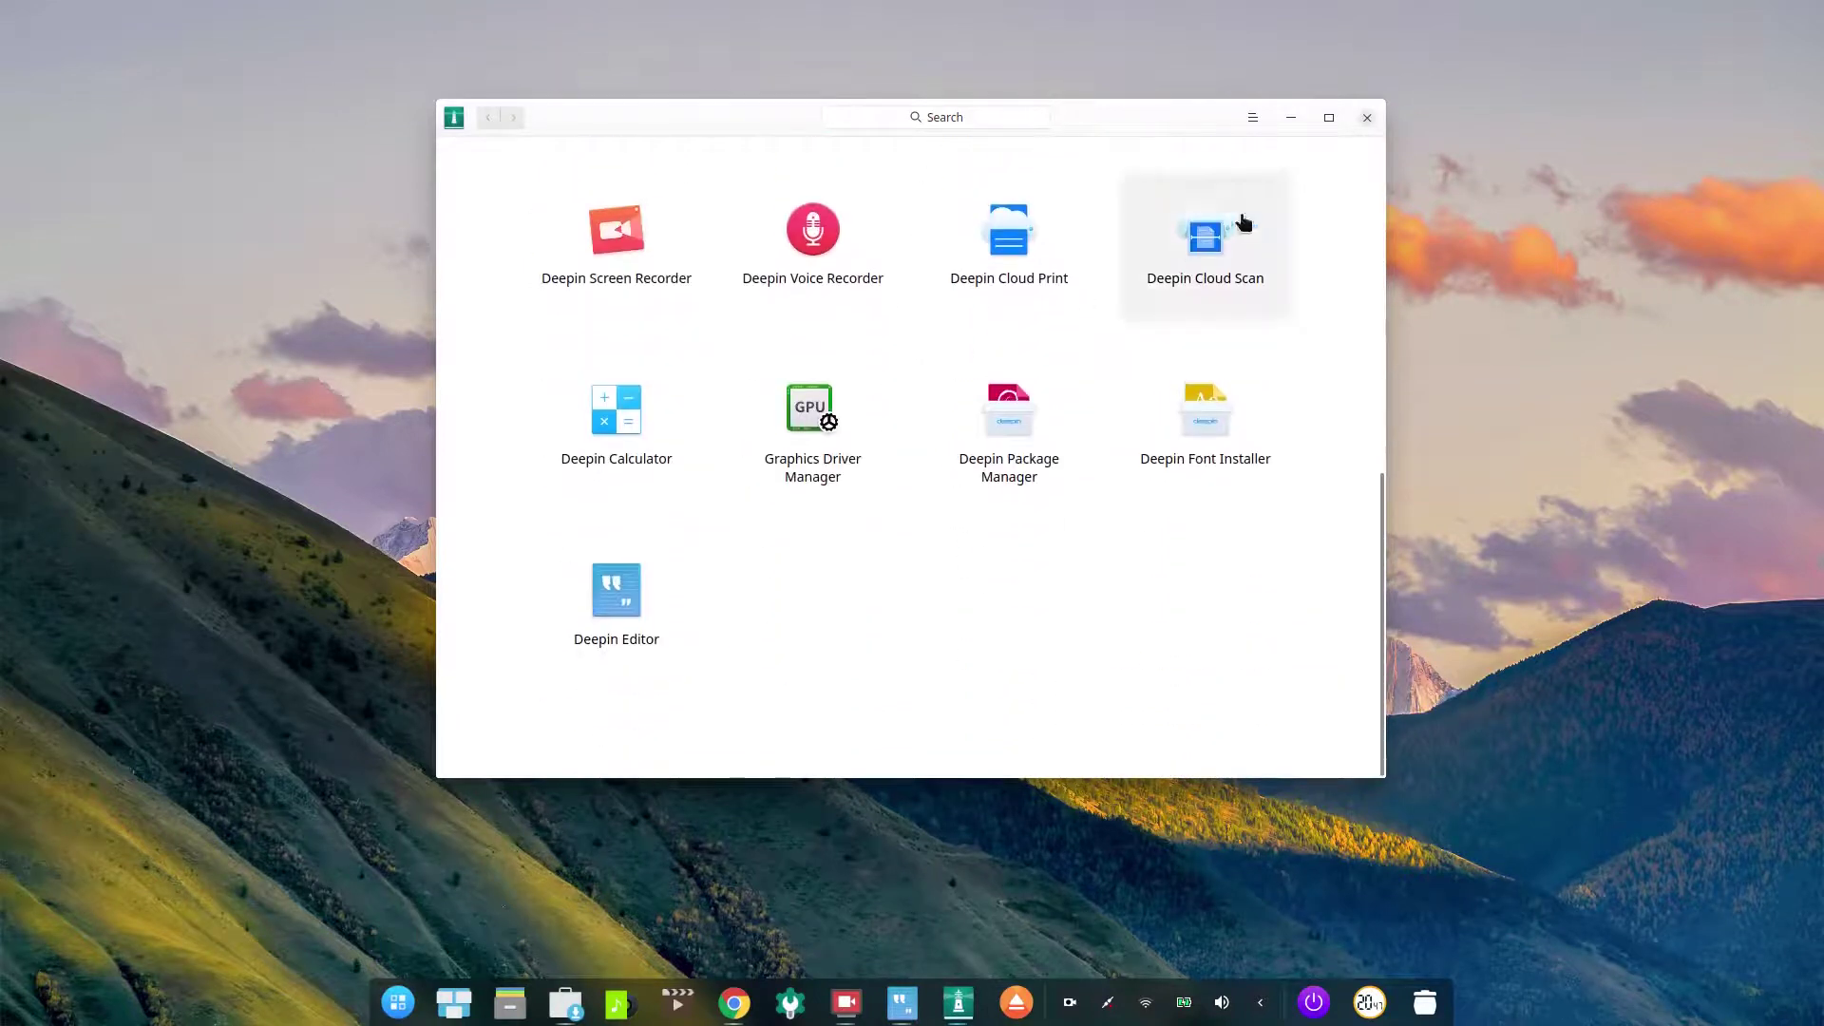
left_click(1367, 117)
Step: Open Deepin Calendar from the app launcher, check its options and close it
left_click(427, 1003)
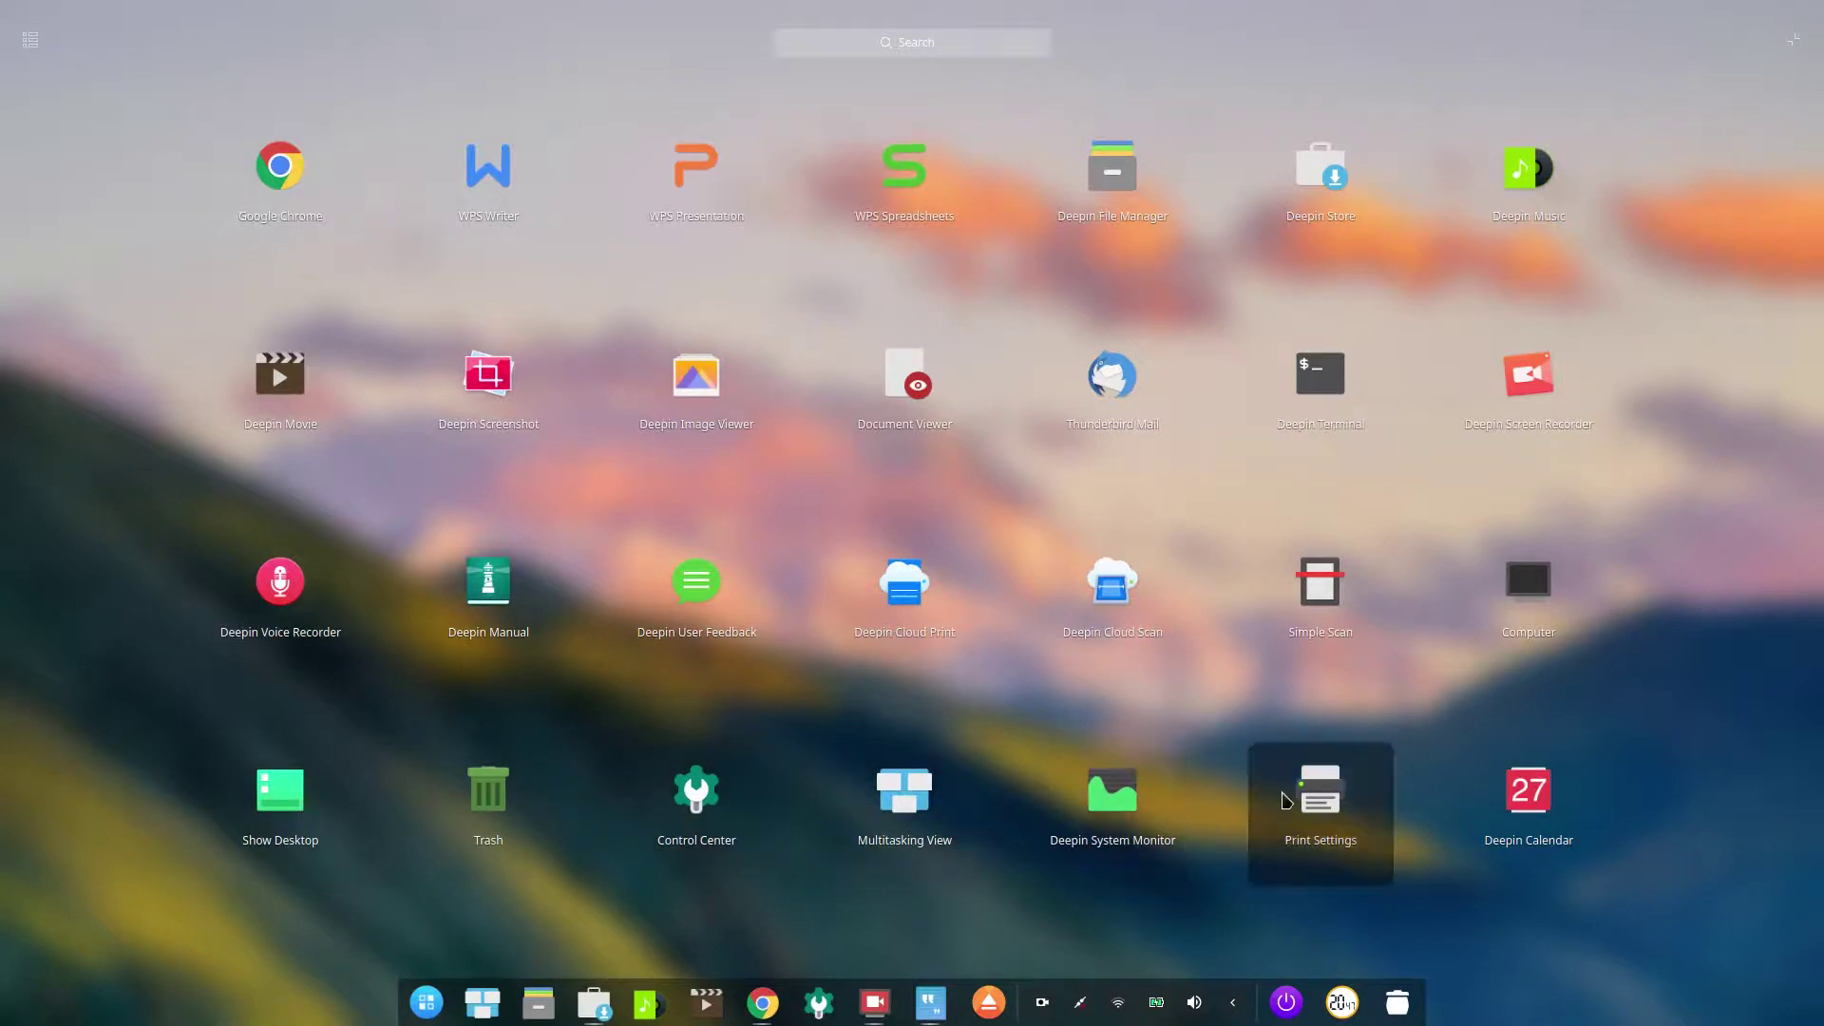
left_click(1530, 801)
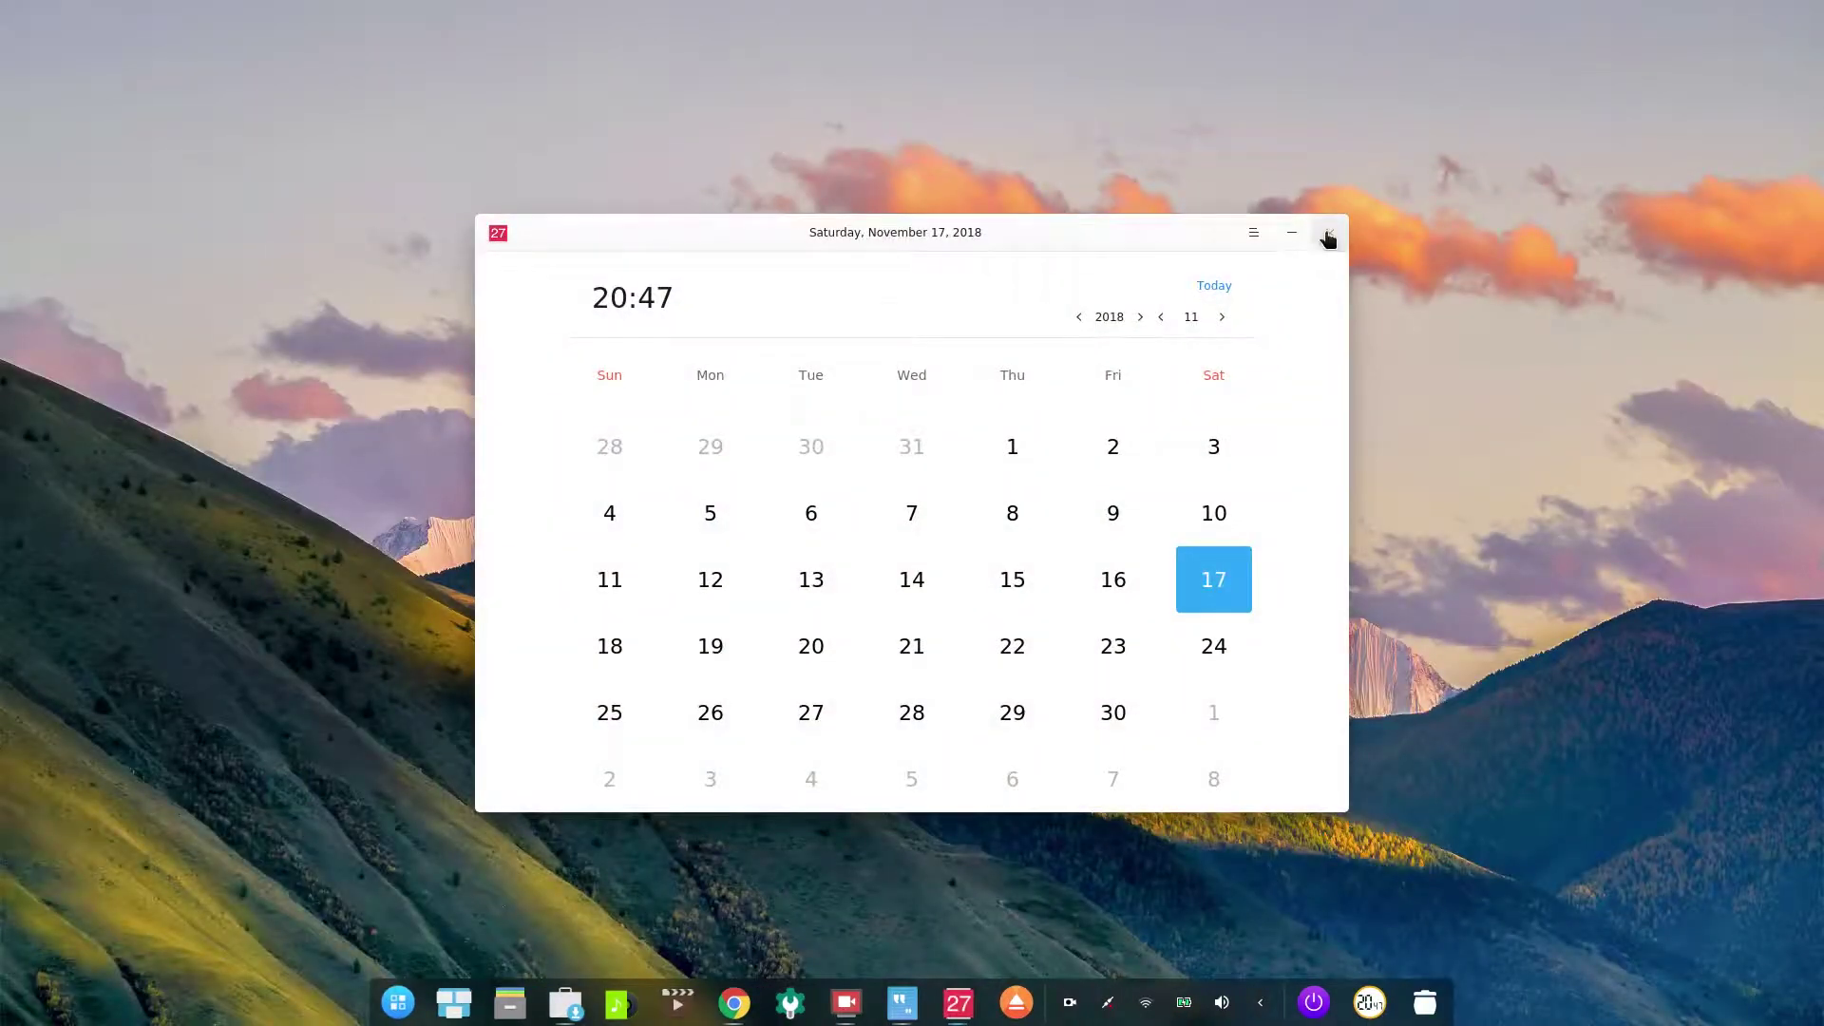
left_click(1256, 236)
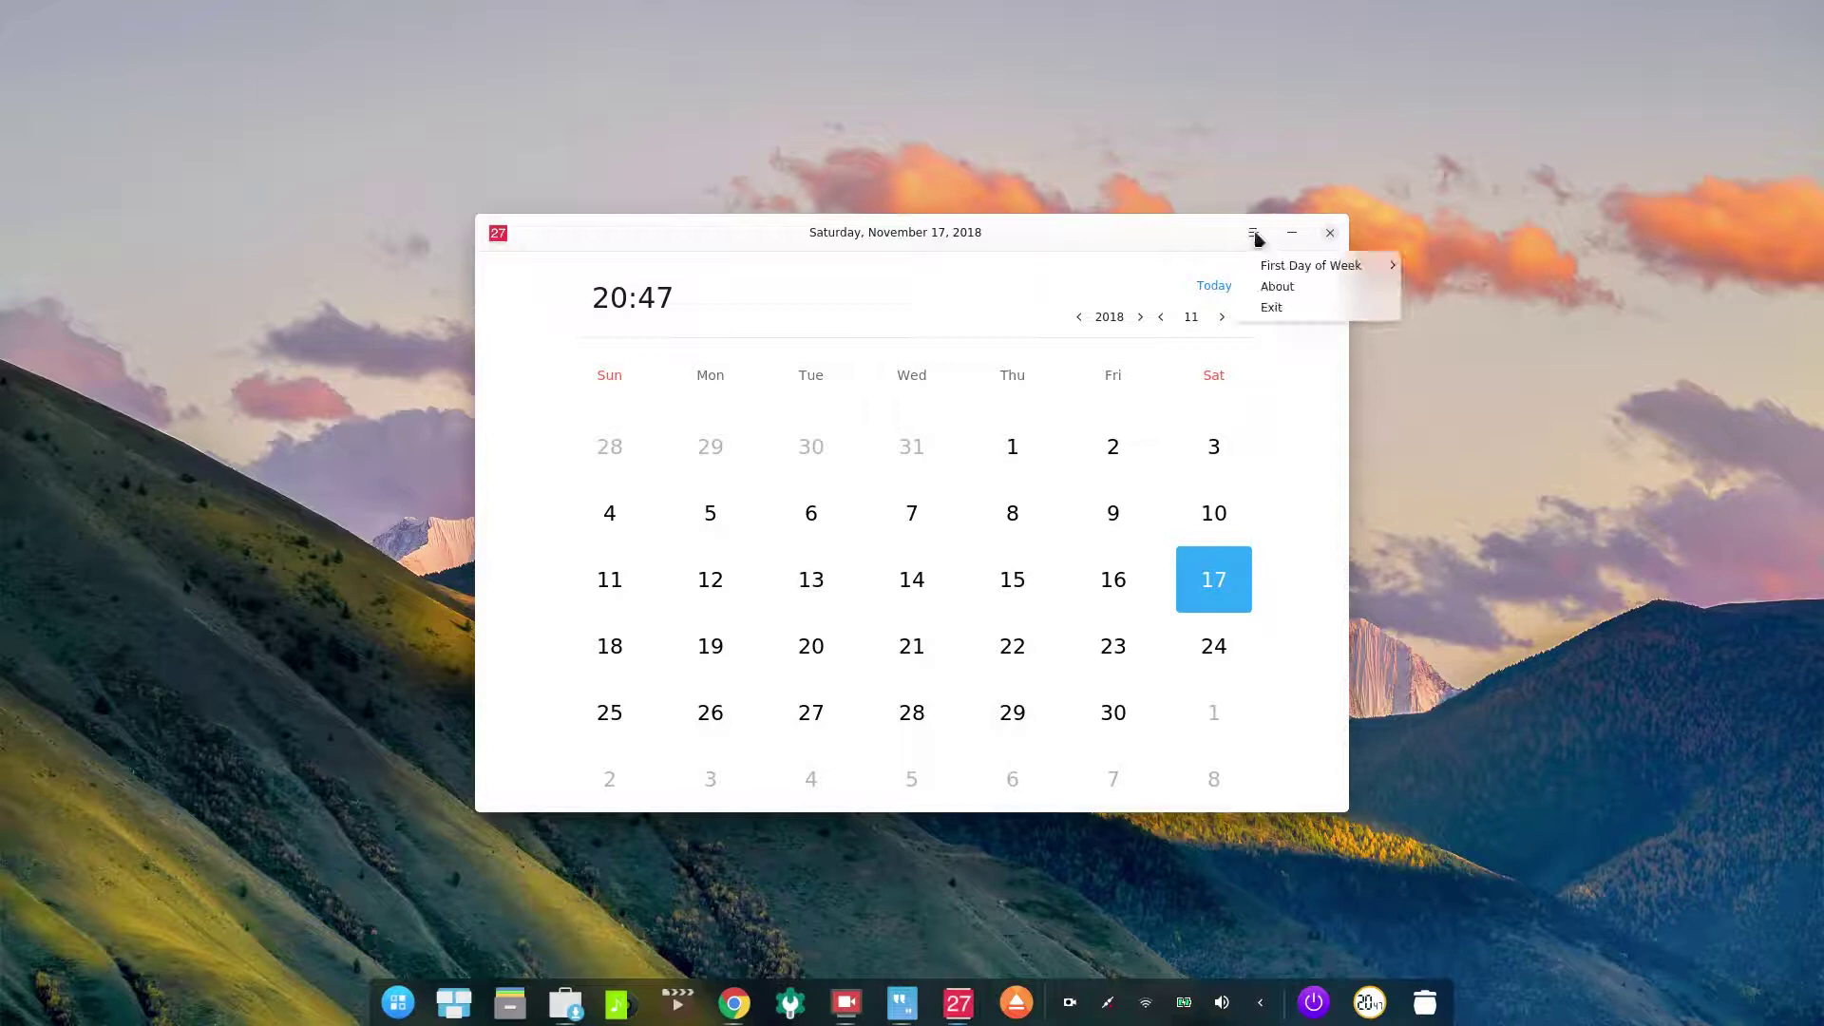
left_click(1255, 236)
left_click(1329, 234)
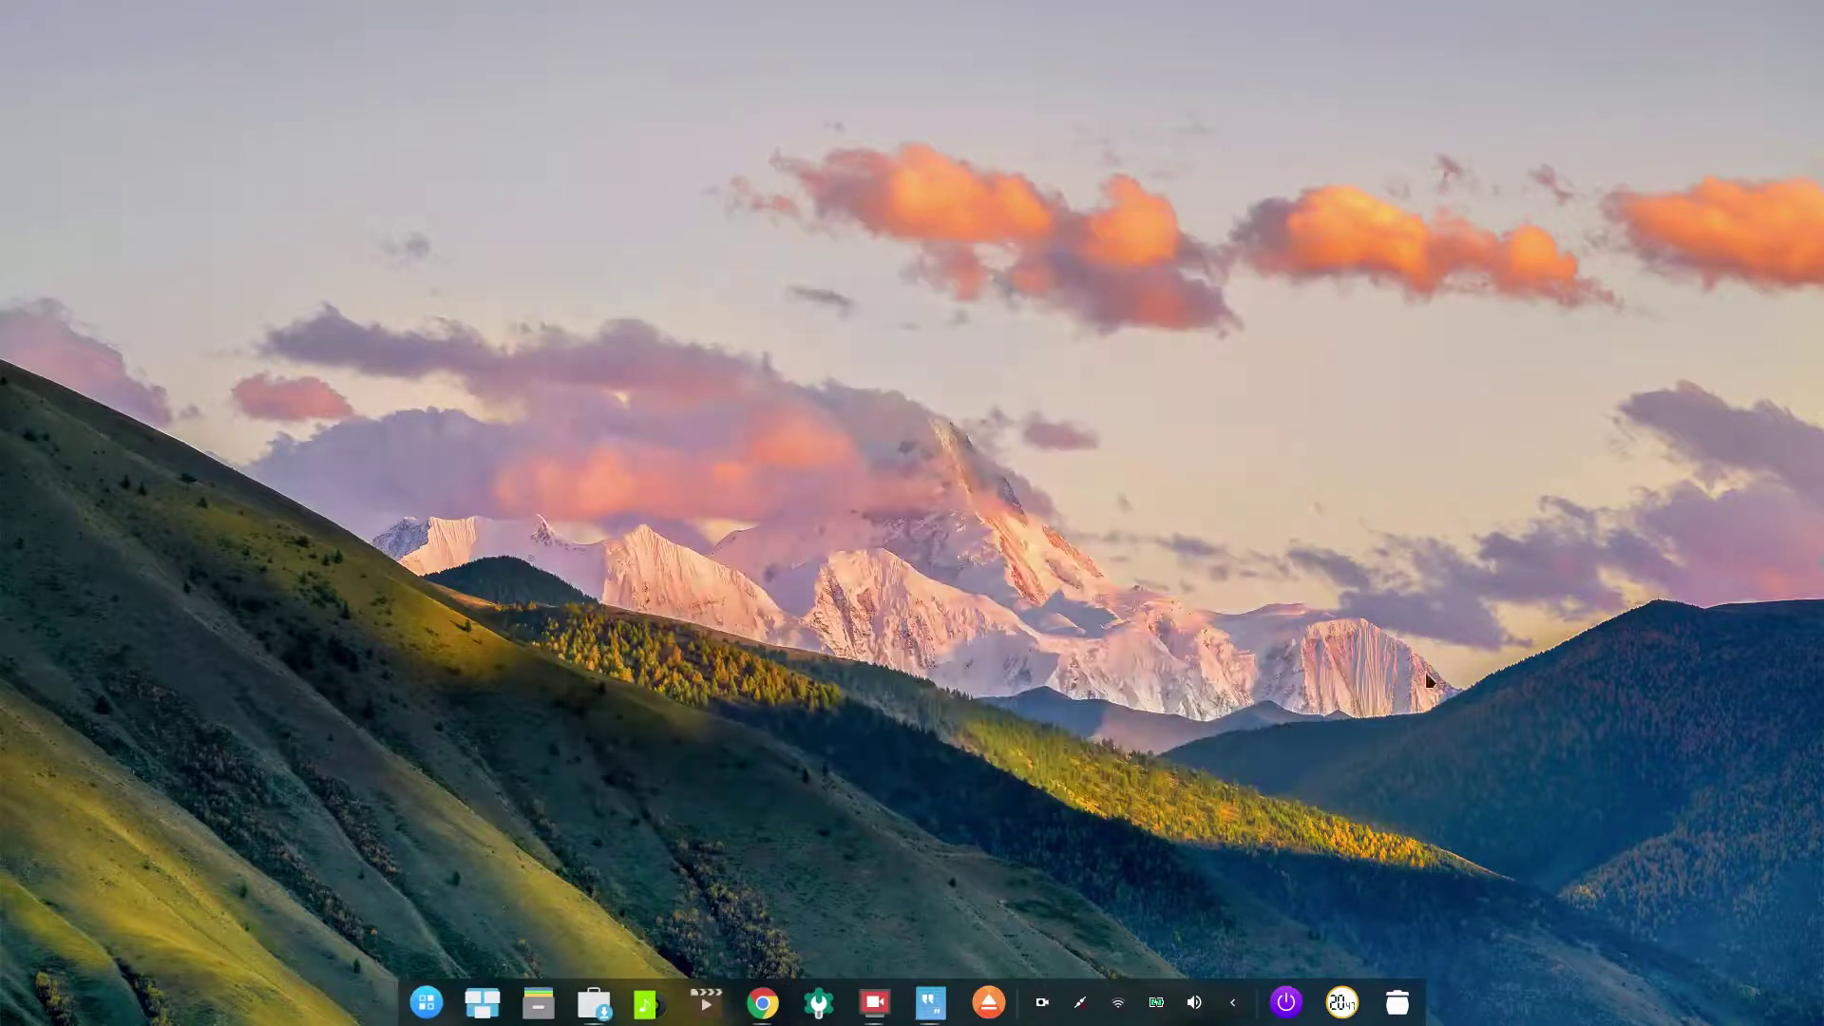
Step: Open Deepin Package Manager from the app launcher, read its About information and close the About dialog
key("super")
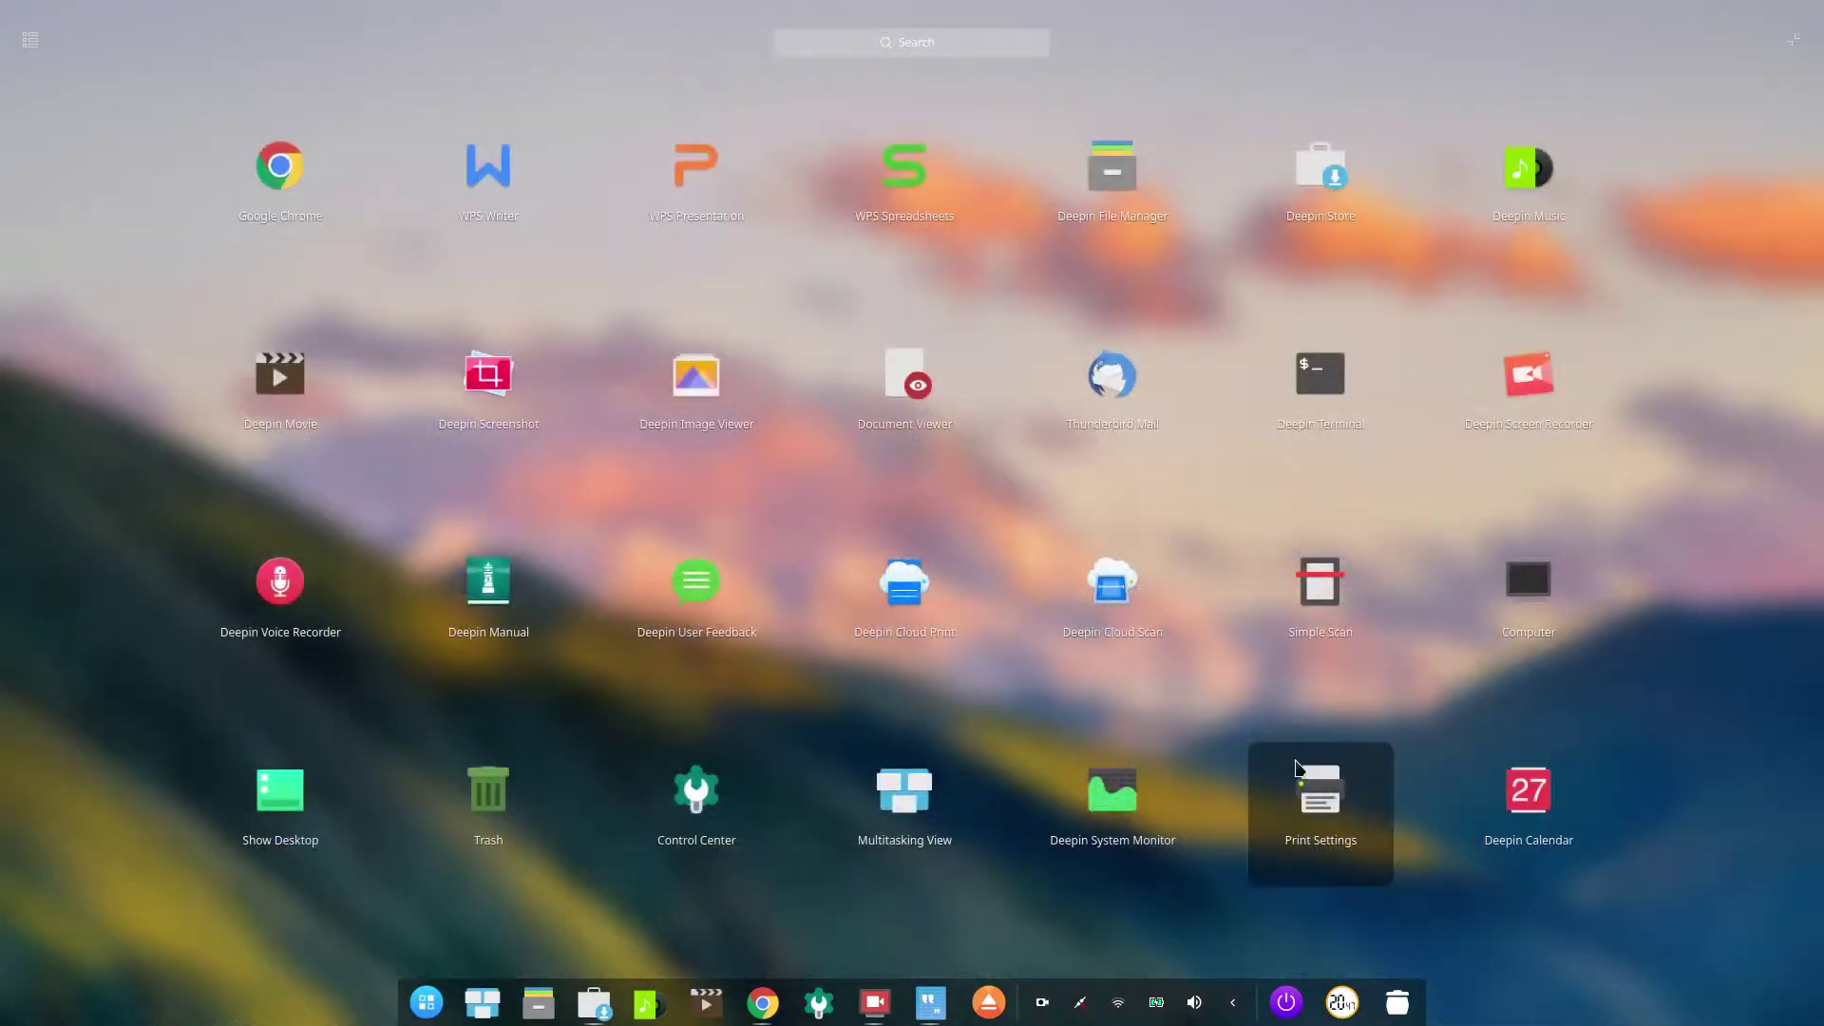
scroll(1298, 768, "down", 2)
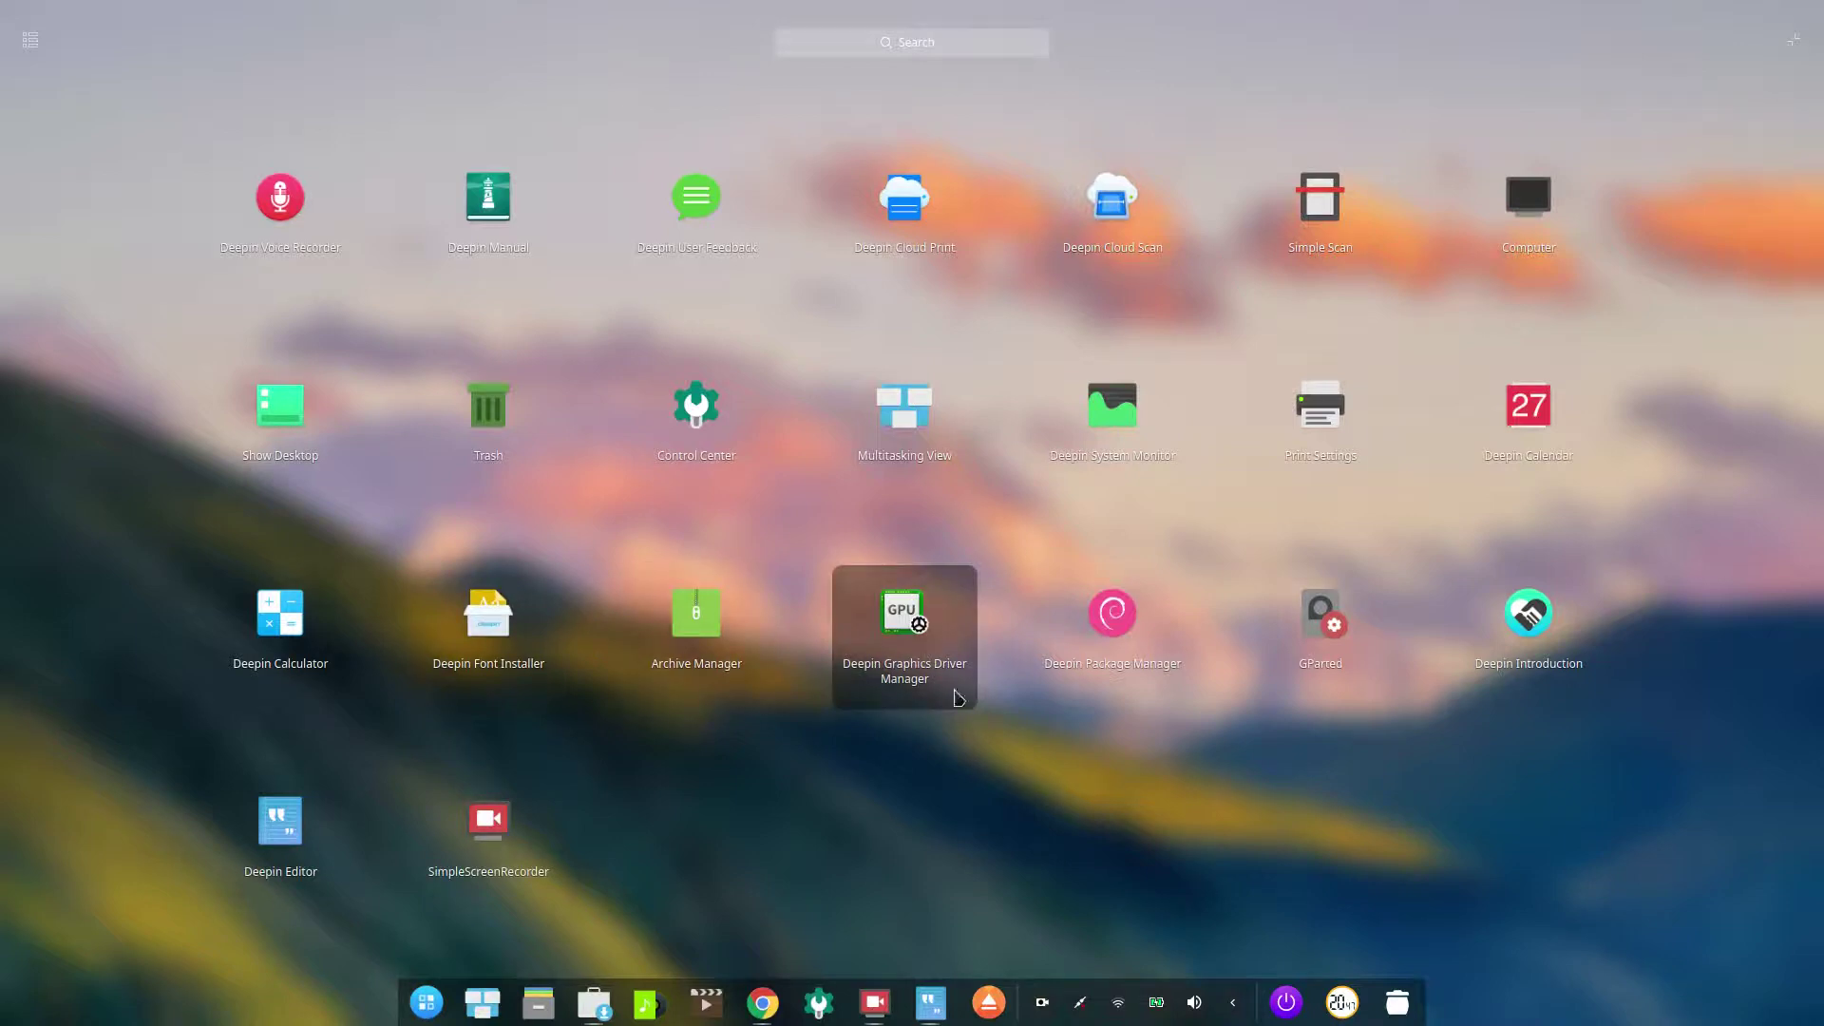
left_click(1130, 642)
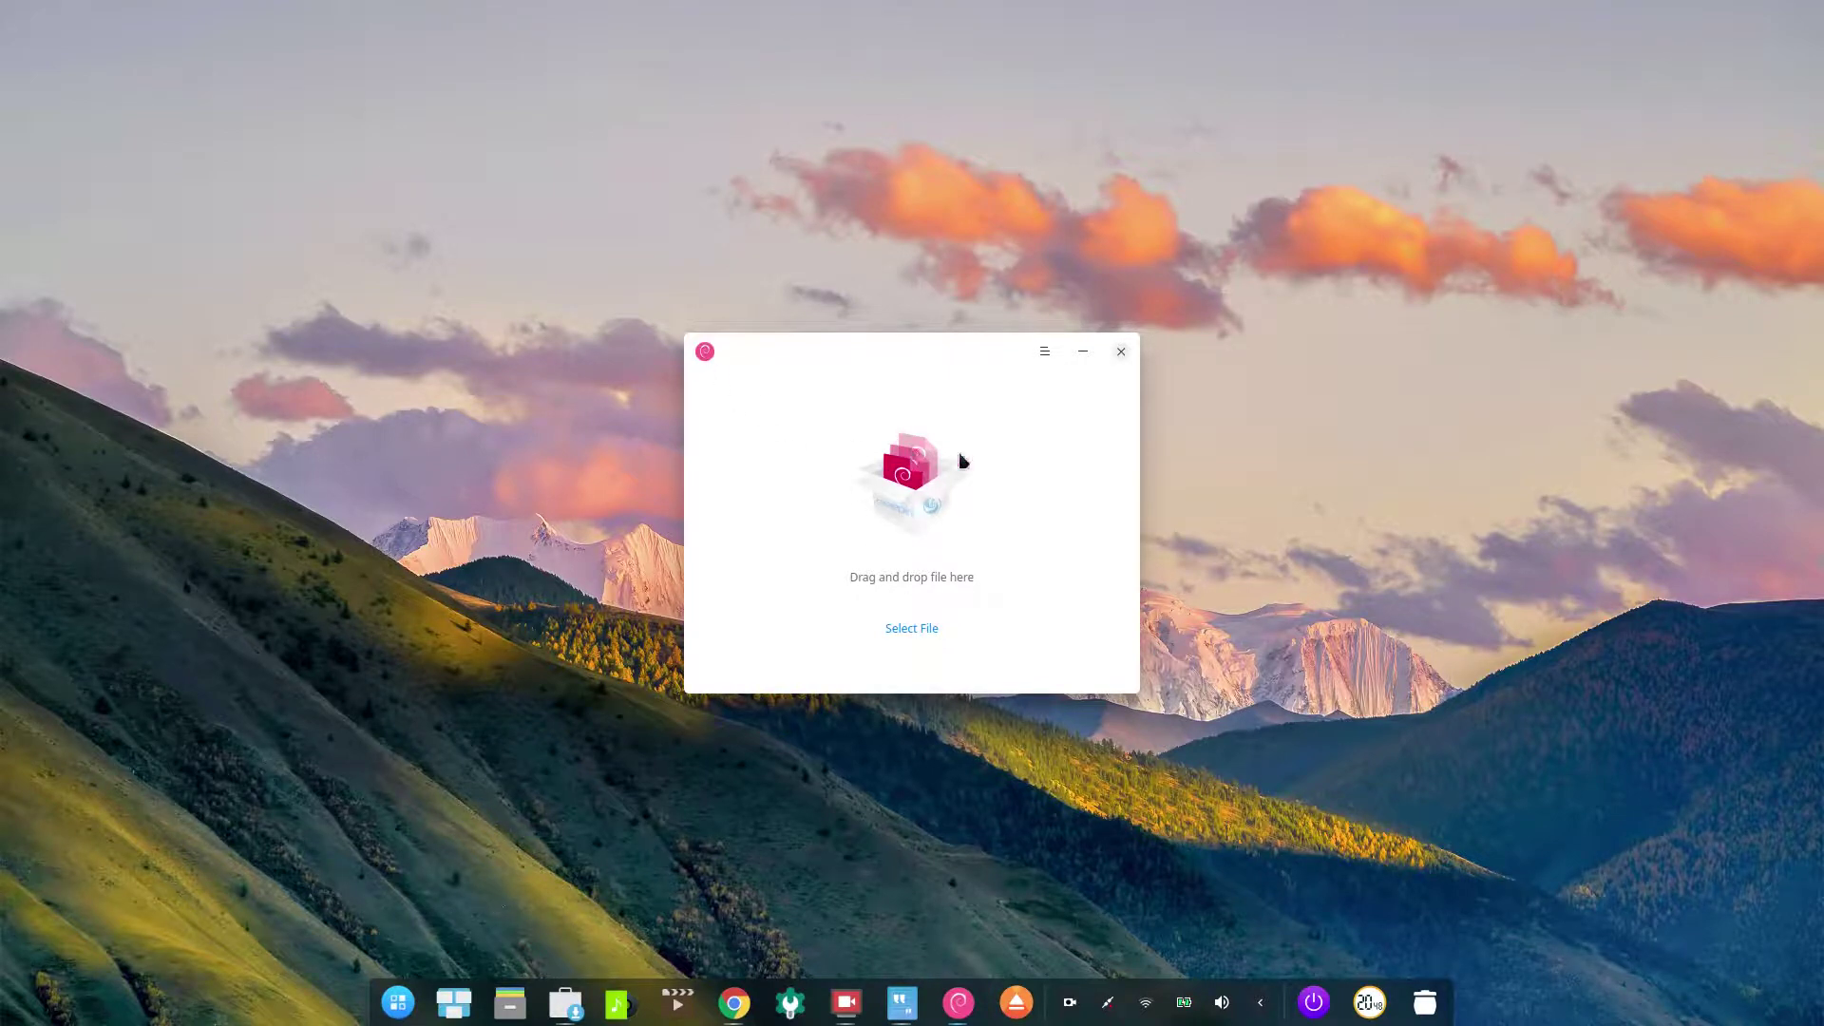
left_click(1044, 352)
left_click(1068, 408)
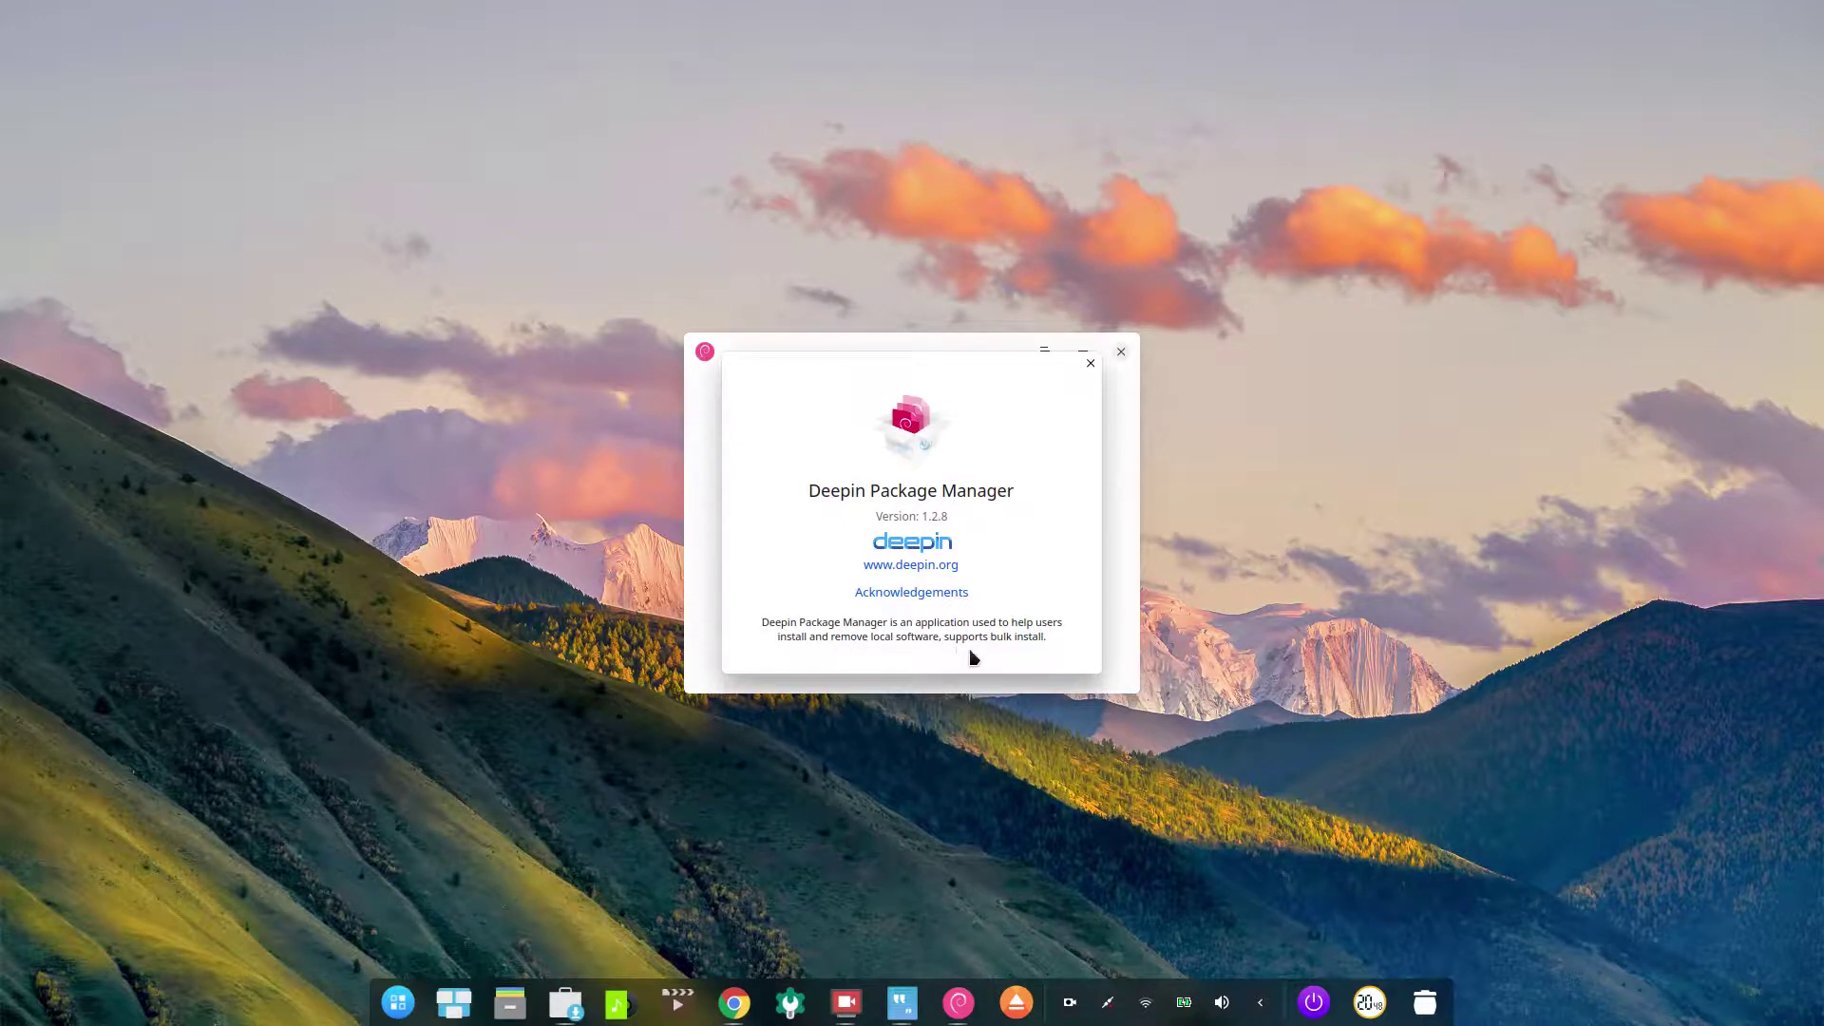
left_click(1089, 364)
left_click(1047, 352)
left_click(1059, 358)
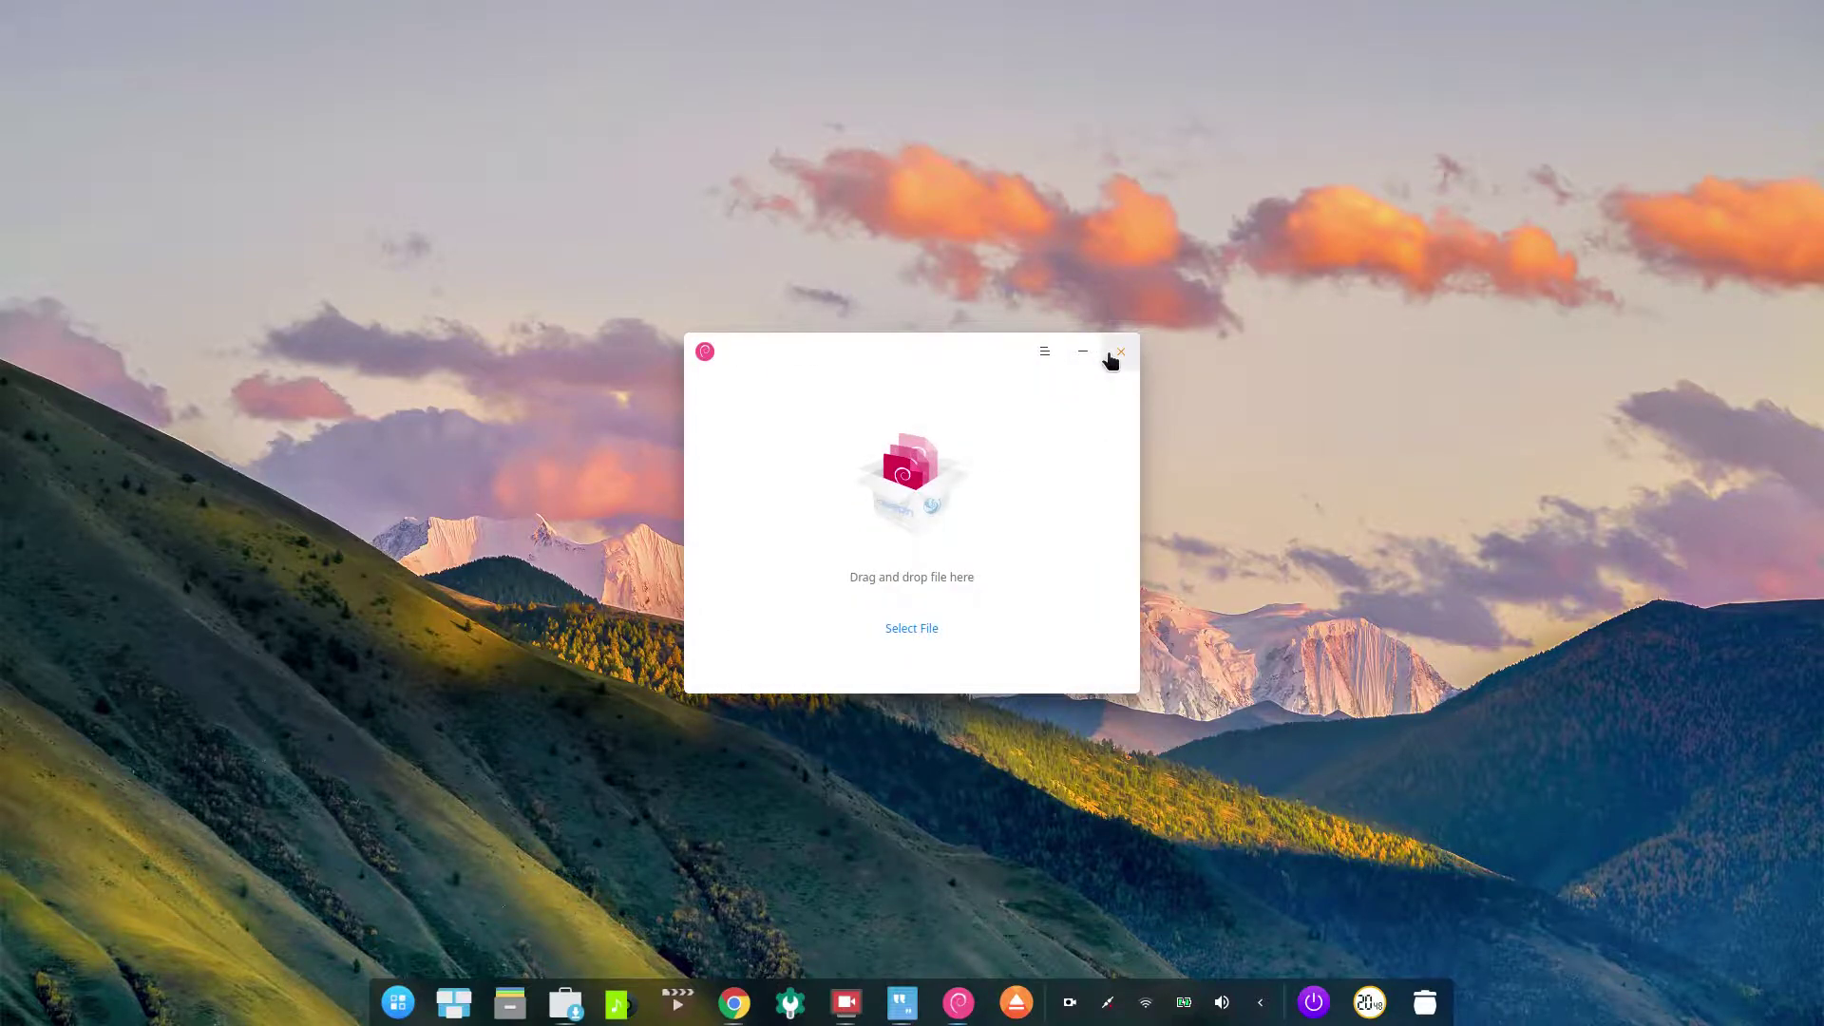
Step: Close Deepin Package Manager, then look over the remaining applications in the app launcher and dismiss it
left_click(1118, 353)
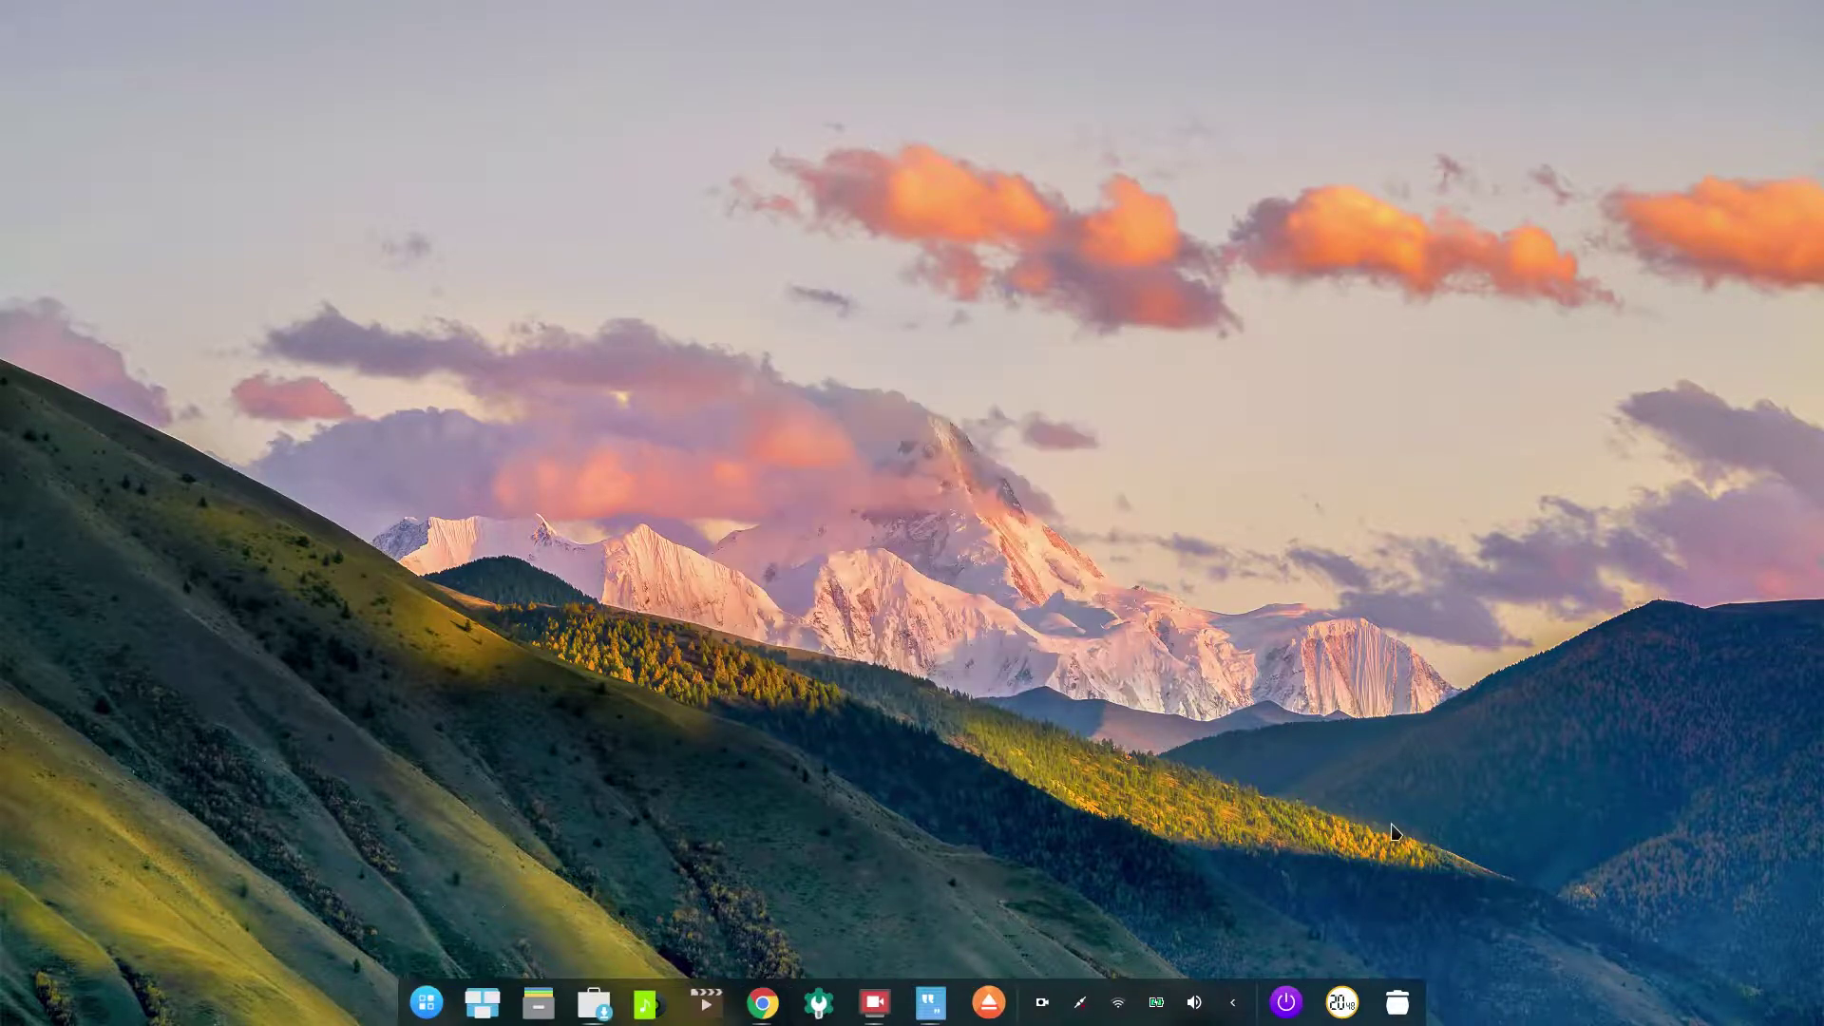
left_click(427, 1002)
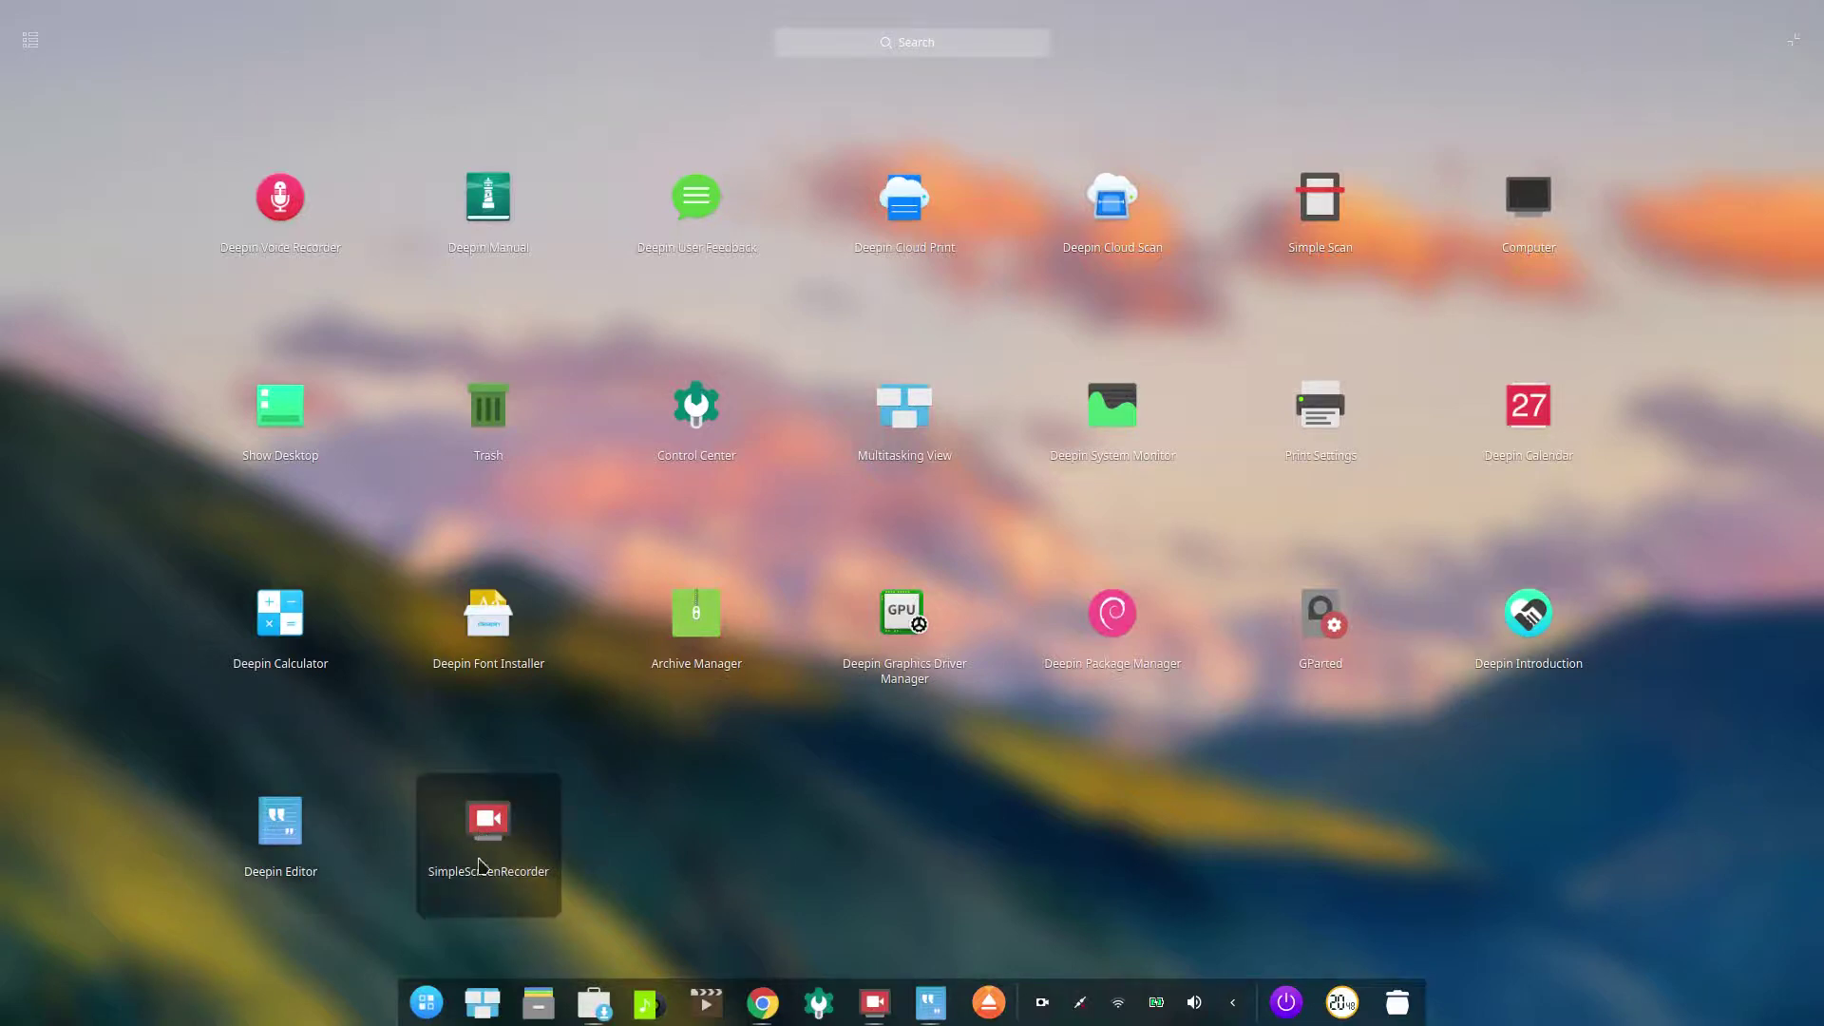
left_click(776, 837)
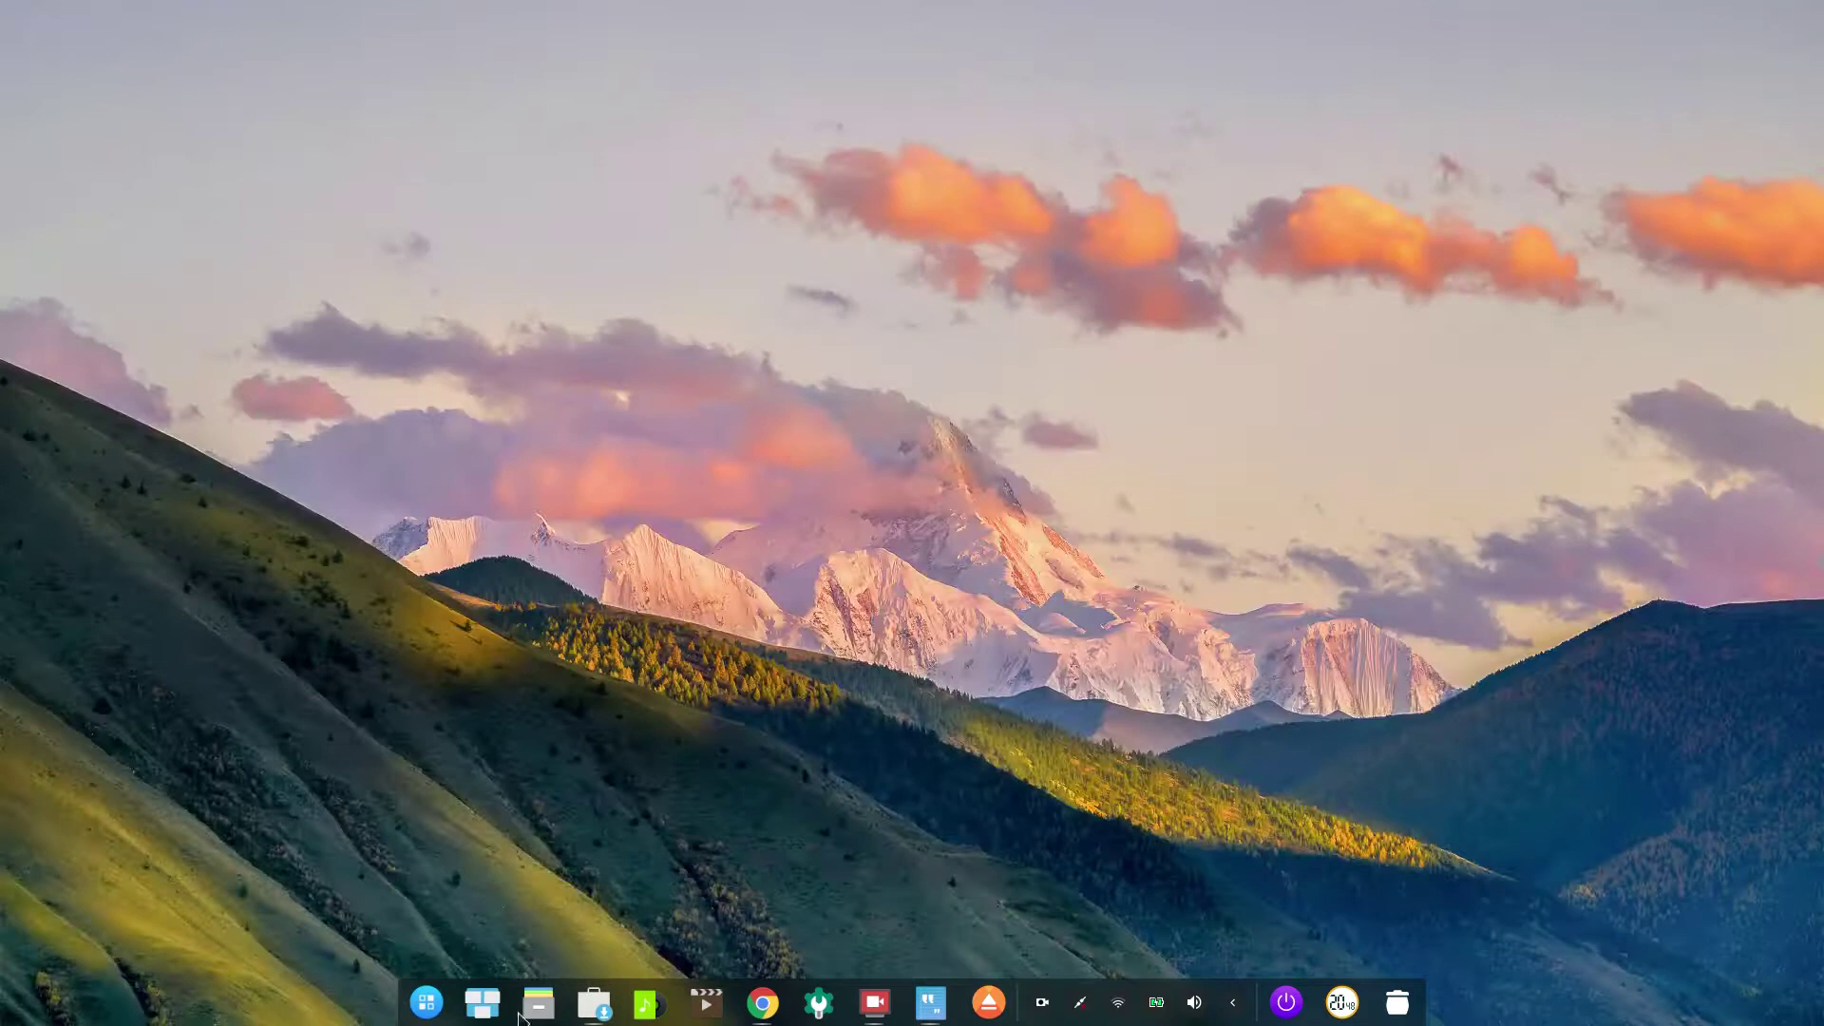
Step: Open the file manager, view the contents of the Videos folder and close the window
left_click(540, 1002)
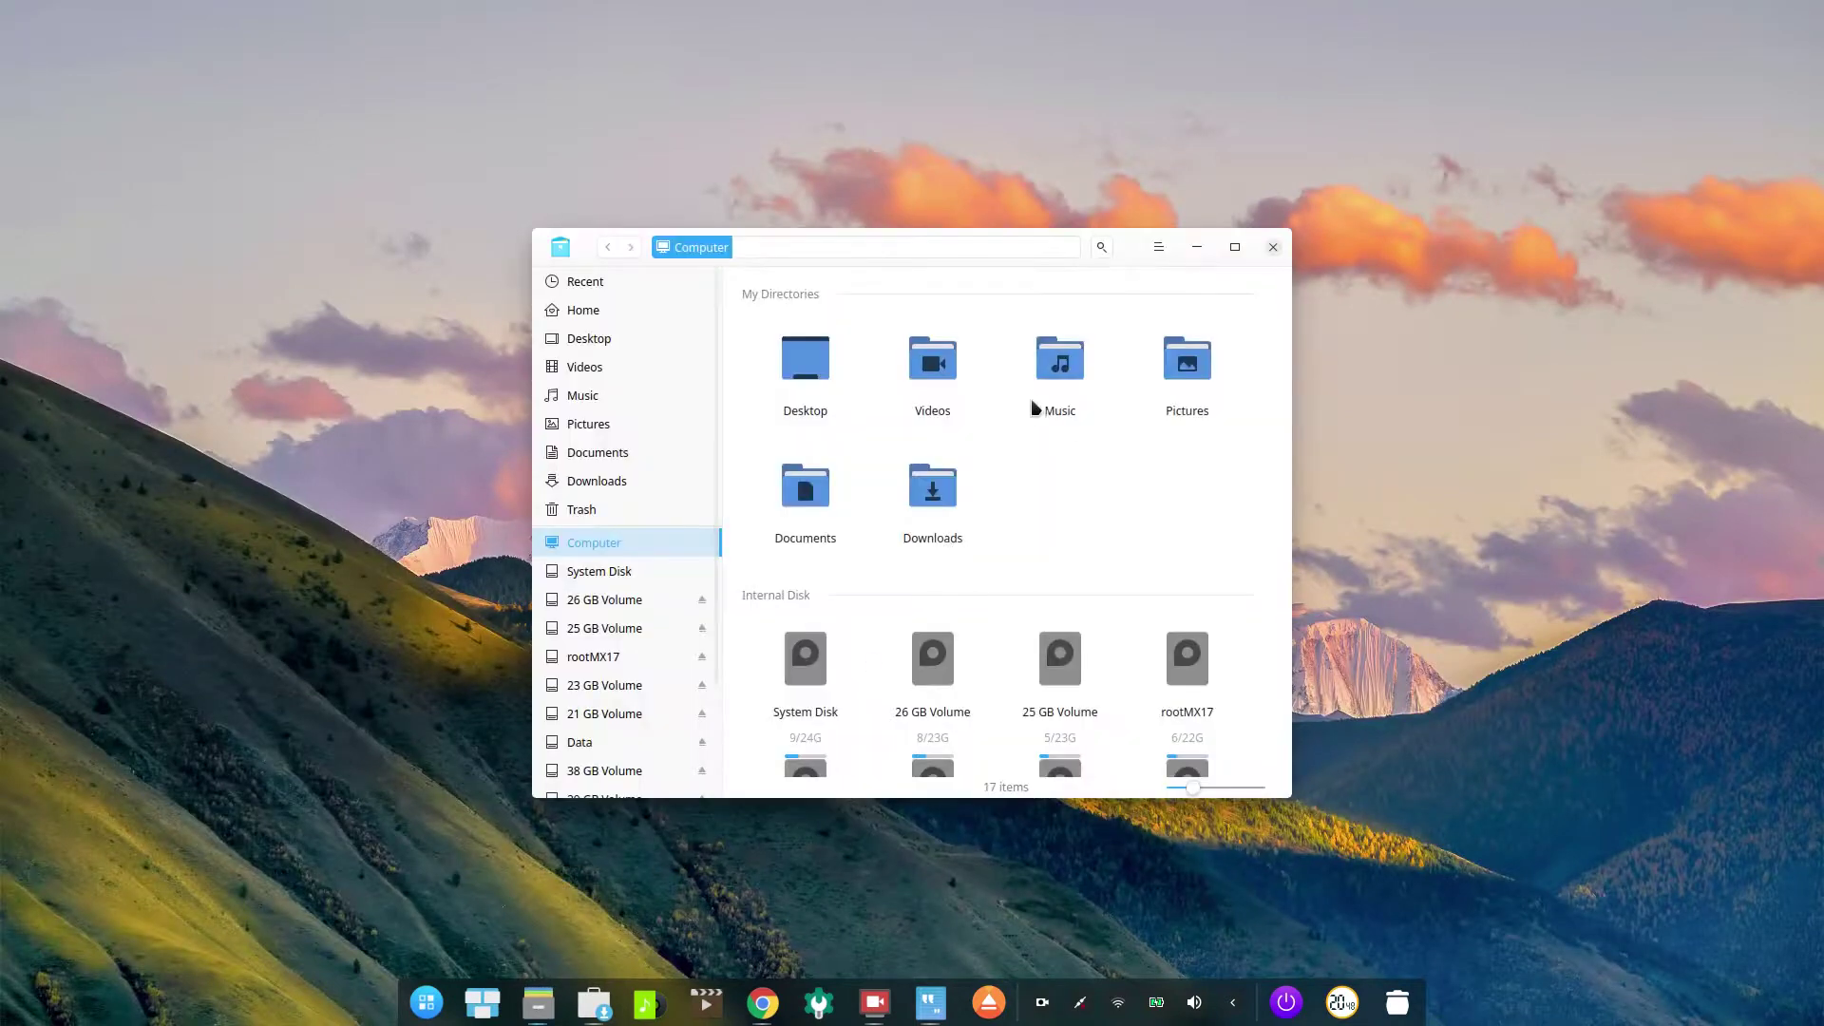
double_click(930, 372)
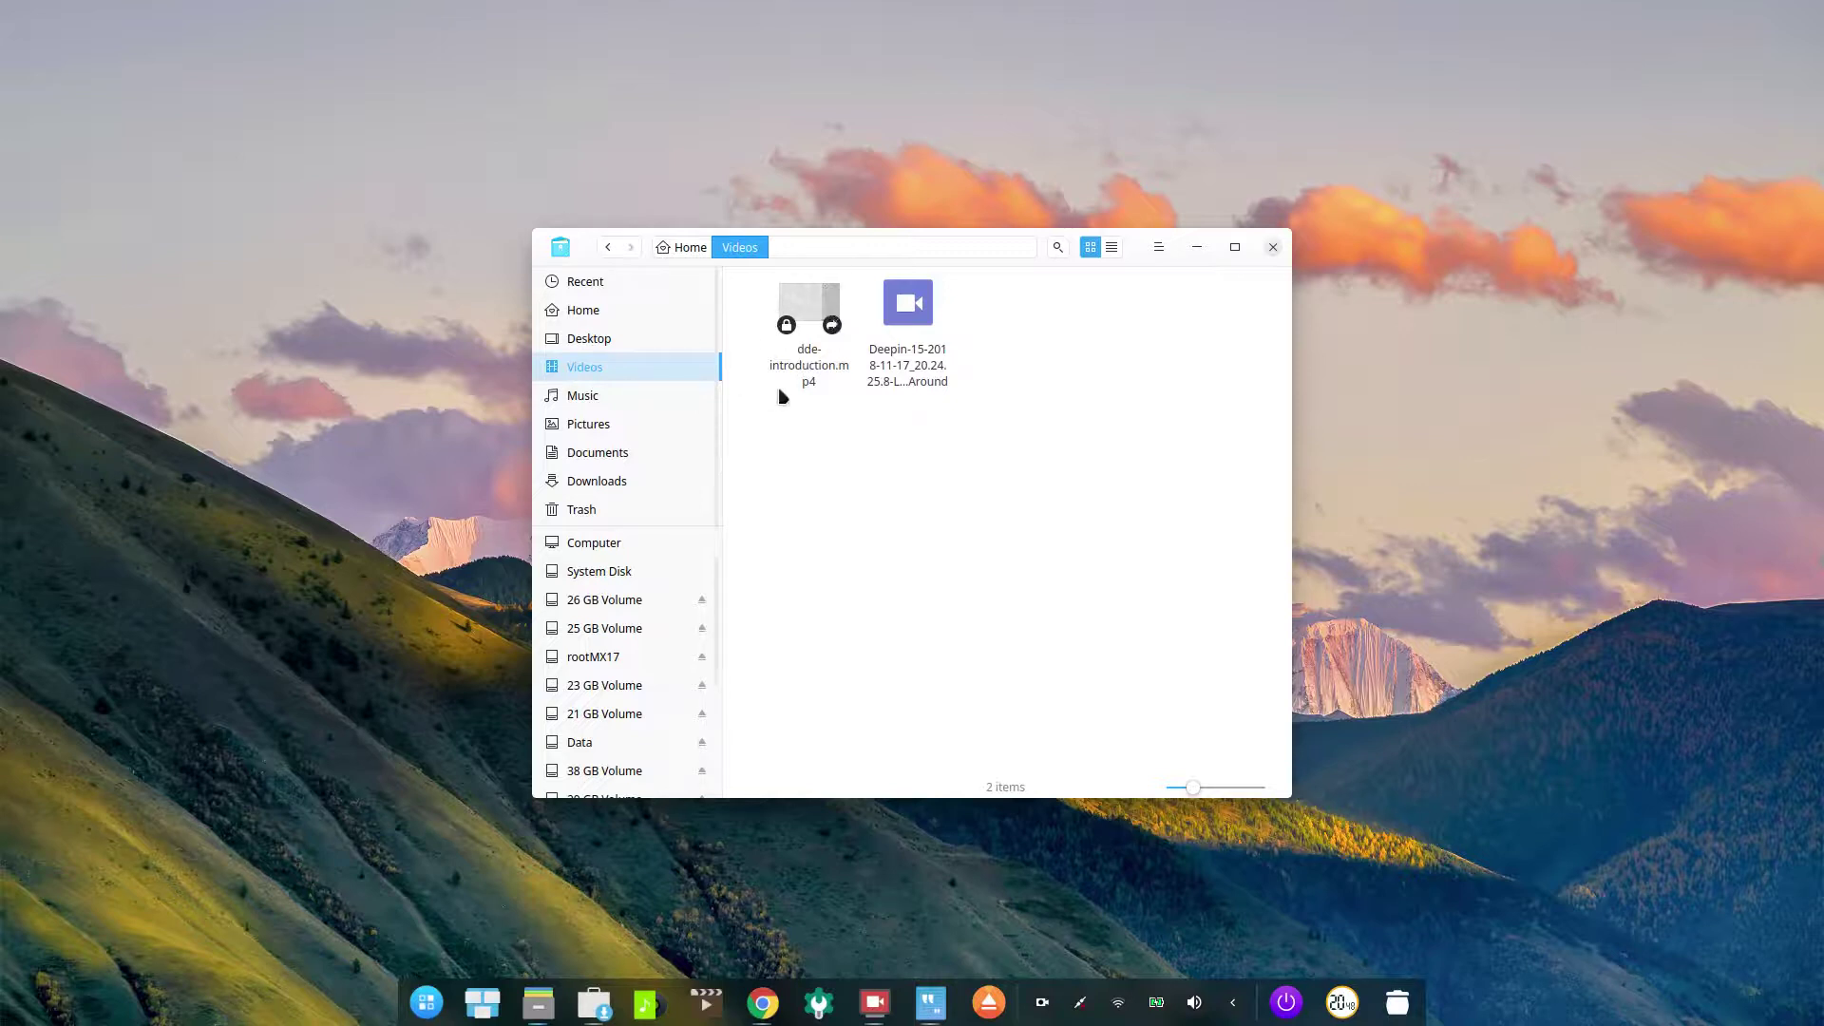
left_click(1273, 247)
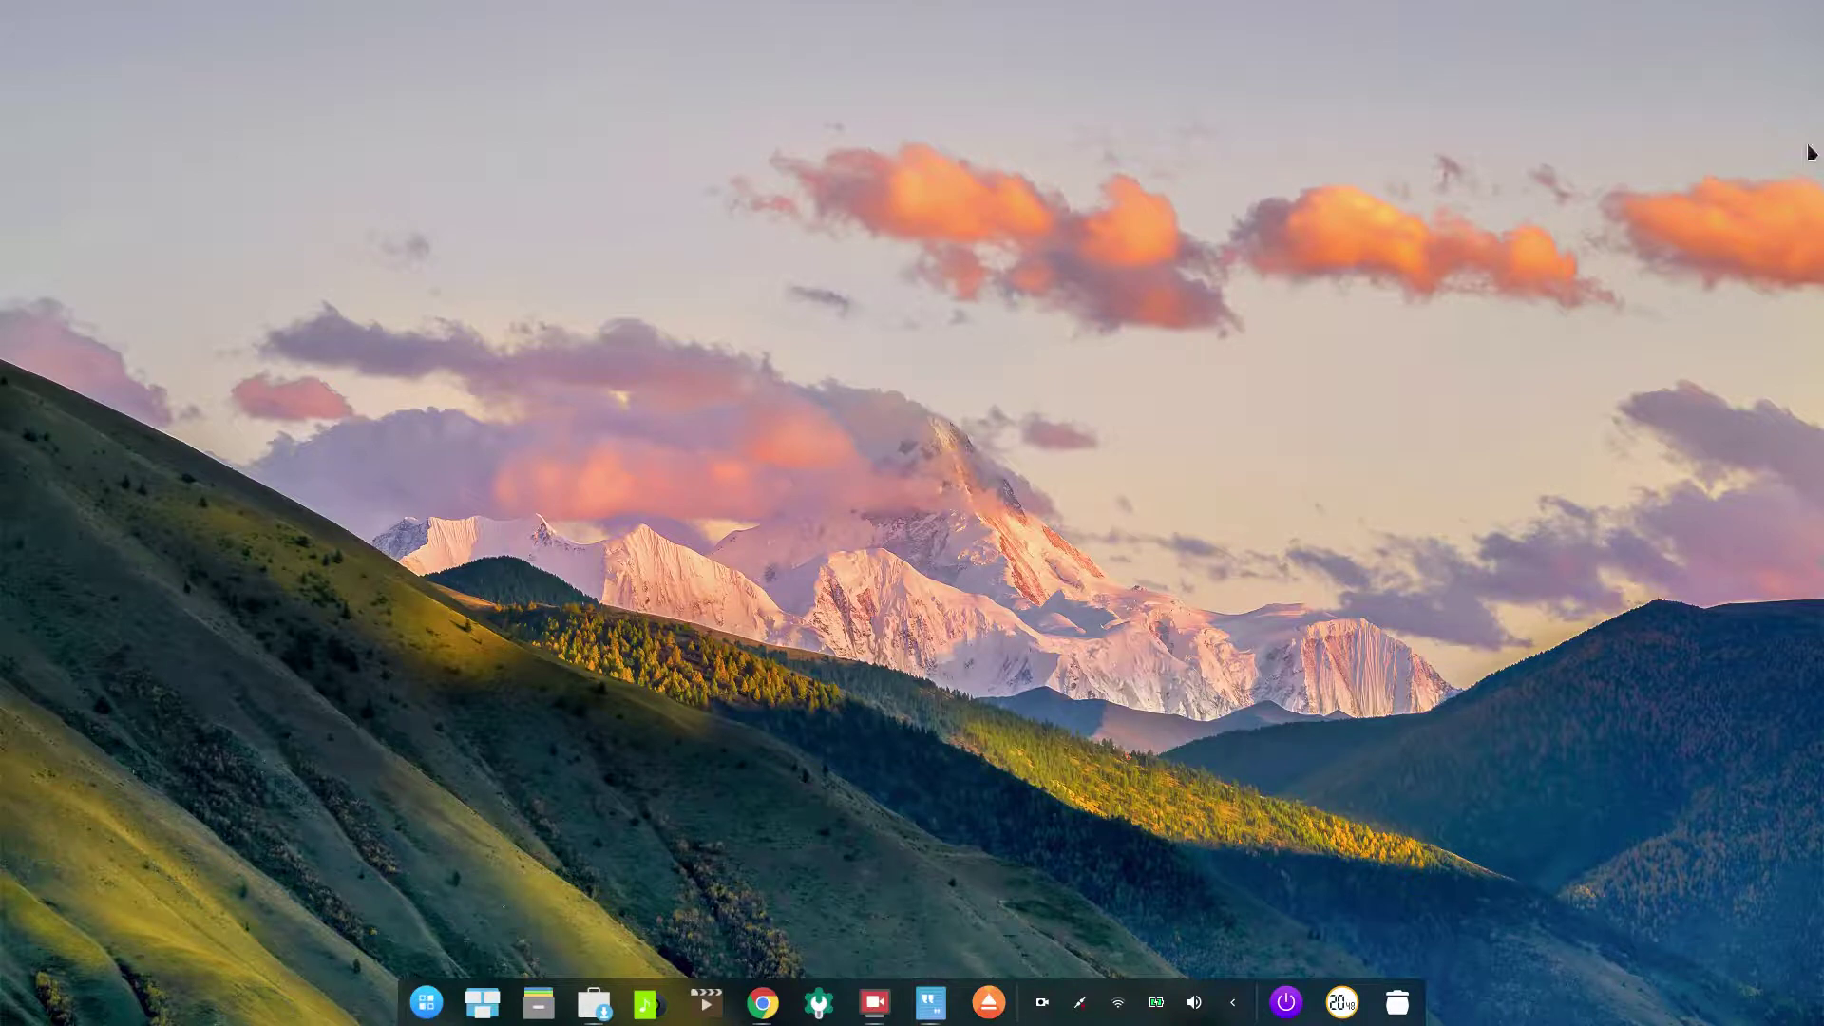
Step: Open the Control Center, view the notification list, clear all notifications and return to the settings overview
left_click(819, 1003)
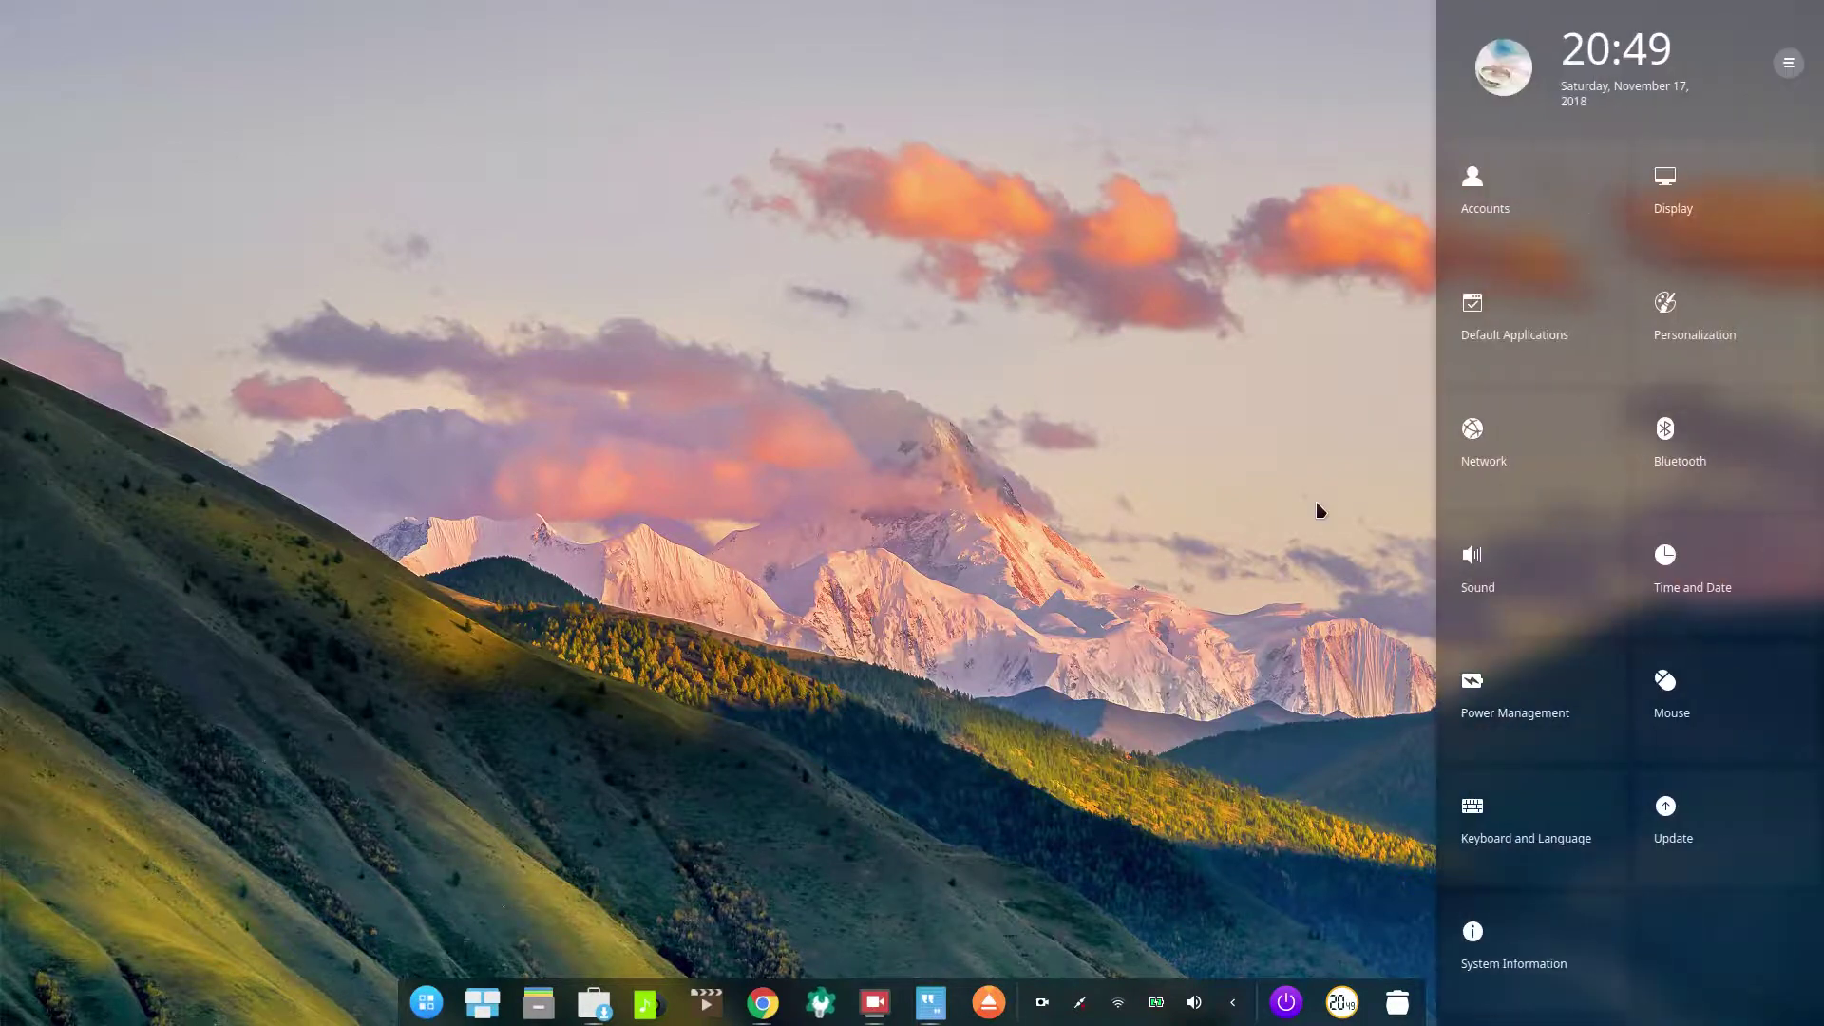
left_click(1788, 64)
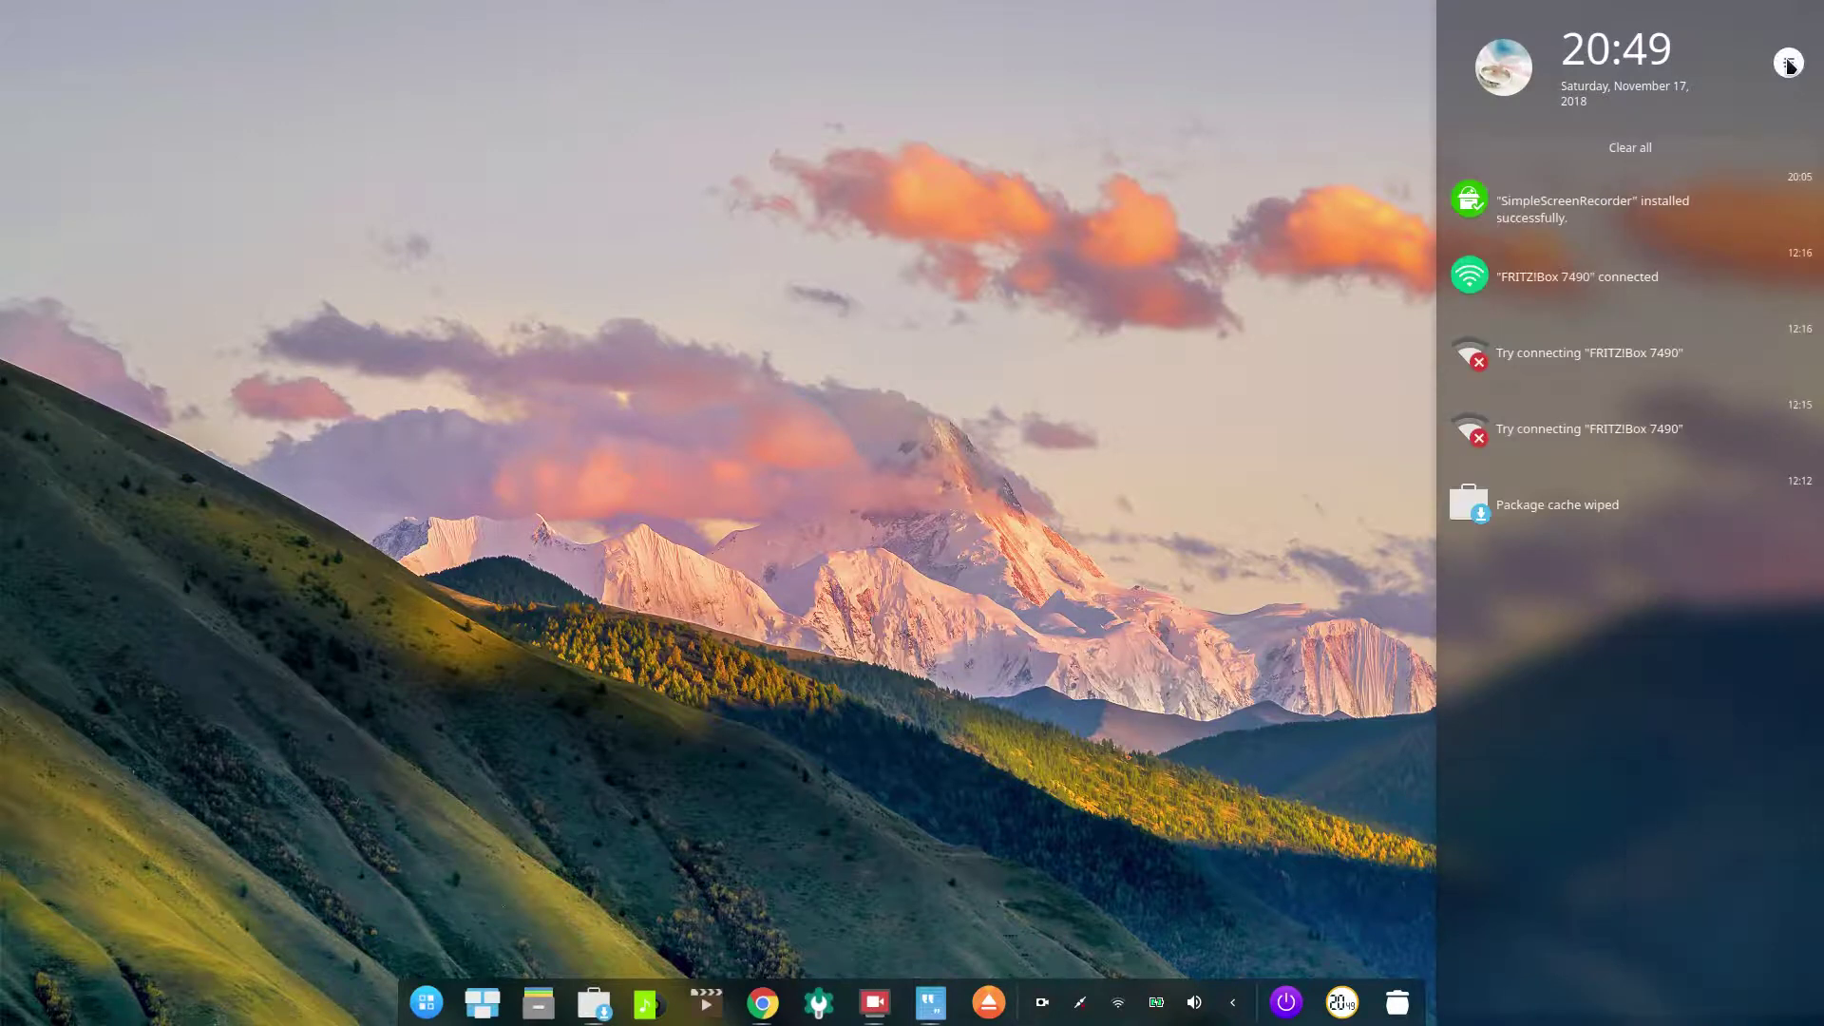
left_click(1790, 65)
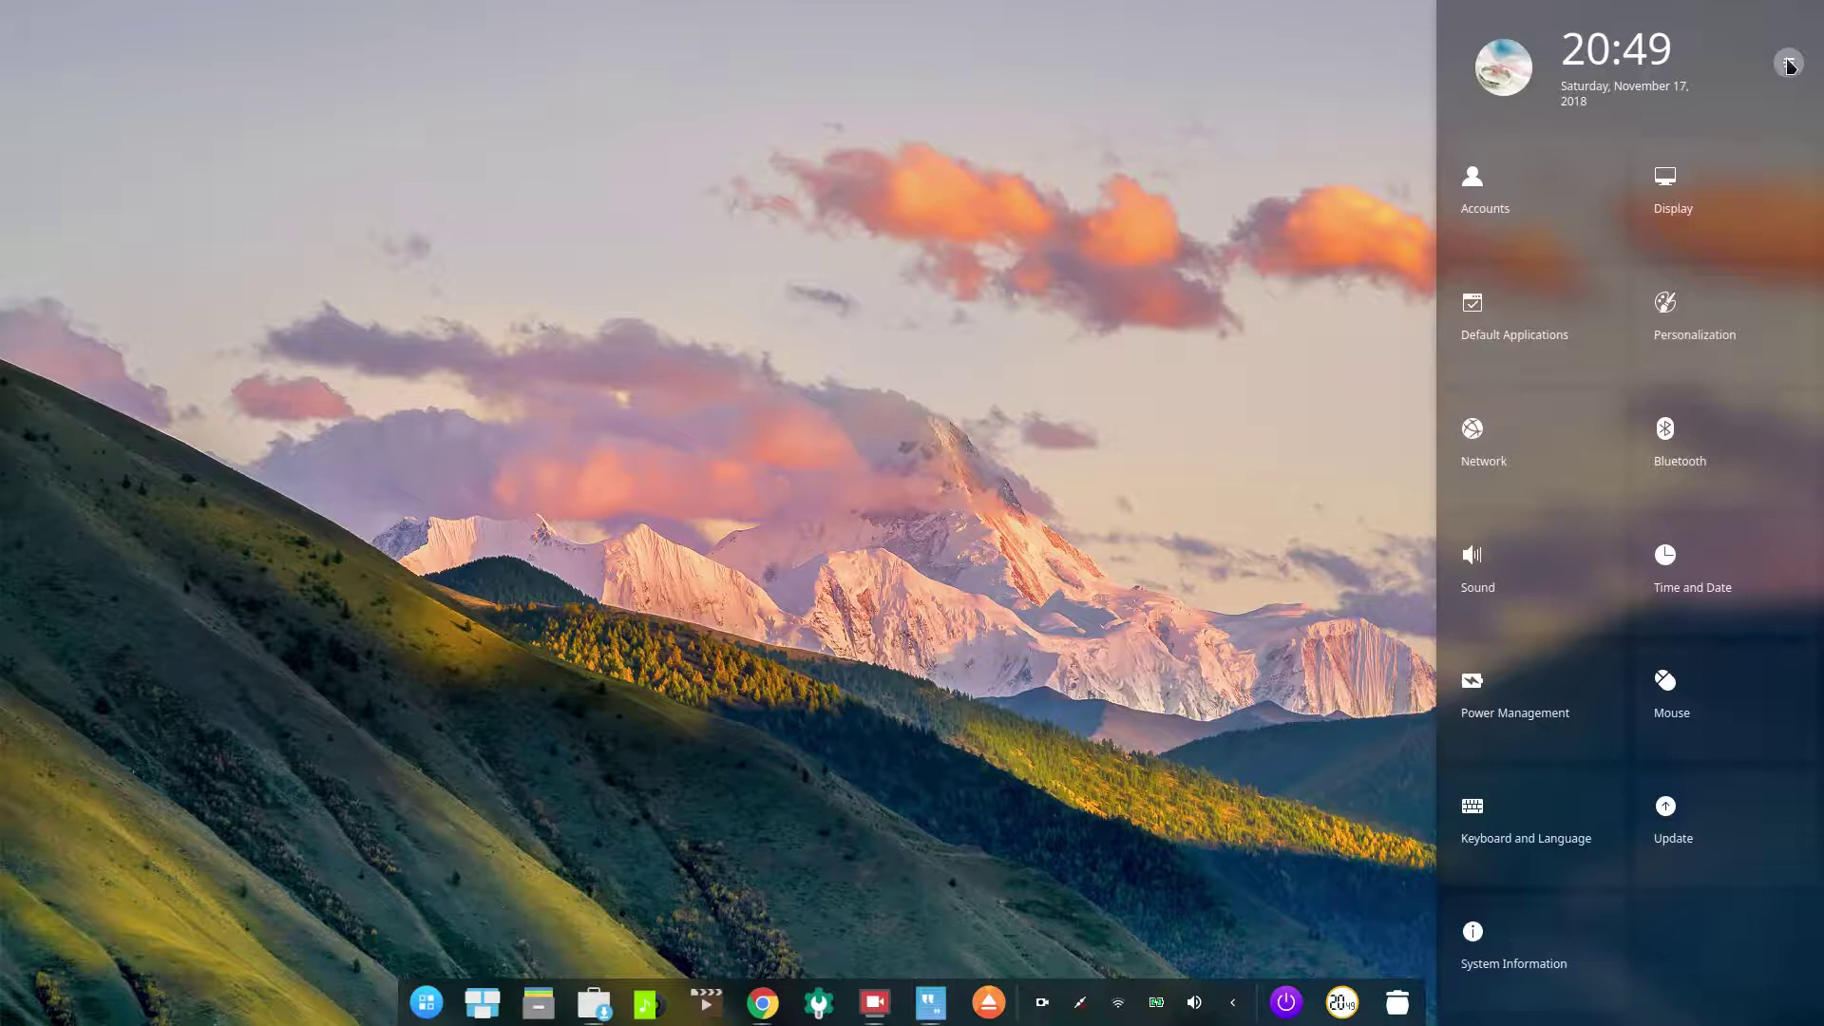
left_click(1794, 68)
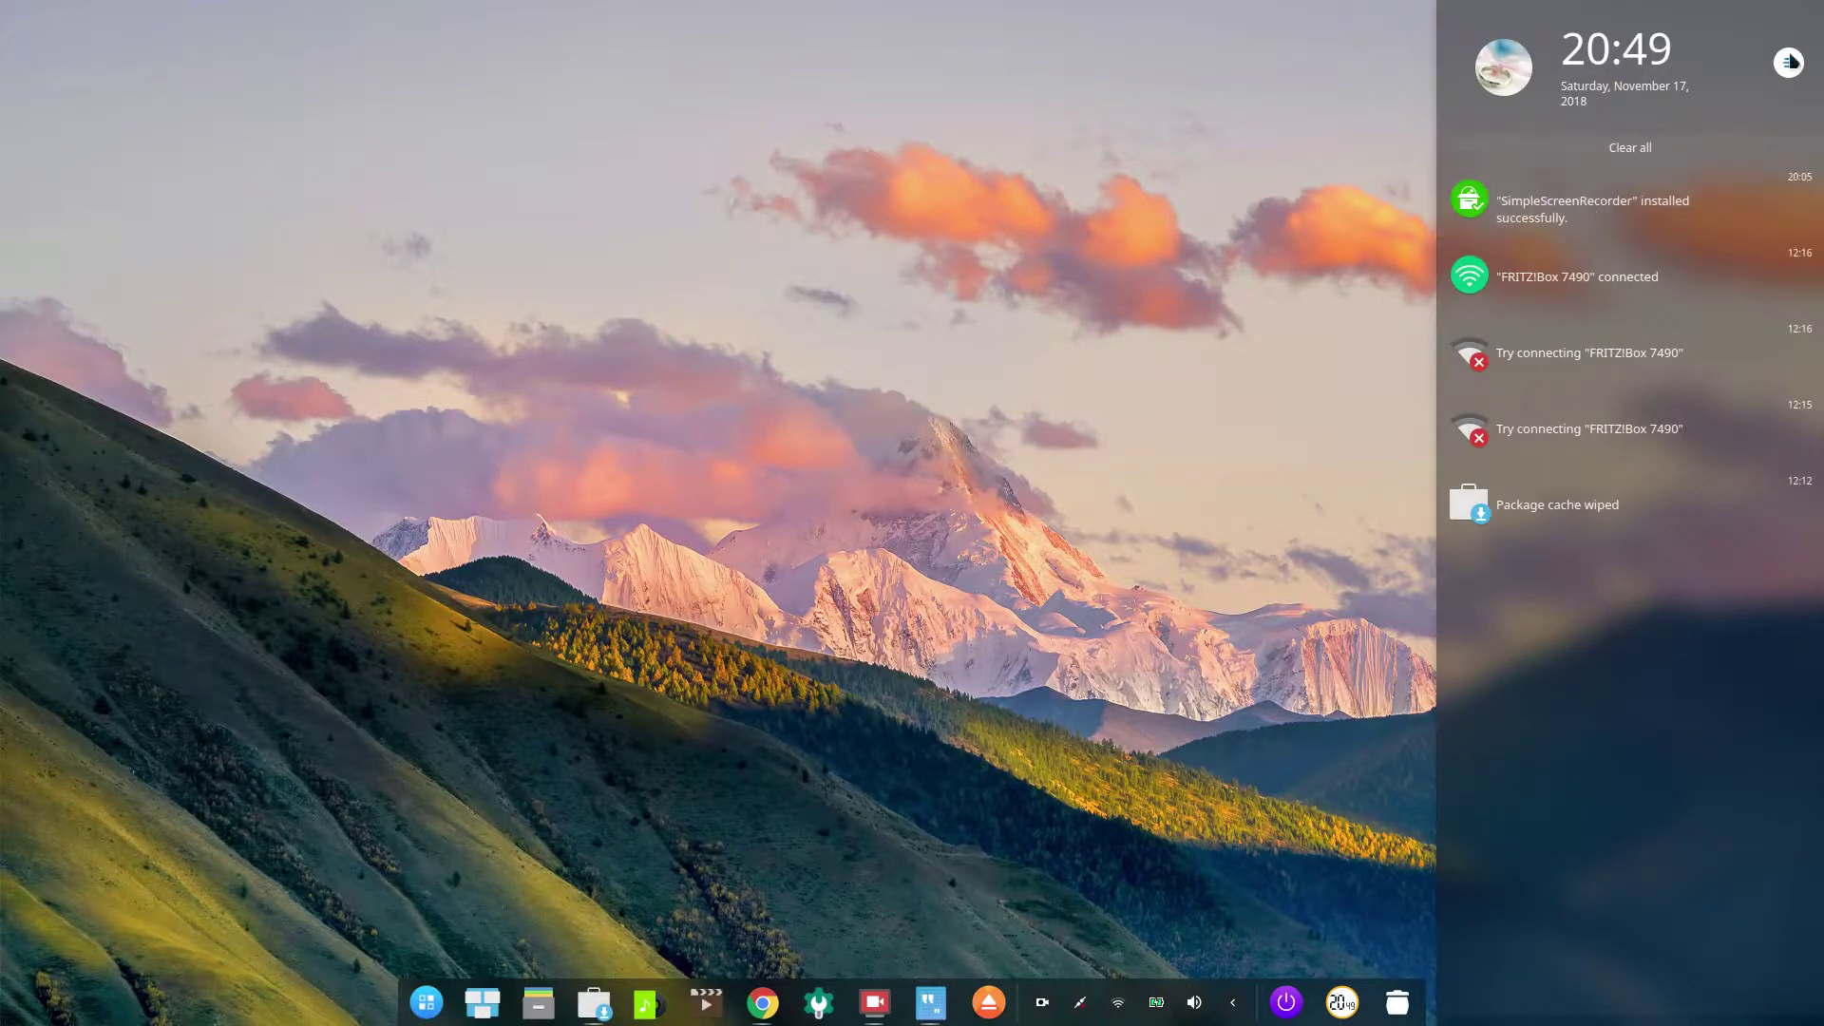
left_click(1790, 63)
left_click(1790, 65)
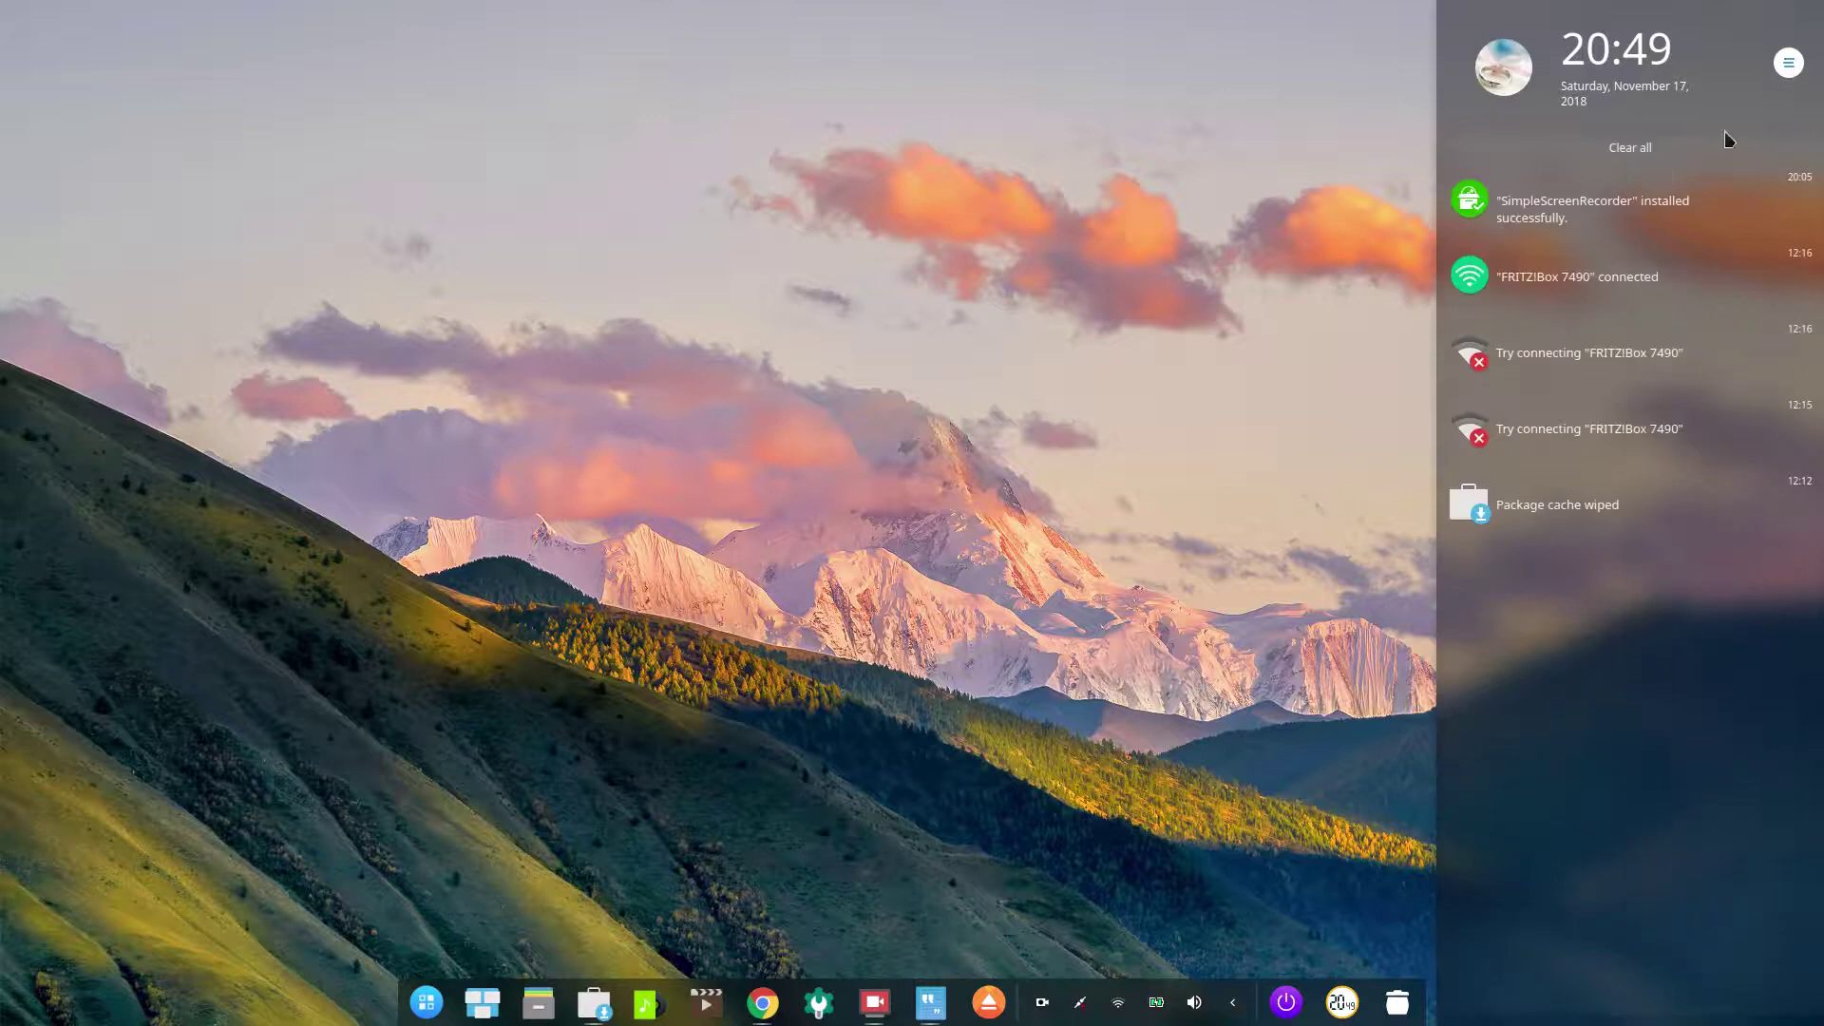
left_click(1630, 149)
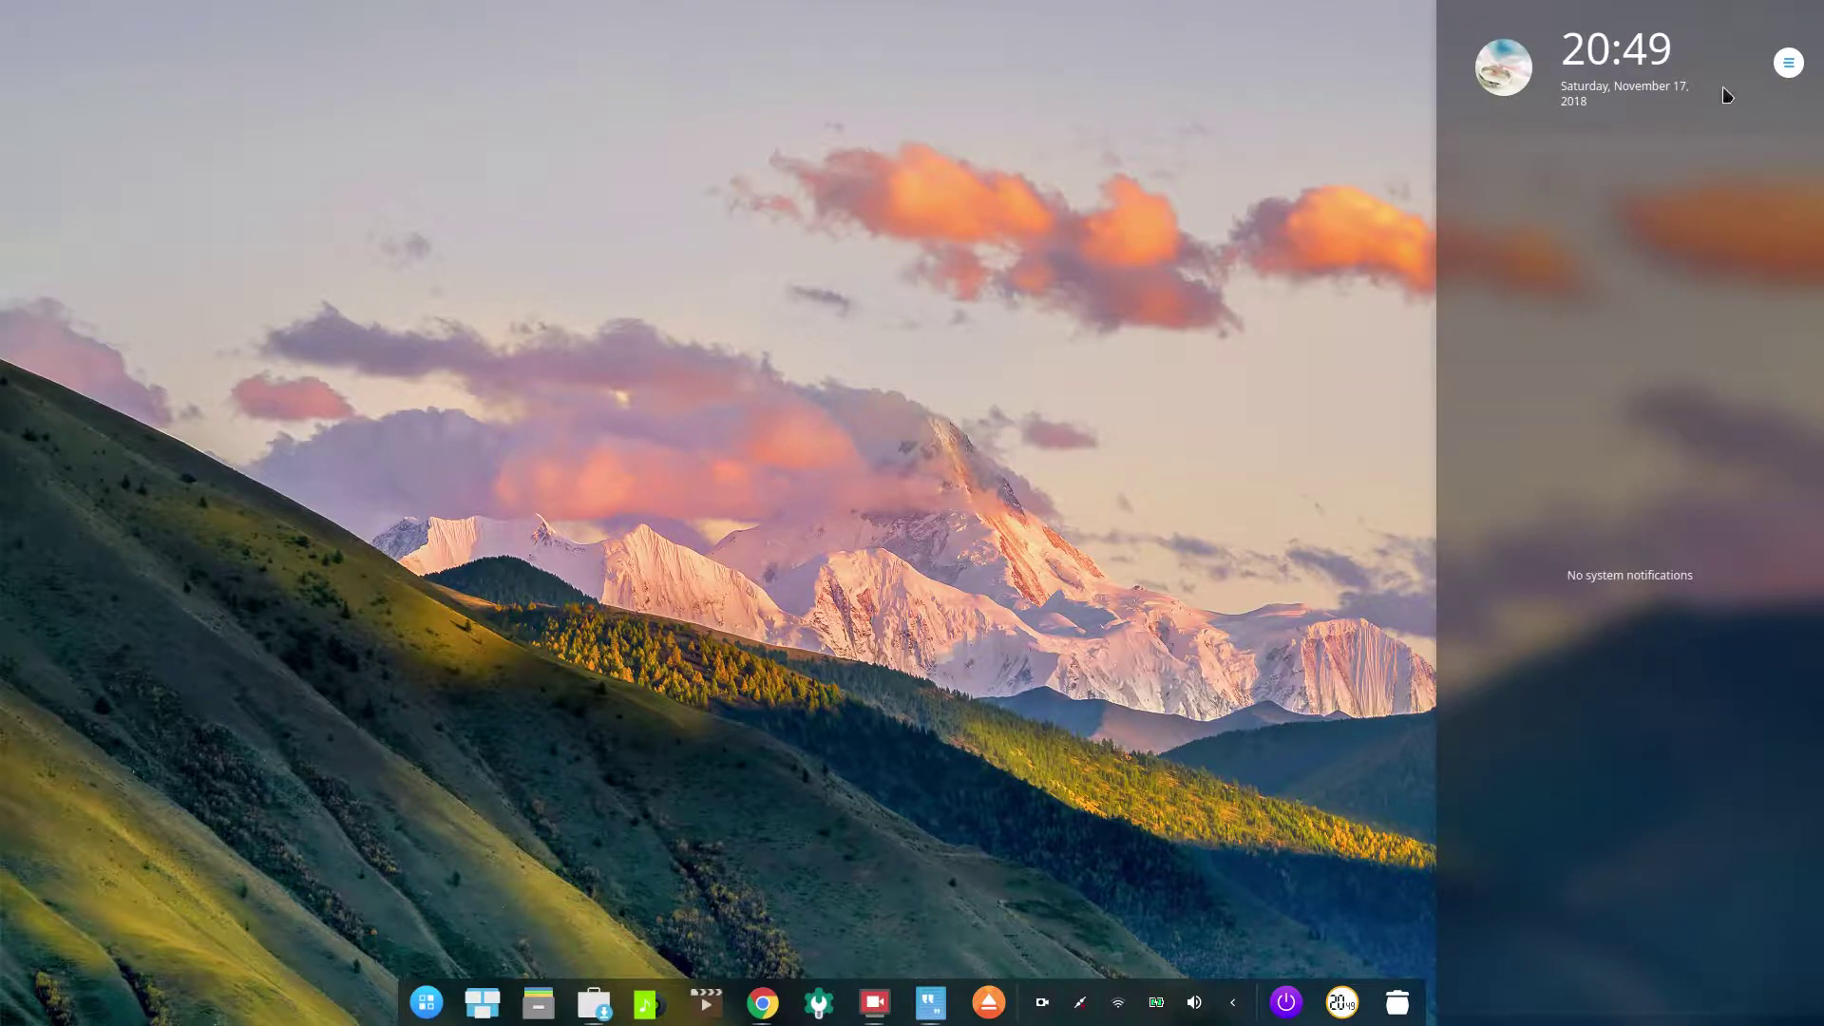
left_click(1787, 66)
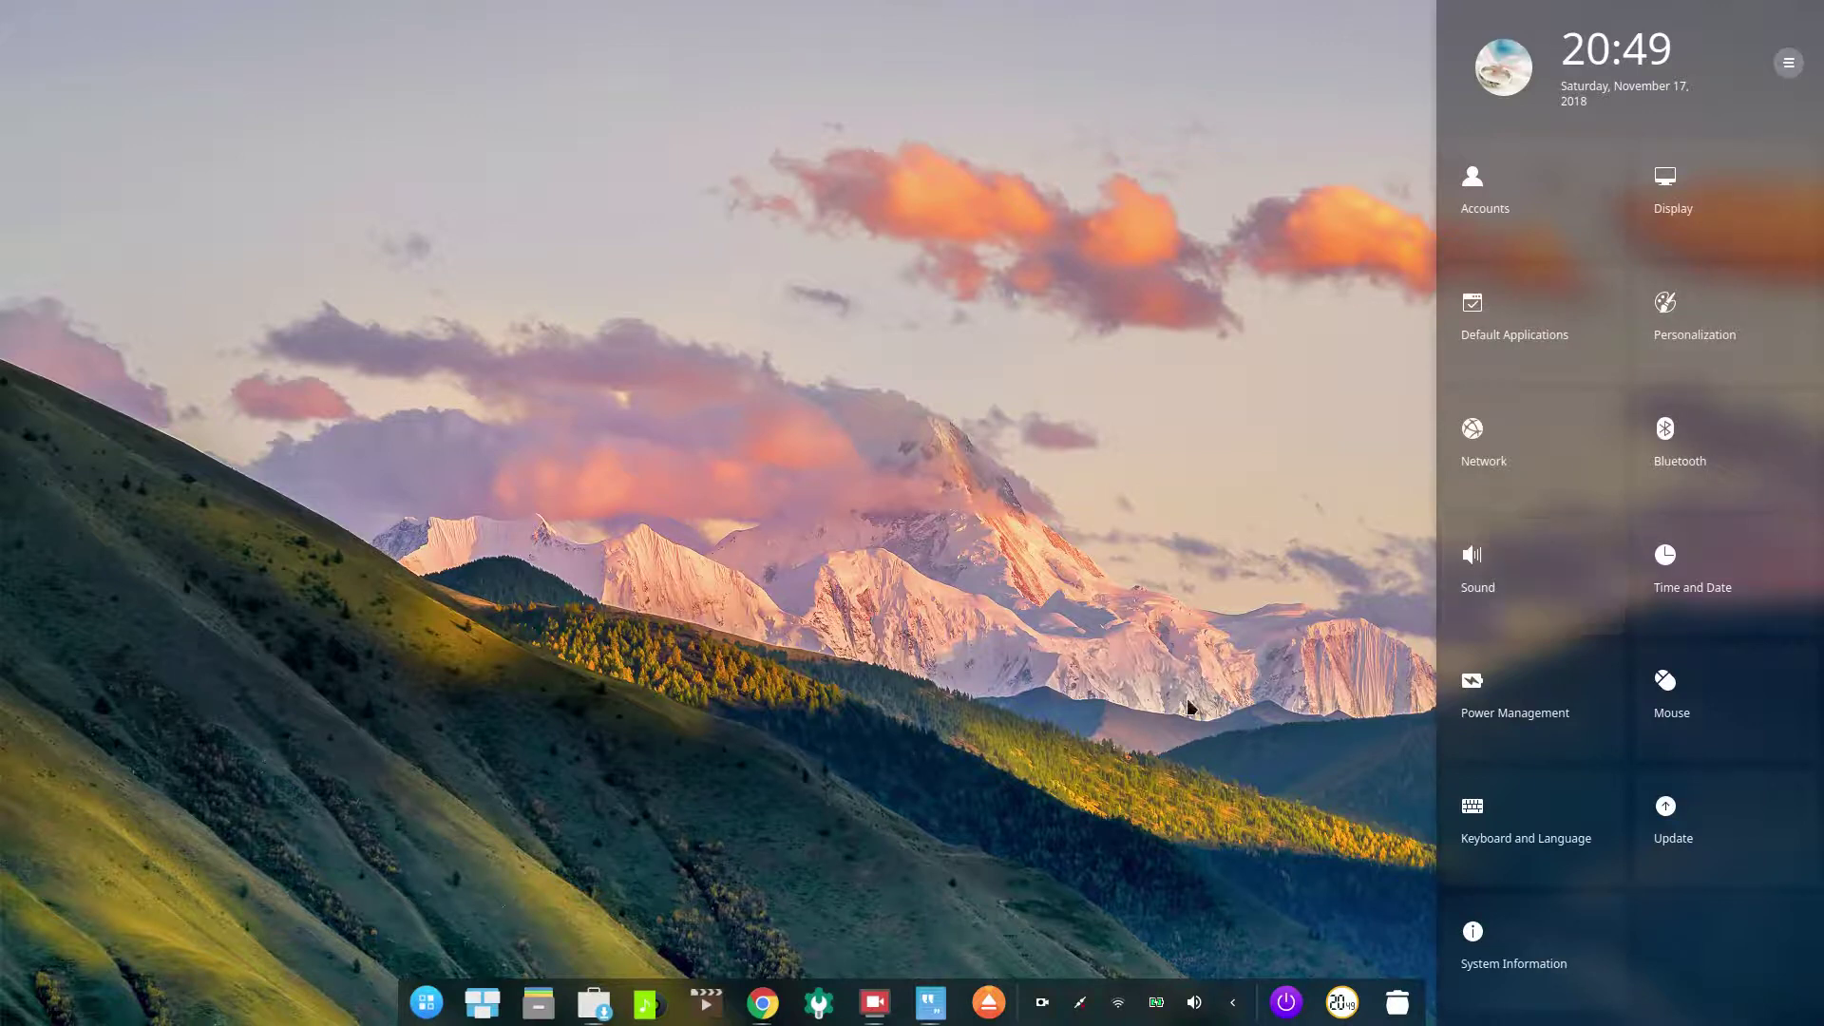
Step: Look through the boot entries in the Boot Menu settings under System Information, and close the Control Center
left_click(1544, 962)
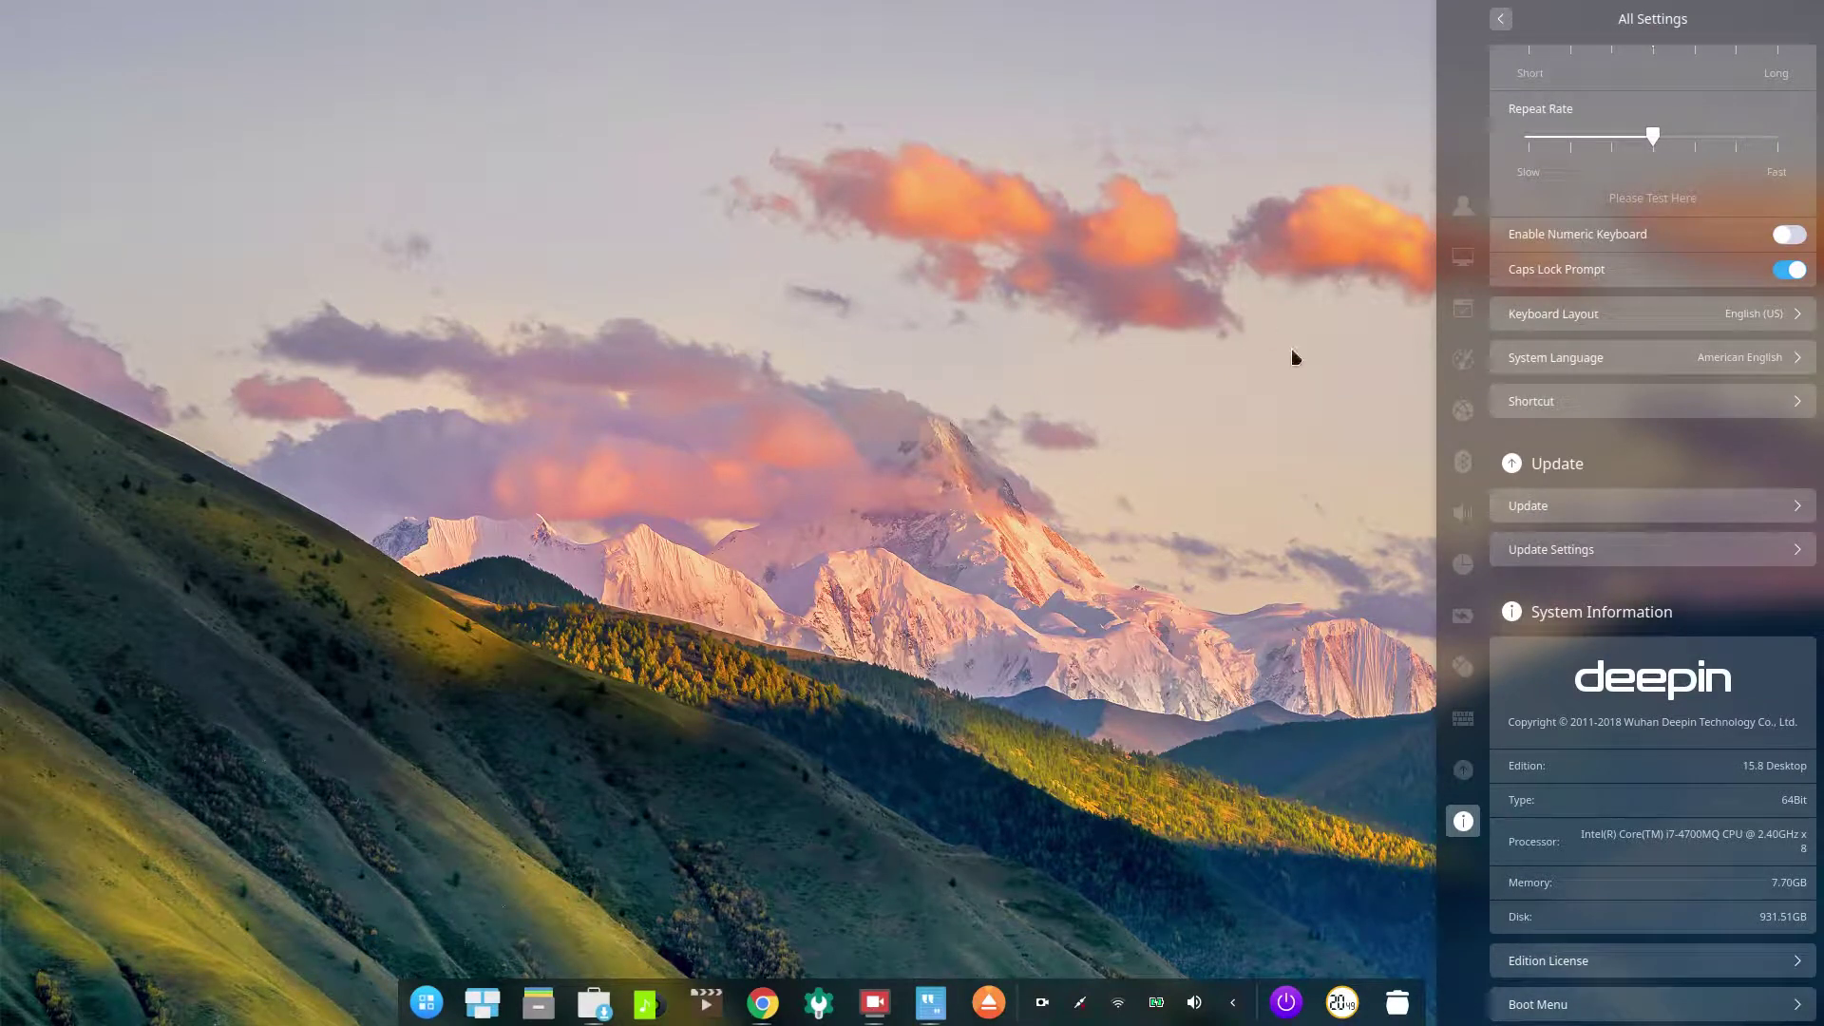
left_click(1558, 1021)
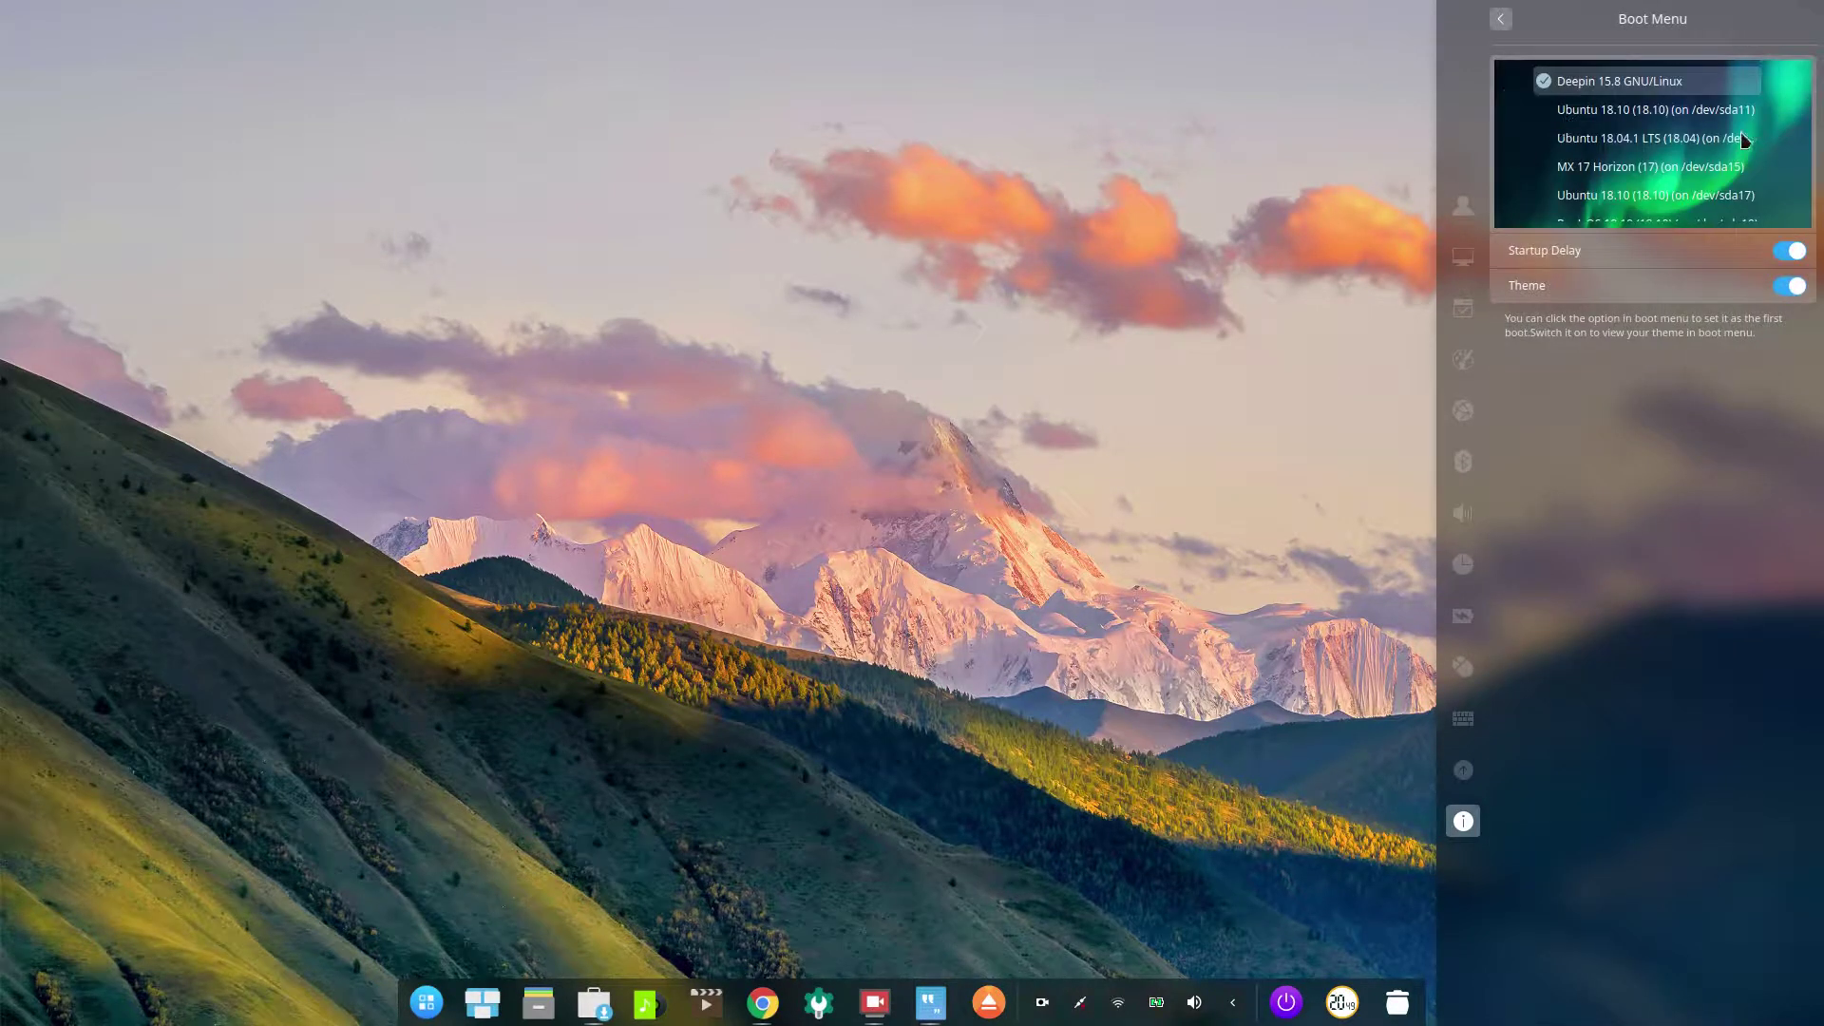
scroll(1689, 133, "down", 3)
scroll(1690, 133, "up", 3)
scroll(1666, 179, "down", 2)
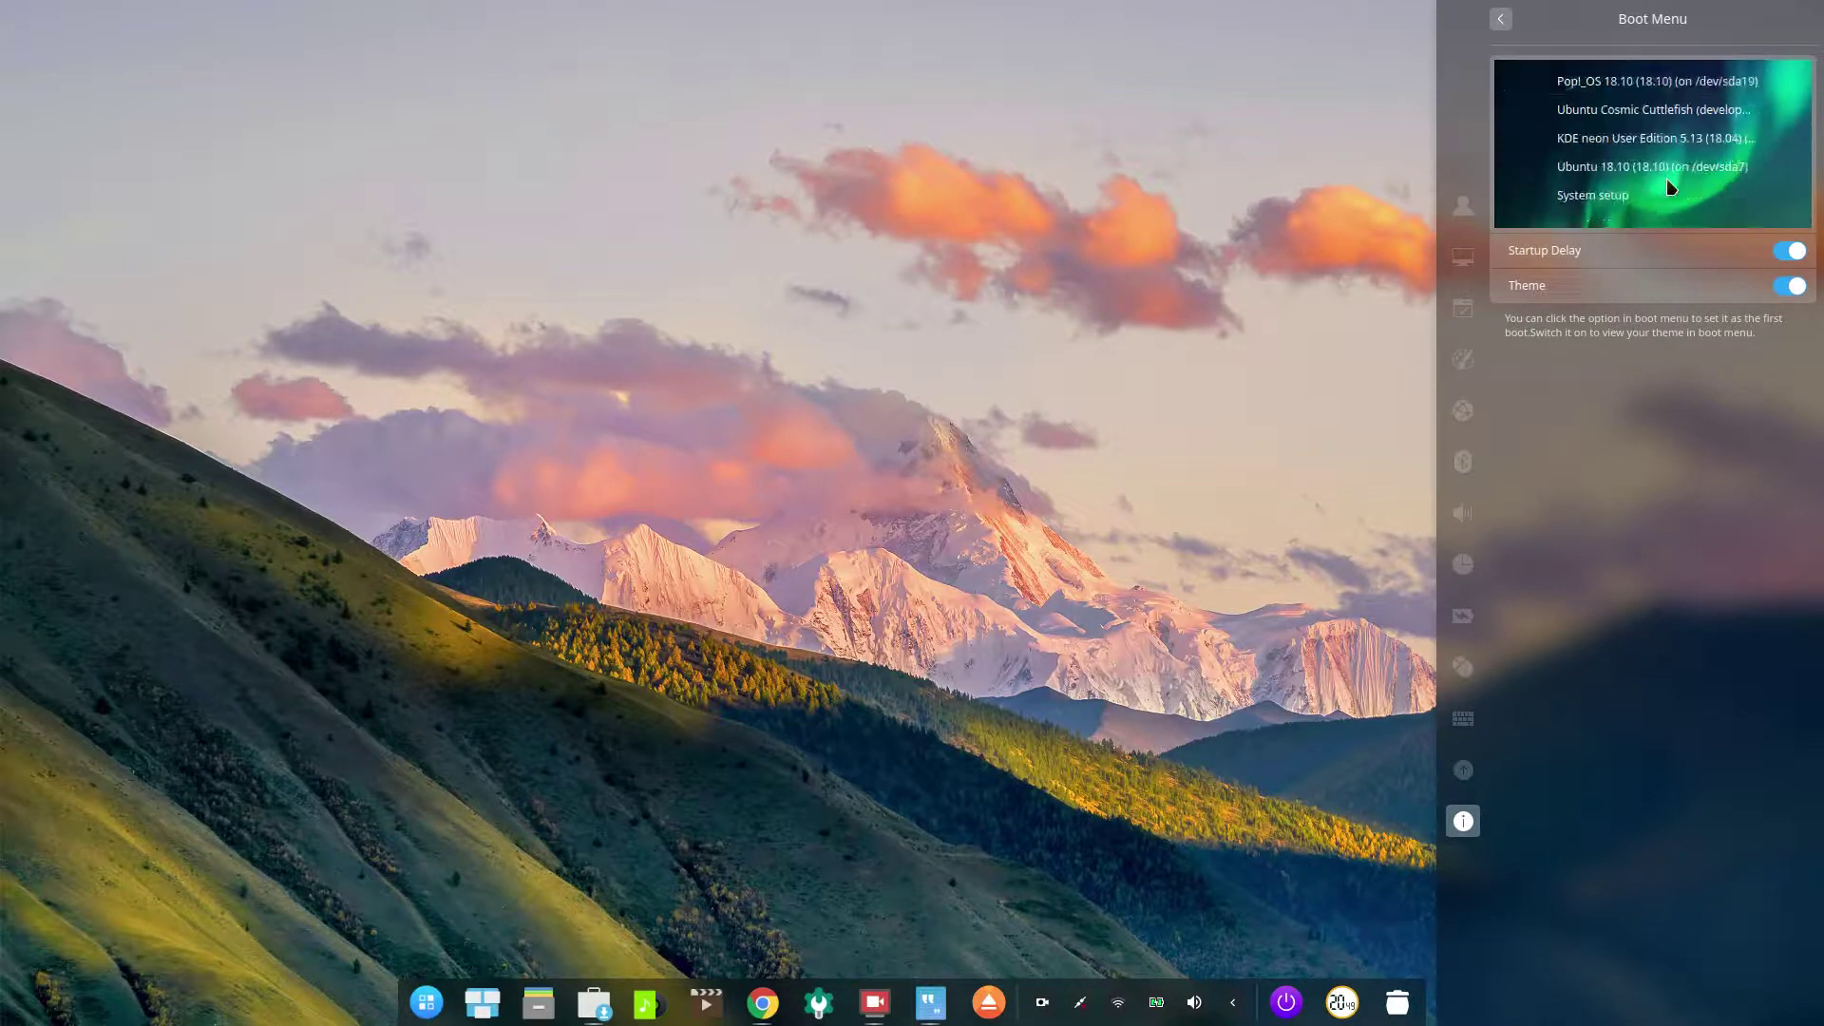
scroll(1666, 179, "up", 2)
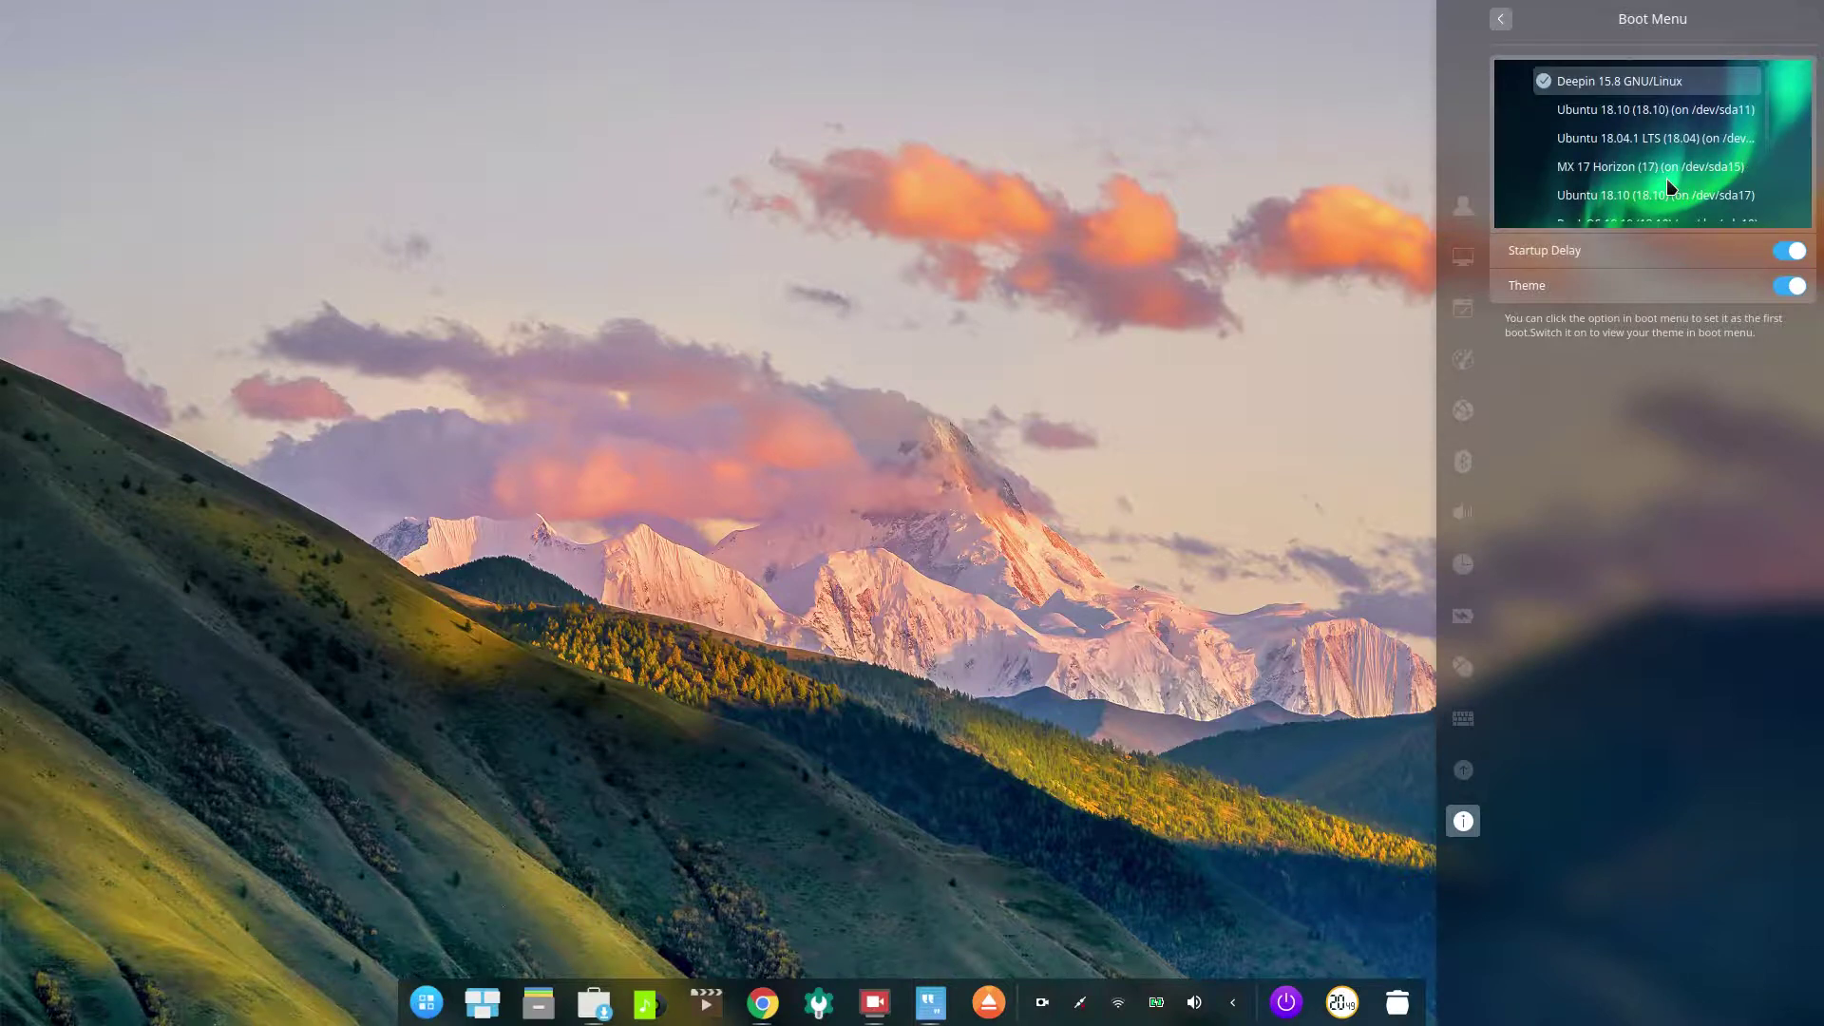
scroll(1667, 178, "down", 2)
scroll(1666, 178, "up", 2)
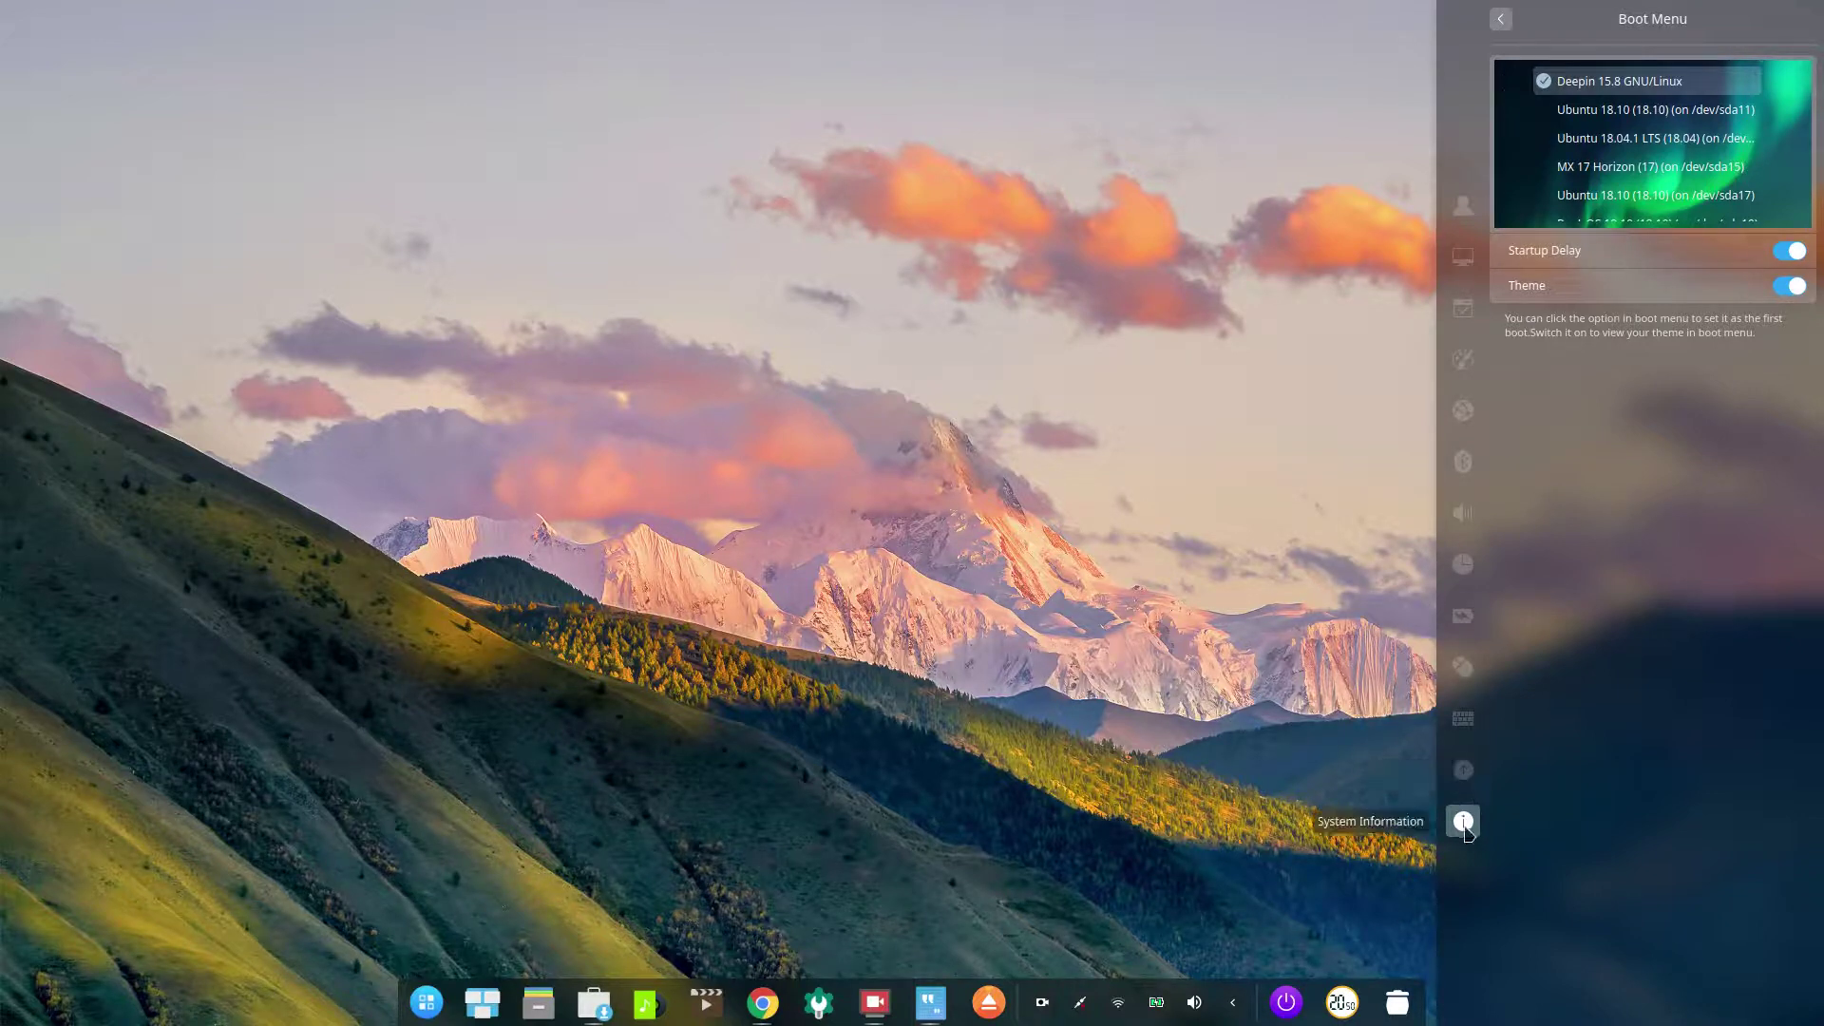
left_click(1500, 19)
left_click(938, 95)
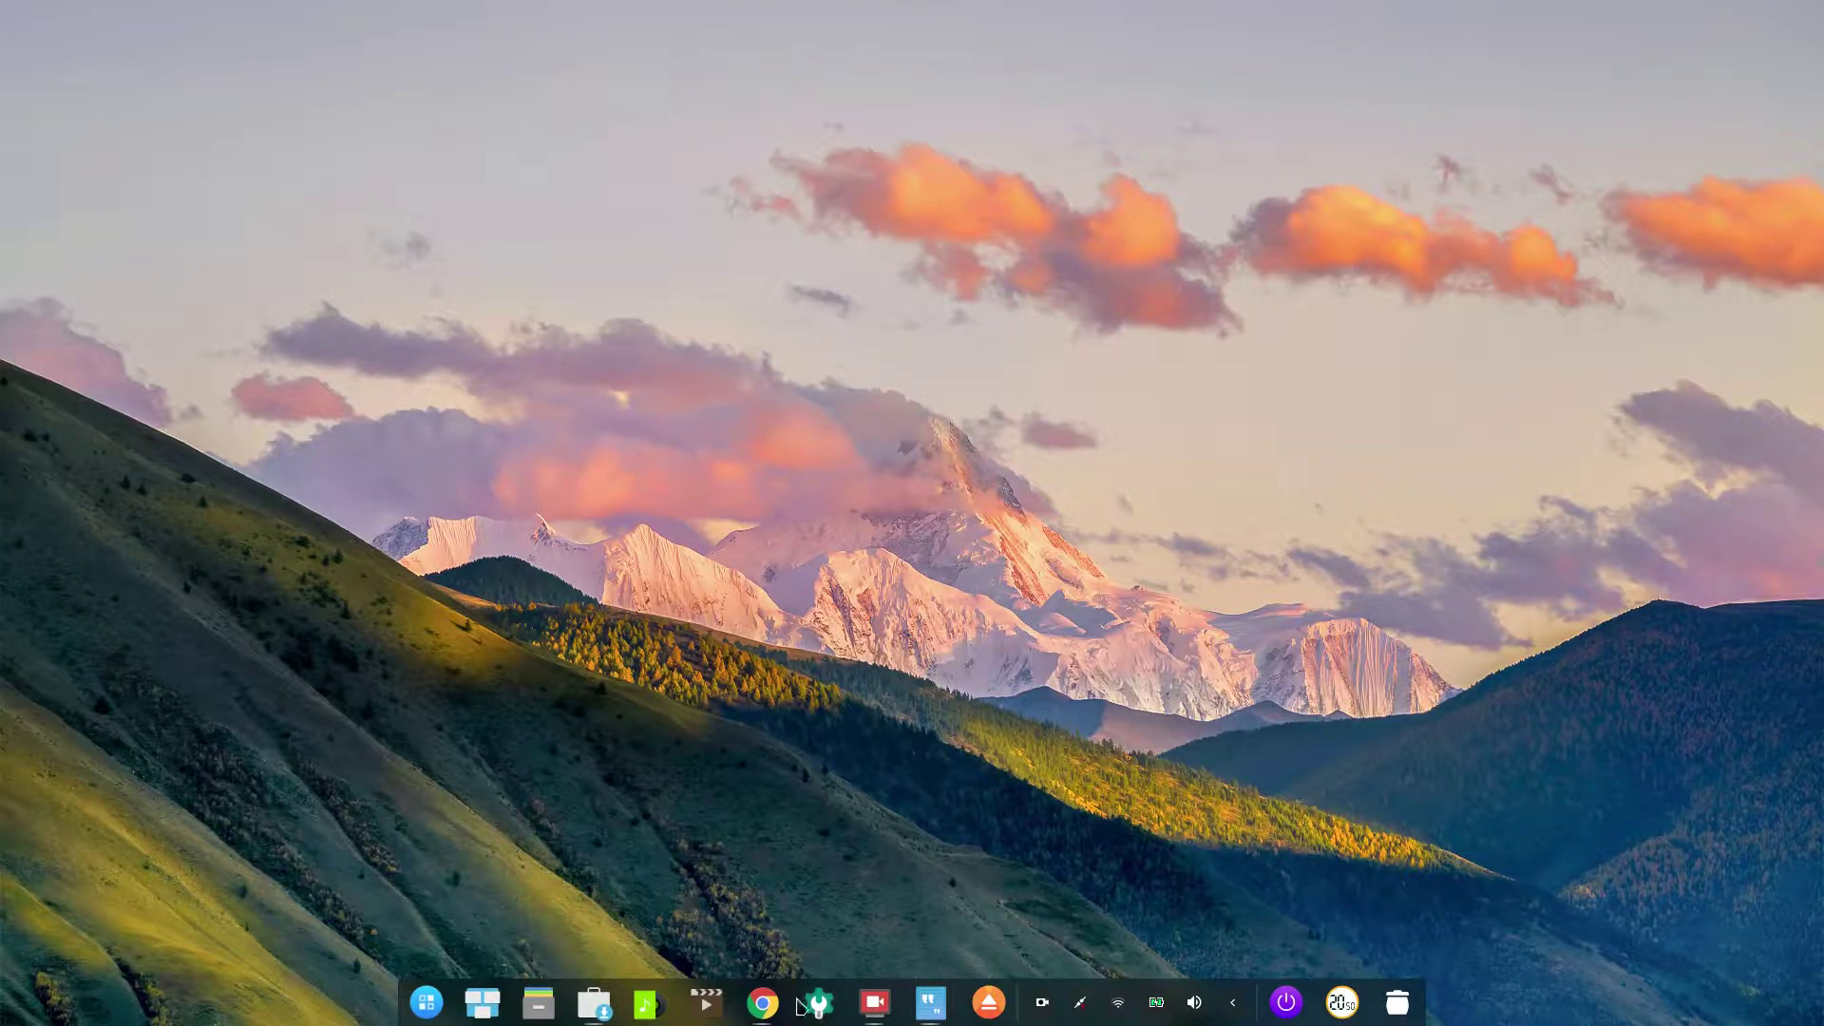
Step: Open the calendar from the dock clock, check its options including First Day of Week, and close it
left_click(1349, 1009)
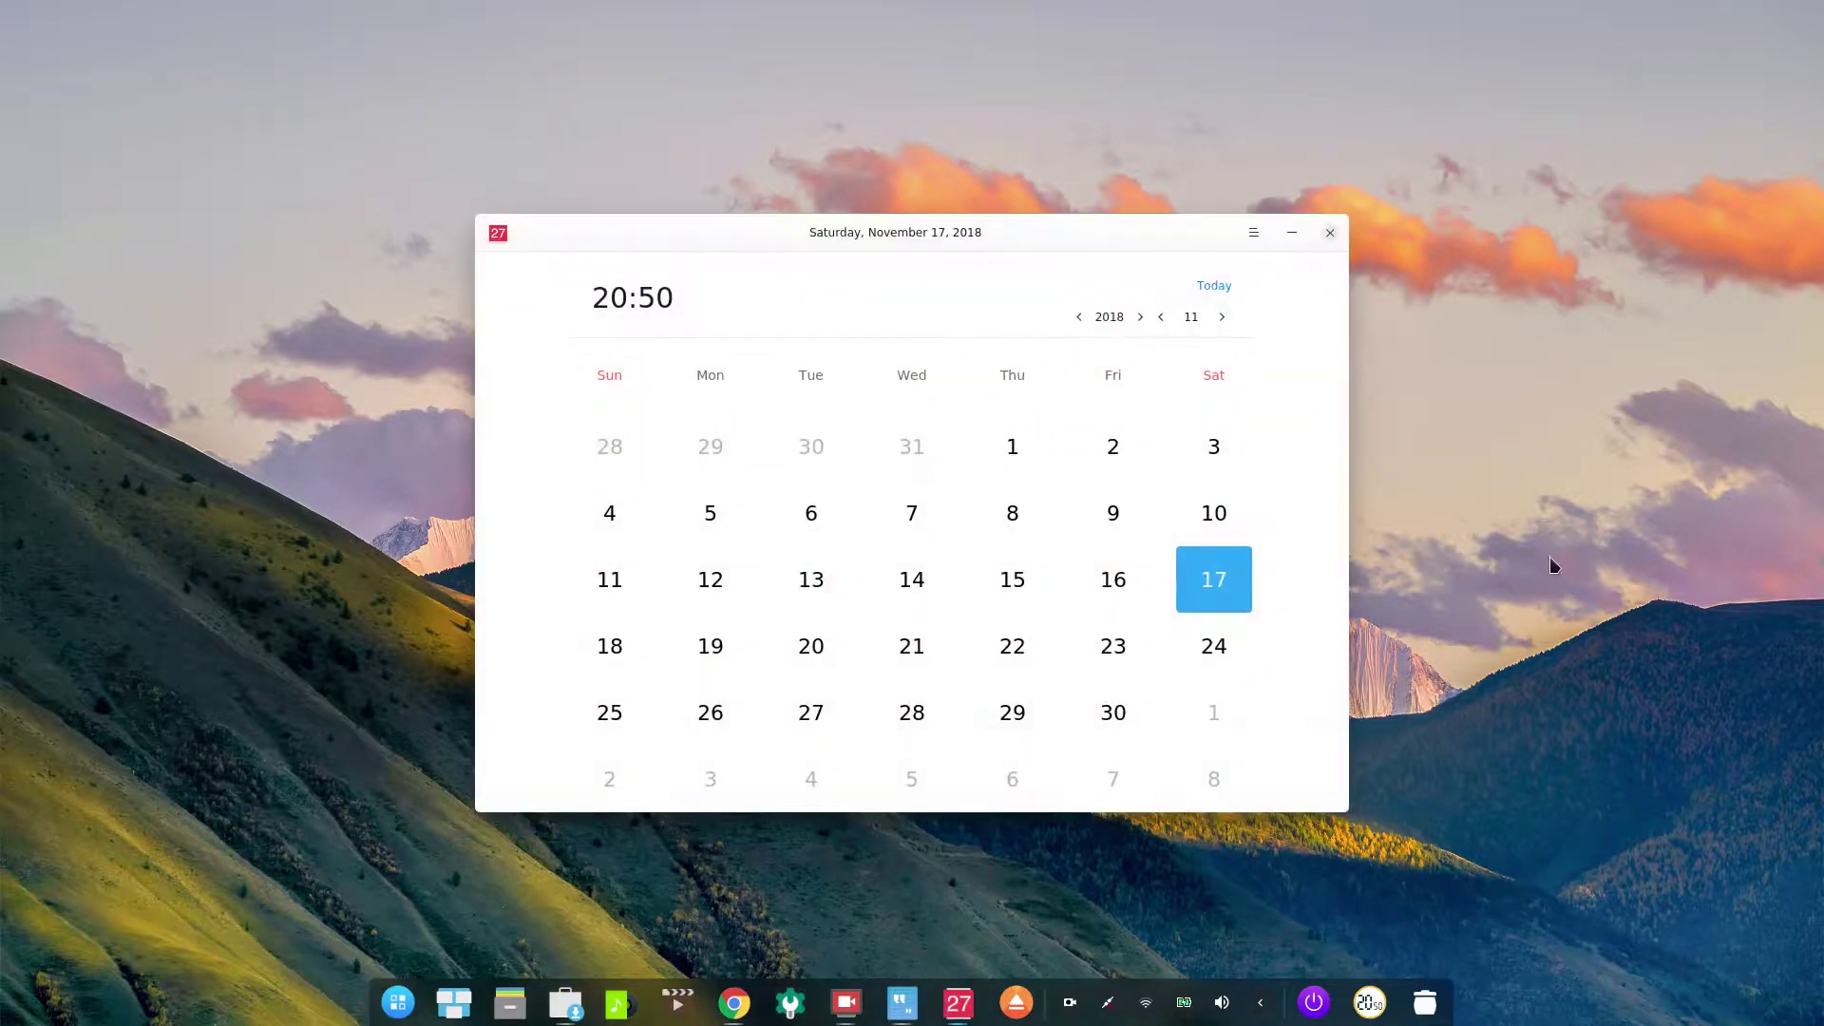
left_click(1261, 232)
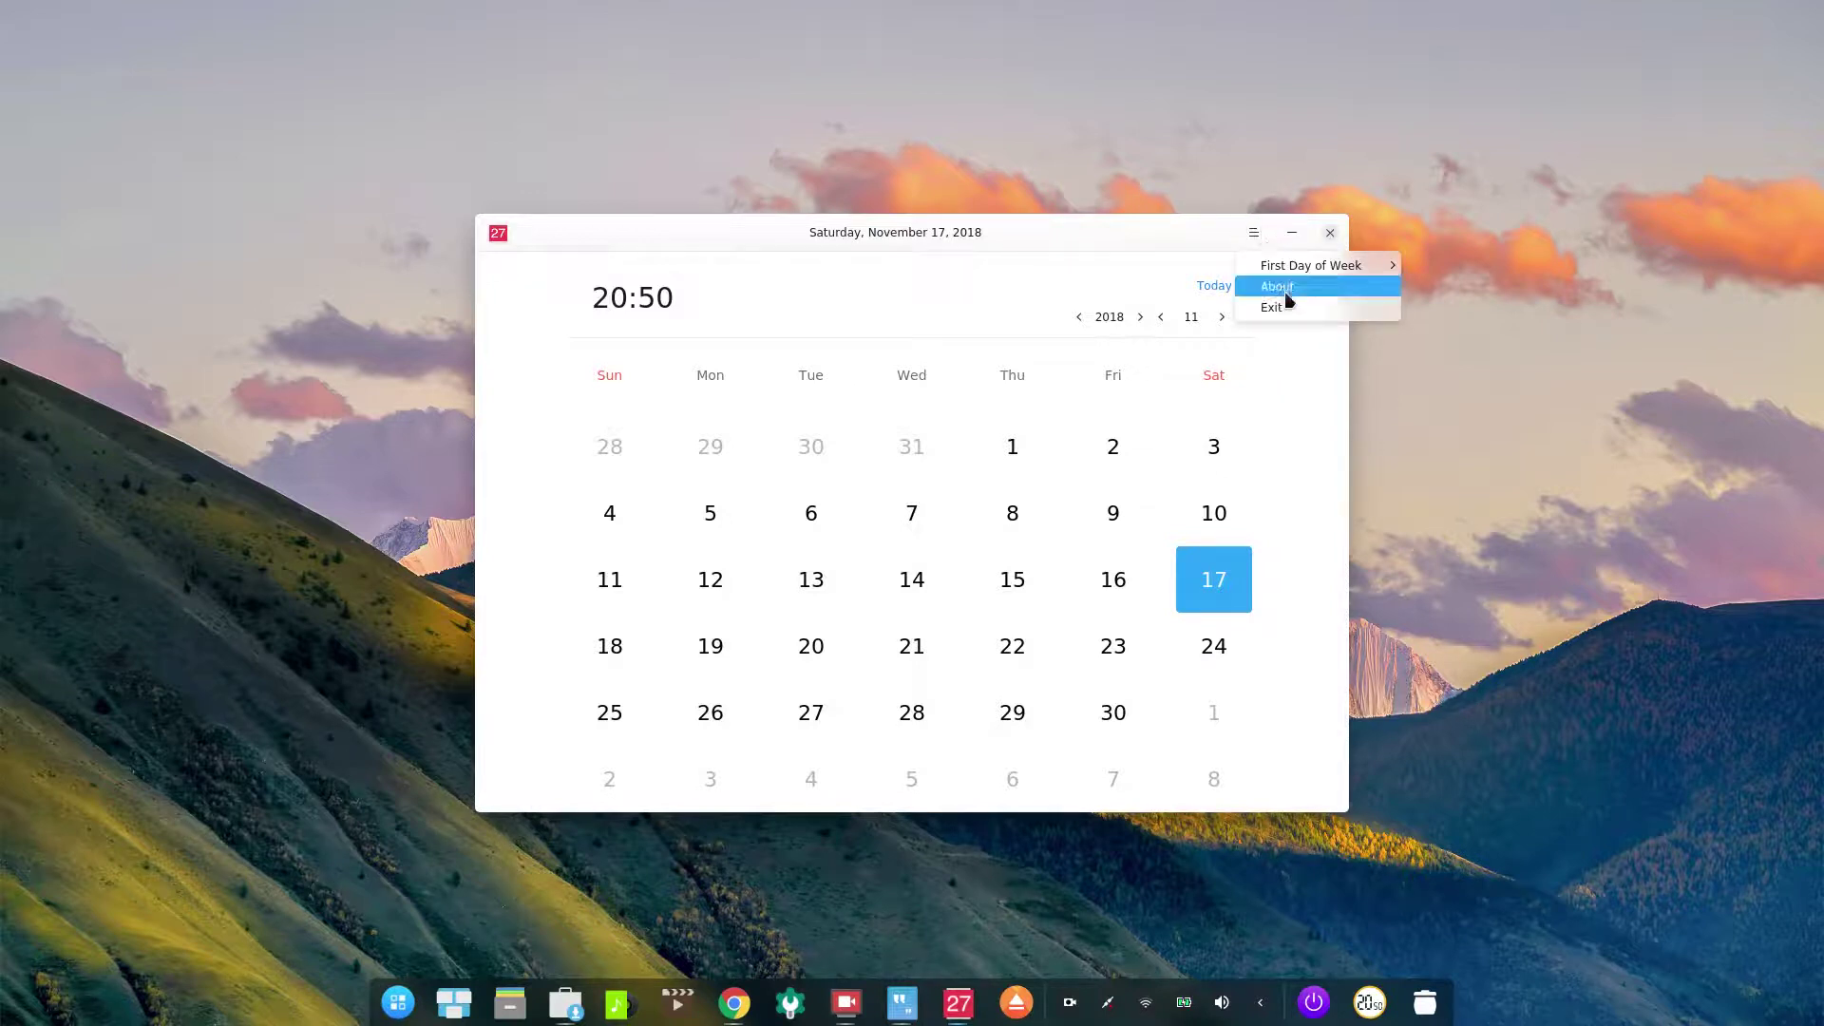
mouse_move(1293, 273)
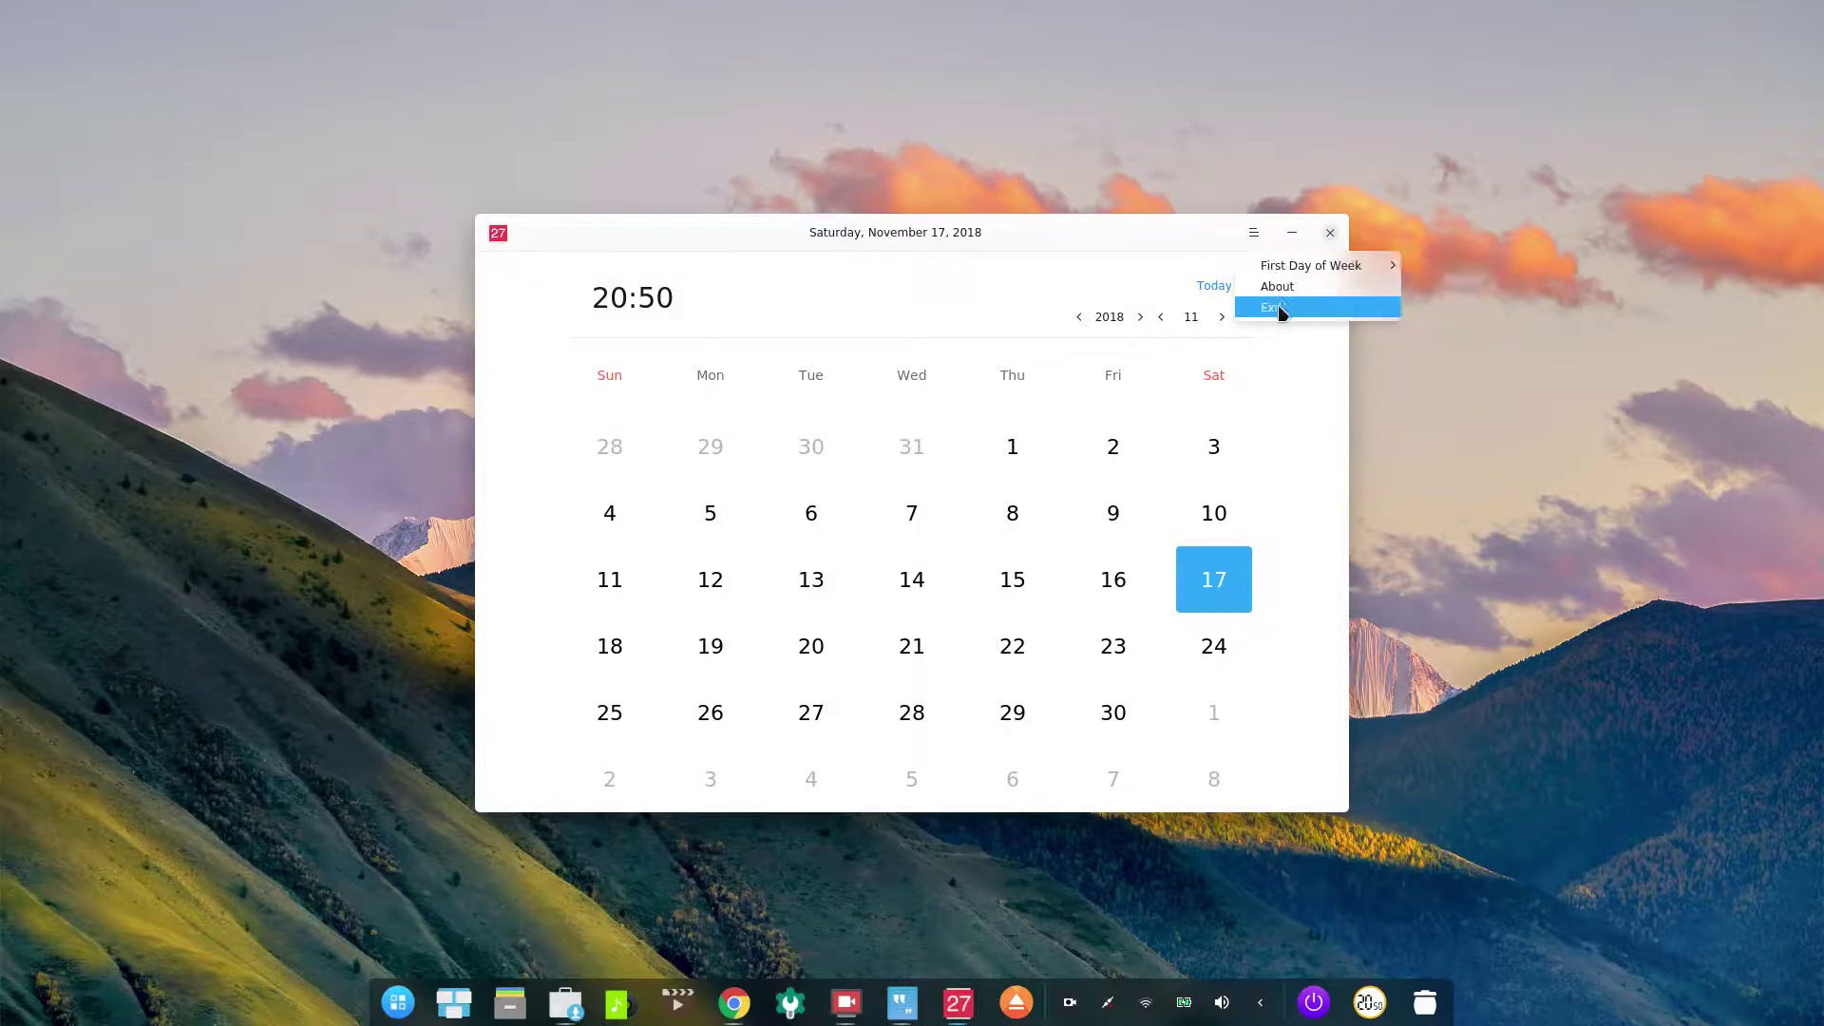
left_click(1094, 259)
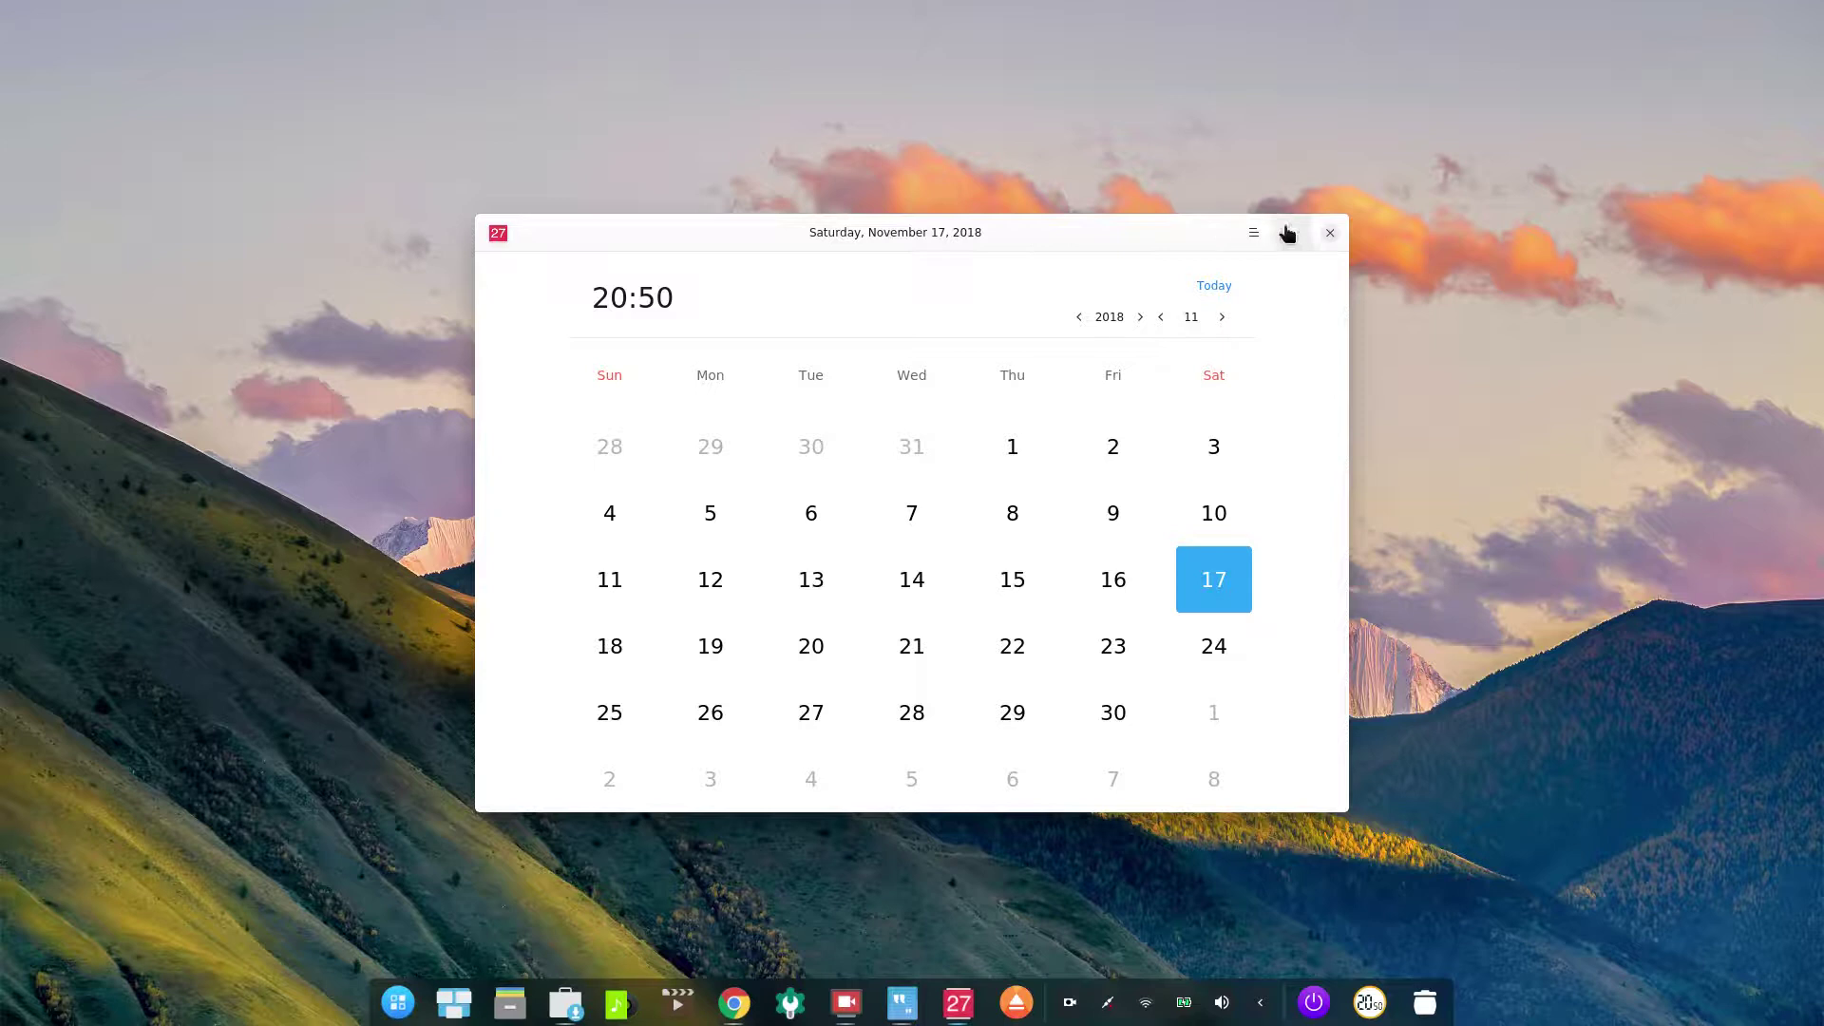
left_click(1252, 234)
left_click(1252, 234)
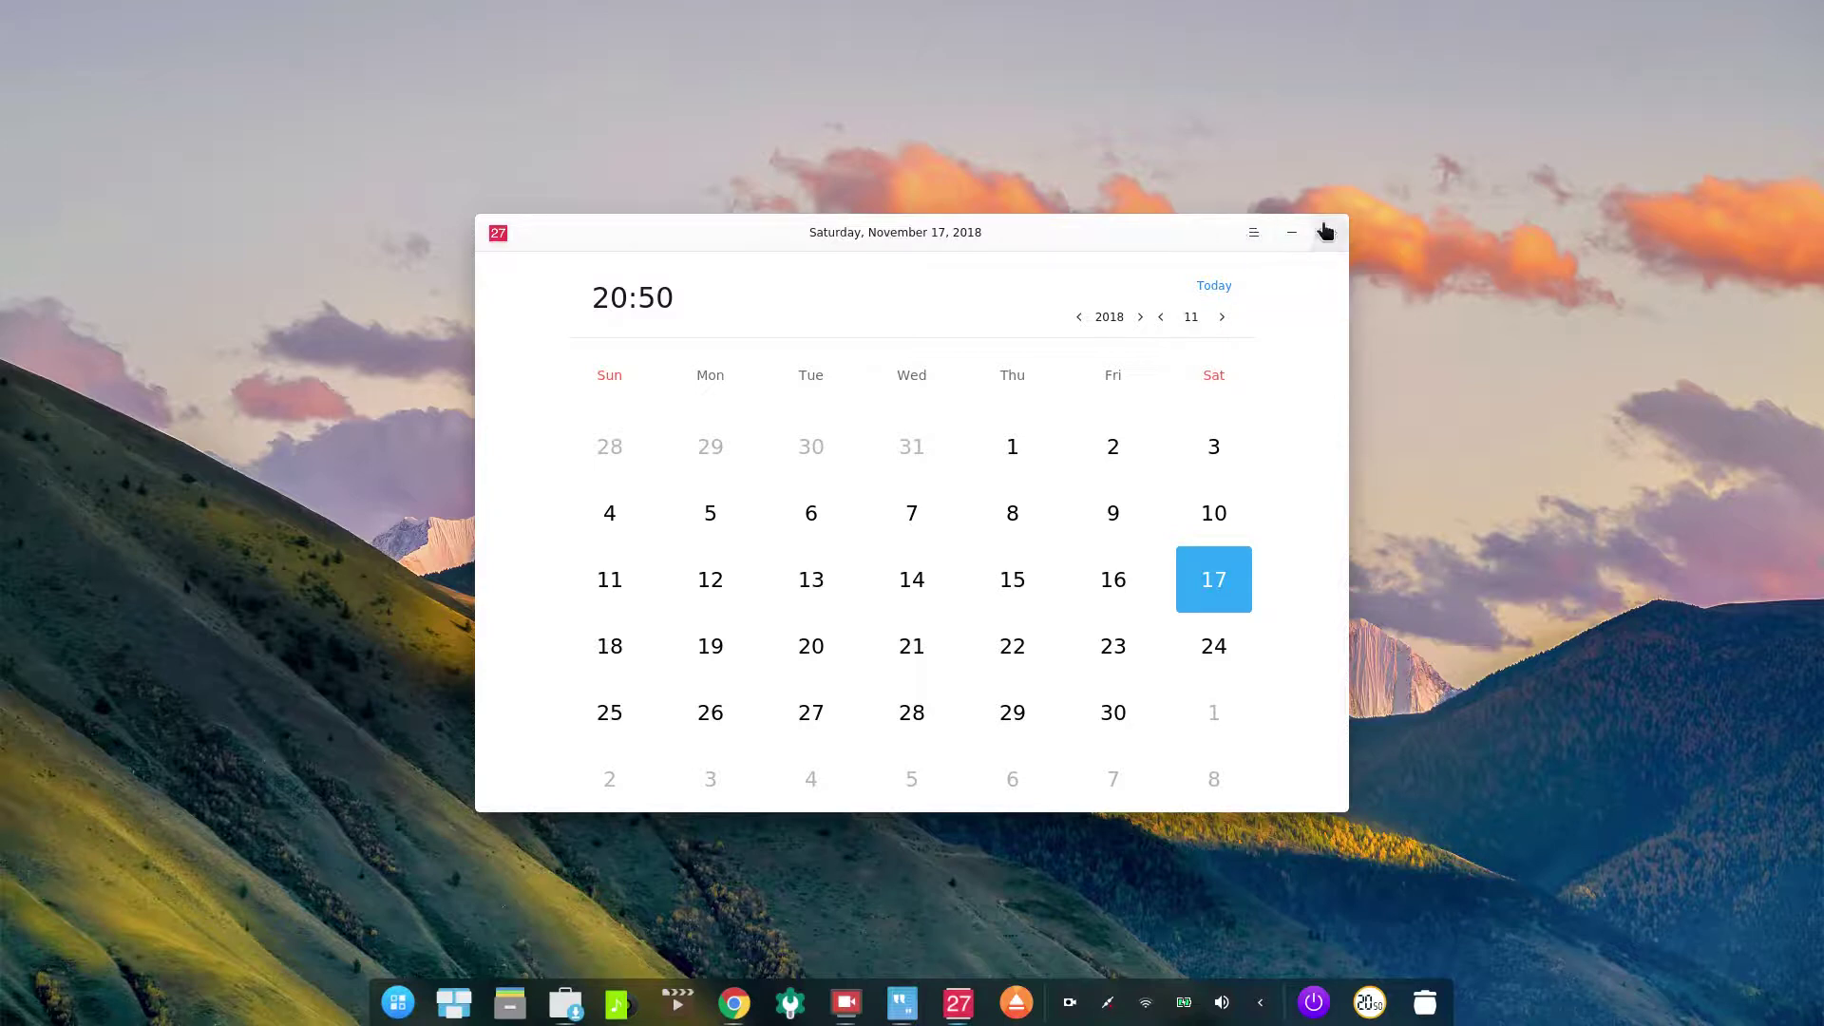
left_click(1331, 233)
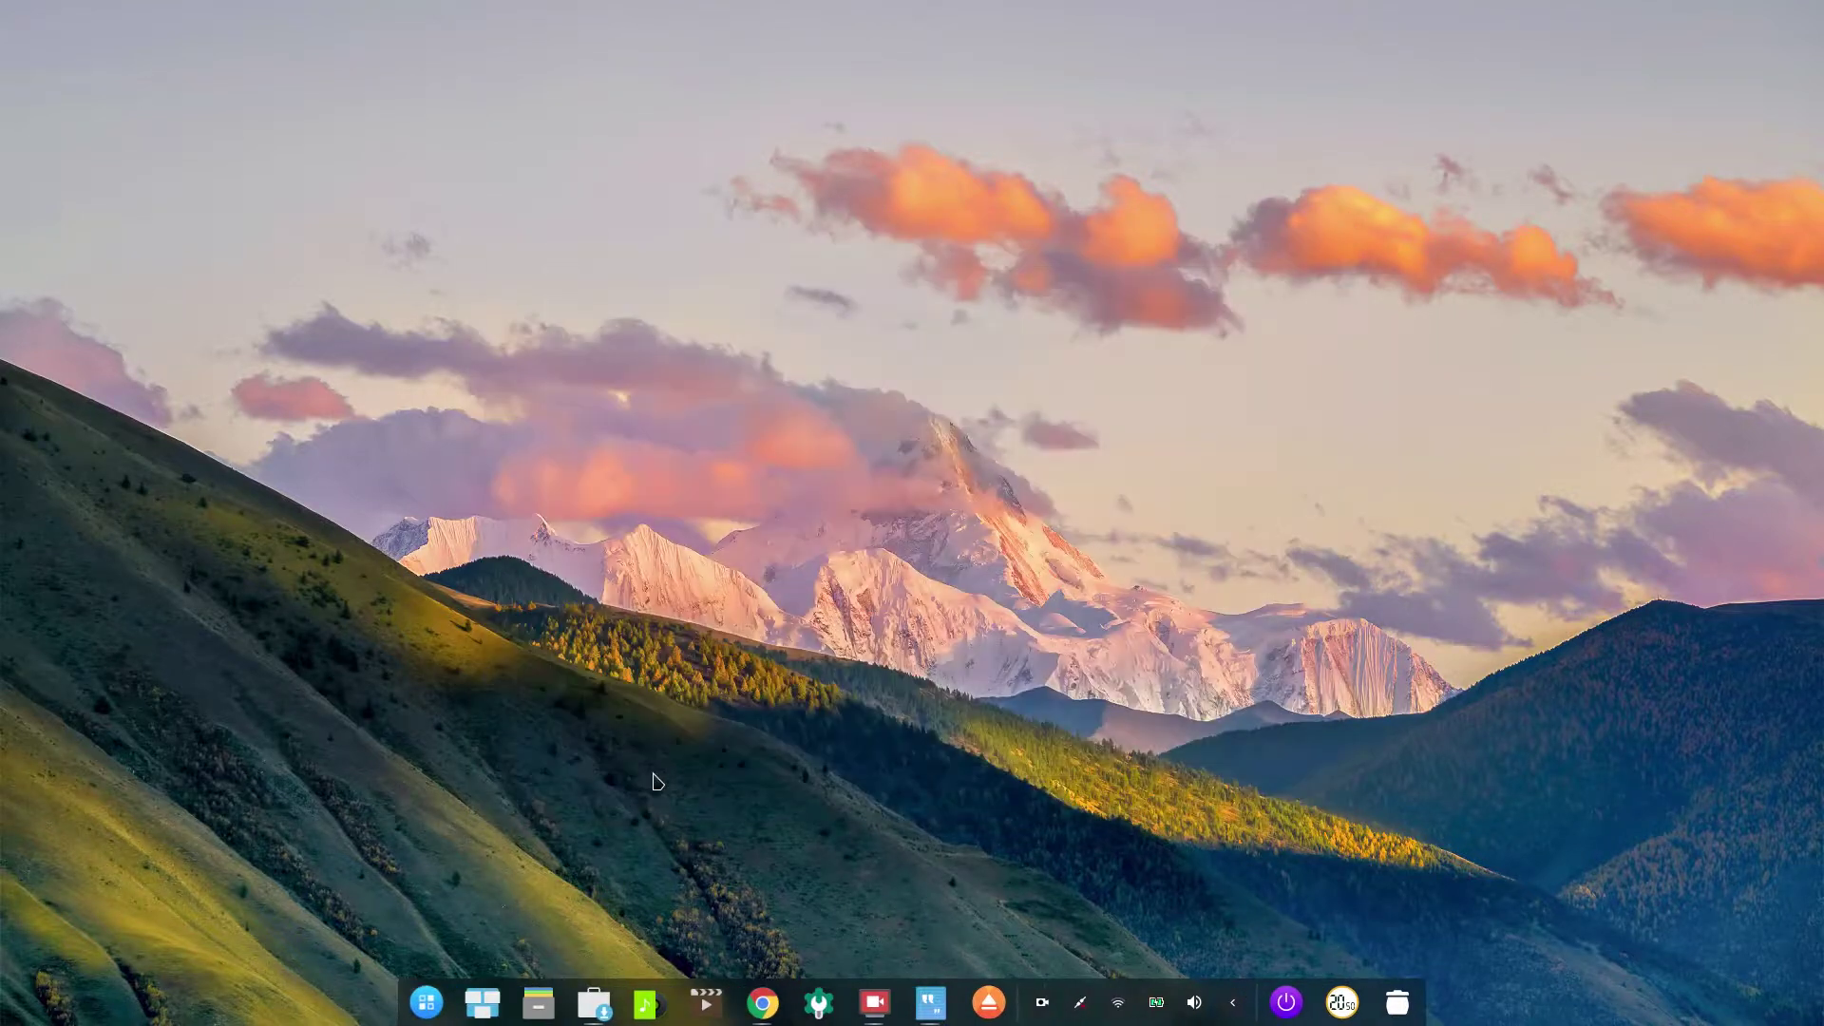
Step: Search the app launcher for "cal", open Deepin Calendar from the results, check its options and close it
key("super")
type("cal")
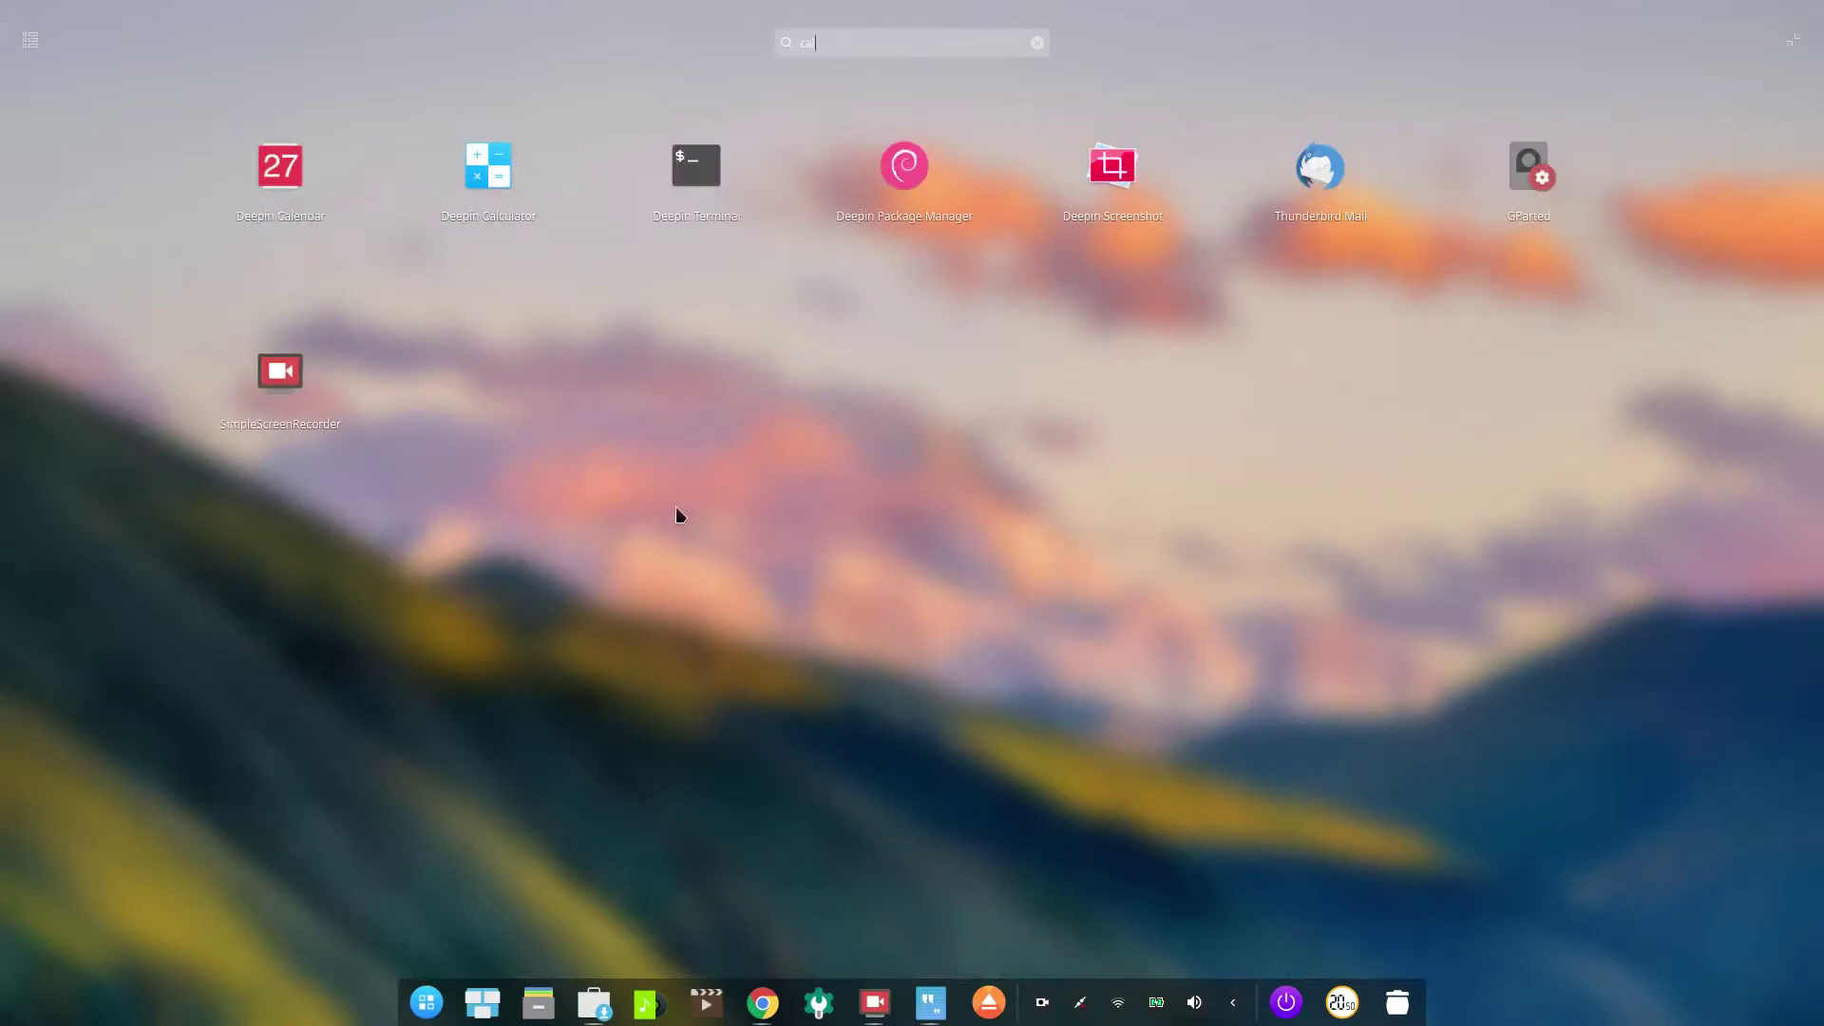
left_click(314, 140)
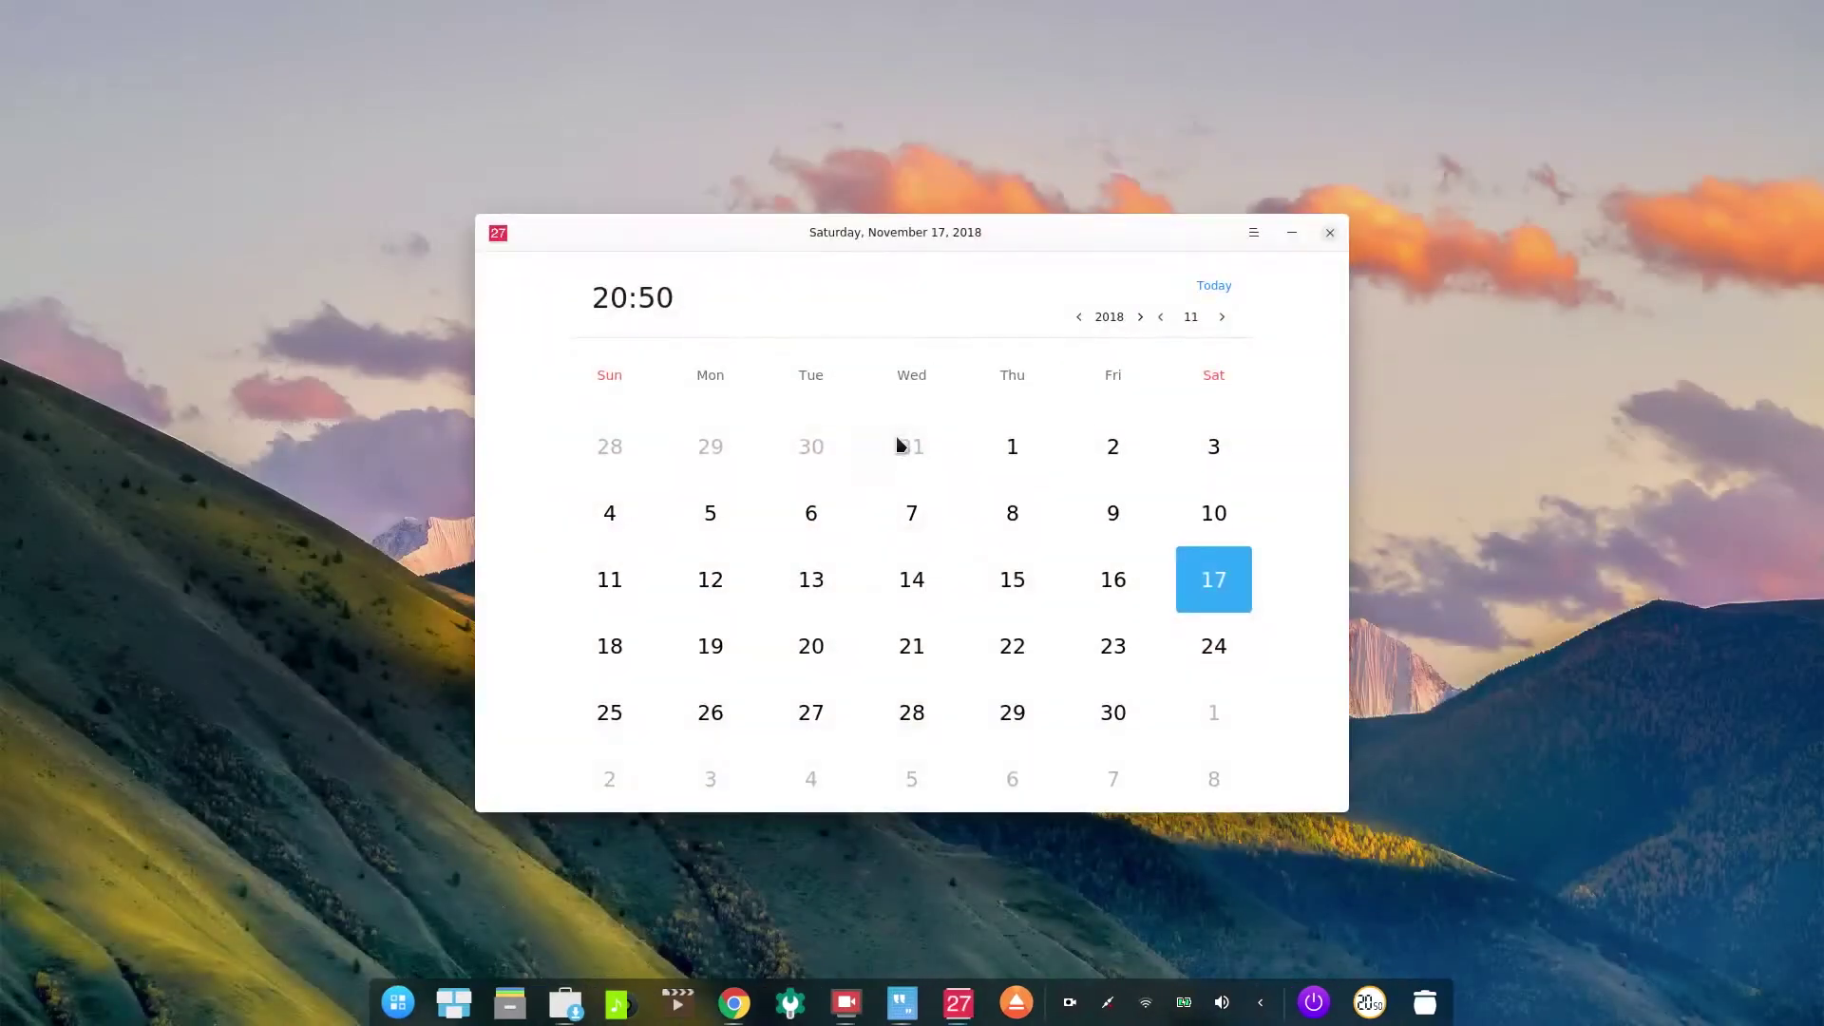
left_click(1256, 235)
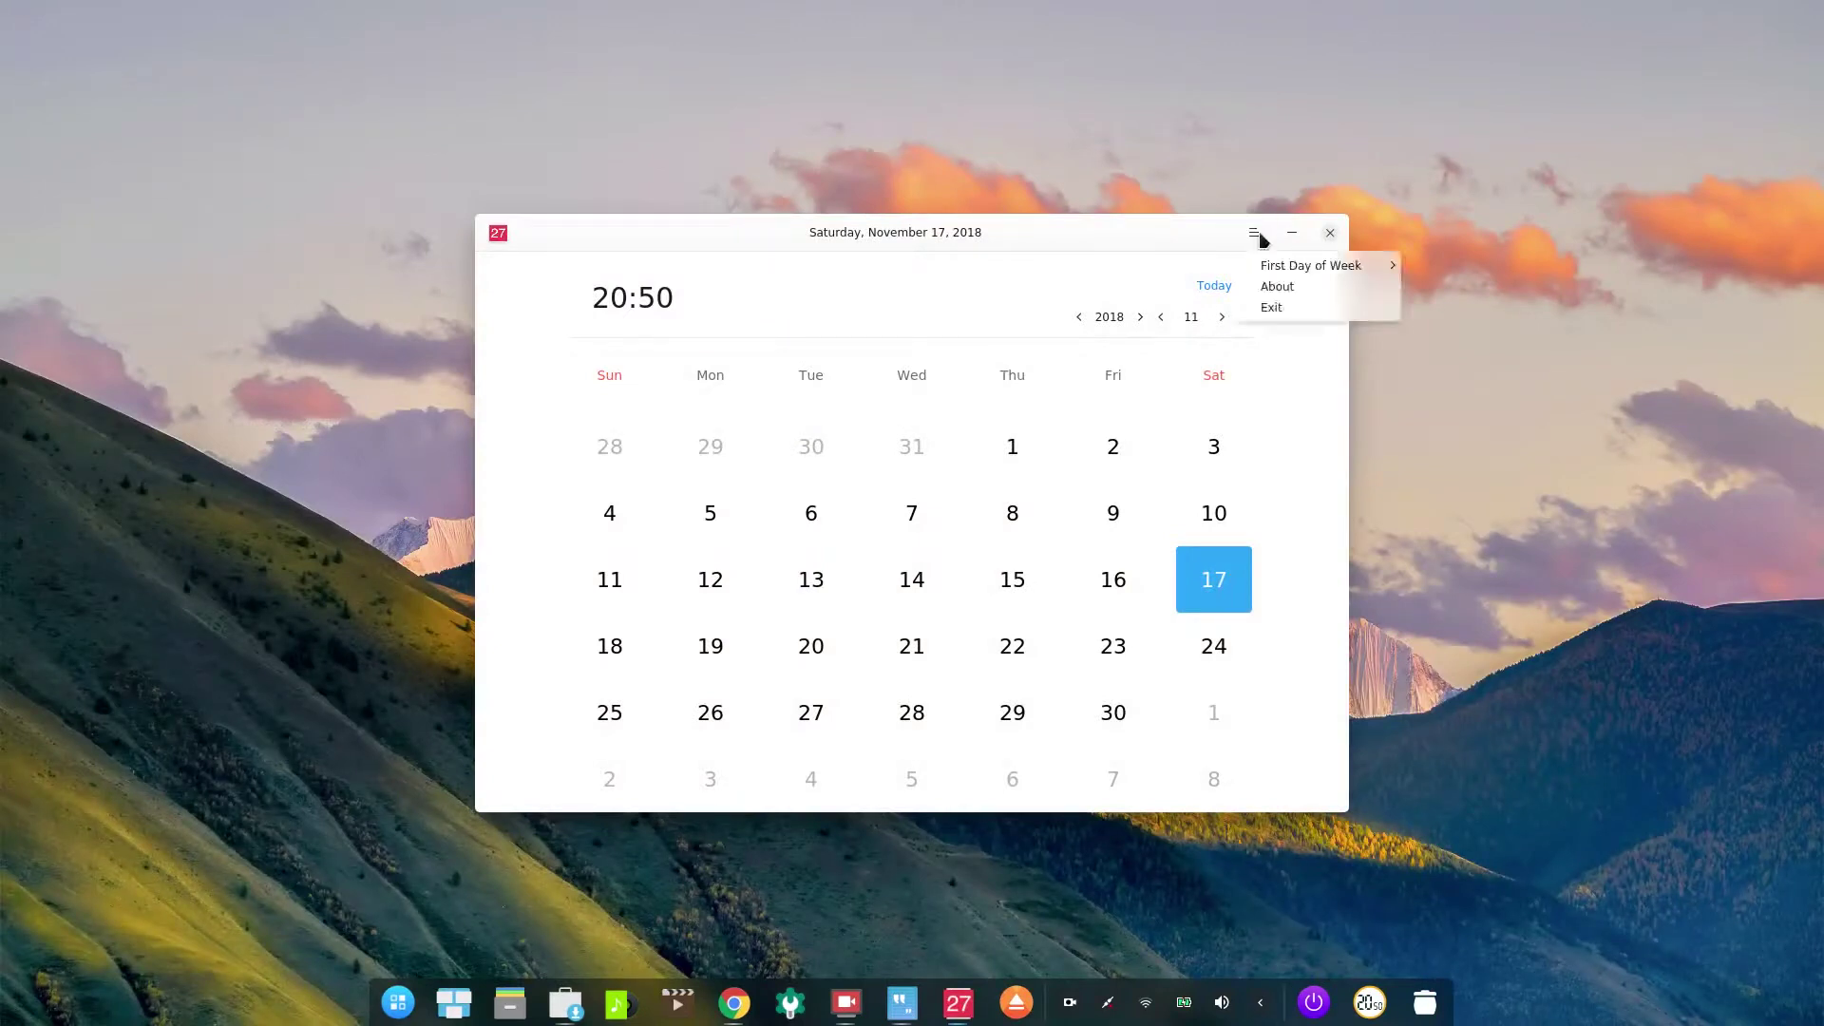
left_click(1178, 233)
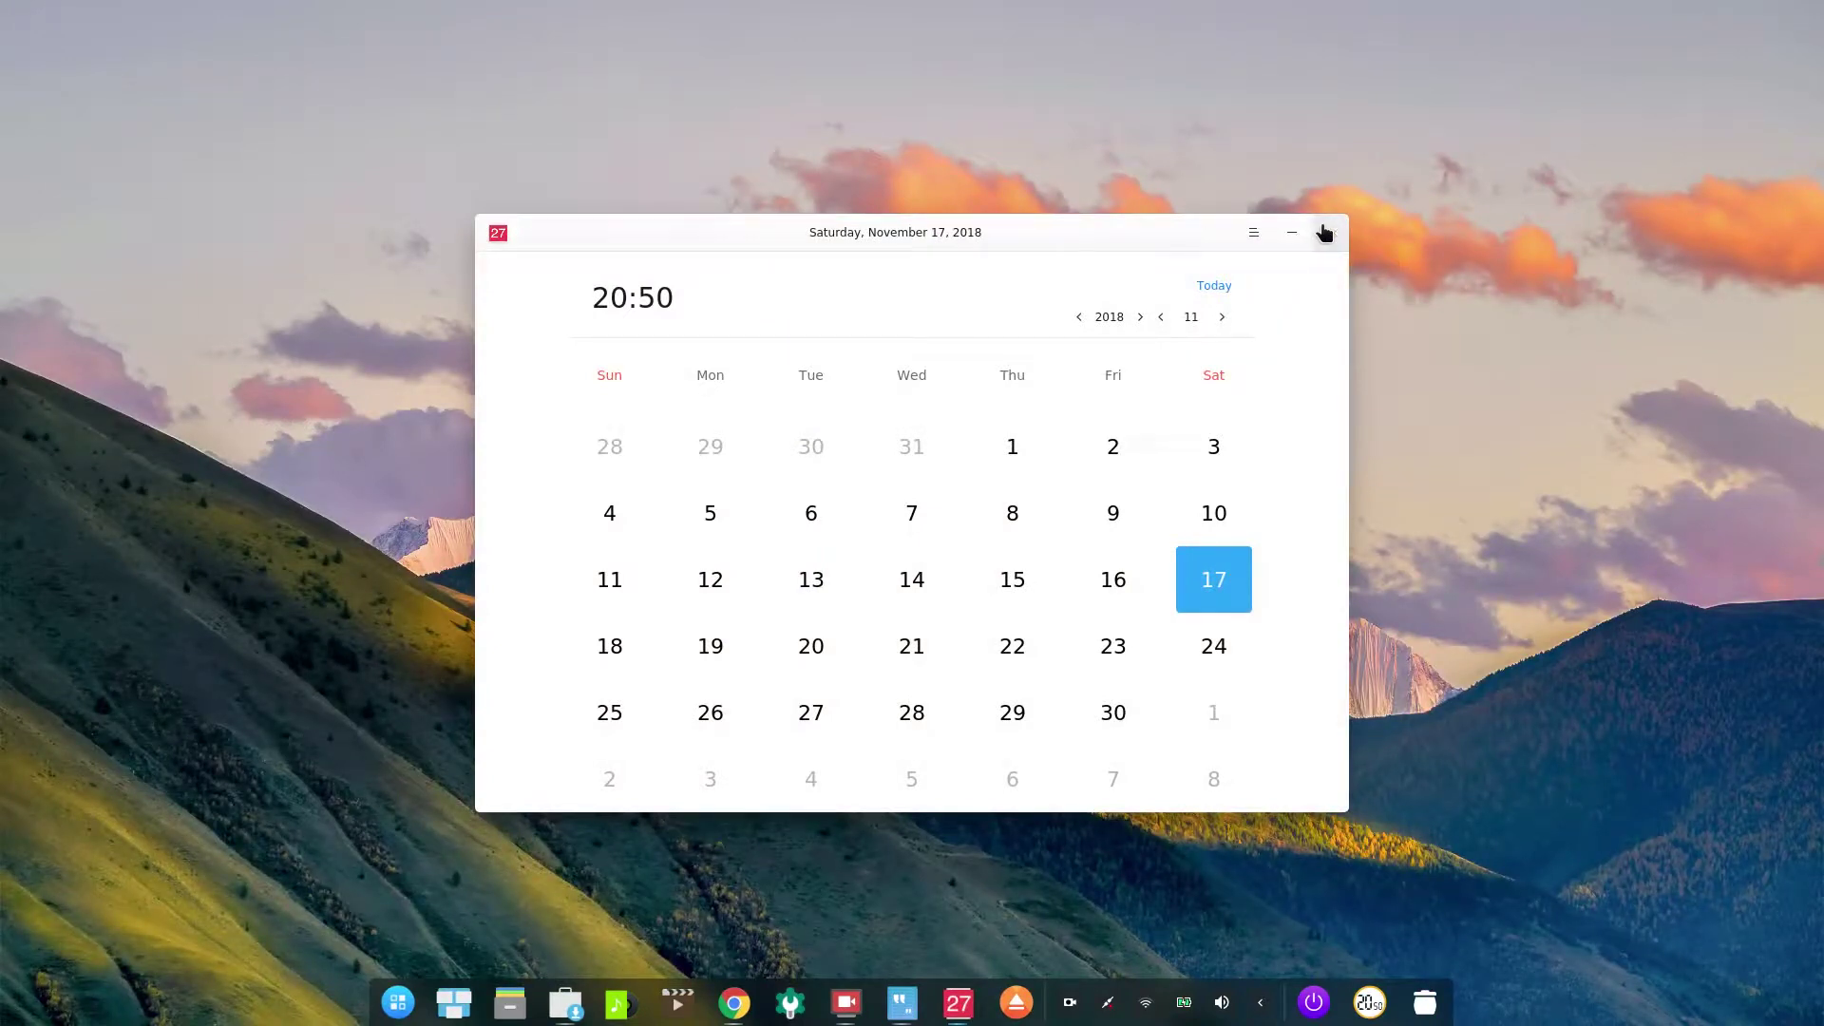
left_click(1325, 233)
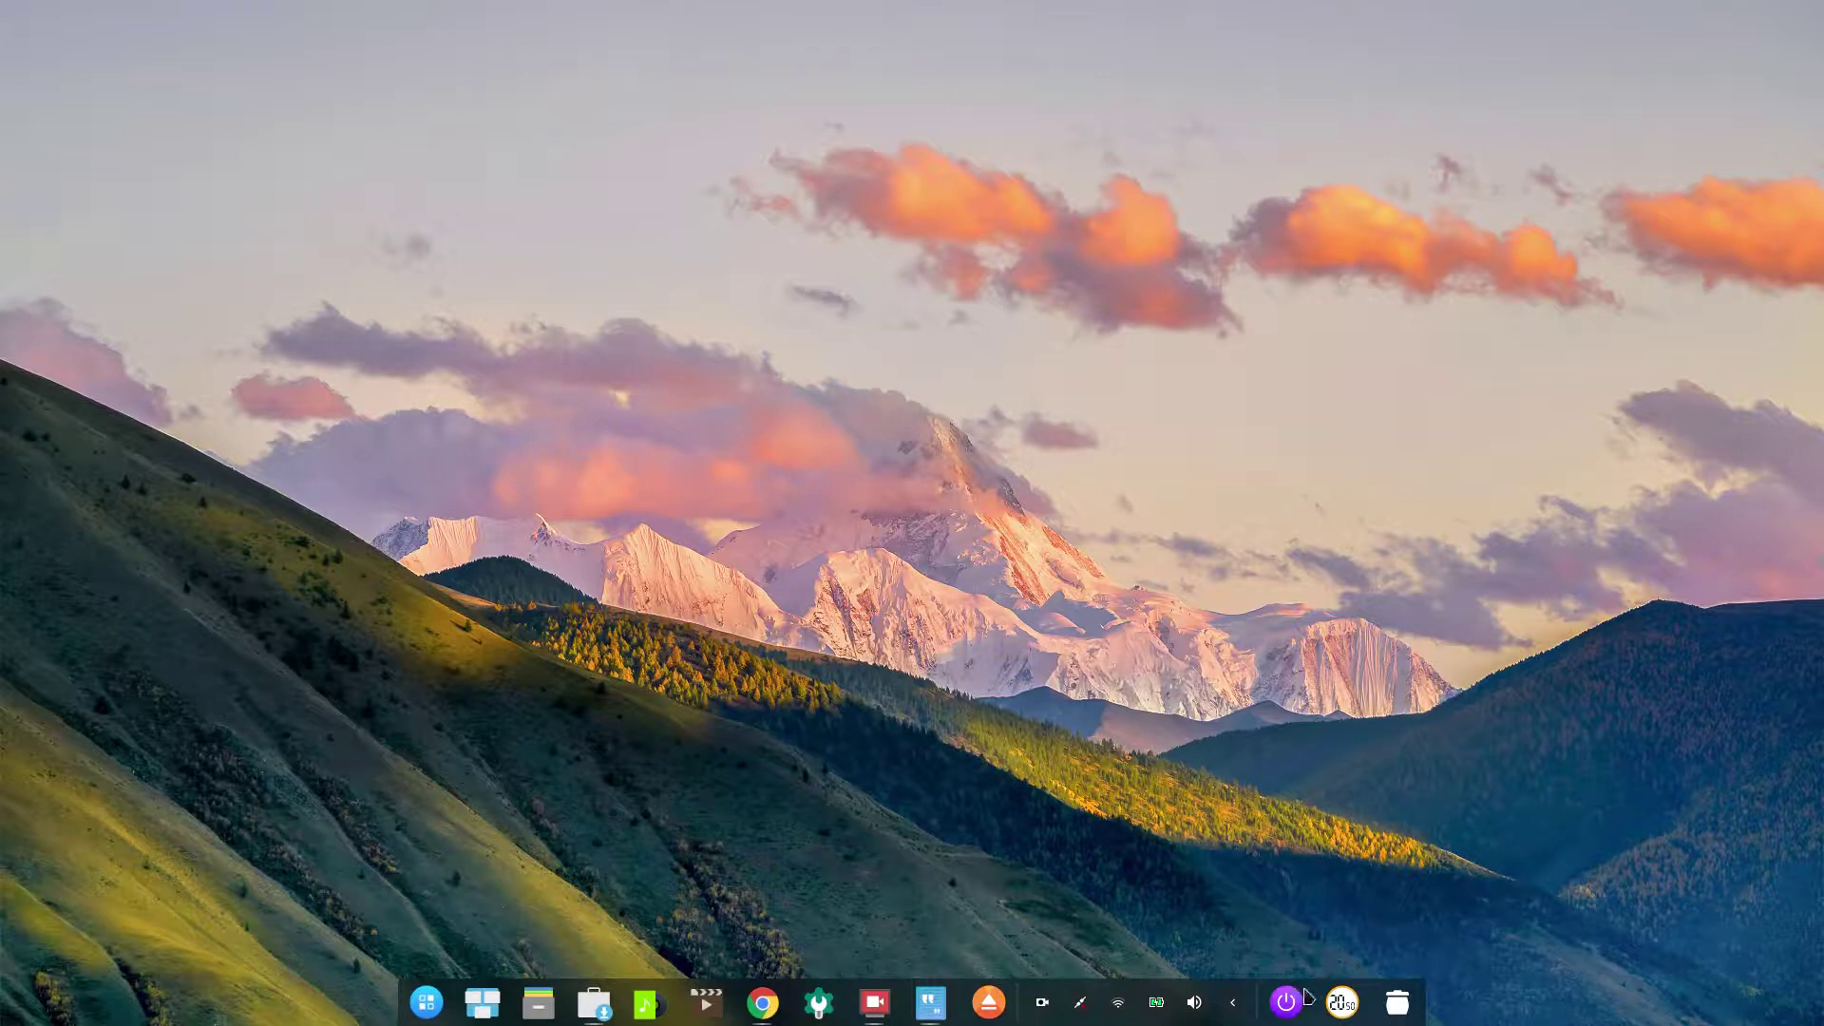
Step: Reopen the calendar from the dock clock, switch to October 2018 and select the 17th and the 10th
left_click(1342, 1007)
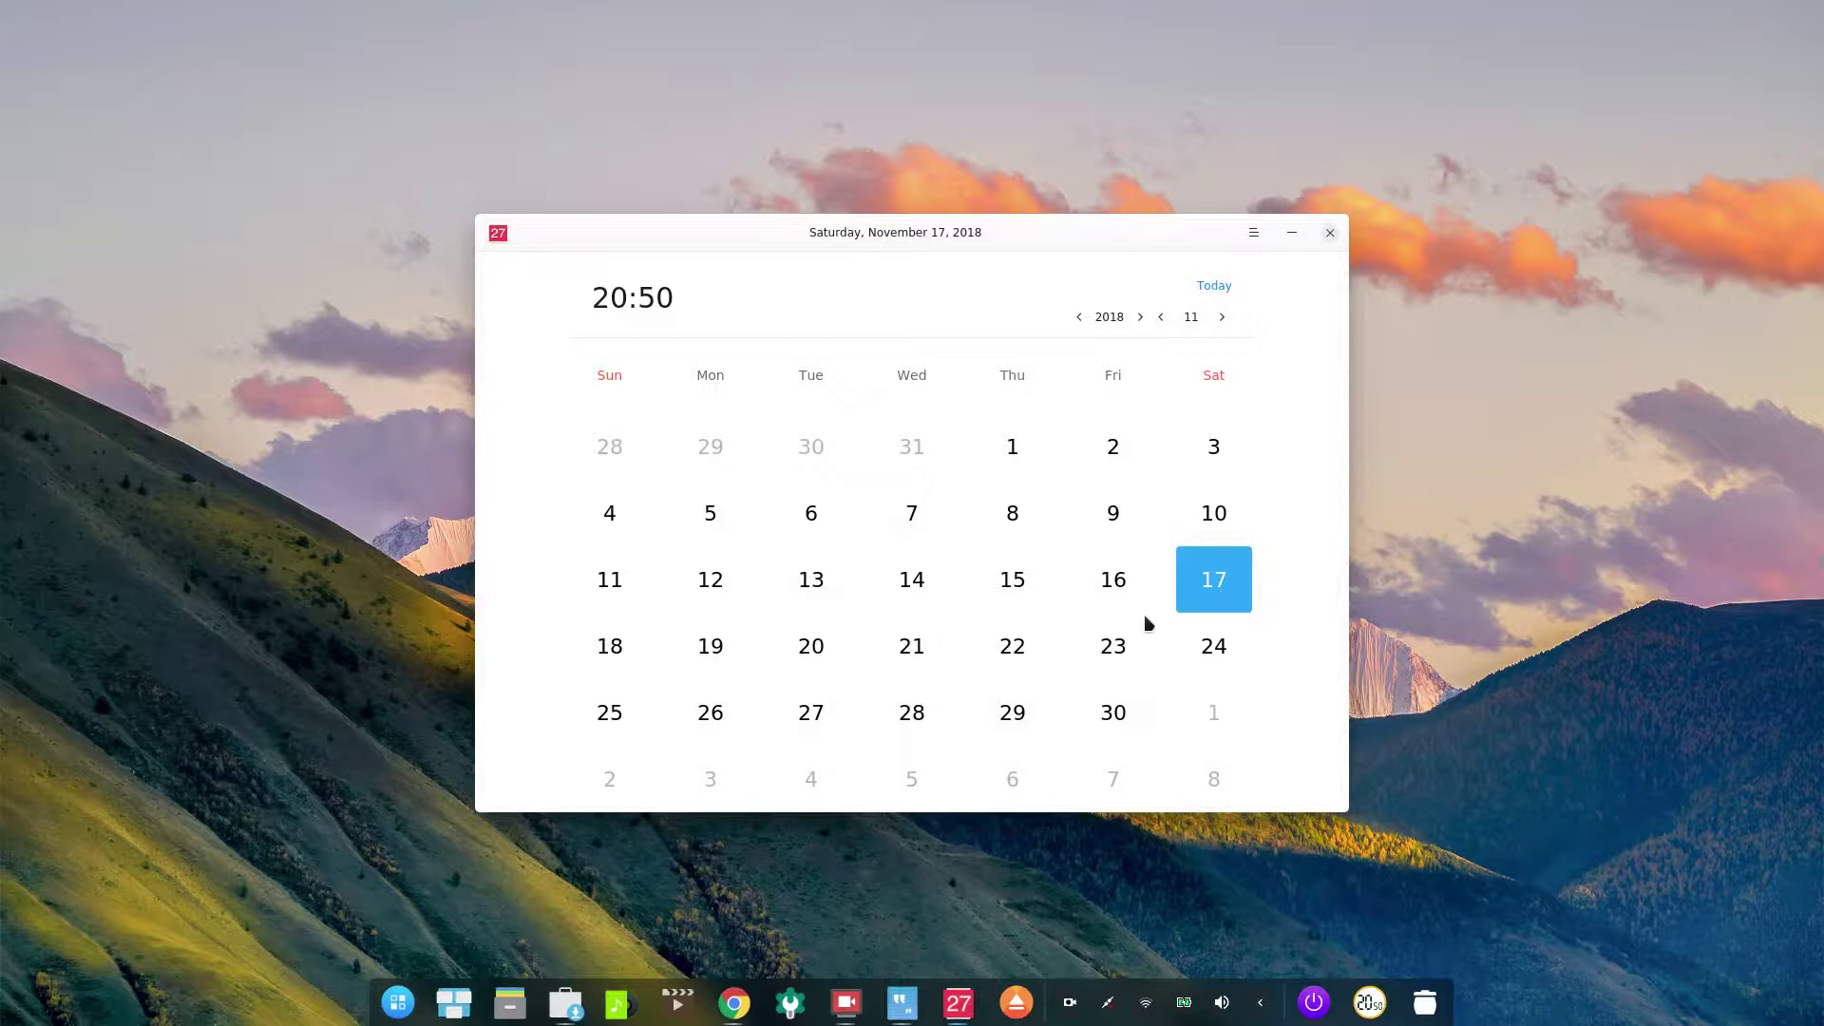
left_click(920, 454)
left_click(917, 562)
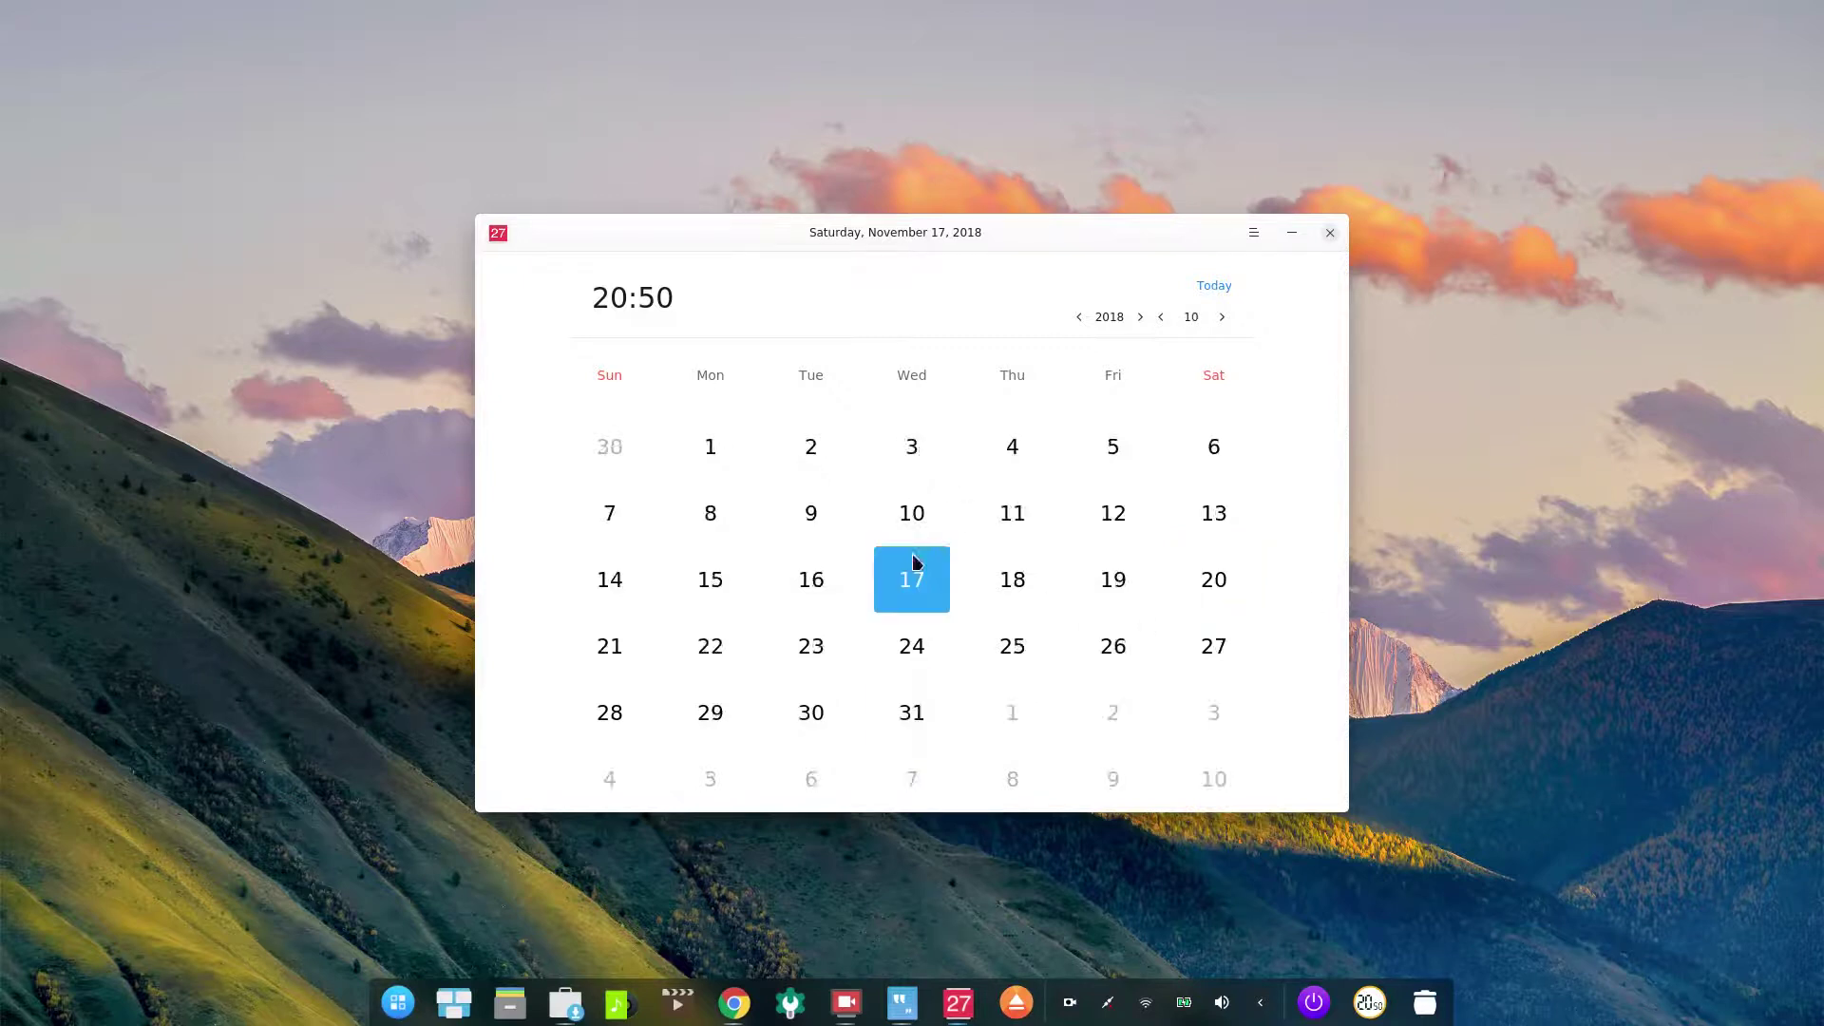
left_click(904, 511)
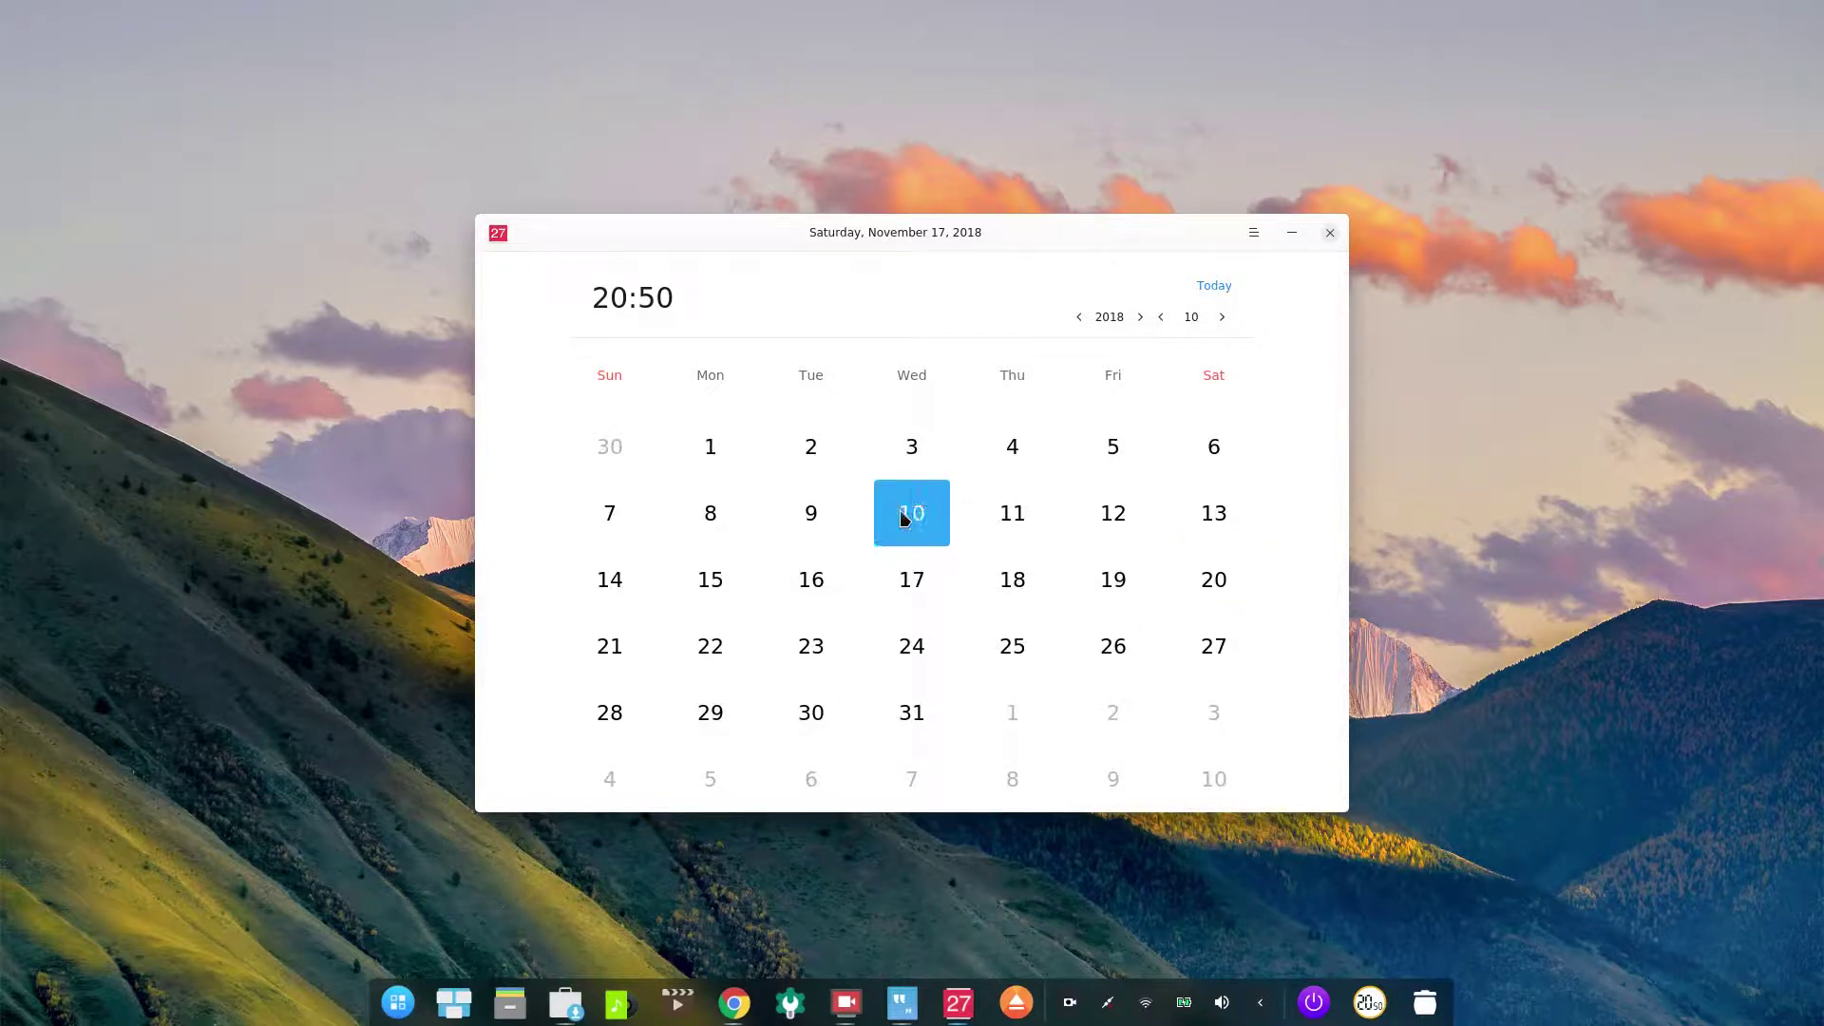
Step: Check the calendar's options and title bar for further functions, and close the calendar
left_click(1250, 235)
left_click(1218, 244)
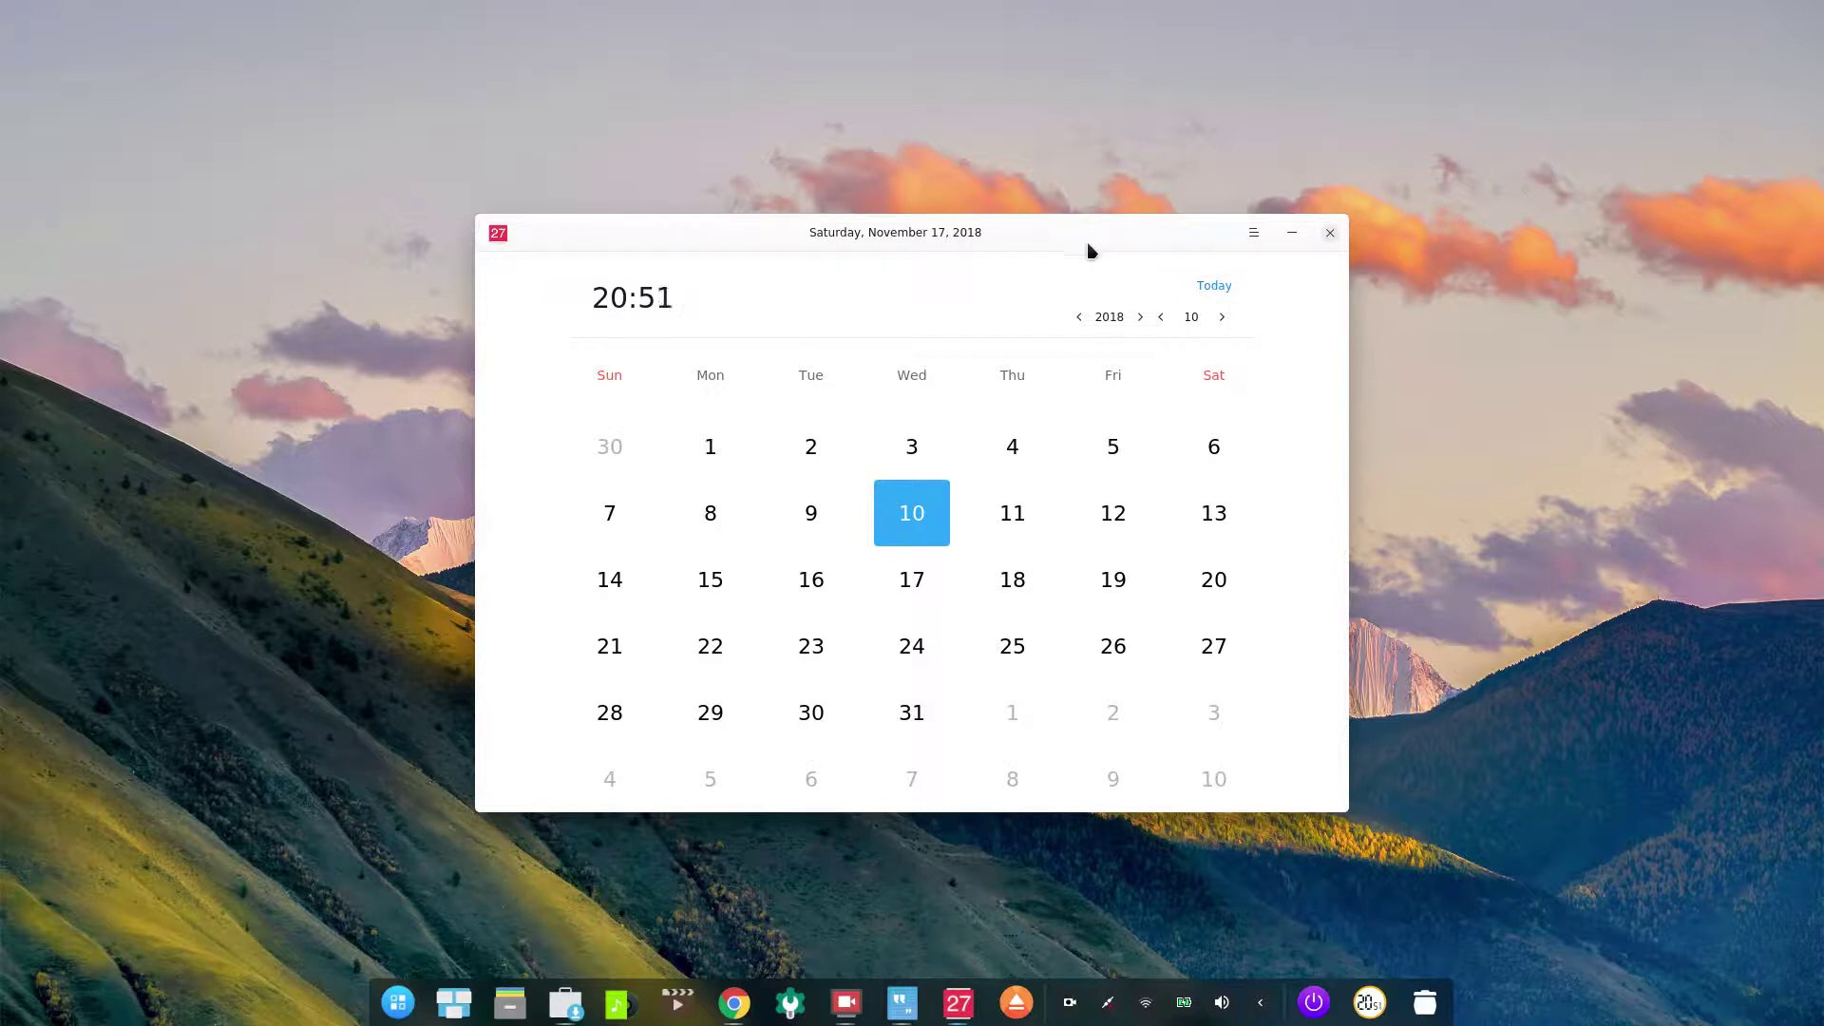
right_click(1027, 234)
left_click(499, 237)
left_click(1331, 235)
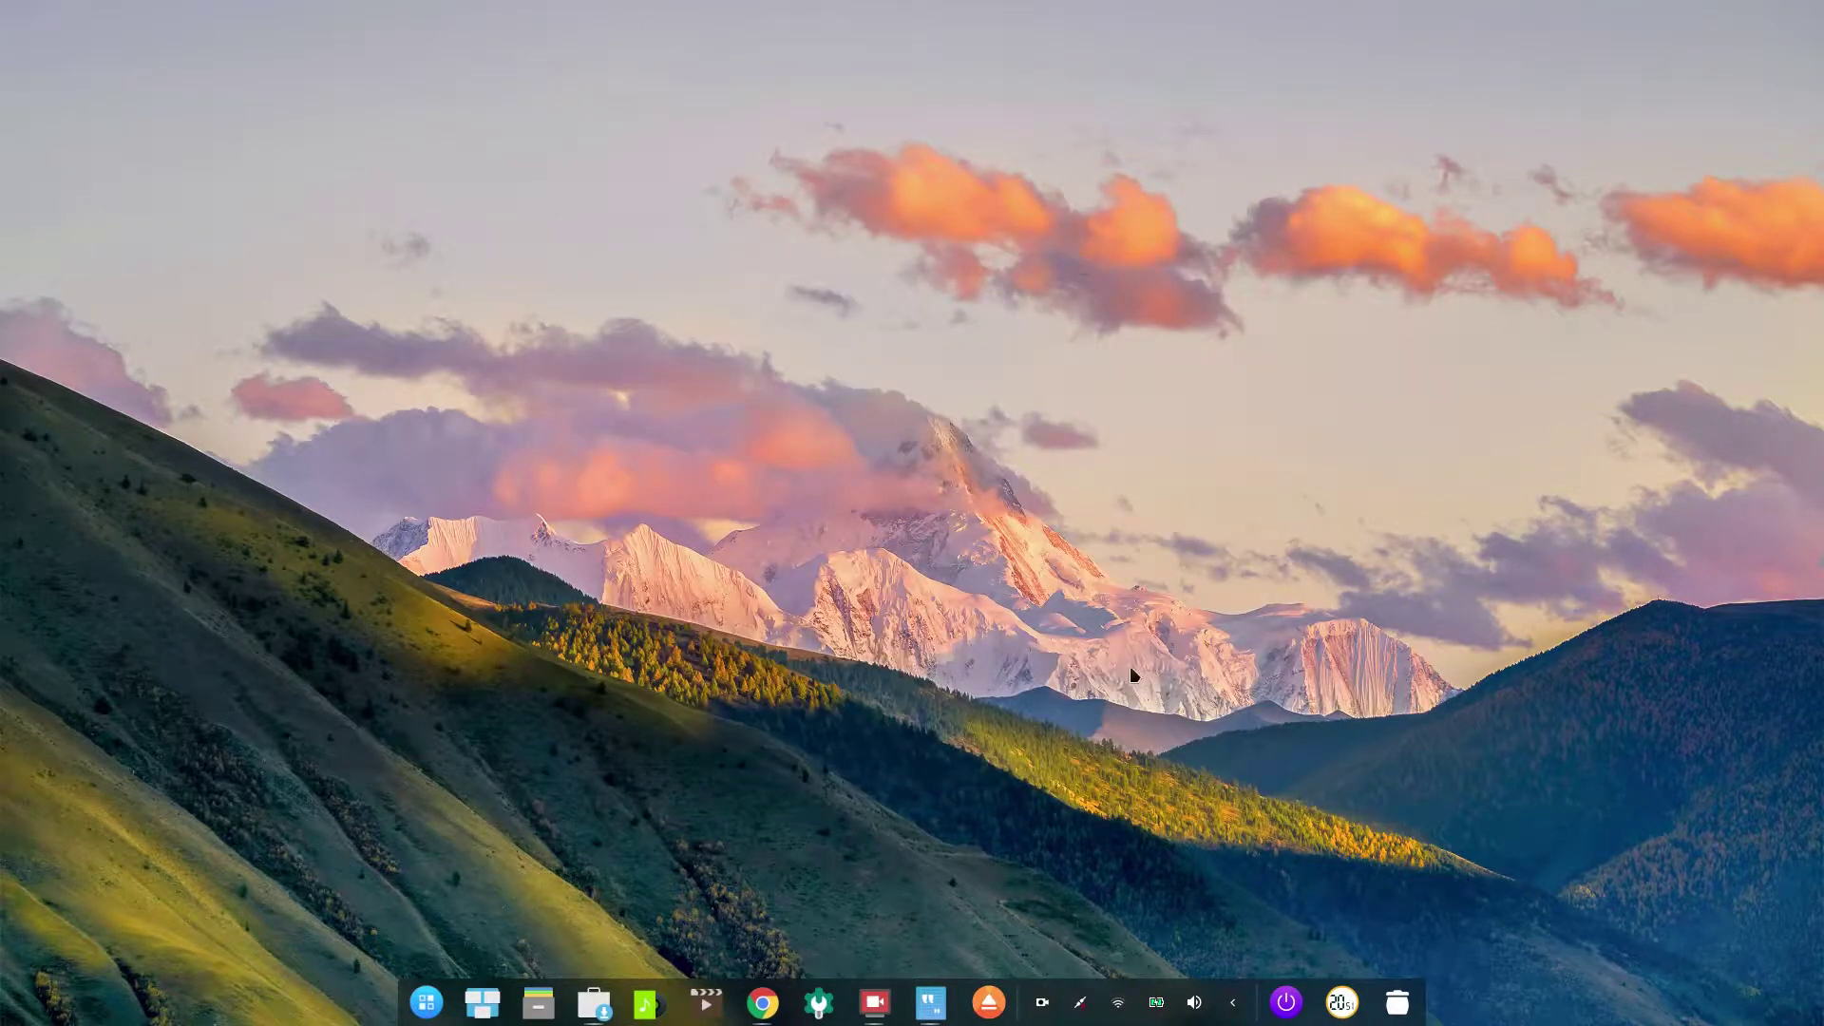
Step: Open the Control Center, go to Accounts, view the current user's account options and return to All Settings
left_click(816, 1002)
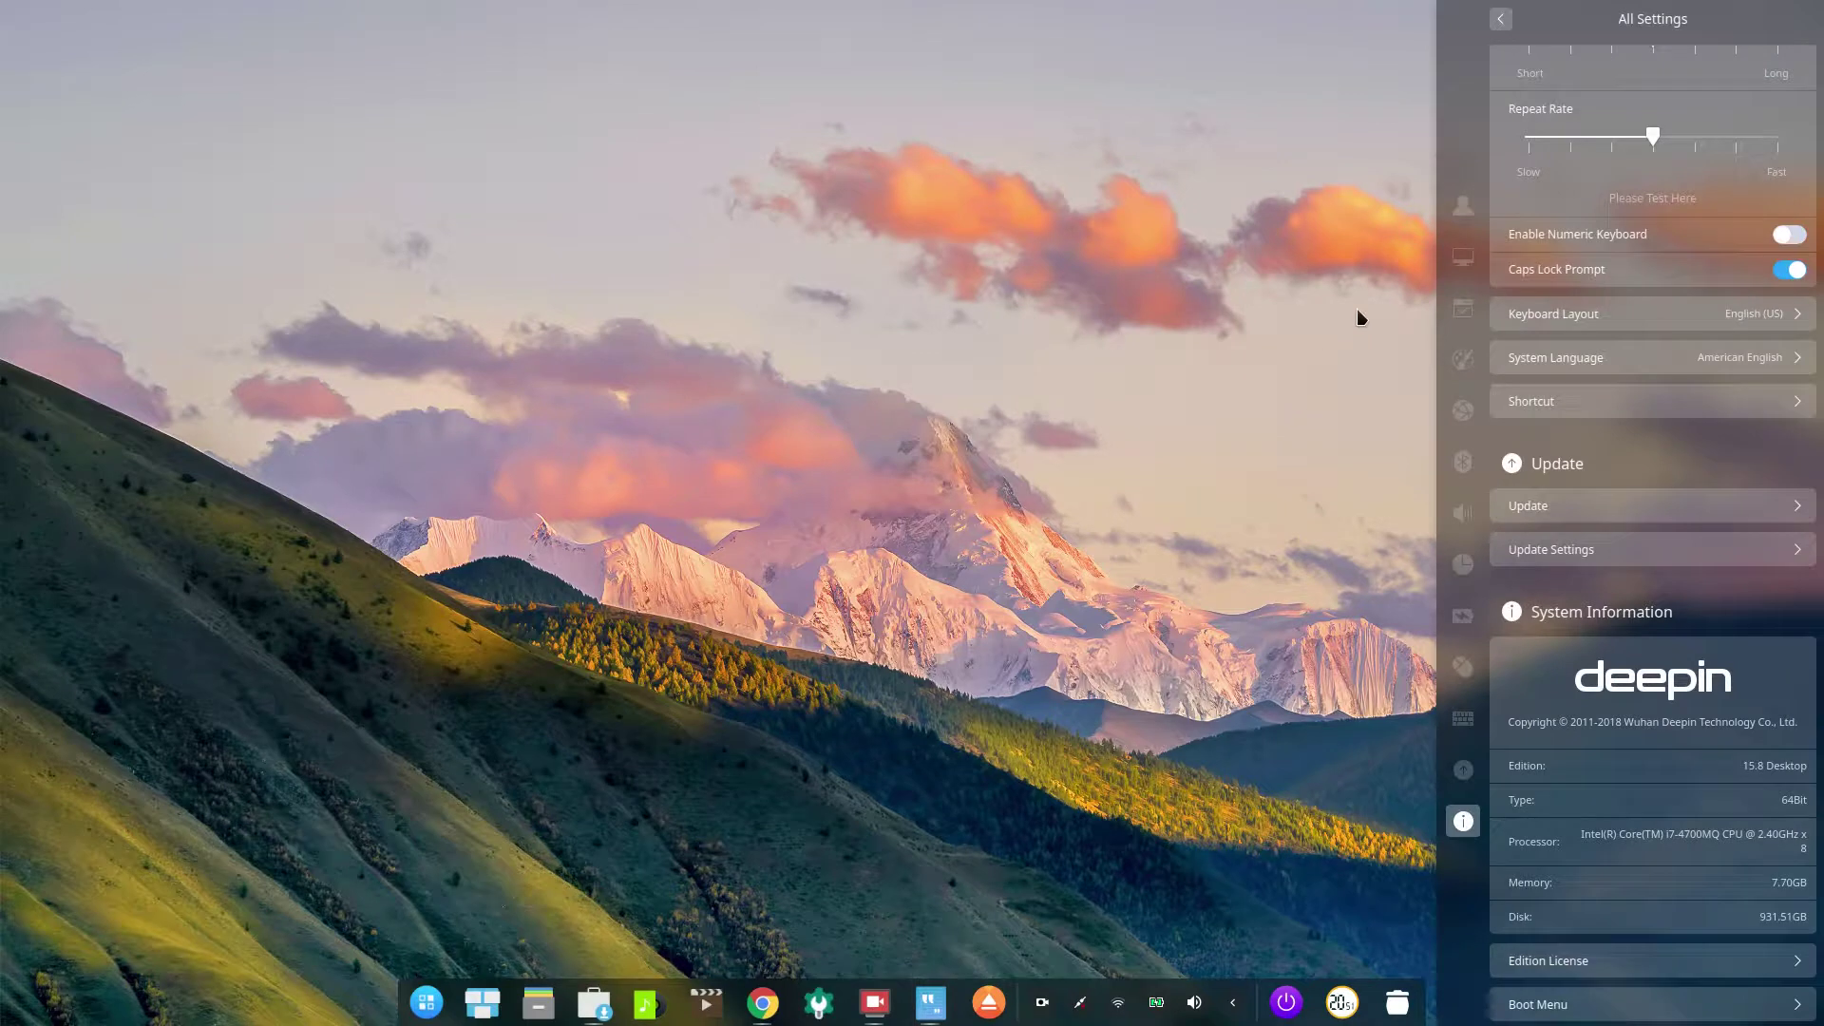
left_click(1454, 211)
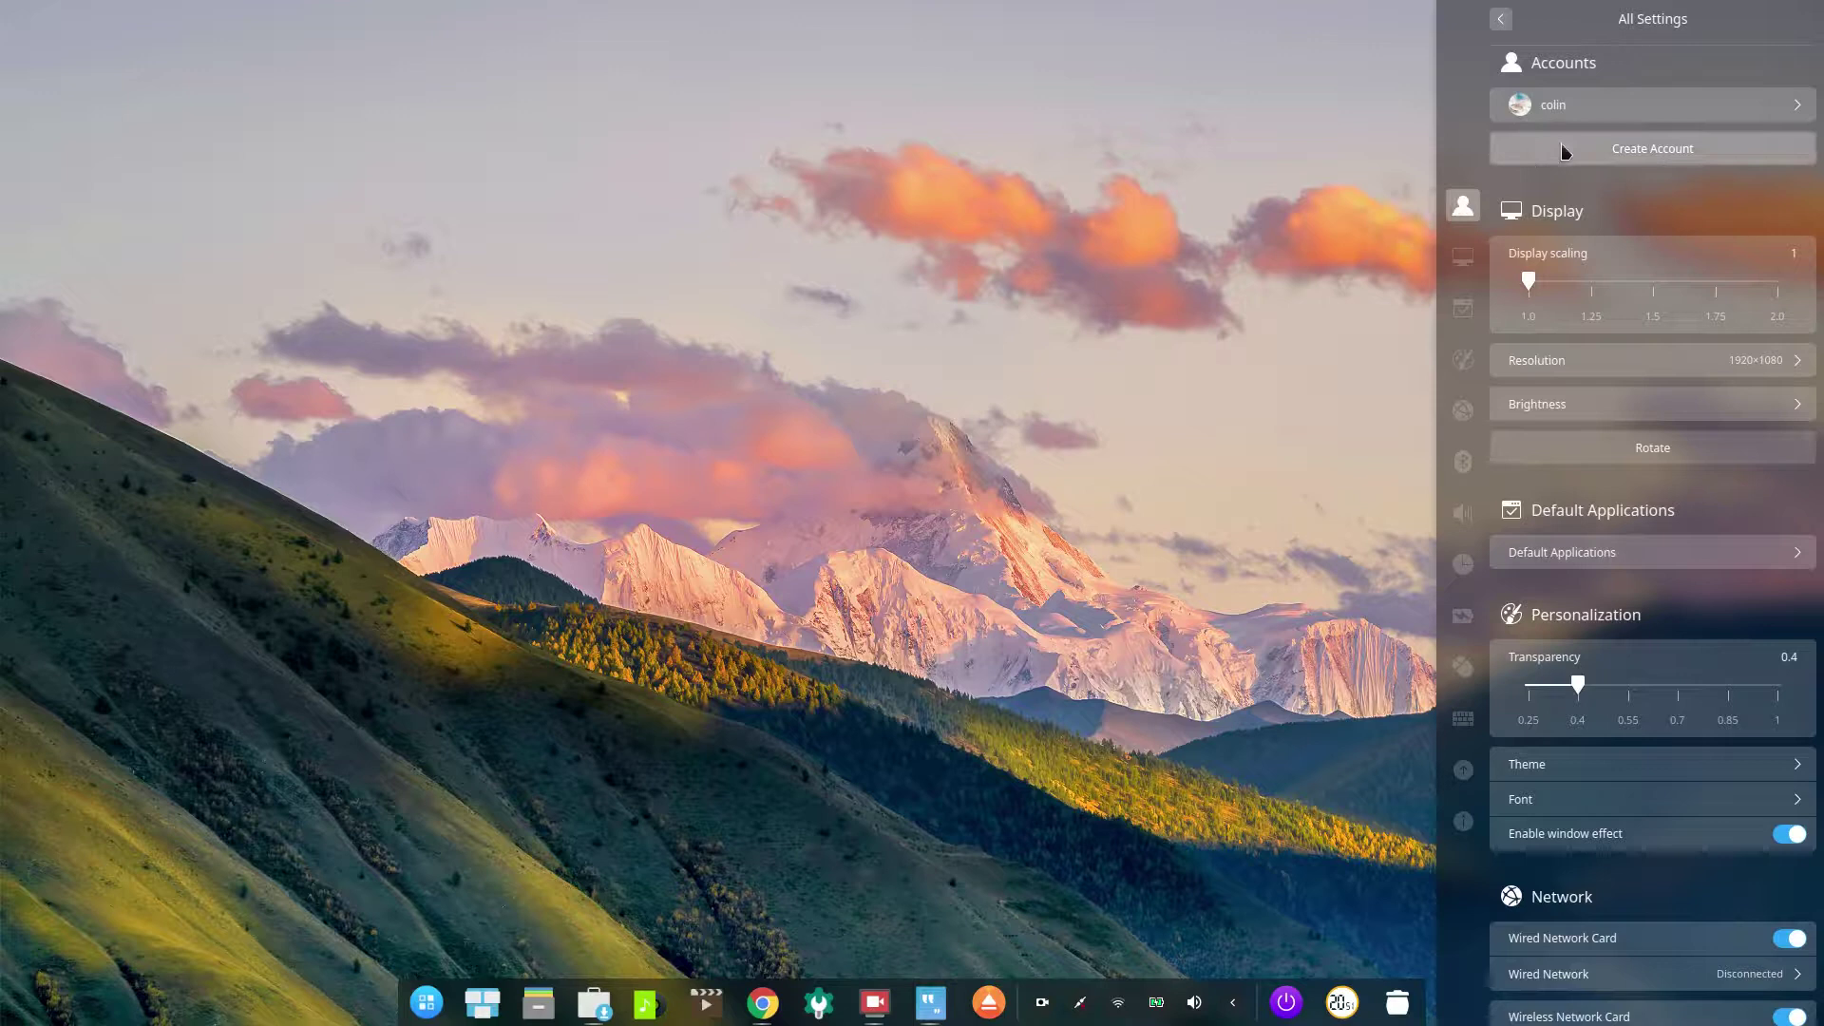
left_click(1650, 106)
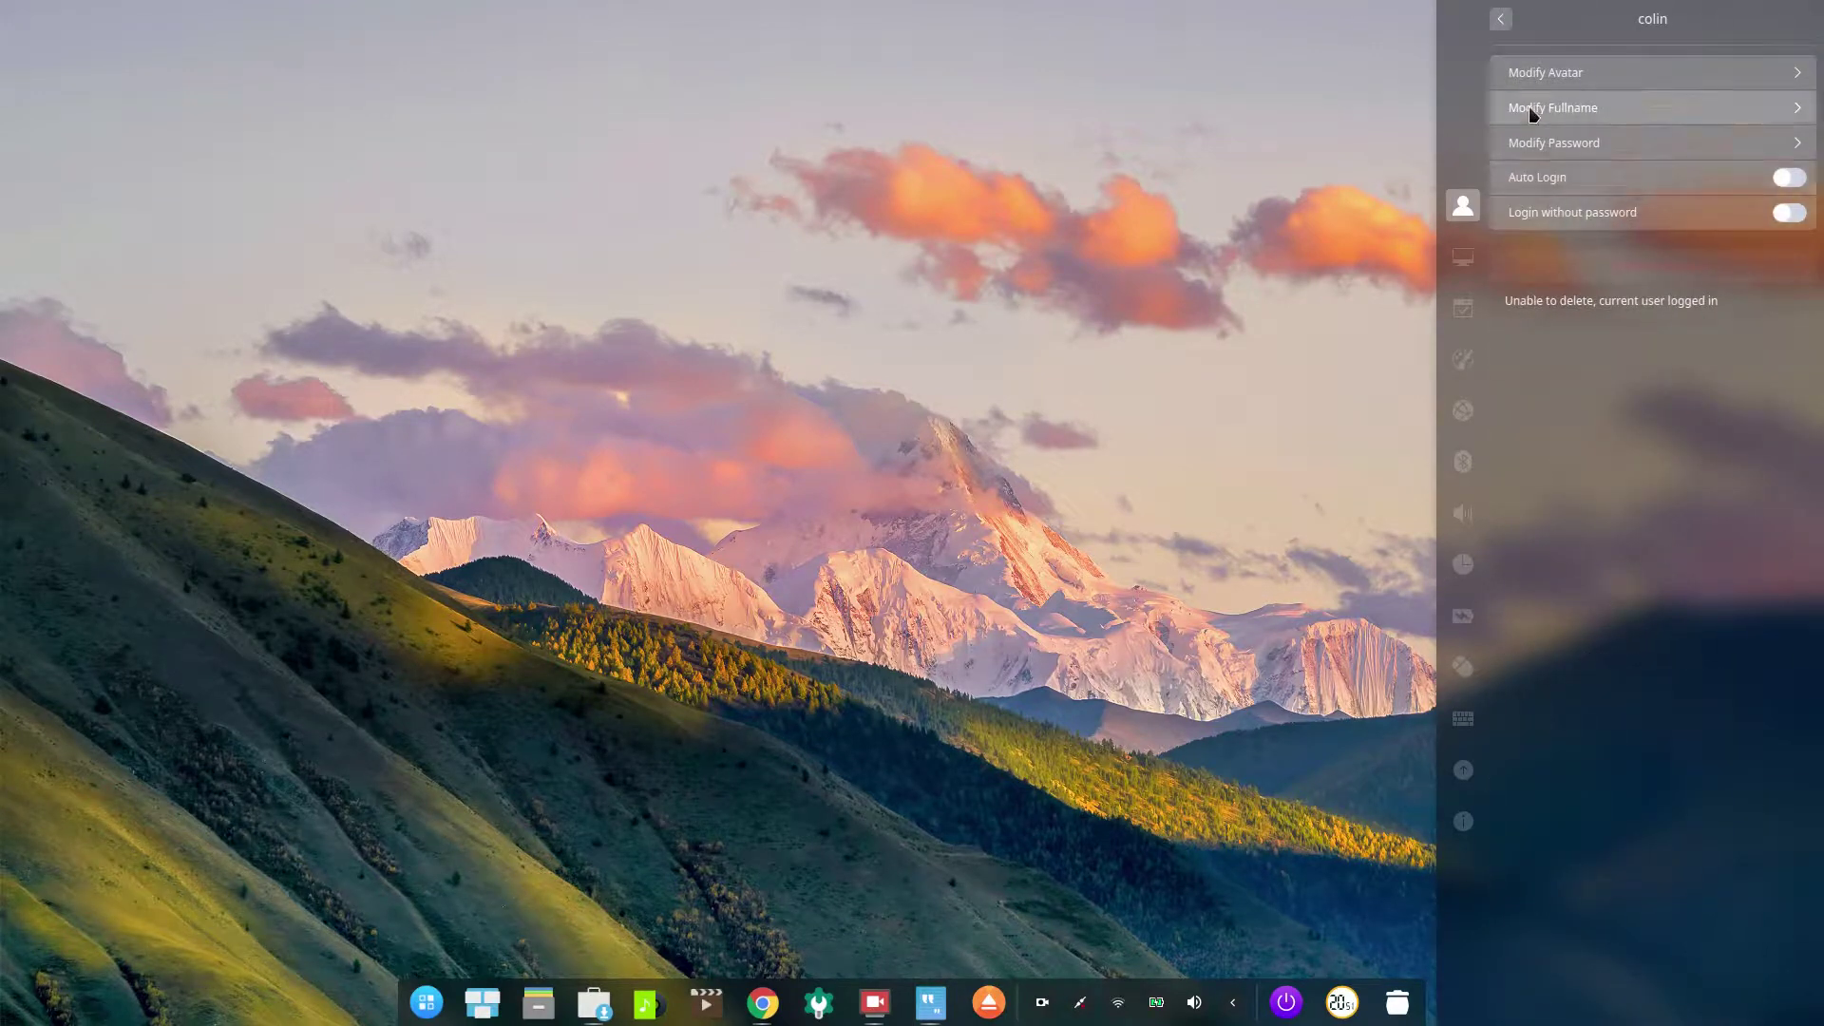
left_click(1500, 19)
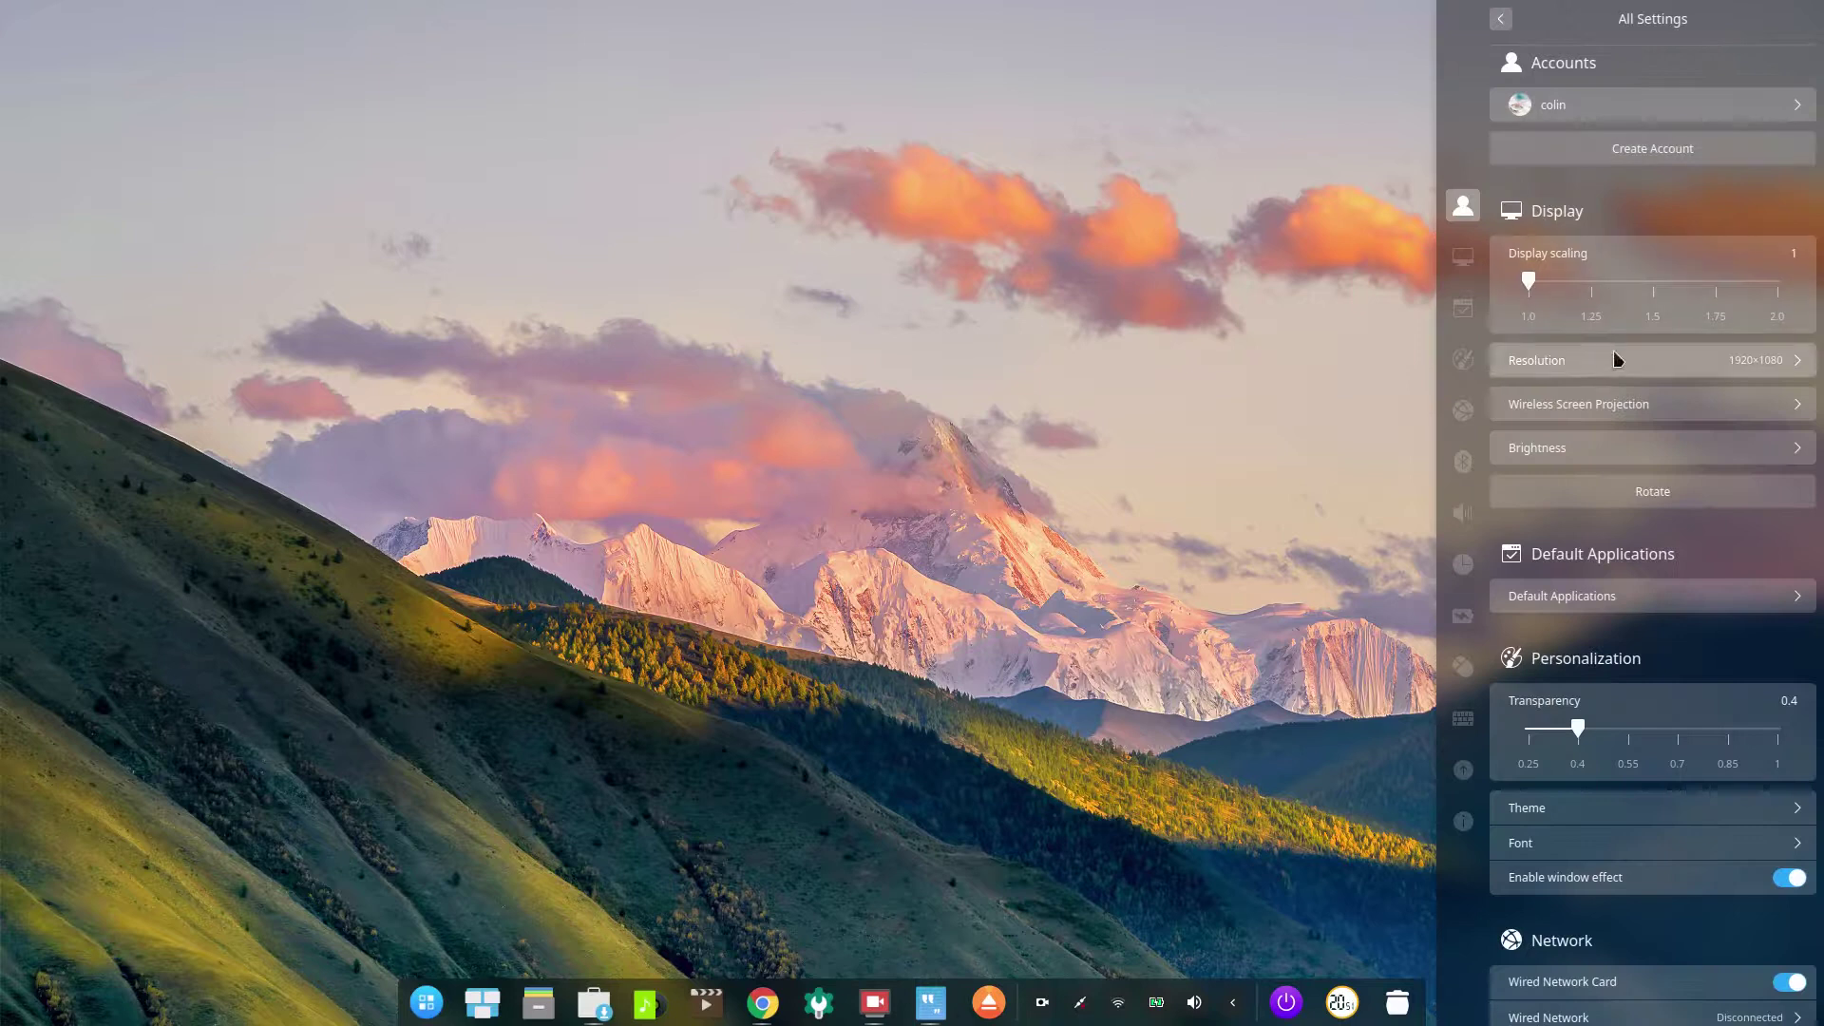
Step: Look through the Personalization, Network, Bluetooth and Sound settings as far as Time and Date
scroll(1606, 529, "down", 3)
scroll(1613, 532, "down", 4)
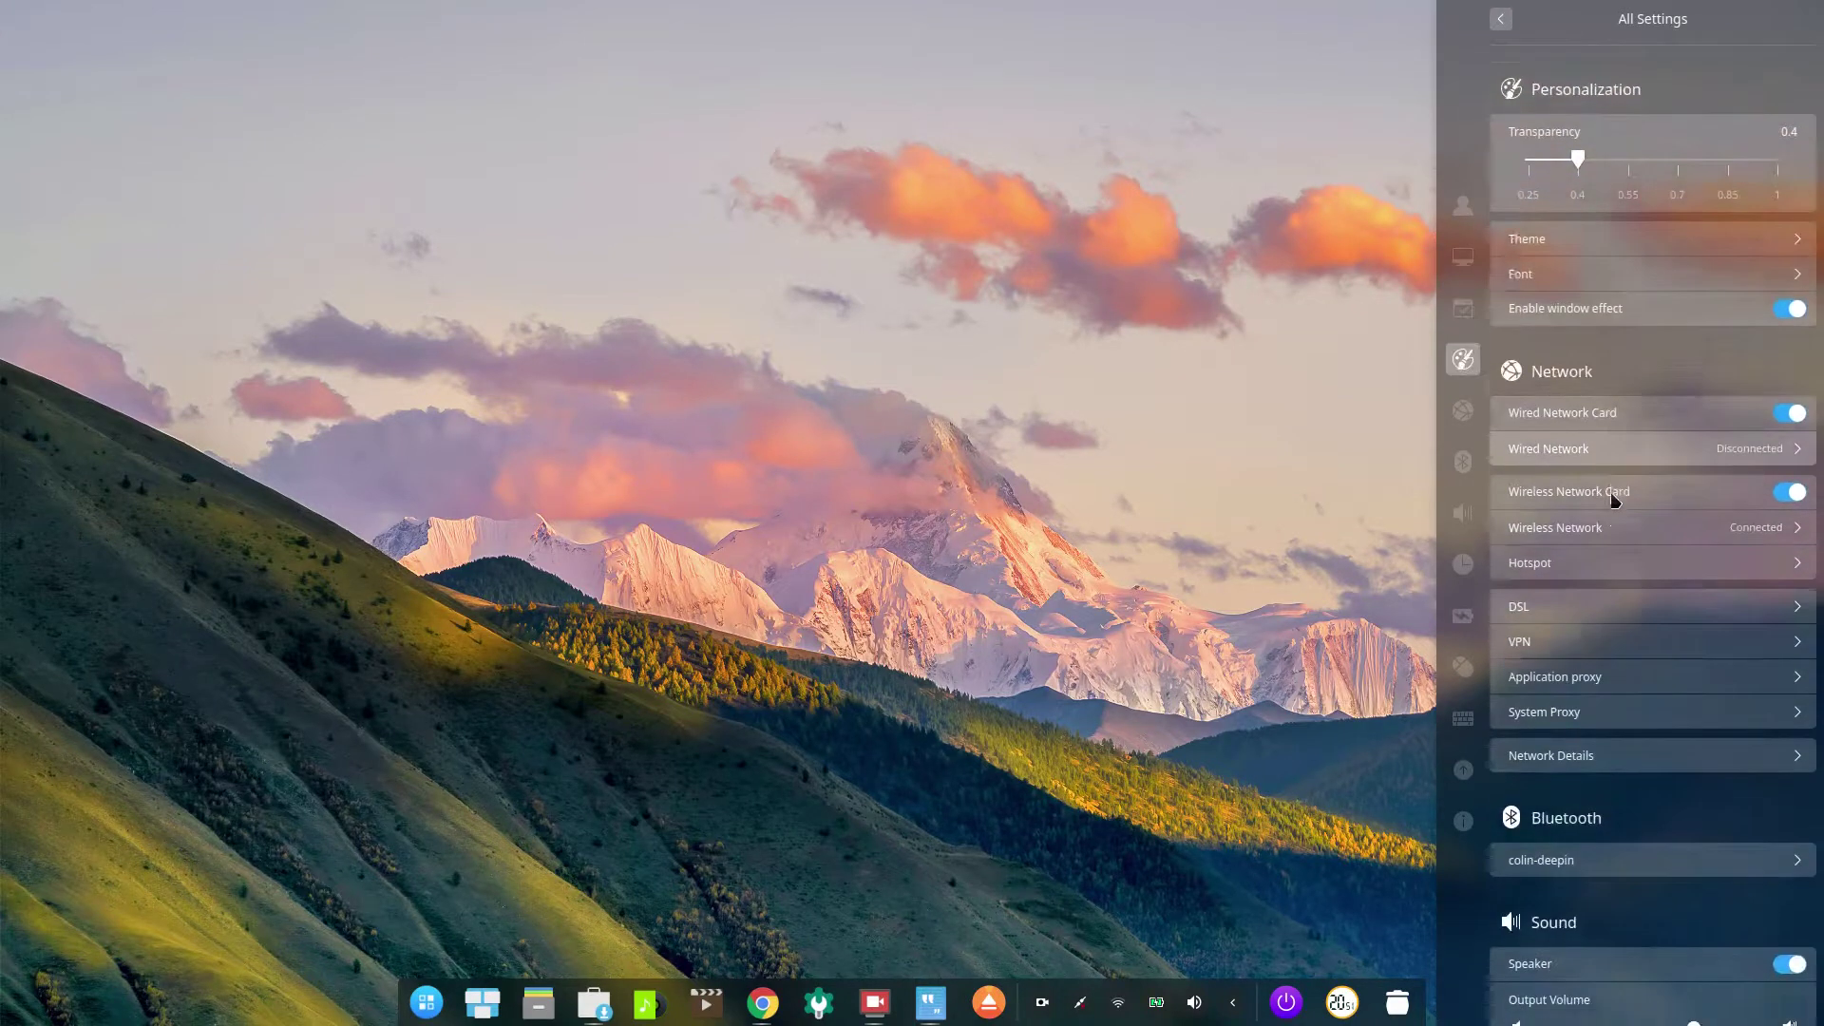
scroll(1625, 406, "down", 1)
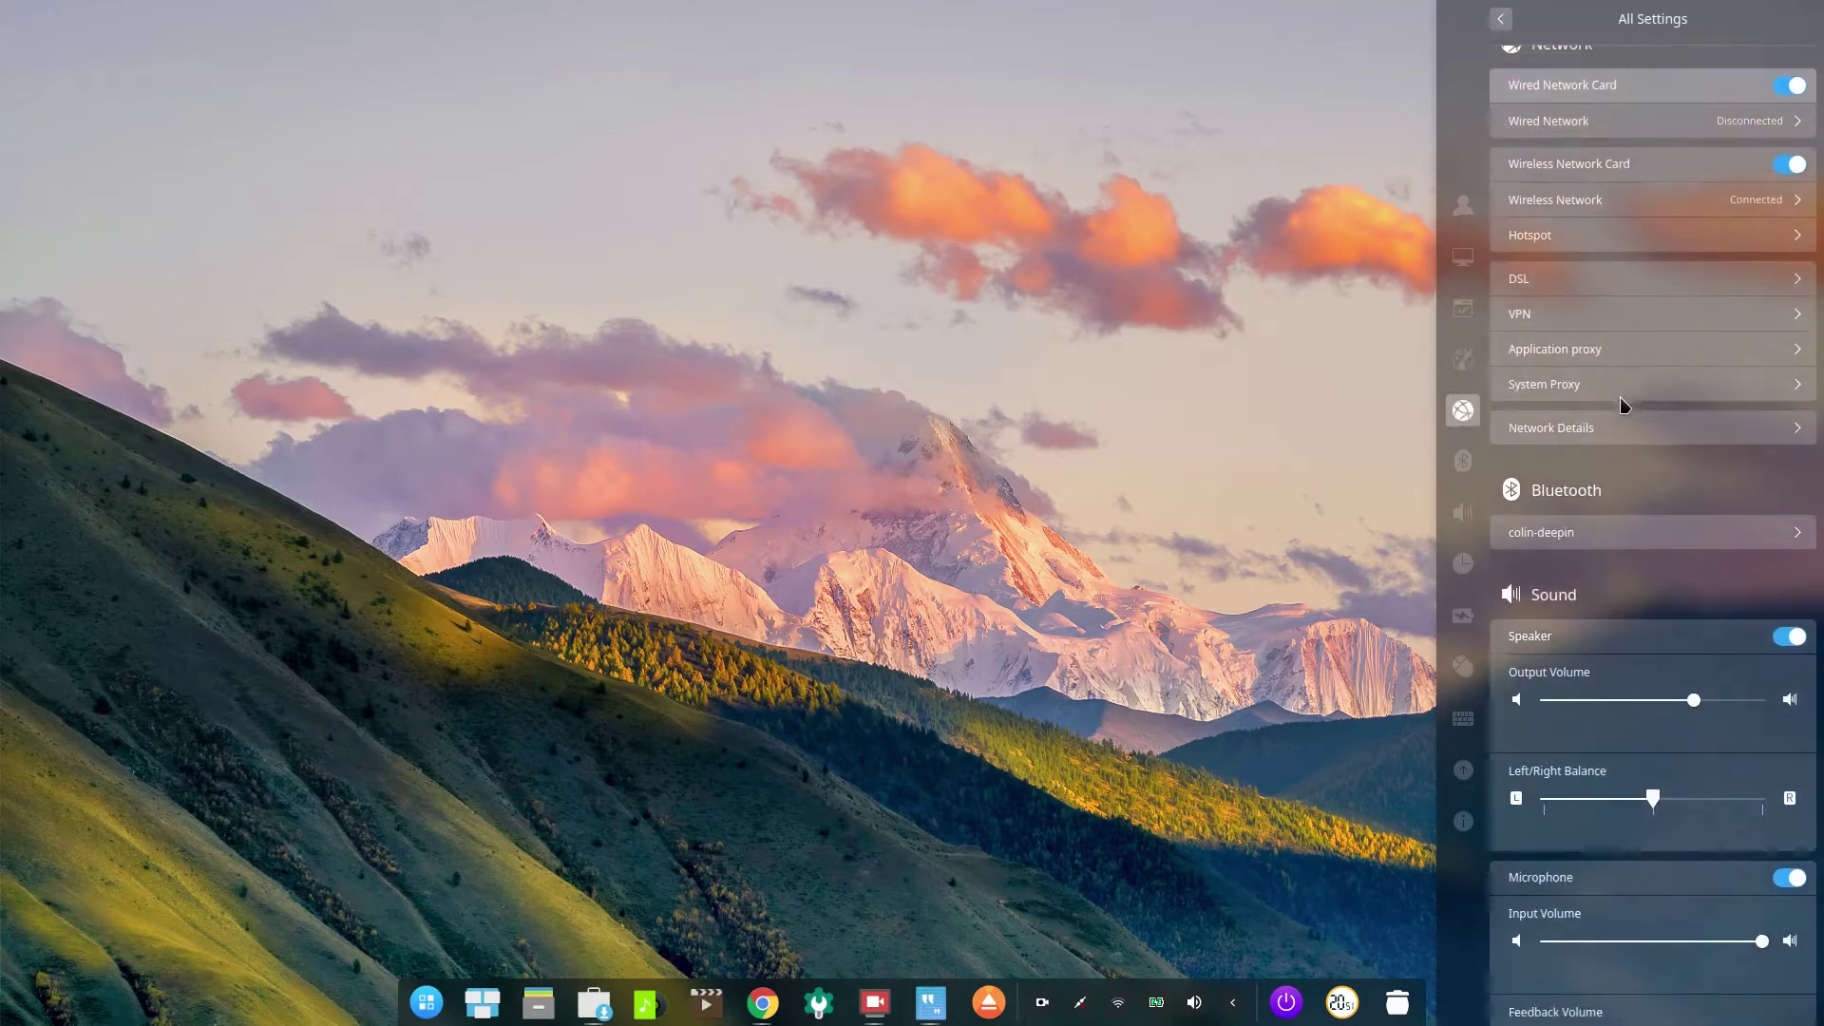
scroll(1605, 475, "down", 4)
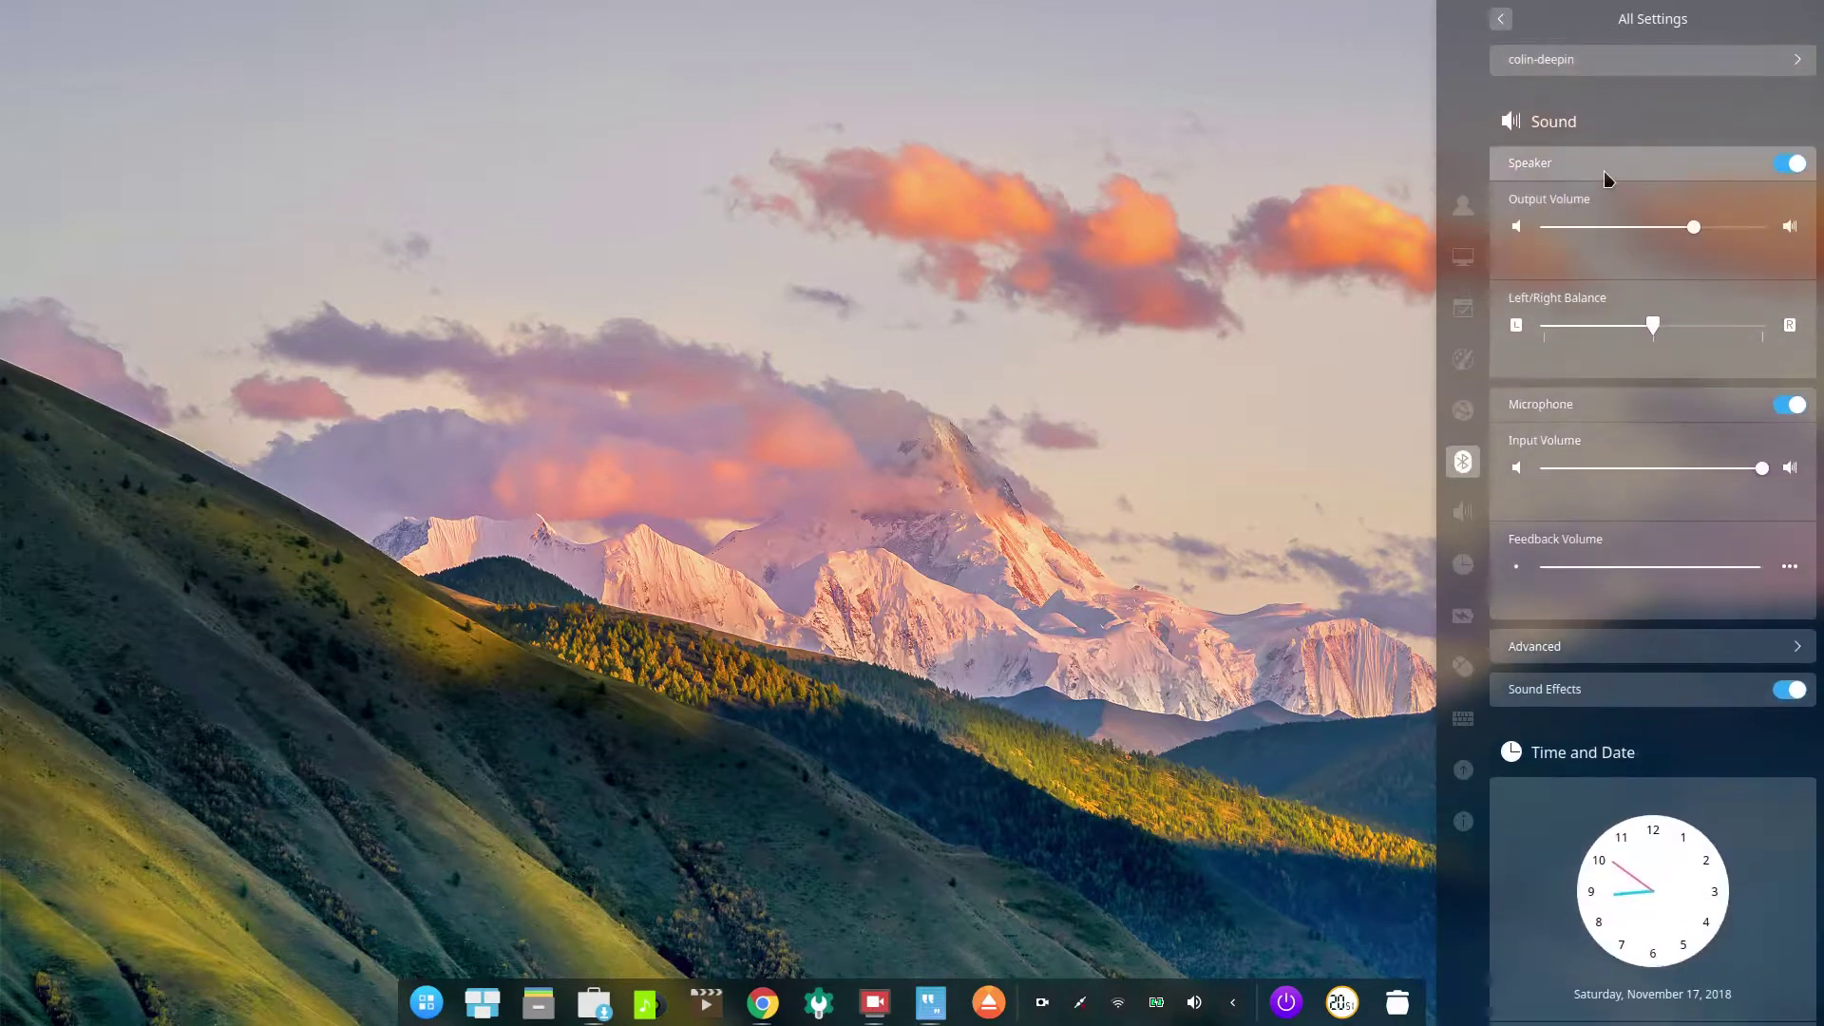
scroll(1596, 678, "down", 1)
scroll(1596, 677, "down", 5)
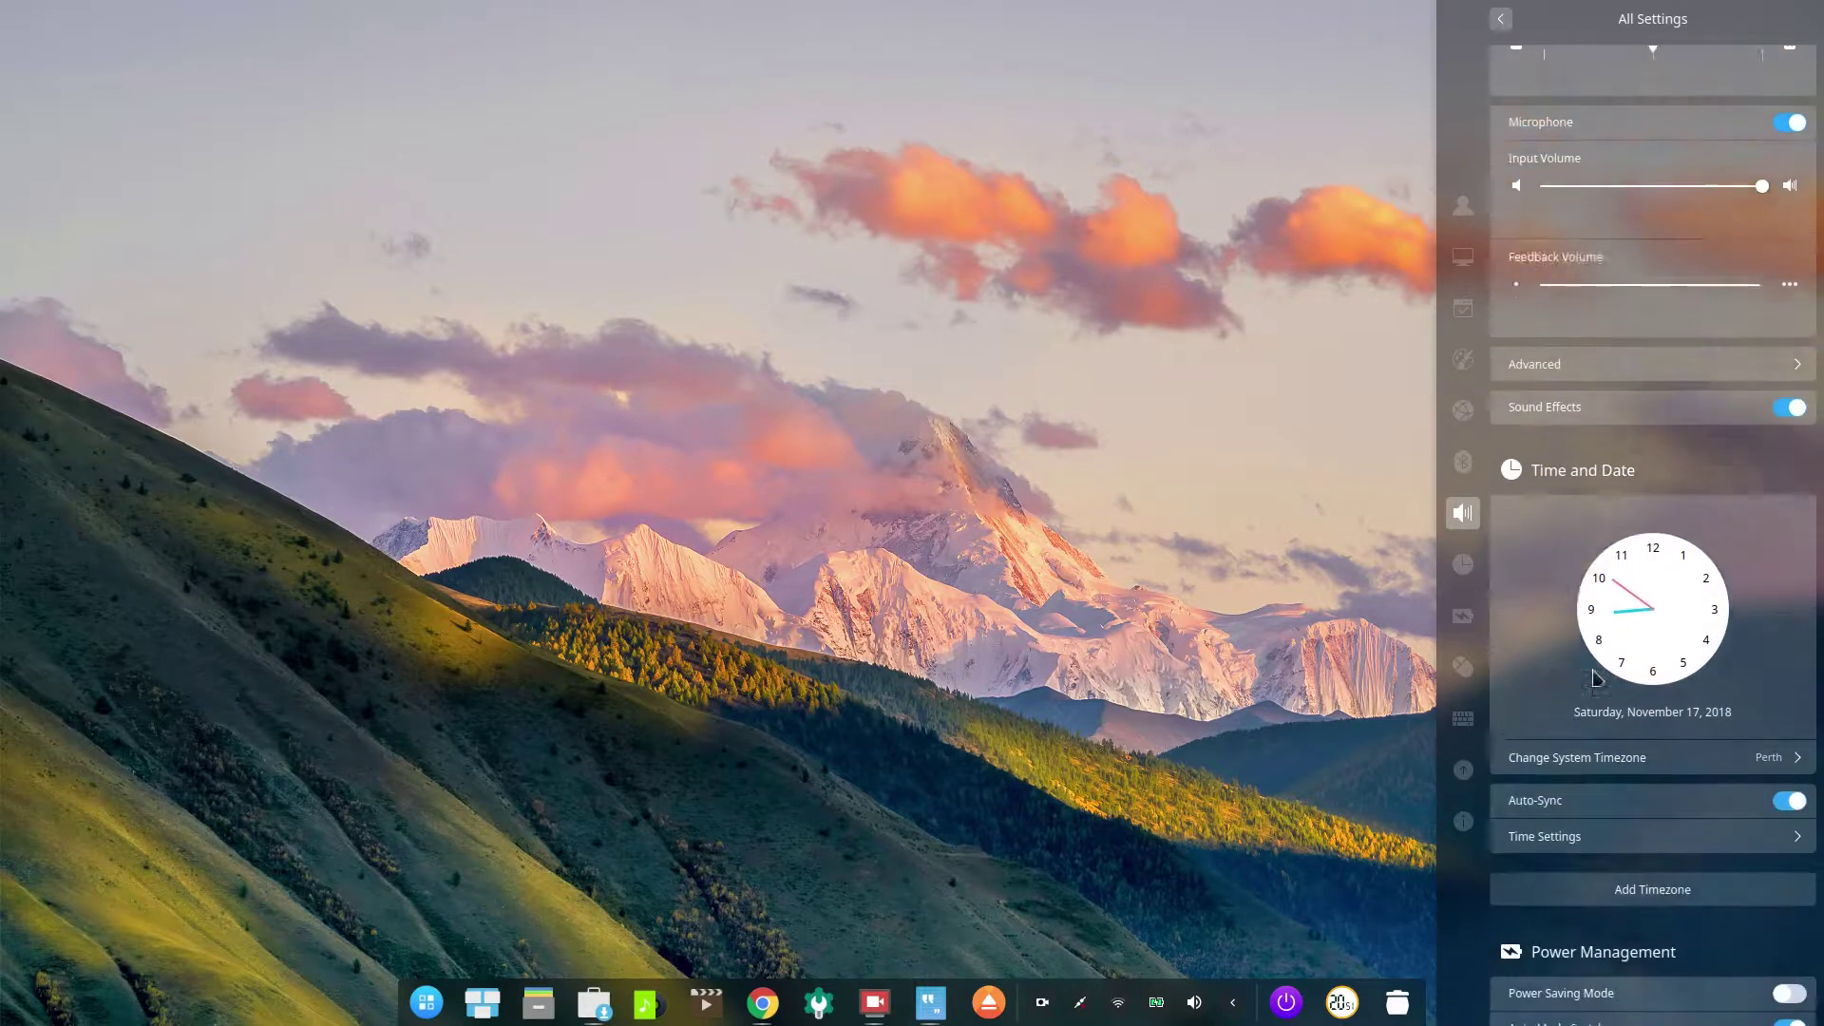
Step: Review the Power Management, Mouse and Touchpad, and Keyboard settings through to System Information, trying the Double-click Test
scroll(1589, 538, "down", 3)
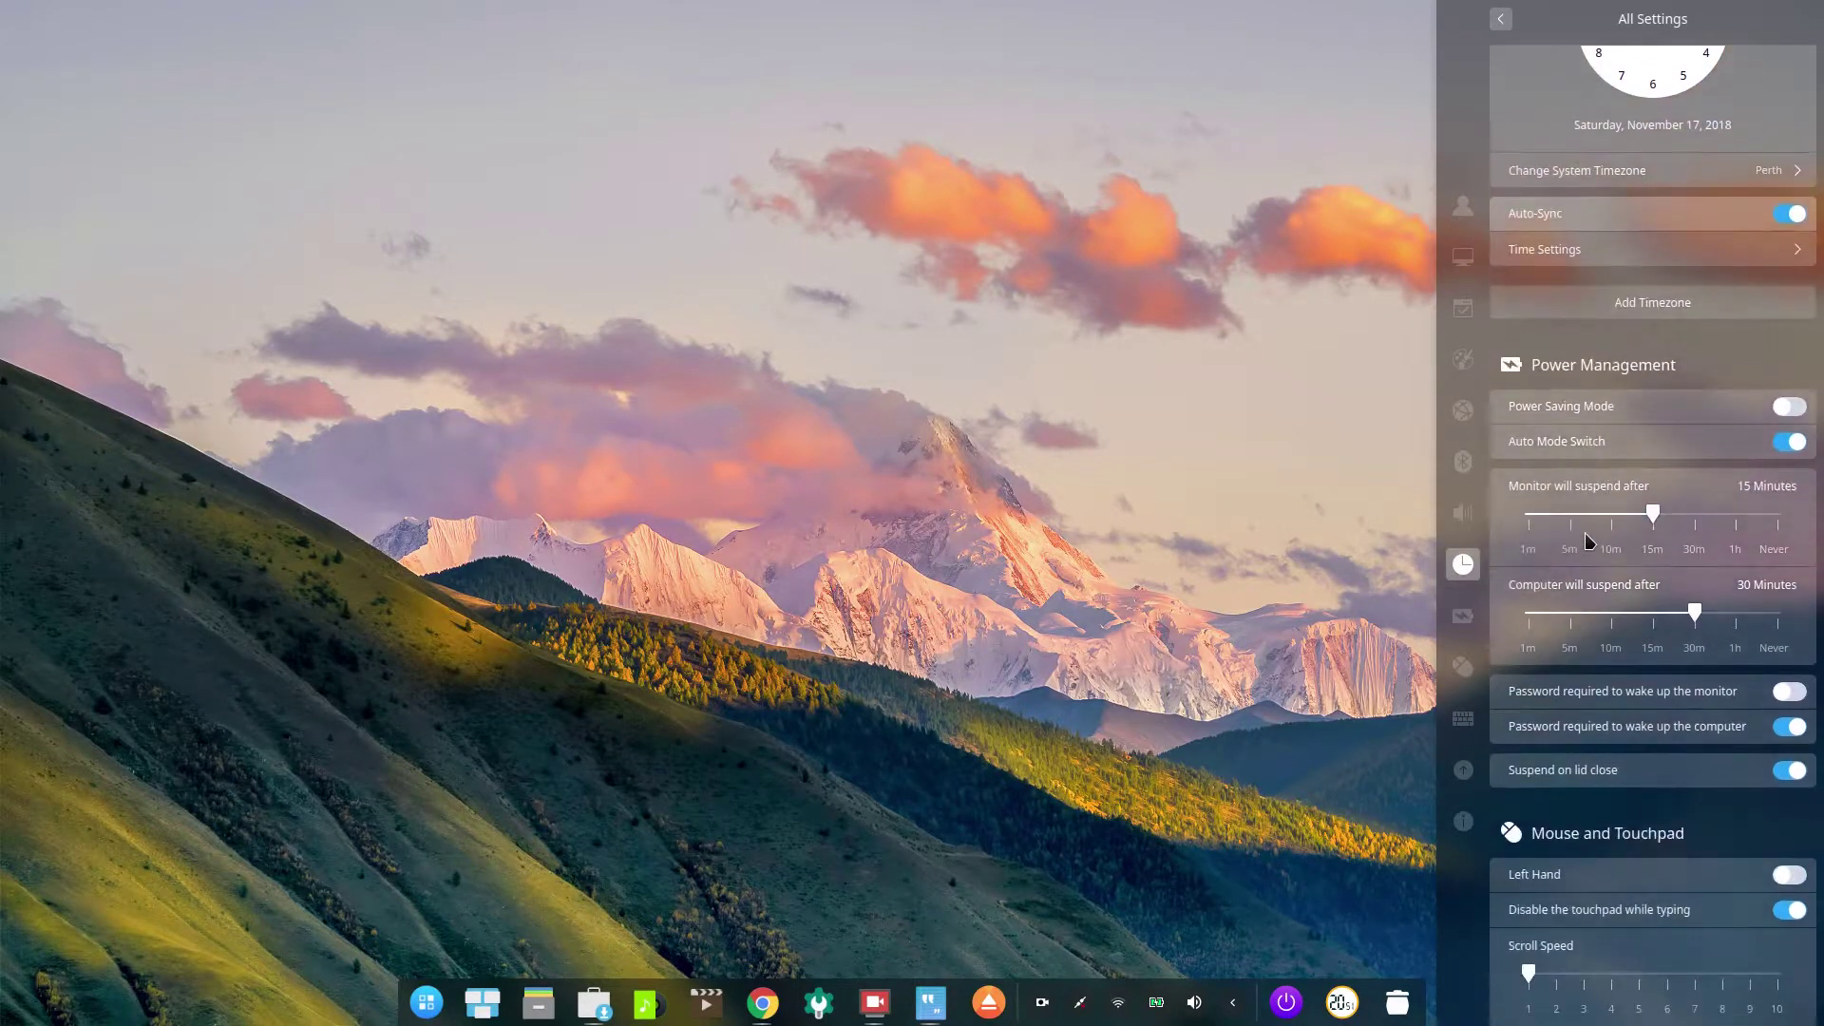
scroll(1588, 539, "down", 5)
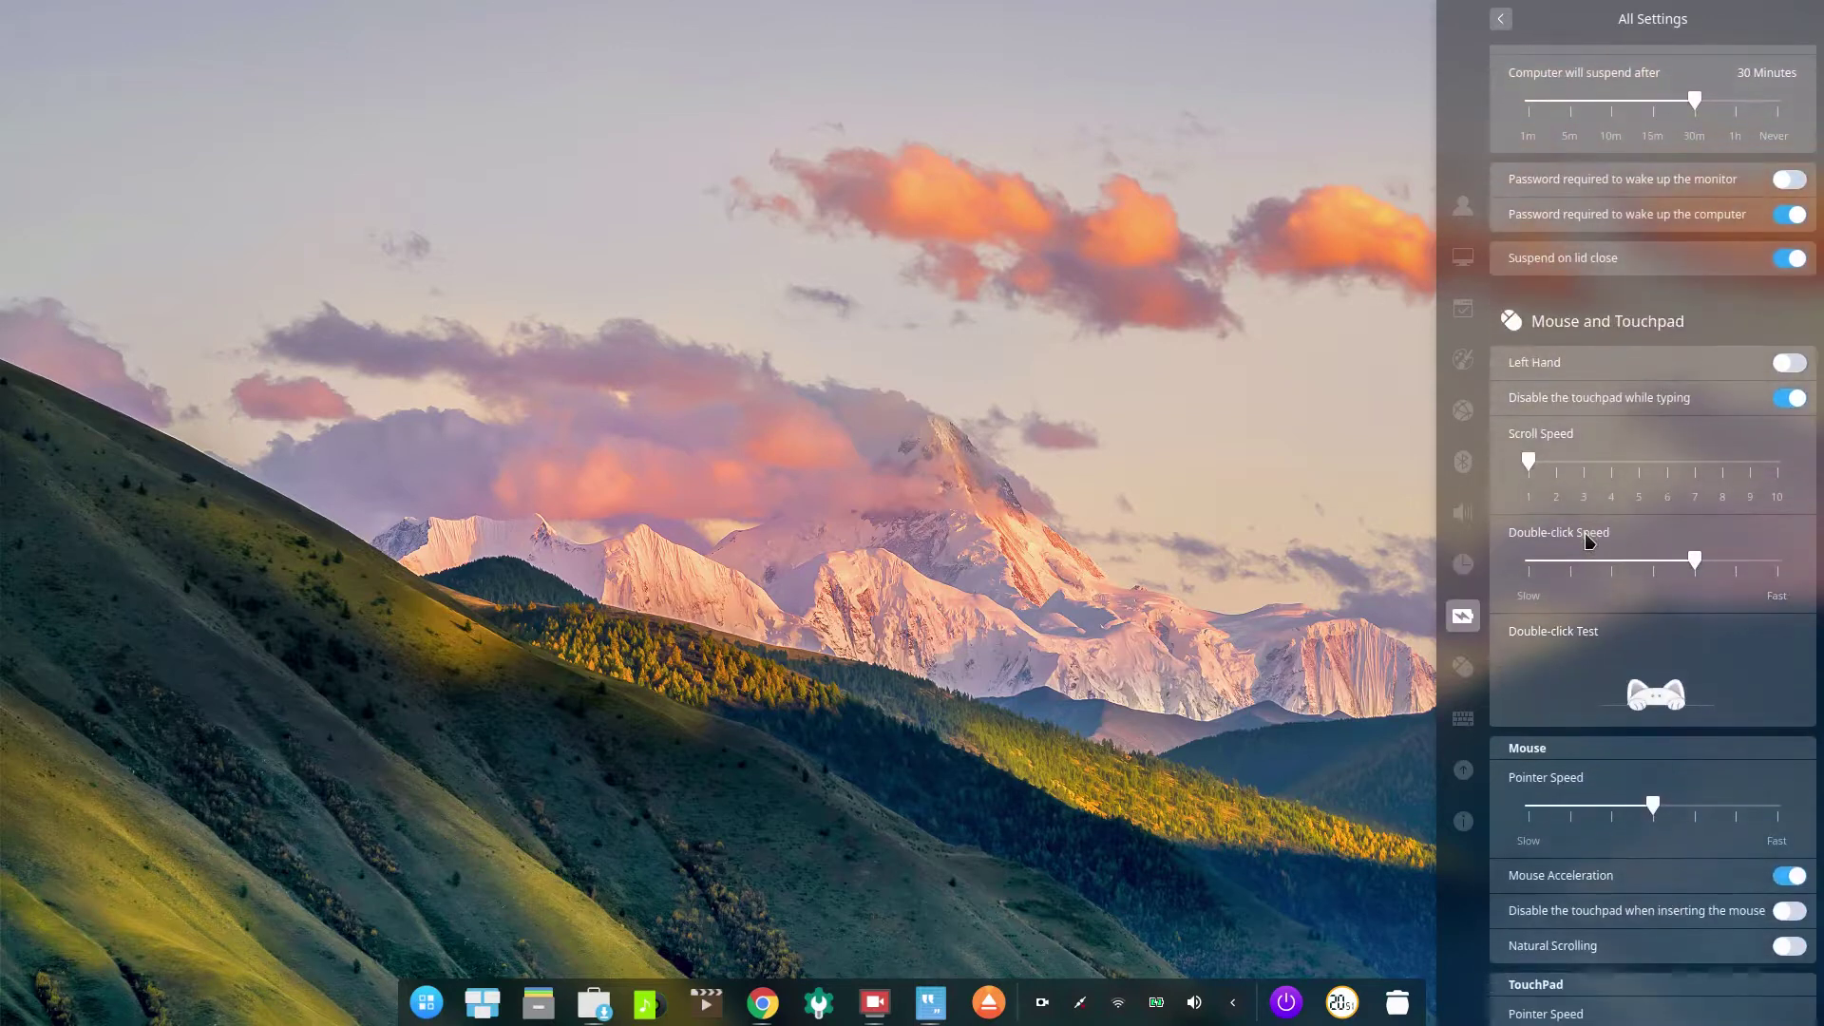
scroll(1589, 540, "down", 2)
scroll(1589, 540, "down", 2)
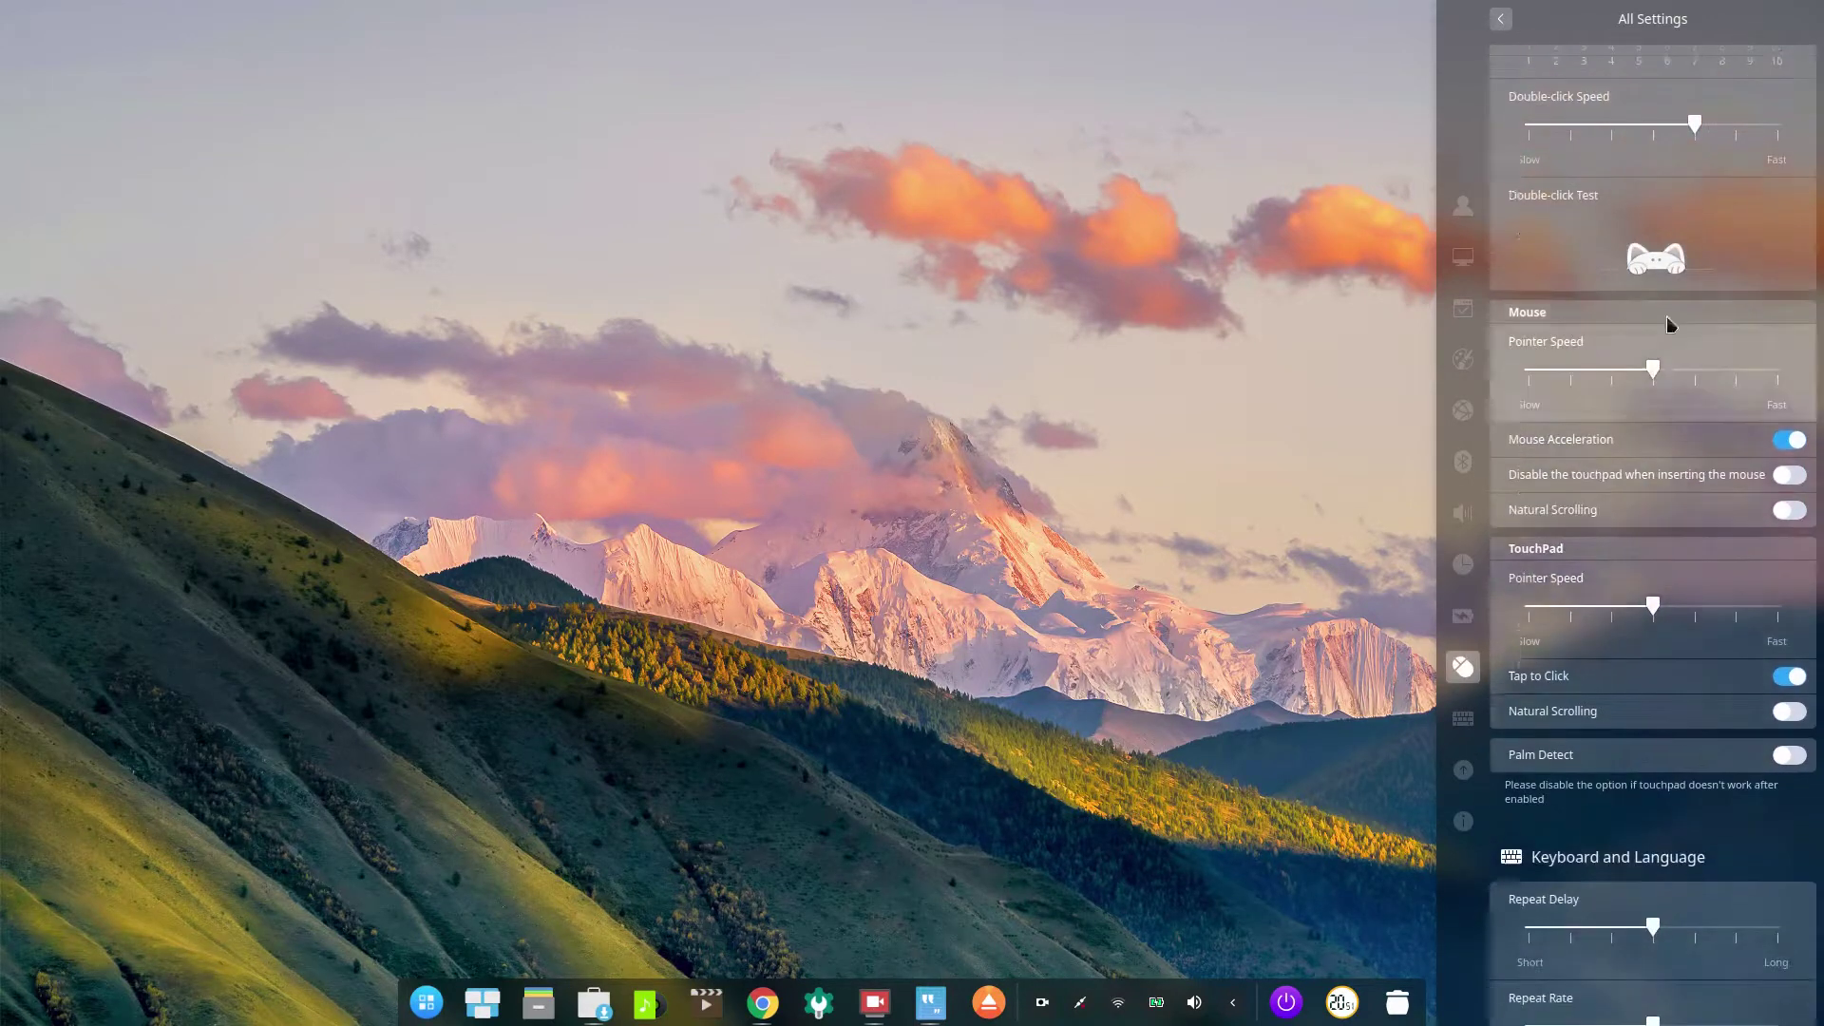
double_click(1630, 225)
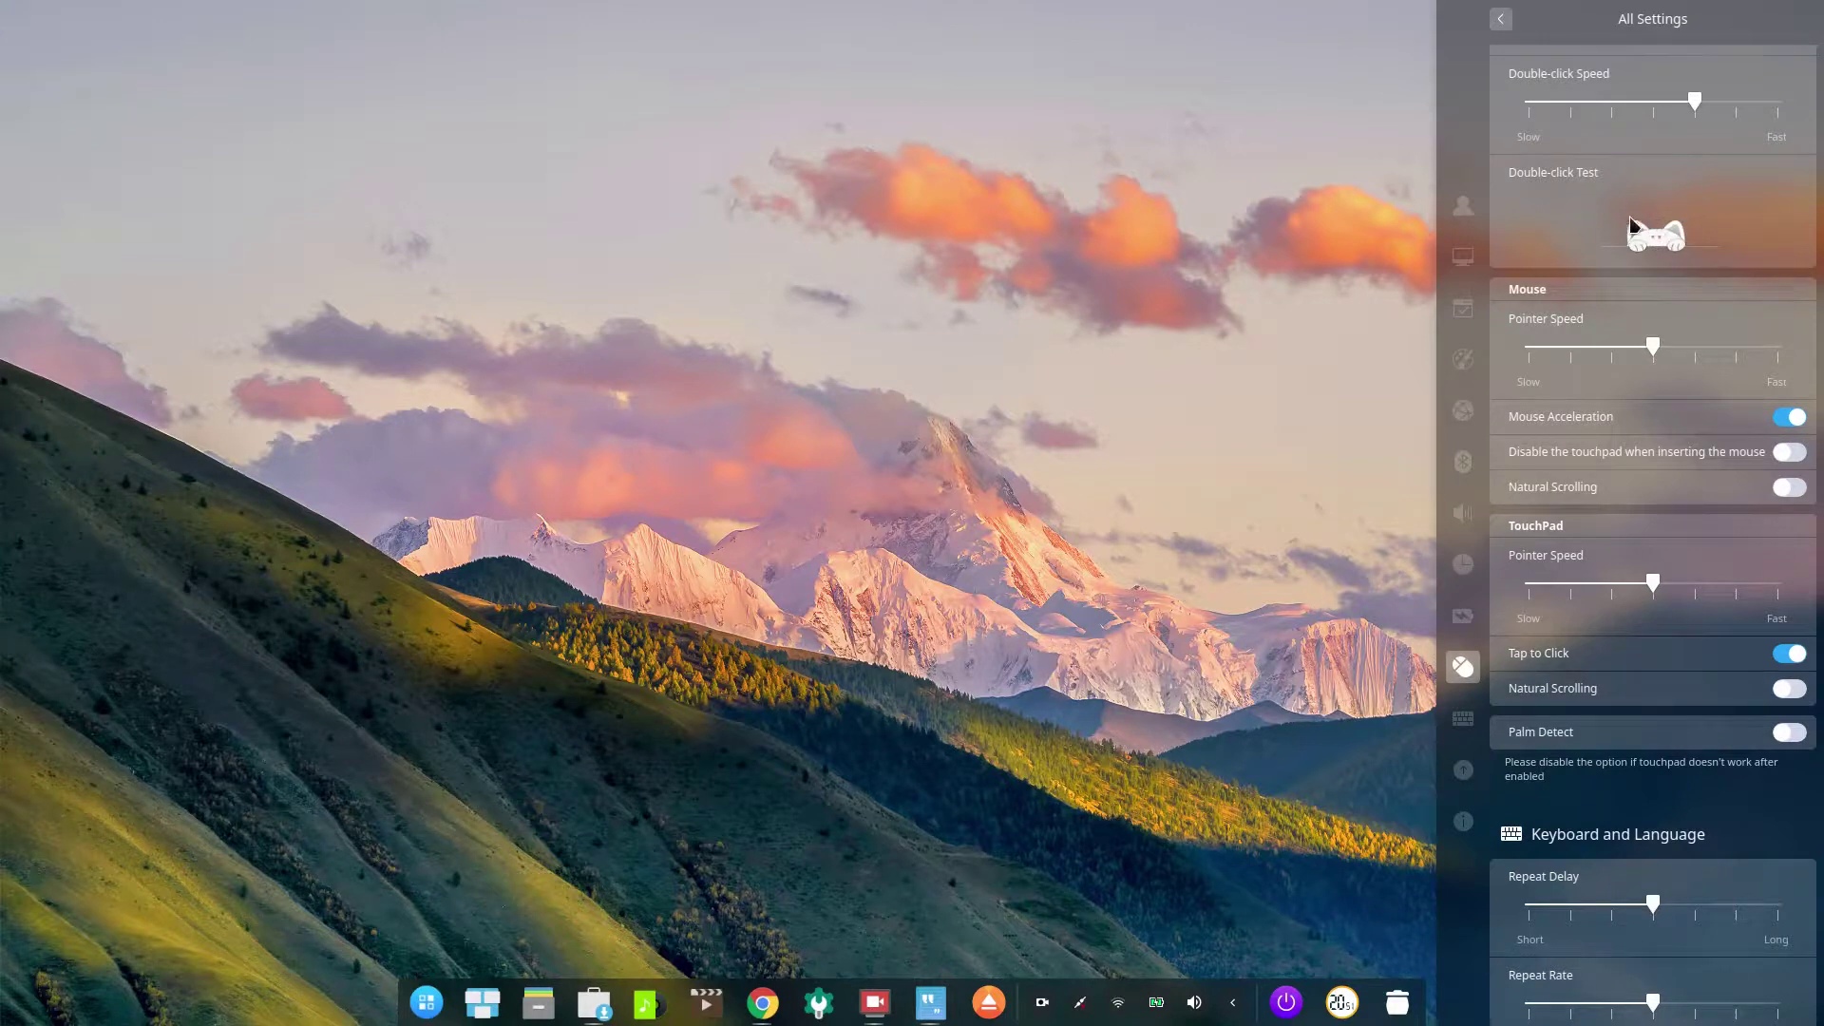
scroll(1631, 224, "down", 4)
scroll(1630, 224, "down", 5)
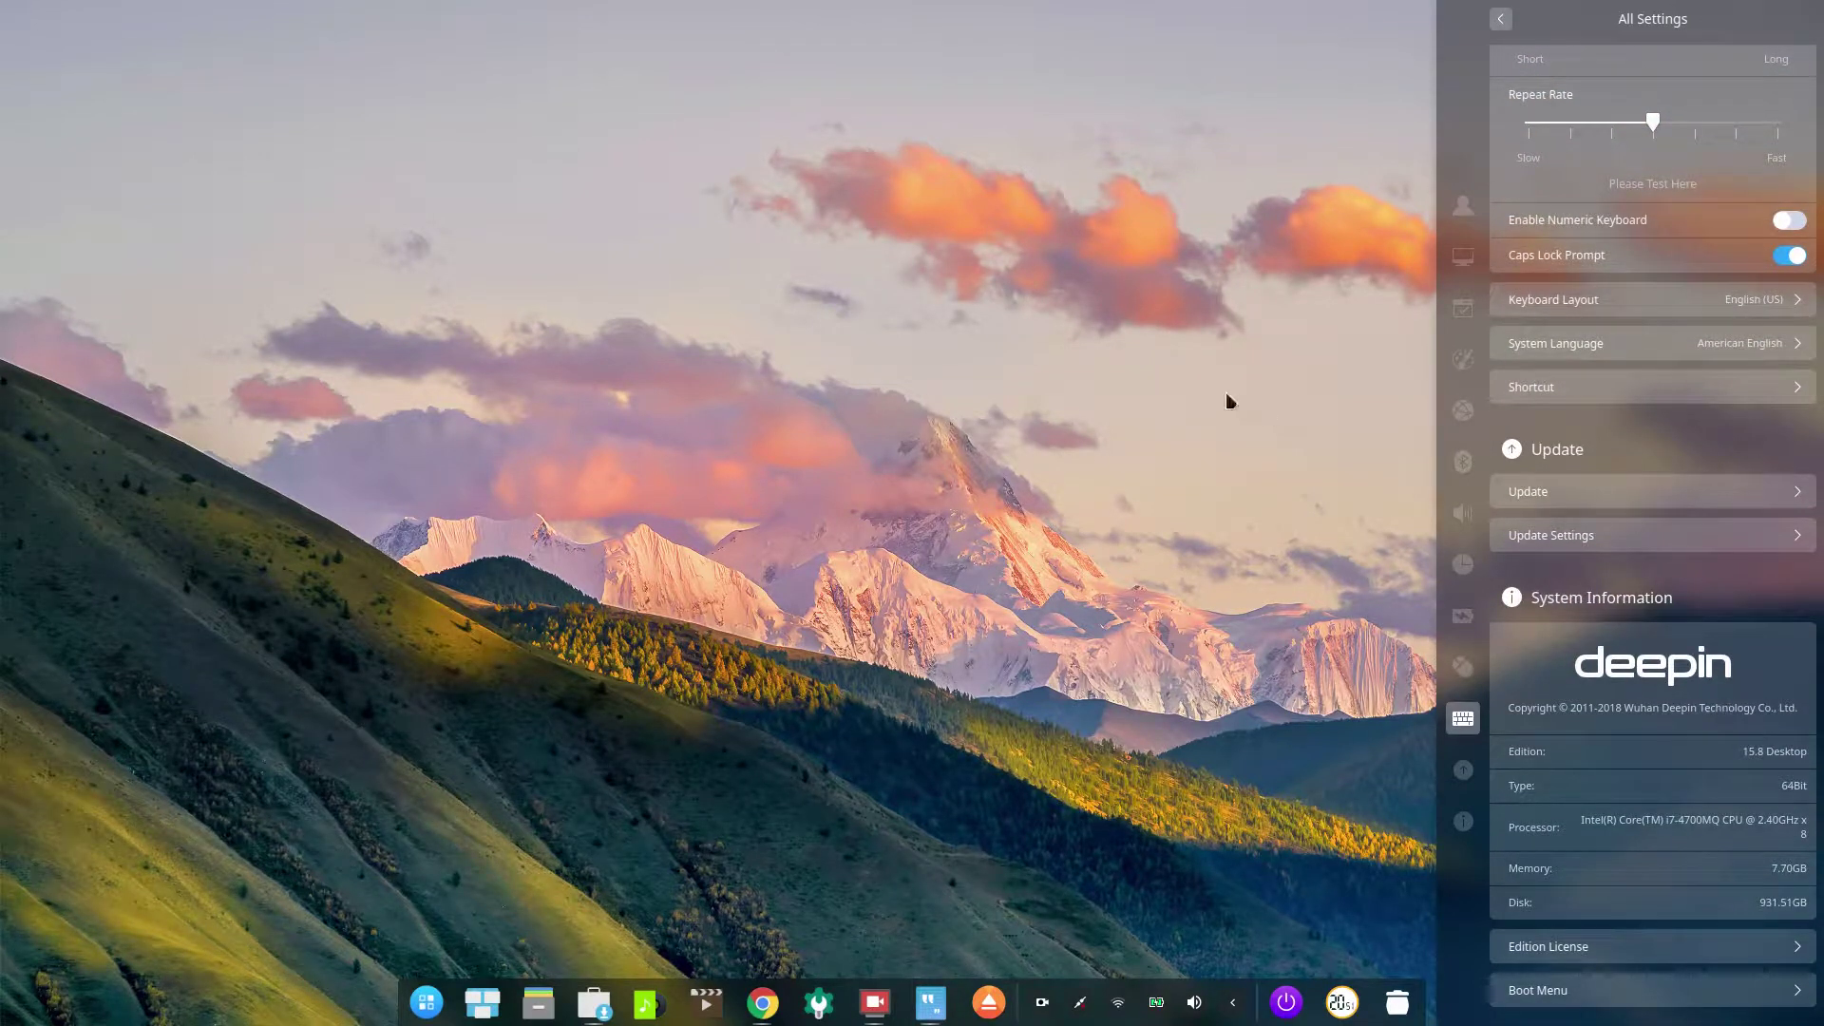
Step: Return to the Control Center overview, view the account options twice through the user avatar, and close the Control Center
left_click(1501, 19)
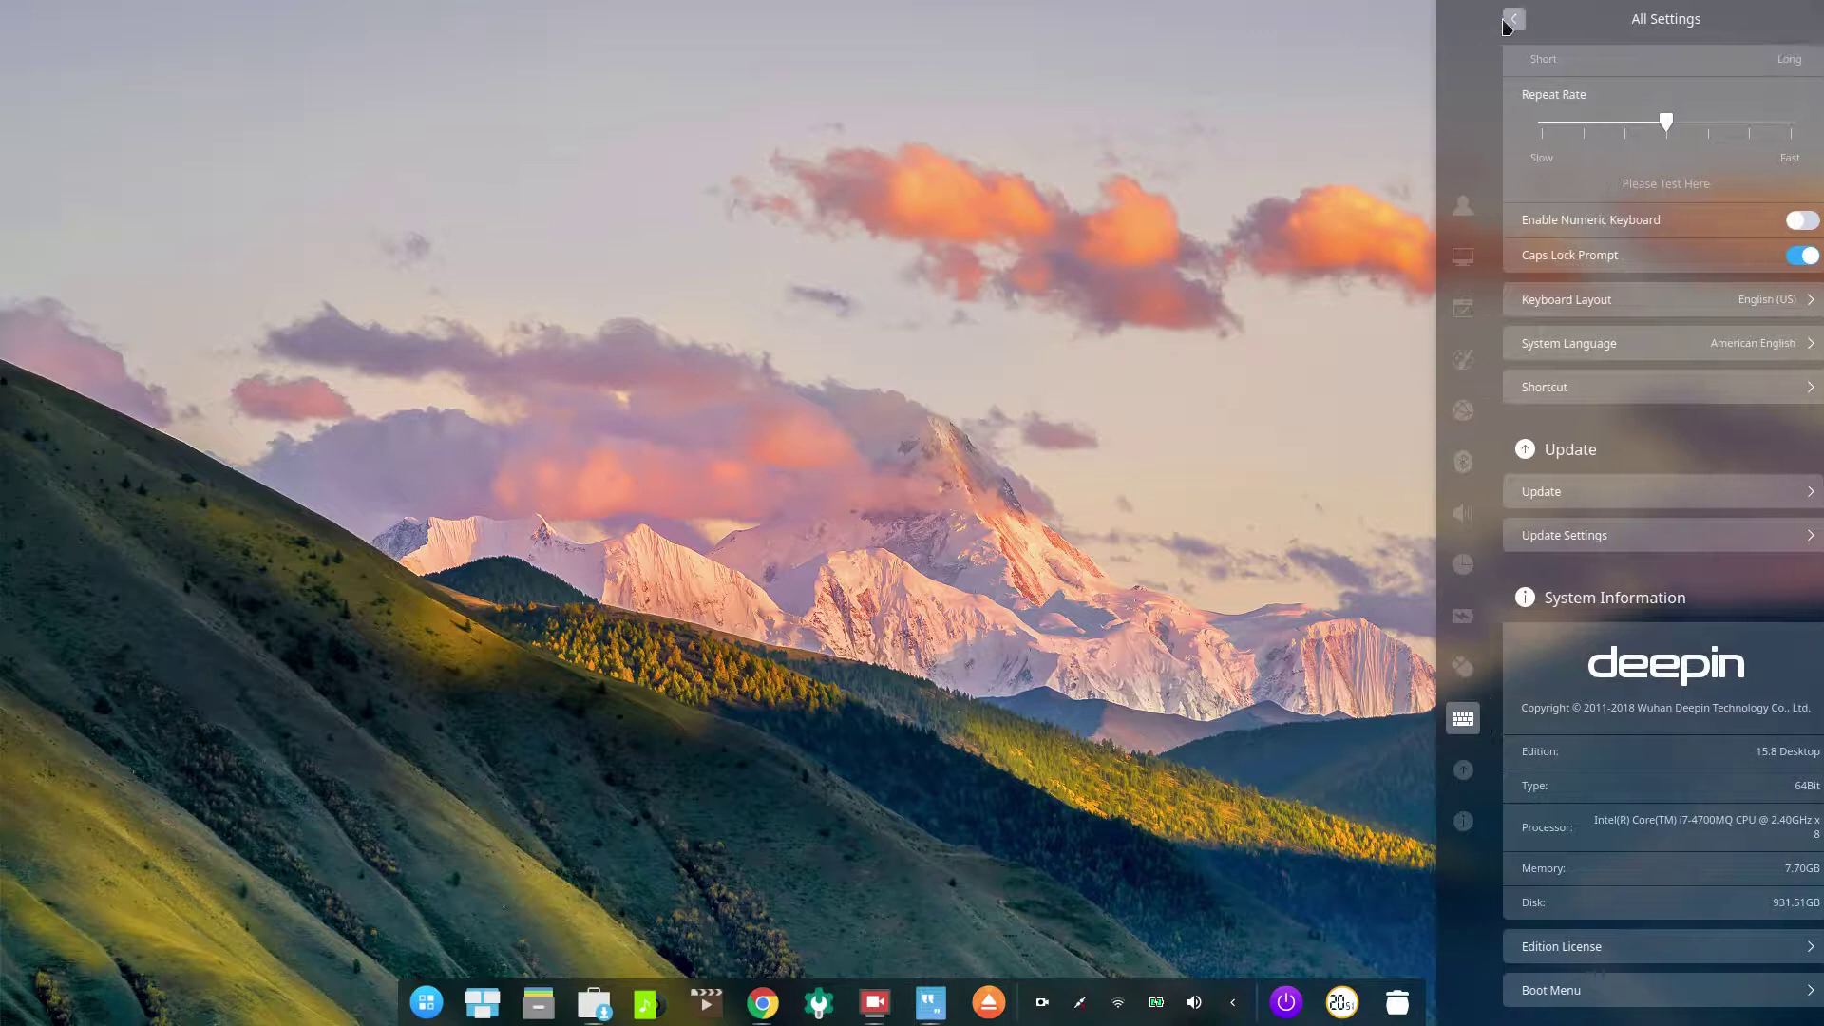
left_click(1518, 79)
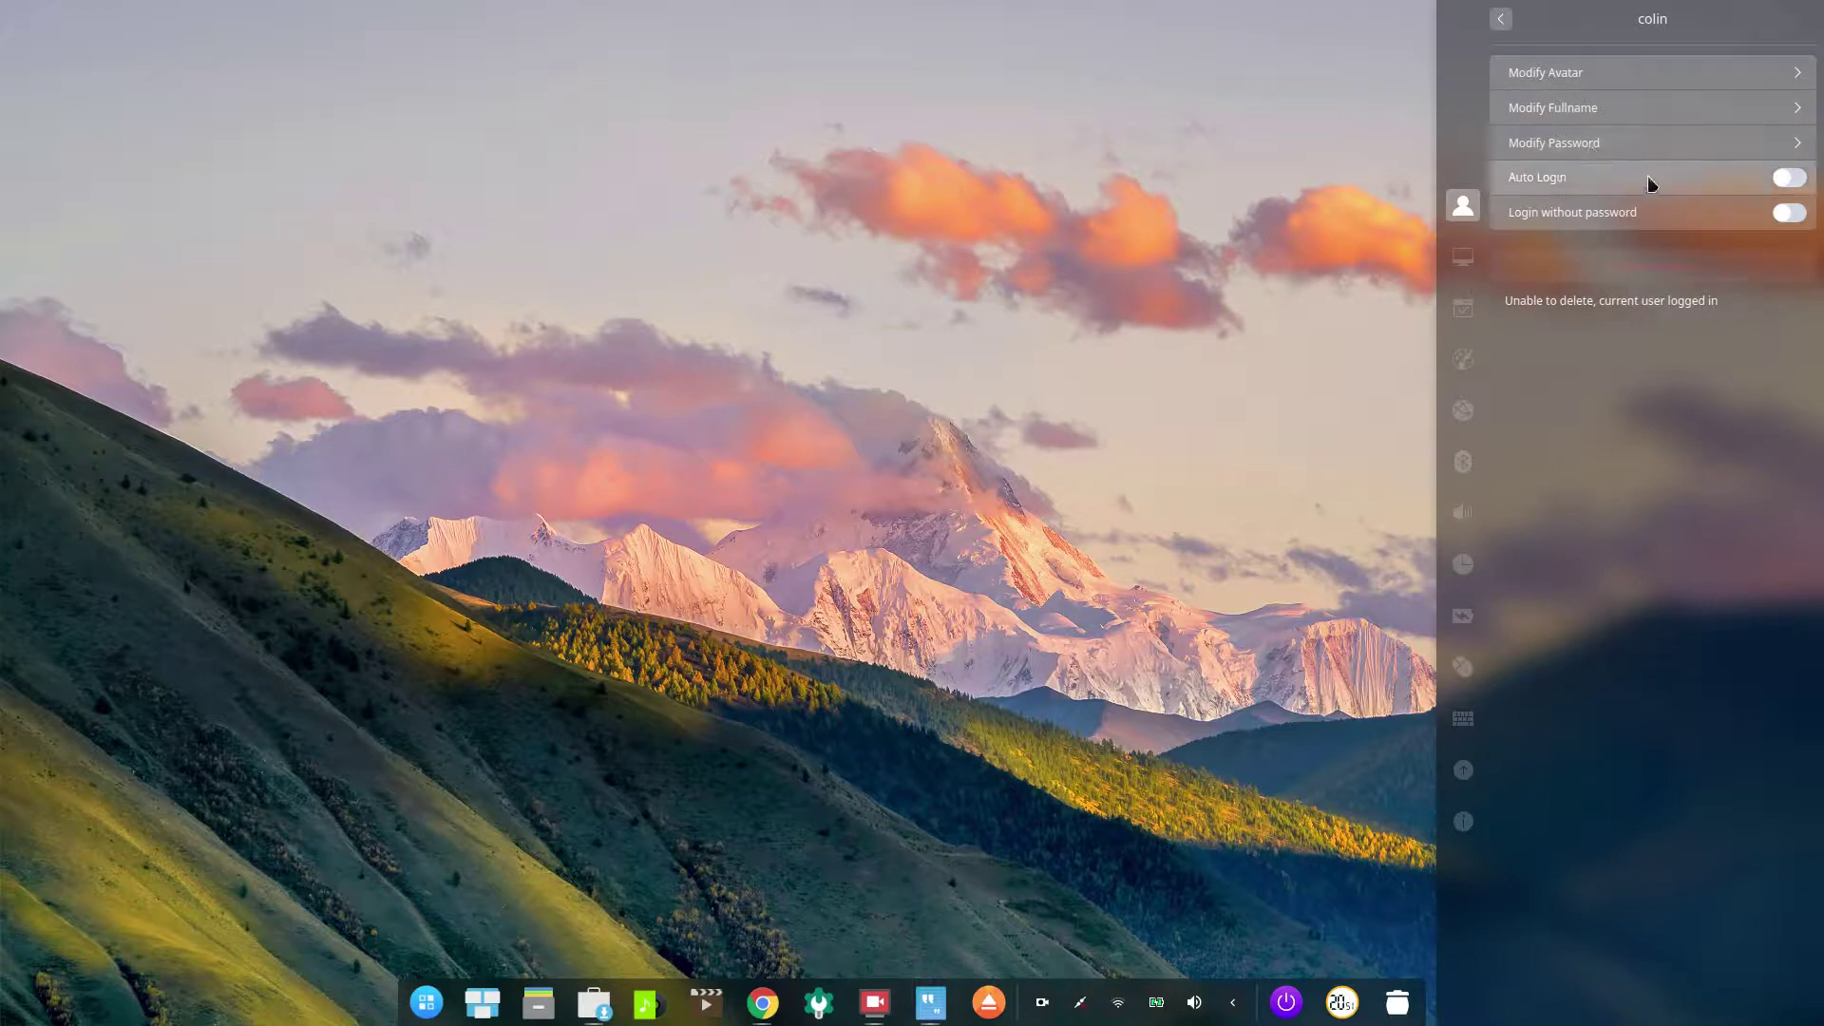
left_click(1500, 19)
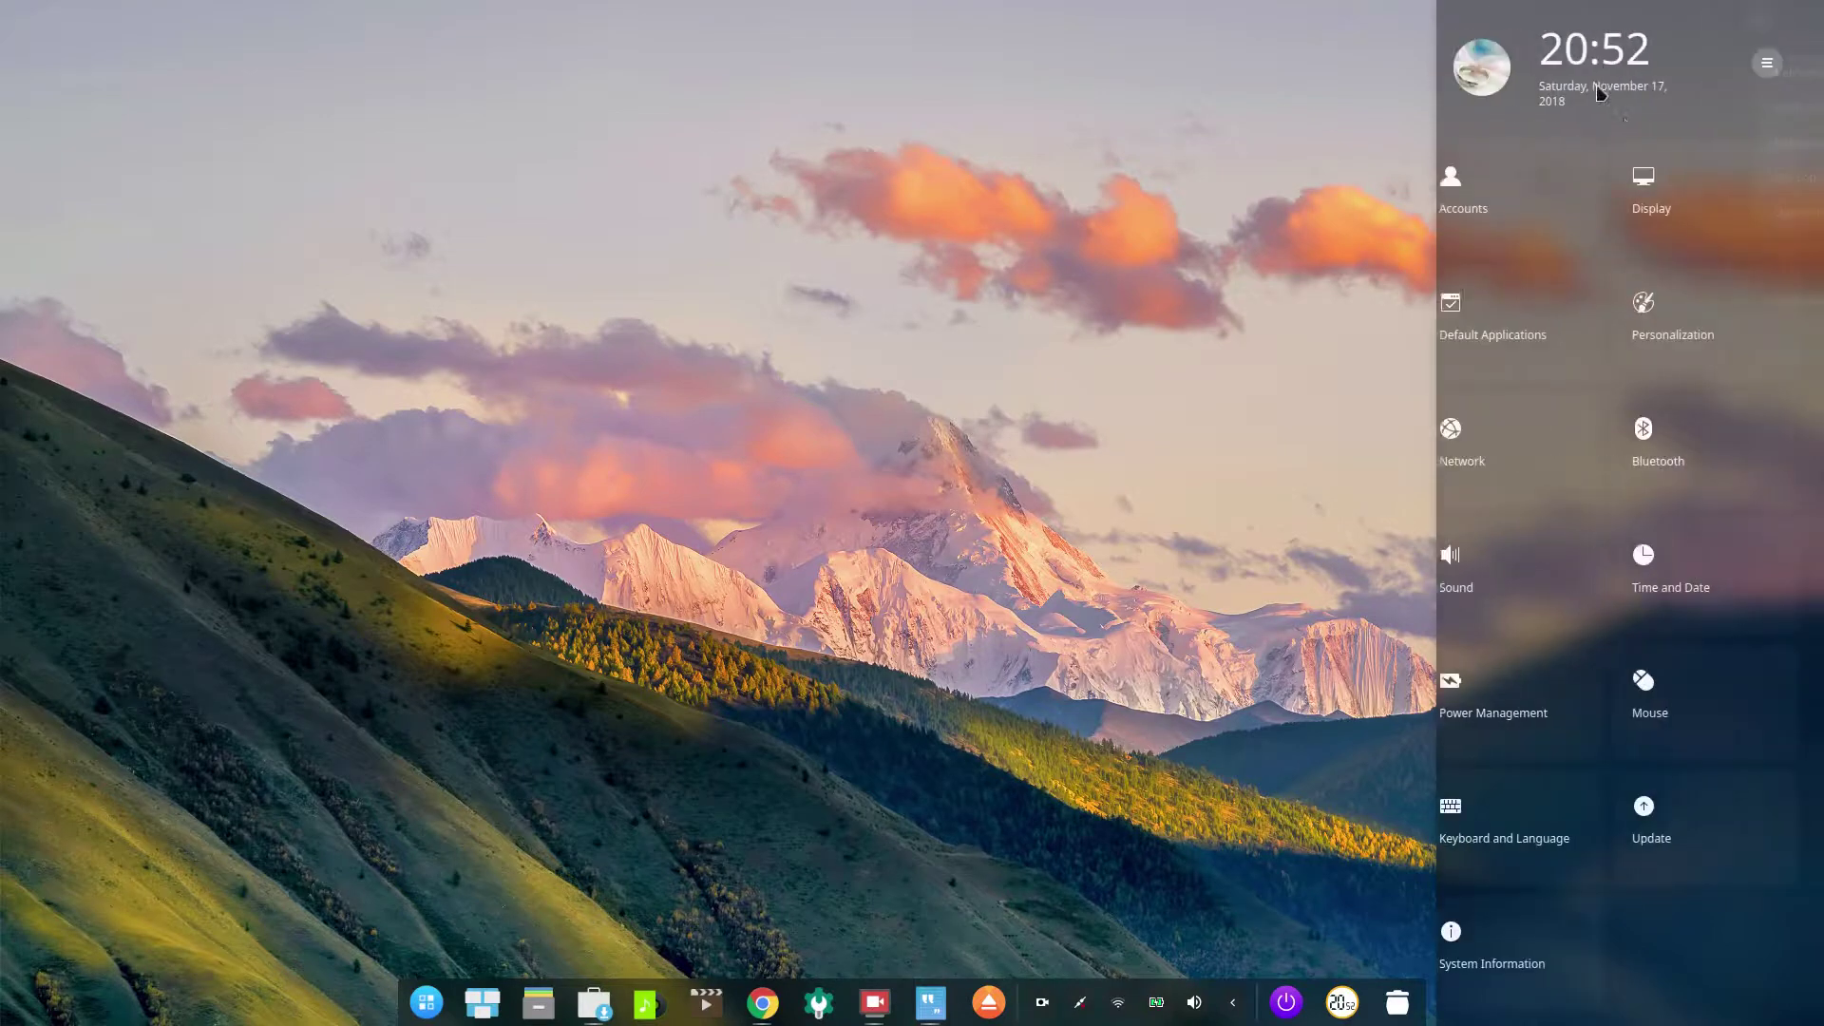
left_click(1513, 70)
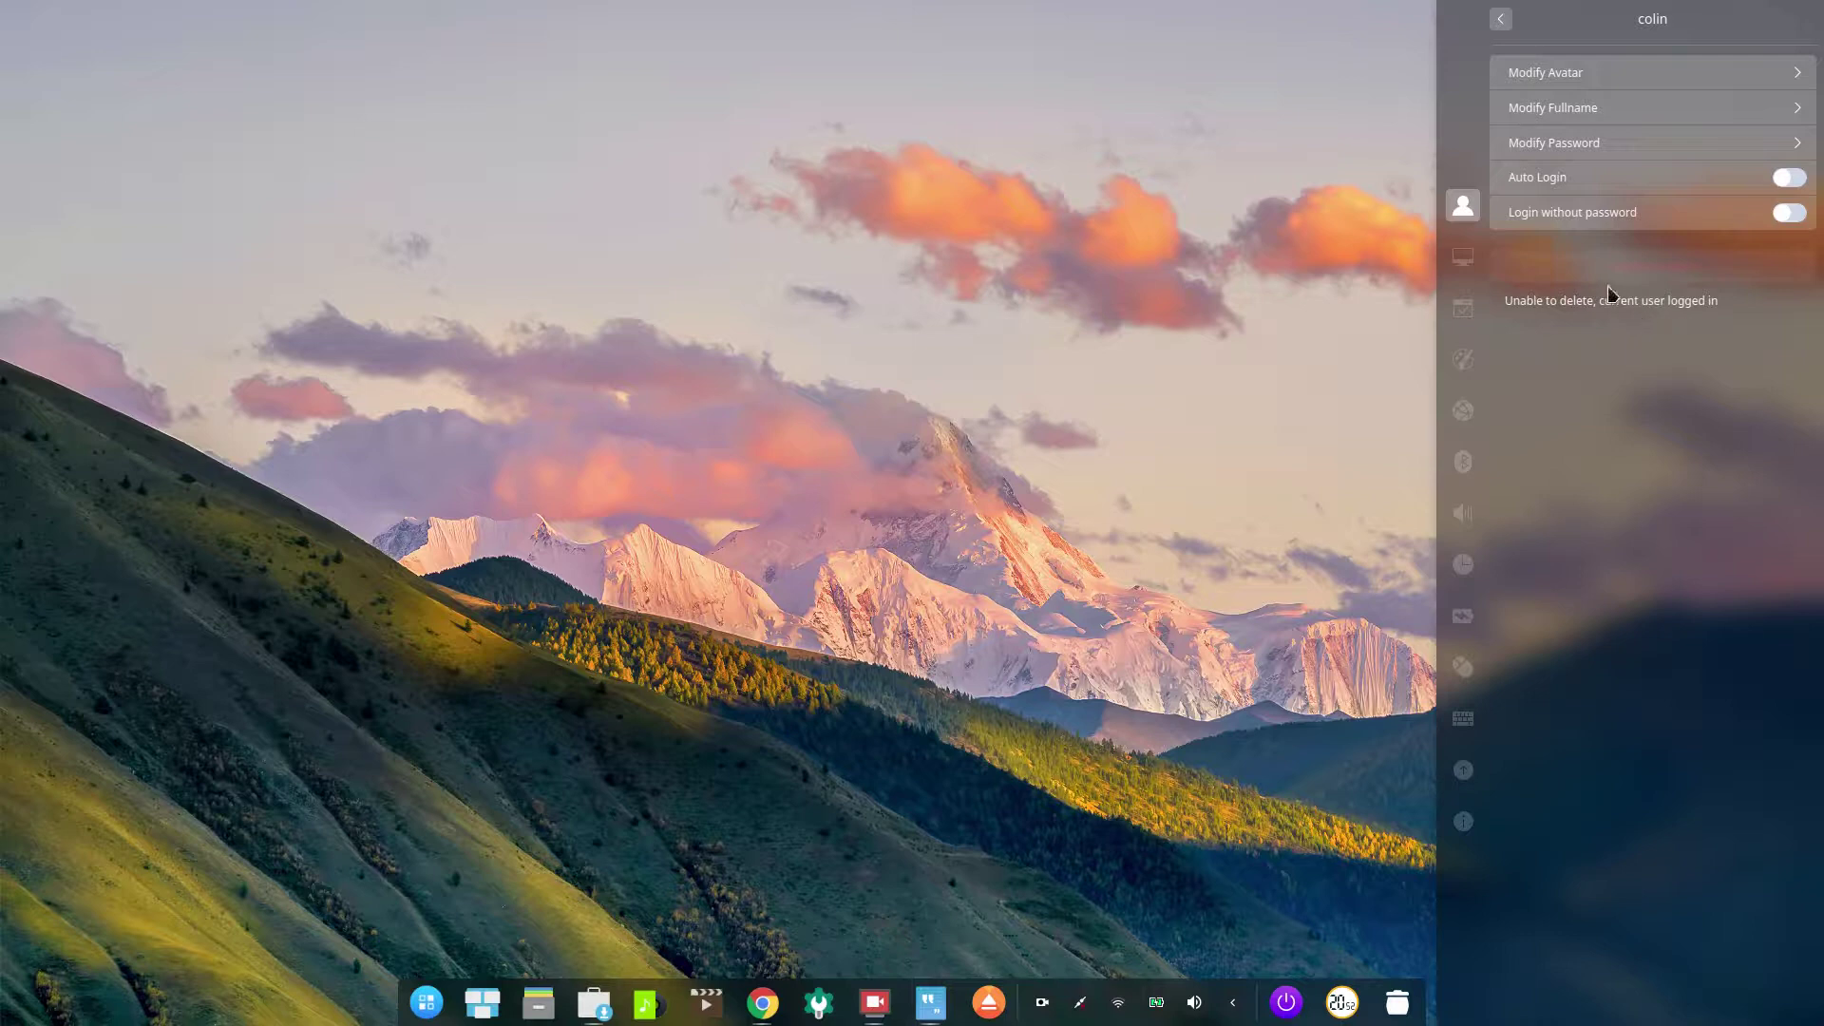
left_click(1501, 19)
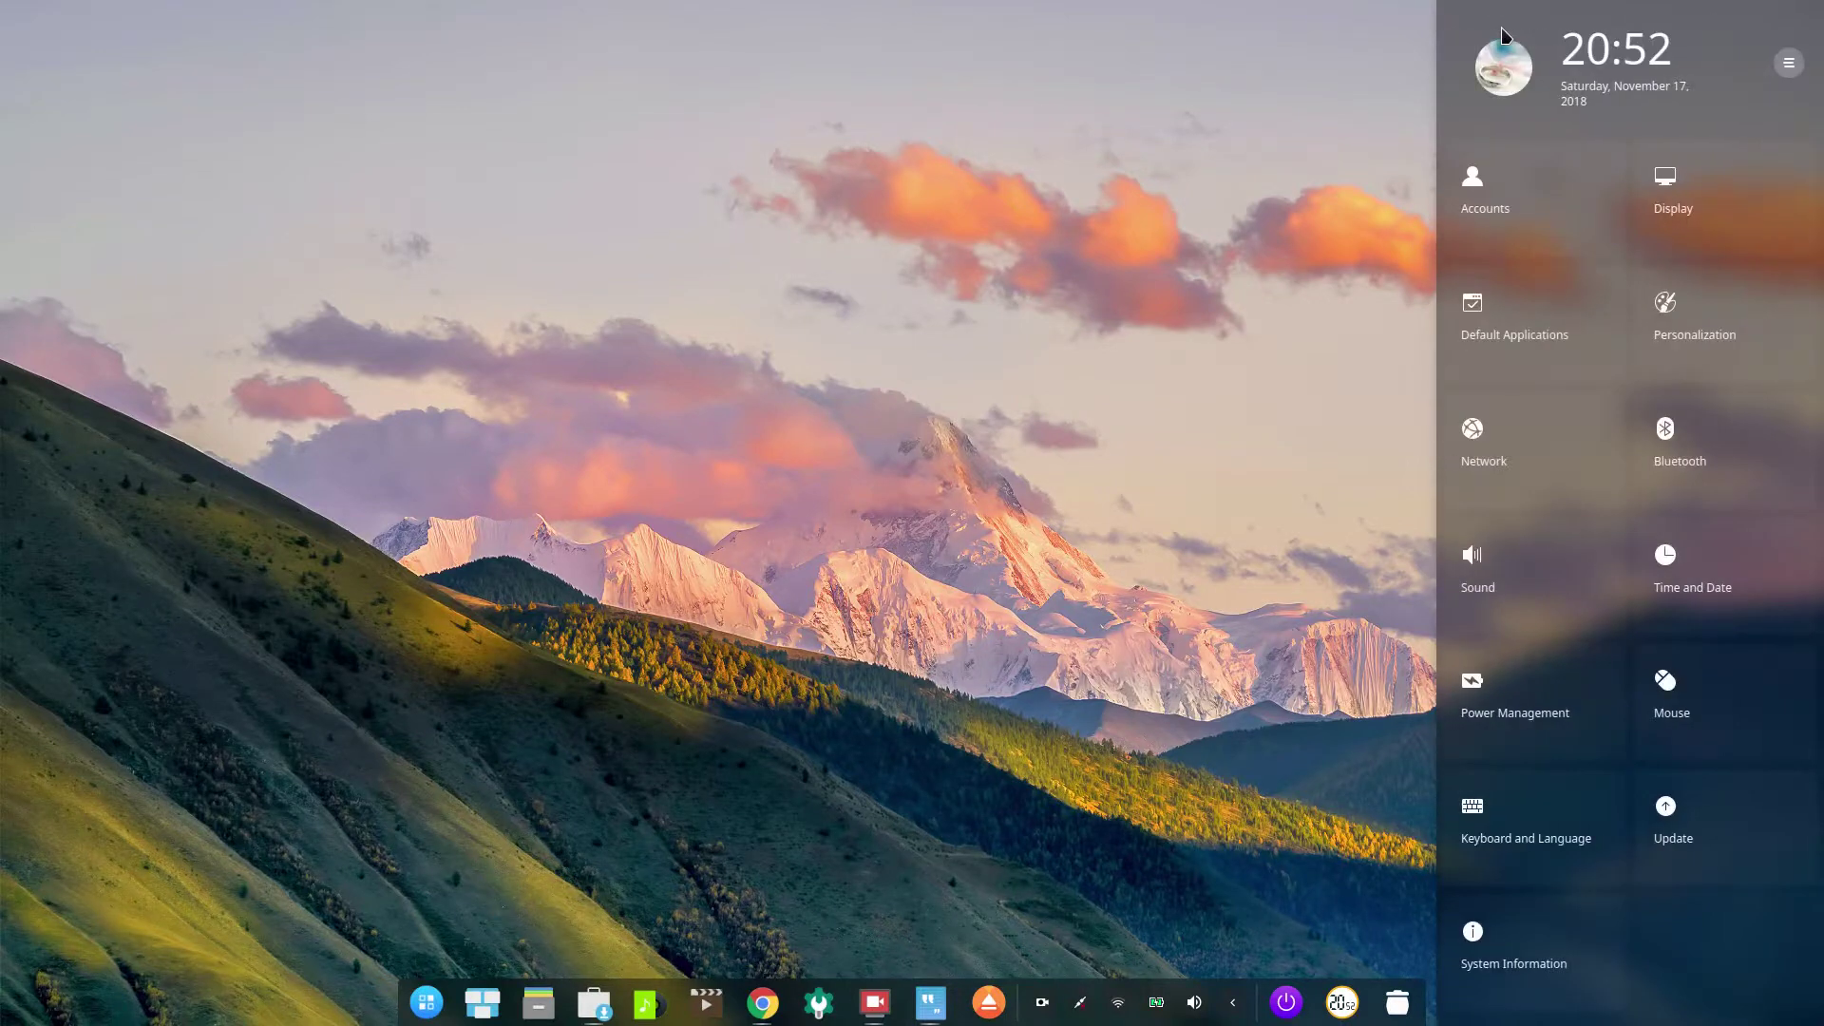
left_click(994, 373)
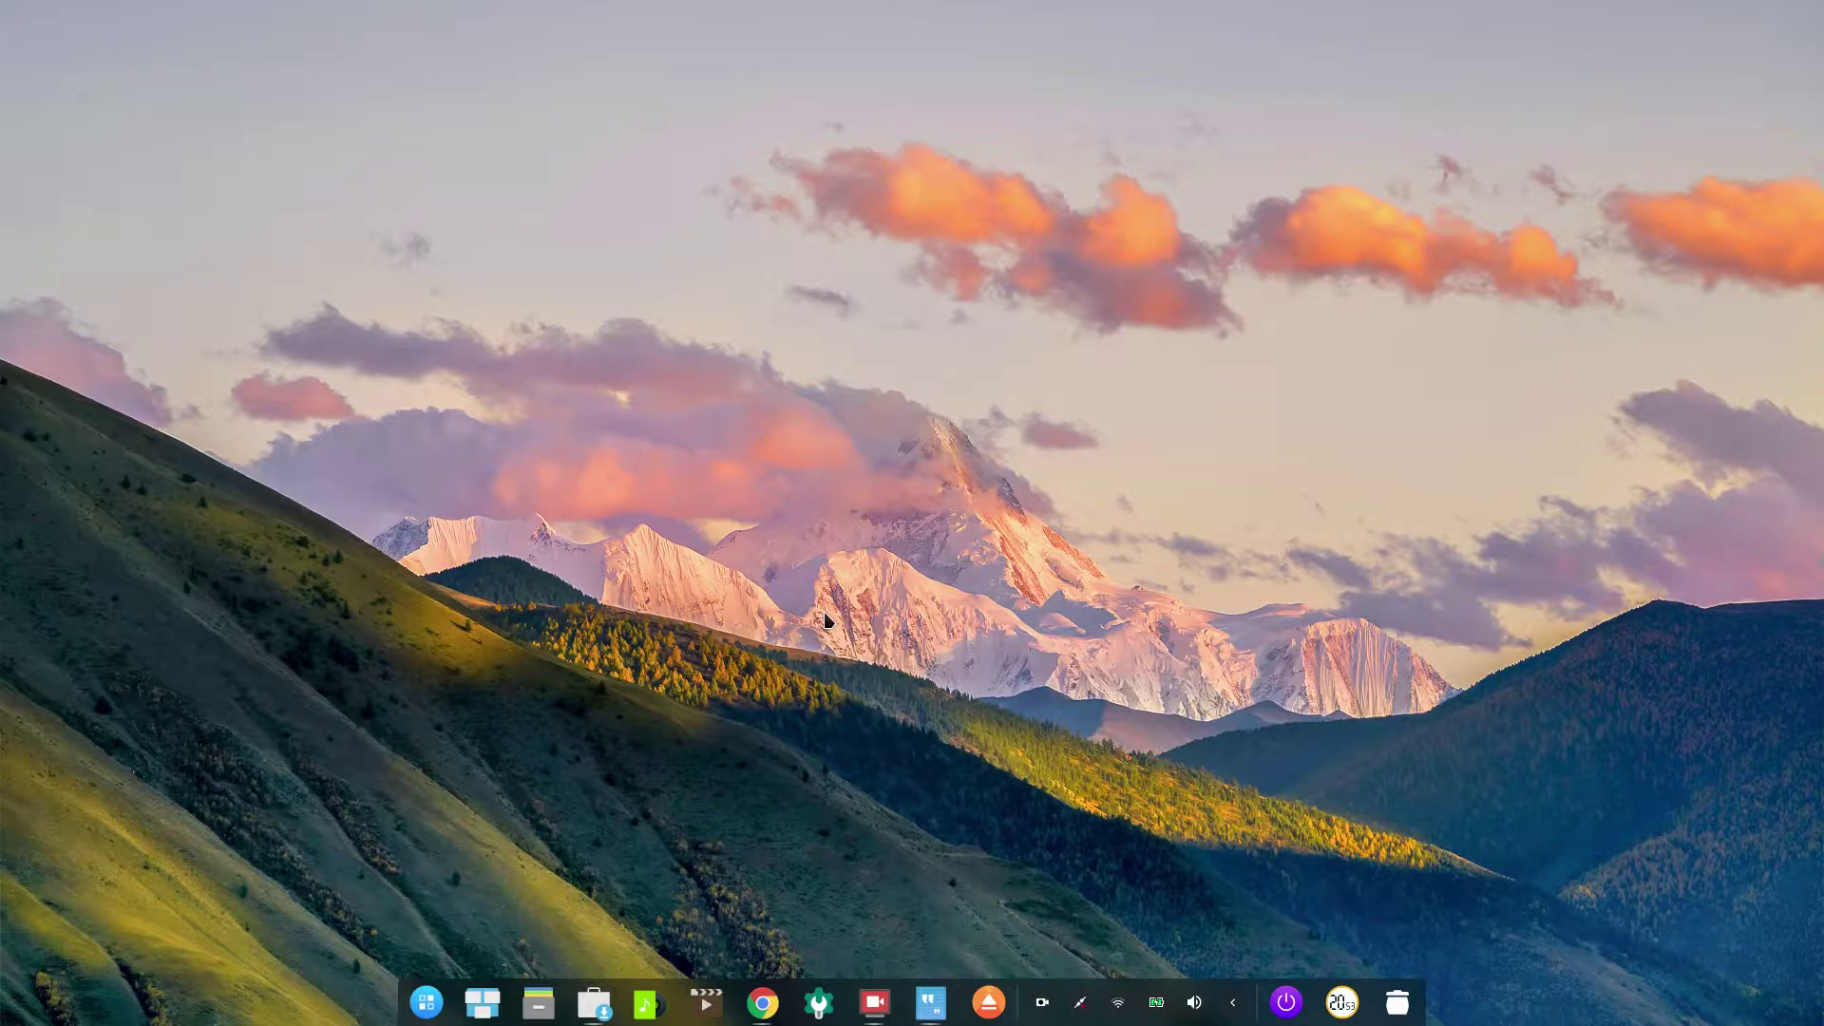
Step: Open the app store from the dock and close it
left_click(595, 1000)
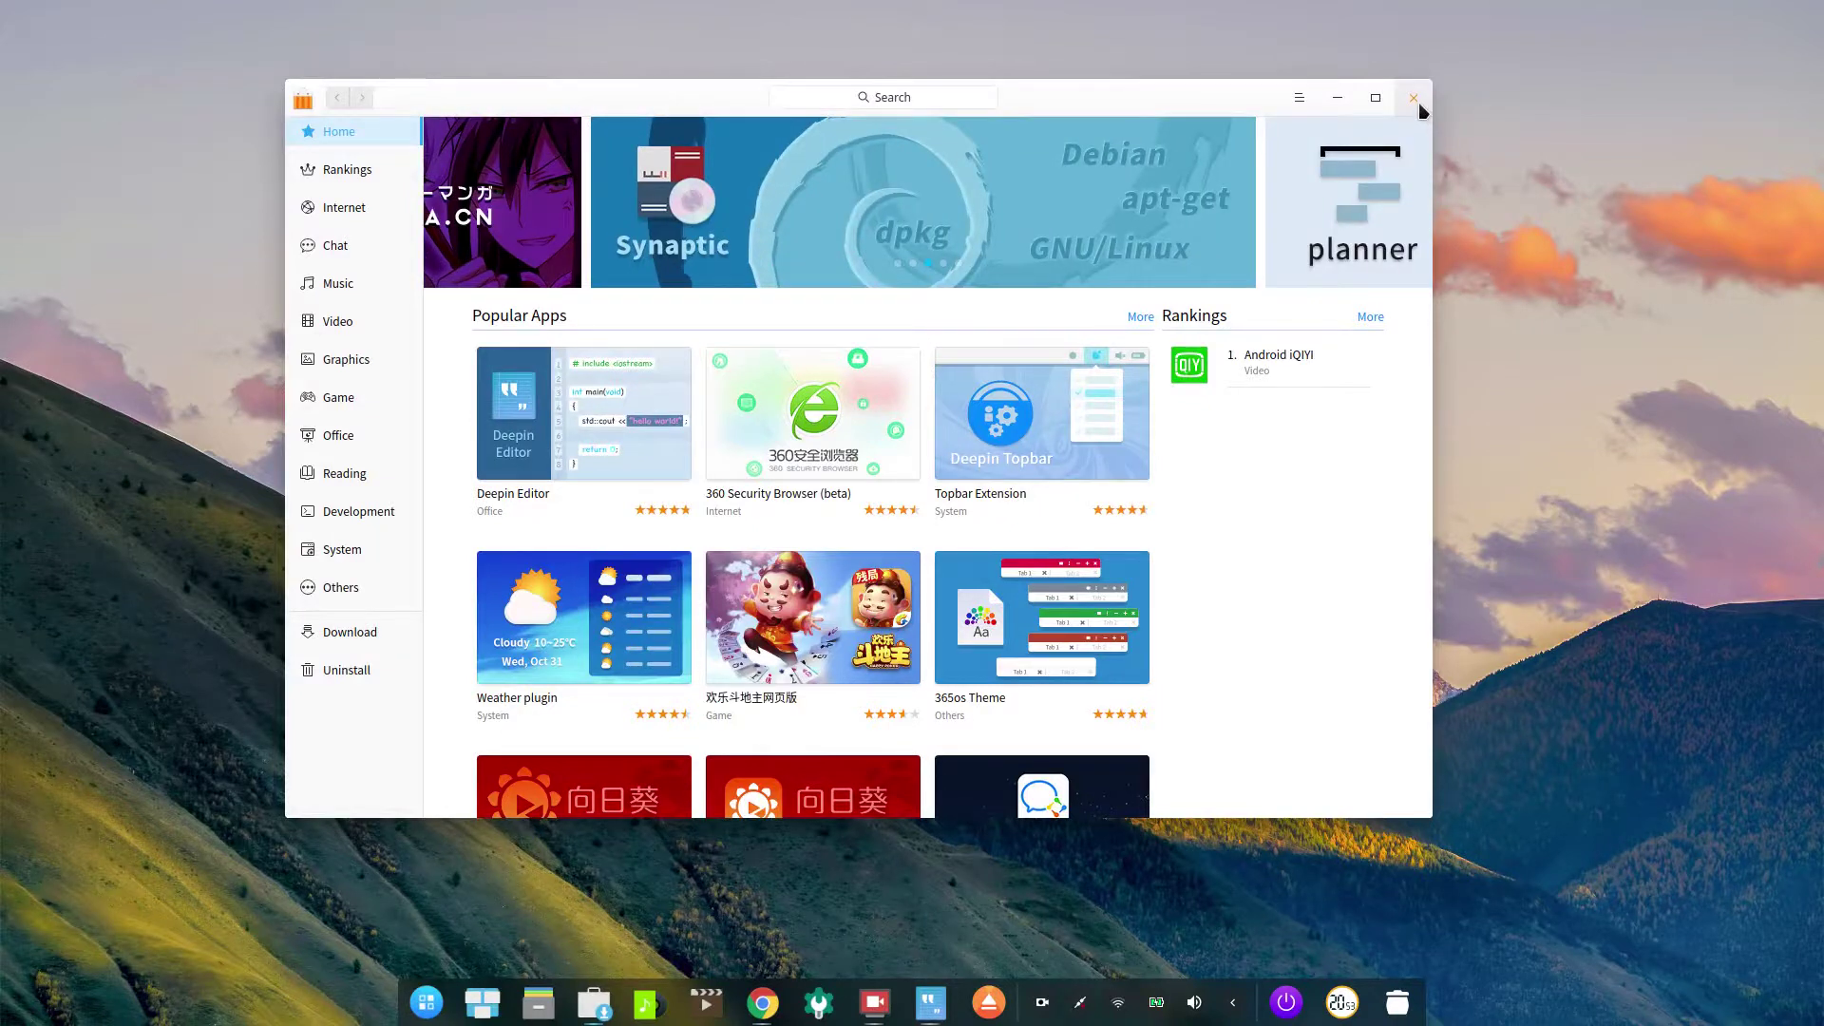
left_click(1414, 99)
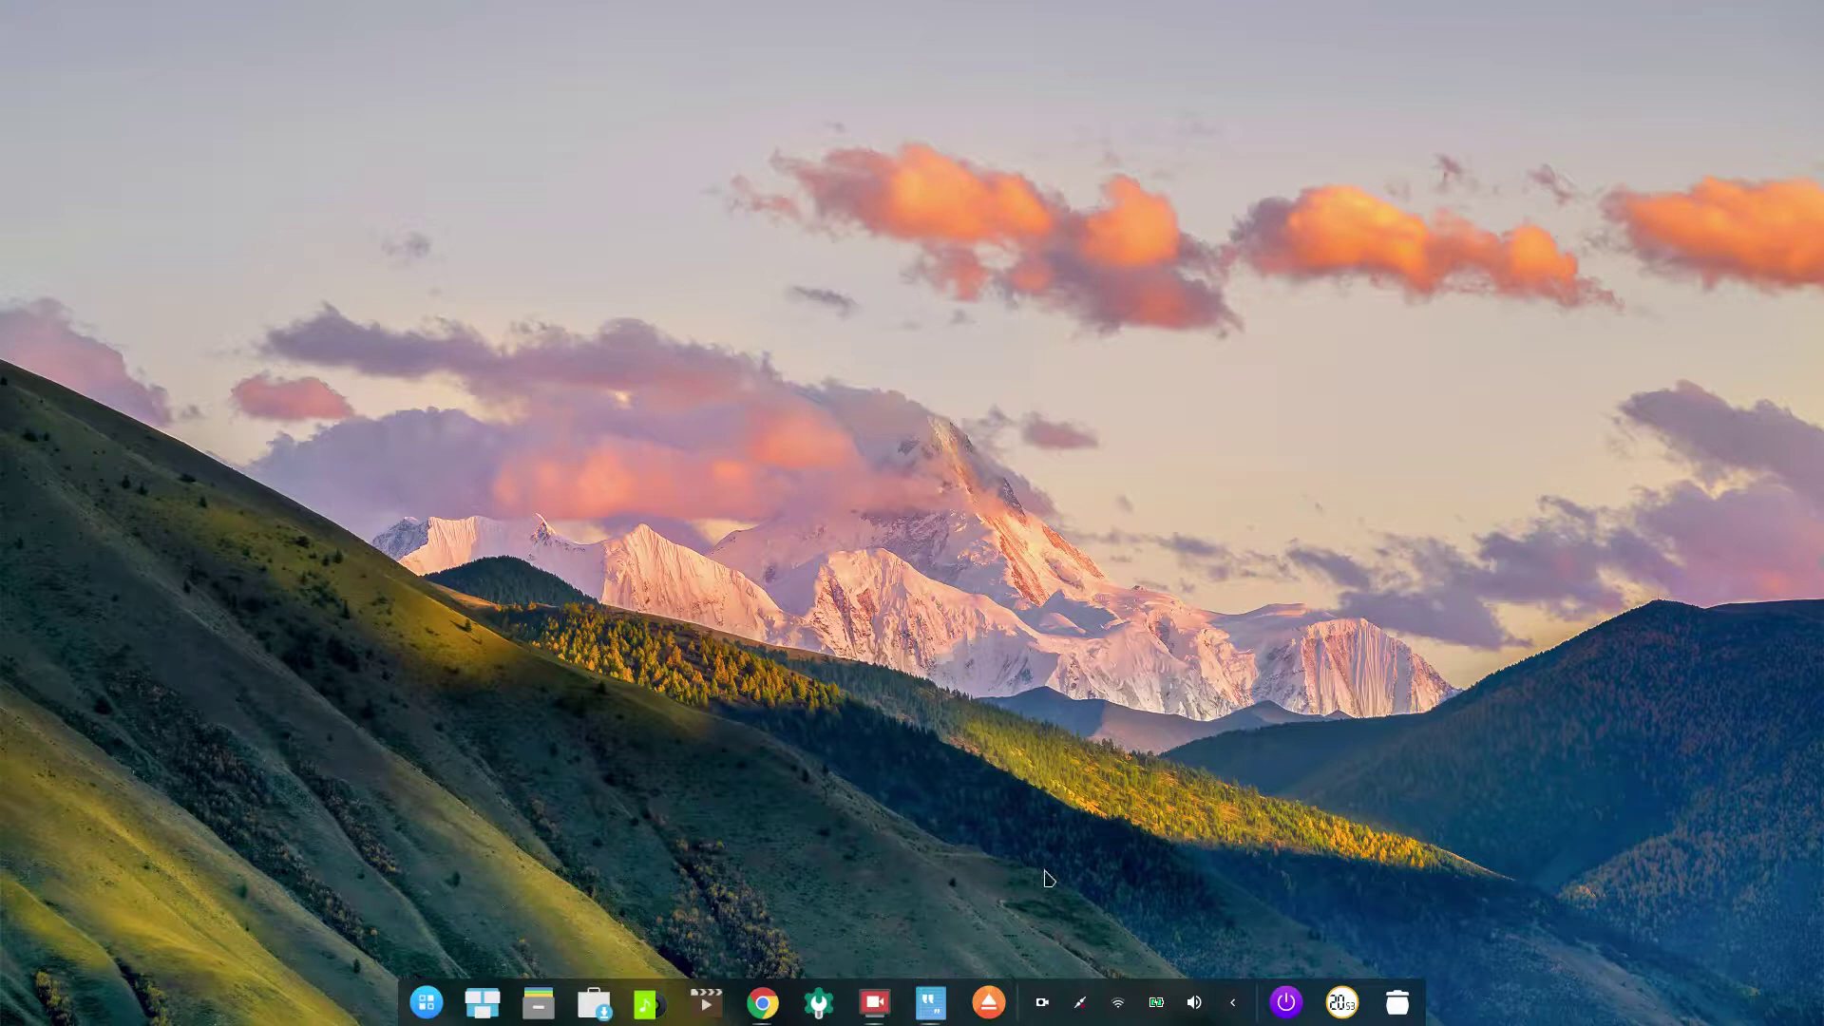
Step: Collapse and expand the dock's system tray icons twice
left_click(1228, 1005)
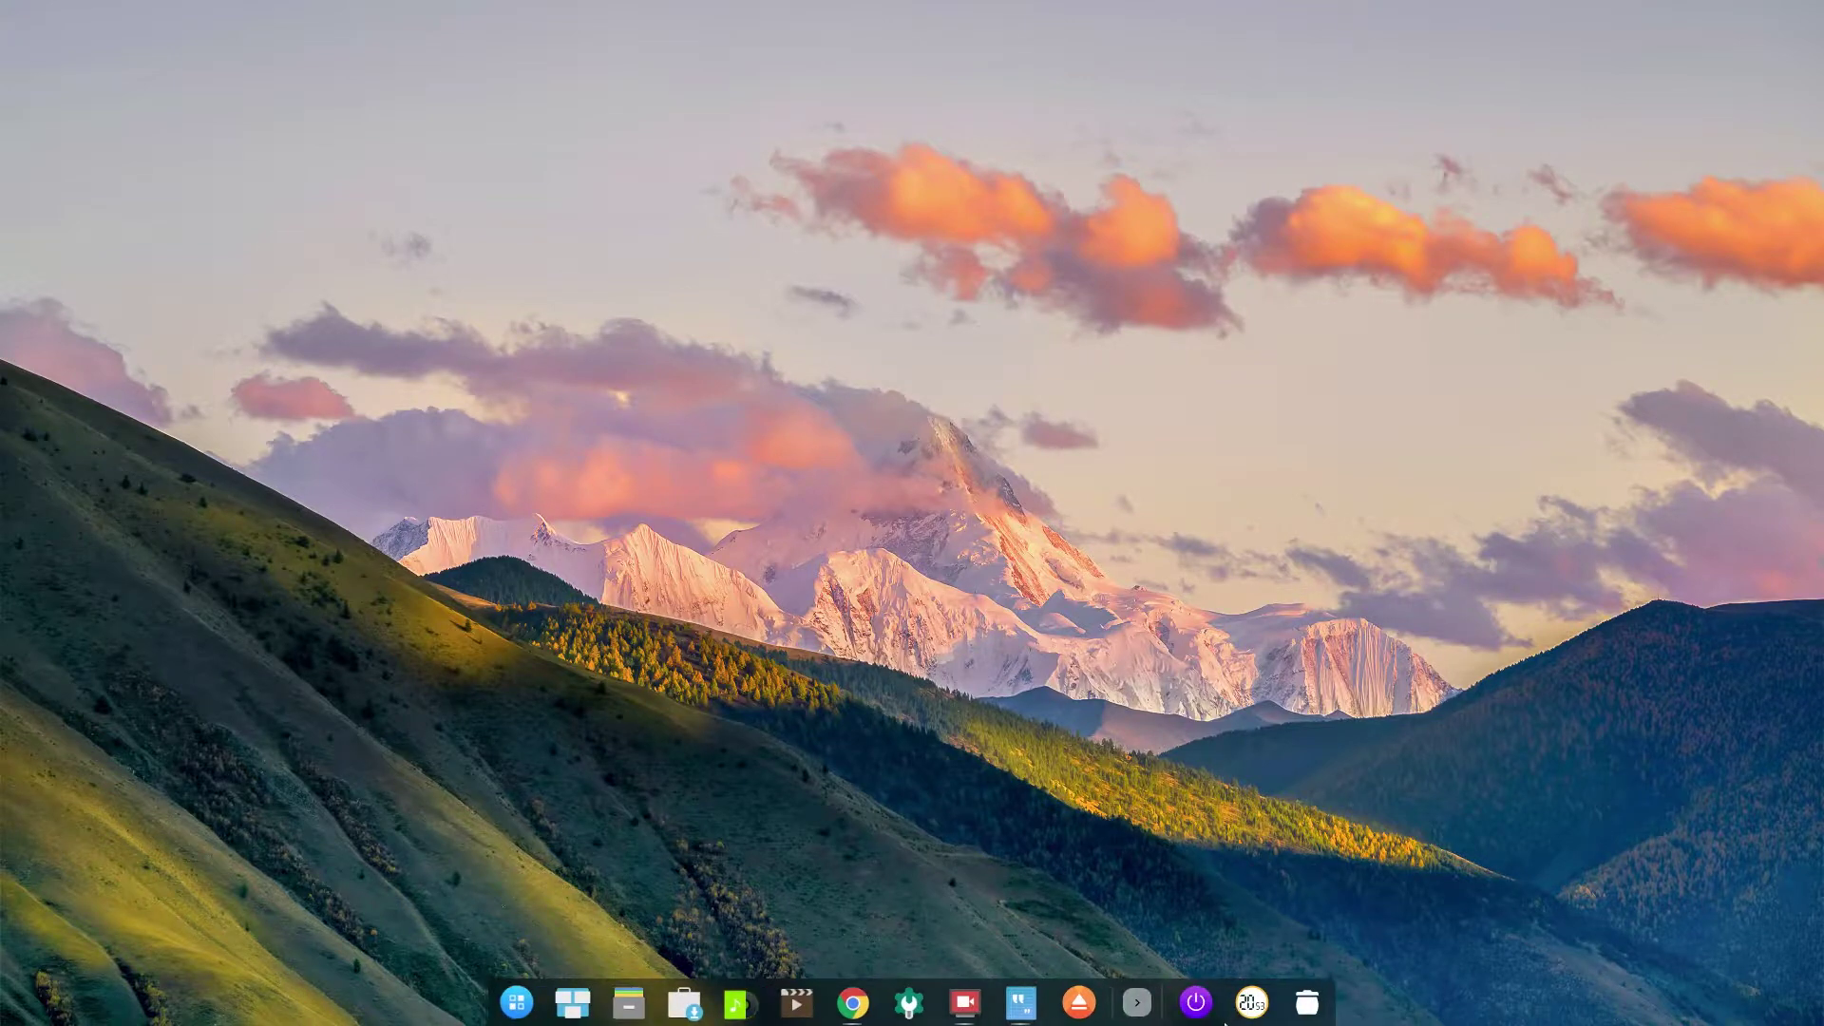
left_click(1133, 1006)
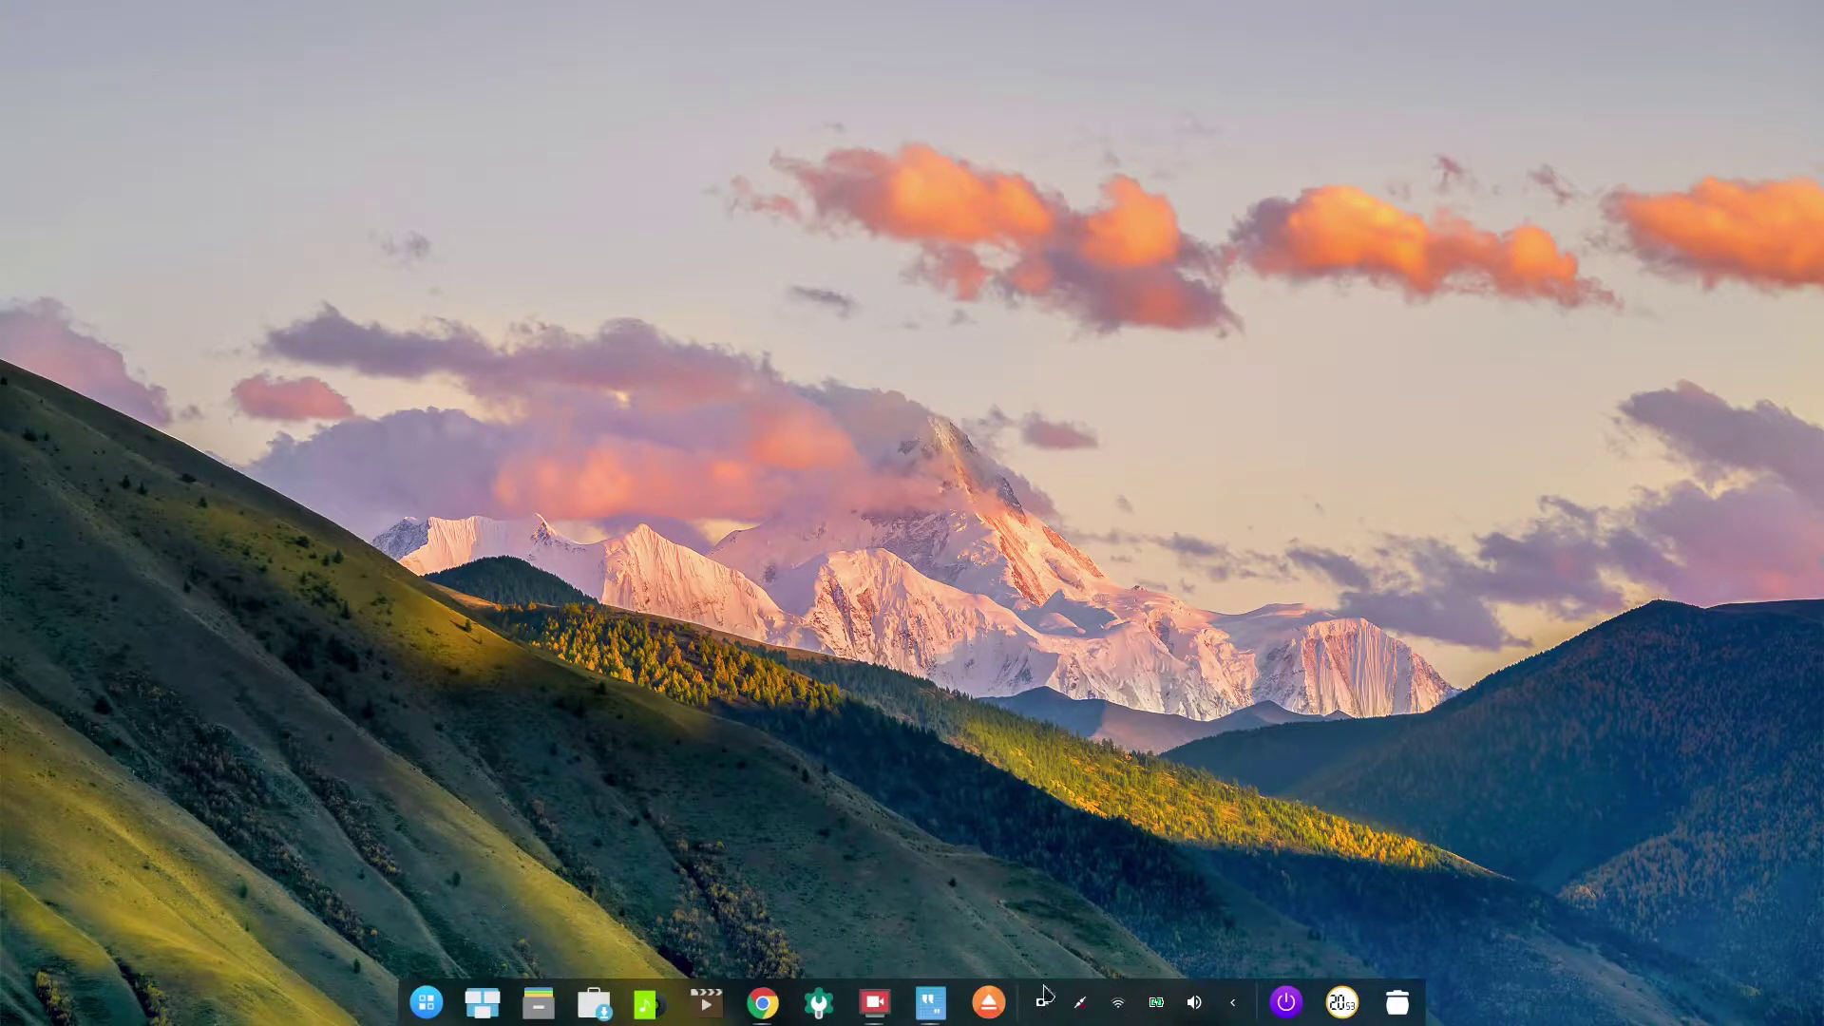
left_click(1234, 1005)
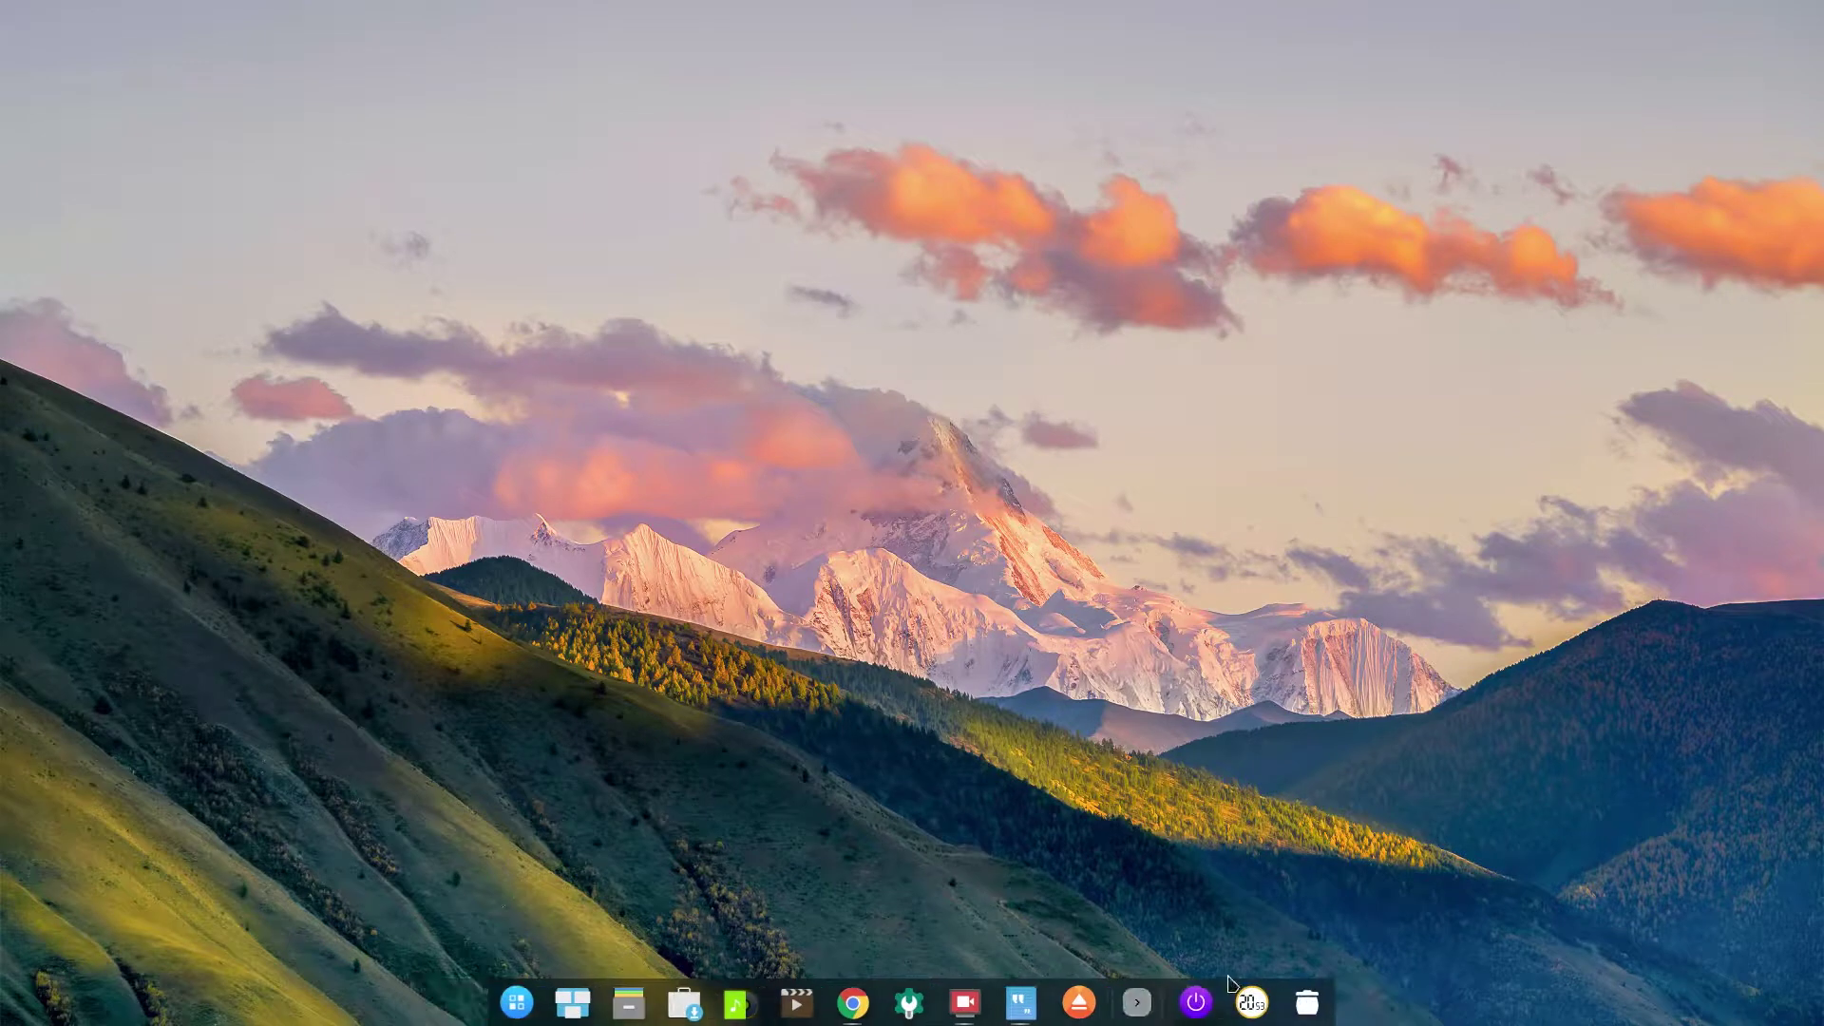
left_click(1136, 1005)
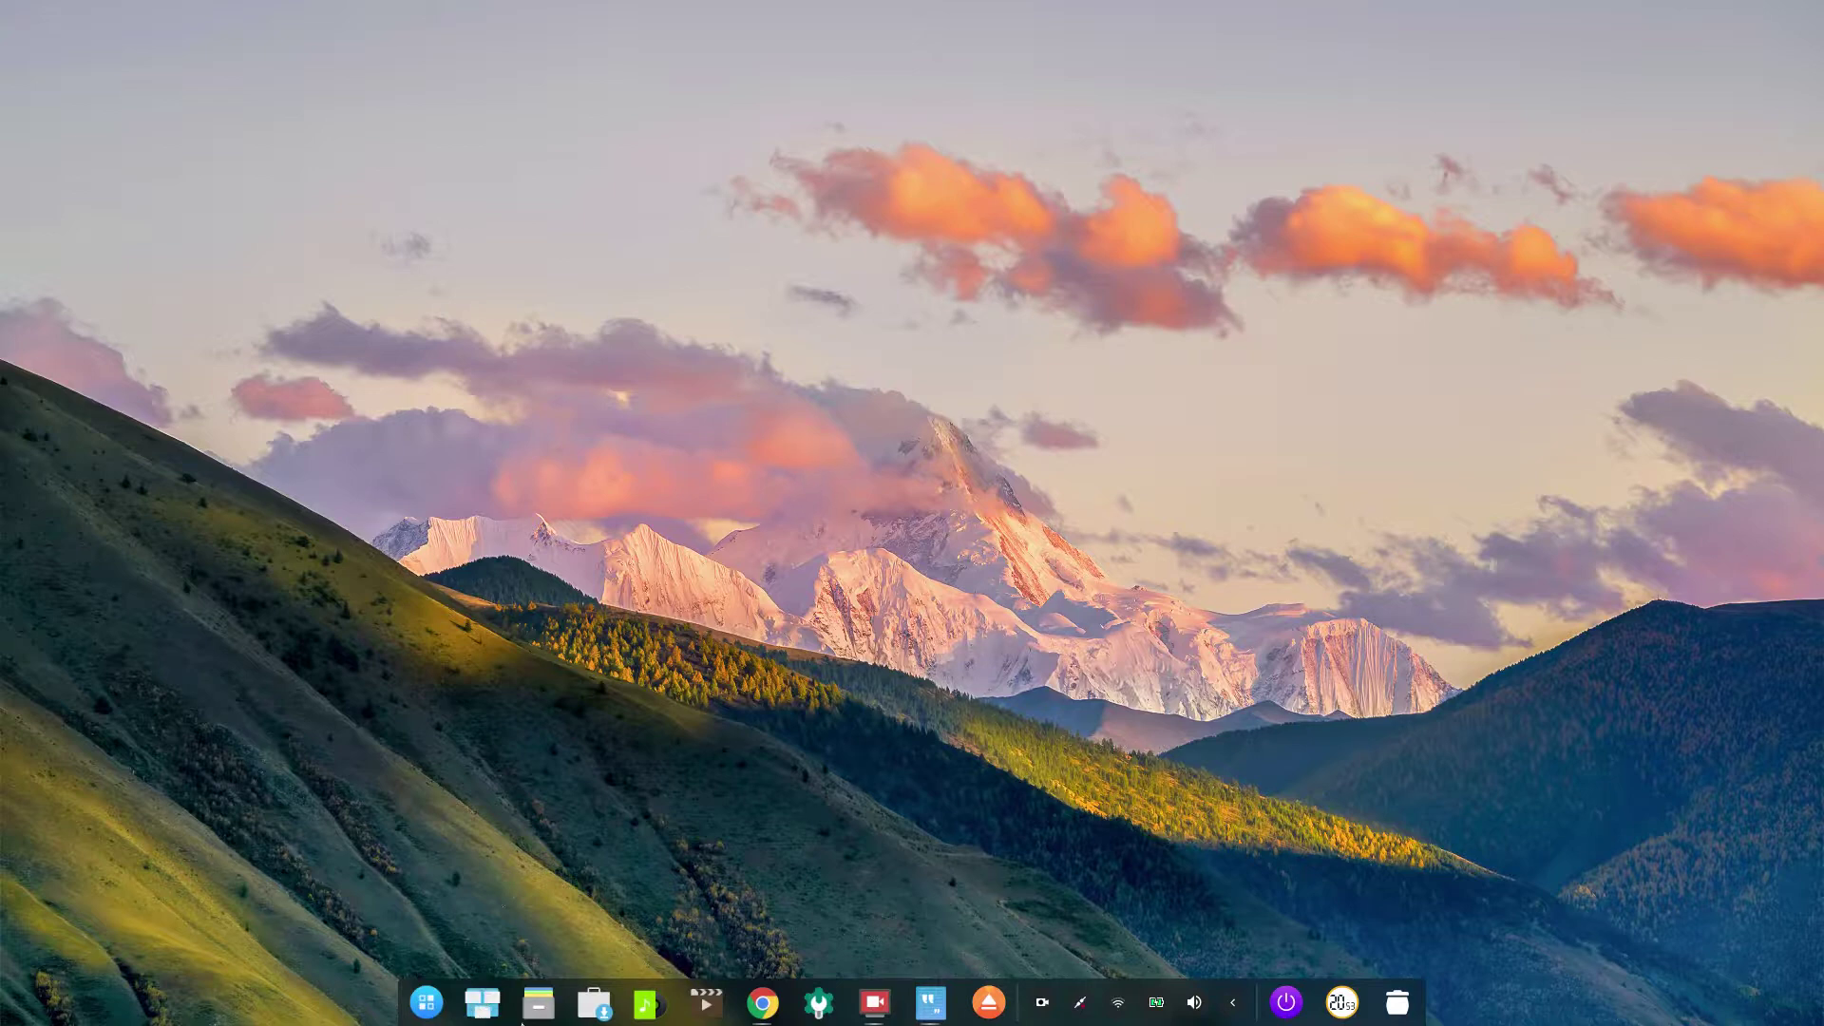
Step: Try the dock at the Large size and at the Small size
right_click(1024, 1006)
mouse_move(1064, 967)
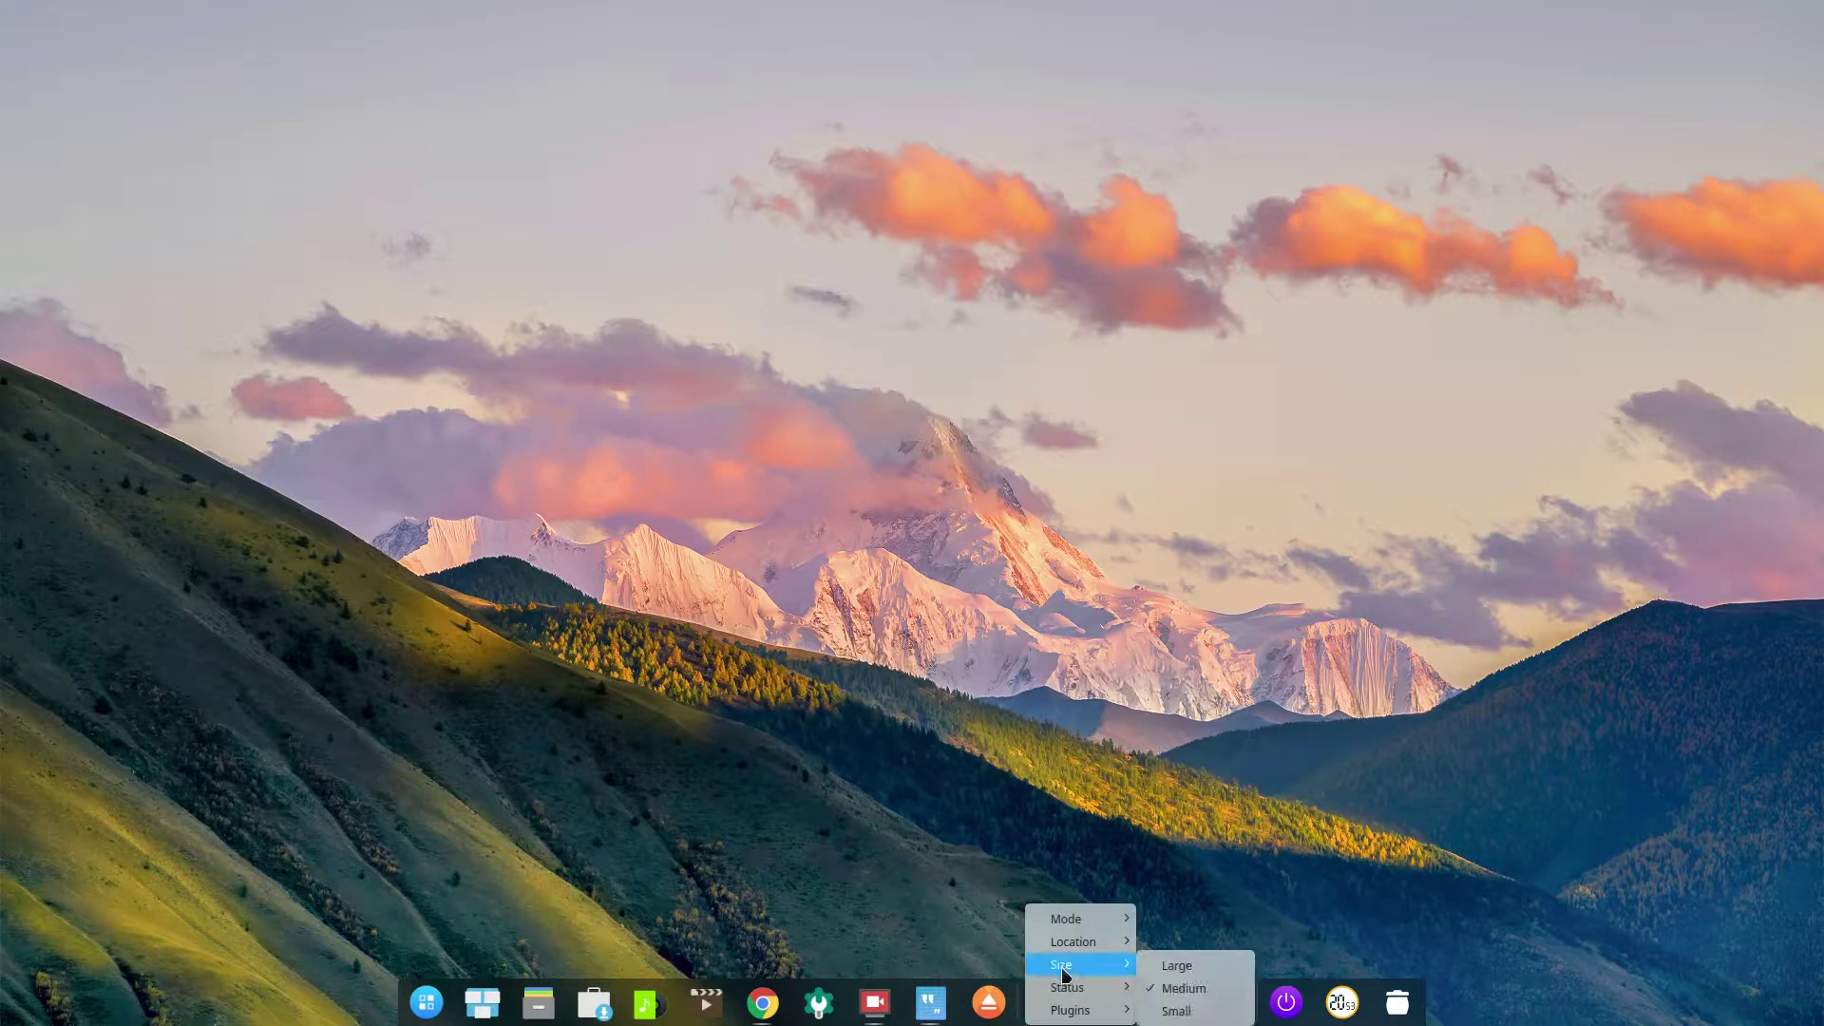
left_click(1177, 967)
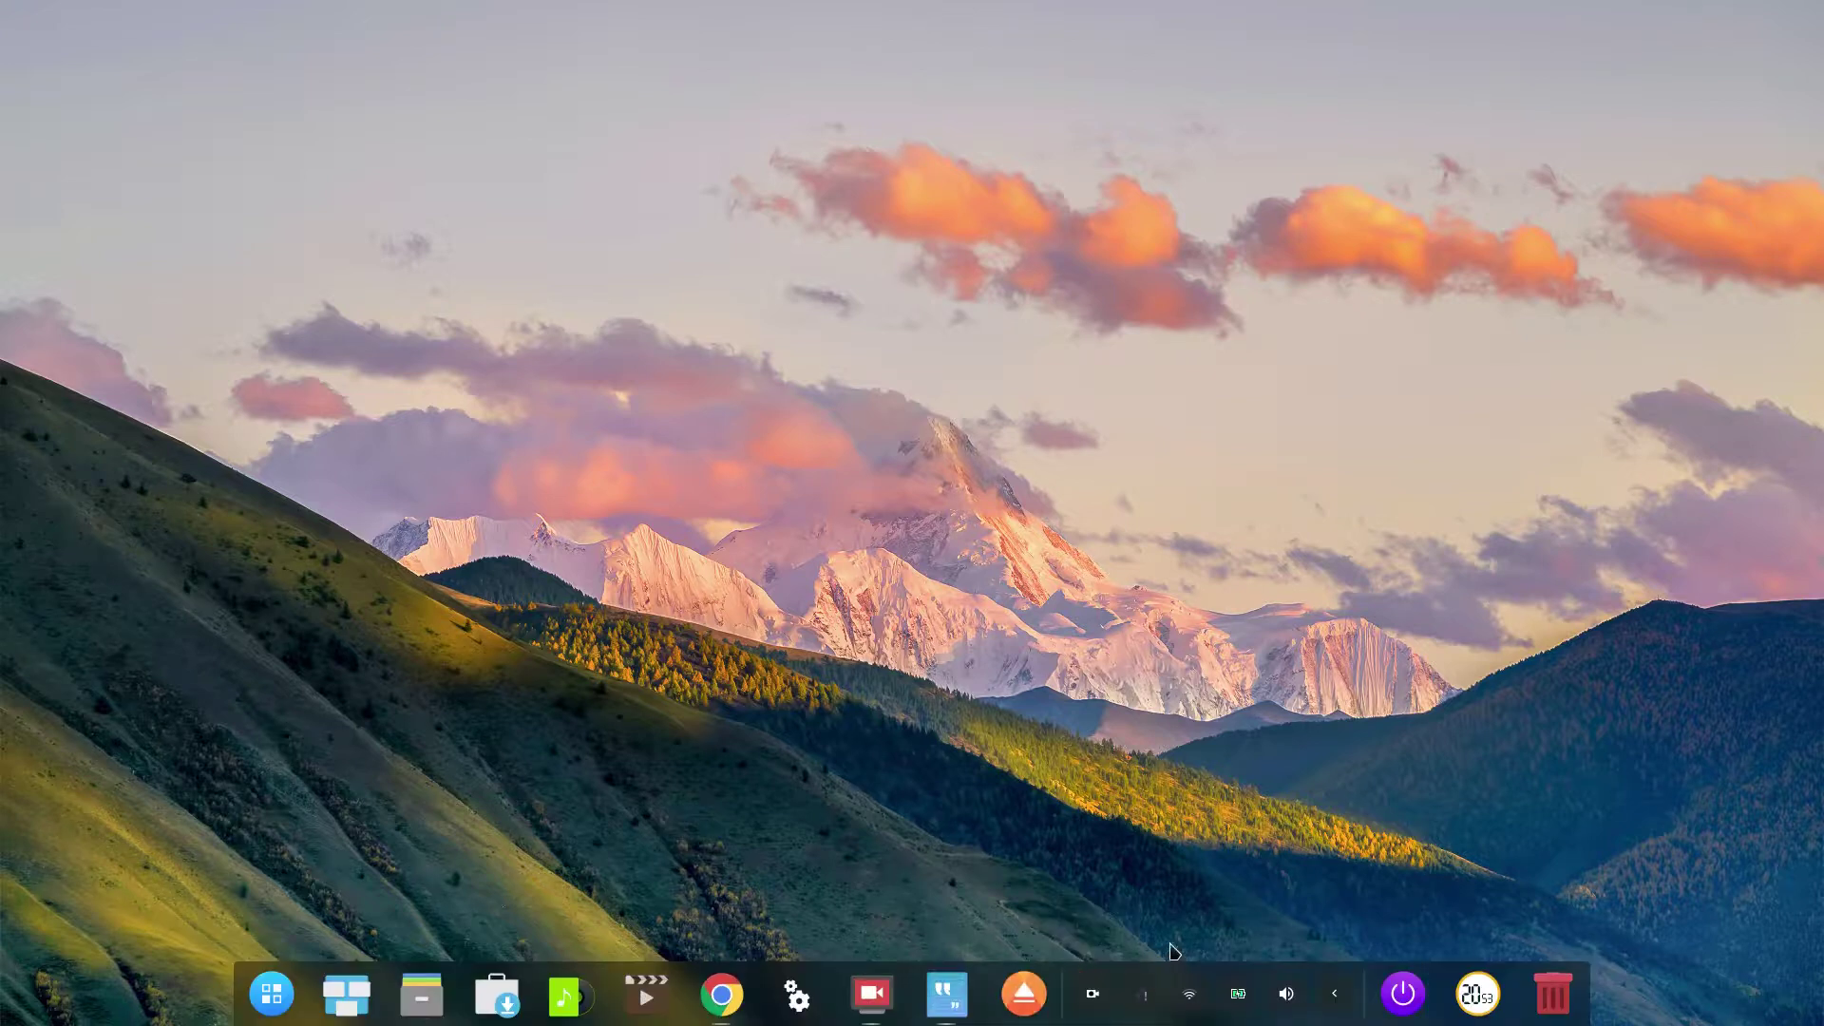
right_click(798, 986)
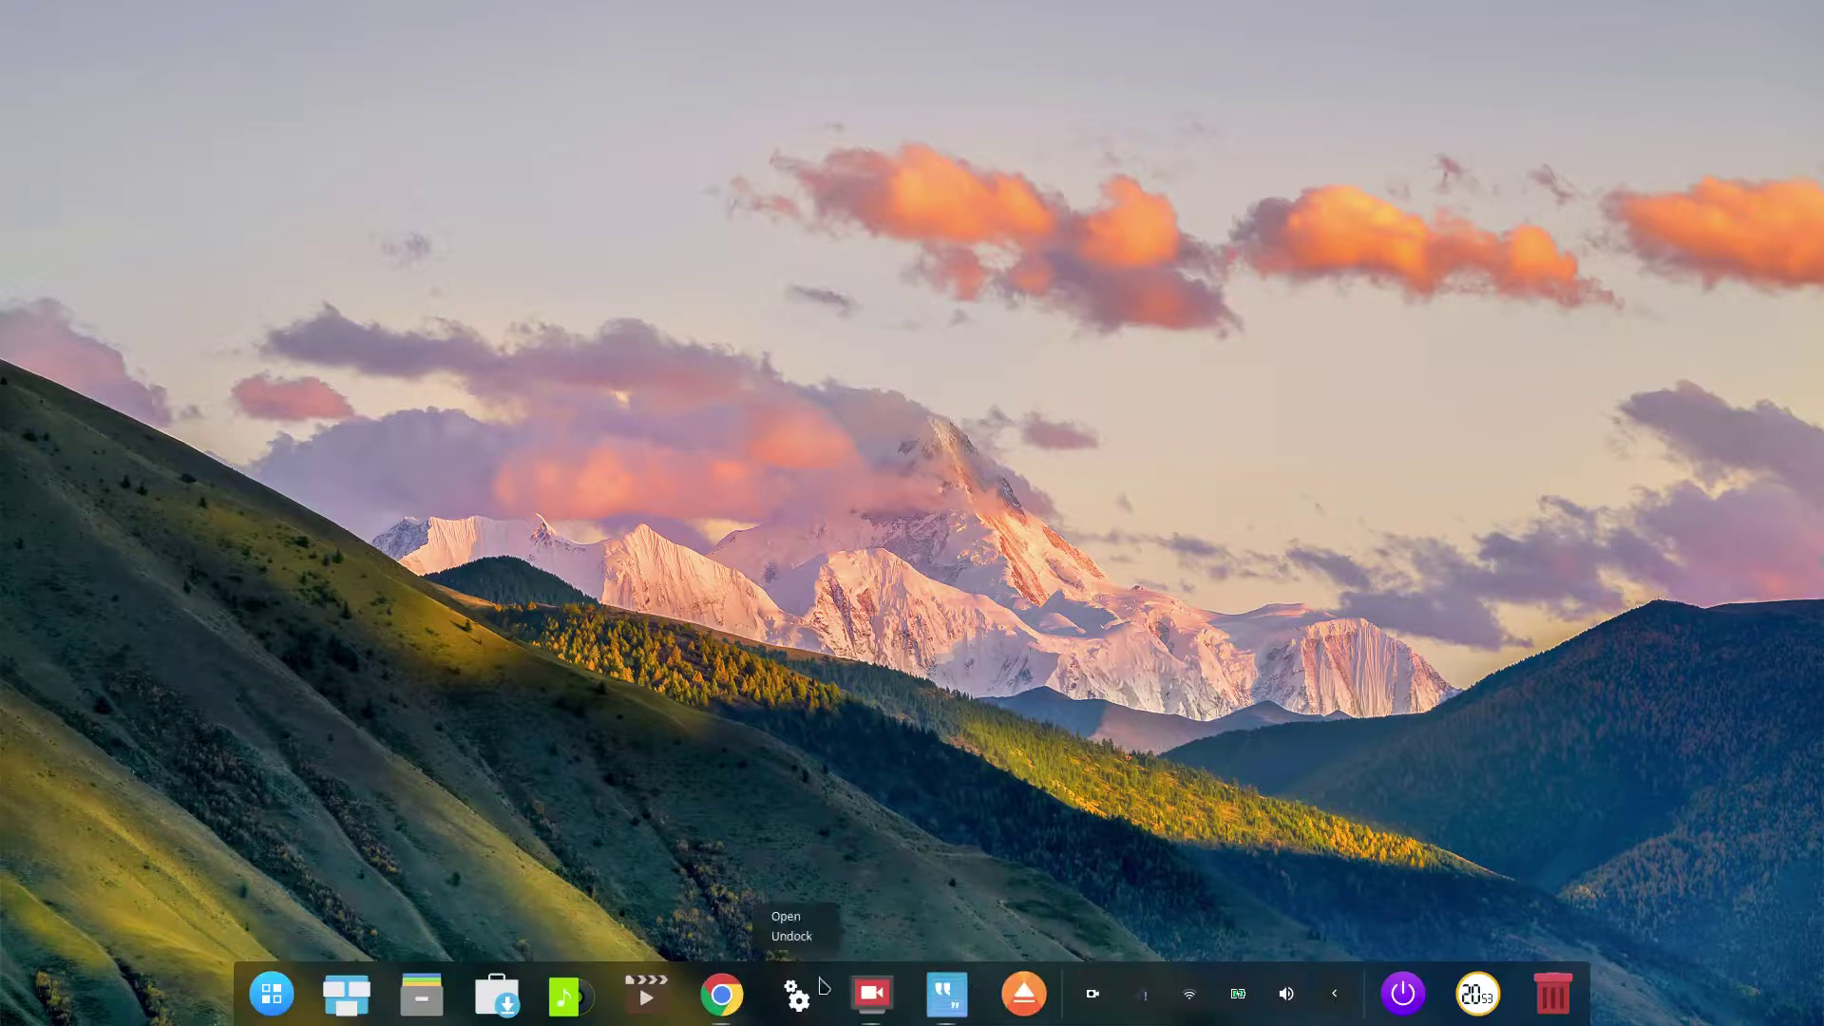
right_click(823, 987)
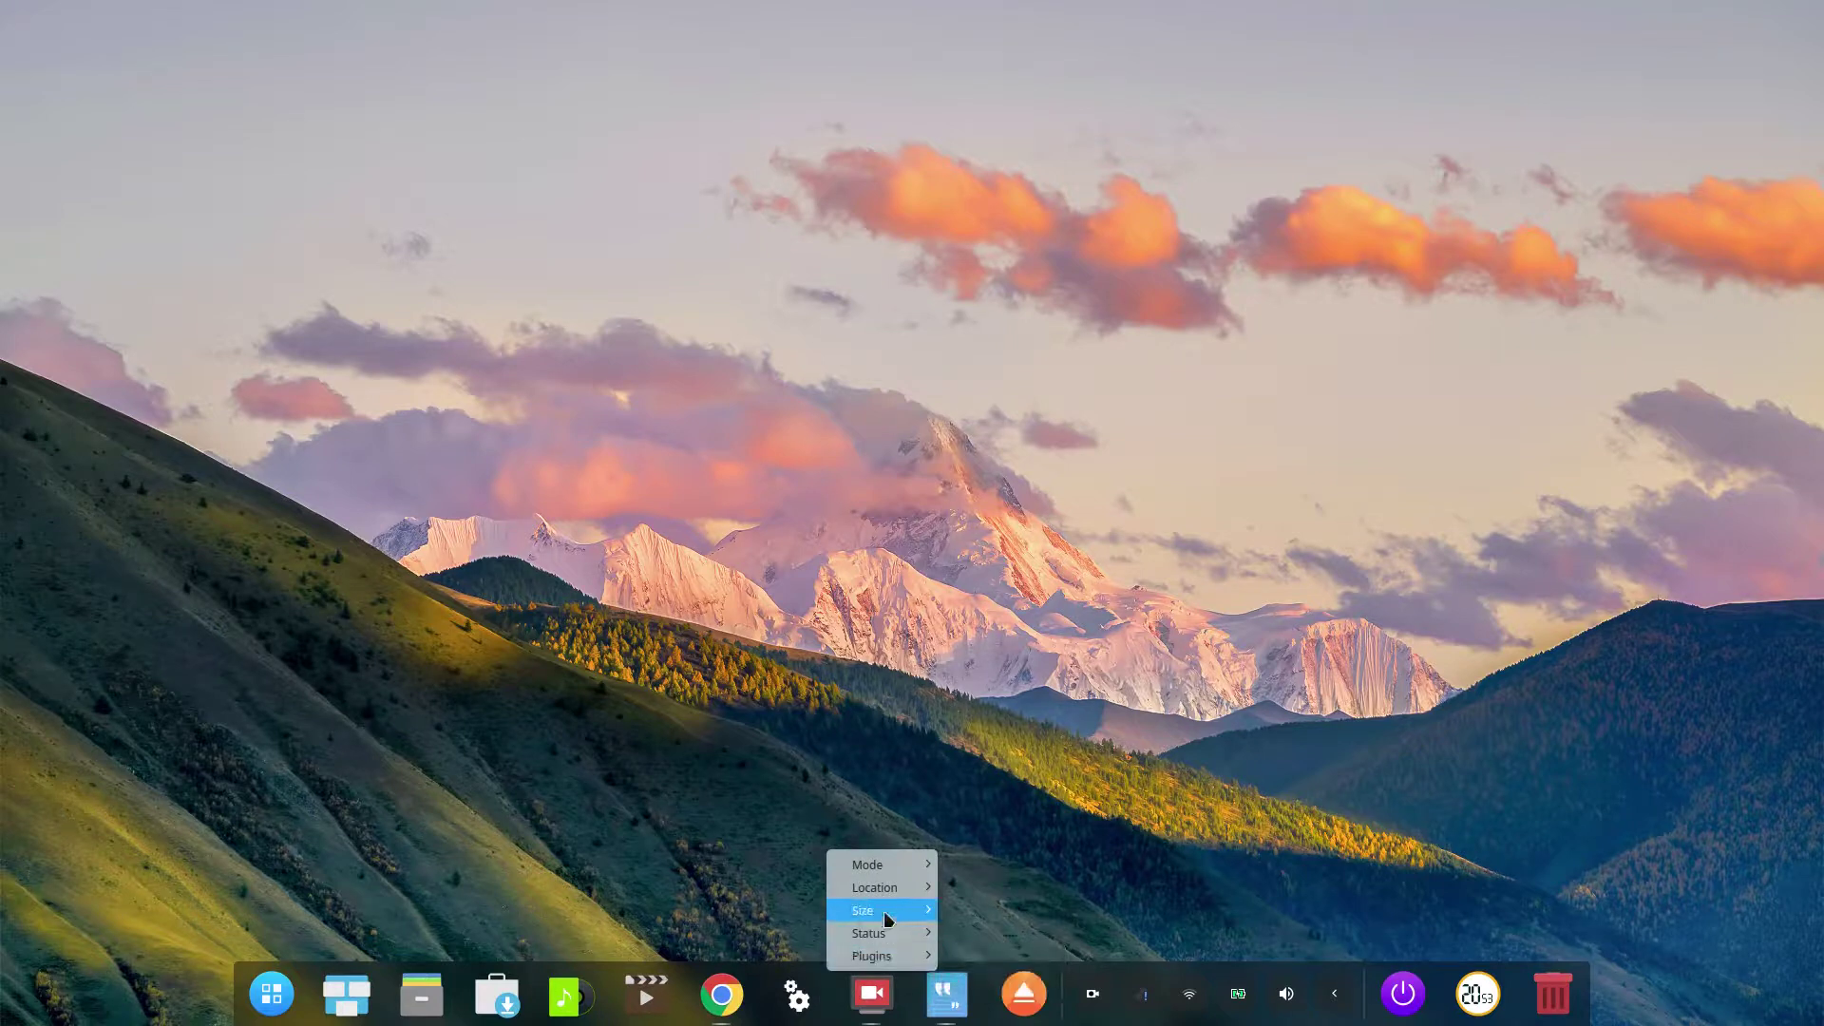
mouse_move(884, 910)
left_click(977, 960)
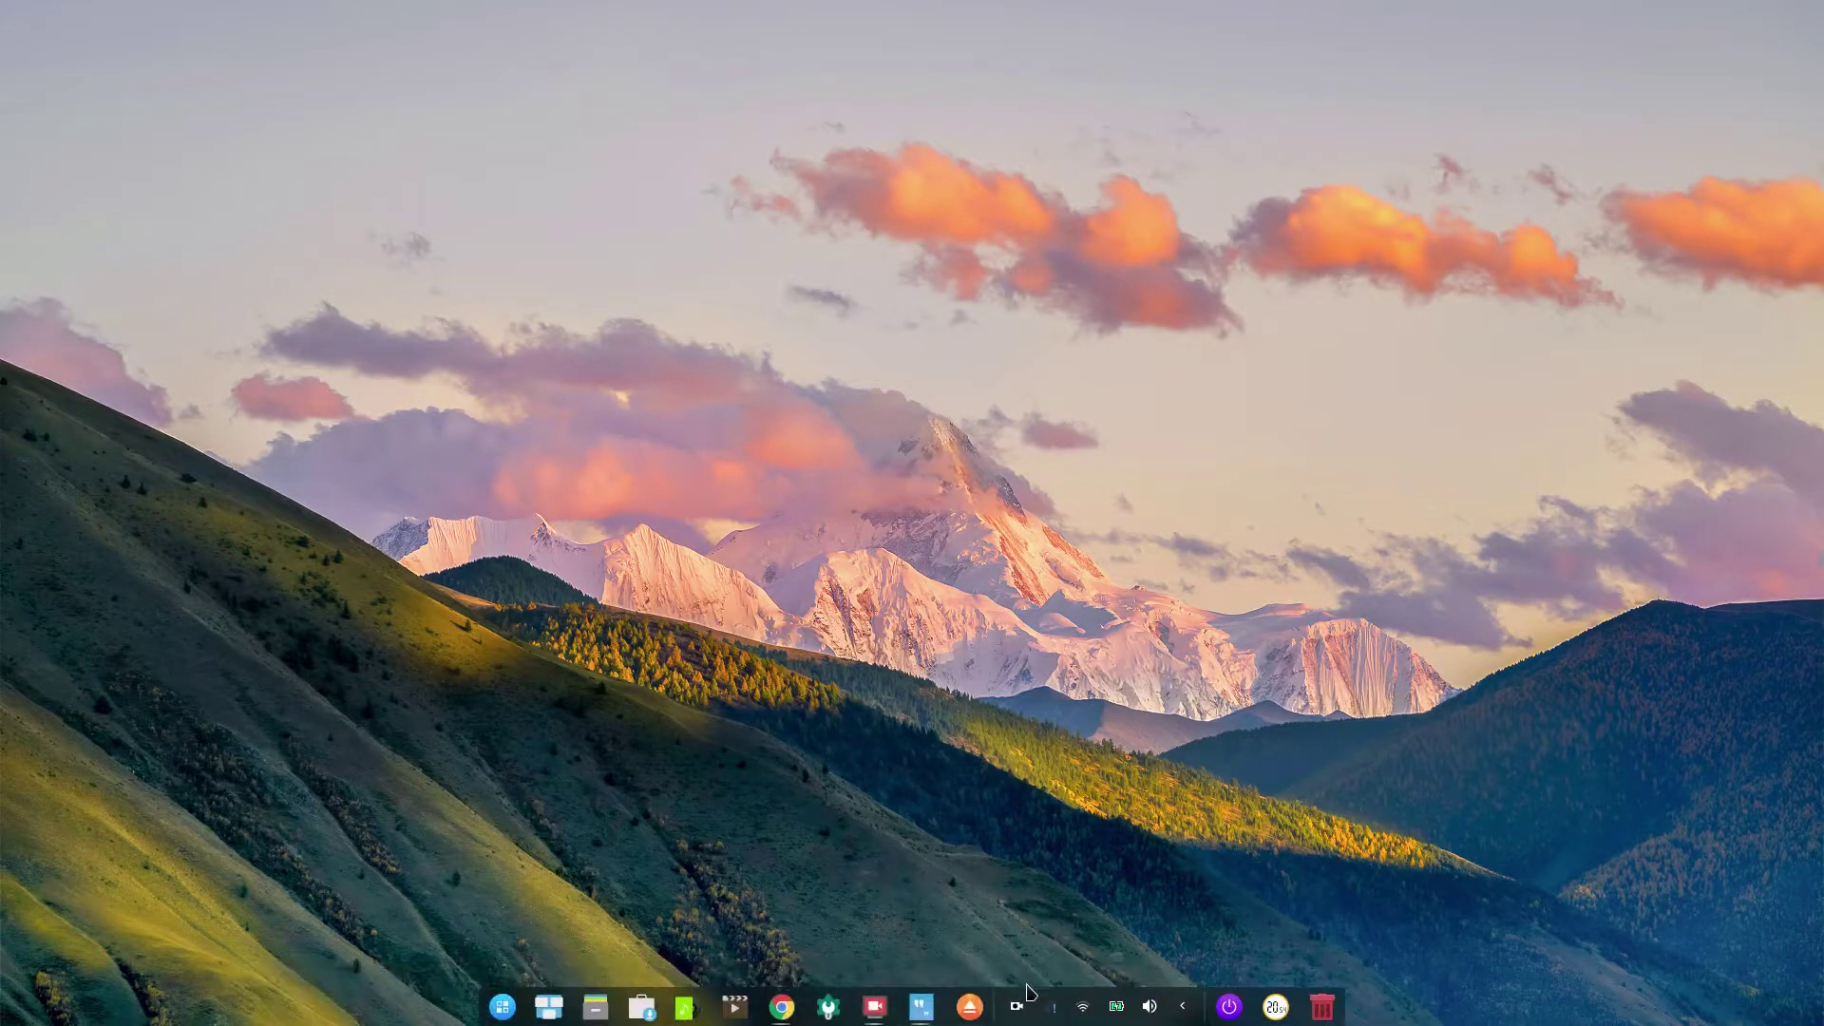
Step: Check the dock's Status options and choose Keep Shown
right_click(967, 1004)
mouse_move(979, 941)
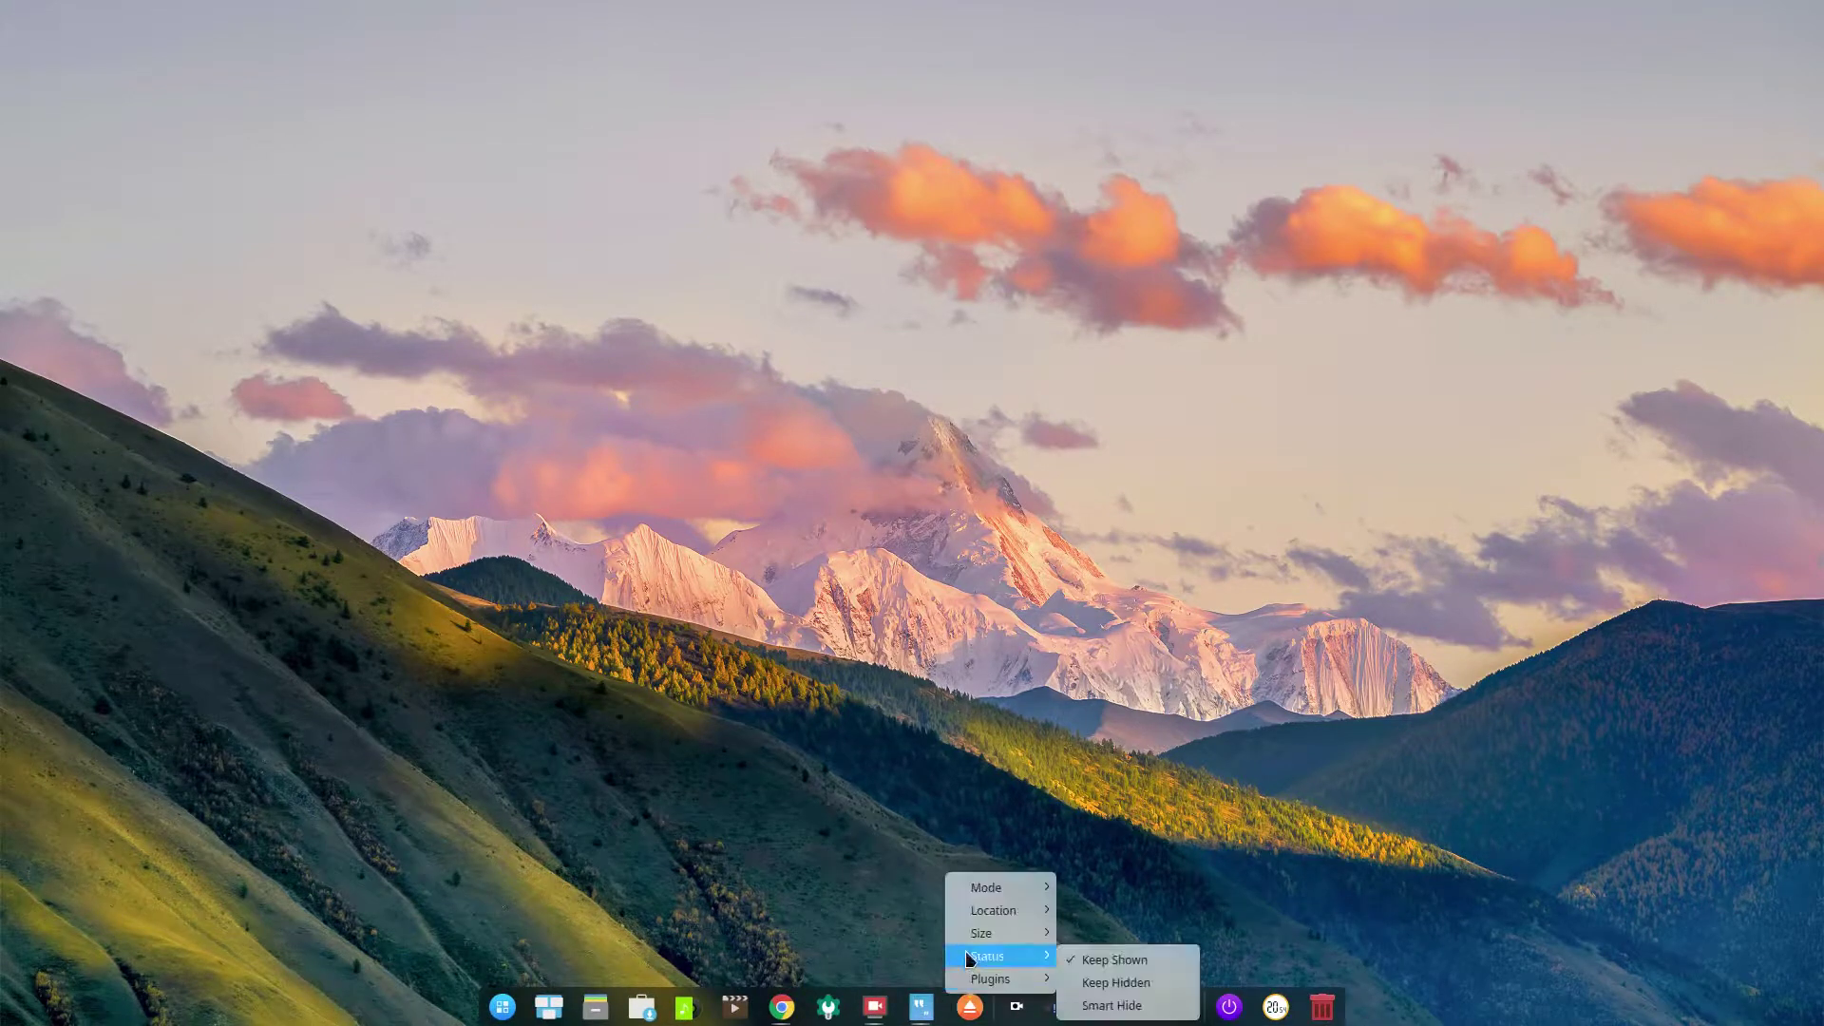
left_click(1102, 960)
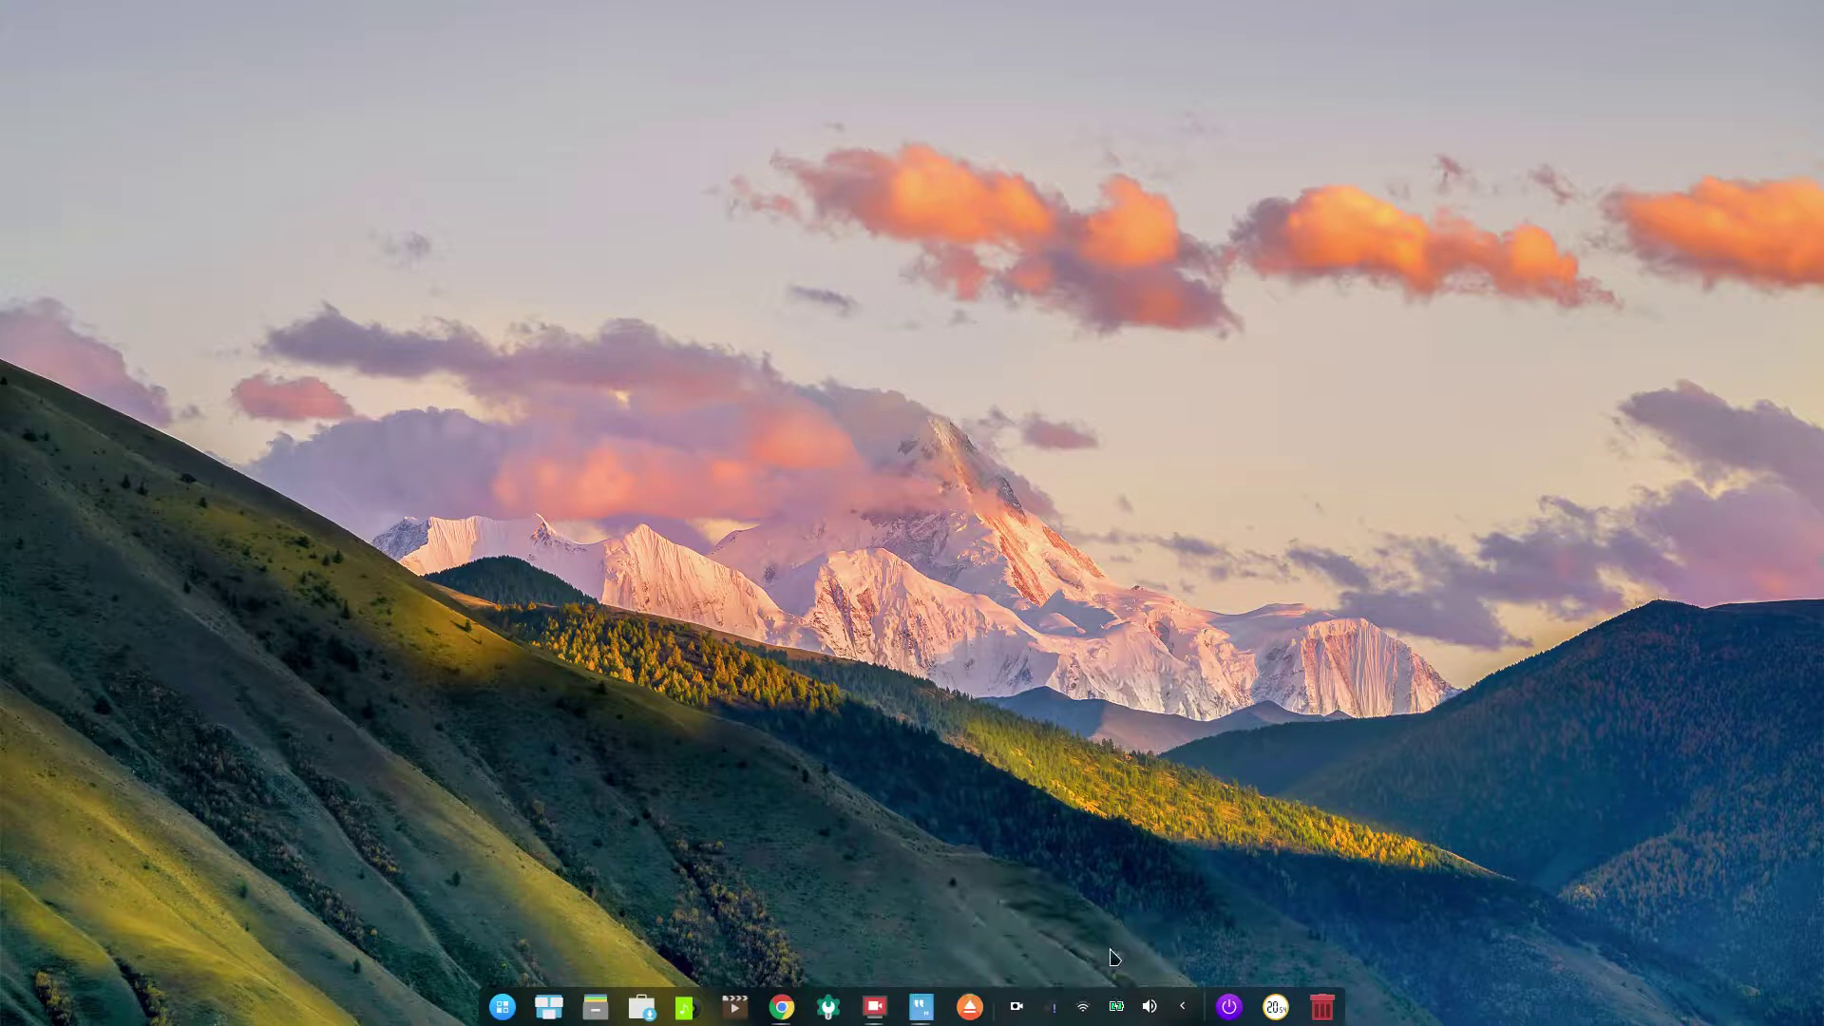
Step: Check the dock's Plugins options and try the dock at the Top and Left locations
right_click(898, 1003)
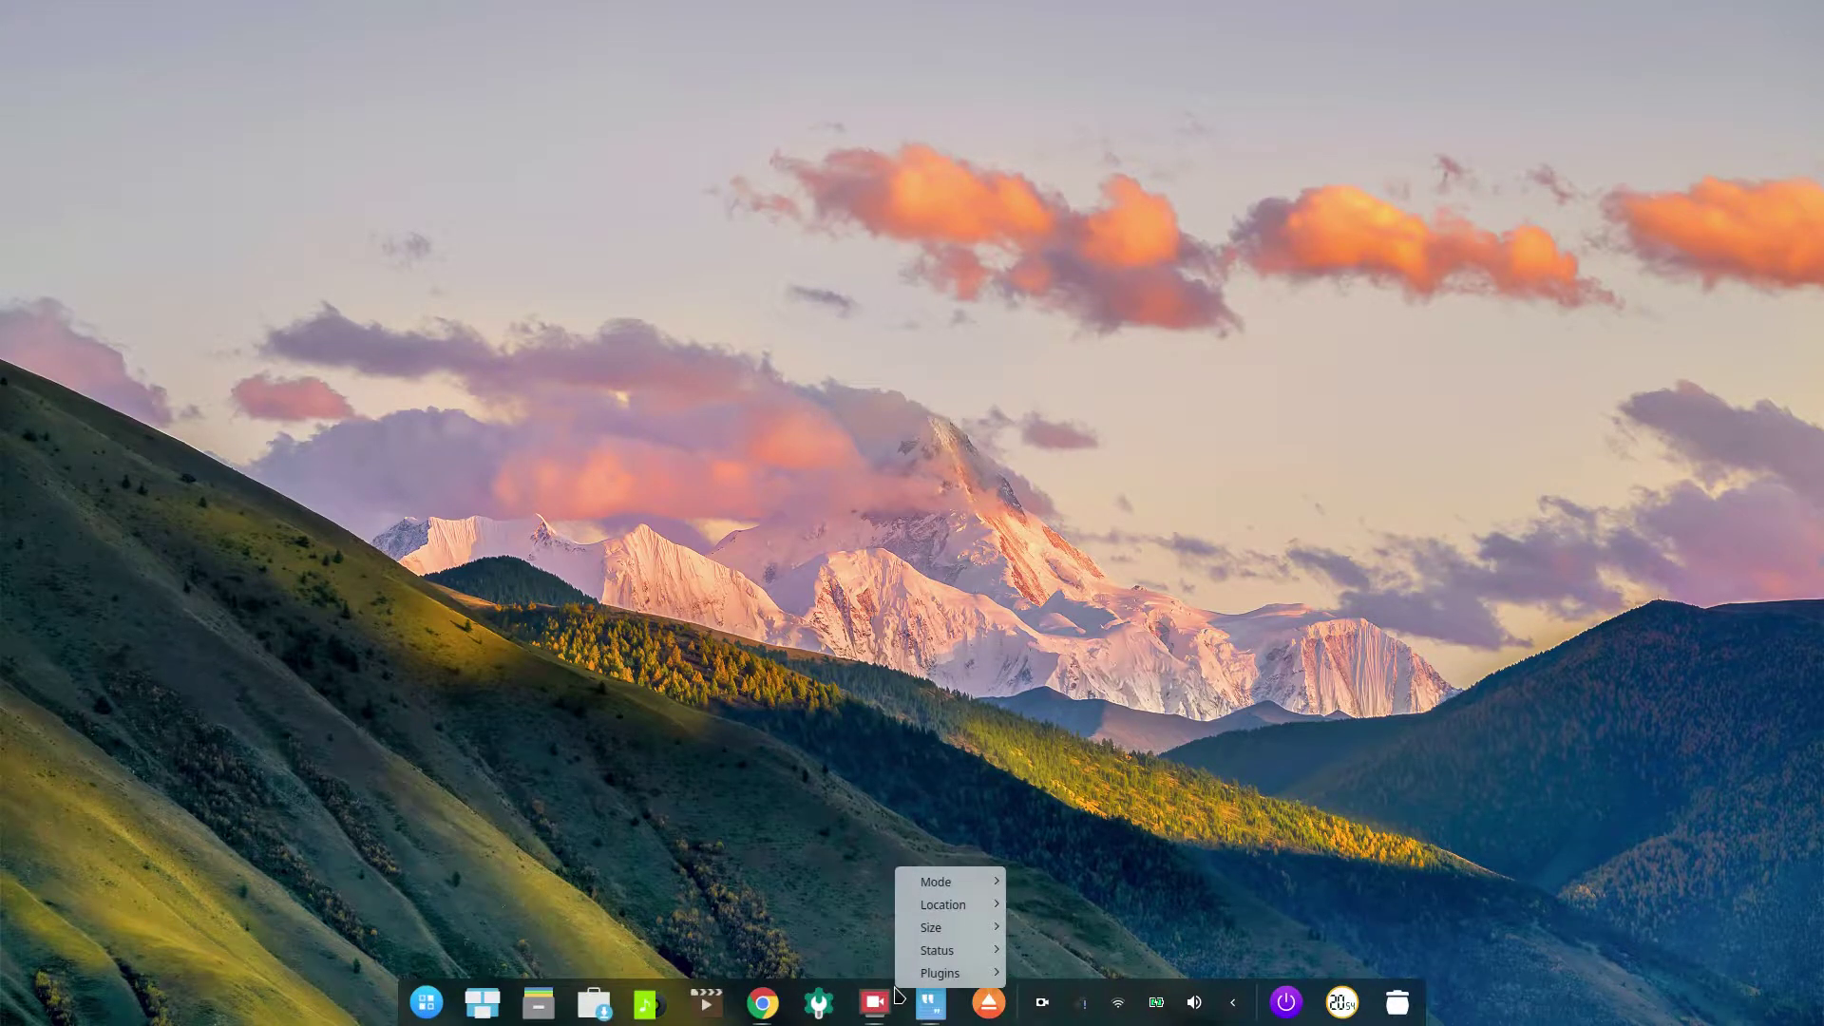
mouse_move(909, 979)
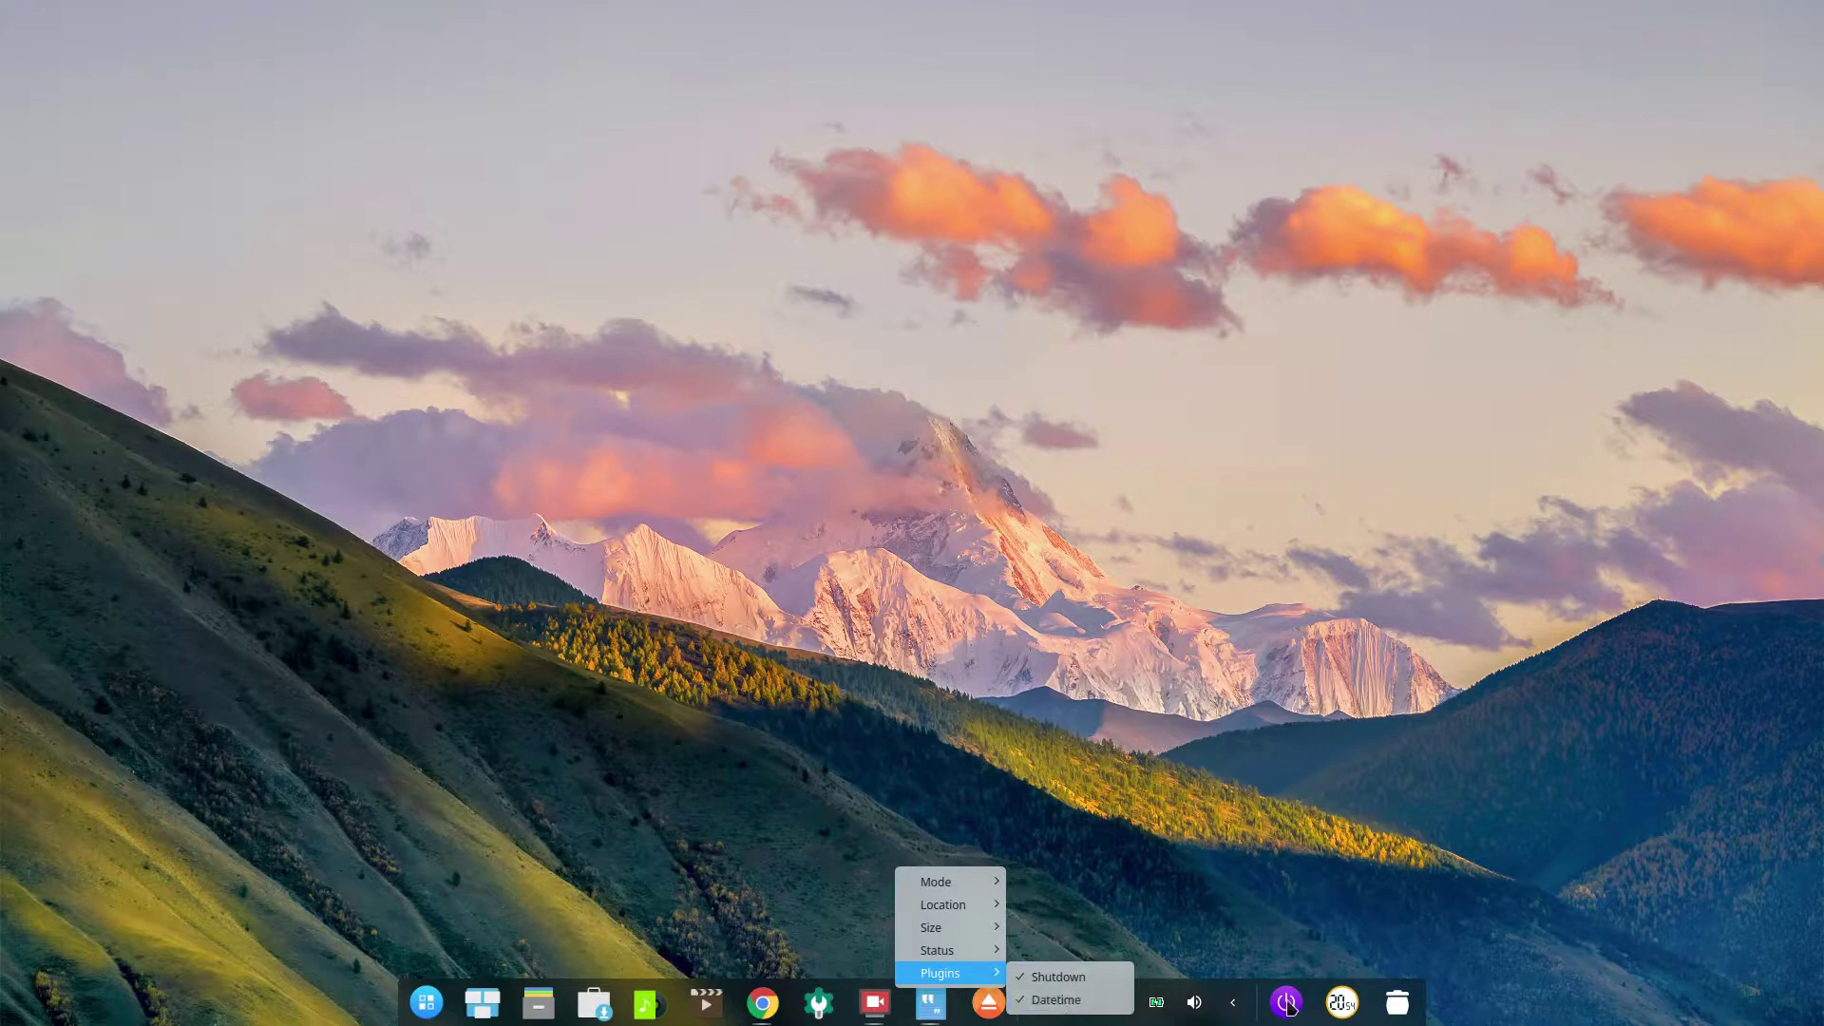
mouse_move(957, 946)
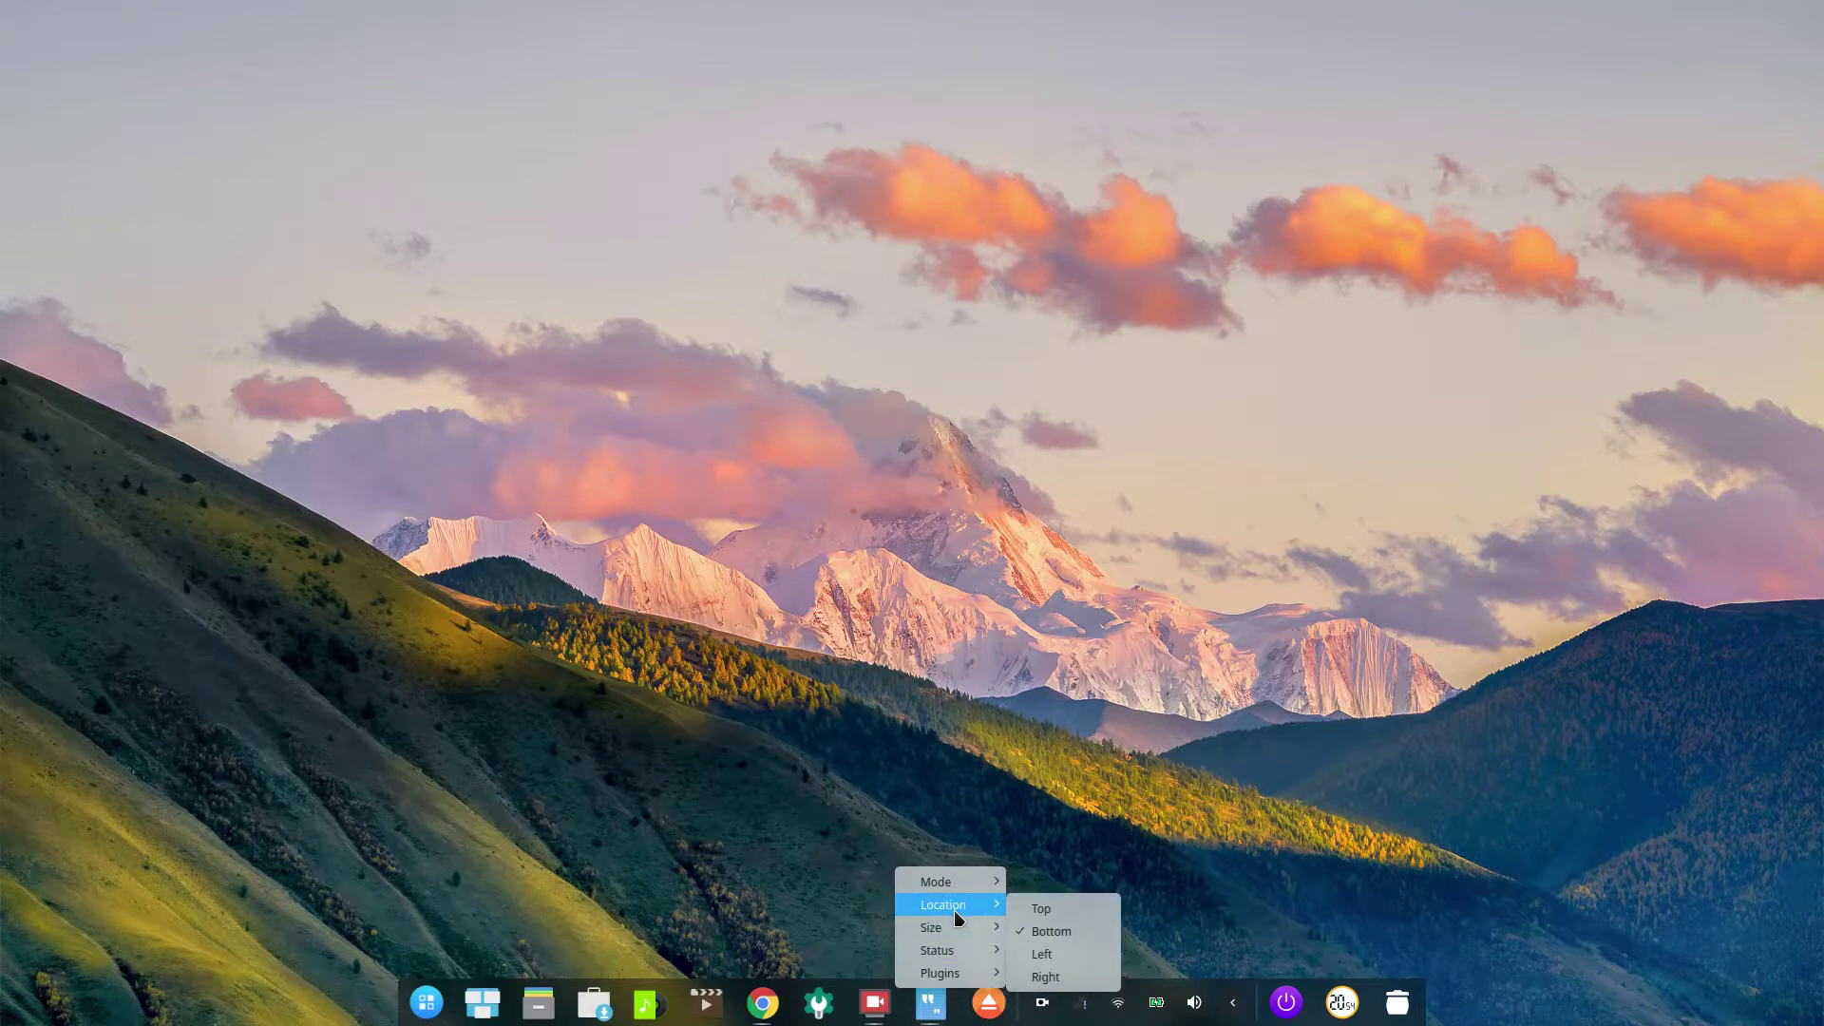
left_click(1045, 910)
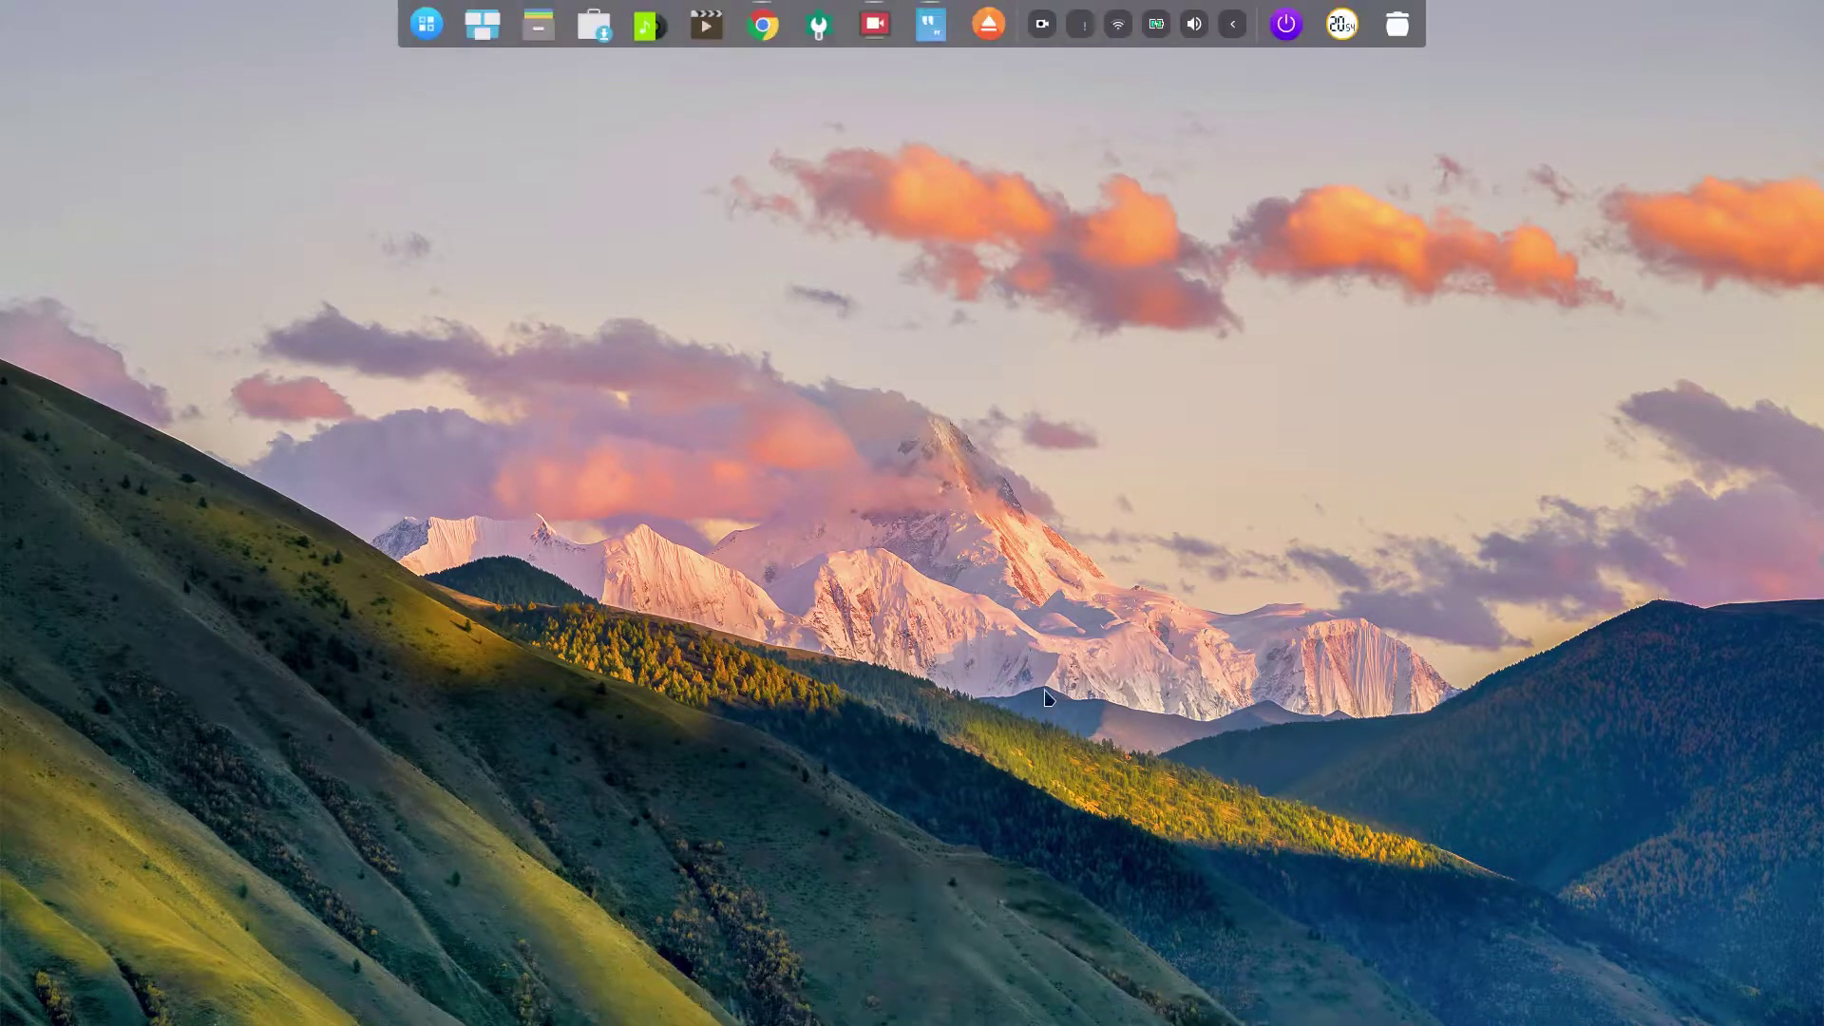
right_click(1016, 17)
mouse_move(1056, 42)
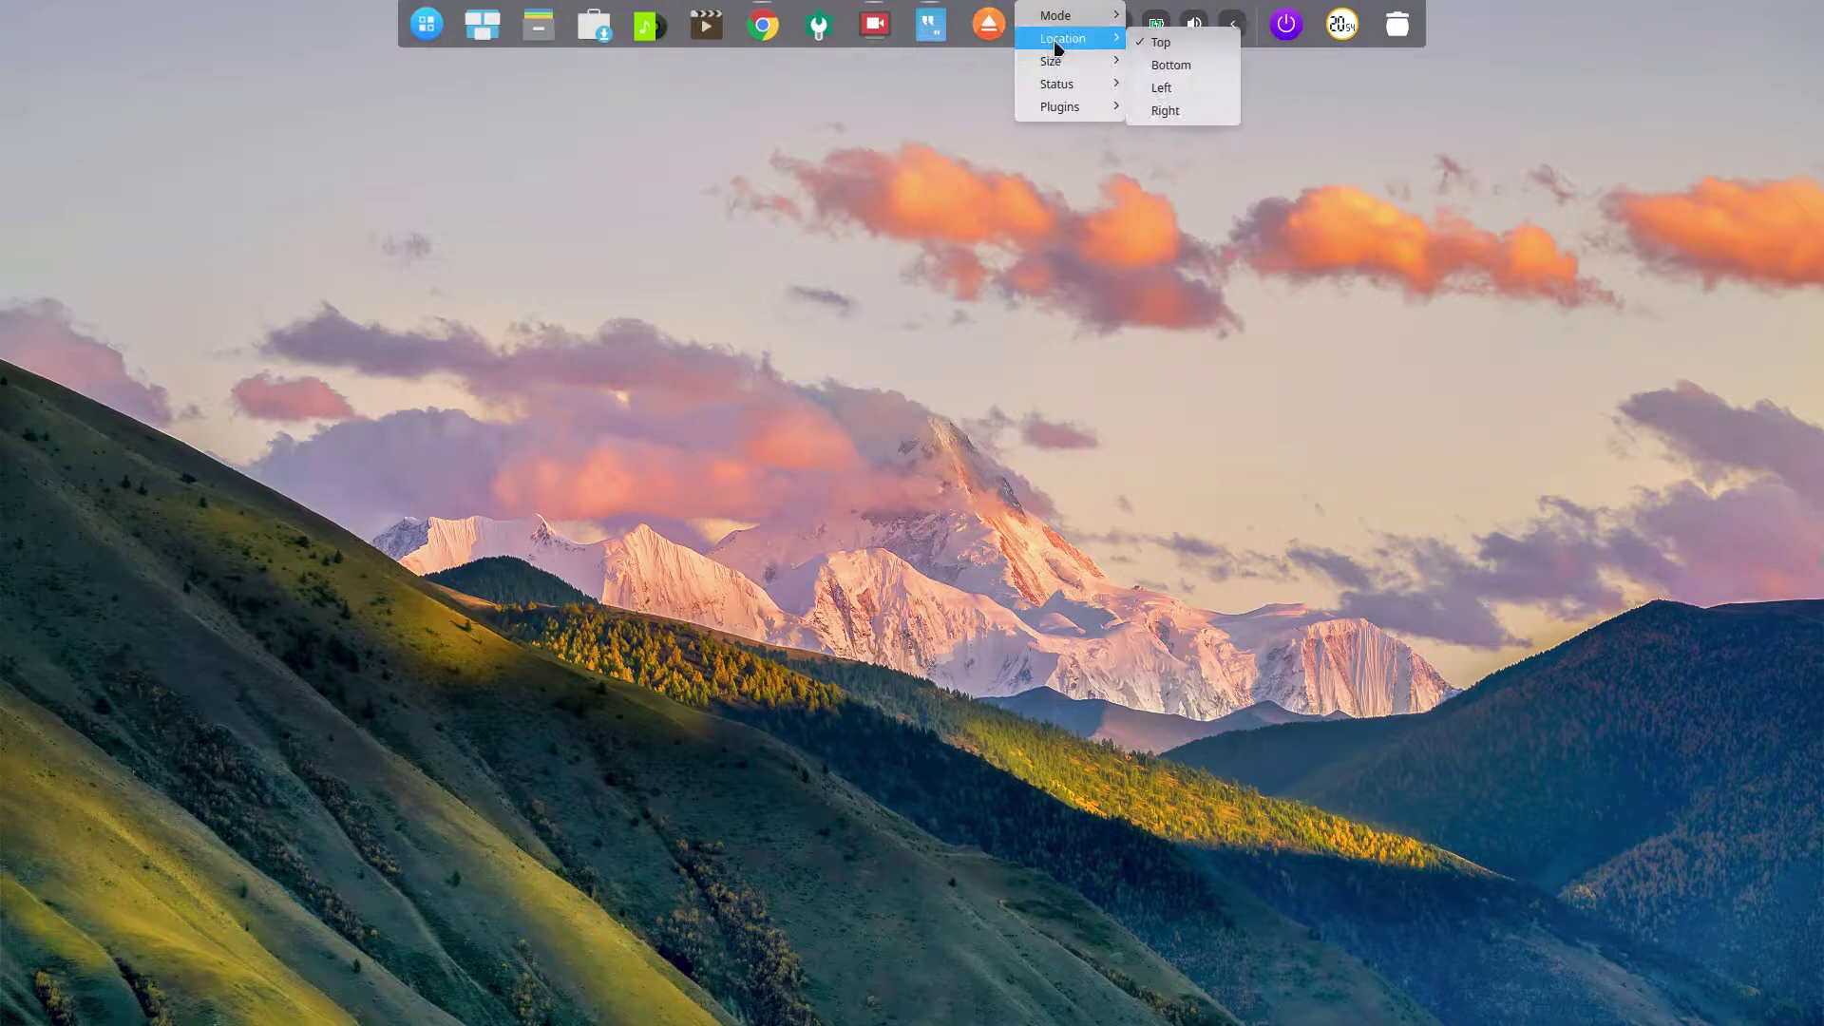
left_click(1159, 98)
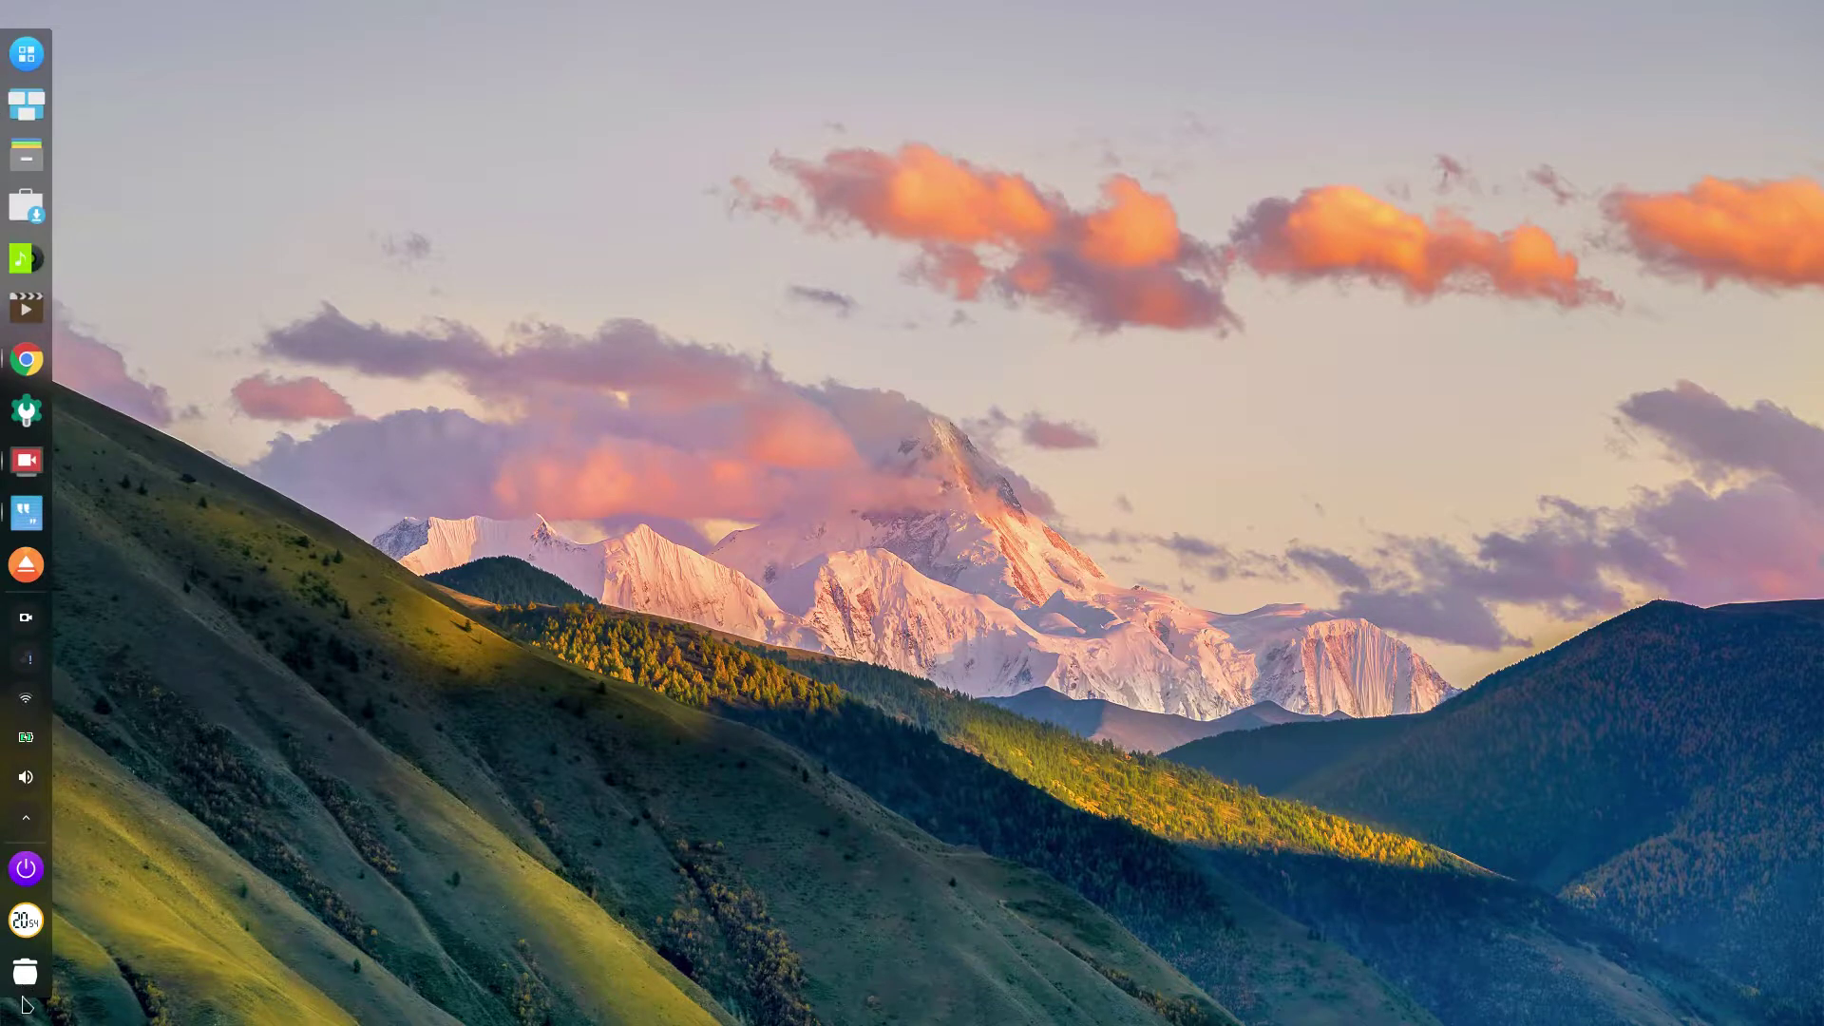
Step: Change the dock's mode from the compact icon style to the full-length taskbar style
right_click(52, 725)
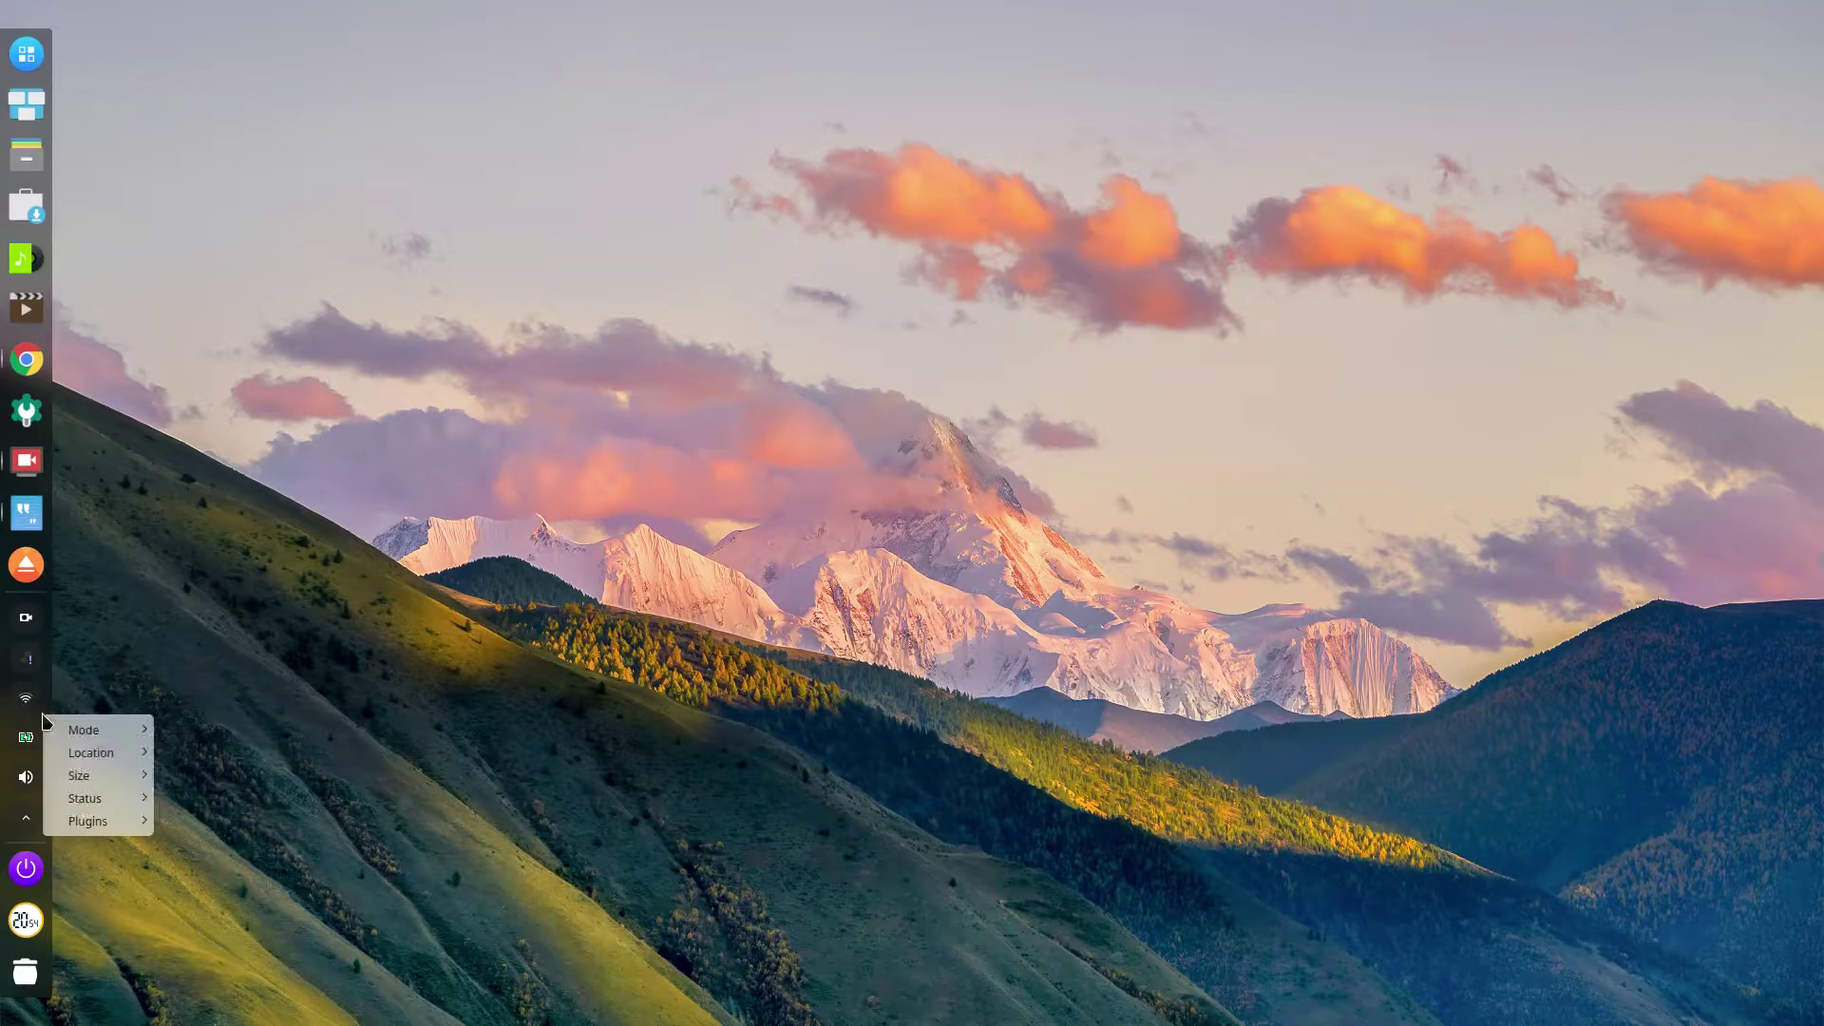
mouse_move(55, 730)
left_click(215, 757)
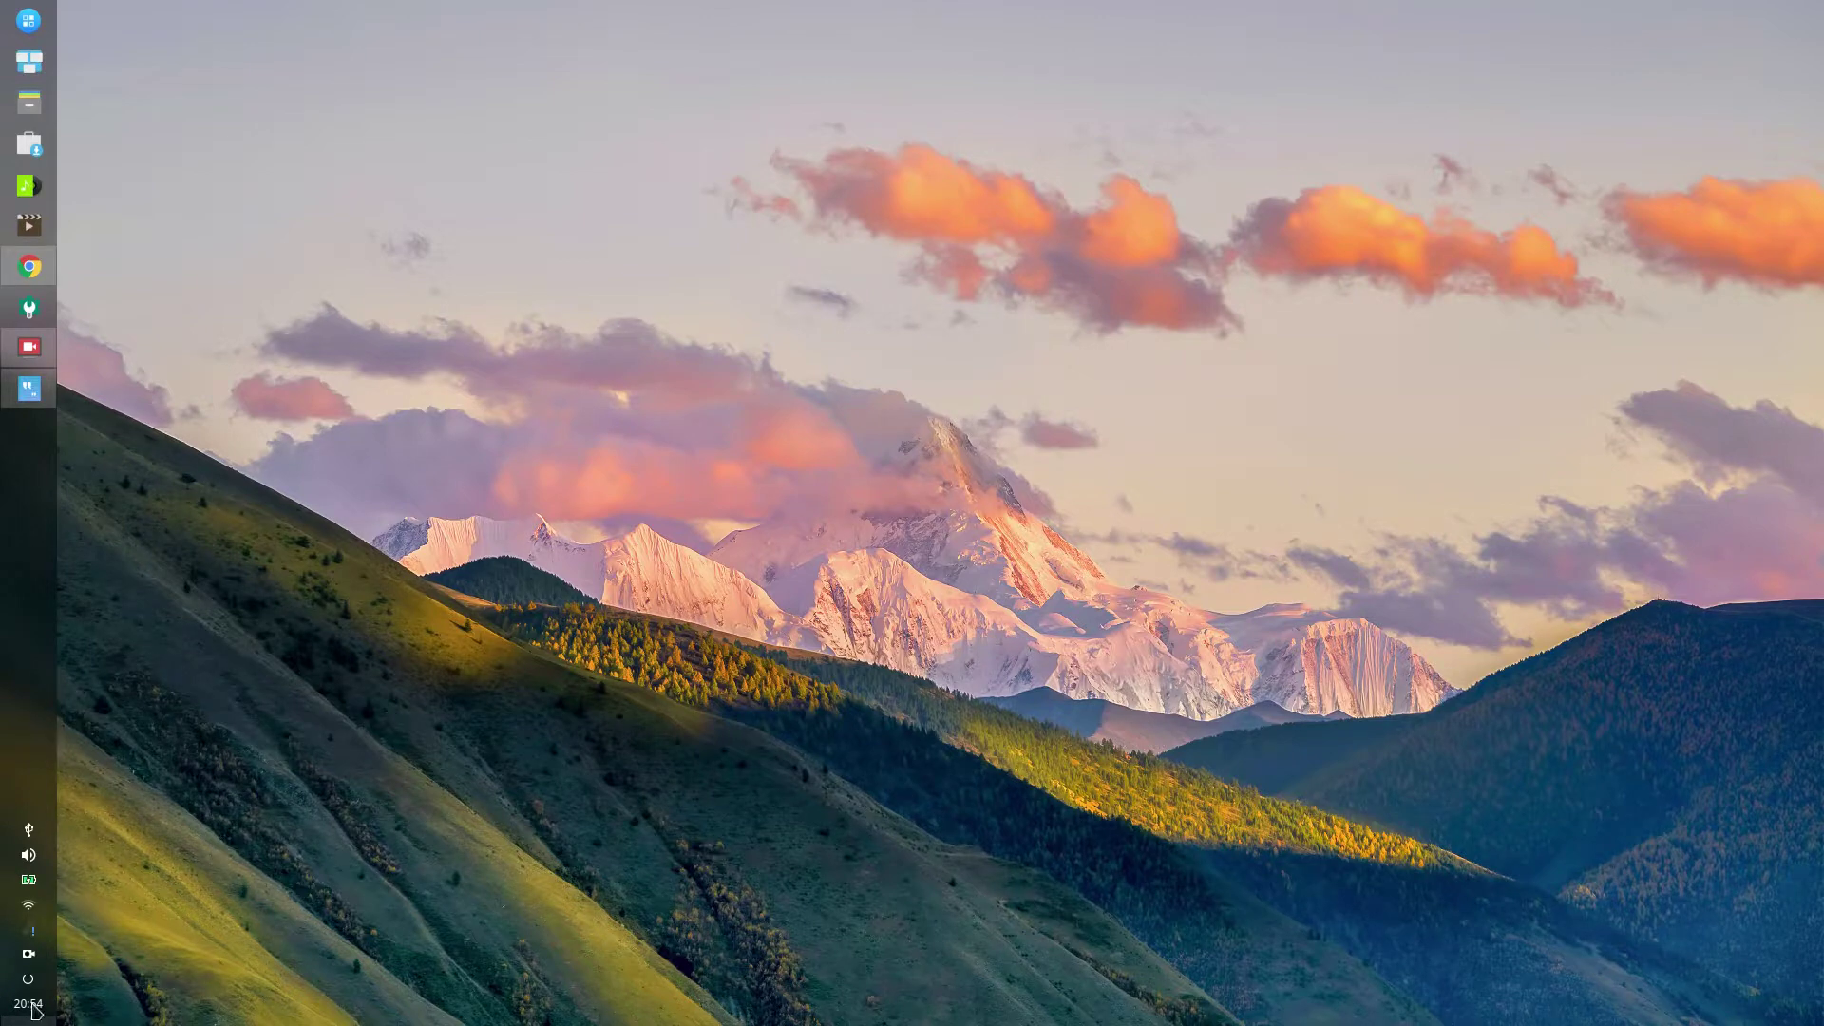
Step: Try the full-length dock at the Right location and return it to Bottom
right_click(32, 533)
mouse_move(63, 550)
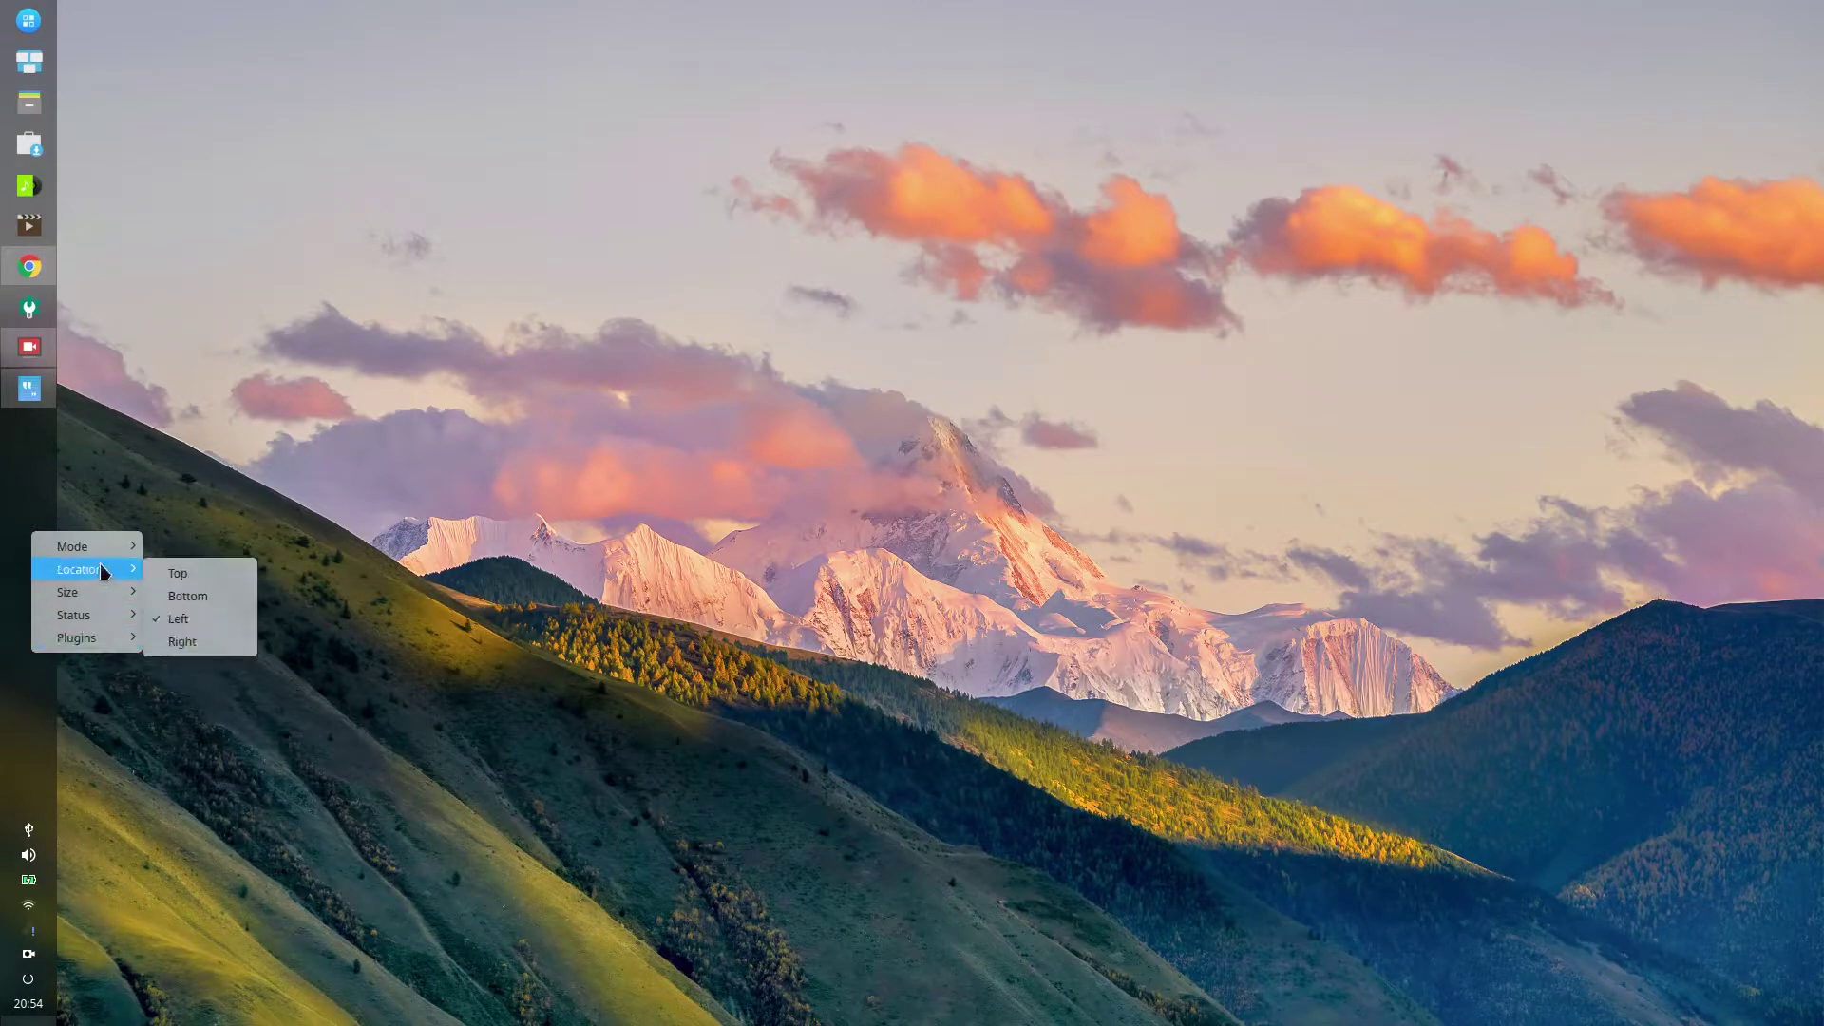
left_click(208, 642)
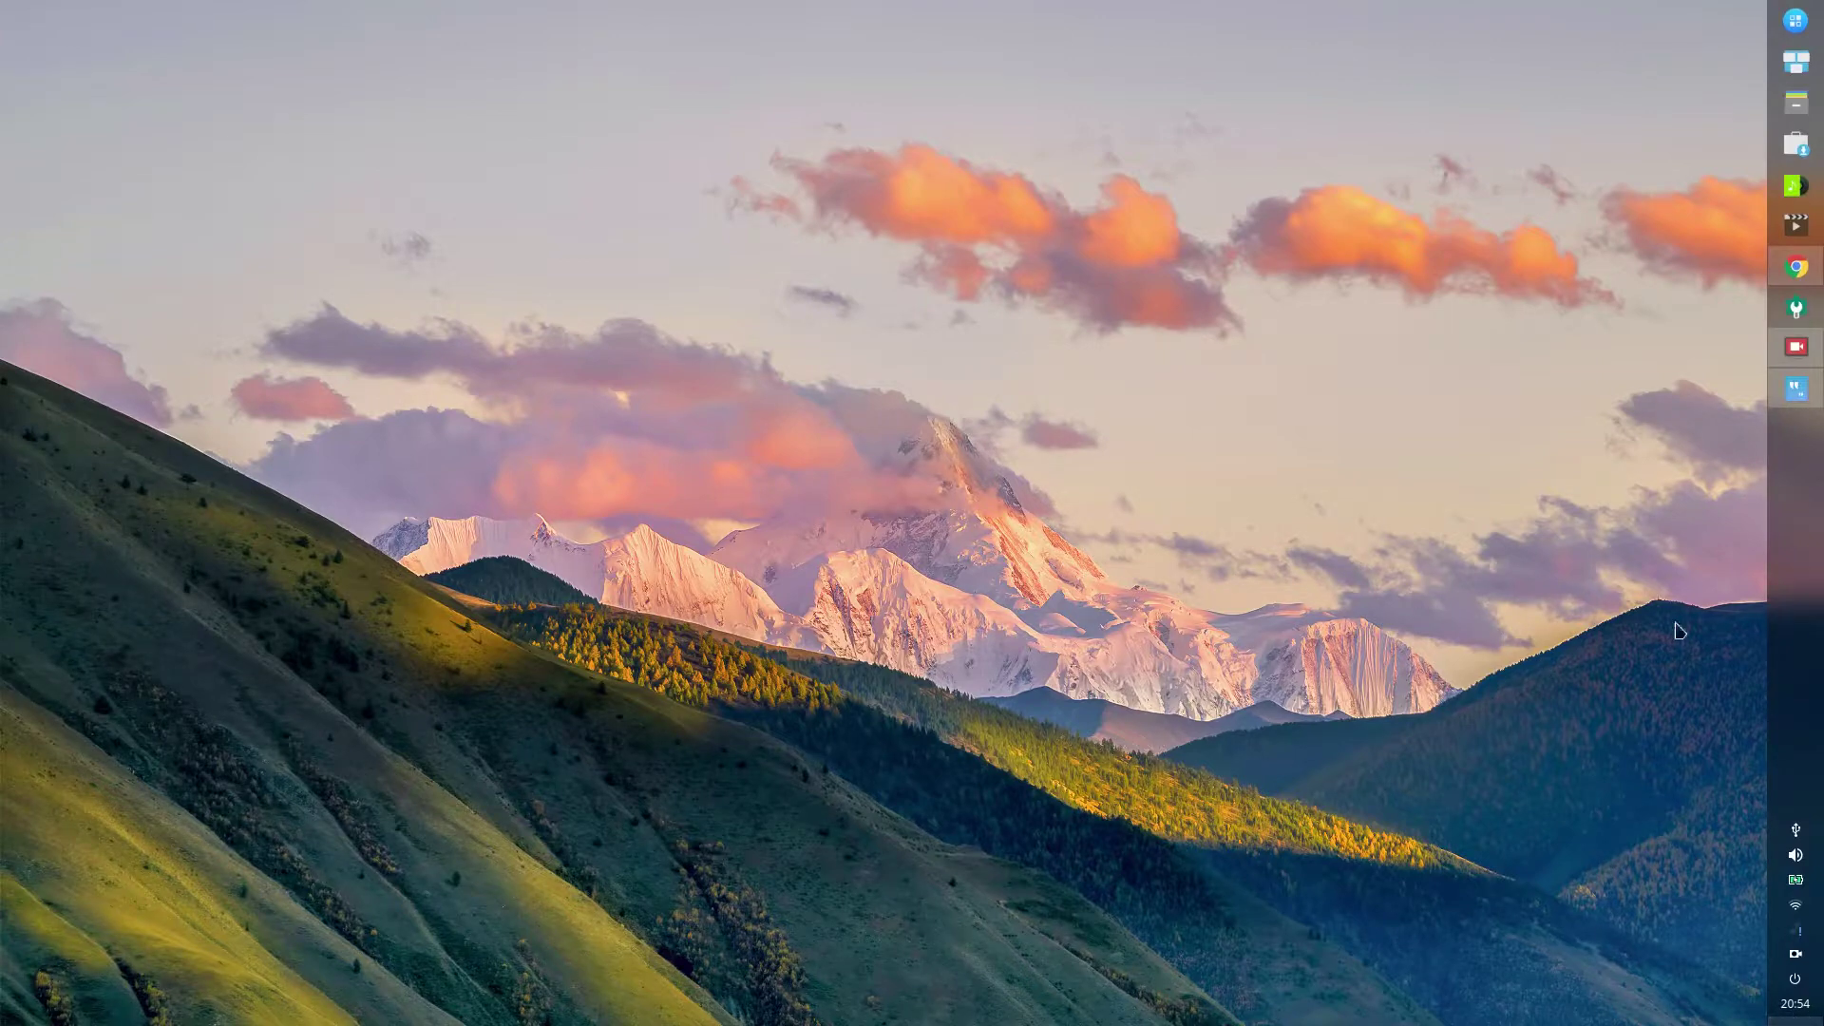
right_click(1815, 469)
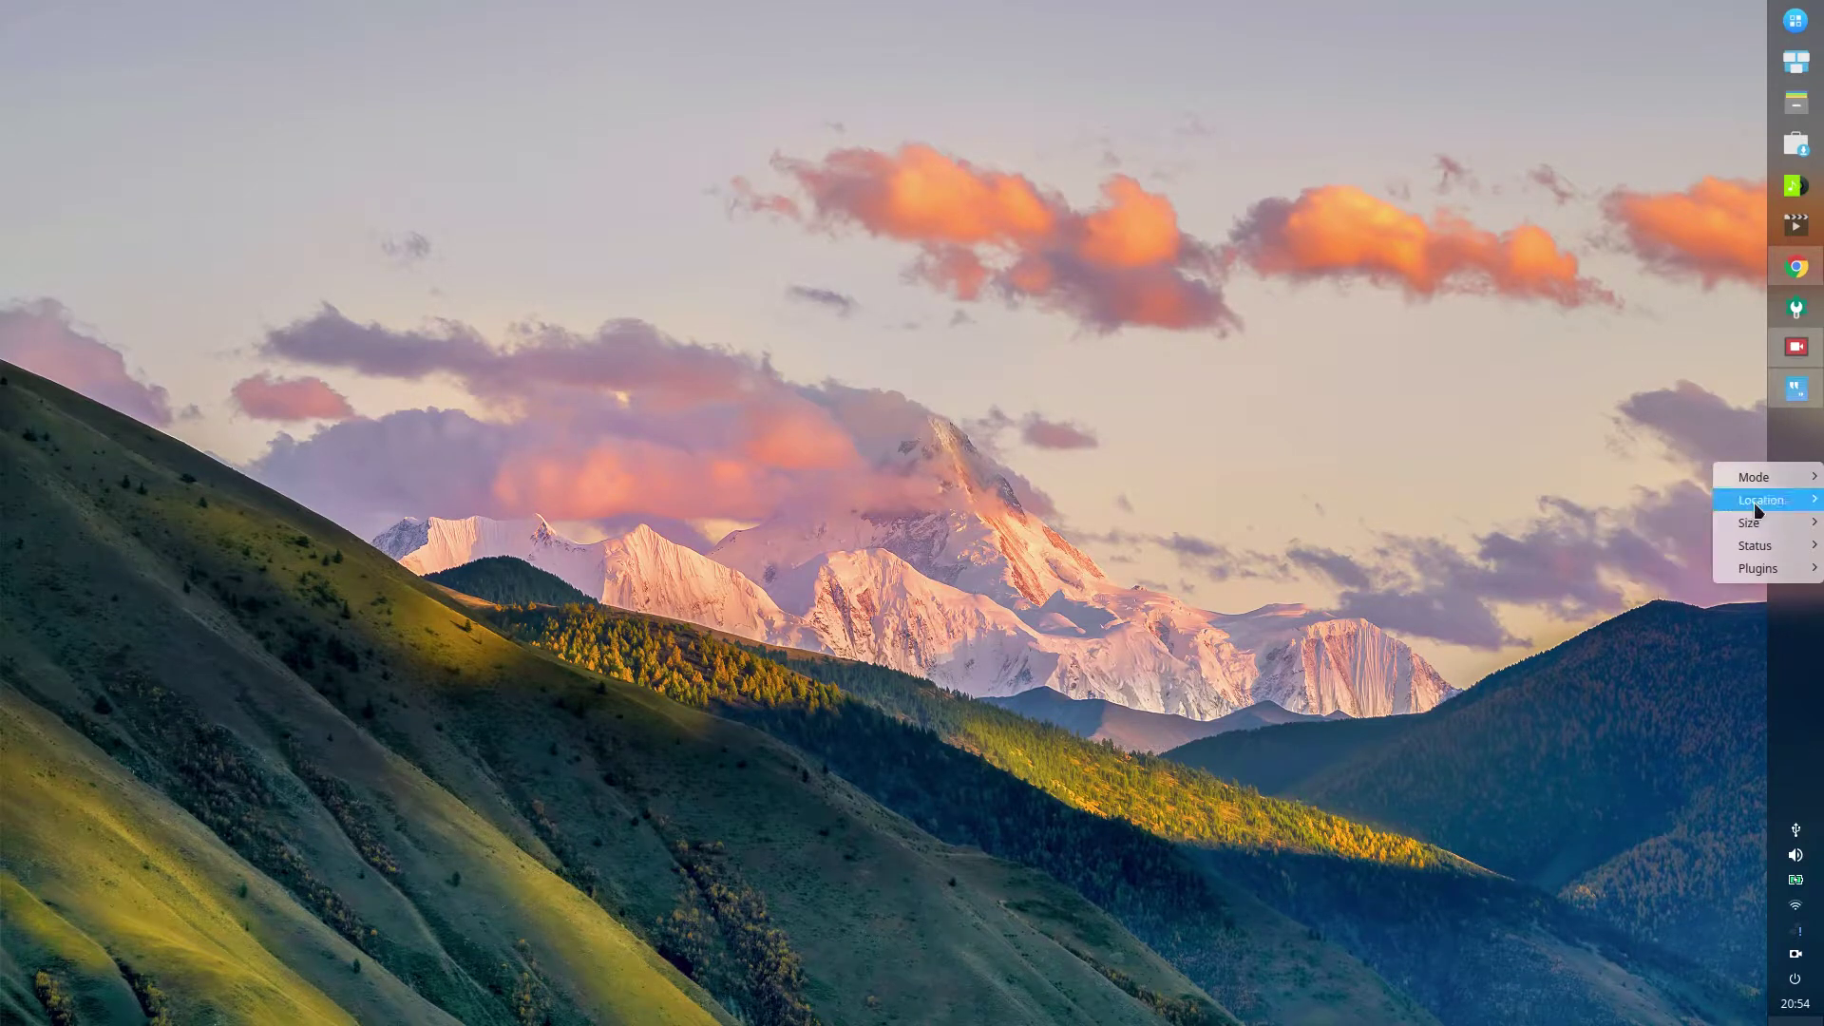
mouse_move(1712, 506)
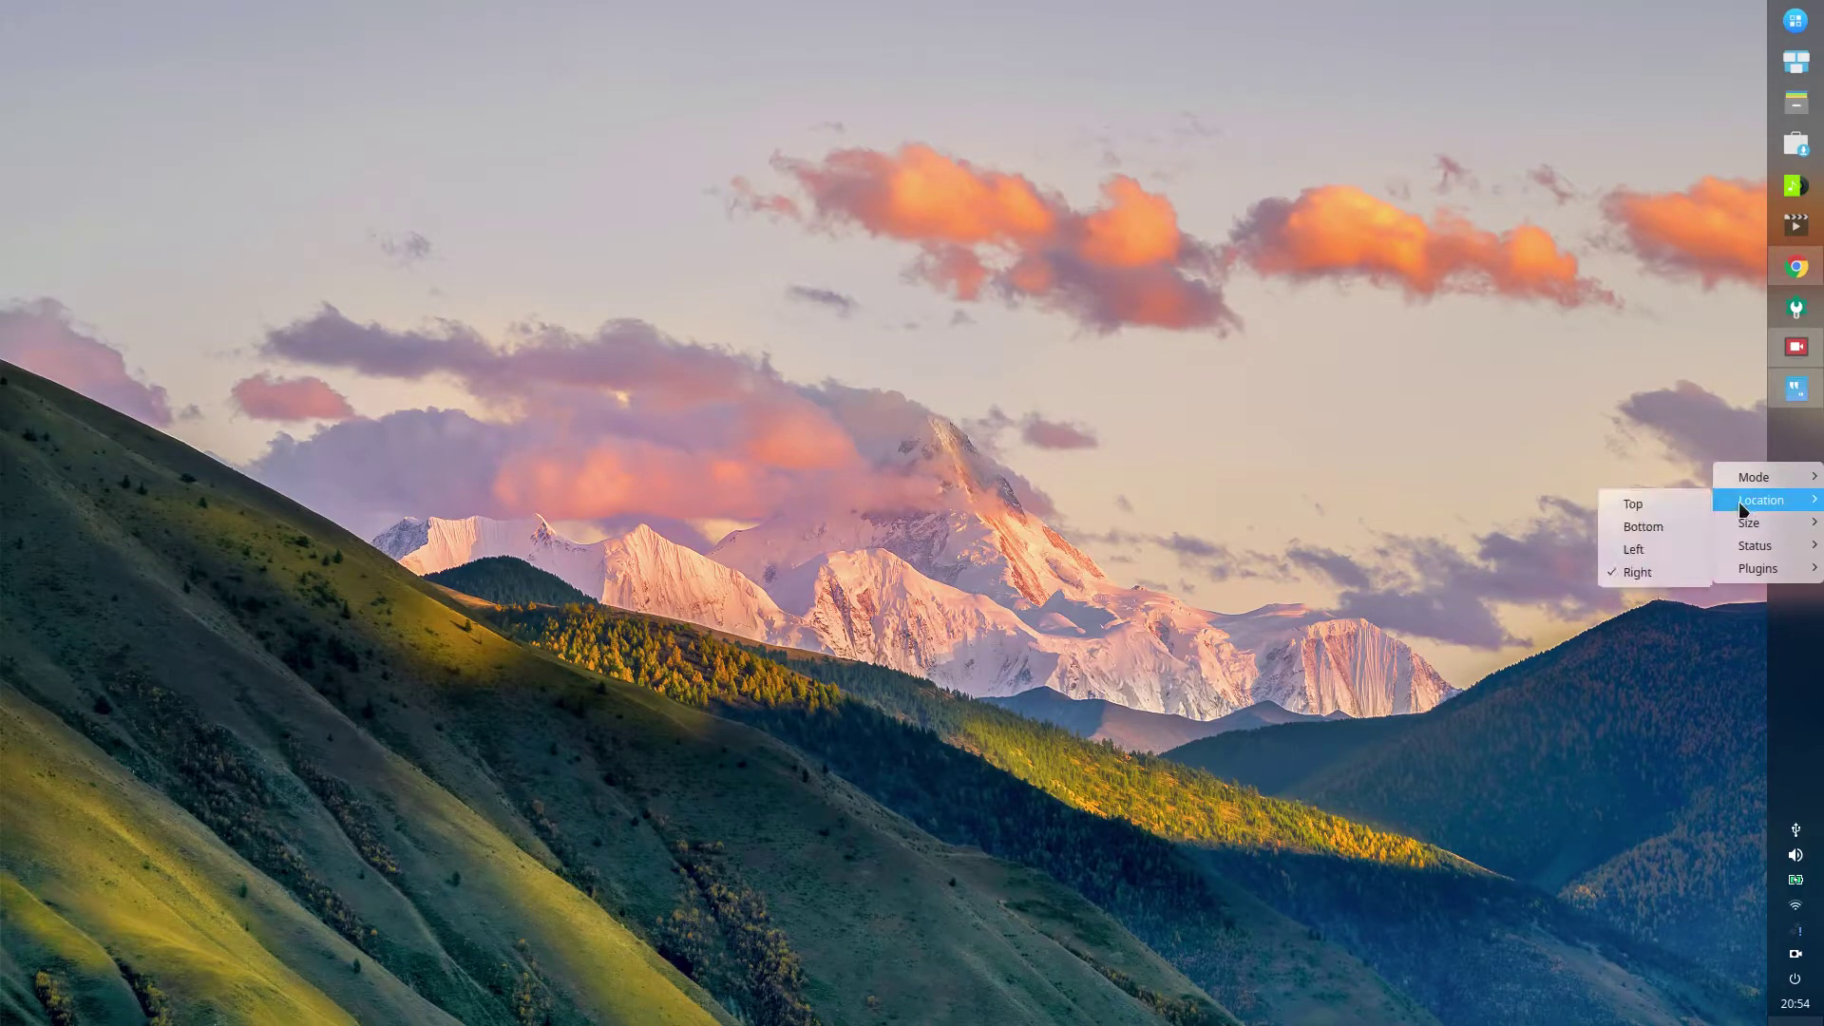
left_click(1673, 528)
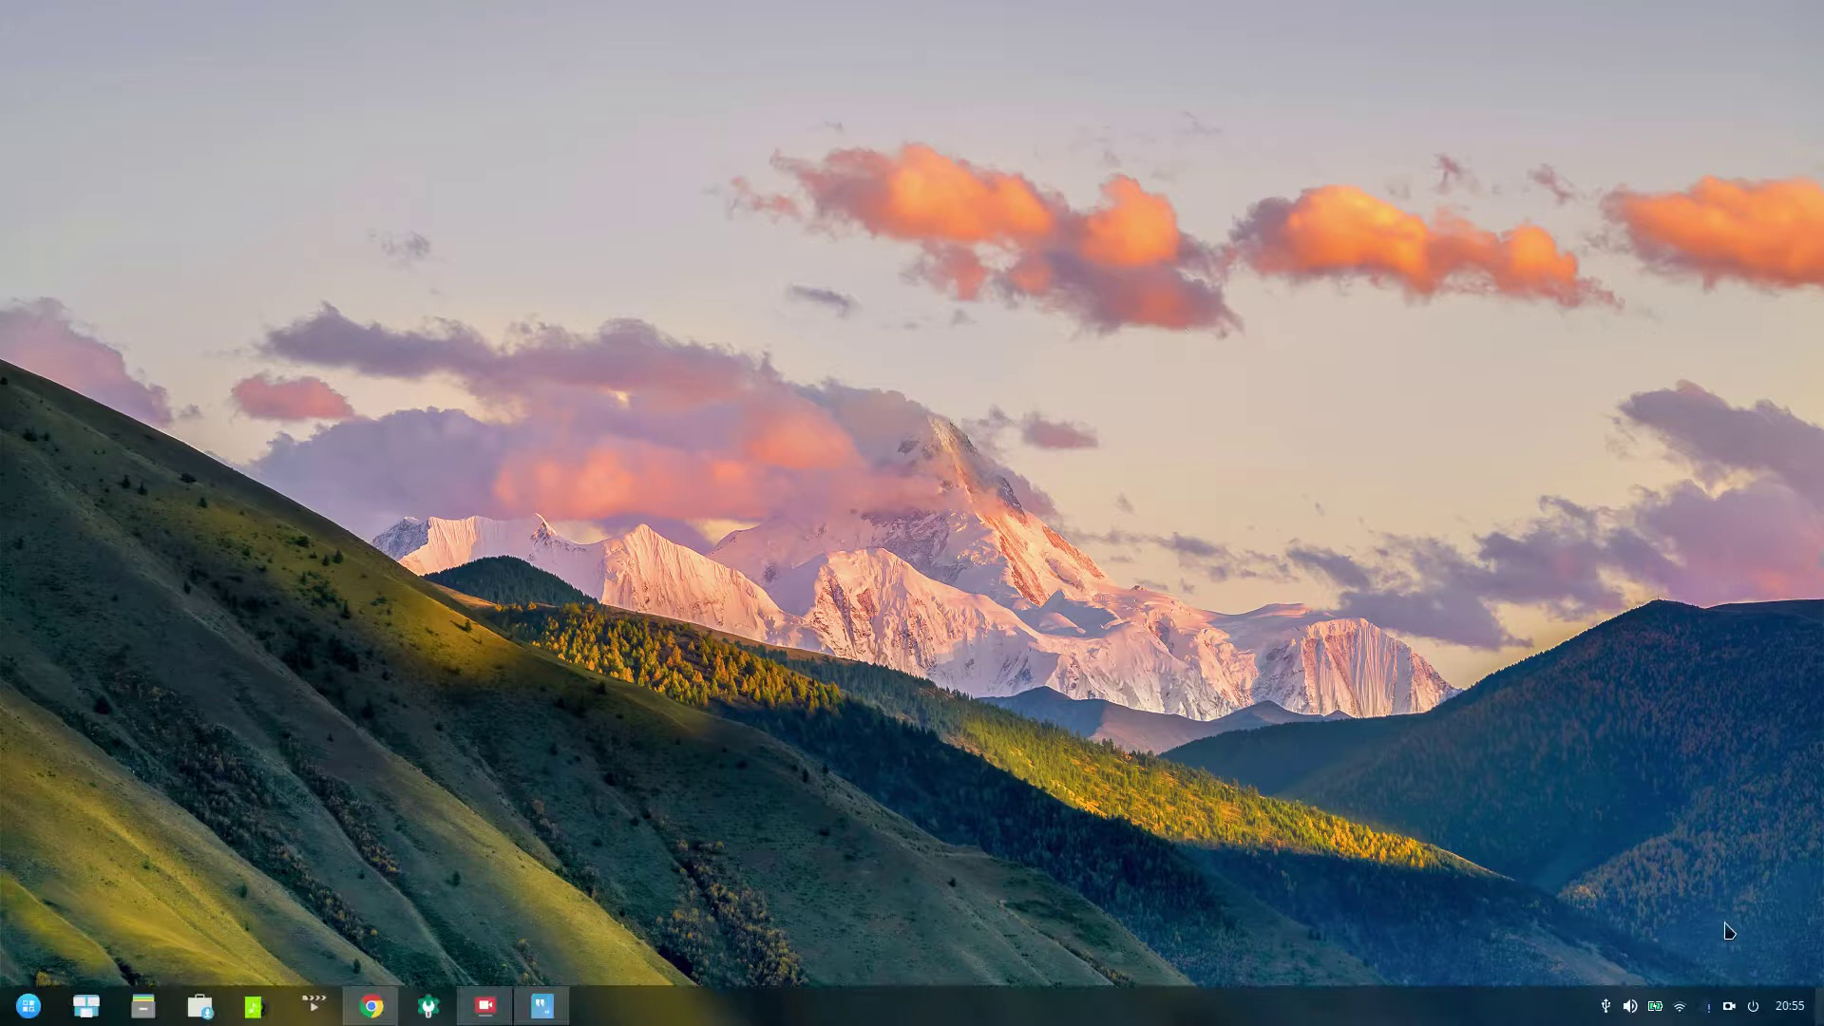
Step: Bring up the power options screen from the dock and dismiss it without choosing an option
left_click(1754, 1007)
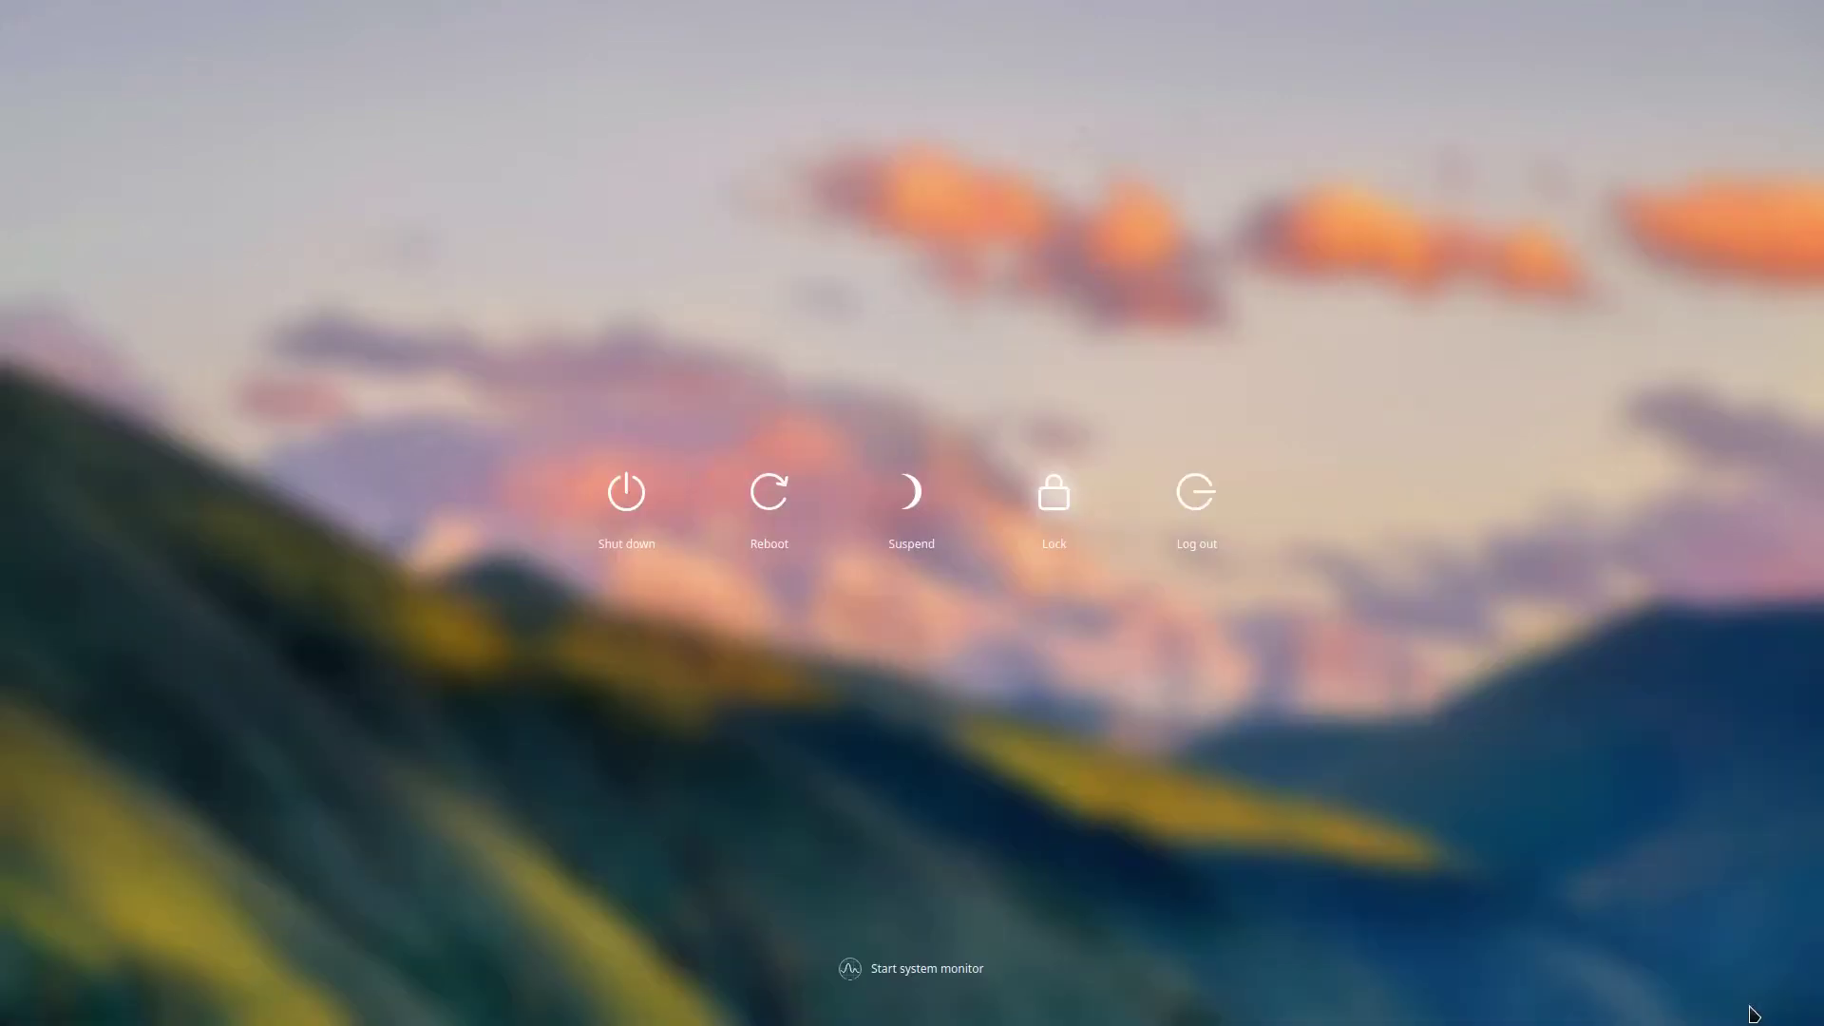
left_click(1199, 723)
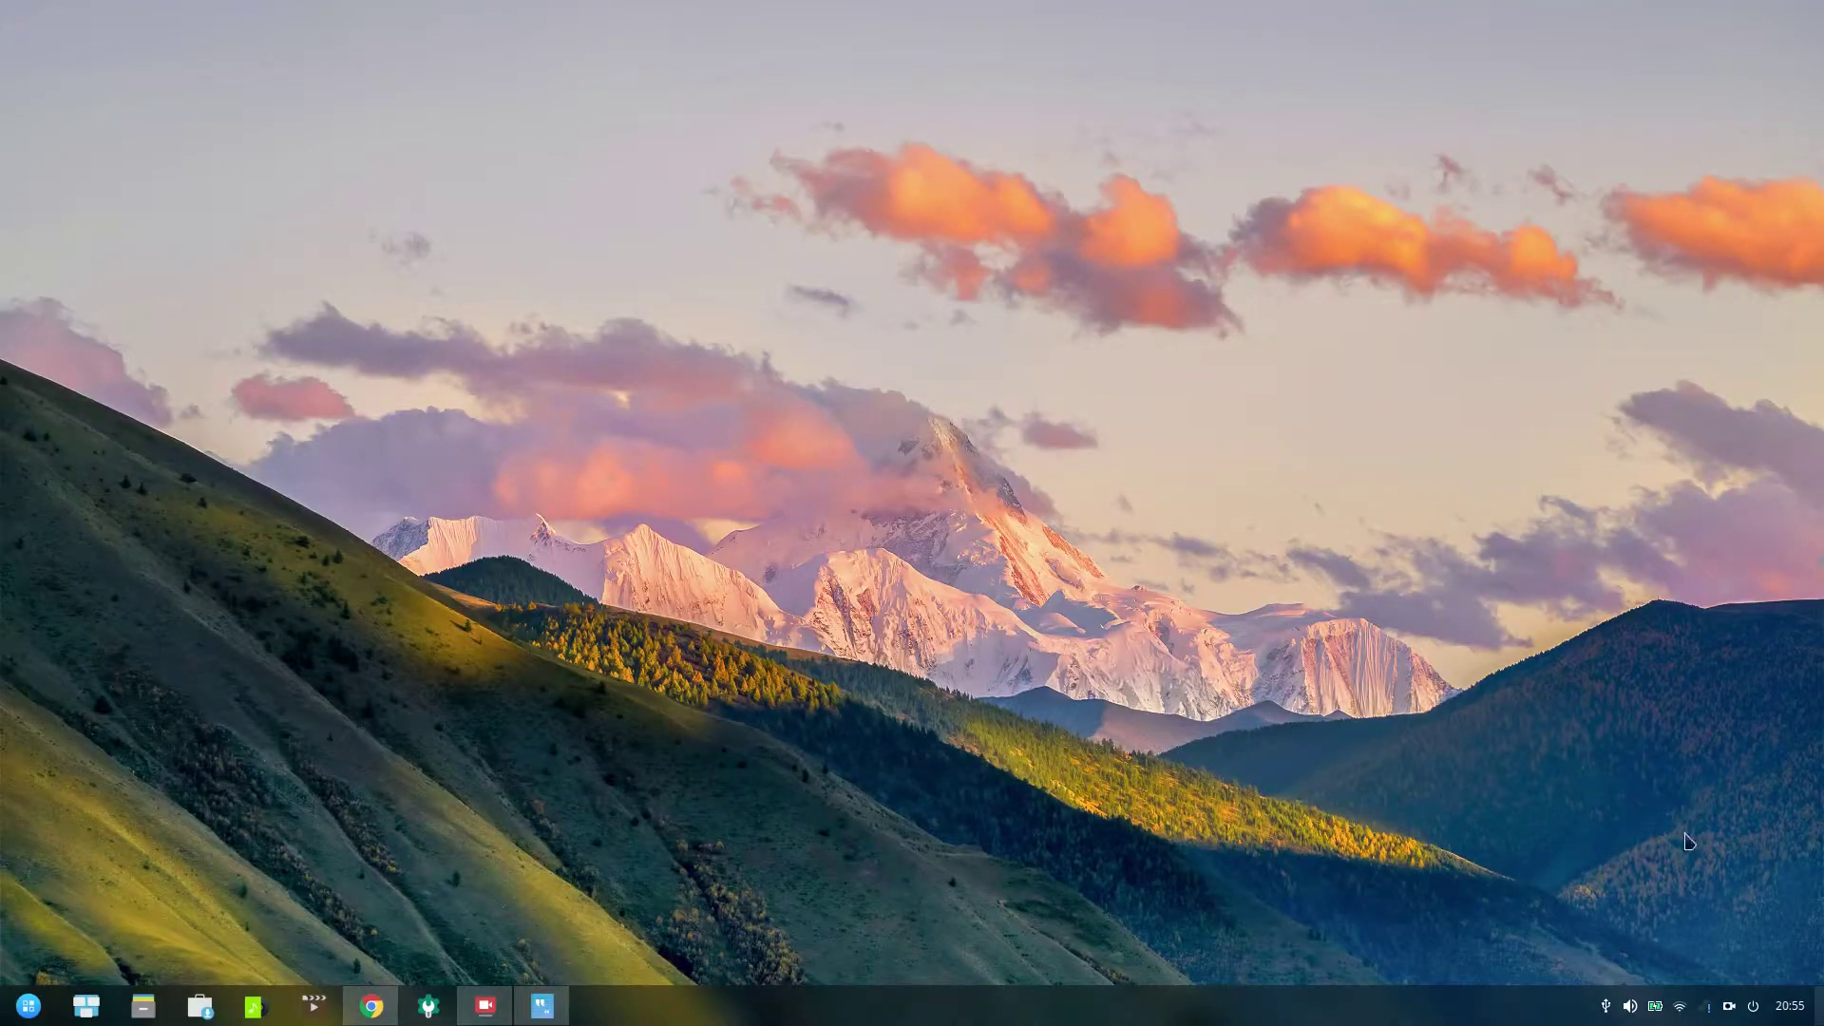
Step: Open the calendar from the dock's clock, browse forward and back through the months, and close it
left_click(1791, 1009)
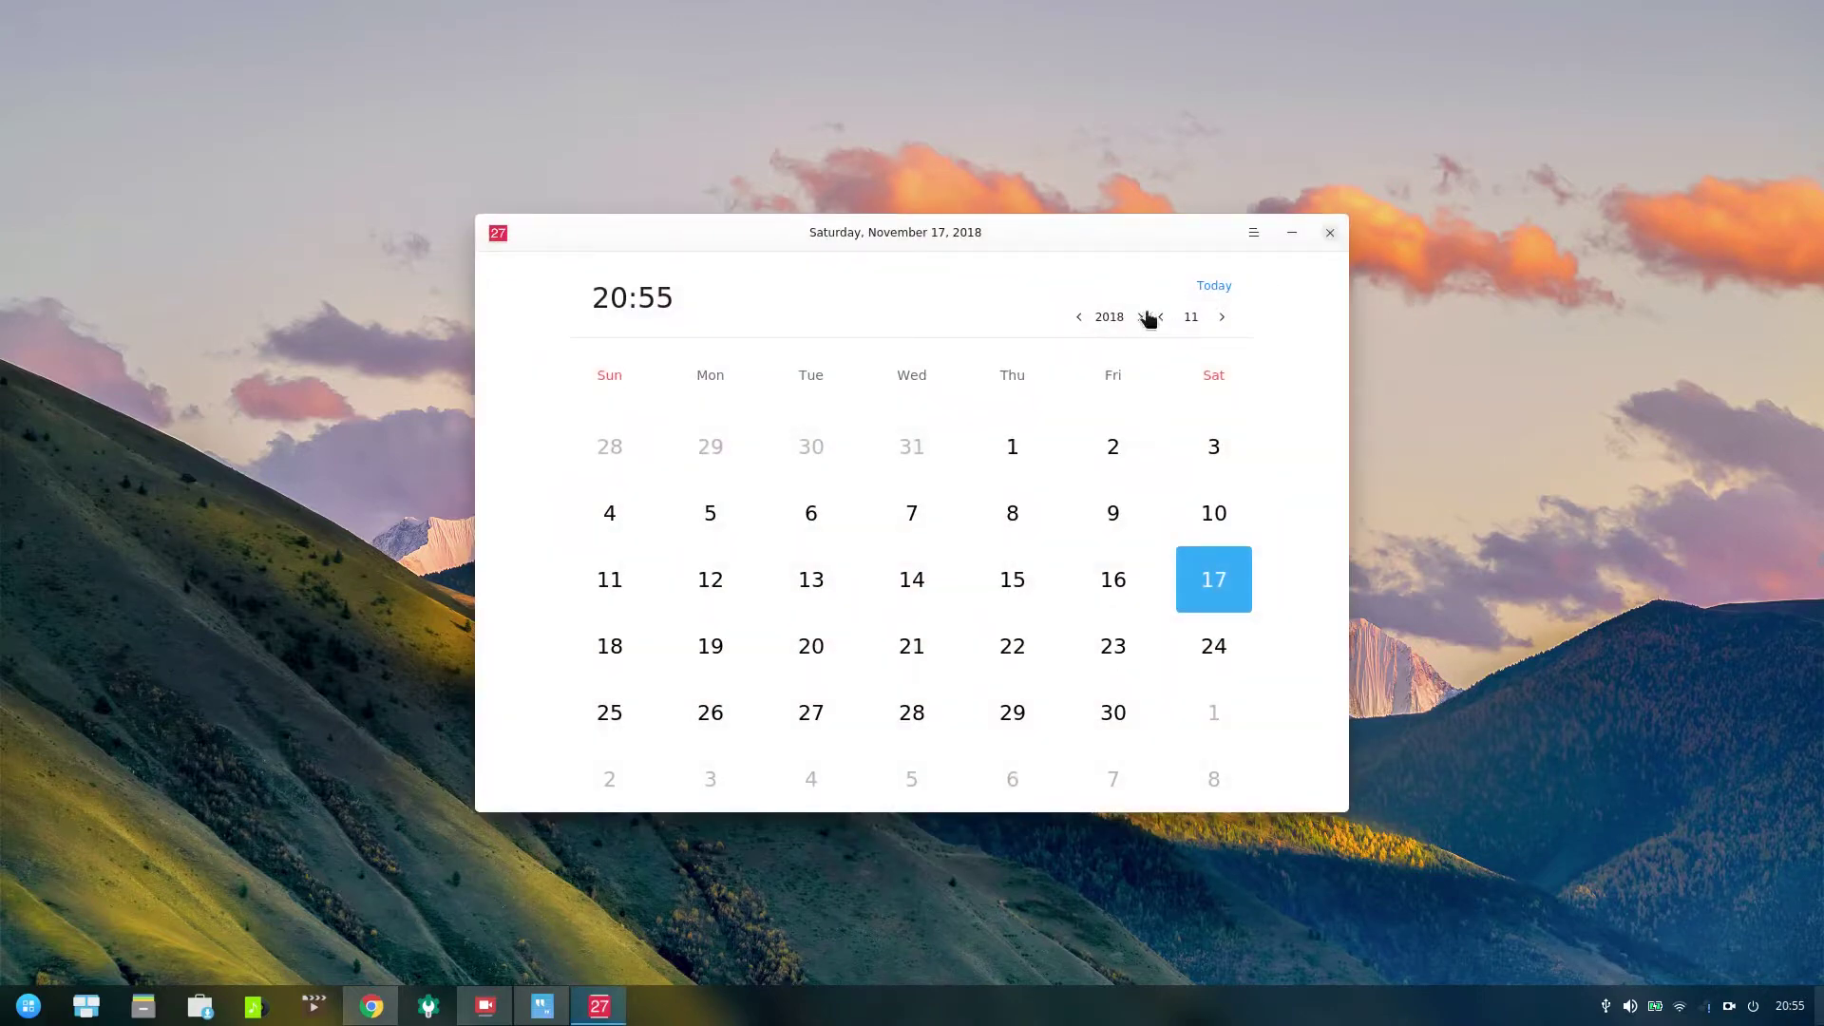
scroll(891, 323, "down", 7)
scroll(891, 344, "up", 5)
scroll(916, 419, "down", 4)
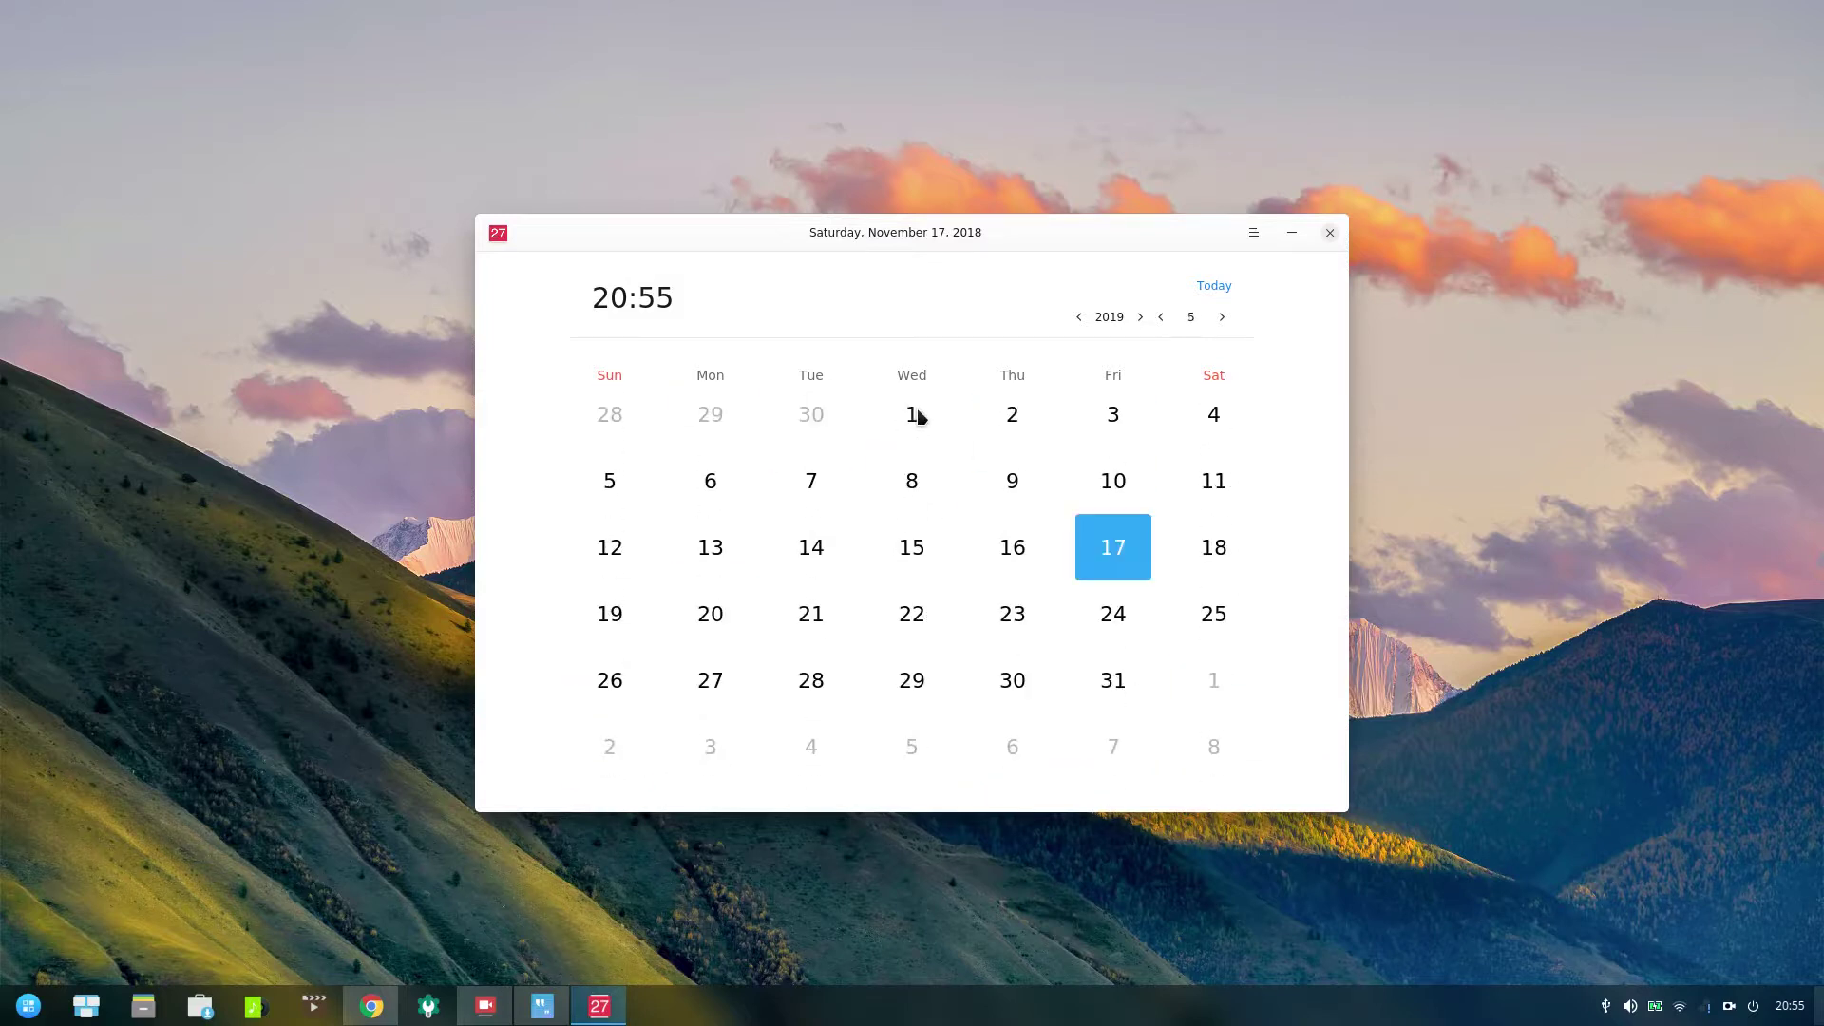
scroll(920, 415, "up", 4)
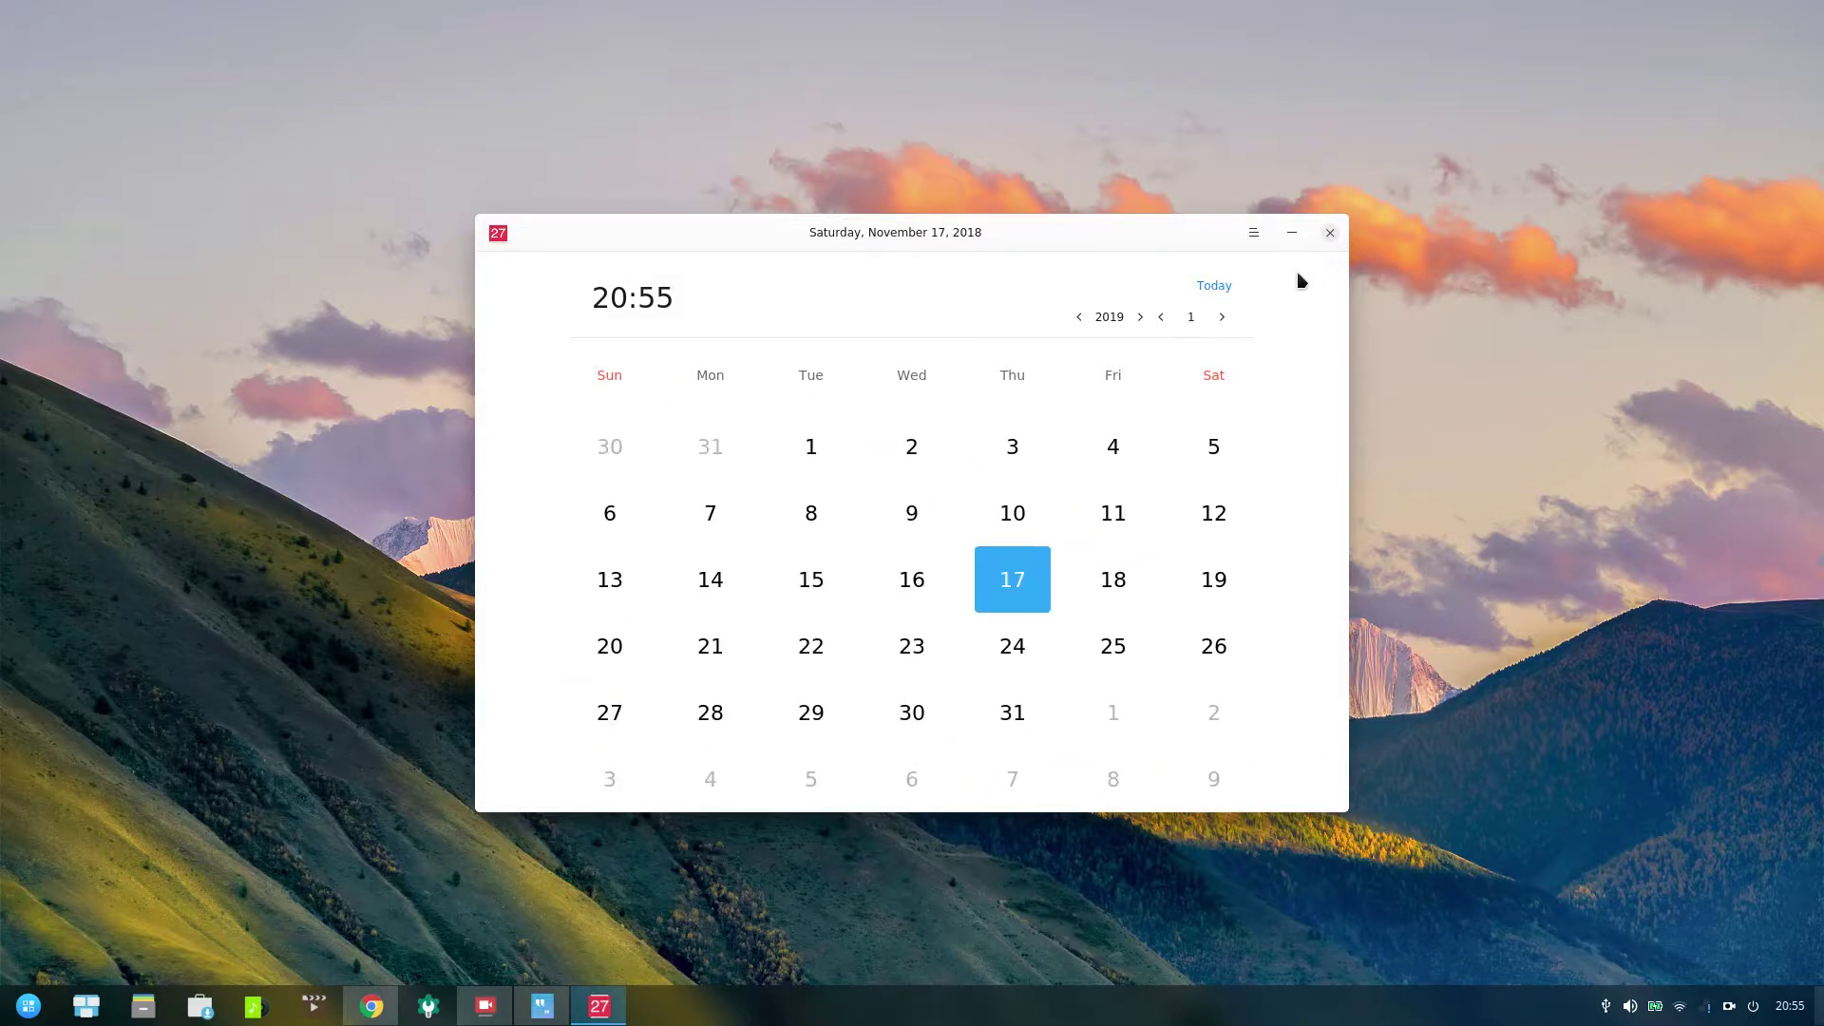
left_click(1328, 234)
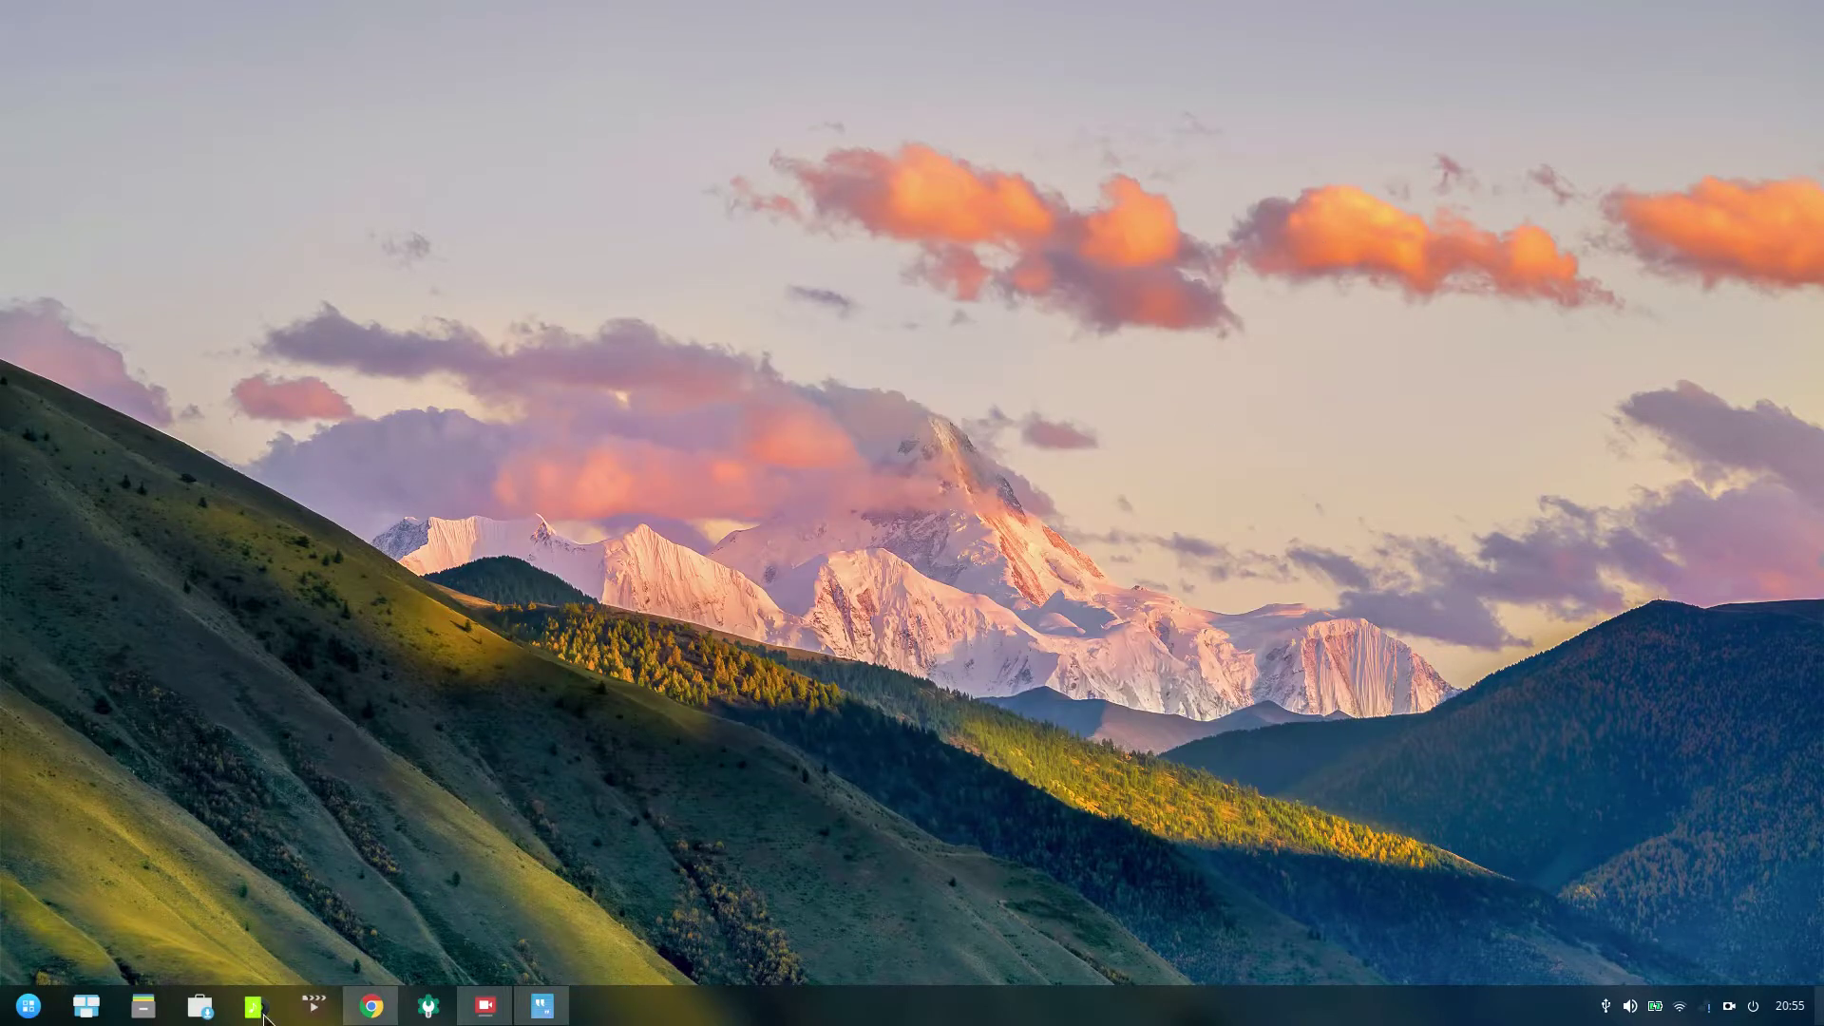
Step: Search the launcher for "cal" and launch an app from the results
left_click(28, 1005)
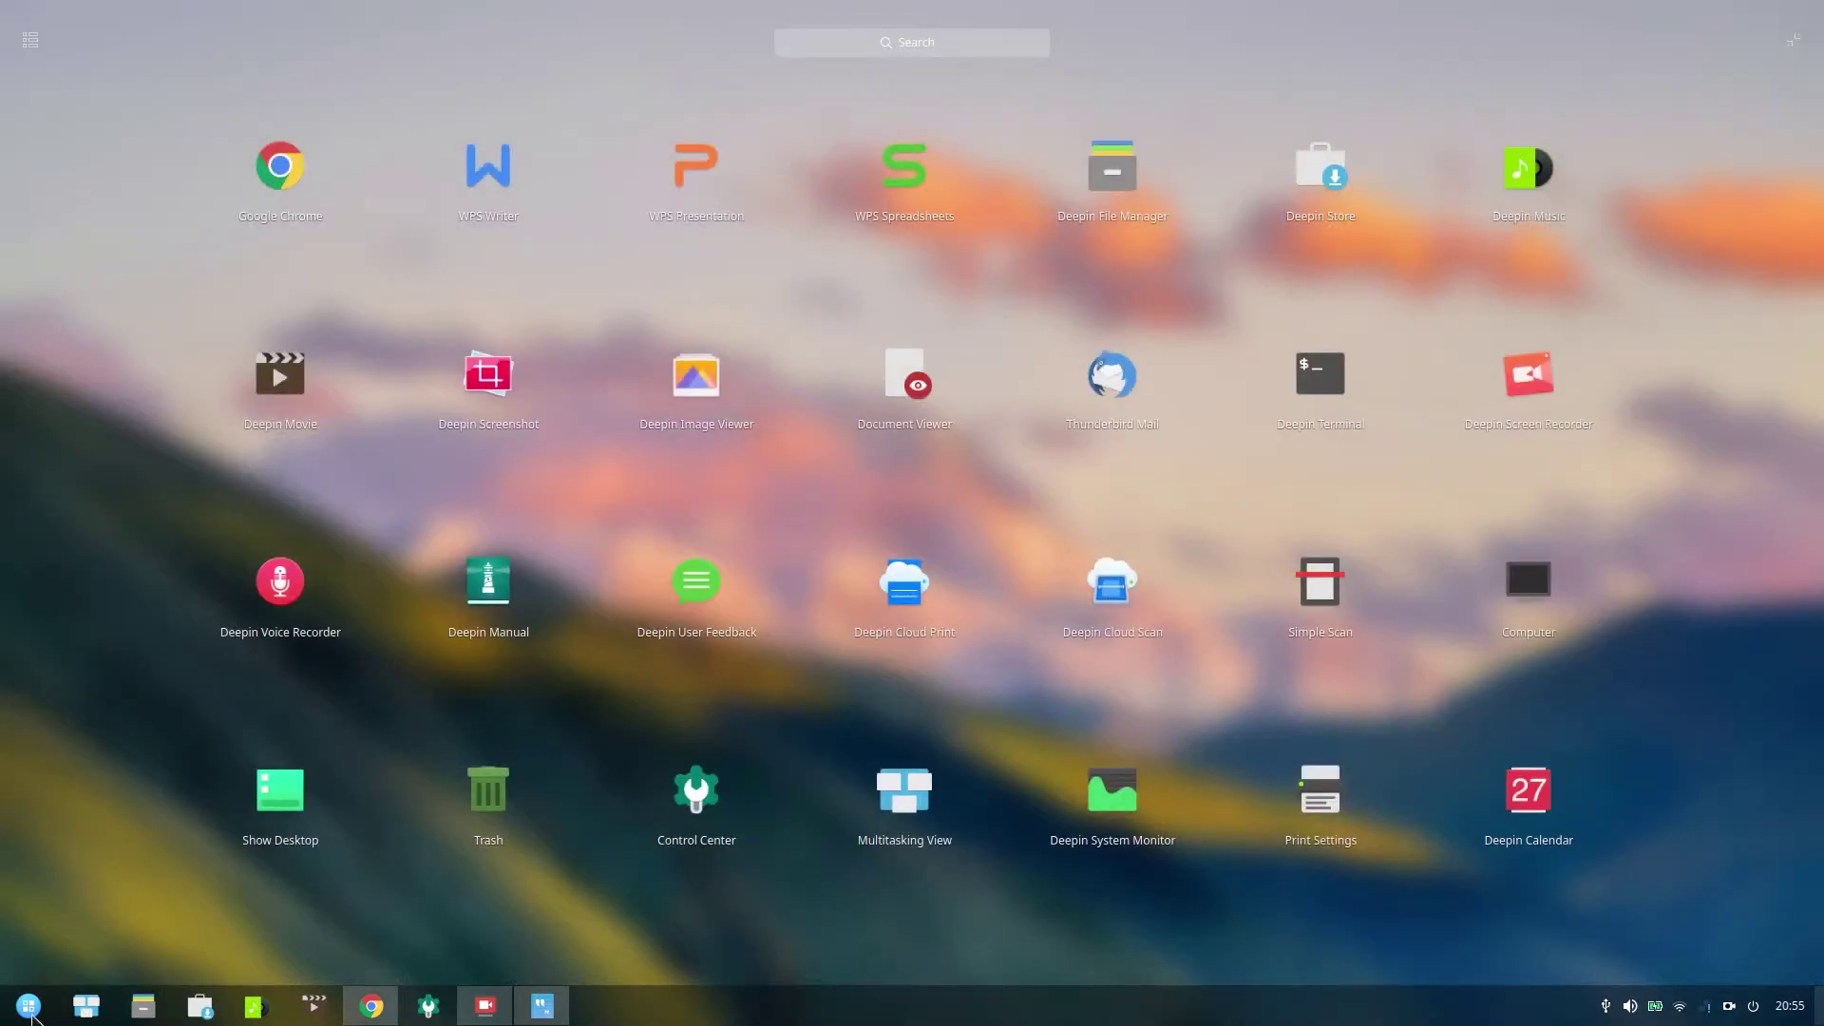
type("ca")
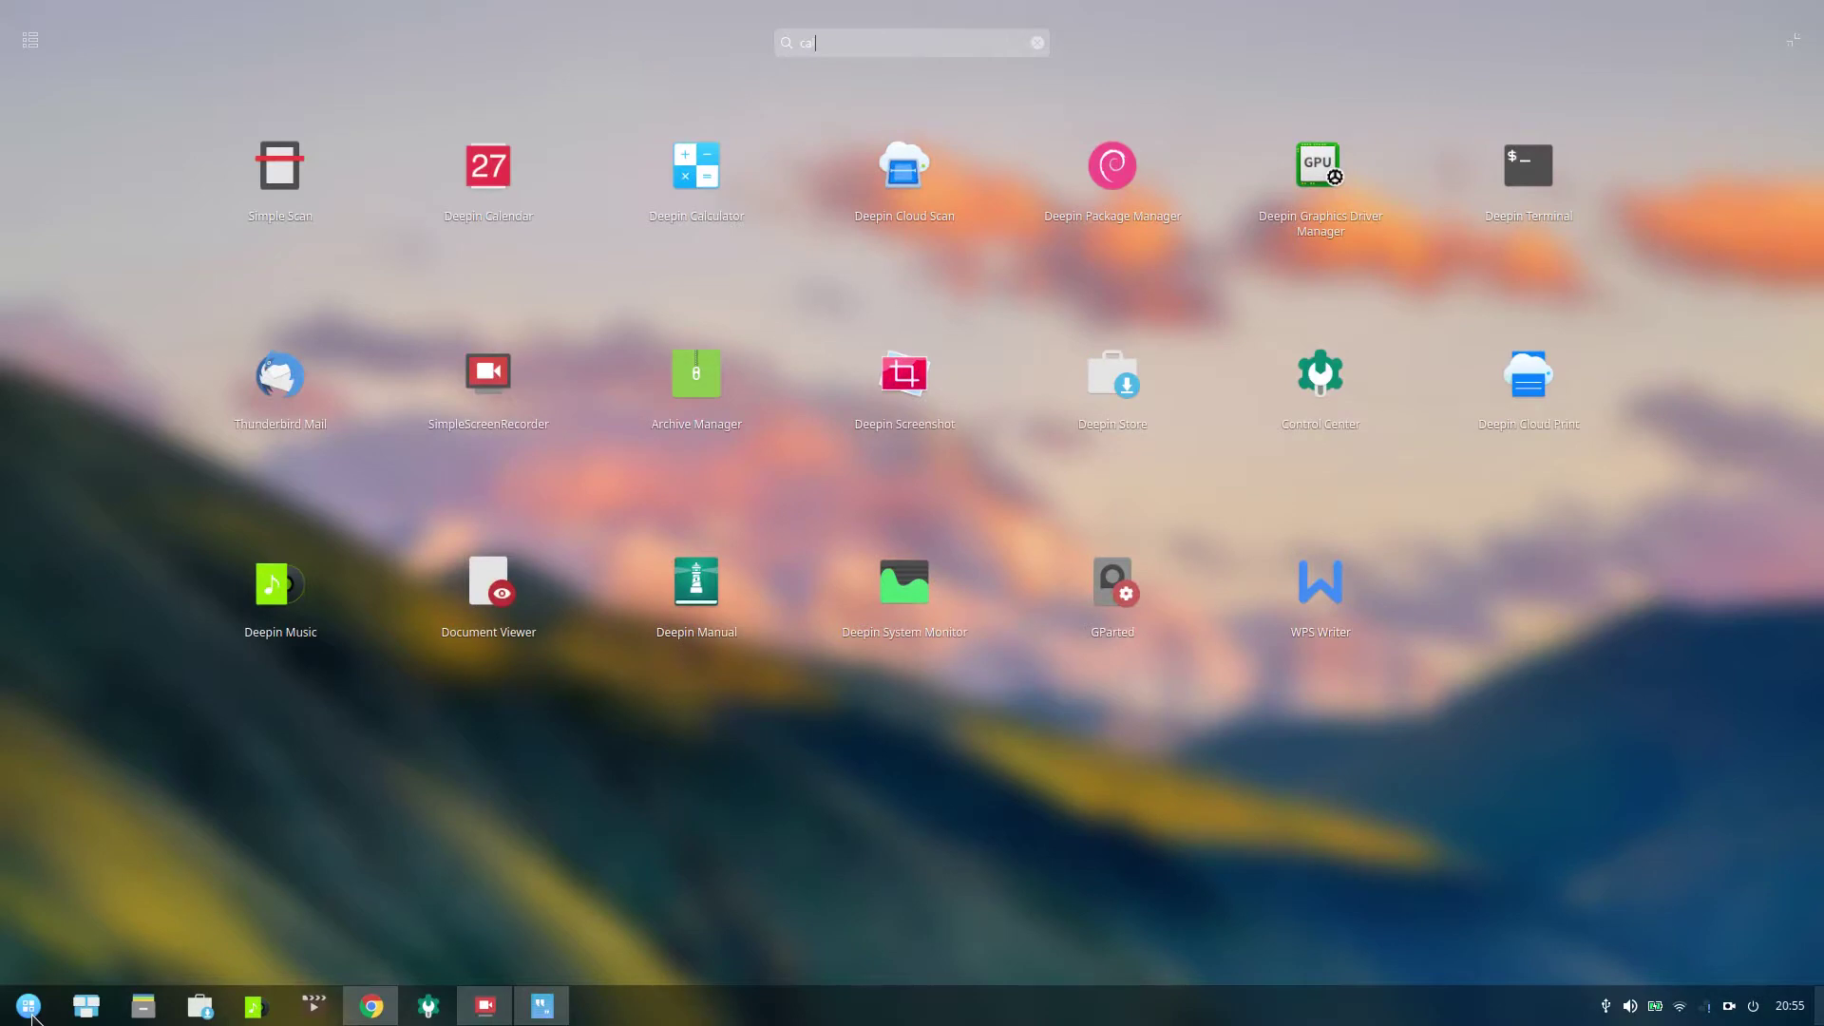
type("l")
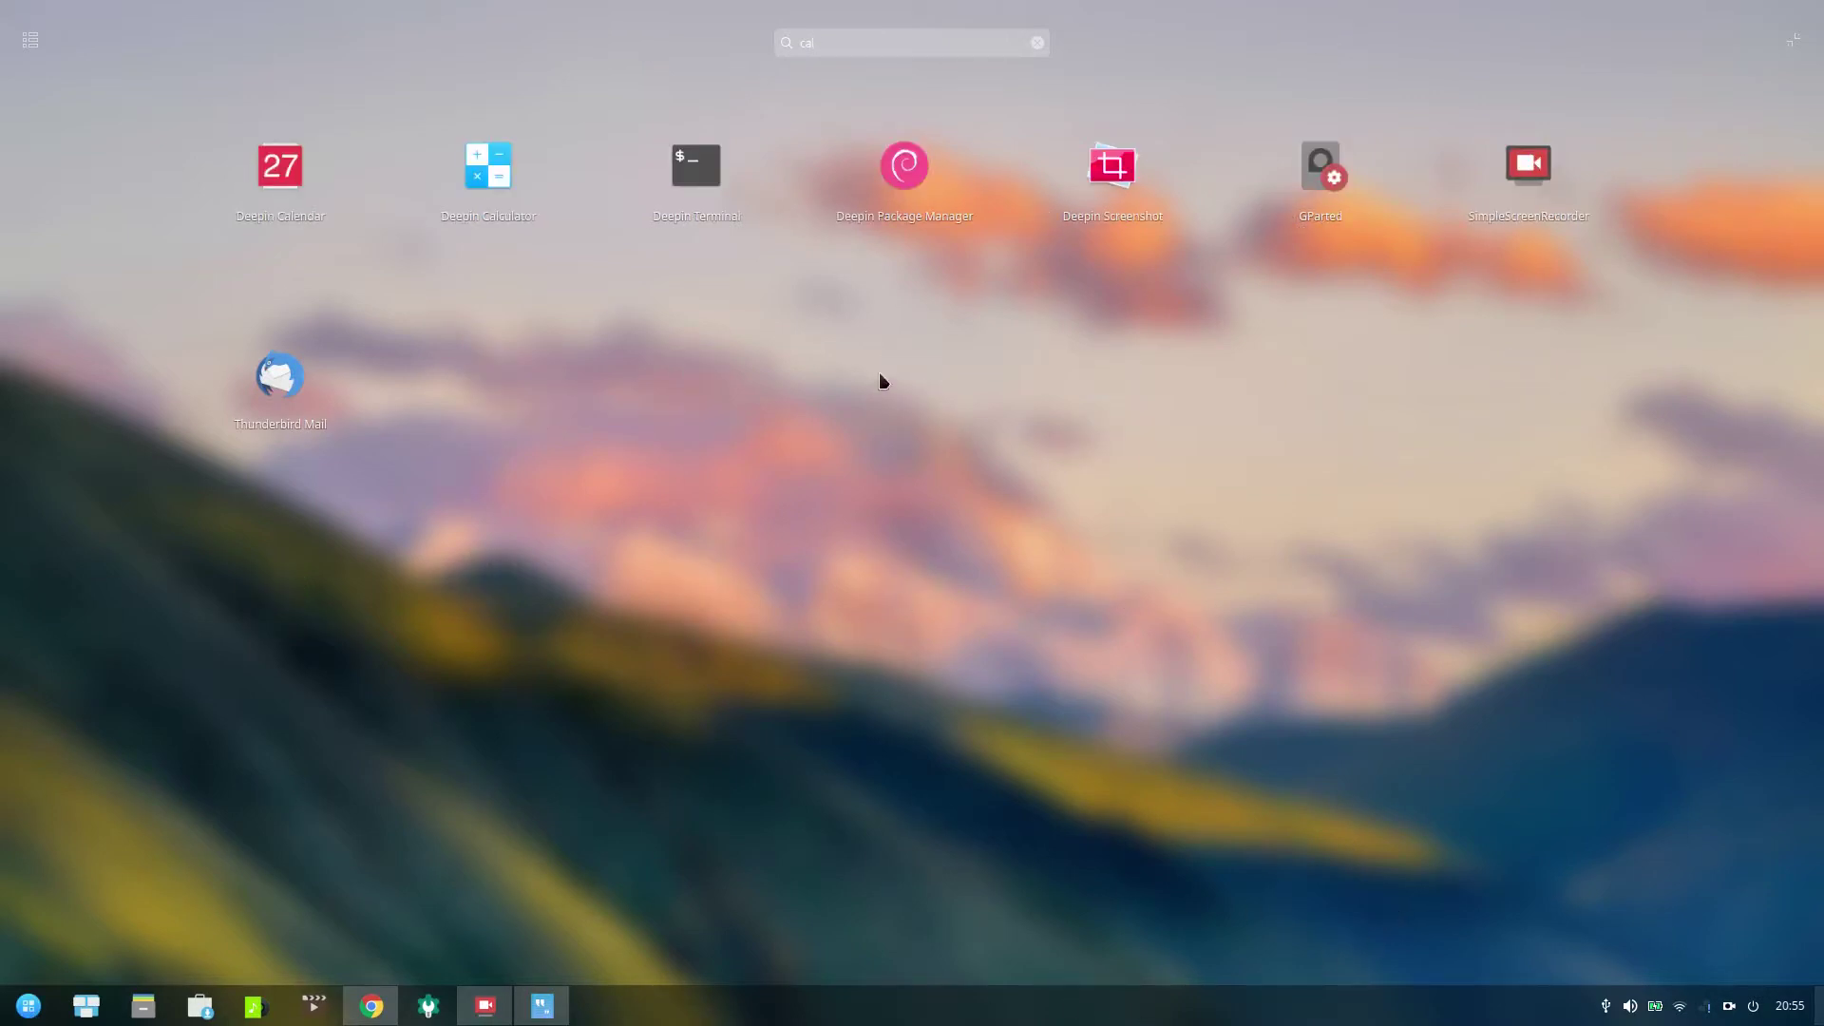
key("Down")
key("Down")
key("Return")
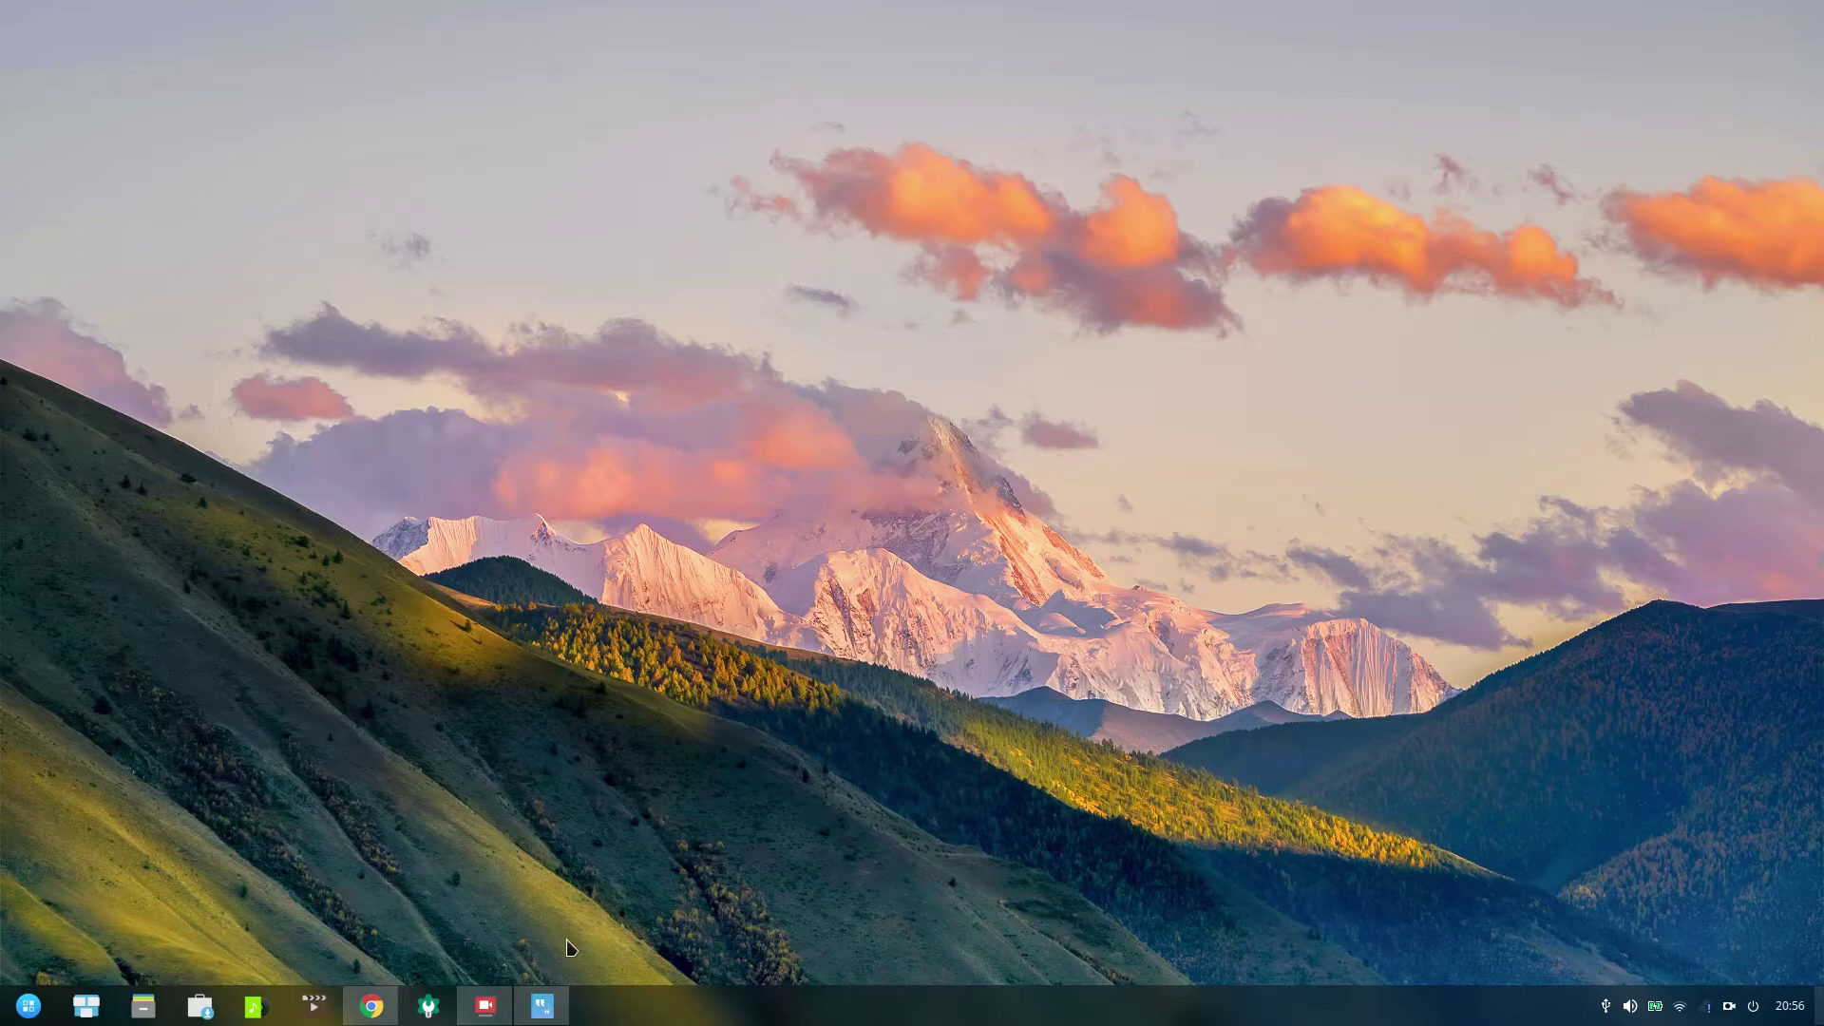
Step: Open the app store, look through the Popular Apps, Essential Apps and Recommendations on its Home page, and close it
left_click(201, 1006)
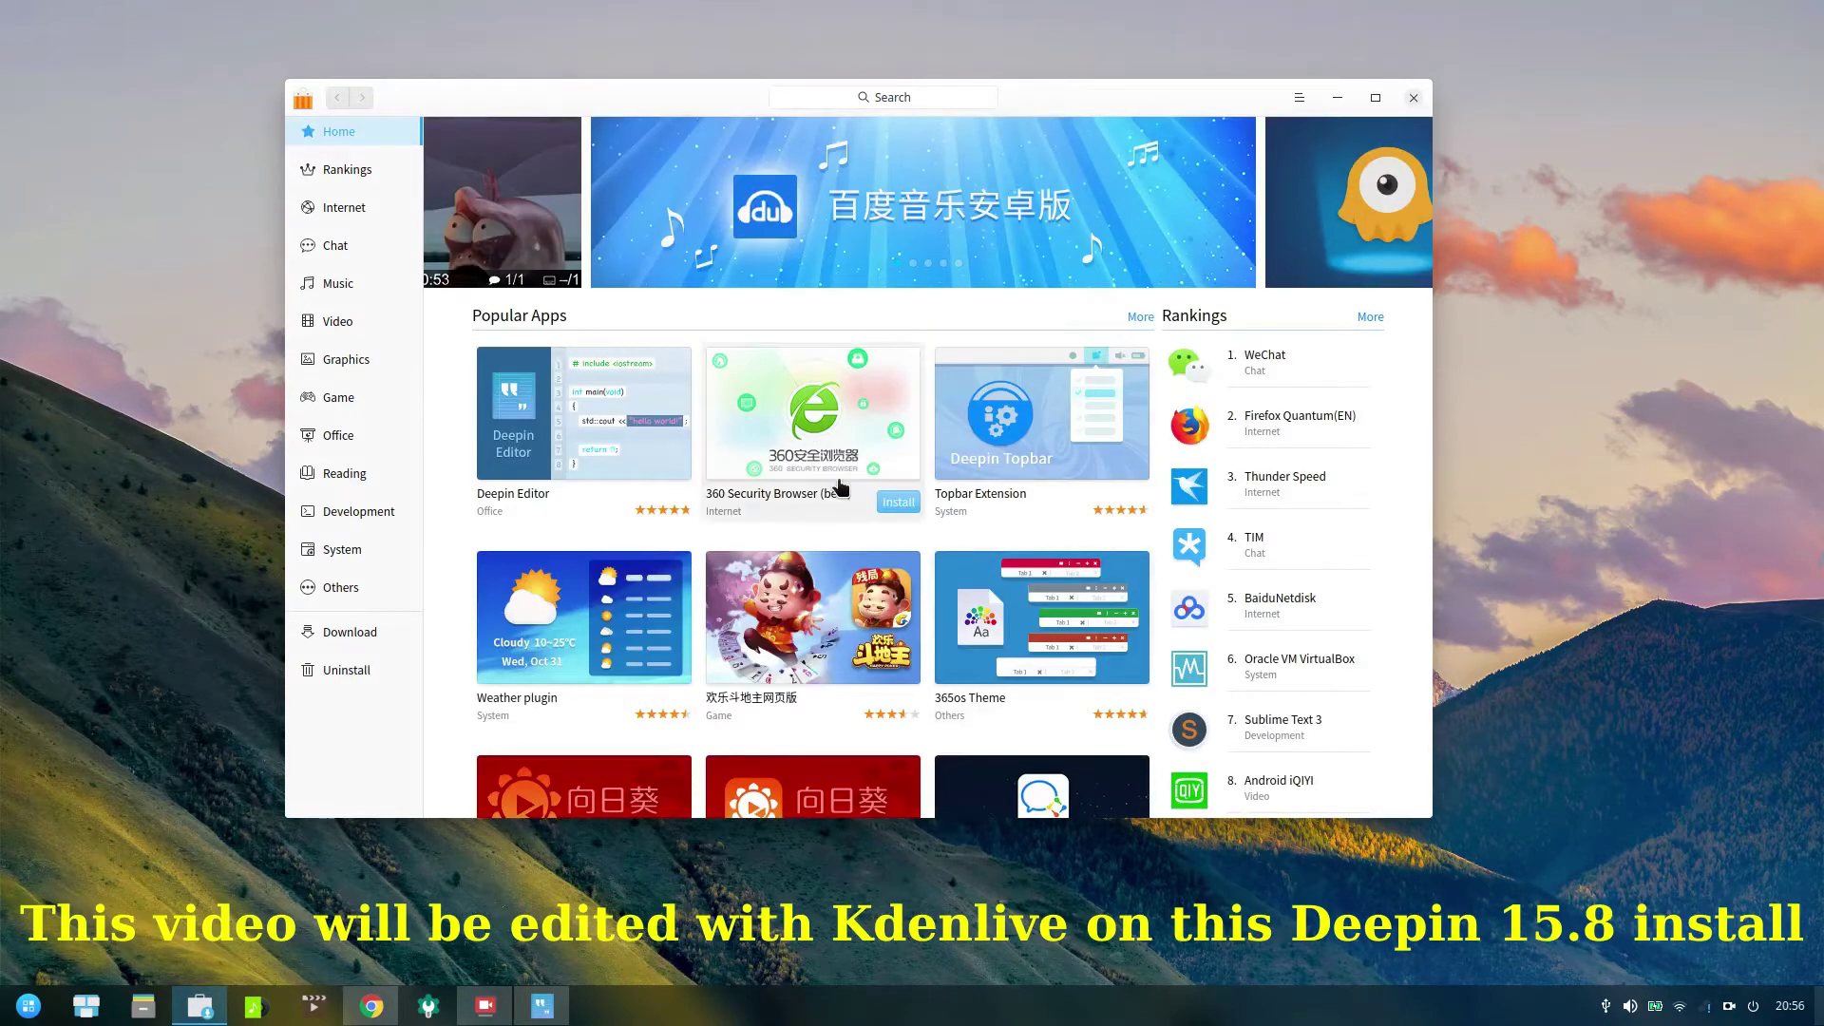
scroll(841, 487, "down", 8)
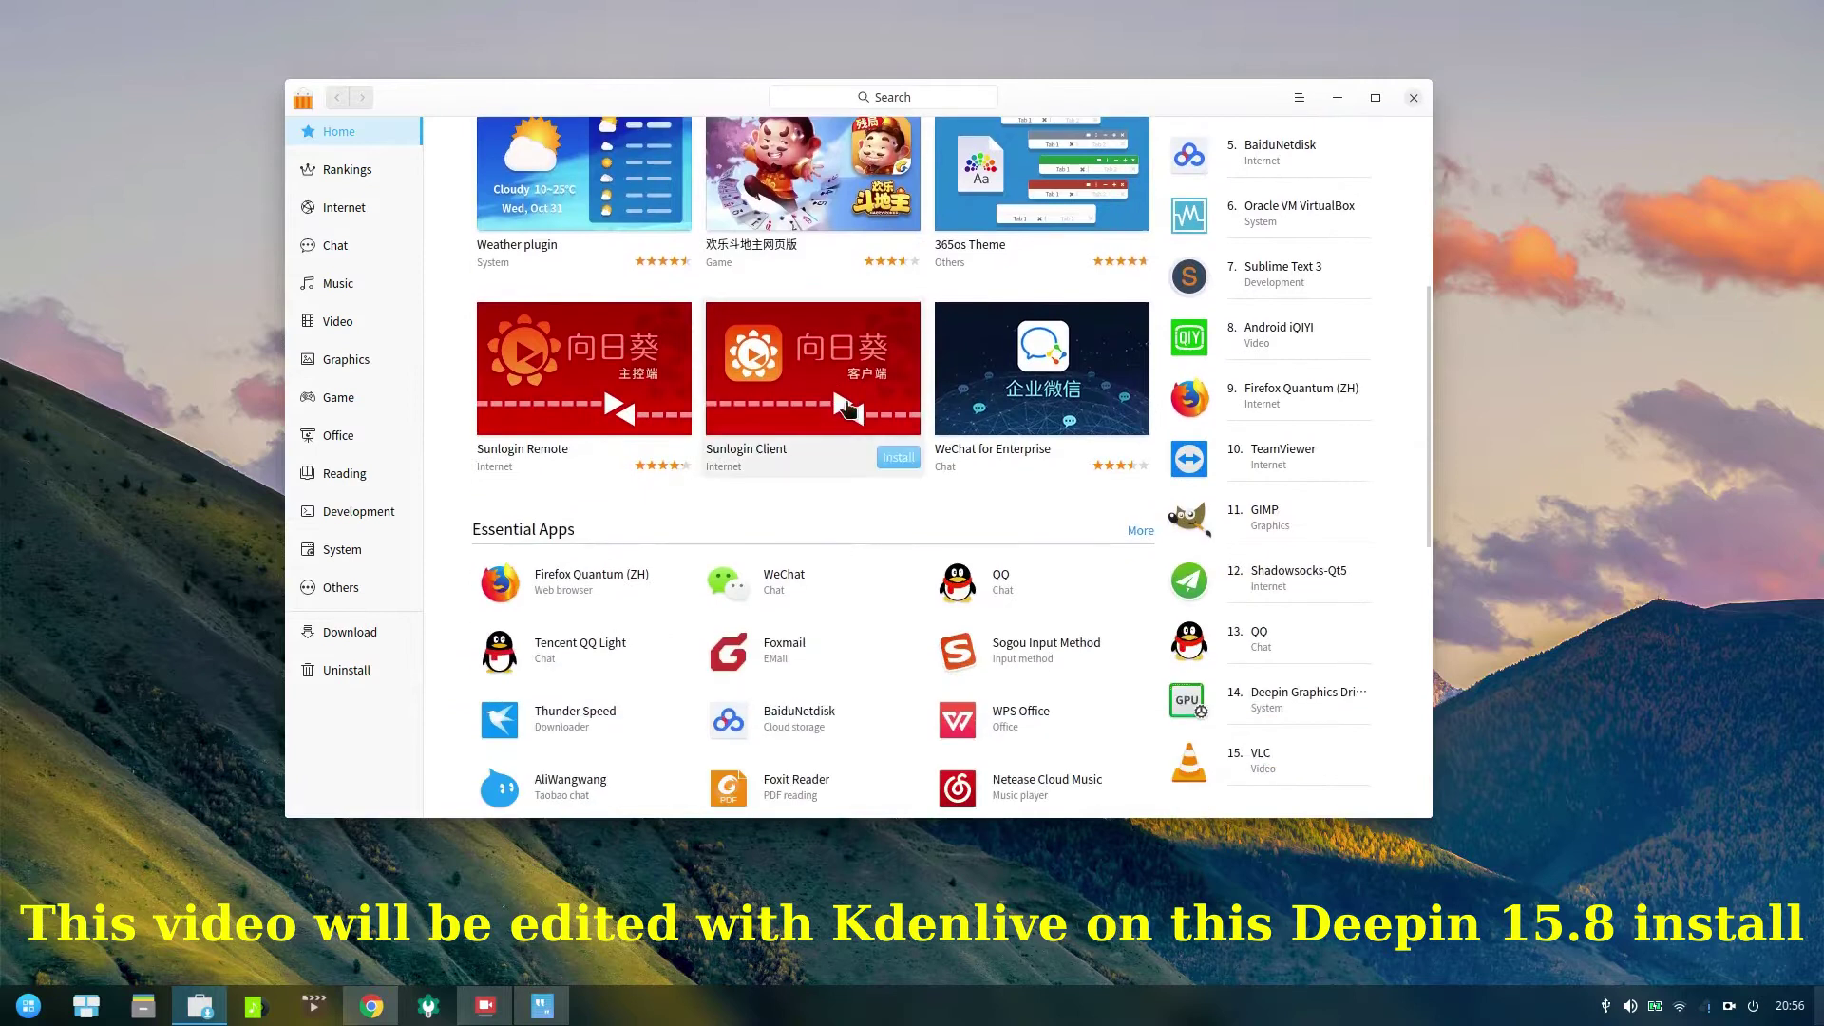
scroll(849, 409, "down", 3)
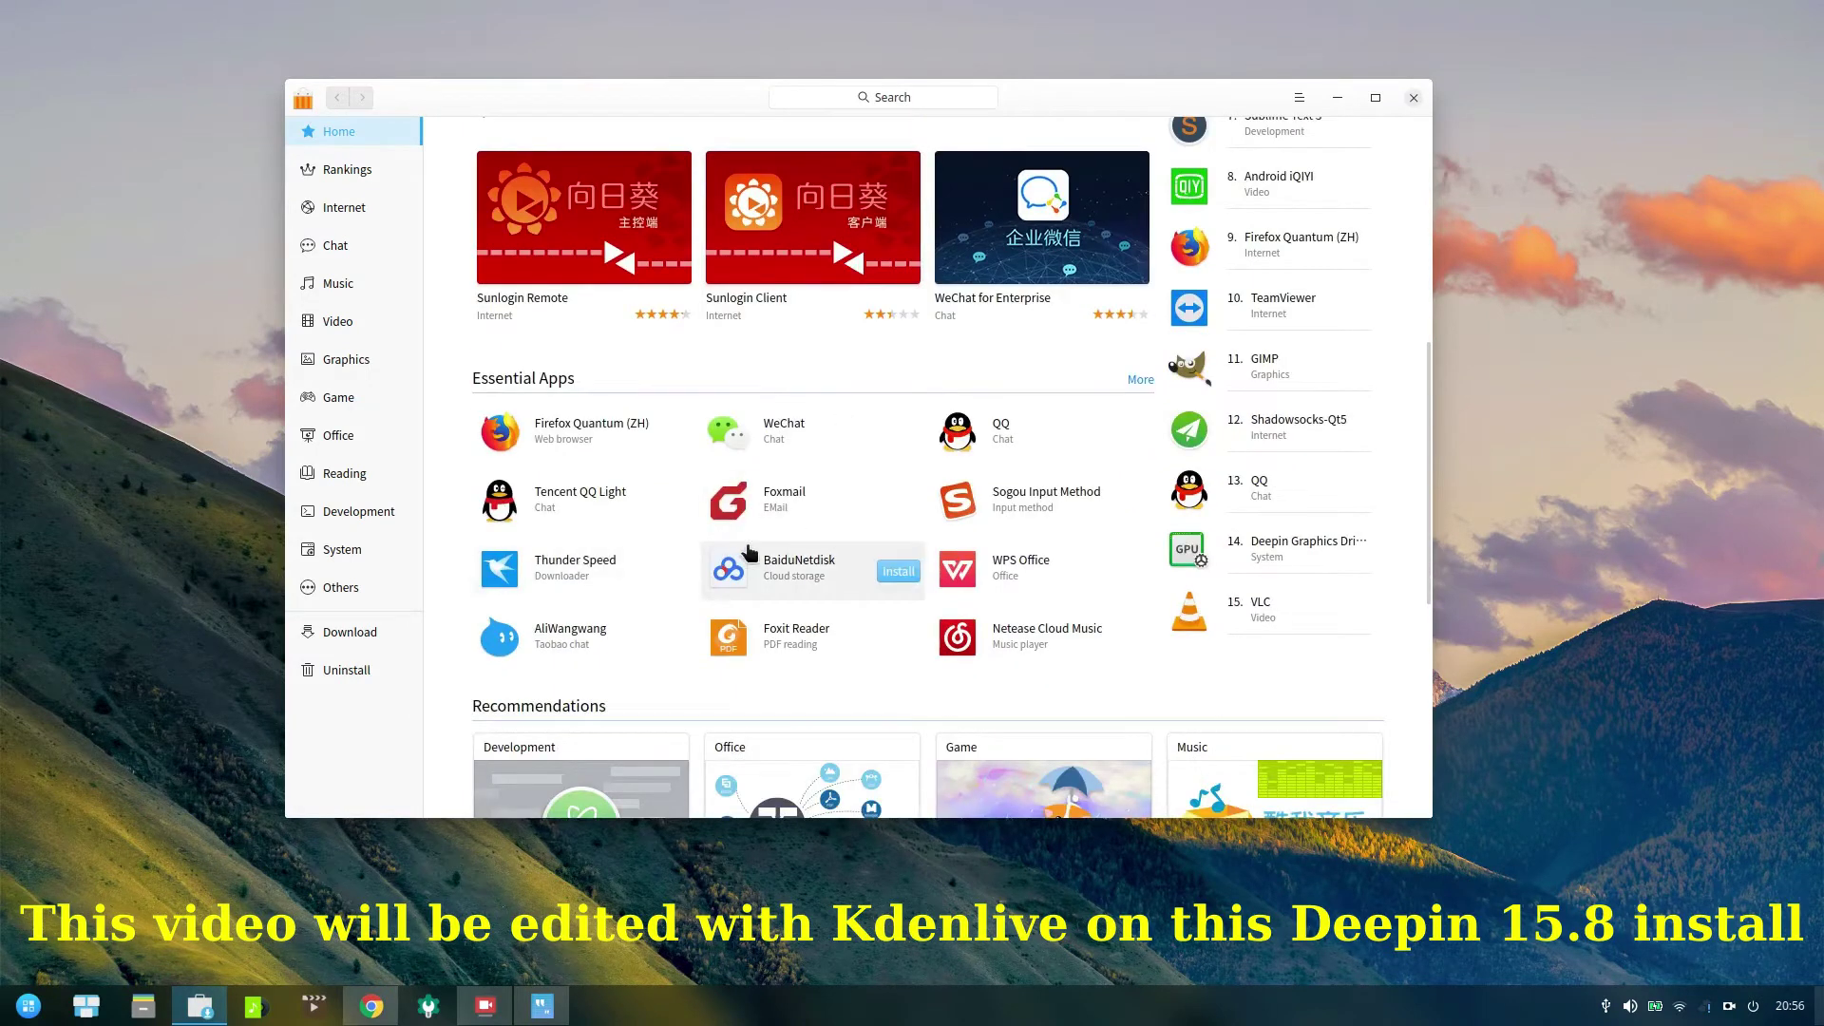
scroll(927, 564, "up", 12)
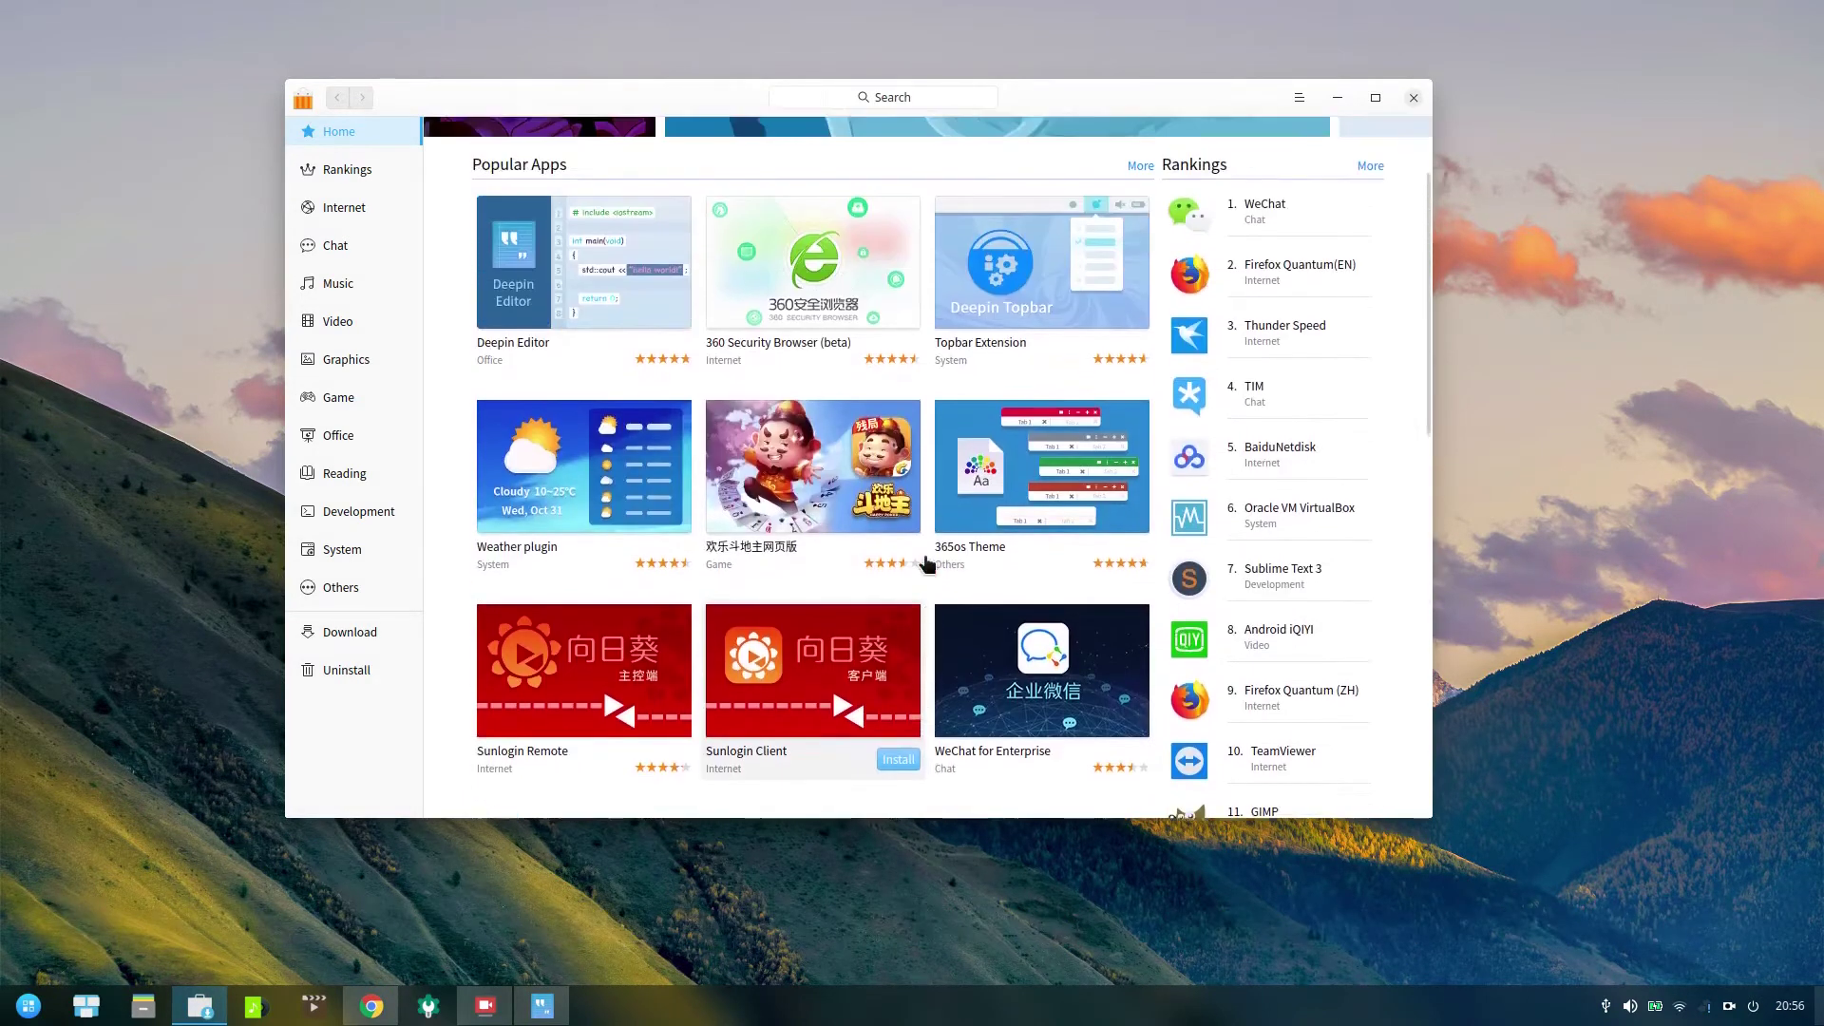
scroll(803, 461, "down", 6)
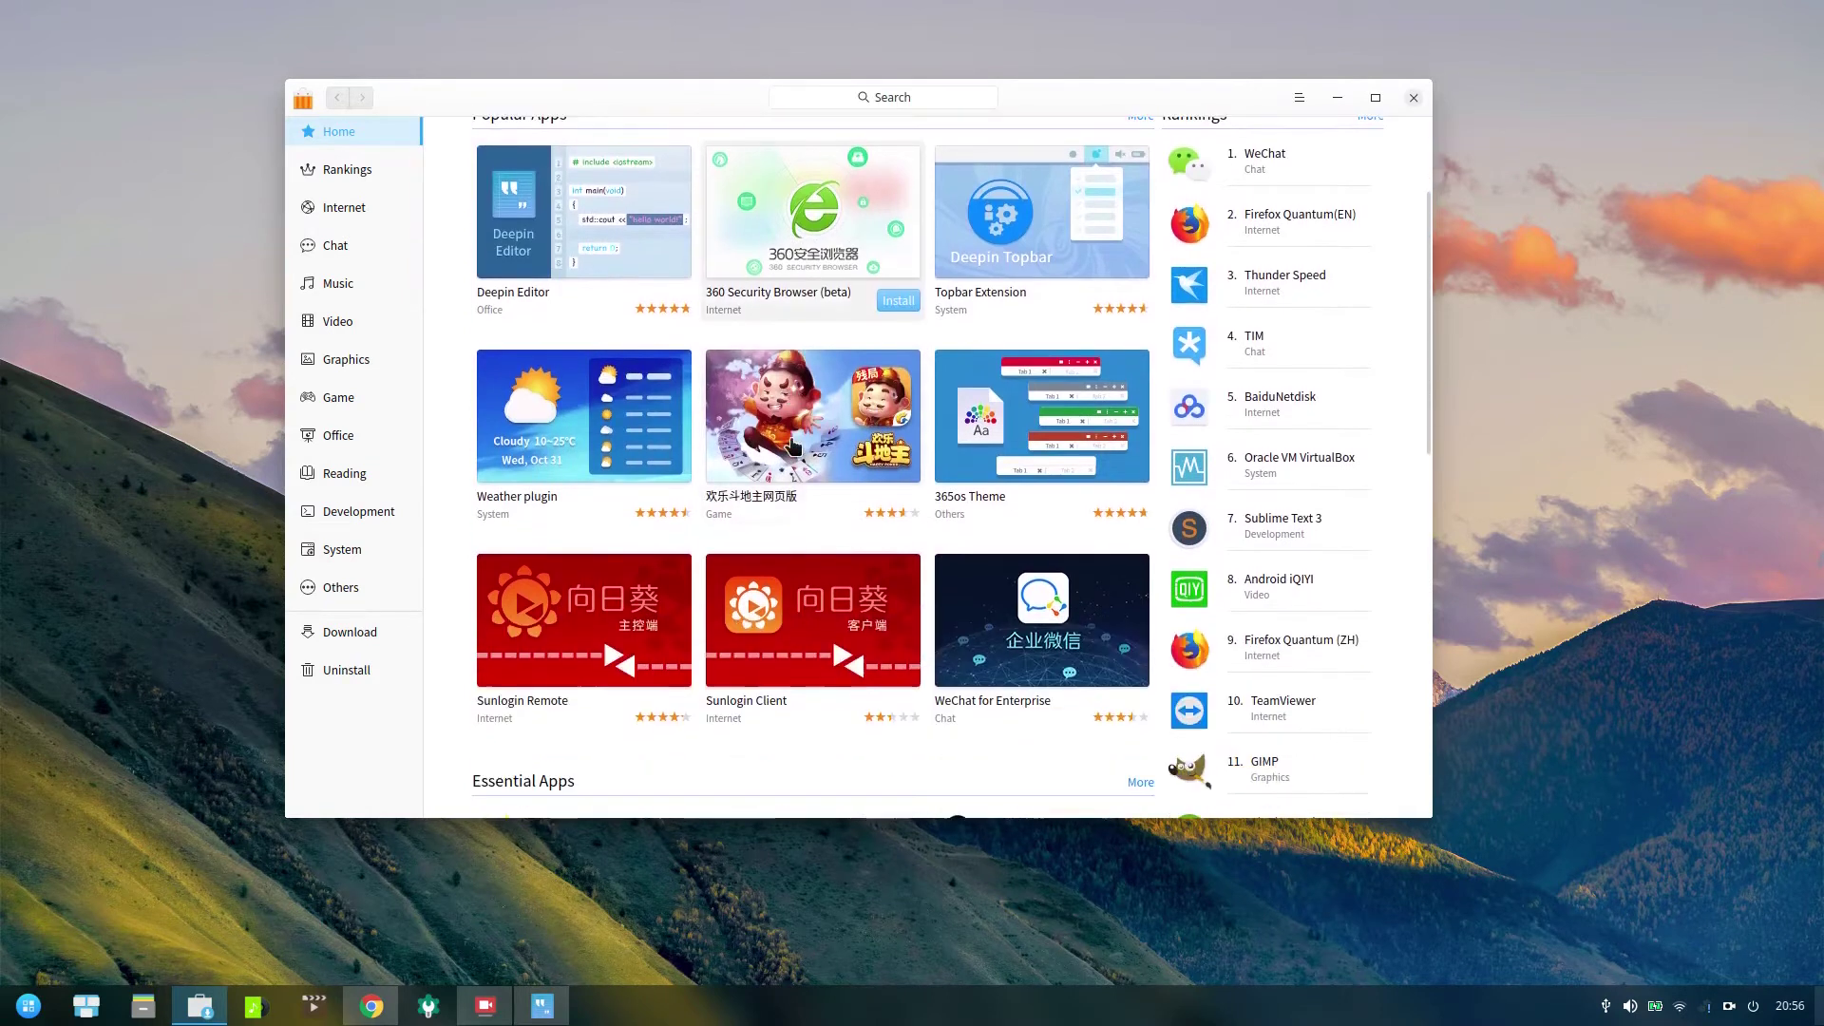
scroll(794, 449, "down", 10)
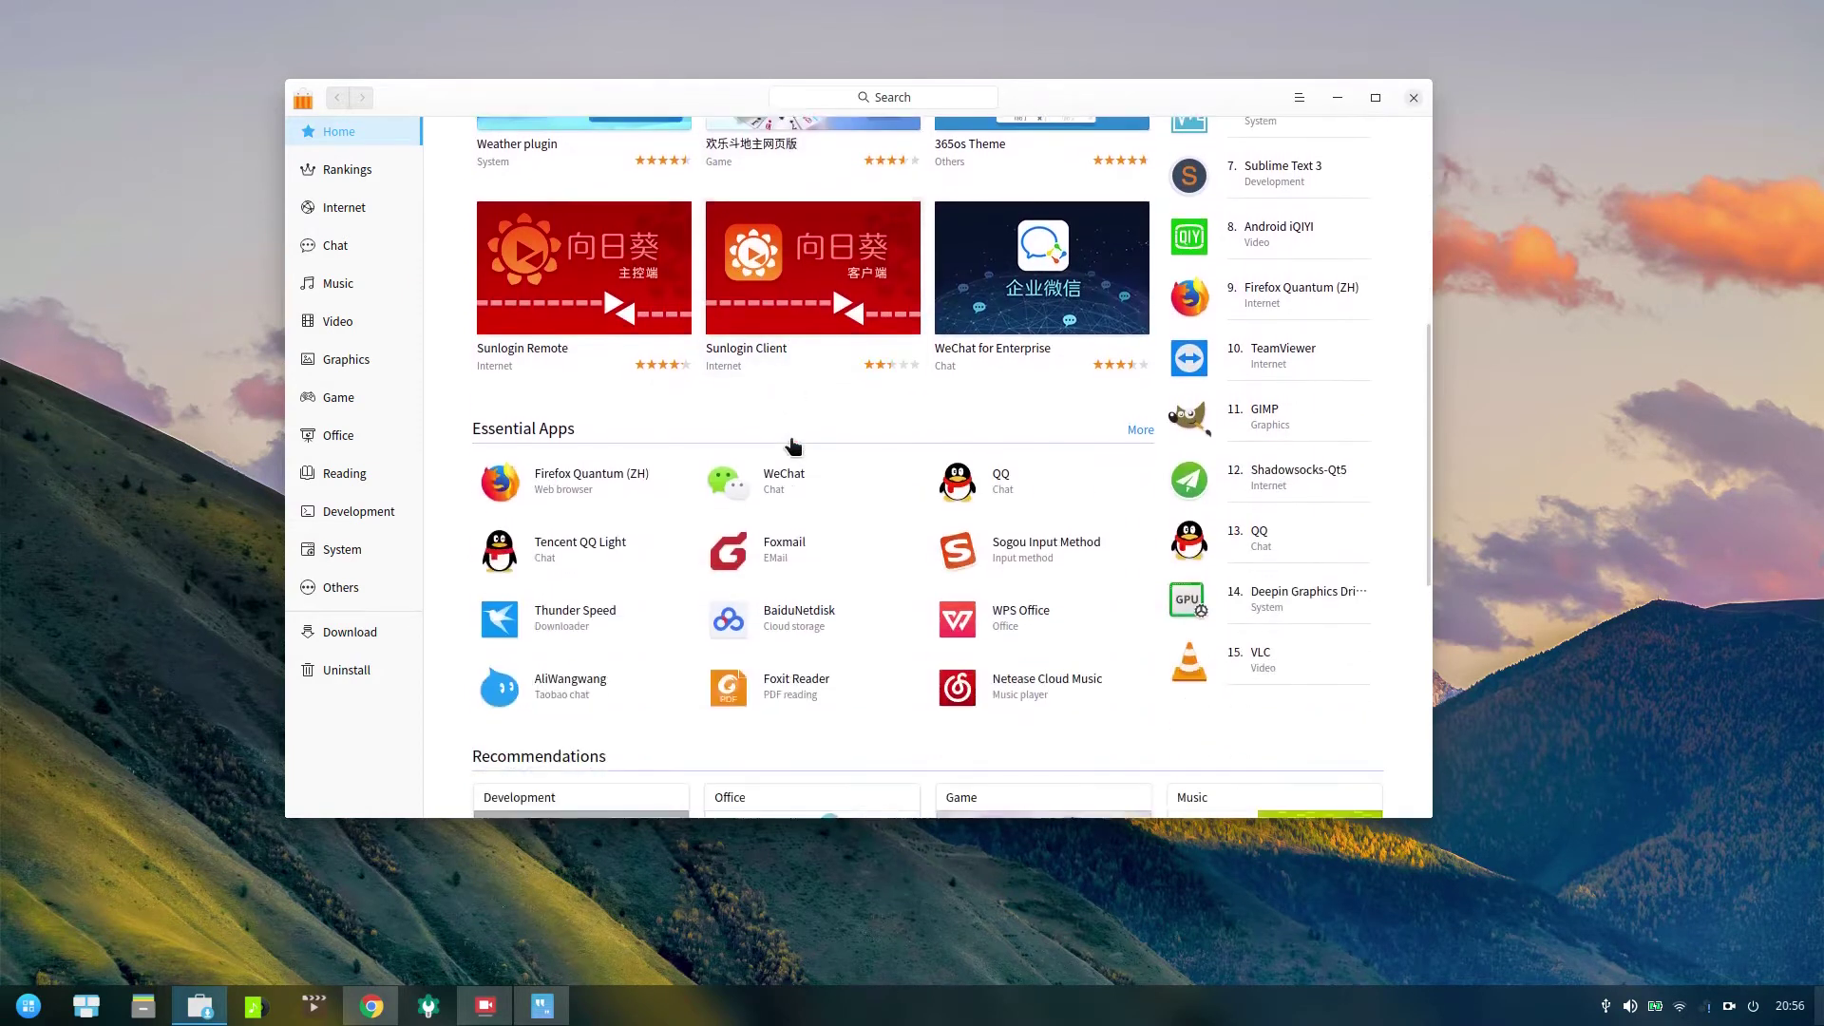
scroll(792, 447, "down", 6)
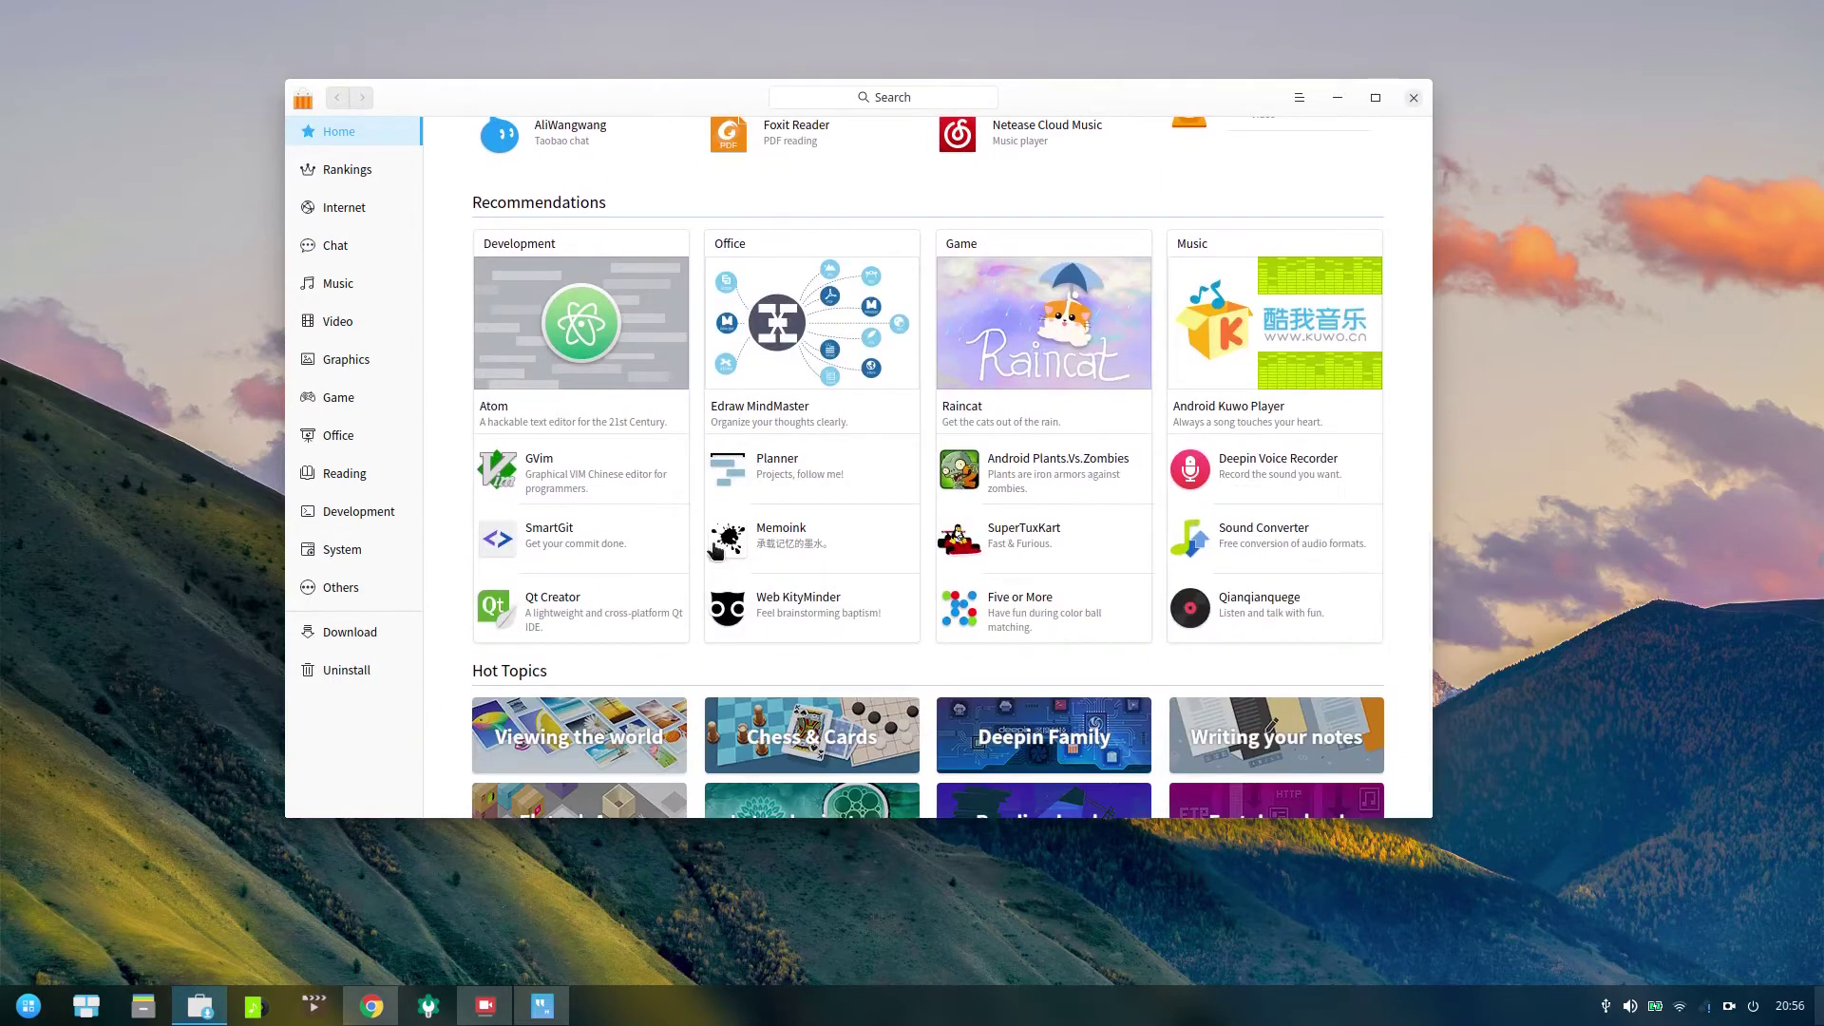
scroll(912, 454, "down", 2)
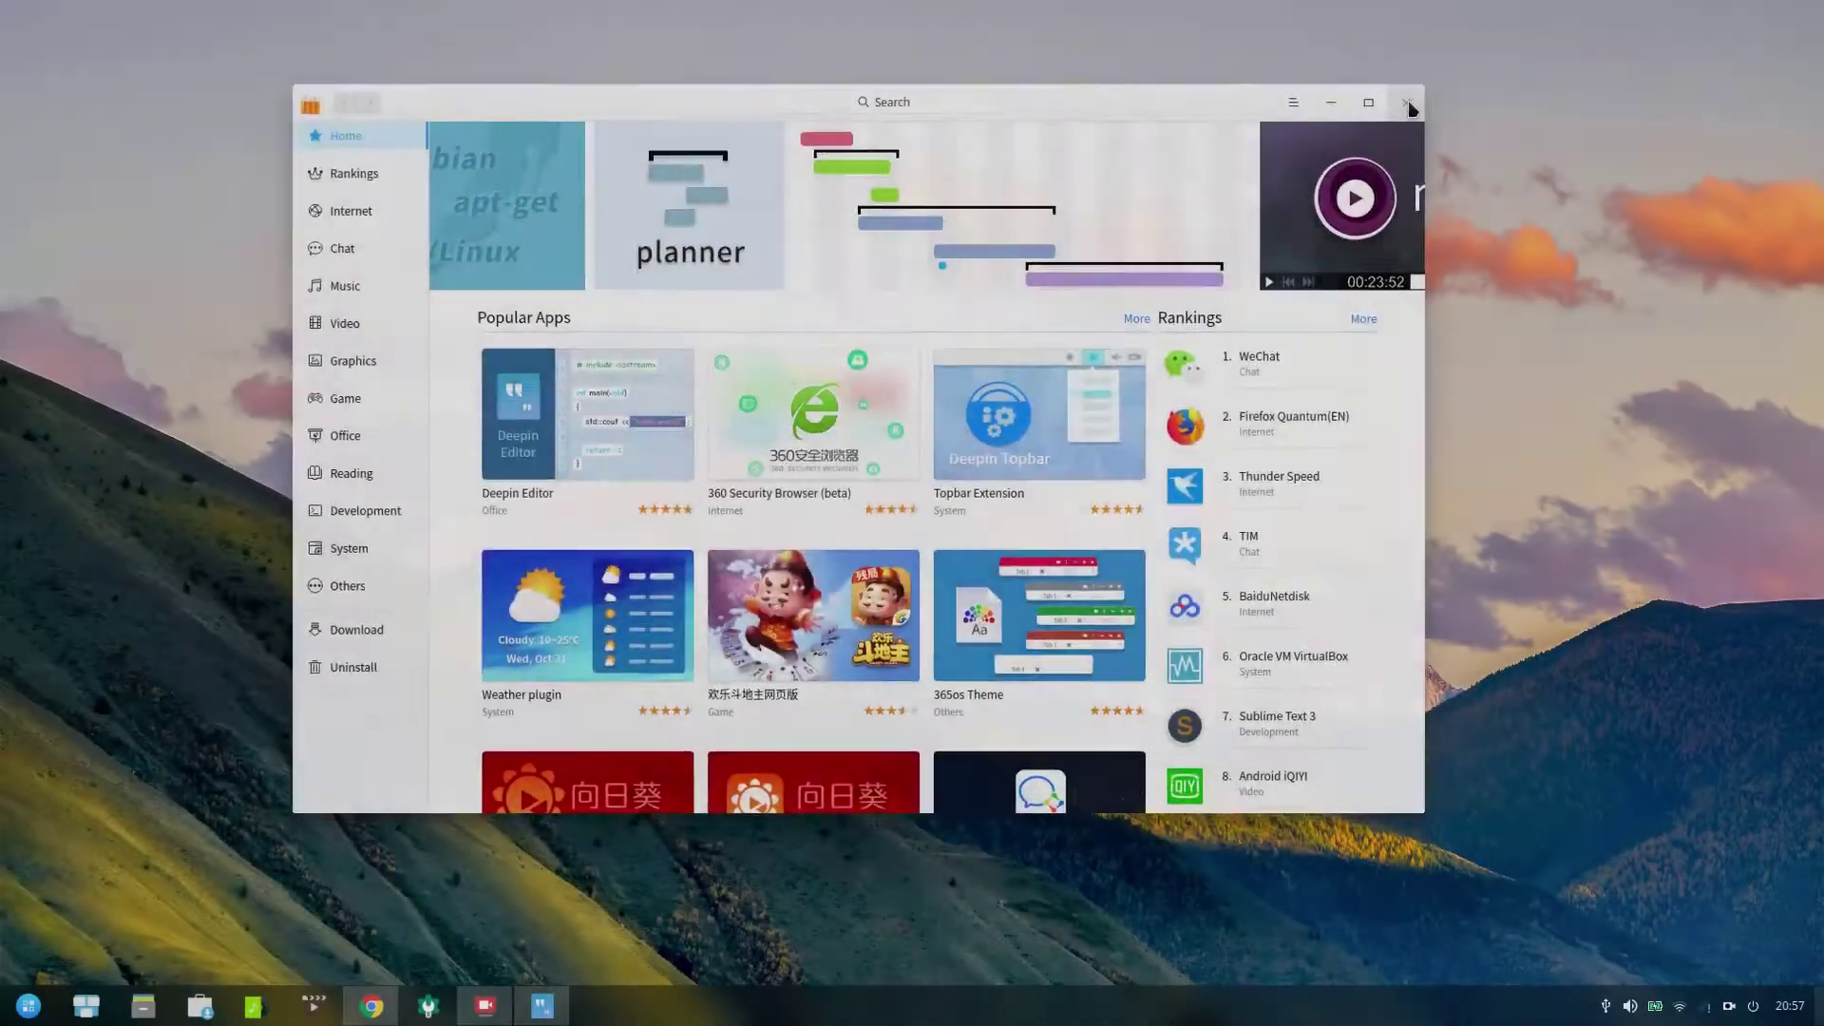
left_click(1414, 97)
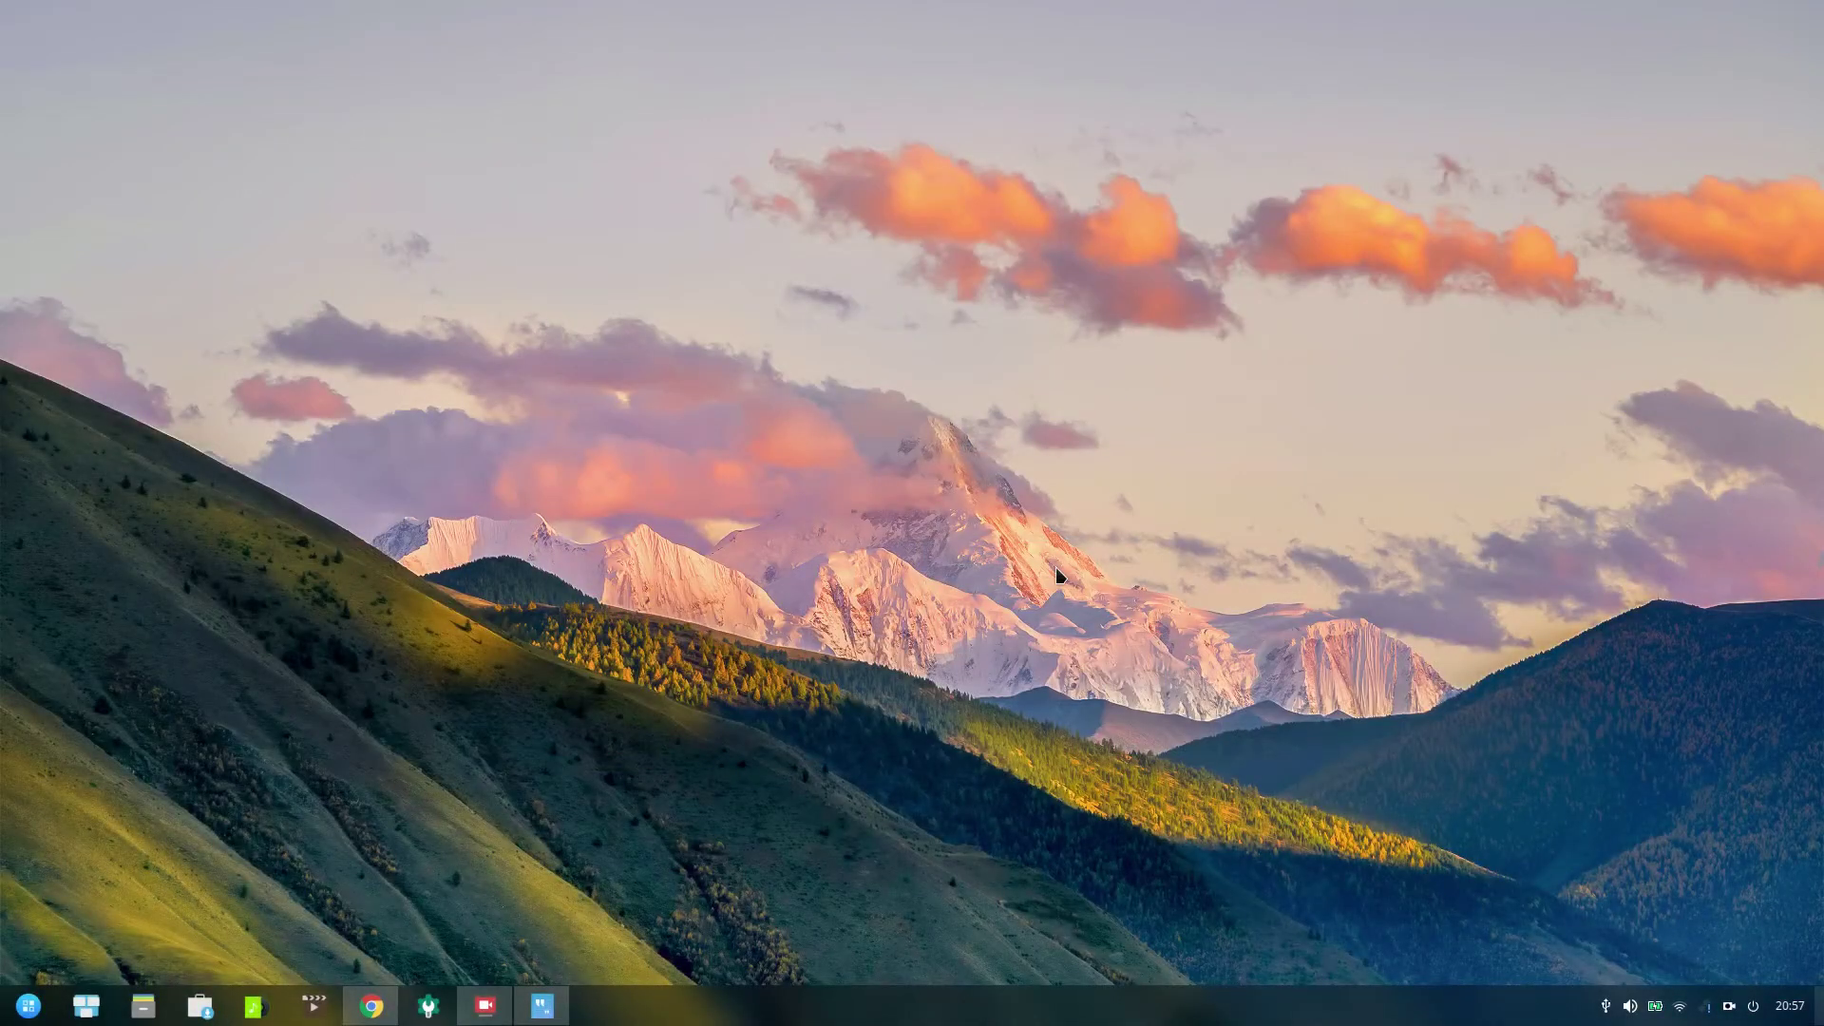